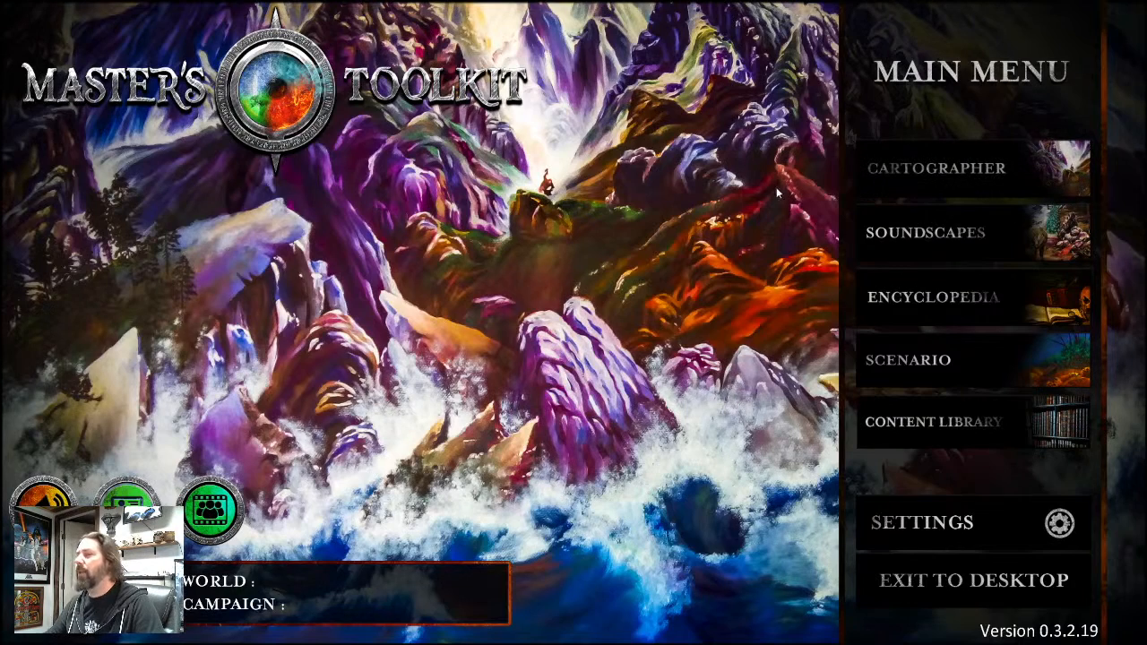
Create a new encounter map named Tarsis in the Cartographer and open it for editing
left_click(861, 176)
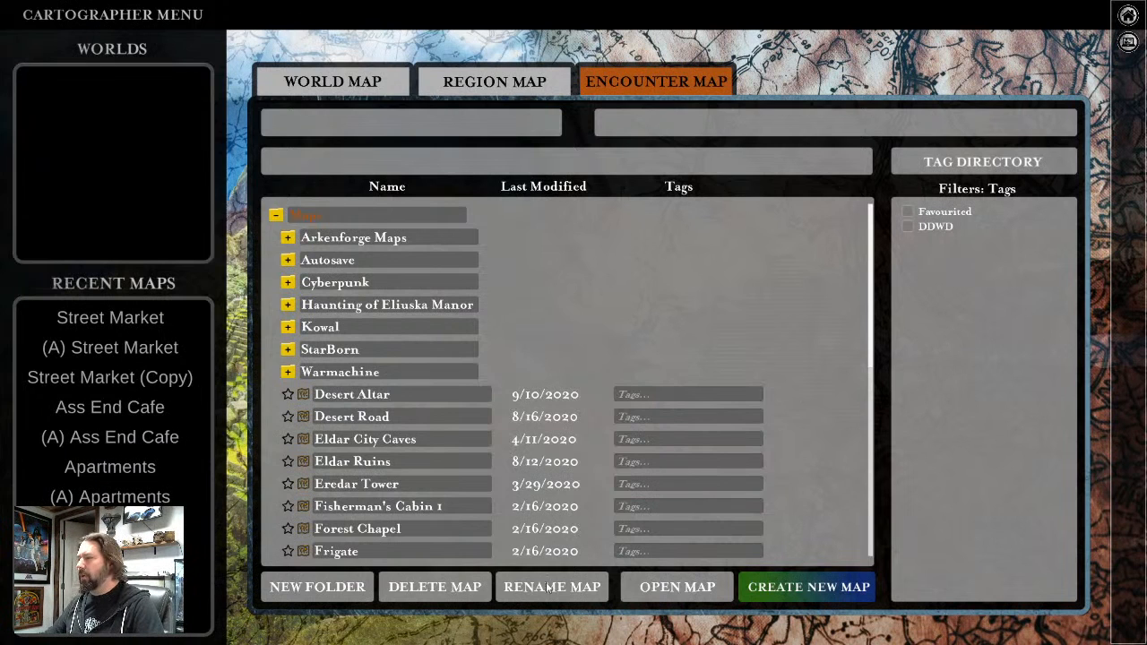
left_click(786, 589)
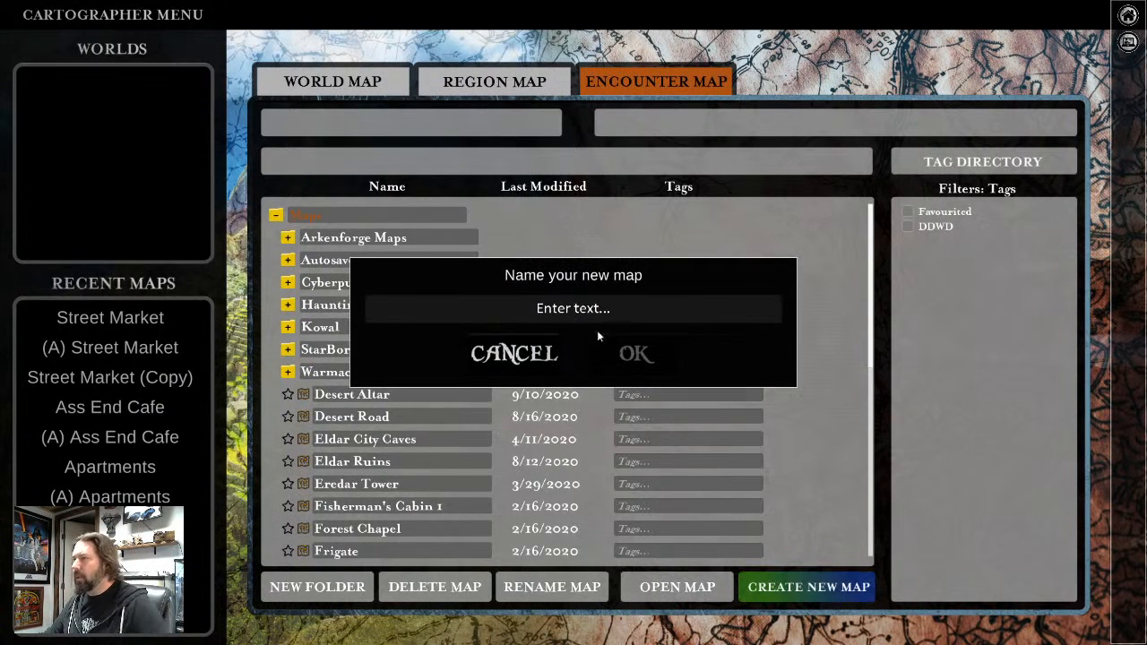
type("Tarsis")
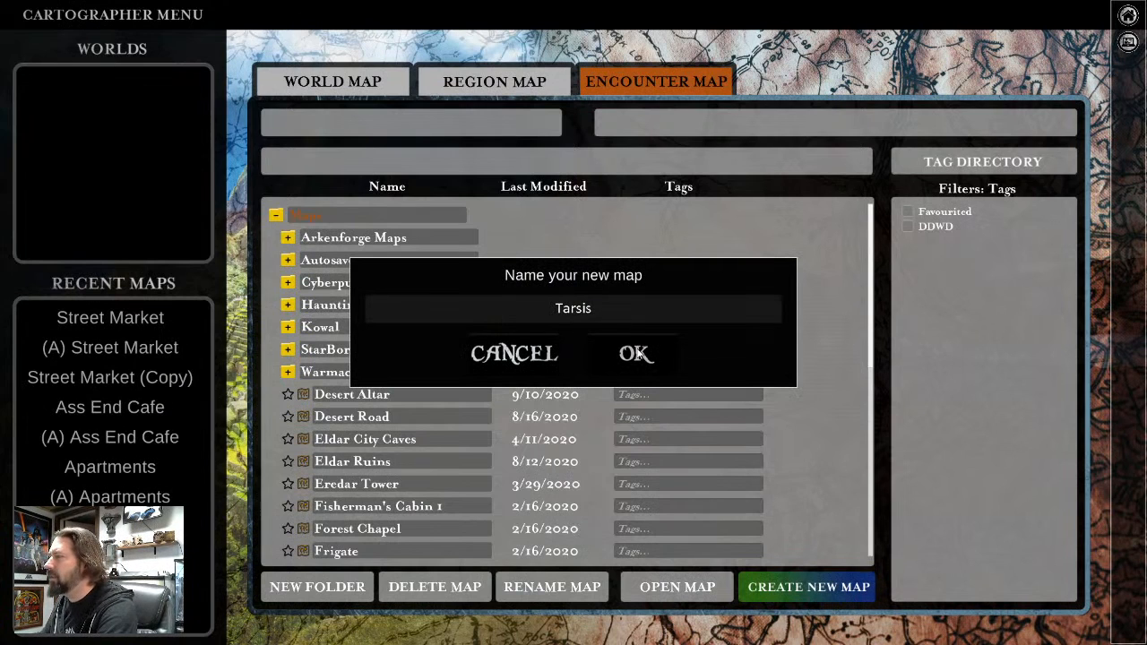
left_click(638, 352)
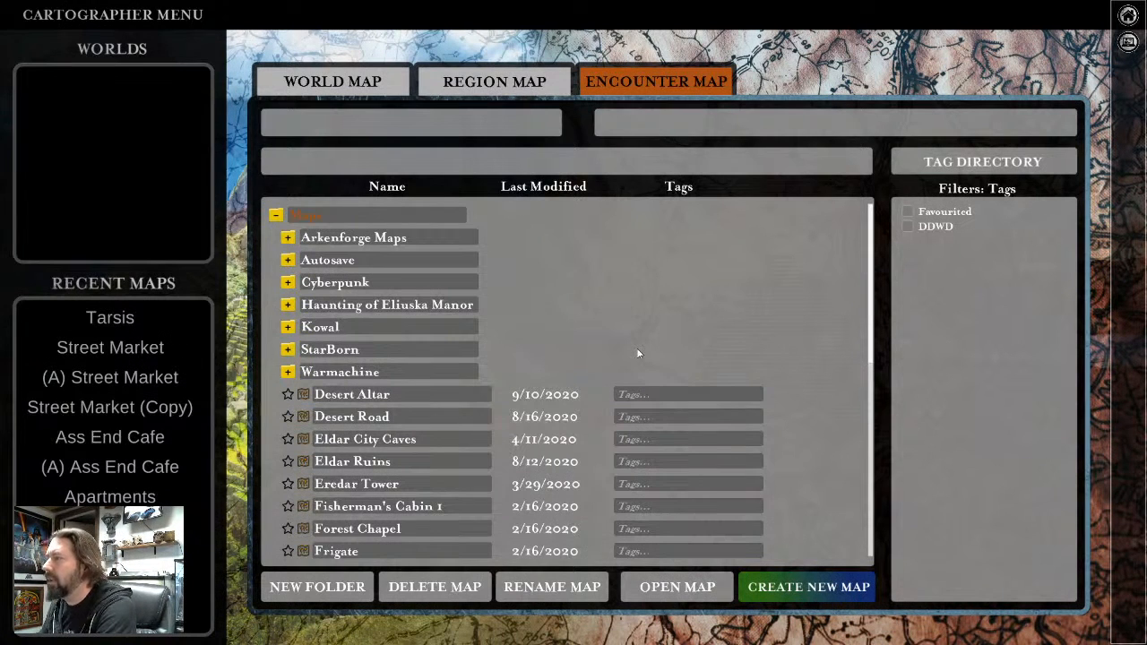
scroll(491, 351, "down", 5)
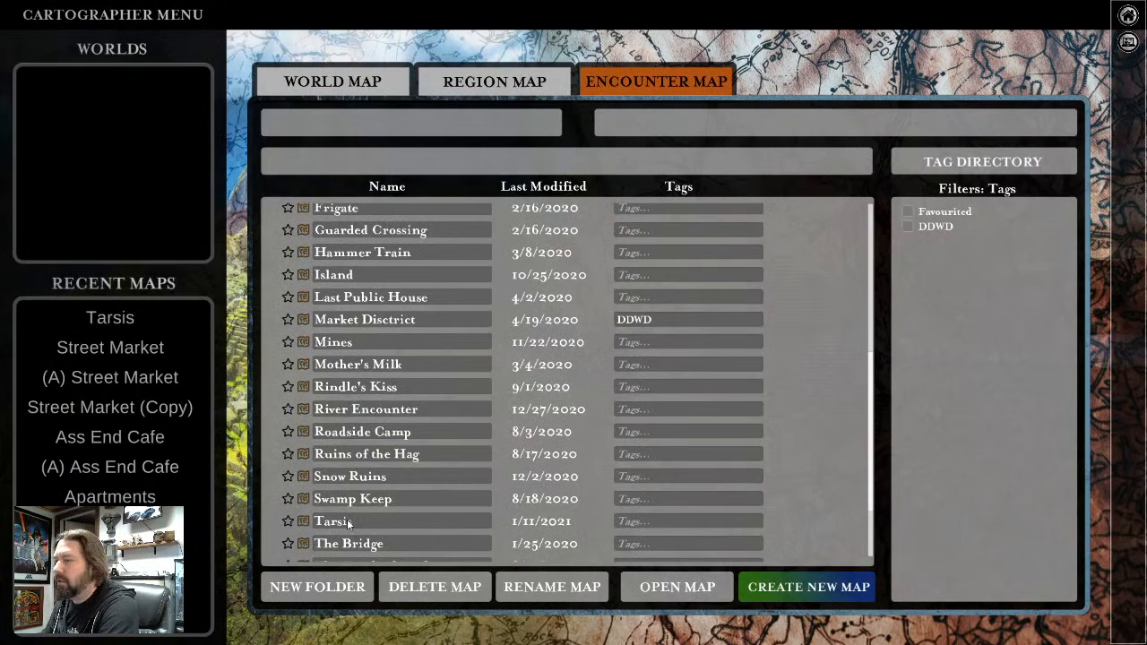
double_click(348, 521)
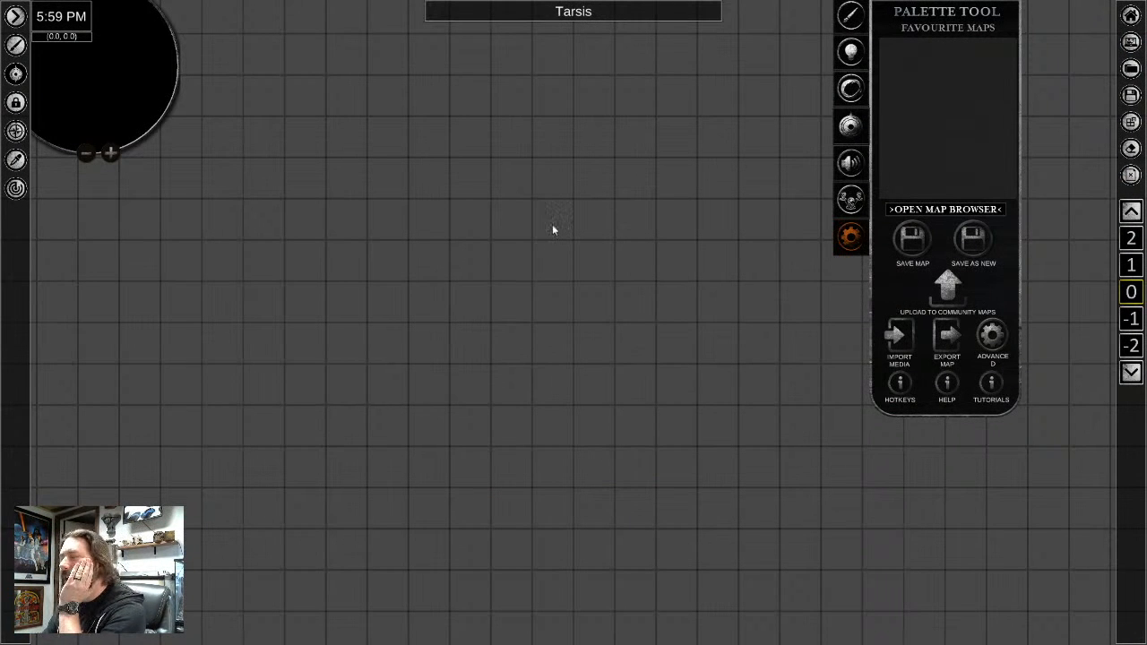
Start a media import and browse to the folder D:/My Documents/A Lone Wanderer Work/images
scroll(494, 238, "down", 2)
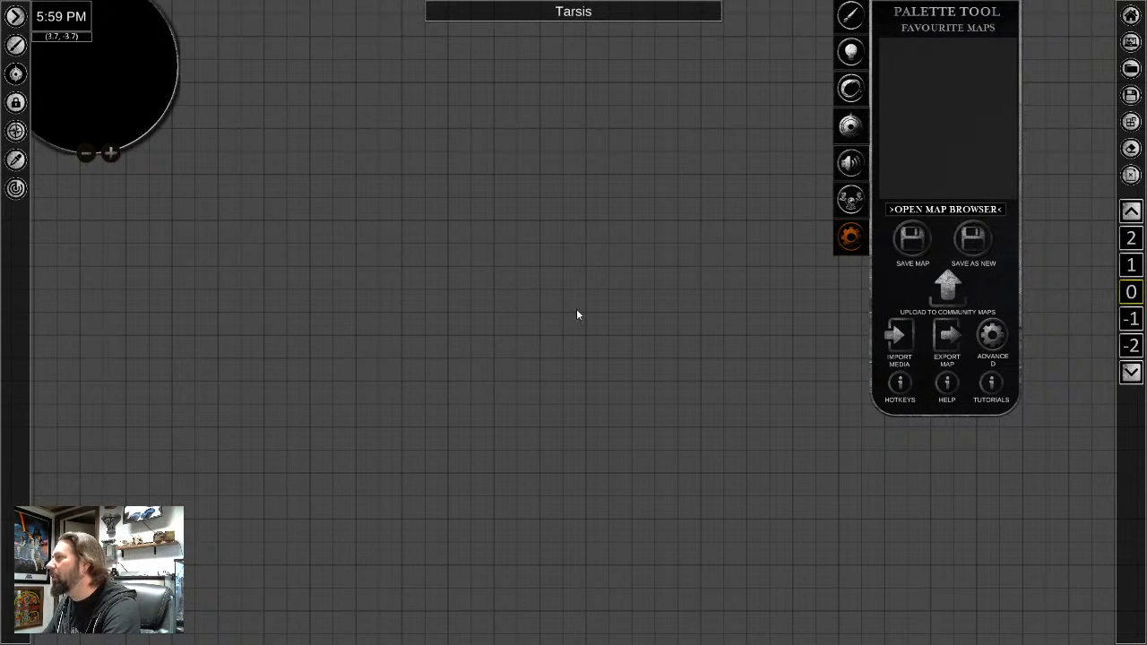
scroll(644, 332, "up", 1)
scroll(622, 332, "up", 1)
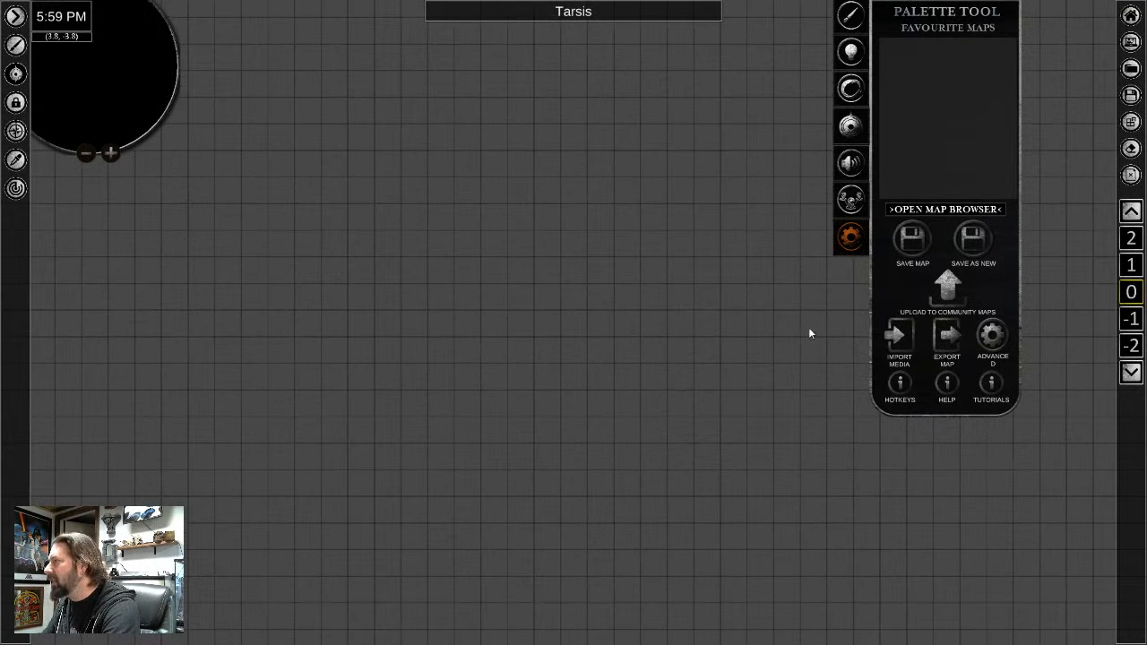
left_click(896, 337)
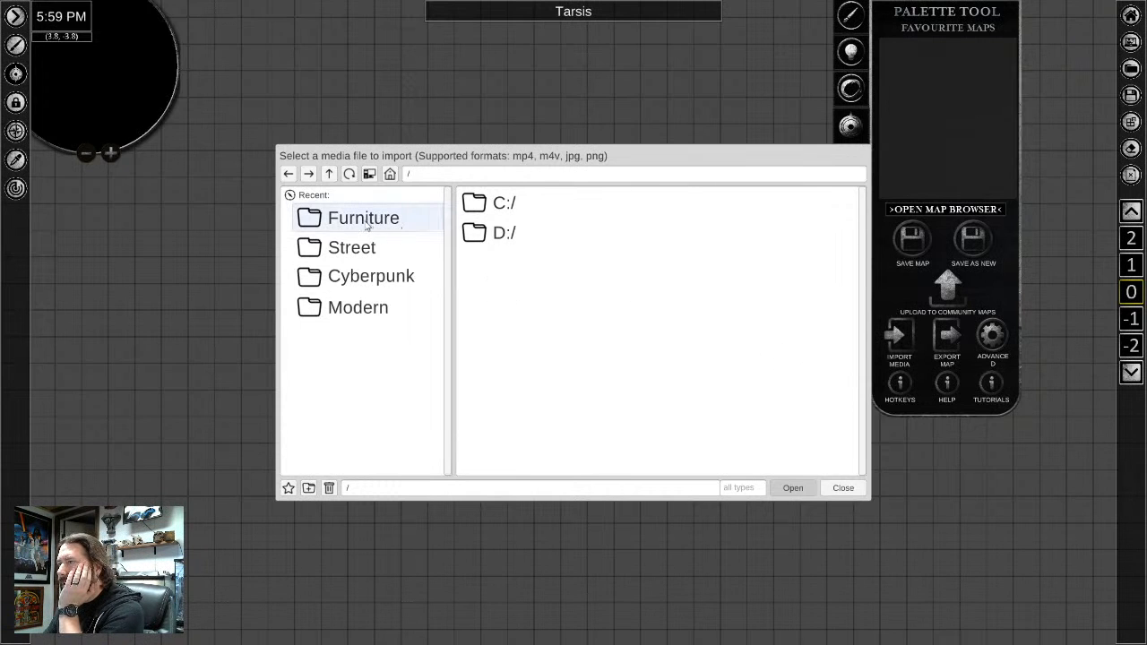
double_click(481, 234)
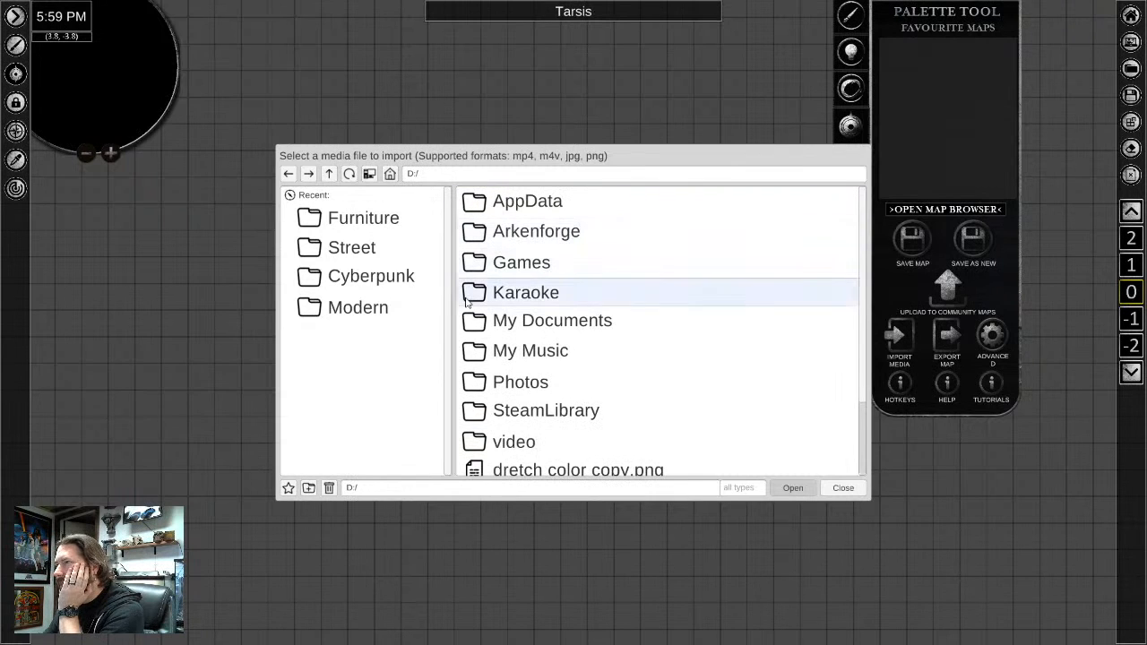
double_click(539, 320)
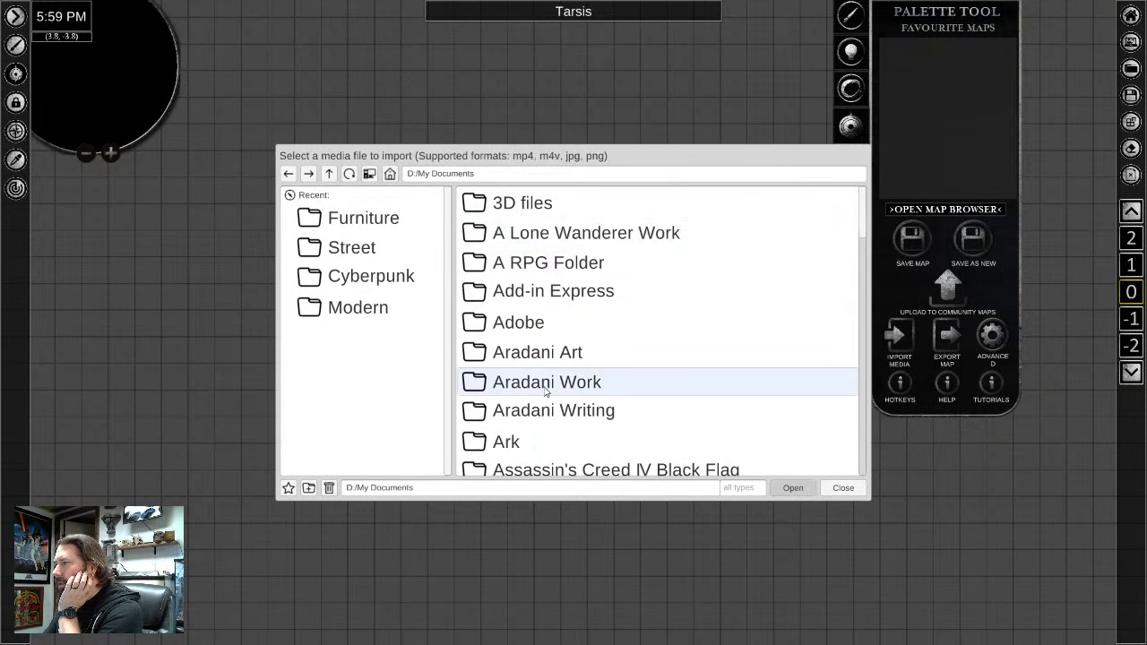
double_click(551, 233)
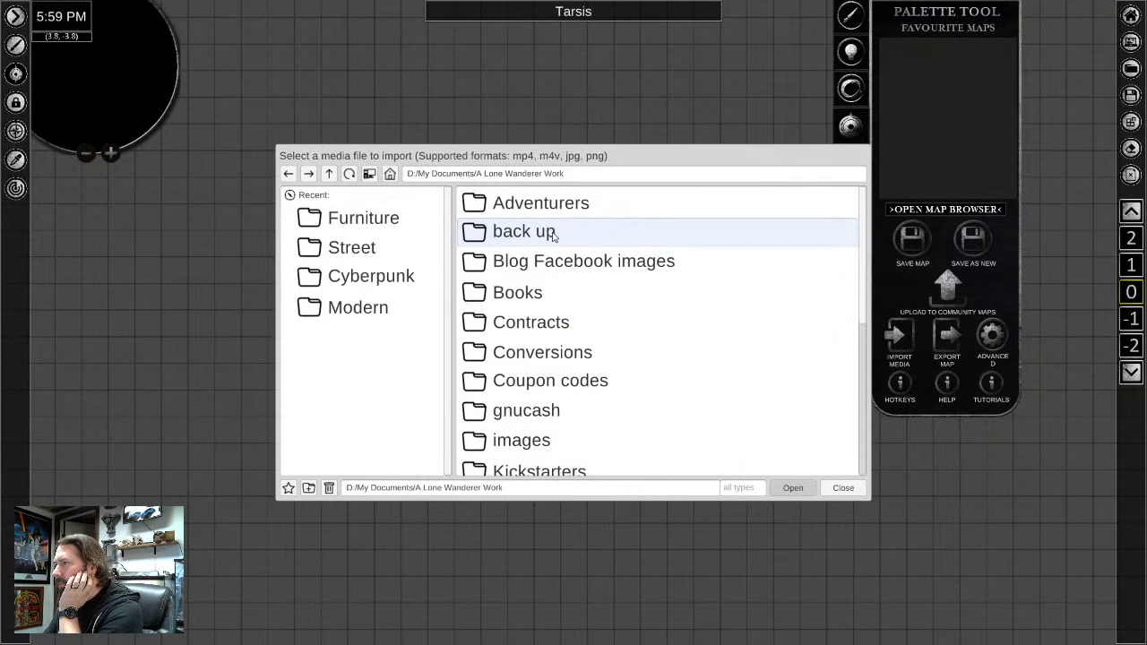
double_click(526, 442)
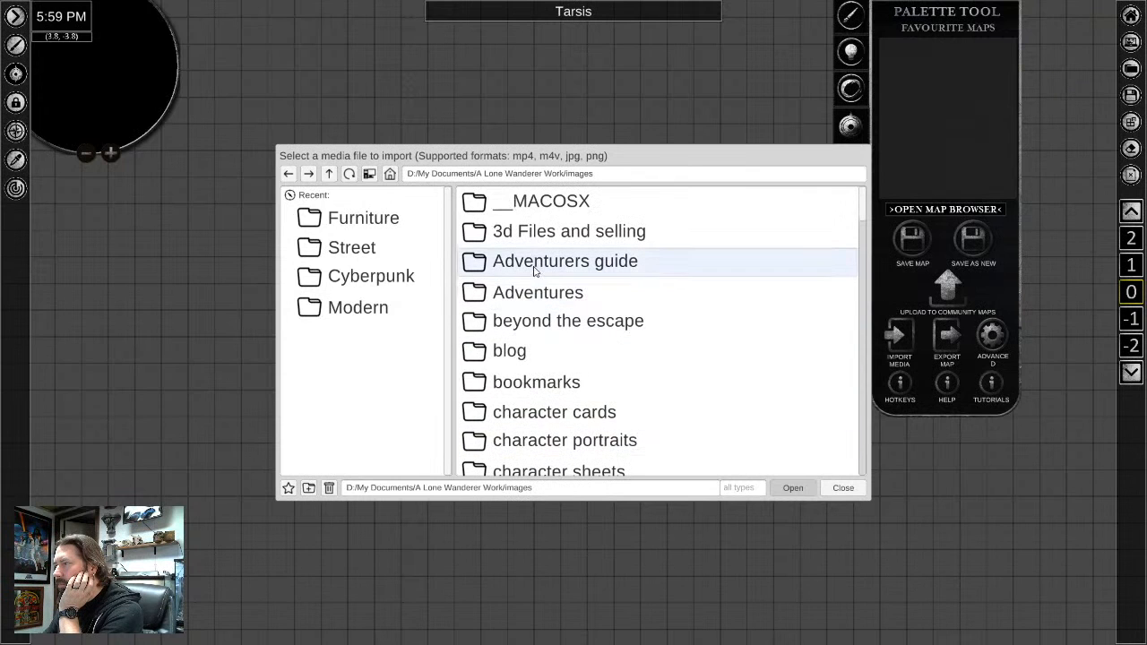
Import Tarsis Labeled.jpg from the maps/City Maps/Tarsis folder onto the map
scroll(515, 324, "down", 3)
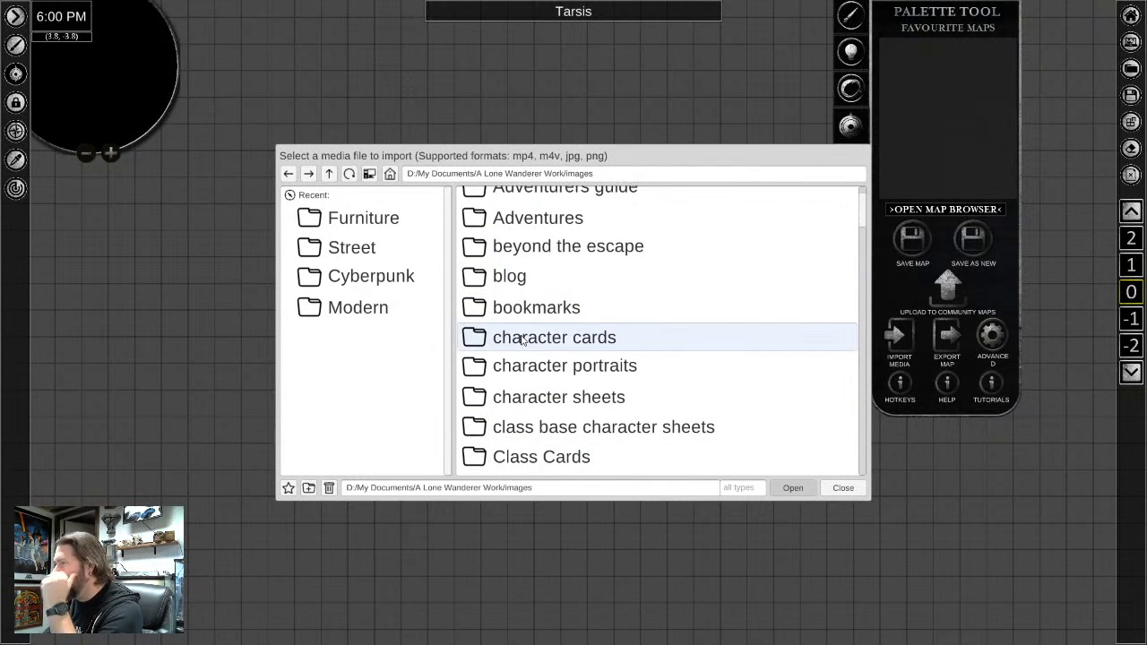
scroll(523, 339, "down", 20)
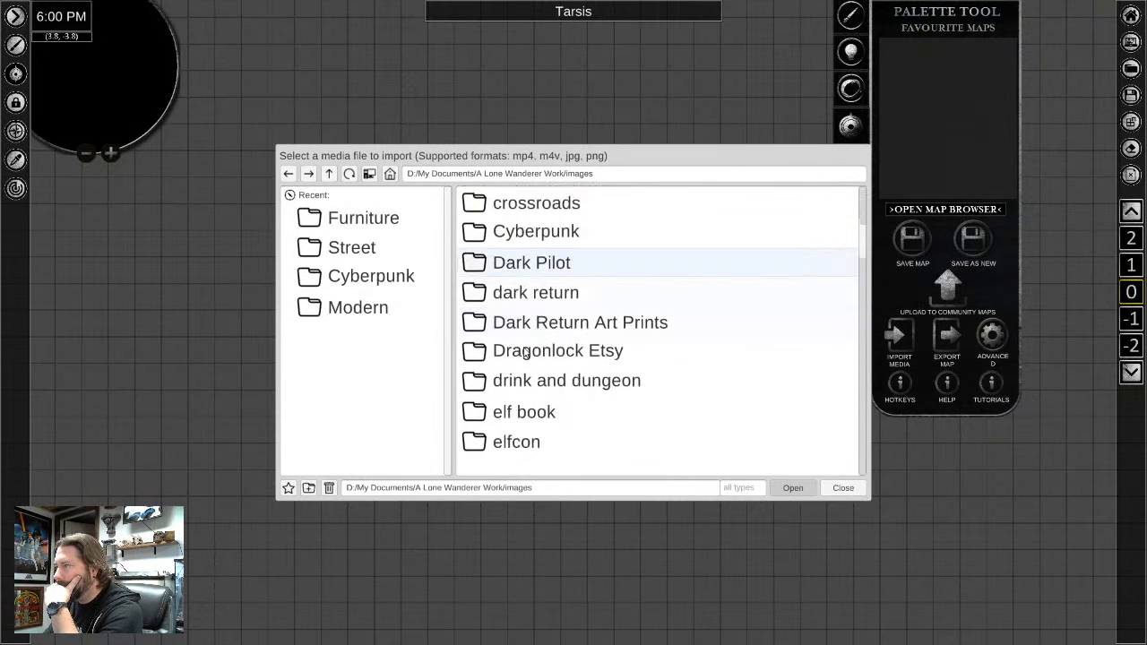
scroll(522, 352, "down", 4)
double_click(522, 344)
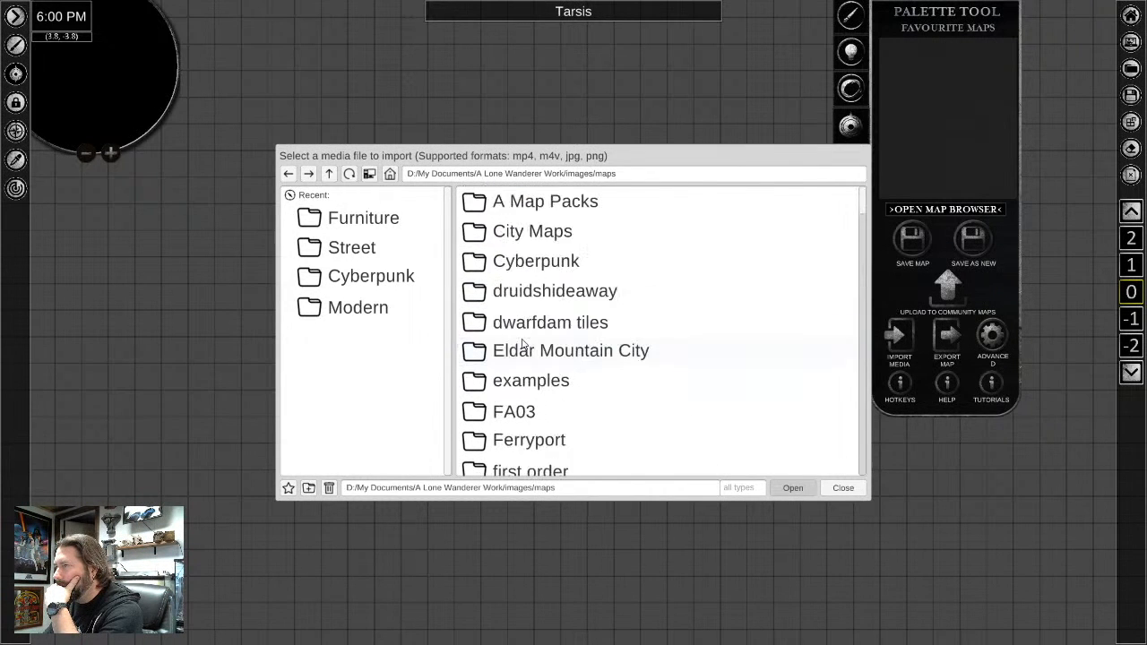
double_click(545, 234)
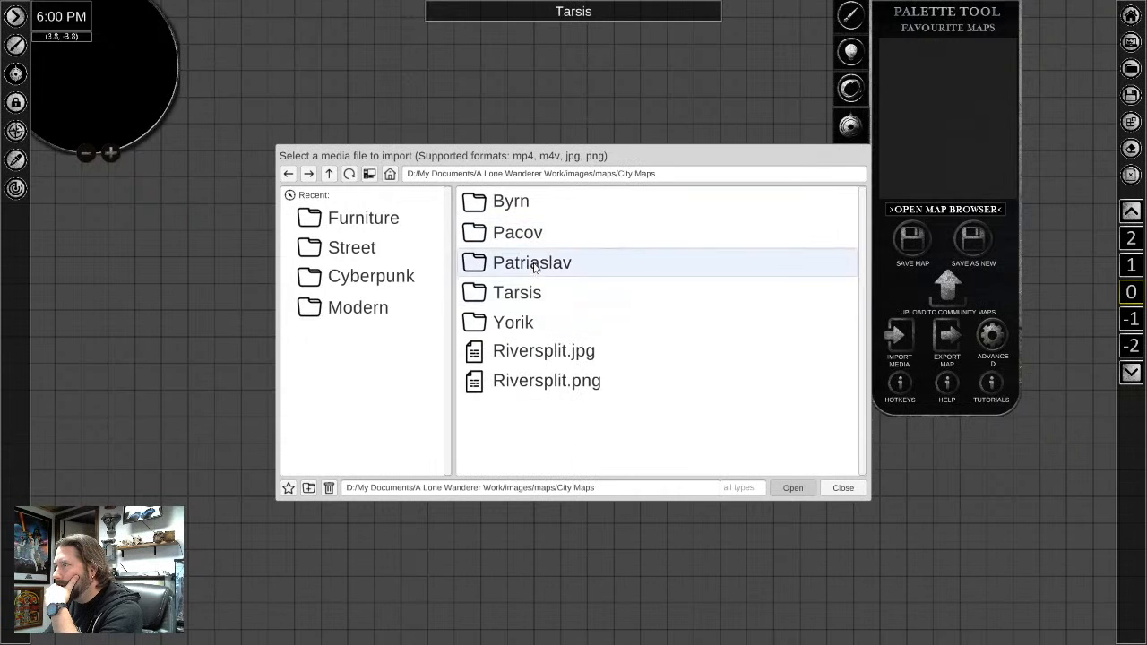
double_click(519, 302)
left_click(521, 265)
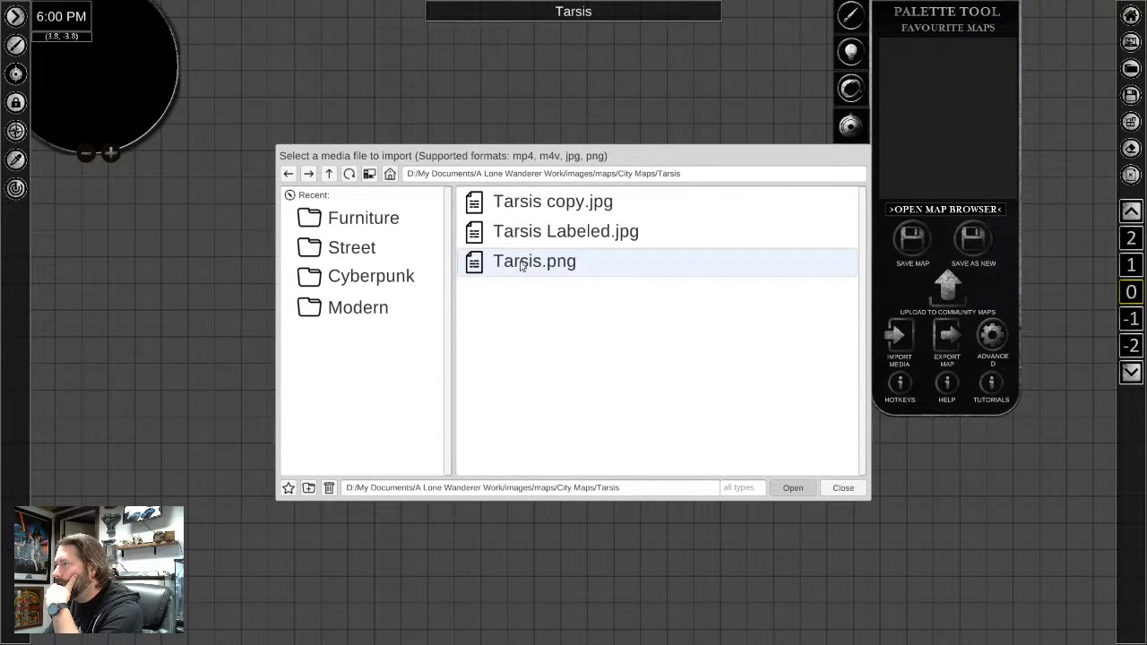
left_click(526, 206)
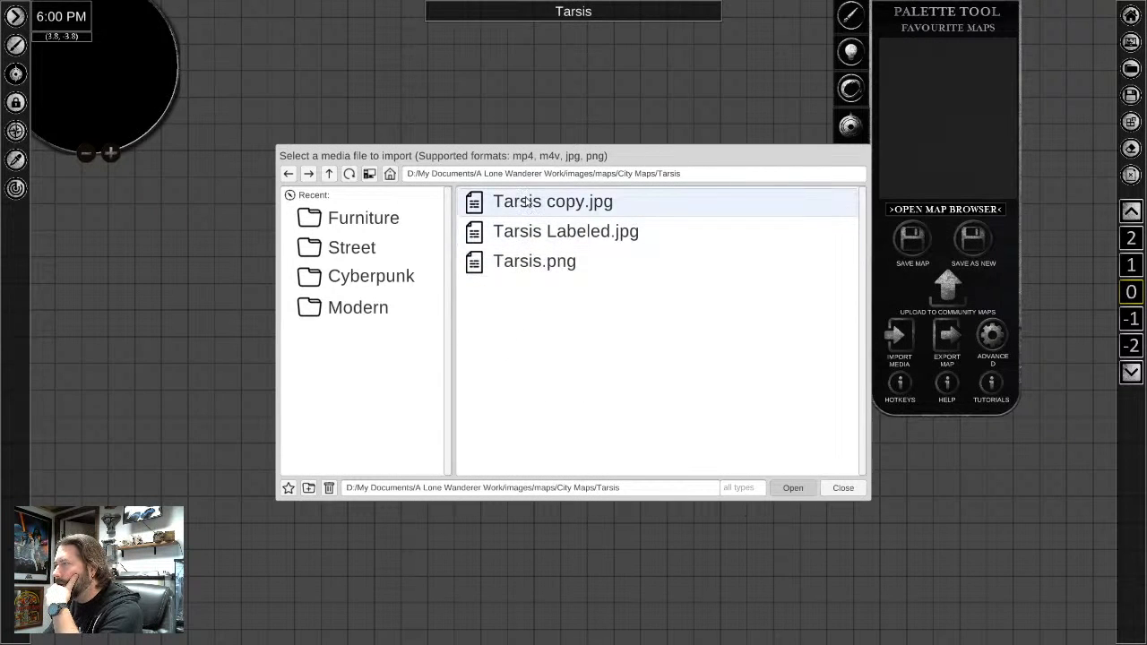
left_click(524, 228)
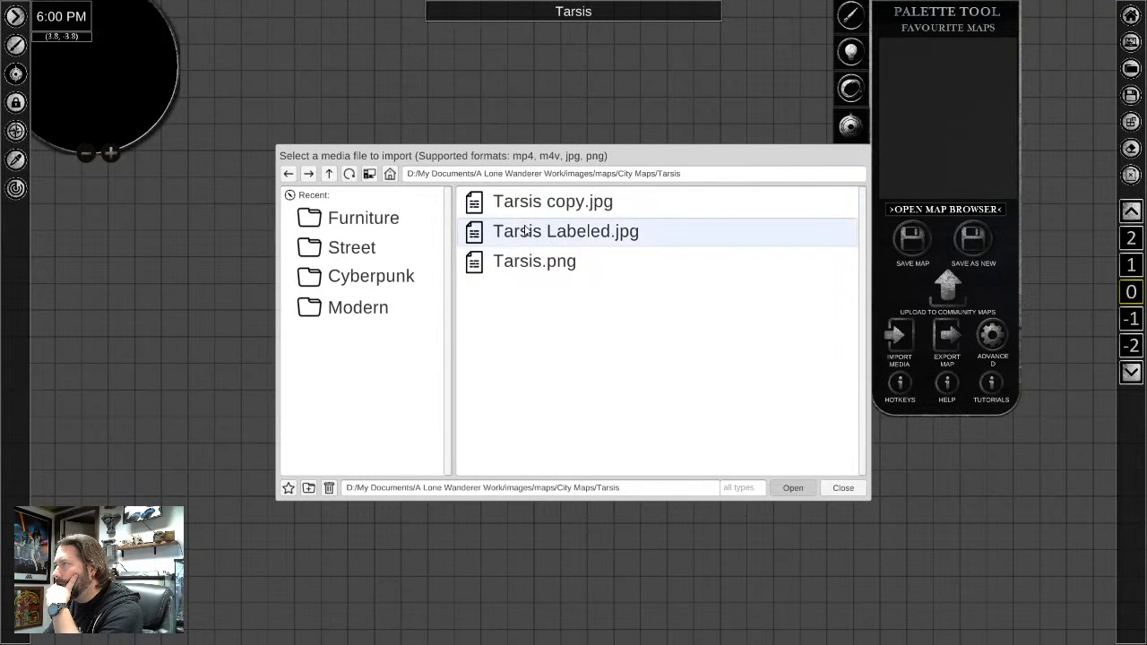
double_click(524, 231)
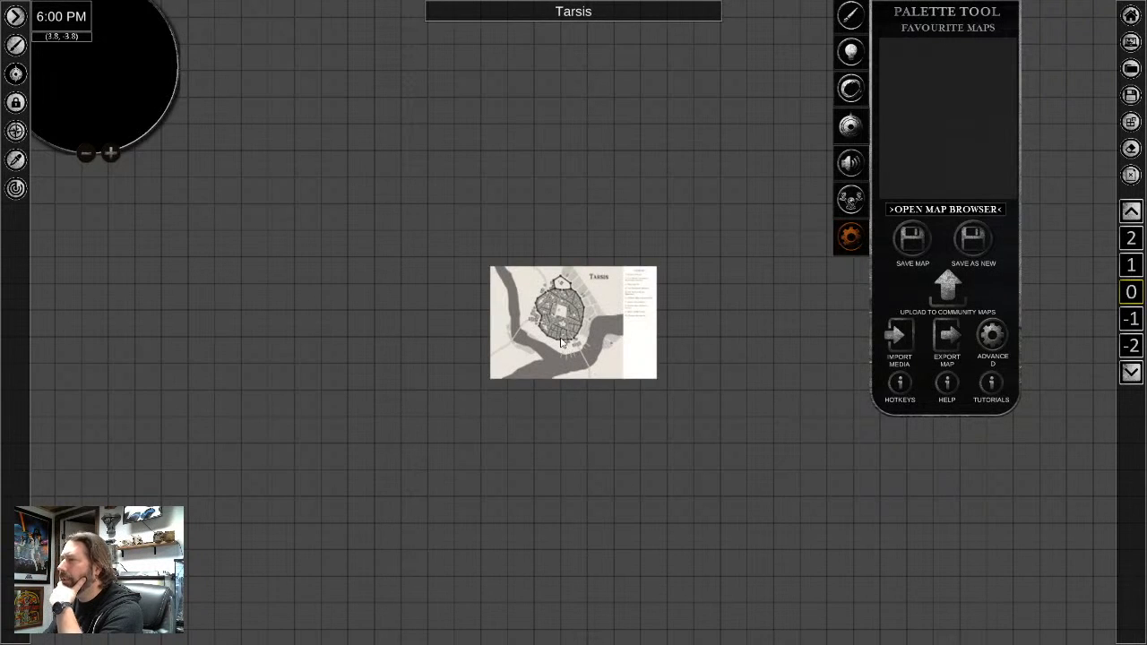
Swap the imported Tarsis image from the object layer to the layer beneath the grid
left_click(561, 343)
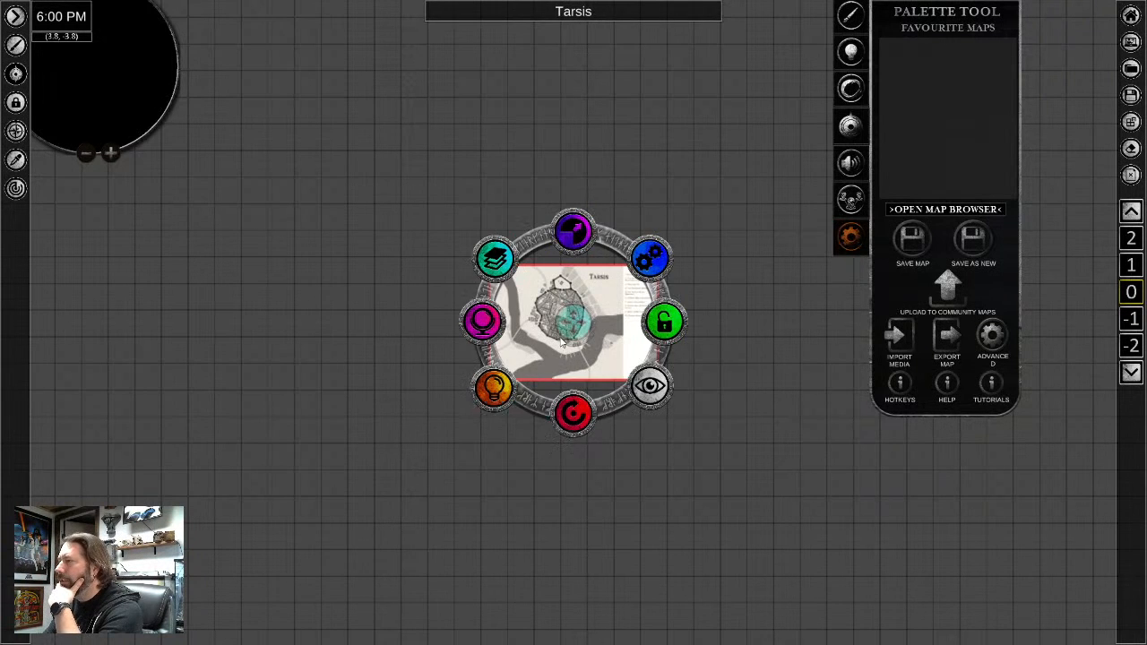
left_click(495, 258)
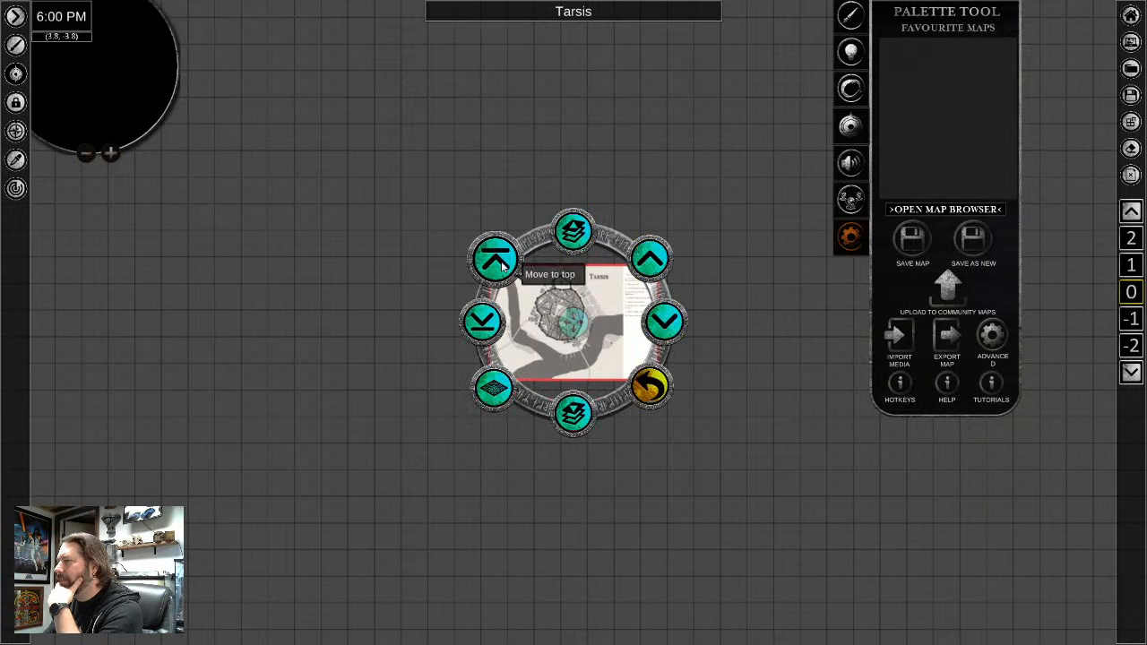
left_click(501, 403)
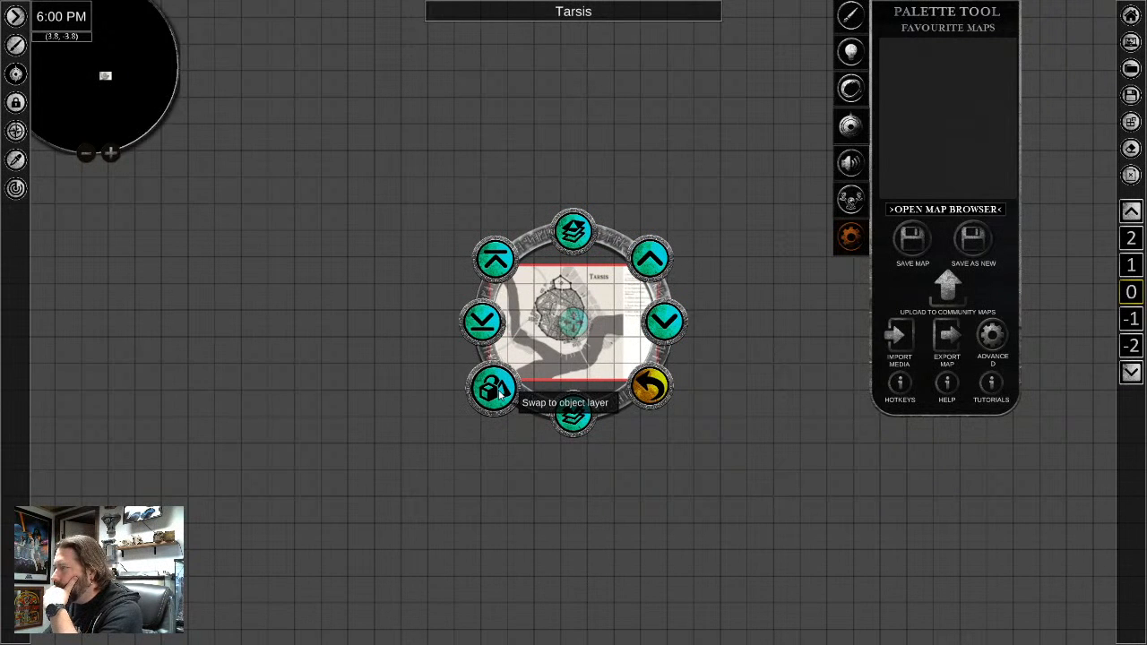
left_click(652, 389)
Scale the Tarsis image up strongly in two passes and check the southern gate area against the grid
left_click_drag(578, 231, 985, 2)
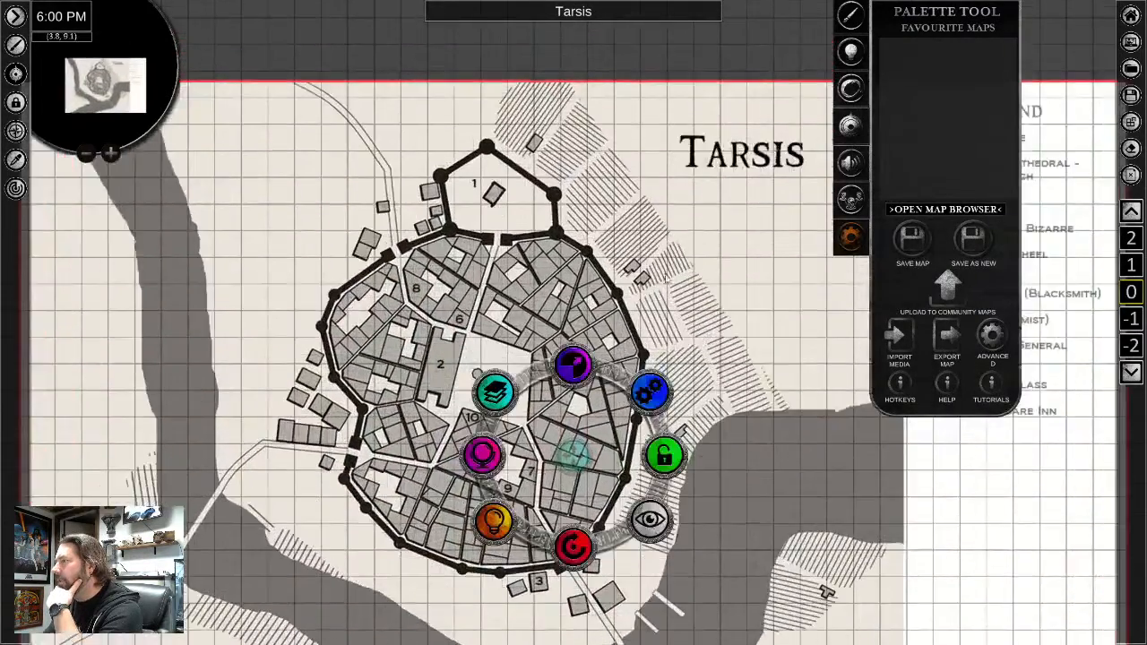
scroll(631, 399, "down", 3)
left_click_drag(591, 335, 874, 102)
middle_click_drag(760, 513, 798, 226)
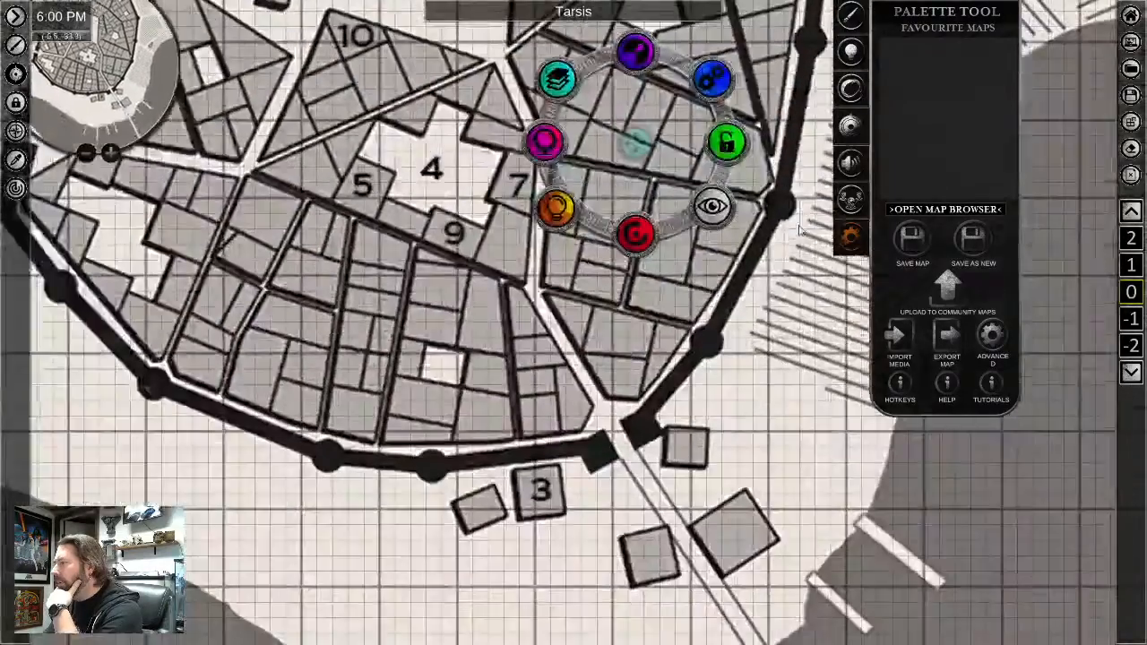
middle_click_drag(737, 580, 564, 611)
scroll(515, 488, "down", 2)
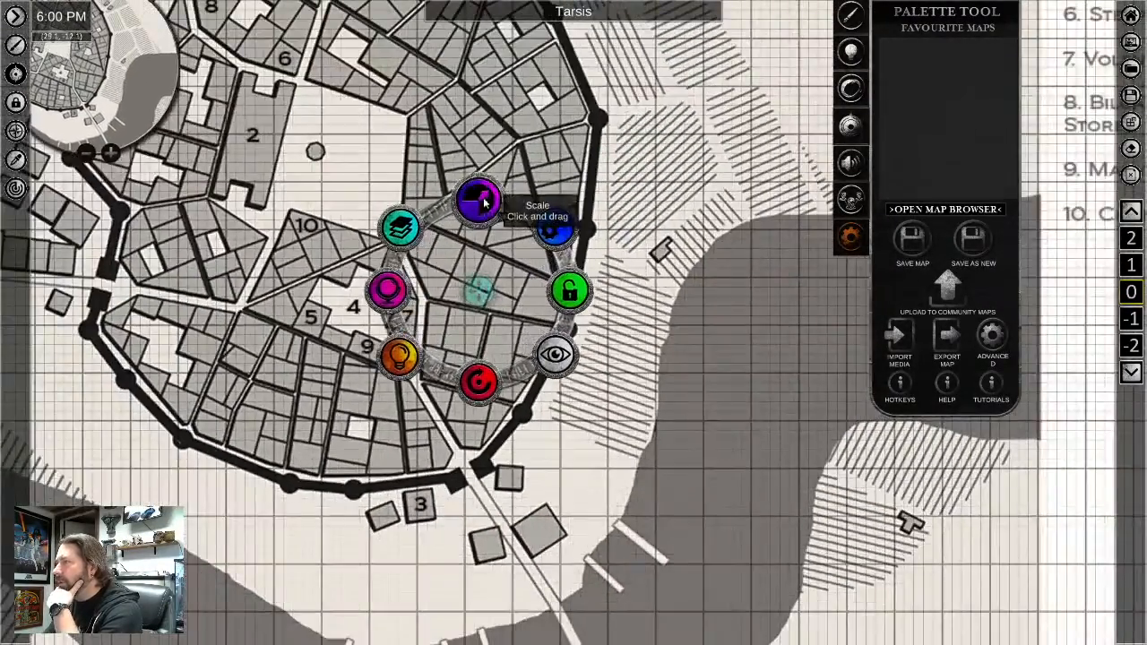
Scale the city image up further and compare the buildings outside the southern gate with the grid squares
left_click_drag(484, 204, 577, 127)
middle_click_drag(480, 583, 578, 282)
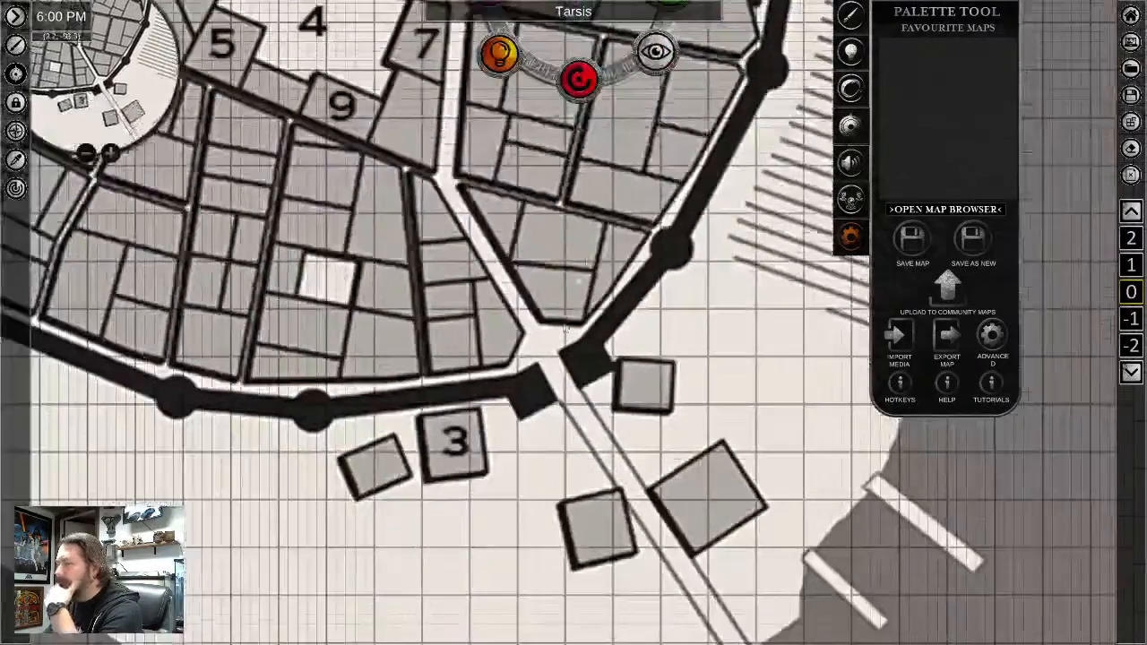
middle_click_drag(525, 537, 546, 435)
scroll(636, 531, "up", 5)
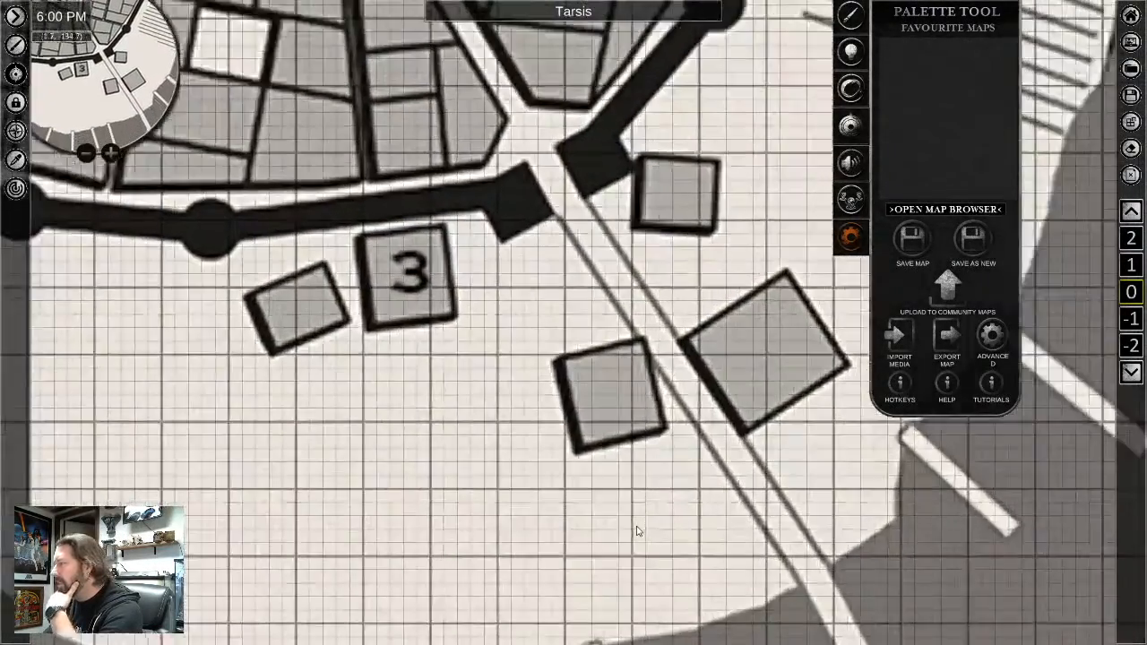
scroll(688, 461, "down", 5)
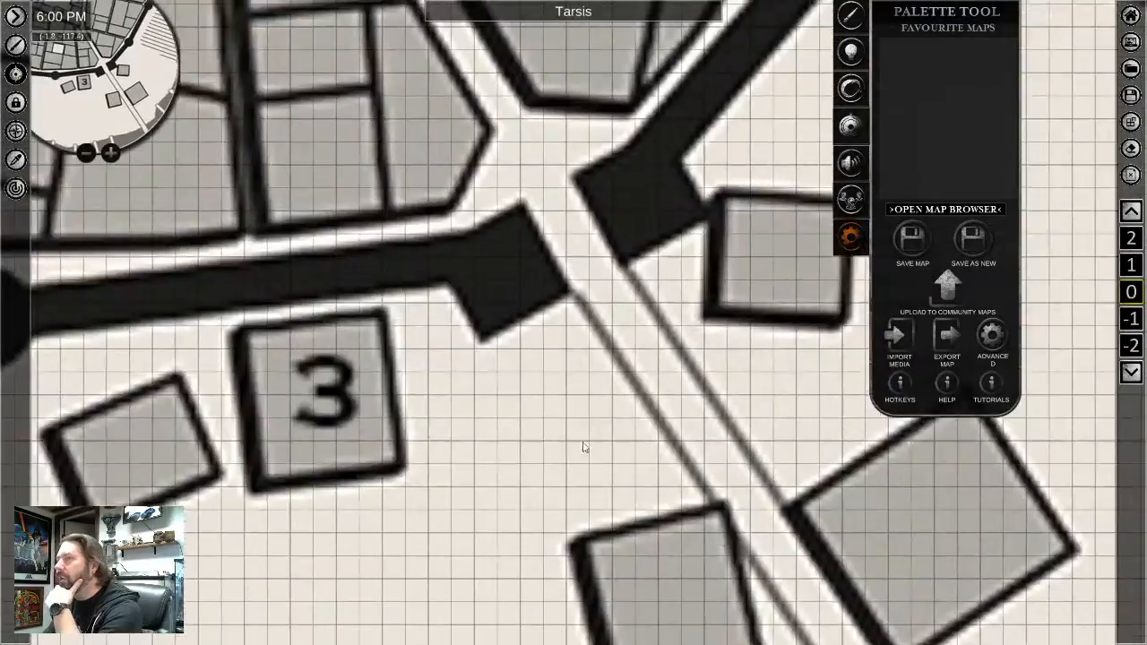
Enlarge the city image once more and check the size of building 3 and the gate road against the grid
scroll(562, 453, "down", 5)
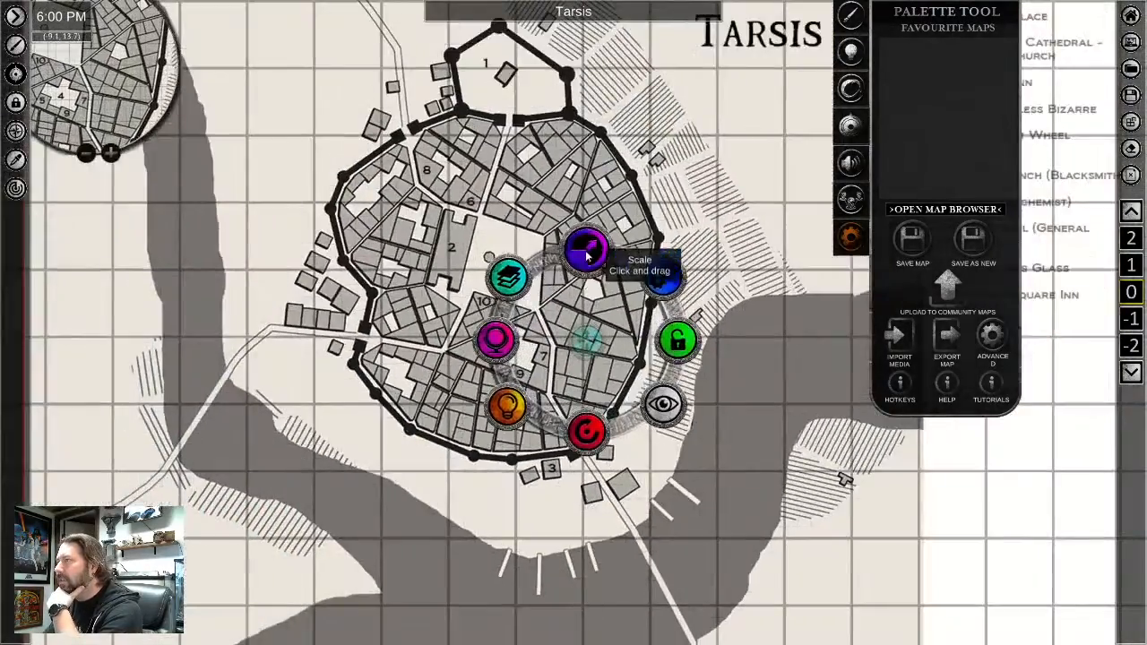
scroll(627, 228, "up", 2)
scroll(544, 556, "up", 8)
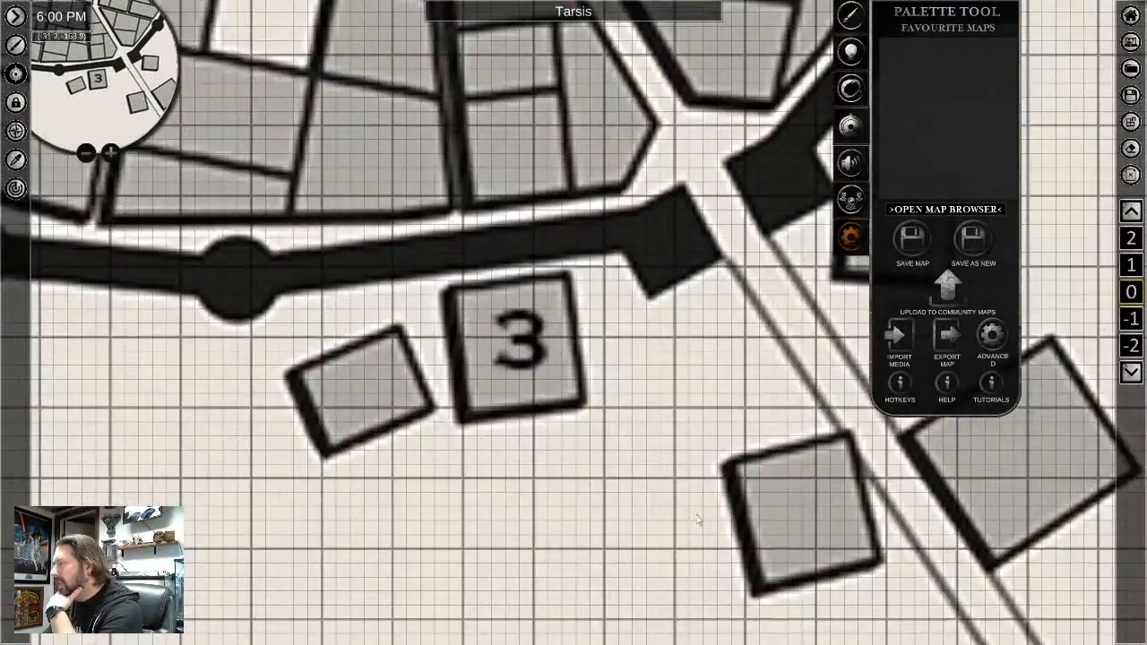
middle_click_drag(758, 449, 644, 476)
scroll(362, 417, "up", 2)
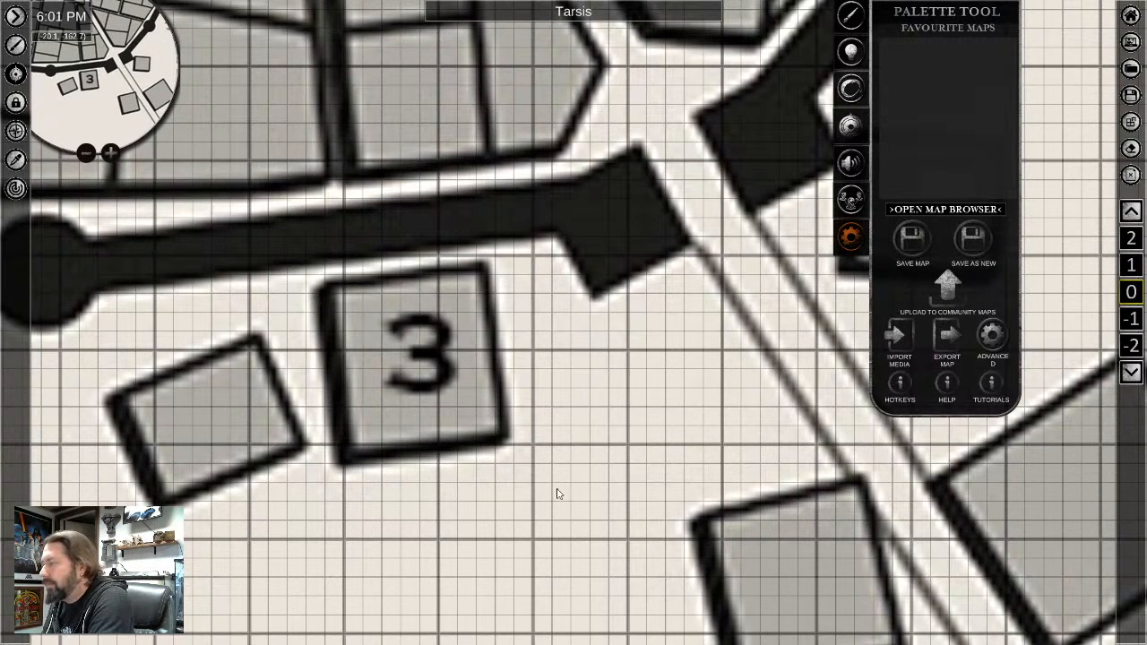
scroll(556, 492, "down", 1)
scroll(583, 507, "up", 3)
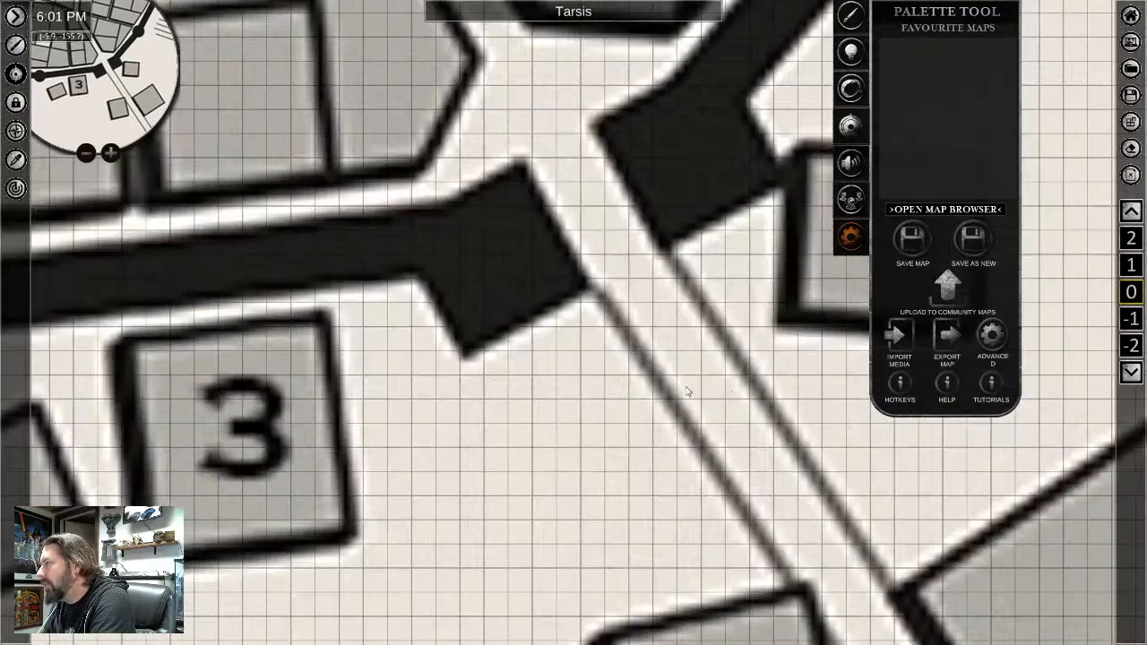
scroll(678, 507, "down", 5)
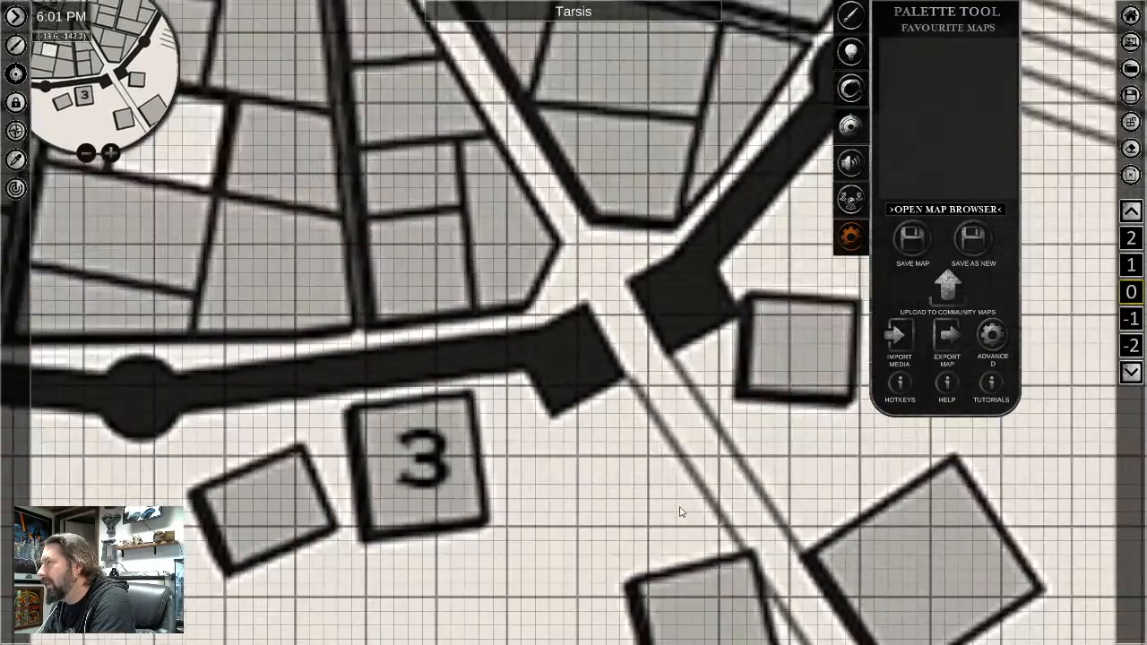
Examine the river piers, building 3 and the full extent of the Tarsis image against the grid squares
middle_click_drag(677, 508, 551, 228)
scroll(501, 513, "down", 1)
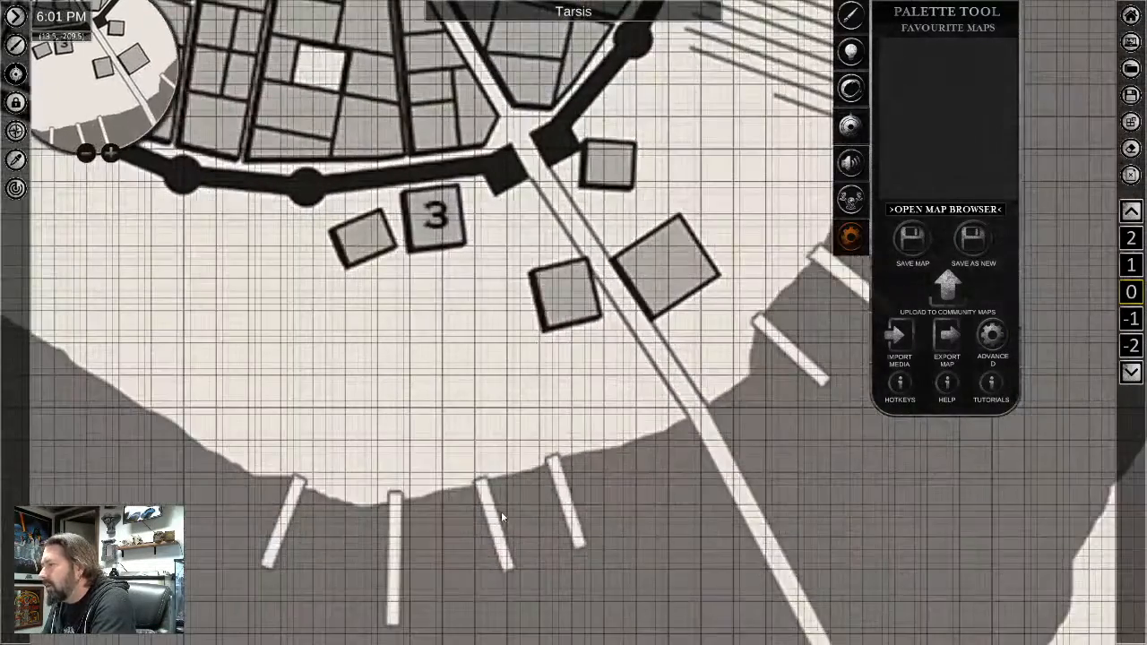
scroll(499, 506, "up", 4)
middle_click_drag(498, 506, 518, 204)
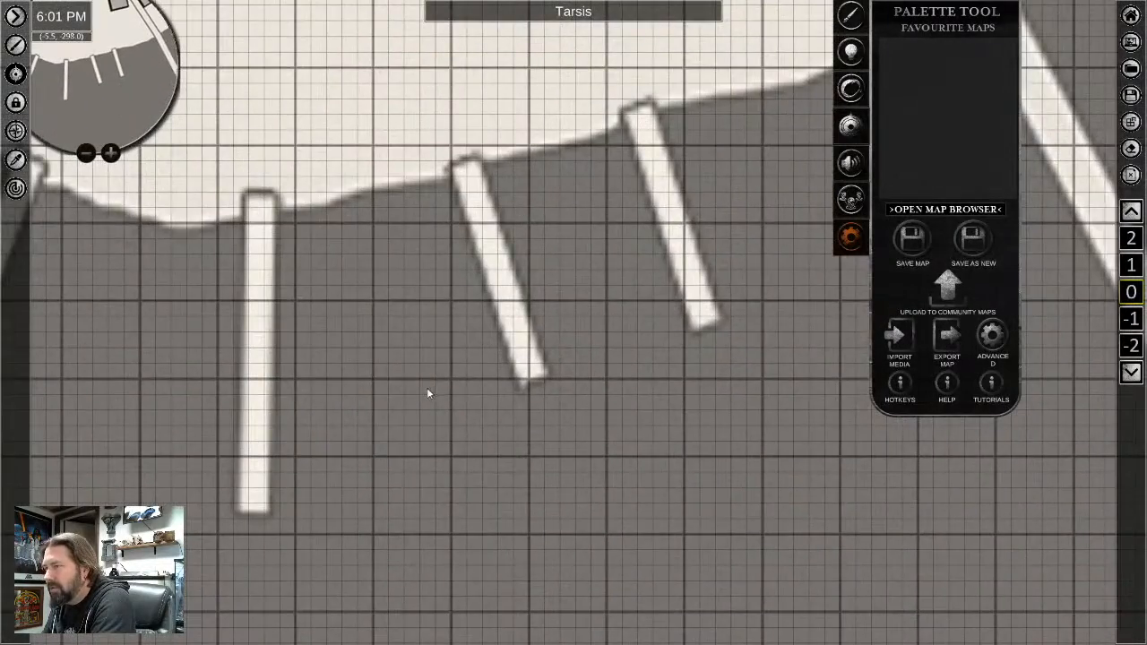
middle_click_drag(445, 264, 534, 434)
scroll(514, 327, "down", 4)
scroll(521, 349, "down", 6)
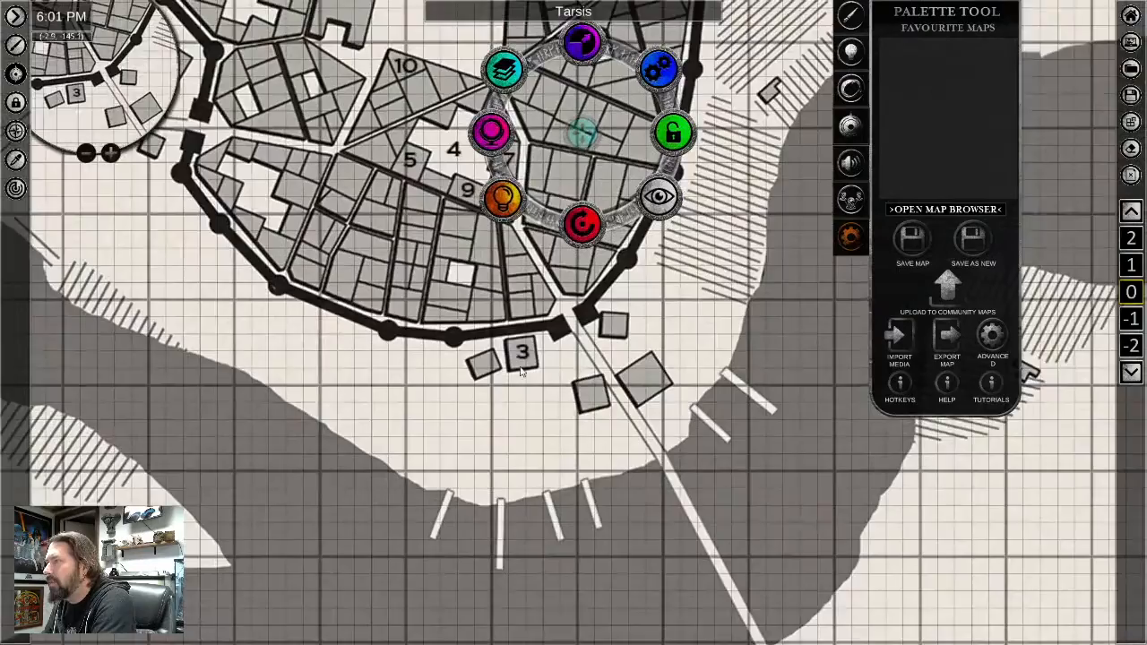
middle_click_drag(521, 371, 516, 414)
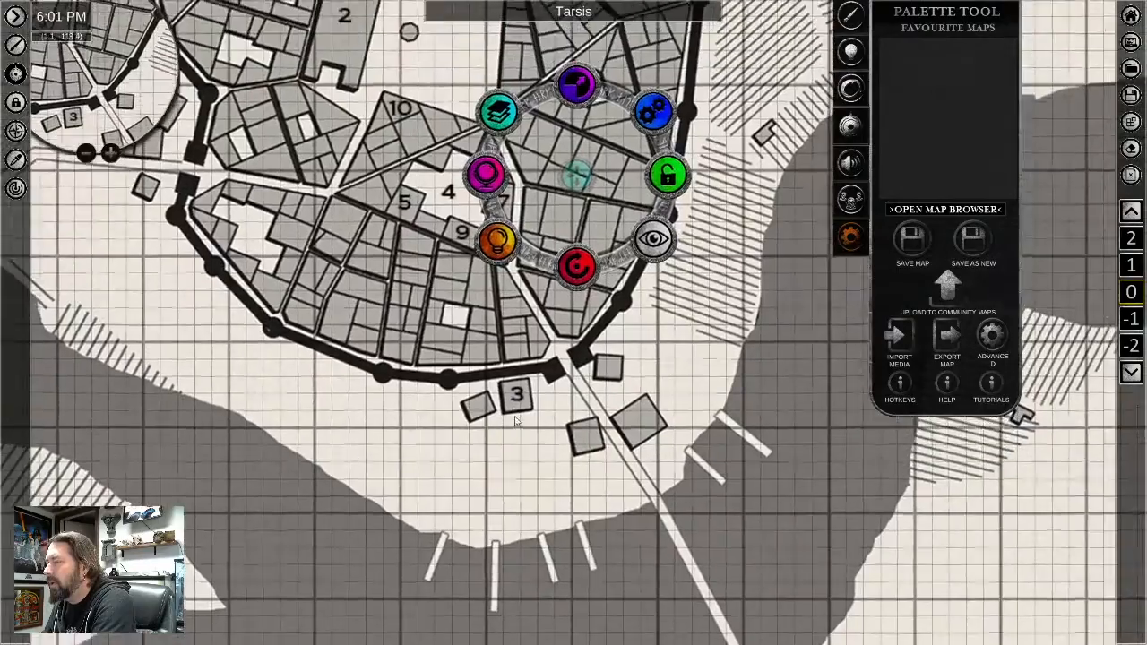
scroll(512, 436, "up", 1)
scroll(511, 435, "down", 2)
scroll(511, 441, "up", 3)
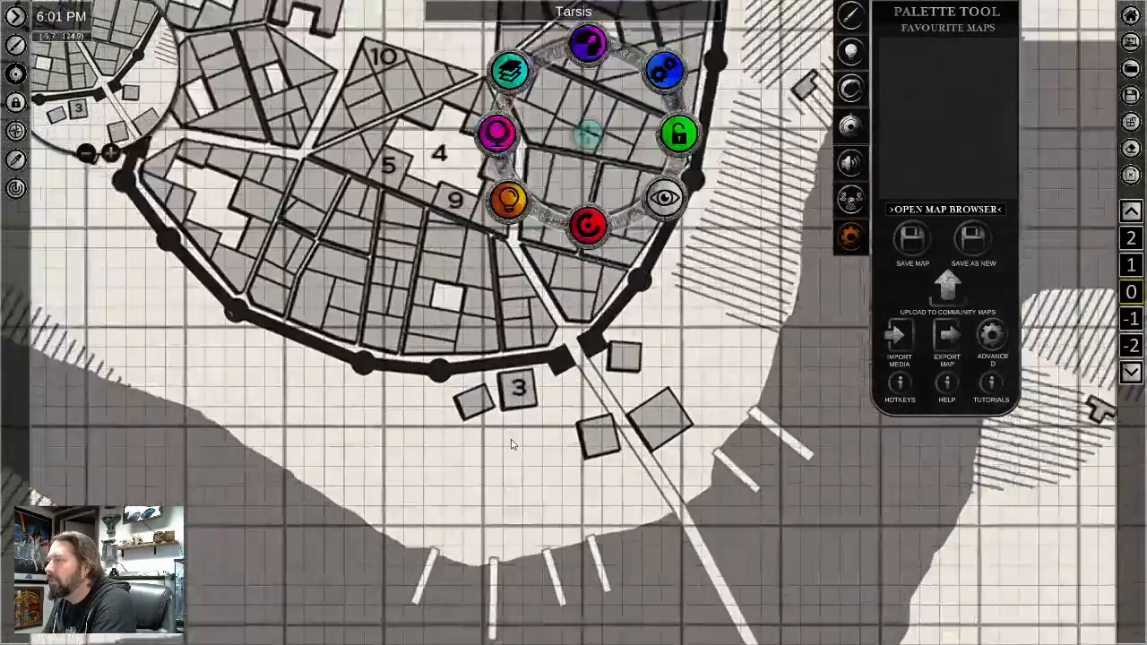
scroll(528, 439, "down", 2)
scroll(536, 438, "down", 5)
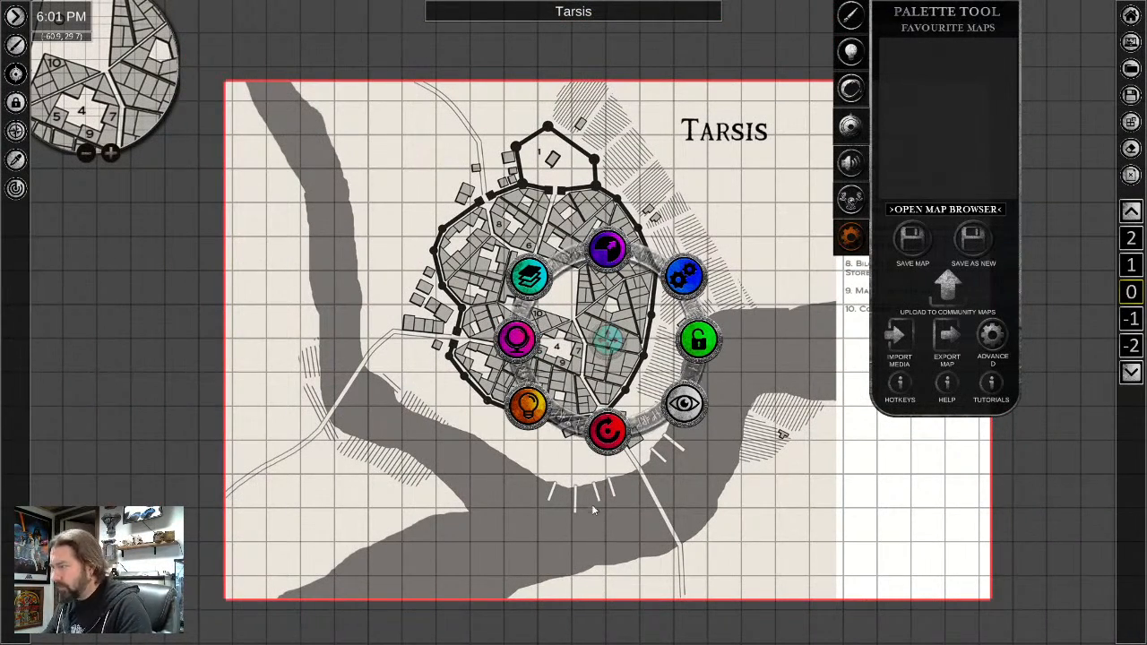
Inspect the streets and buildings around square 4 and outside the southern gate for their size on the grid
scroll(612, 349, "up", 3)
scroll(613, 351, "up", 3)
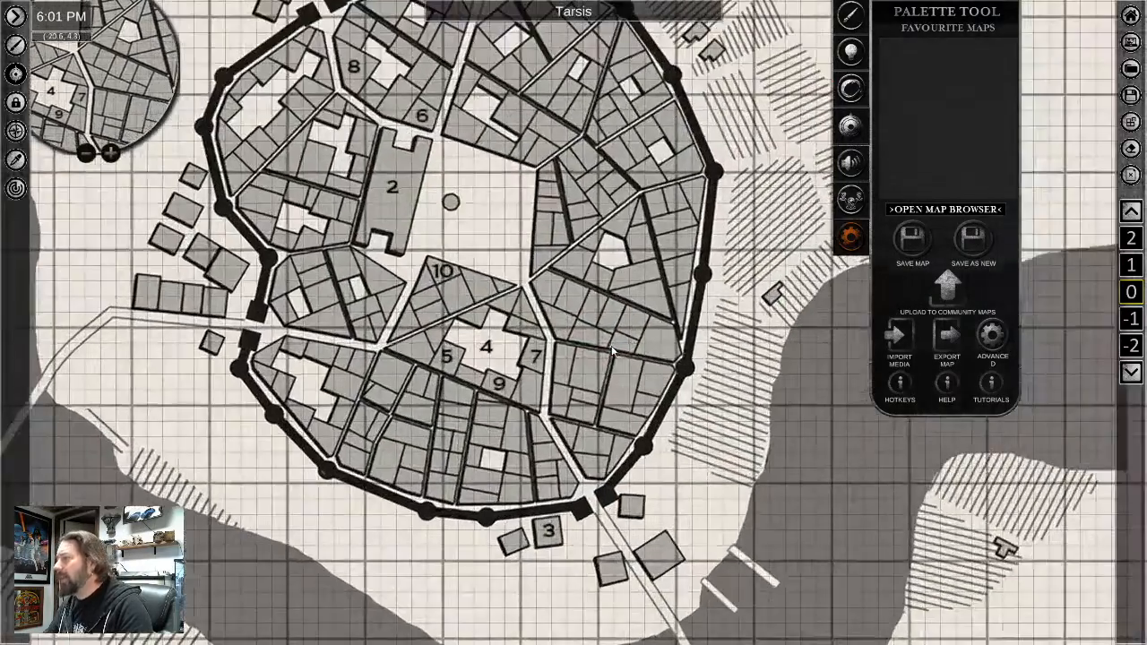
scroll(498, 311, "up", 2)
scroll(498, 311, "up", 2)
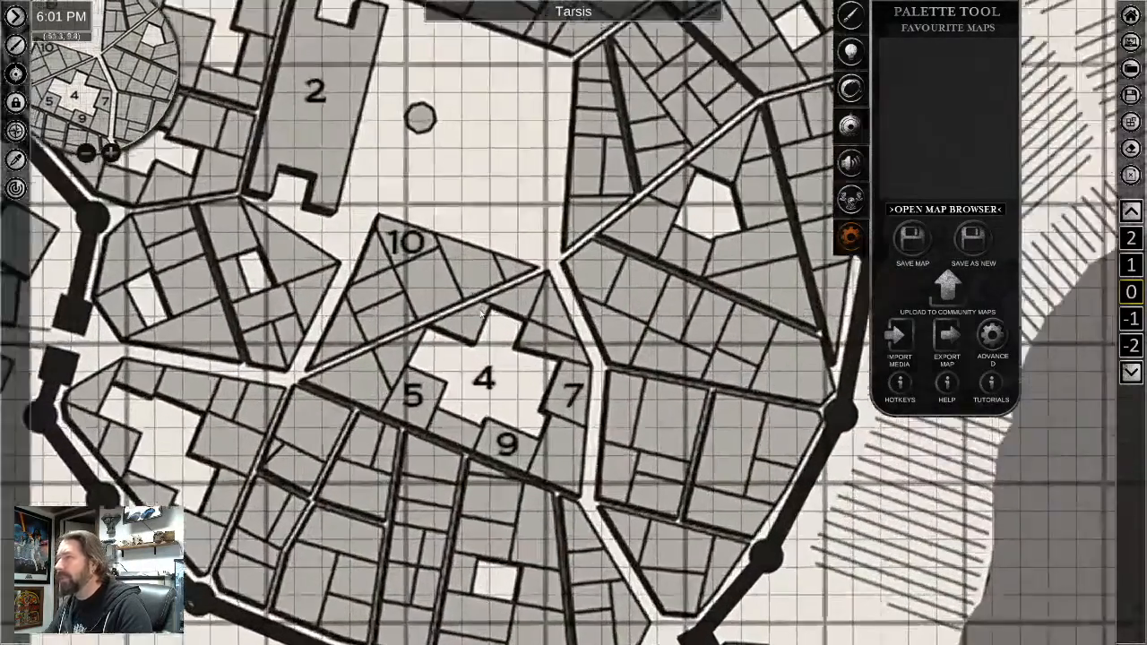
scroll(557, 423, "up", 1)
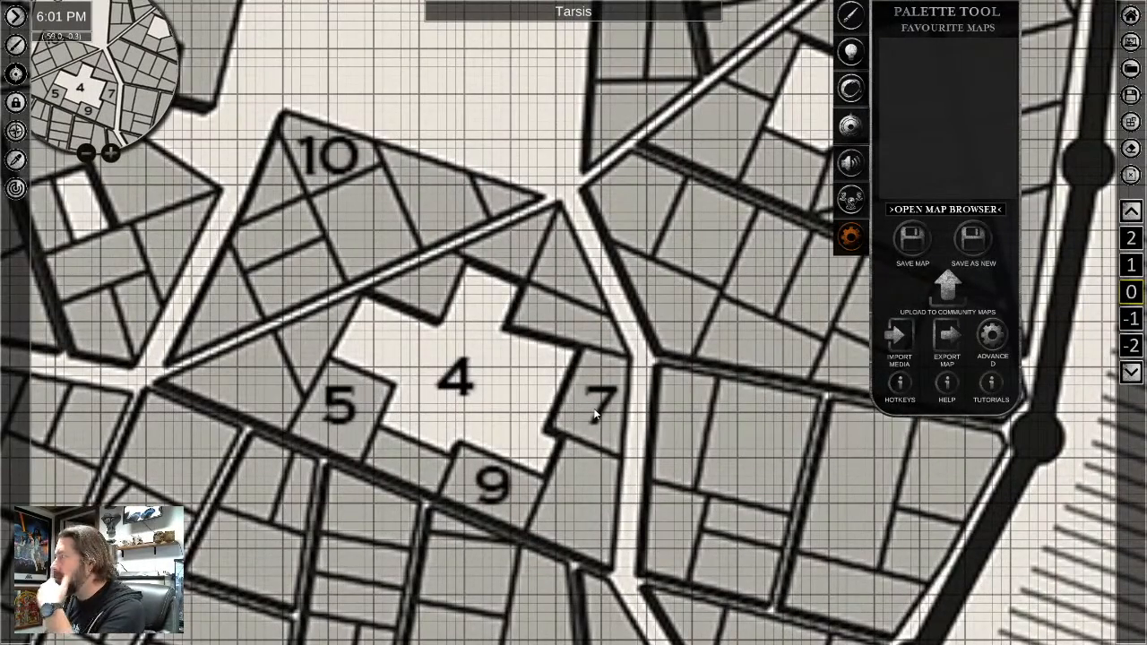
scroll(594, 414, "down", 2)
right_click(555, 168)
middle_click_drag(613, 481, 580, 203)
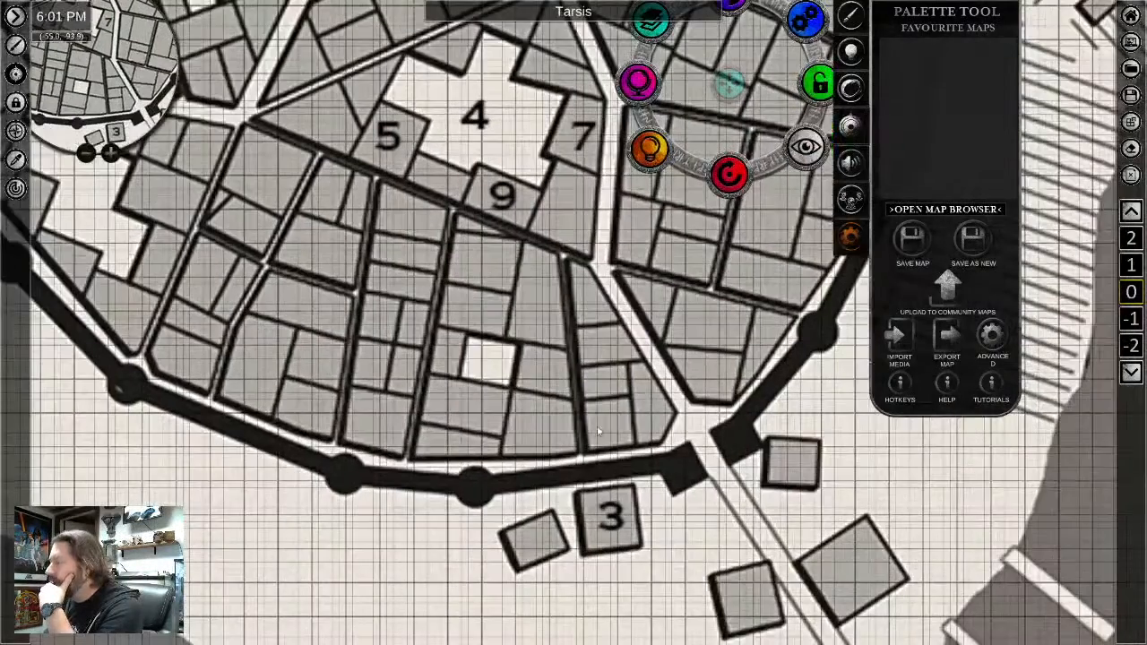
scroll(575, 424, "down", 3)
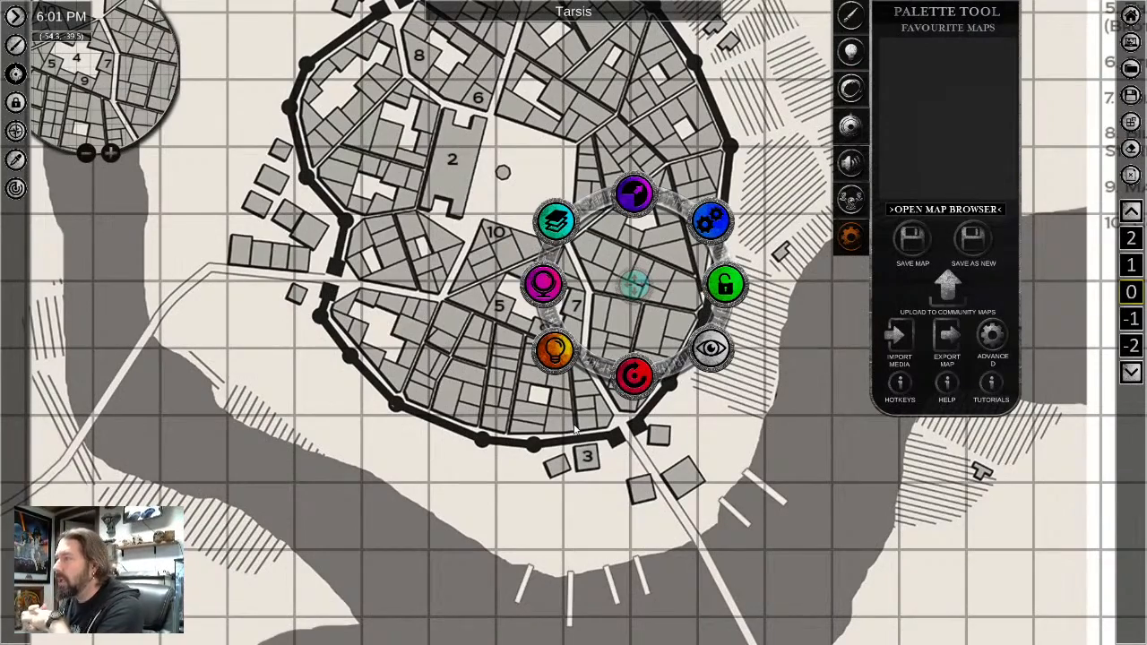
scroll(640, 475, "up", 5)
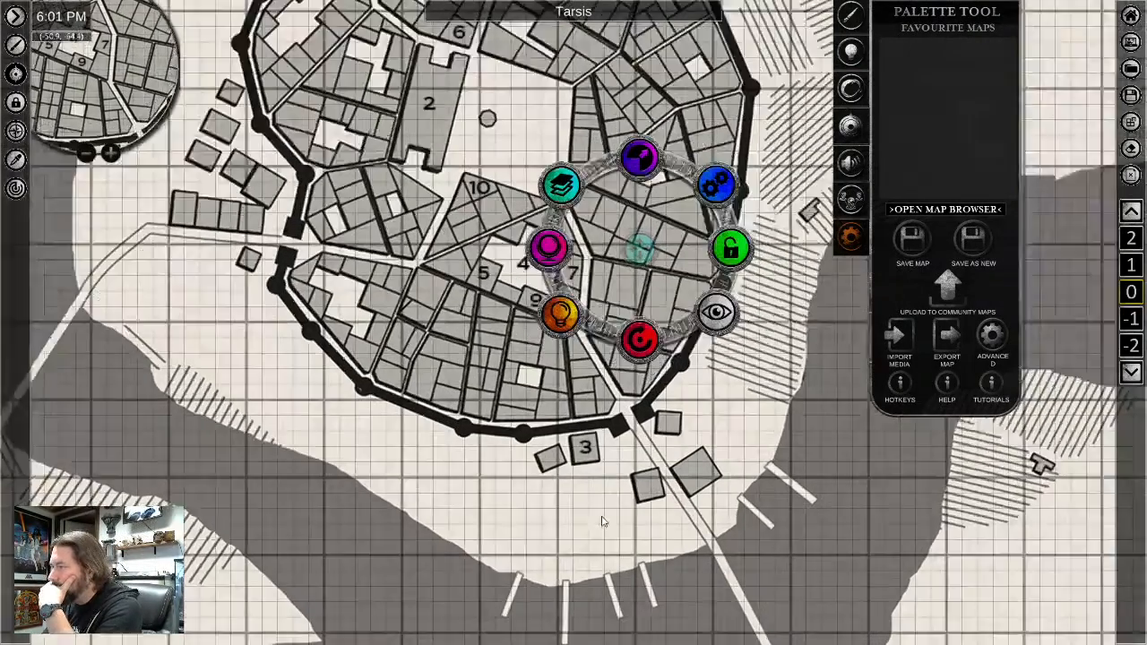
scroll(604, 522, "up", 4)
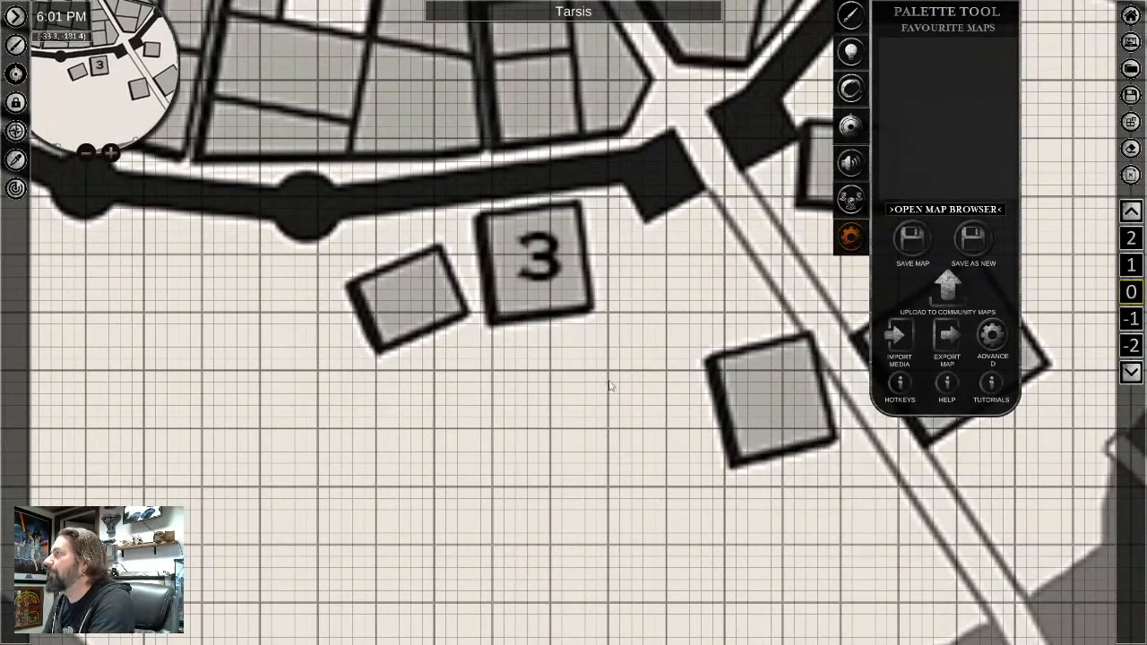
Browse the asset palette's categories and expand Terrain
left_click(851, 20)
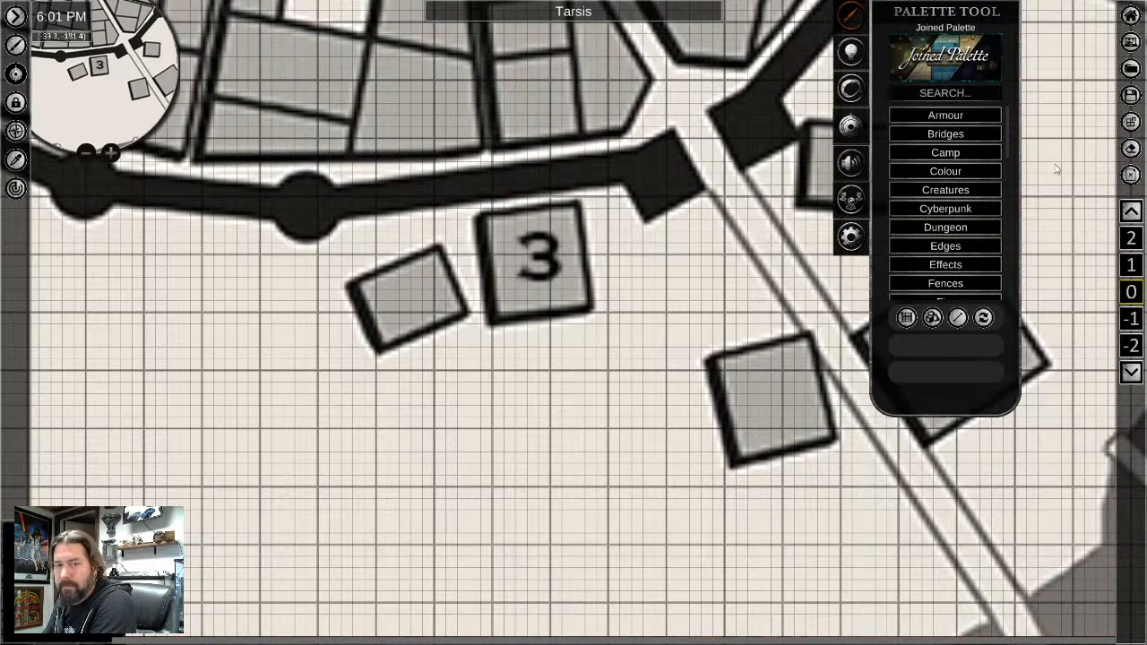
scroll(949, 178, "down", 2)
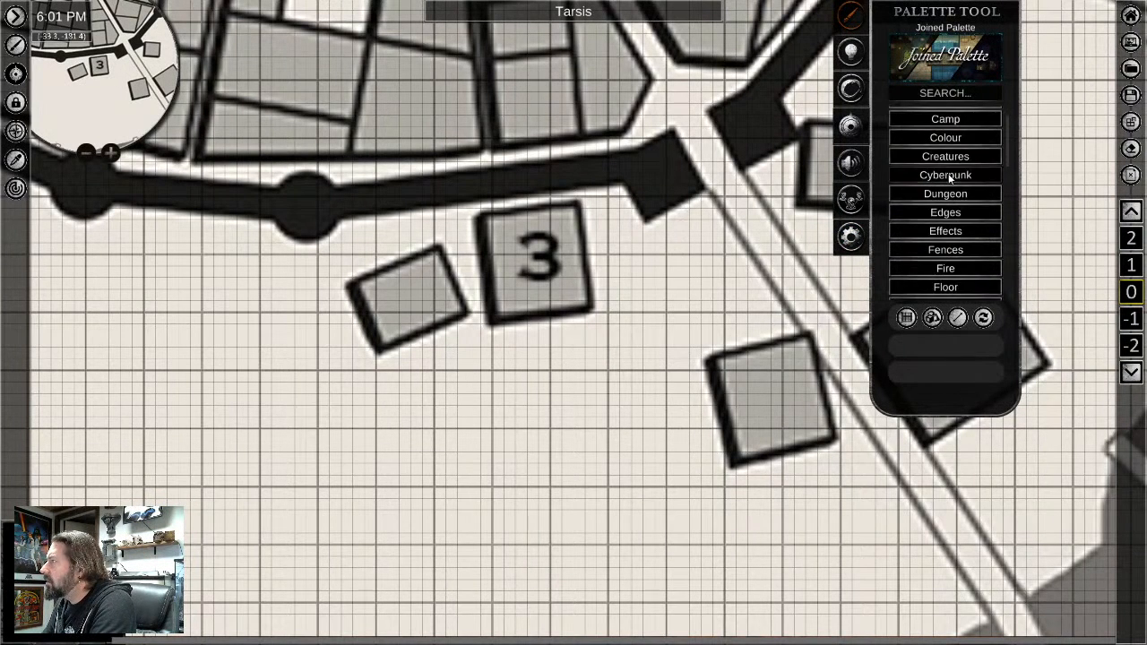
scroll(948, 179, "down", 4)
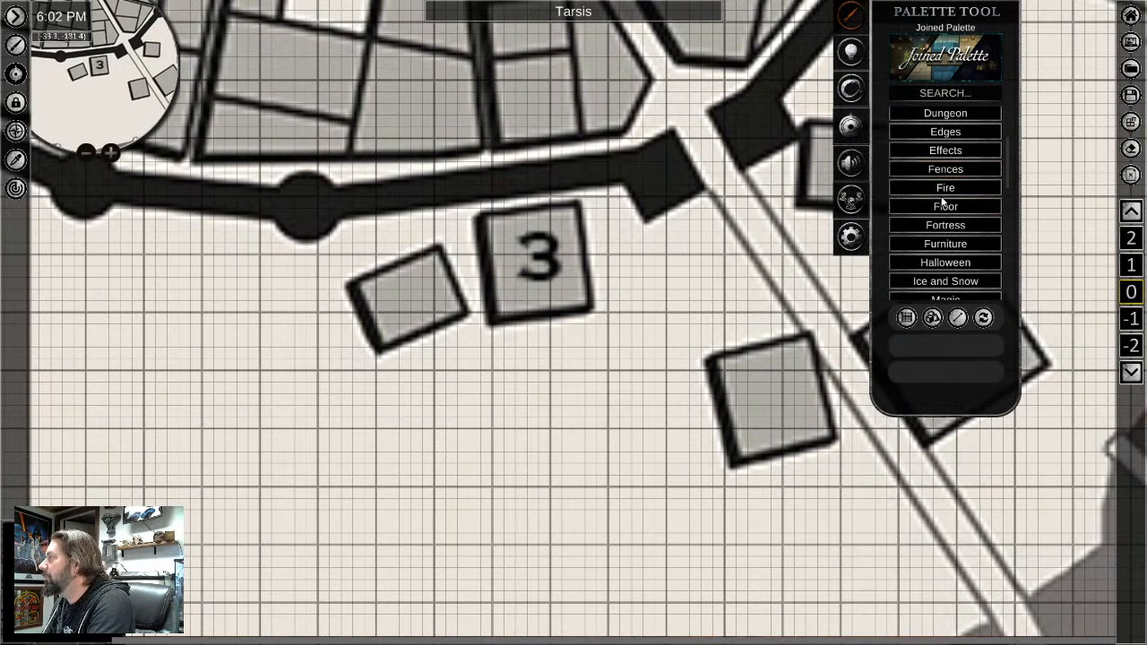
scroll(942, 199, "down", 1)
scroll(945, 237, "down", 1)
scroll(945, 240, "up", 1)
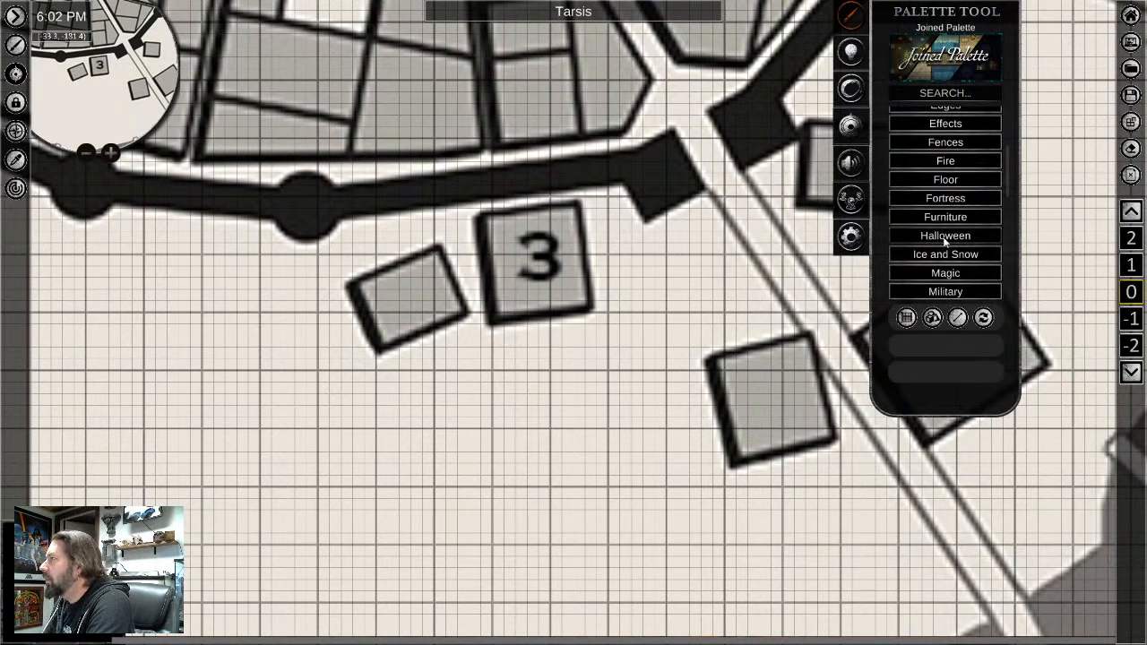
scroll(944, 240, "down", 6)
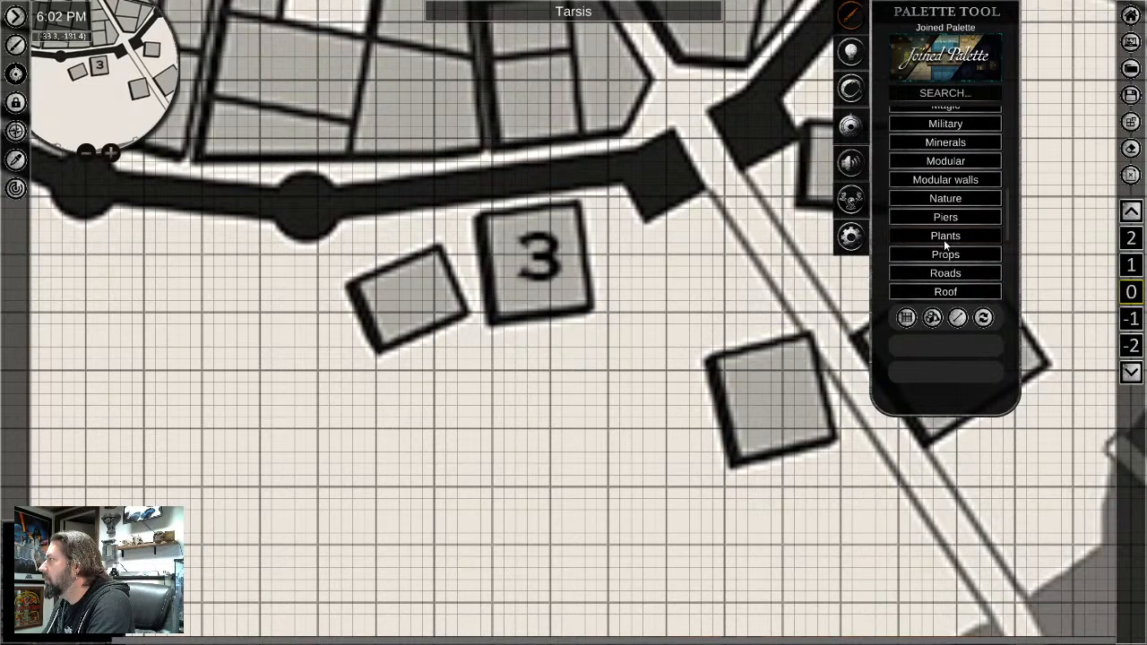
scroll(944, 243, "down", 5)
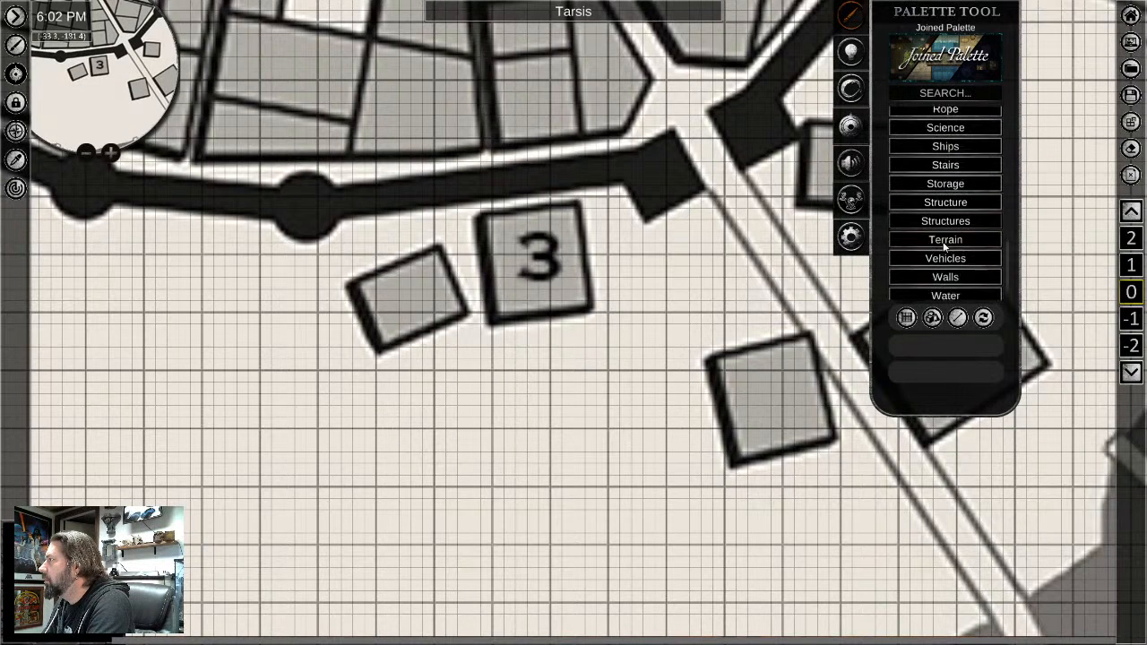
left_click(948, 233)
left_click(958, 232)
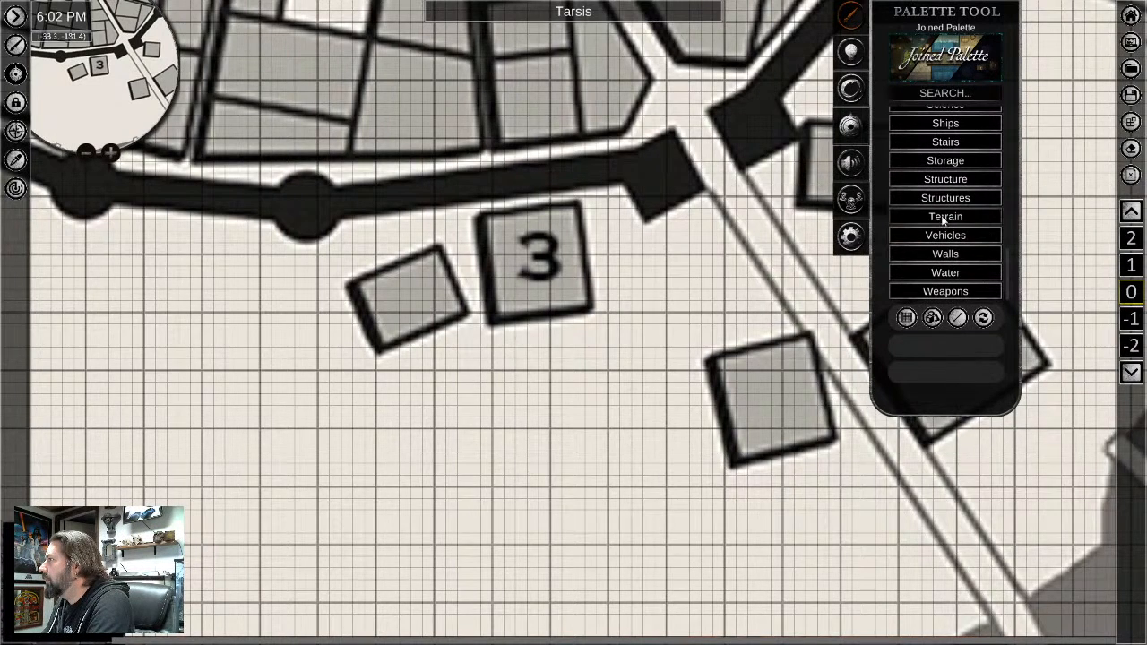
scroll(950, 242, "down", 4)
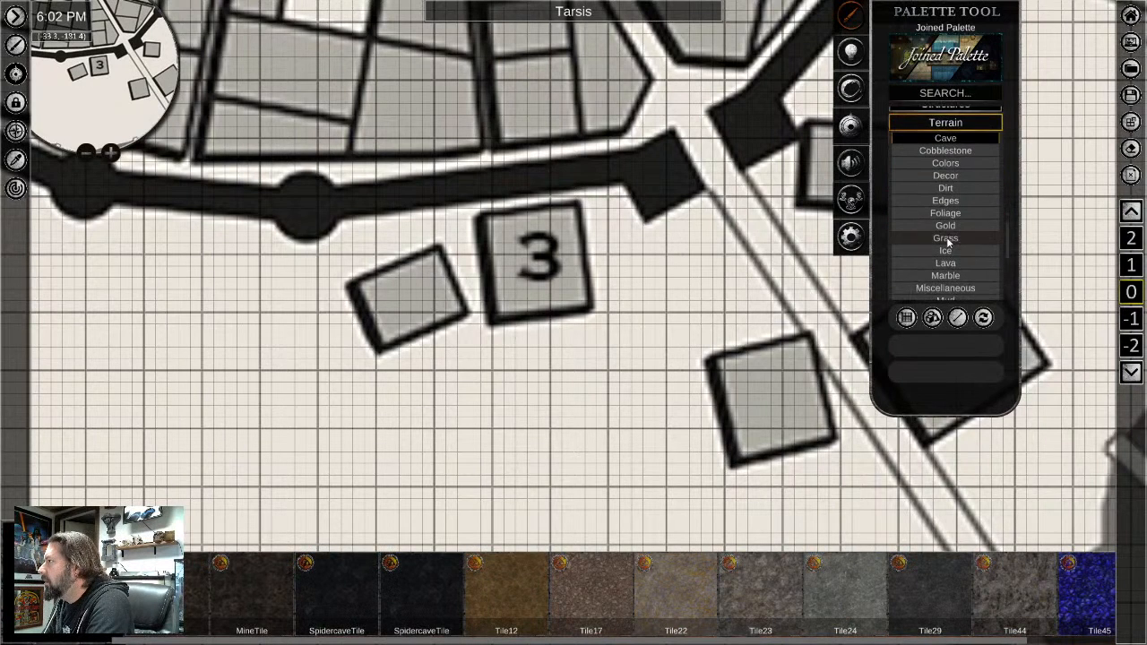
Compare the Tiled and Wood terrain textures and settle on the Tiled set
scroll(948, 247, "down", 2)
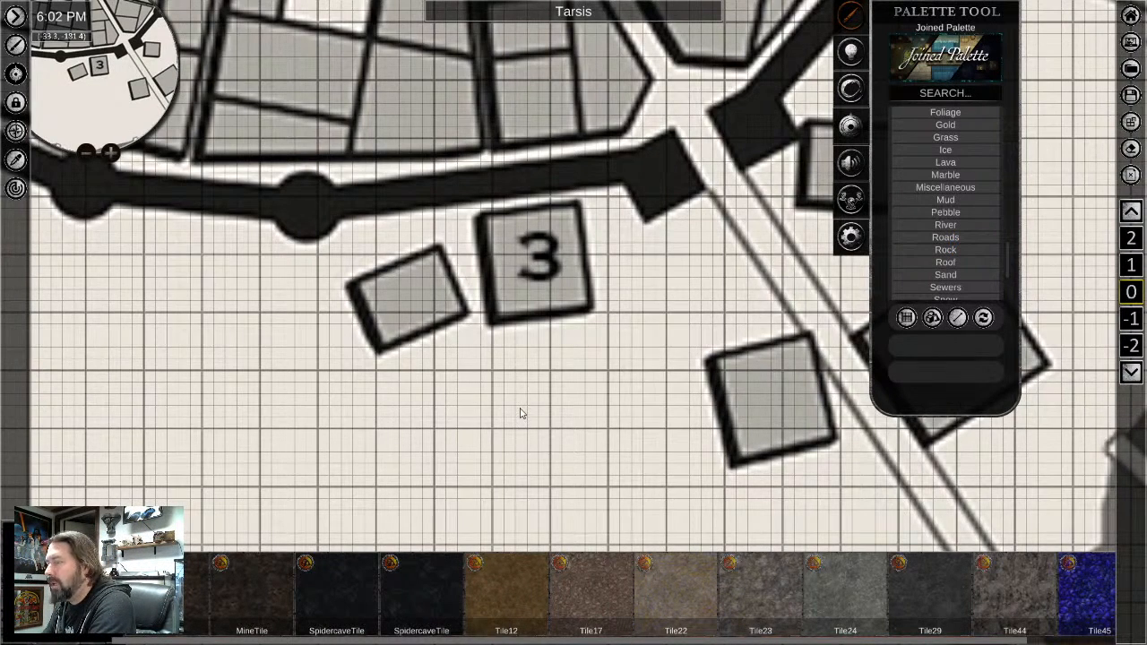
scroll(535, 344, "down", 3)
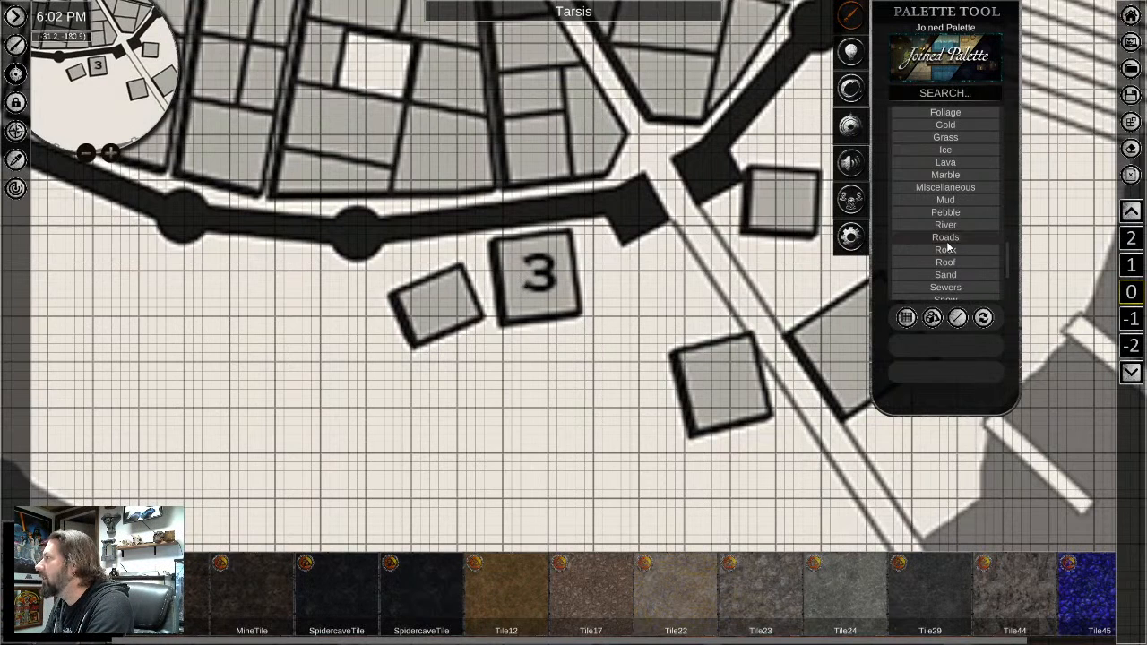
scroll(948, 243, "down", 5)
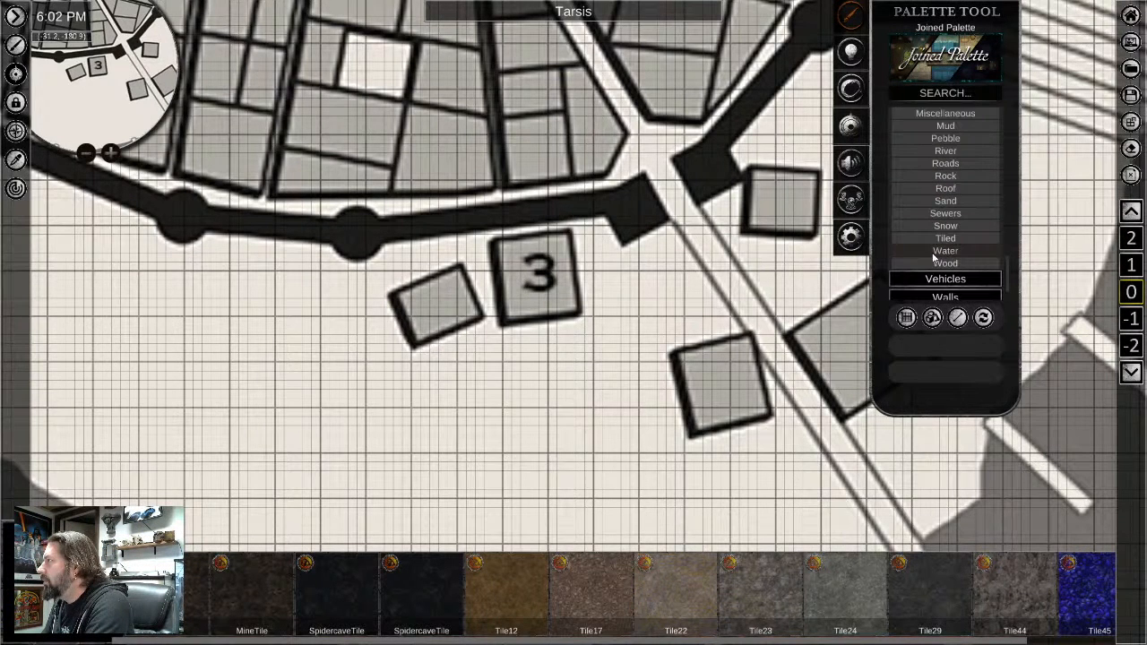
left_click(943, 238)
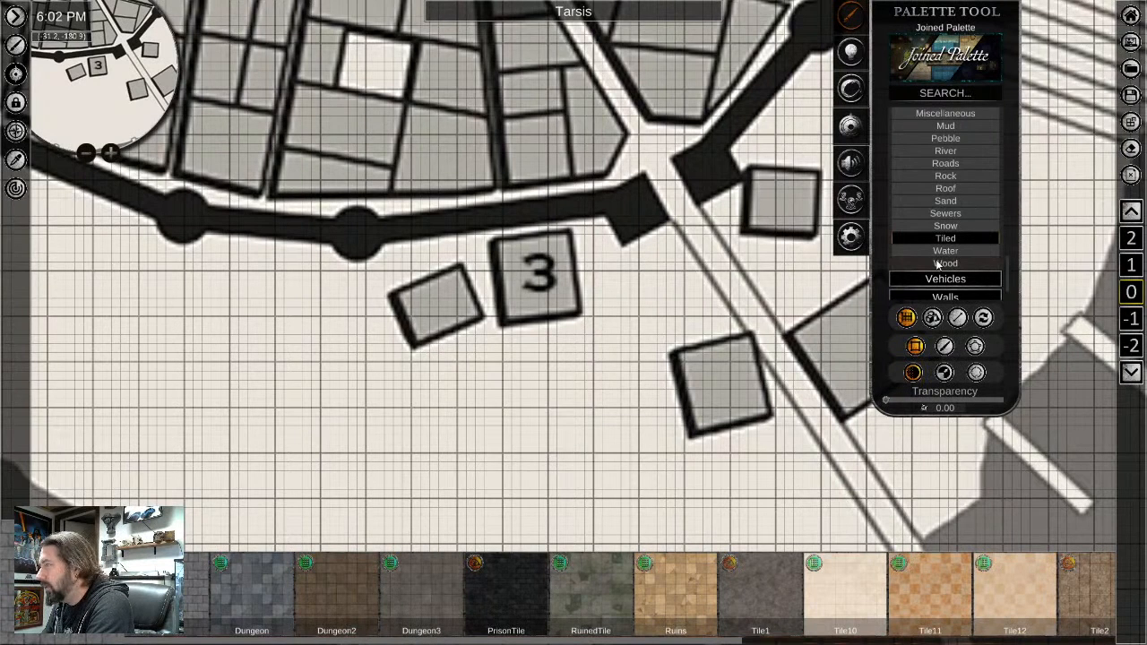
left_click(937, 263)
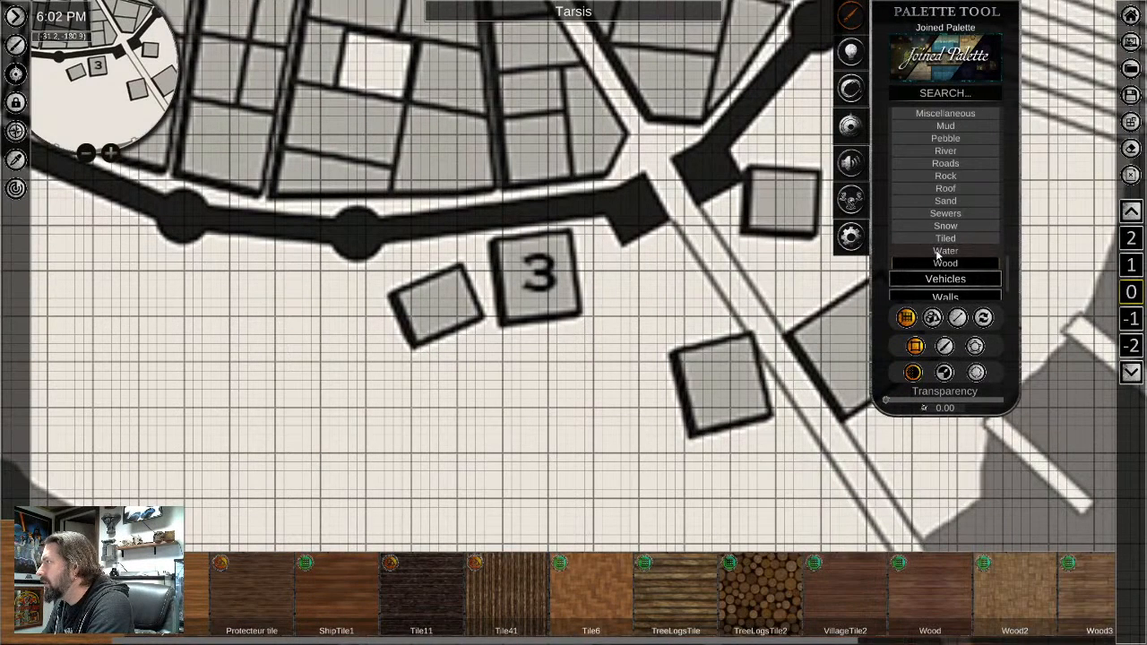
left_click(943, 238)
Lay a rectangular Dungeon2 tile floor about 10 by 9 squares over building 3 and put the tile brush away
scroll(597, 274, "up", 5)
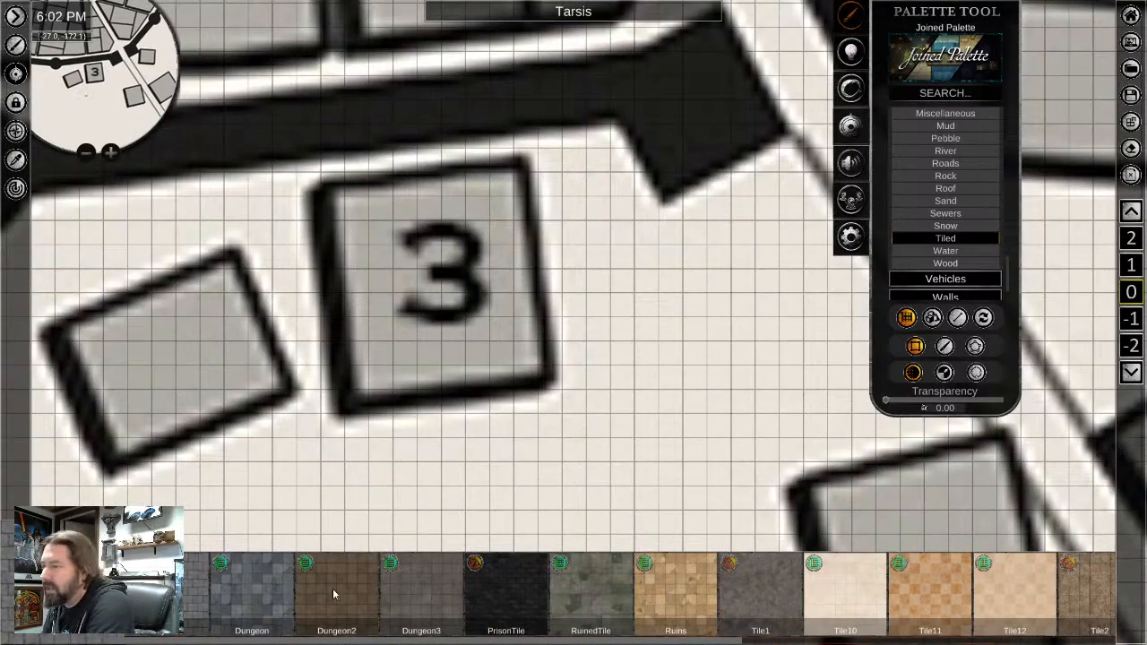
left_click_drag(341, 605, 342, 154)
scroll(349, 313, "up", 2)
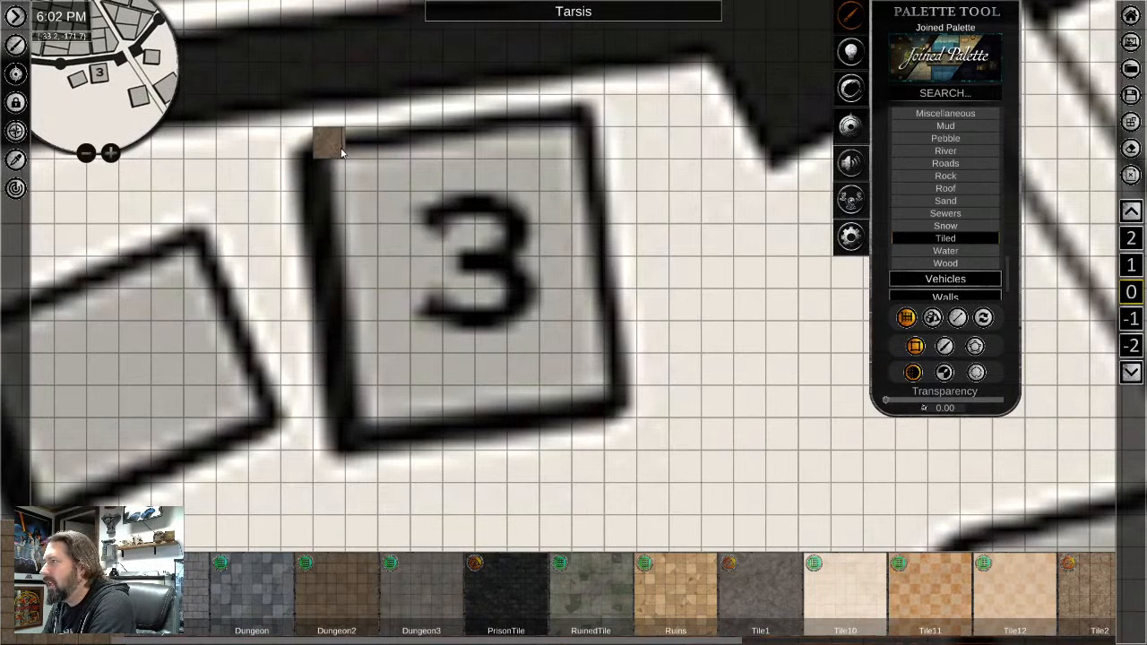
left_click_drag(341, 154, 594, 396)
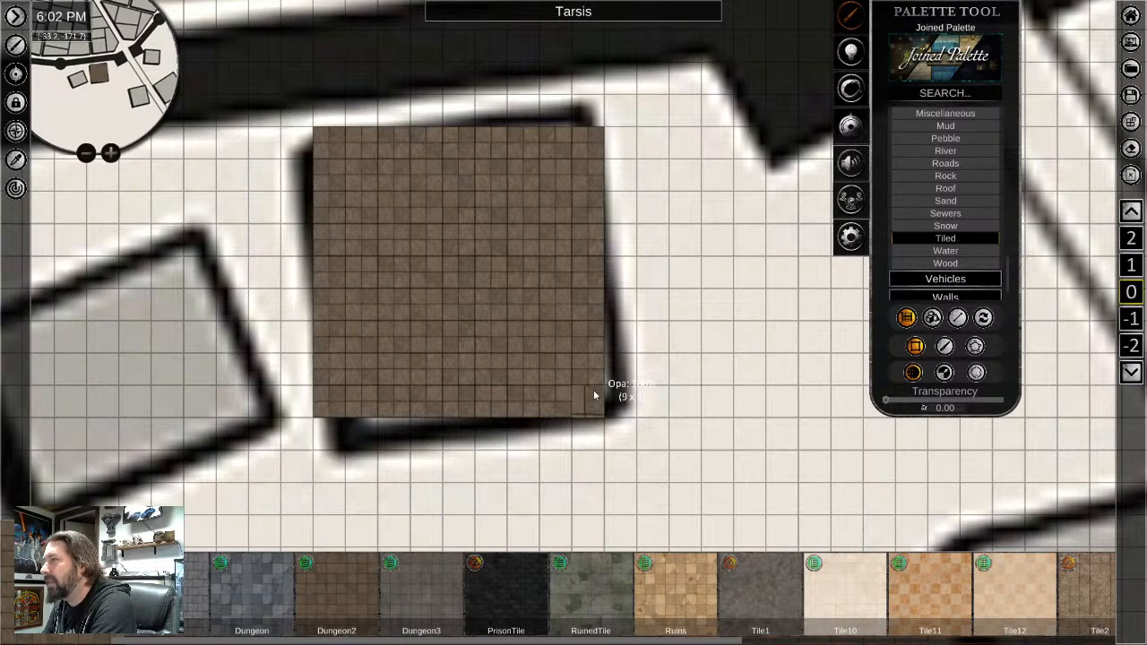
left_click_drag(594, 396, 618, 395)
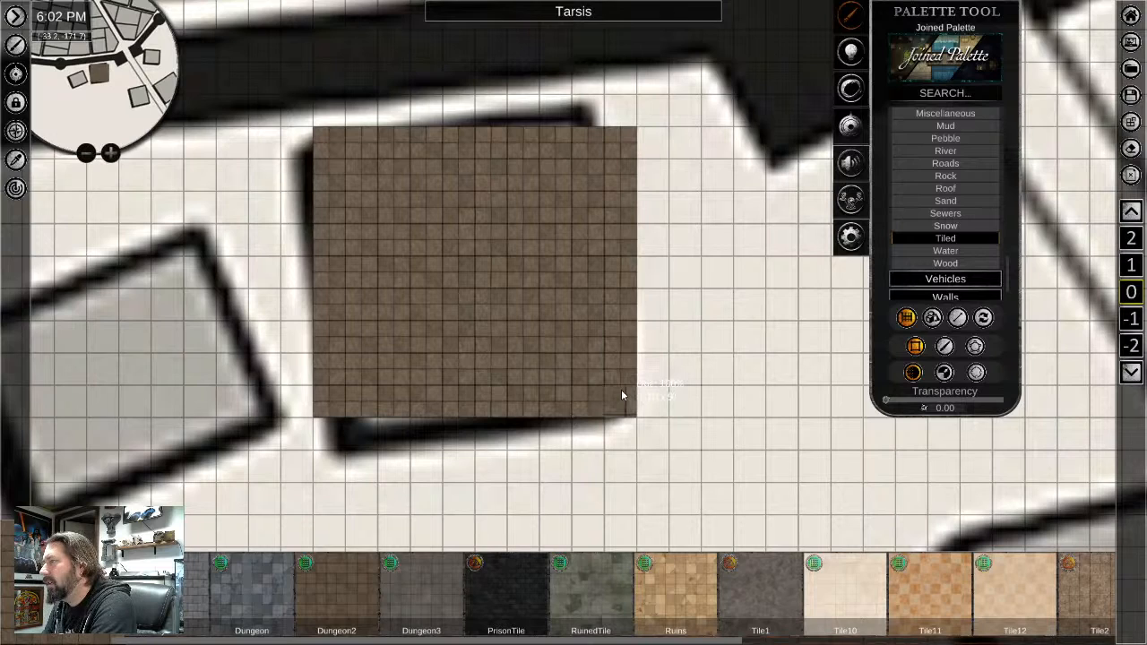
left_click_drag(620, 391, 619, 393)
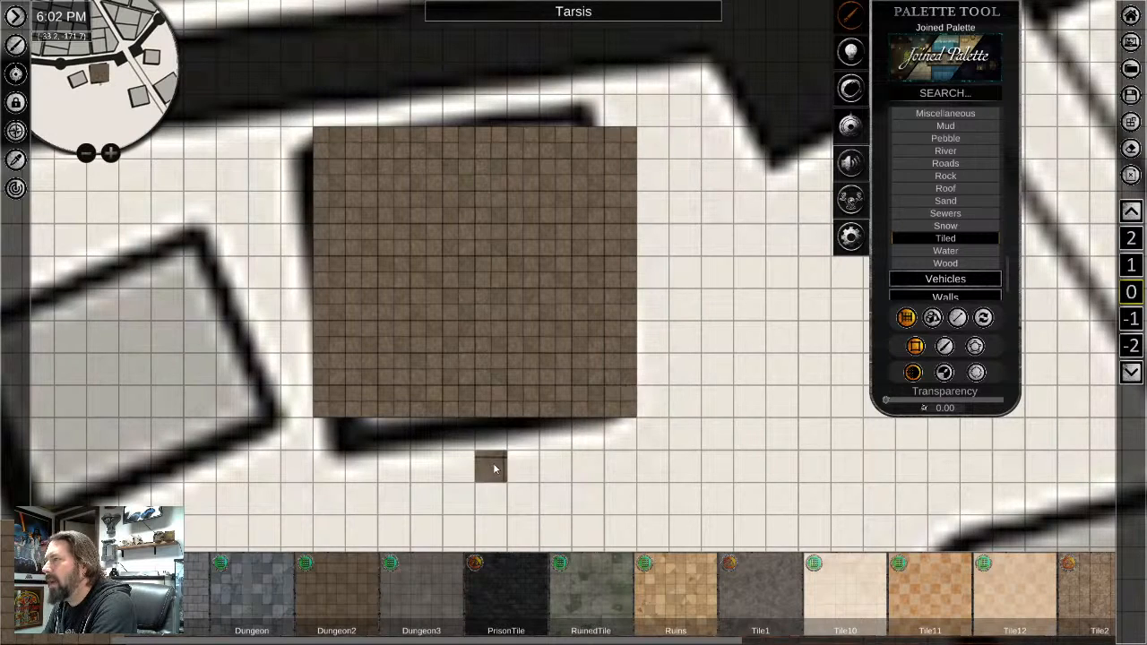
scroll(494, 468, "up", 2)
scroll(543, 454, "down", 4)
right_click(565, 461)
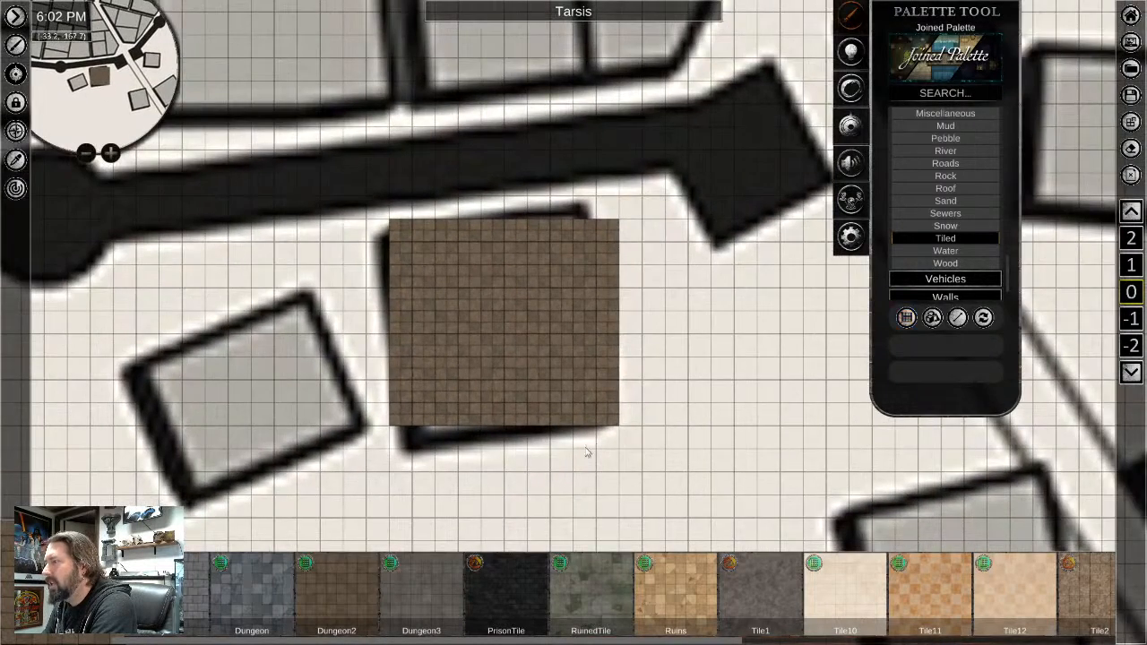
Lay a rectangular Dirt terrain floor about 9 by 5 squares over the tilted building west of the tiled floor and put the brush away
scroll(587, 452, "down", 3)
scroll(458, 383, "up", 2)
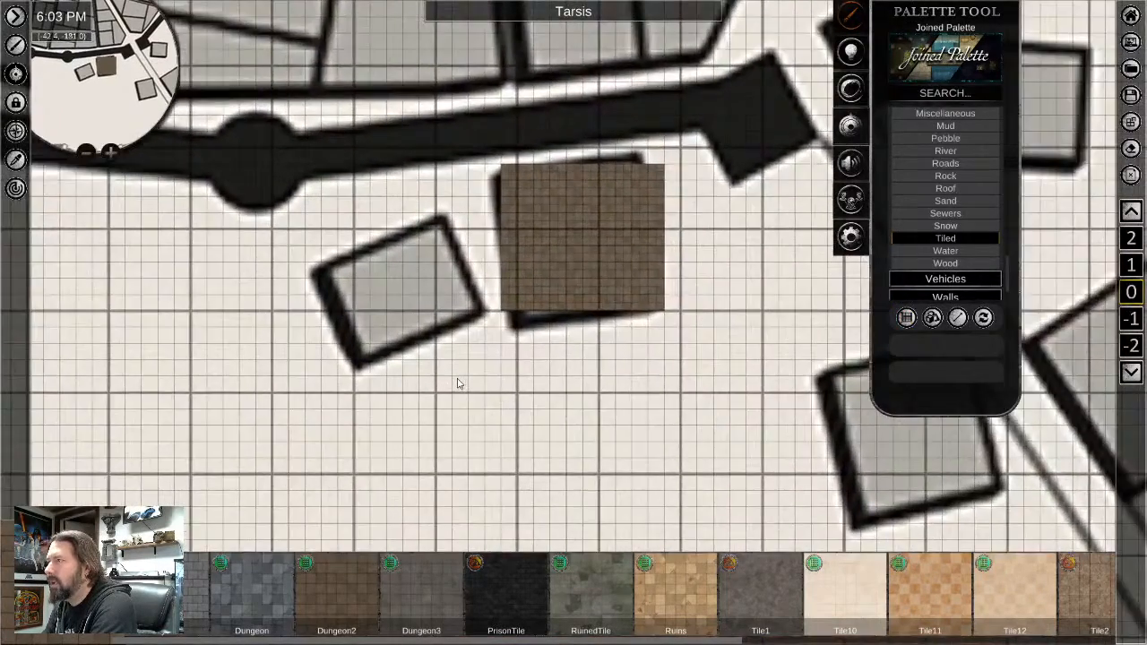
scroll(457, 384, "up", 1)
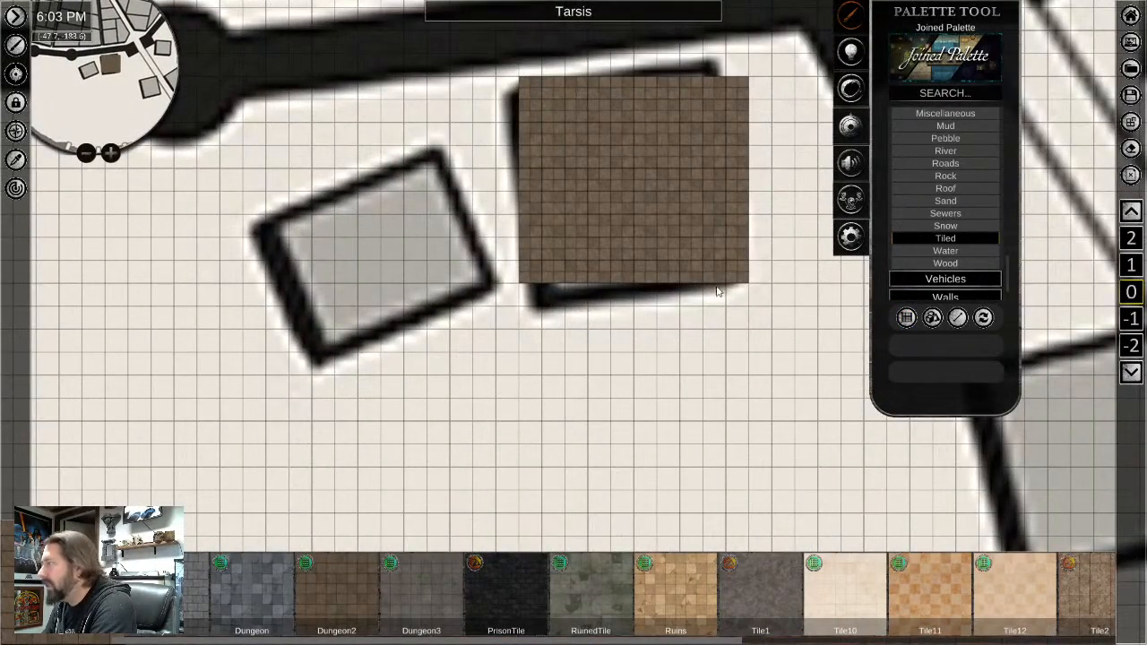
scroll(936, 187, "up", 3)
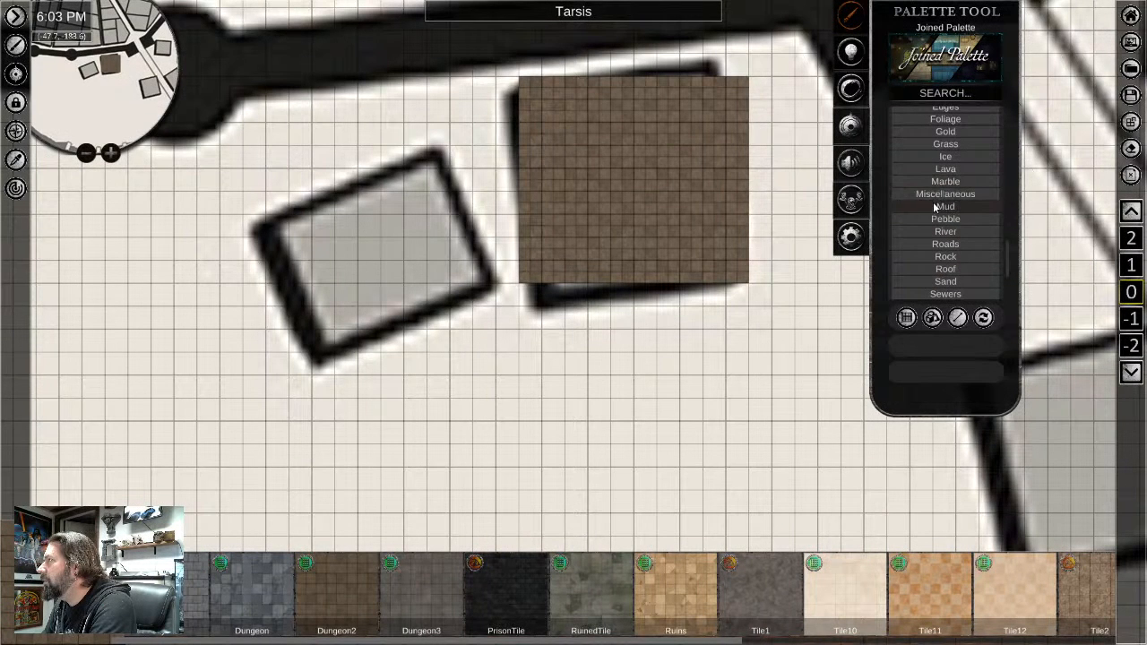
scroll(936, 202, "up", 3)
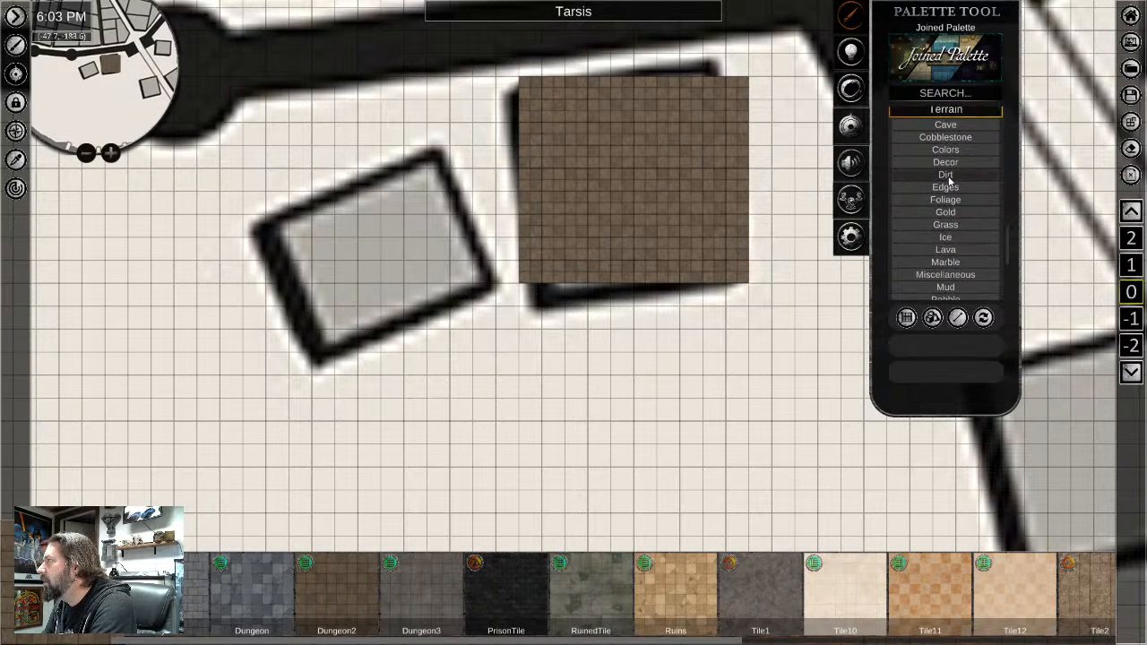
left_click(946, 177)
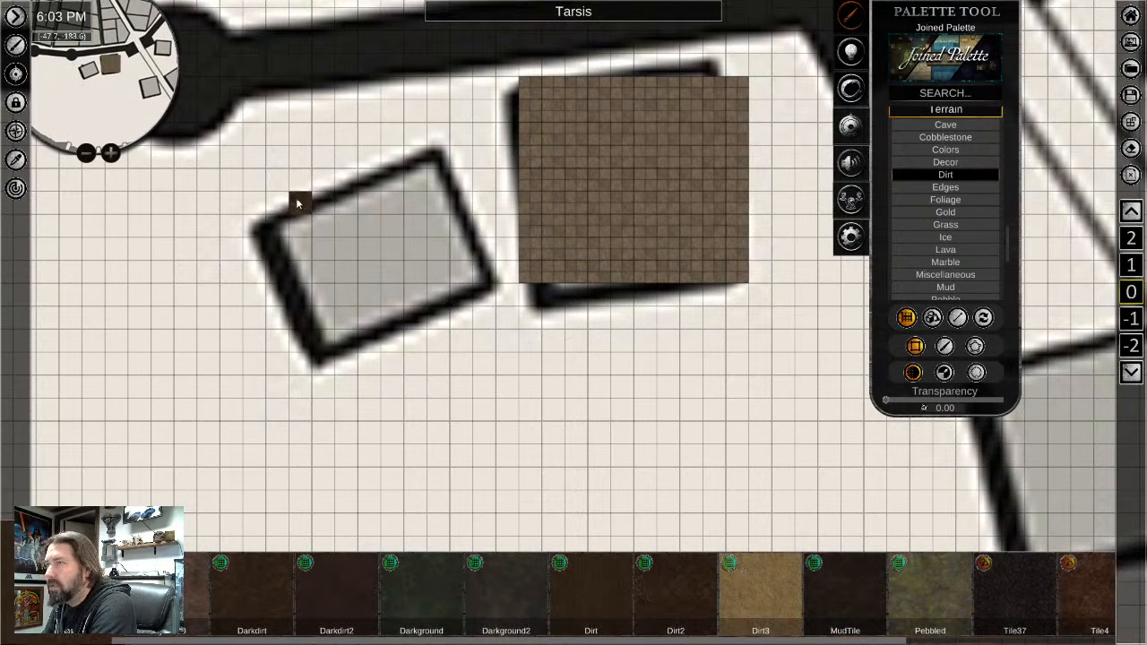
left_click_drag(281, 197, 472, 306)
right_click(468, 386)
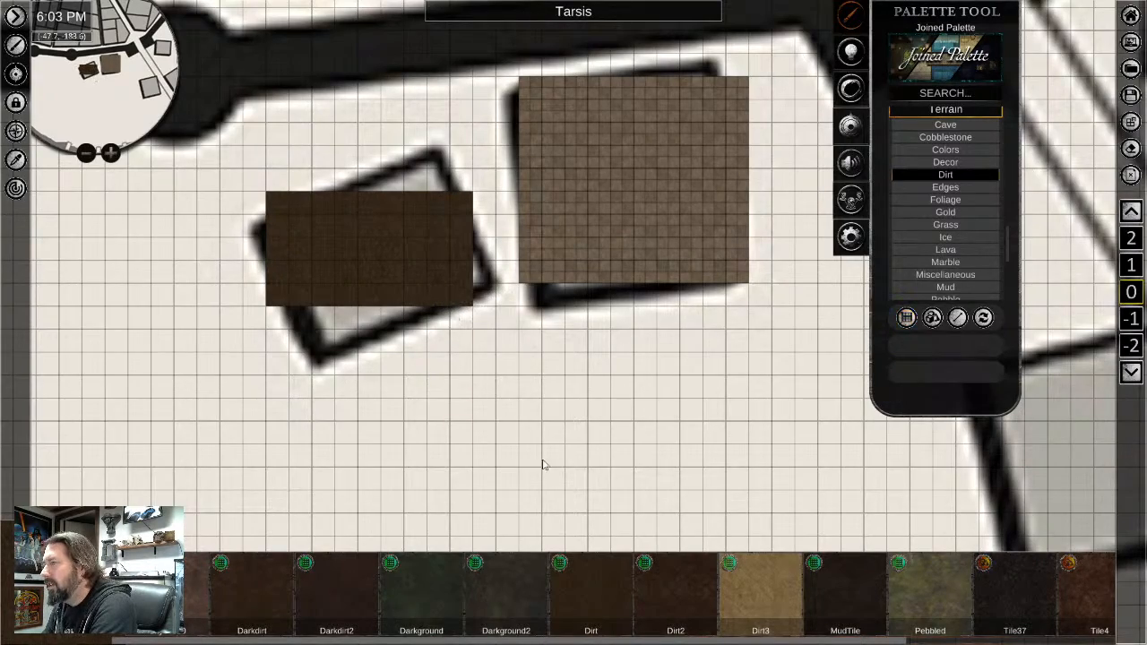
Survey the map from the two laid floors across the river and up to the city legend
scroll(595, 462, "down", 3)
middle_click_drag(629, 486, 415, 252)
scroll(414, 253, "down", 4)
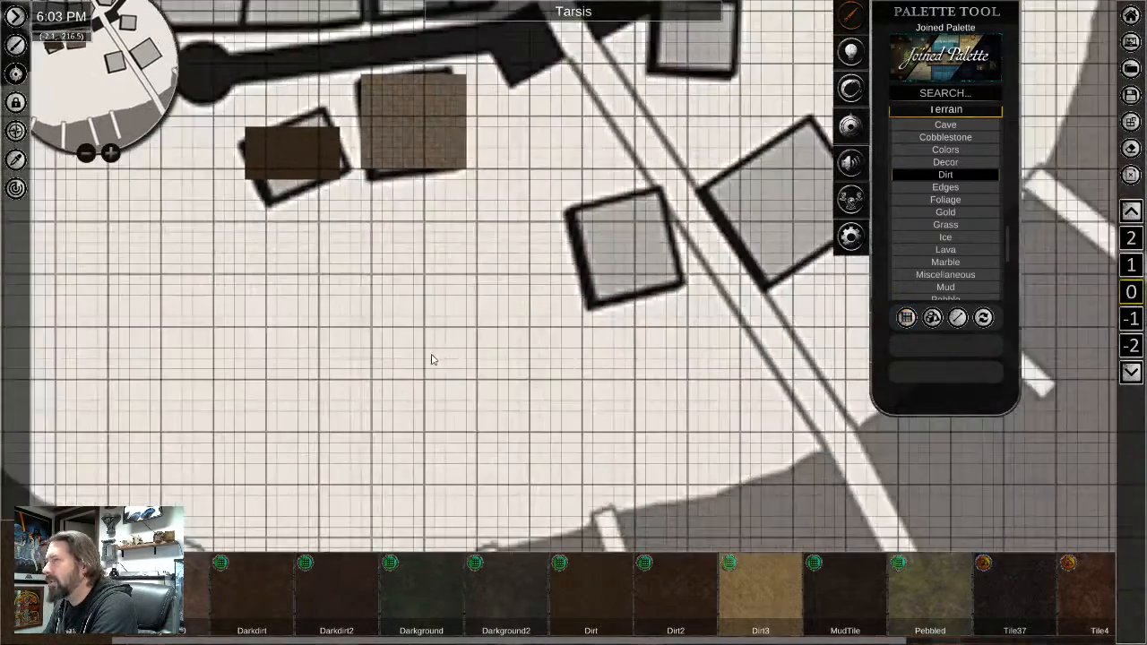
scroll(573, 320, "up", 6)
scroll(598, 380, "down", 3)
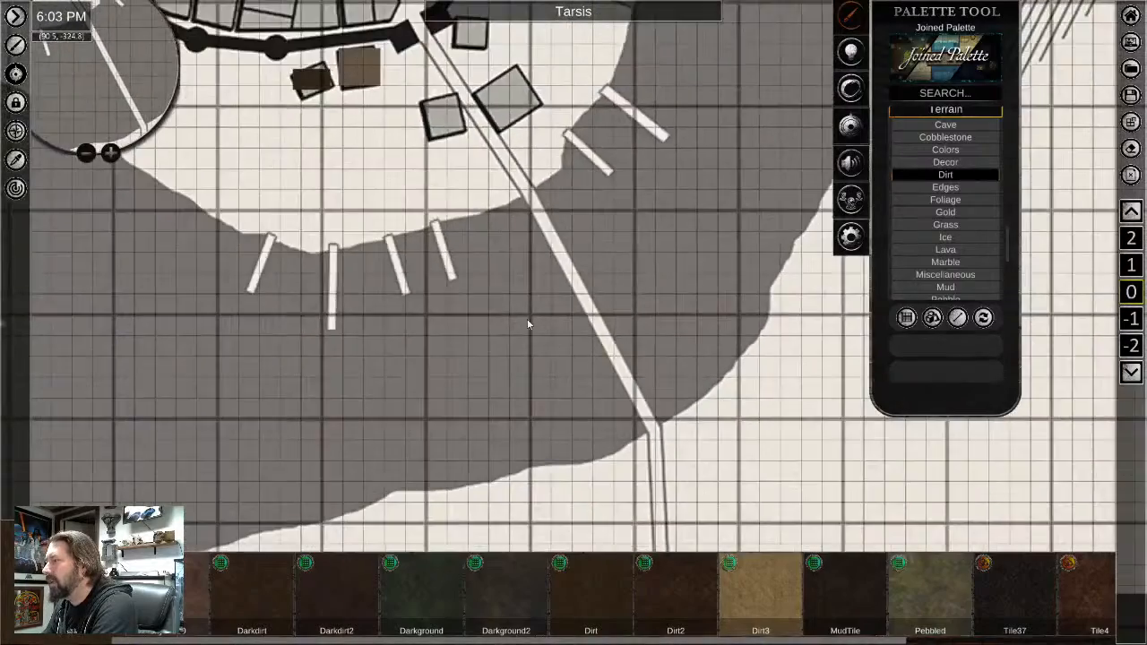
middle_click_drag(488, 141, 571, 280)
scroll(403, 256, "up", 6)
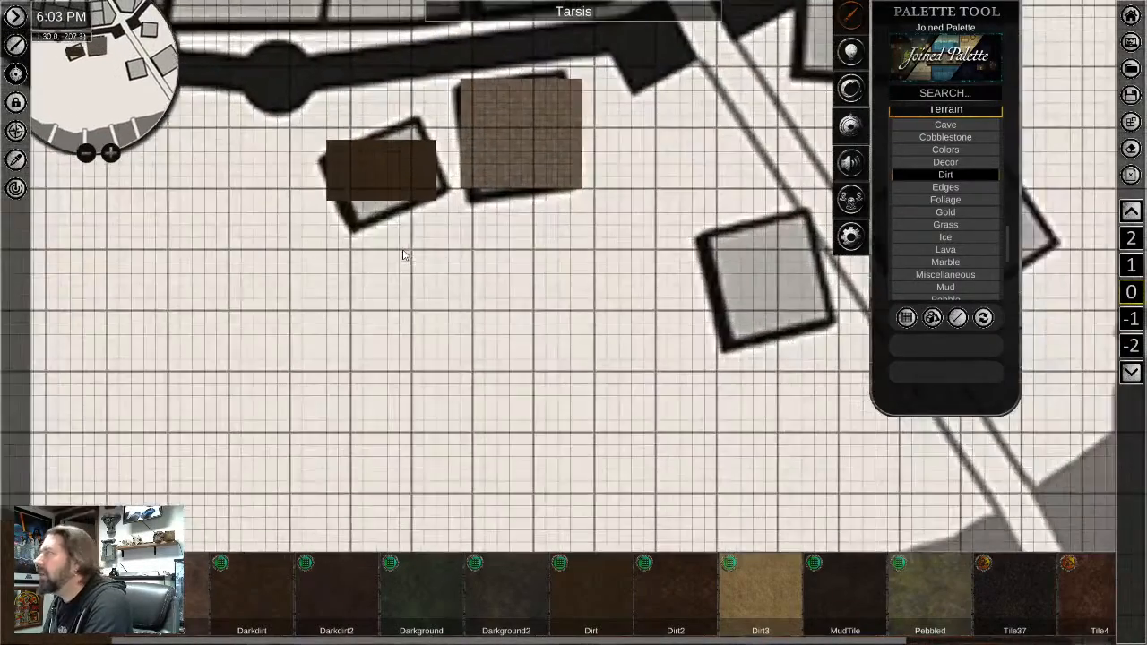
scroll(538, 289, "down", 4)
middle_click_drag(699, 231, 318, 463)
middle_click_drag(602, 323, 296, 547)
scroll(440, 428, "down", 4)
middle_click_drag(649, 269, 471, 610)
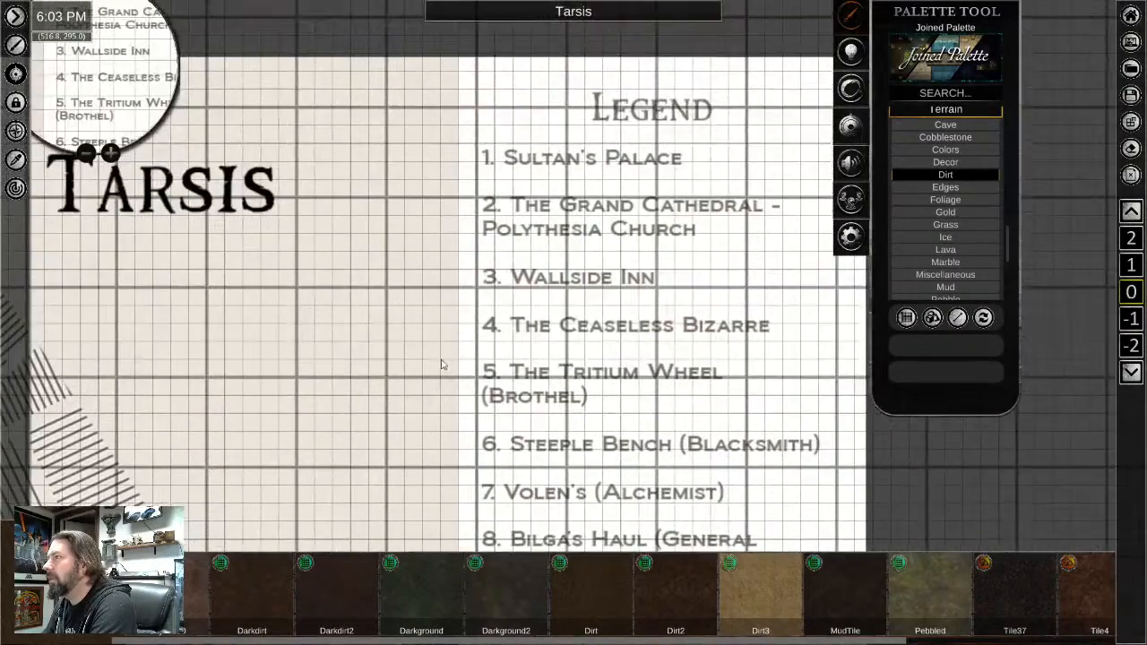
middle_click_drag(358, 398, 557, 144)
middle_click_drag(343, 430, 571, 167)
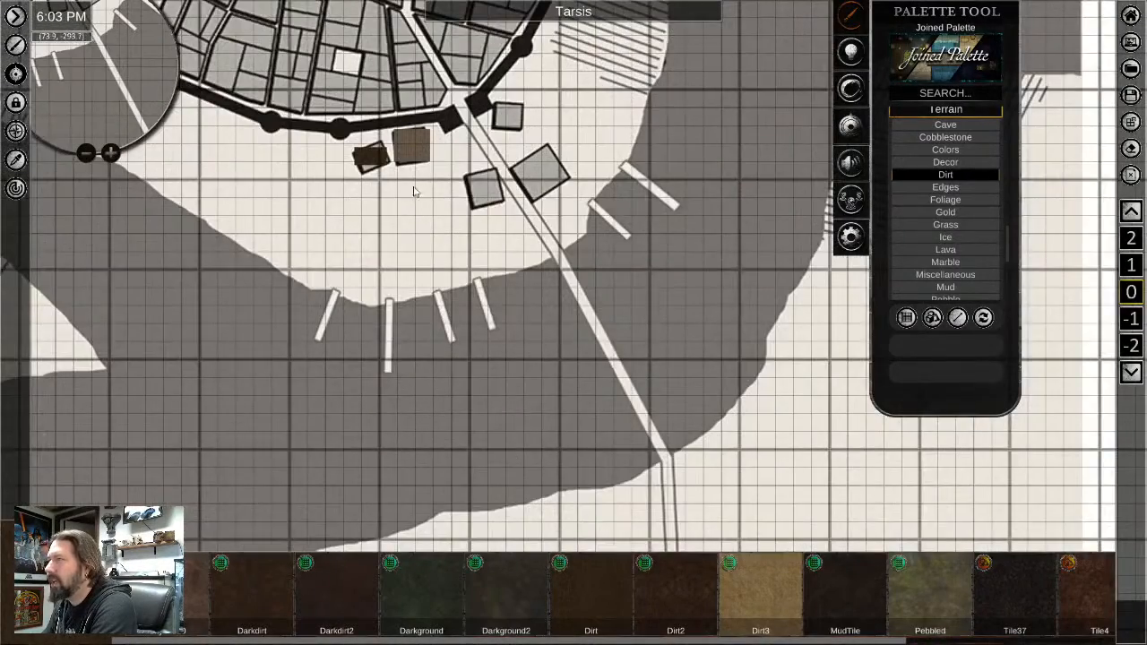
Examine how the tiled and dirt floors fit their building outlines and compare with the buildings outside the southern gate
scroll(414, 191, "up", 5)
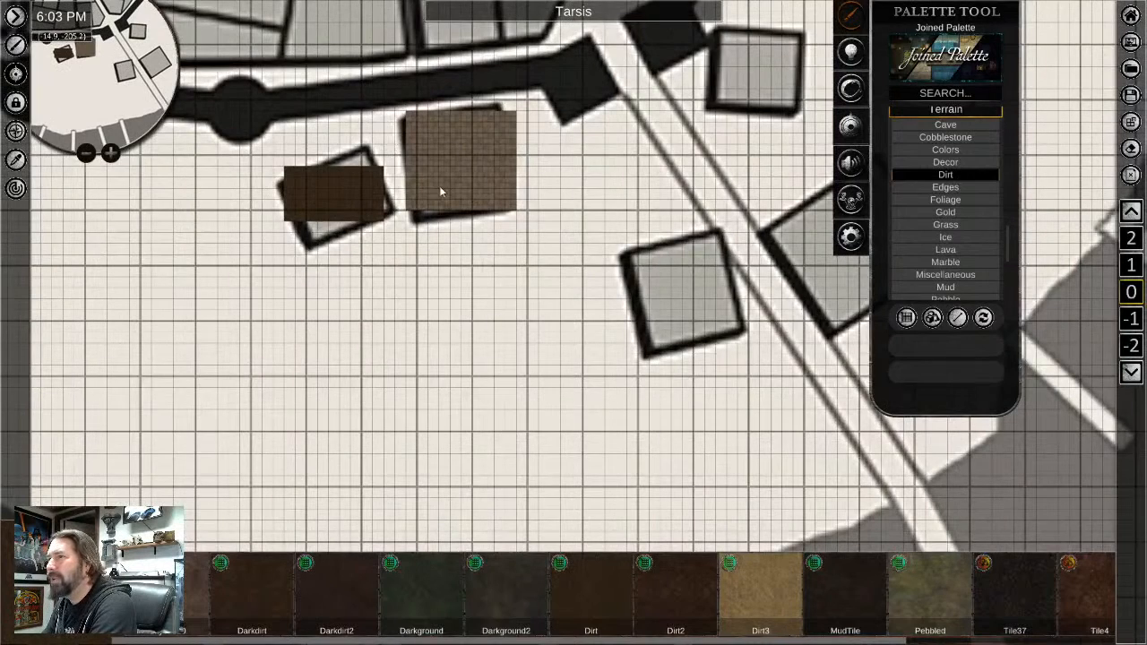
scroll(444, 208, "up", 2)
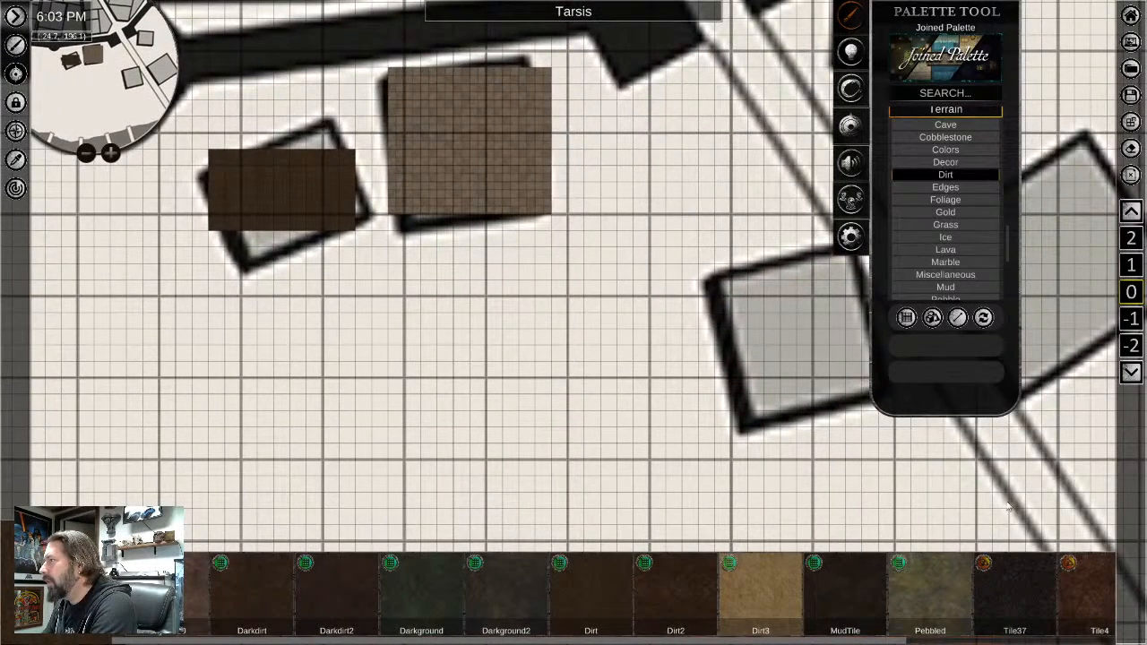
scroll(330, 271, "down", 2)
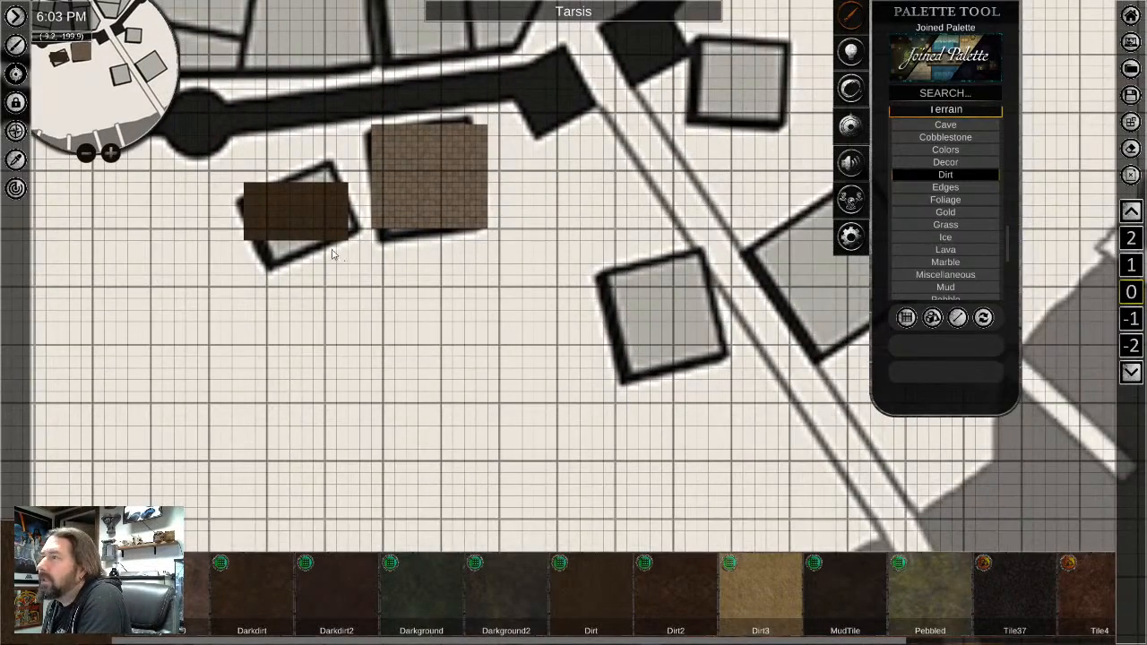
scroll(331, 254, "up", 2)
middle_click_drag(501, 254, 484, 352)
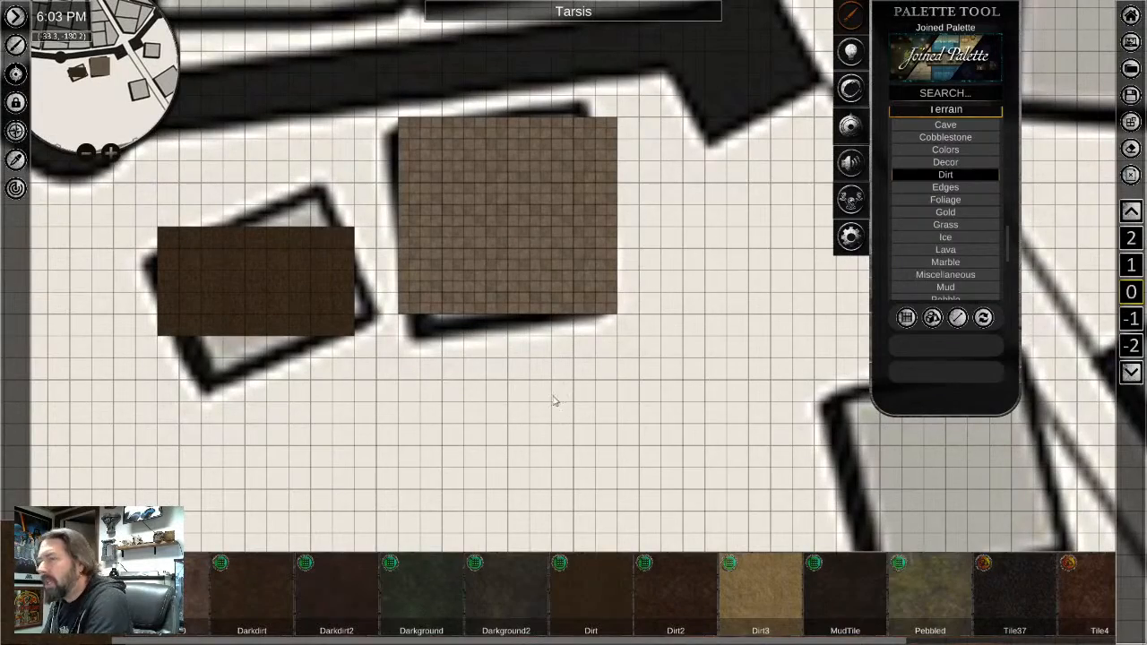
middle_click_drag(526, 462, 297, 379)
scroll(387, 397, "down", 2)
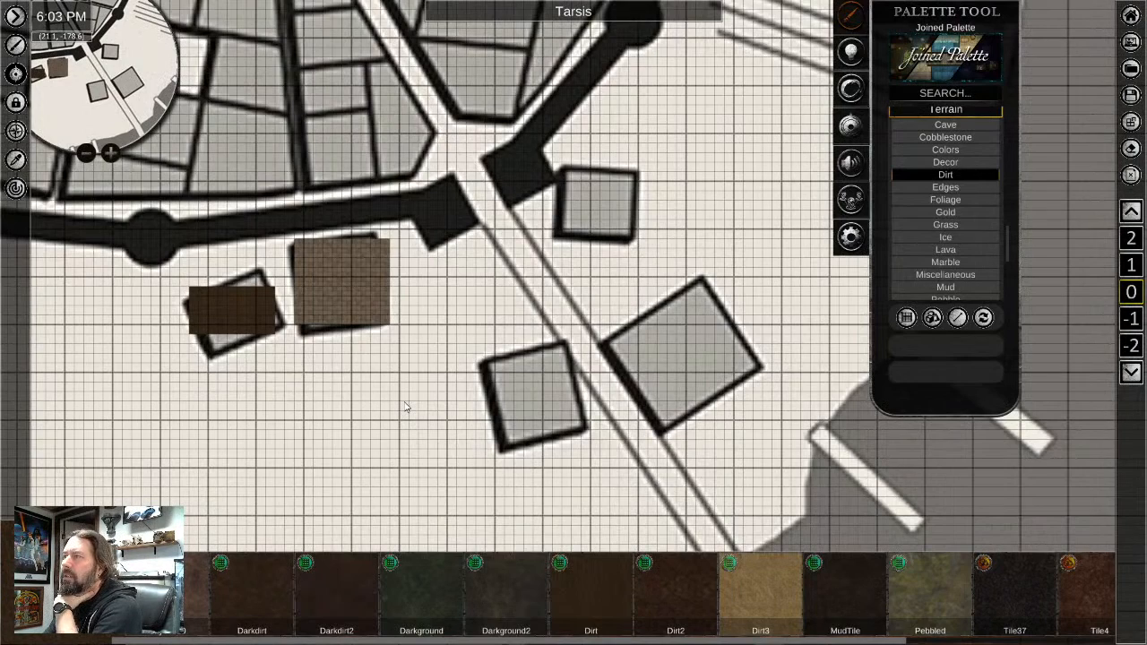
scroll(405, 408, "down", 4)
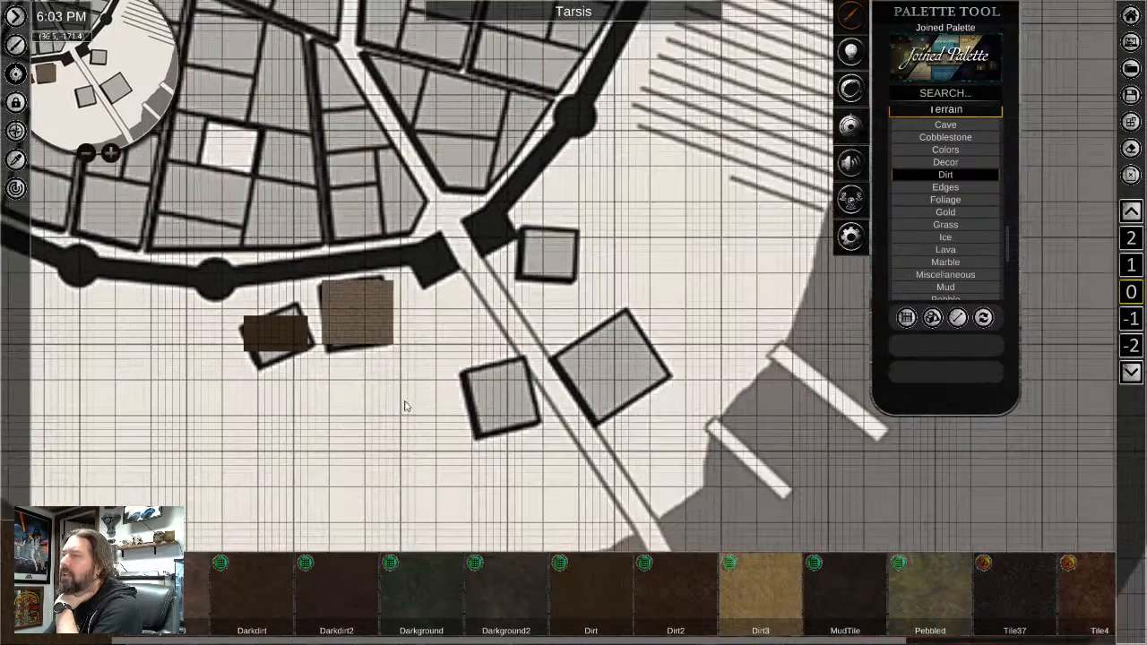
scroll(404, 424, "down", 1)
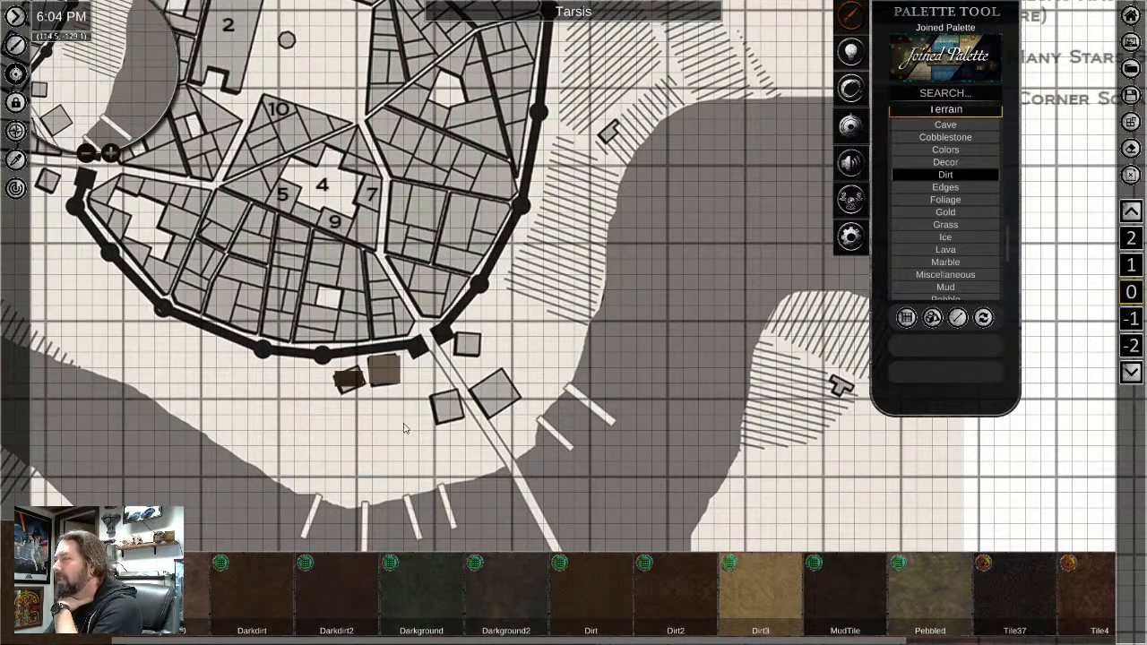
scroll(403, 428, "up", 5)
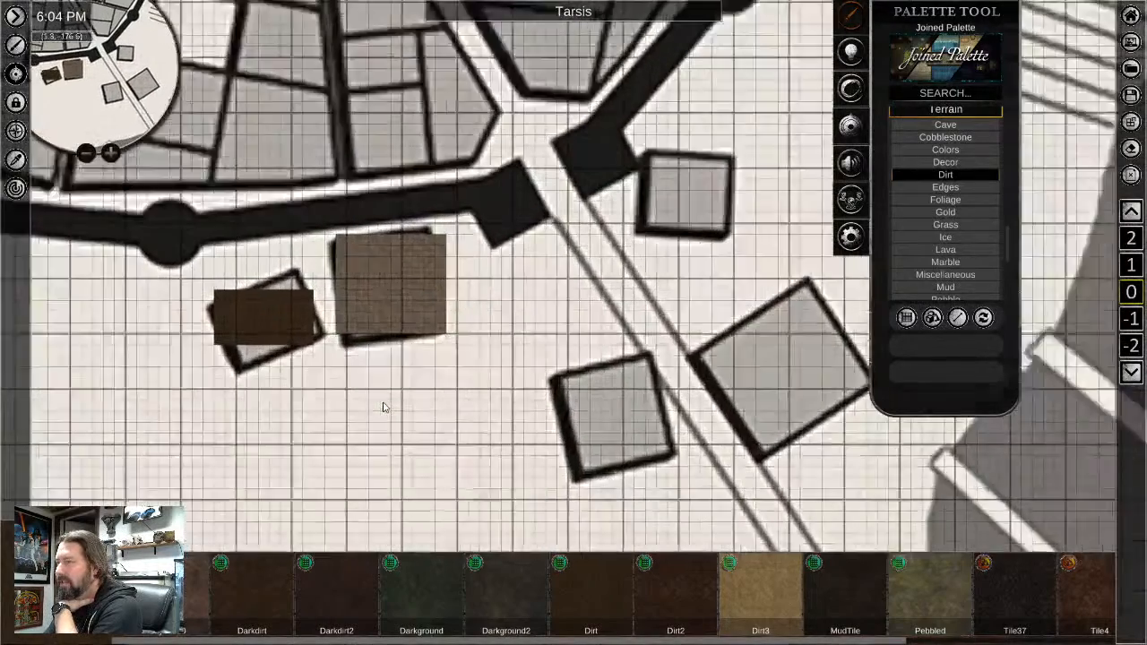
scroll(382, 407, "up", 1)
scroll(384, 408, "up", 3)
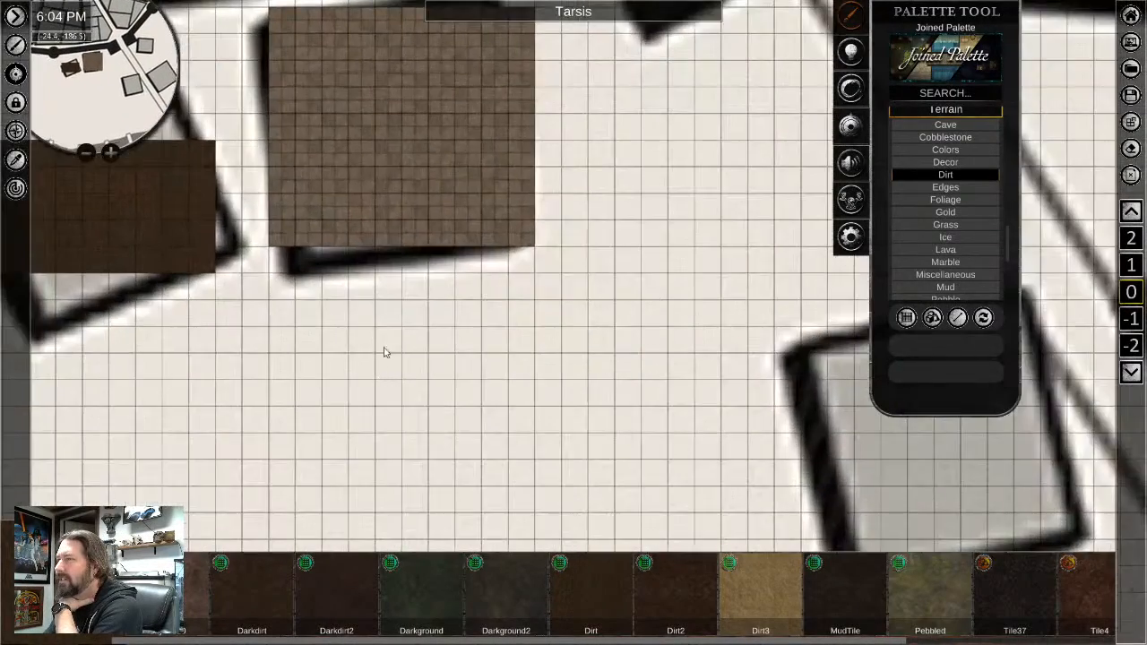
middle_click_drag(385, 349, 477, 445)
scroll(444, 403, "up", 2)
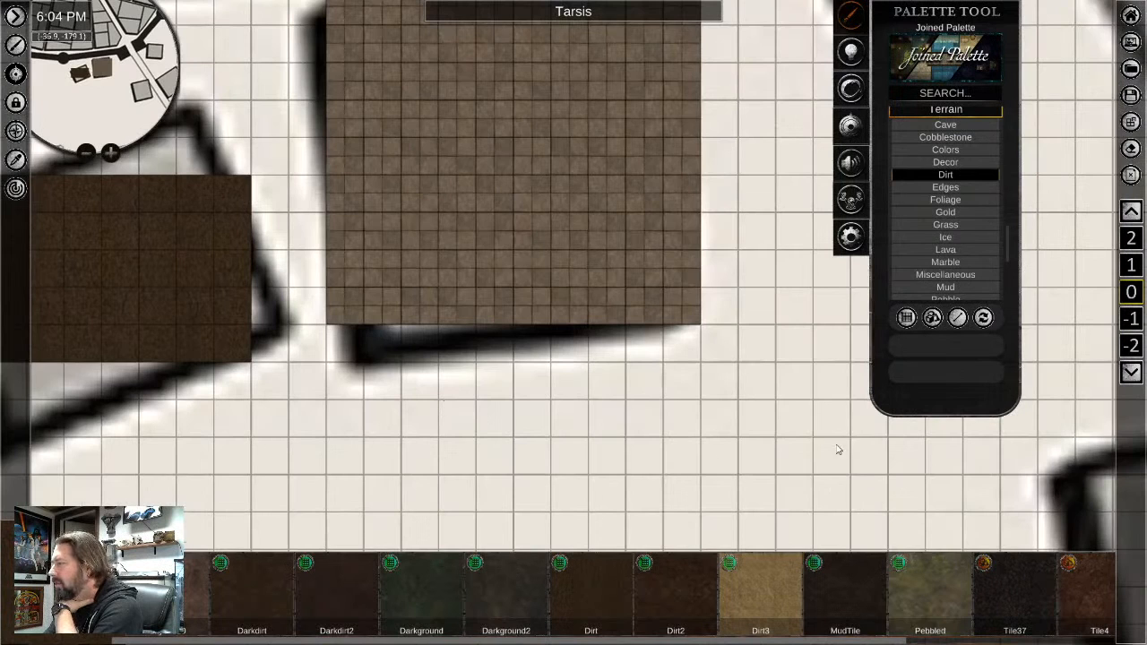
Find the Walls category in the asset palette and choose its Cobblestone set
scroll(905, 238, "down", 2)
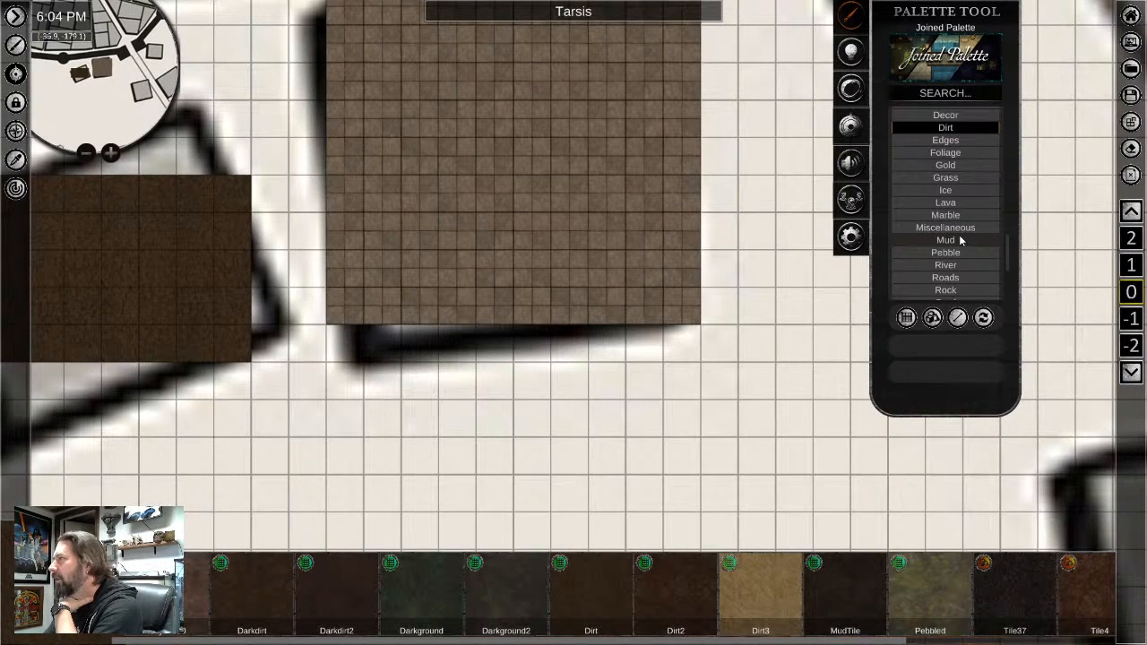
scroll(651, 301, "down", 3)
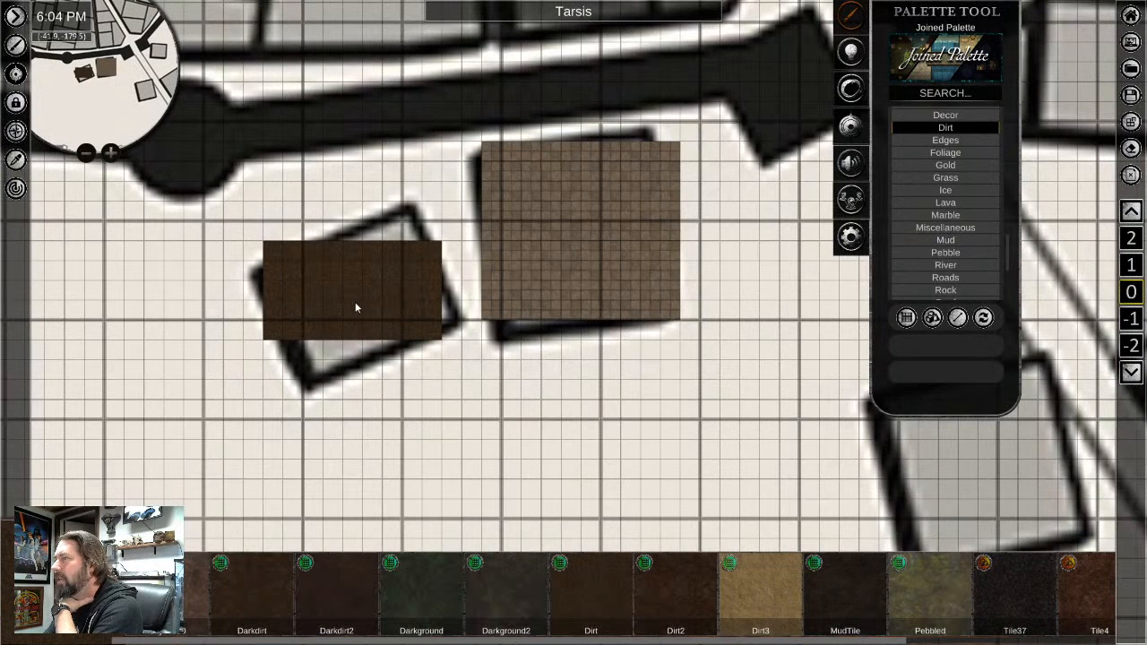
scroll(942, 154, "up", 5)
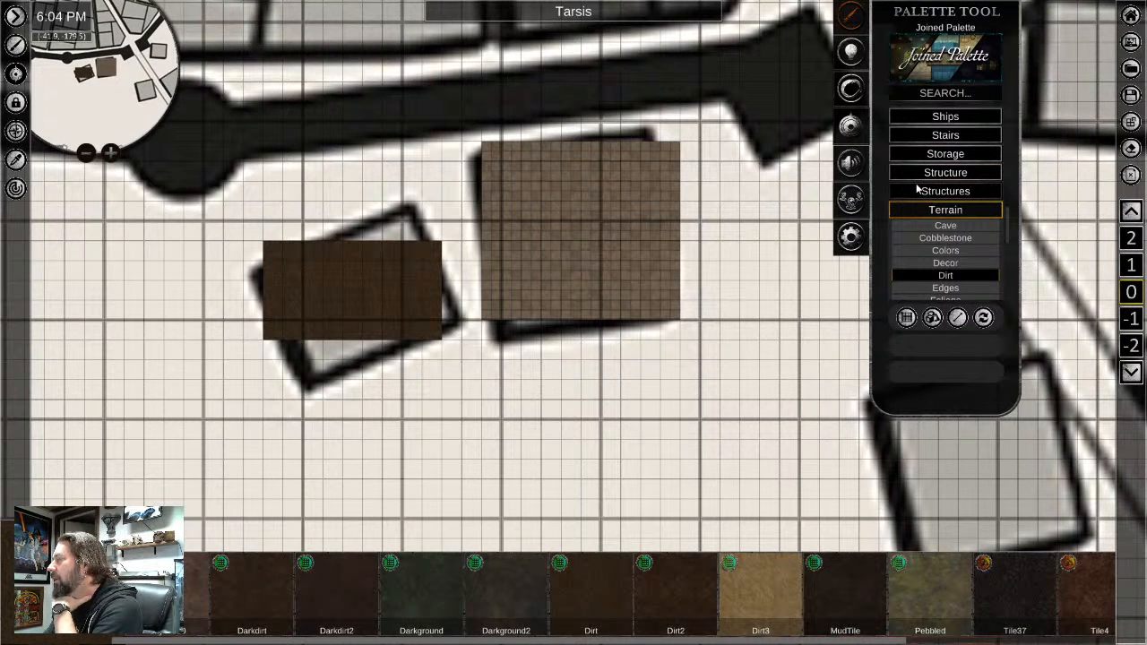
scroll(932, 195, "down", 5)
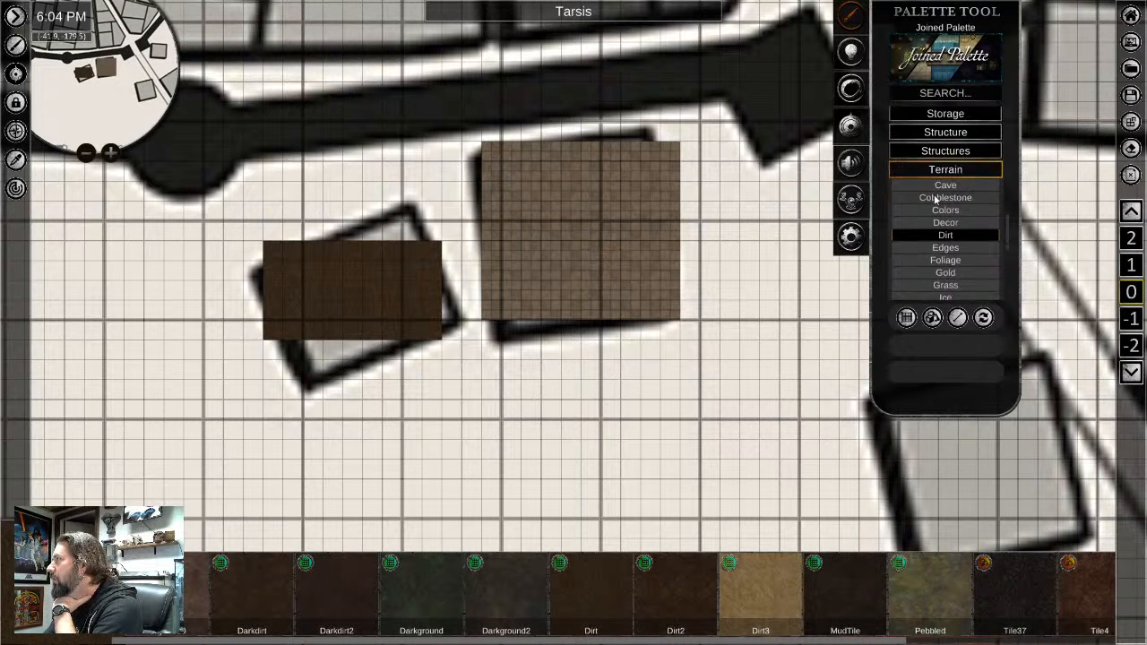
left_click_drag(1007, 239, 1011, 279)
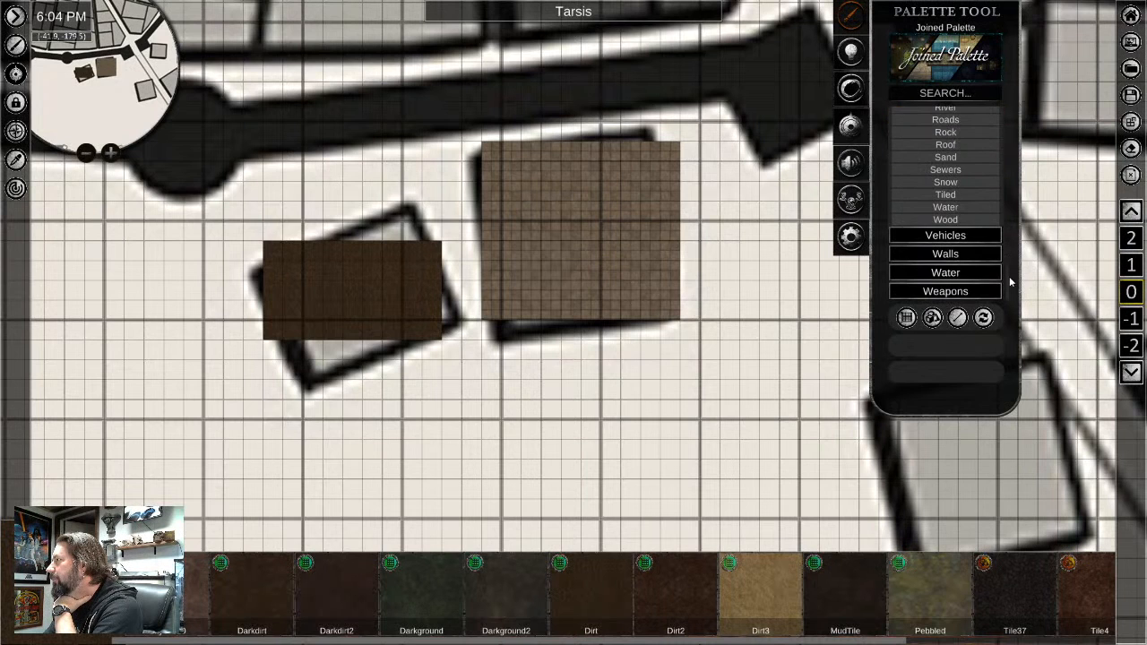
left_click(957, 255)
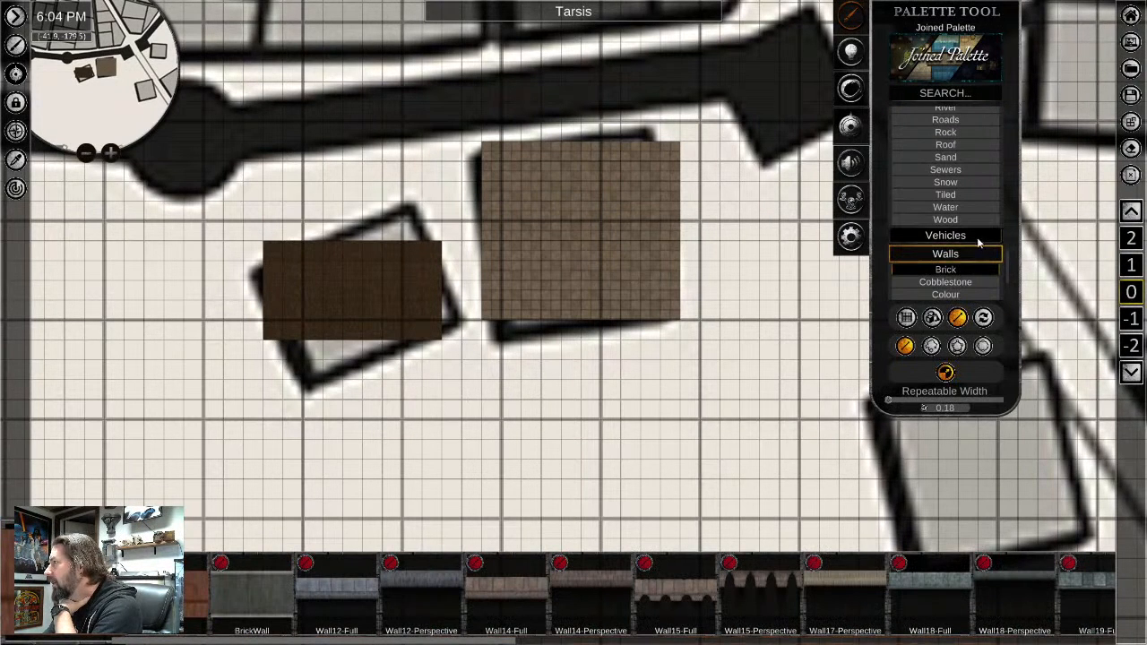
scroll(947, 258, "down", 1)
left_click(947, 256)
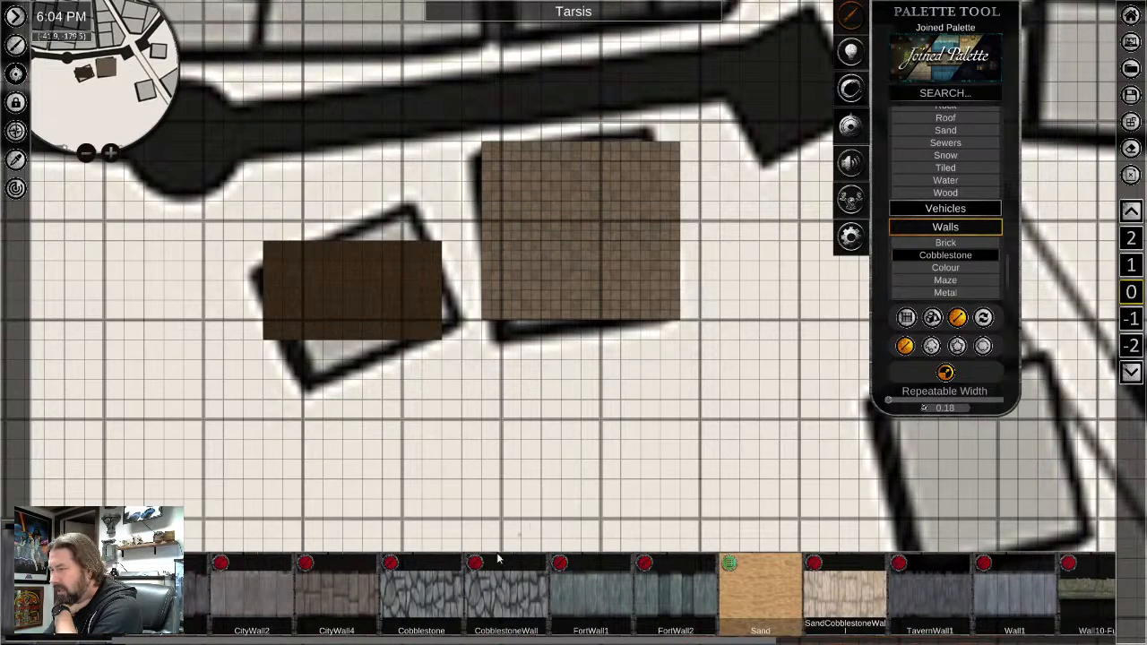
Start a wall at the tiled floor's southwest corner and run it 10 squares along the southern edge
scroll(512, 319, "up", 5)
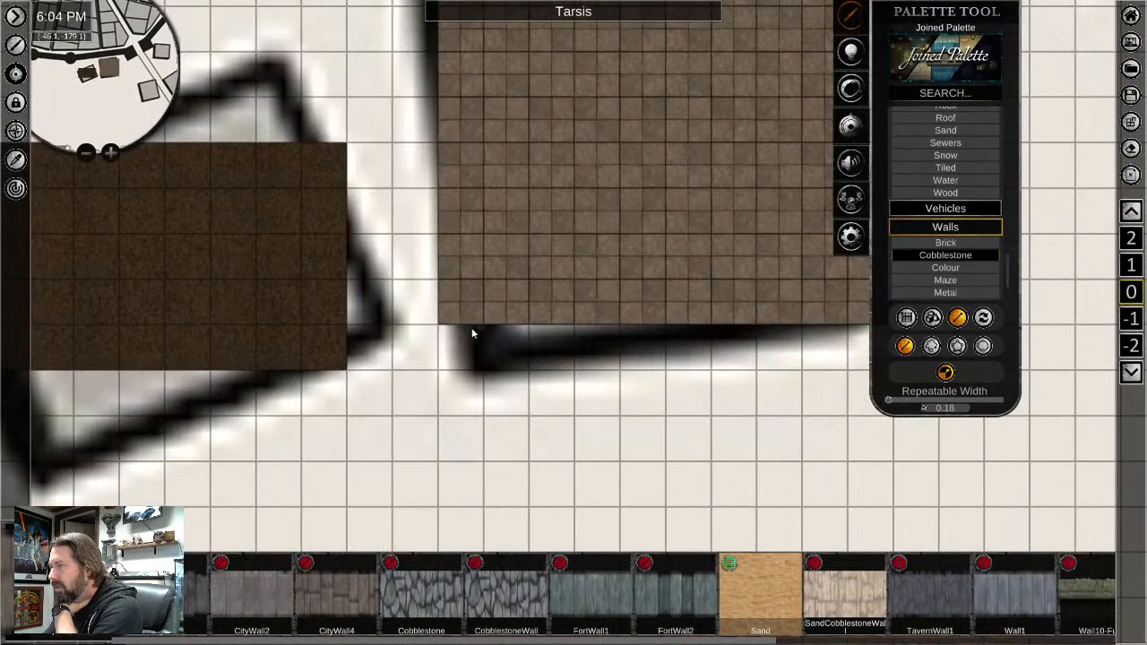
left_click(439, 324)
middle_click_drag(860, 327, 725, 342)
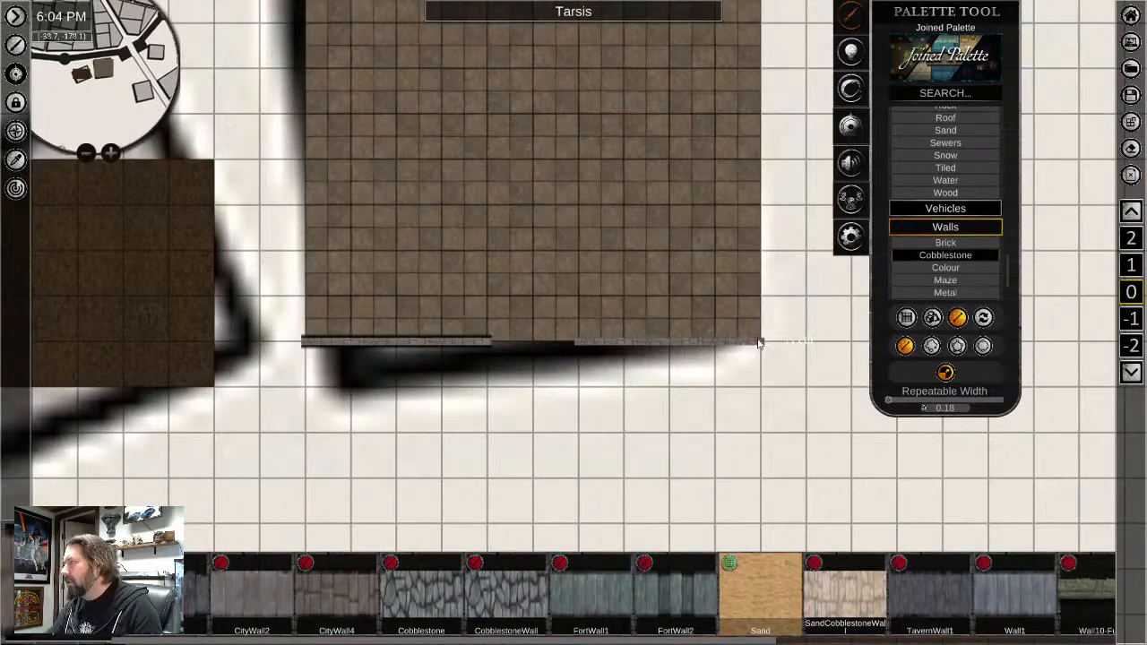
left_click(759, 340)
Continue the wall along the tiled floor's east, north and west edges, closing it at the southwest corner, and check its corners
middle_click_drag(685, 430, 667, 528)
scroll(673, 498, "down", 2)
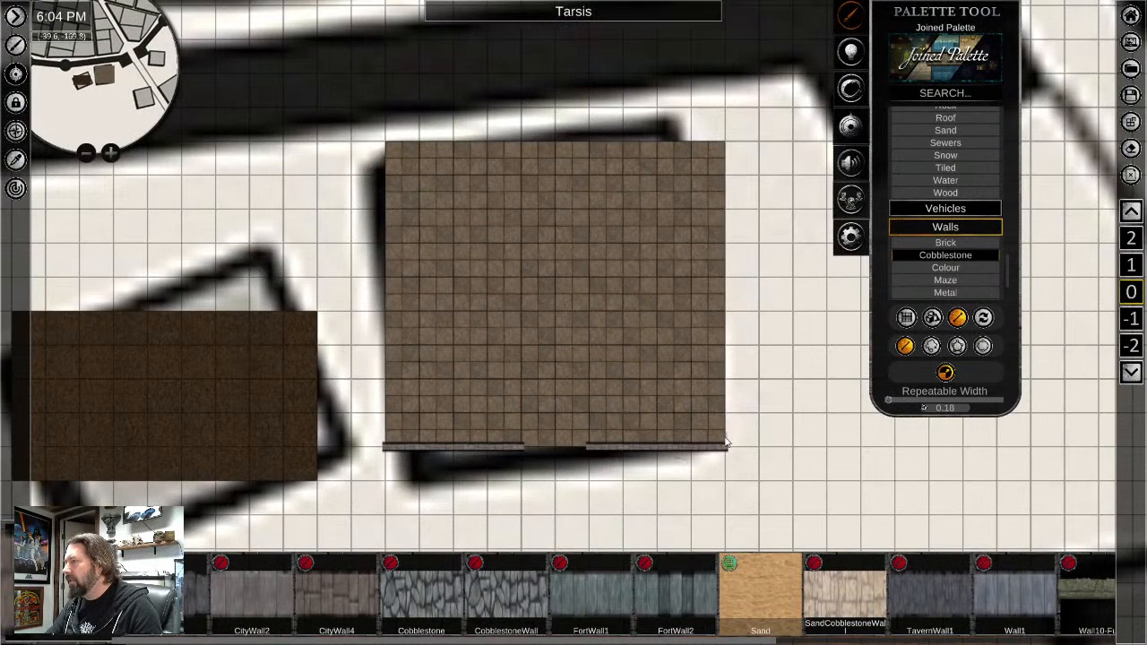
left_click(725, 141)
left_click(659, 146)
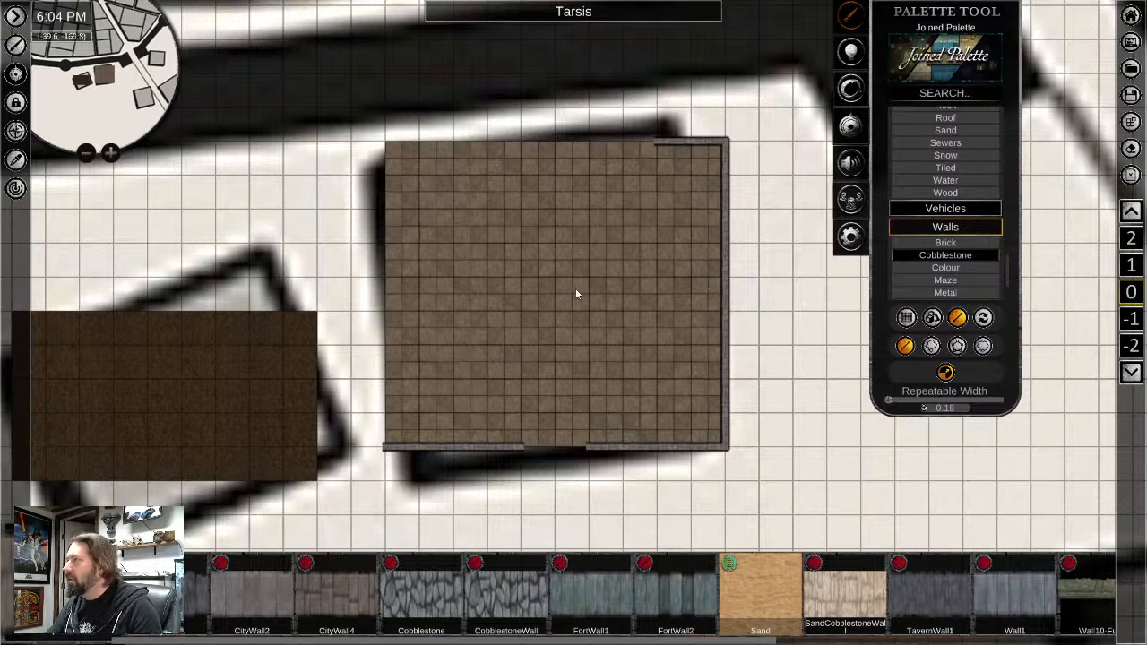
left_click(388, 144)
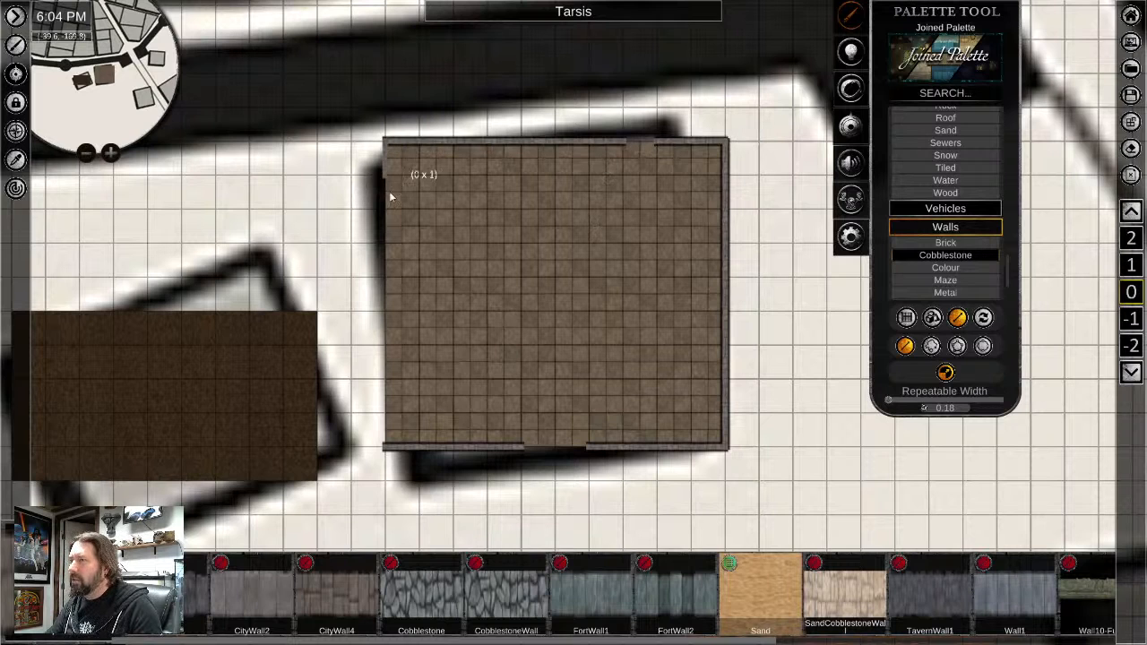
left_click(389, 446)
scroll(408, 184, "up", 3)
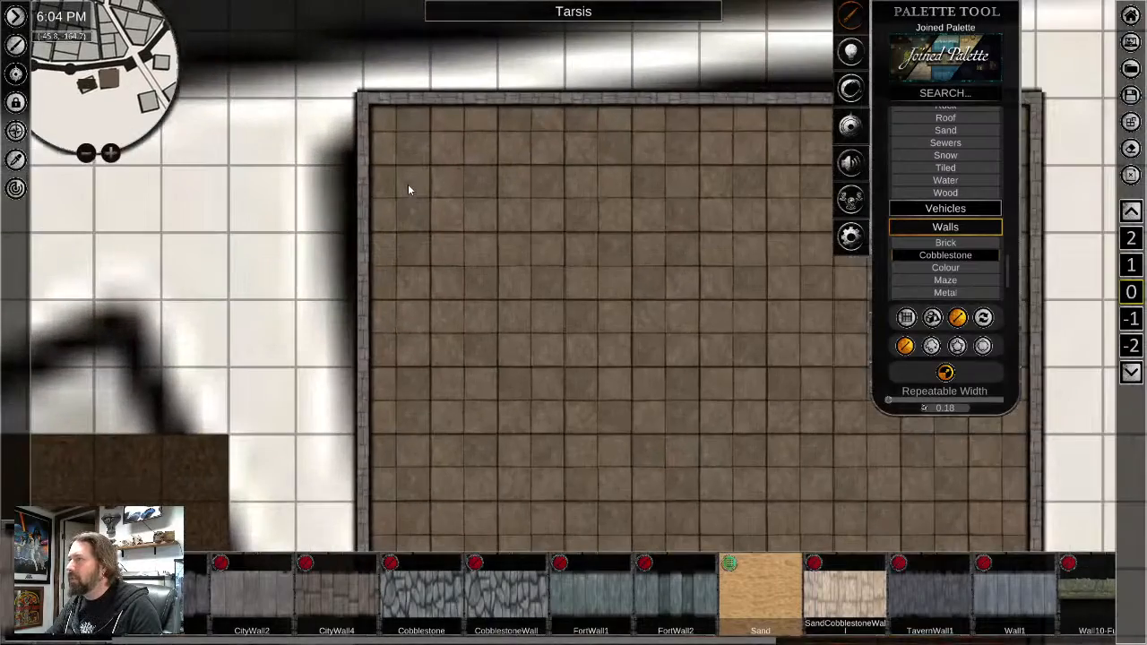
scroll(439, 222, "down", 2)
scroll(442, 224, "up", 3)
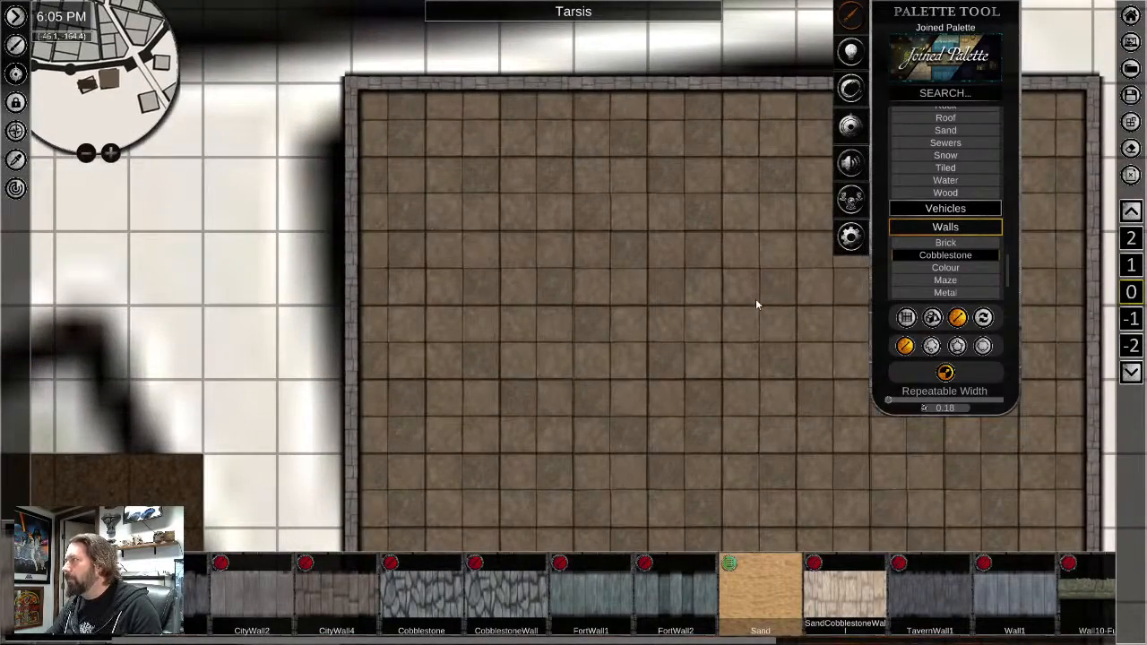
Draw a cobblestone partition about two squares long south from the tiled building's north wall near the northwest corner, with a short crosspiece at its foot
middle_click_drag(752, 298, 719, 288)
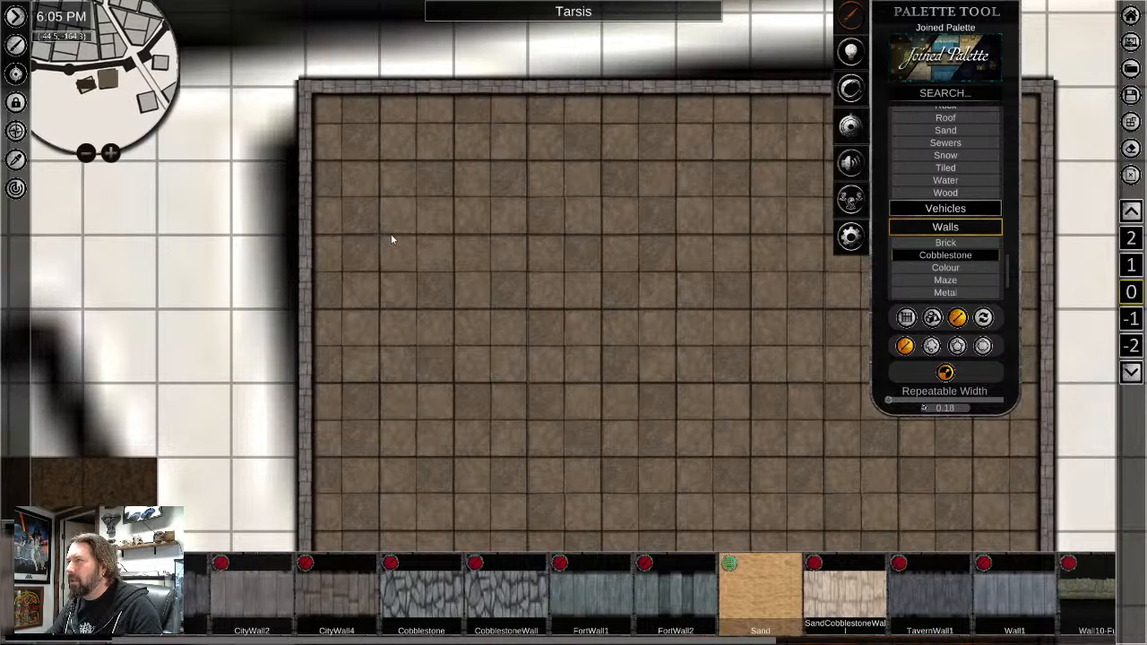
mouse_move(389, 235)
left_mouse_down()
mouse_move(467, 236)
mouse_move(385, 235)
mouse_move(409, 235)
mouse_move(415, 221)
mouse_move(413, 103)
left_mouse_up()
key("ctrl+z")
scroll(438, 338, "down", 3)
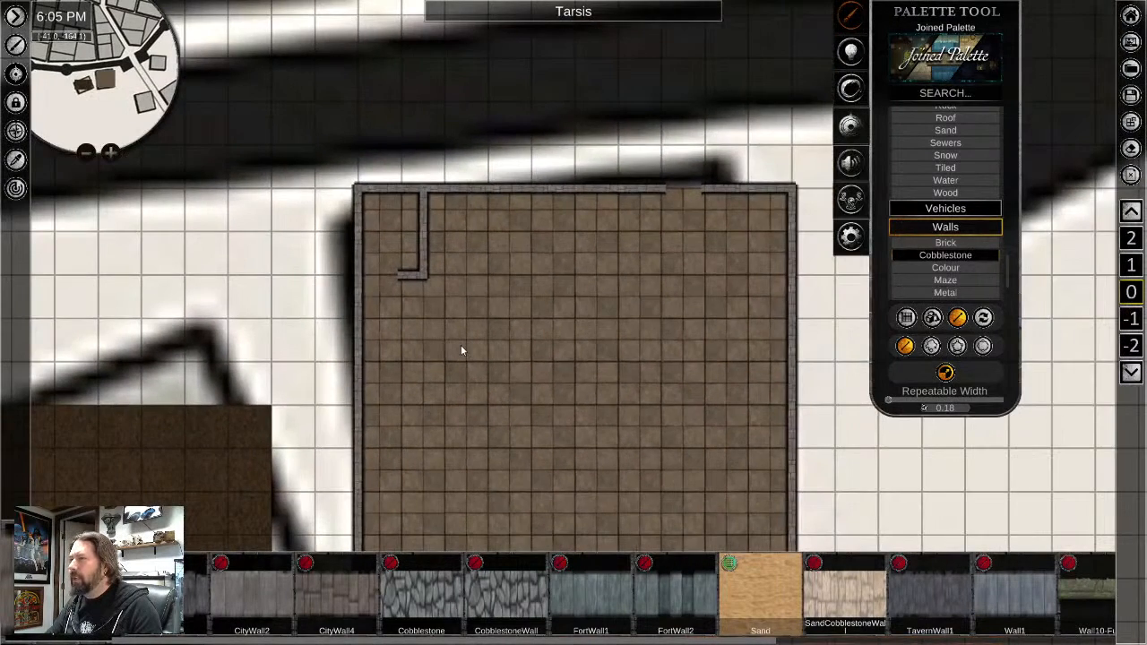
middle_click_drag(487, 363, 447, 342)
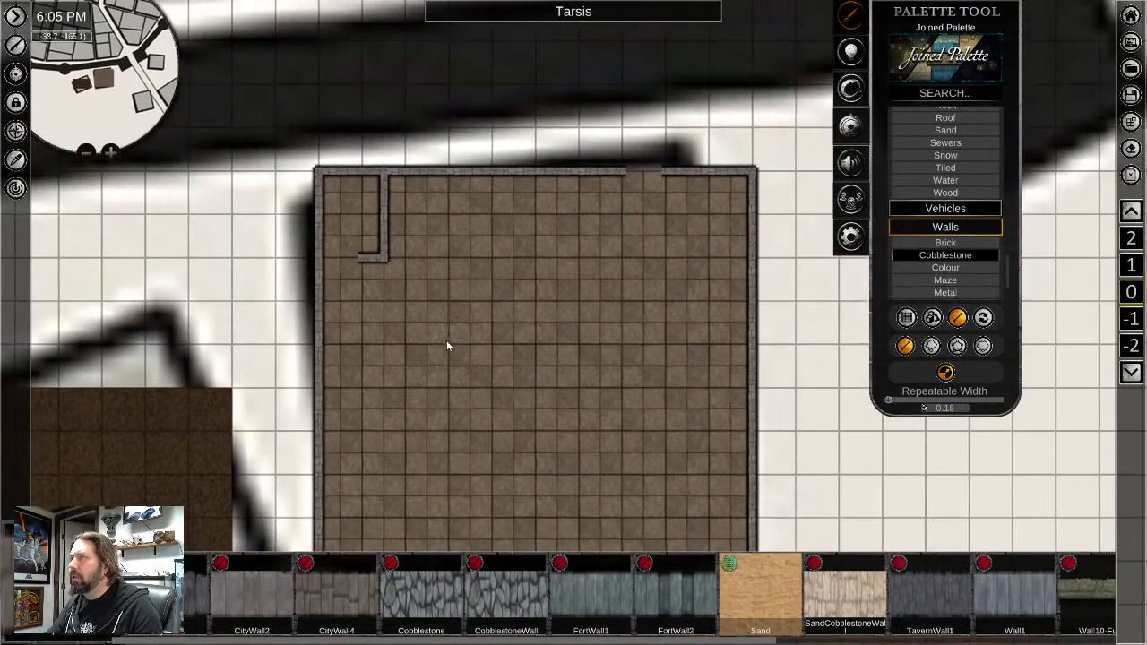
scroll(404, 274, "up", 3)
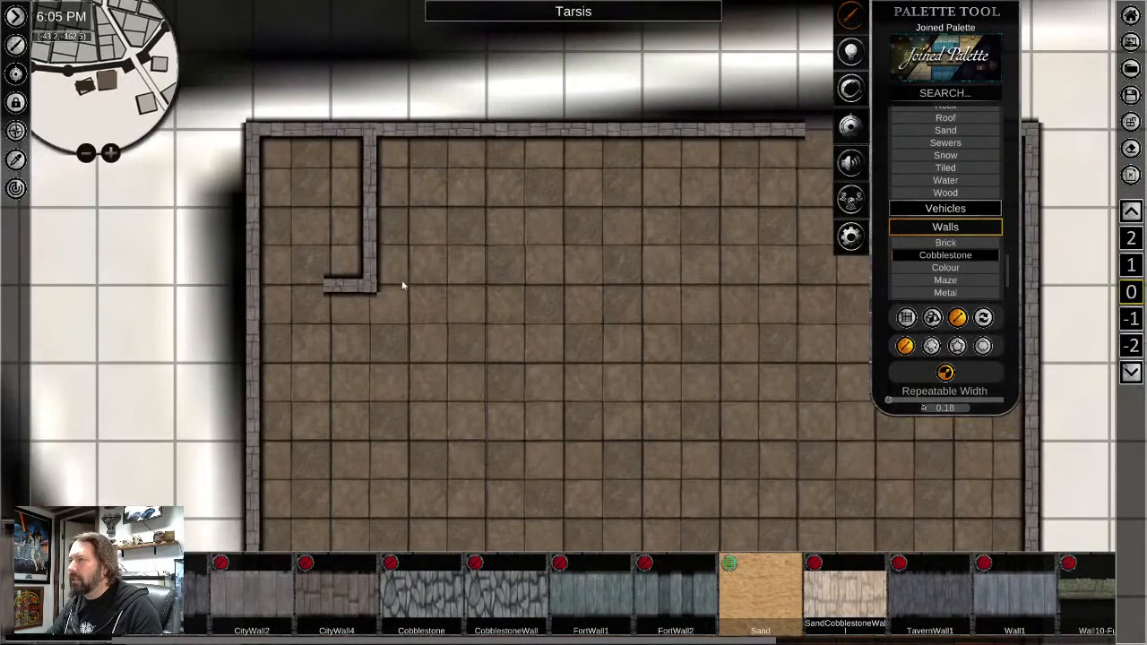
mouse_move(379, 290)
left_mouse_down()
mouse_move(453, 289)
mouse_move(408, 291)
left_mouse_up()
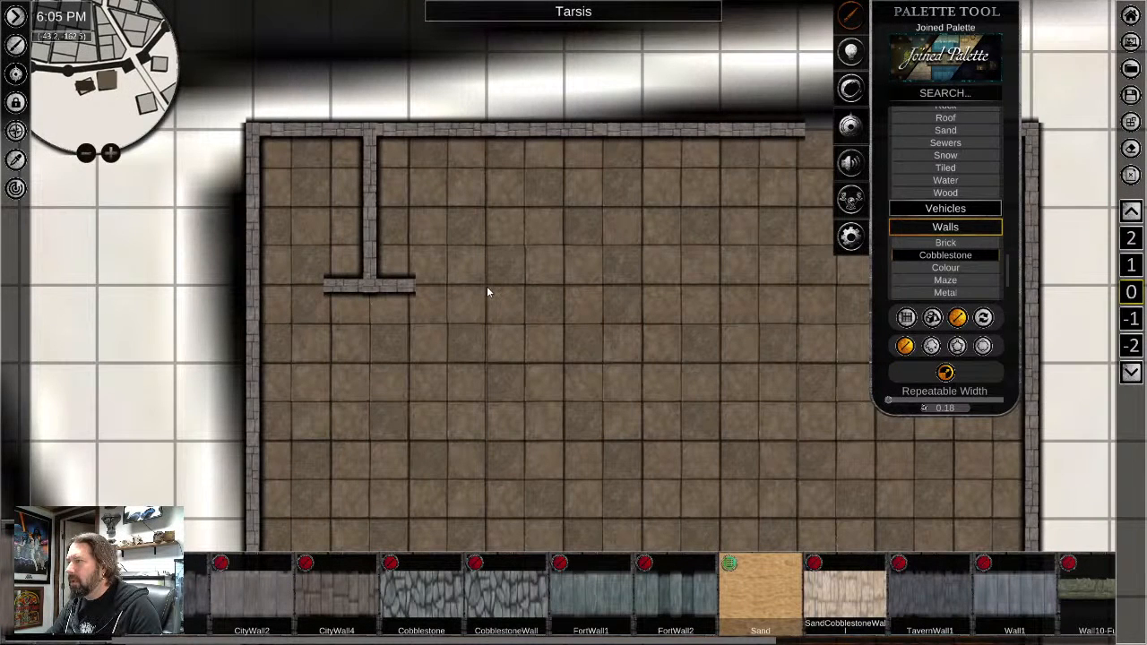
Add a second partition about two squares long east of the first, and extend its foot eastward by about 2.5 squares
mouse_move(487, 287)
left_mouse_down()
mouse_move(530, 286)
mouse_move(524, 137)
left_mouse_up()
middle_click_drag(528, 336, 285, 387)
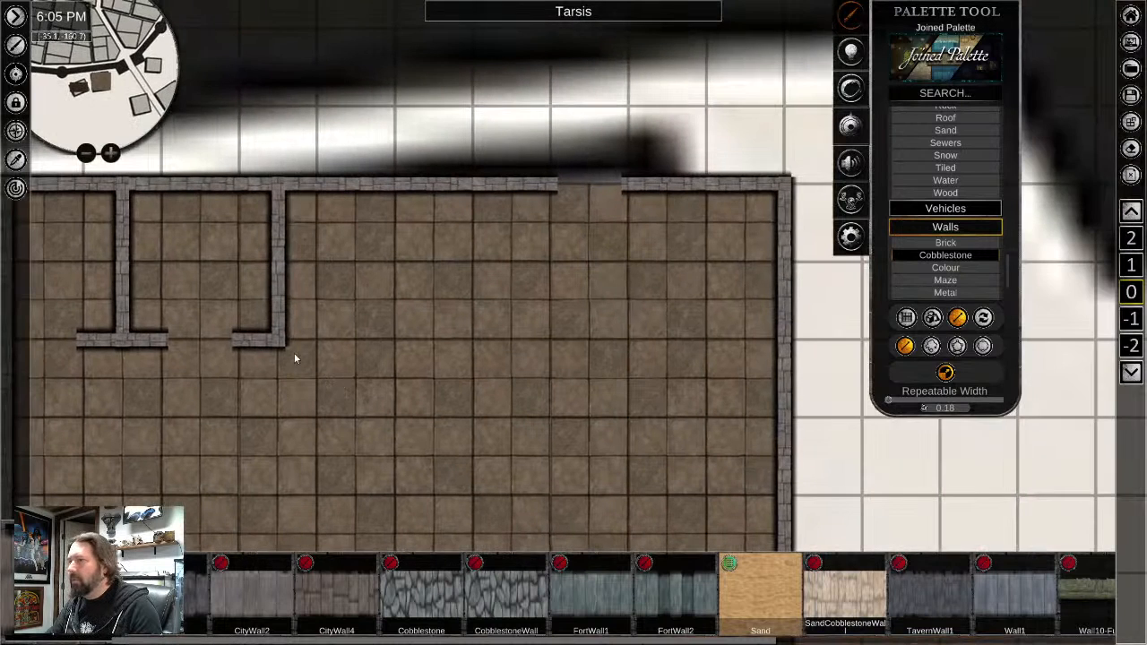
left_click_drag(278, 341, 472, 346)
Replace the second partition with one about one square long, and run a three-square crosswall to the east wall, leaving a doorway gap
left_click(279, 270)
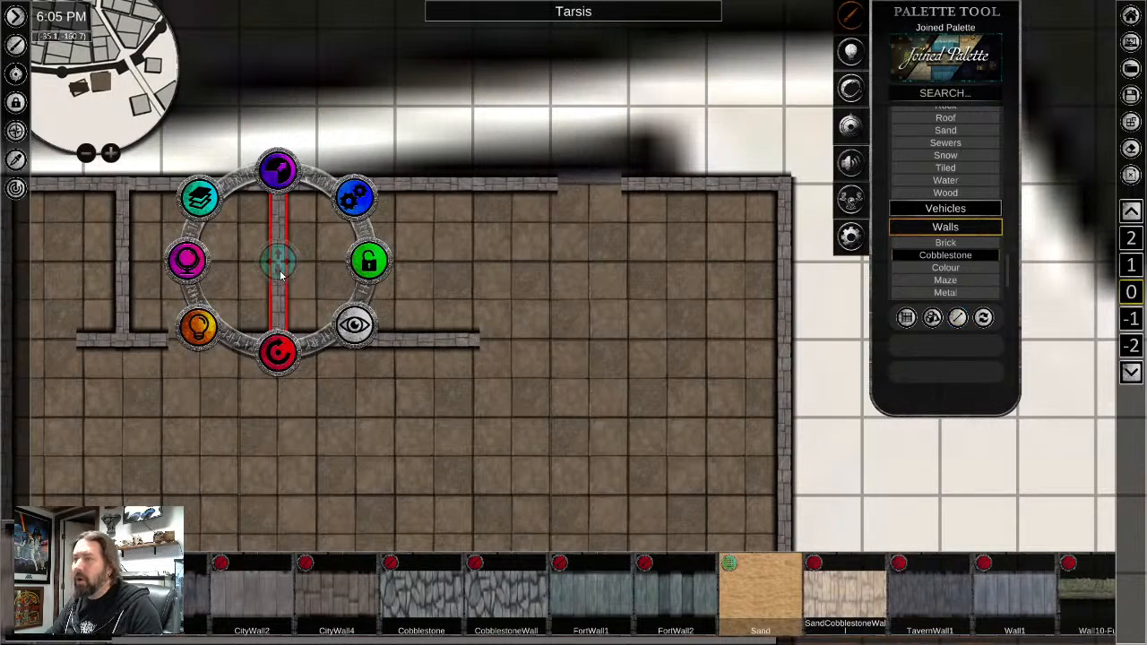
key("Delete")
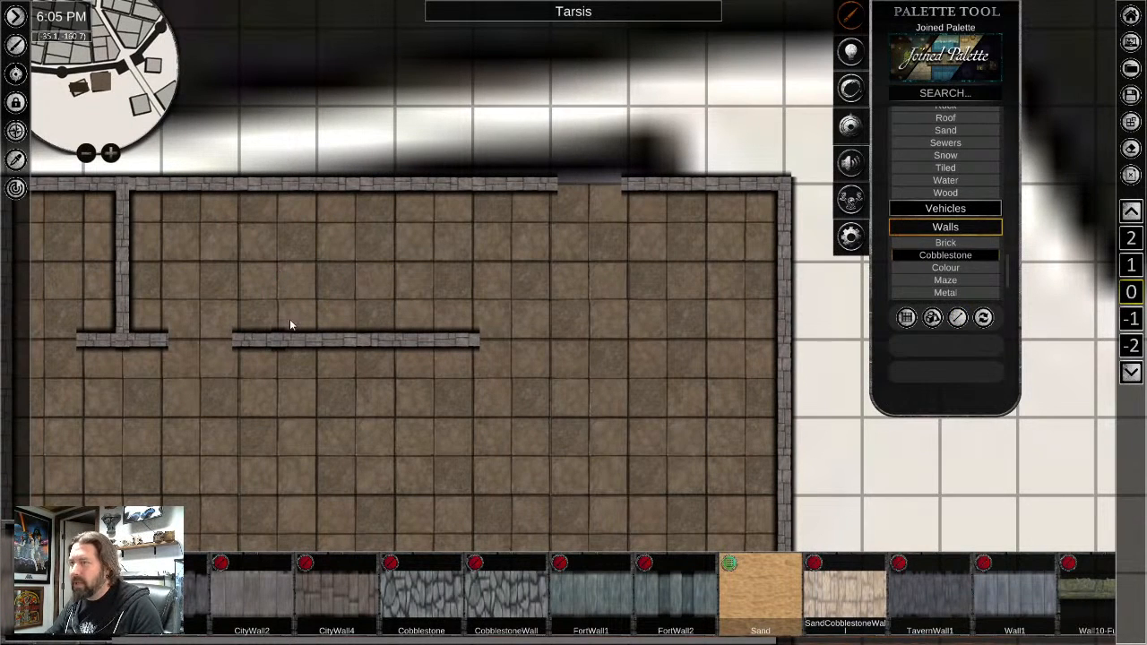
left_click(94, 586)
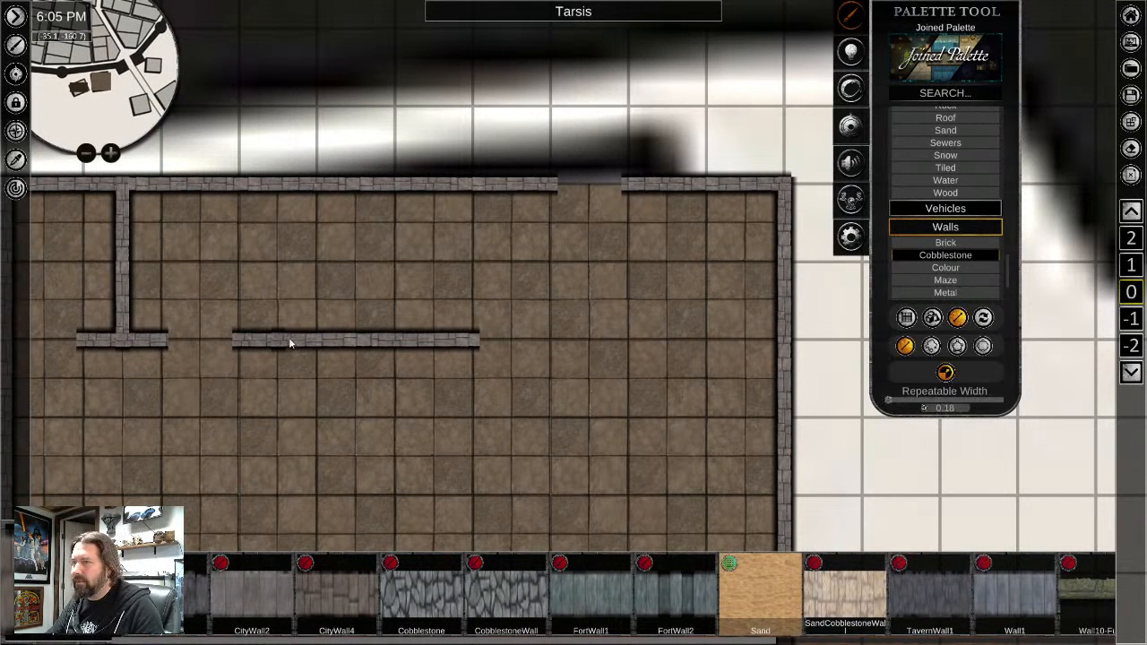
left_click_drag(280, 320, 278, 260)
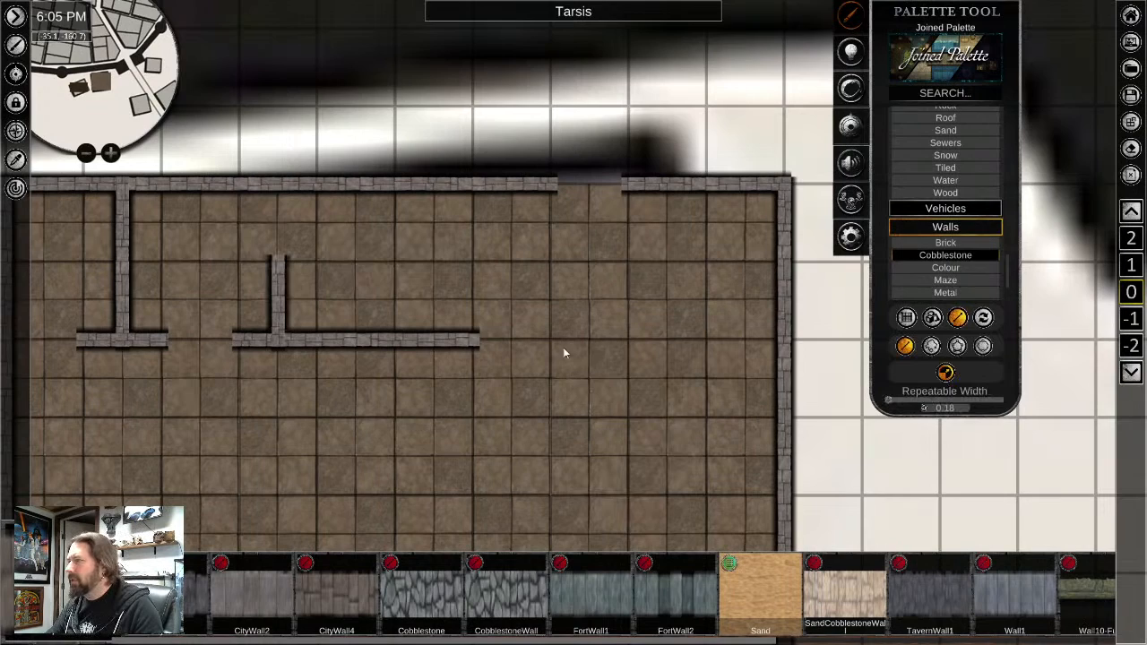
left_click_drag(555, 340, 774, 339)
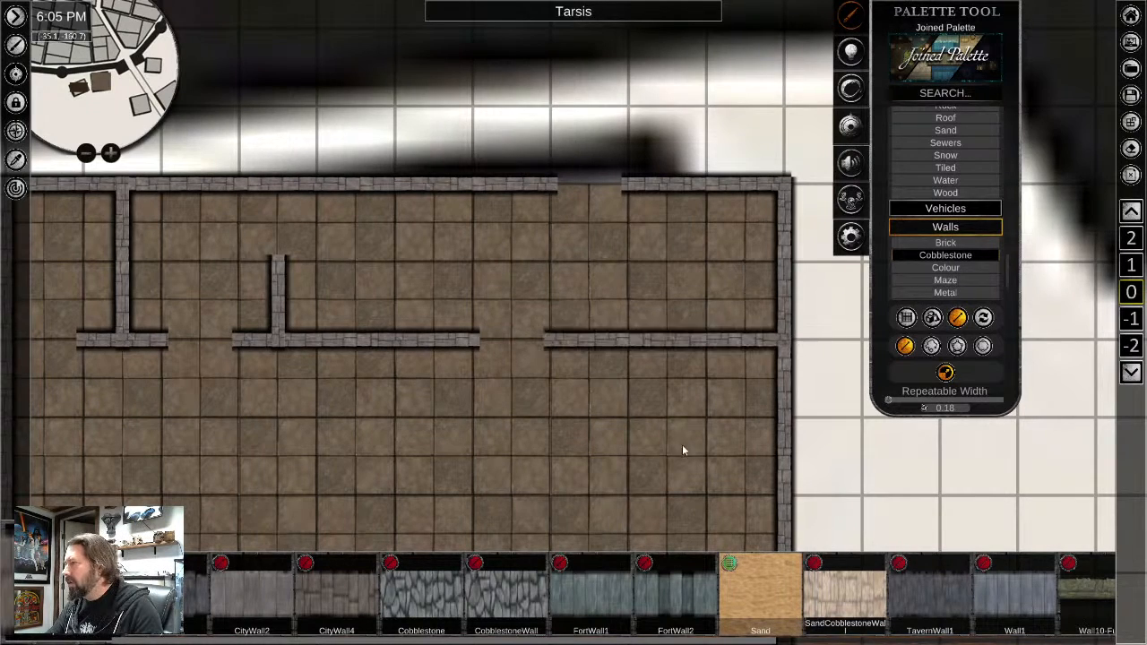
Examine how the walled building sits within the open ground between the city wall and the southern shoreline
scroll(604, 287, "down", 5)
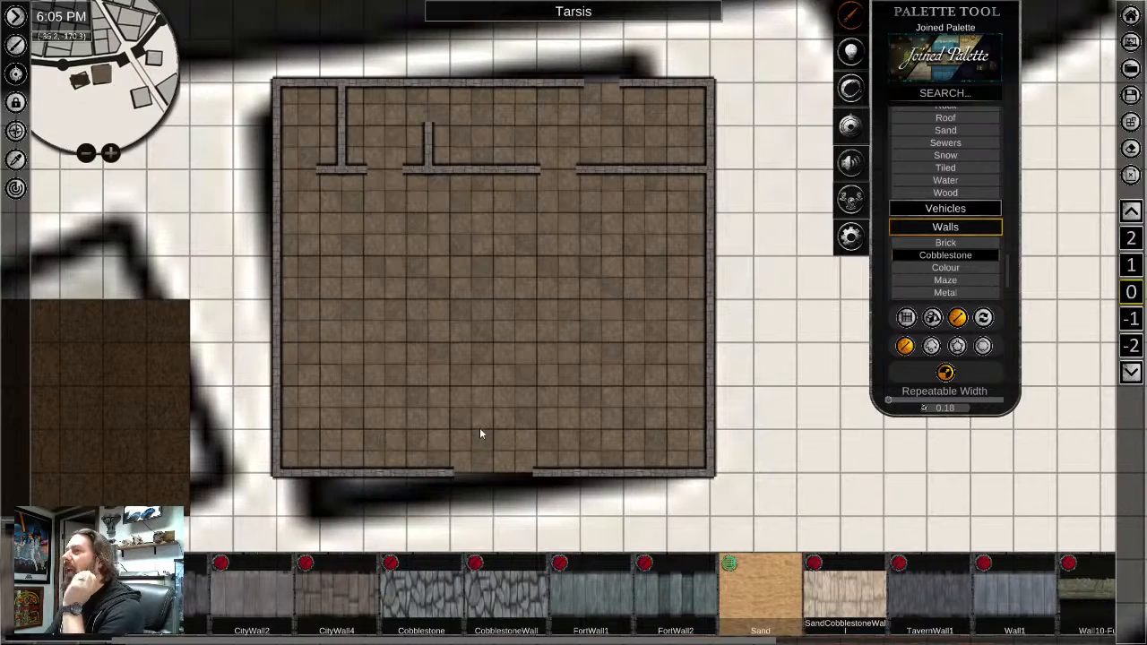
scroll(493, 435, "down", 2)
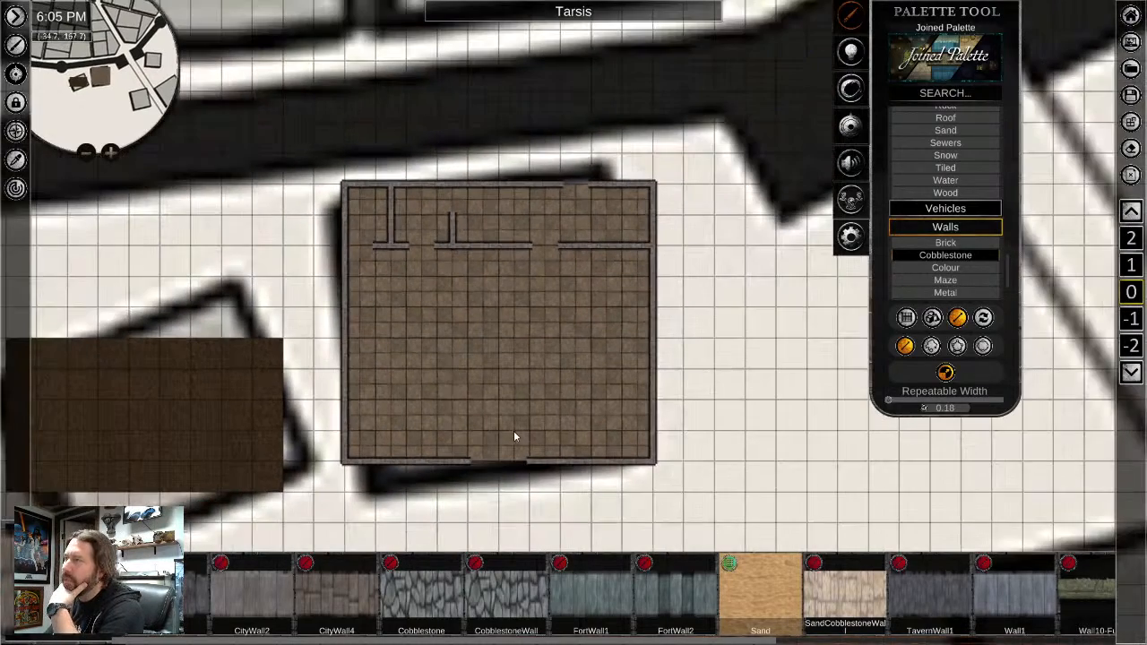
scroll(597, 492, "down", 1)
middle_click_drag(598, 502, 508, 153)
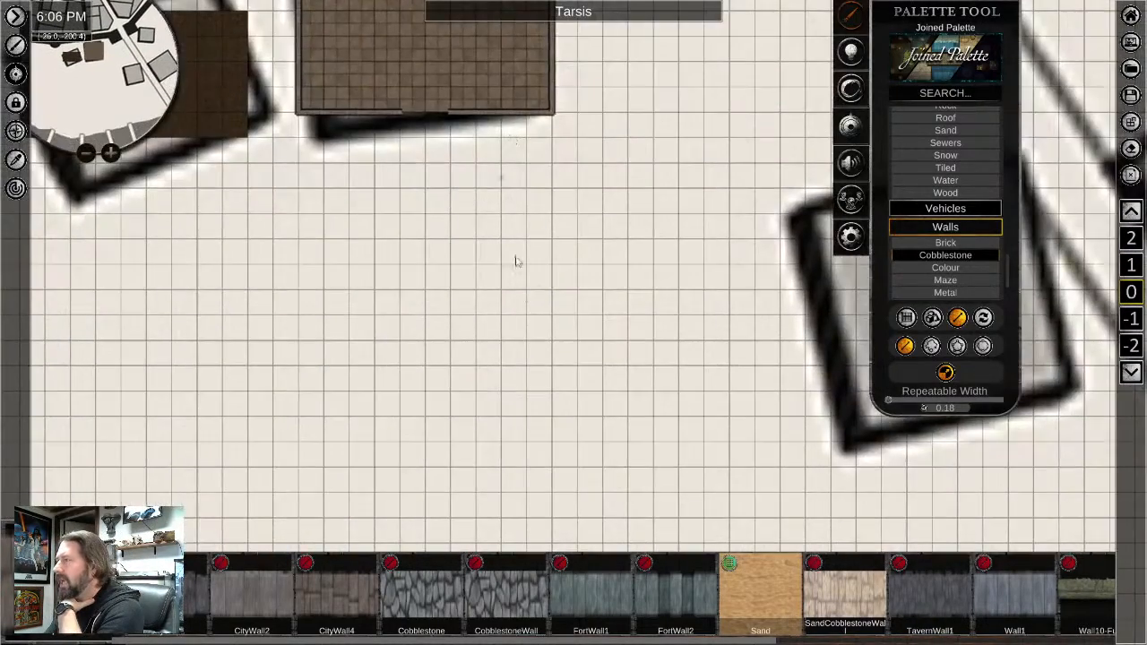
scroll(530, 343, "down", 2)
middle_click_drag(561, 436, 504, 188)
scroll(511, 290, "down", 2)
scroll(512, 291, "down", 1)
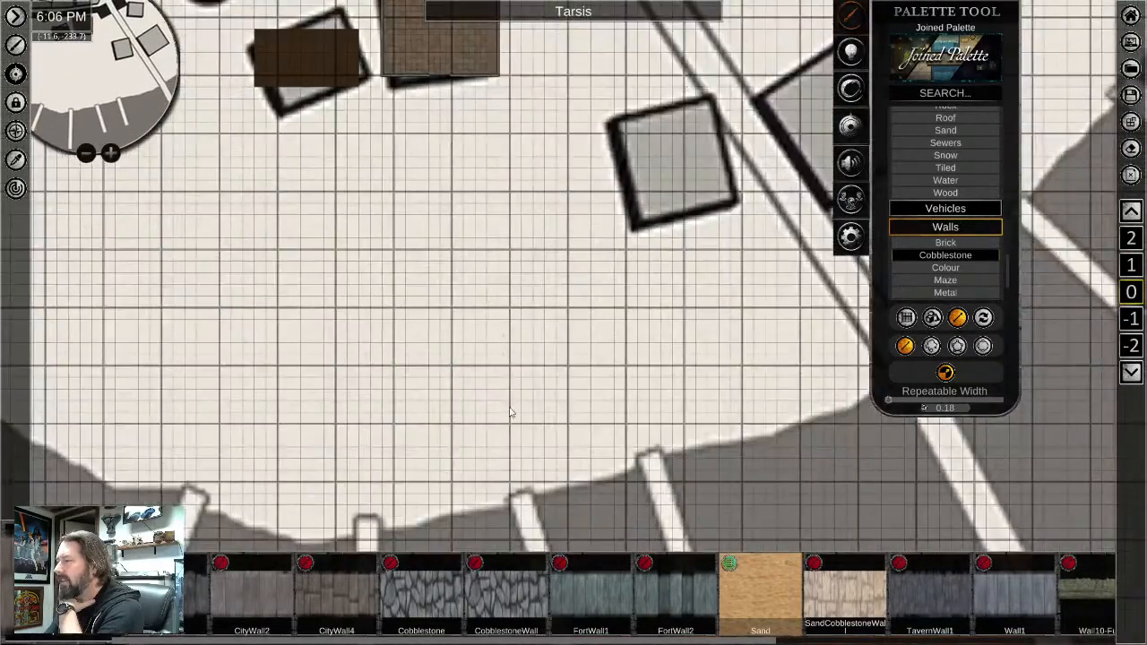
middle_click_drag(510, 412, 545, 397)
middle_click_drag(490, 104, 518, 351)
scroll(511, 330, "up", 4)
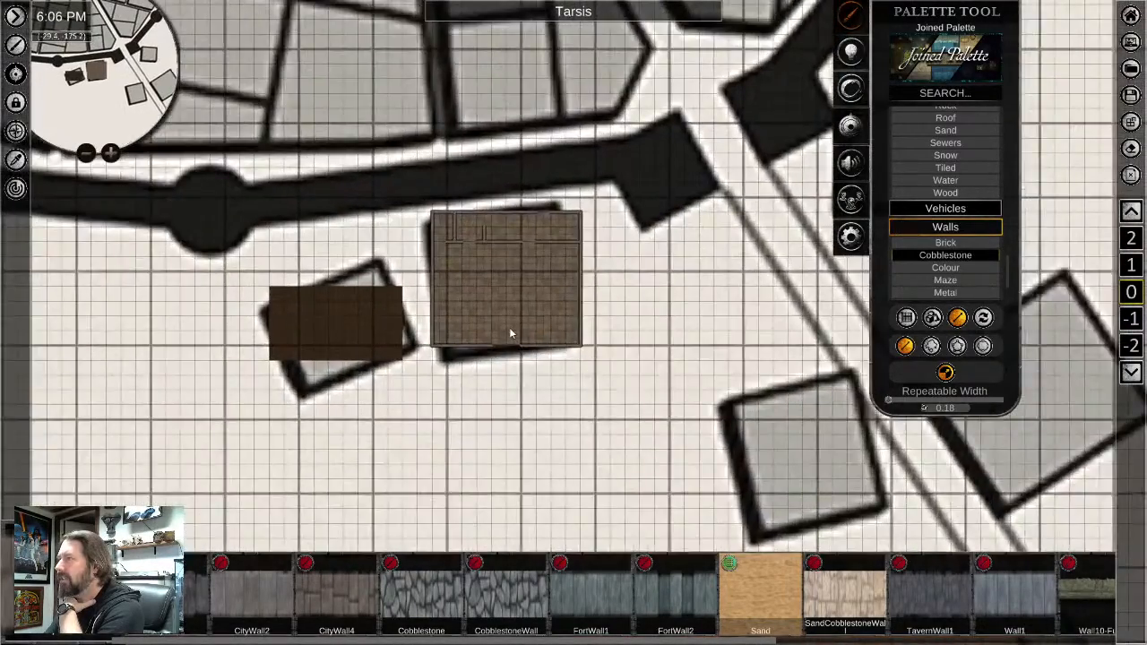
Check the tiled building's interior layout and its doorway gaps up close
scroll(473, 333, "up", 3)
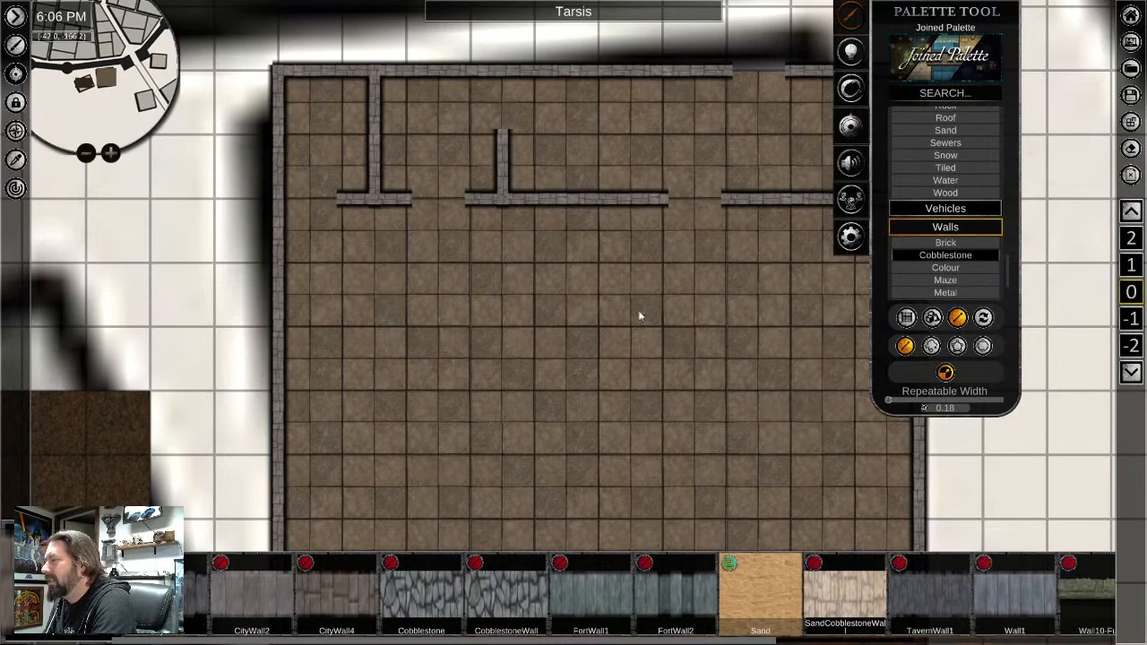
scroll(642, 318, "down", 2)
middle_click_drag(649, 301, 655, 105)
middle_click_drag(584, 212, 508, 334)
scroll(634, 220, "down", 3)
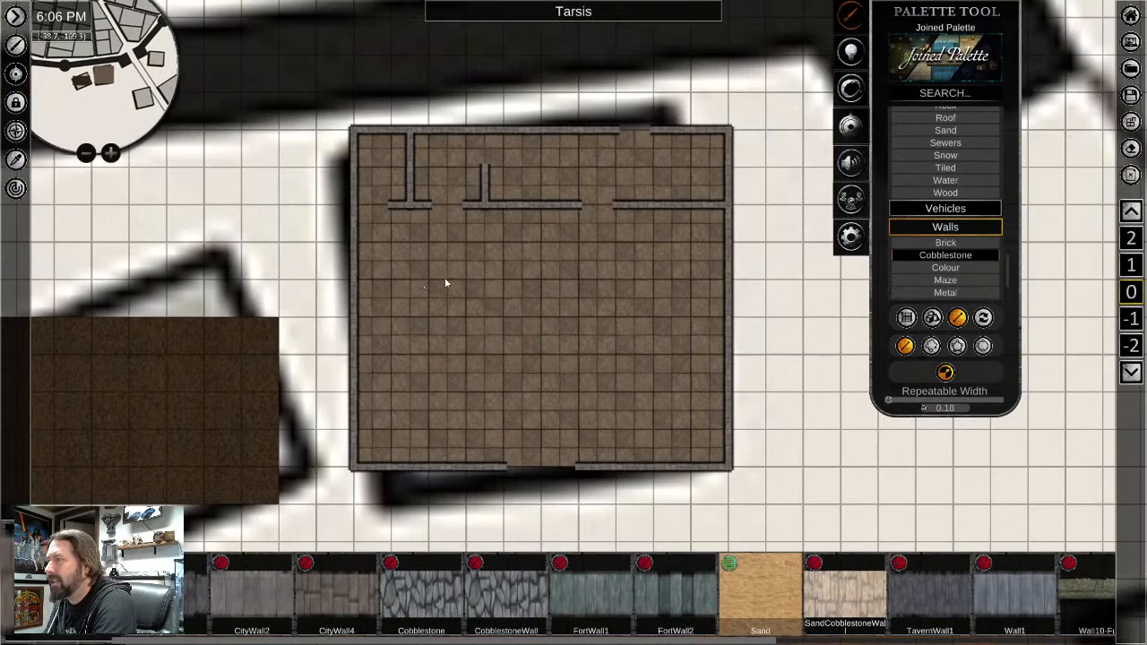
scroll(517, 245, "up", 2)
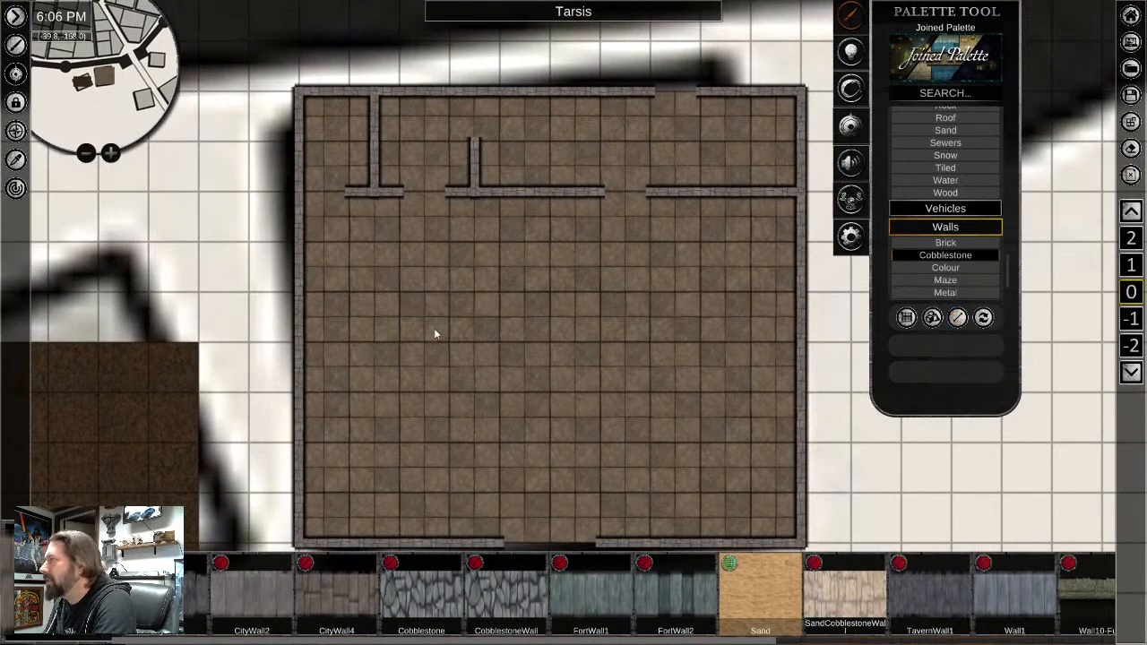
middle_click_drag(625, 413, 589, 302)
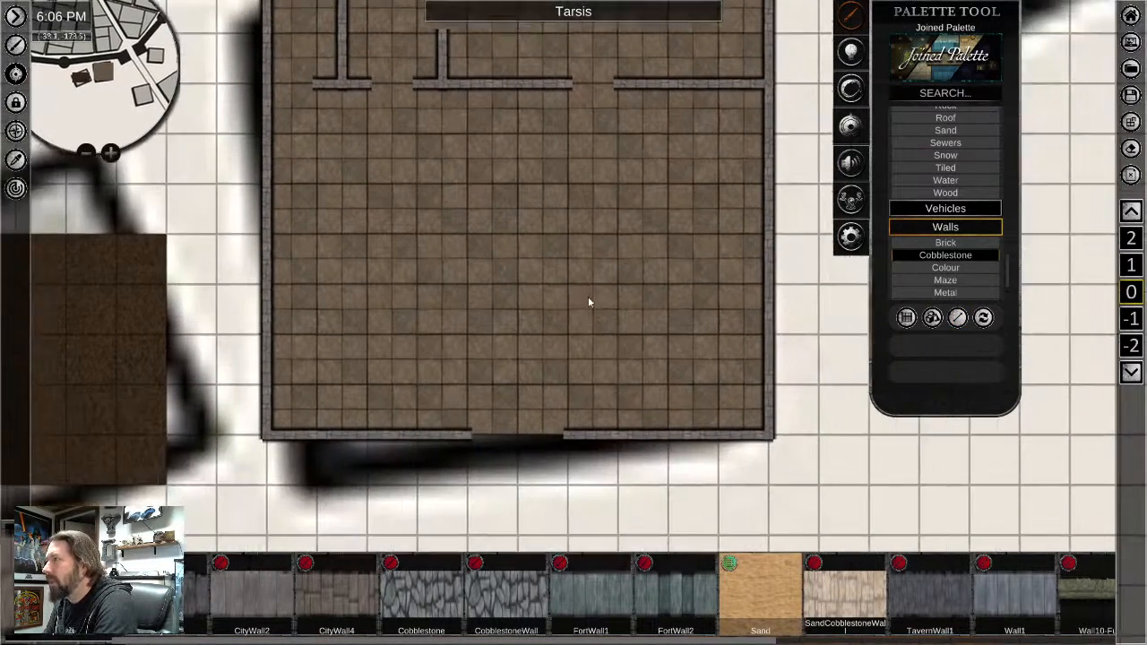
scroll(583, 333, "down", 4)
Choose the Wood set in the Walls category and browse its wall styles for the dirt-floored building
middle_click_drag(450, 371, 593, 346)
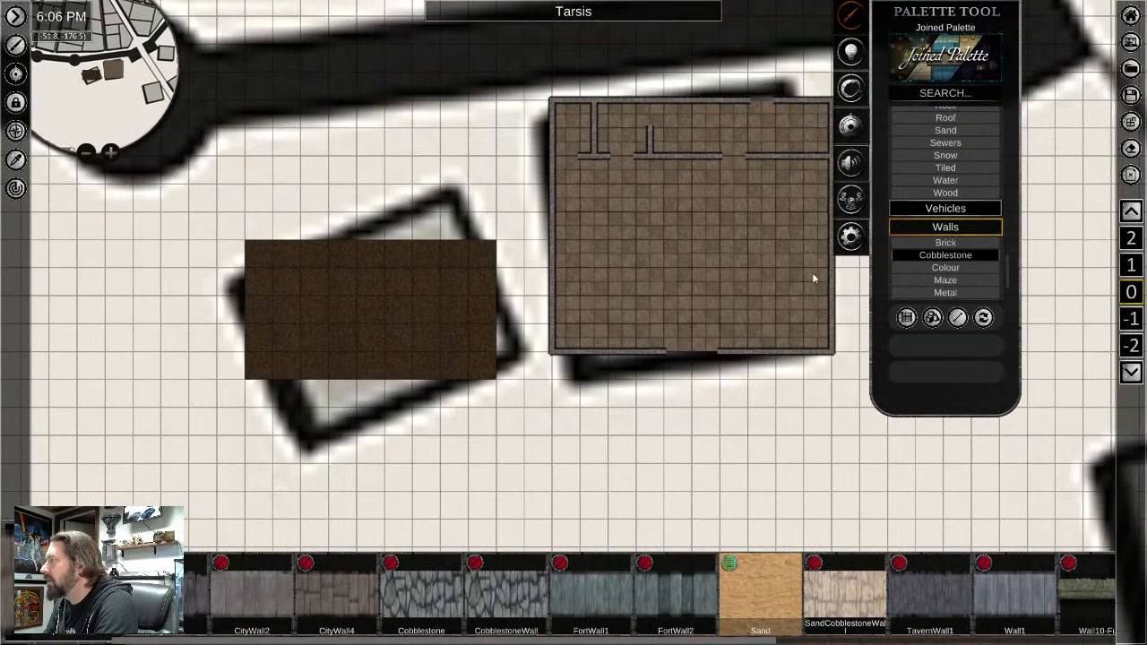
scroll(947, 255, "down", 2)
left_click(946, 270)
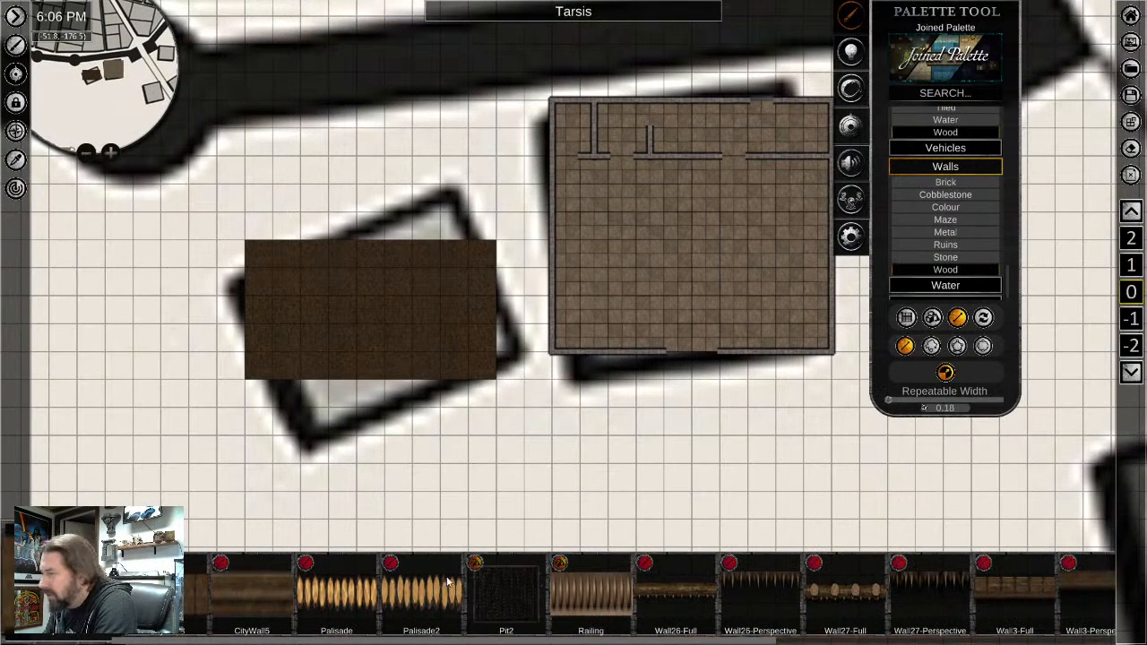
scroll(975, 259, "down", 1)
scroll(713, 607, "down", 3)
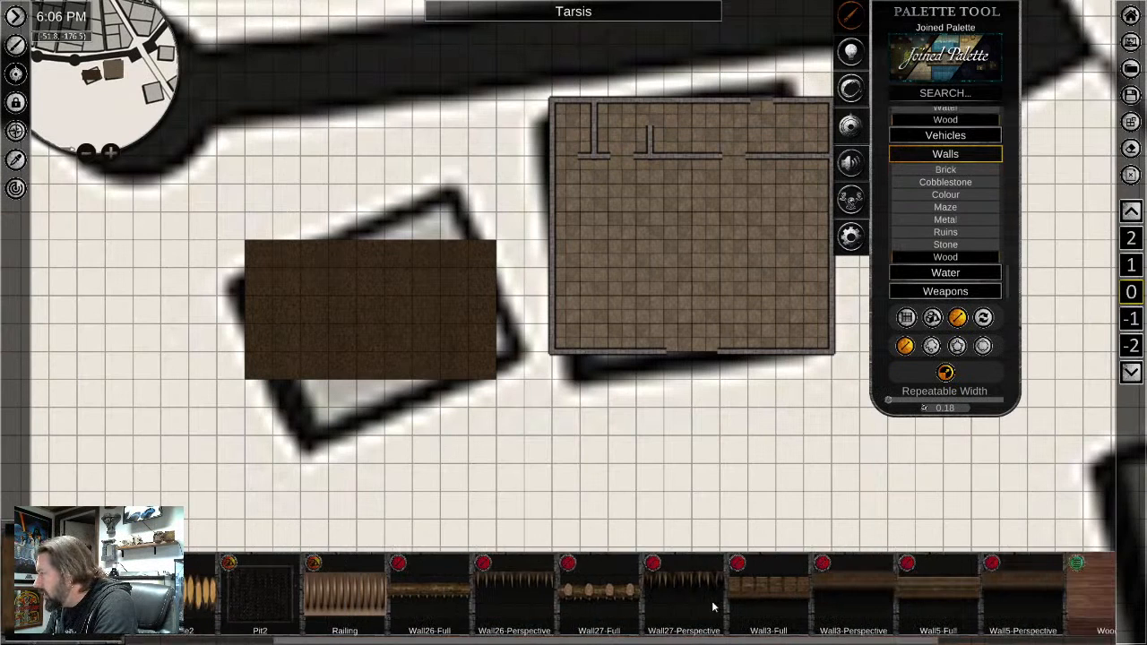
scroll(713, 607, "down", 3)
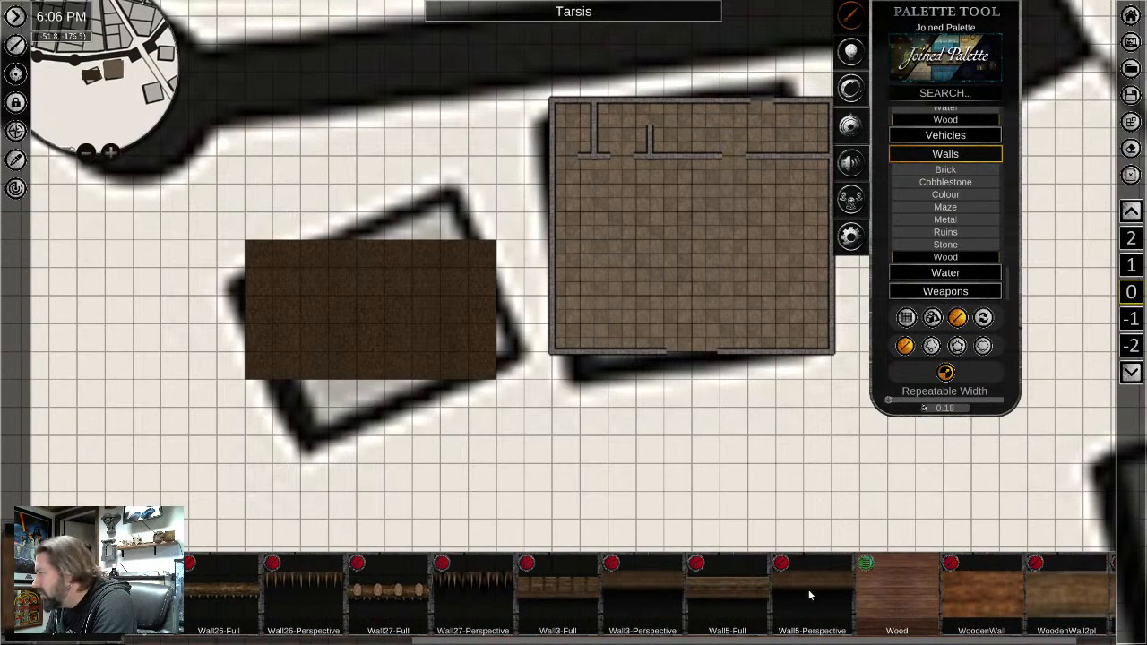
scroll(809, 595, "down", 1)
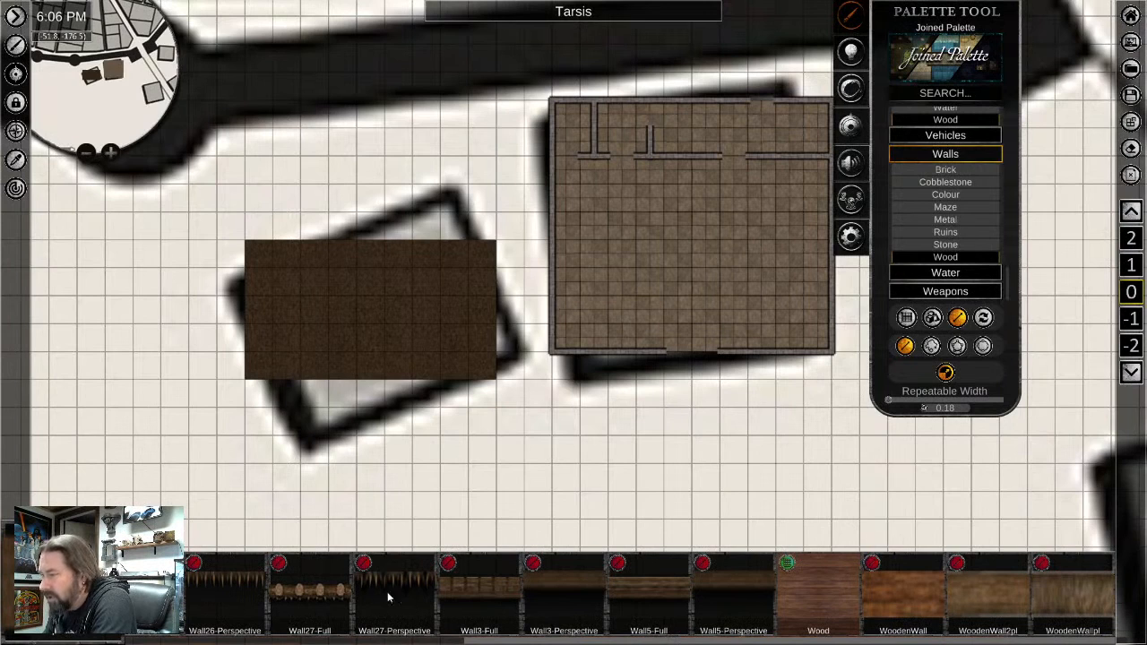
scroll(369, 353, "up", 4)
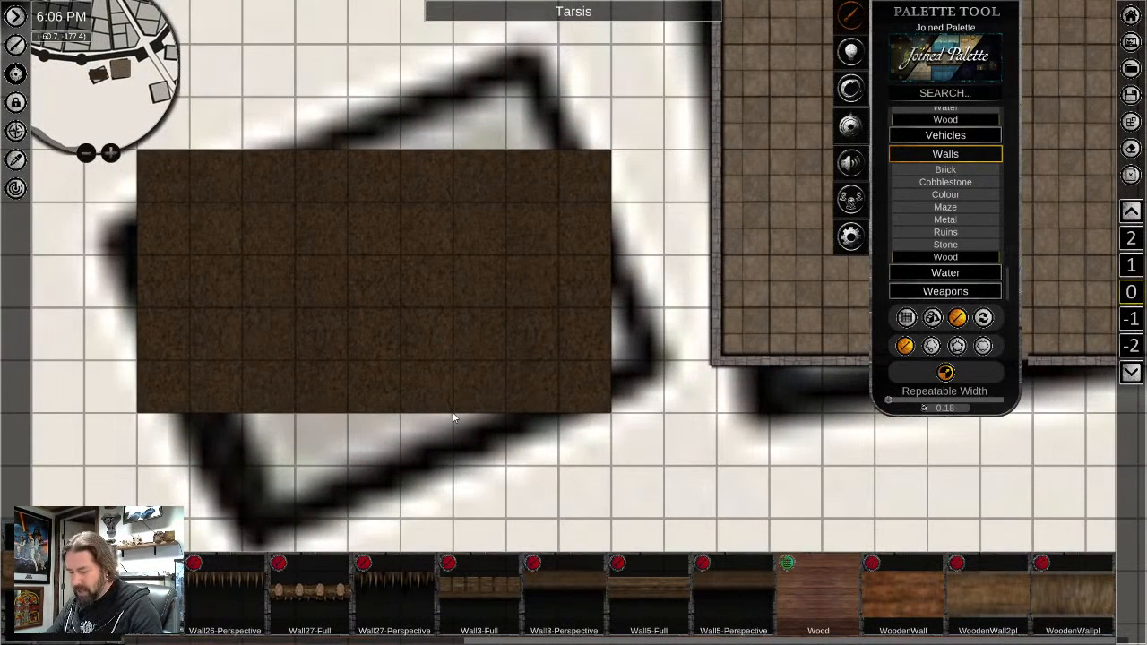
left_click_drag(454, 418, 615, 415)
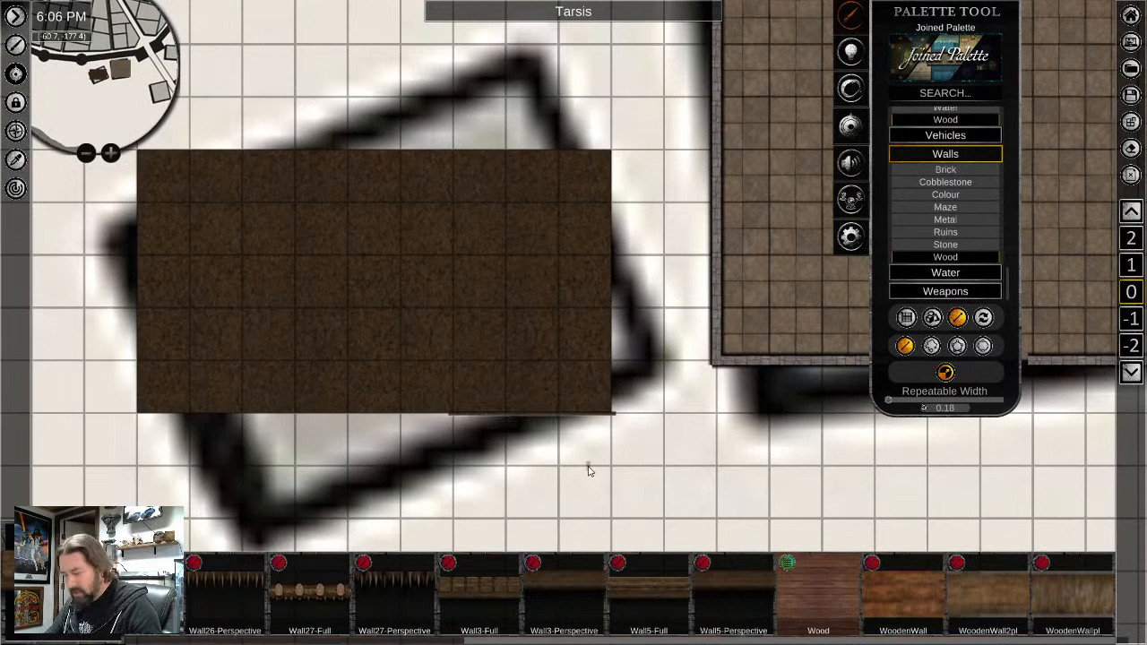
key("ctrl+z")
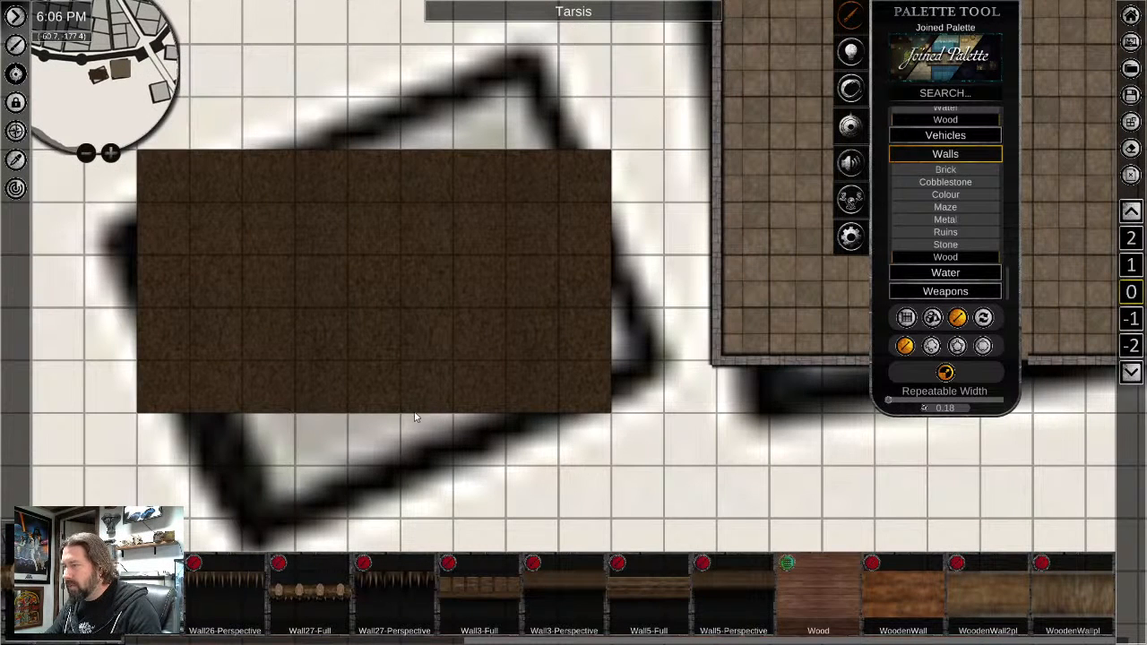
left_click_drag(426, 415, 612, 414)
key("ctrl+z")
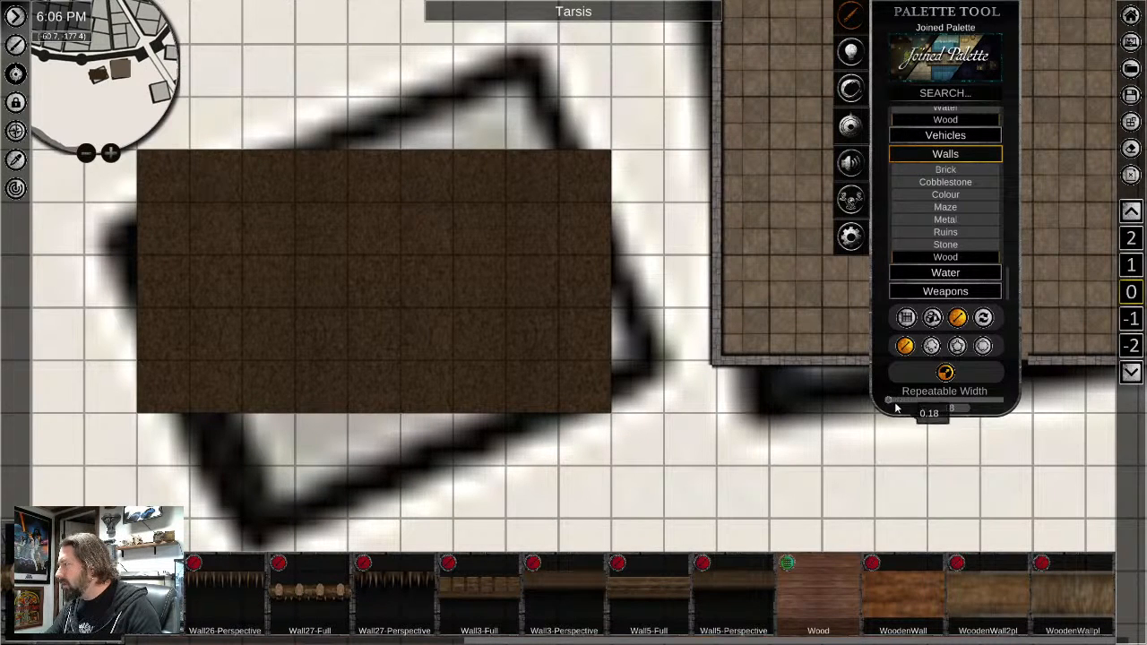
left_click_drag(887, 401, 905, 404)
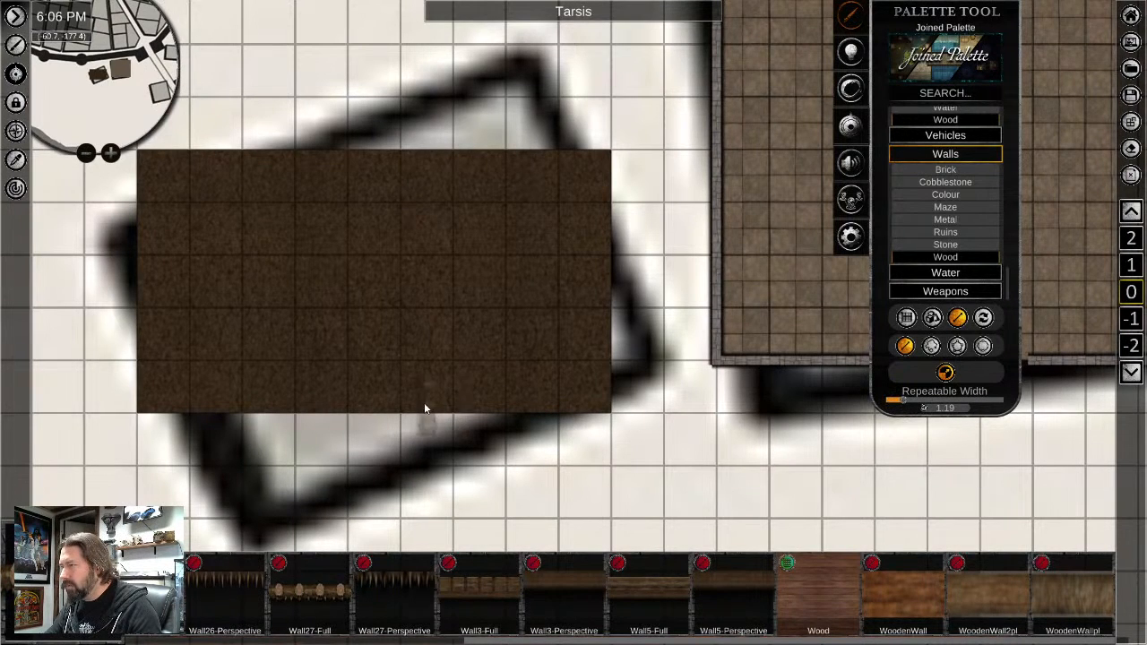
left_click_drag(402, 417, 615, 417)
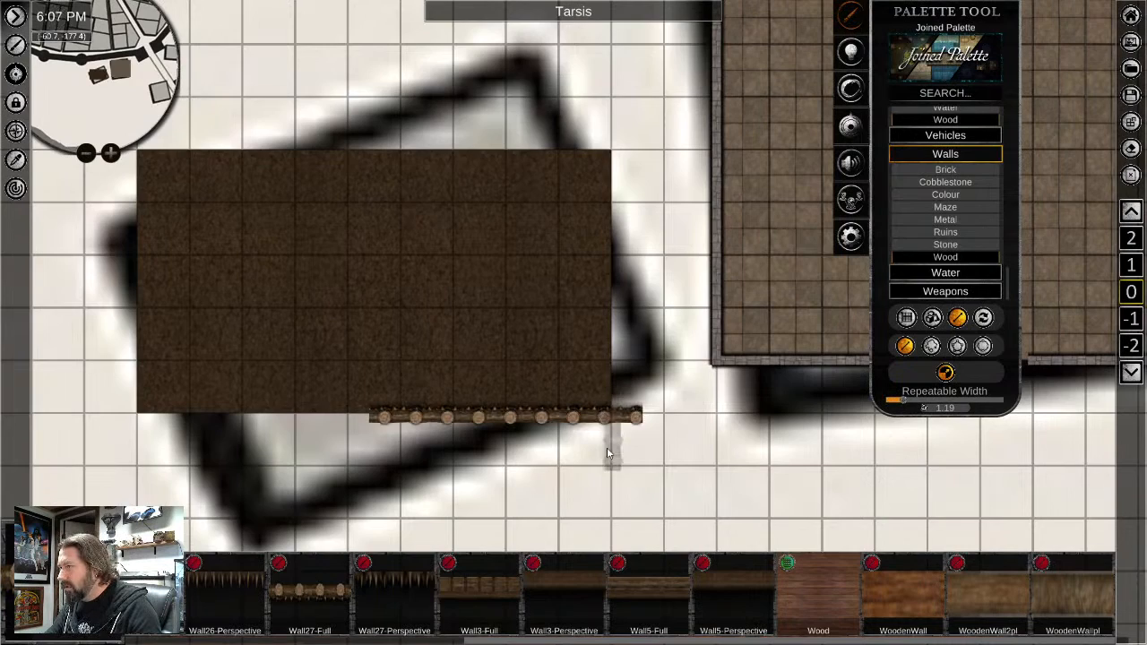
scroll(573, 438, "up", 2)
key("ctrl+z")
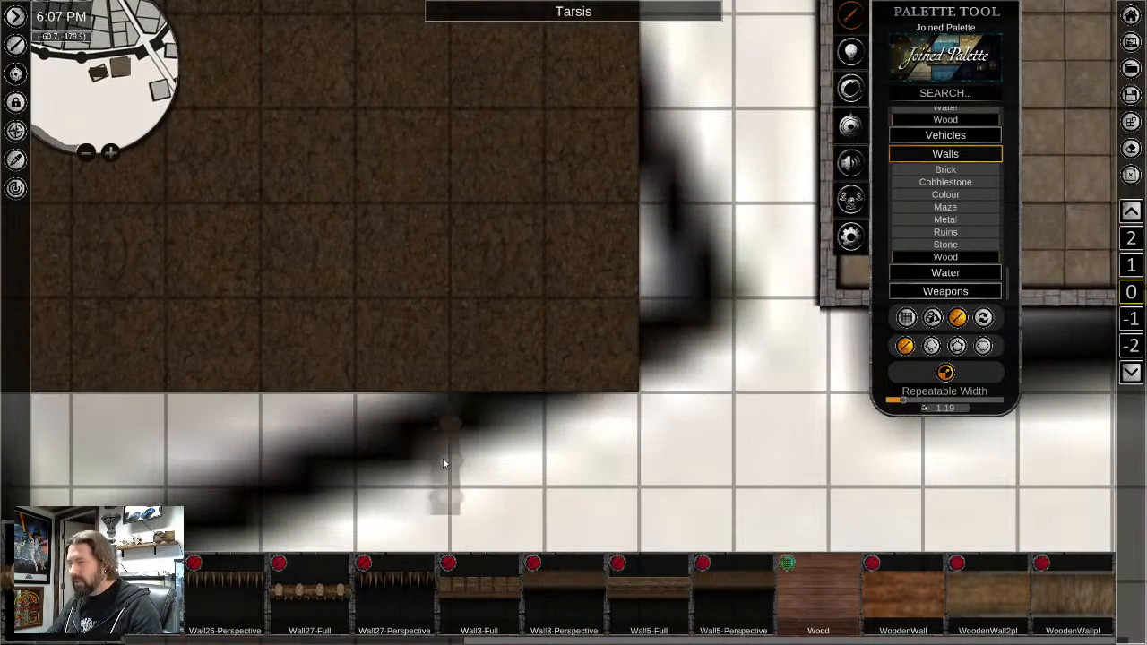
scroll(438, 458, "down", 2)
right_click(436, 455)
Draw a CityWall5 wooden wall with a repeatable width of 0.25 along the dirt floor's southern edge, about four squares to its southeast corner
scroll(369, 618, "up", 6)
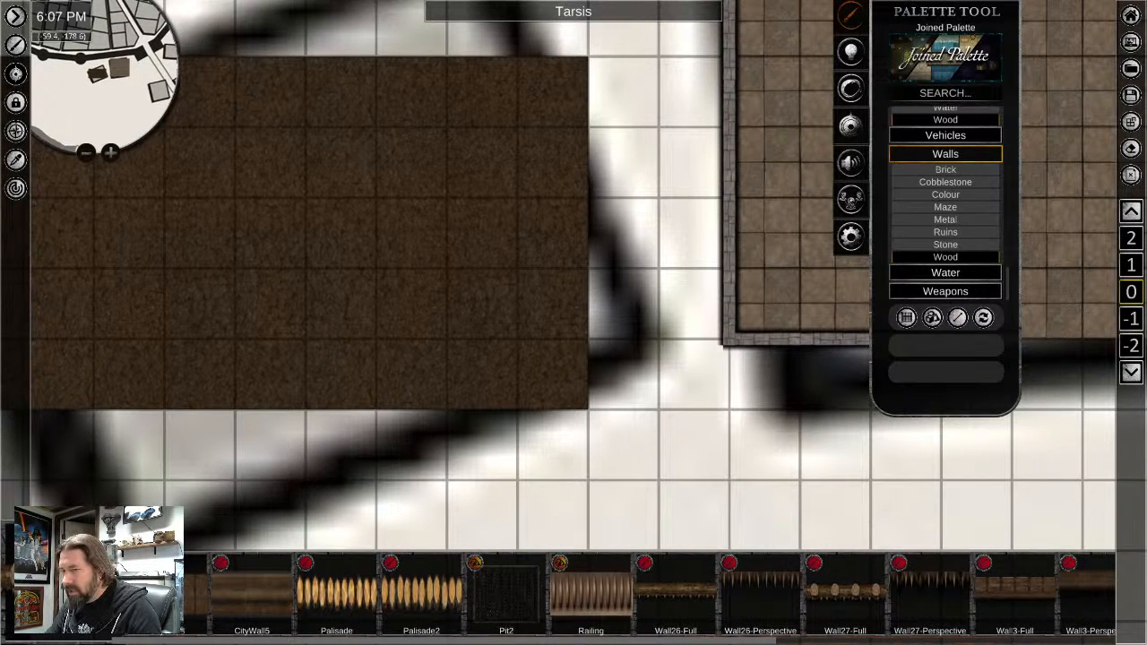
left_click(282, 606)
left_click_drag(932, 401, 890, 405)
left_click_drag(300, 410, 588, 412)
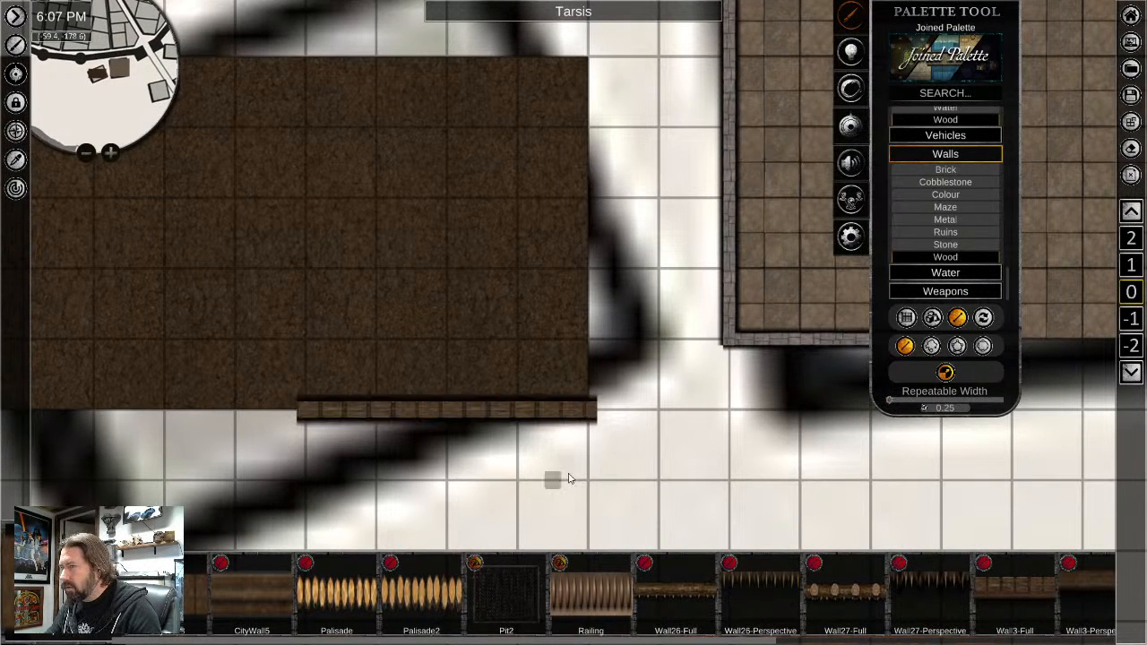
scroll(550, 475, "down", 1)
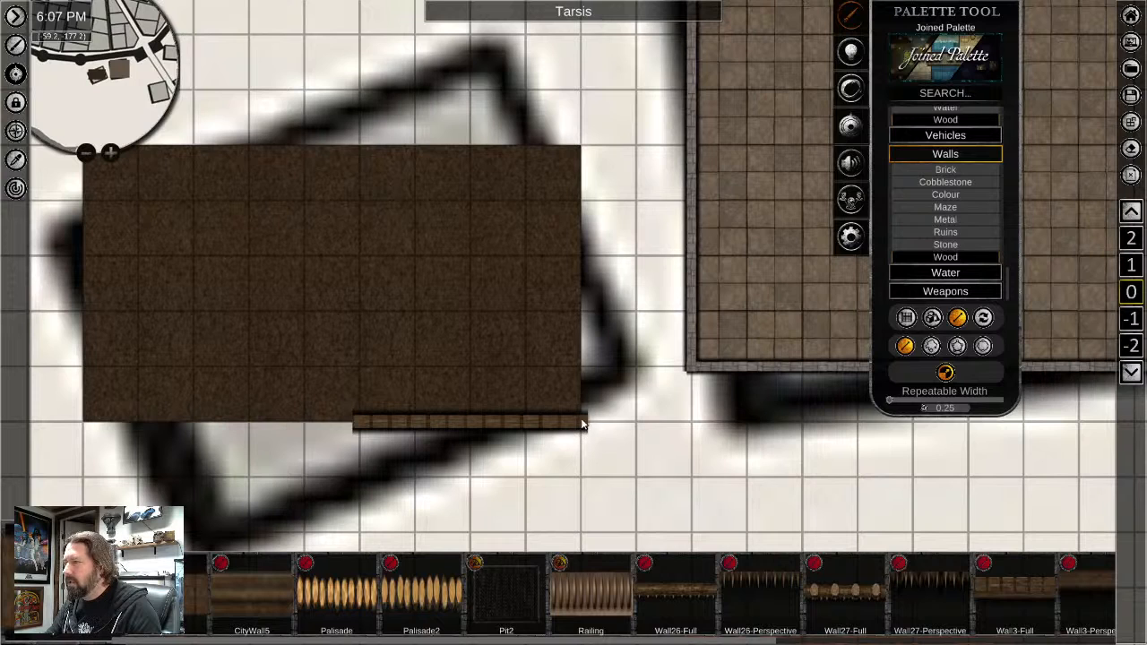
Undo the last wall and enclose the dirt floor with wooden walls, leaving an opening about five squares wide in the south side
key("ctrl+z")
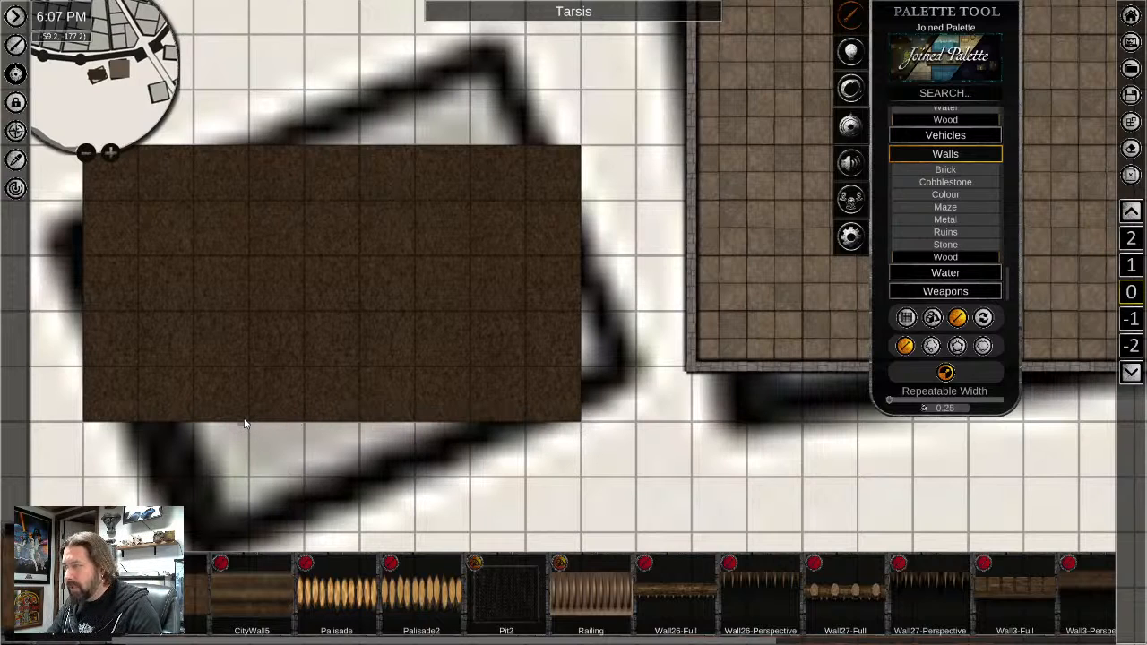
left_click_drag(193, 418, 79, 417)
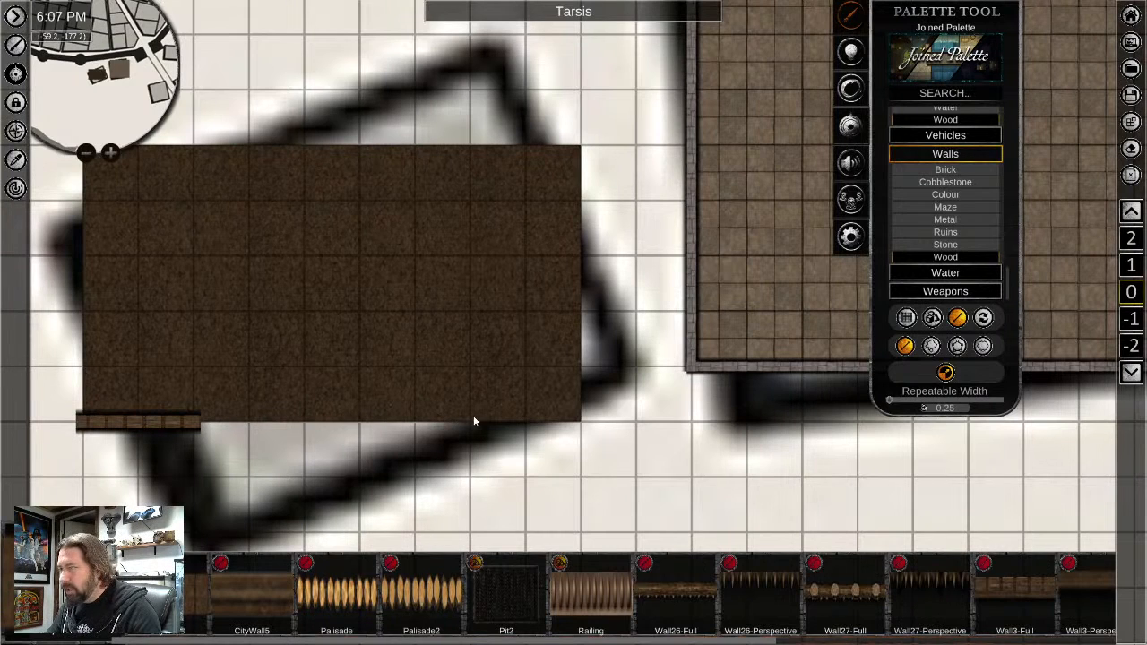
mouse_move(473, 414)
left_mouse_down()
mouse_move(591, 423)
mouse_move(587, 146)
mouse_move(92, 158)
mouse_move(88, 168)
left_mouse_up()
middle_click_drag(260, 286, 489, 298)
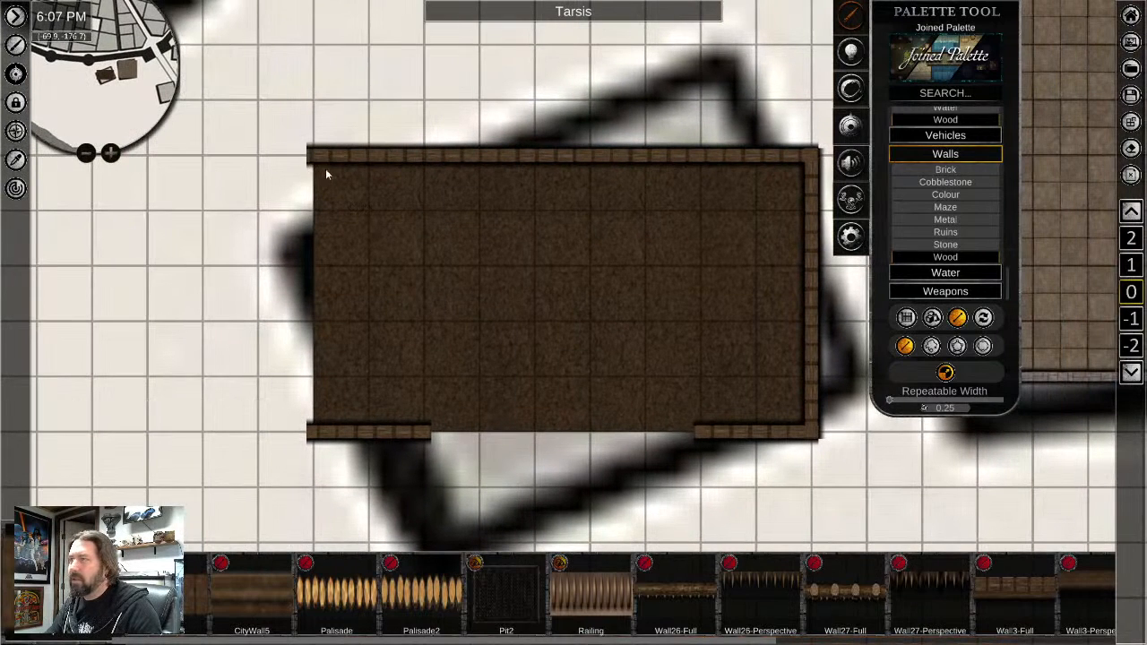
left_click_drag(307, 158, 313, 431)
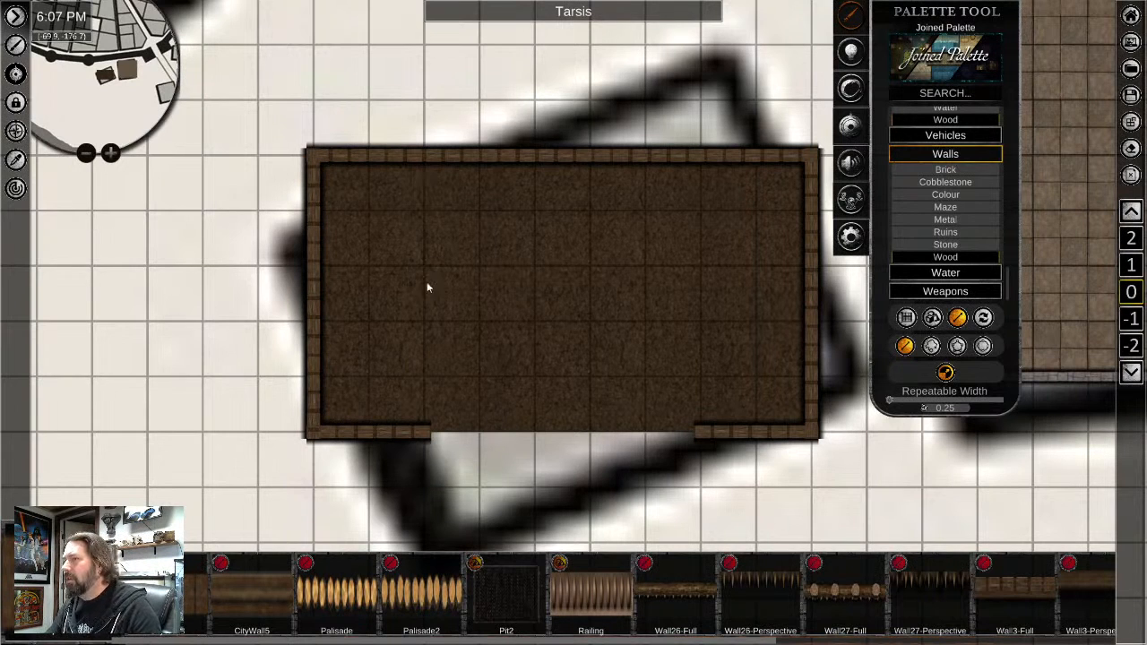
Draw a north-south wooden partition two squares in from the west wall, leaving a one-square doorway gap in it
left_click_drag(429, 430, 423, 312)
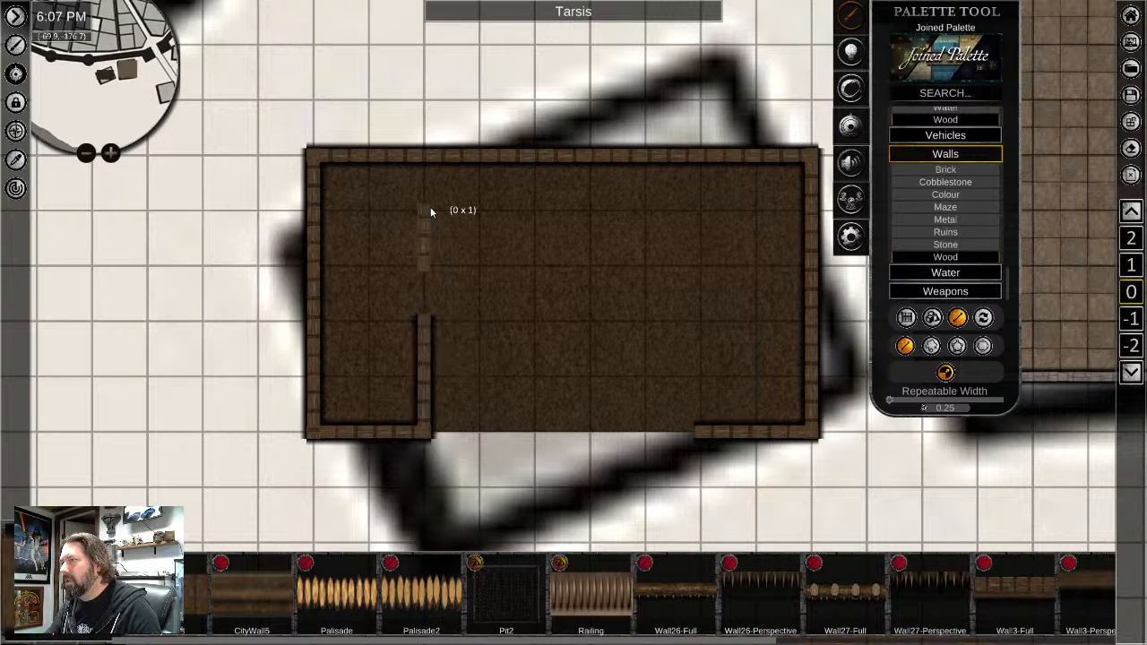
left_click_drag(431, 203, 431, 154)
Try two wooden stall dividers spaced two squares apart along the north wall, and delete both
middle_click_drag(552, 405, 439, 412)
left_click_drag(419, 178, 422, 262)
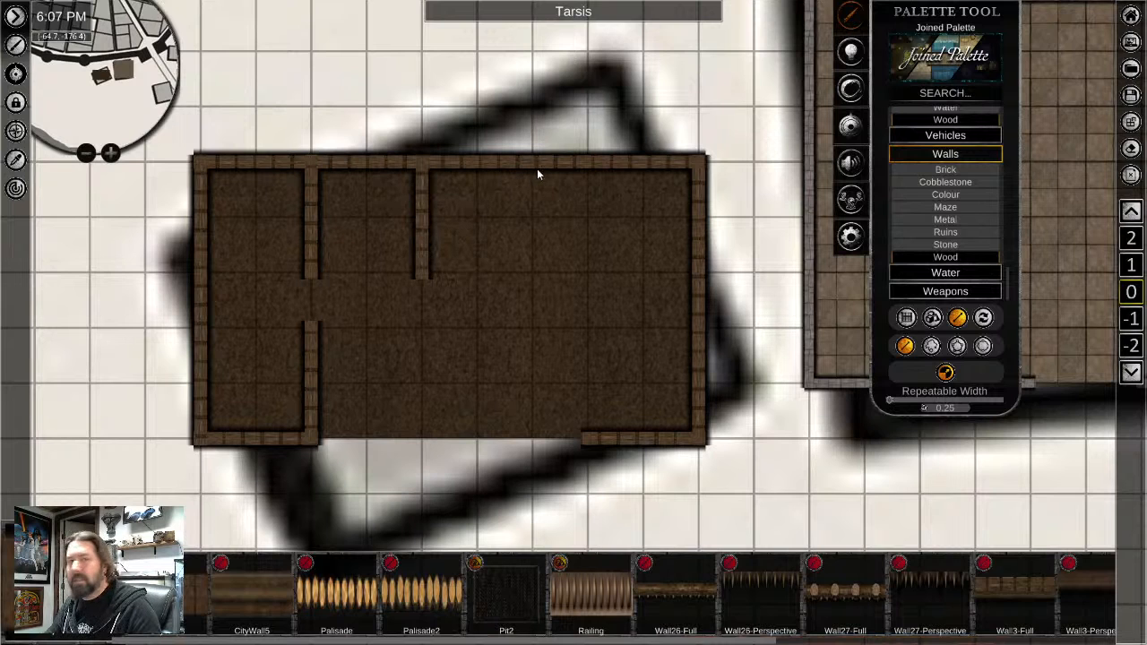
left_click_drag(534, 170, 531, 266)
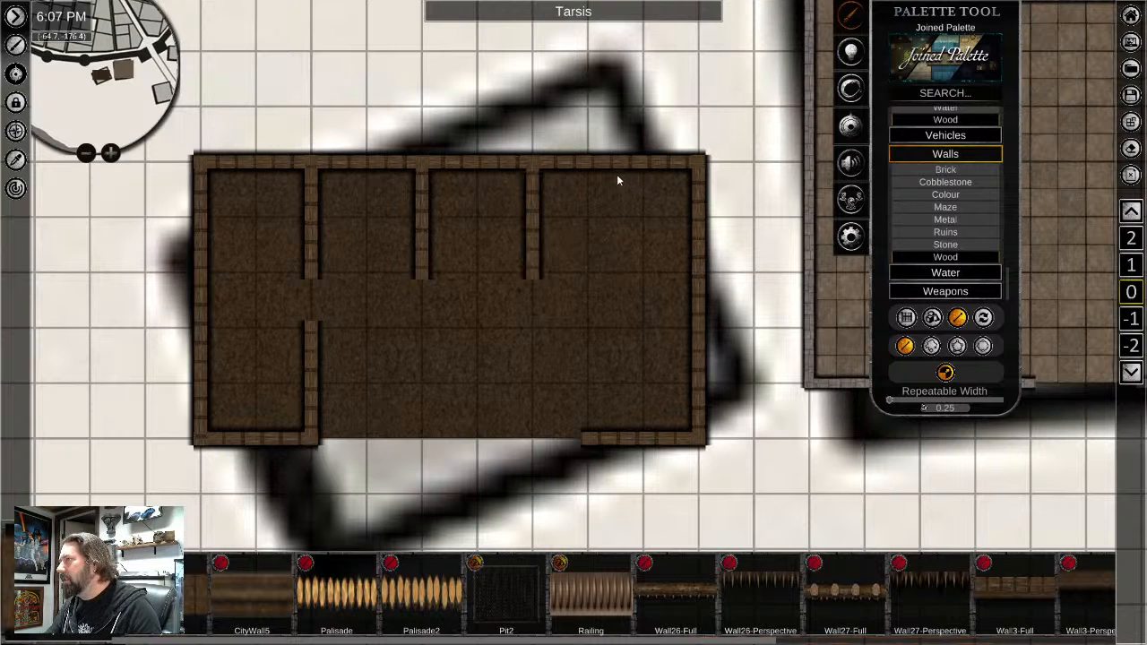
right_click(548, 216)
left_click(530, 225)
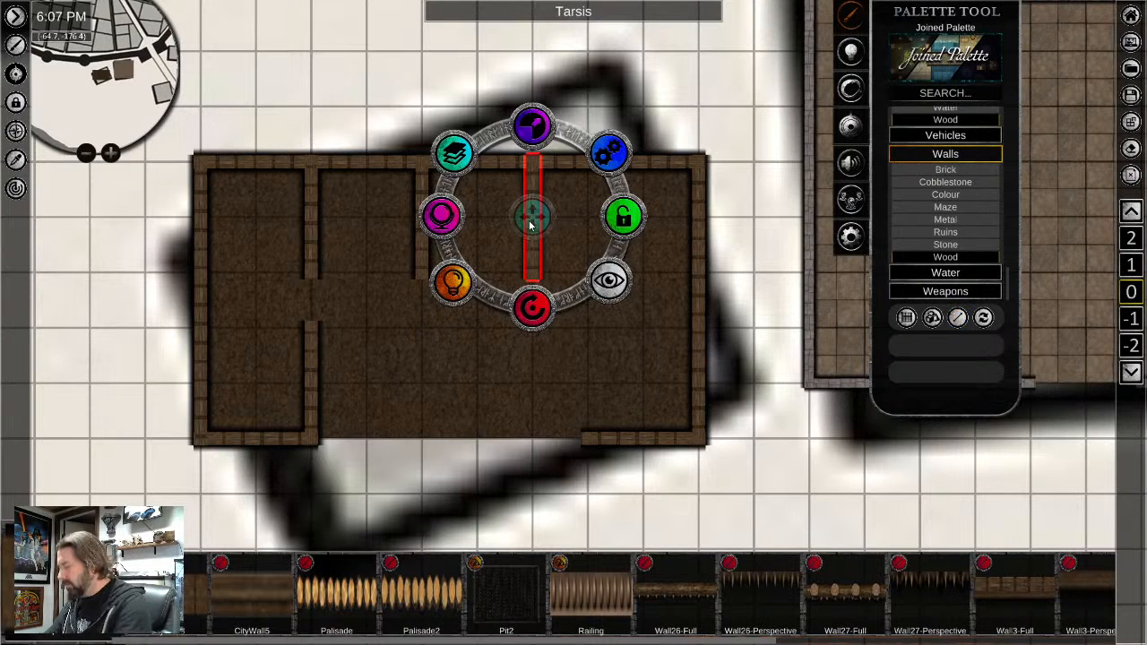
key("Delete")
left_click(427, 224)
key("Delete")
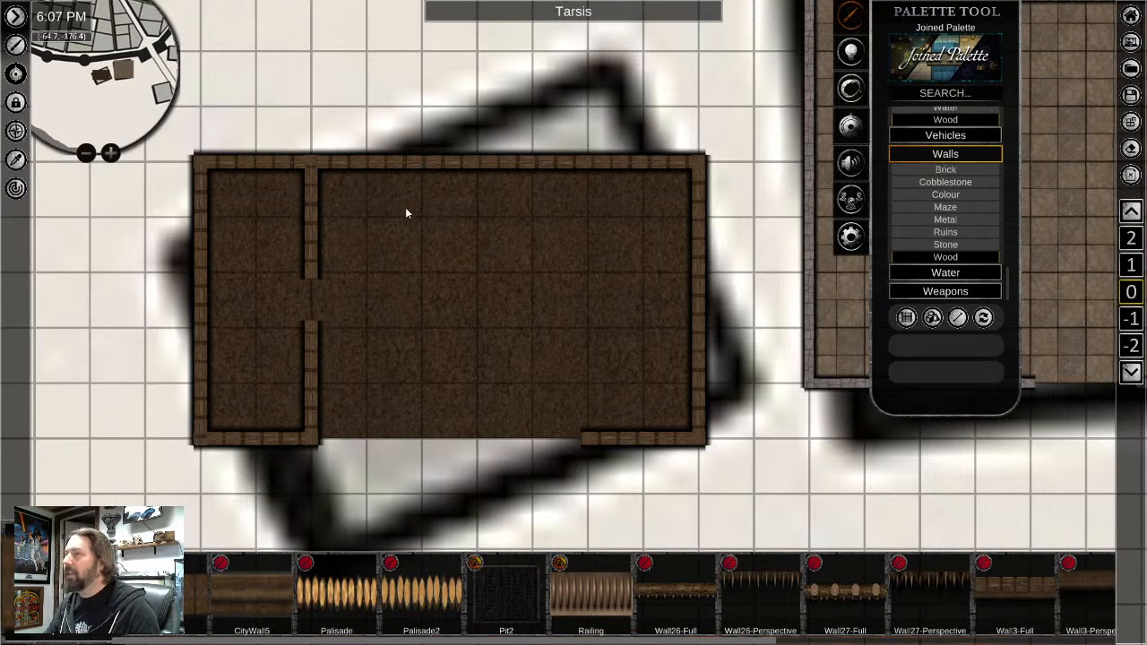
Draw three two-square wooden stall dividers spaced 1.5 squares apart from the north wall, plus a one-square stub from the east wall
left_click(199, 601)
left_click_drag(393, 172, 397, 277)
left_click_drag(479, 171, 479, 277)
left_click_drag(563, 219, 561, 270)
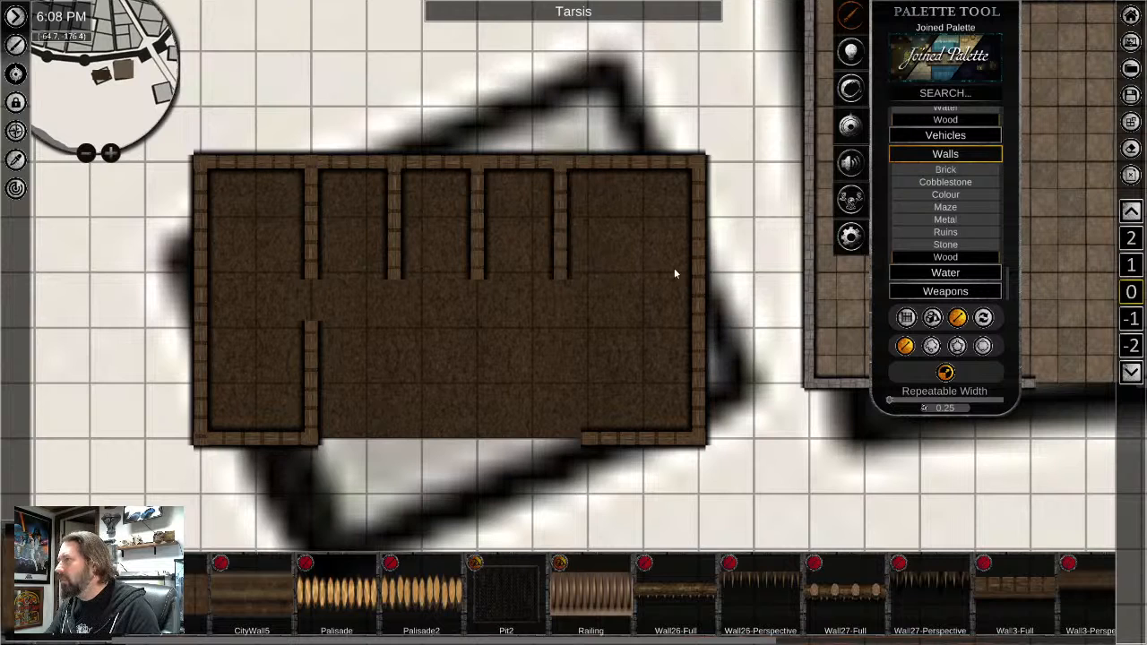
left_click_drag(633, 272, 633, 272)
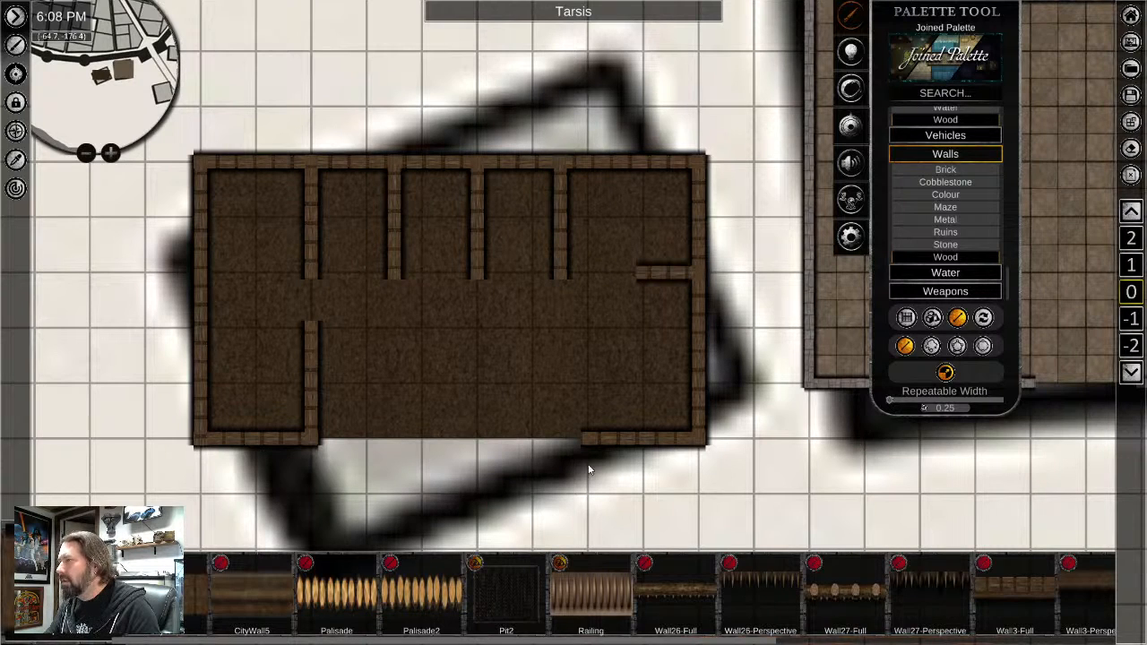
scroll(528, 445, "down", 1)
scroll(504, 414, "up", 2)
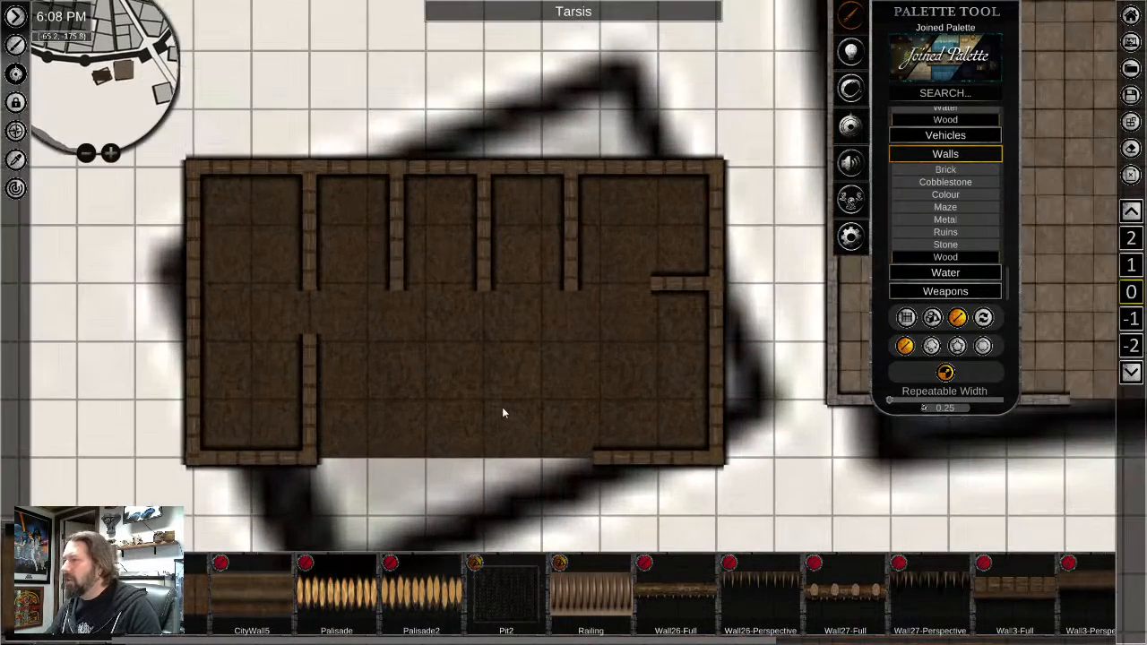
right_click(502, 411)
scroll(506, 408, "down", 1)
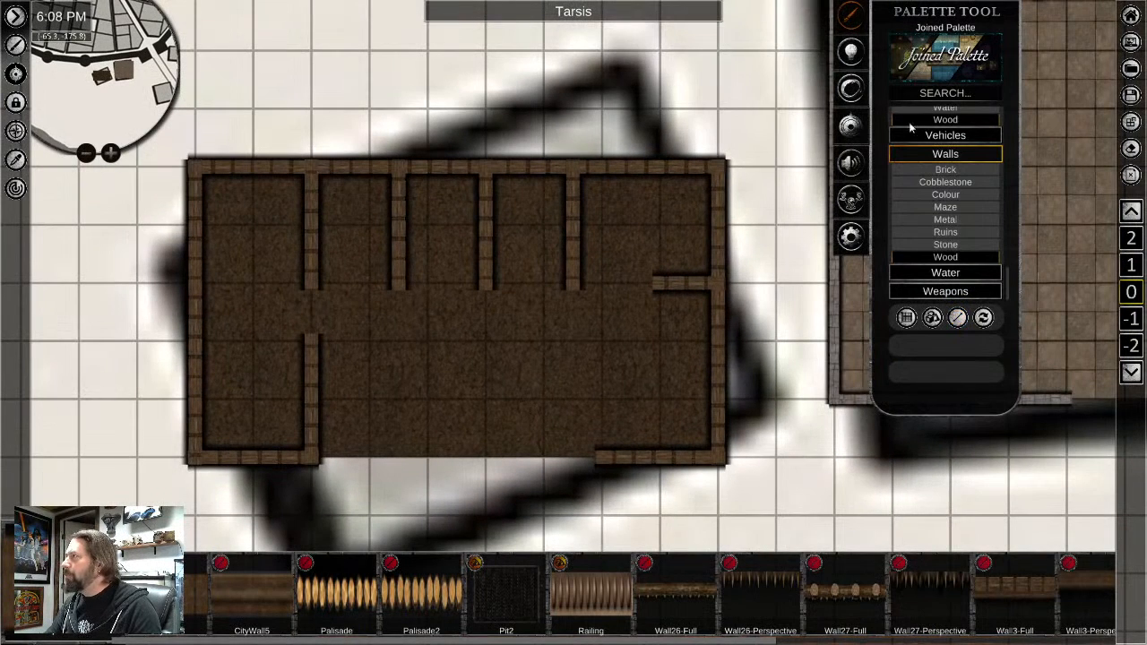
Search the palette for hay, list images only, and place a Hay object in the building's southeast corner
left_click(945, 93)
type("hay")
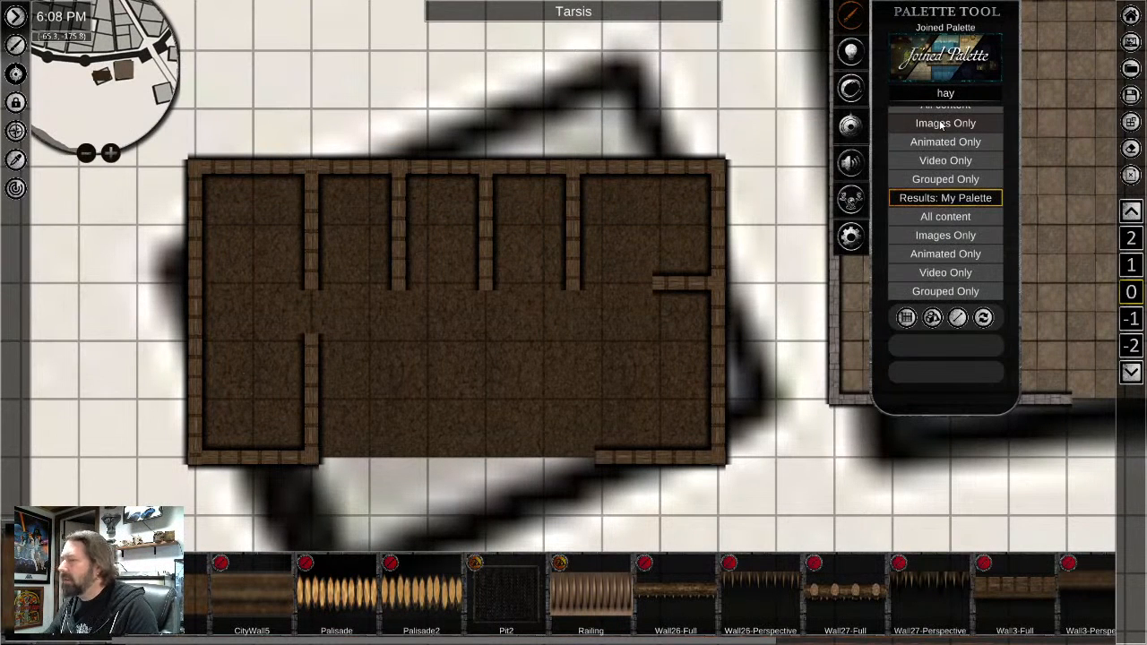
left_click(940, 123)
left_click(241, 609)
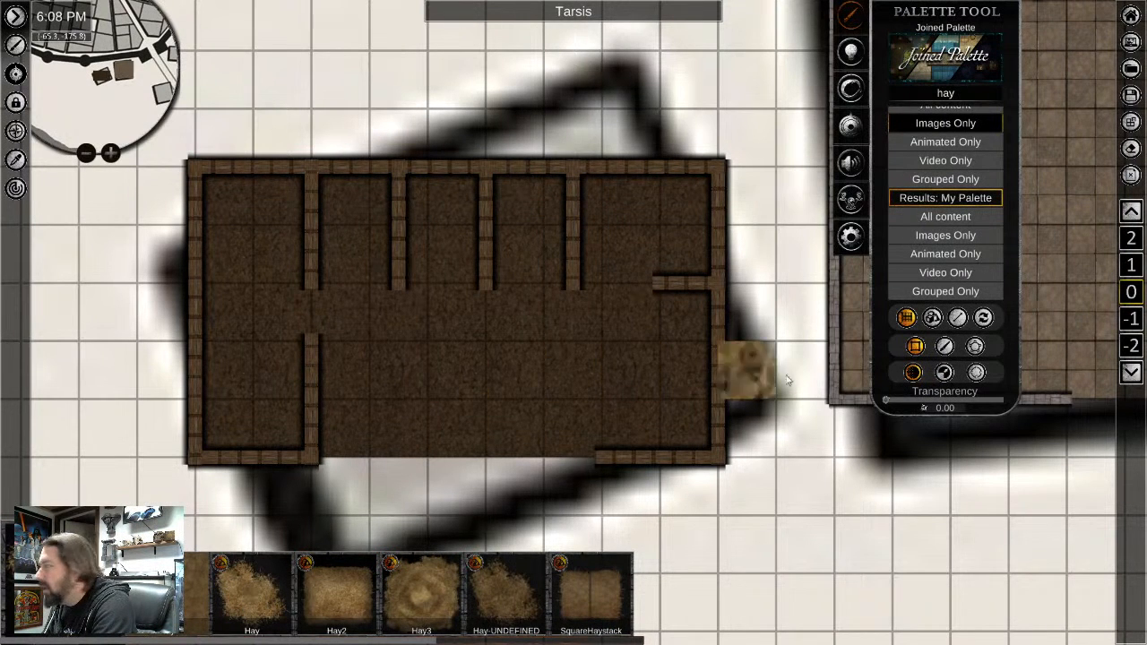
left_click(932, 319)
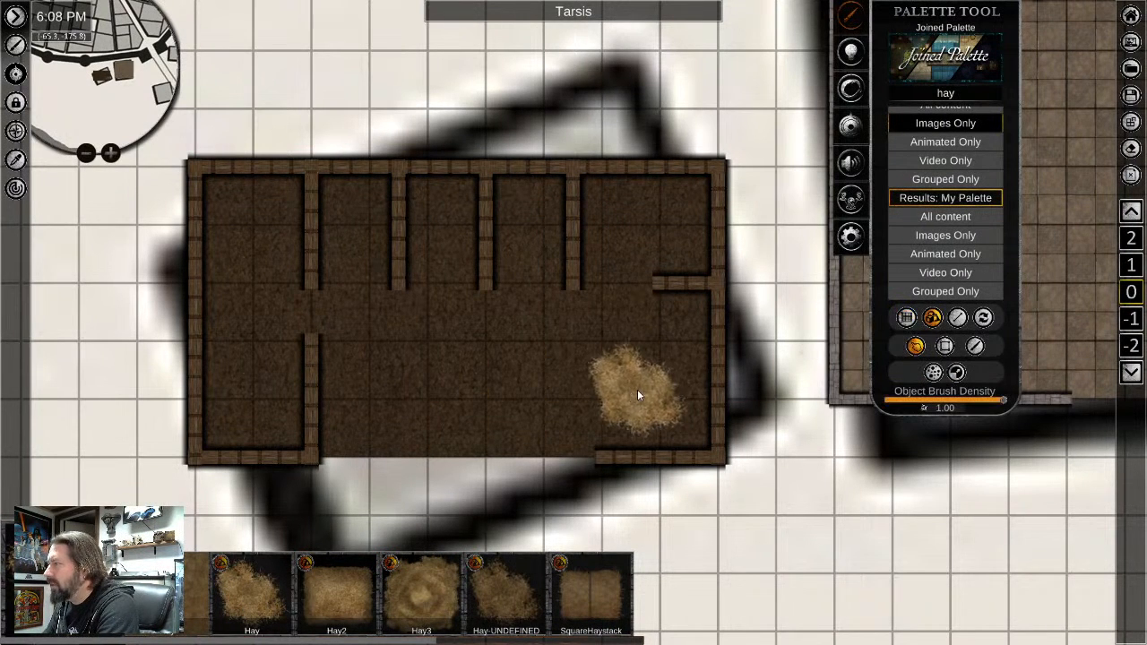
left_click(634, 381)
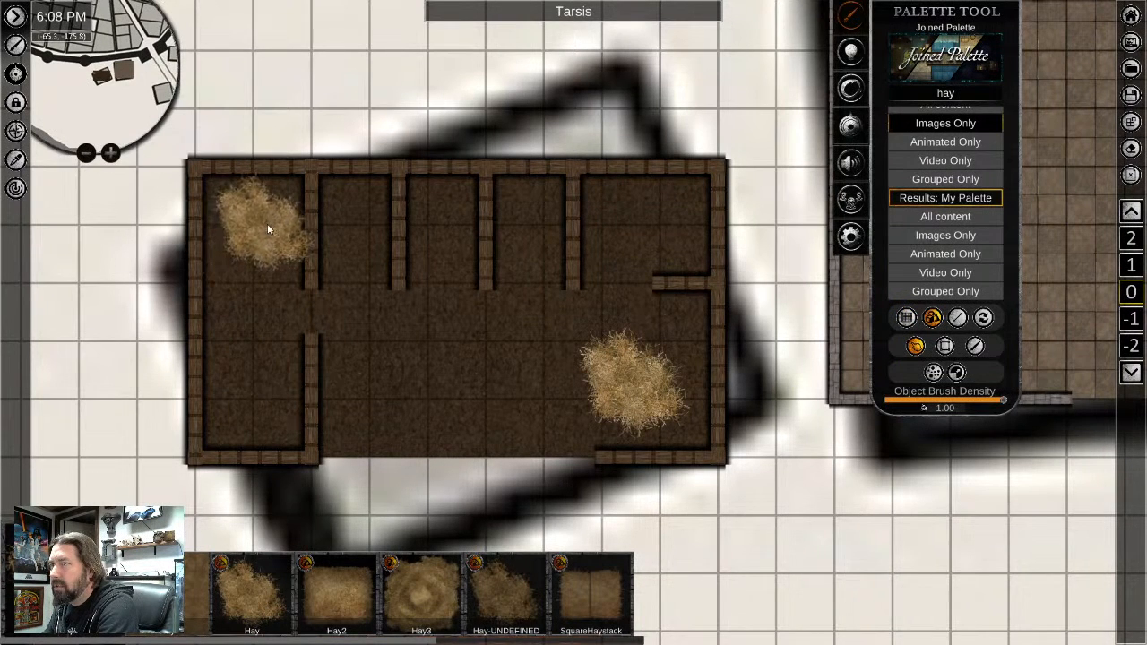
Place a second Hay object at the north end of the western room, shrinking and rotating it to fit between the walls
left_click_drag(267, 223, 262, 299)
right_click(263, 305)
left_click_drag(279, 317, 182, 304)
left_click_drag(260, 140, 266, 167)
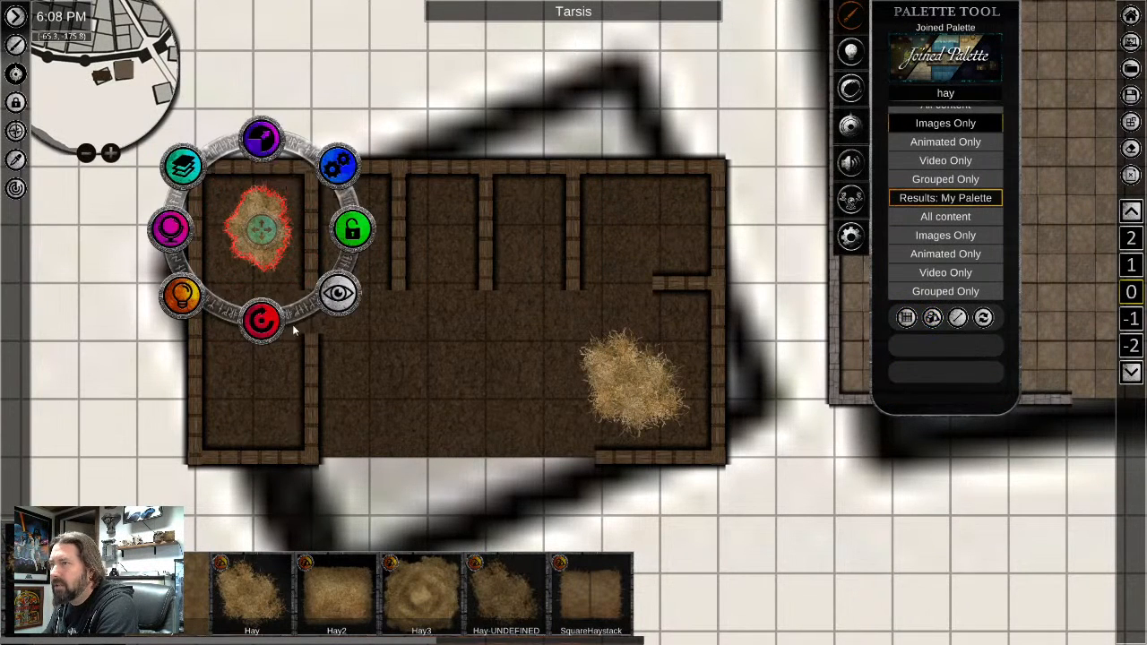
left_click_drag(261, 319, 238, 321)
left_click_drag(258, 242, 248, 239)
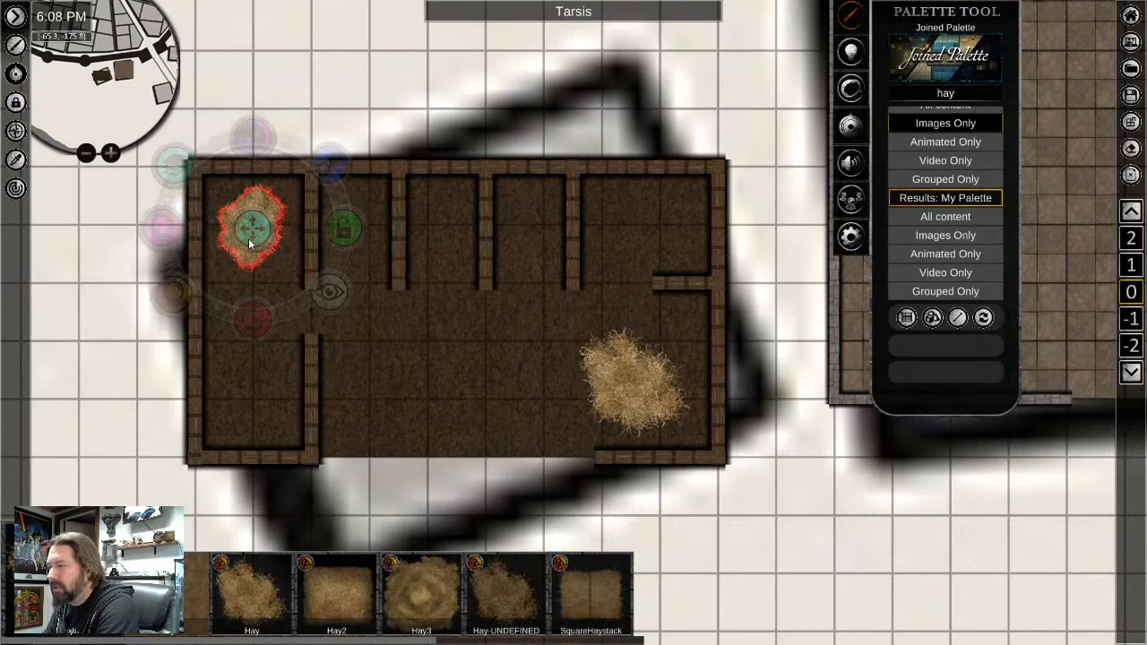
left_click(424, 566)
middle_click_drag(477, 488, 494, 270)
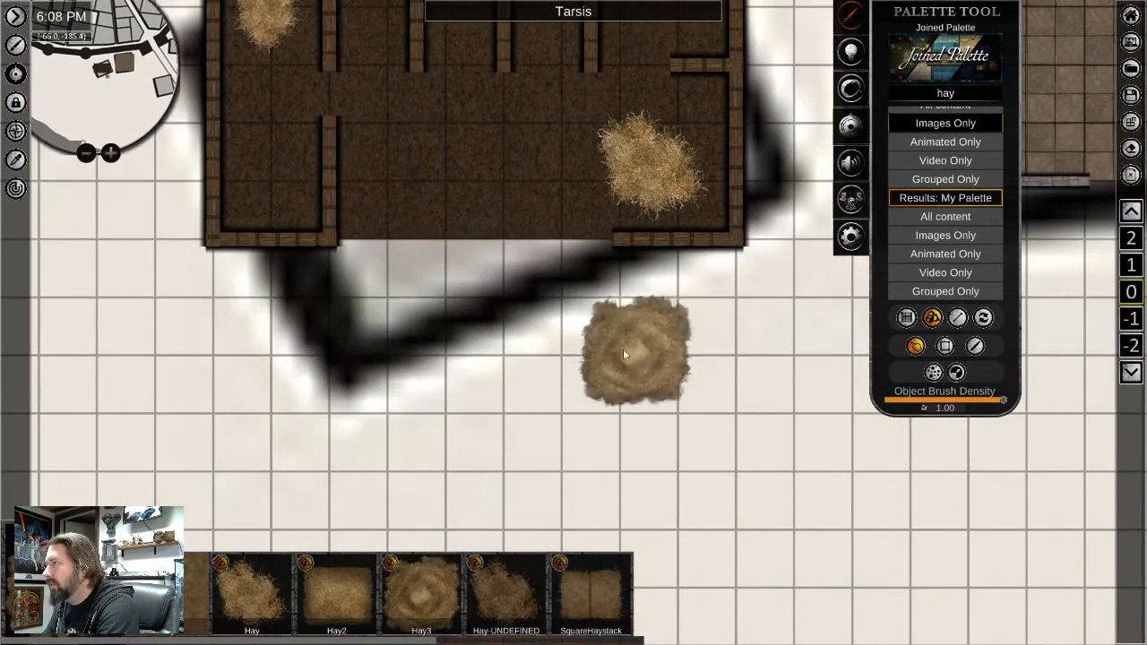
mouse_move(270, 324)
middle_mouse_down()
mouse_move(342, 546)
mouse_move(263, 442)
middle_mouse_up()
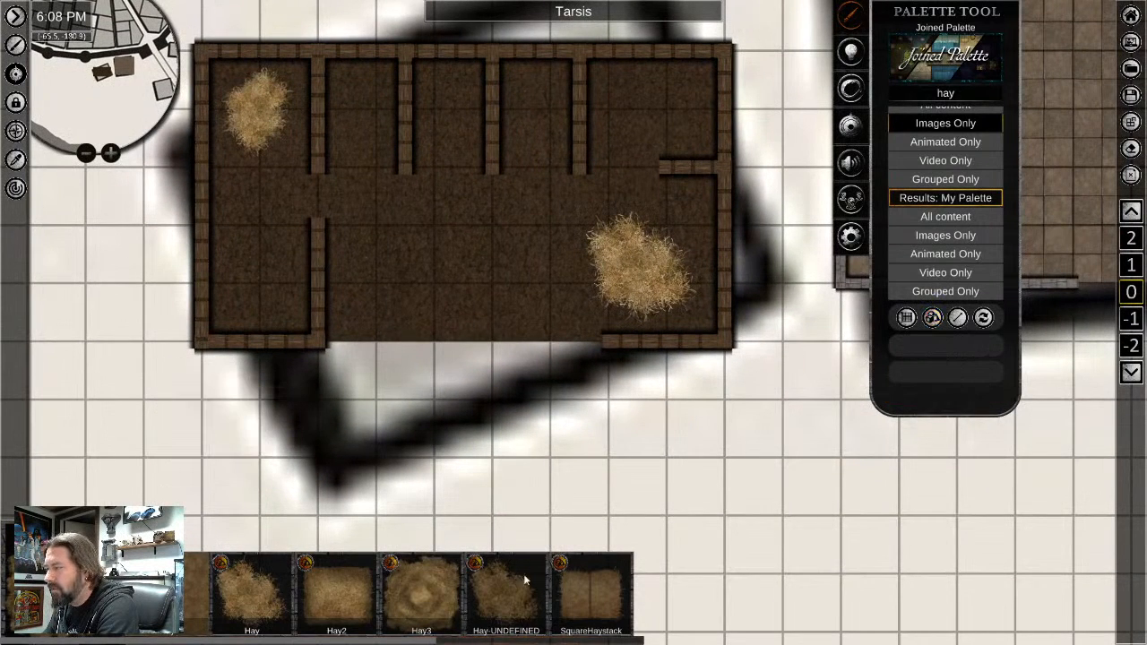
Place three overlapping SquareHaystack objects in a north-south stack just outside the building's southwest corner
left_click(587, 582)
left_click(245, 398)
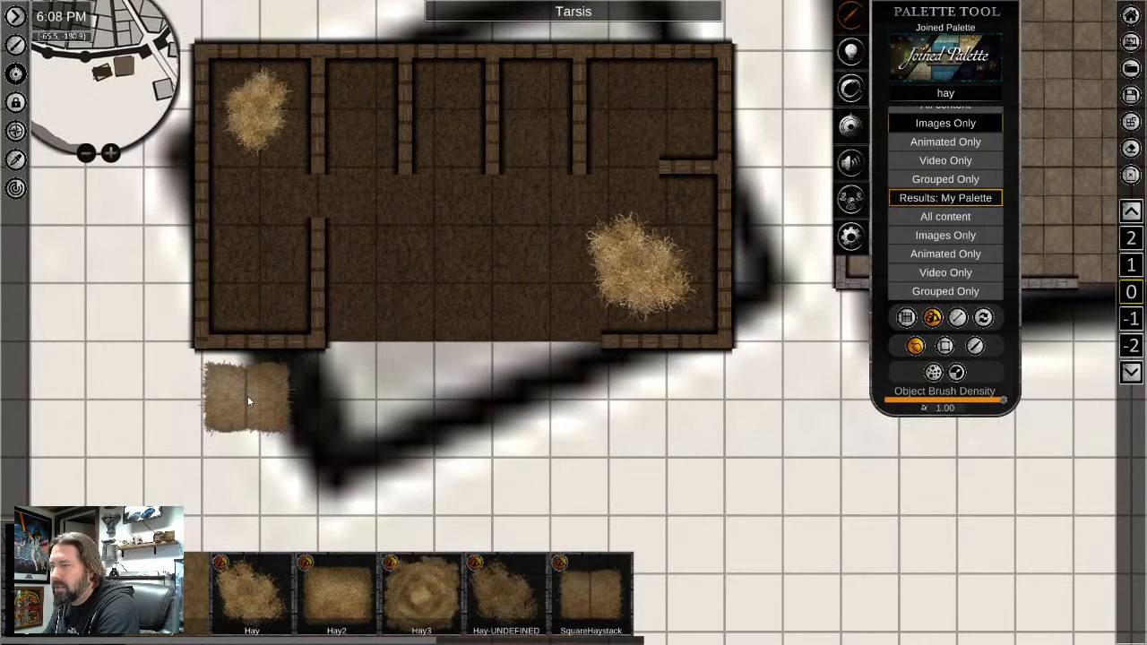
left_click(247, 474)
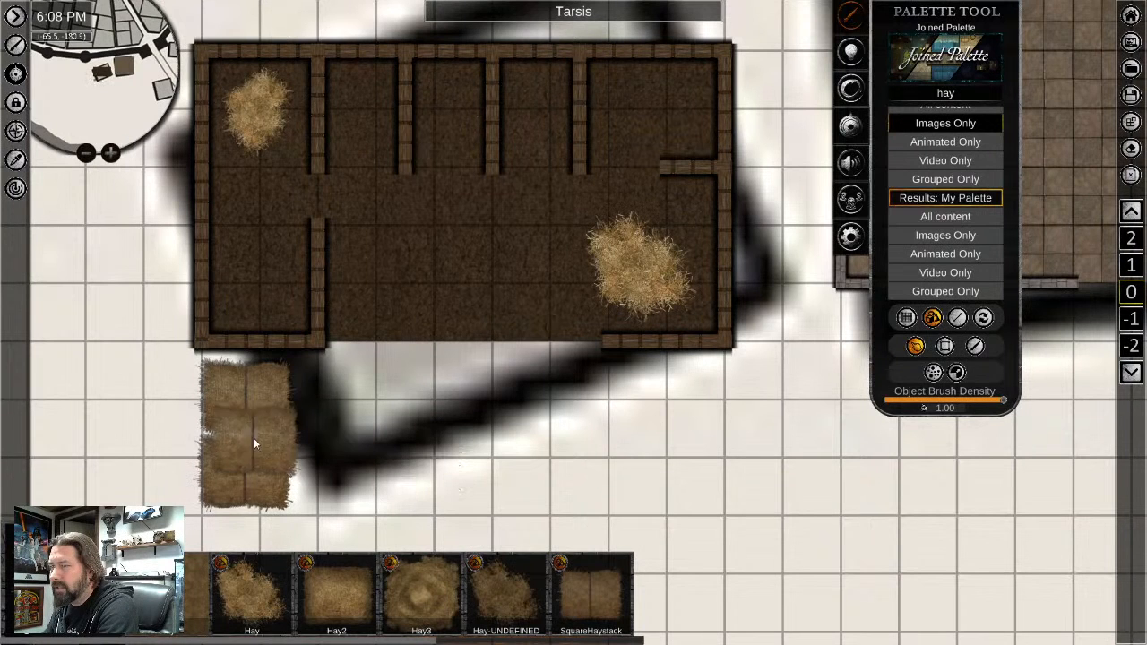
left_click(243, 434)
right_click(525, 465)
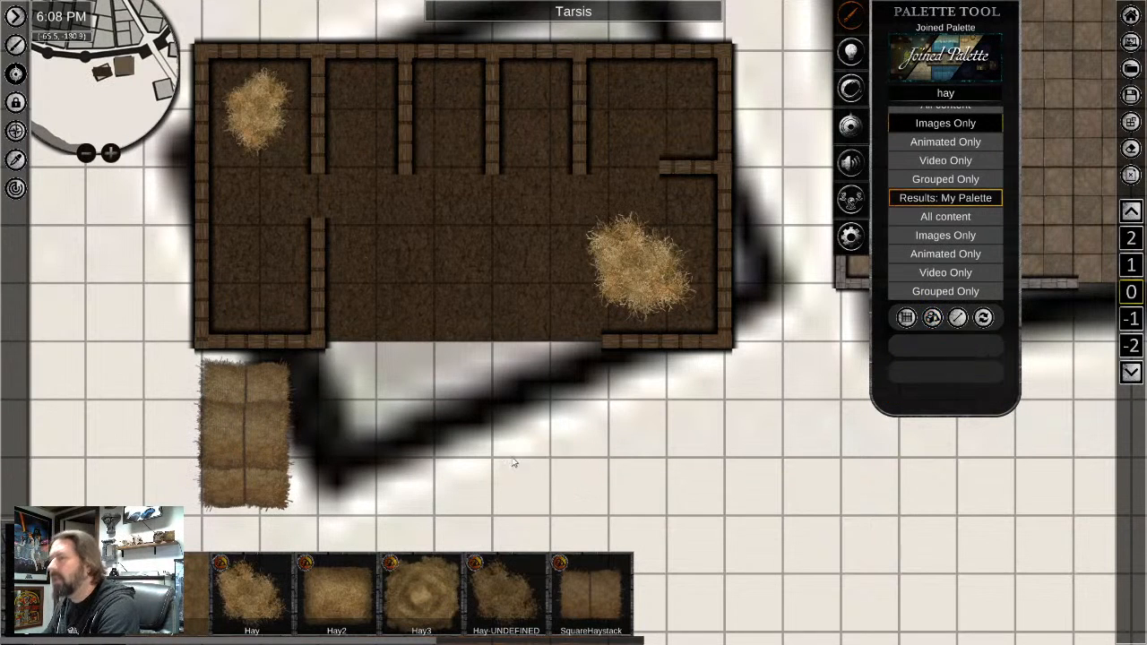
scroll(515, 463, "down", 3)
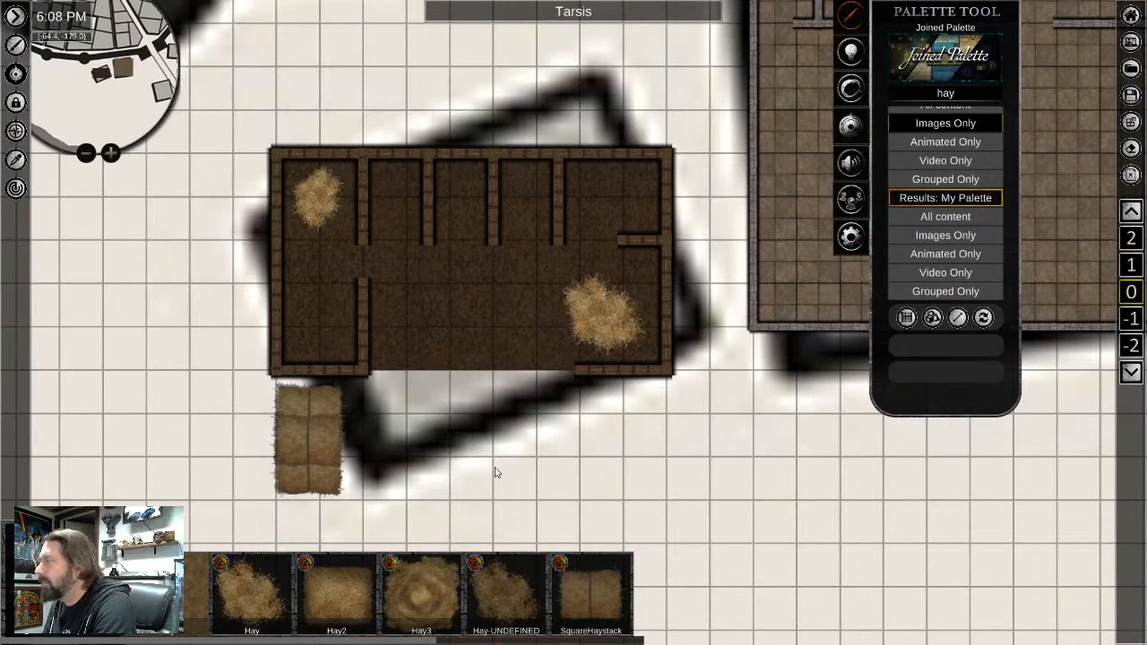
Set the freehand hay terrain brush to 0.89 transparency, and check its brush width and softness settings
scroll(447, 217, "up", 2)
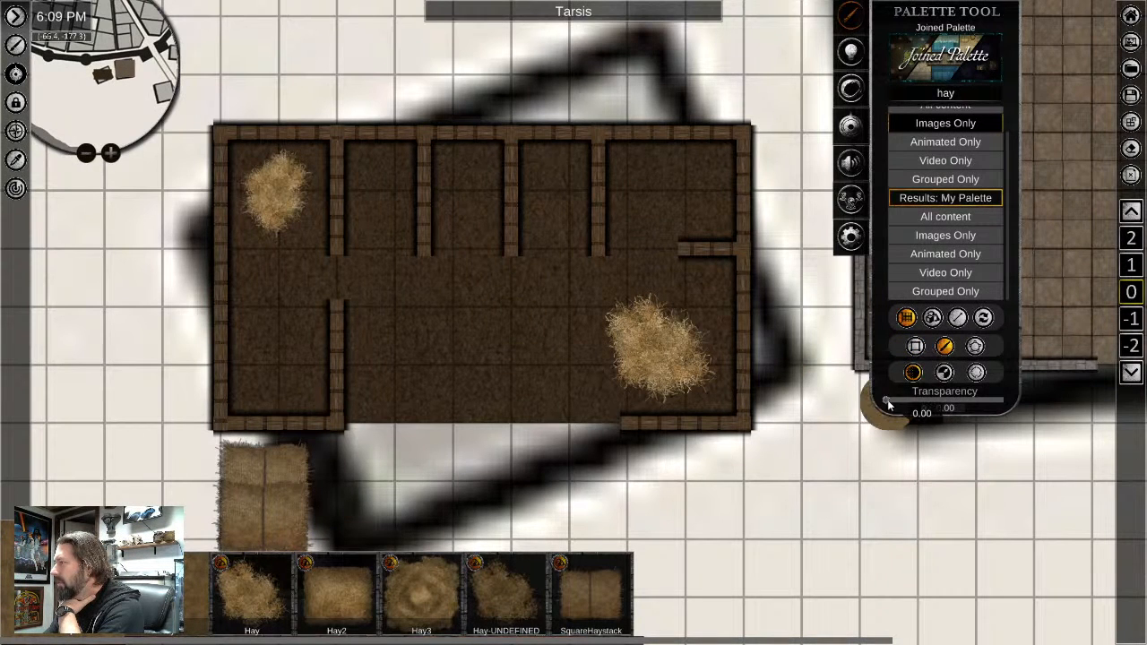
left_click_drag(897, 402, 981, 408)
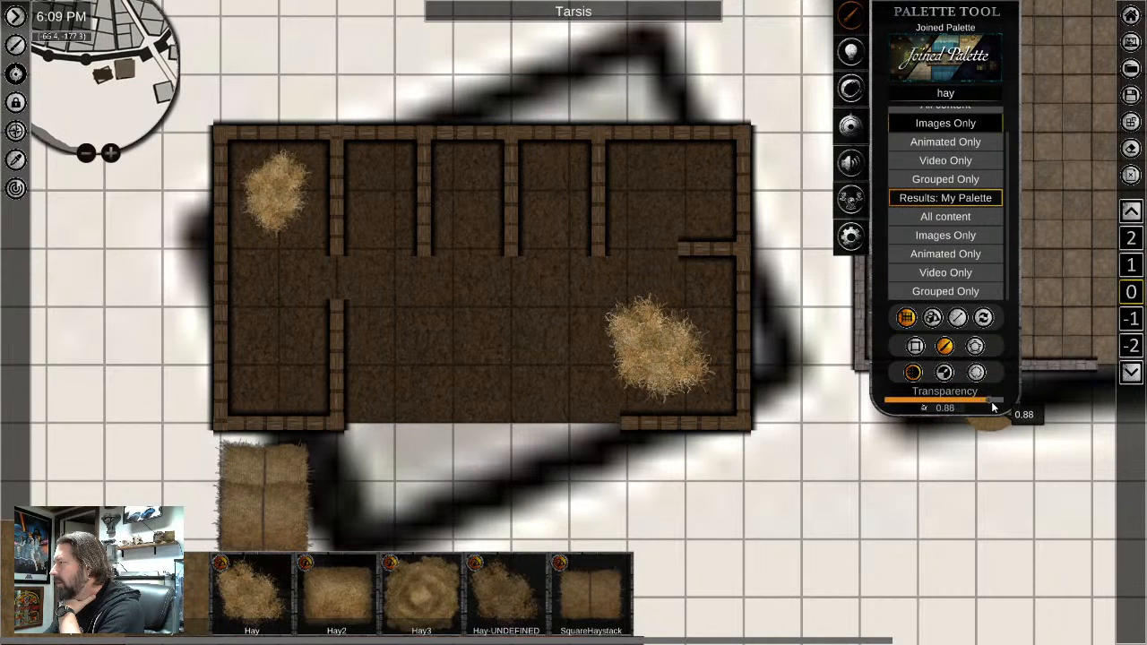
left_click(944, 373)
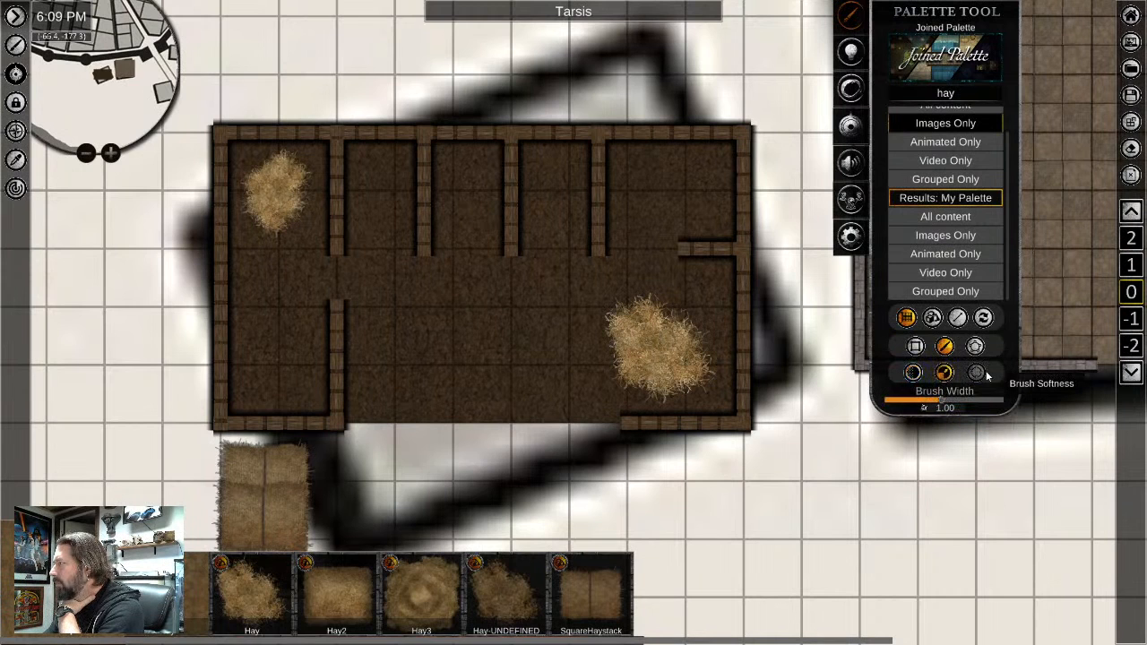
left_click(975, 372)
left_click(912, 372)
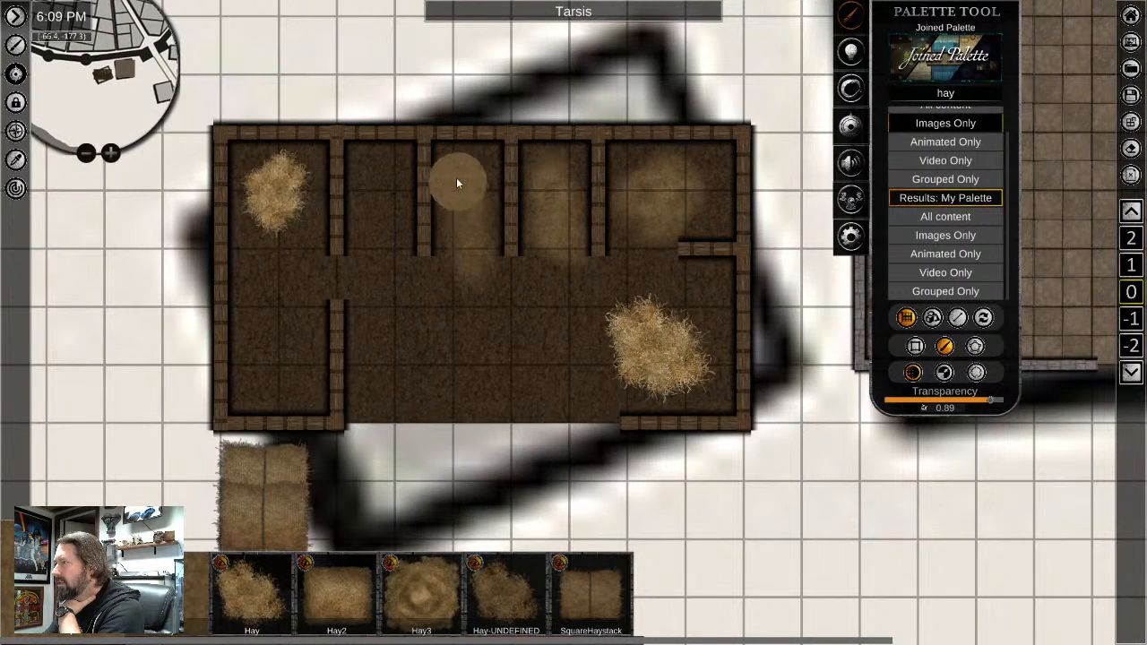
Paint faint, uneven patches of hay texture over the stalls, the western room and the main dirt floor
mouse_move(375, 172)
left_mouse_down()
mouse_move(379, 277)
mouse_move(278, 323)
mouse_move(288, 227)
left_mouse_up()
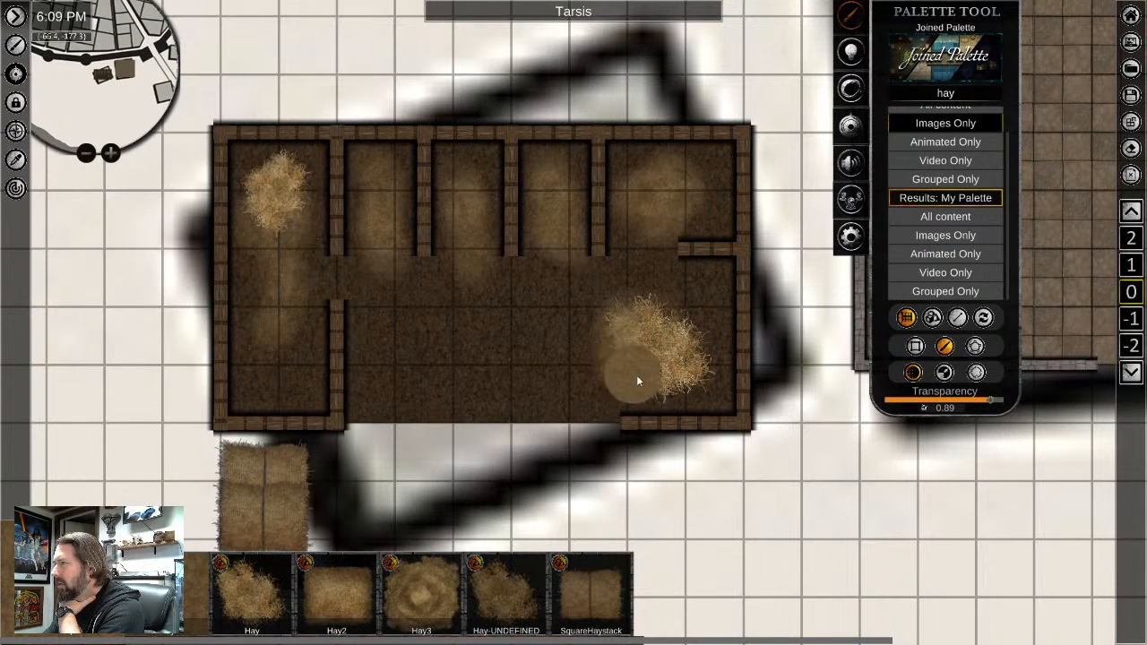
mouse_move(666, 307)
left_mouse_down()
mouse_move(556, 317)
mouse_move(555, 253)
left_mouse_up()
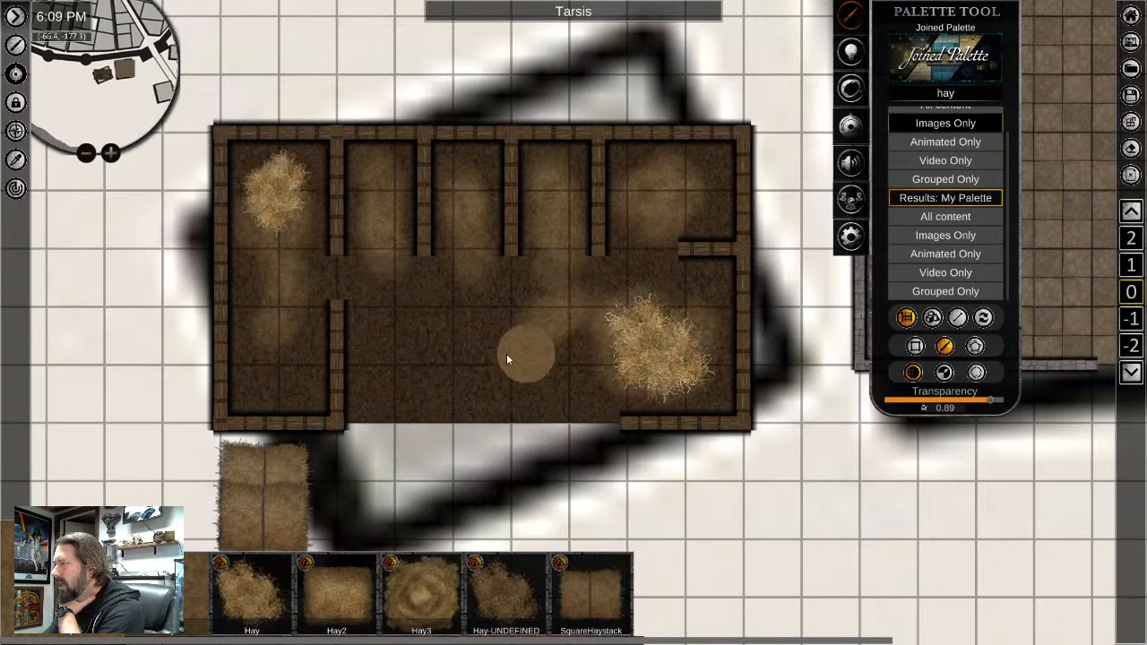
mouse_move(507, 352)
left_mouse_down()
mouse_move(584, 311)
mouse_move(622, 317)
mouse_move(564, 327)
left_mouse_up()
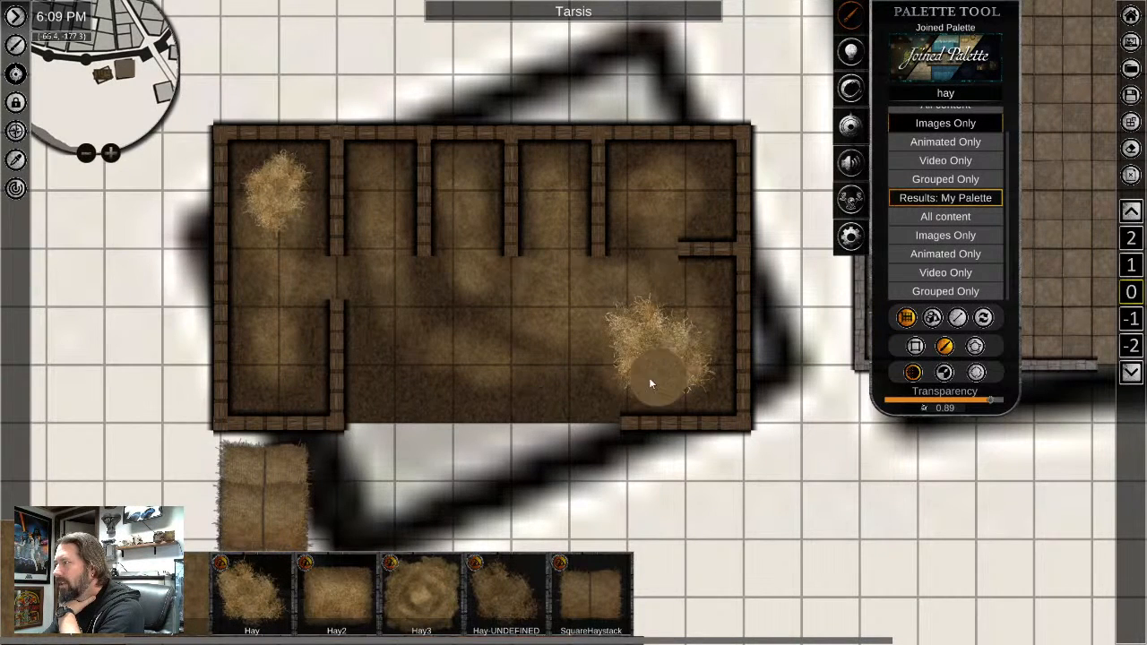
Paint faint hay texture on the ground around the stacked haystacks outside the southwest corner, and review both buildings
scroll(427, 442, "down", 3)
middle_click_drag(359, 498, 397, 356)
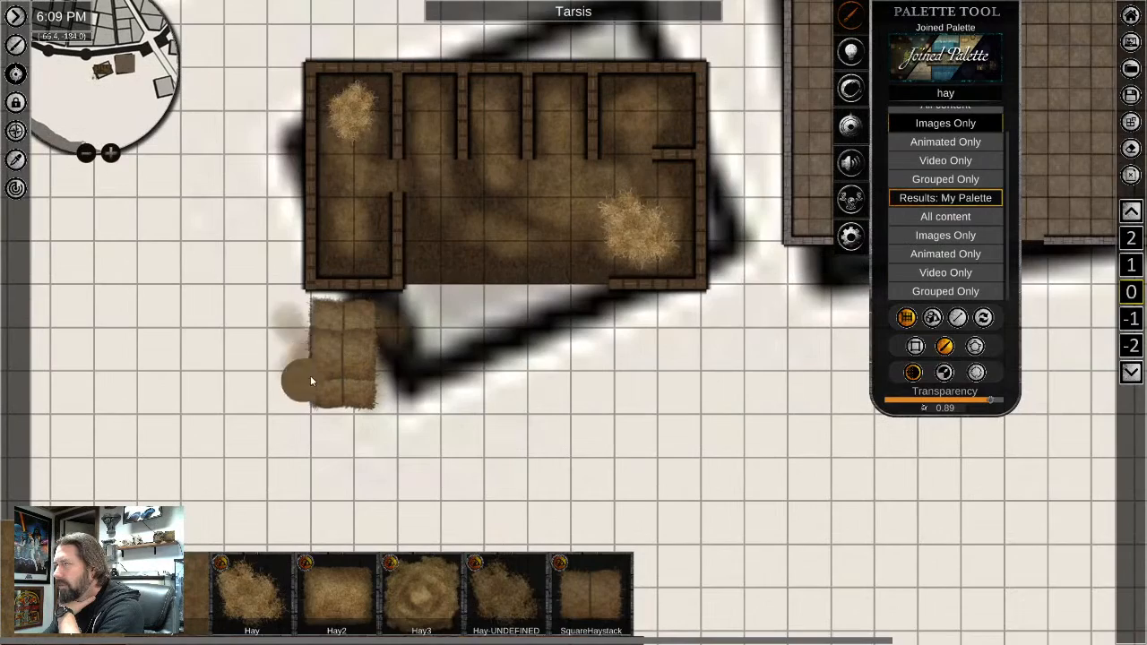
scroll(266, 358, "down", 5)
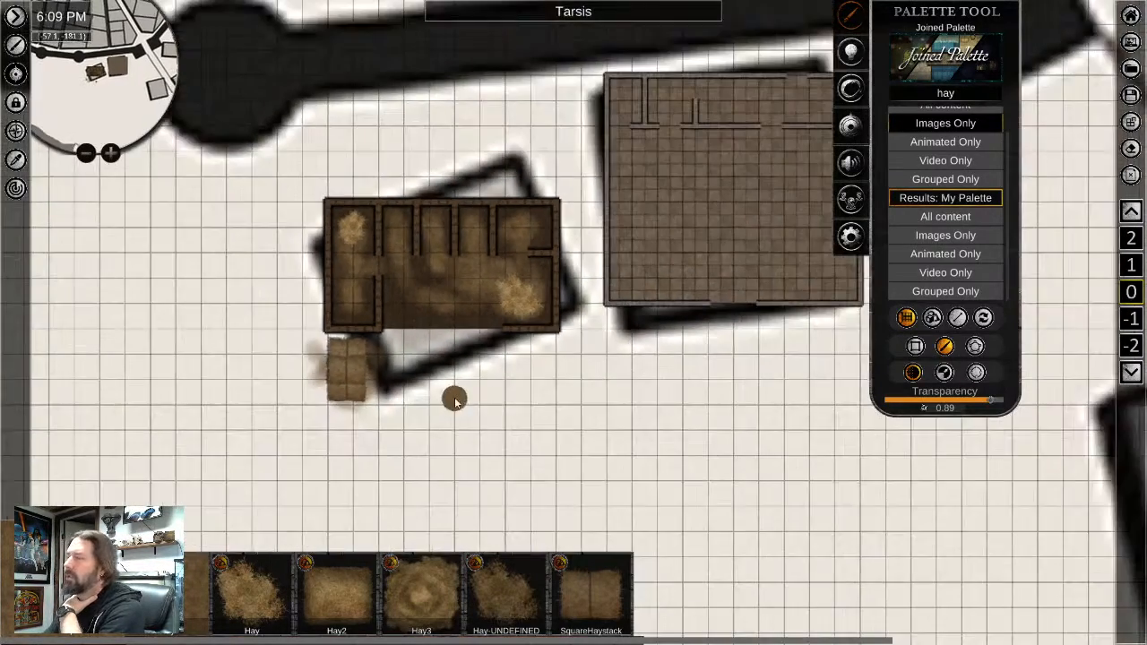
scroll(490, 412, "up", 2)
scroll(492, 409, "up", 3)
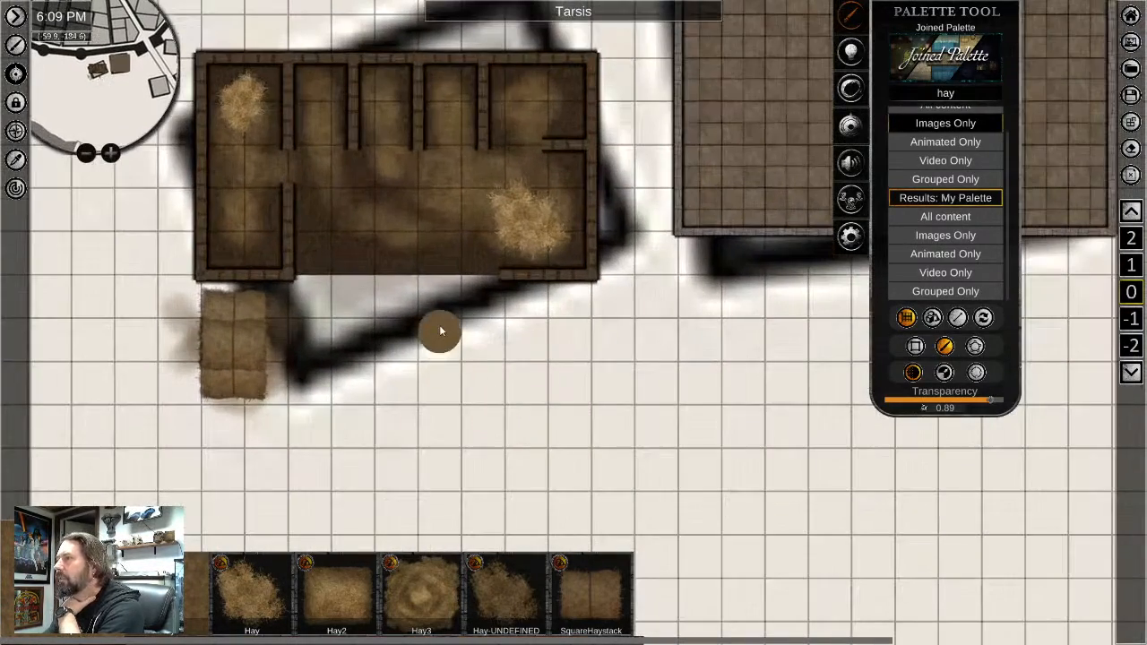
Examine the stable, the tiled-floor building and the surrounding city outlines, including the city wall and the gate road
right_click(443, 313)
scroll(460, 276, "up", 2)
middle_click_drag(460, 276, 430, 520)
scroll(434, 406, "down", 2)
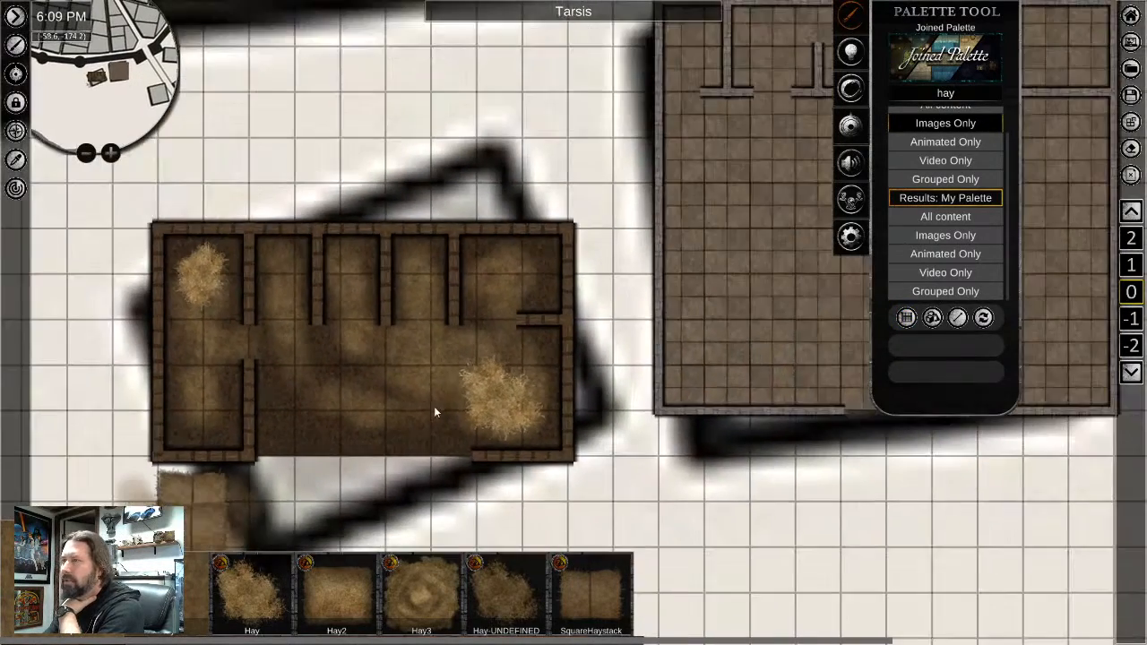
middle_click_drag(403, 452, 473, 318)
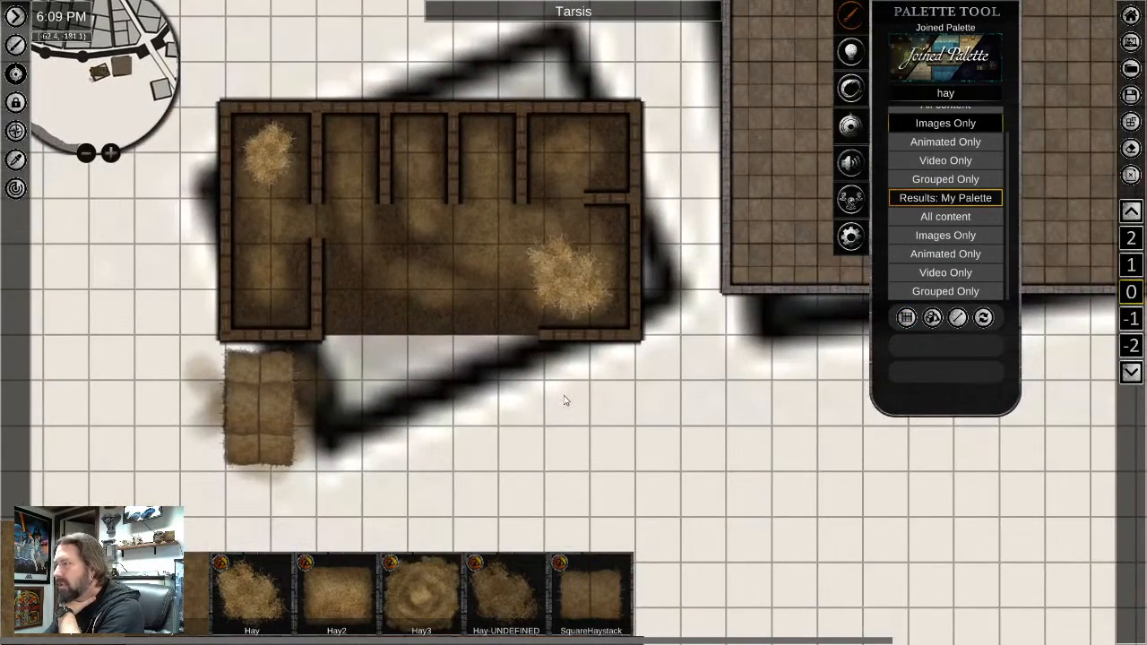
middle_click_drag(806, 323, 590, 393)
scroll(580, 408, "down", 2)
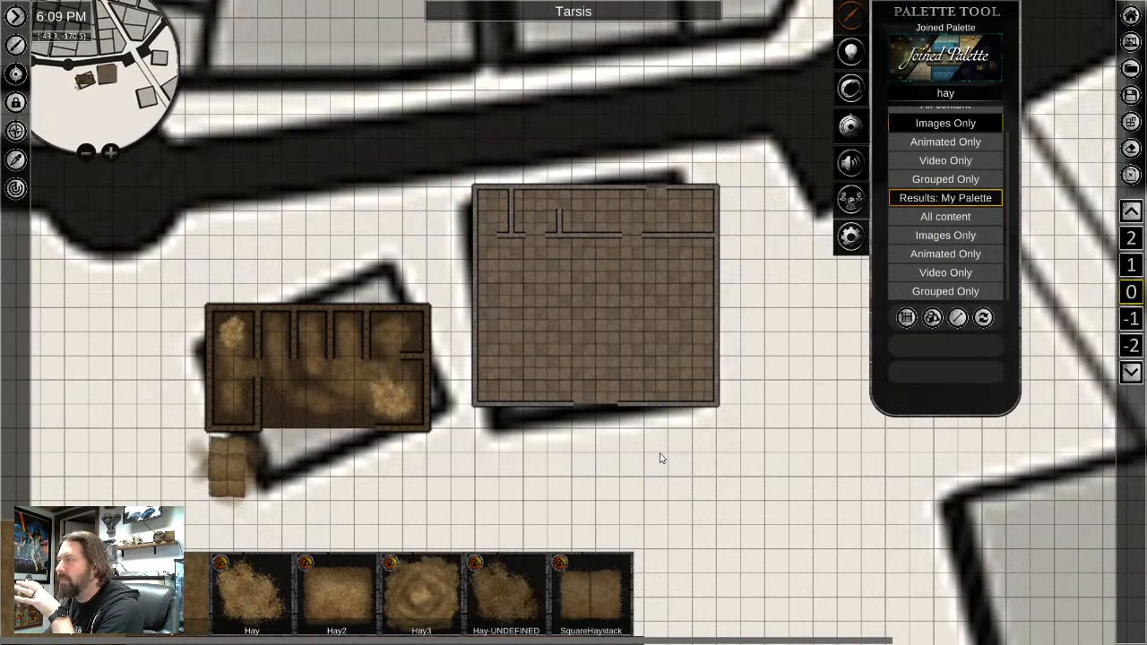
scroll(631, 429, "up", 3)
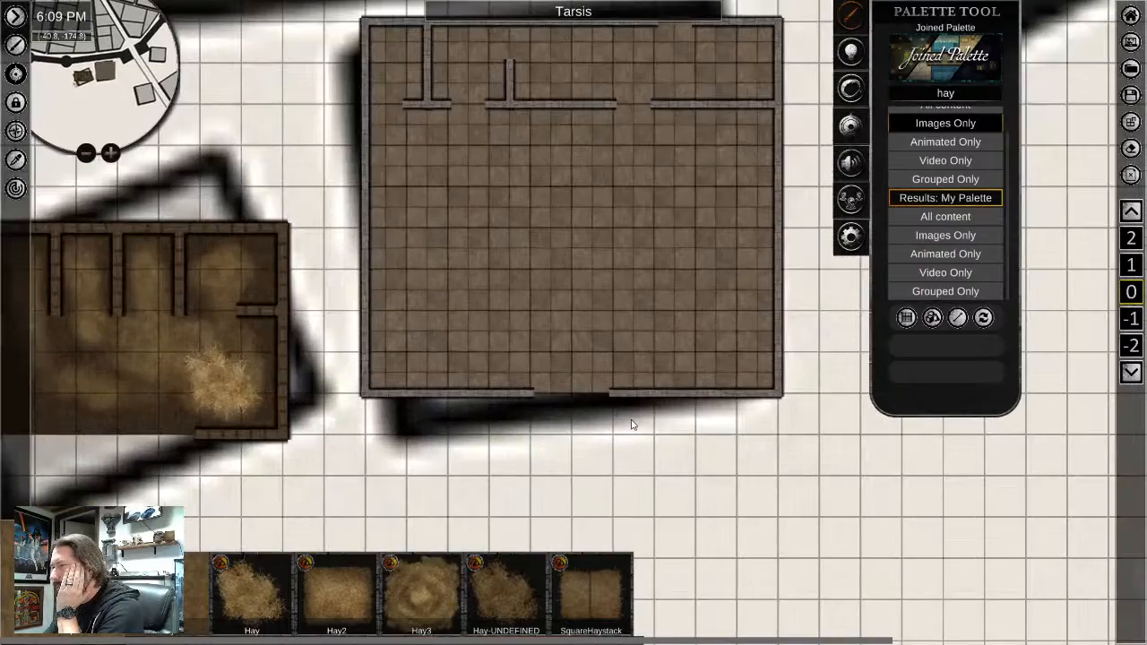
scroll(640, 431, "down", 3)
middle_click_drag(777, 474, 494, 433)
scroll(561, 475, "down", 2)
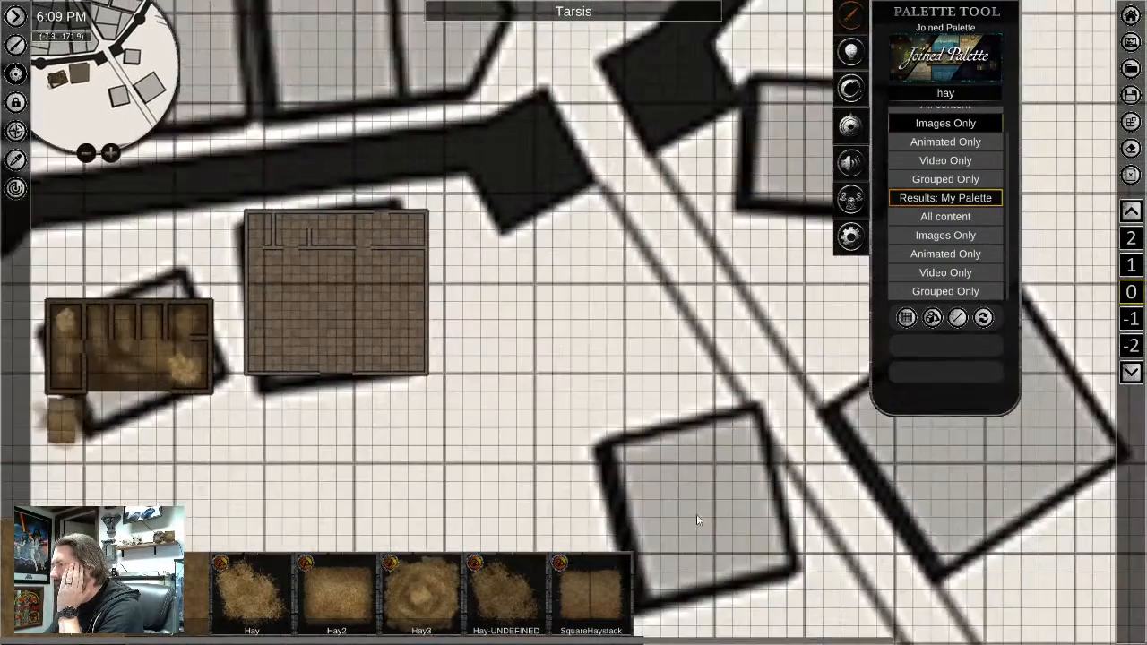
middle_click_drag(696, 529, 589, 363)
scroll(591, 367, "down", 2)
middle_click_drag(704, 463, 791, 427)
middle_click_drag(531, 250, 575, 403)
scroll(473, 274, "up", 2)
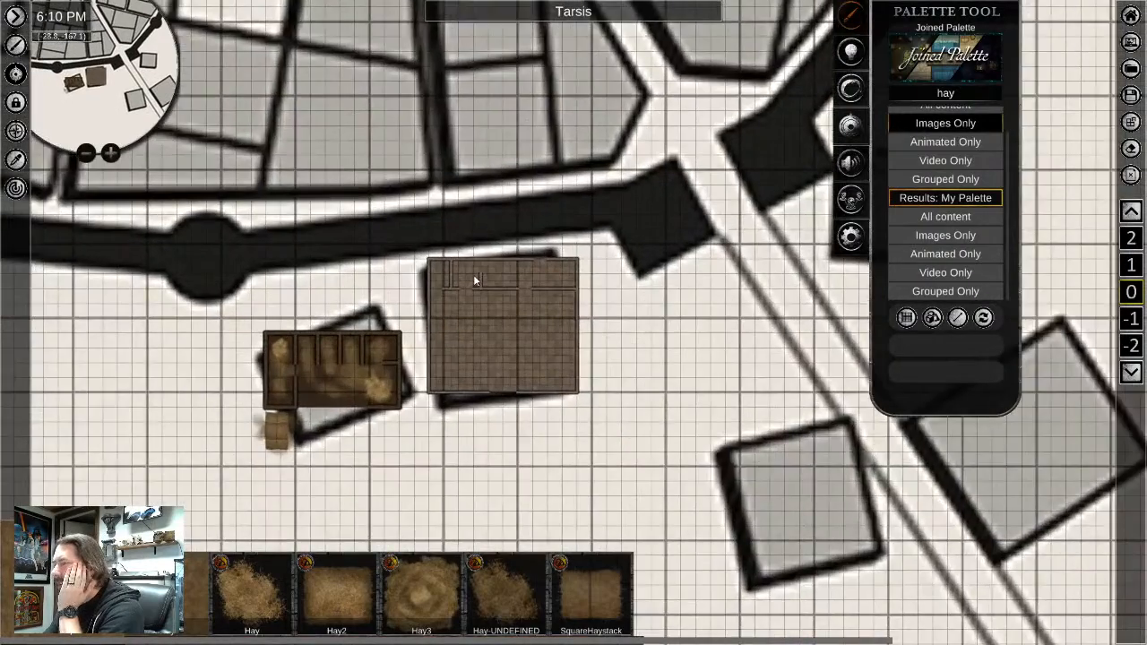
scroll(472, 274, "up", 1)
scroll(709, 383, "down", 1)
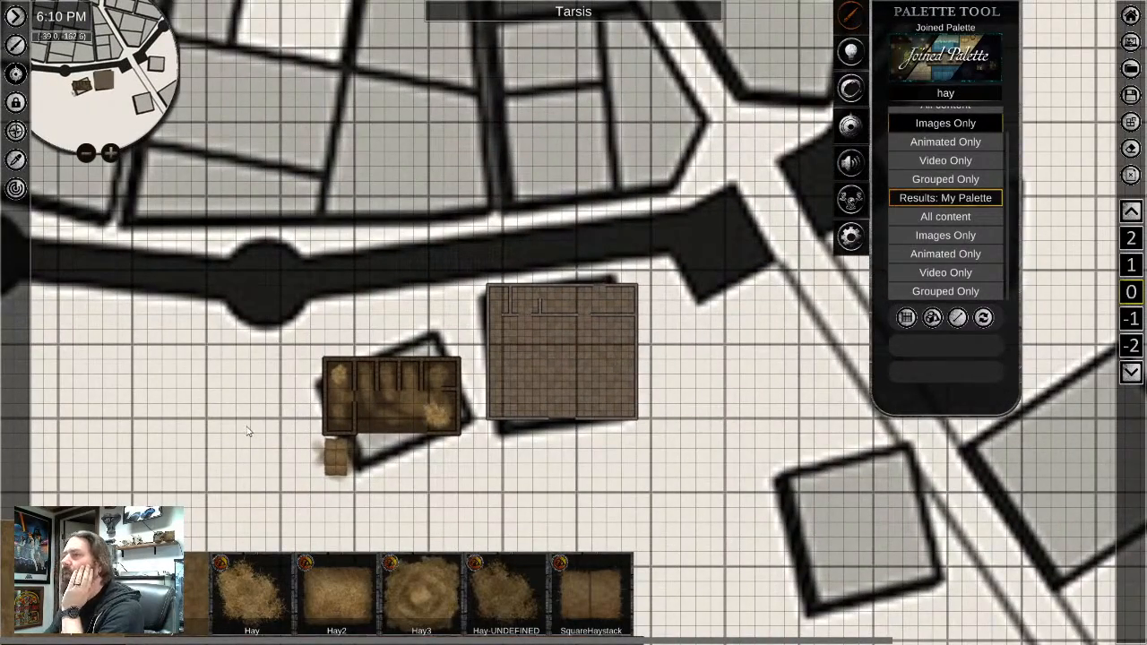
middle_click_drag(248, 432, 332, 371)
scroll(545, 291, "up", 1)
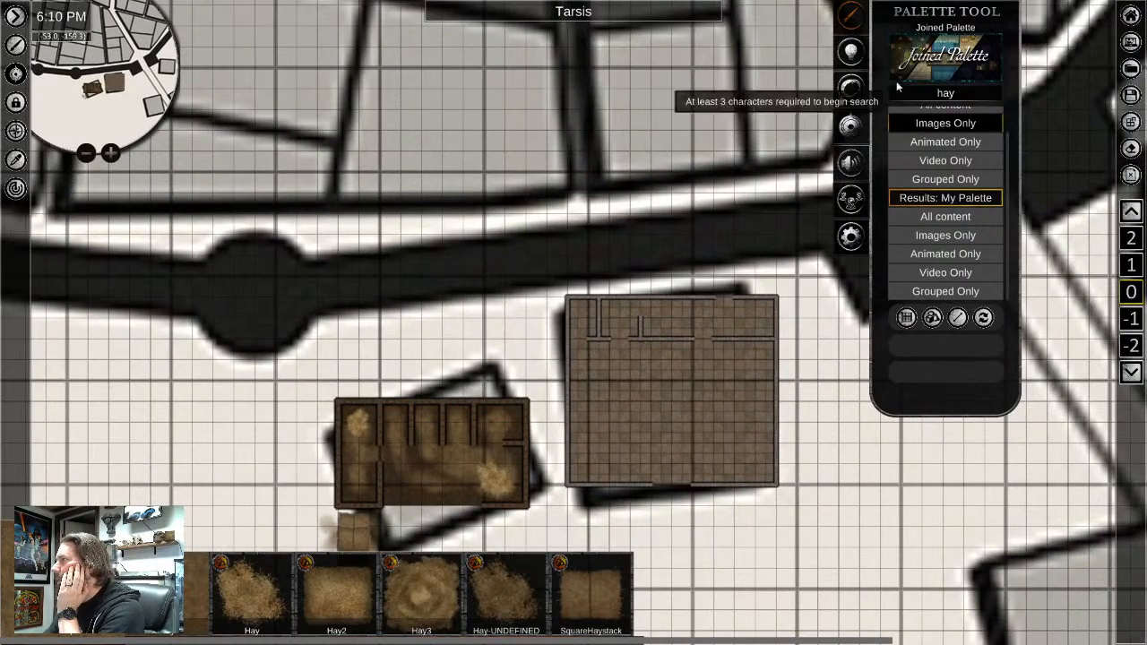
Clear the hay search and list the Stone textures of the Walls category
key("BackSpace")
key("BackSpace")
key("BackSpace")
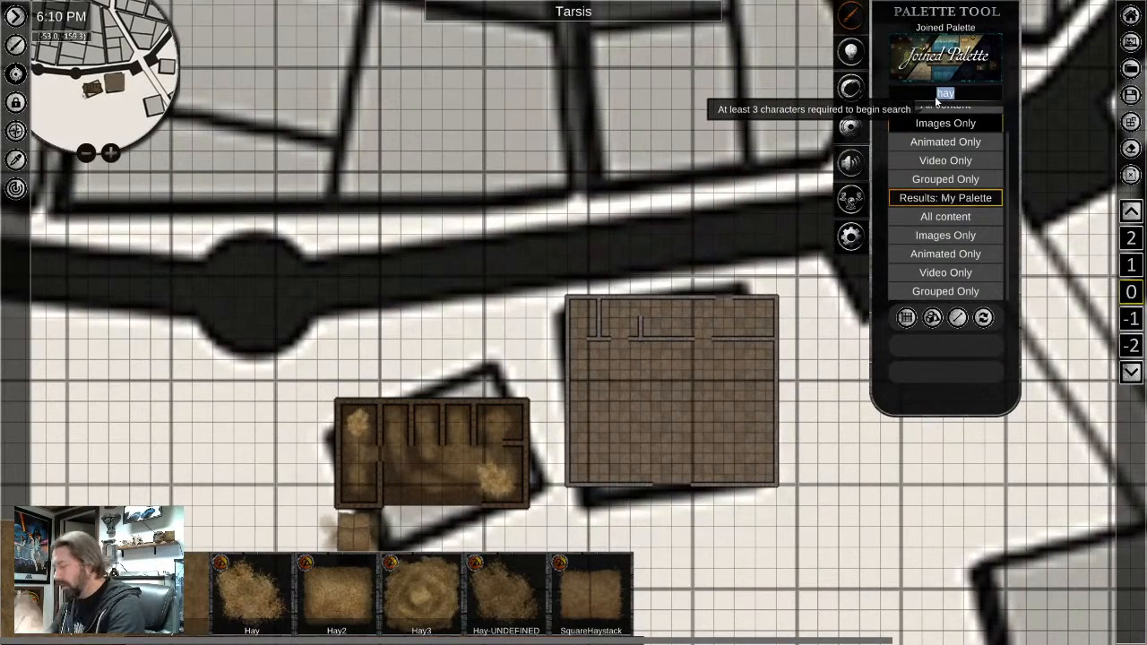
scroll(1005, 188, "down", 5)
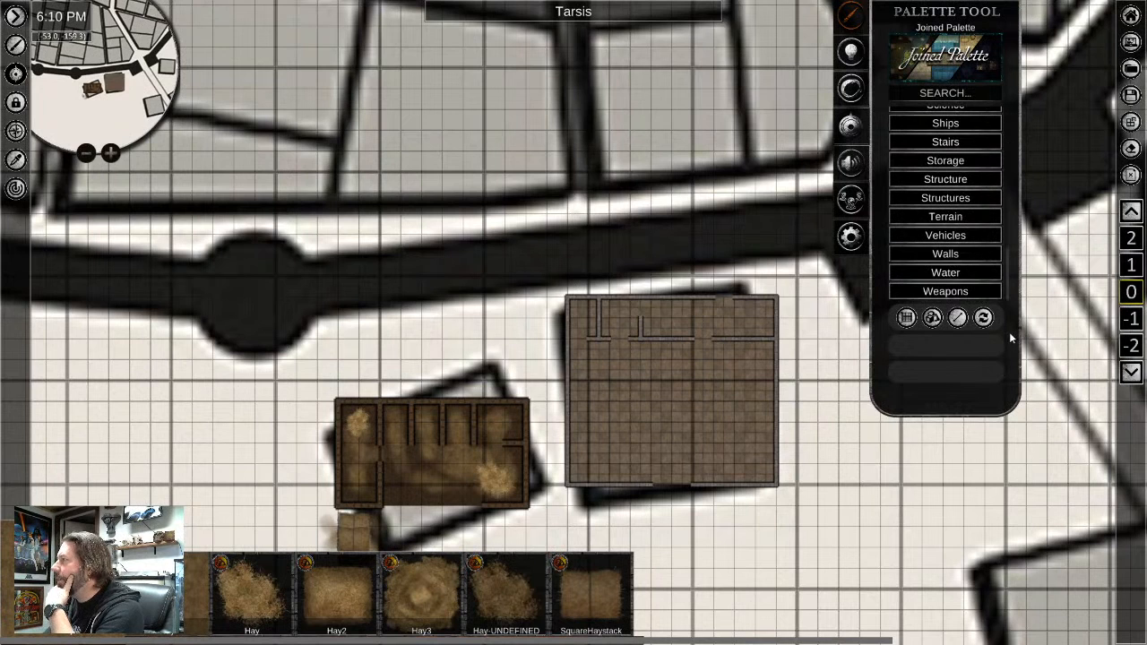
left_click(952, 255)
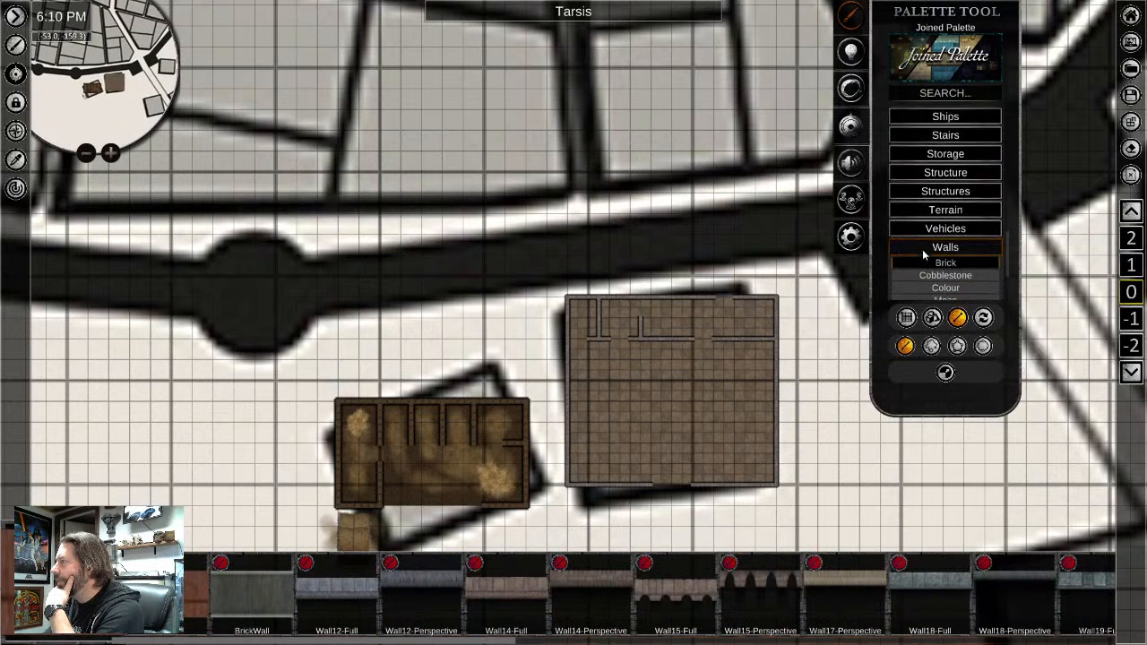
scroll(923, 258, "down", 3)
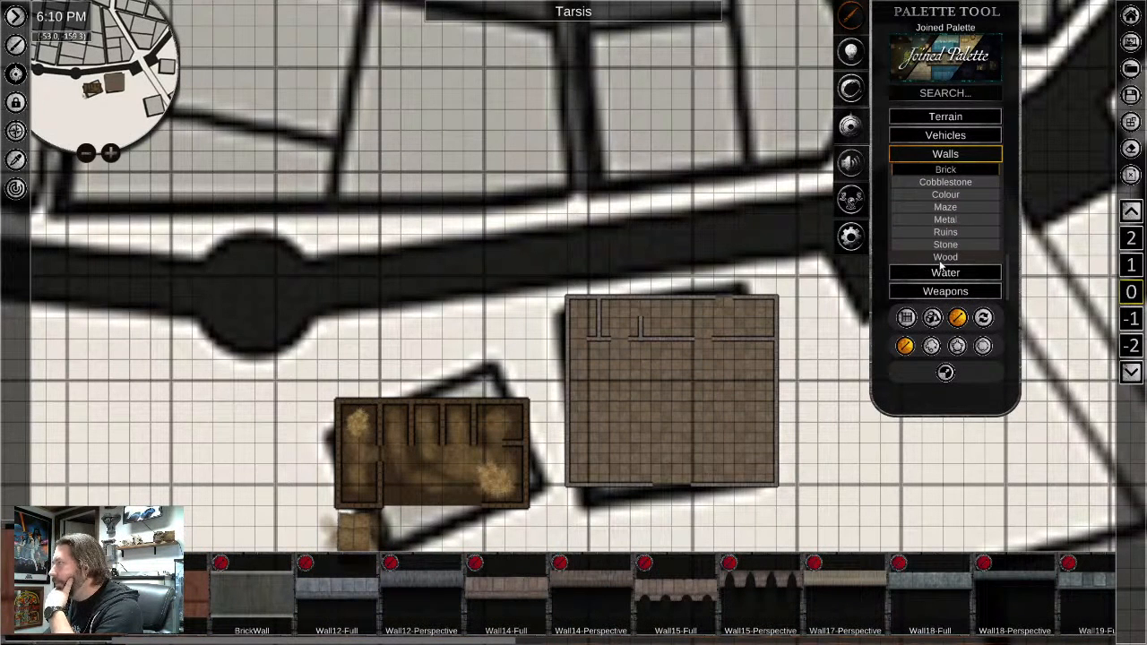
left_click(947, 246)
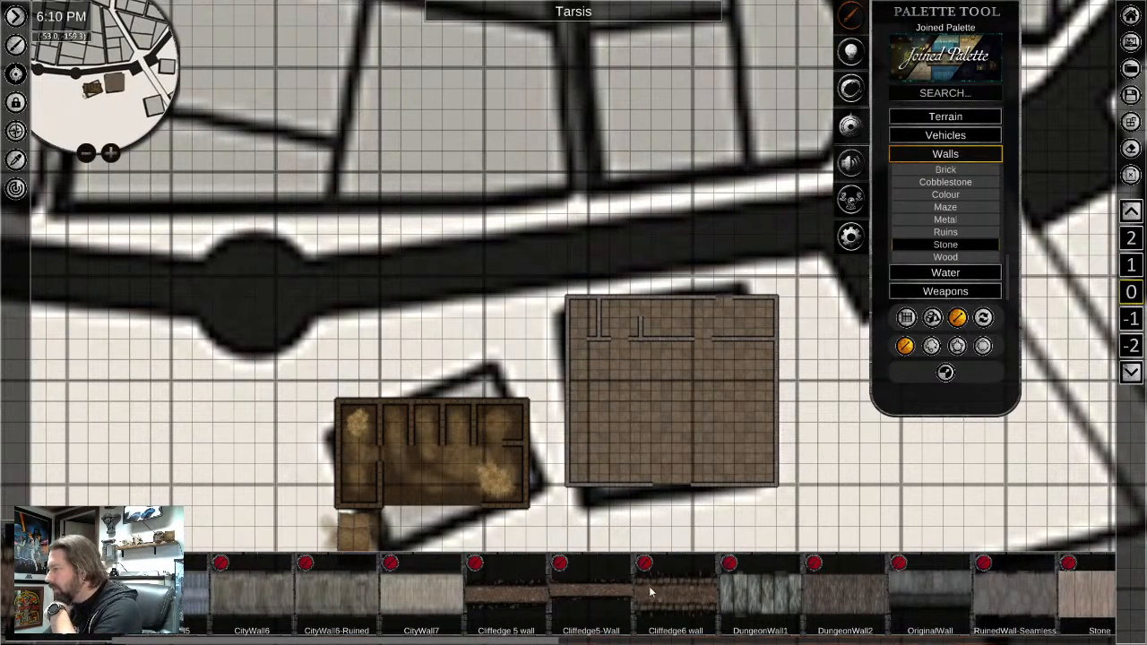
Browse the stone wall textures and set the wall's repeatable width to 2.36
scroll(848, 598, "down", 6)
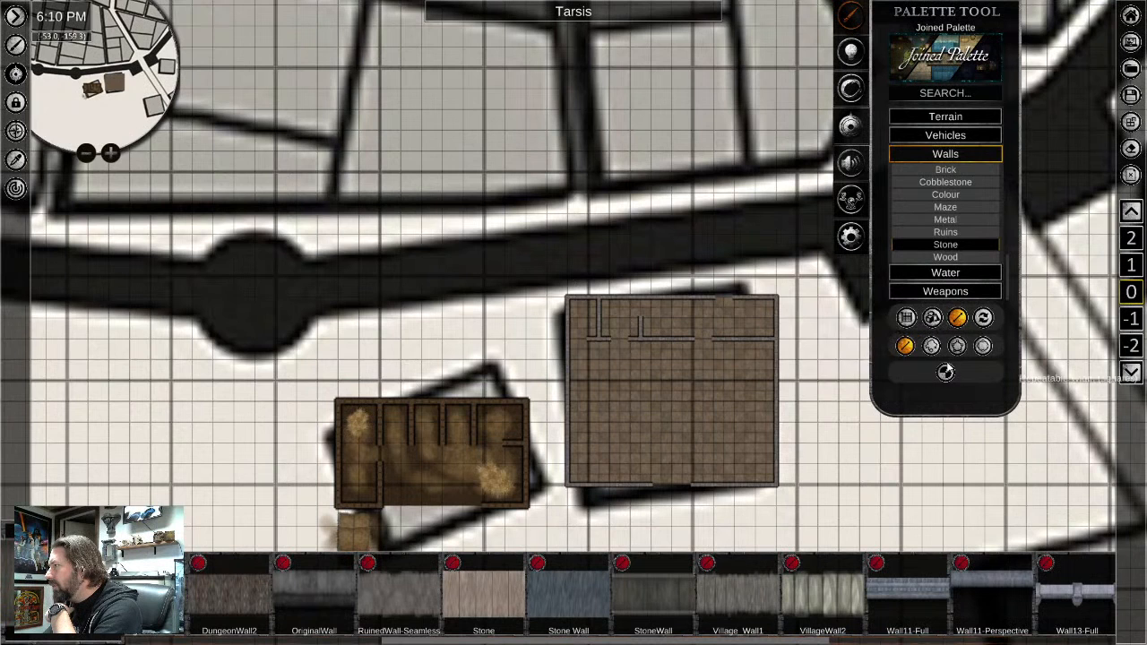
left_click(945, 372)
mouse_move(919, 405)
left_mouse_down()
mouse_move(894, 405)
mouse_move(919, 401)
left_mouse_up()
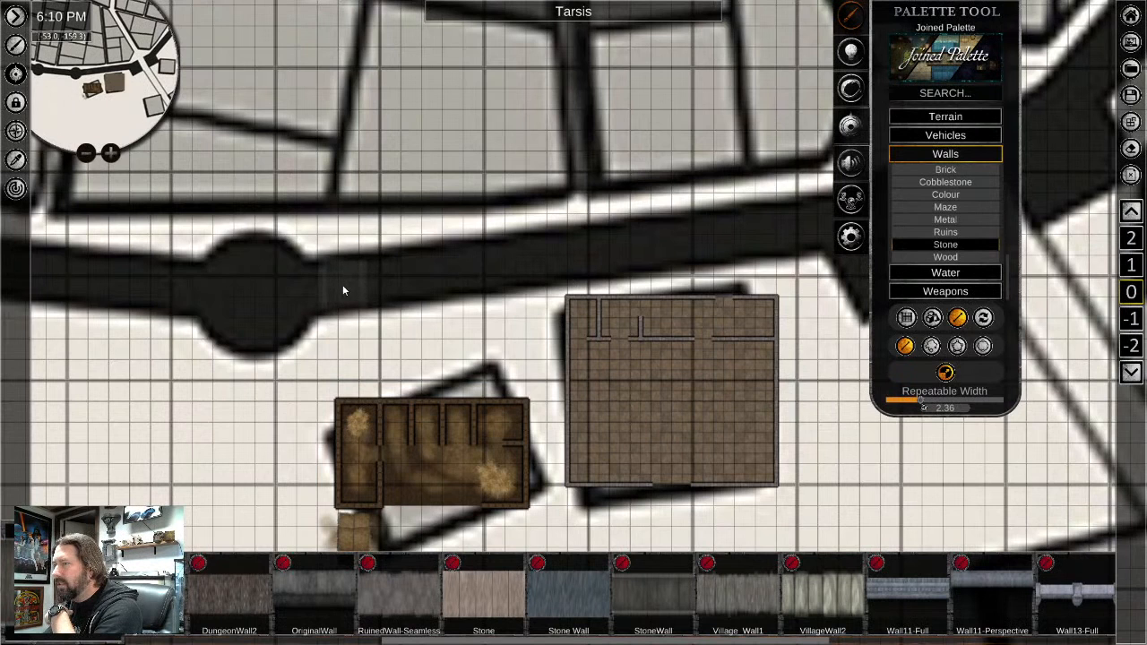
Try a grey stone wall along the city wall from the round tower to the gate tower, and delete it
left_click_drag(342, 284, 792, 235)
scroll(343, 253, "up", 4)
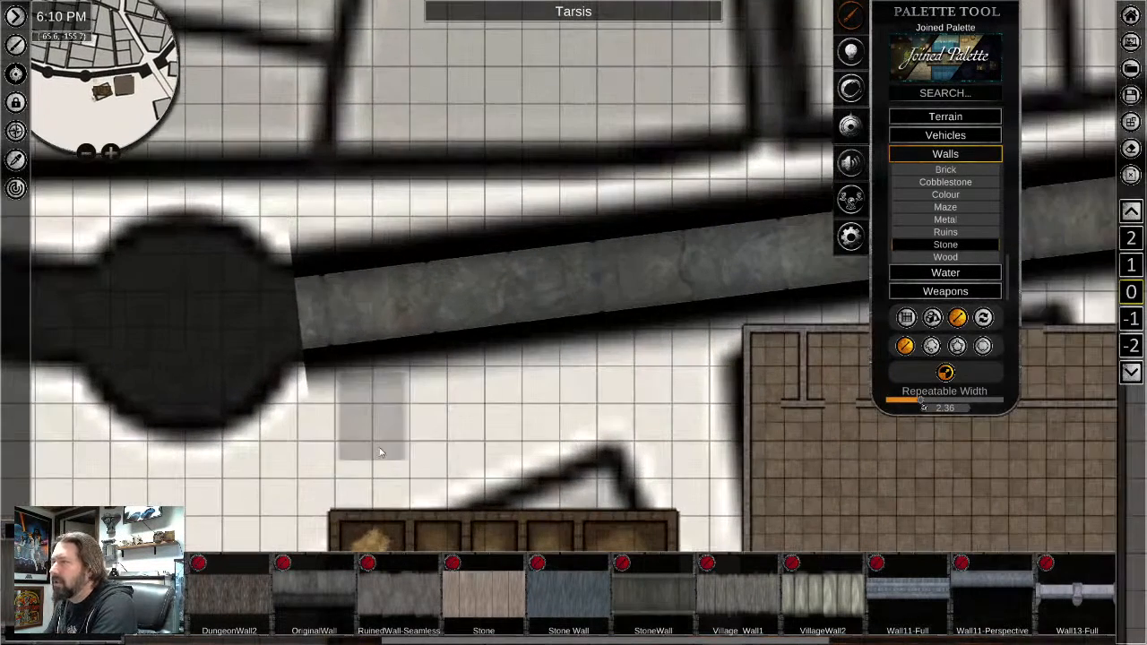
scroll(452, 418, "down", 2)
right_click(543, 418)
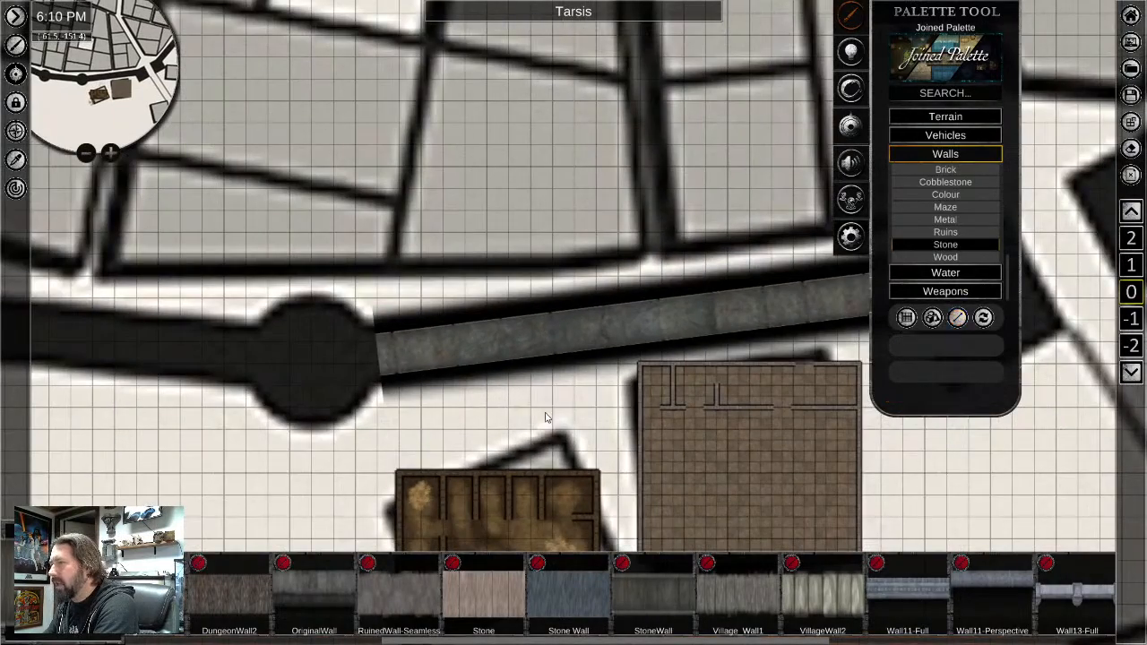
scroll(546, 397, "up", 1)
scroll(545, 392, "up", 2)
middle_click_drag(545, 391, 367, 392)
scroll(361, 391, "down", 4)
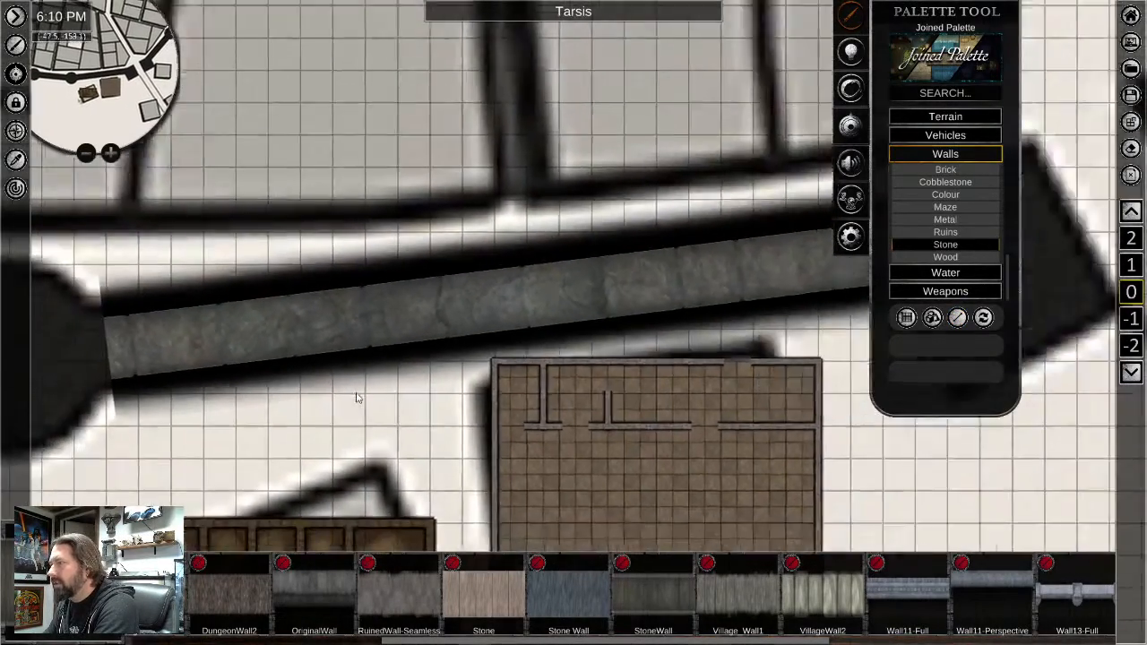
left_click(402, 343)
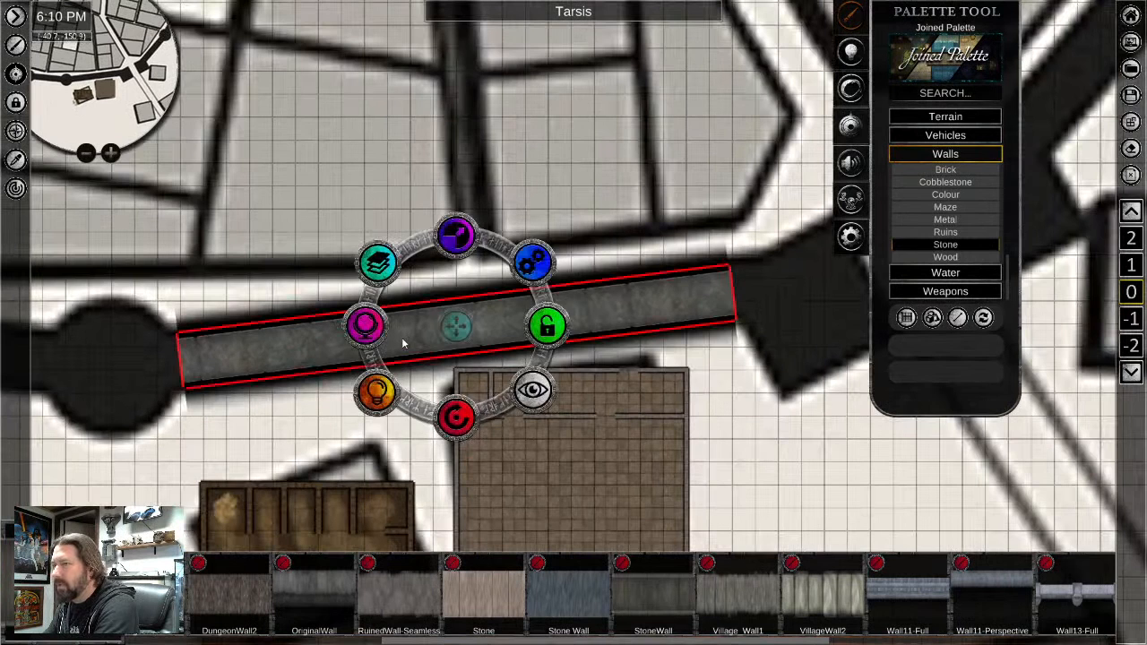
key("Delete")
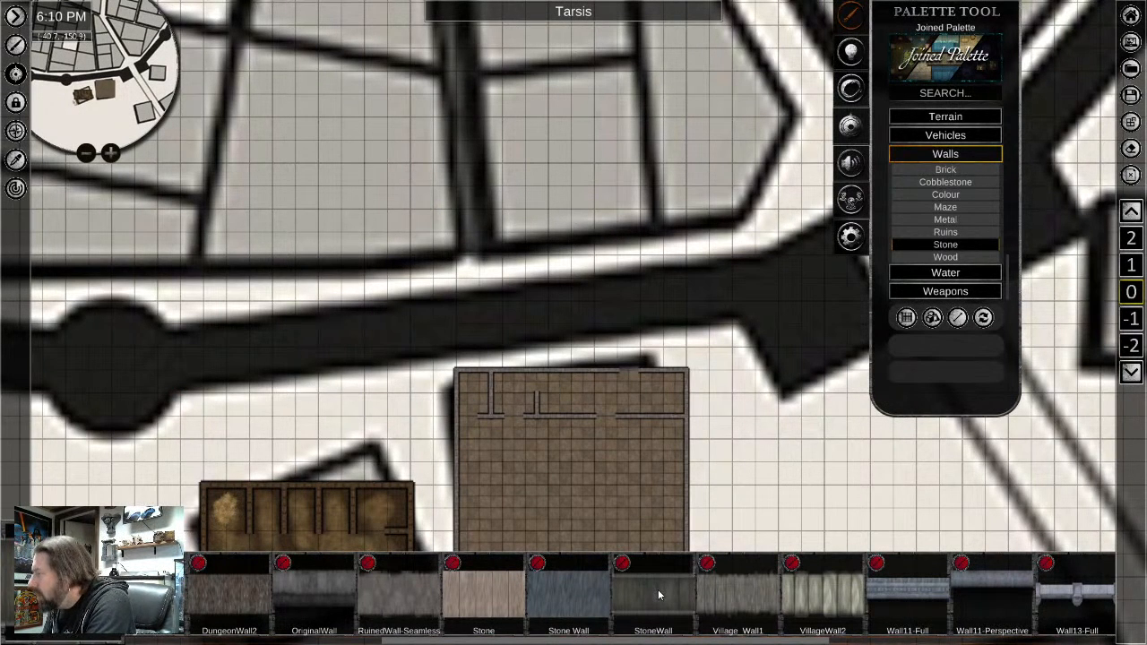
Draw a StoneWall segment along the city wall from the round tower north of the stable to the gate tower
scroll(767, 609, "down", 5)
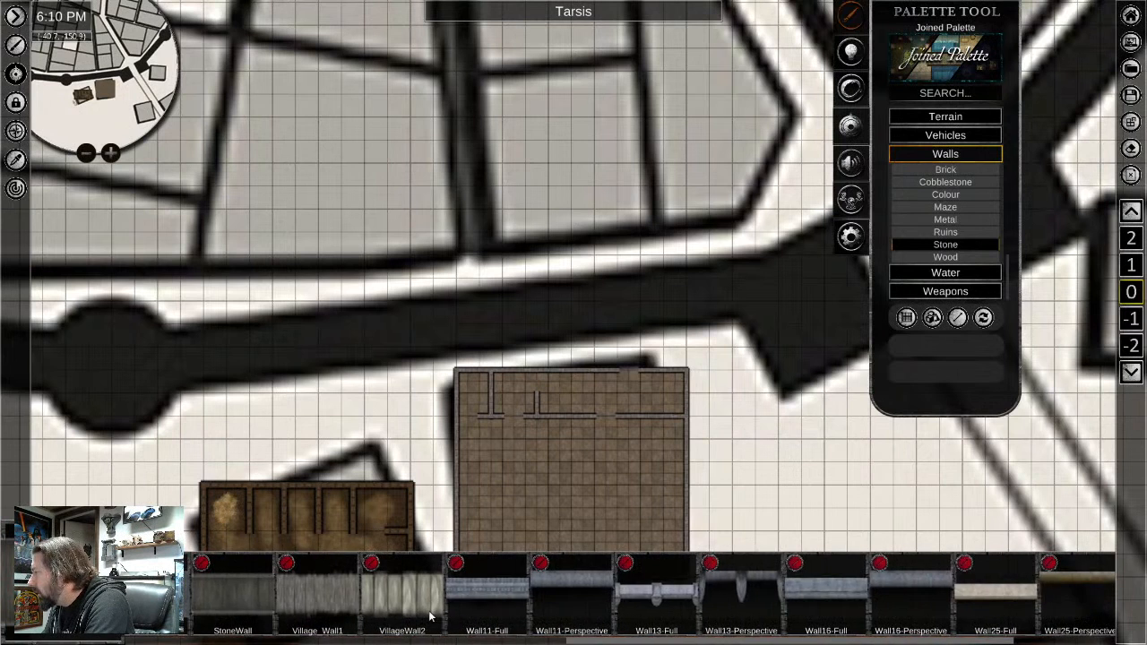
left_click(431, 596)
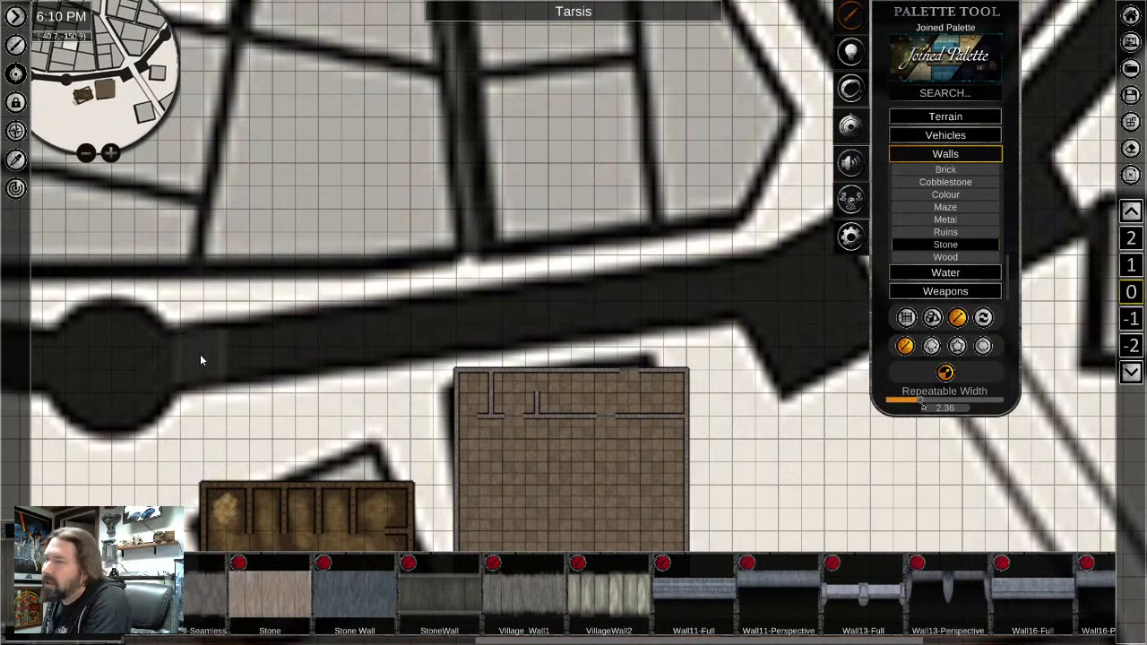
left_click_drag(191, 360, 727, 299)
scroll(309, 413, "down", 2)
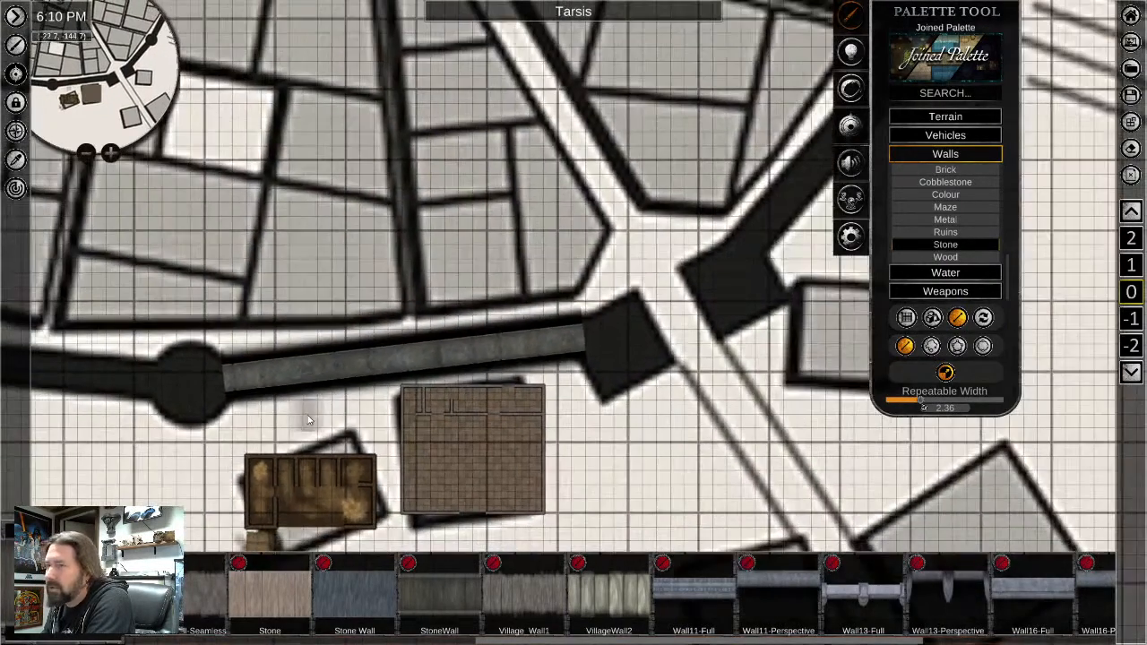
Continue the city wall westward with three StoneWall segments, each spanning the gap between neighbouring round towers
middle_click_drag(330, 420, 797, 444)
scroll(797, 445, "down", 1)
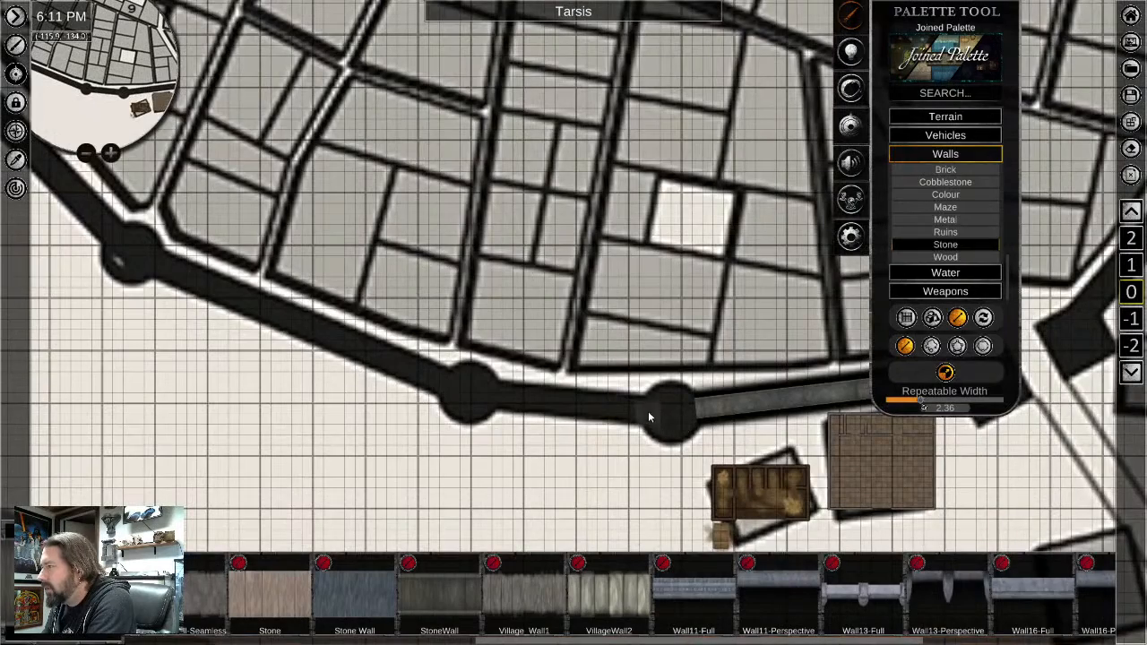
left_click_drag(652, 414, 502, 399)
middle_click_drag(502, 399, 686, 513)
left_click_drag(688, 511, 404, 392)
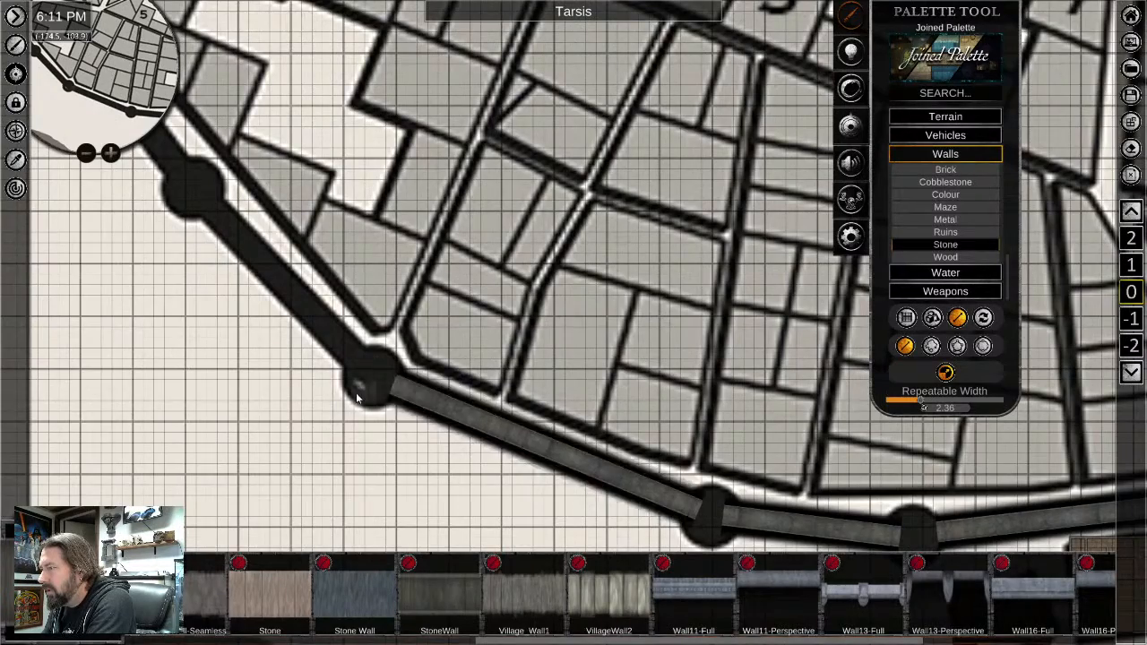
middle_click_drag(404, 392, 573, 527)
left_click_drag(530, 511, 376, 352)
Draw two StoneWall segments northeast from the gate's eastern tower, following the city wall between the round towers
middle_click_drag(788, 474, 86, 318)
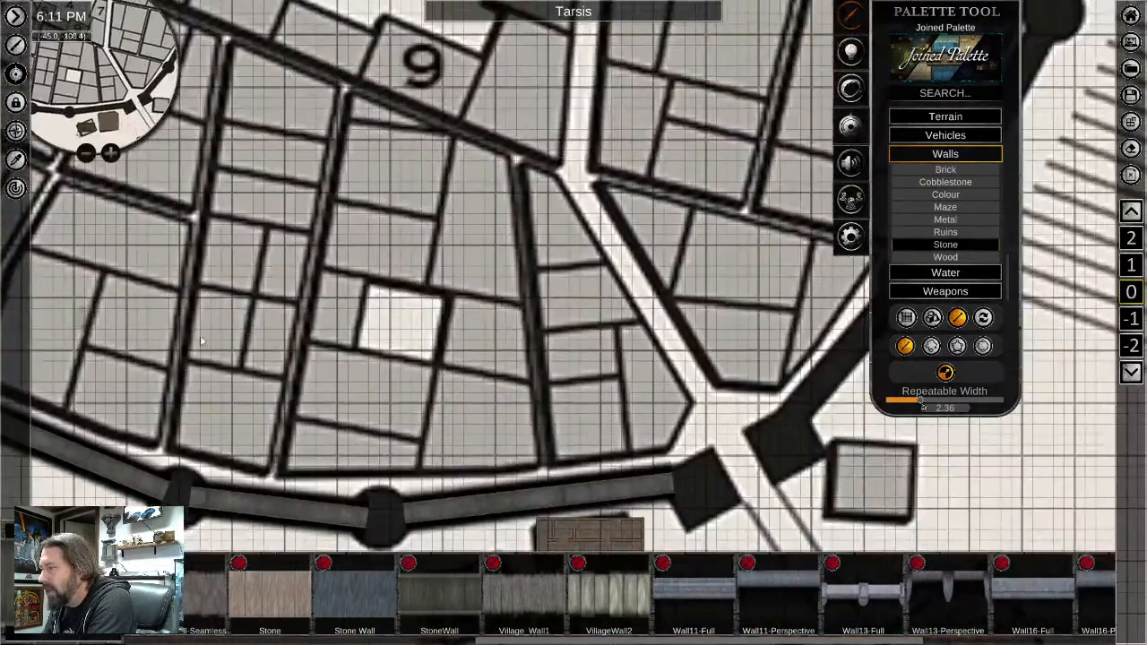
mouse_move(729, 404)
middle_mouse_down()
mouse_move(519, 417)
mouse_move(289, 462)
middle_mouse_up()
left_click_drag(349, 484, 460, 350)
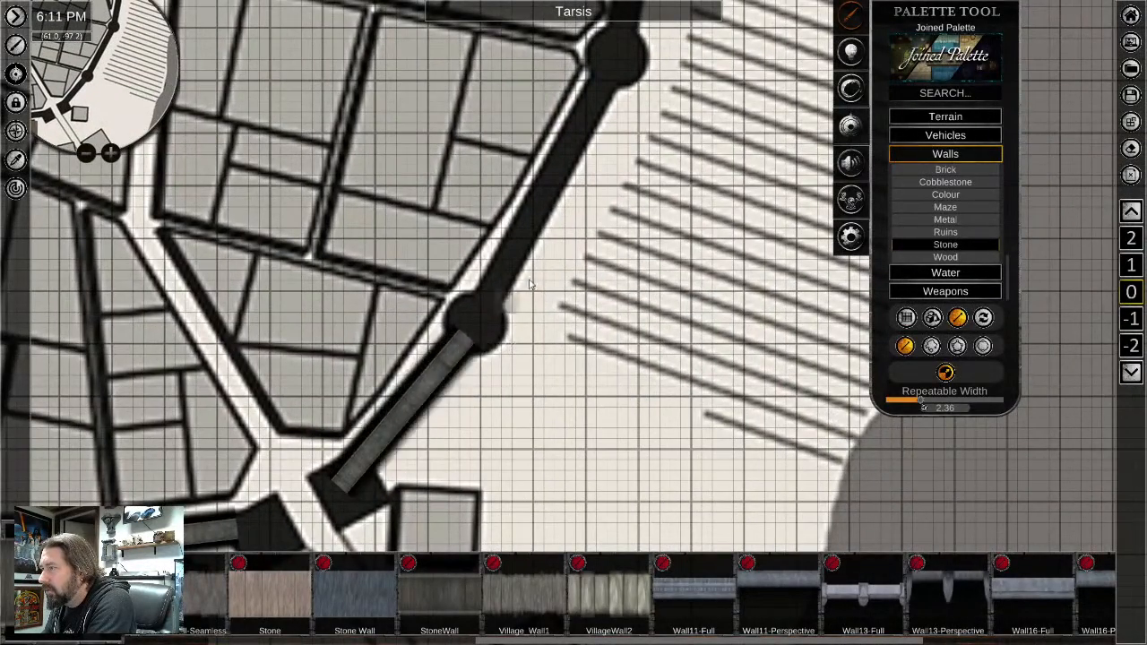
middle_click_drag(460, 350, 457, 460)
left_click_drag(427, 457, 547, 242)
middle_click_drag(431, 526, 627, 283)
scroll(475, 441, "down", 2)
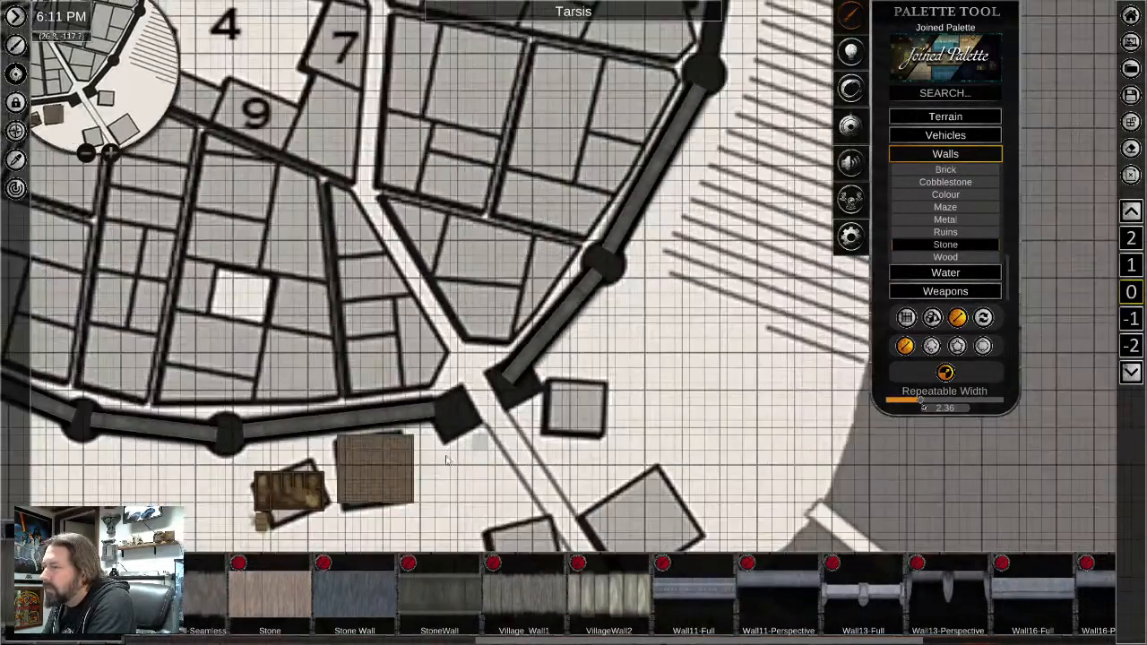
Toggle the drop shadow on the wall segment between the round tower and the gate tower
middle_click_drag(402, 477, 642, 320)
scroll(469, 350, "up", 2)
scroll(499, 277, "up", 1)
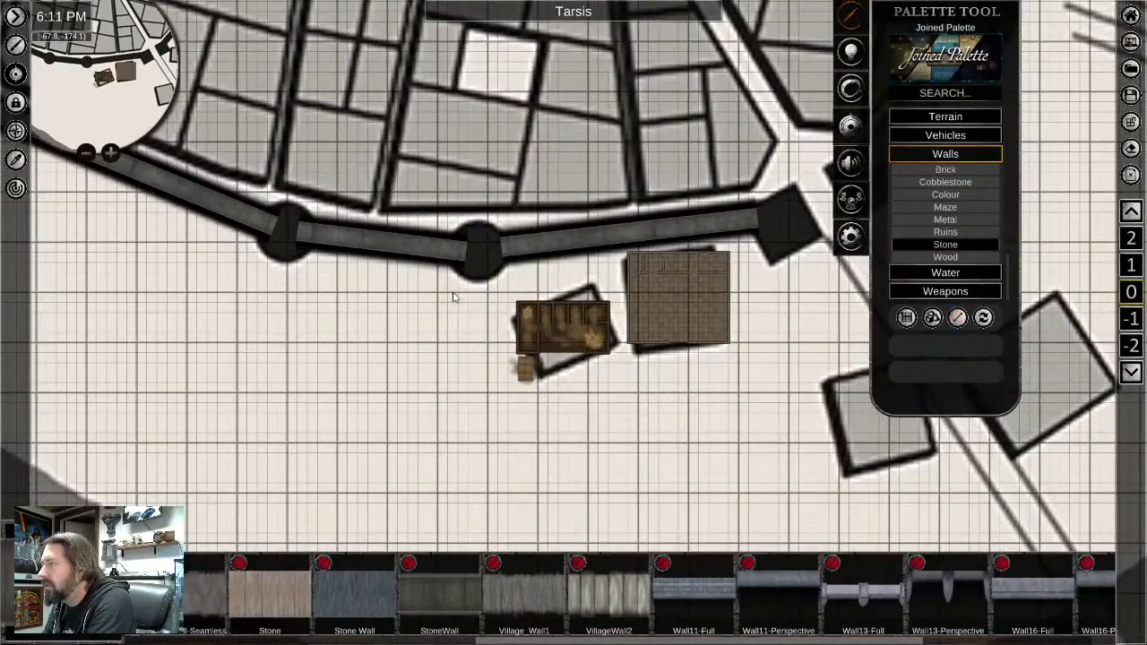
scroll(559, 243, "up", 1)
scroll(559, 241, "up", 1)
right_click(621, 248)
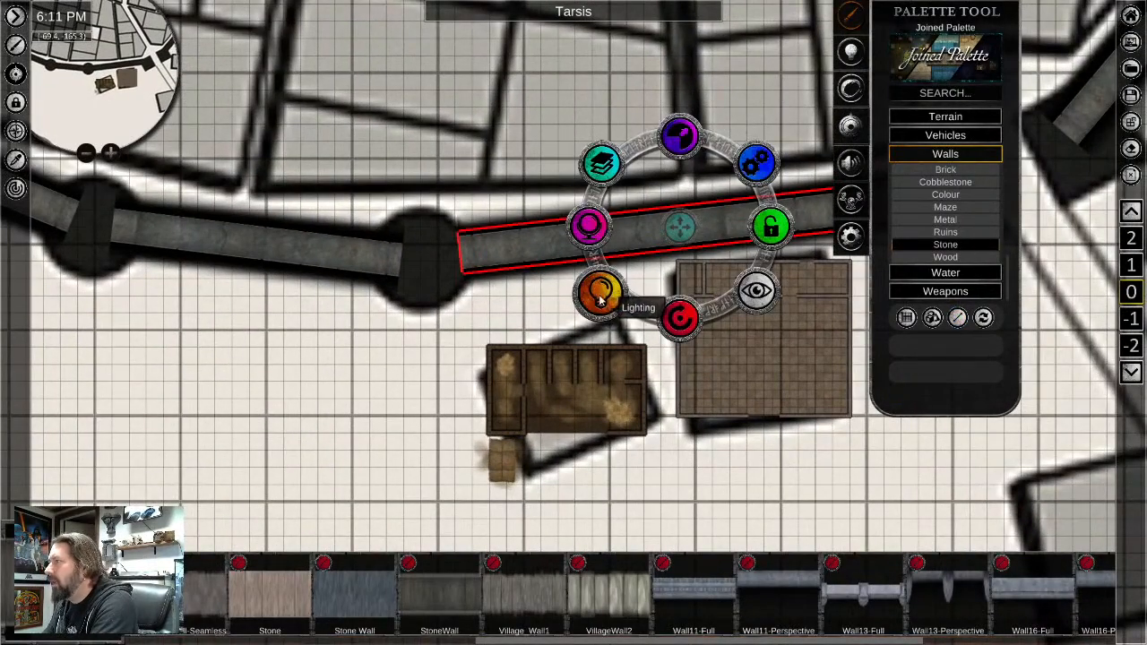
left_click(599, 292)
left_click(679, 318)
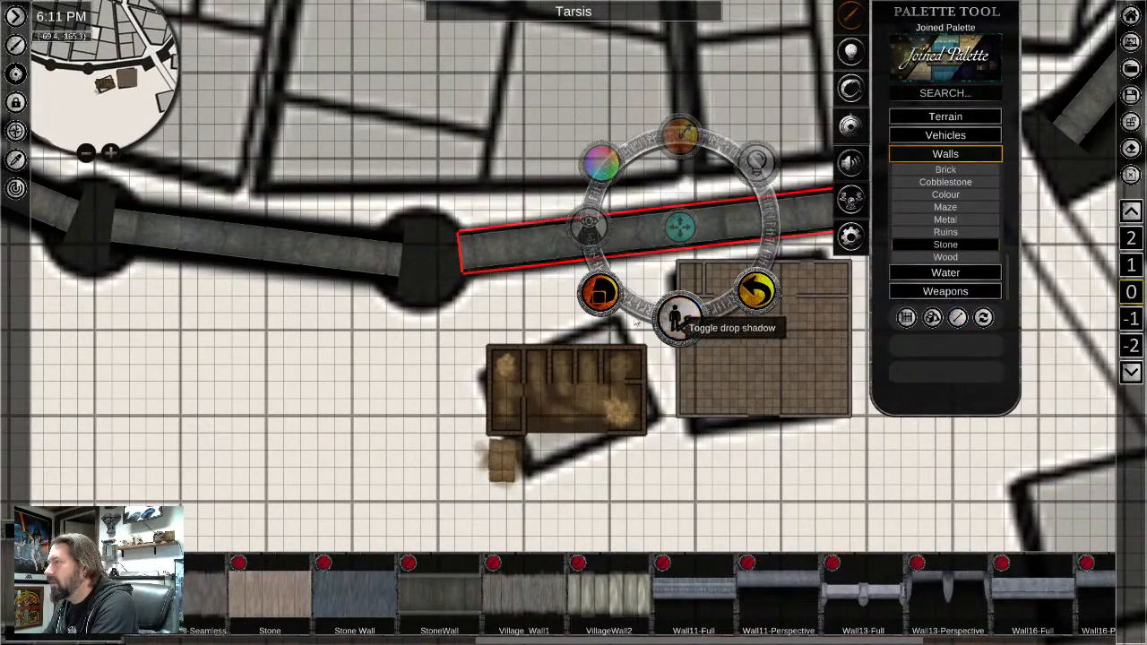
left_click(349, 404)
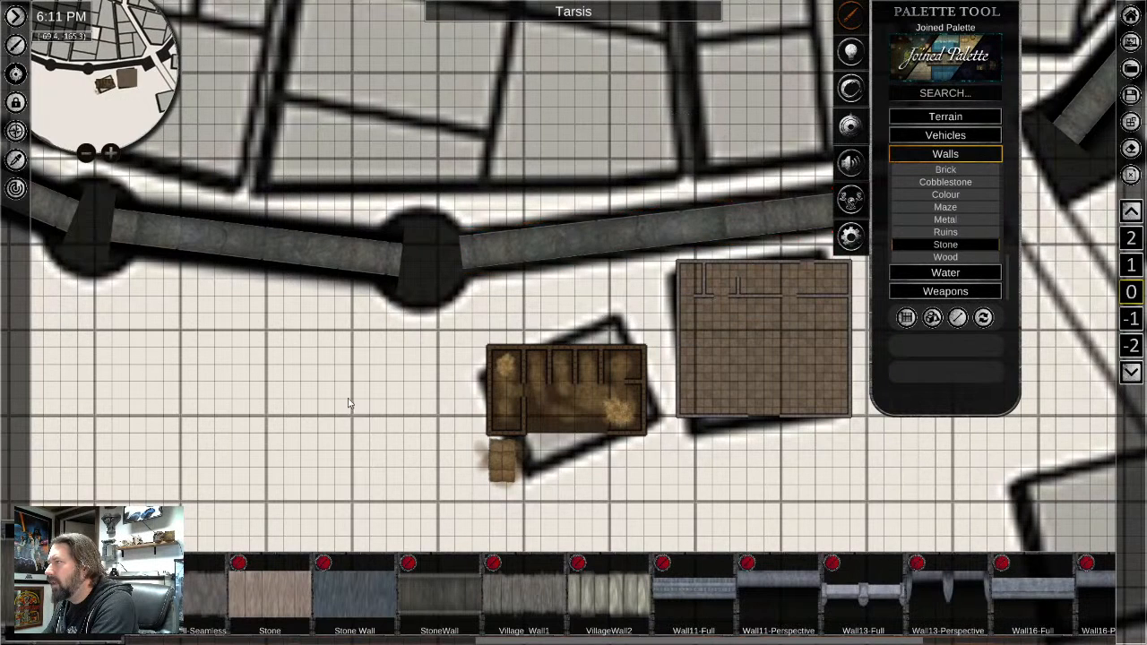
Nudge the wall segments on both sides of the round tower slightly away from it, and toggle the western segment's drop shadow
right_click(636, 251)
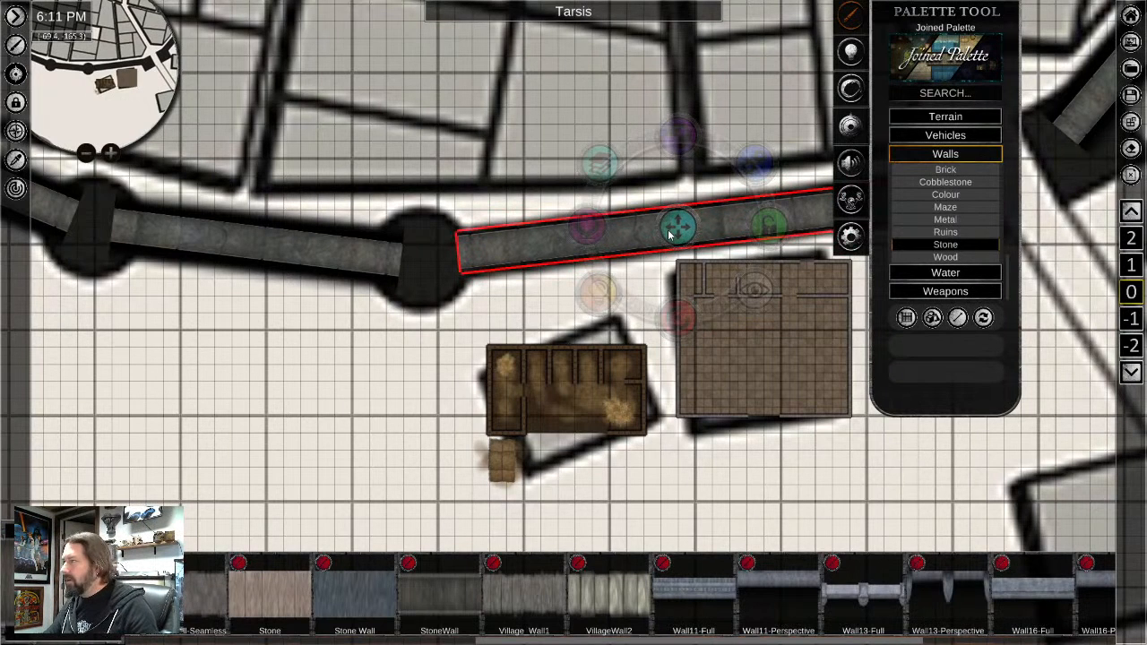
left_click_drag(669, 234, 677, 233)
right_click(326, 266)
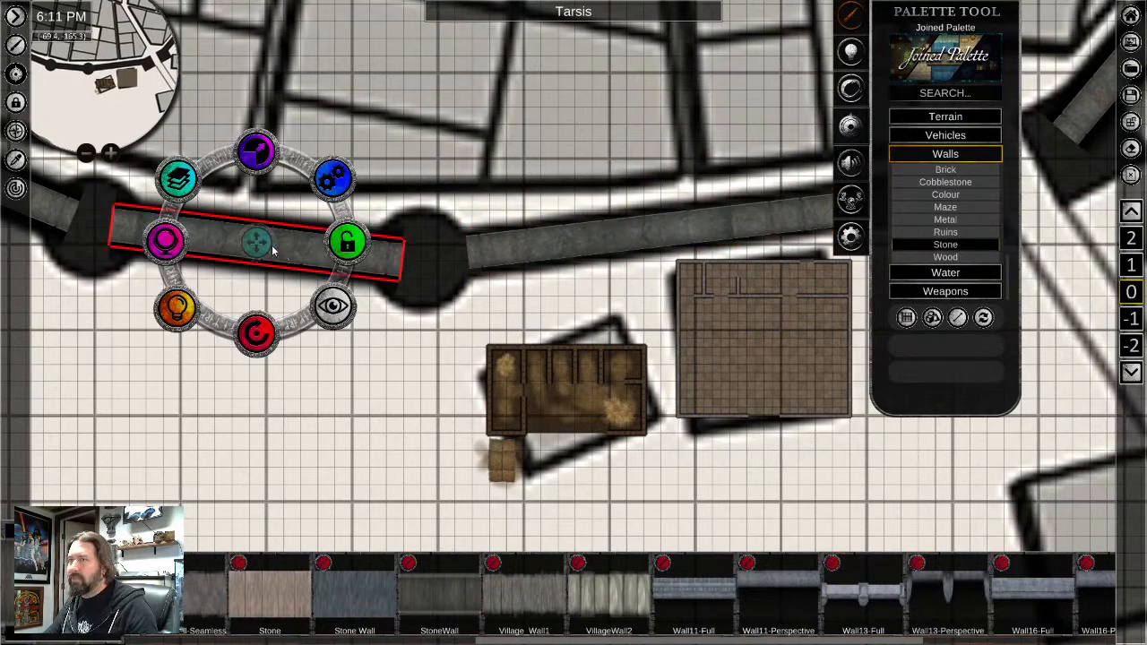
left_click_drag(259, 245, 250, 245)
left_click(247, 333)
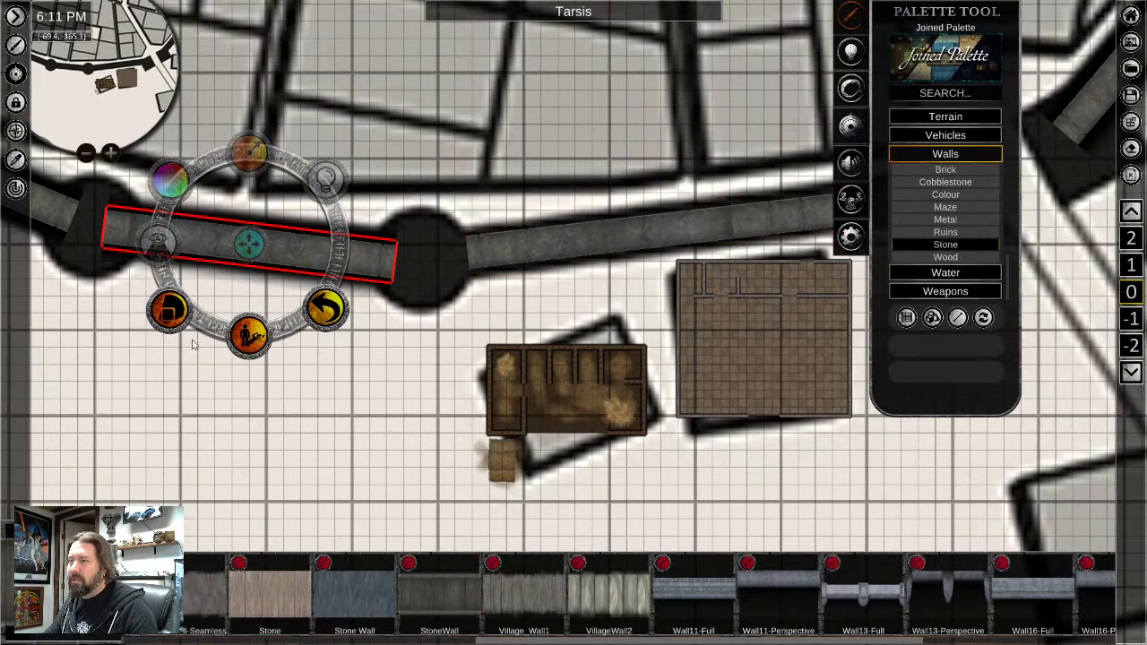
Toggle the figure option on the western wall segment, and the shadow and figure options on the segment northeast of the gate's eastern tower
left_click(242, 335)
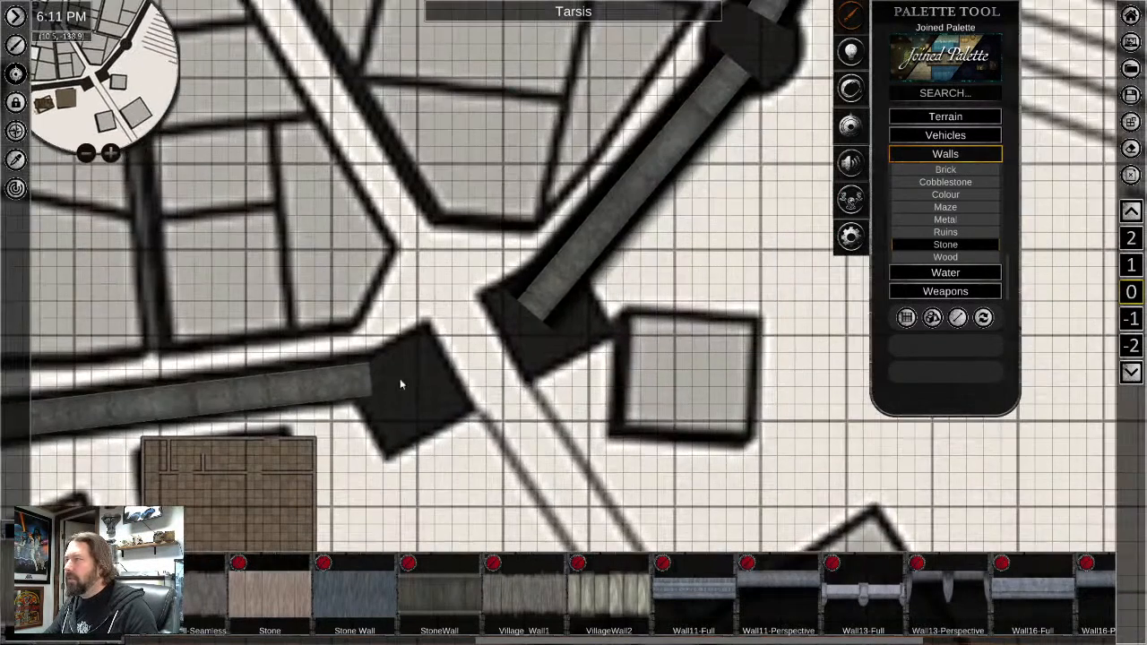
right_click(576, 280)
left_click(553, 253)
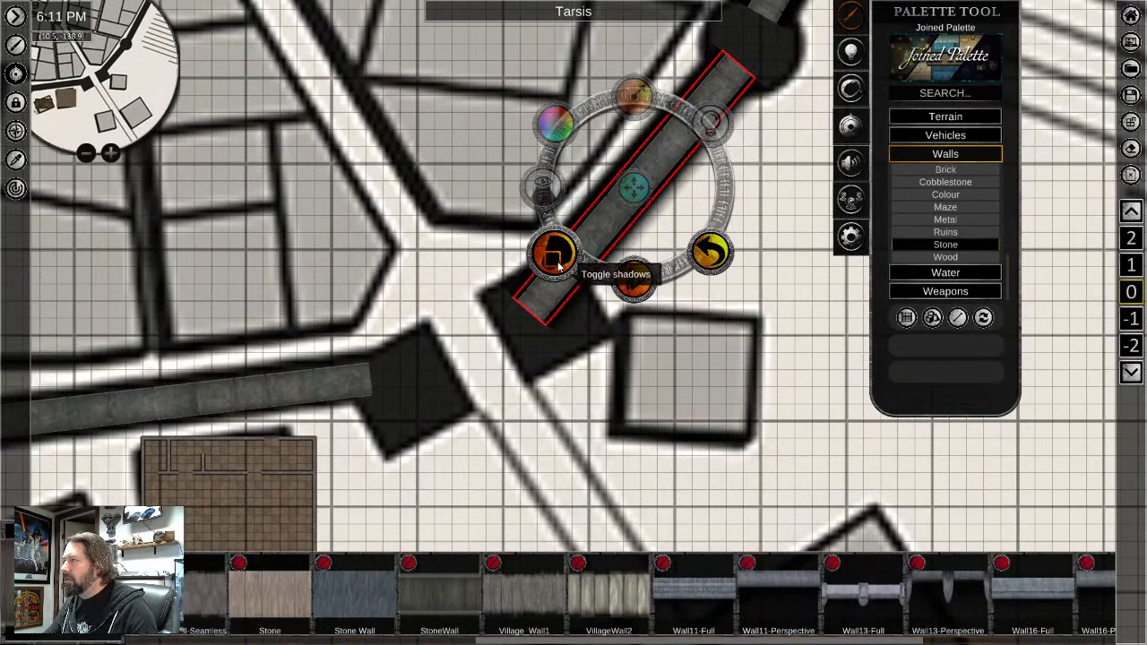
left_click(617, 288)
left_click_drag(633, 186, 631, 190)
middle_click_drag(576, 296, 689, 166)
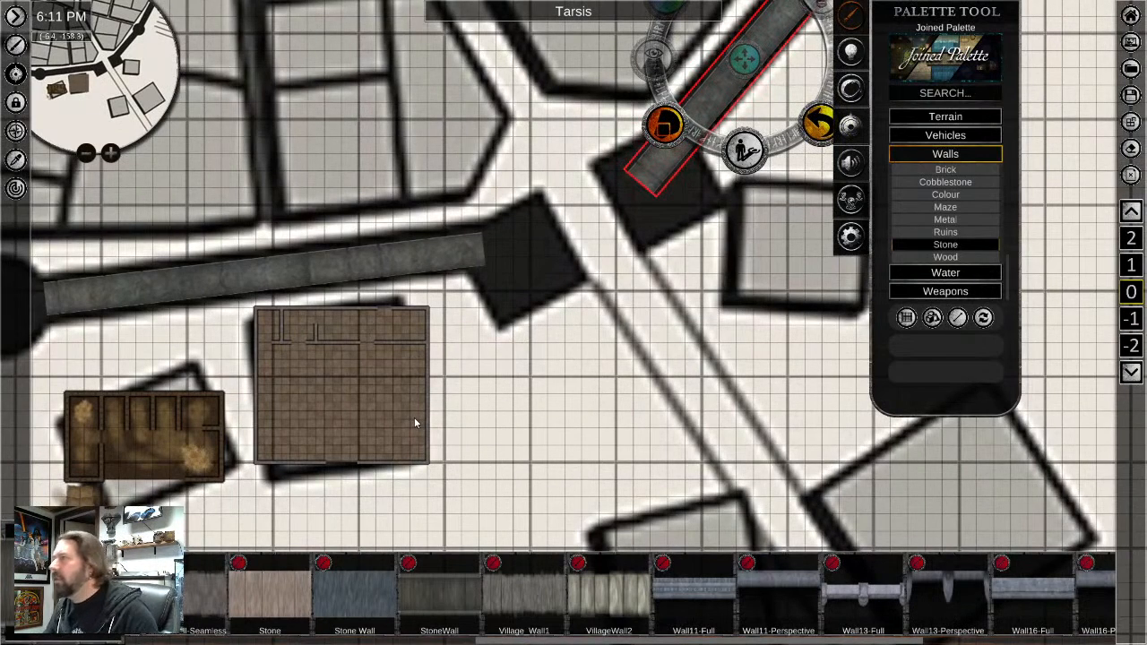
Outline the gate's western square tower with four CityWall6 segments at a repeatable width of 0.50
middle_click_drag(216, 332, 440, 341)
scroll(394, 331, "up", 3)
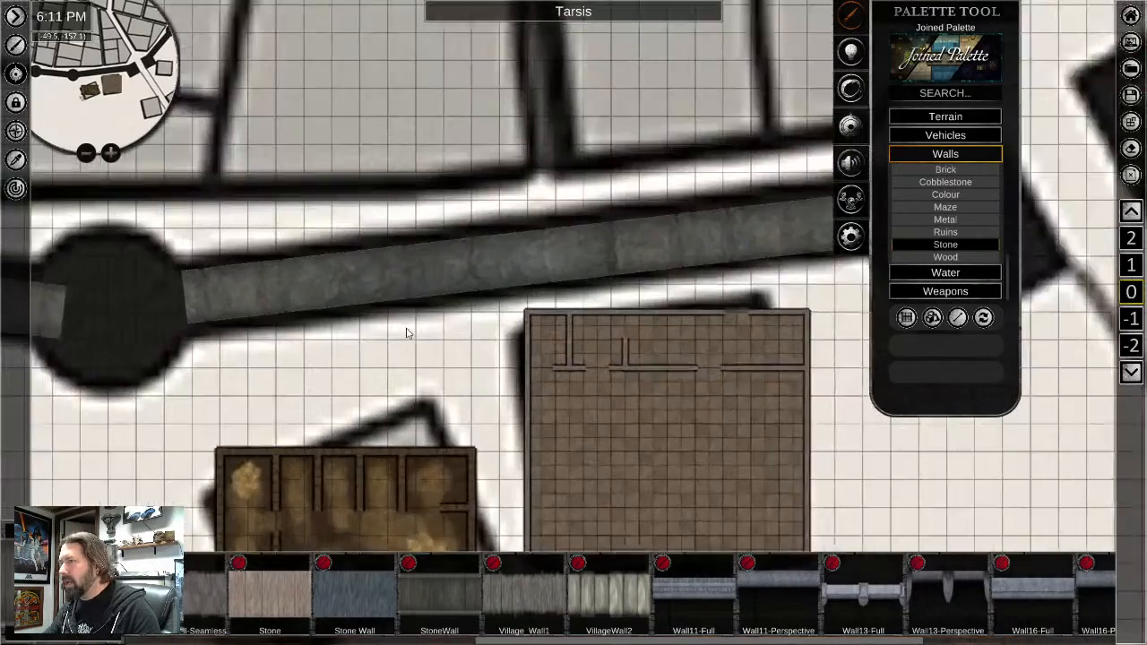
scroll(268, 362, "down", 2)
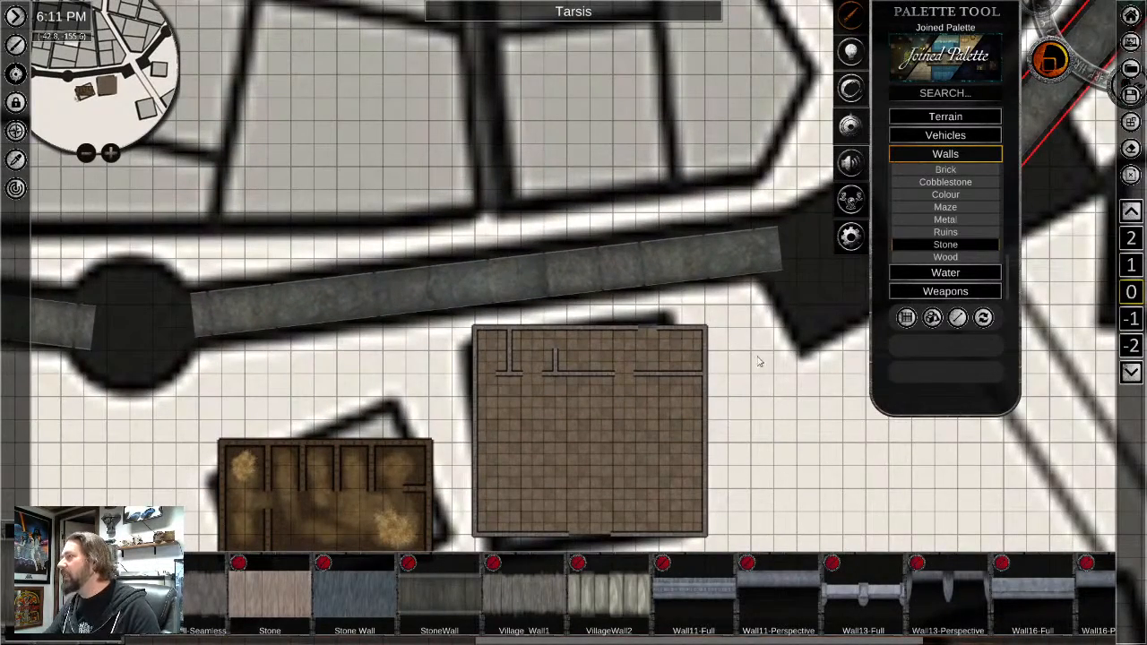
middle_click_drag(757, 361, 564, 415)
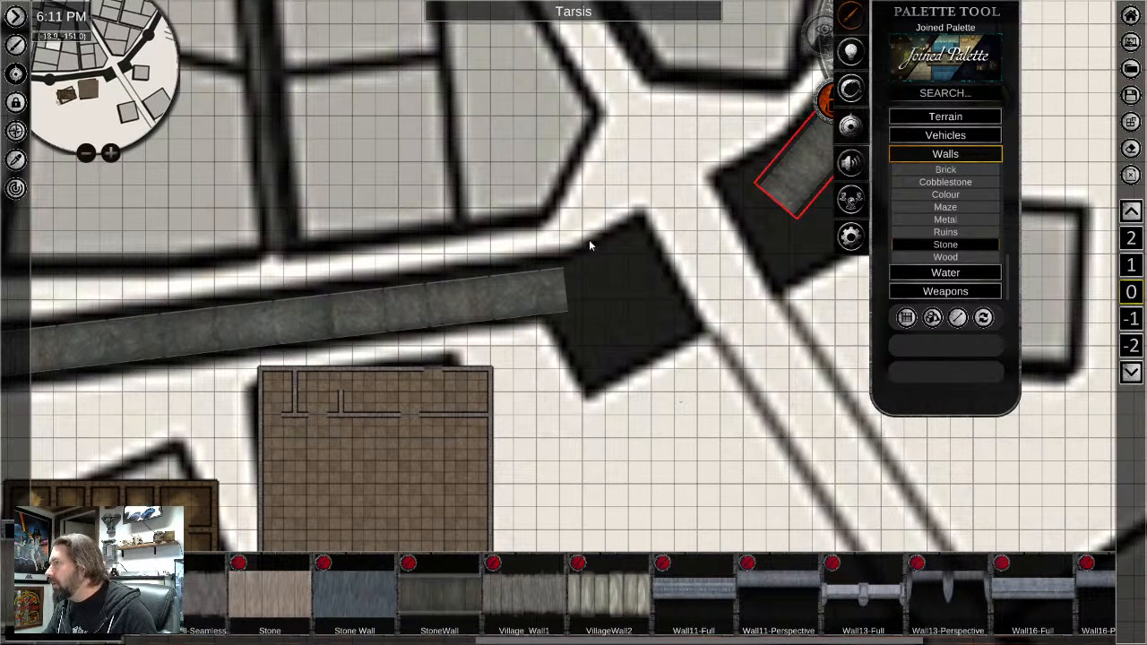
middle_click_drag(696, 354, 569, 336)
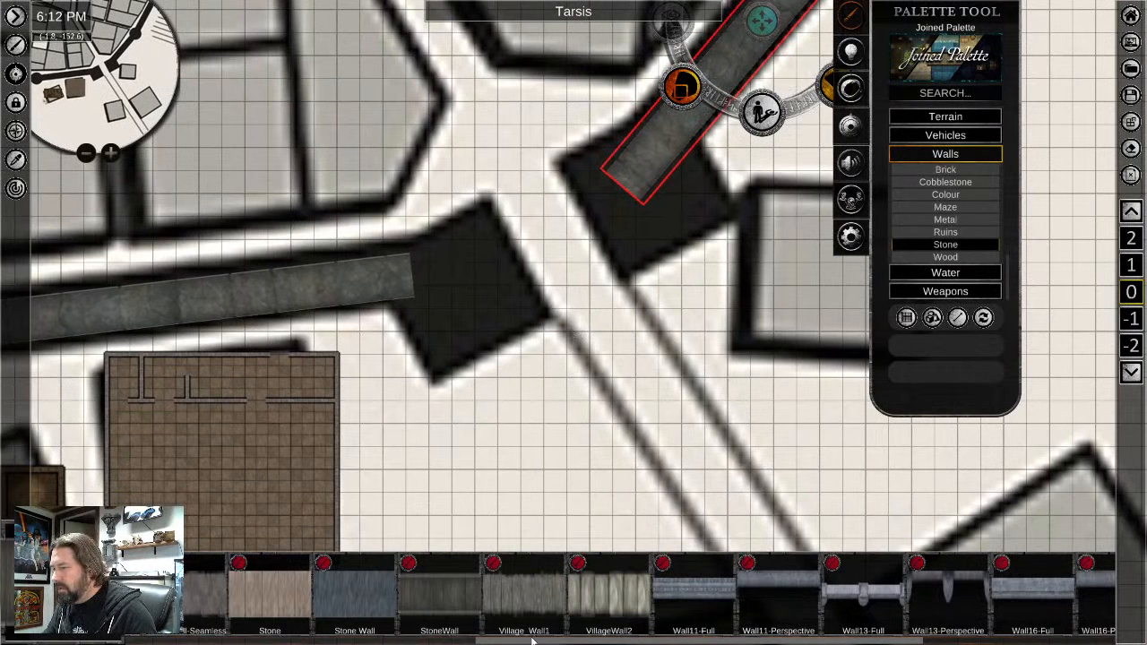
scroll(350, 609, "up", 5)
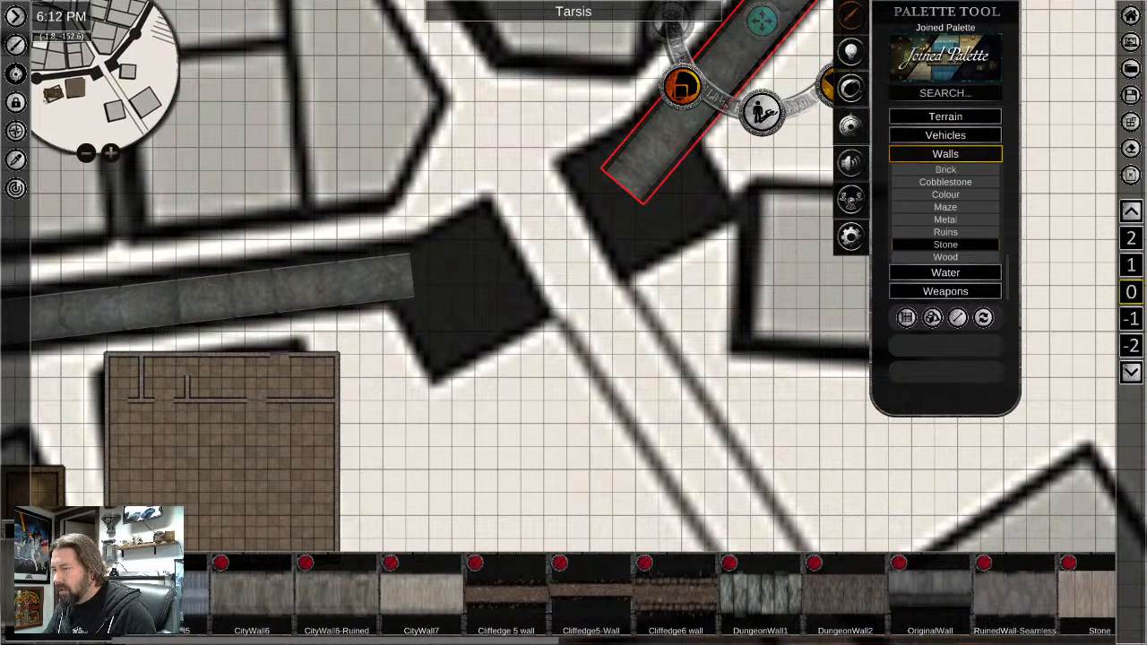
left_click(231, 605)
left_click_drag(923, 404, 888, 407)
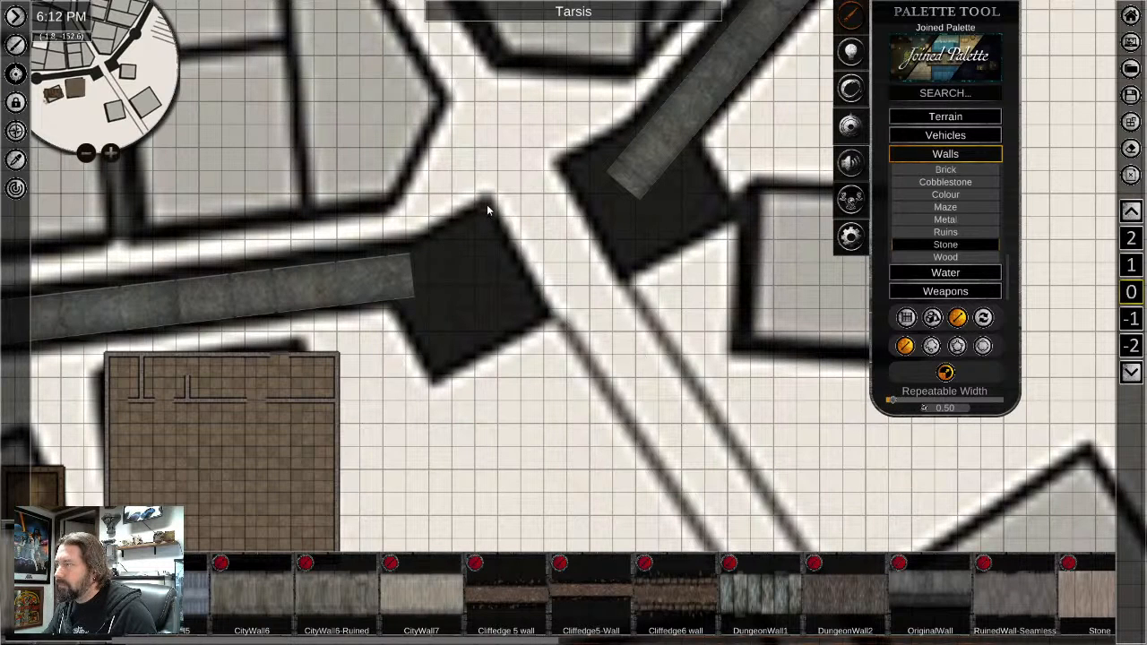
left_click_drag(488, 208, 437, 383)
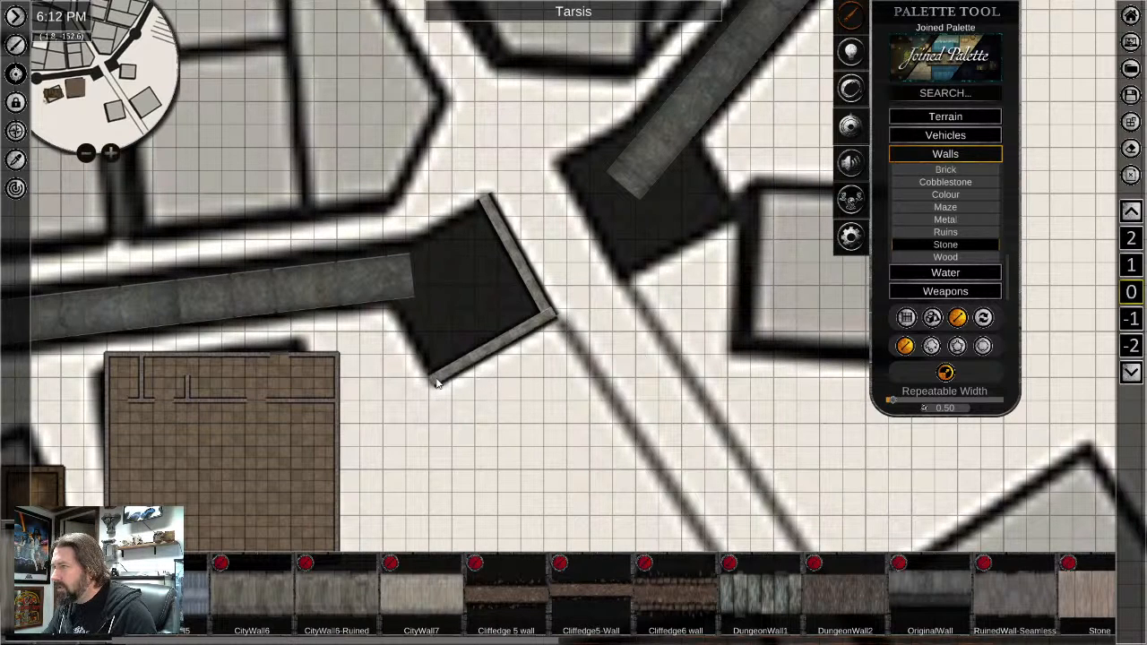
left_click(377, 269)
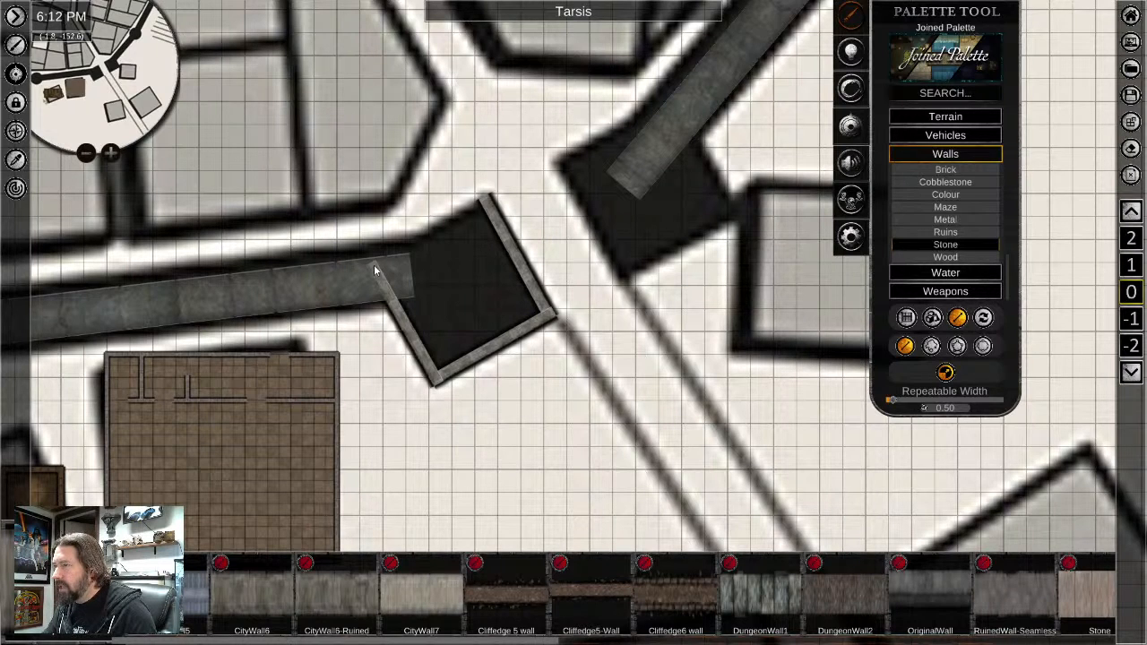
left_click(483, 204)
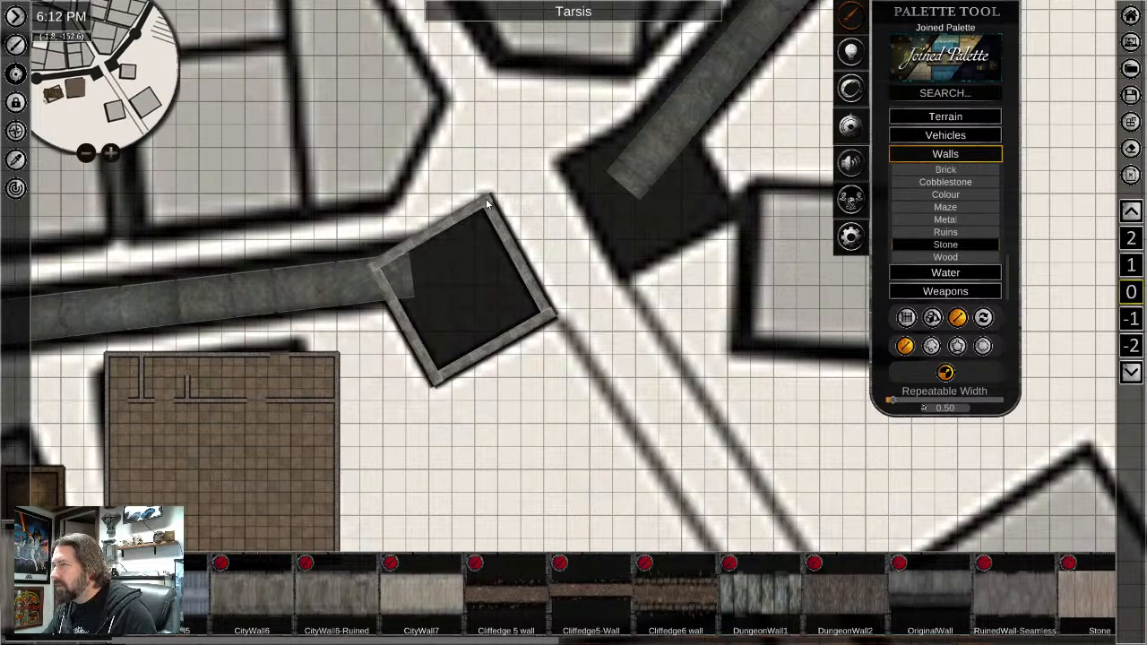
Outline the gate's eastern square tower with the same stone wall, closing all four sides
scroll(417, 401, "down", 3)
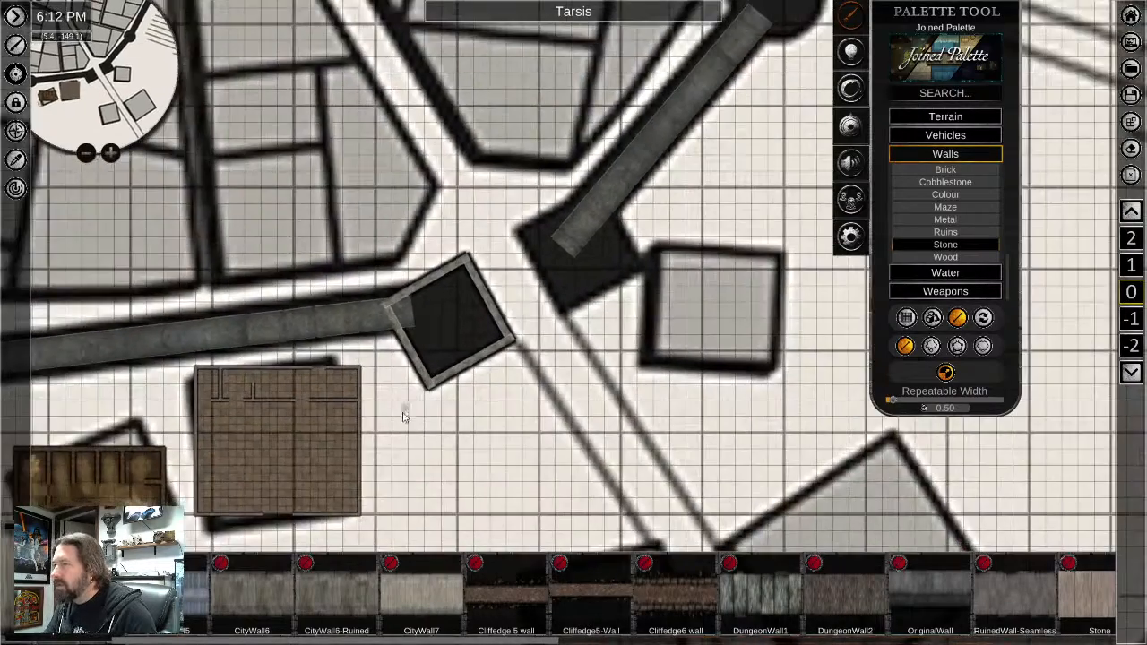
scroll(415, 416, "up", 4)
middle_click_drag(568, 346, 456, 323)
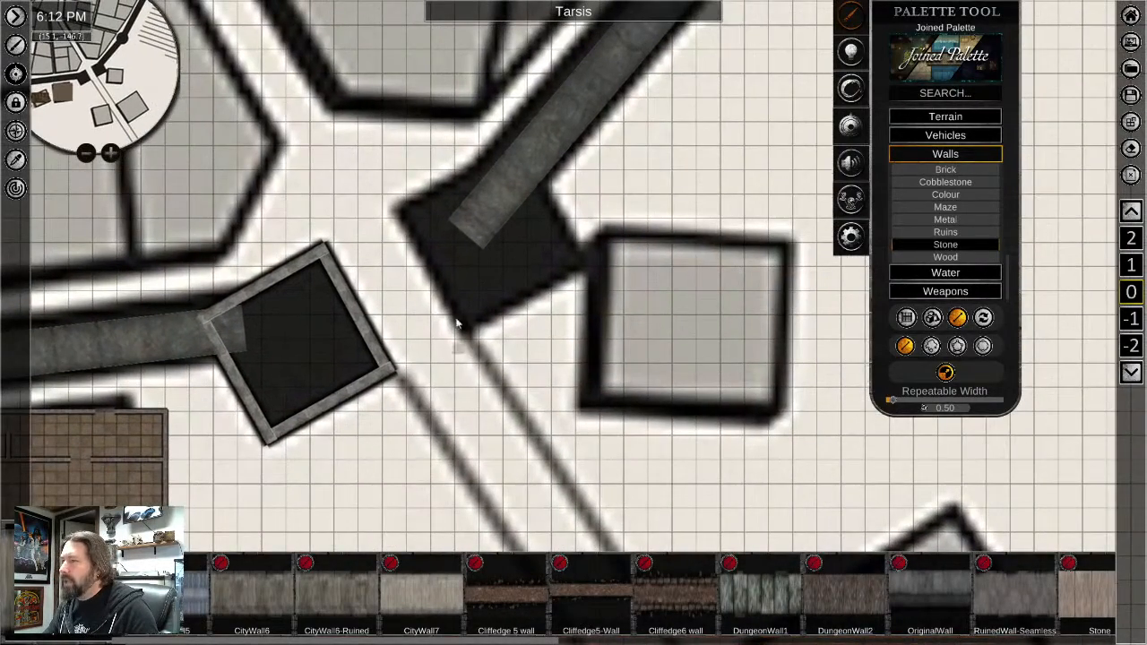
mouse_move(400, 216)
left_mouse_down()
mouse_move(461, 302)
mouse_move(465, 337)
mouse_move(581, 267)
mouse_move(515, 154)
mouse_move(519, 141)
mouse_move(409, 185)
mouse_move(394, 211)
left_mouse_up()
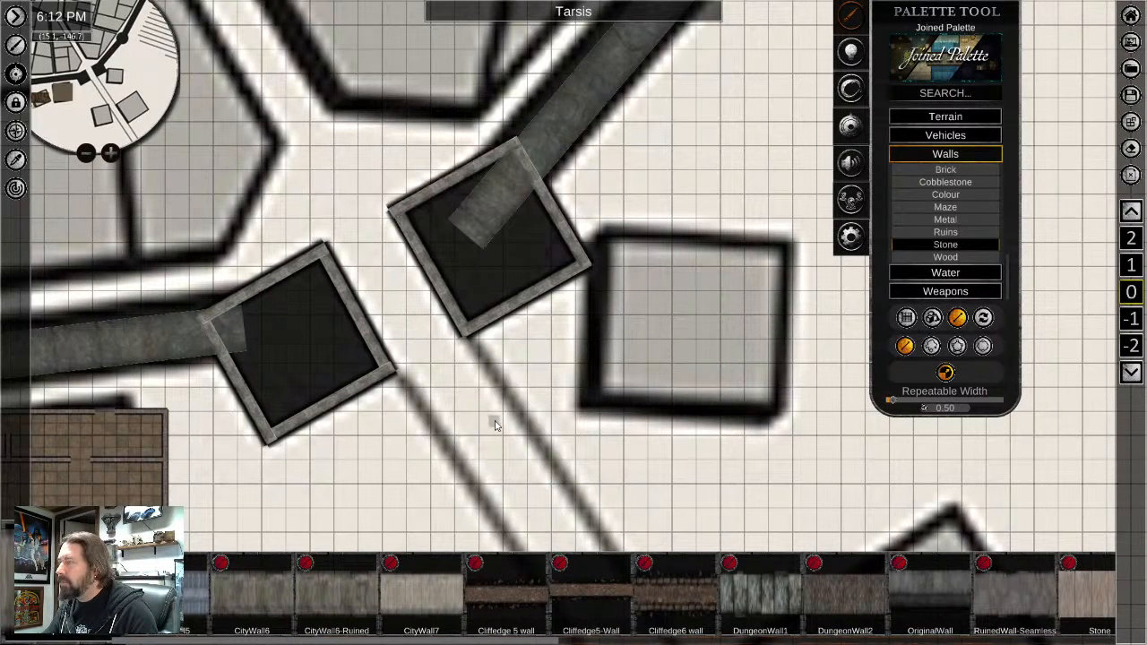
Stop drawing walls and switch the palette to the Wood category of Terrain for the square building southeast of the gate
scroll(495, 421, "down", 2)
middle_click_drag(468, 449, 623, 281)
scroll(510, 311, "down", 5)
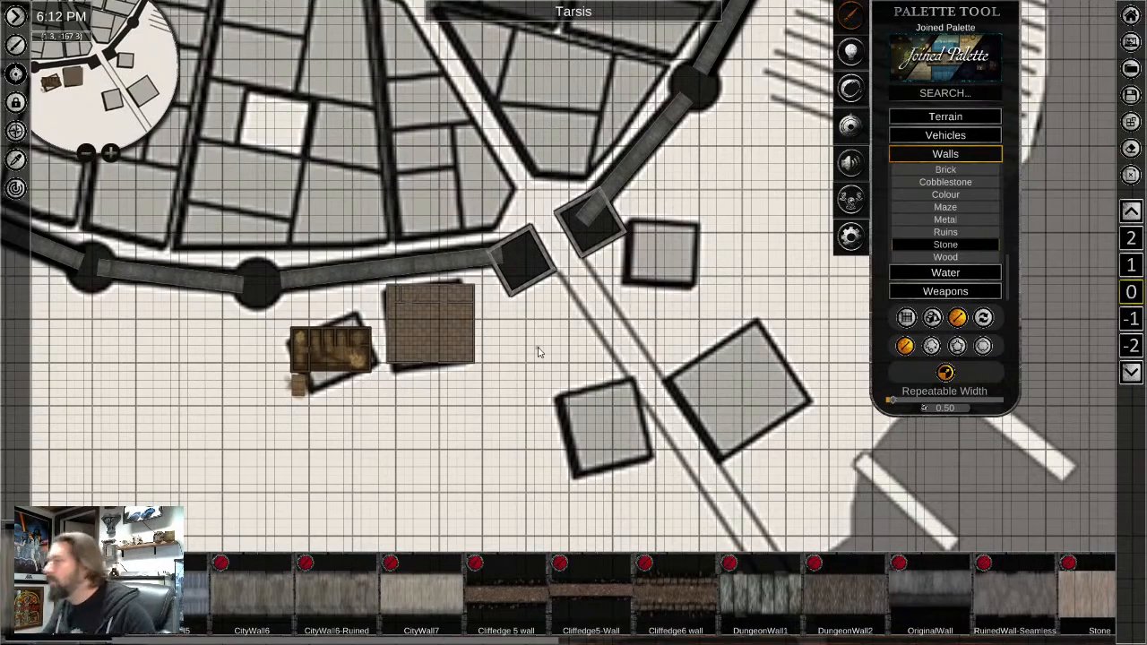
scroll(606, 495, "up", 4)
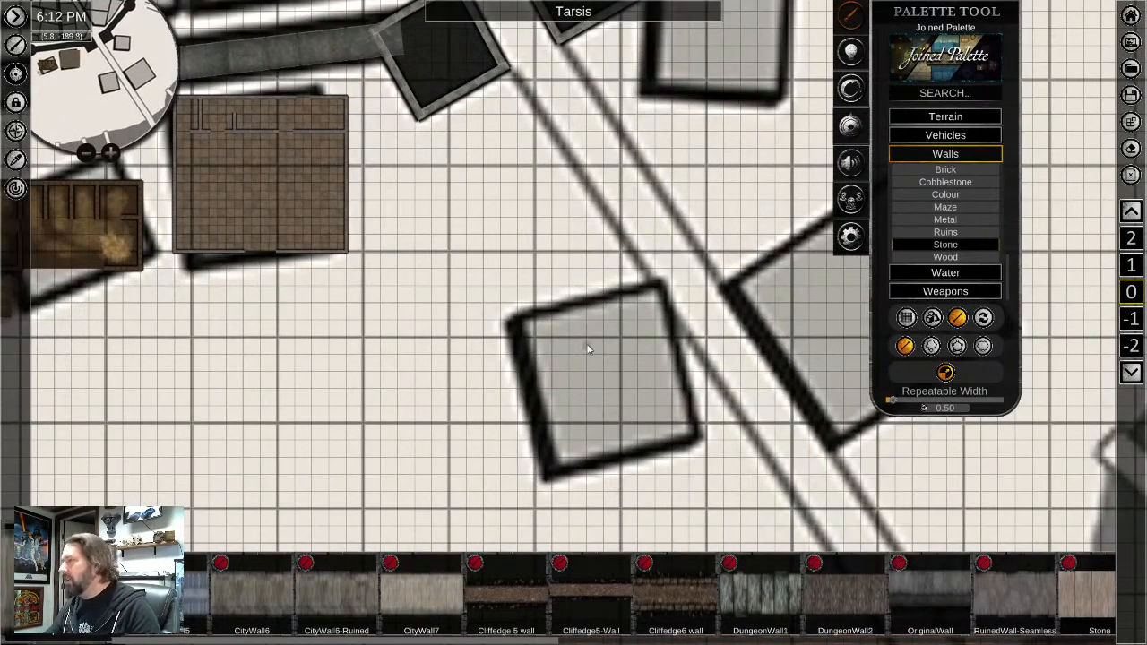
right_click(587, 348)
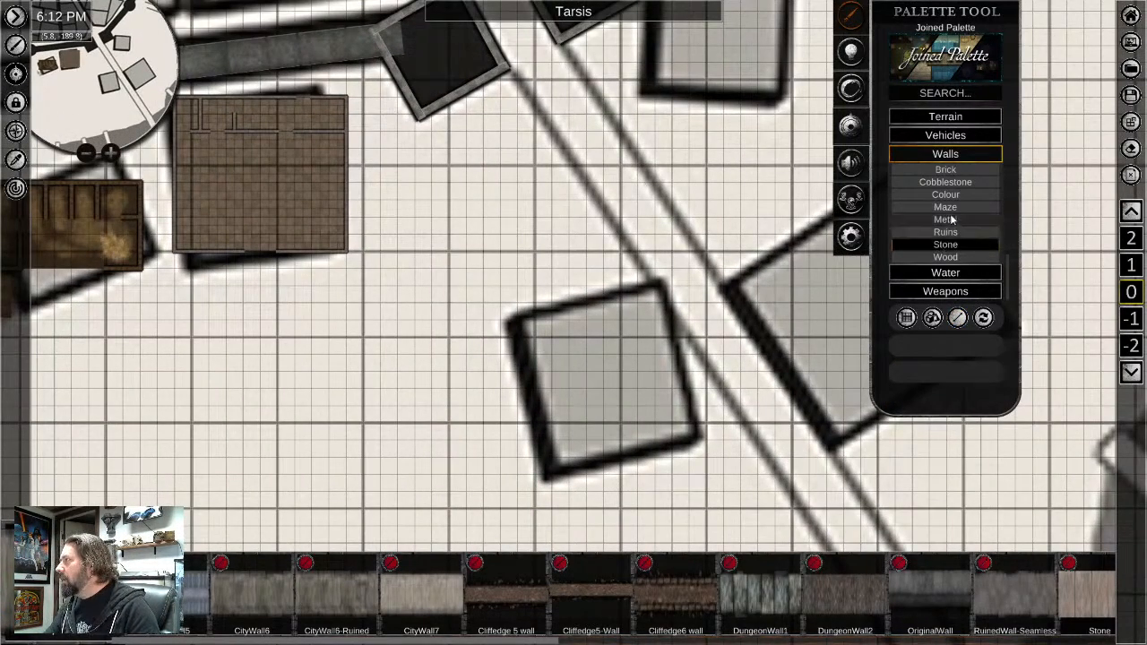
scroll(957, 179, "up", 3)
left_click(959, 164)
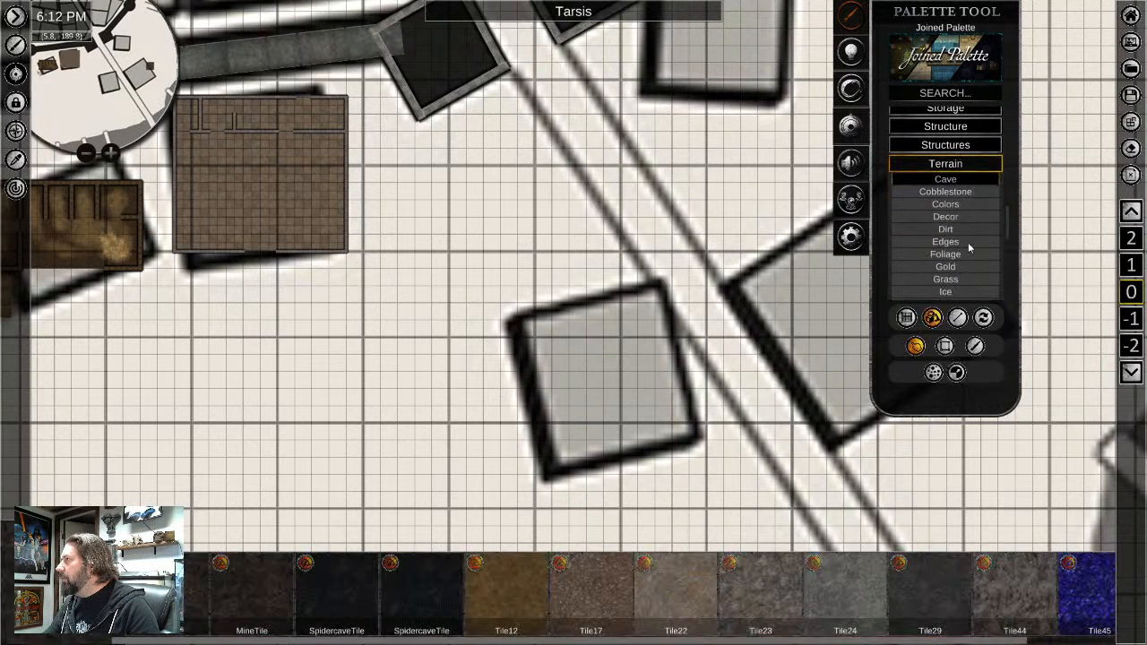
scroll(950, 228, "down", 3)
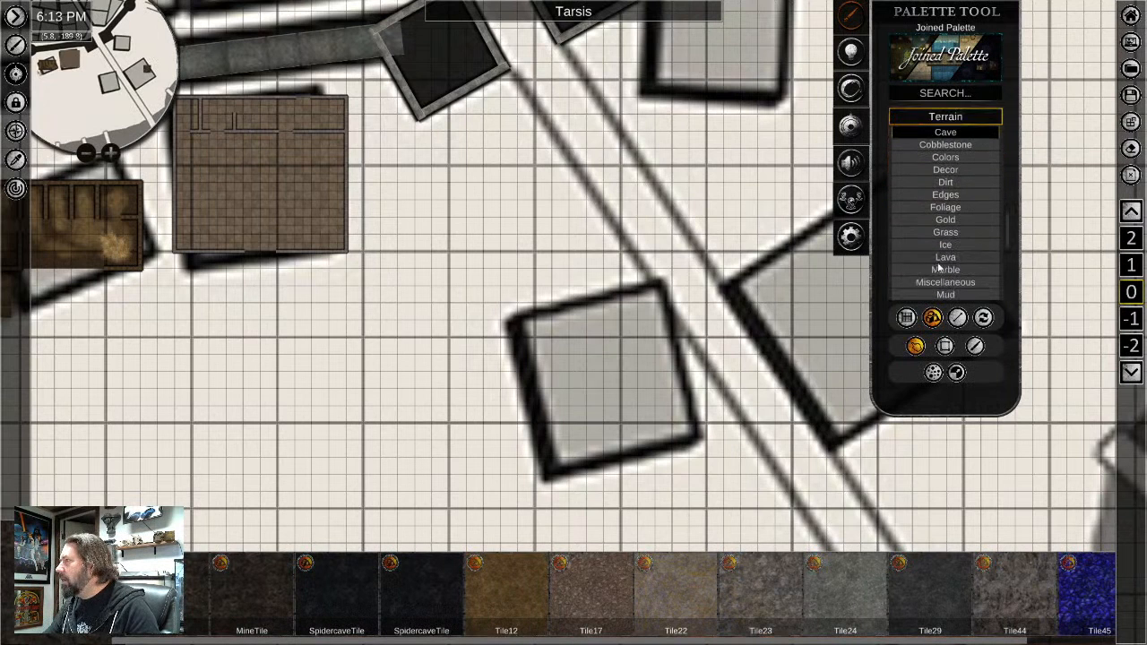
scroll(951, 255, "down", 3)
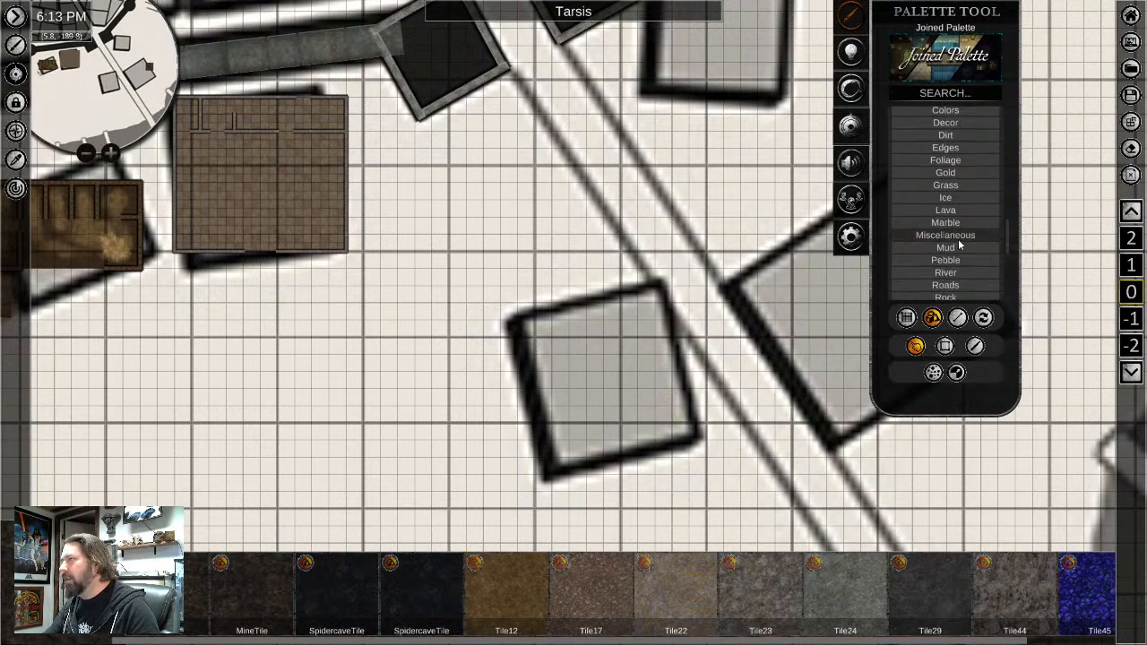
scroll(950, 258, "down", 3)
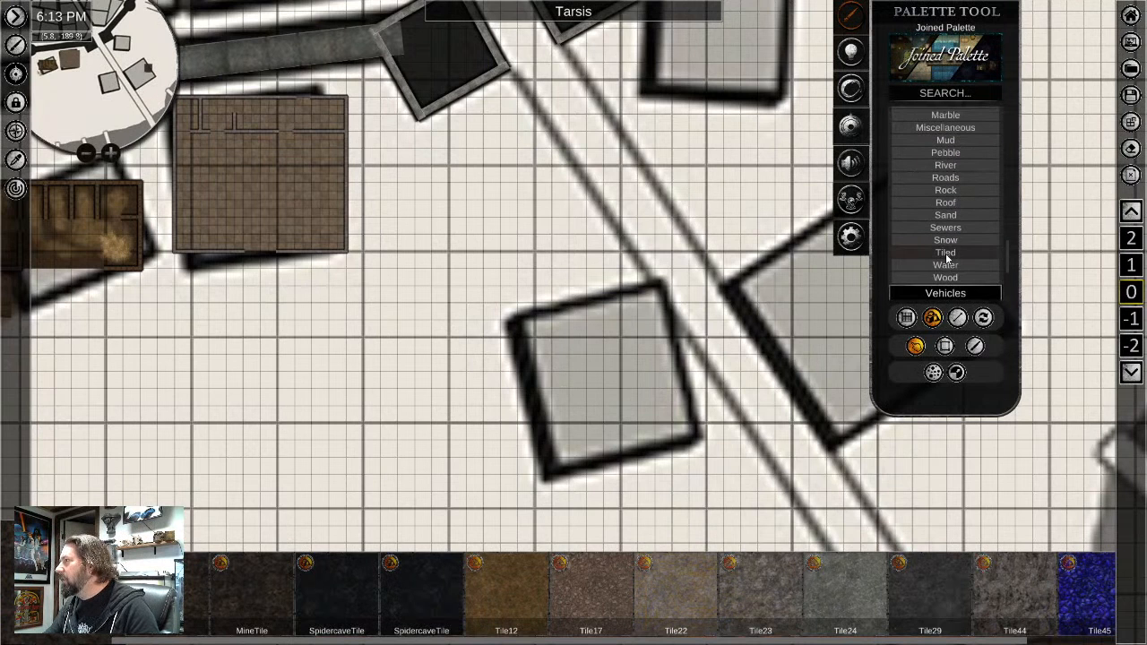
left_click(945, 277)
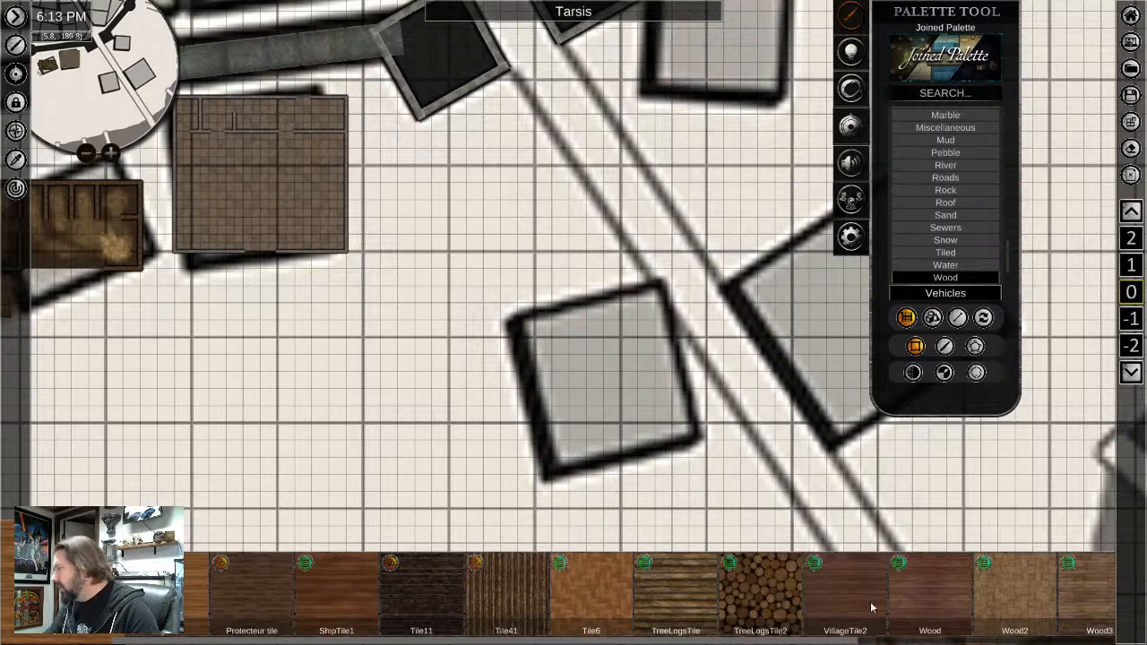
Draw a Woodentile21 floor rectangle of about 10 by 9 squares over the tilted building beside the road
left_click_drag(871, 608, 490, 608)
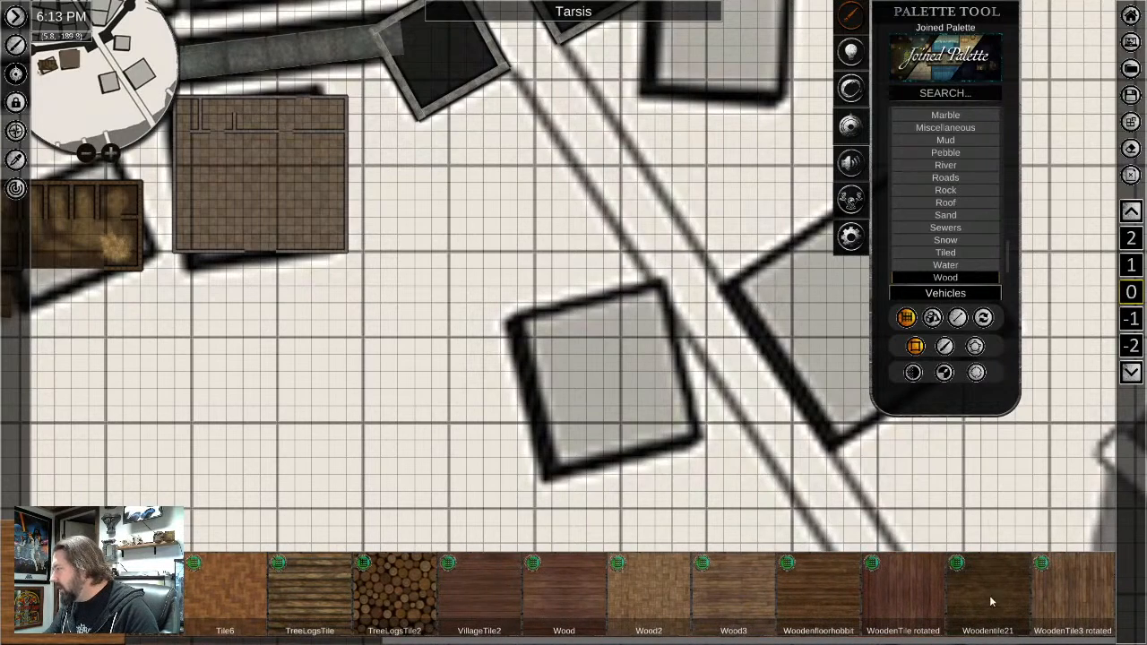
scroll(579, 420, "up", 4)
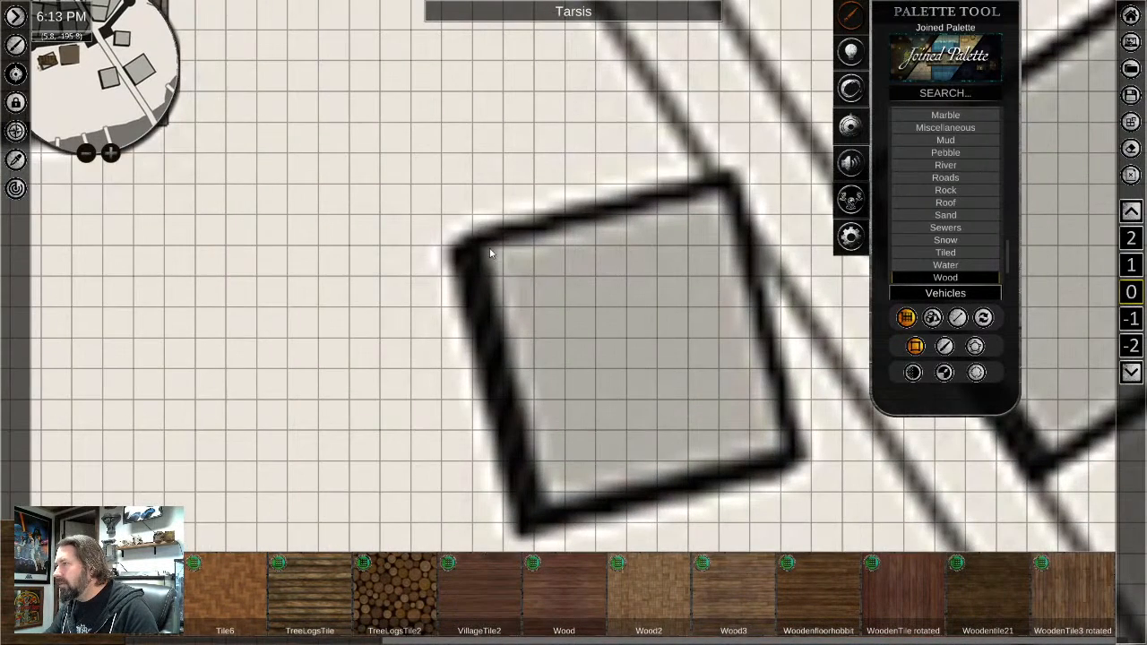
left_click_drag(494, 240, 764, 476)
Make the new wooden floor fully opaque and toggle its visibility setting
right_click(660, 445)
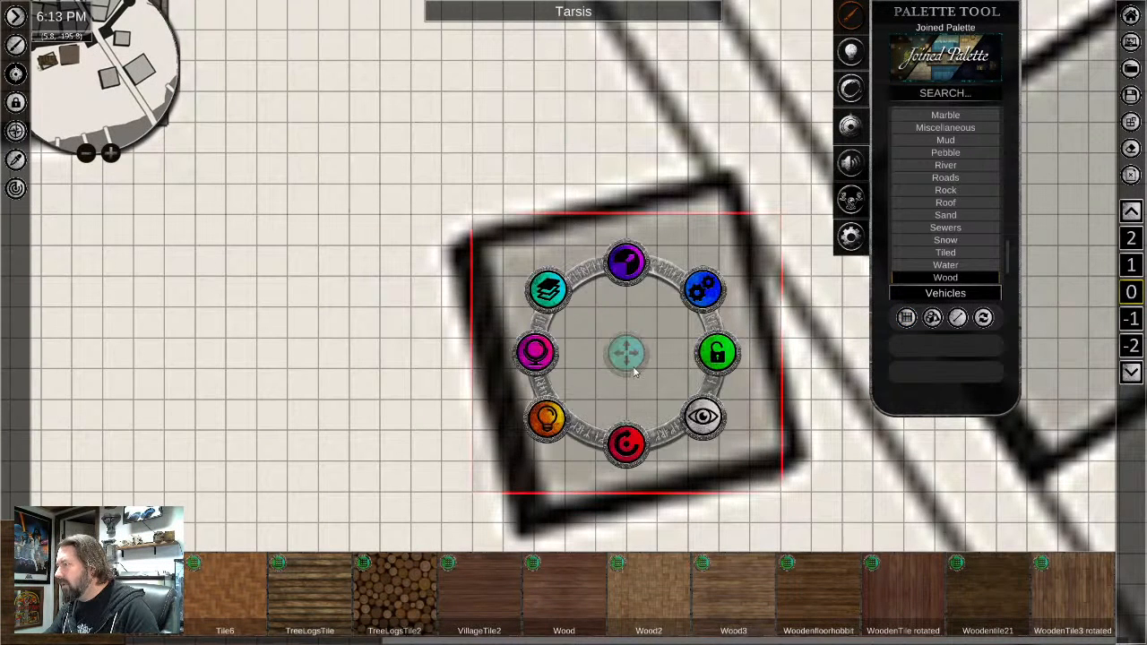
left_click(535, 358)
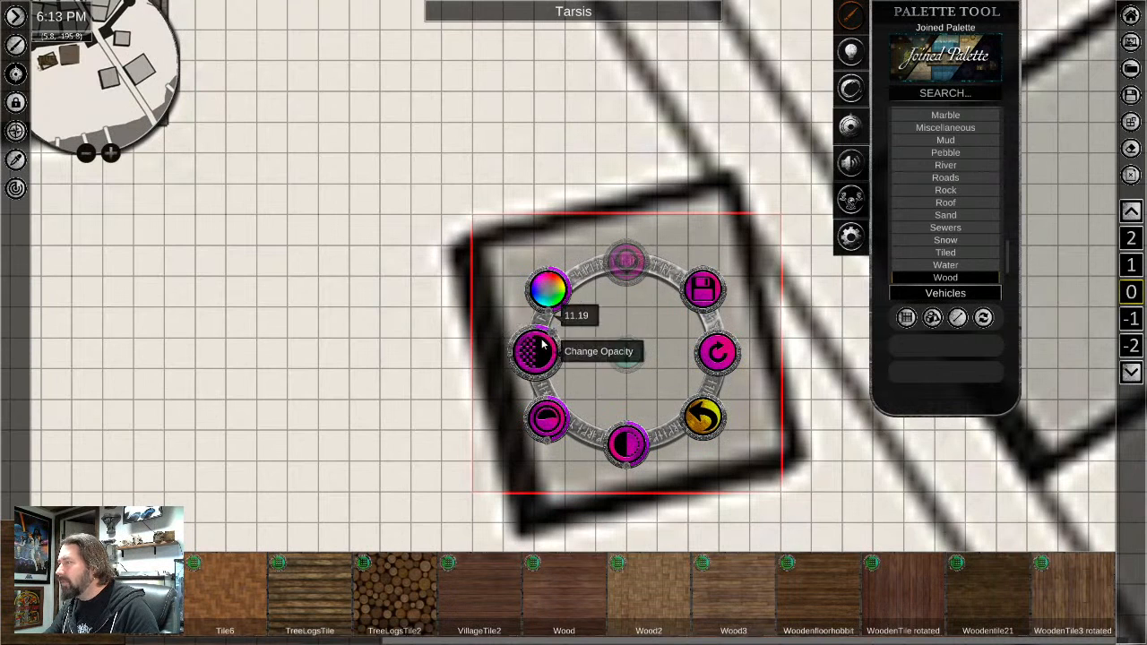
mouse_move(552, 336)
left_mouse_down()
mouse_move(551, 389)
mouse_move(516, 351)
mouse_move(540, 394)
mouse_move(522, 337)
mouse_move(534, 335)
left_mouse_up()
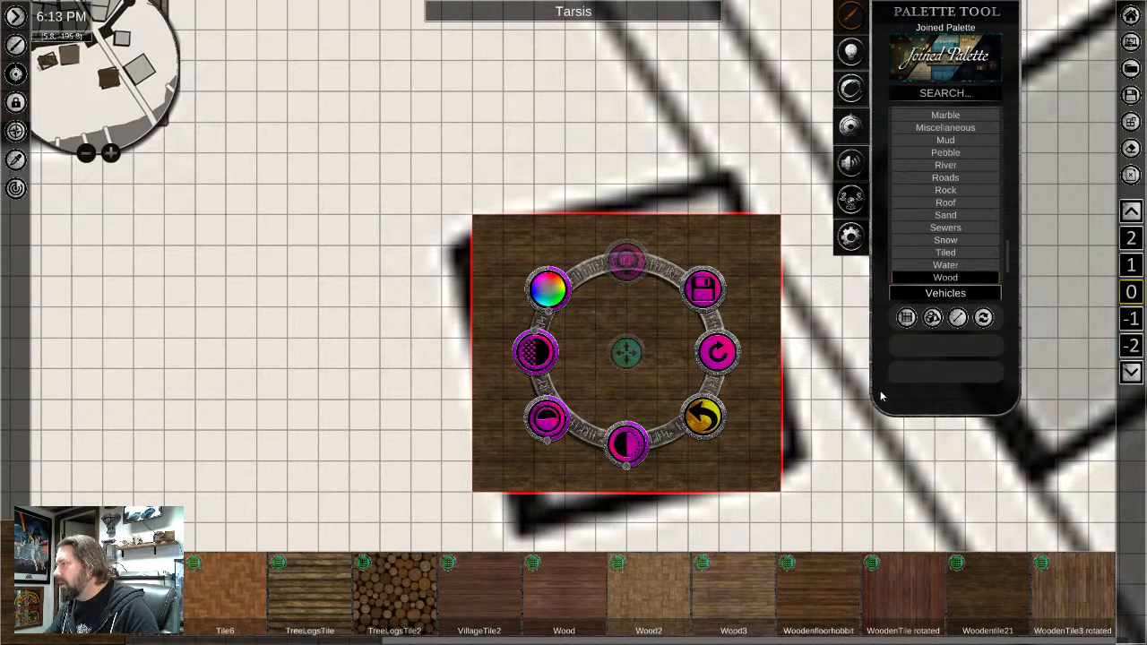
left_click(702, 422)
left_click(702, 421)
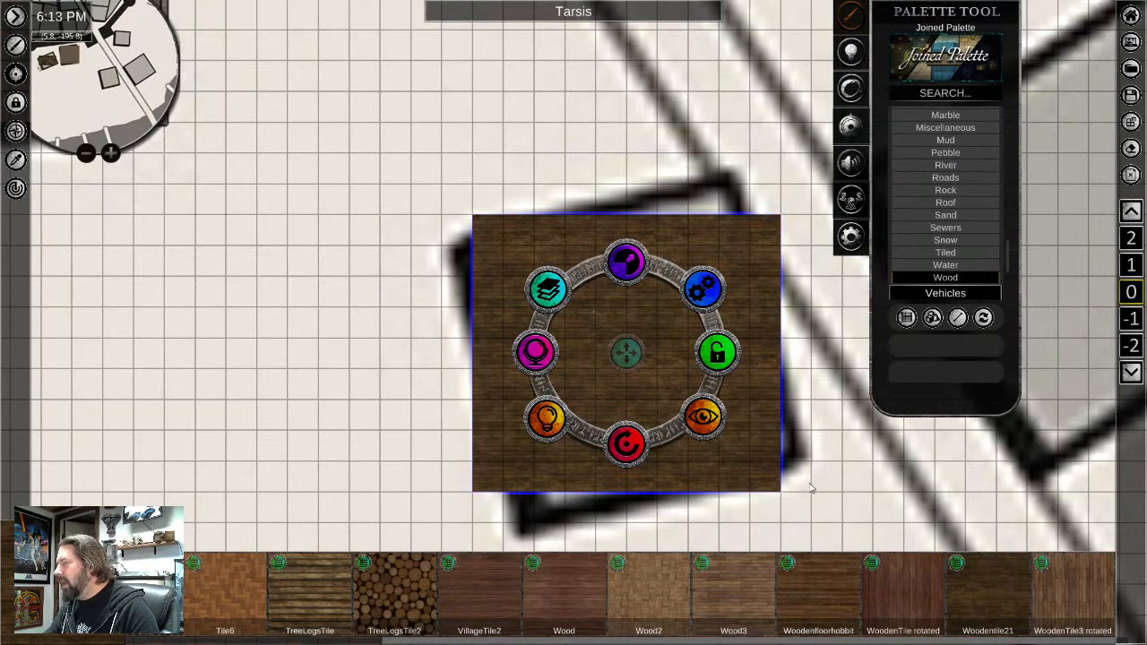
Deselect the wooden floor and switch the palette to the Cobblestone category of Walls
middle_click_drag(758, 497, 654, 469)
scroll(655, 429, "down", 1)
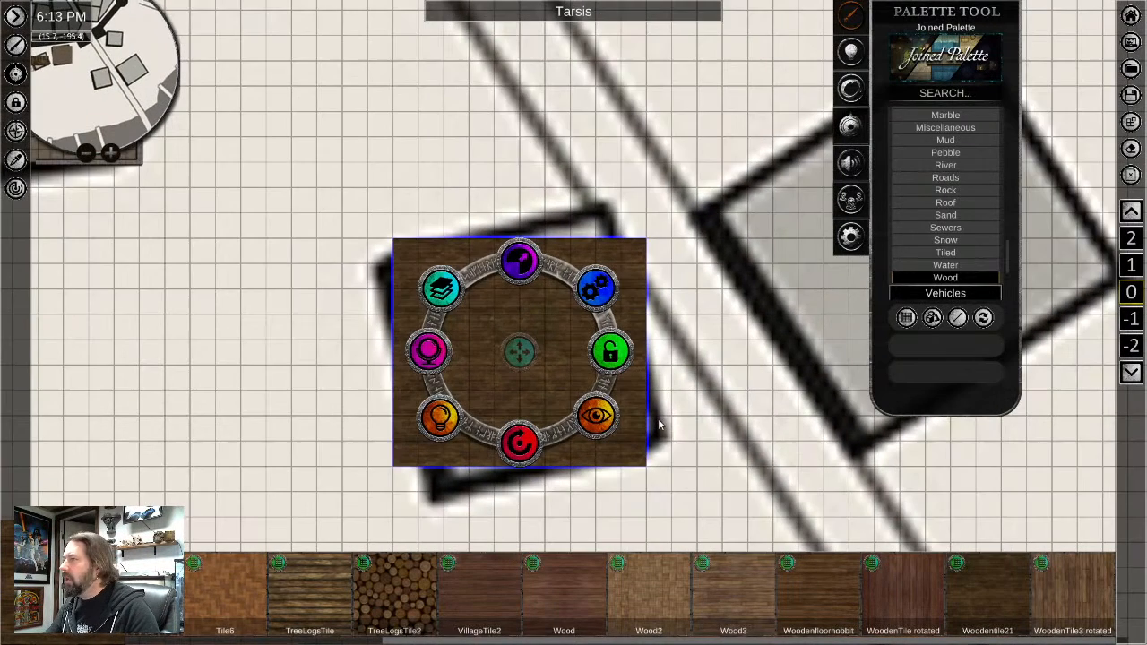
left_click(708, 460)
left_click(575, 403)
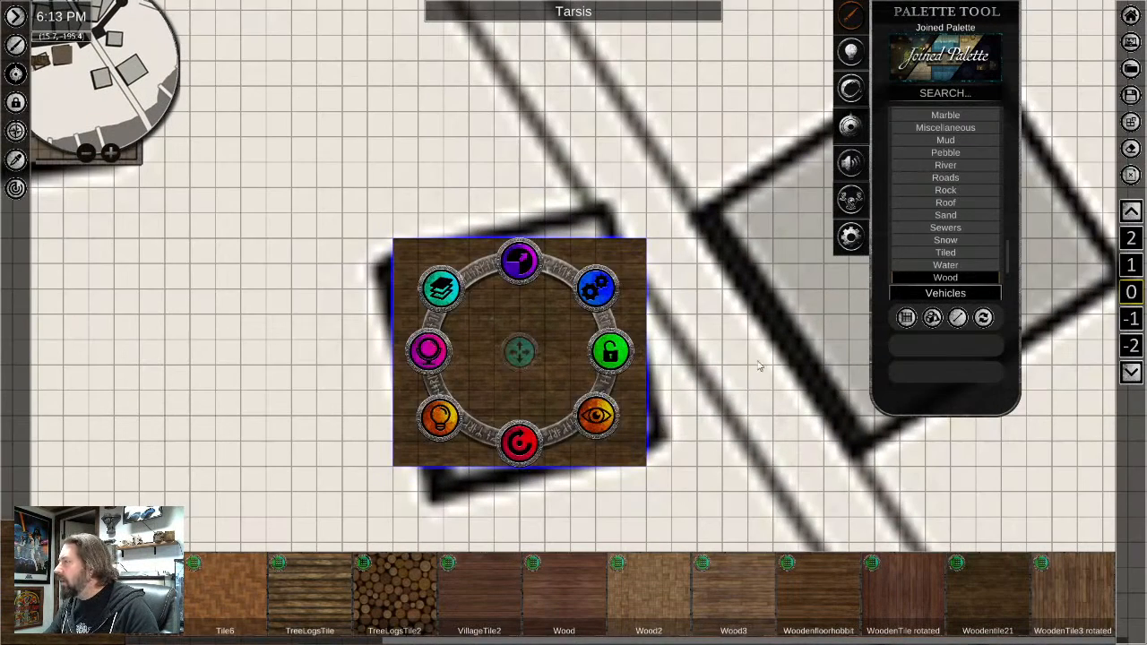
scroll(936, 273, "down", 1)
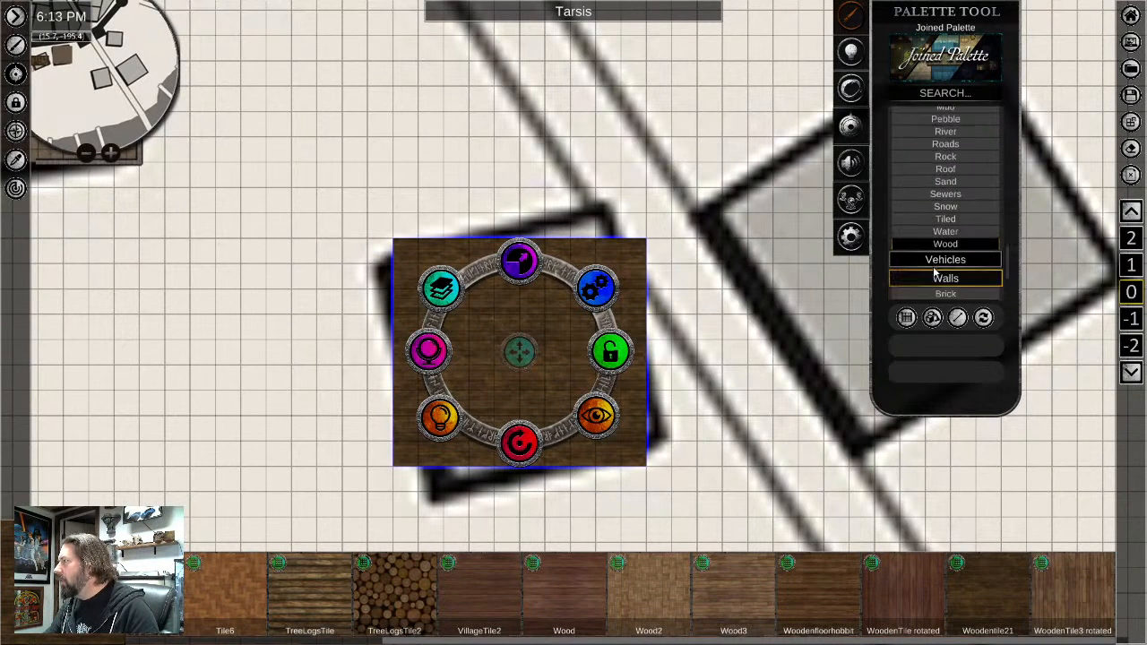
left_click(942, 274)
left_click(954, 232)
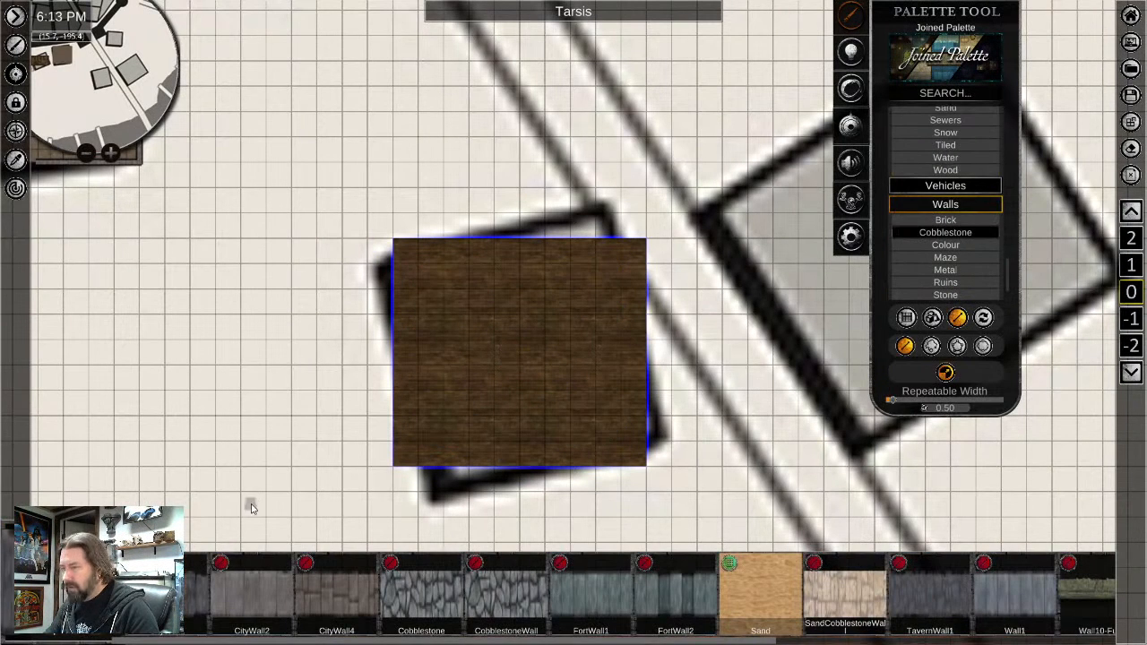
Draw cobblestone walls 0.20 wide around the wooden floor's edges, leaving a doorway gap of about two squares in the east side
scroll(586, 502, "up", 3)
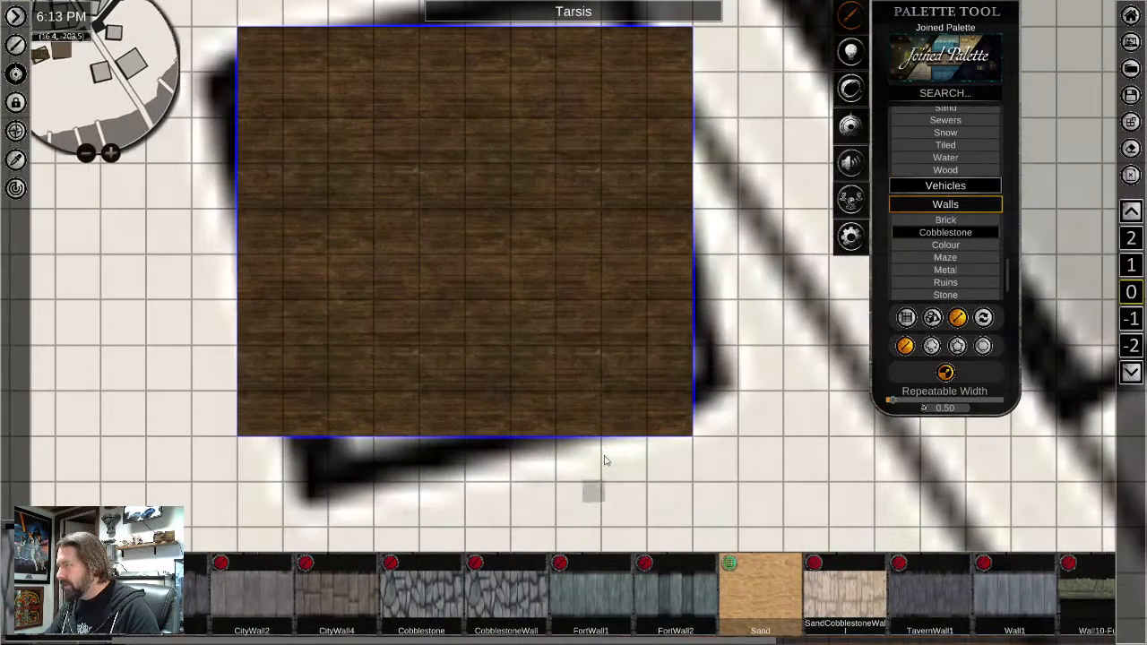
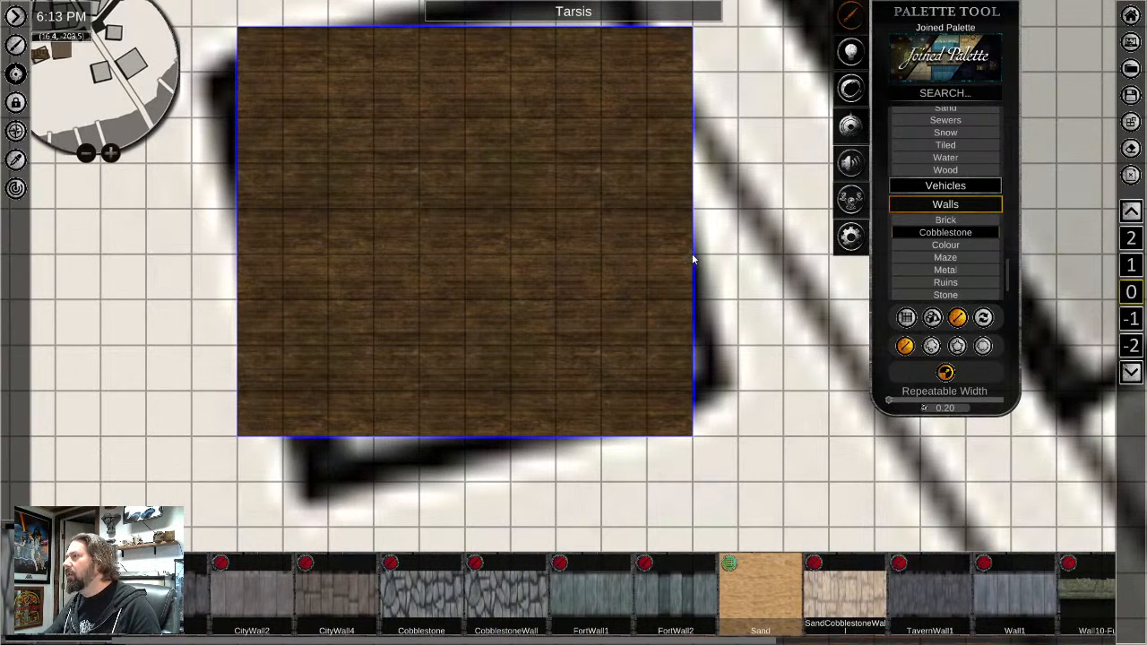
mouse_move(693, 259)
left_mouse_down()
mouse_move(694, 436)
mouse_move(241, 450)
mouse_move(238, 38)
mouse_move(669, 27)
left_mouse_up()
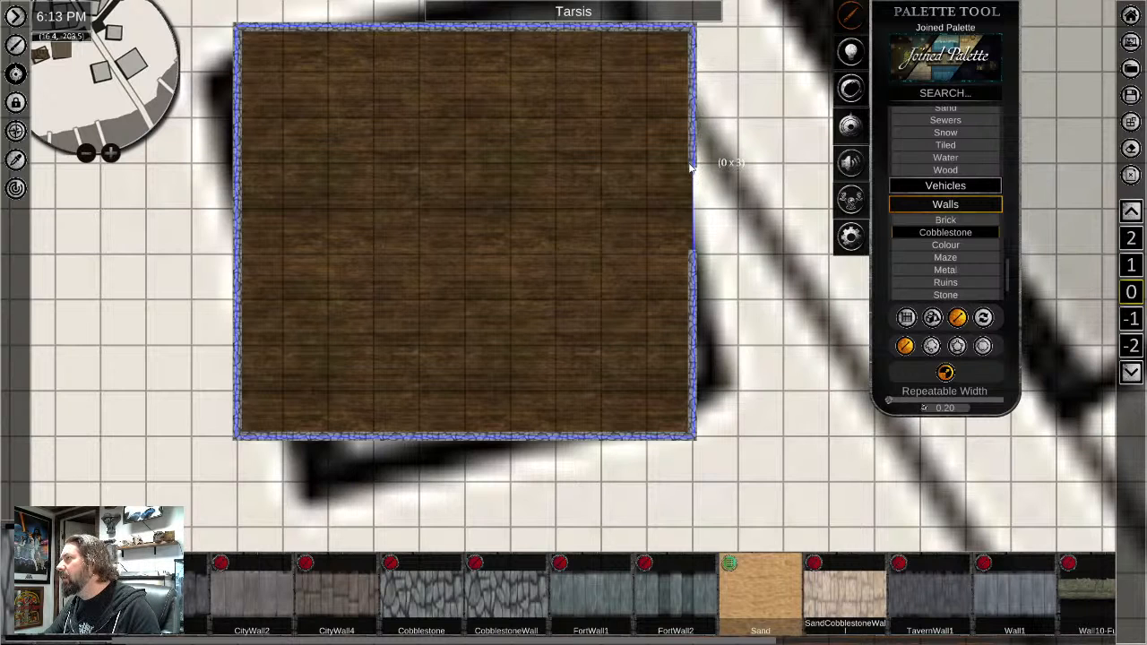
left_click_drag(688, 168, 689, 168)
scroll(583, 322, "down", 3)
scroll(610, 219, "up", 2)
right_click(612, 220)
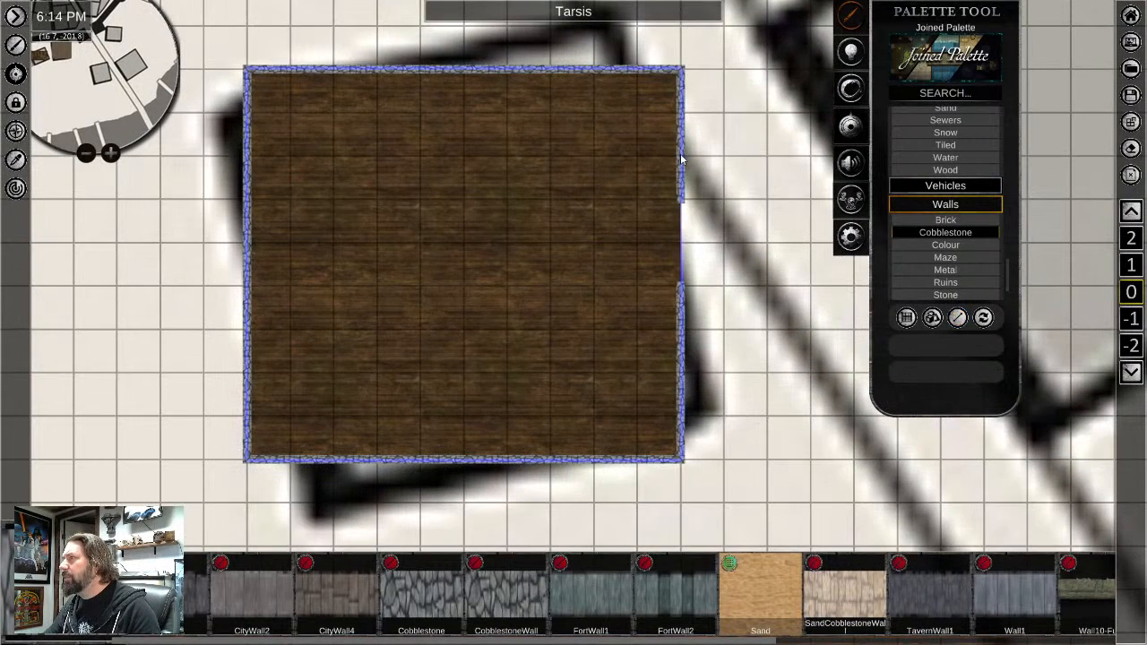
Turn on drop shadows for the wall segment north of the doorway and for the building's north and west walls
right_click(680, 160)
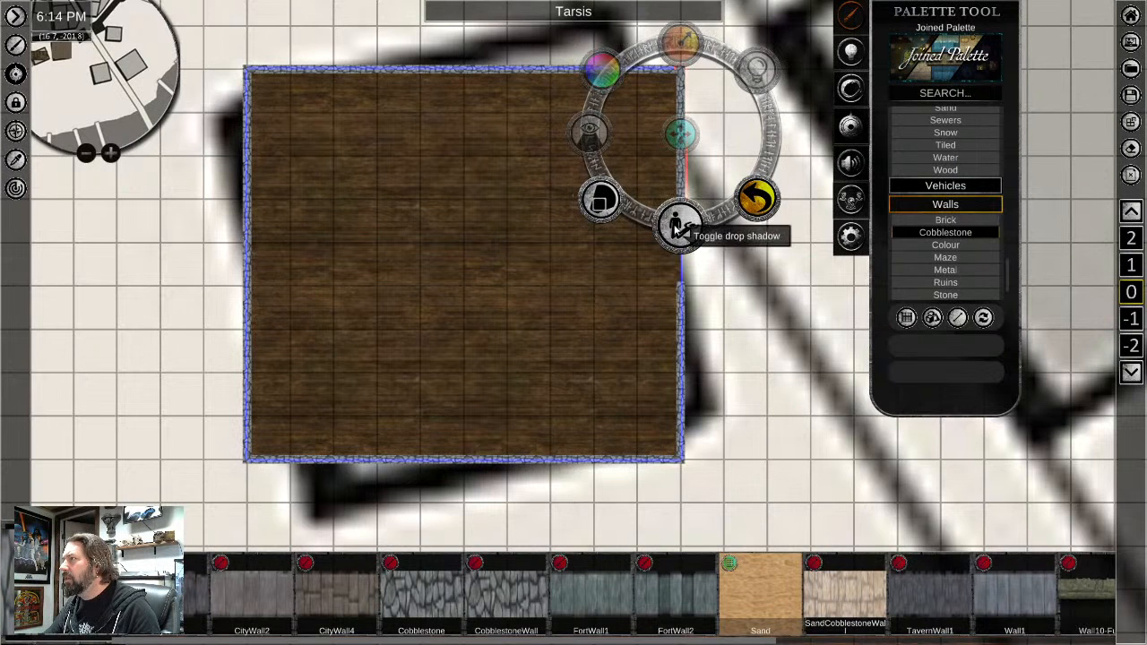
left_click(676, 230)
right_click(463, 69)
left_click(387, 135)
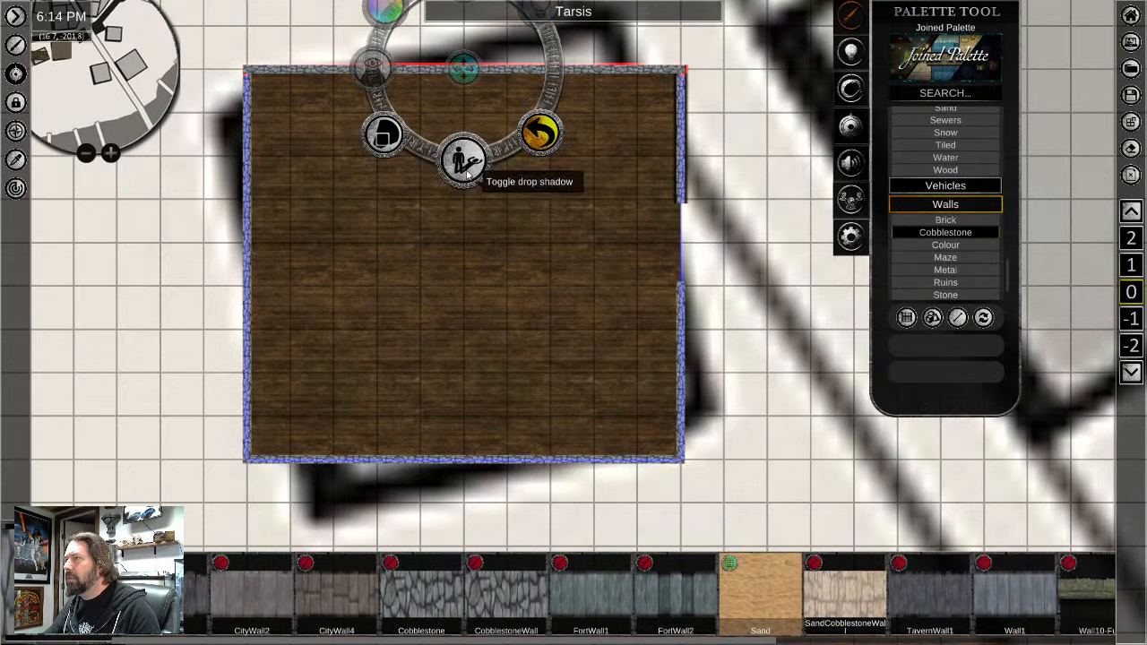
left_click(465, 166)
right_click(247, 262)
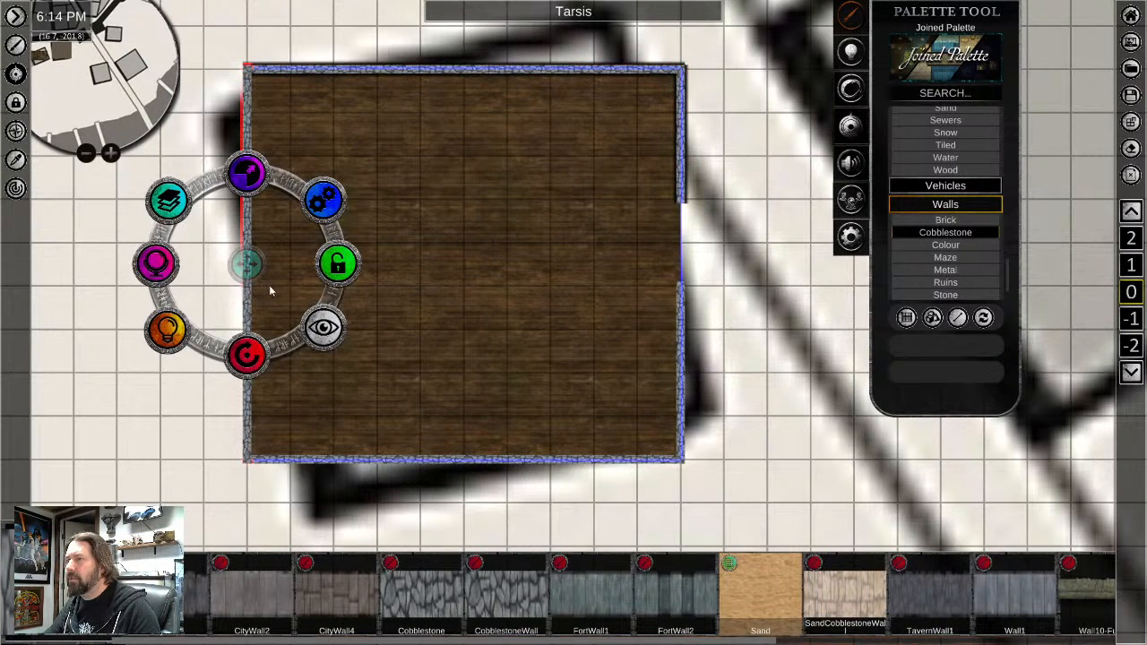
left_click(168, 351)
left_click(249, 353)
Turn on drop shadows for the building's south wall and the wall segment south of the doorway
right_click(463, 458)
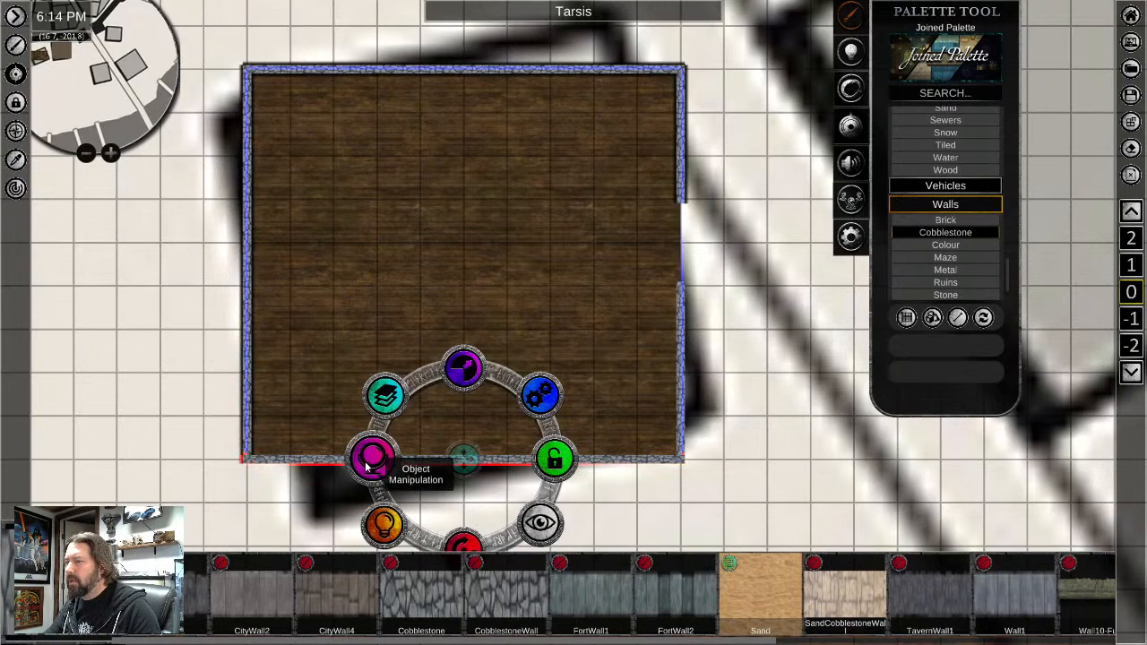
middle_click_drag(650, 479, 649, 315)
left_click(385, 368)
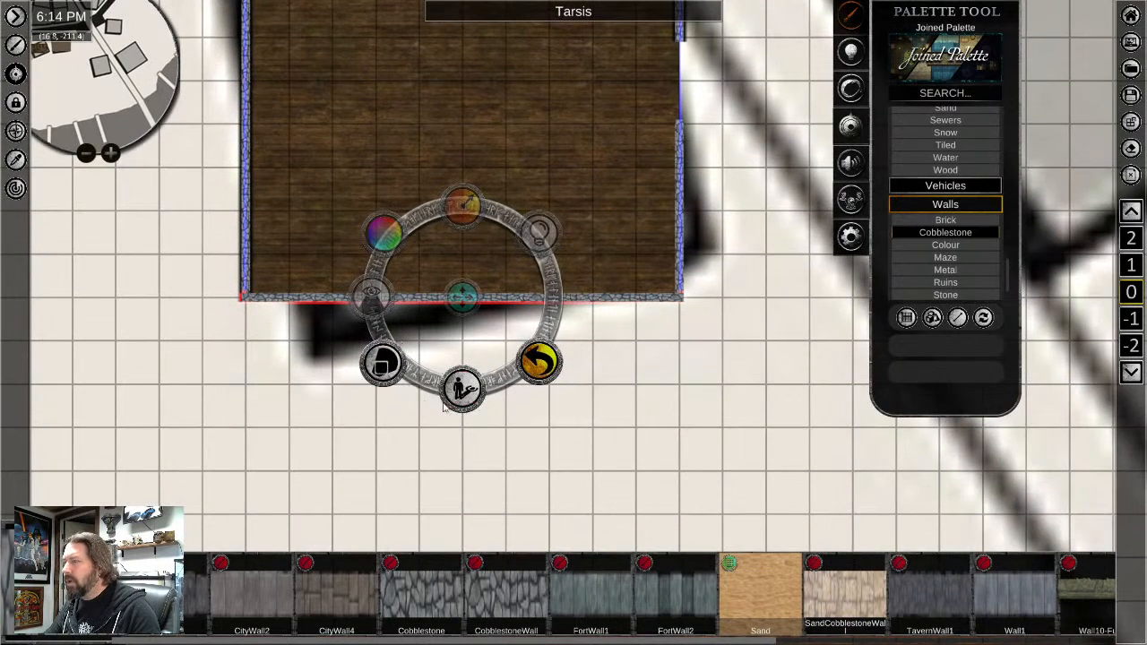
left_click(461, 387)
right_click(679, 209)
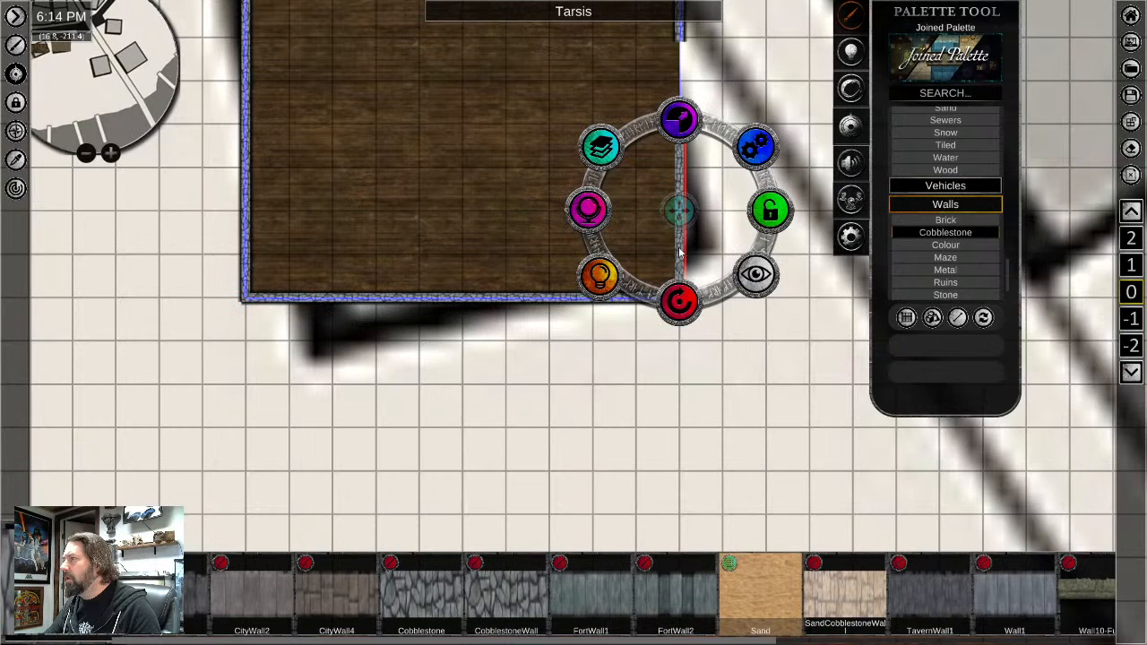
left_click(600, 280)
left_click(672, 302)
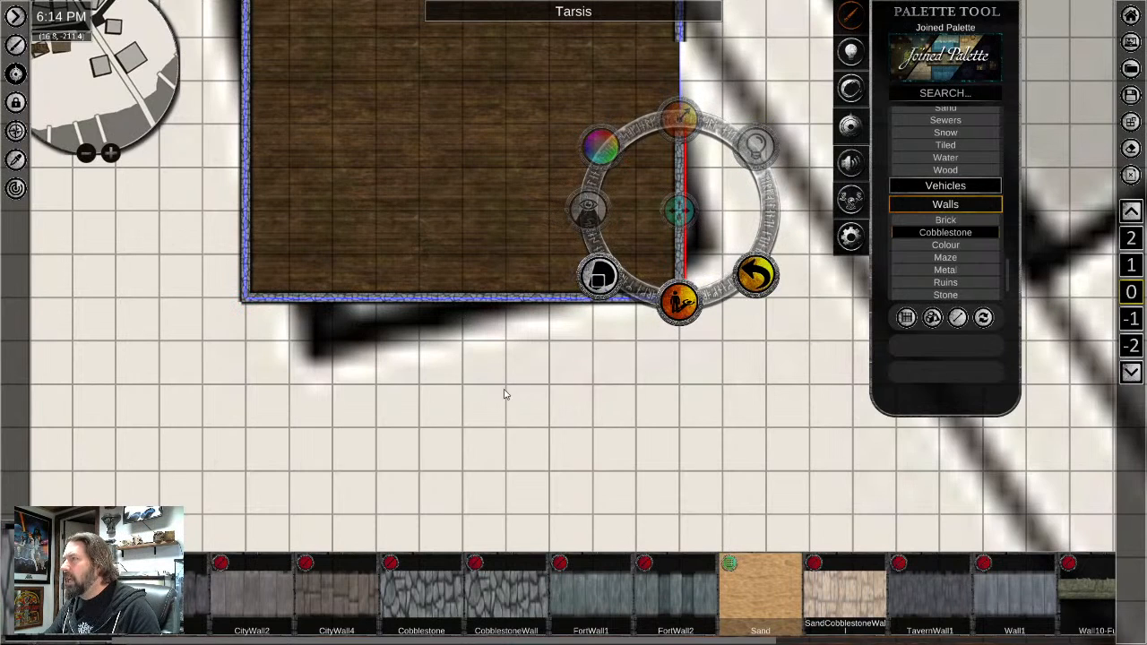
Deselect the wall and examine the building's shaded walls and east doorway gap up close
scroll(504, 394, "down", 1)
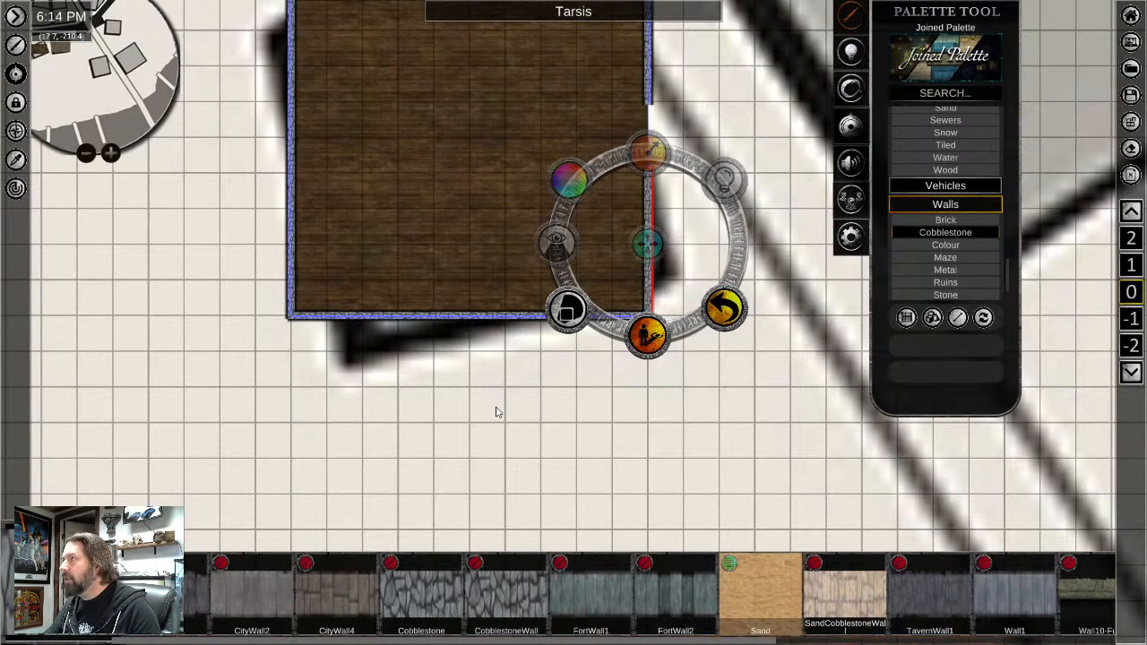
scroll(497, 412, "down", 1)
right_click(439, 282)
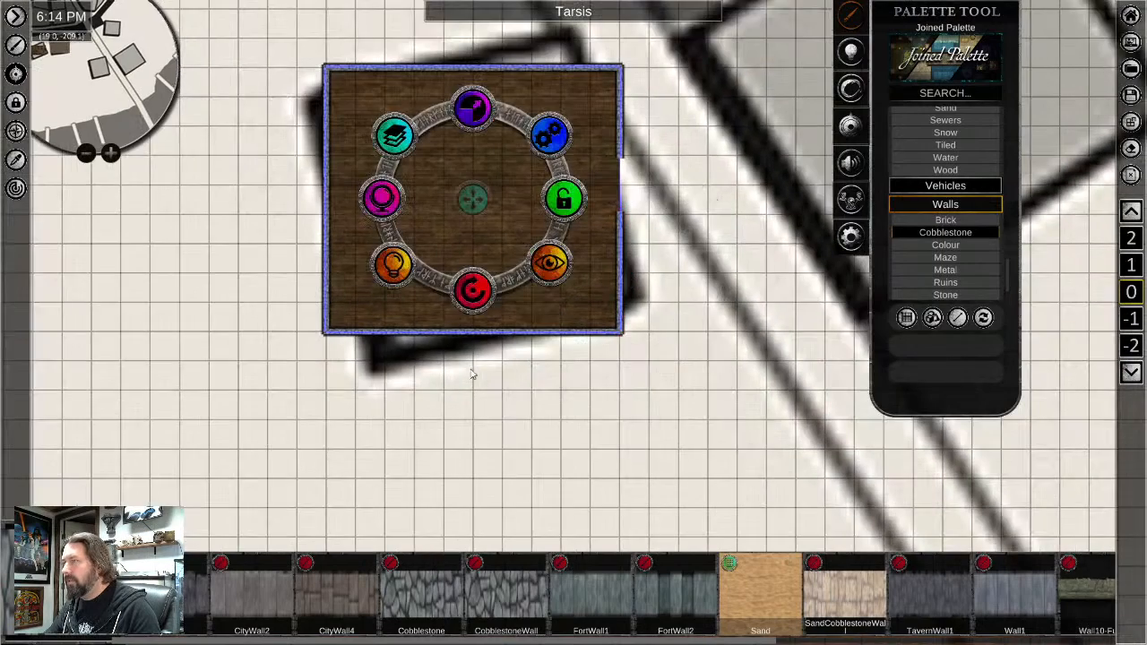
scroll(627, 331, "up", 3)
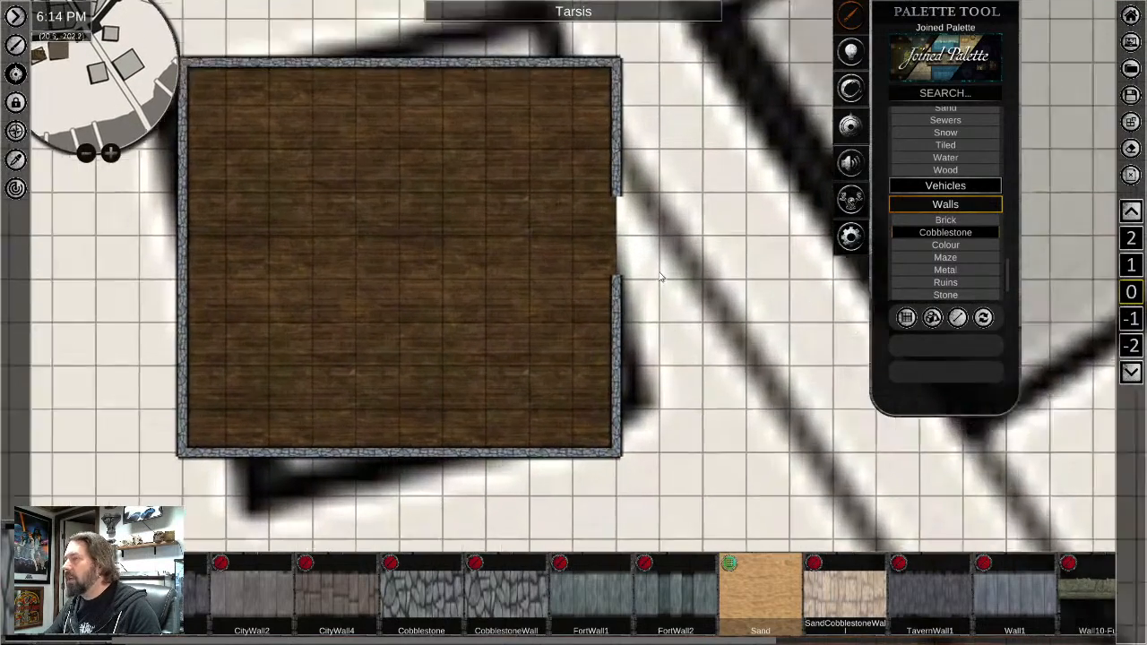
scroll(660, 276, "up", 1)
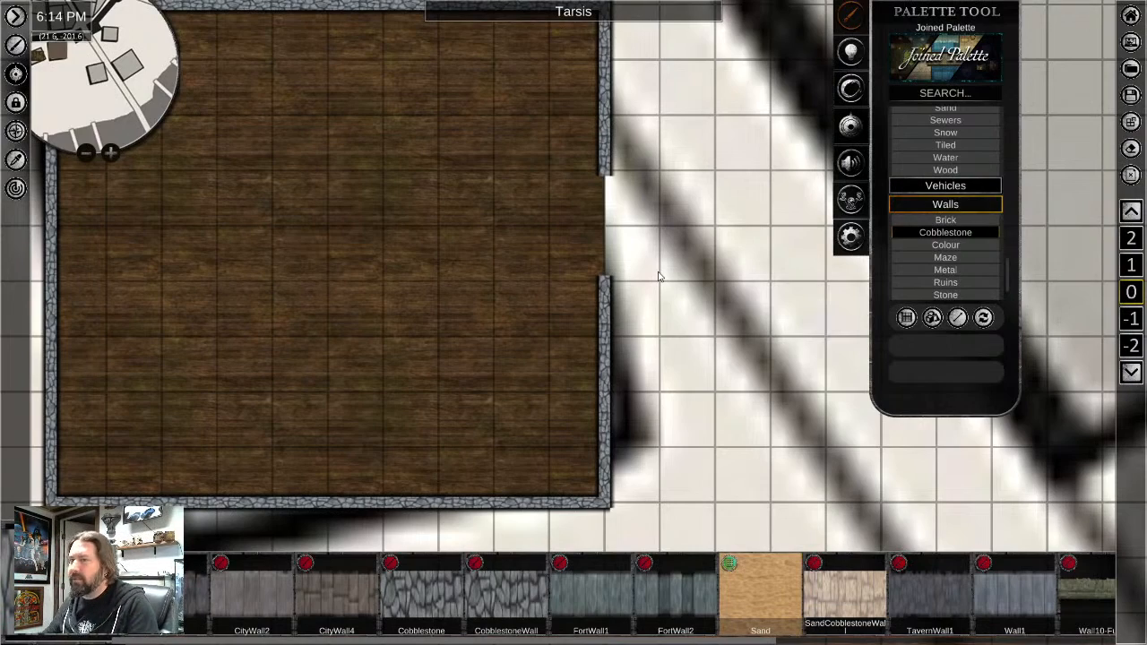
scroll(405, 379, "up", 1)
scroll(406, 380, "down", 2)
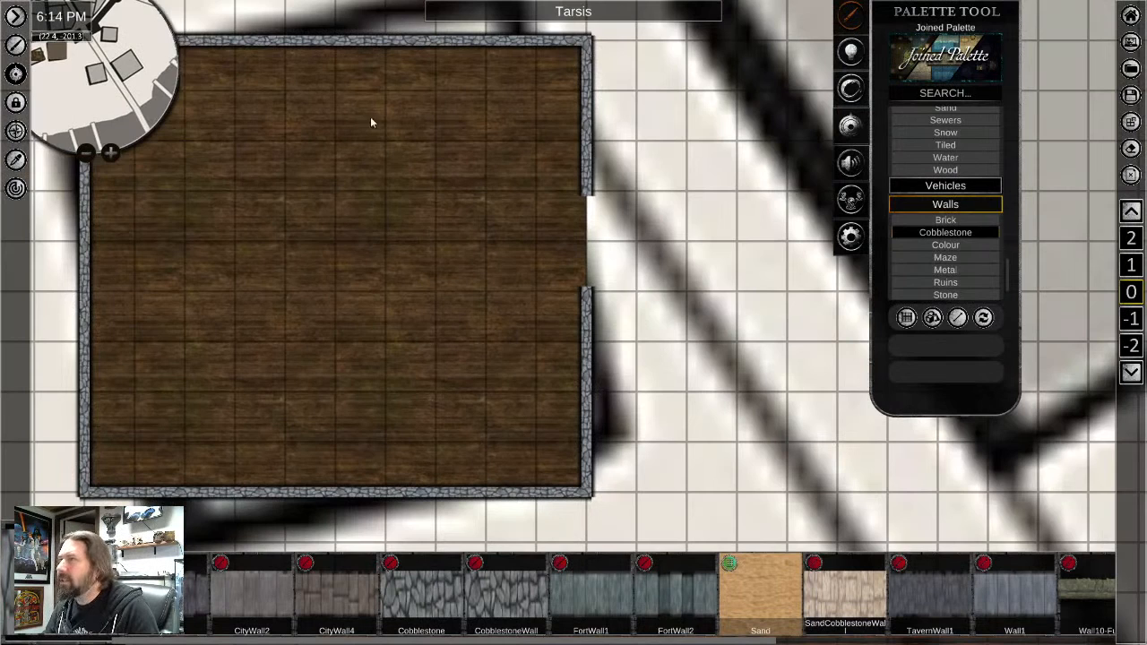
scroll(330, 298, "up", 1)
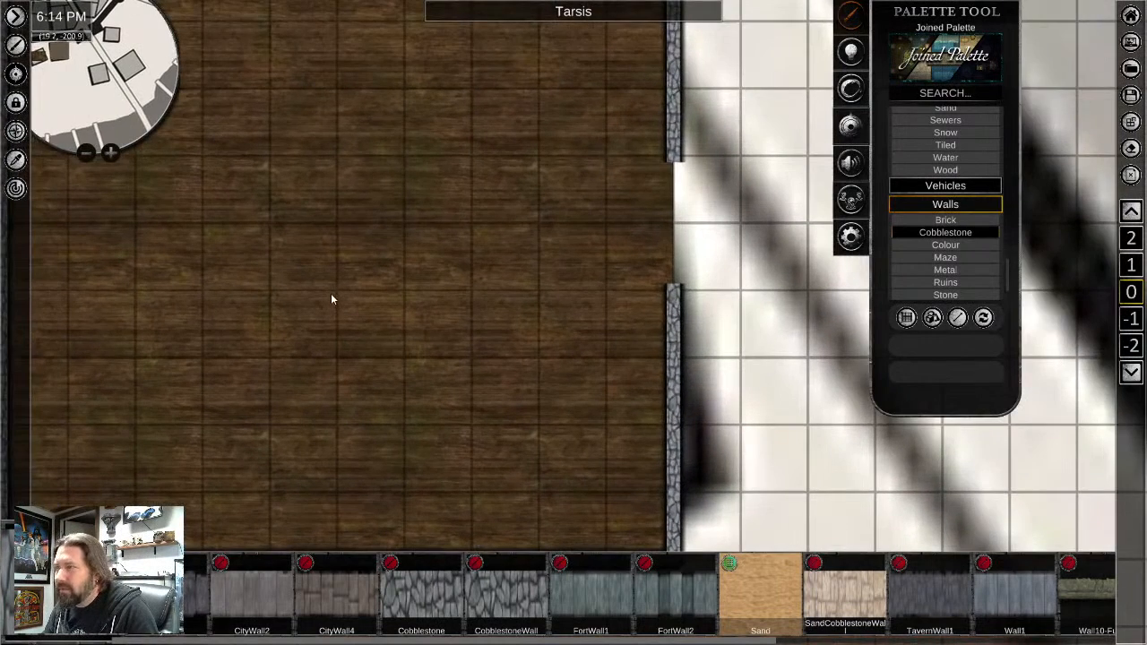
scroll(336, 307, "down", 1)
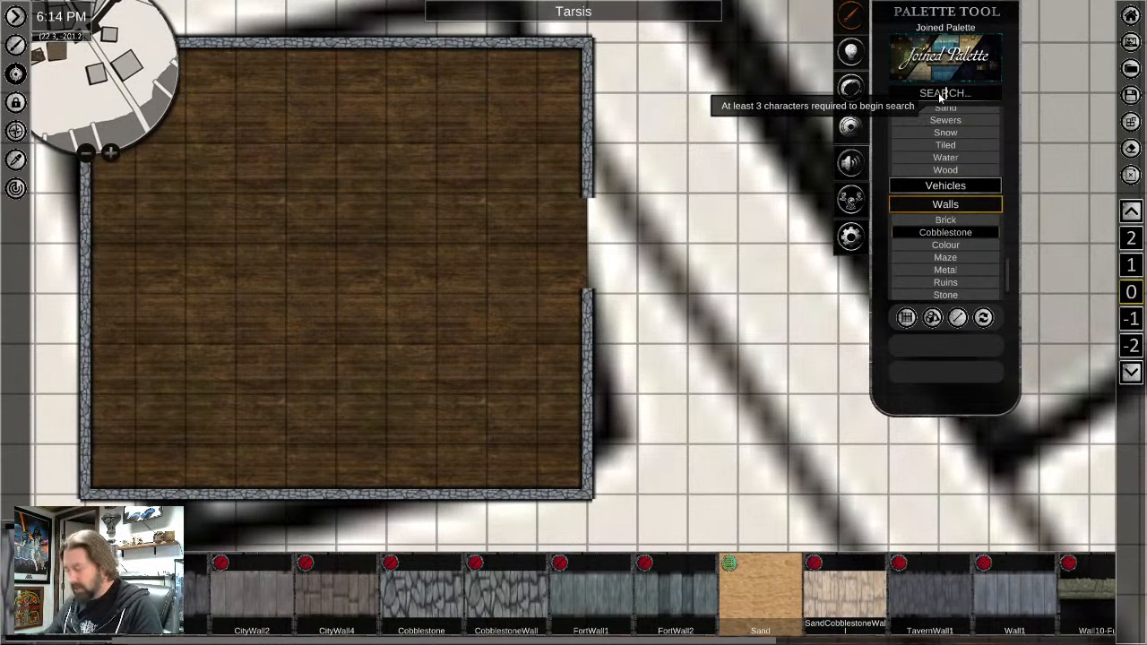
Search the palette for "door", limit the results to images, and pick the hinged wooden door
type("oor")
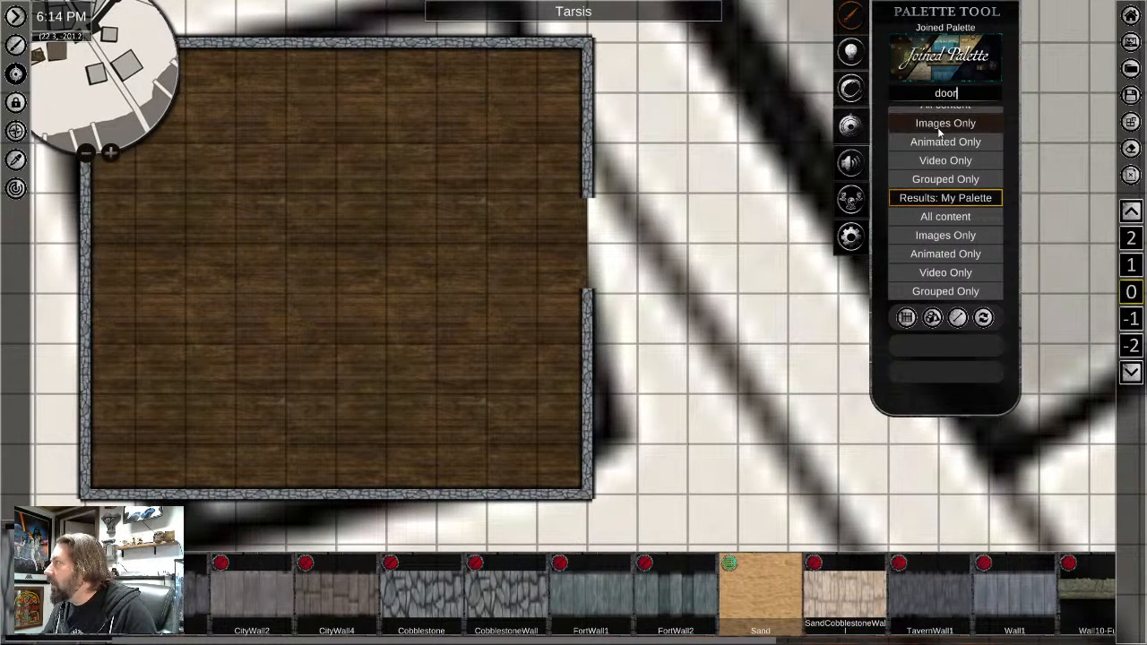
right_click(377, 433)
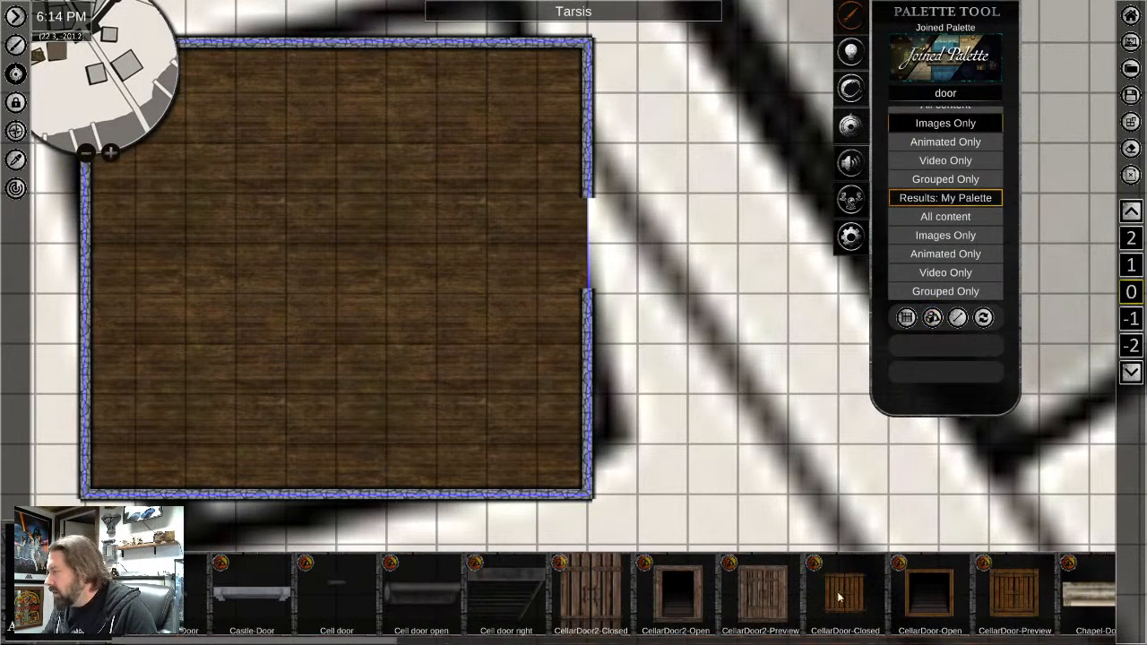
left_click_drag(838, 597, 642, 622)
scroll(582, 627, "down", 4)
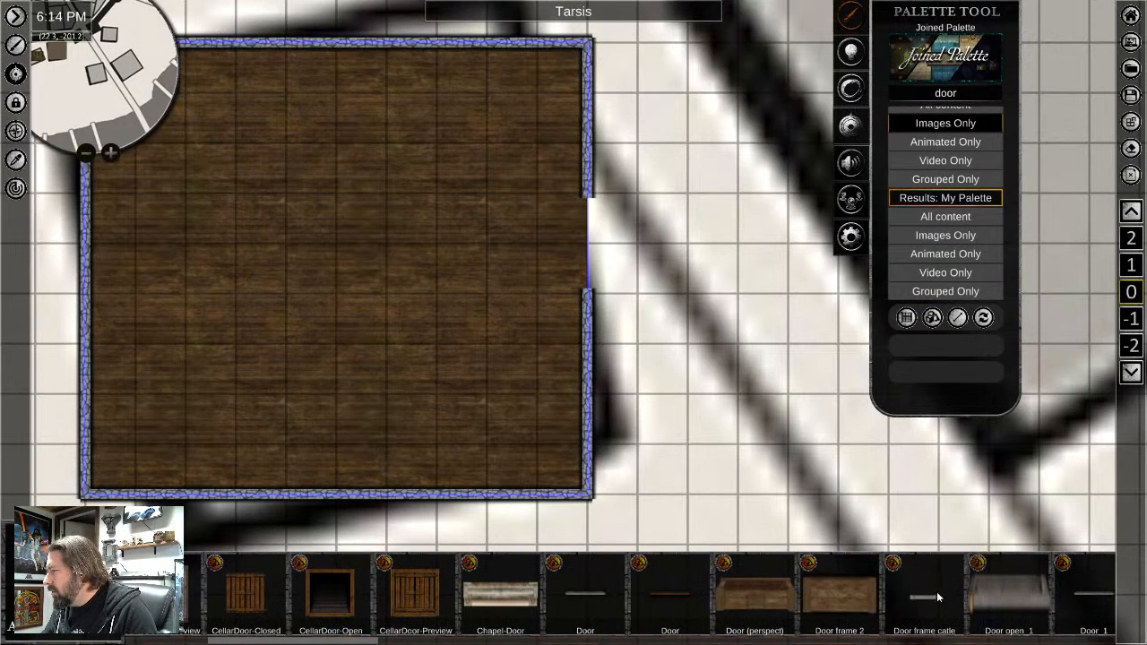
scroll(937, 597, "down", 13)
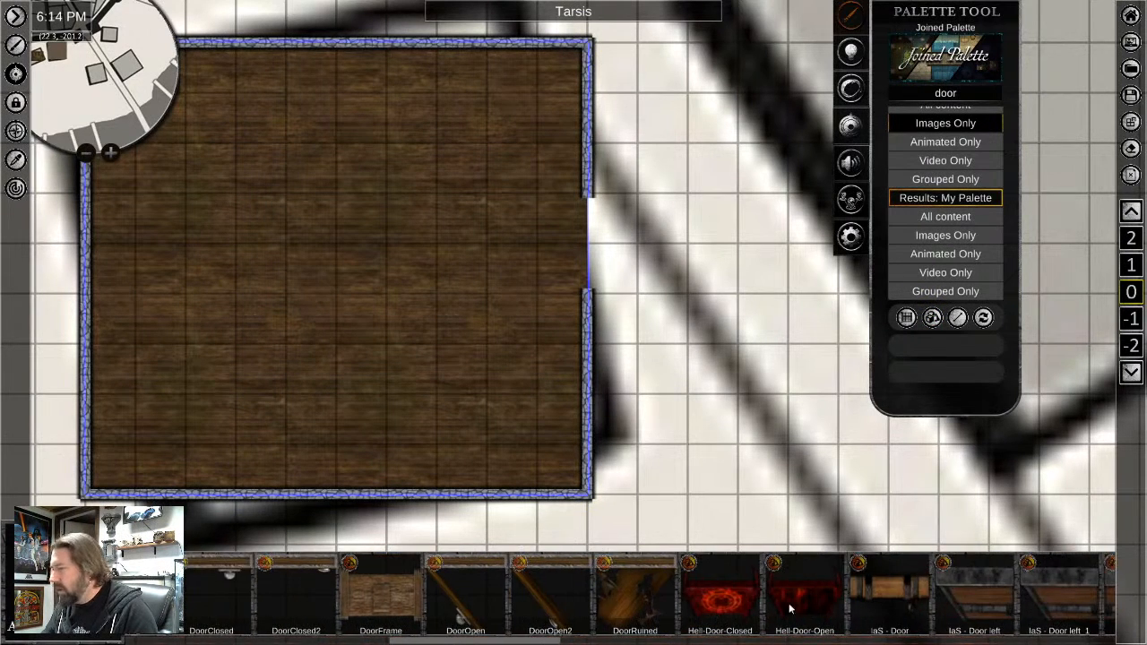
scroll(790, 609, "down", 11)
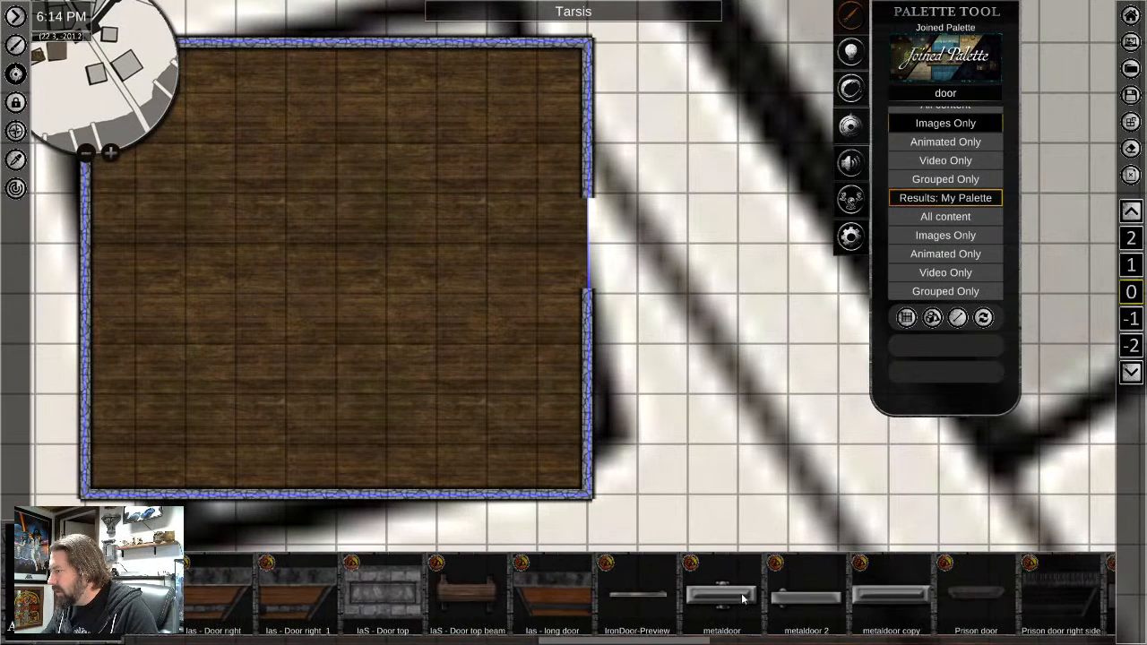
scroll(742, 598, "down", 10)
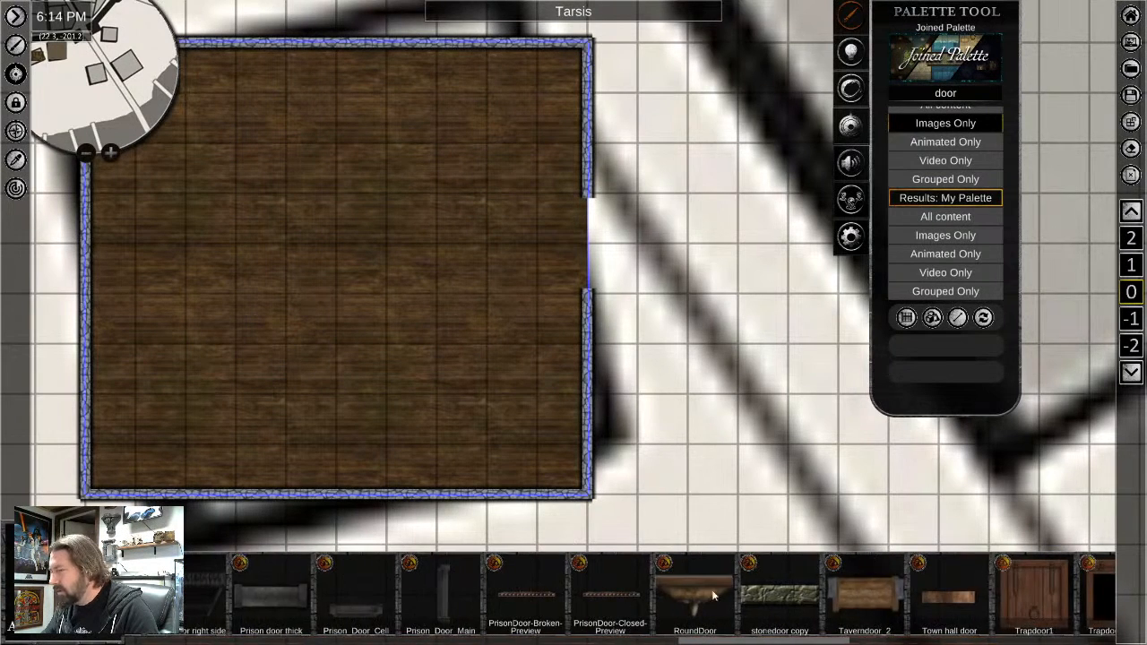
scroll(713, 595, "down", 12)
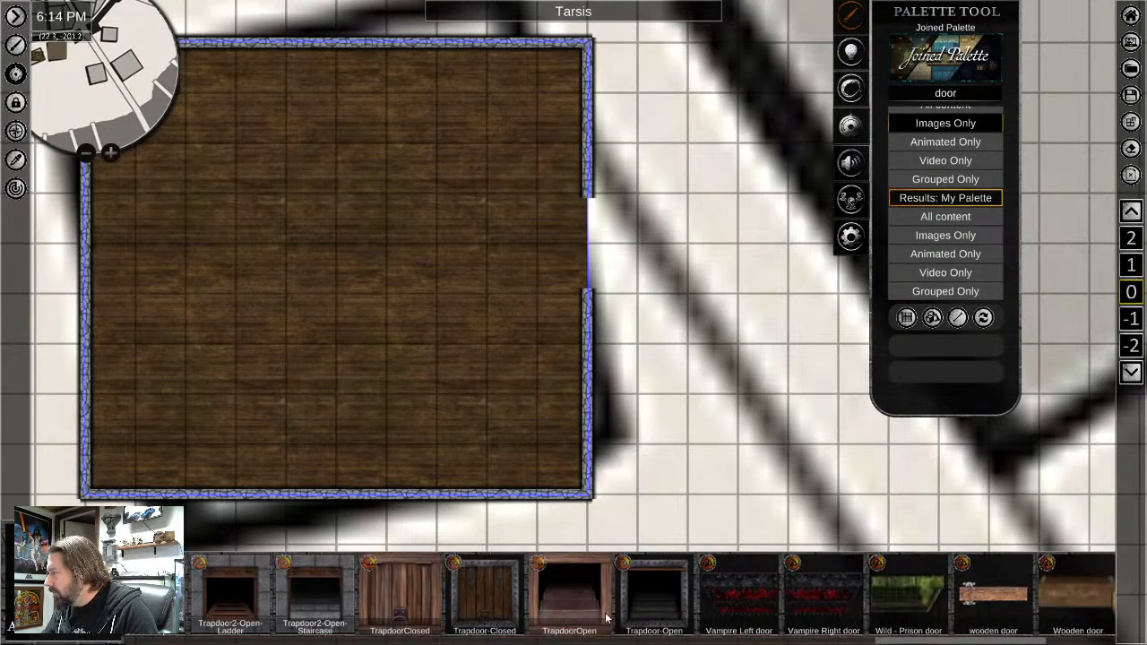
left_click_drag(1011, 600, 477, 635)
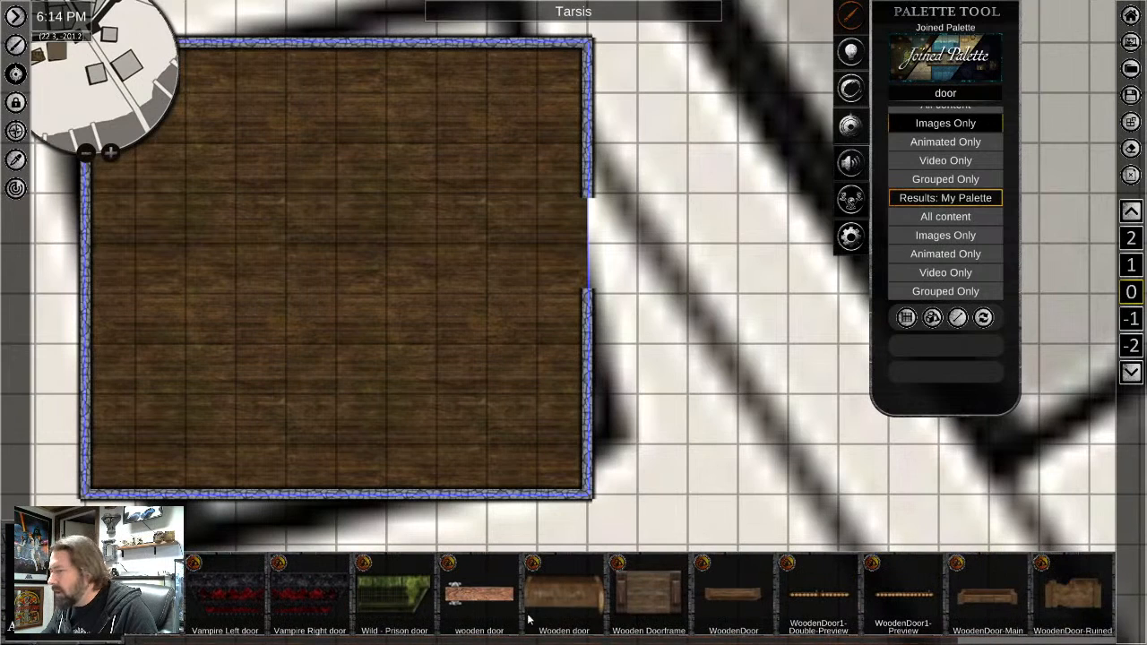
left_click(483, 598)
Place the wooden door at the east doorway, rotate it a quarter turn and align it with the wall in the gap's southern half
scroll(579, 272, "up", 1)
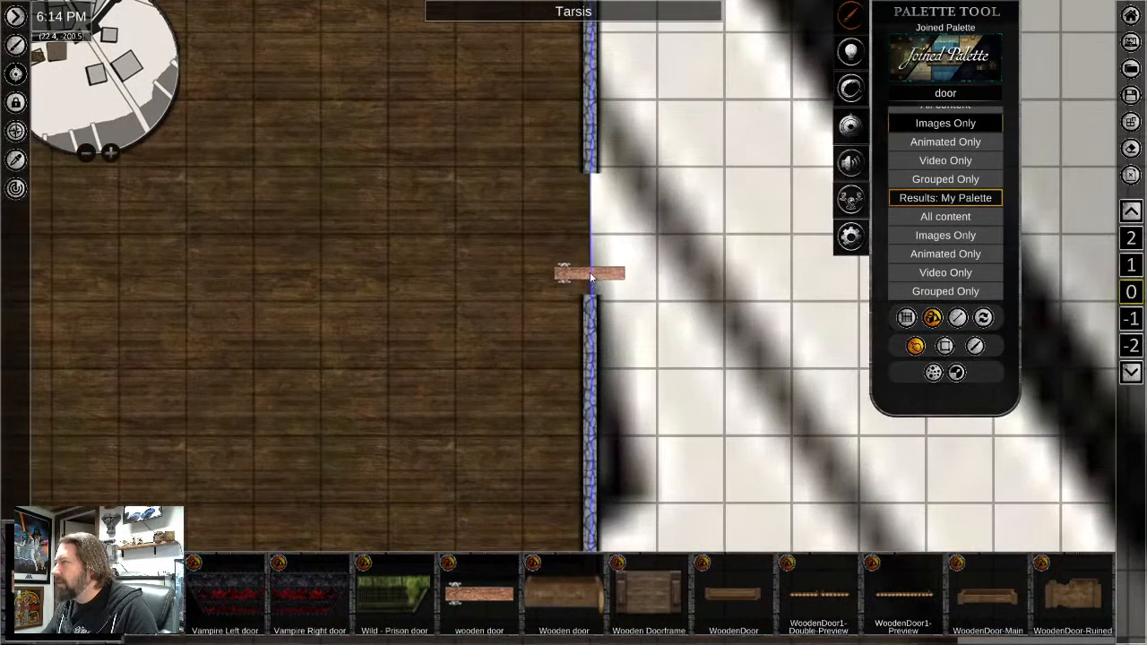
right_click(562, 328)
left_click(583, 266)
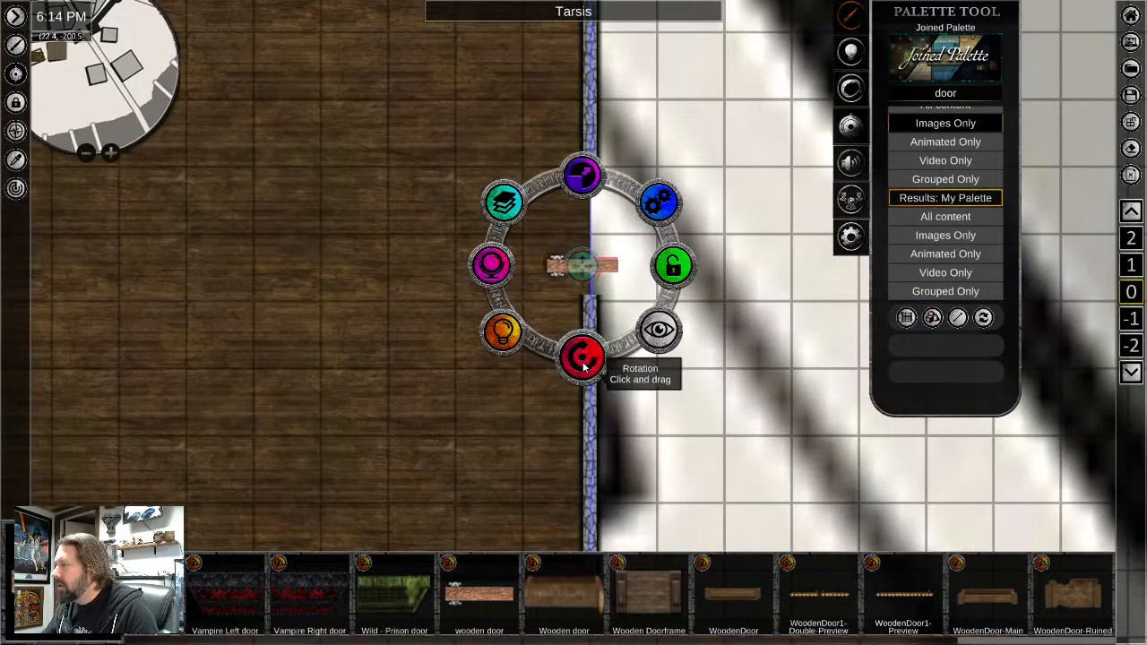
left_click_drag(583, 359, 352, 337)
left_click_drag(581, 265, 588, 266)
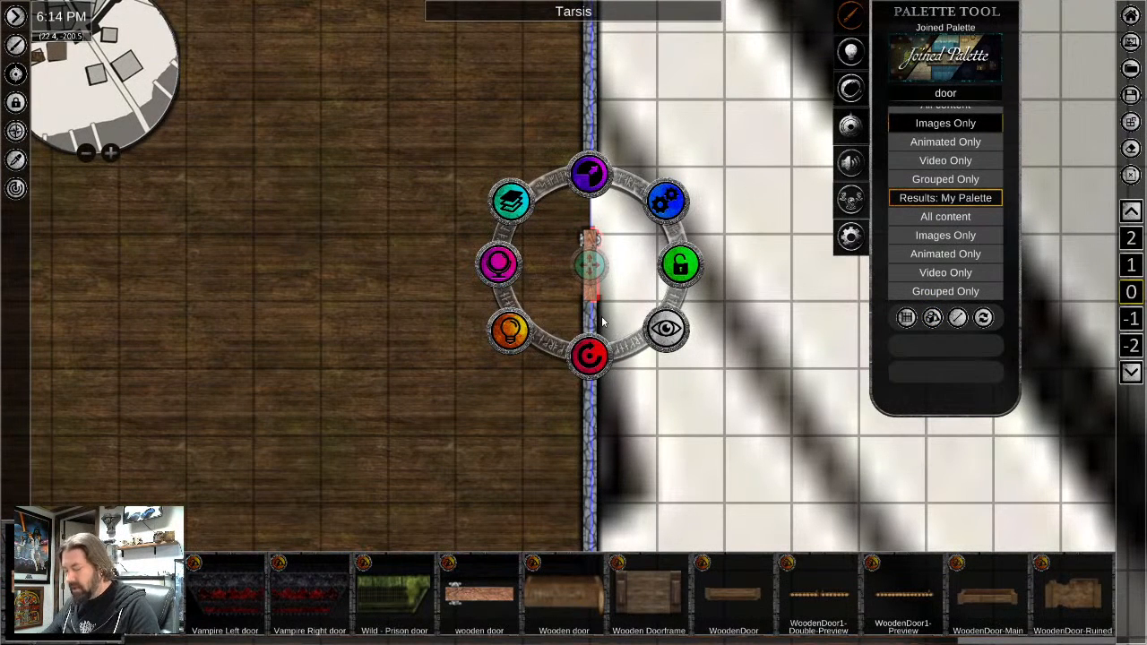
Place a copy of the wooden door, rotate it 180 degrees and fit it into the northern half of the doorway
left_click(476, 134)
left_click_drag(468, 225, 461, 57)
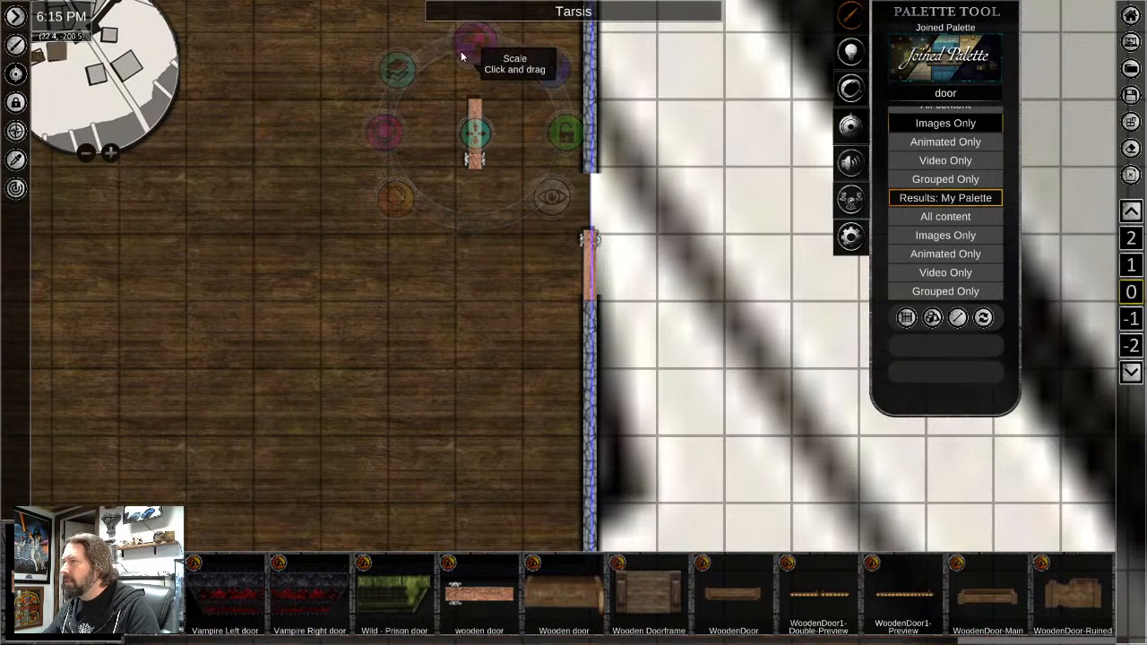
left_click_drag(477, 135, 590, 204)
left_click(589, 264)
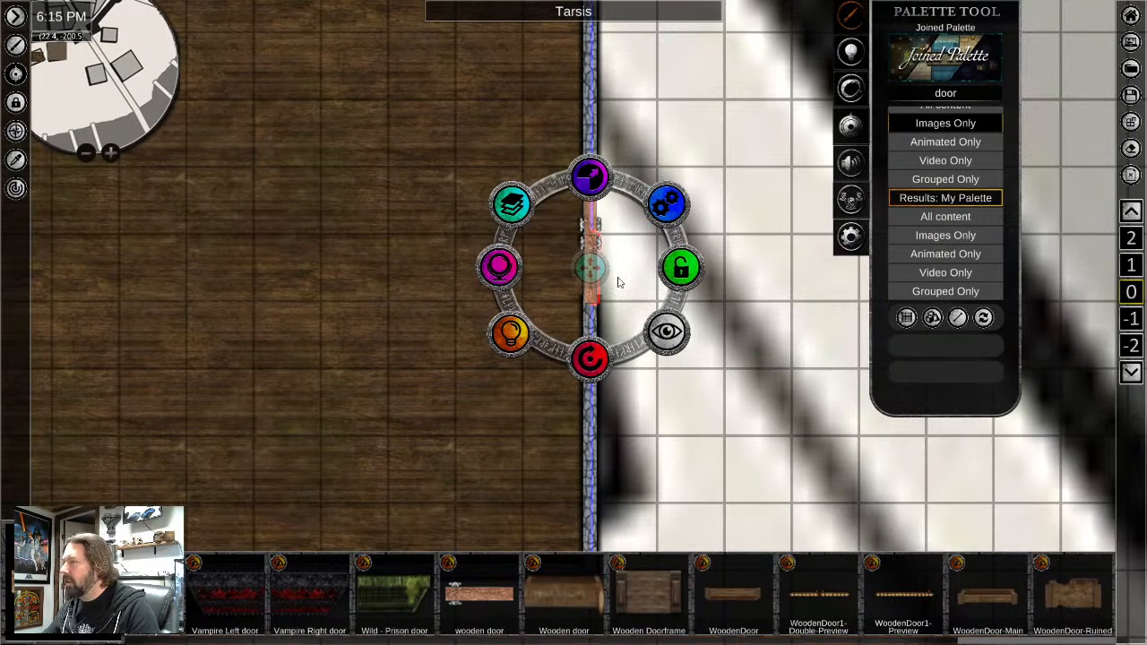
Select both wooden doors together with the wooden building's wall sections on all four sides and join them into one group
scroll(446, 309, "down", 3)
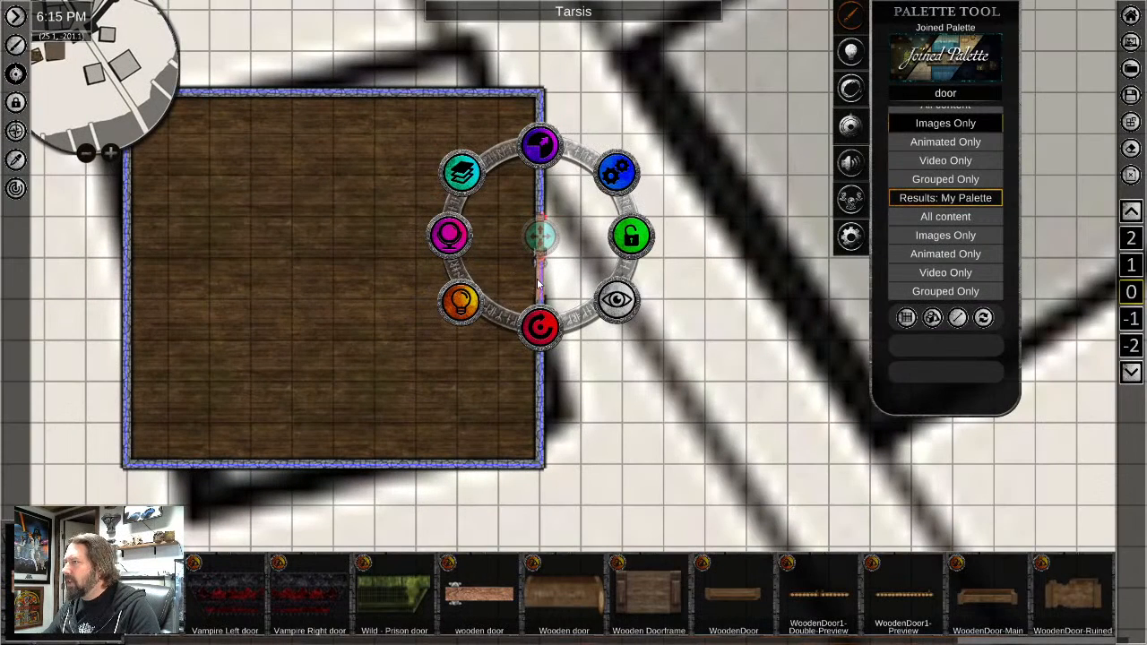
left_click(539, 285, "shift")
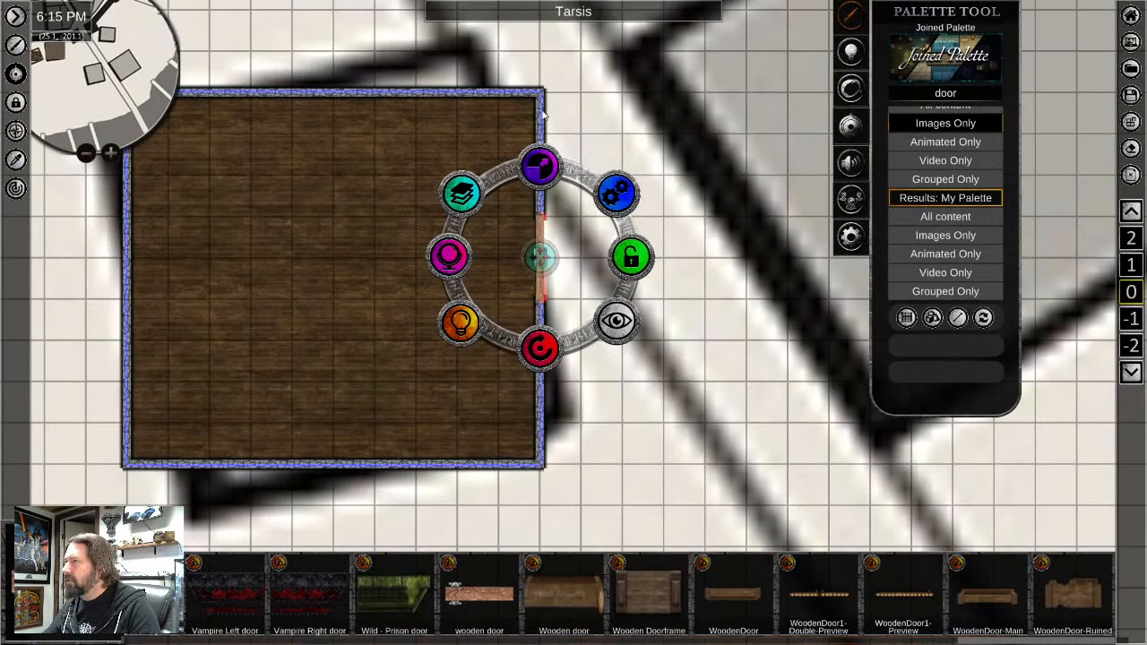
left_click(540, 121, "shift")
left_click(427, 94, "shift")
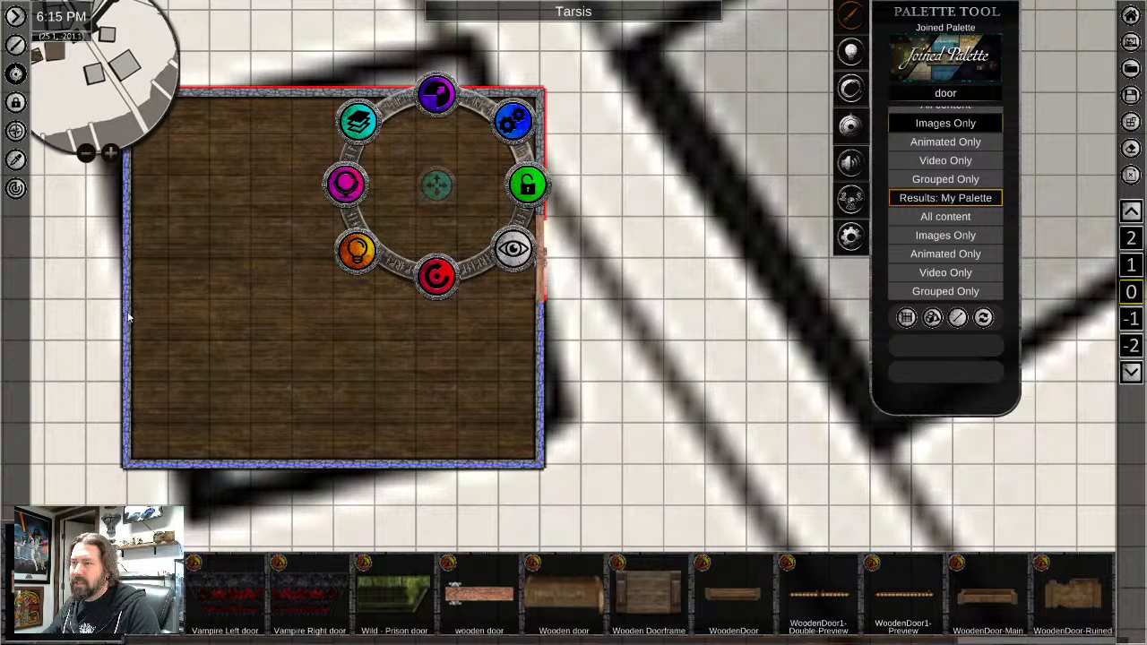
left_click(126, 386, "shift")
left_click(201, 465, "shift")
left_click(541, 369, "shift")
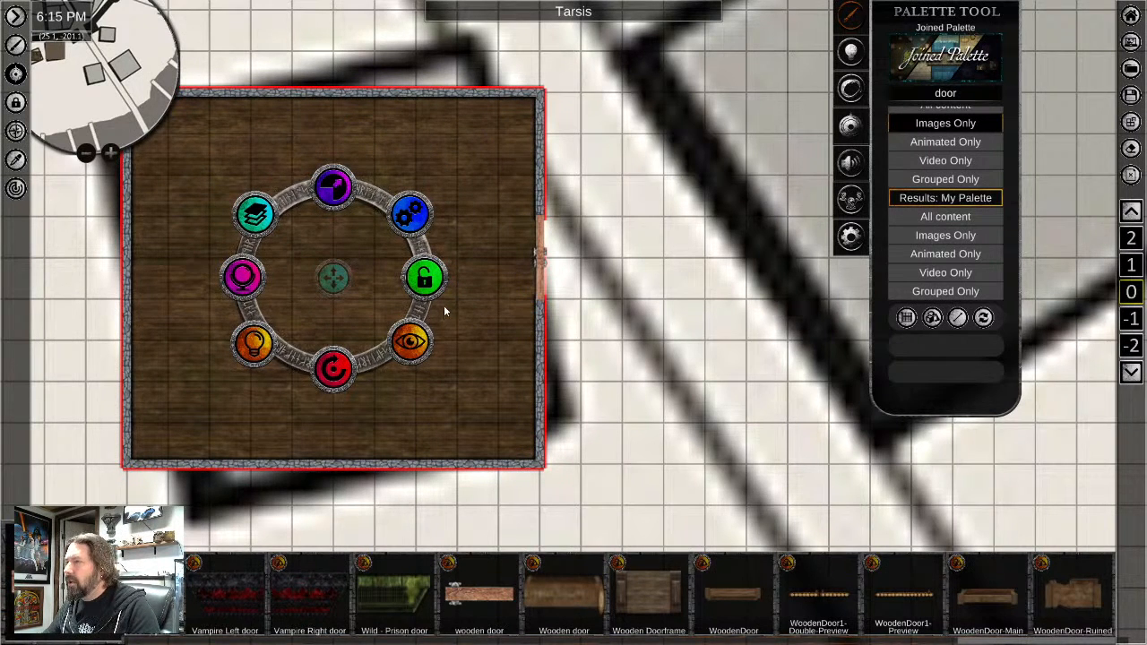
left_click(412, 213)
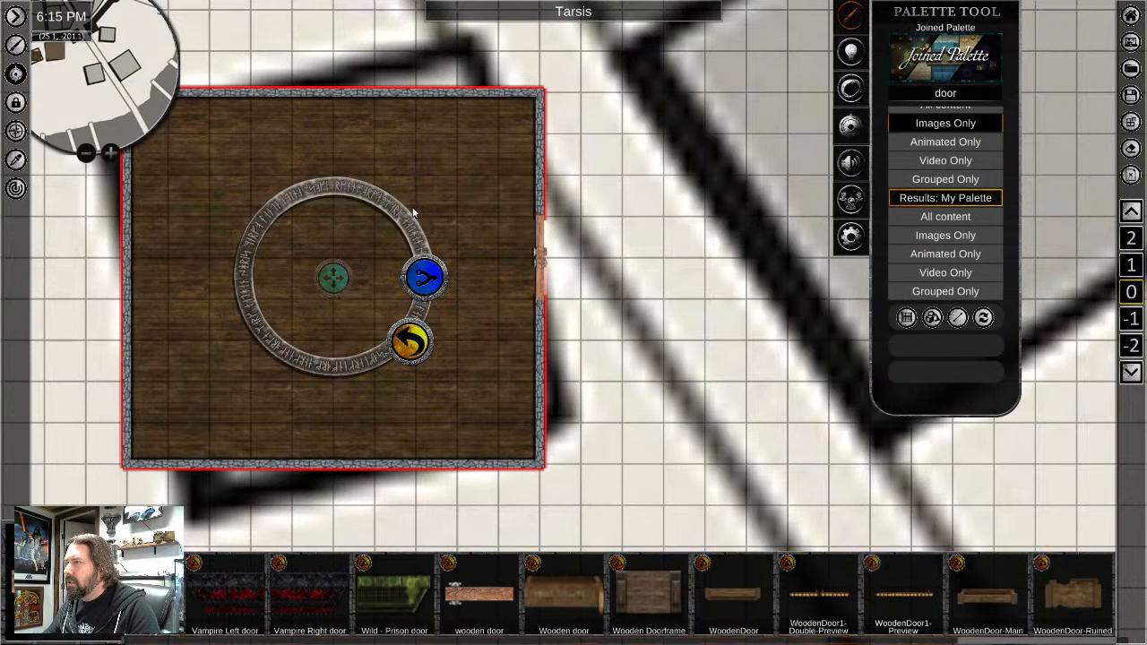
left_click(421, 277)
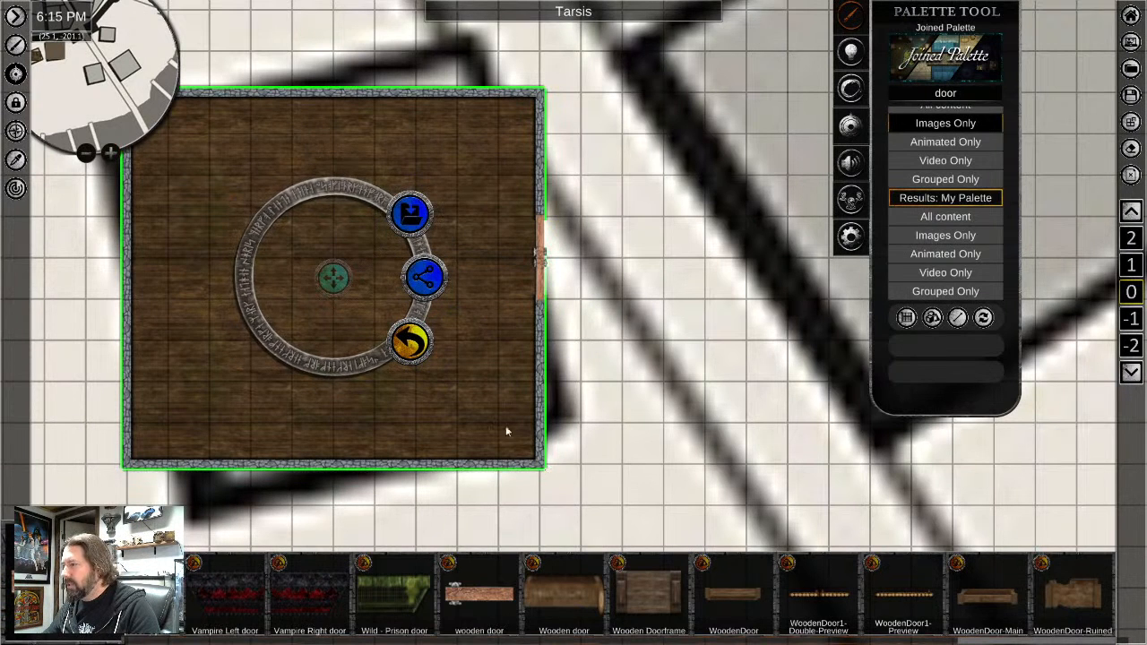
left_click(409, 340)
Rotate the grouped wooden building and move it onto the tilted outline on the west side of the road outside the southern gate
left_click_drag(335, 363, 354, 391)
scroll(667, 430, "down", 5)
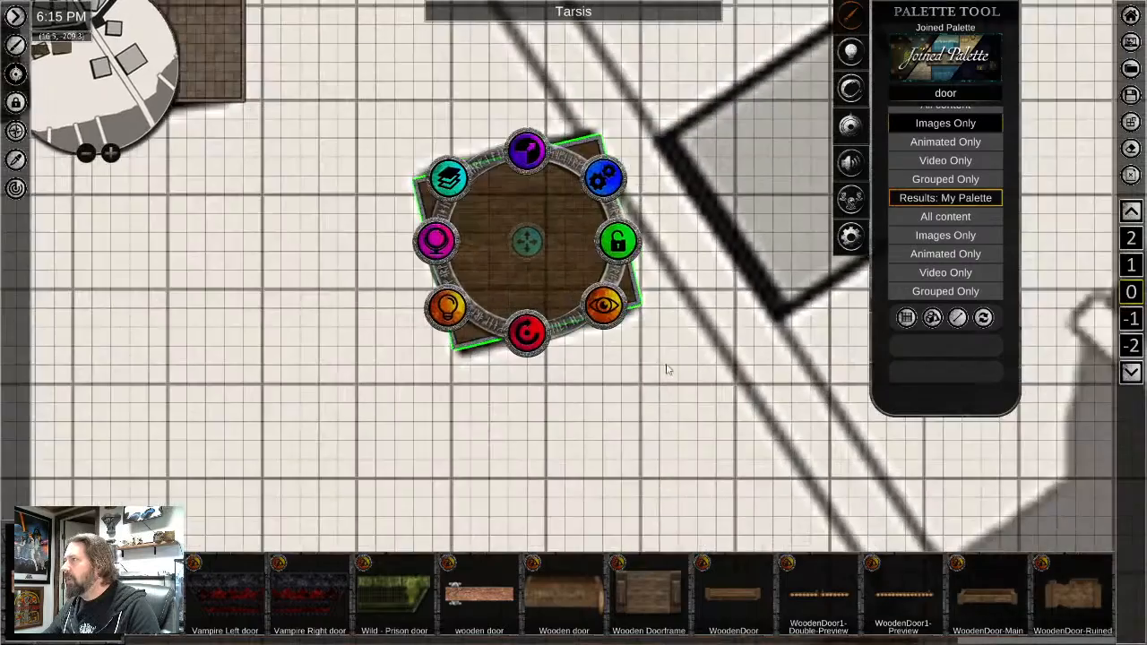
scroll(667, 369, "down", 3)
middle_click_drag(708, 379, 595, 450)
mouse_move(452, 343)
left_mouse_down()
mouse_move(440, 335)
mouse_move(436, 349)
left_mouse_up()
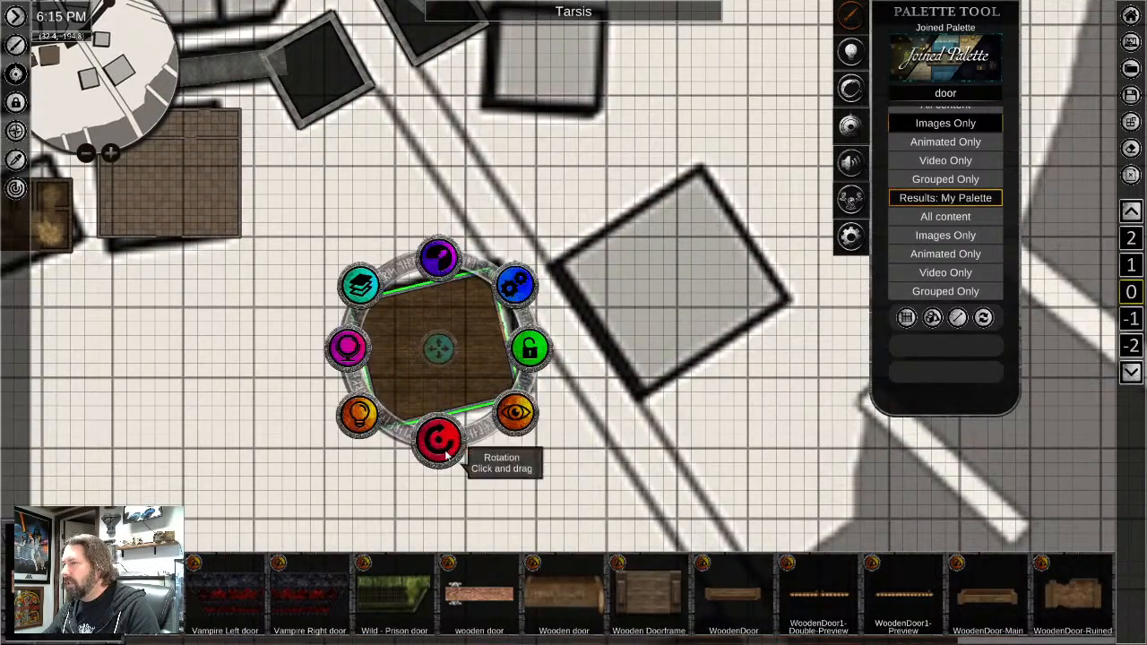
left_click_drag(438, 440, 446, 448)
scroll(471, 366, "up", 4)
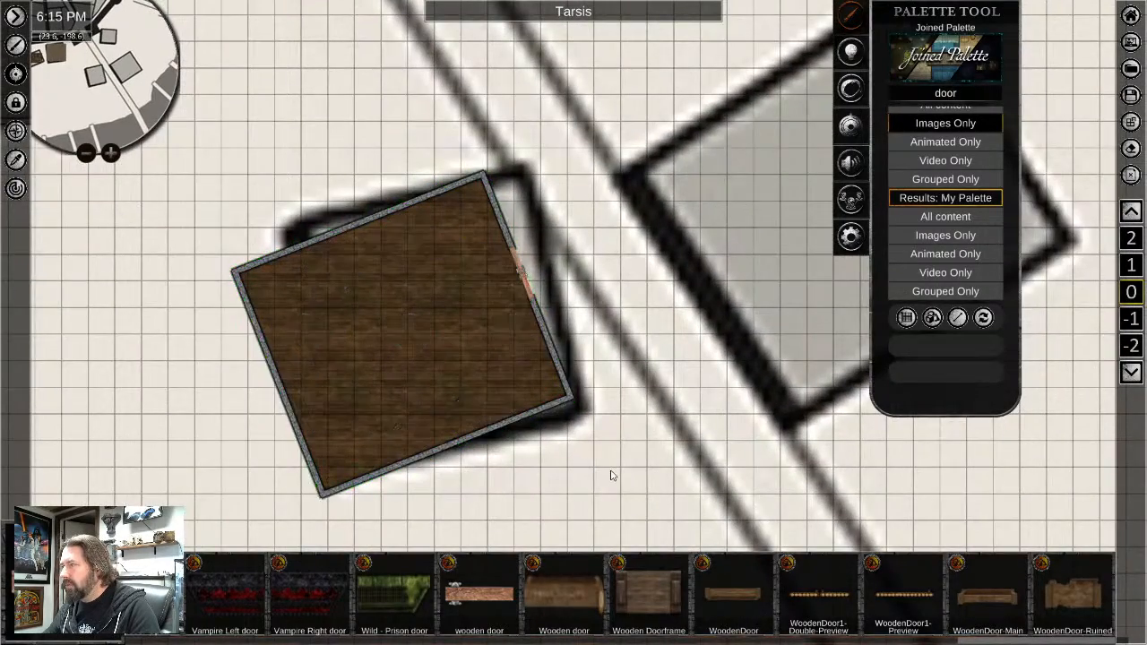
scroll(600, 397, "up", 2)
scroll(592, 402, "down", 5)
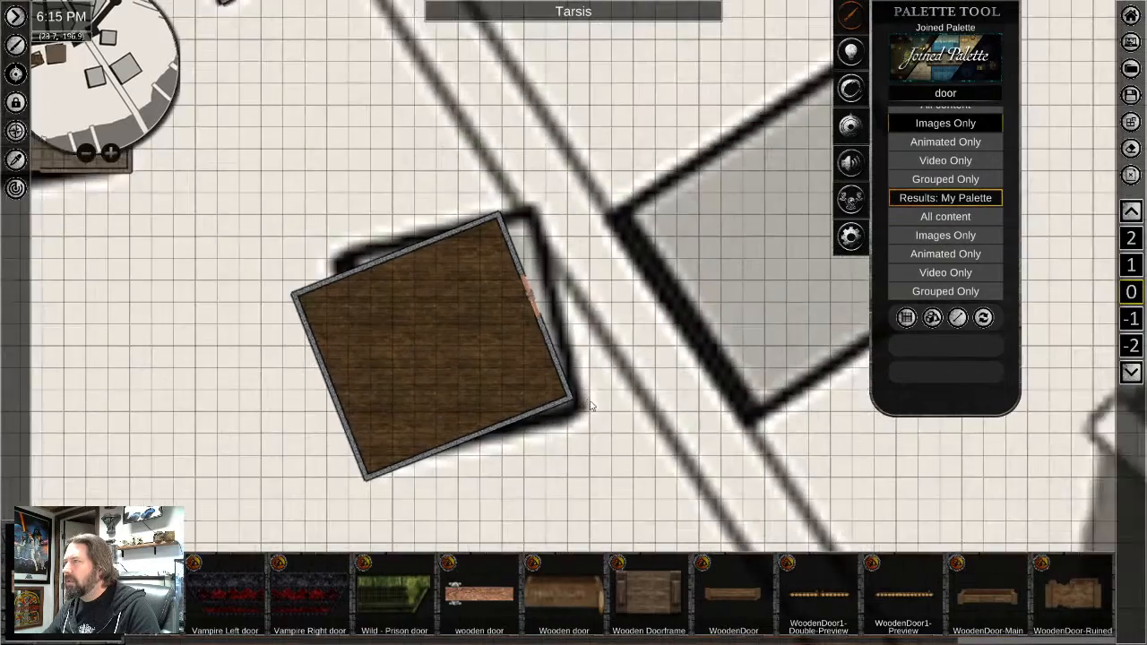
Examine the city's southern and central districts, the city wall and the buildings outside the southern gate
scroll(606, 408, "down", 6)
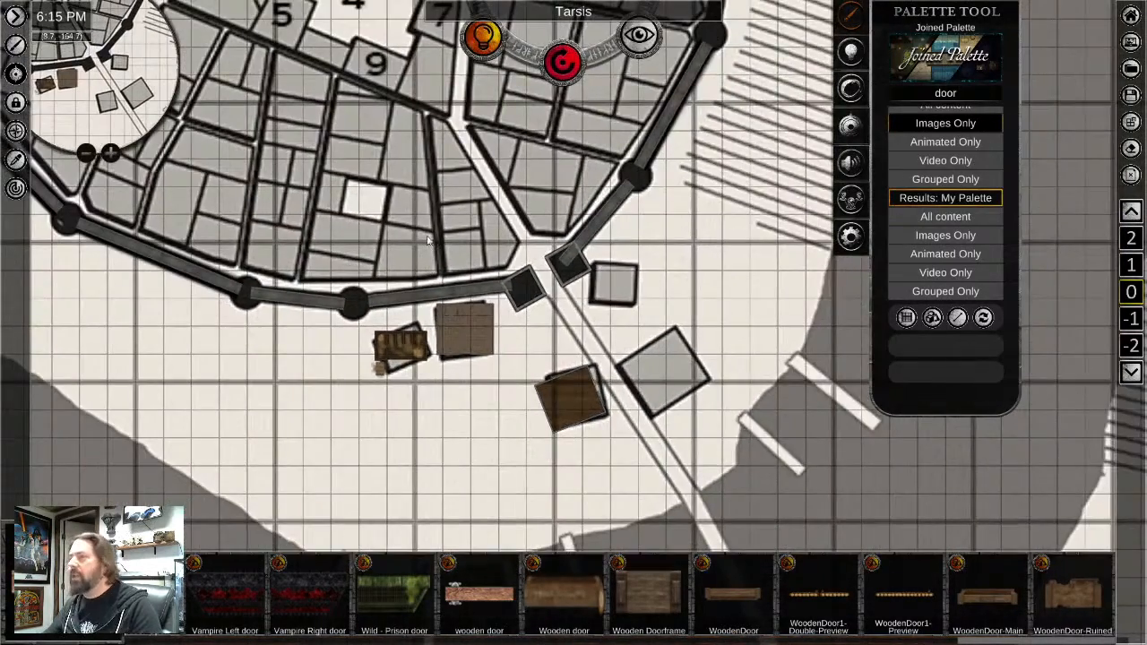
middle_click_drag(428, 240, 447, 401)
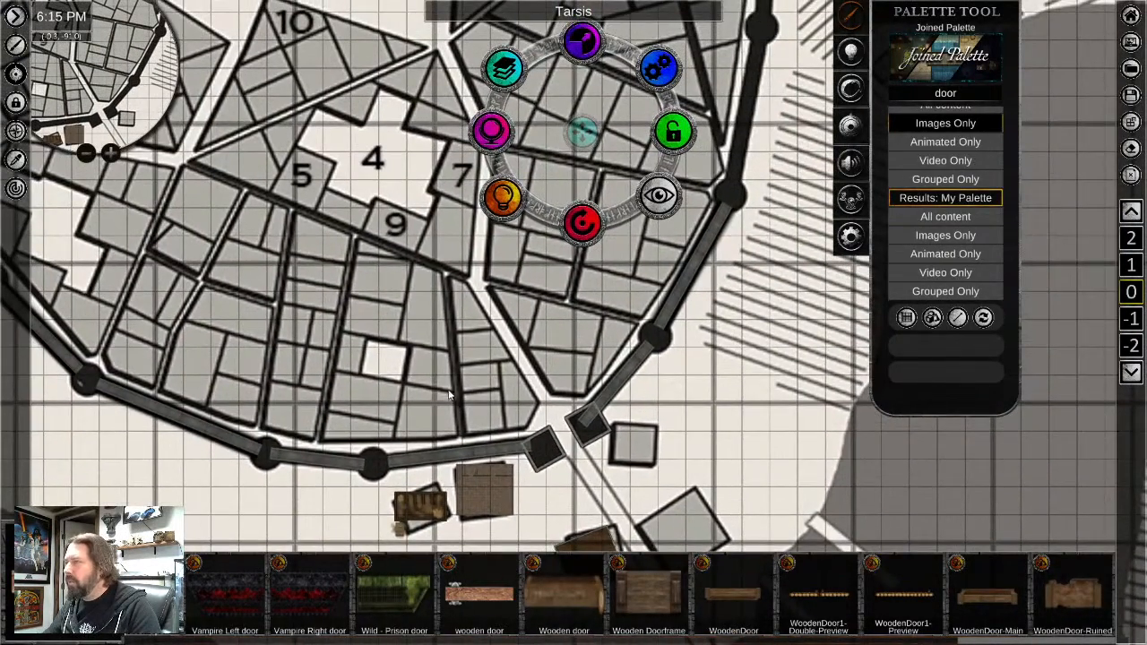
scroll(443, 367, "down", 3)
middle_click_drag(436, 337, 455, 499)
scroll(296, 297, "down", 2)
middle_click_drag(296, 297, 330, 430)
middle_click_drag(391, 538, 399, 388)
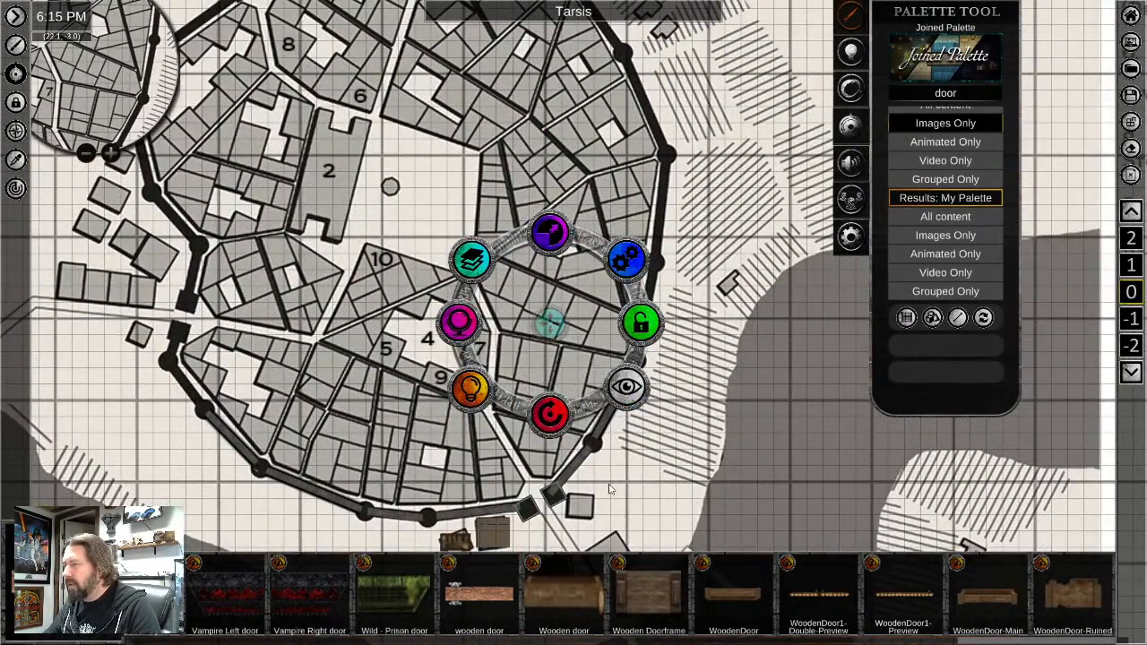
scroll(615, 490, "up", 2)
scroll(615, 490, "up", 2)
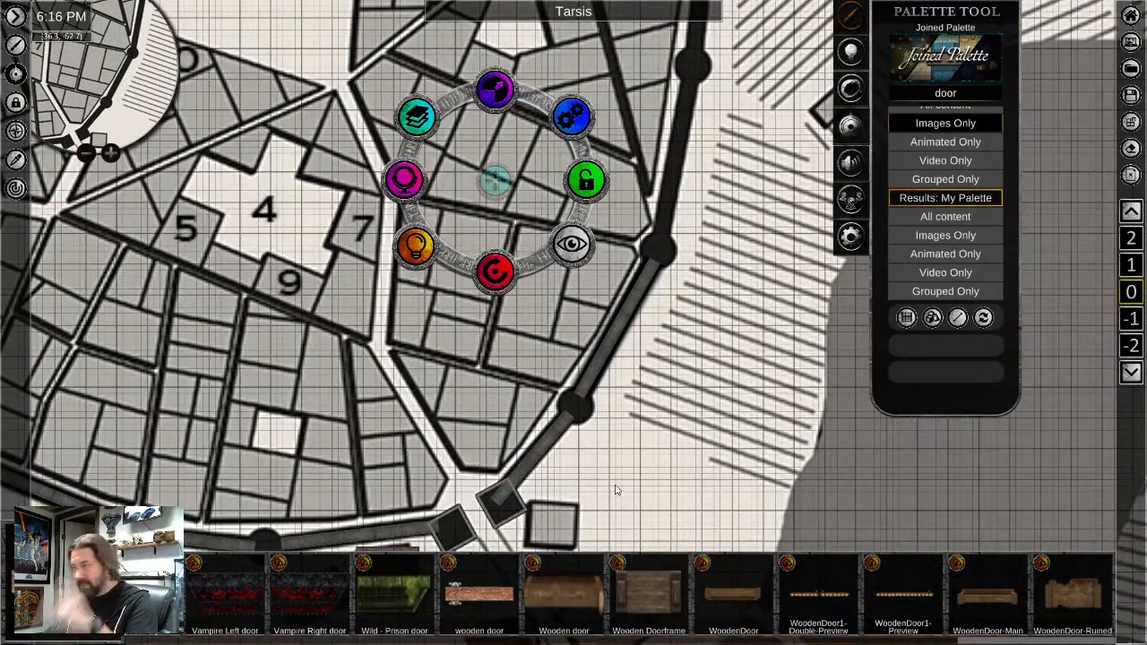
middle_click_drag(586, 496, 615, 338)
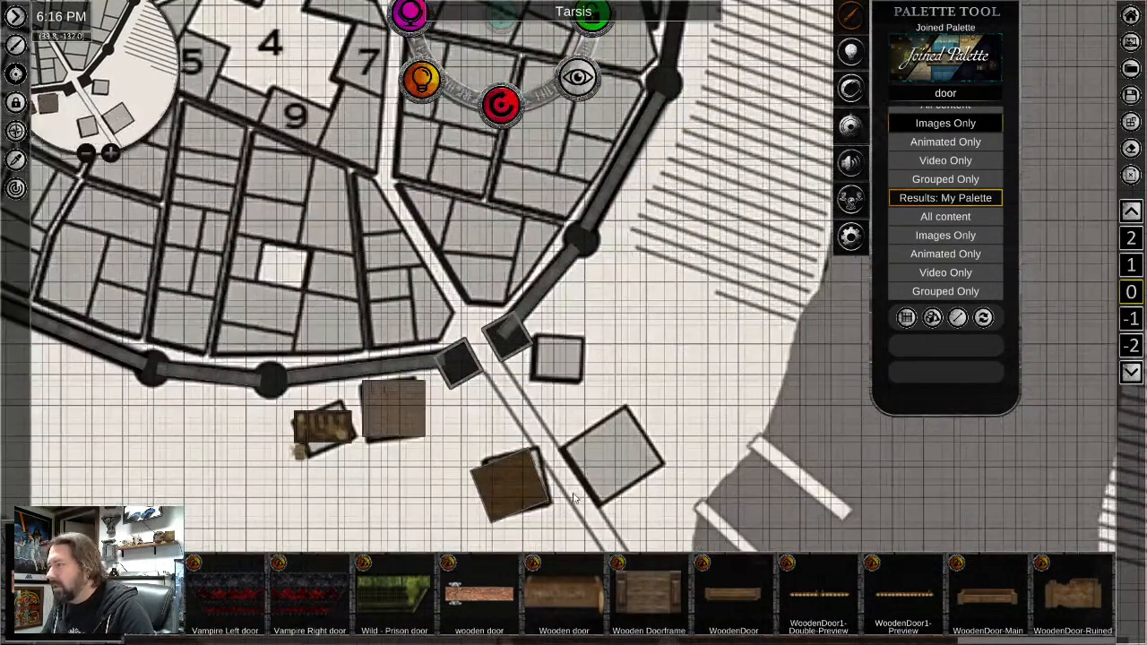
scroll(578, 431, "up", 2)
middle_click_drag(578, 491, 548, 288)
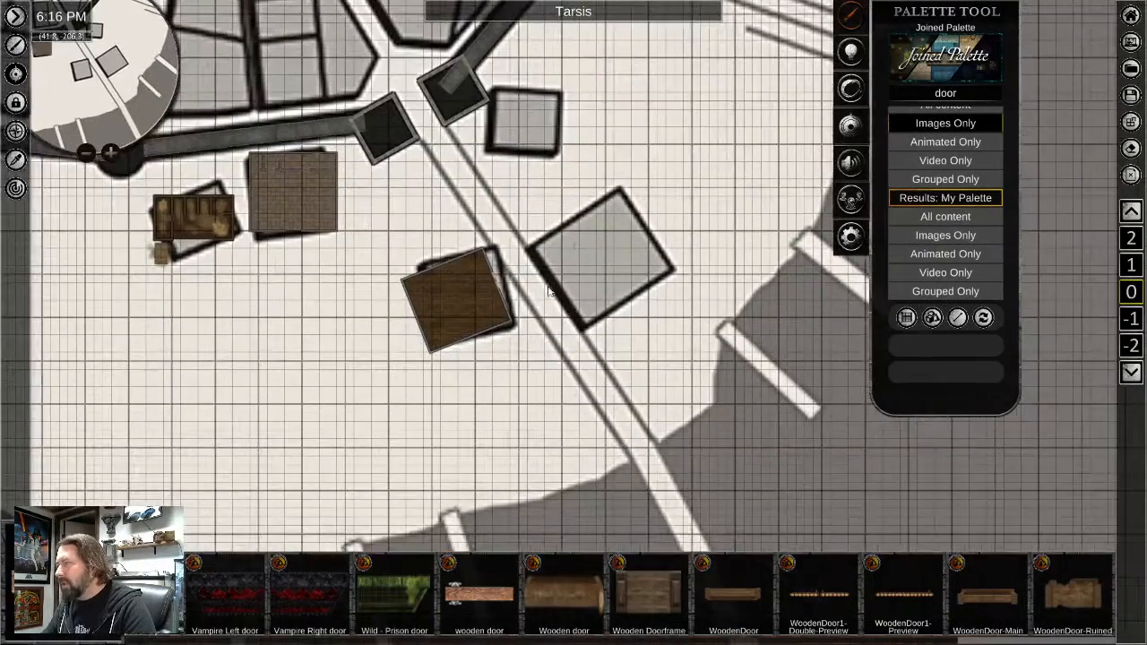
scroll(551, 278, "down", 3)
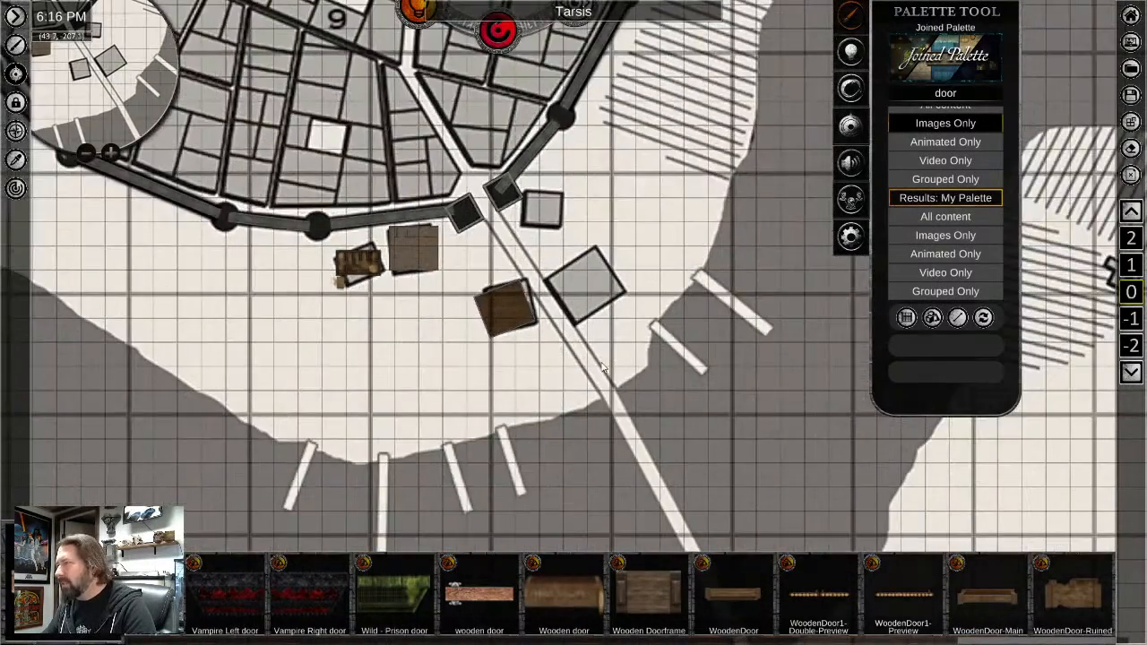
scroll(538, 219, "up", 2)
scroll(540, 218, "up", 2)
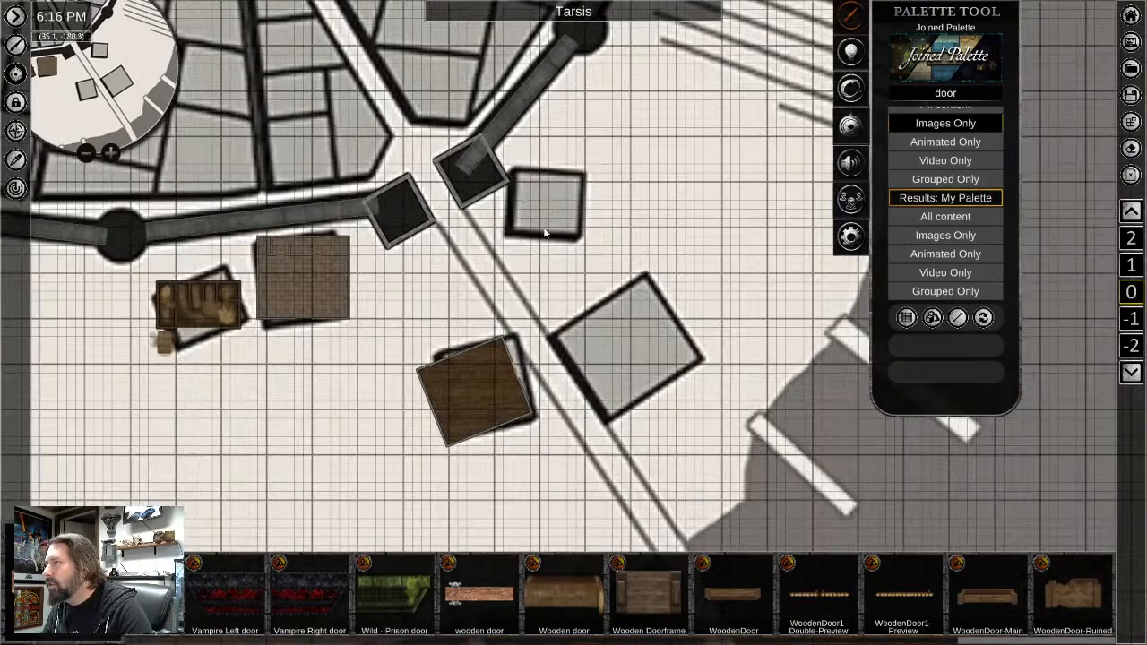
Survey the whole Tarsis map with its rivers and legend, and return to the road and riverbank outside the southern gate
scroll(458, 435, "down", 8)
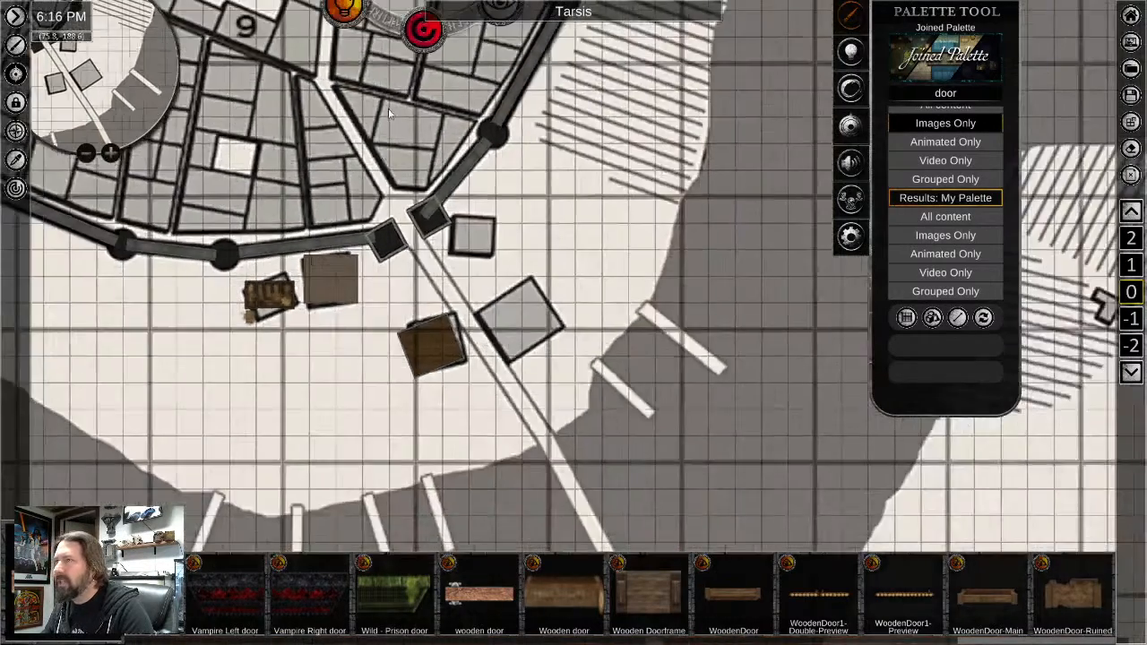
scroll(465, 433, "down", 5)
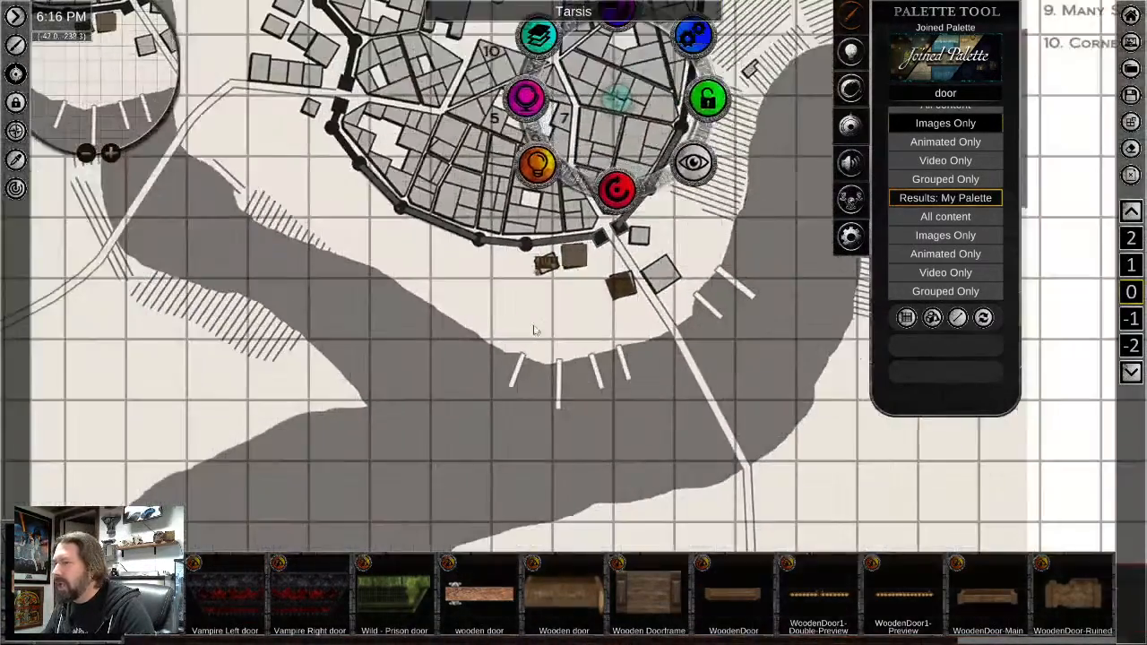
scroll(450, 305, "down", 3)
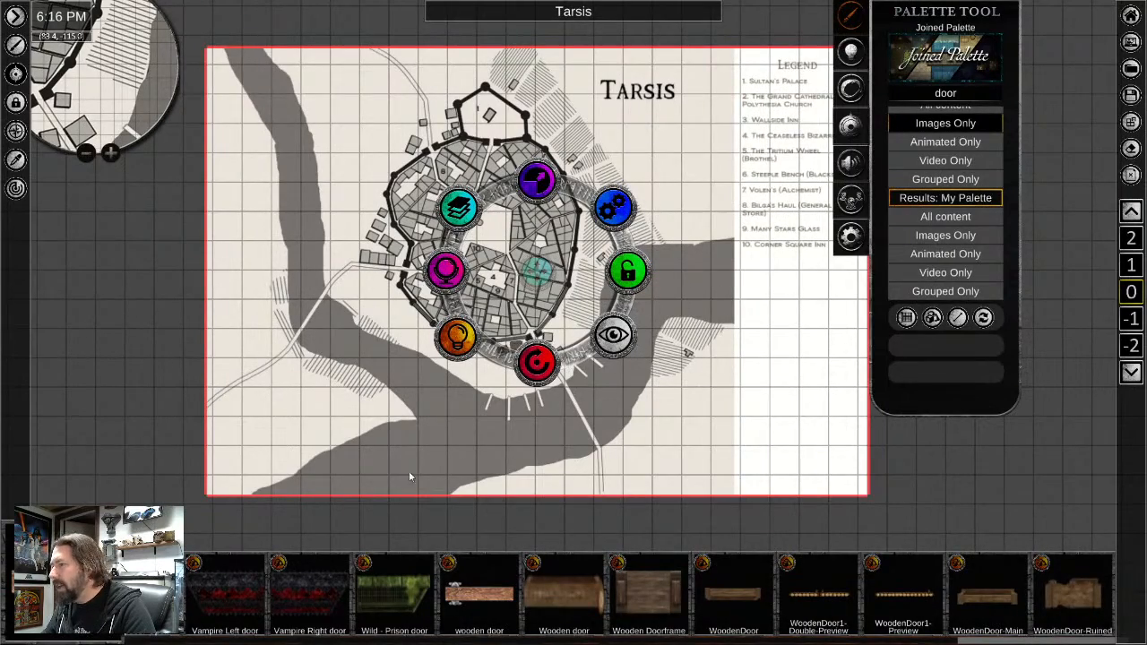
scroll(570, 412, "up", 5)
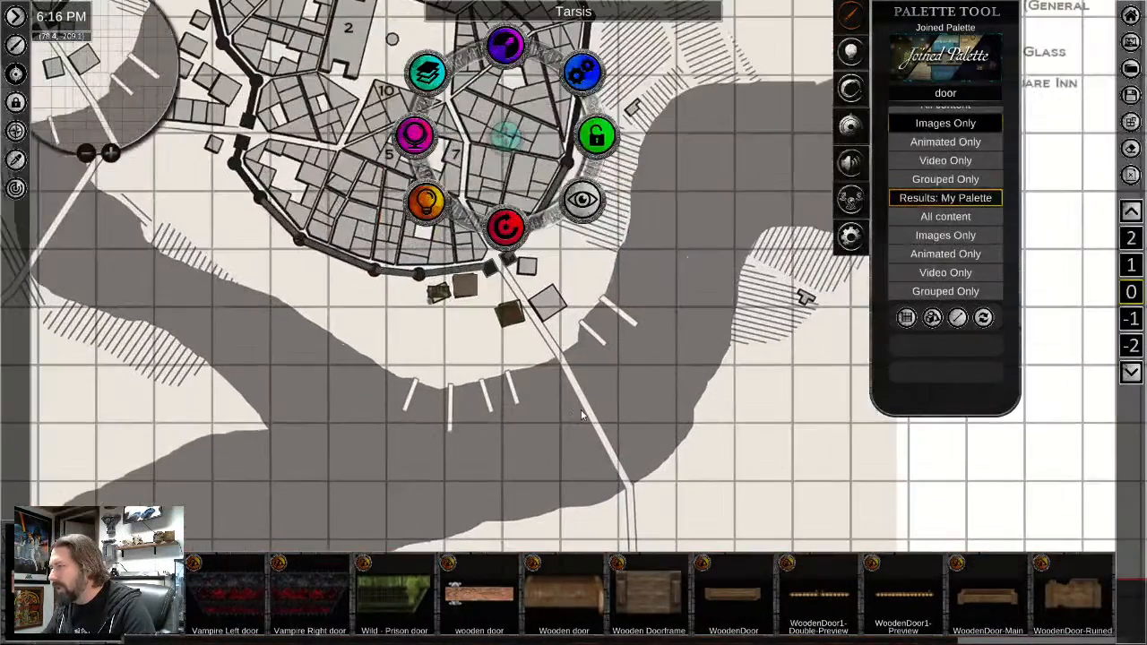
scroll(325, 359, "down", 3)
middle_click_drag(325, 359, 347, 435)
scroll(468, 265, "up", 4)
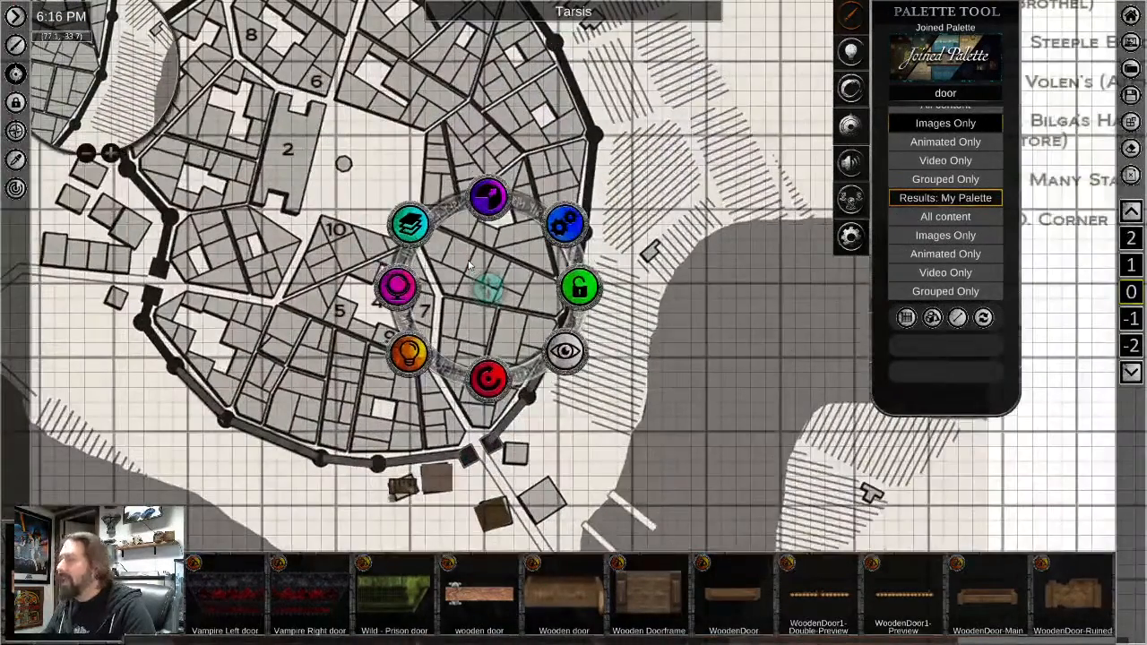
scroll(361, 365, "up", 3)
middle_click_drag(361, 365, 329, 268)
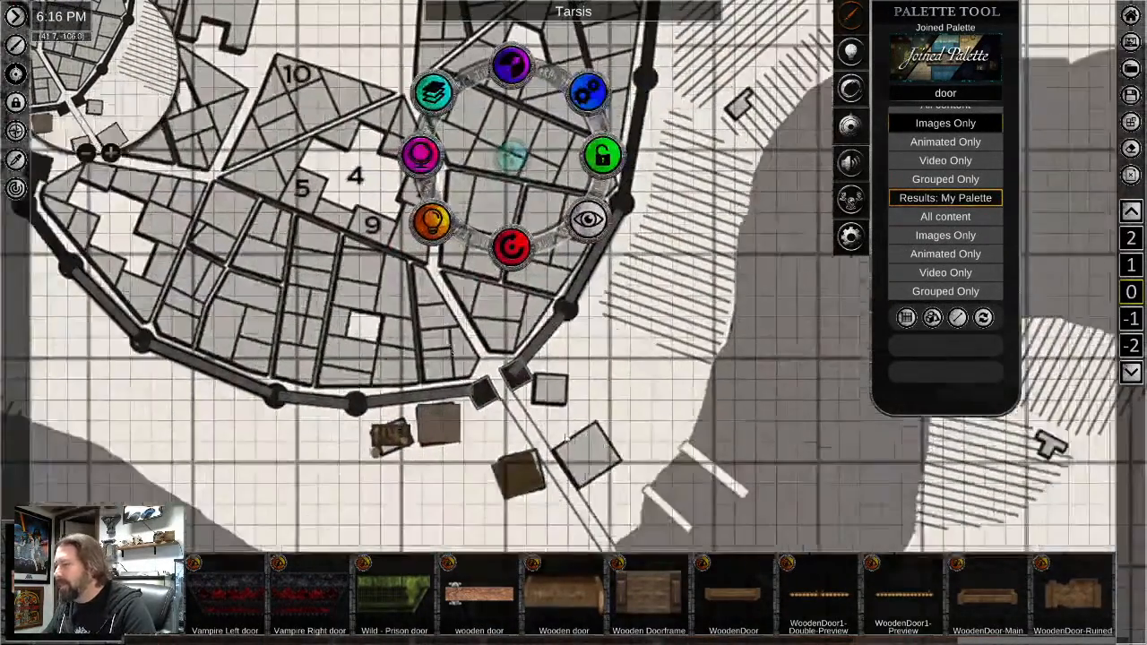
scroll(564, 400, "up", 3)
scroll(565, 400, "up", 2)
middle_click_drag(466, 470, 460, 285)
scroll(460, 287, "up", 4)
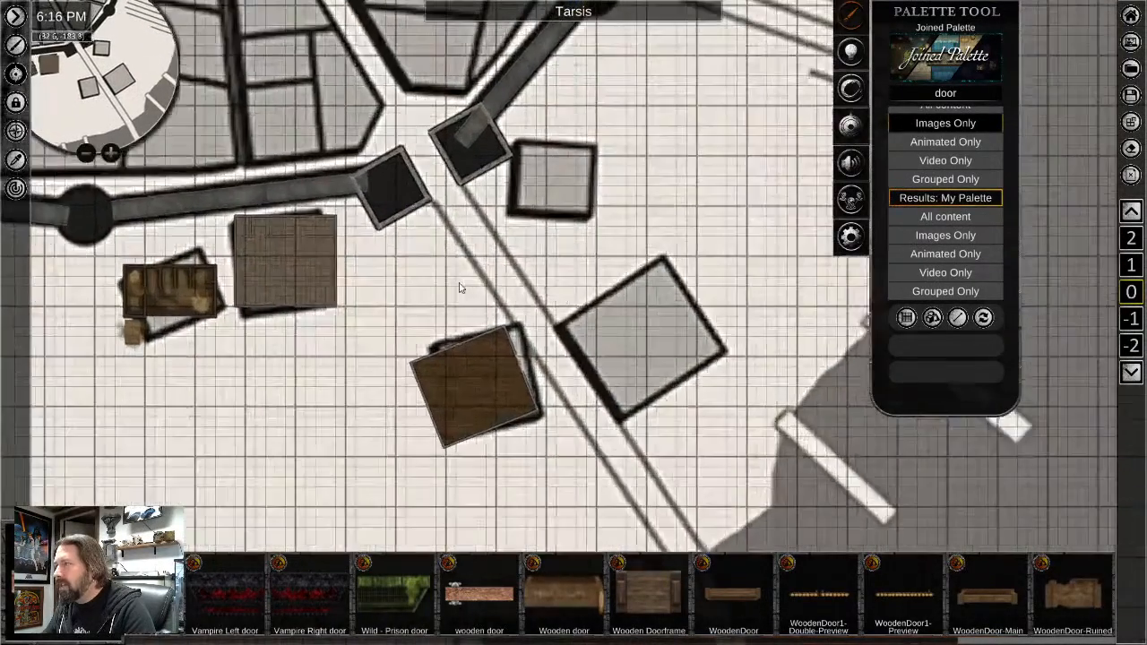
scroll(451, 288, "down", 2)
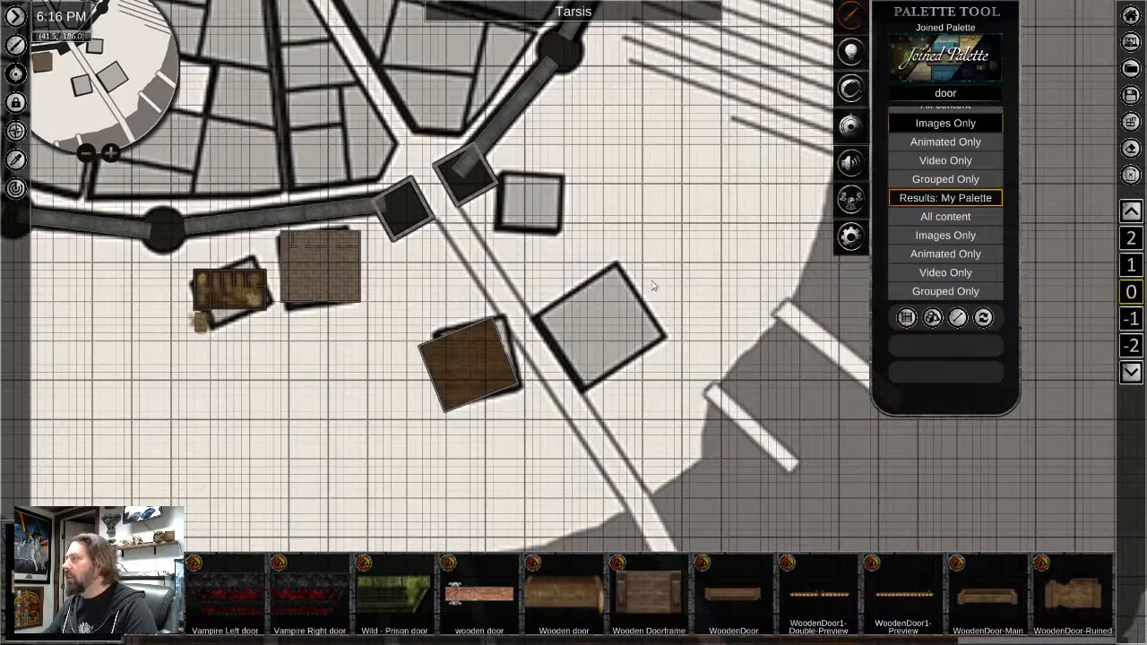
middle_click_drag(599, 435, 538, 337)
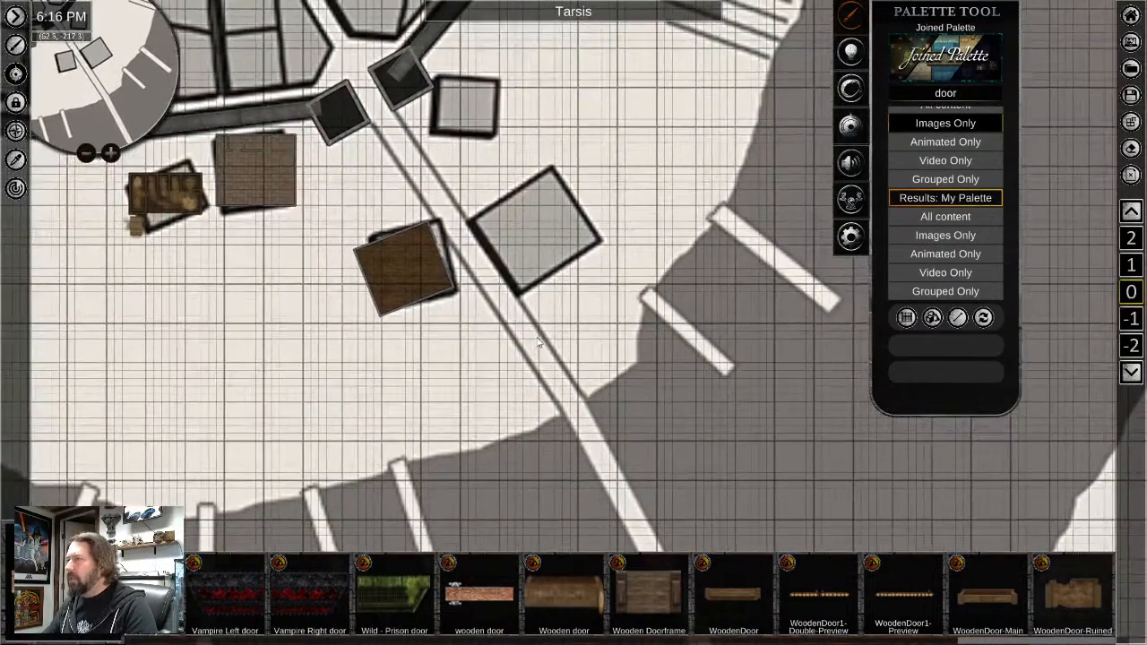
scroll(499, 251, "up", 1)
scroll(499, 252, "down", 1)
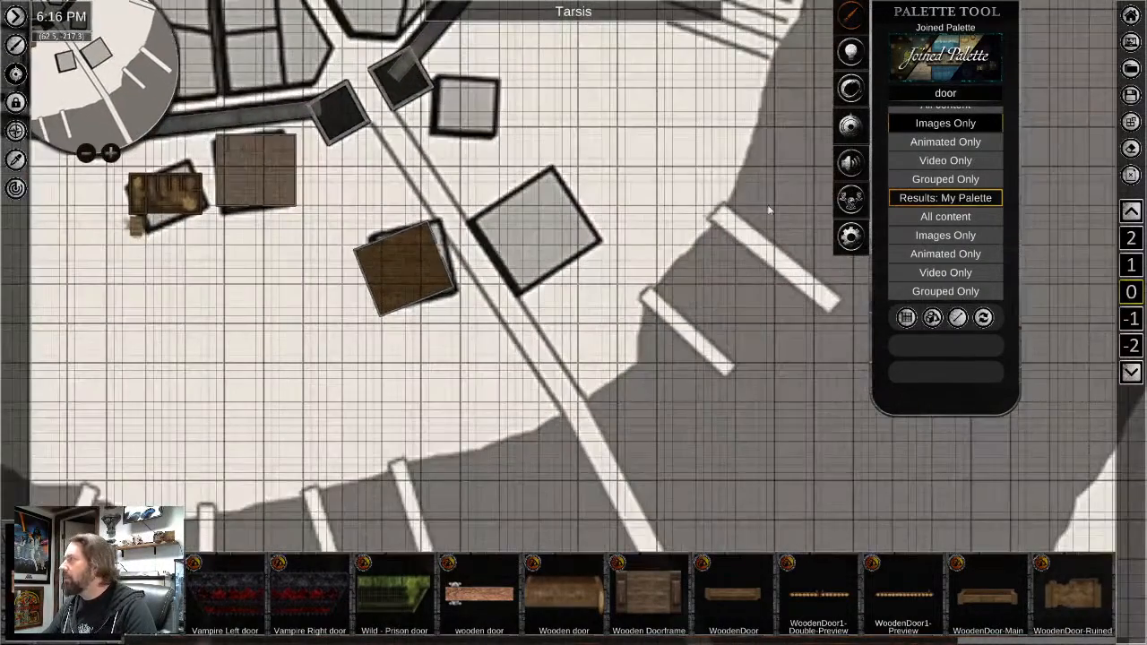
Clear the palette search for "door" and open the Cobblestone textures in the Terrain category
left_click(947, 95)
key("BackSpace")
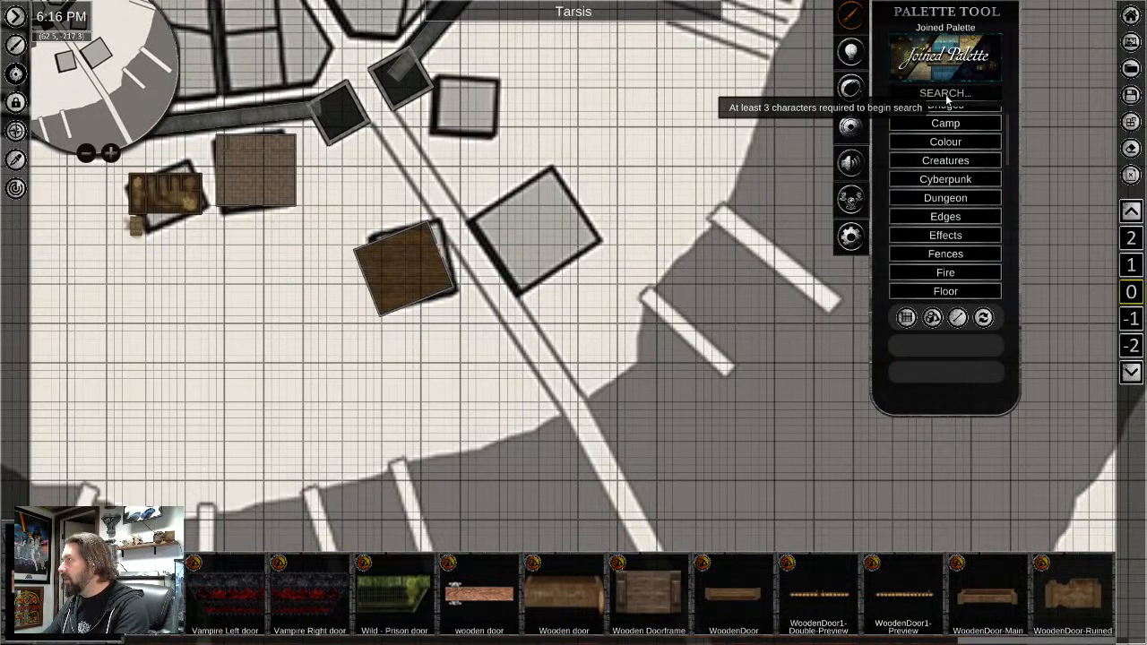
scroll(945, 224, "down", 2)
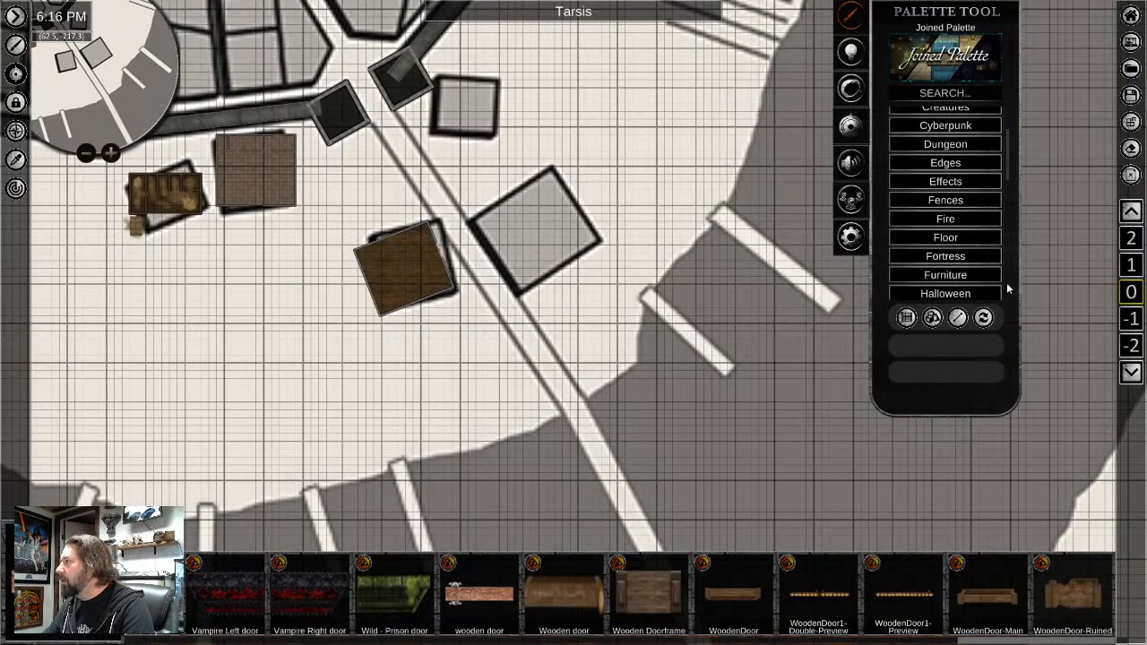
left_click_drag(1008, 161, 1007, 281)
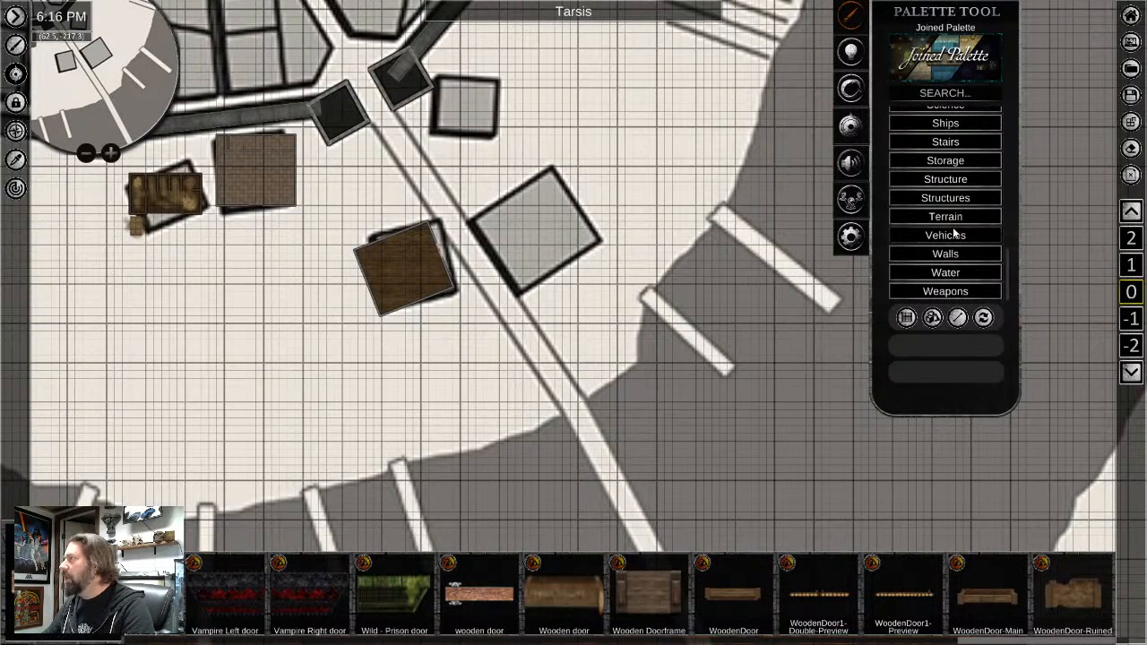
left_click(949, 219)
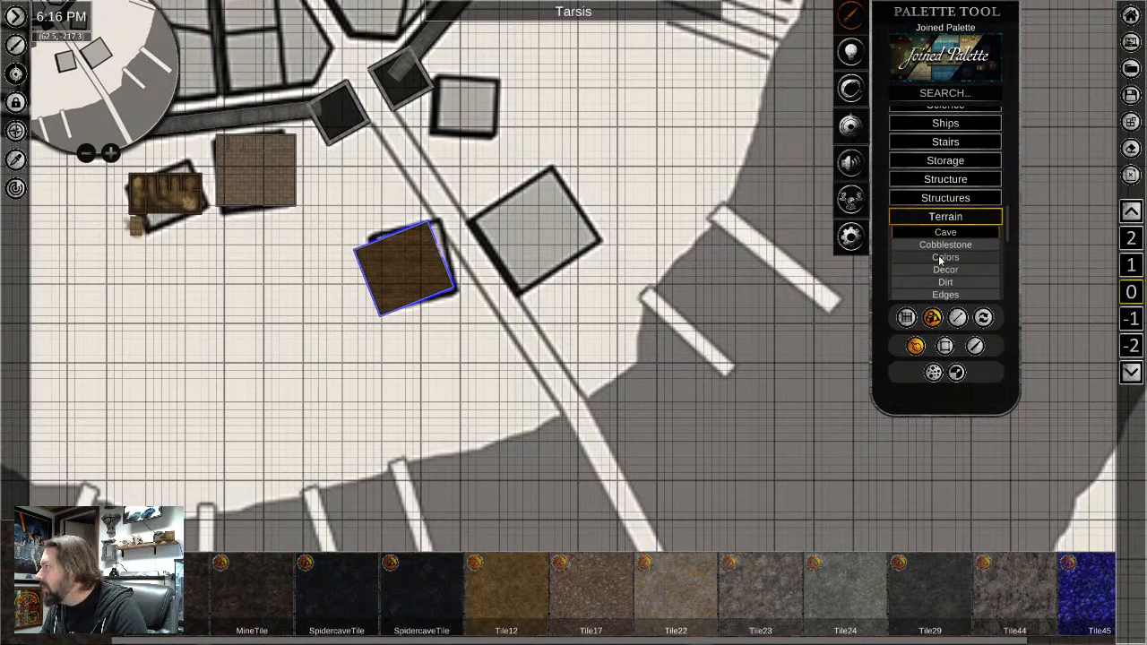
scroll(939, 259, "down", 2)
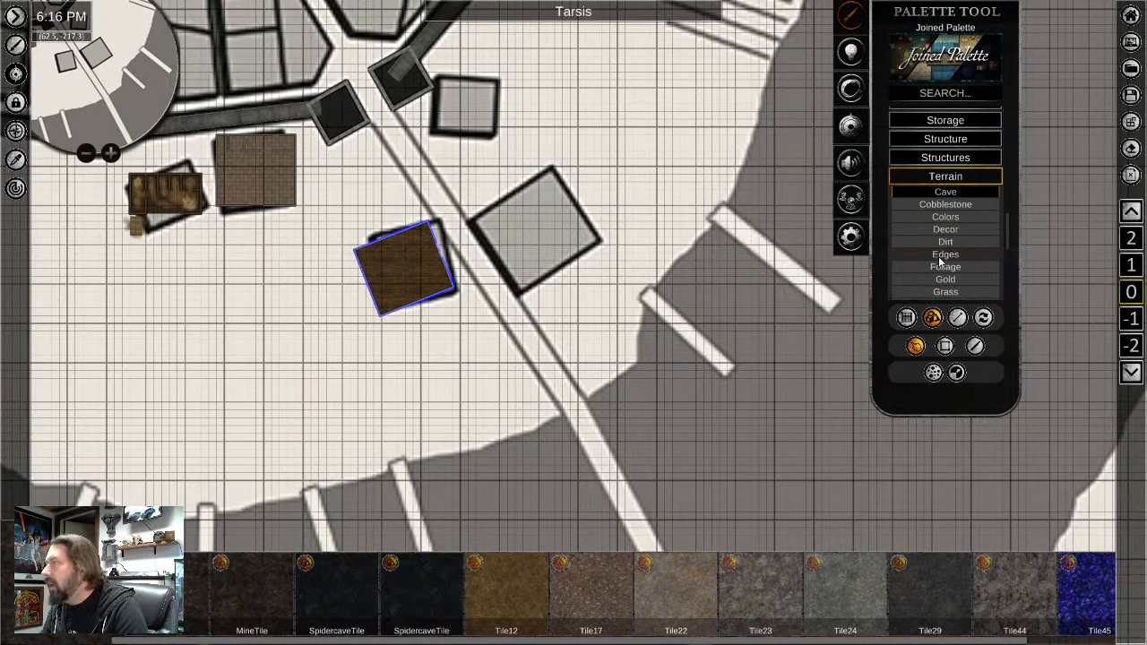
scroll(940, 260, "down", 2)
left_click(945, 157)
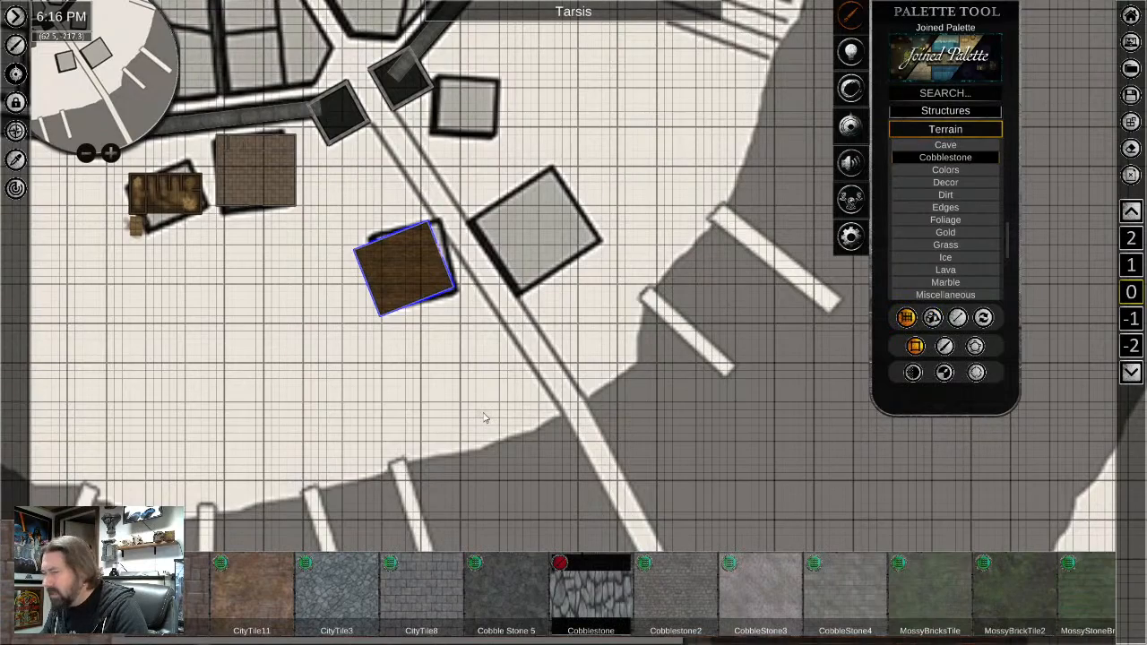
scroll(487, 358, "up", 5)
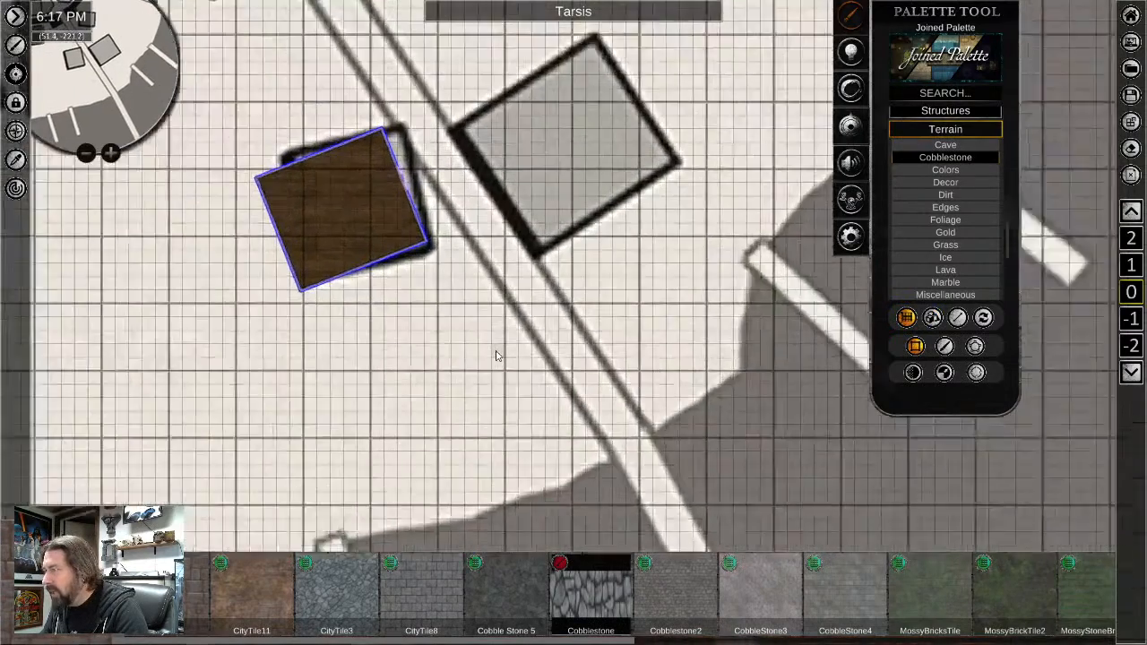
Switch the brown brick cobblestone texture to freehand brush drawing and set its transparency to 0.00
left_click(944, 346)
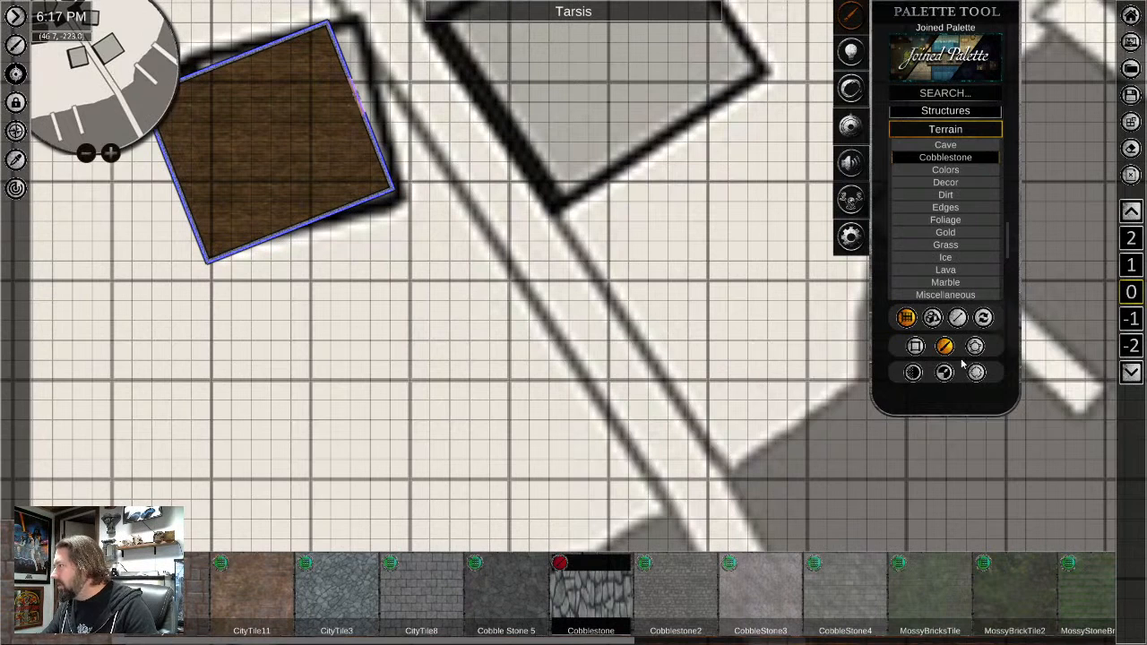
left_click(912, 372)
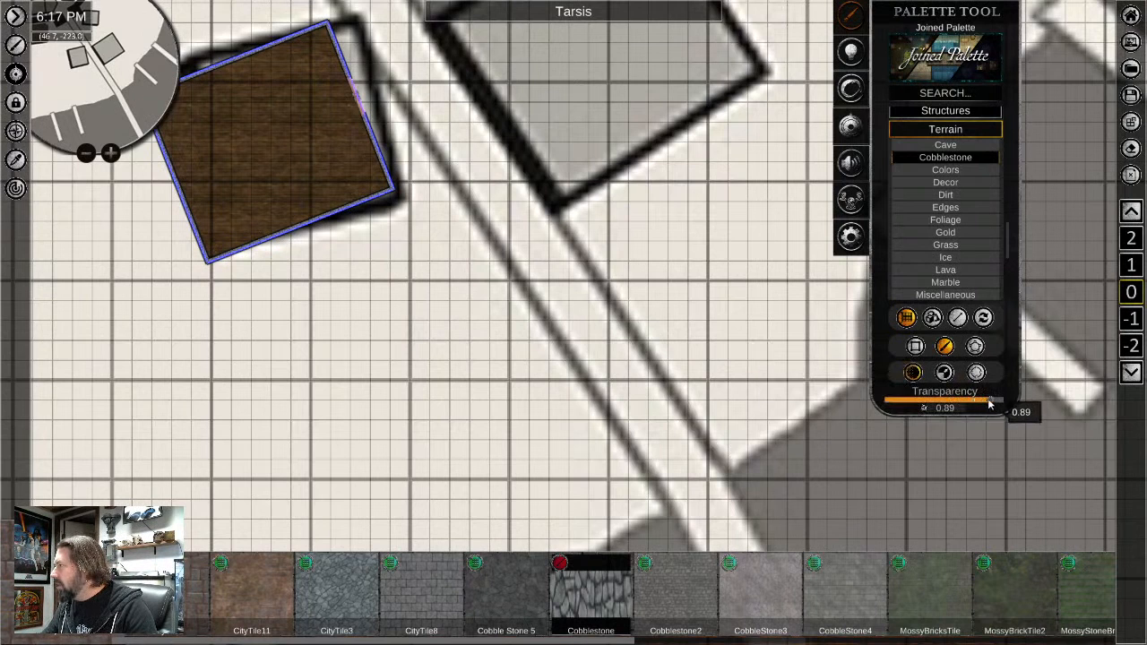
left_click_drag(989, 400, 854, 407)
Try a short freehand brush dab of the brown brick texture on the road outside the southern gate, and undo it
scroll(593, 310, "up", 3)
left_click_drag(500, 236, 508, 254)
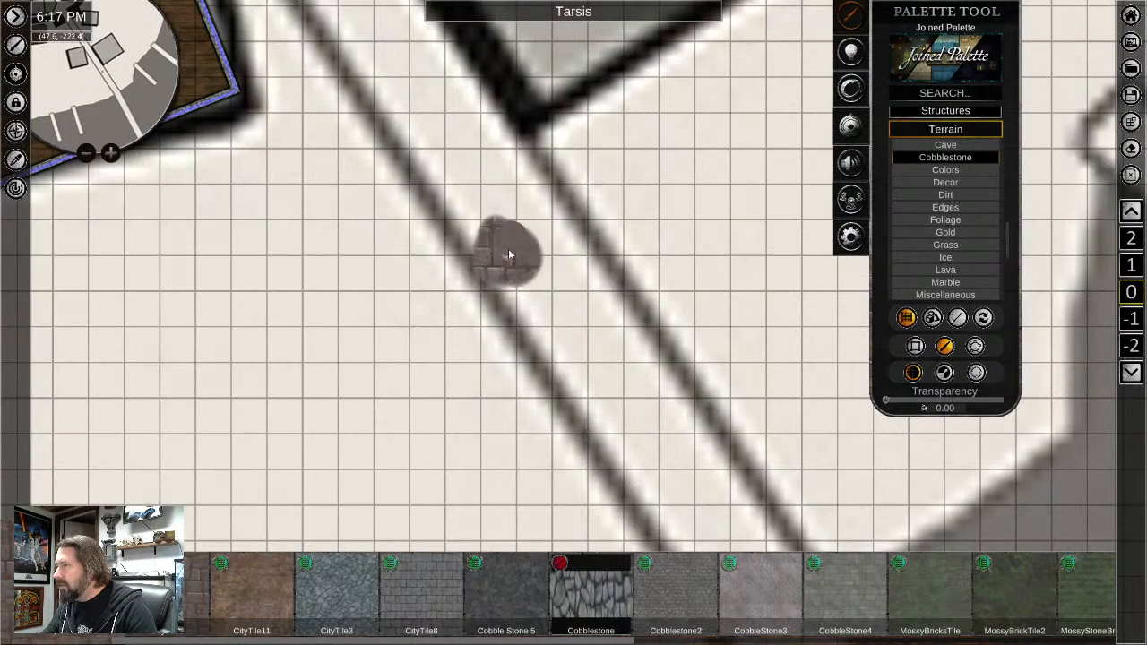
key("ctrl+z")
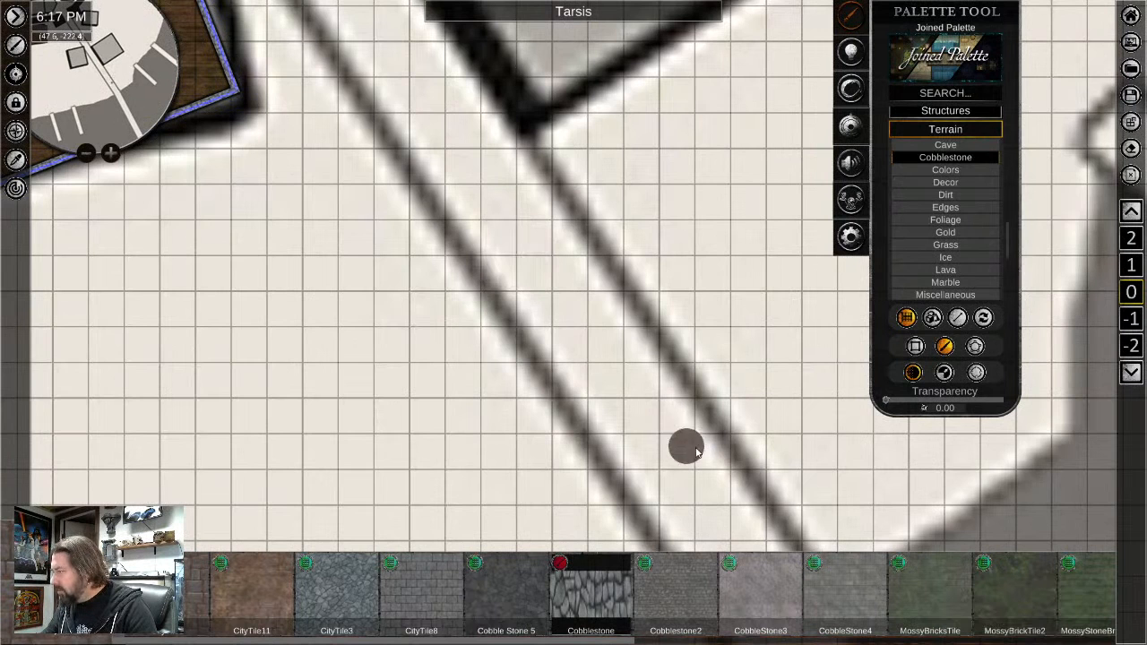
key("Escape")
Try painting the road with a rectangle of the Cobble Stone 5 texture, and undo it
left_click(759, 587)
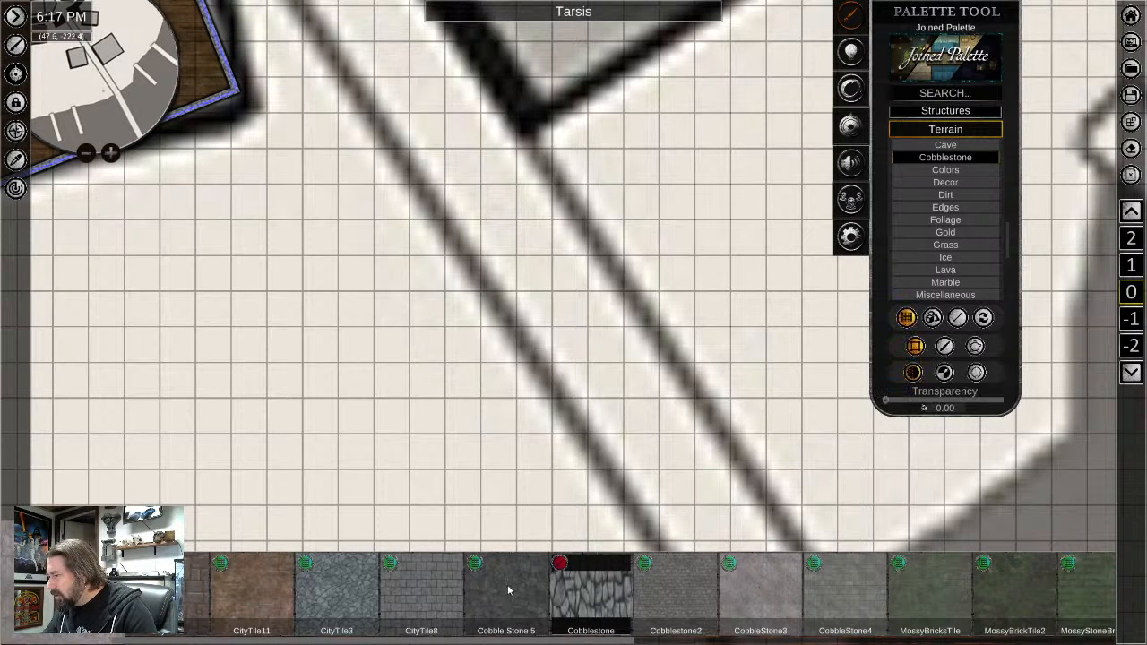
left_click(507, 588)
mouse_move(539, 276)
left_mouse_down()
mouse_move(547, 321)
mouse_move(623, 397)
left_mouse_up()
key("ctrl+z")
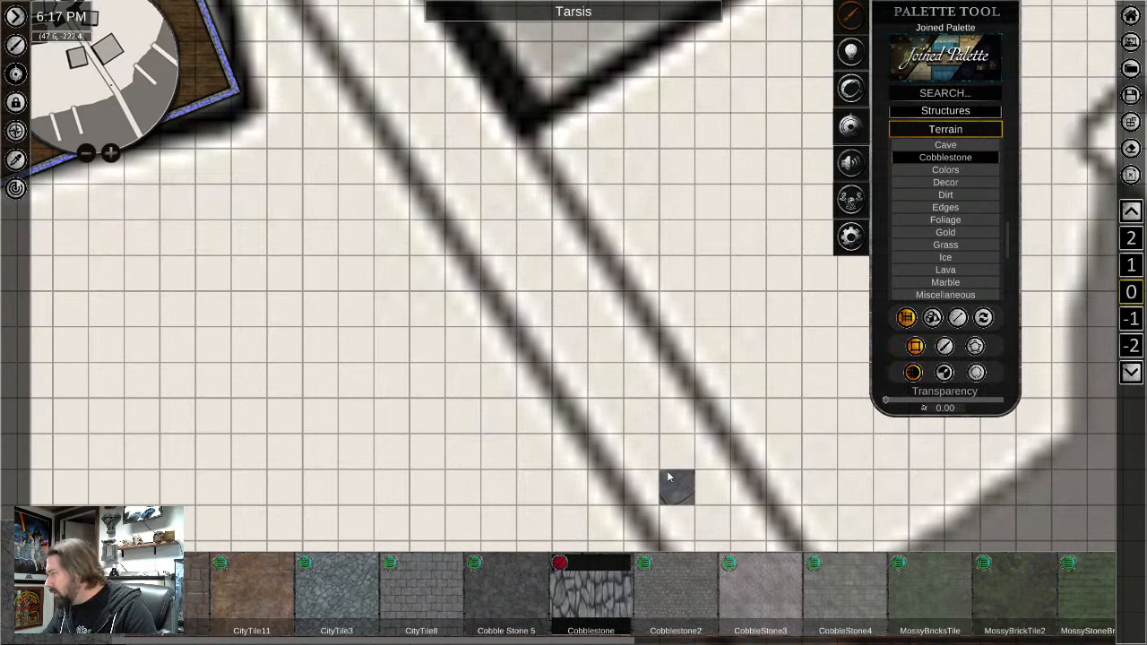
key("Escape")
Try a single mossy Tile49 paving tile on the road, and undo its placement
scroll(746, 609, "down", 5)
scroll(746, 609, "down", 6)
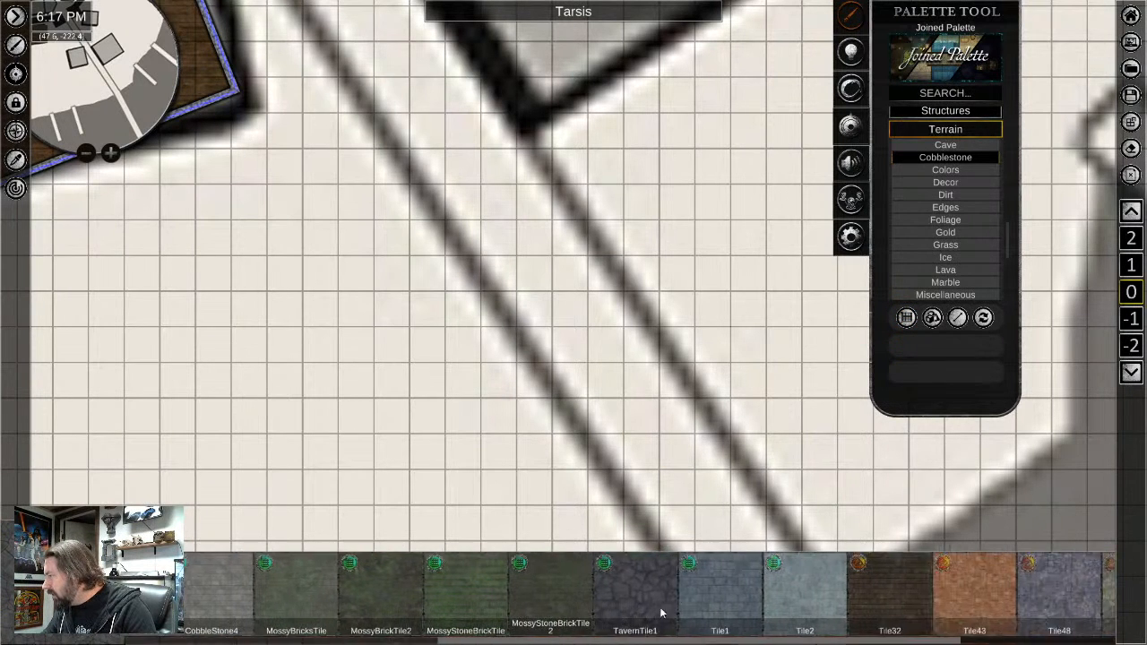
left_click(790, 593)
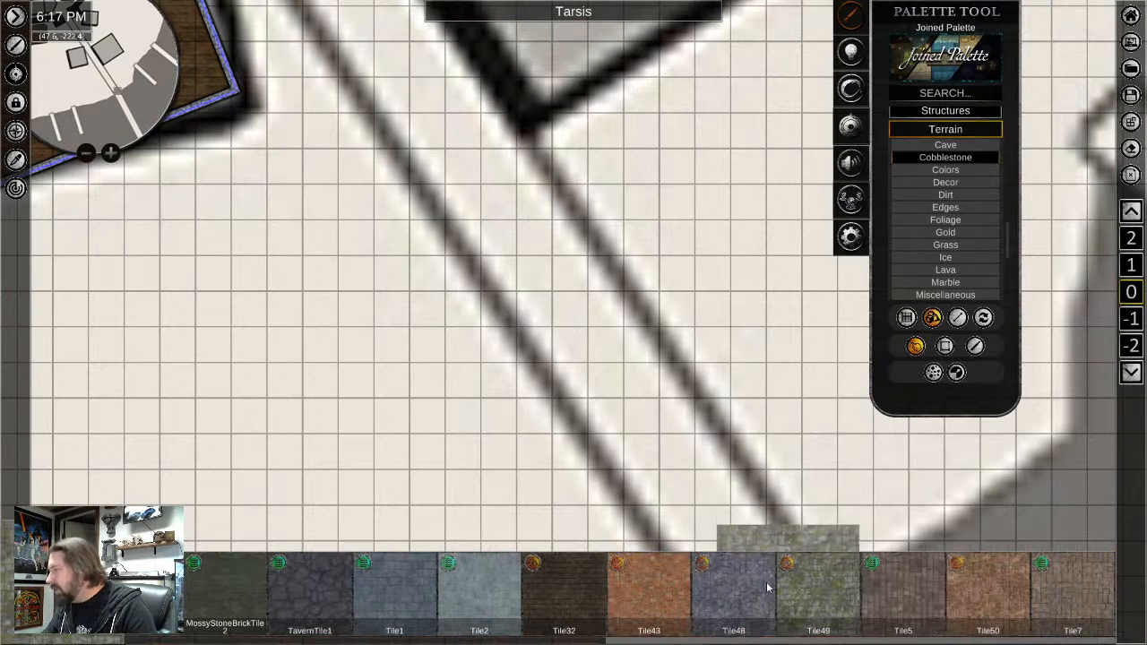
left_click(509, 248)
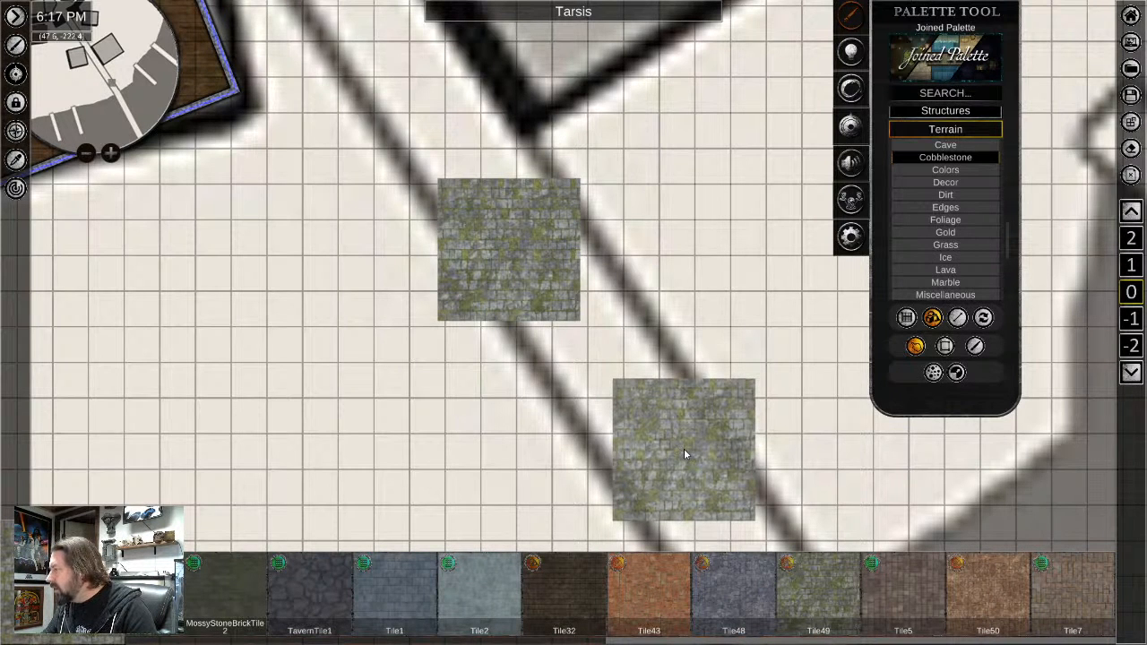
key("ctrl+z")
scroll(658, 421, "down", 2)
key("Escape")
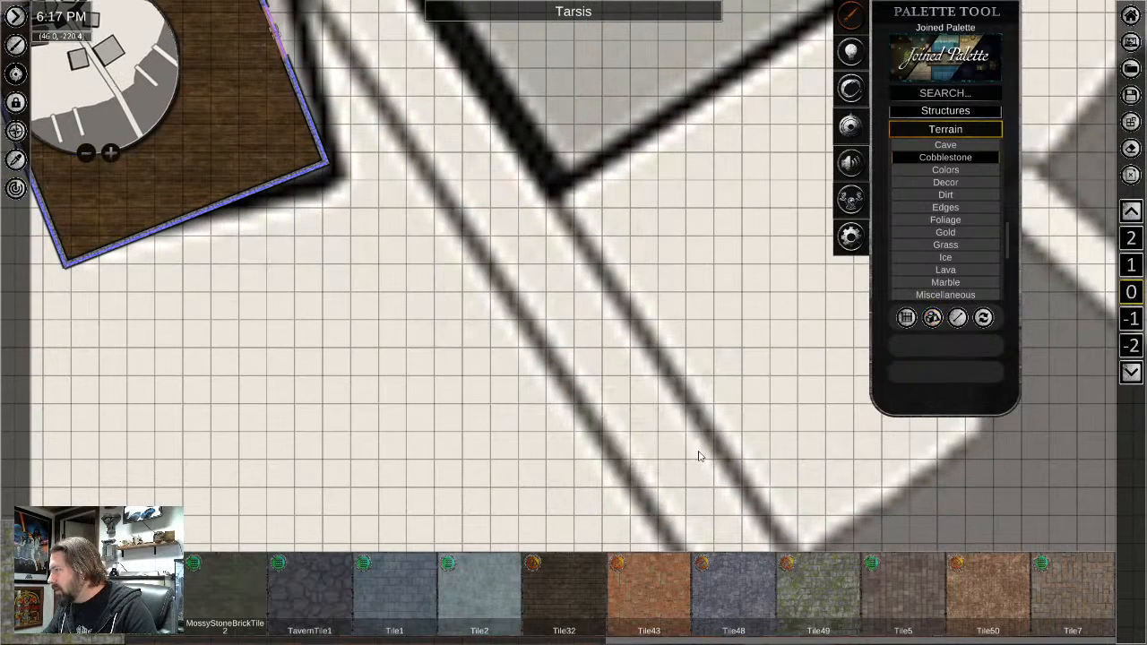
Try a patch of brown brick paving, three by three grid squares, on the road, and delete it
scroll(549, 601, "up", 4)
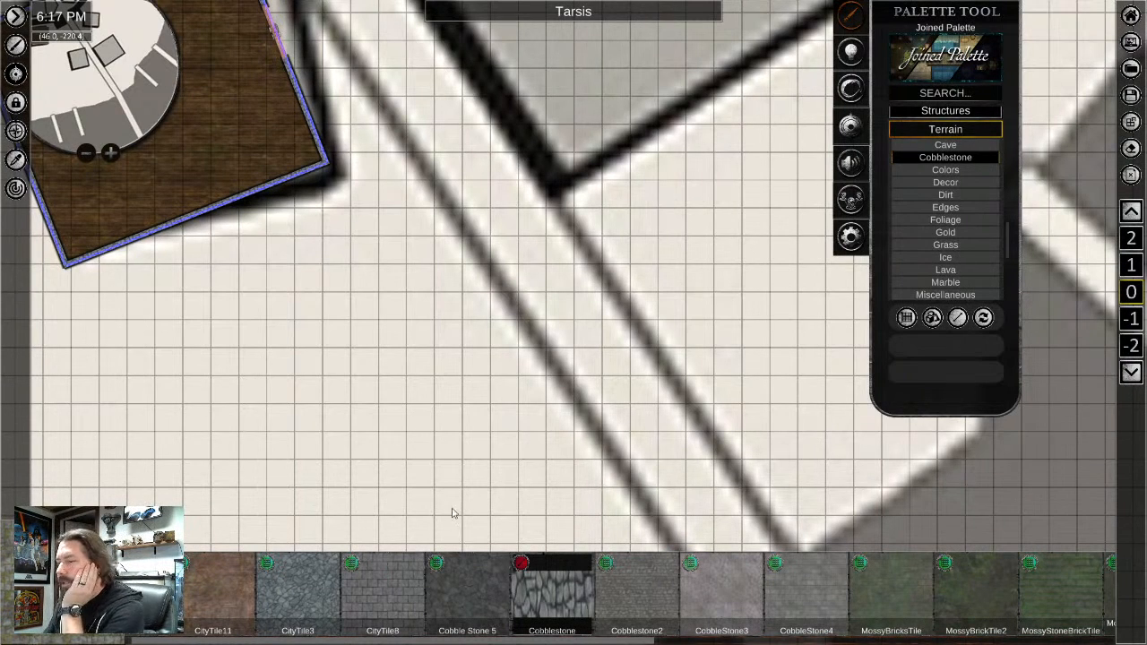
scroll(435, 518, "down", 2)
scroll(564, 612, "up", 1)
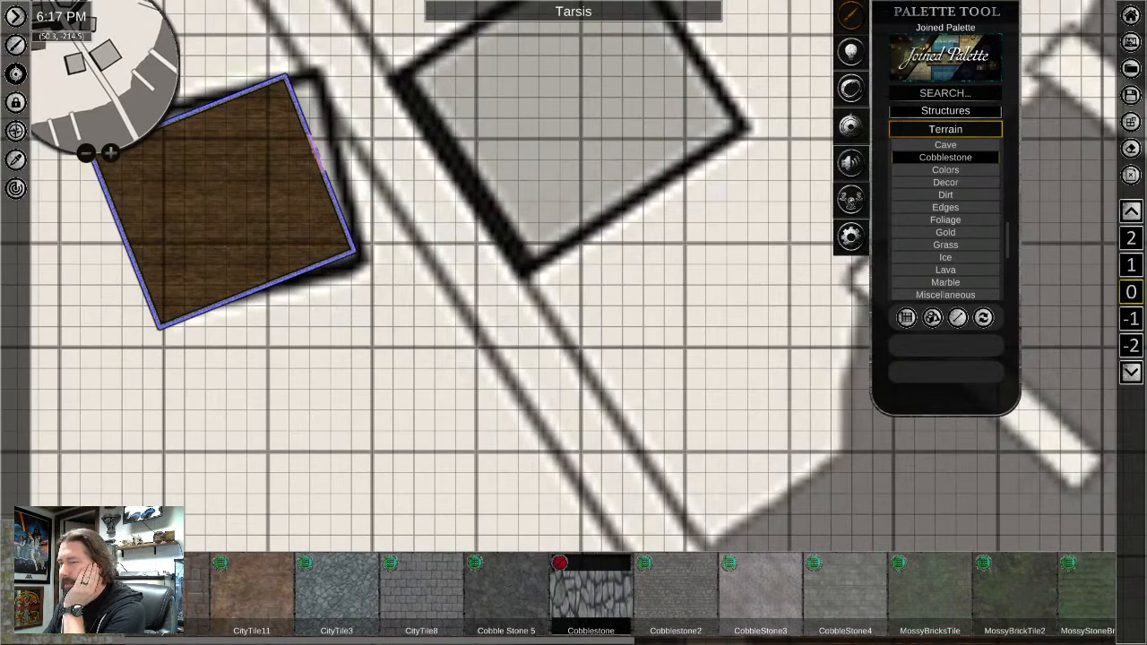
scroll(528, 382, "up", 3)
left_click_drag(492, 274, 572, 401)
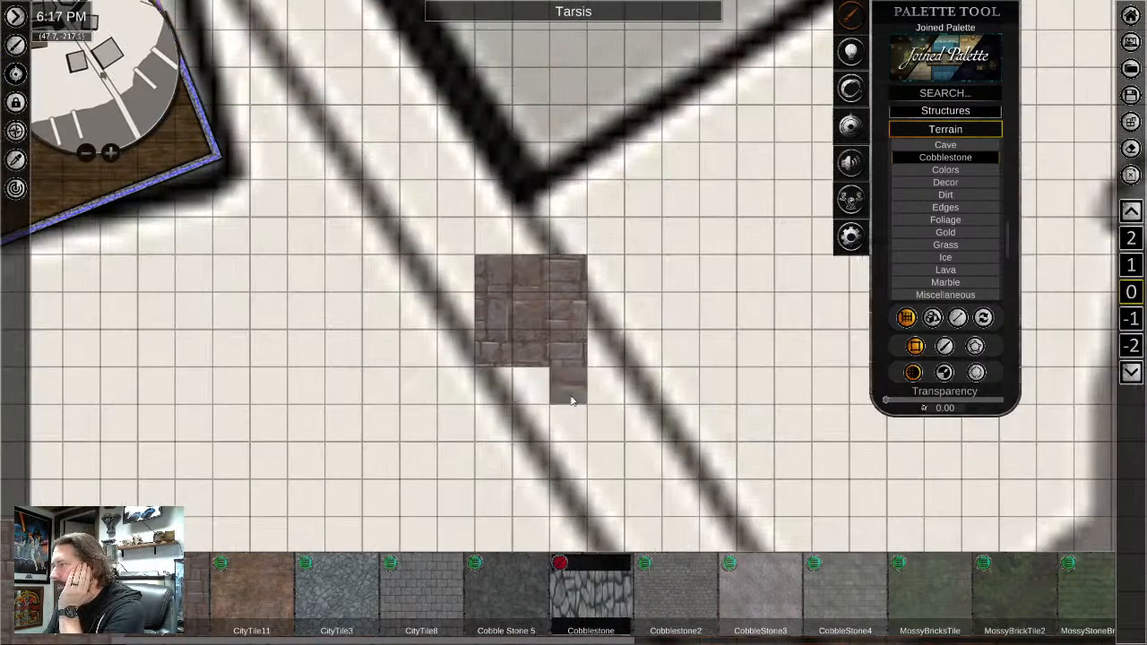
scroll(568, 381, "up", 3)
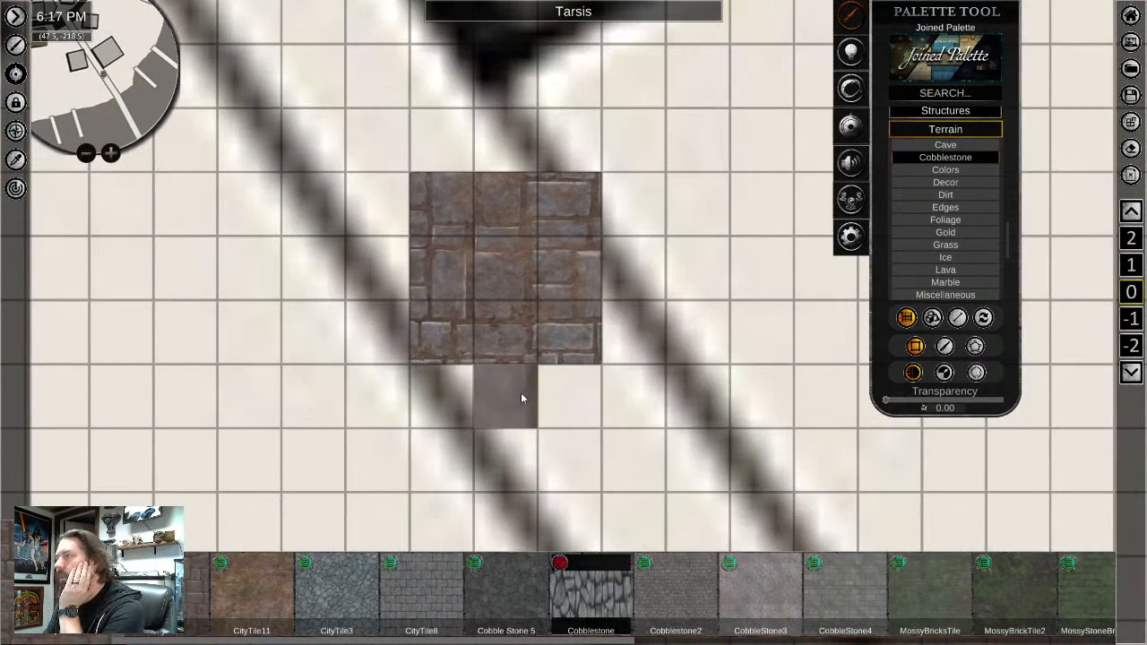
right_click(520, 393)
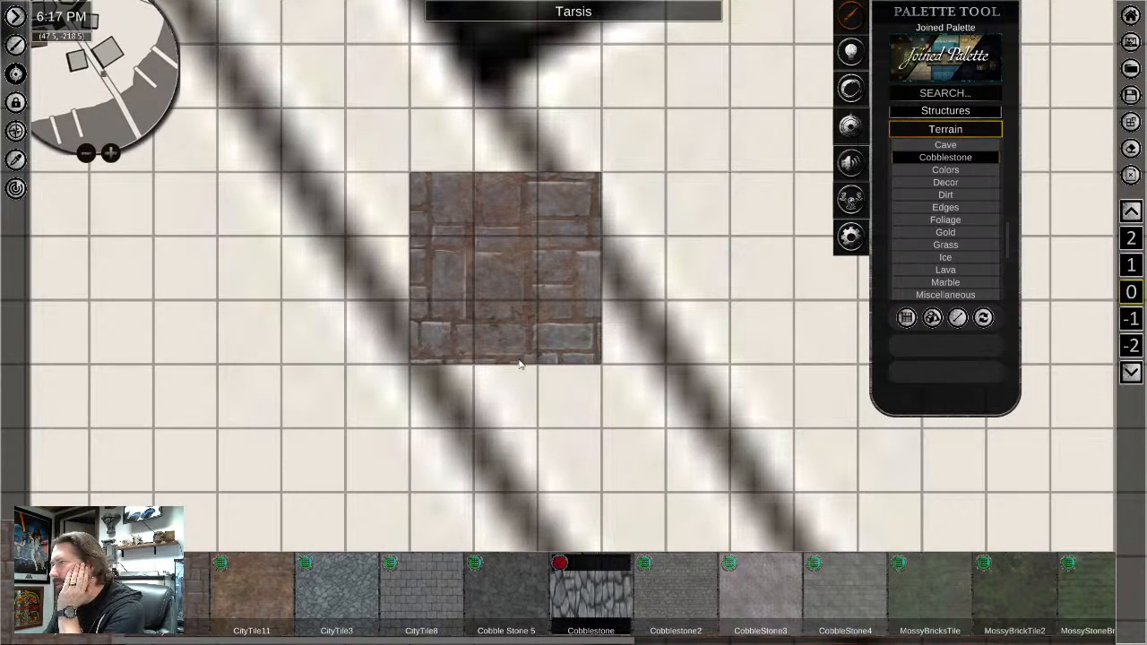
left_click(521, 324)
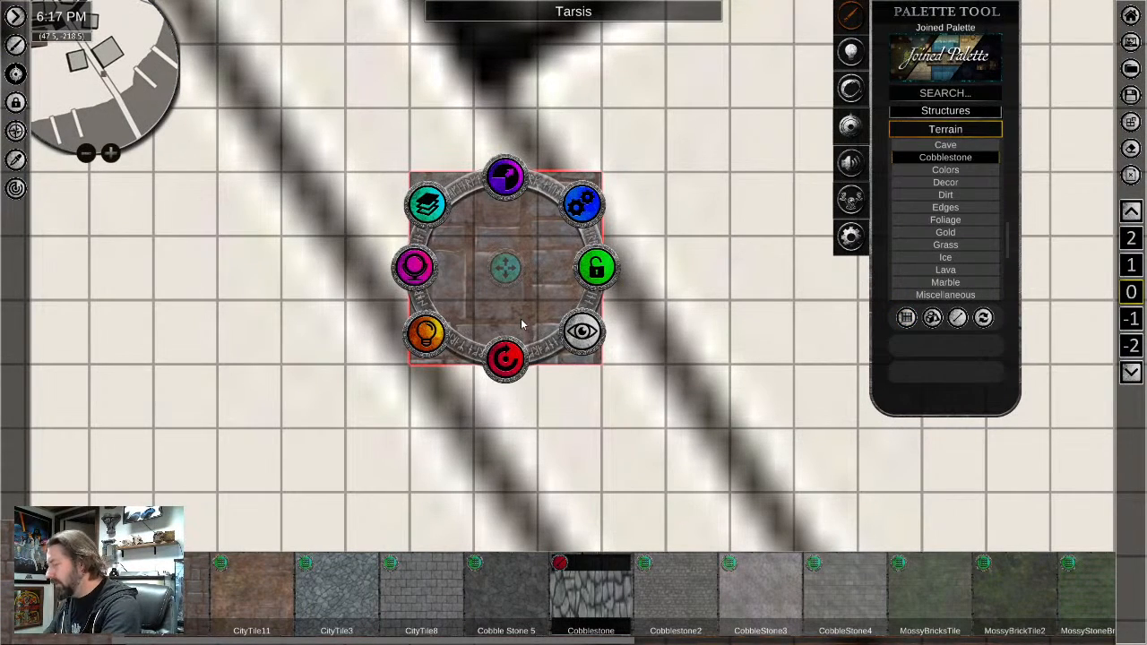
key("Delete")
Pave the road with a brown brick cobblestone polygon reaching from between the southern gate towers to the riverbank
scroll(507, 328, "down", 5)
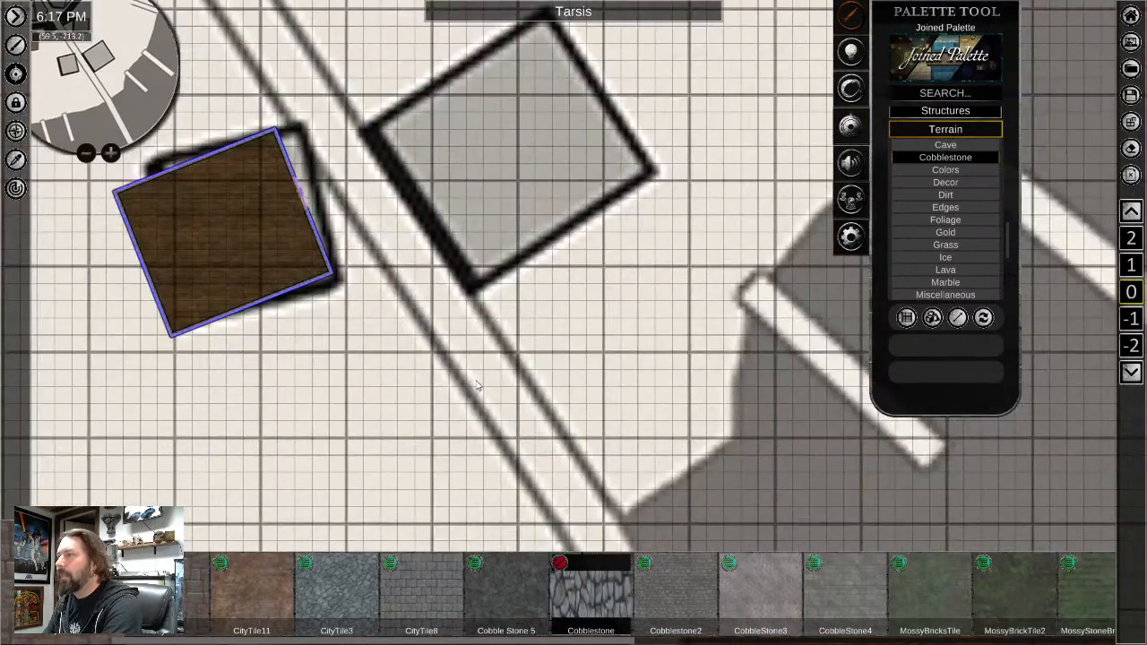
scroll(477, 385, "down", 2)
middle_click_drag(477, 386, 586, 441)
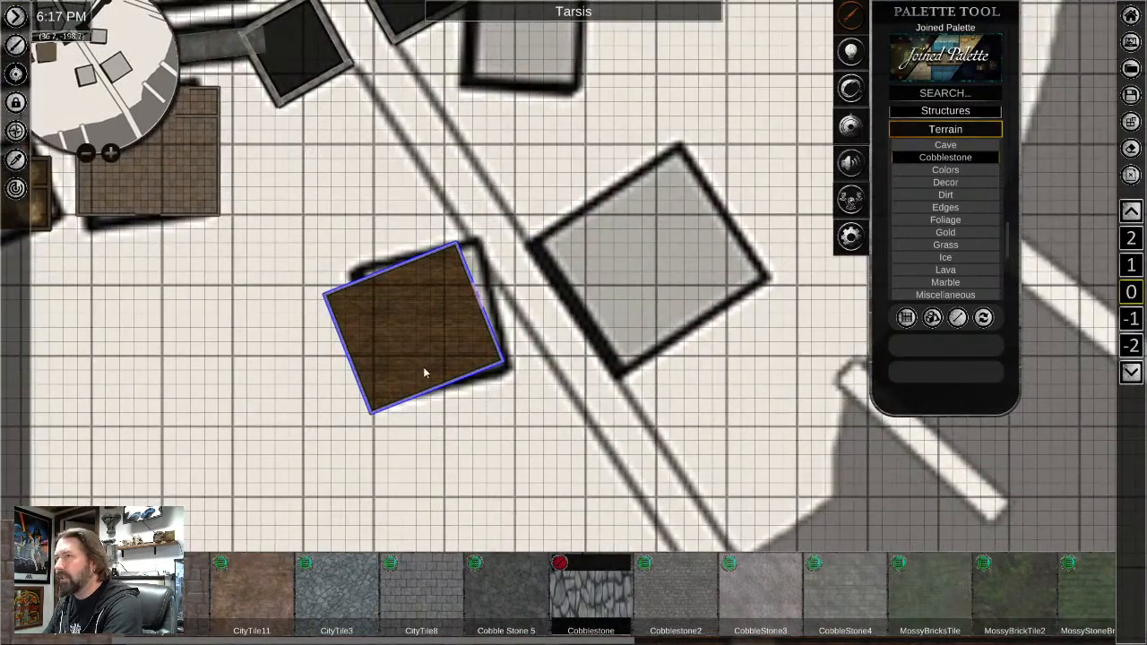
scroll(425, 372, "down", 1)
middle_click_drag(373, 262, 446, 351)
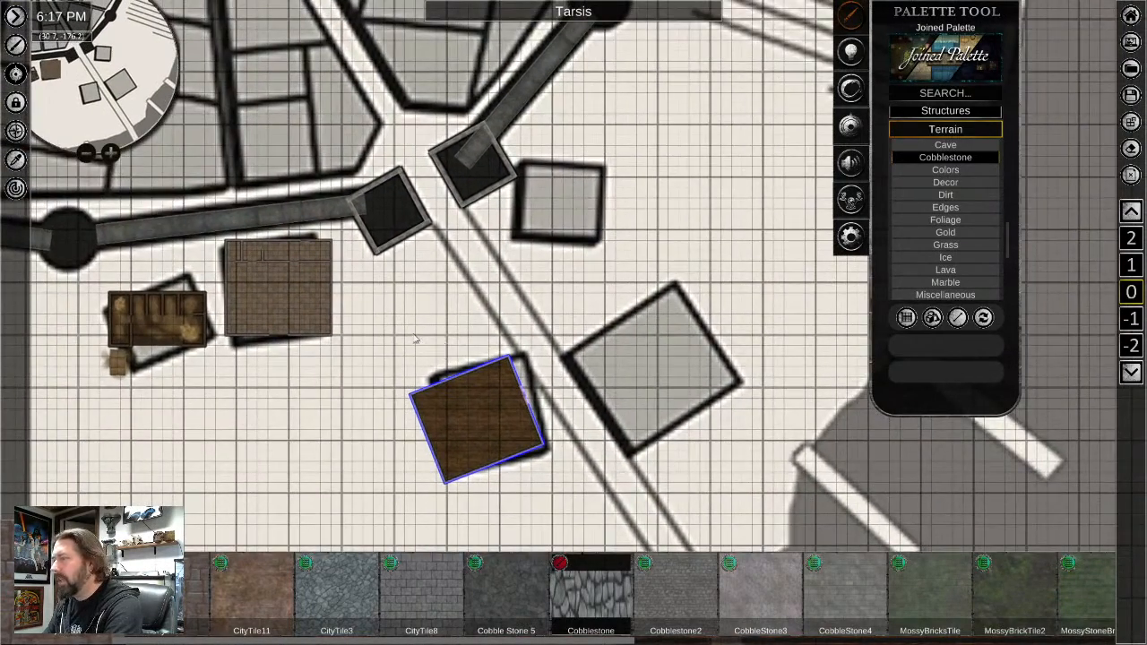
scroll(416, 339, "up", 2)
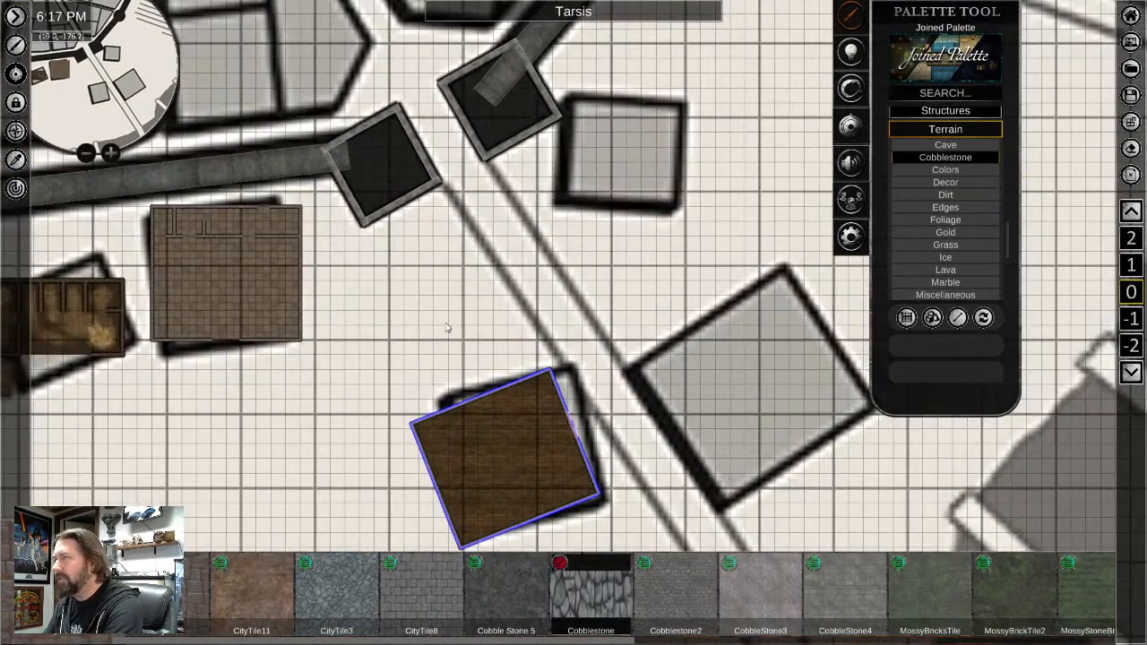
left_click(906, 317)
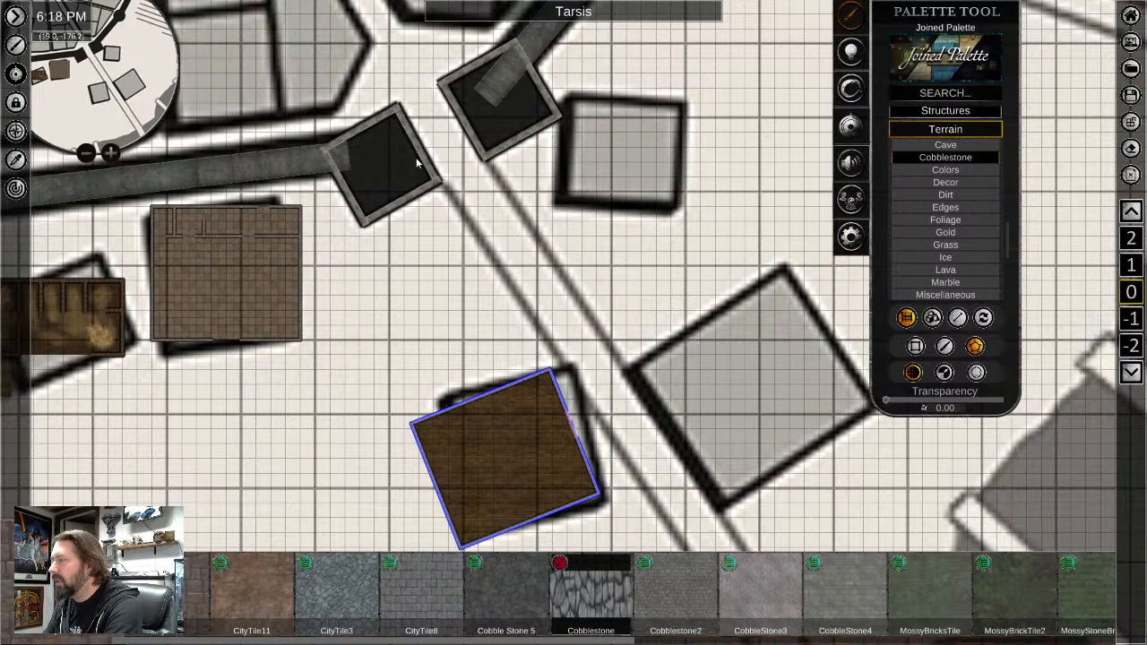
scroll(416, 163, "down", 3)
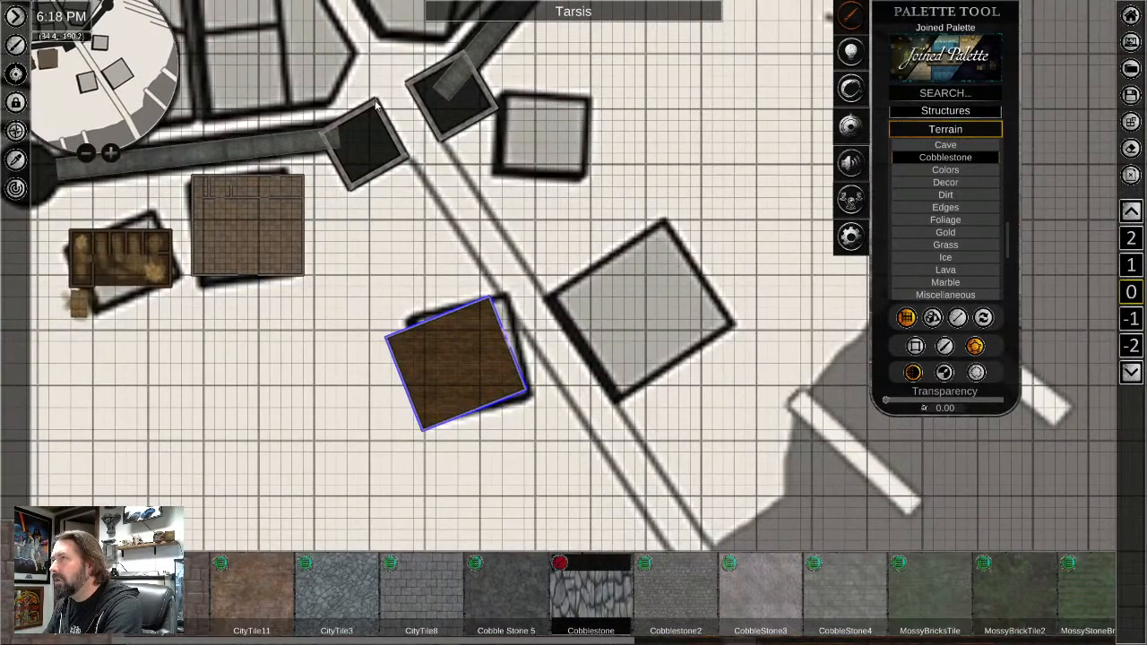
middle_click_drag(587, 352, 579, 233)
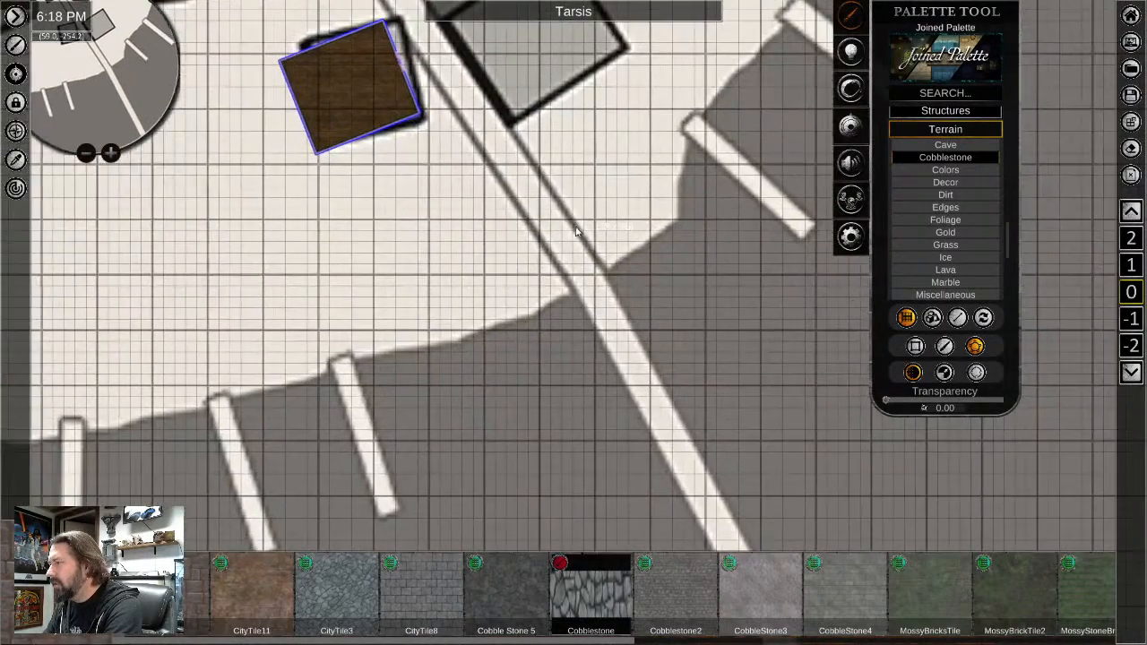
scroll(583, 292, "up", 3)
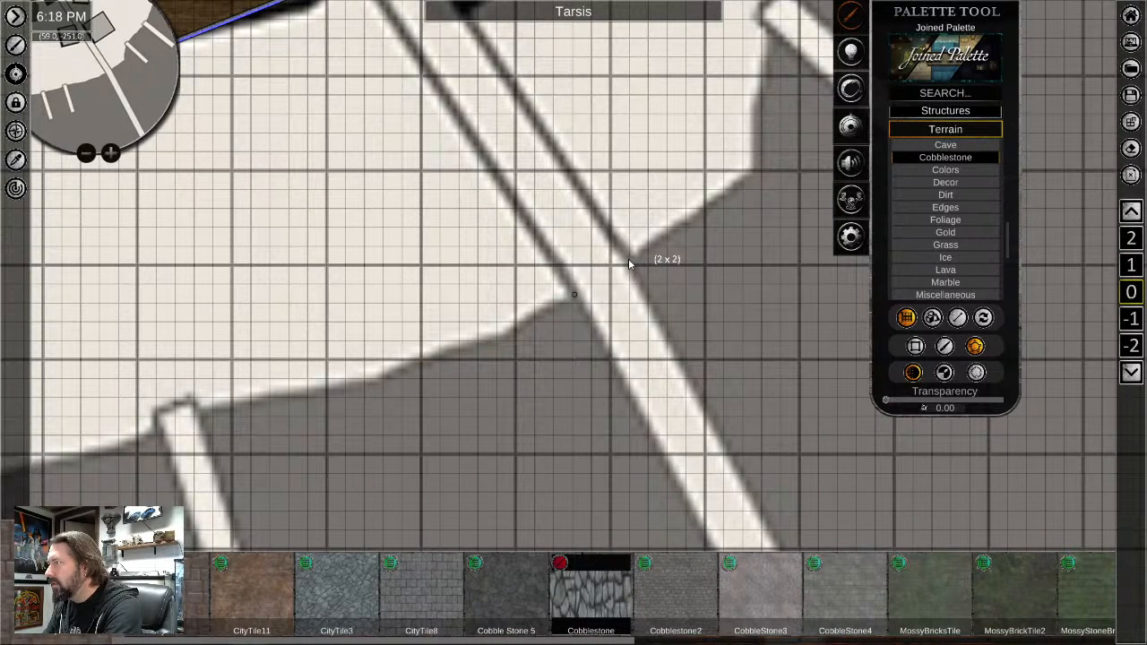
scroll(629, 262, "down", 5)
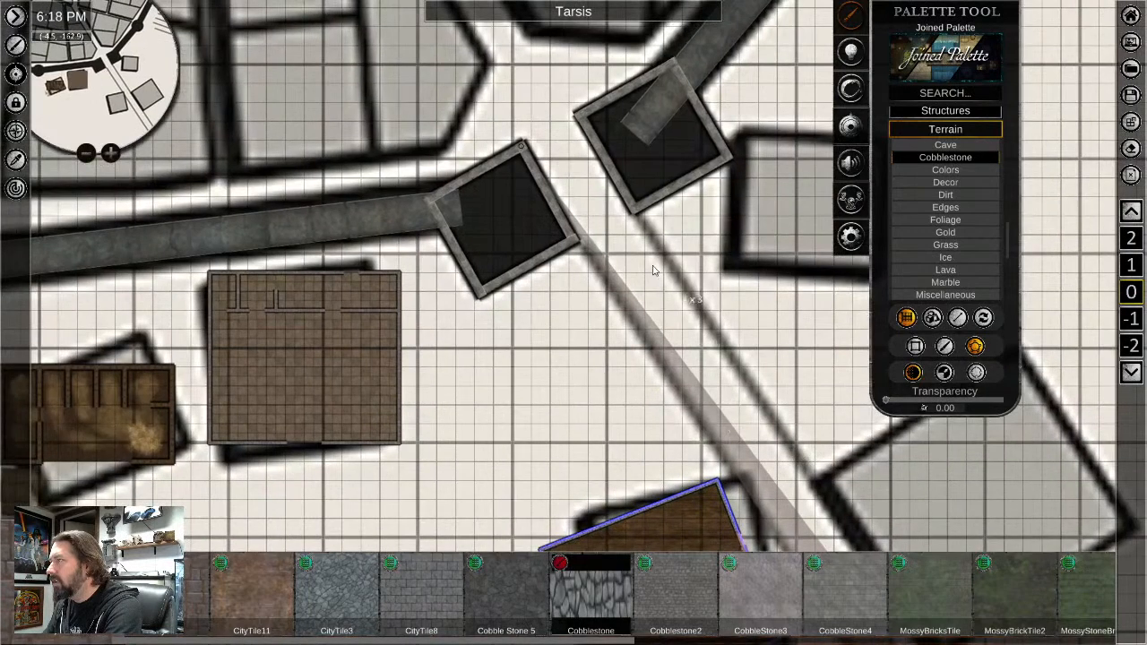
left_click(578, 117)
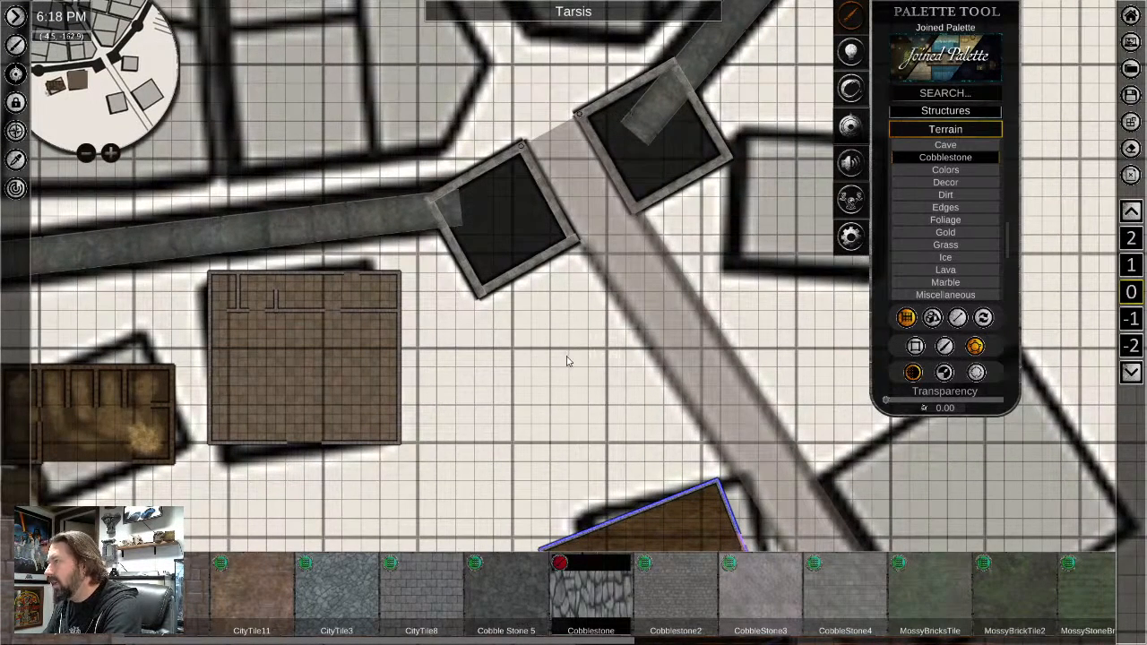
scroll(743, 467, "up", 2)
scroll(767, 445, "down", 2)
Examine the newly paved road from the southern gate to the riverbank and the wooden building beside it
middle_click_drag(766, 512, 618, 354)
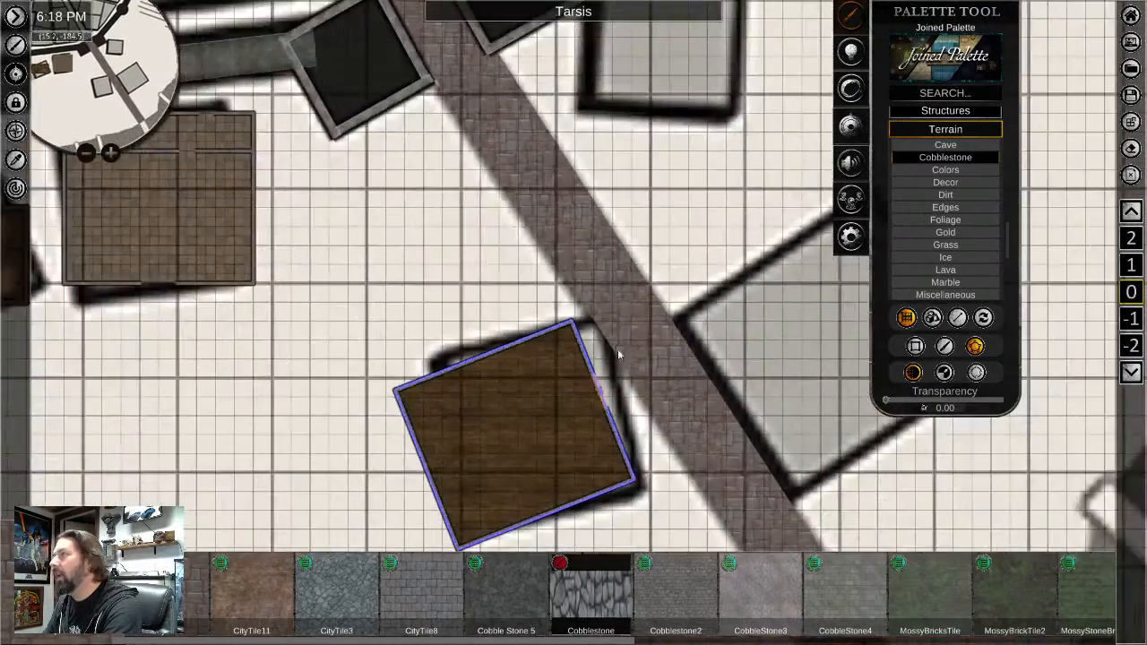
middle_click_drag(673, 433, 425, 94)
scroll(549, 329, "down", 3)
scroll(549, 328, "up", 2)
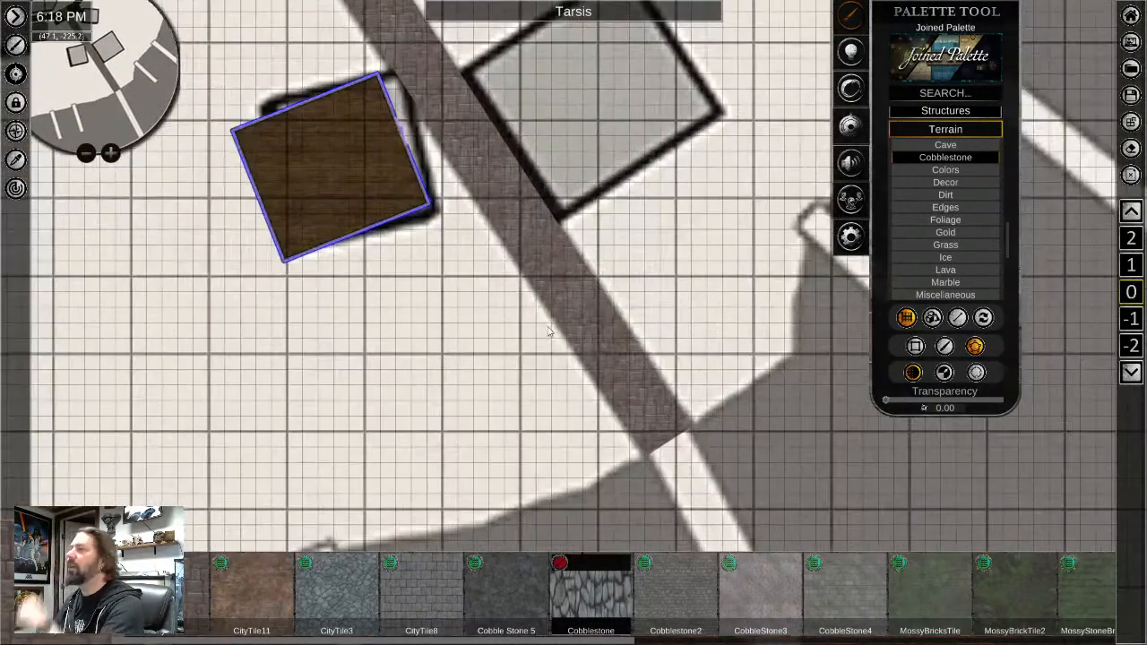
scroll(548, 311, "up", 2)
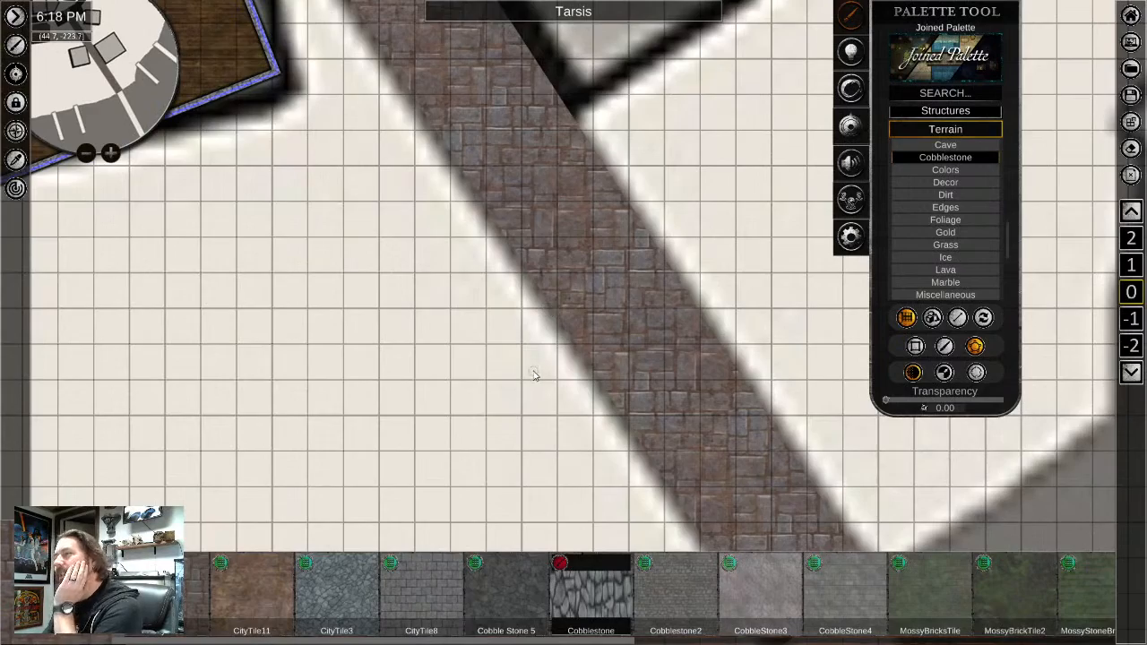
scroll(532, 375, "down", 8)
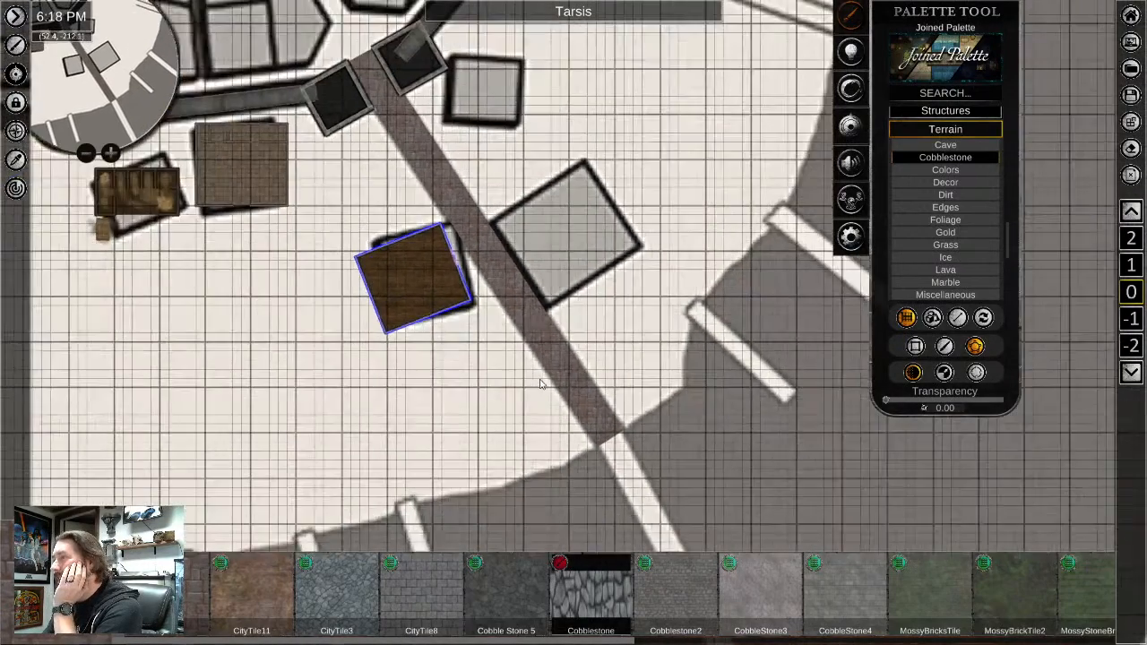
scroll(539, 384, "down", 3)
scroll(532, 364, "up", 3)
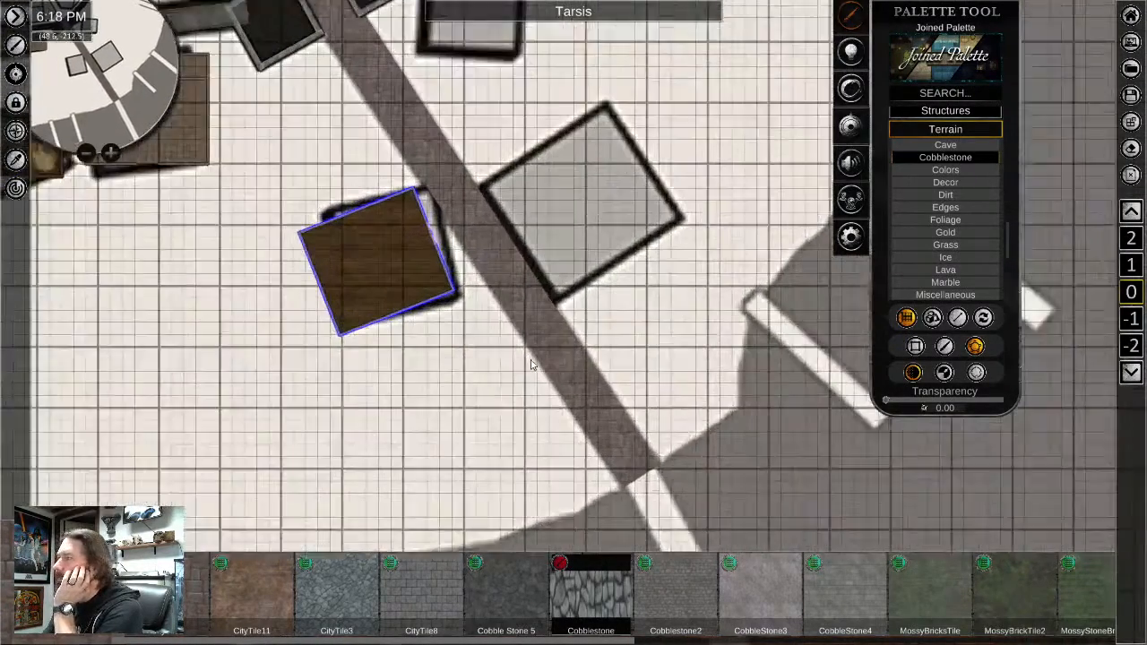
scroll(448, 320, "up", 3)
scroll(501, 344, "up", 3)
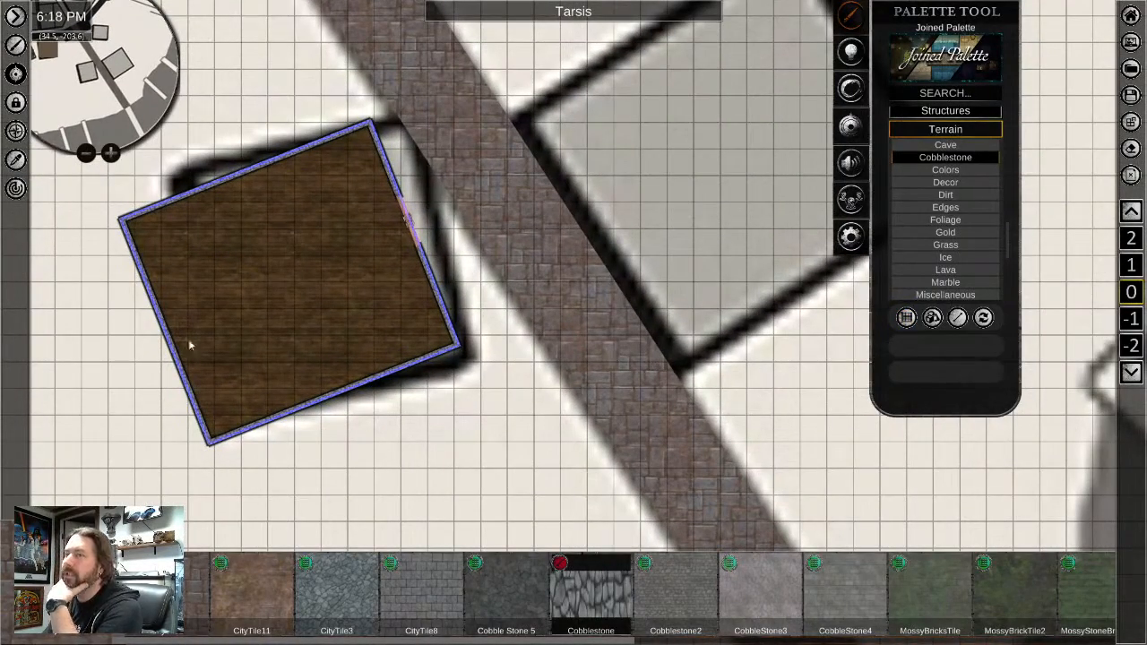
scroll(464, 397, "up", 2)
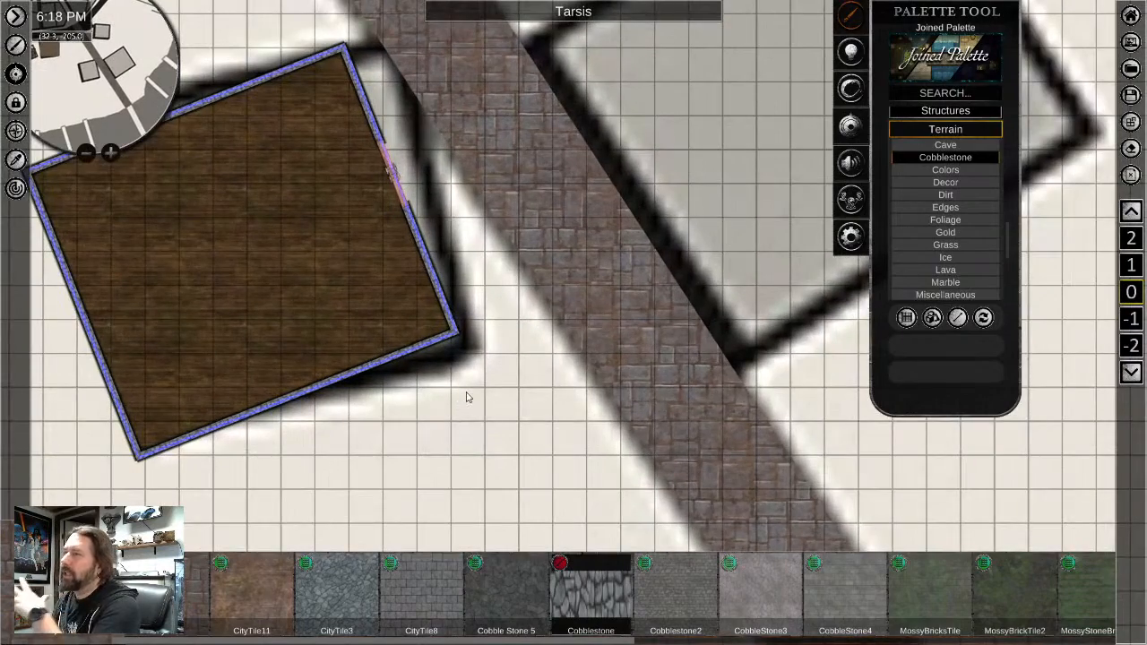
Examine the wood-floored building's walls and corners against its outline on the background map
scroll(317, 299, "up", 3)
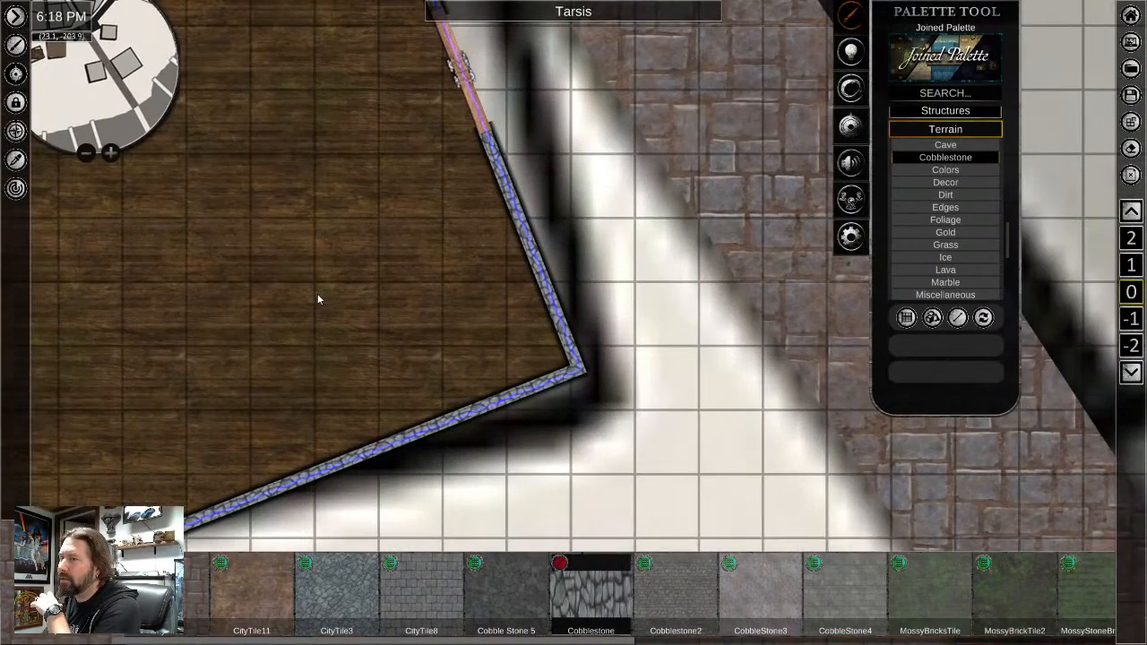
scroll(317, 299, "down", 5)
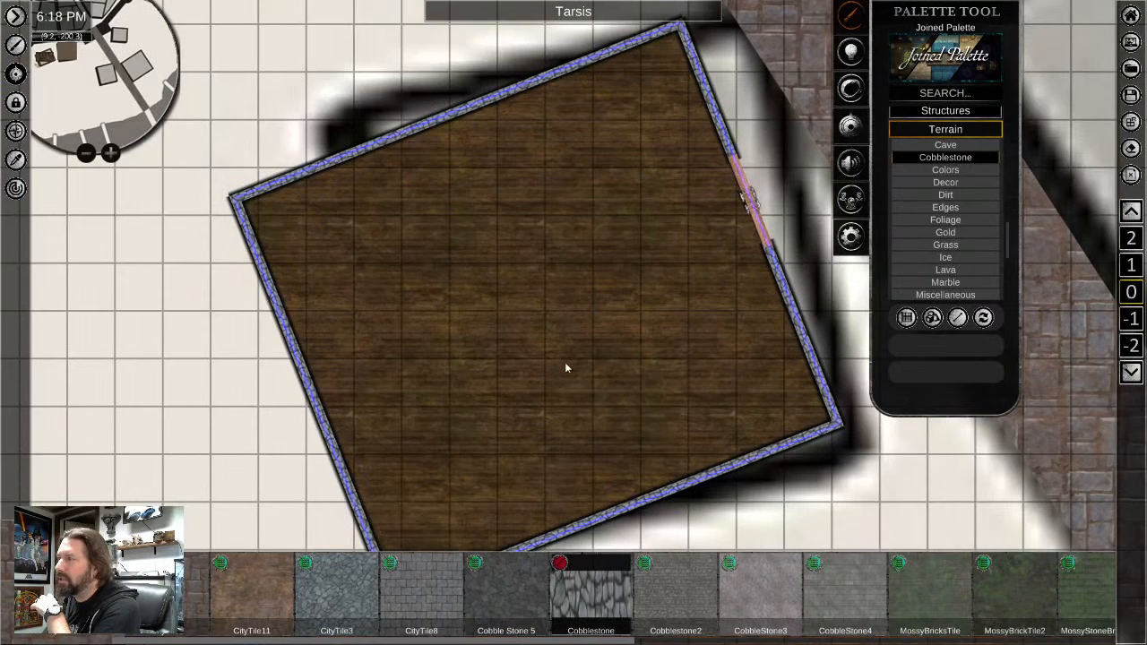
scroll(564, 363, "up", 2)
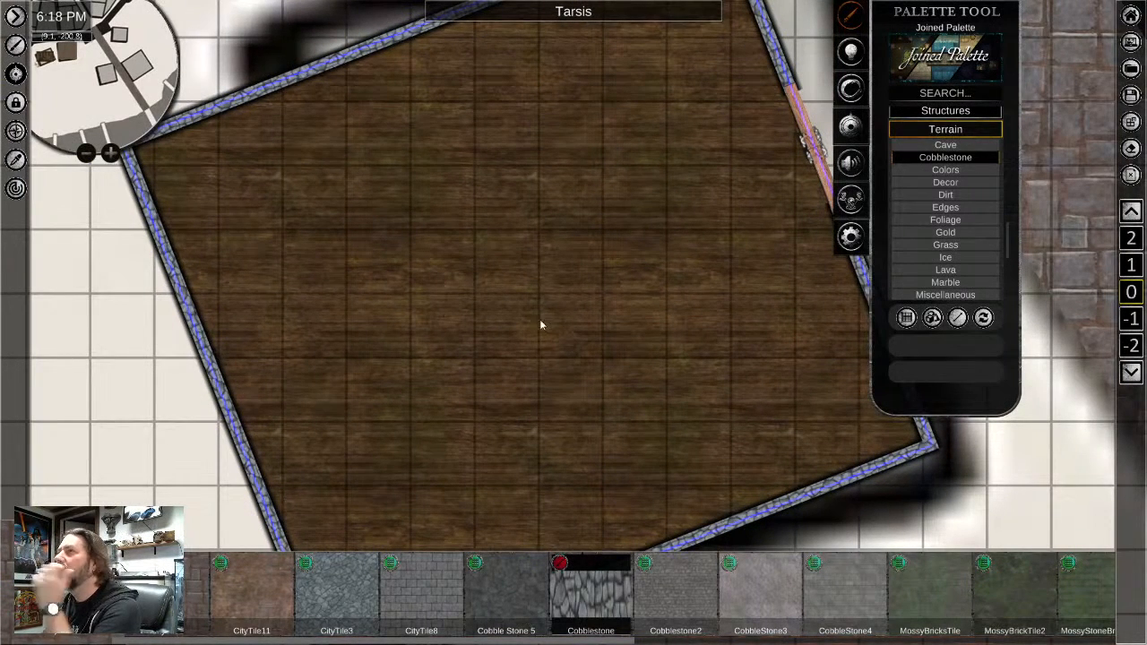
left_click(725, 429)
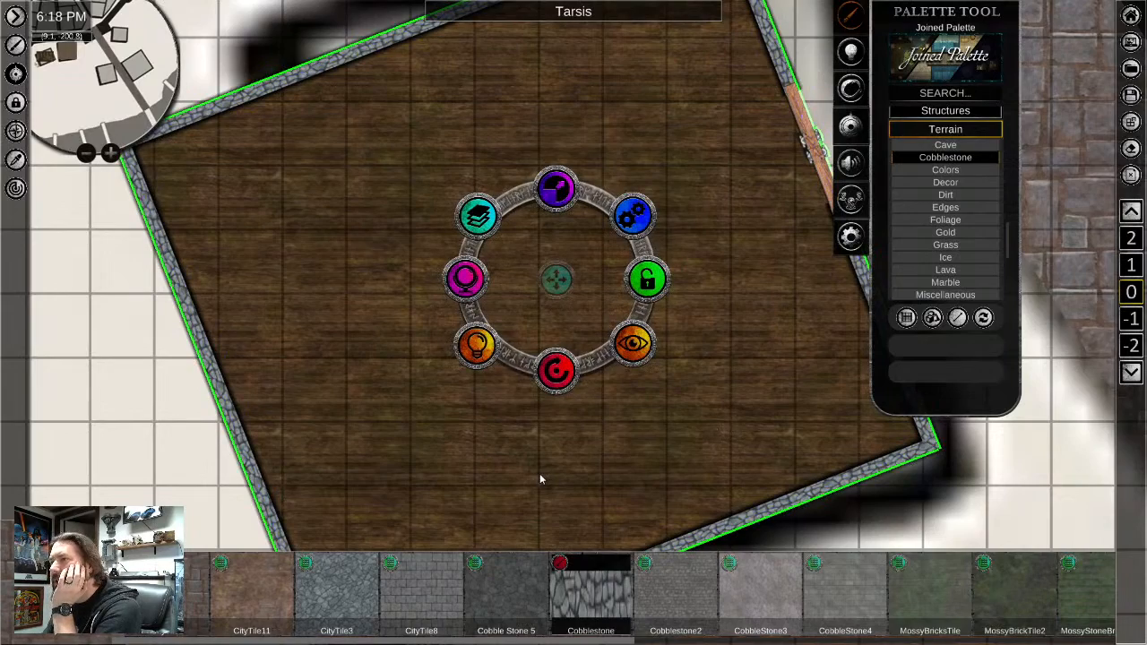
scroll(887, 530, "down", 1)
middle_click_drag(950, 527, 787, 412)
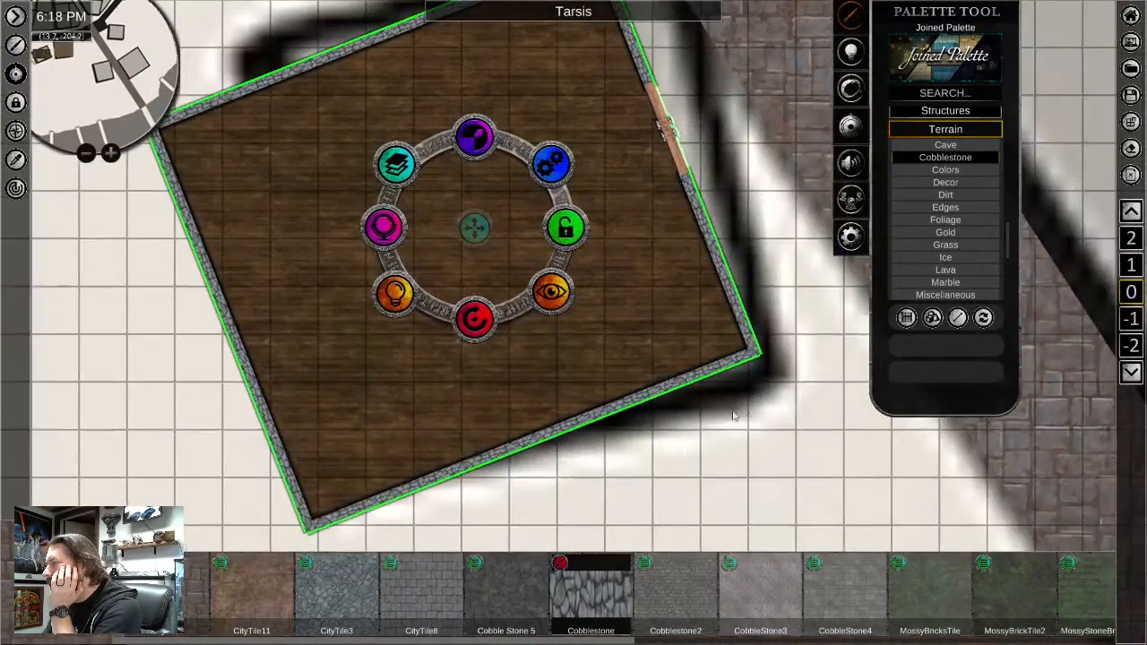
scroll(730, 437, "down", 1)
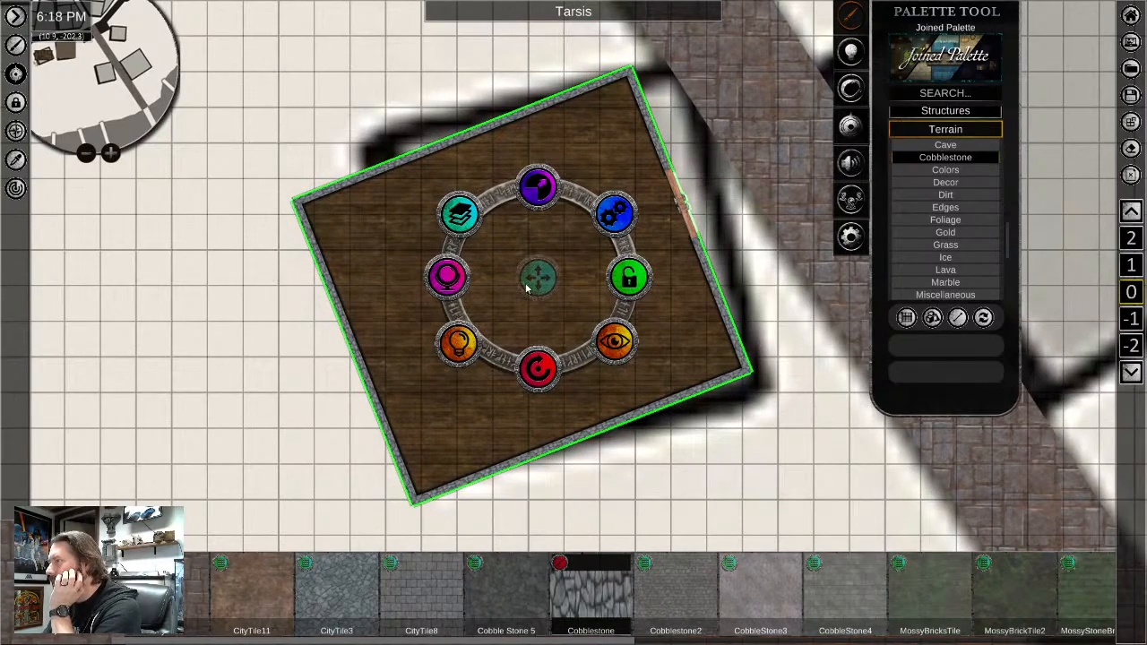
scroll(686, 389, "up", 2)
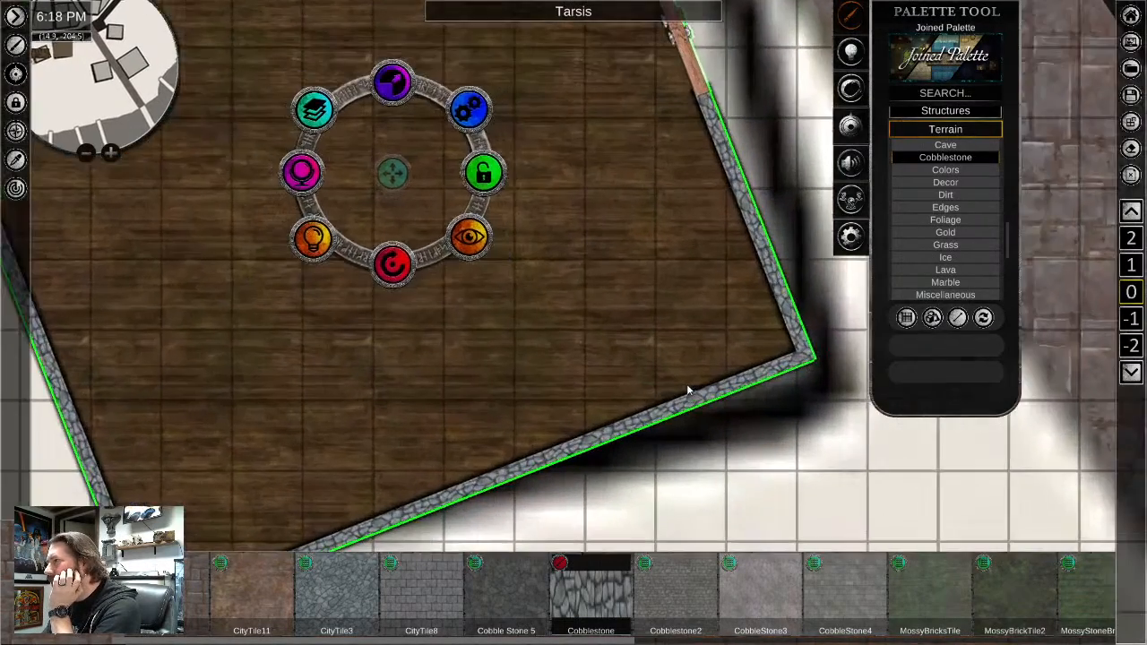
scroll(686, 389, "up", 1)
scroll(686, 389, "down", 3)
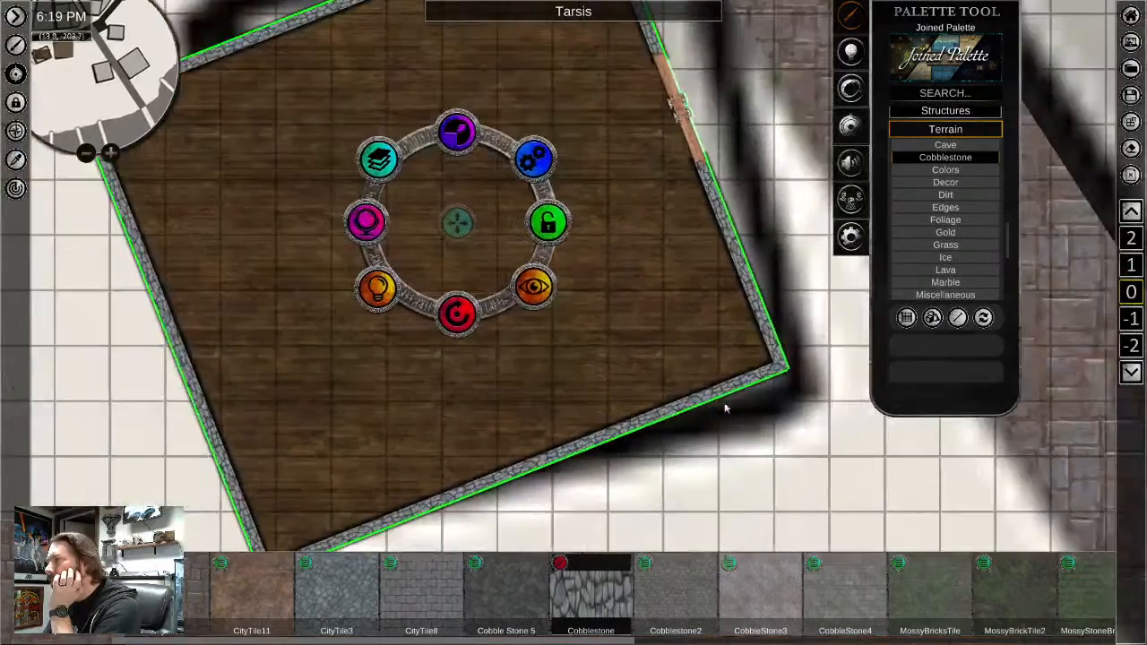
scroll(432, 405, "up", 4)
scroll(432, 405, "down", 1)
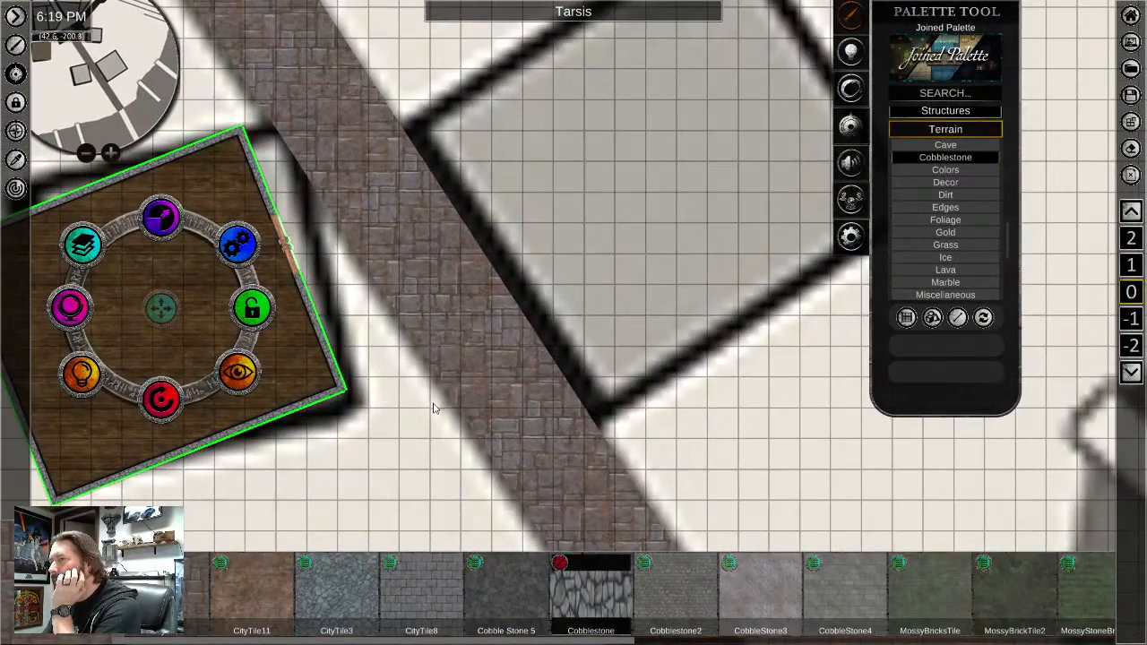
Place a 9 x 9 patch of Cobblestone2 terrain and center it on the grey building outline across the road
scroll(432, 408, "down", 2)
scroll(410, 444, "up", 2)
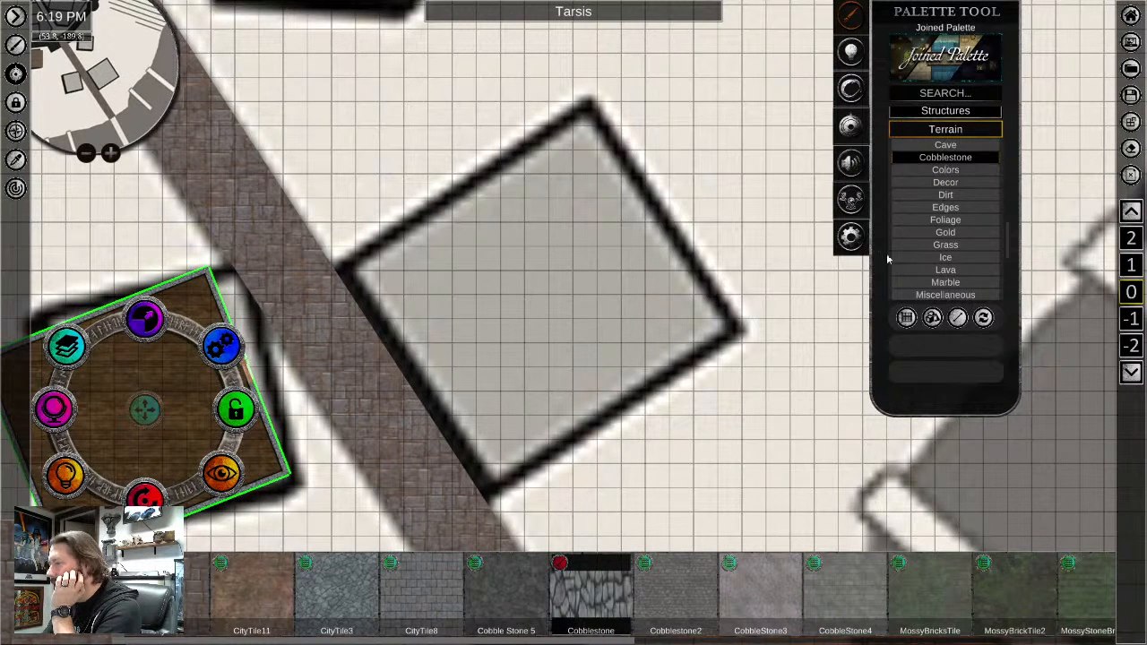
left_click(683, 586)
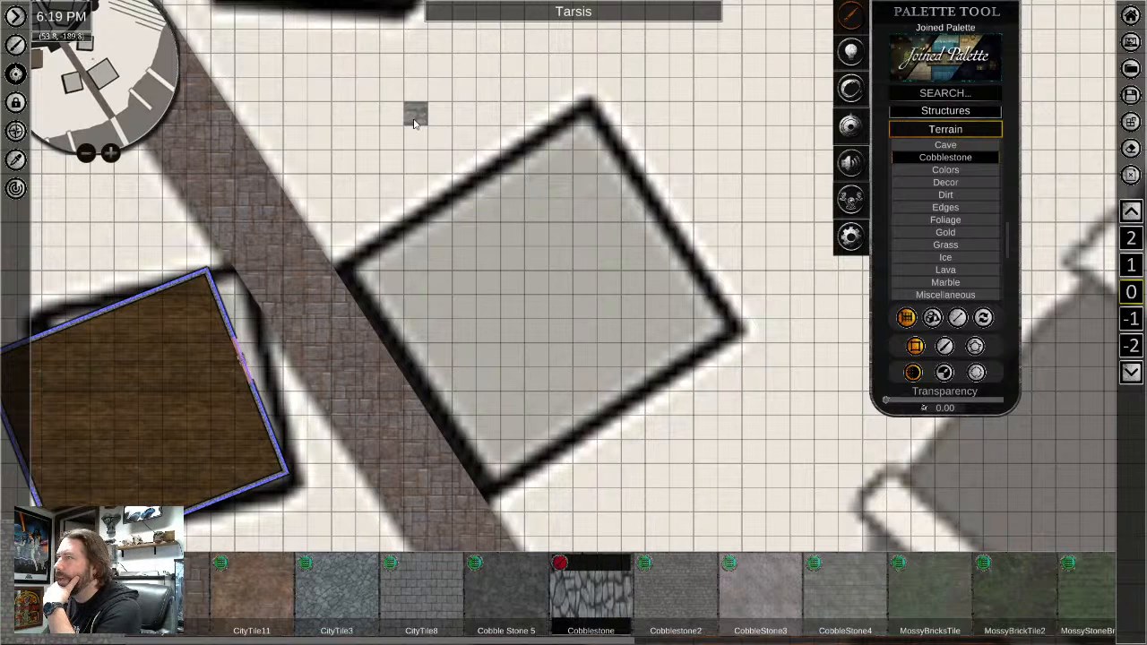
left_click_drag(414, 124, 613, 303)
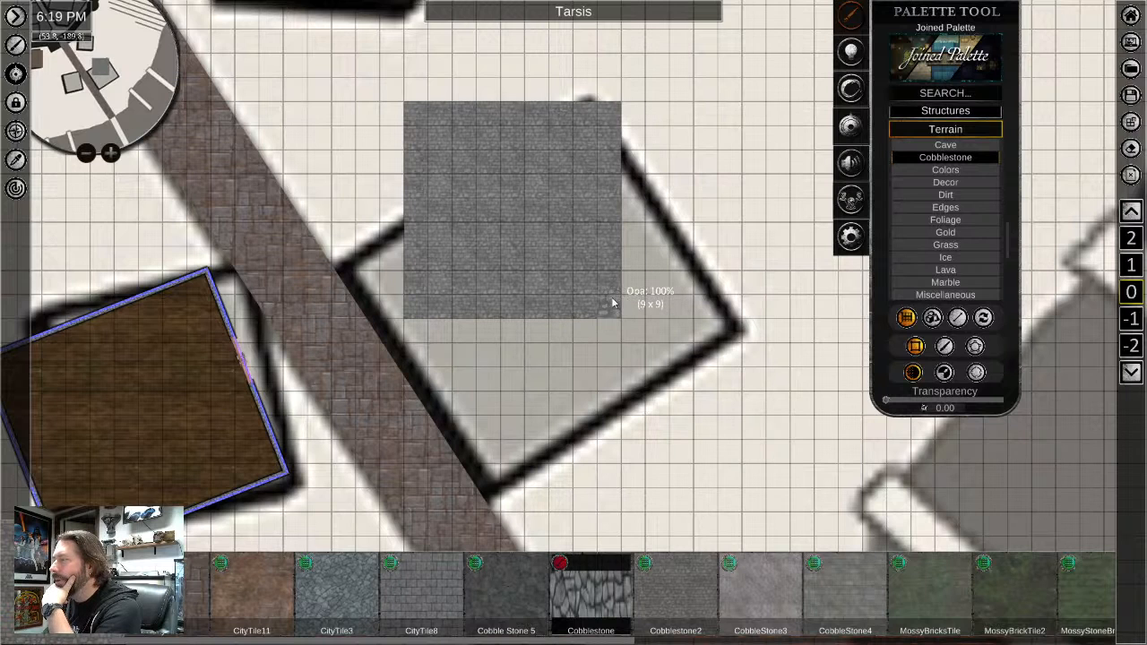
left_click(564, 269)
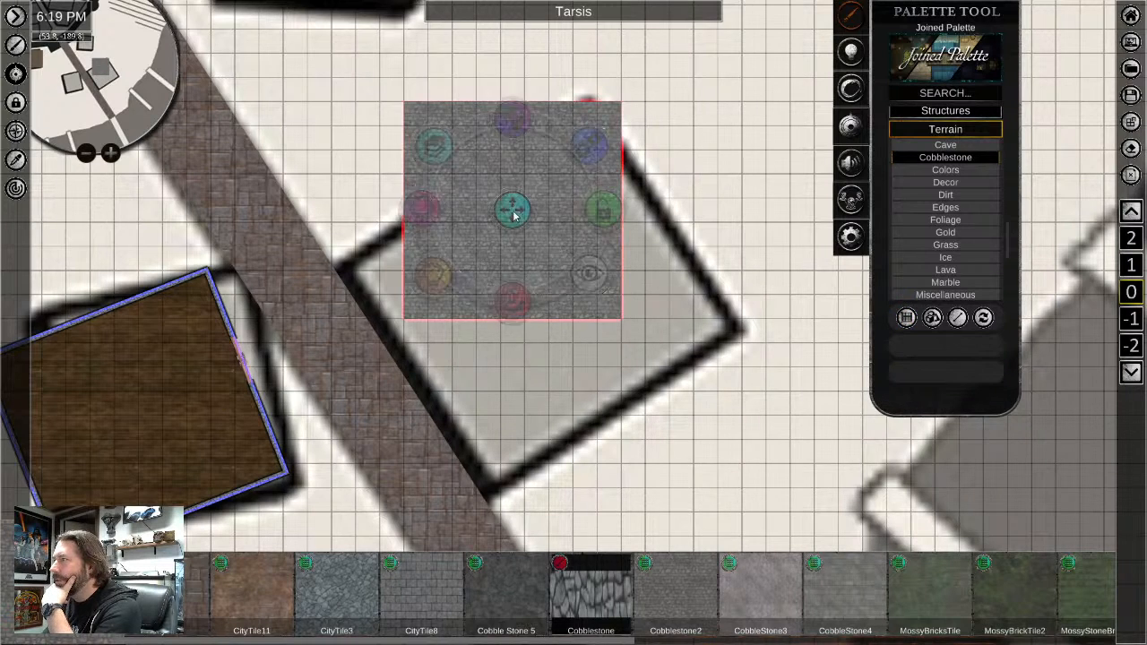
left_click_drag(512, 209, 557, 283)
mouse_move(559, 368)
left_mouse_down()
mouse_move(622, 435)
mouse_move(656, 340)
mouse_move(636, 367)
mouse_move(557, 370)
left_mouse_up()
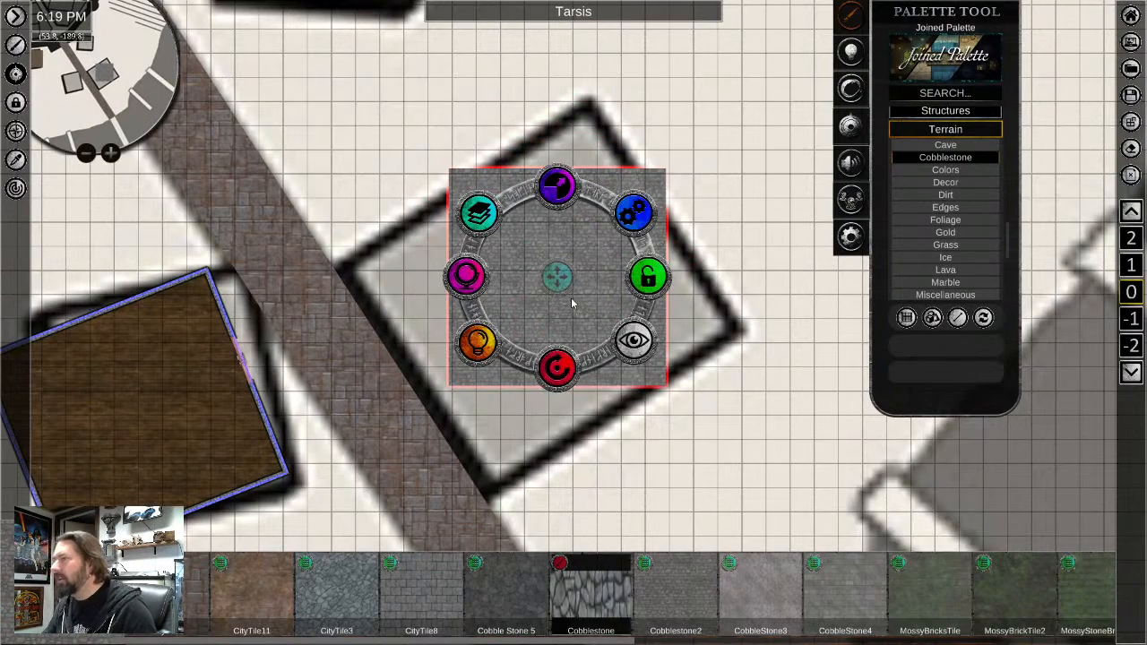
scroll(536, 409, "up", 3)
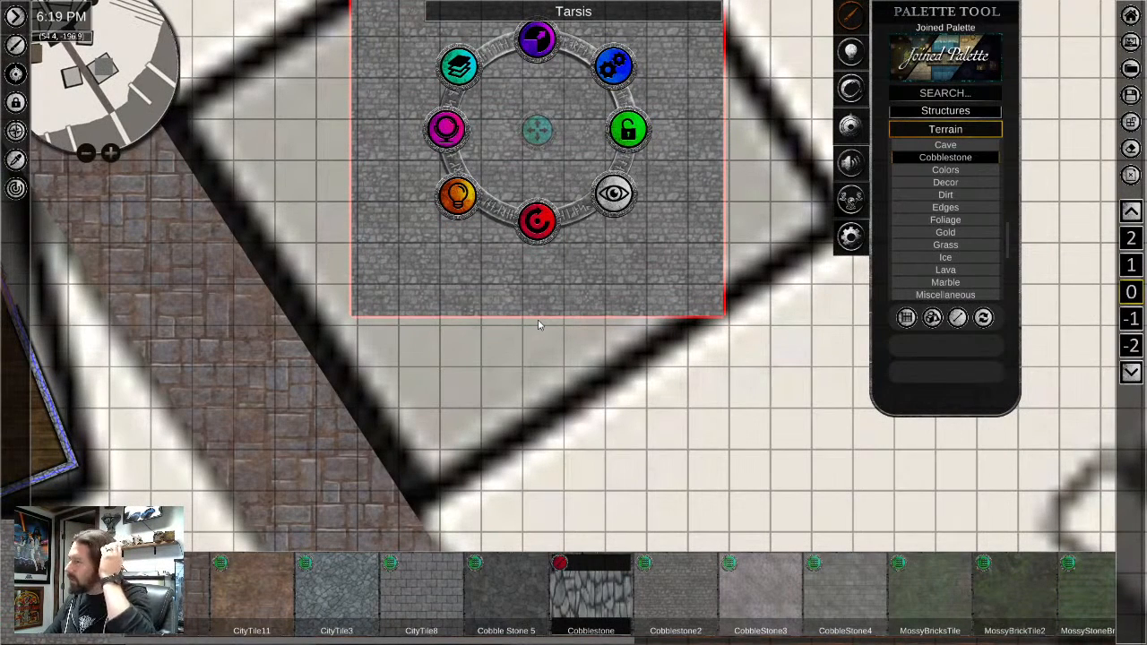
scroll(543, 327, "down", 2)
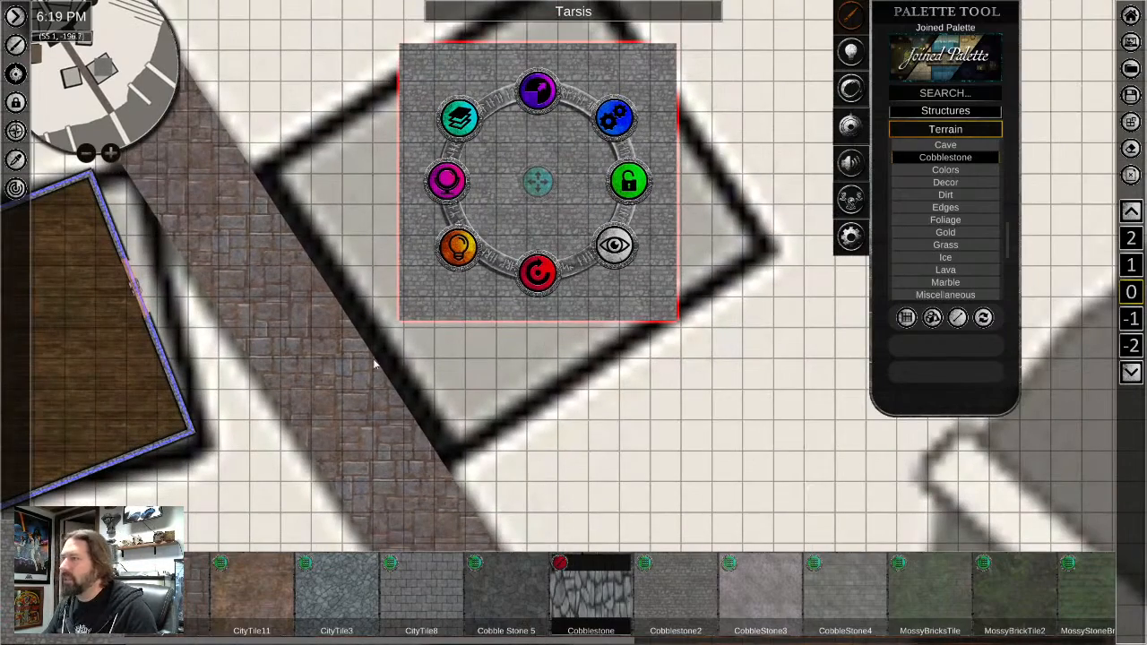
scroll(284, 433, "up", 3)
middle_click_drag(304, 412, 677, 331)
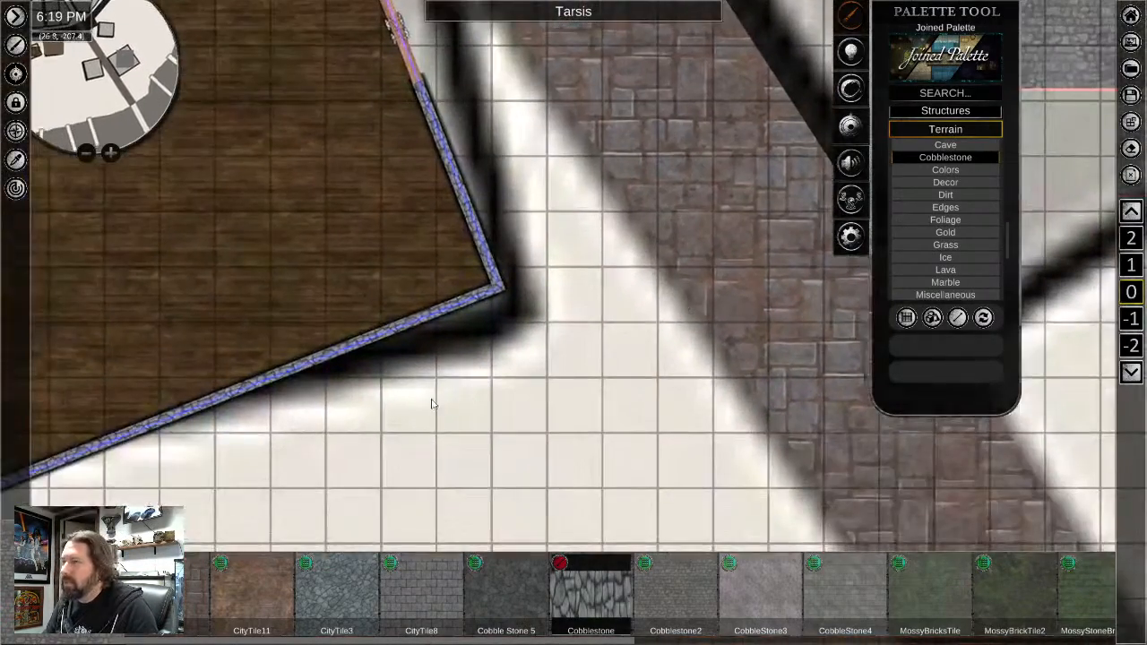
left_click(15, 159)
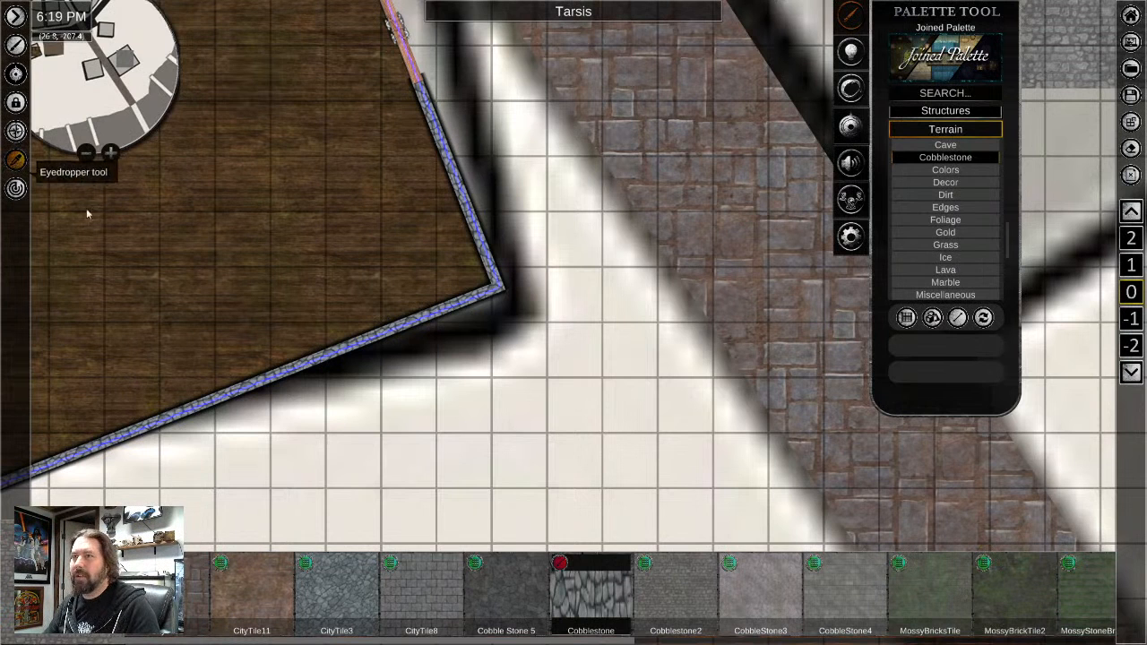
left_click(314, 363)
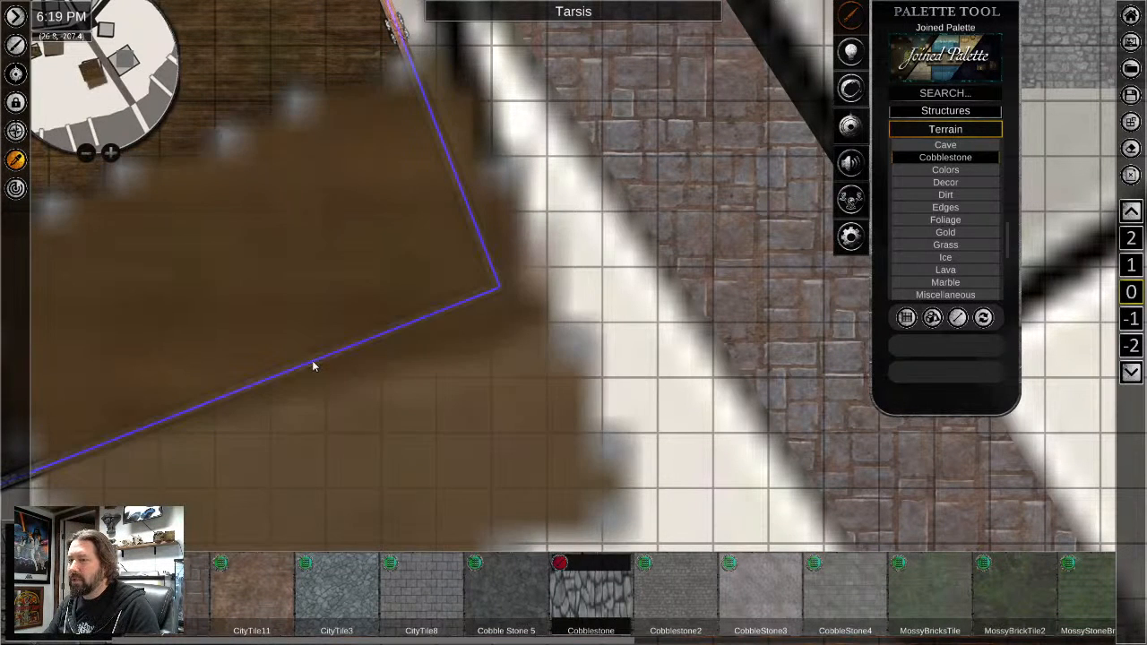
middle_click_drag(572, 292, 757, 623)
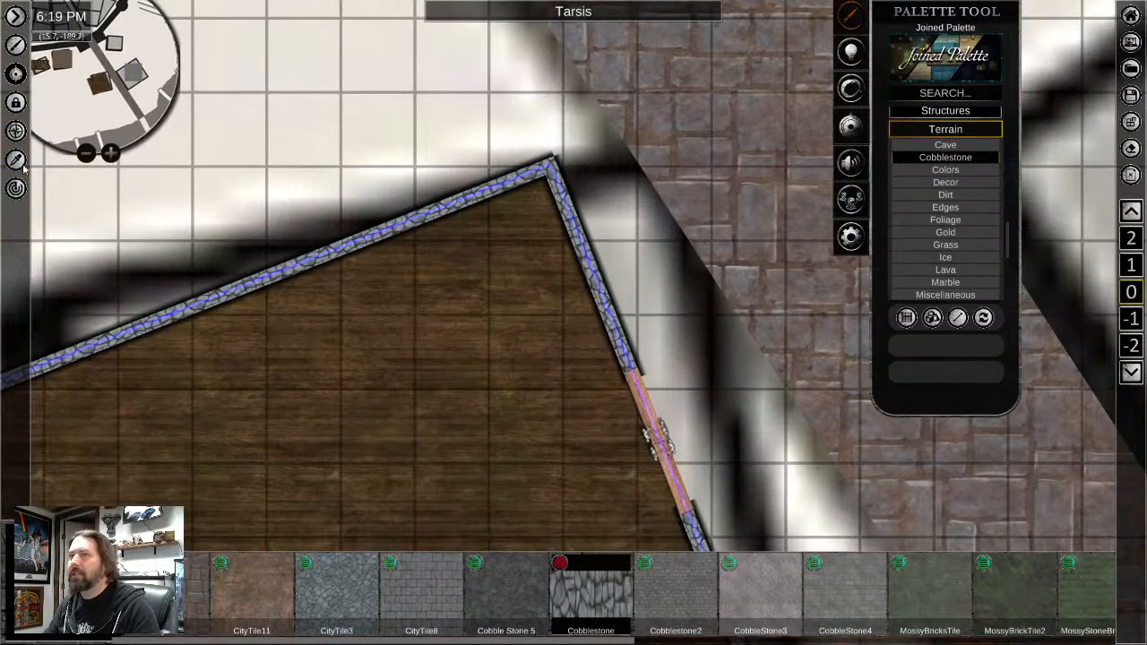
left_click(15, 160)
left_click(545, 170)
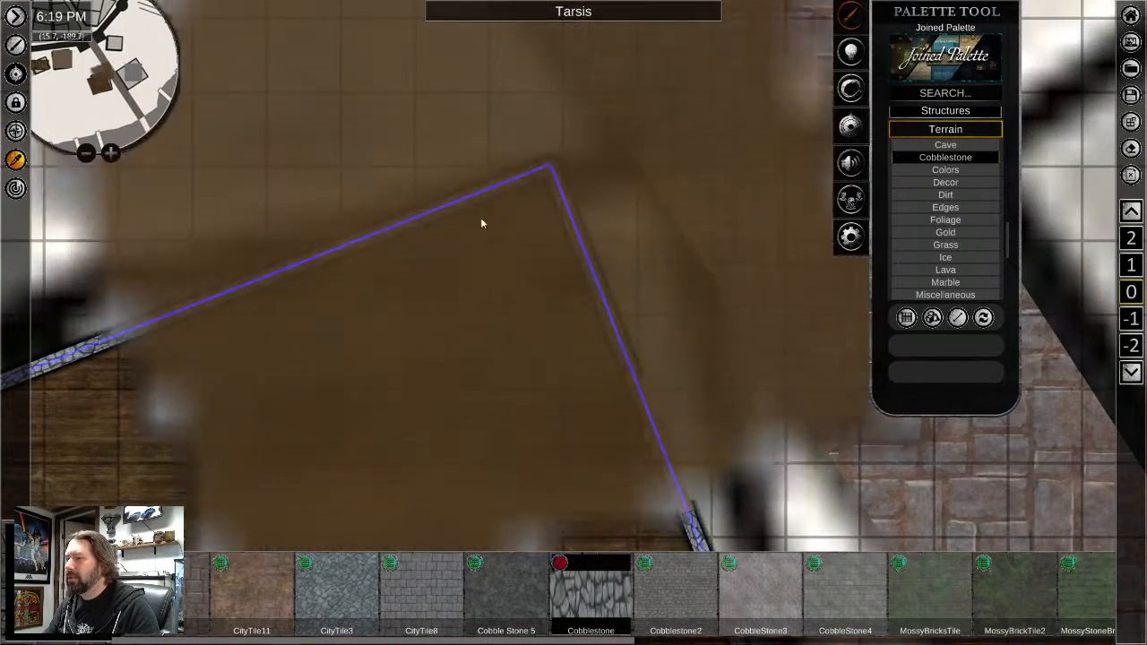
scroll(383, 221, "down", 1)
right_click(400, 223)
Delete the cobblestone patch from the grey building outline across the road
scroll(587, 266, "down", 1)
right_click_drag(700, 329, 397, 200)
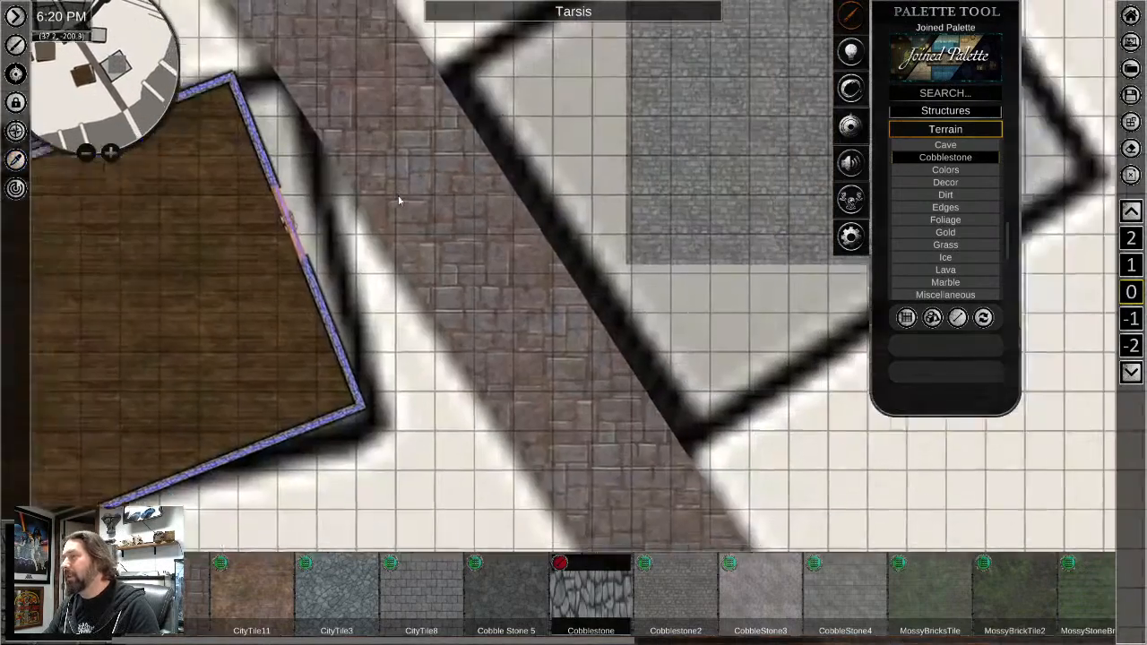
scroll(414, 243, "down", 2)
right_click(616, 193)
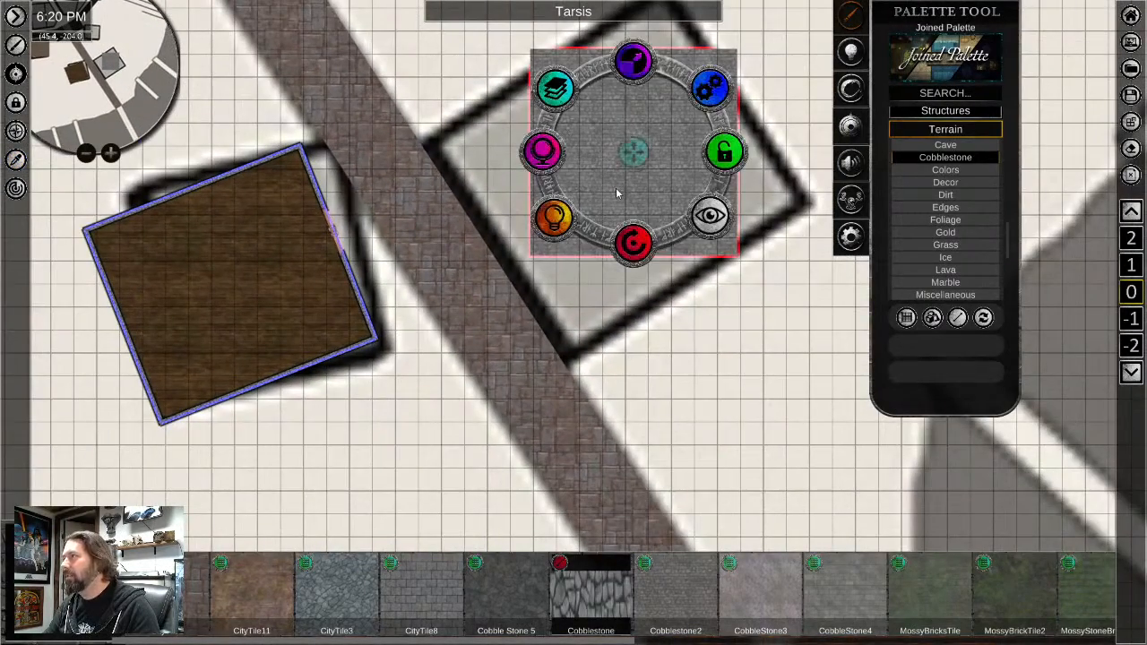
key("Delete")
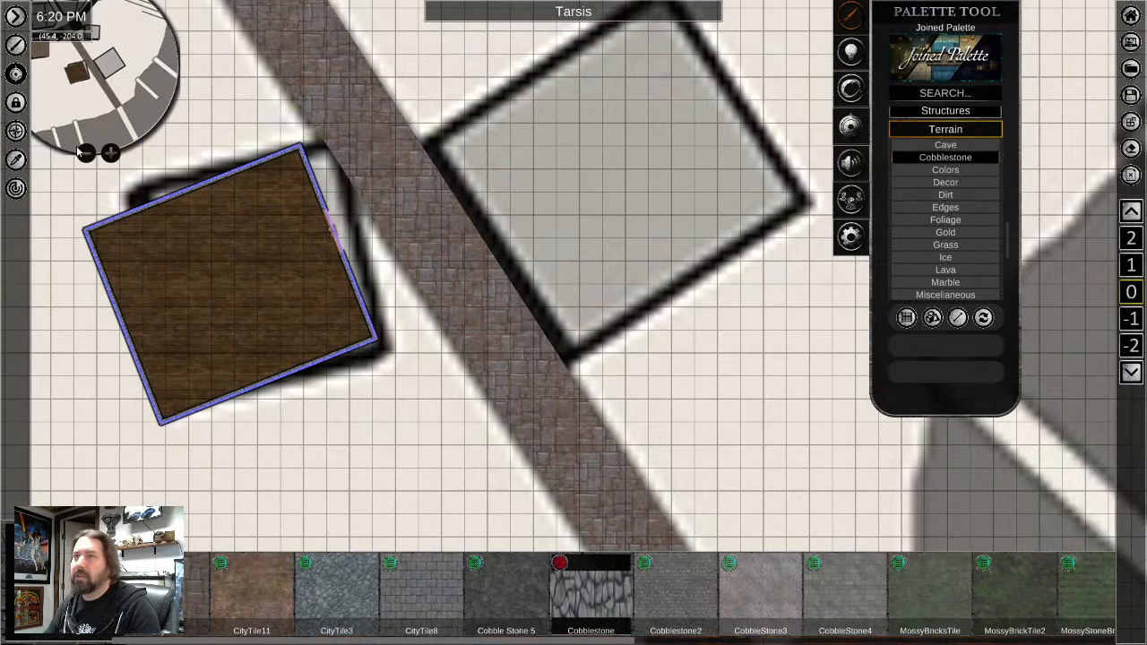
Place a copy of the wood-floored building on the grey outline across the road using the Eyedropper tool
left_click(15, 159)
left_click(631, 141)
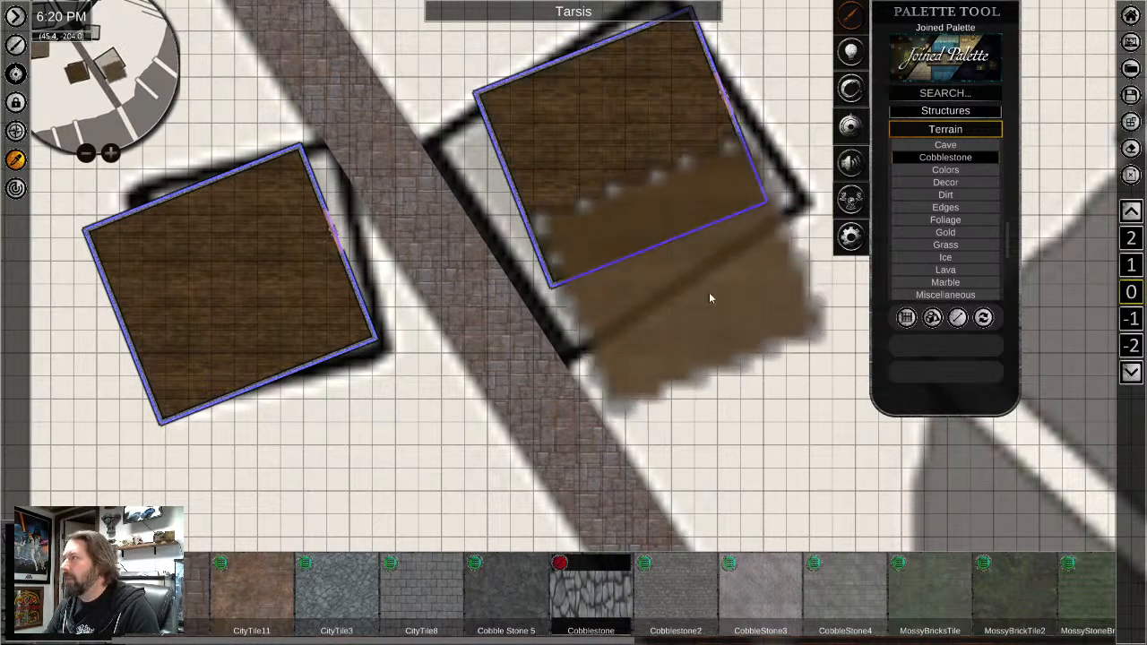
right_click(636, 232)
Move the copied building toward the road side of the outline and rotate it to match the outline's slant
left_click_drag(627, 234, 584, 164)
left_click_drag(590, 253, 596, 250)
left_click_drag(589, 158, 576, 167)
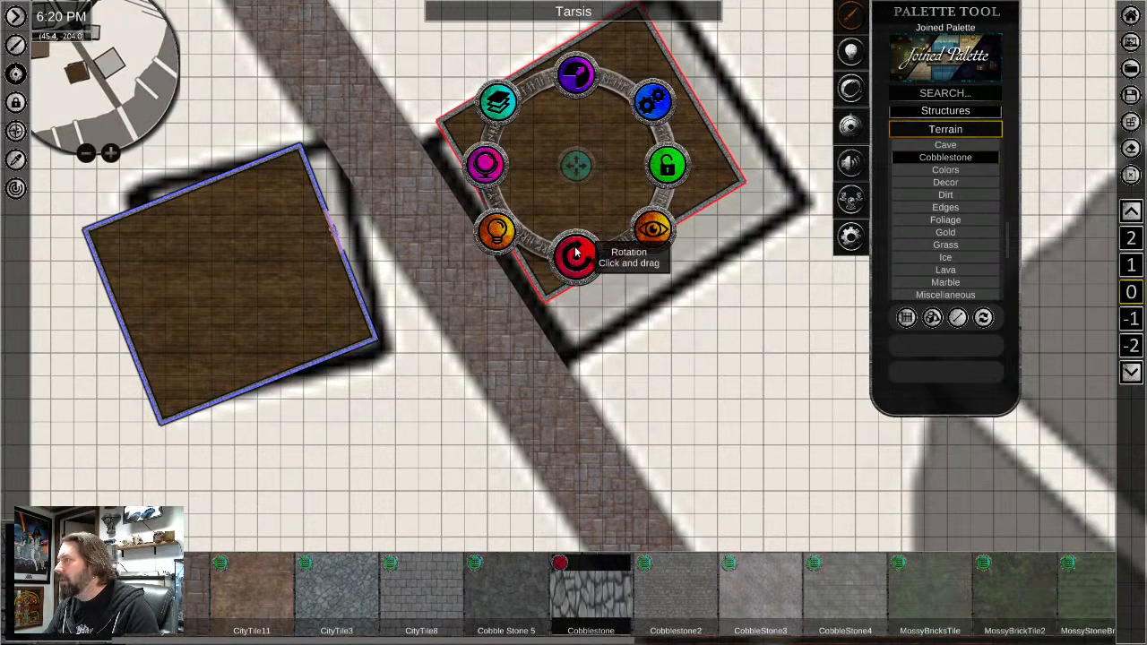
left_click_drag(573, 251, 578, 254)
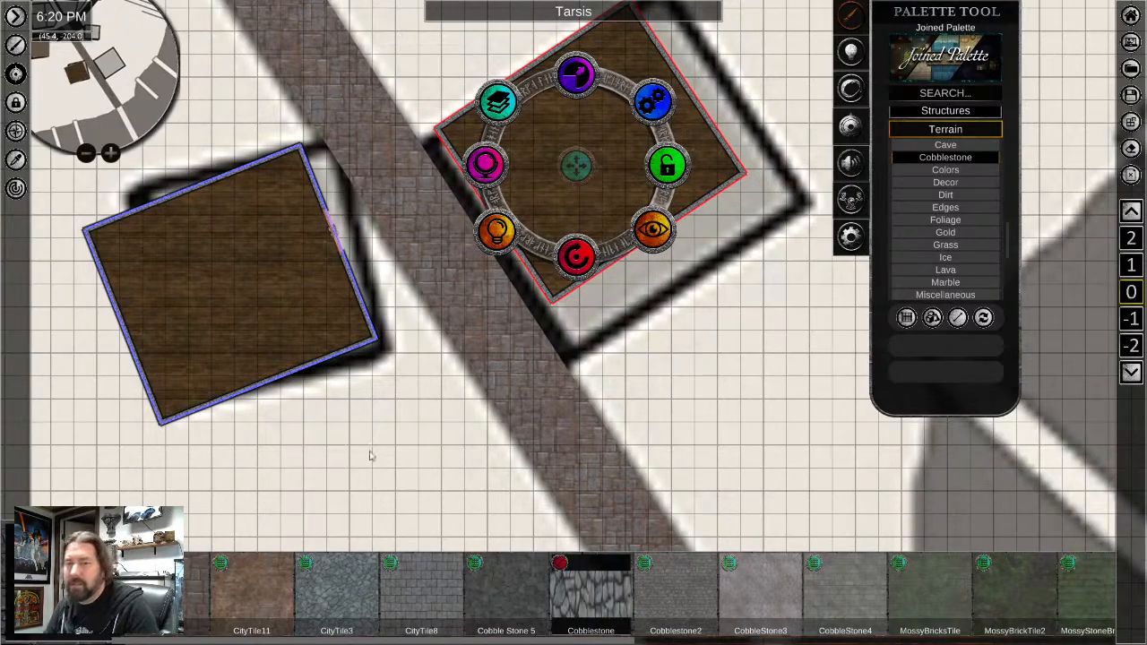
Shift the copied building slightly away from the road, toward the upper corner of the outline
scroll(364, 437, "down", 3)
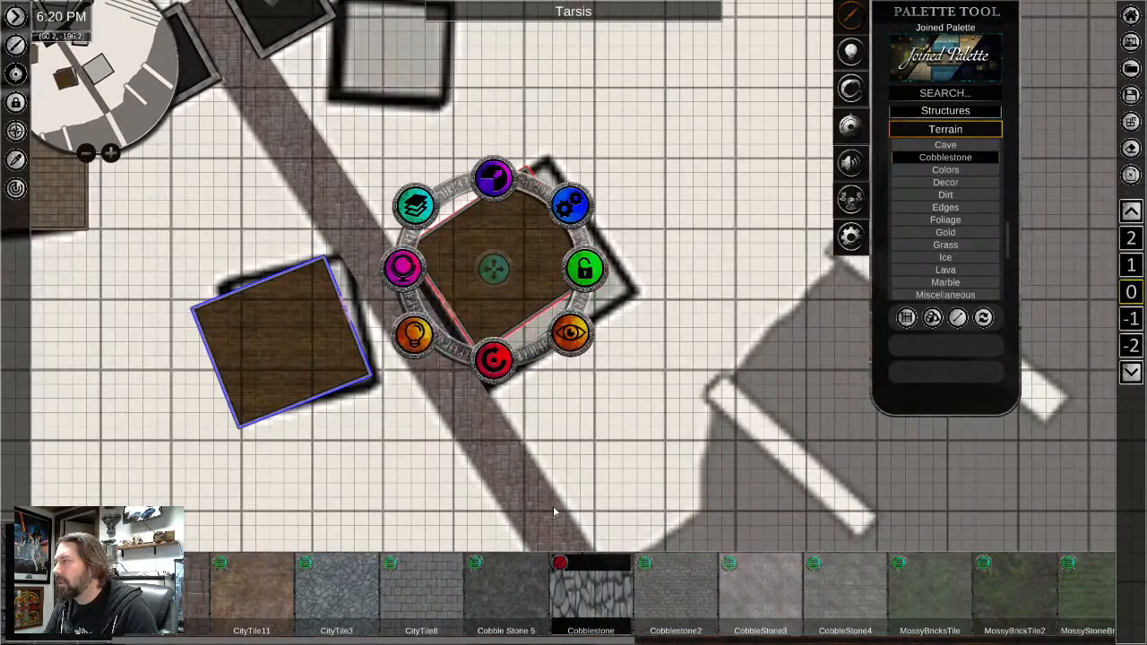
left_click(552, 511)
scroll(435, 445, "up", 1)
scroll(511, 264, "up", 1)
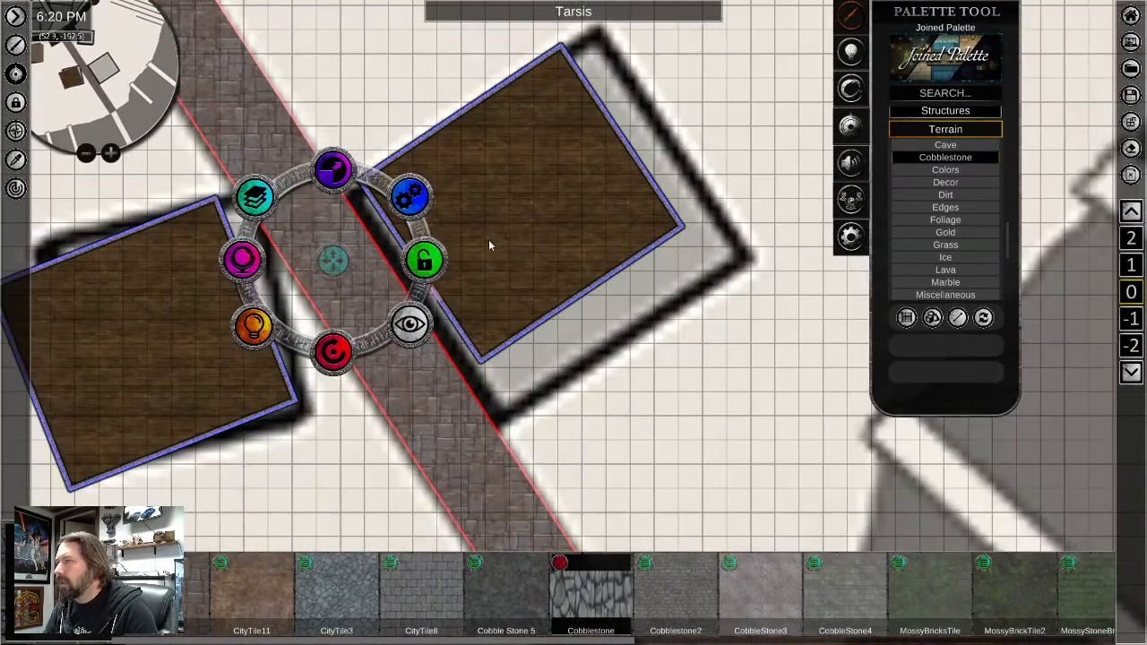
left_click(497, 233)
left_click_drag(522, 214, 527, 213)
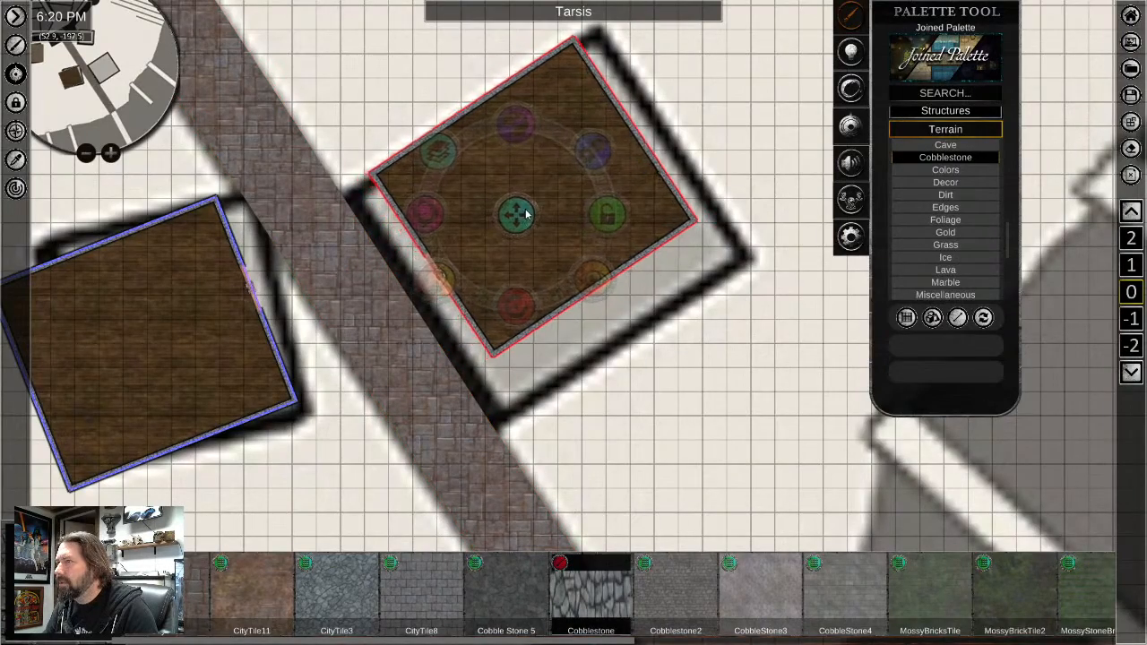
Examine the gate towers, remaining building outlines and the road around the two wood-floored buildings
scroll(338, 451, "down", 1)
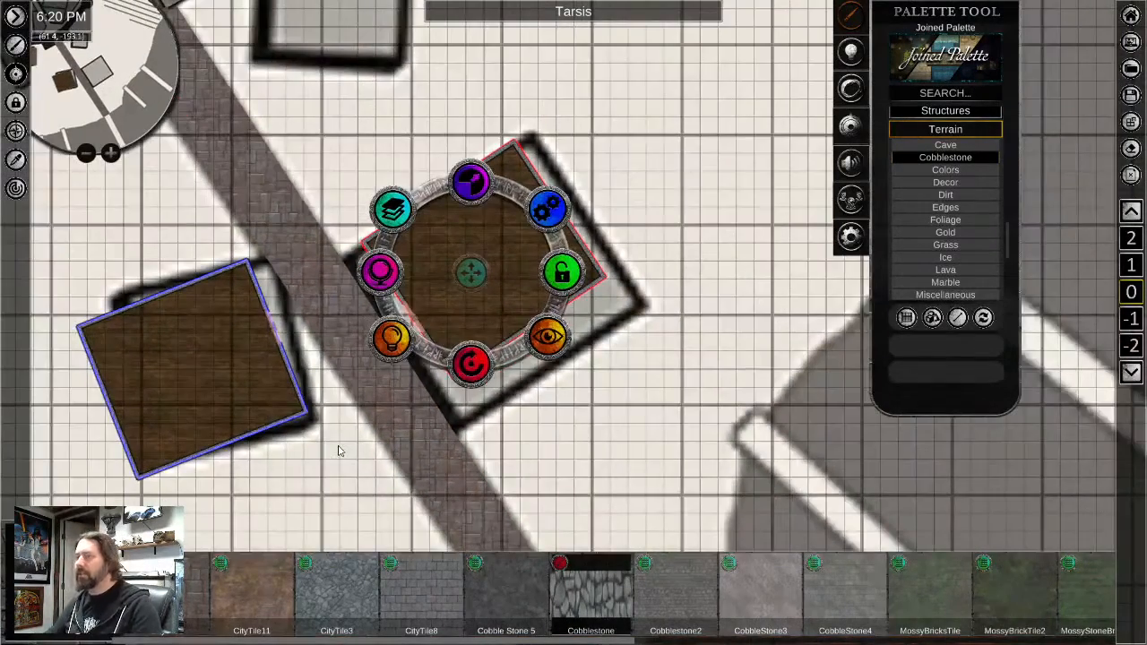
middle_click_drag(348, 445, 562, 346)
scroll(463, 407, "down", 1)
middle_click_drag(508, 430, 557, 552)
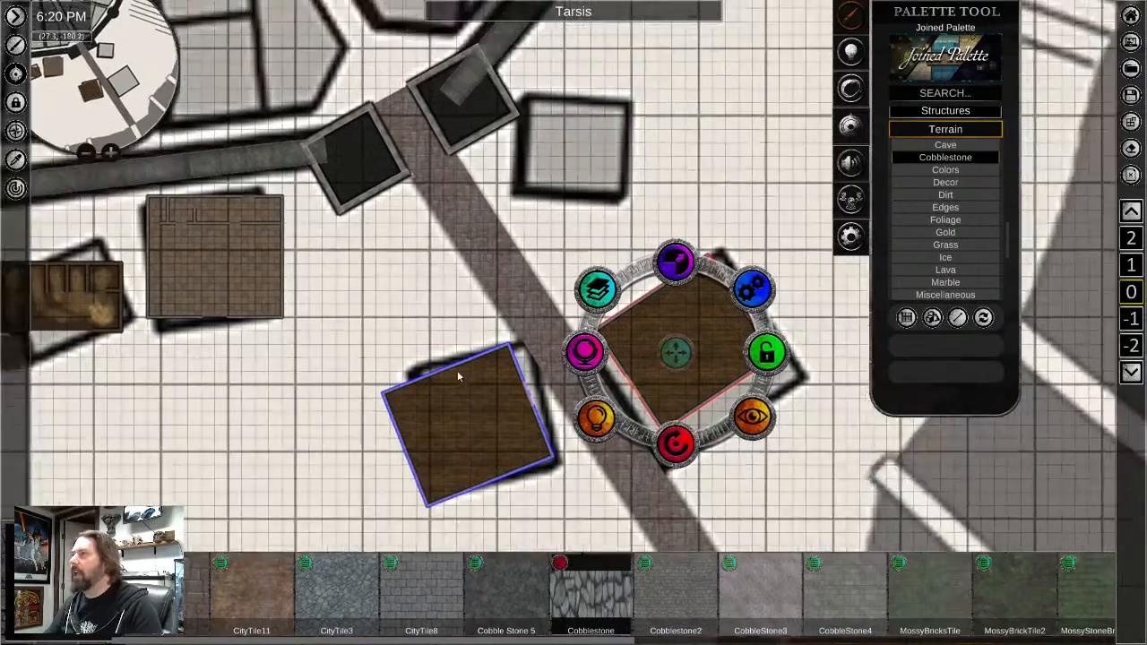
middle_click_drag(458, 376, 443, 441)
scroll(518, 206, "up", 2)
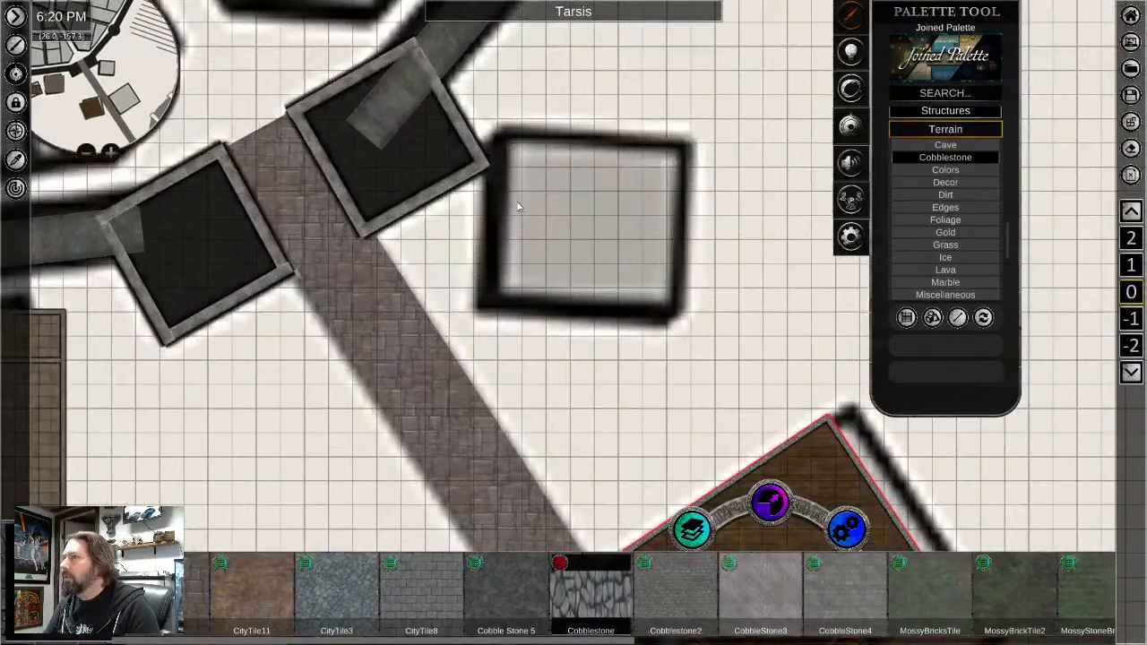
scroll(450, 416, "down", 2)
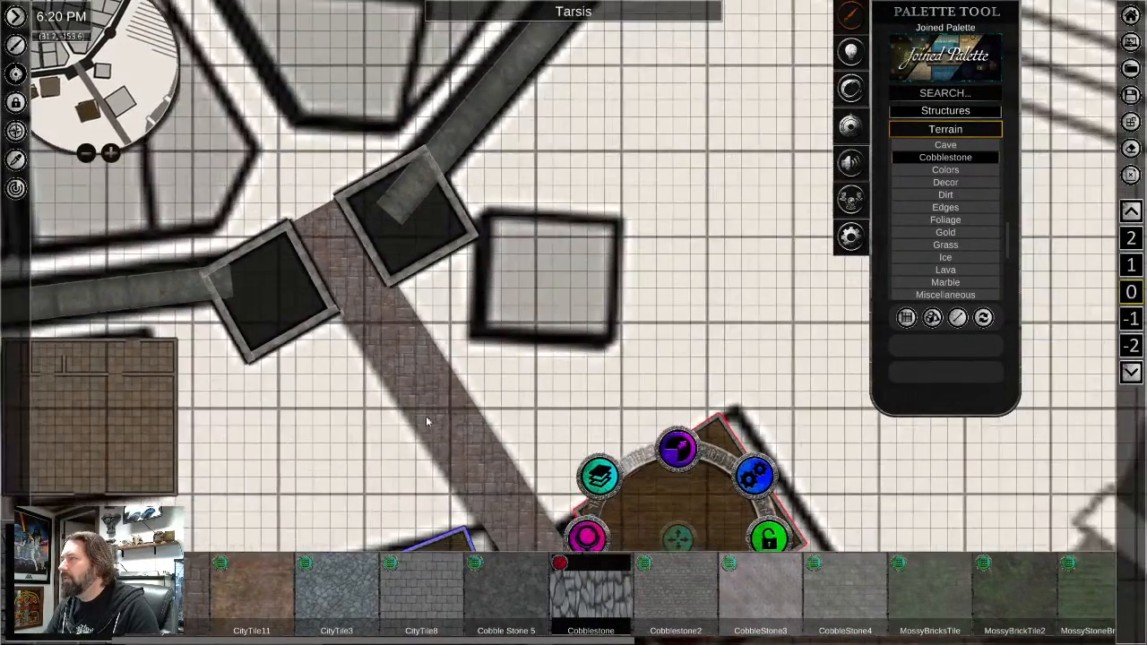
middle_click_drag(328, 468, 519, 408)
middle_click_drag(768, 307, 617, 296)
middle_click_drag(579, 445, 457, 73)
middle_click_drag(523, 426, 512, 305)
middle_click_drag(550, 407, 521, 385)
scroll(508, 231, "down", 3)
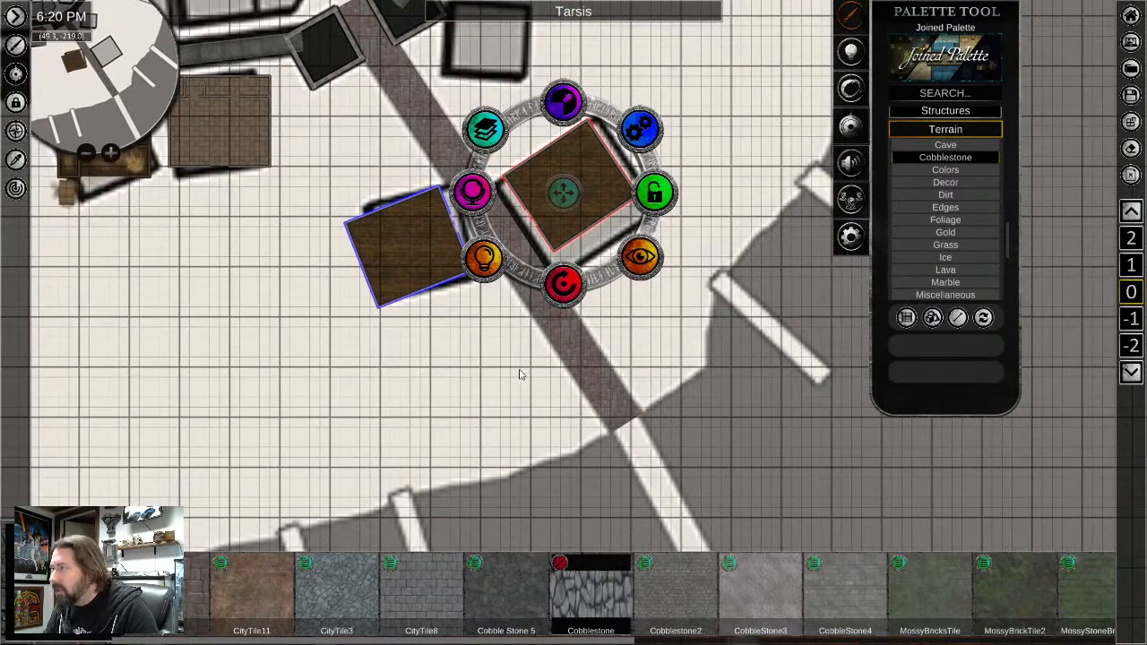
Place a copy of the wood-floored building near the small outline beside the gate tower using the Eyedropper tool
scroll(522, 373, "up", 3)
middle_click_drag(456, 53, 525, 403)
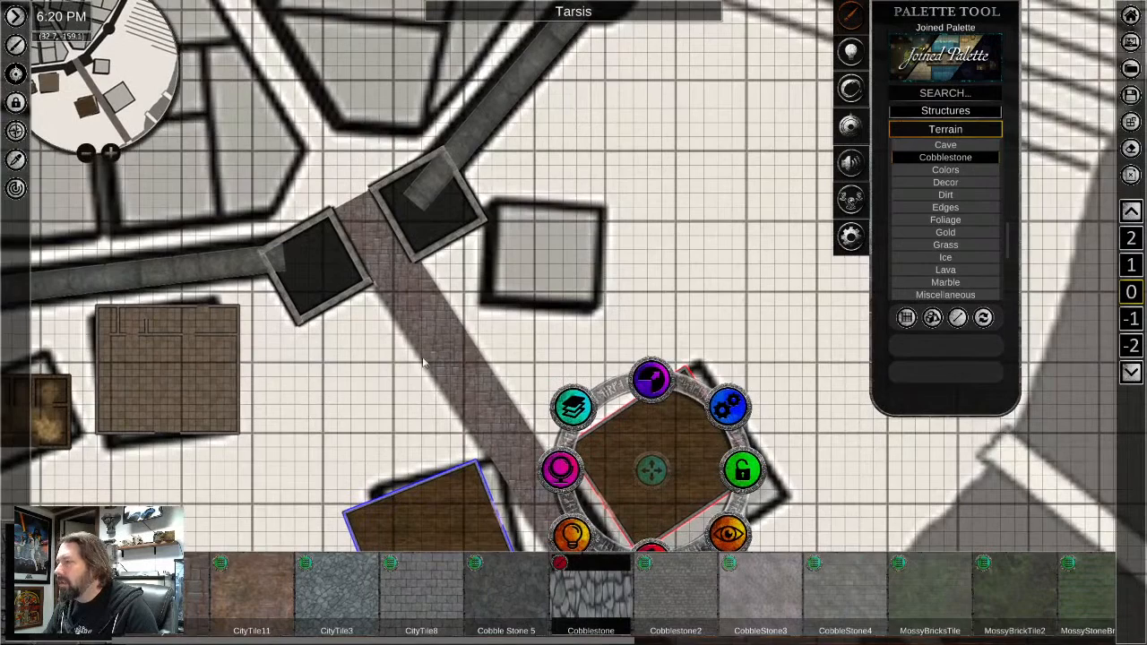
scroll(511, 340, "up", 2)
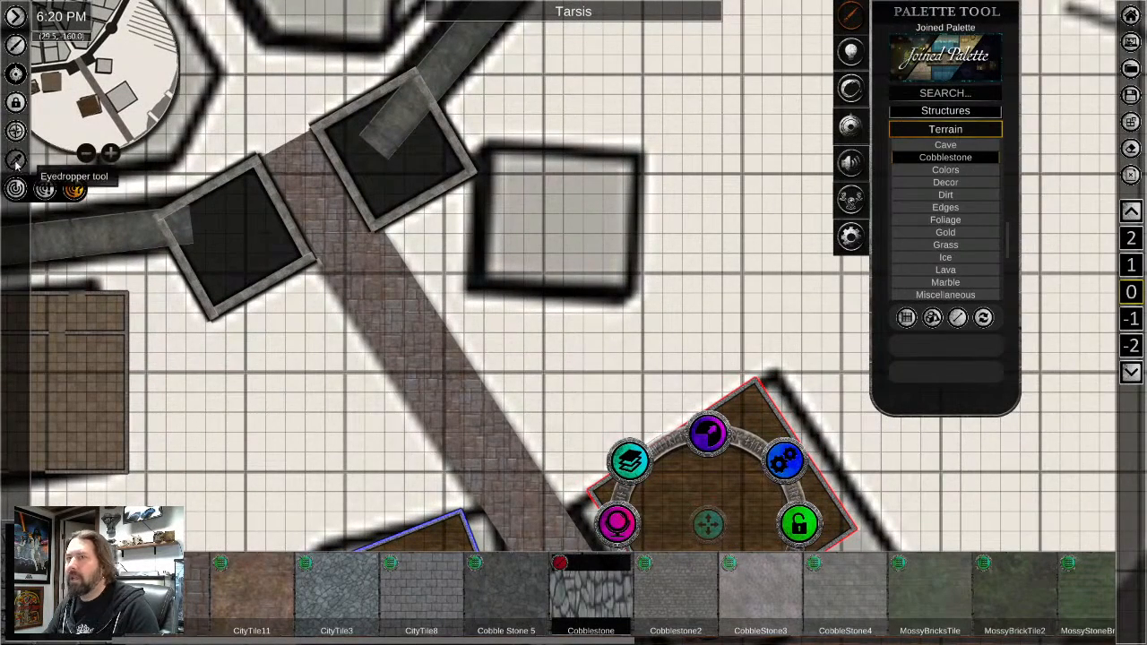
left_click(532, 385)
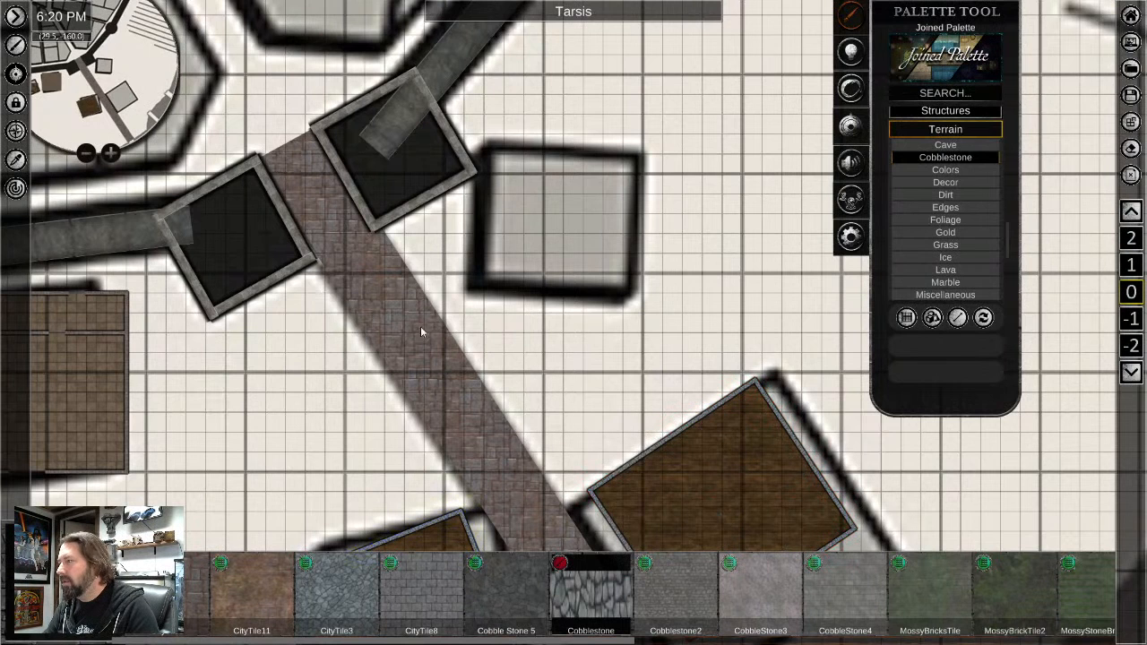
left_click(16, 159)
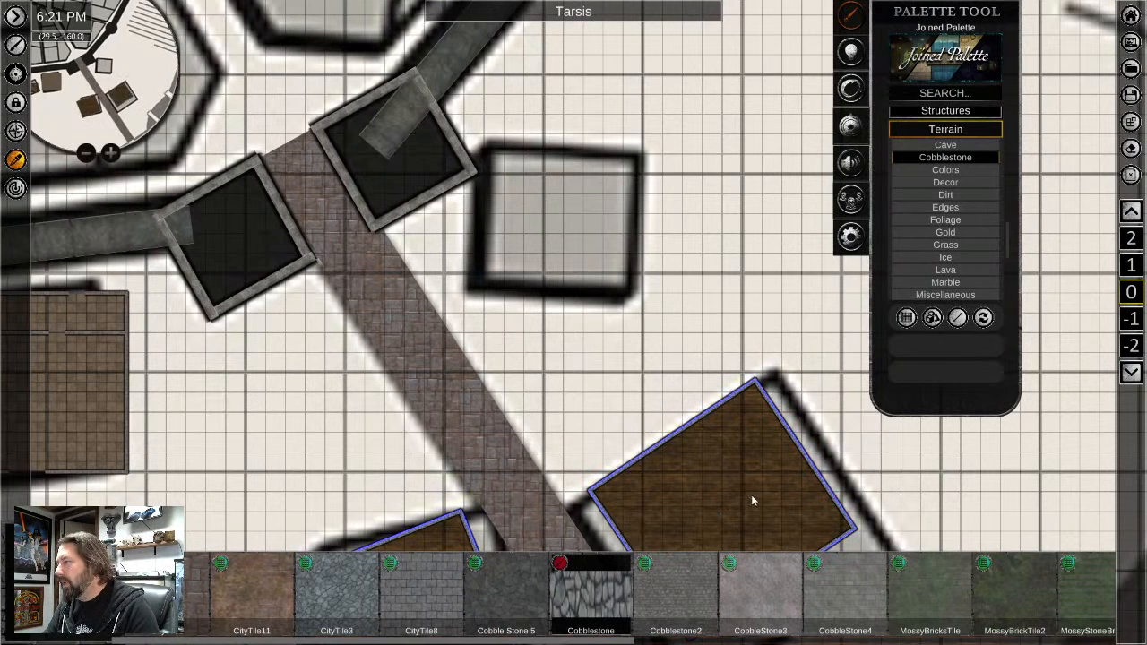
left_click(549, 279)
right_click(588, 306)
left_click(588, 306)
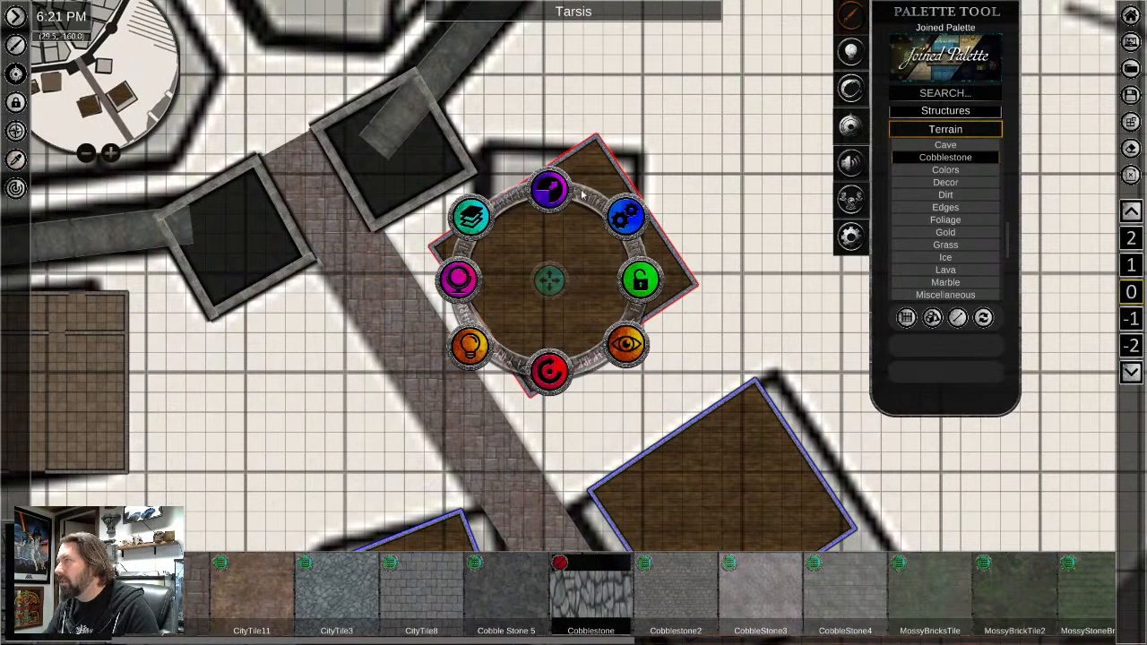
Scale down and rotate the new wood-floored building, and move it inside the small outline beside the gate tower
left_click_drag(557, 185, 546, 208)
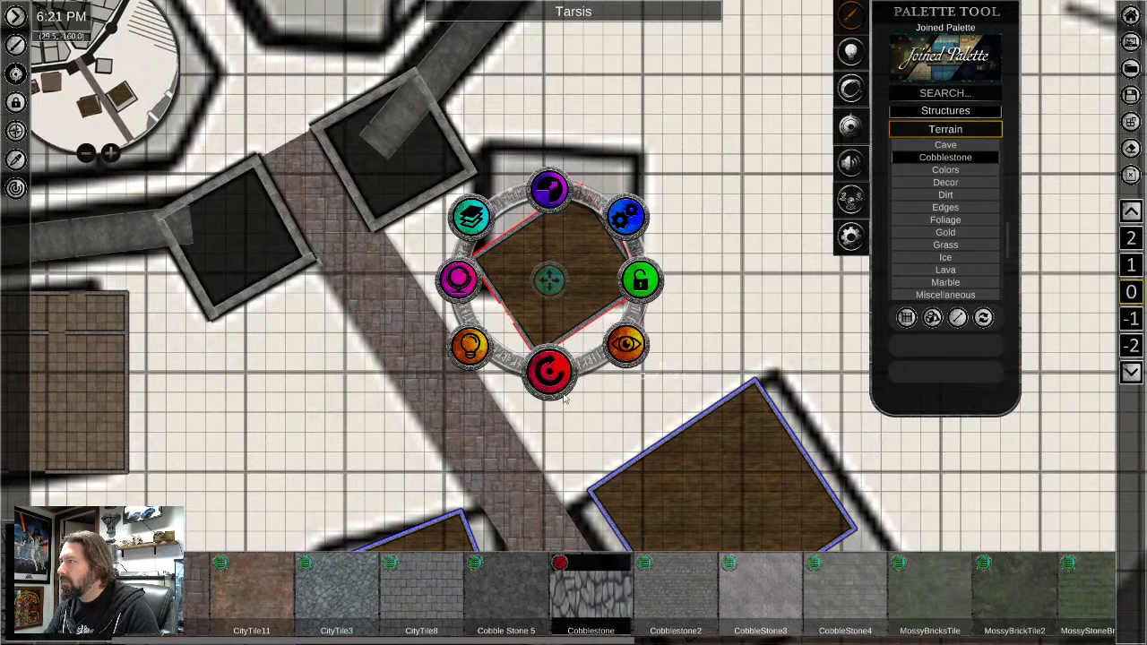
left_click_drag(550, 380, 642, 404)
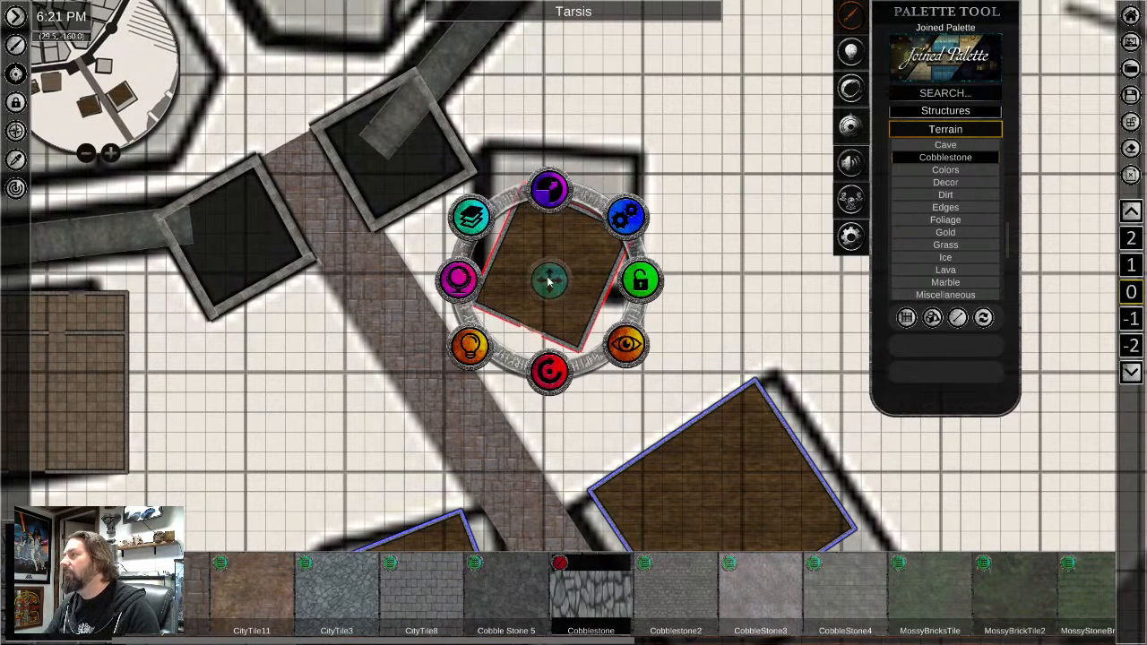
left_click_drag(547, 281, 563, 234)
Ungroup the small wood-floored building beside the gate tower
scroll(690, 317, "up", 5)
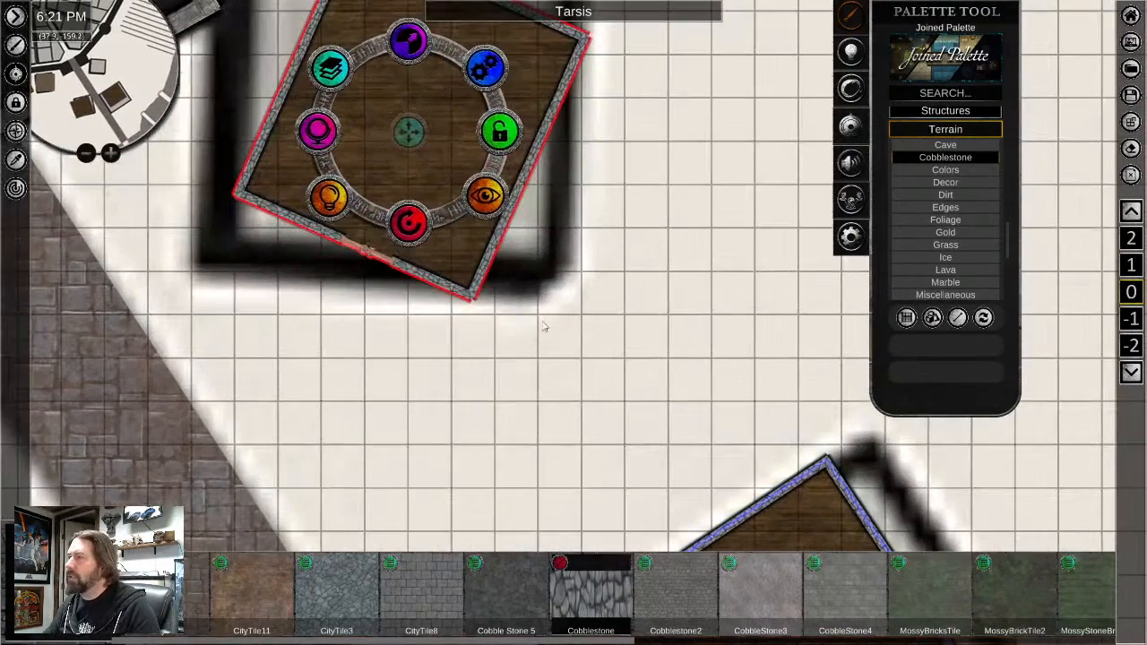
left_click(543, 326)
left_click(379, 245)
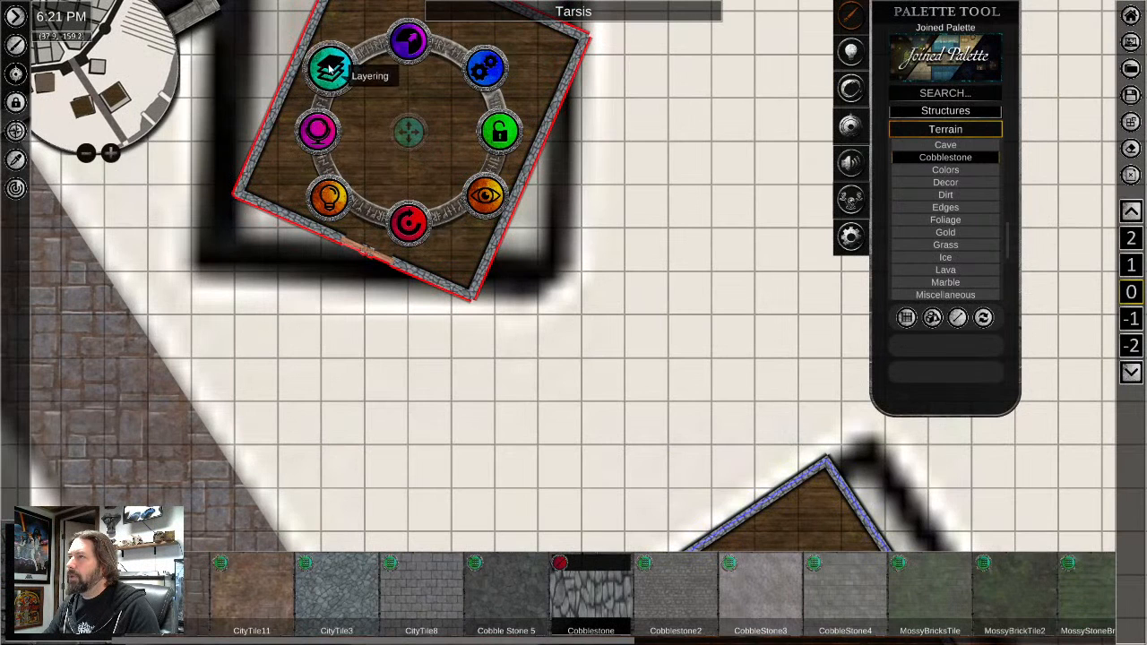
left_click(486, 67)
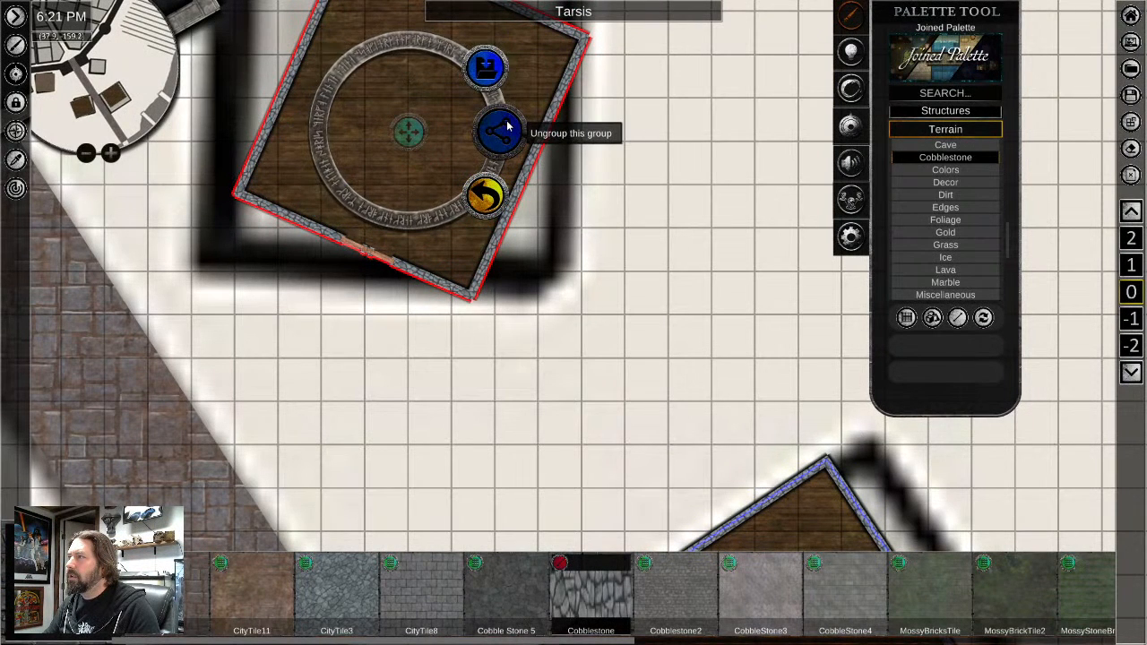
left_click(505, 123)
left_click(328, 307)
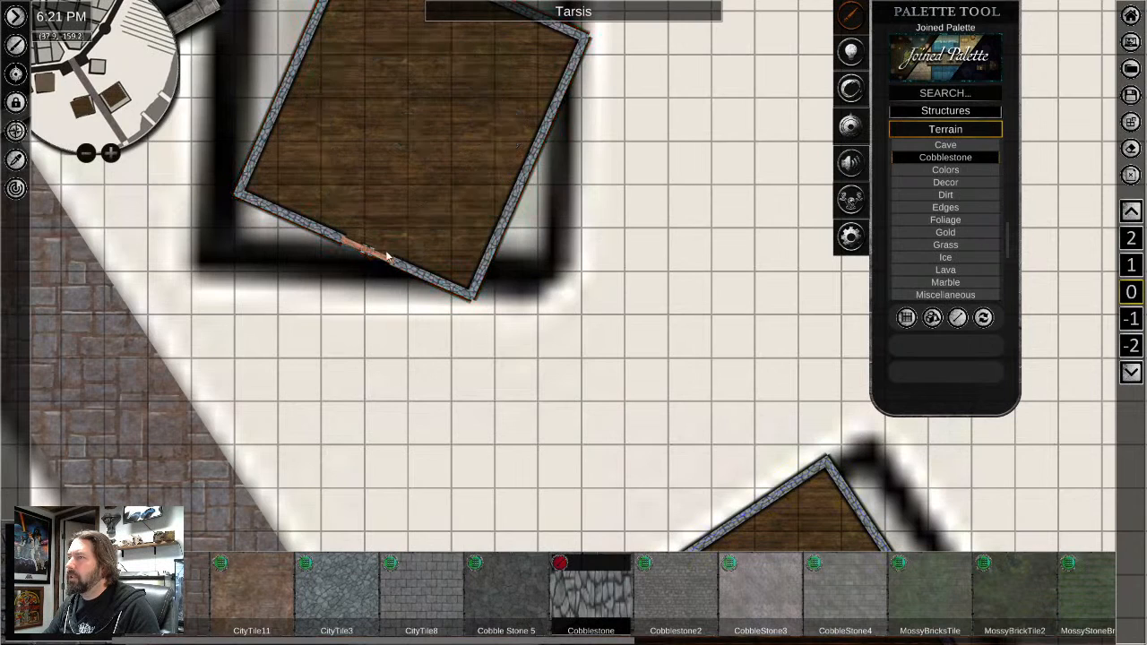
Resize the small building's door and shift it along the wall to fill the doorway opening
left_click(381, 256)
scroll(339, 289, "up", 2)
left_click_drag(395, 251, 380, 268)
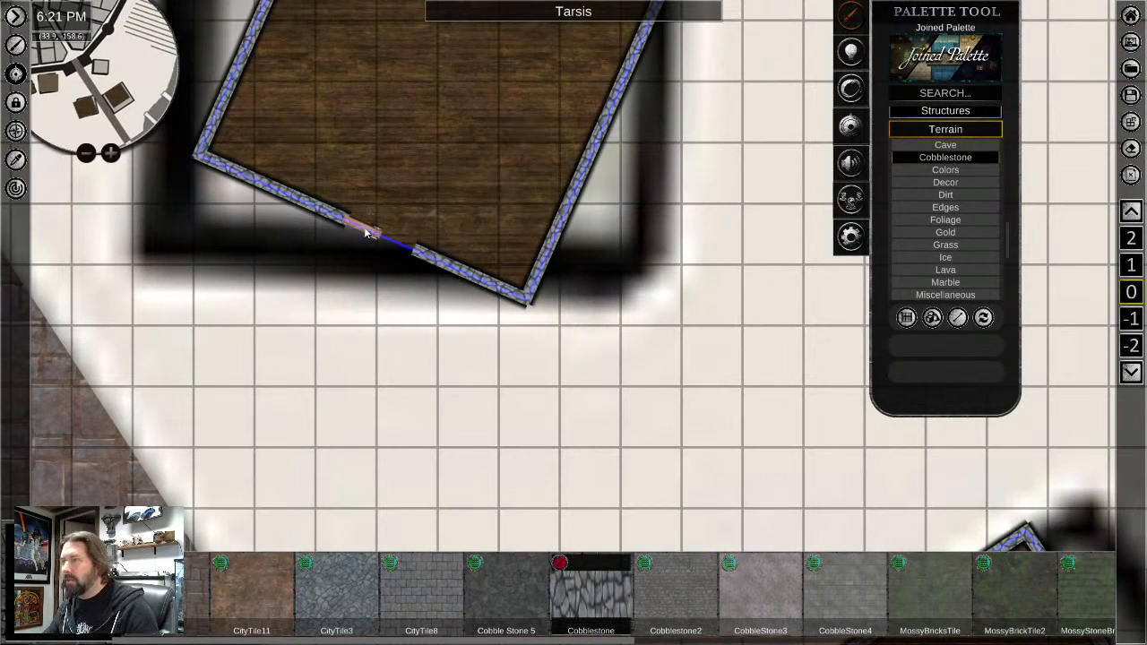
left_click(365, 233)
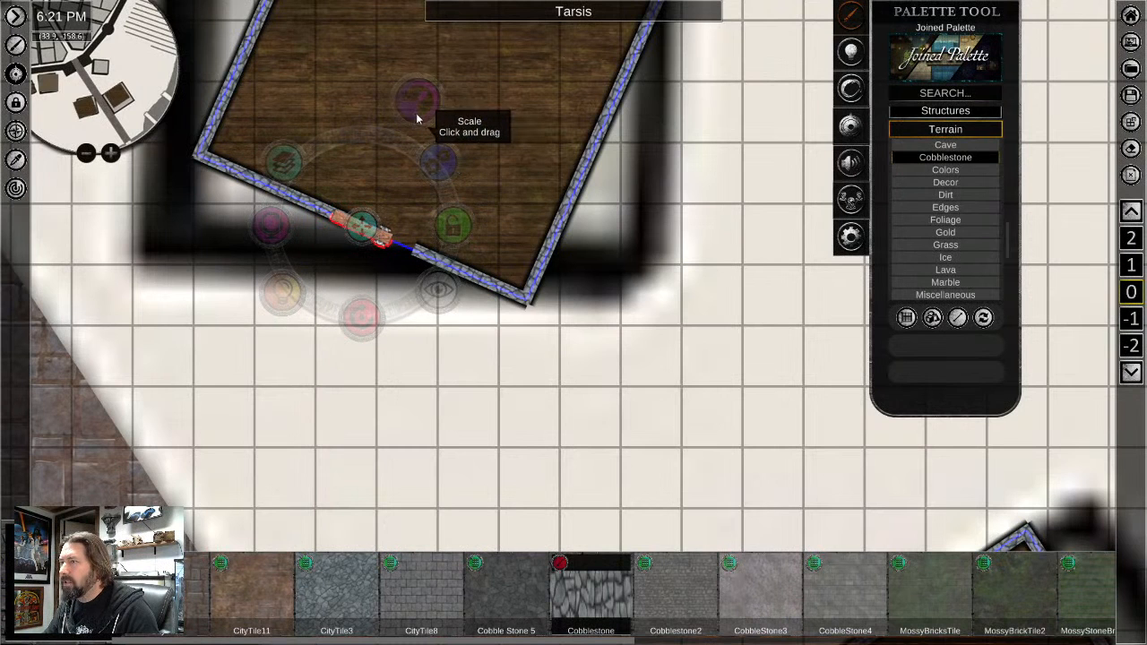
left_click_drag(363, 231, 381, 235)
left_click_drag(366, 144, 392, 128)
left_click_drag(372, 235, 376, 236)
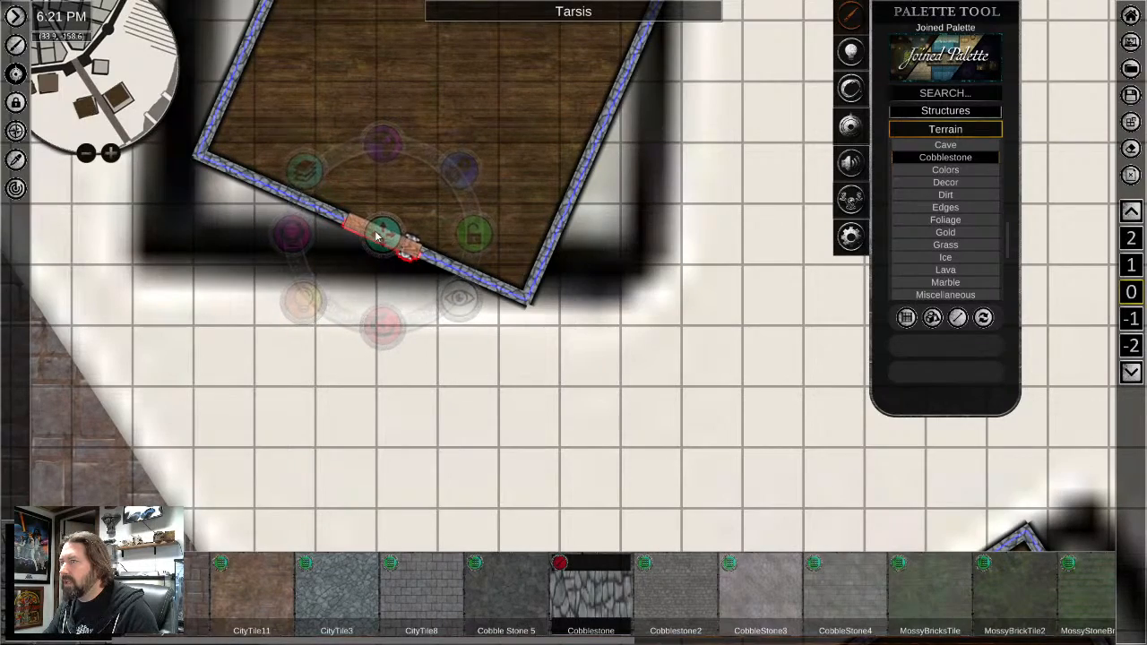
Examine the placed buildings, the shoreline below the town and the pier outlines along it
scroll(516, 451, "down", 4)
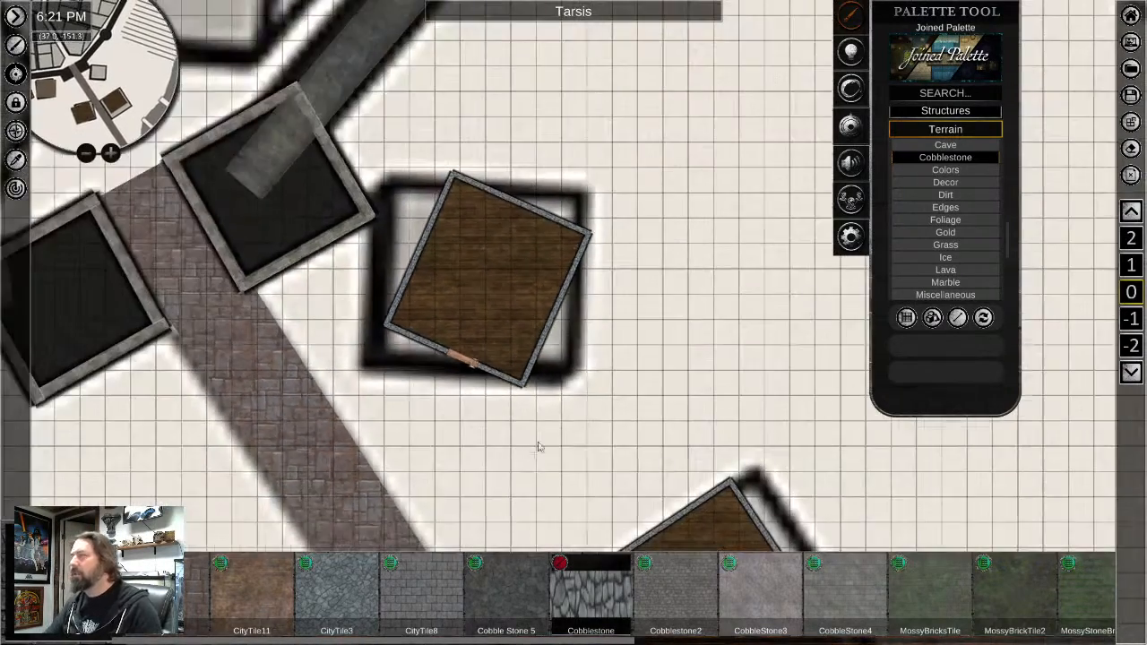
scroll(538, 446, "down", 3)
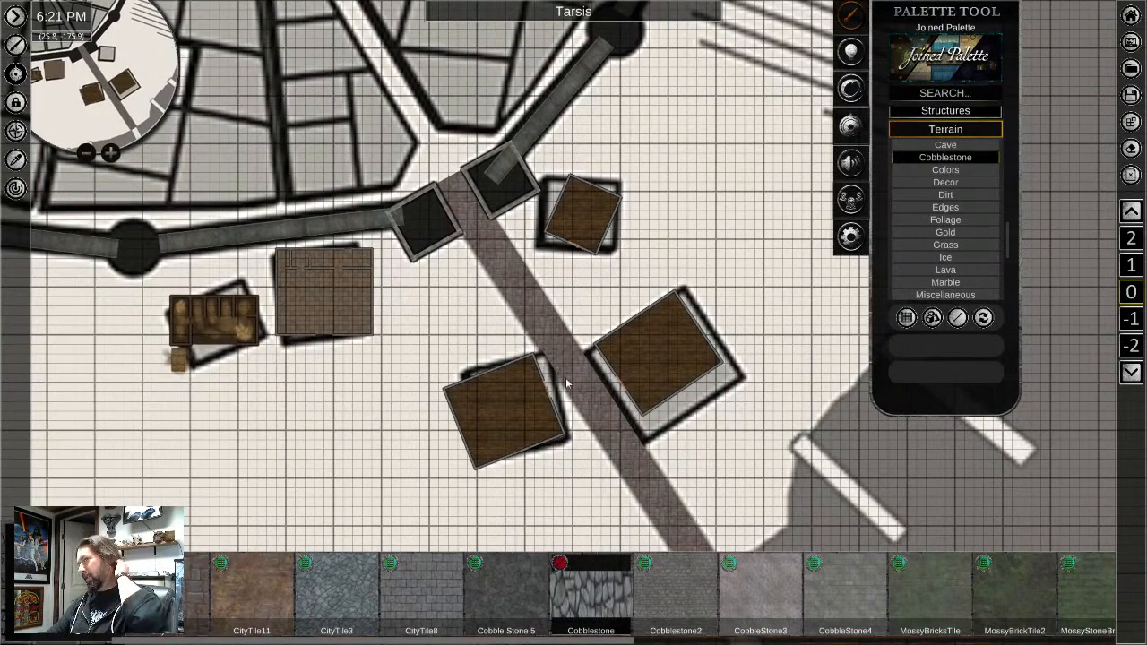
scroll(391, 405, "down", 3)
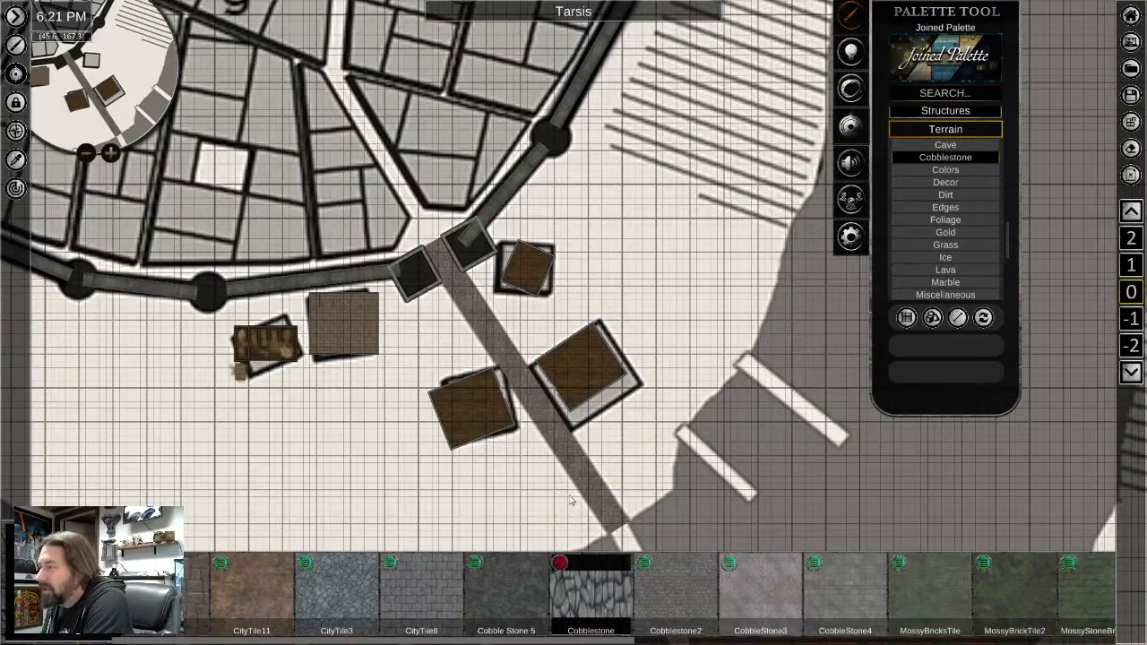
middle_click_drag(566, 498, 565, 302)
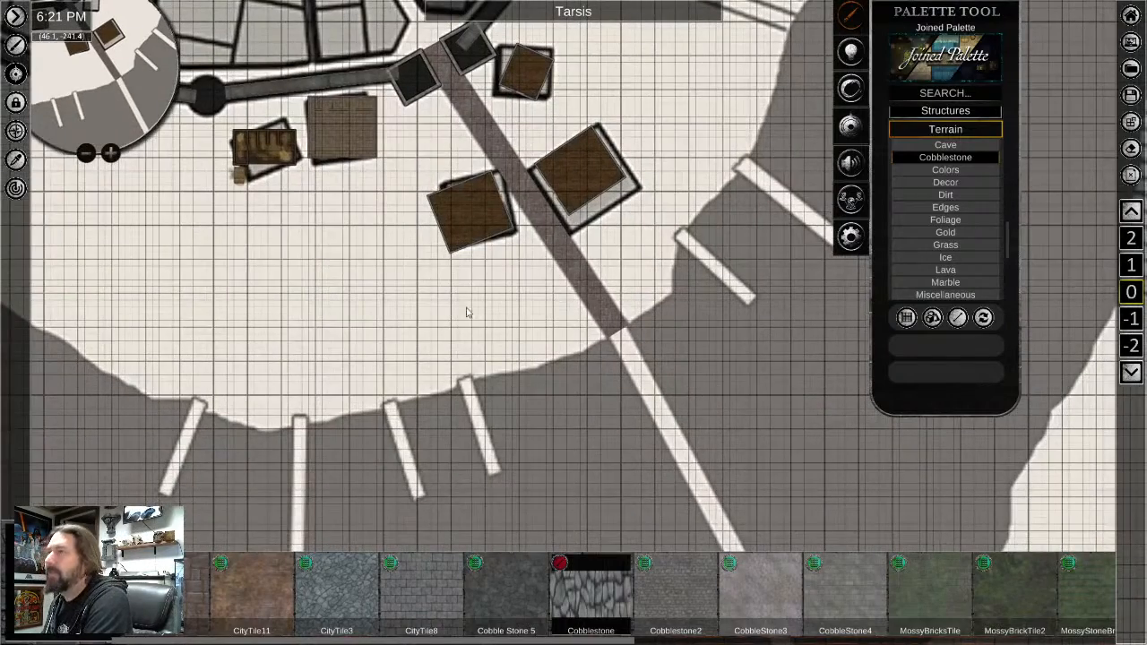
middle_click_drag(425, 352, 511, 302)
scroll(512, 302, "up", 2)
scroll(664, 276, "down", 2)
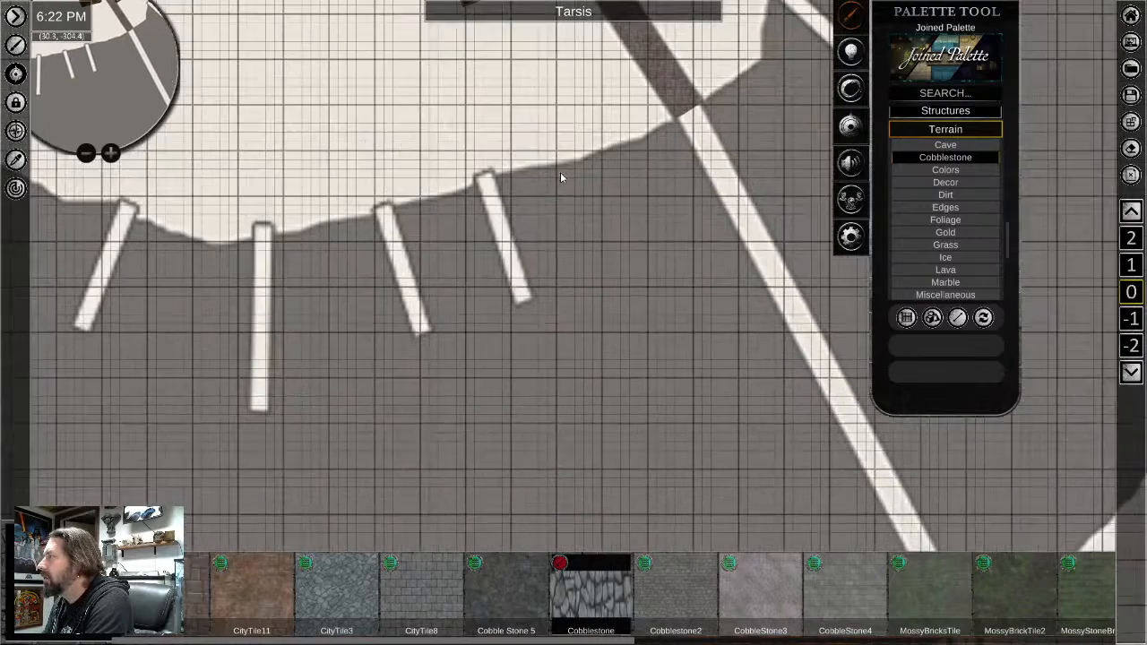
scroll(446, 179, "up", 4)
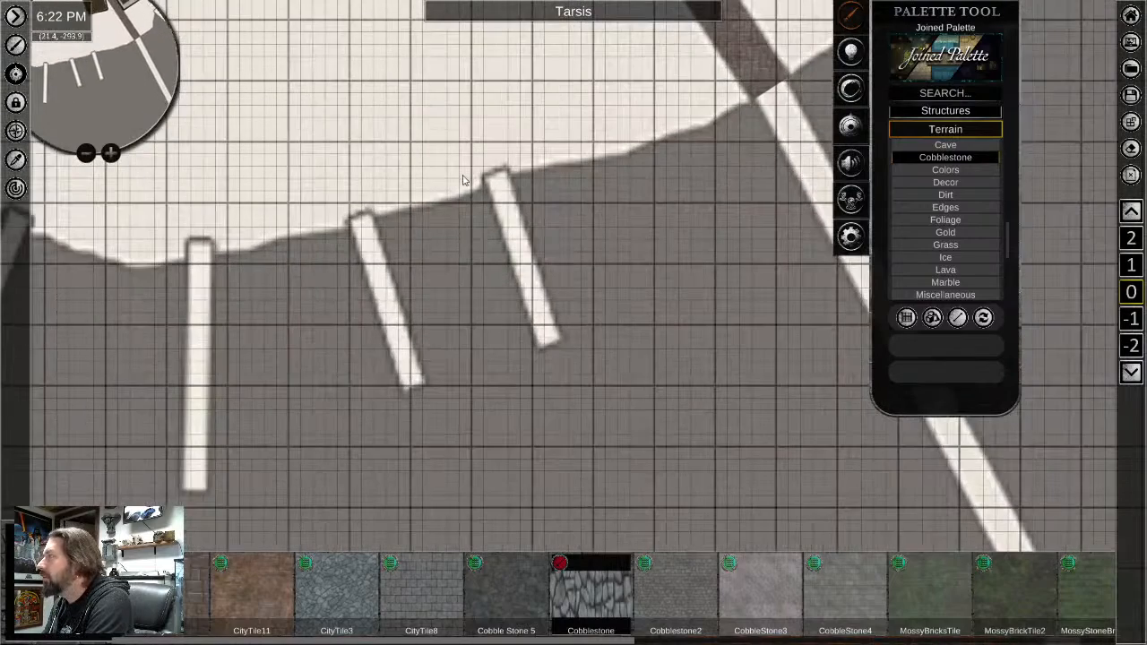
middle_click_drag(512, 245, 518, 334)
scroll(518, 333, "up", 2)
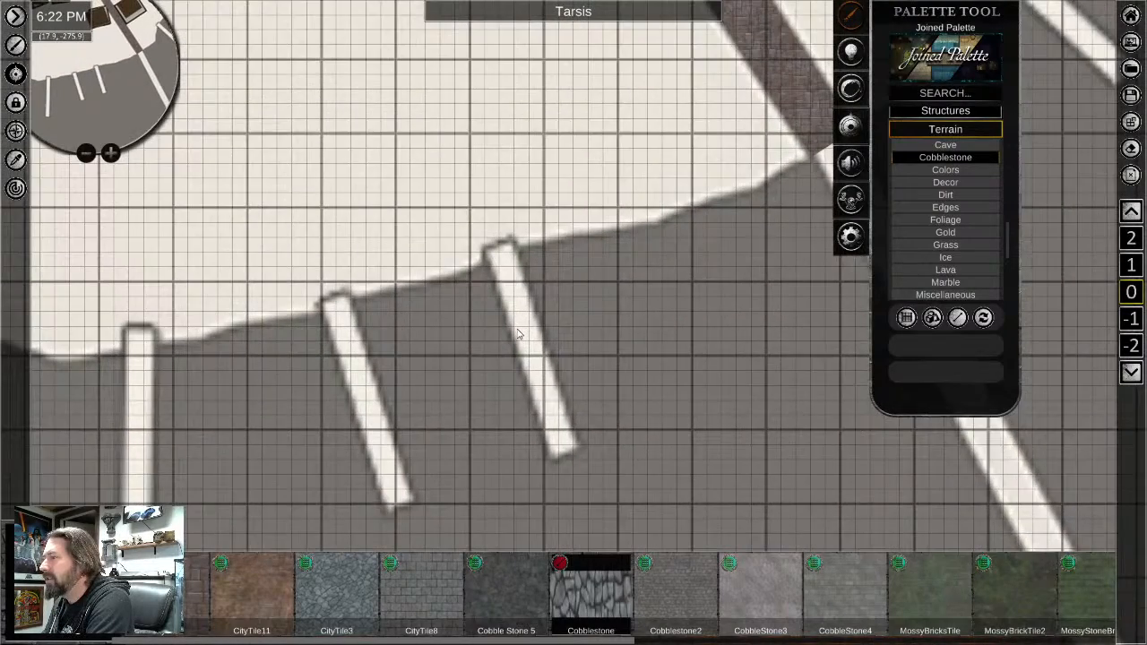
scroll(550, 374, "down", 2)
scroll(607, 299, "up", 3)
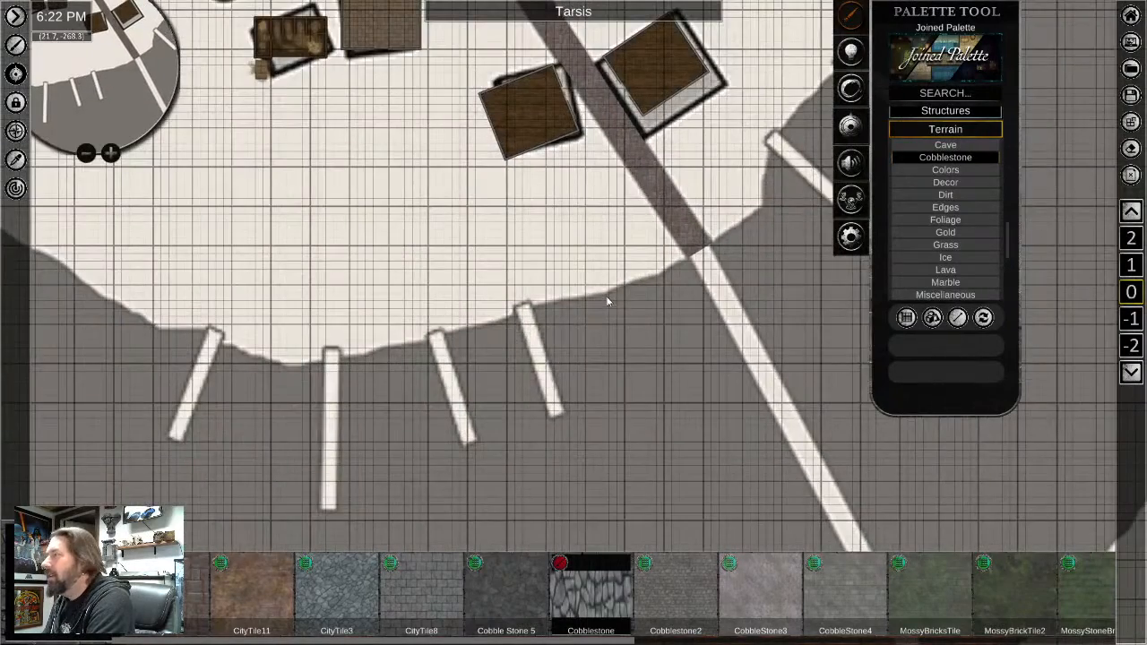
scroll(559, 376, "down", 2)
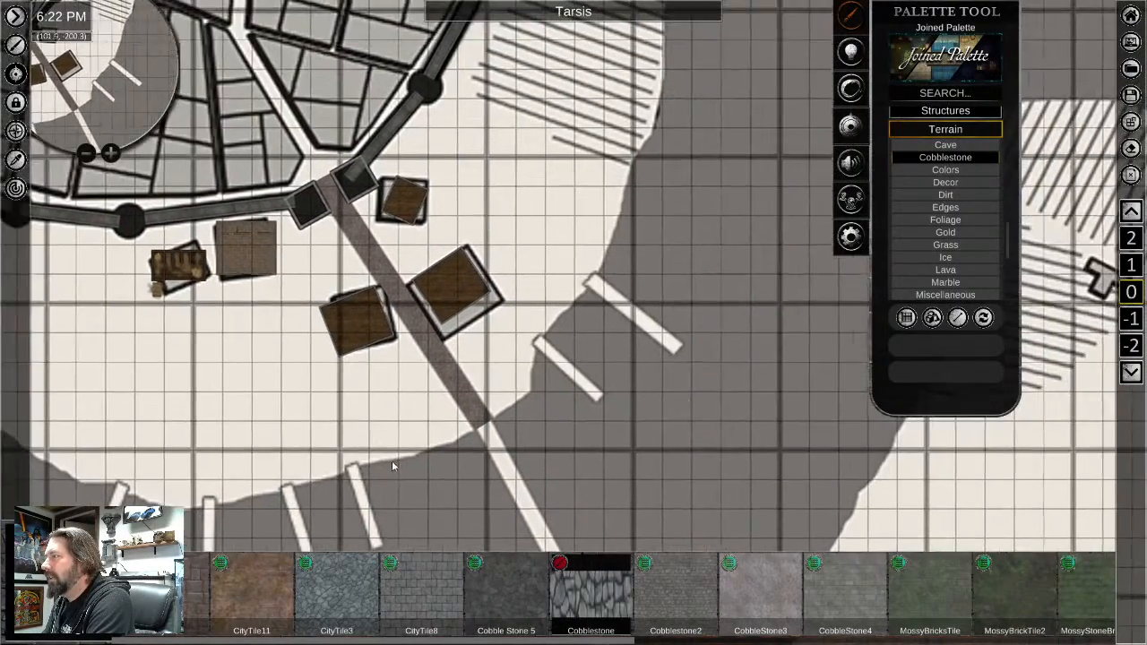
scroll(479, 403, "up", 2)
scroll(472, 398, "up", 3)
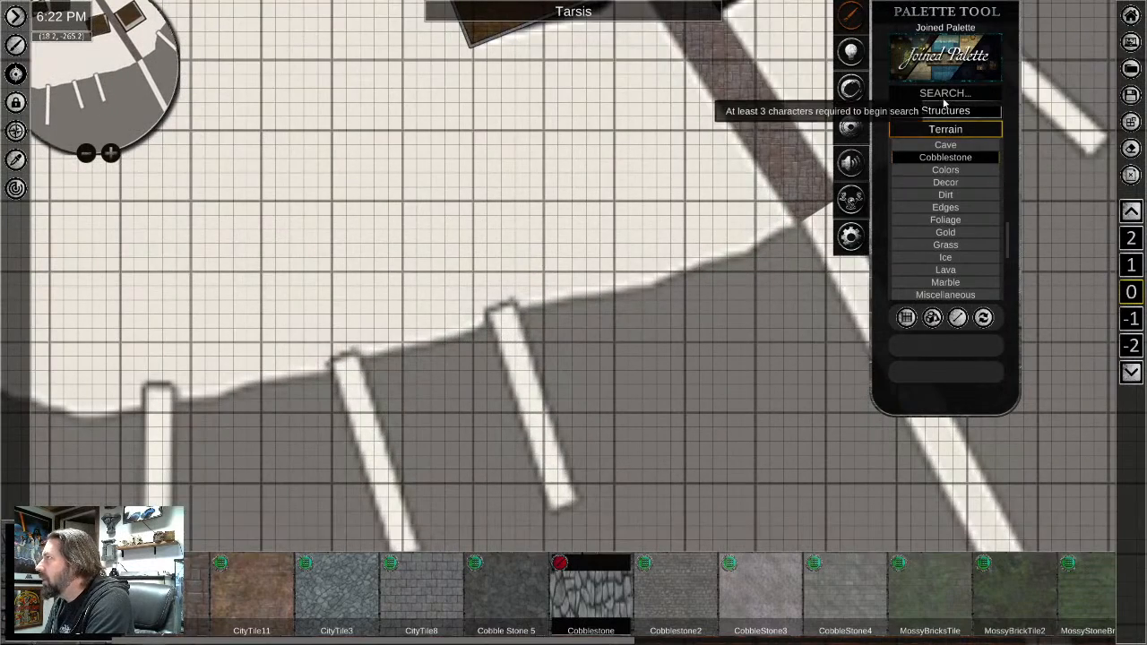
Search the joined palette for "dock" and limit the results to images only
left_click(943, 93)
type("dock")
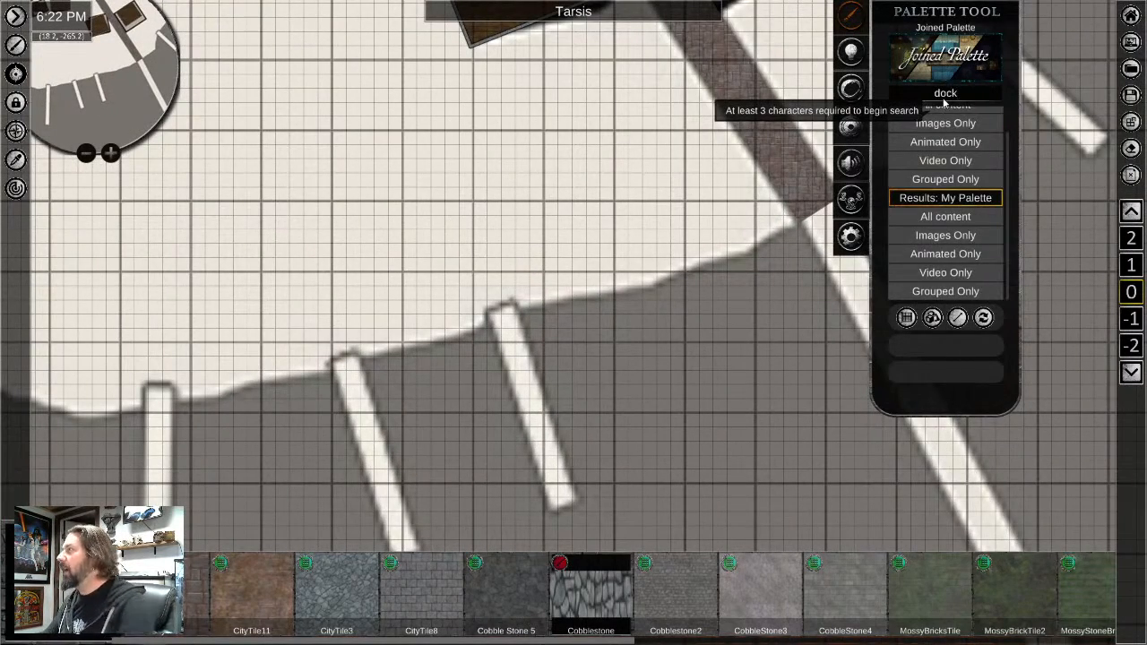
left_click(934, 124)
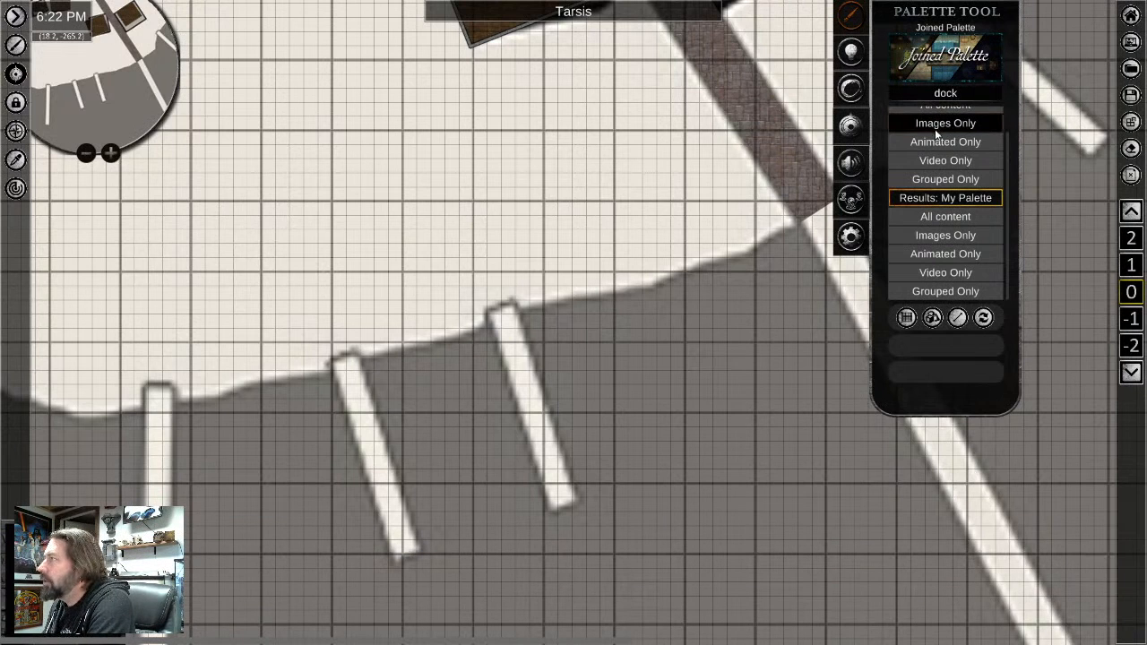
left_click(938, 123)
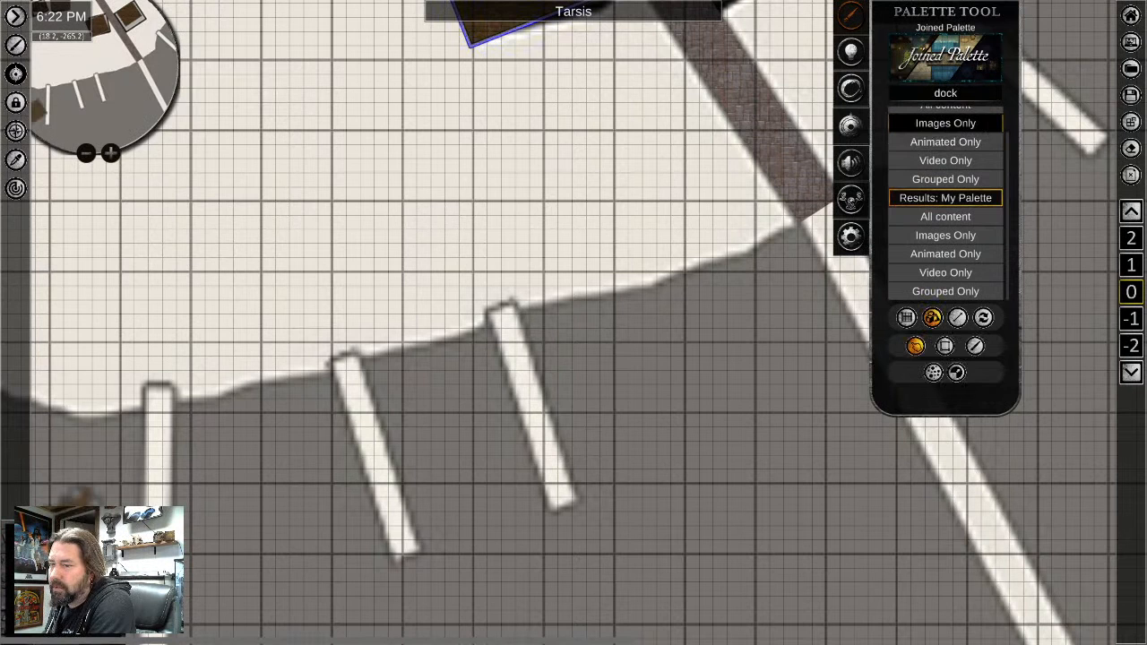
Search the palette for "pier" and choose the wooden plank pier piece for line drawing
left_click(964, 94)
type("pier")
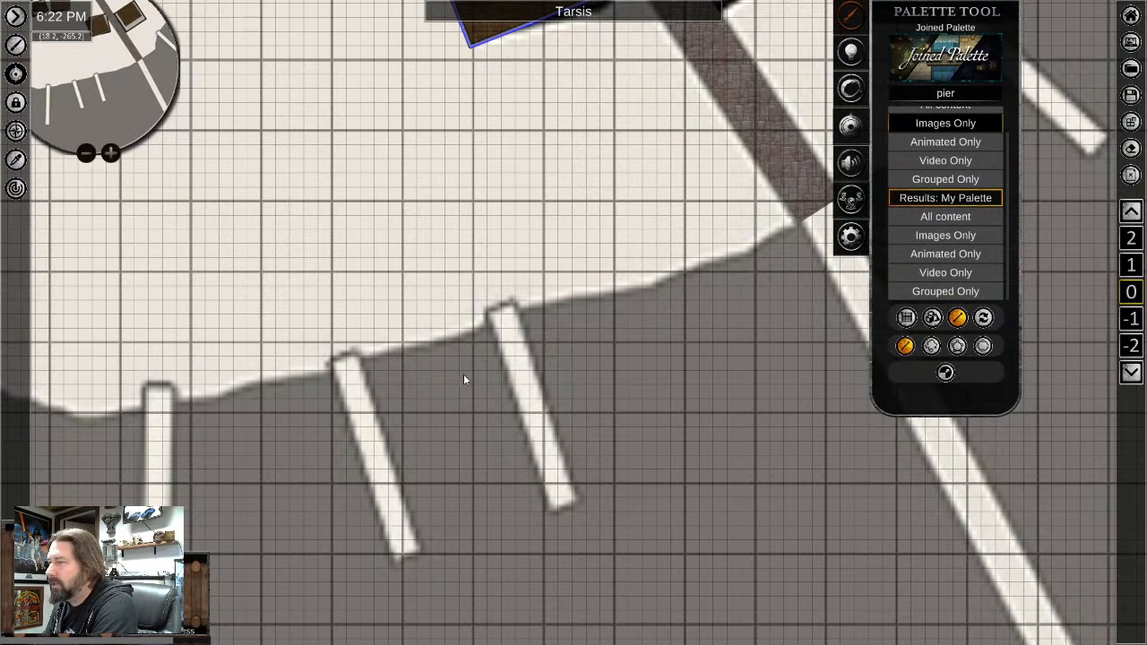
scroll(463, 380, "up", 5)
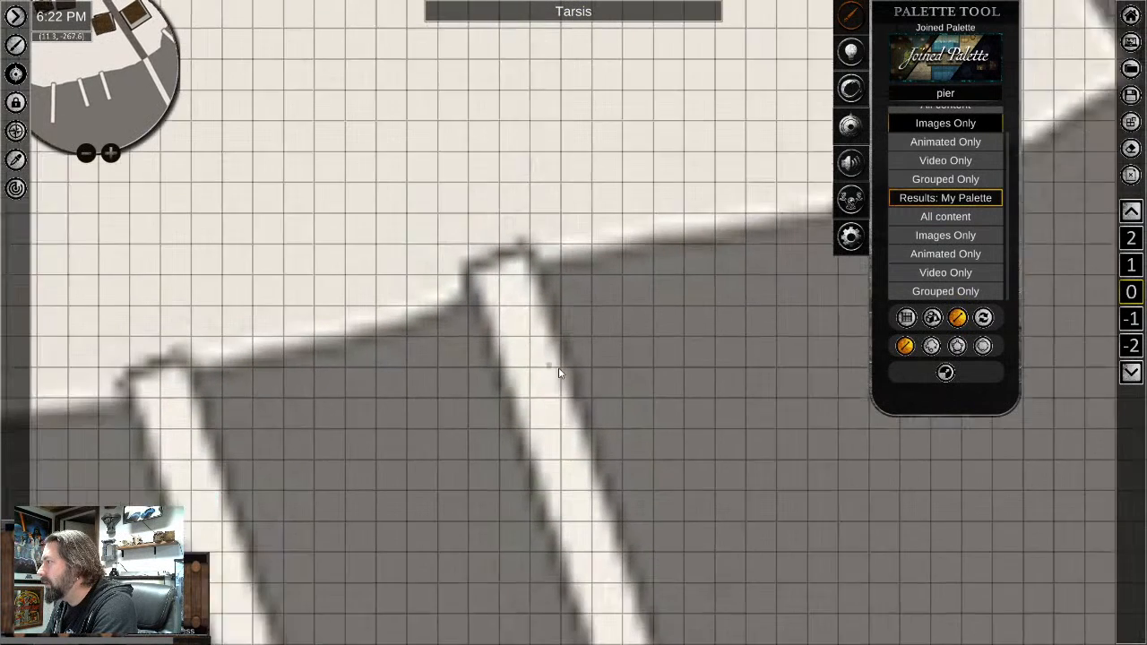
scroll(559, 373, "down", 1)
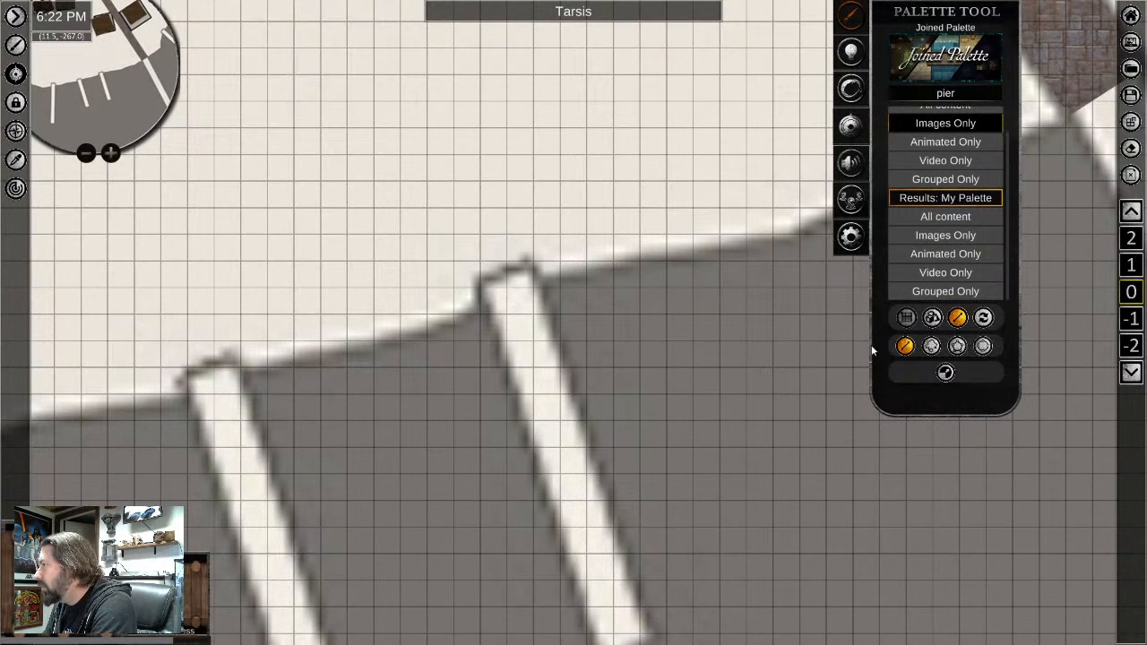
Draw a wooden pier along the shoreline pier outline nearest the cobbled road, with a repeatable width of 2.55
left_click(910, 322)
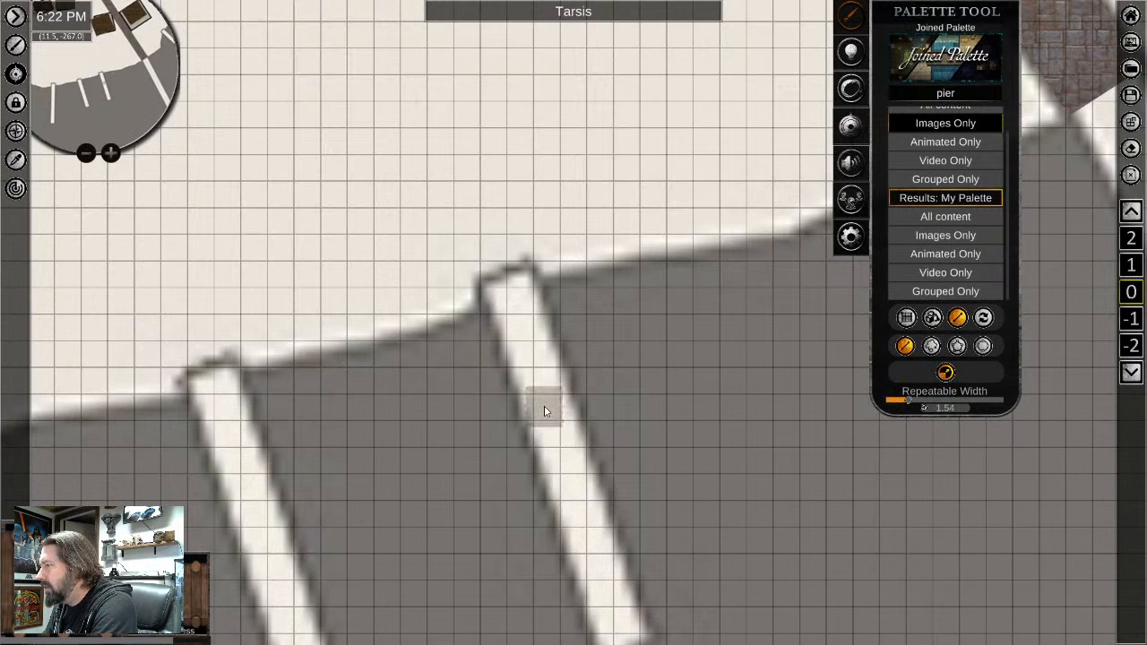
left_click(910, 406)
left_click_drag(909, 406, 924, 406)
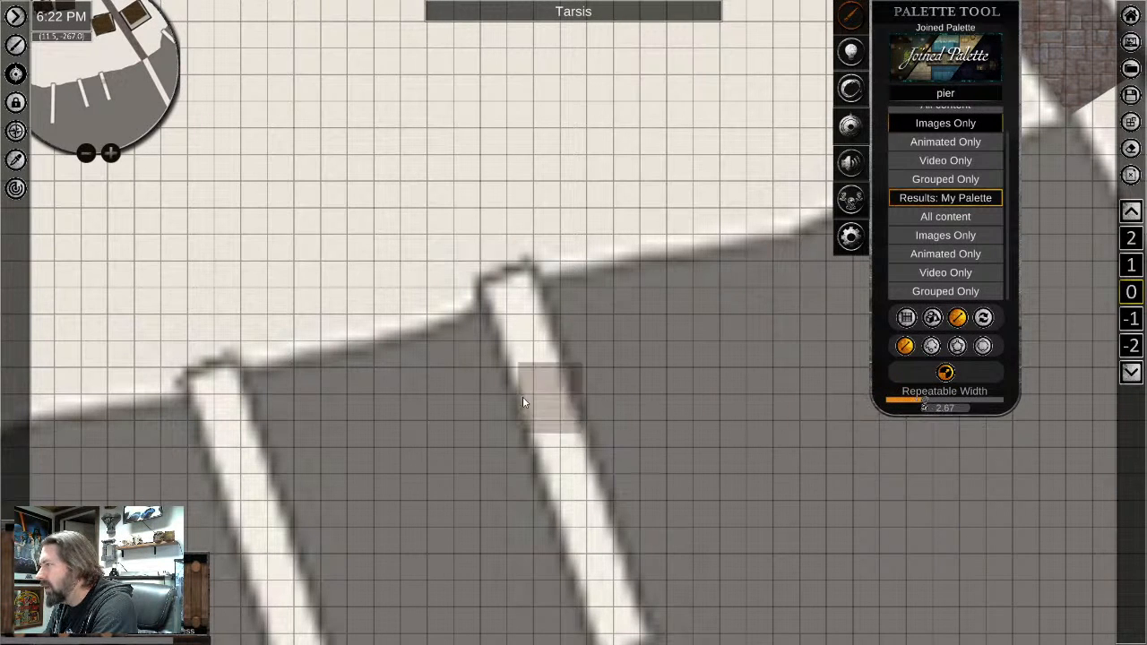
middle_click_drag(563, 382, 508, 250)
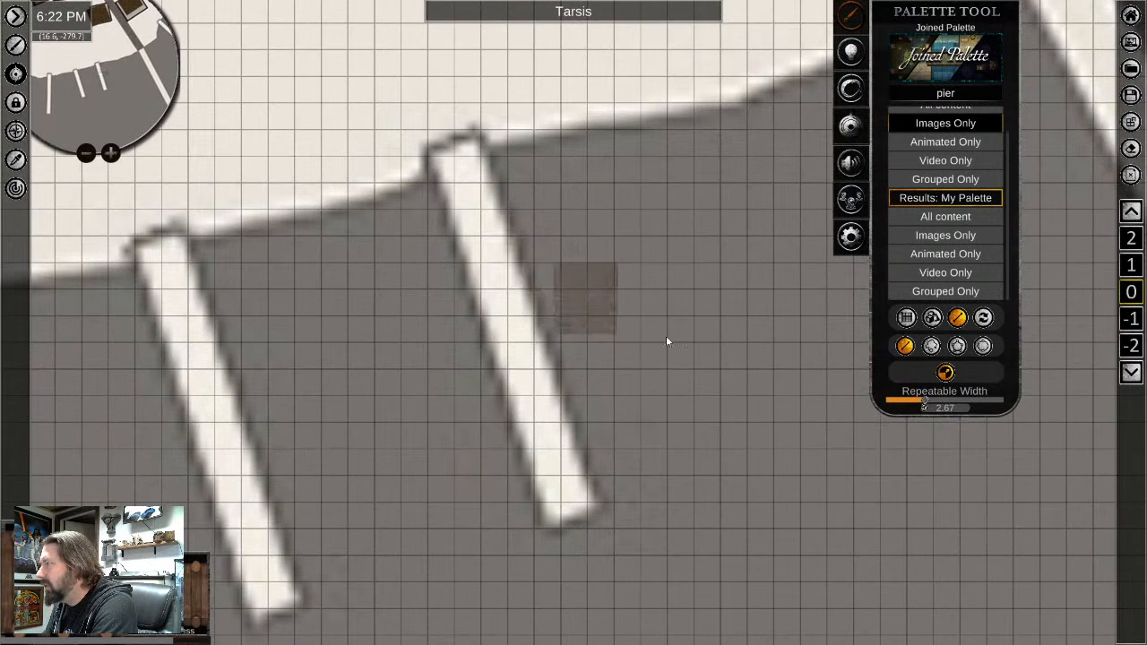
left_click(920, 403)
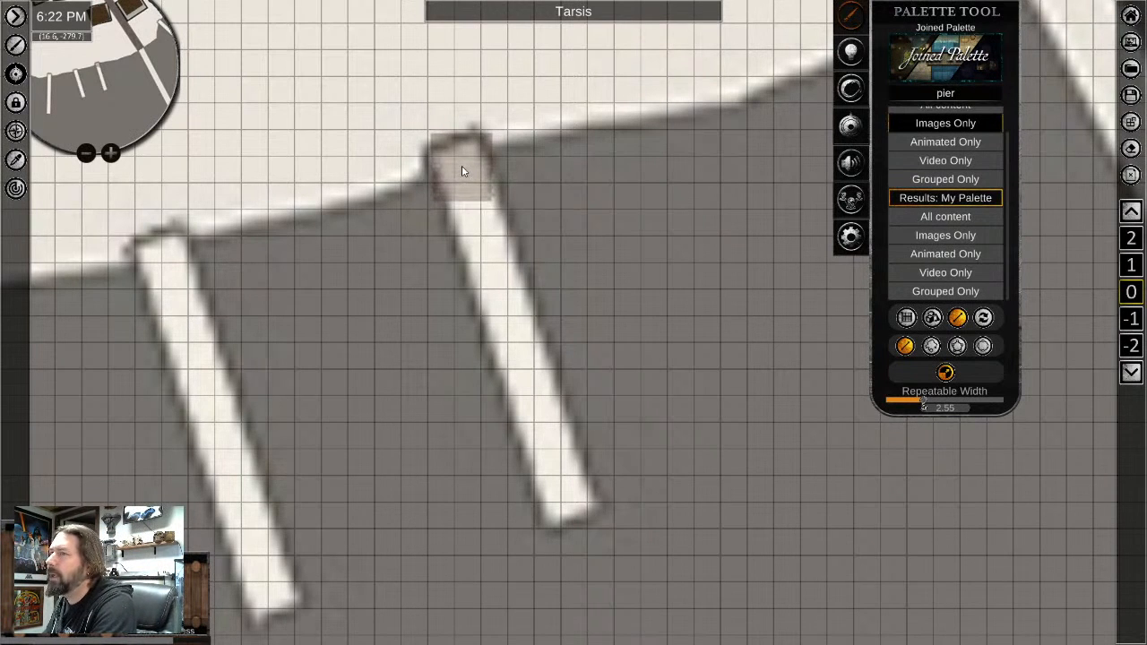
left_click_drag(448, 168, 544, 419)
left_click_drag(560, 466, 576, 500)
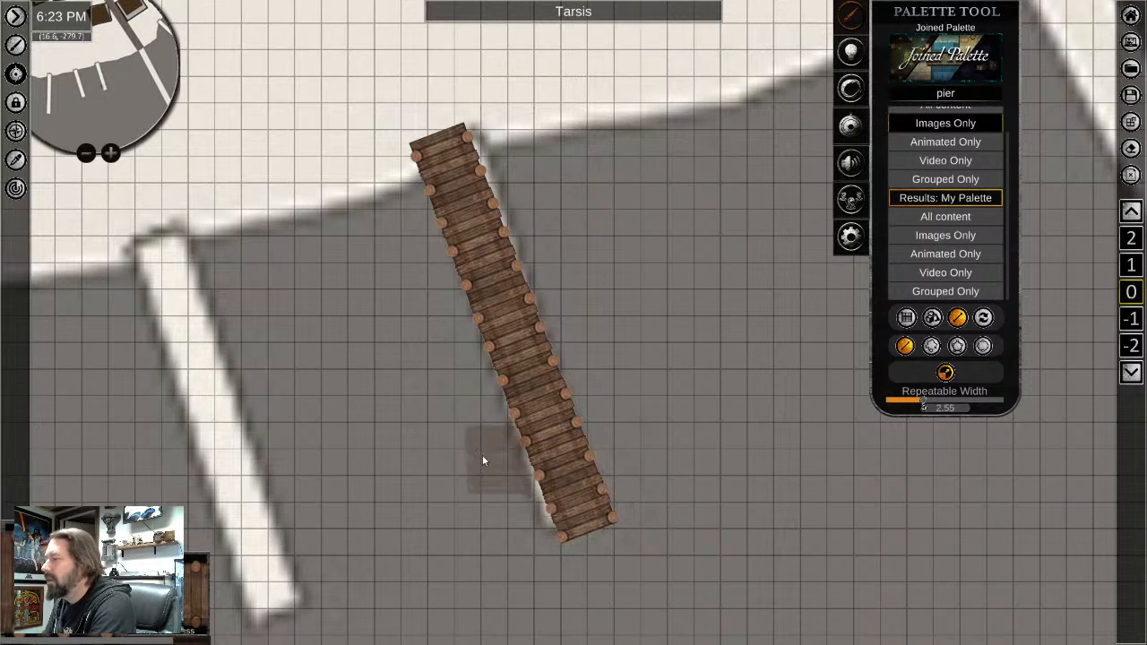
Stop drawing piers, select the placed pier, and try a shadow on it before removing the shadow again
right_click(404, 452)
scroll(535, 453, "up", 2)
scroll(536, 455, "down", 2)
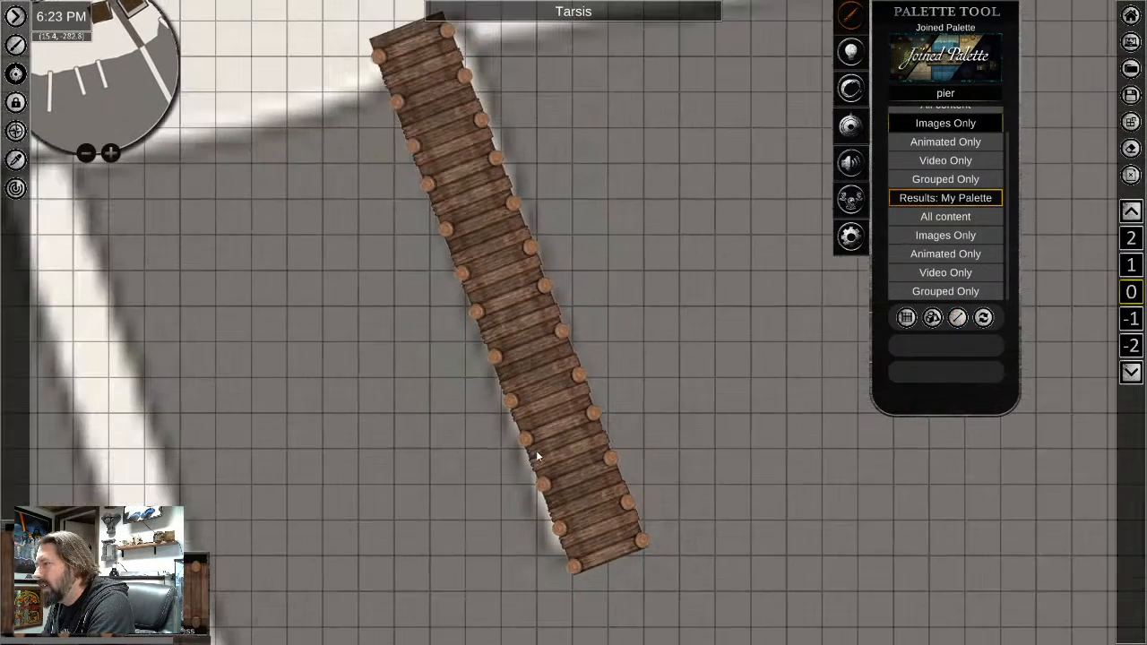
right_click(521, 345)
left_click(515, 418)
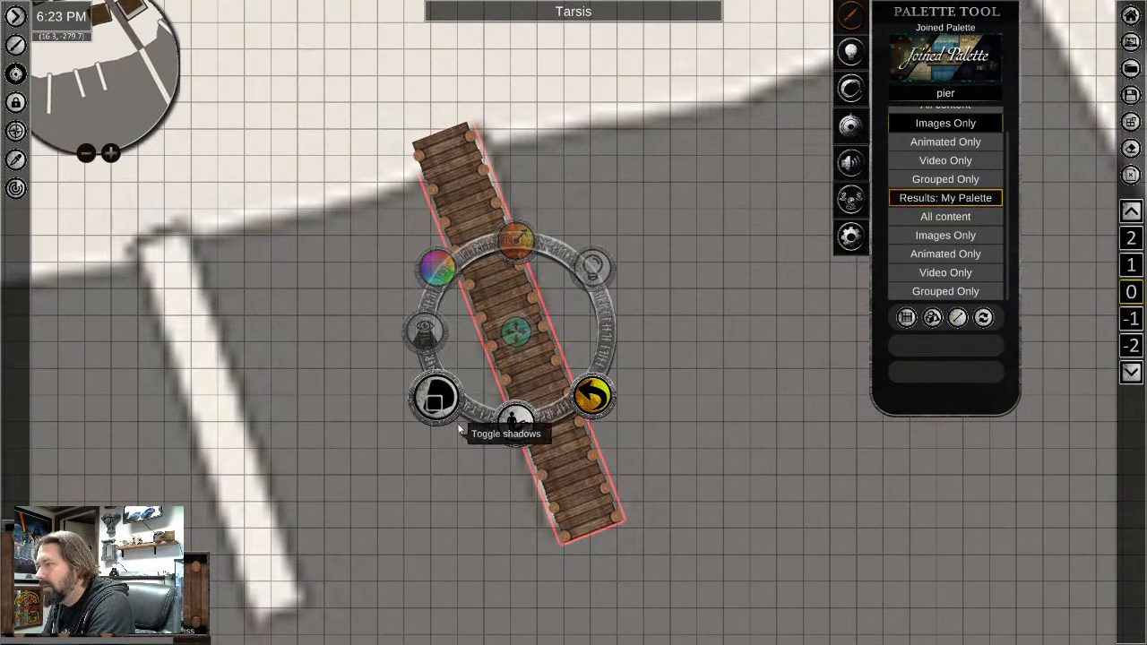
left_click(516, 424)
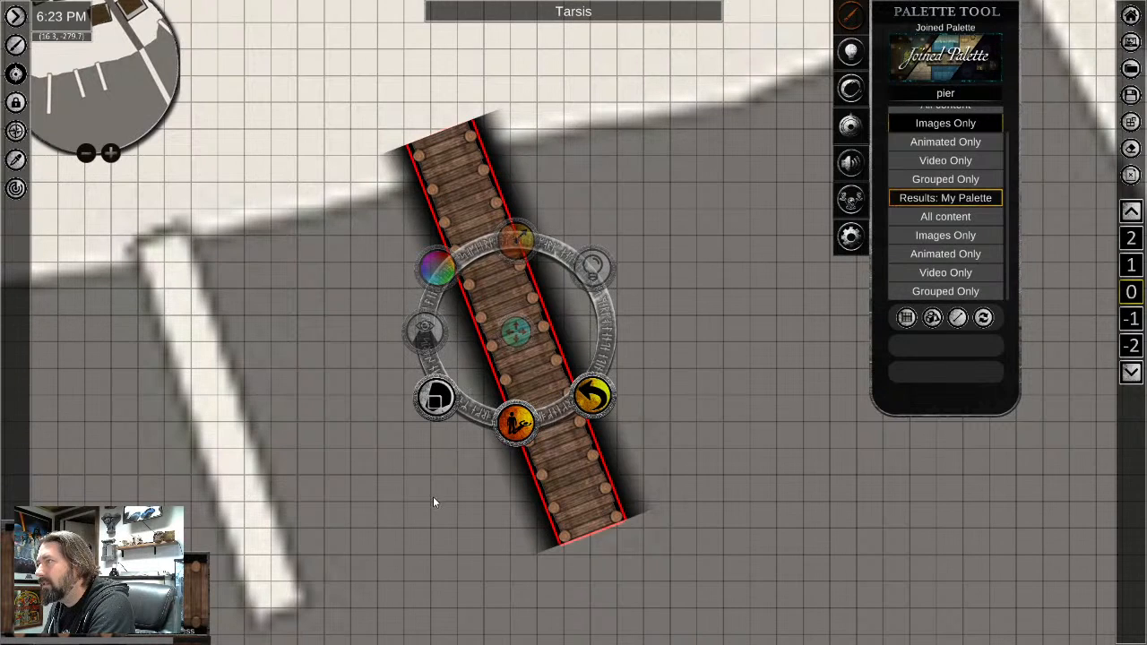
left_click(517, 425)
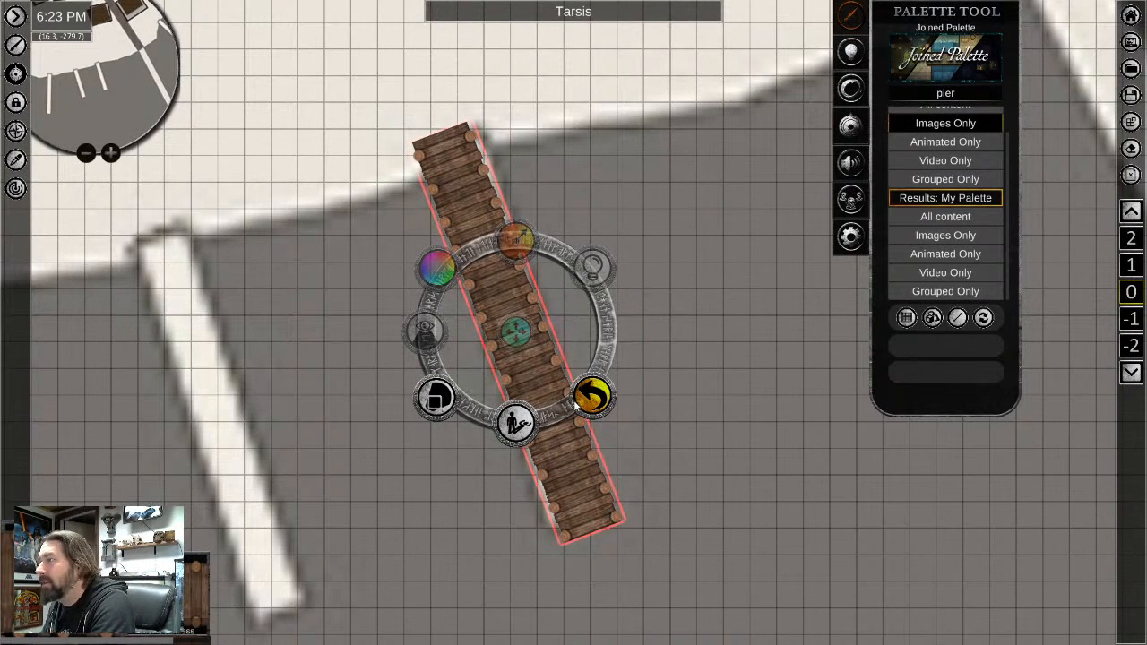
left_click(515, 366)
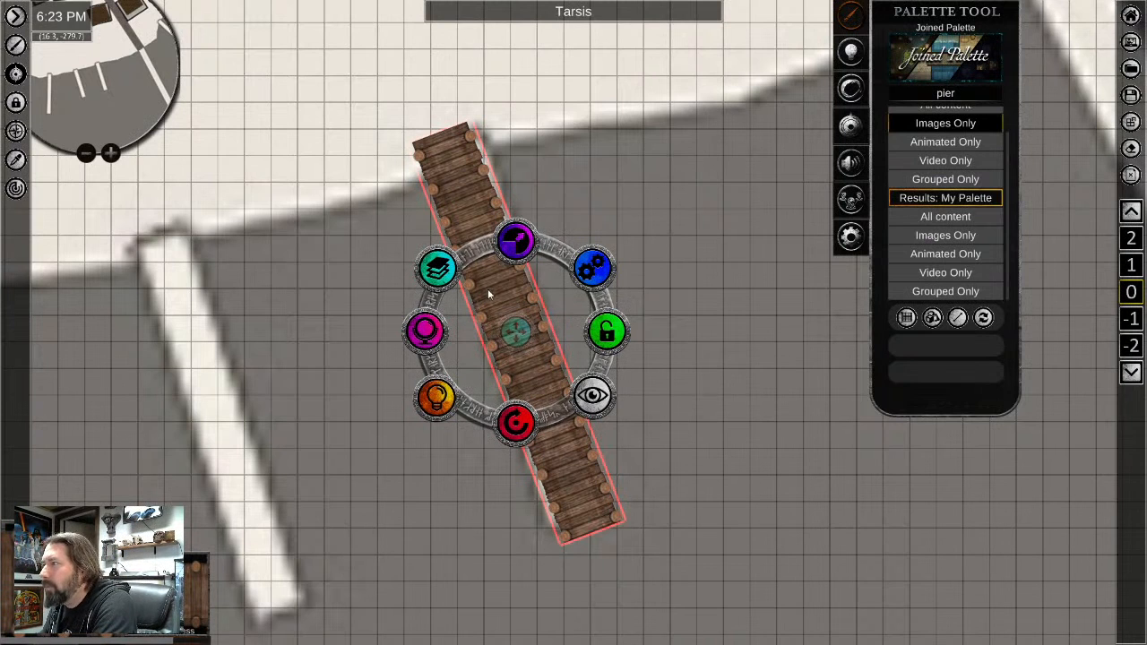
Duplicate the selected pier and move the copy onto the neighbouring parallel pier outline along the shoreline
left_click(693, 469)
left_click(530, 361)
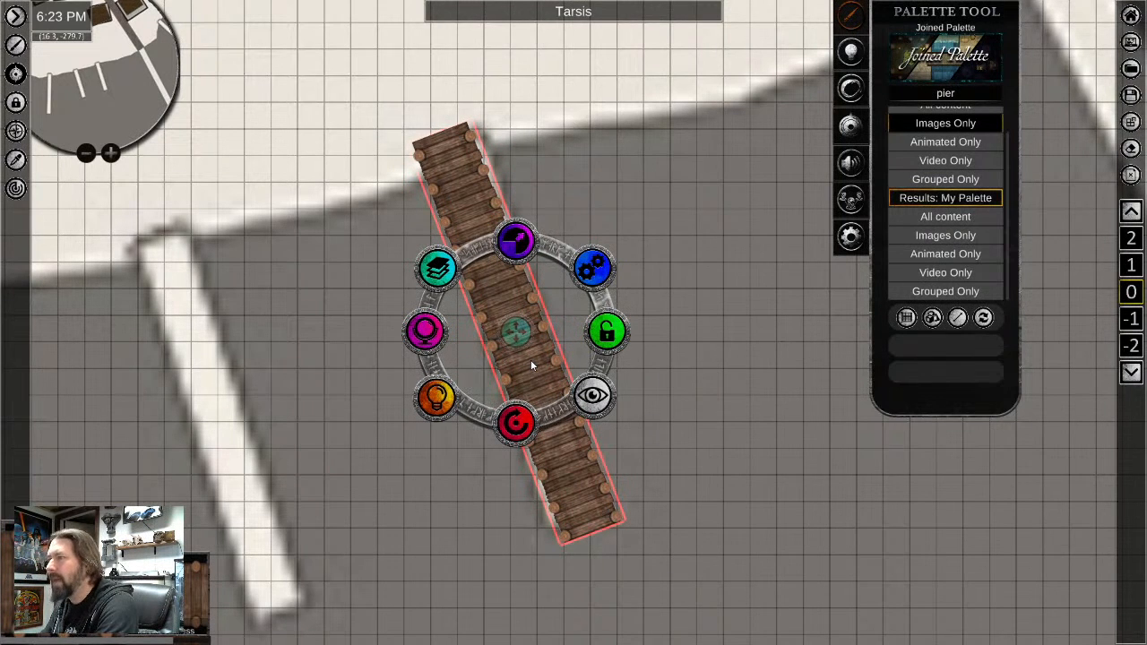
scroll(641, 519, "up", 3)
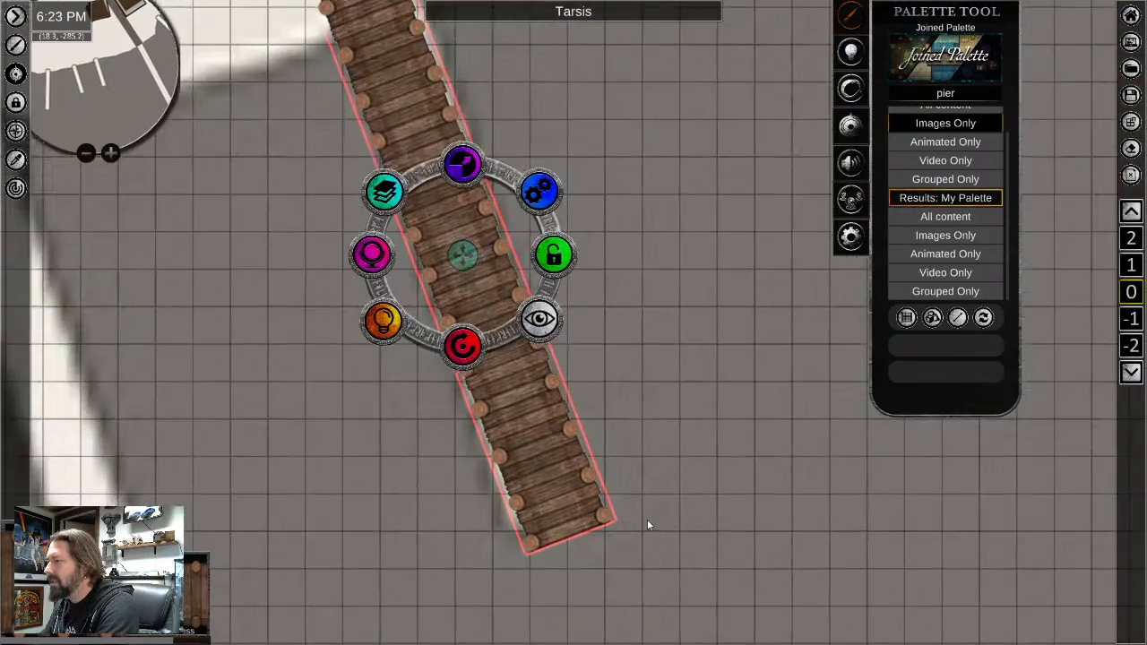
scroll(616, 510, "down", 5)
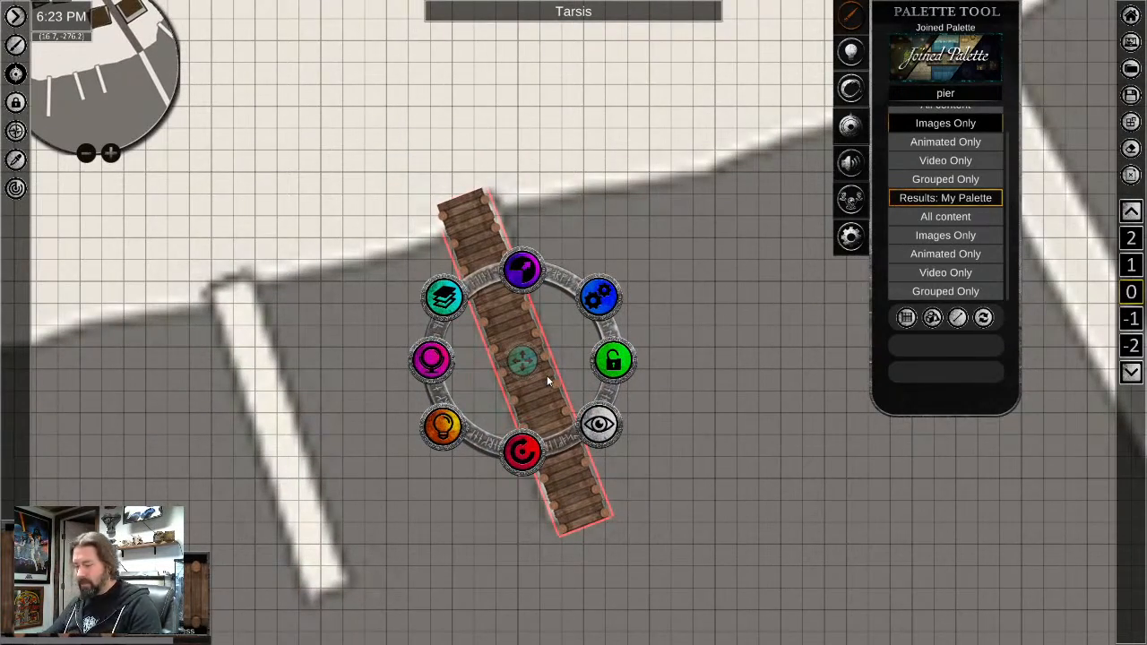
left_click(287, 408)
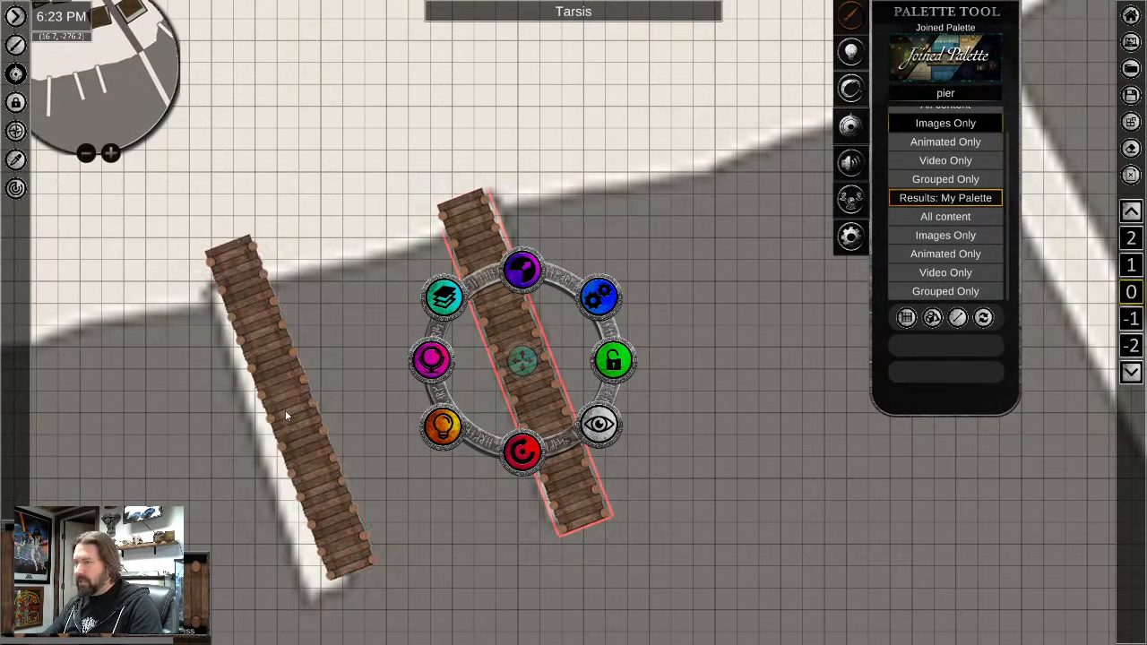
middle_click_drag(379, 448, 624, 304)
left_click(584, 313)
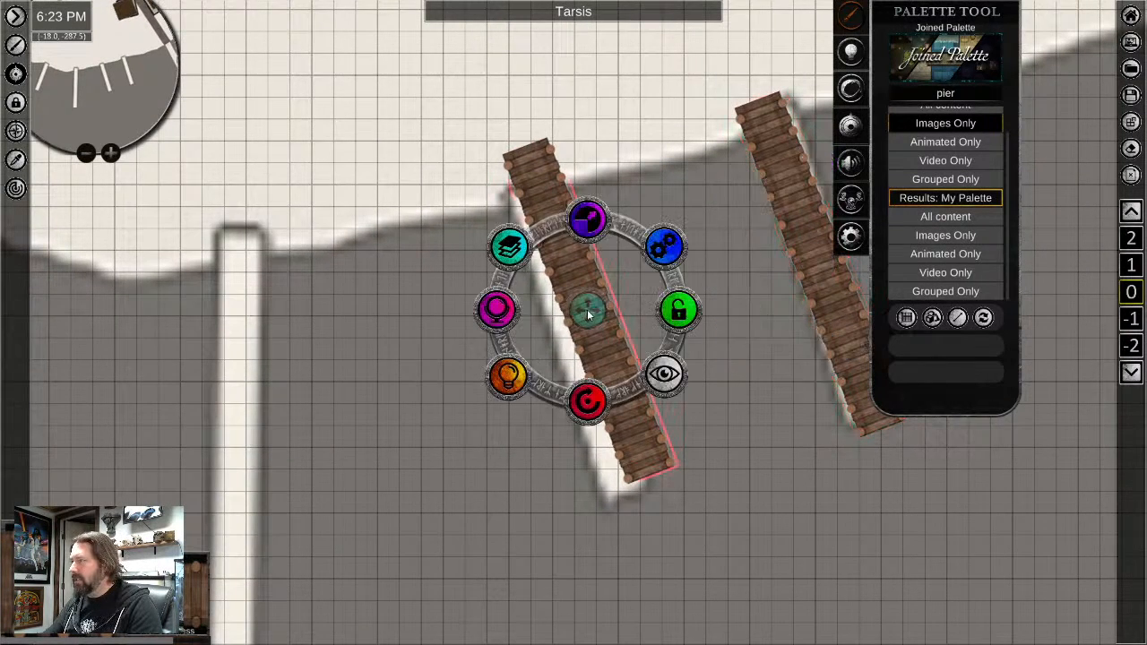
left_click_drag(587, 312, 579, 340)
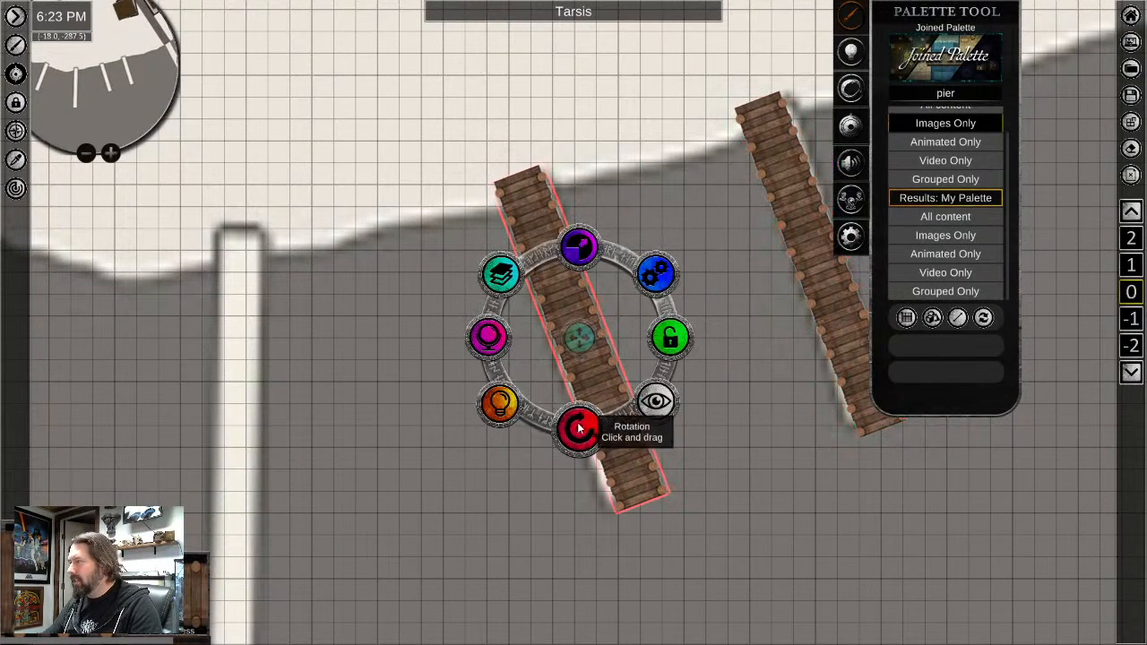
Paste another pier at the outline slanting the opposite way, rotate it to match and move it into place
middle_click_drag(762, 510, 631, 368)
scroll(630, 370, "down", 2)
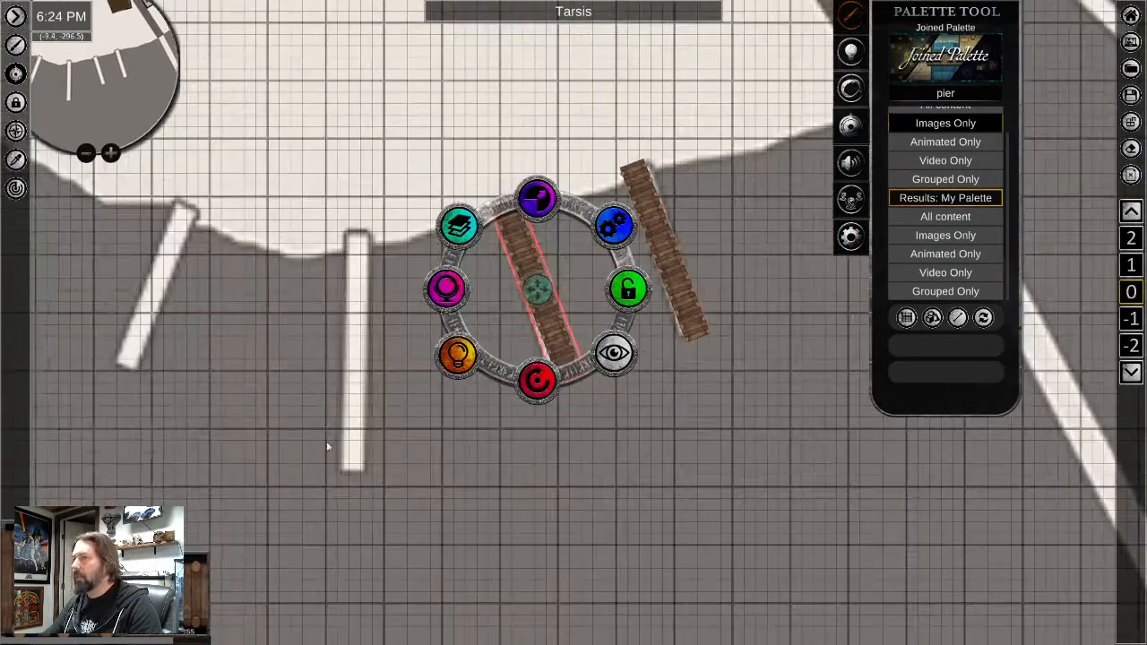
middle_click_drag(210, 344, 780, 525)
key("ctrl+v")
scroll(775, 504, "up", 4)
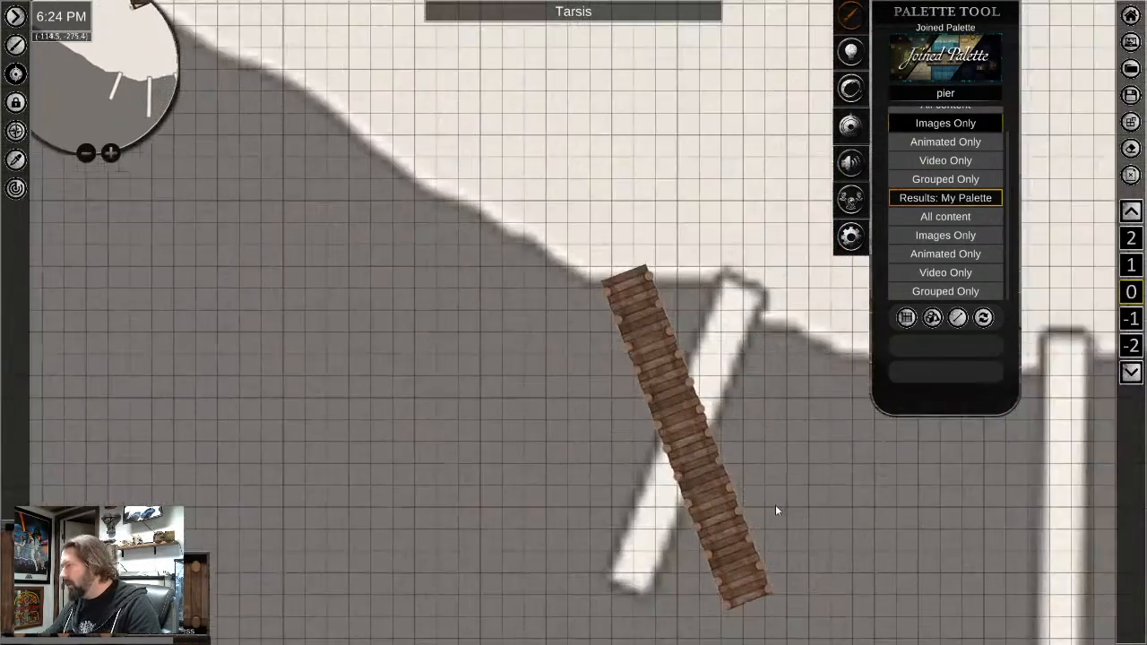
left_click(702, 537)
middle_click_drag(839, 553, 747, 416)
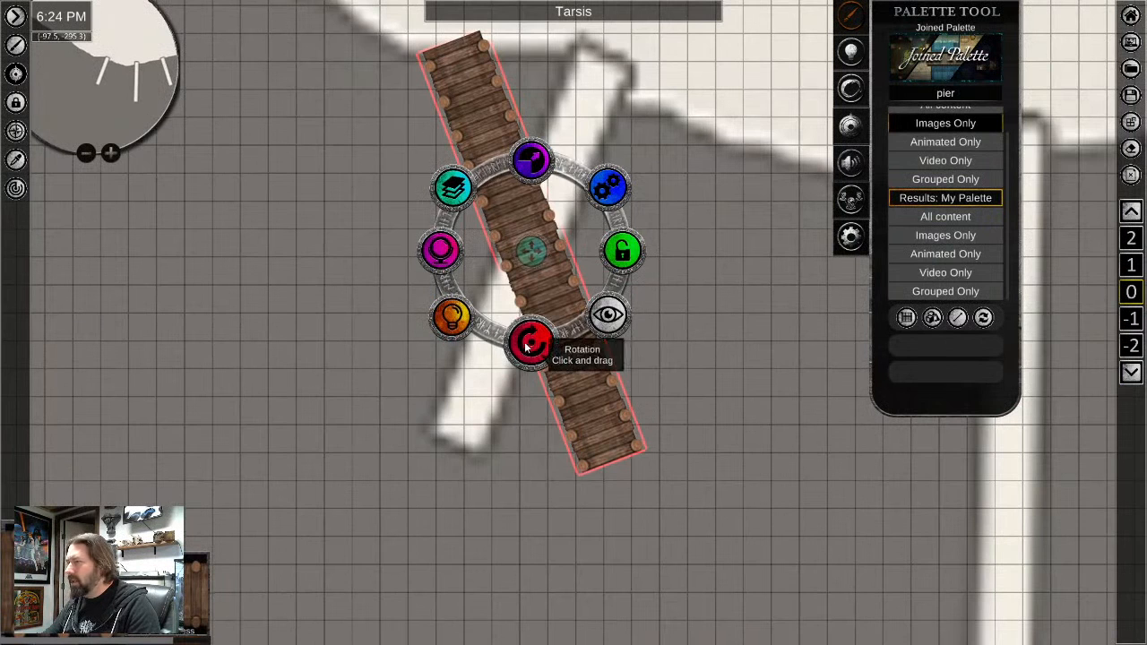
left_click_drag(530, 343, 446, 345)
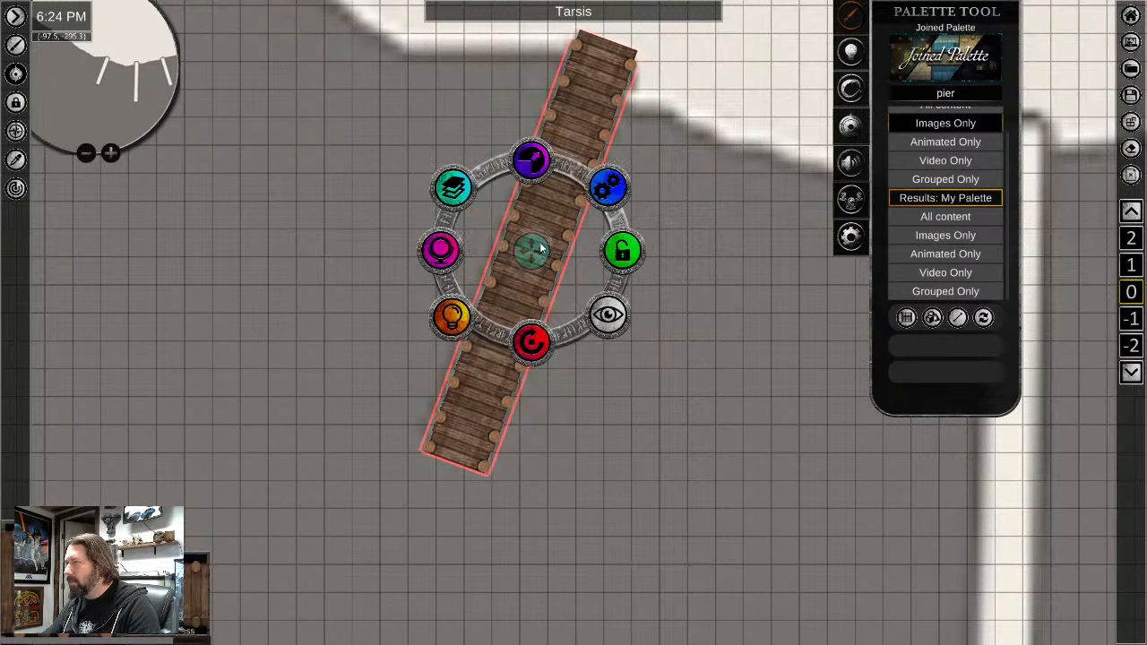
left_click_drag(541, 244, 543, 235)
Paste a pier over the shorter outline on the far side of the cobbled road, rotating and moving it to fit
scroll(768, 448, "down", 2)
middle_click_drag(937, 455, 228, 395)
scroll(228, 395, "down", 2)
middle_click_drag(355, 476, 243, 532)
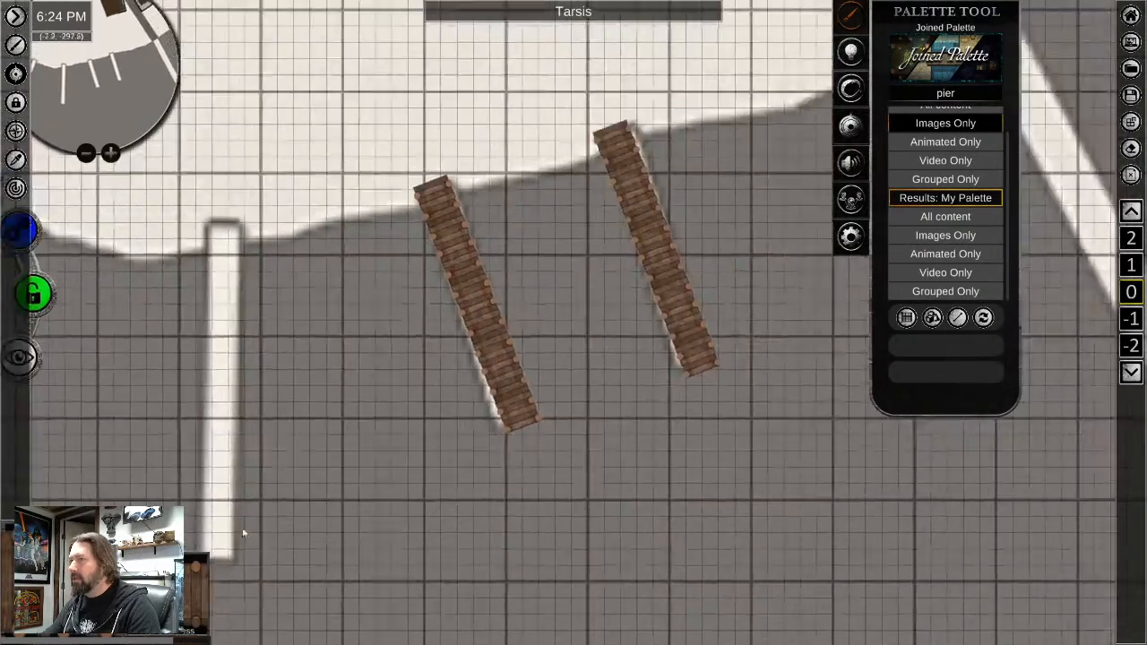
middle_click_drag(828, 228, 270, 507)
middle_click_drag(599, 311, 450, 437)
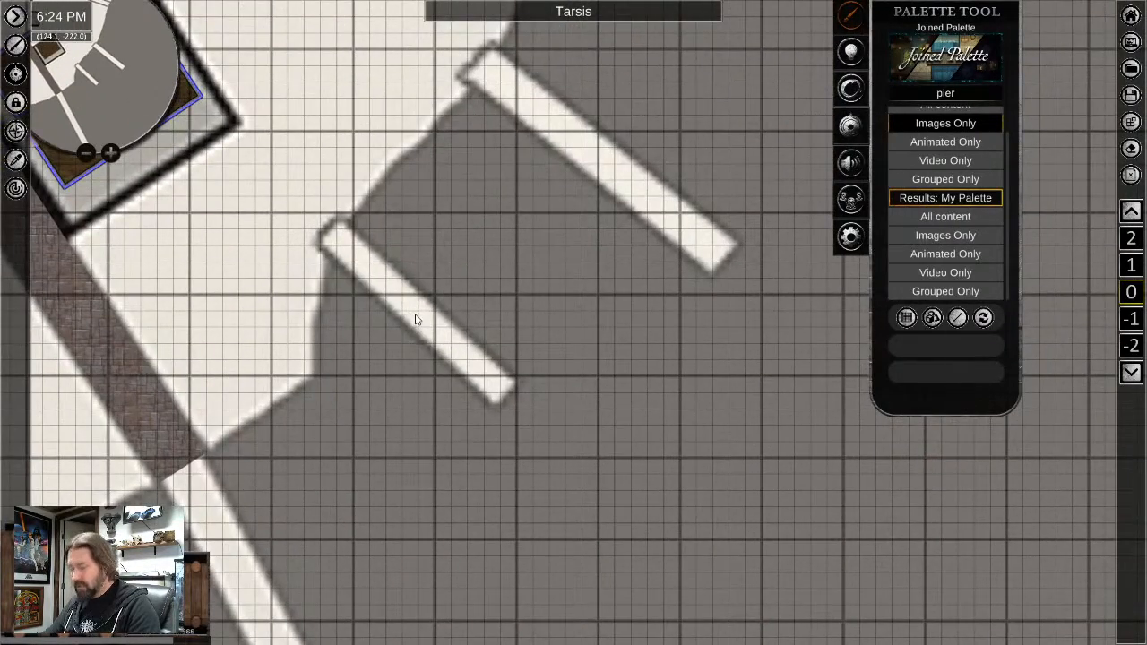
left_click(414, 318)
left_click(415, 315)
left_click_drag(415, 314, 461, 312)
left_click_drag(453, 401, 492, 401)
left_click_drag(421, 352, 421, 313)
middle_click_drag(557, 289, 515, 431)
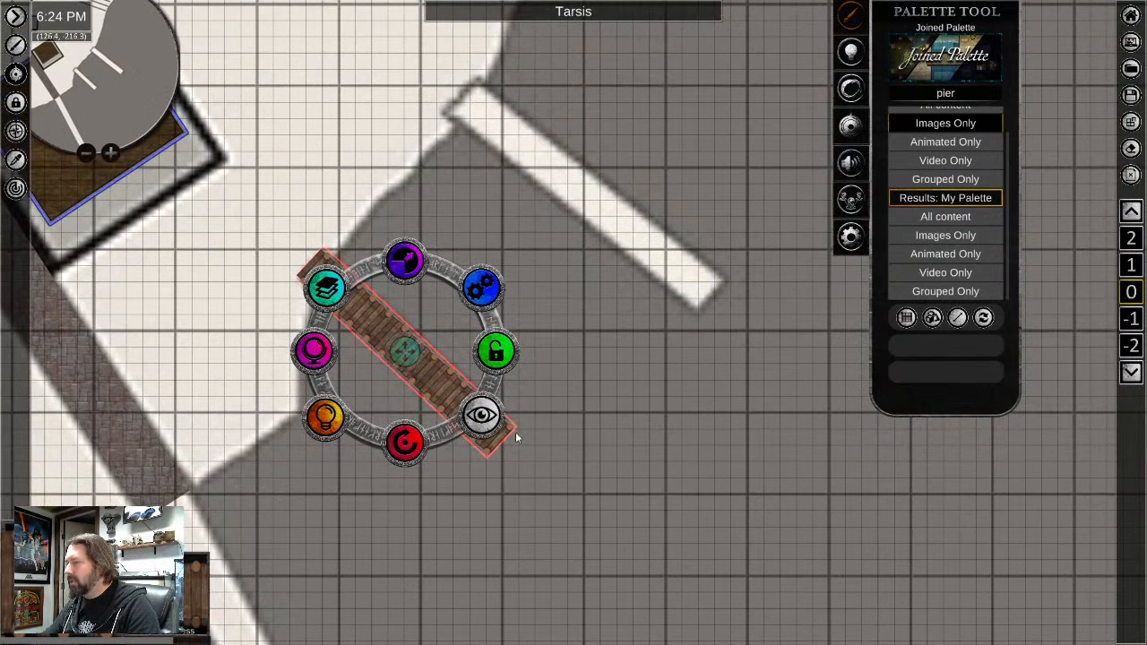
Draw wooden piers along the longer outline beyond the cobbled road and the vertical shoreline outline, using a repeatable width of 2.55
left_click(526, 257)
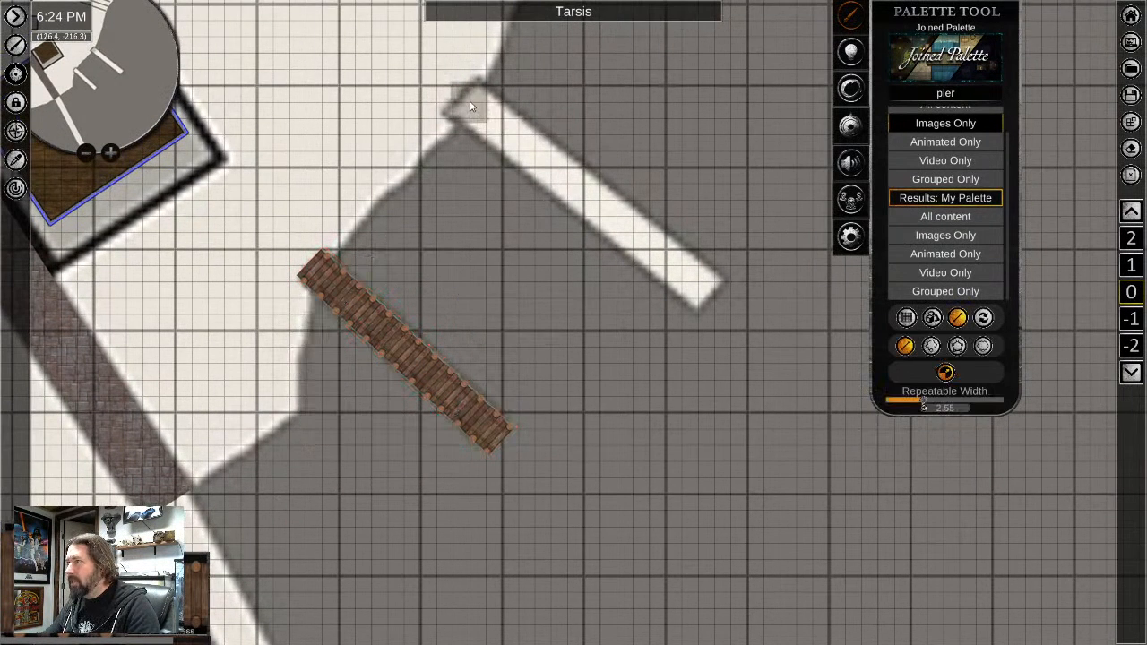
mouse_move(477, 109)
left_mouse_down()
mouse_move(705, 277)
mouse_move(706, 301)
left_mouse_up()
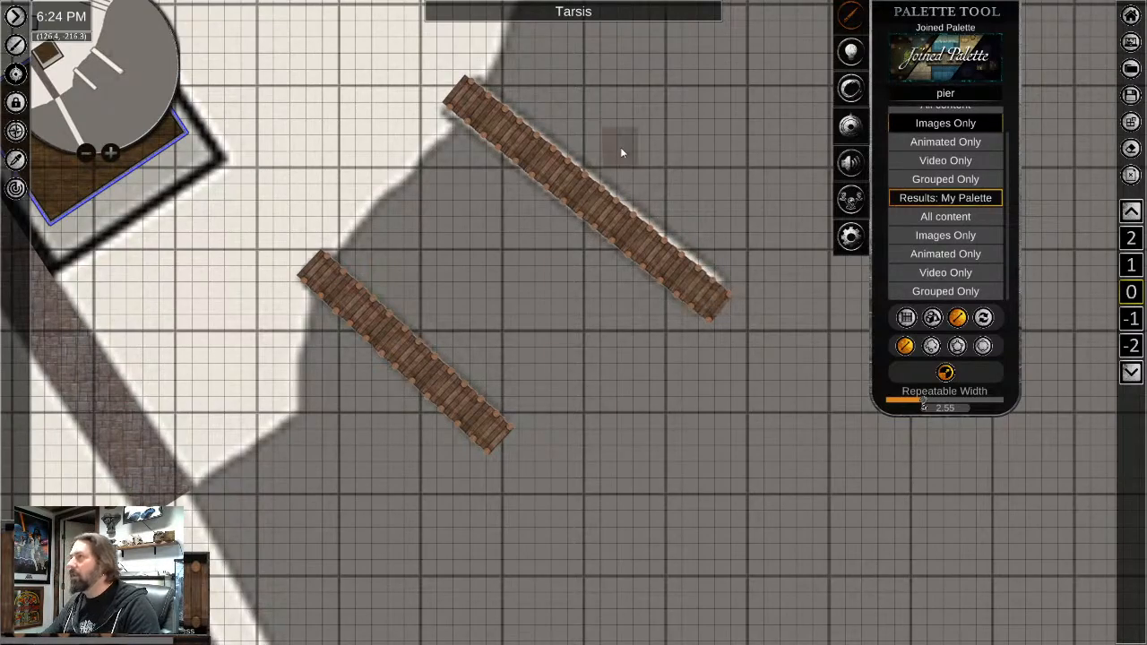
scroll(622, 151, "down", 3)
middle_click_drag(627, 156, 730, 118)
middle_click_drag(469, 339, 721, 116)
middle_click_drag(436, 375, 752, 188)
scroll(408, 210, "up", 3)
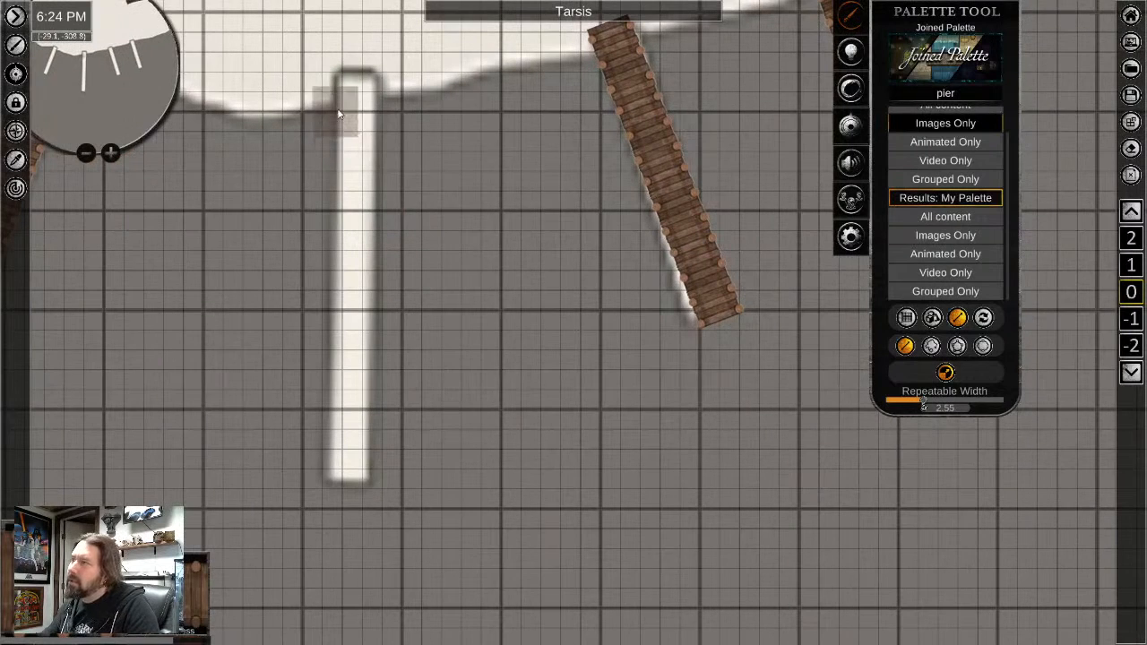
left_click_drag(356, 94, 349, 473)
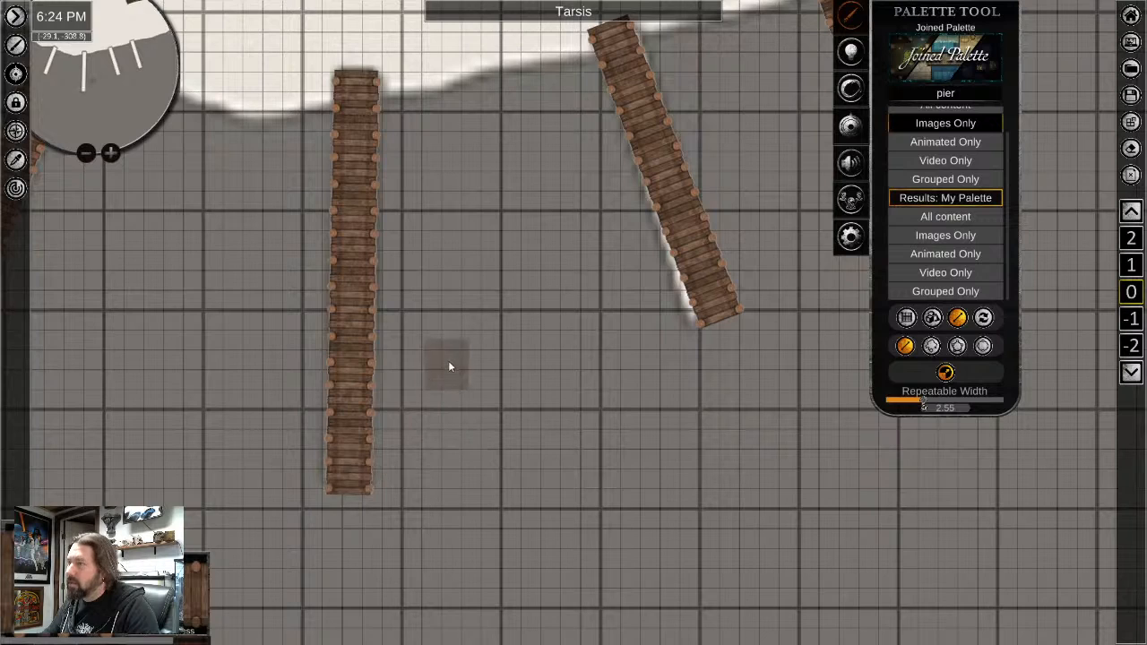
scroll(466, 360, "down", 4)
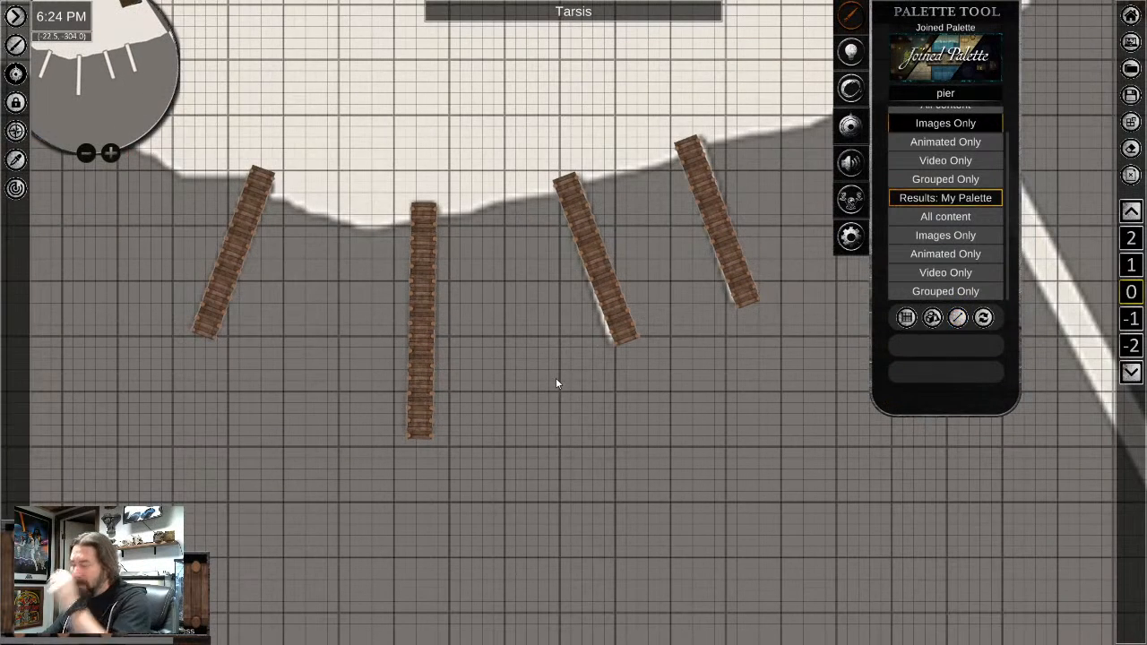
Search the joined palette for "ship" and limit the results to images only
left_click(958, 94)
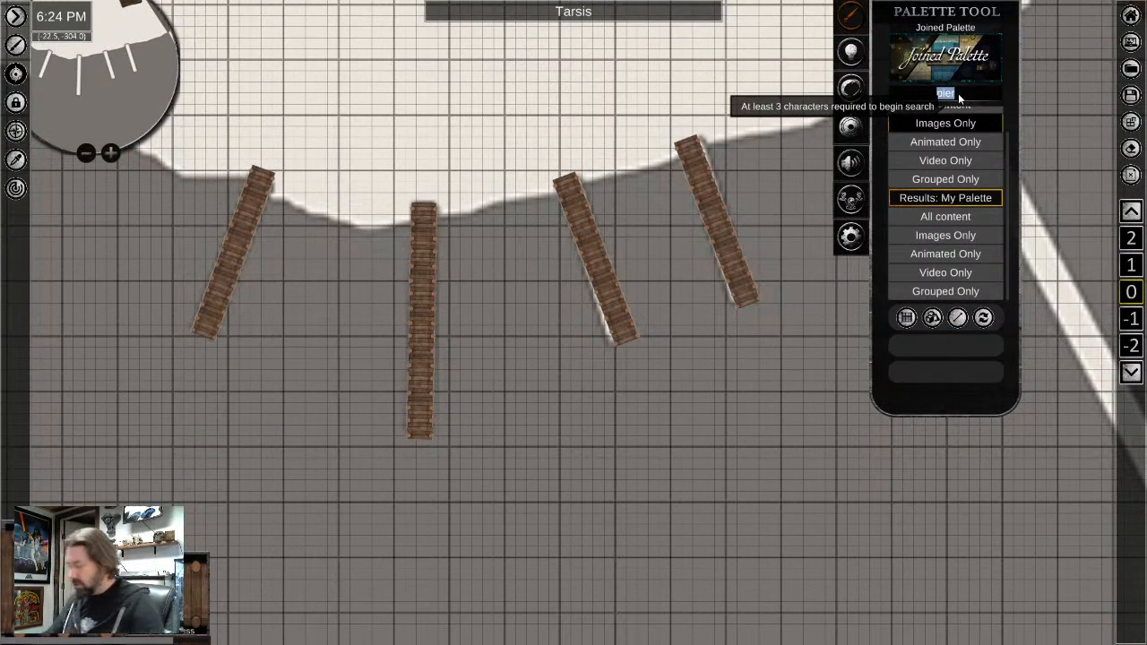
key("BackSpace")
type("ship")
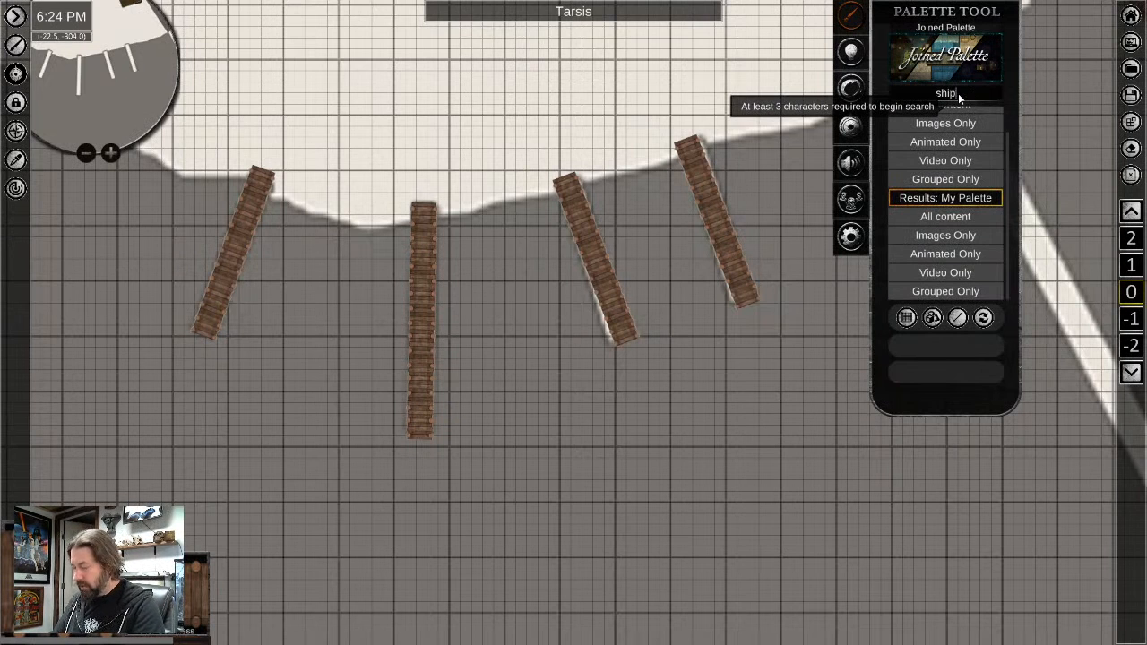
left_click(945, 123)
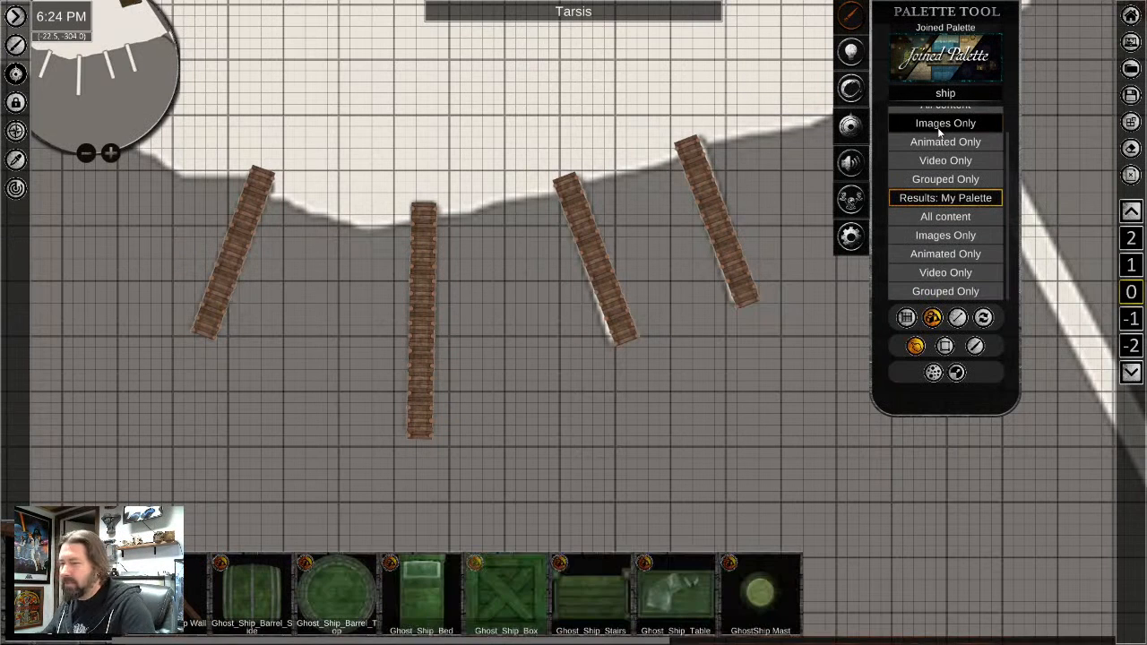
right_click(470, 373)
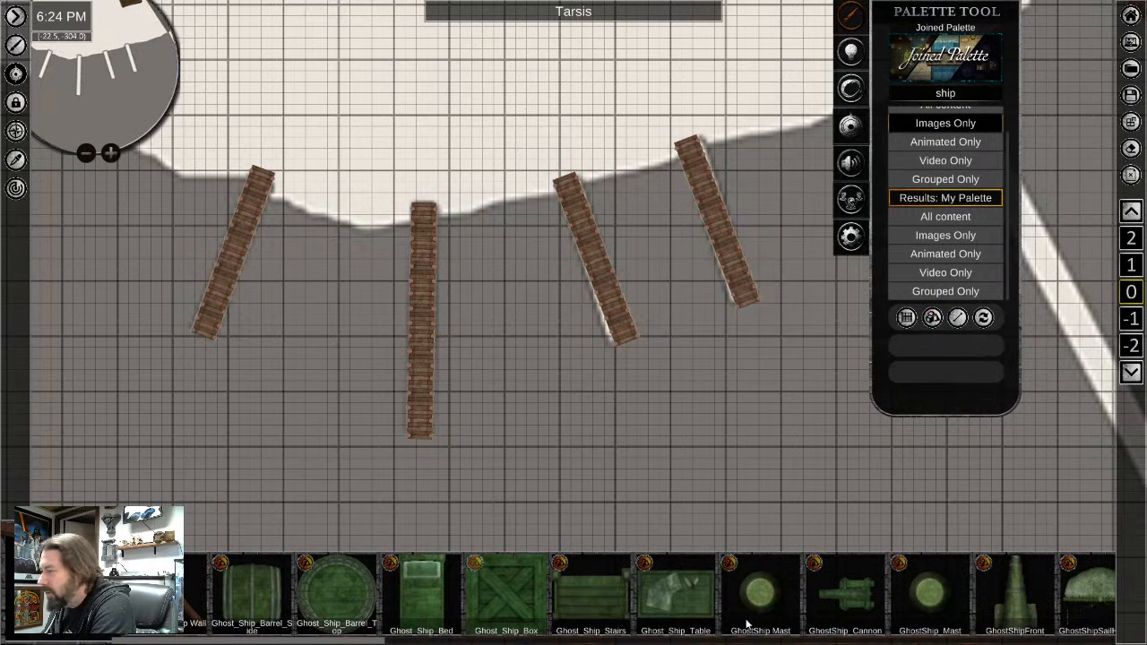
Look through the whole strip of "ship" image results for a complete ship to place in the harbour
left_click_drag(748, 625, 395, 595)
left_click_drag(787, 604, 404, 605)
left_click_drag(950, 605, 617, 609)
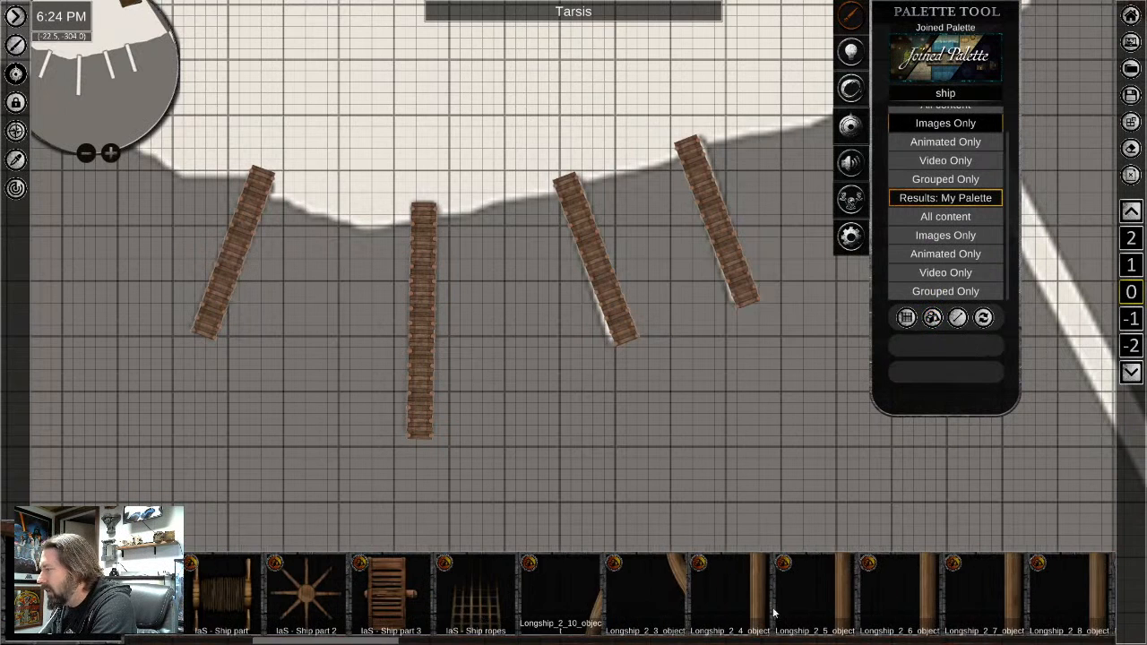
left_click_drag(1030, 605, 628, 606)
left_click_drag(925, 589, 443, 621)
left_click_drag(998, 589, 623, 618)
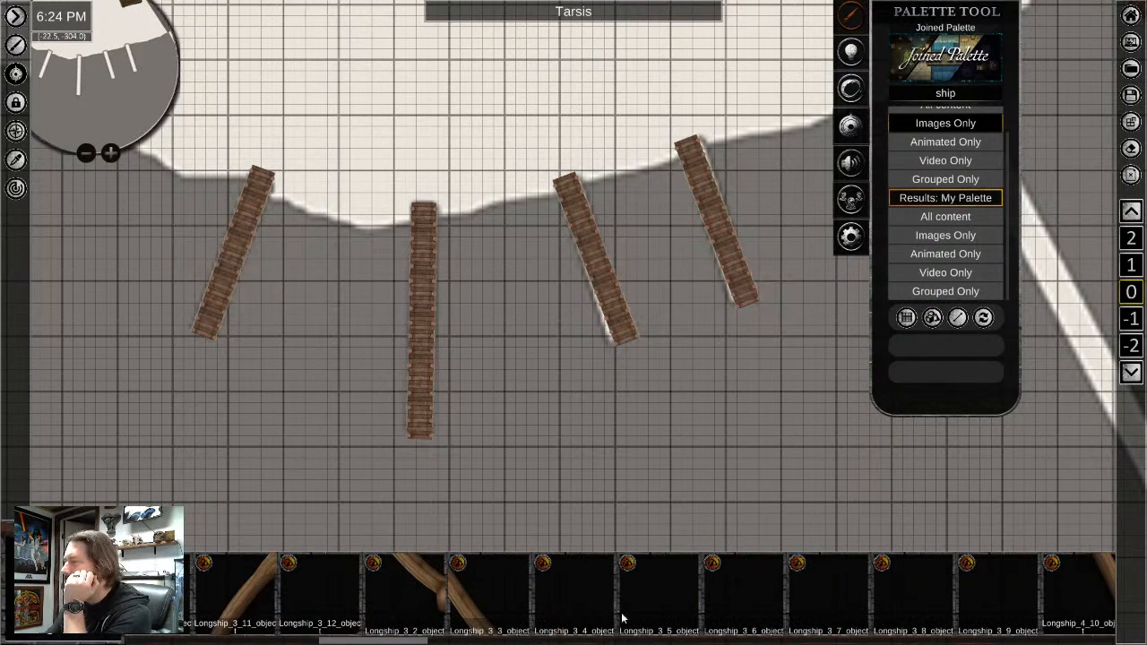
left_click_drag(901, 606, 448, 616)
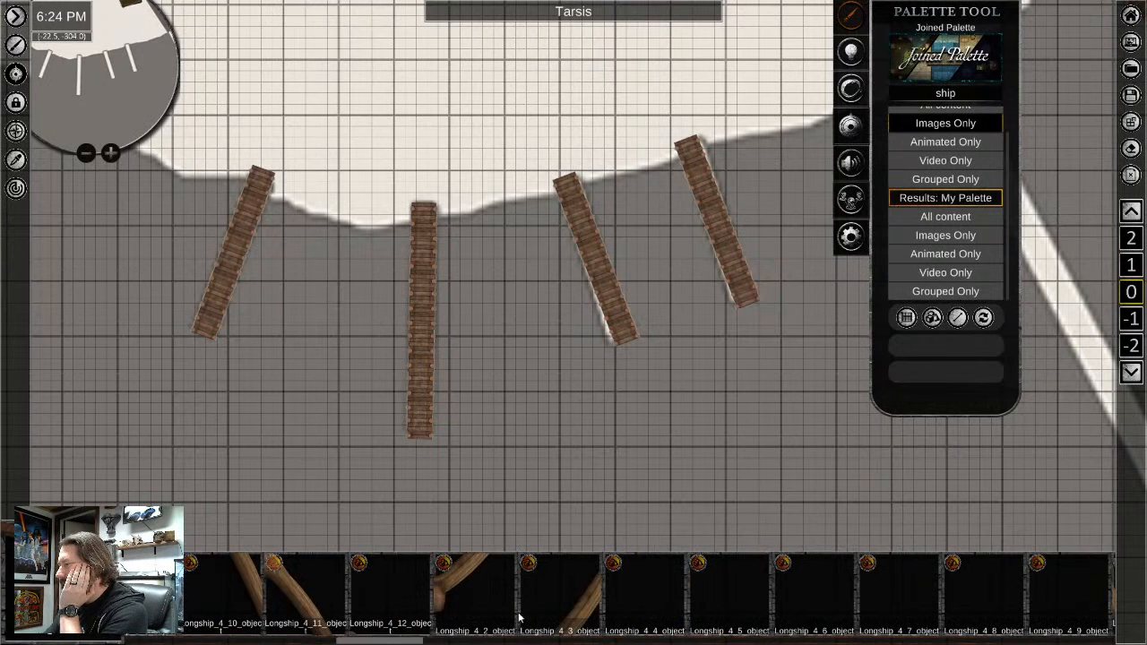
left_click_drag(985, 604, 631, 615)
left_click_drag(927, 604, 750, 607)
left_click_drag(861, 604, 402, 624)
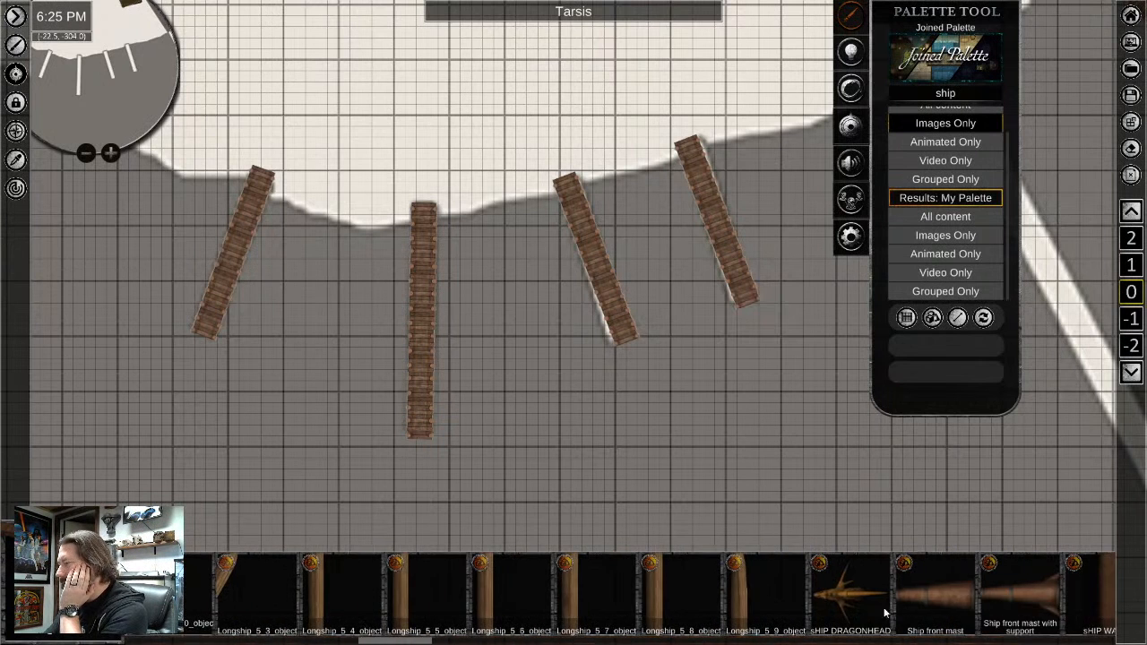
left_click_drag(884, 612, 502, 618)
left_click_drag(923, 594, 448, 622)
left_click_drag(994, 615, 504, 628)
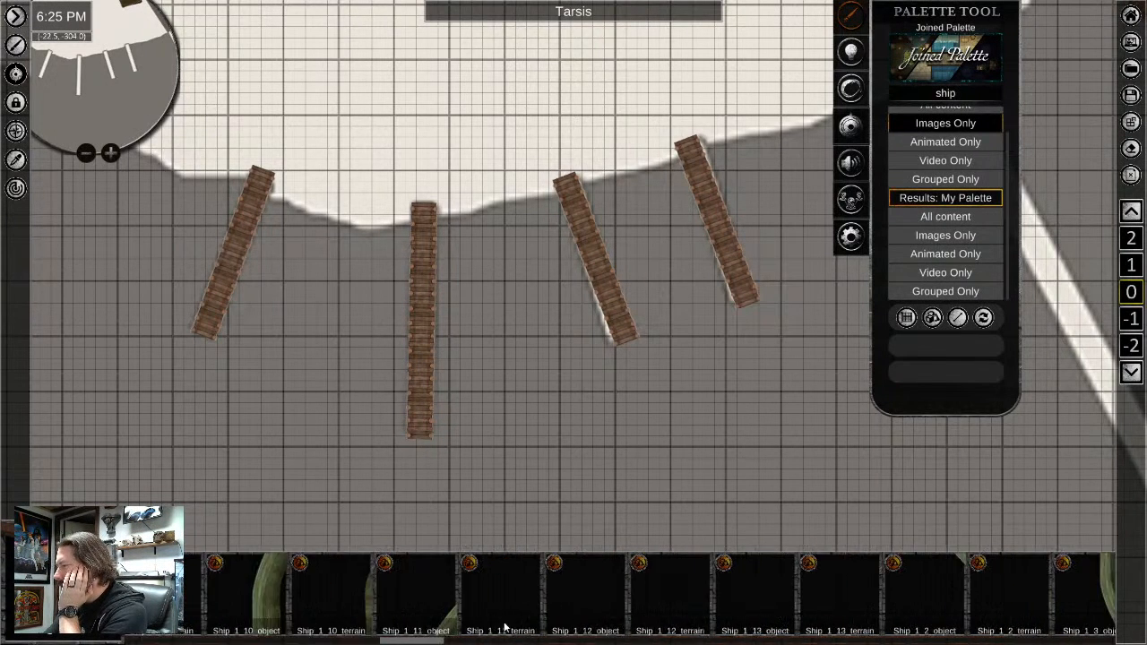
left_click_drag(837, 600, 496, 612)
left_click_drag(967, 602, 430, 619)
left_click_drag(892, 601, 235, 604)
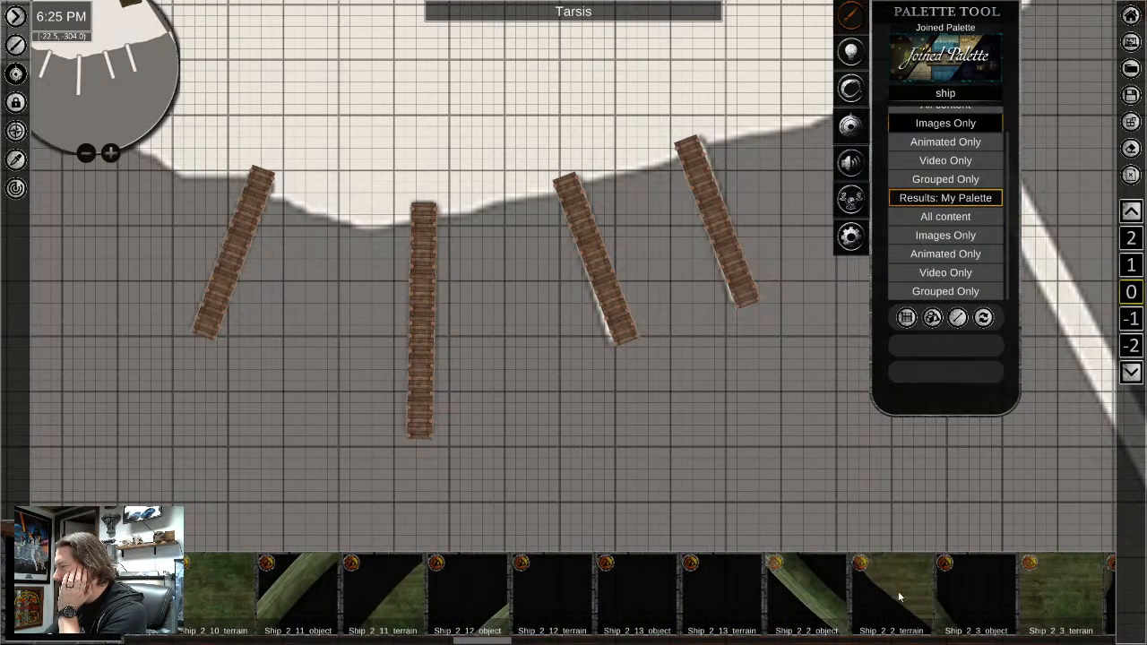
left_click_drag(896, 606, 400, 618)
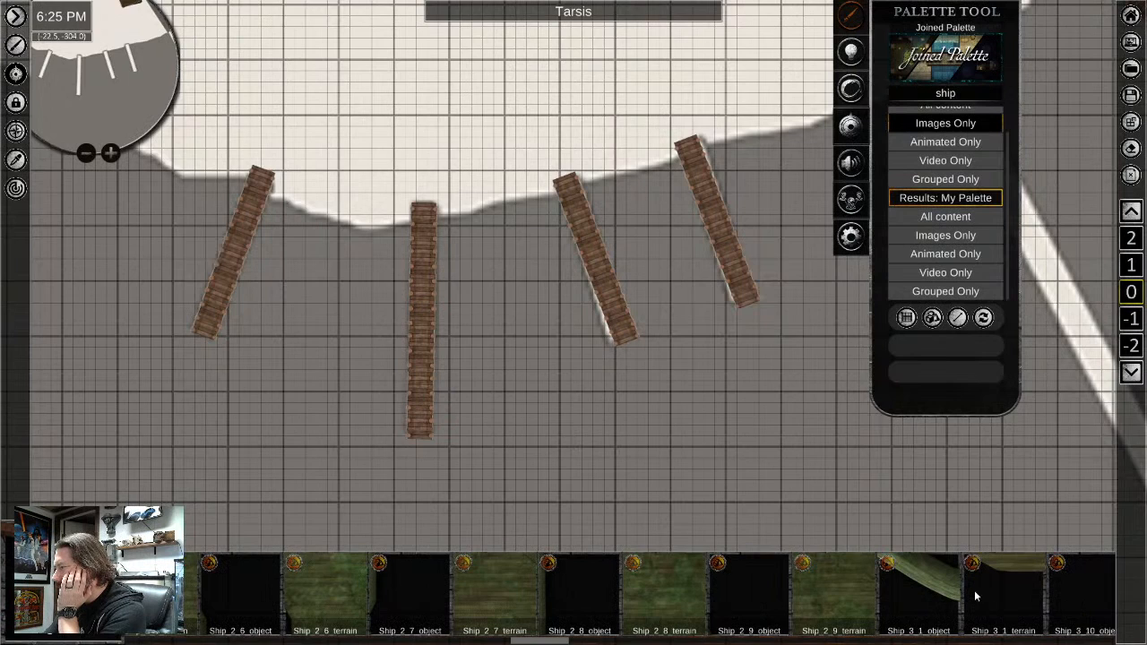
scroll(975, 596, "down", 3)
scroll(873, 605, "down", 6)
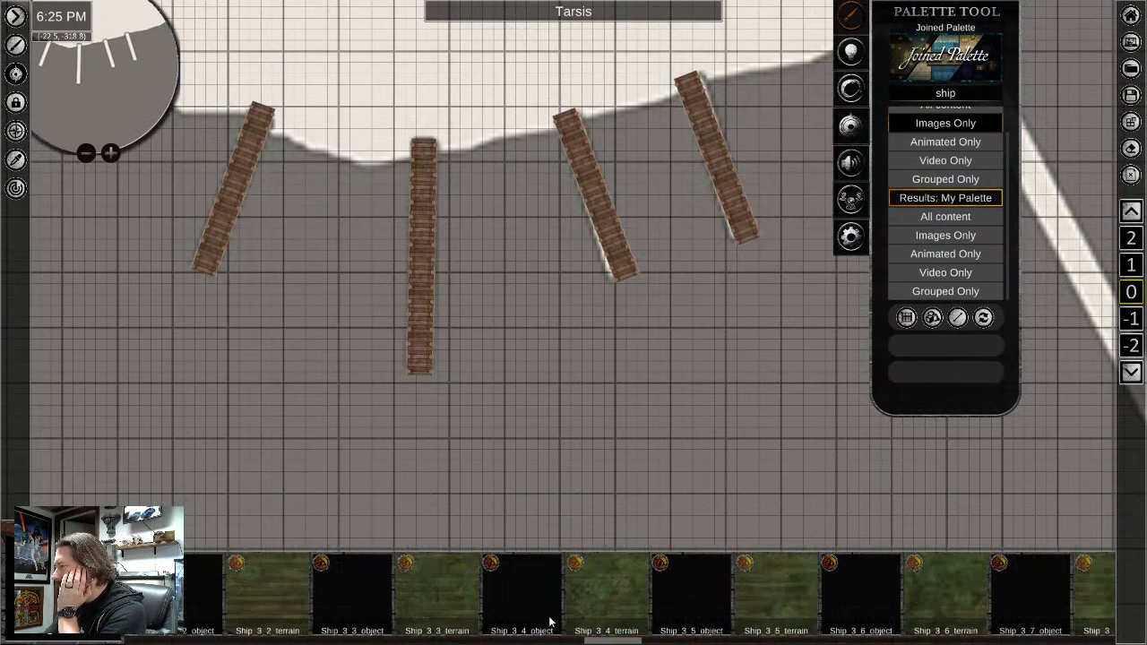
scroll(873, 601, "down", 5)
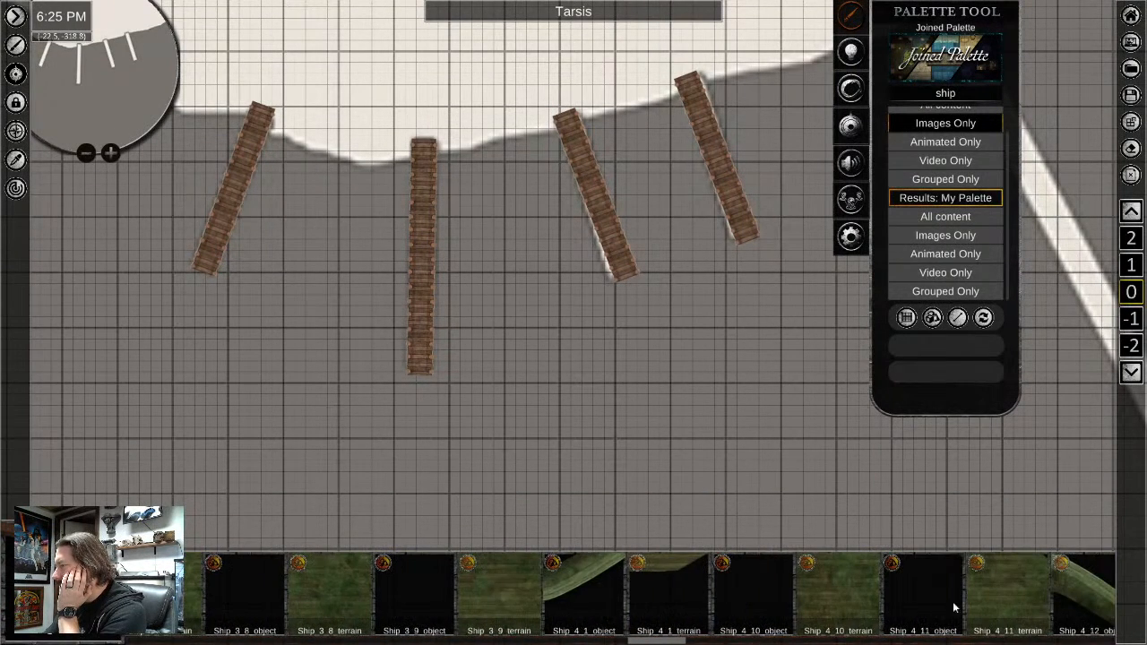
scroll(436, 618, "down", 6)
scroll(953, 605, "down", 8)
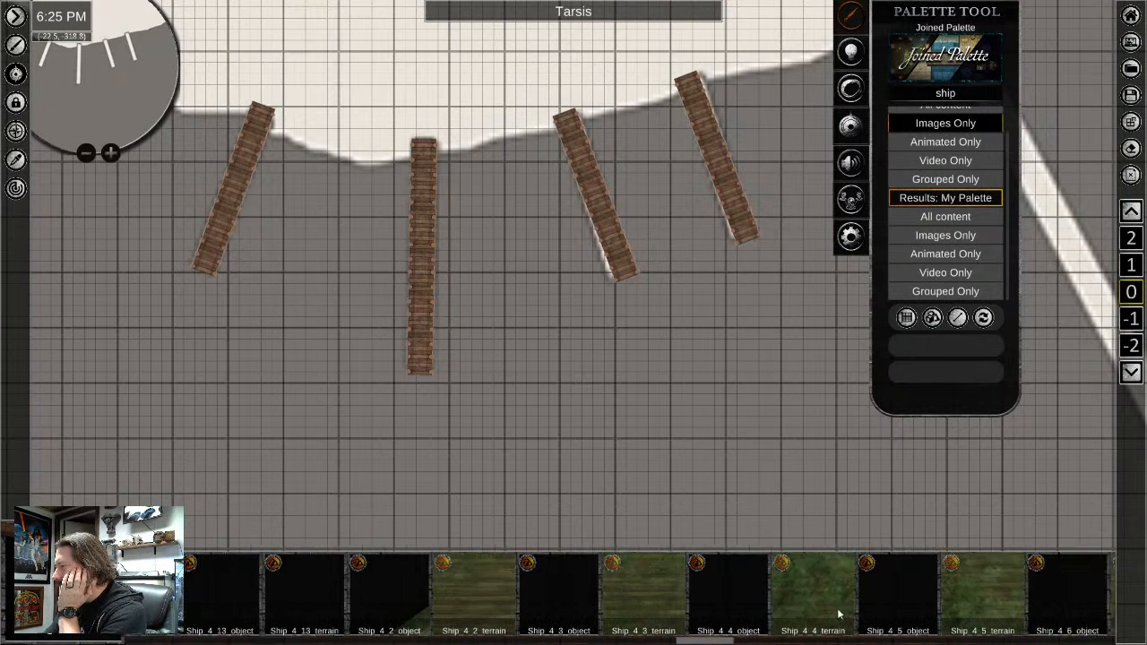
scroll(434, 627, "down", 6)
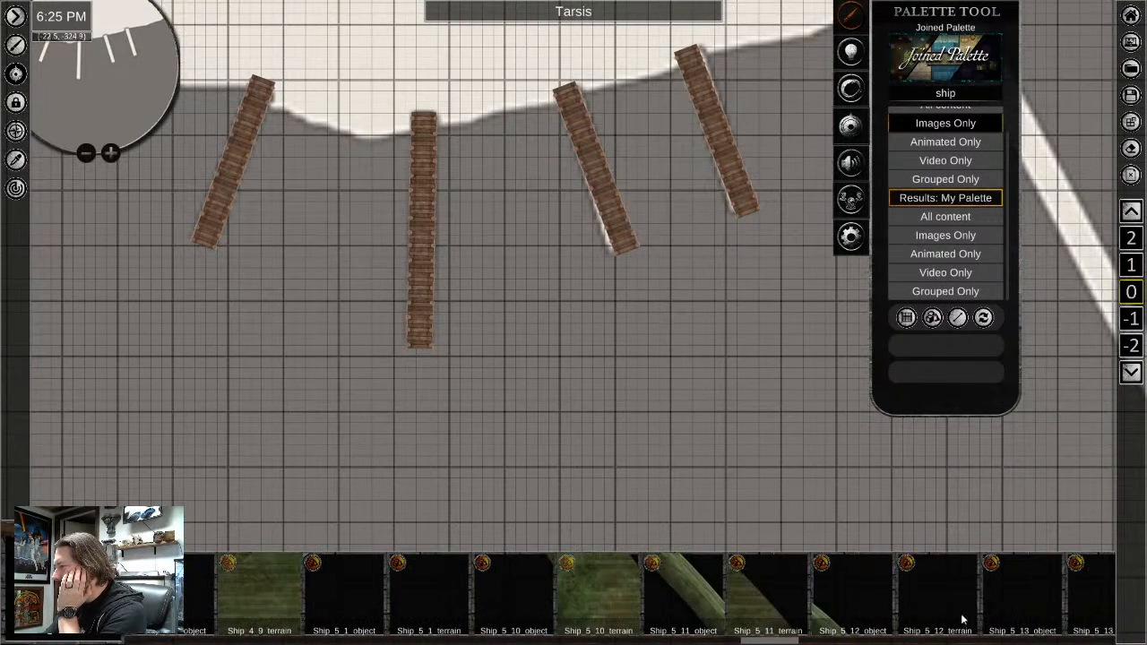
scroll(921, 593, "down", 8)
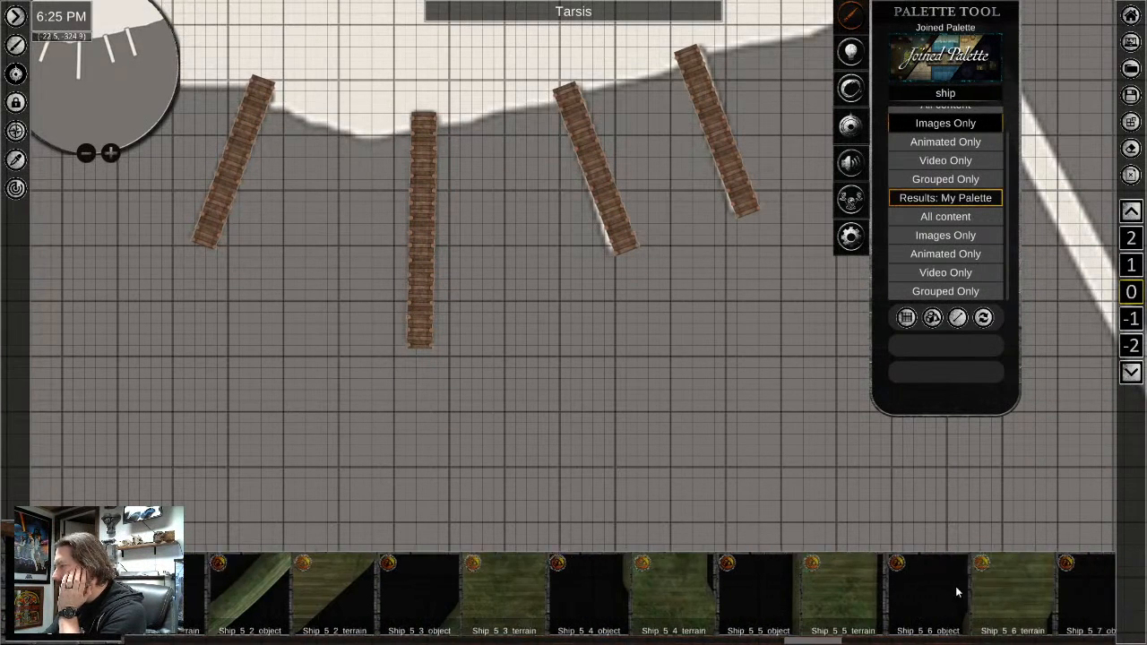
scroll(565, 607, "down", 8)
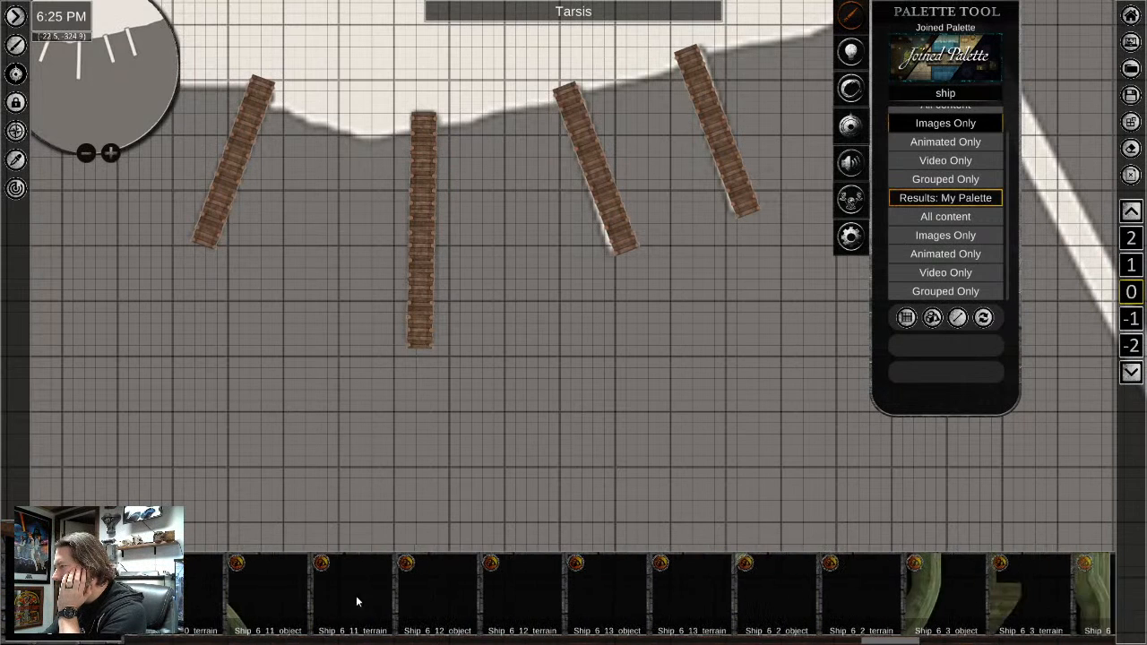
scroll(956, 600, "down", 8)
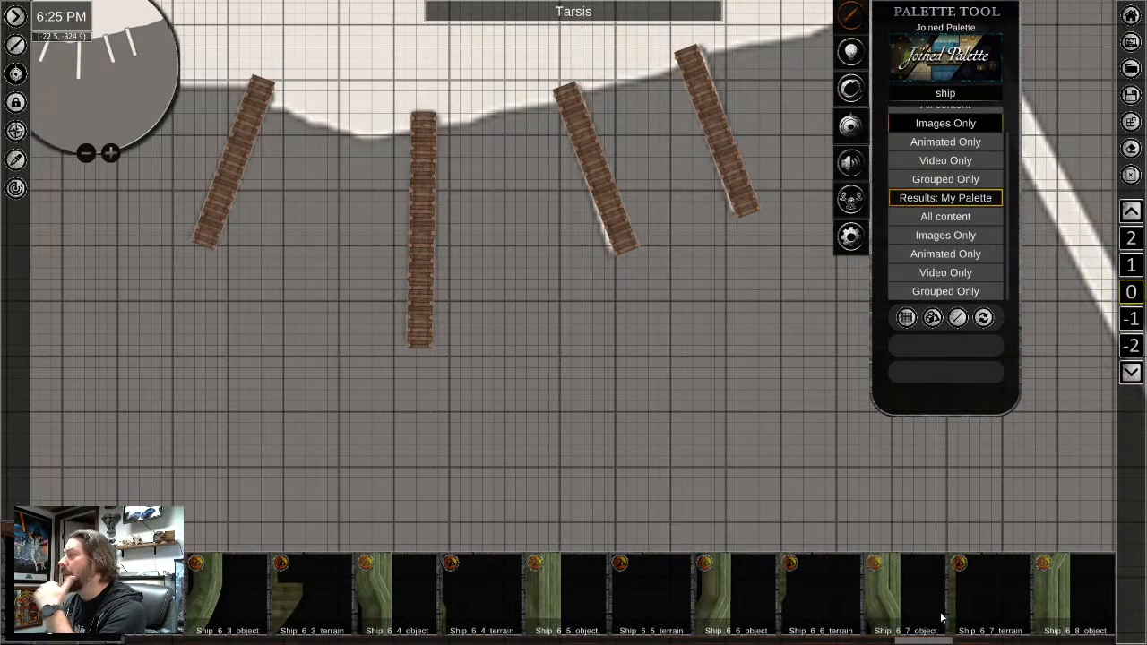
scroll(899, 595, "down", 9)
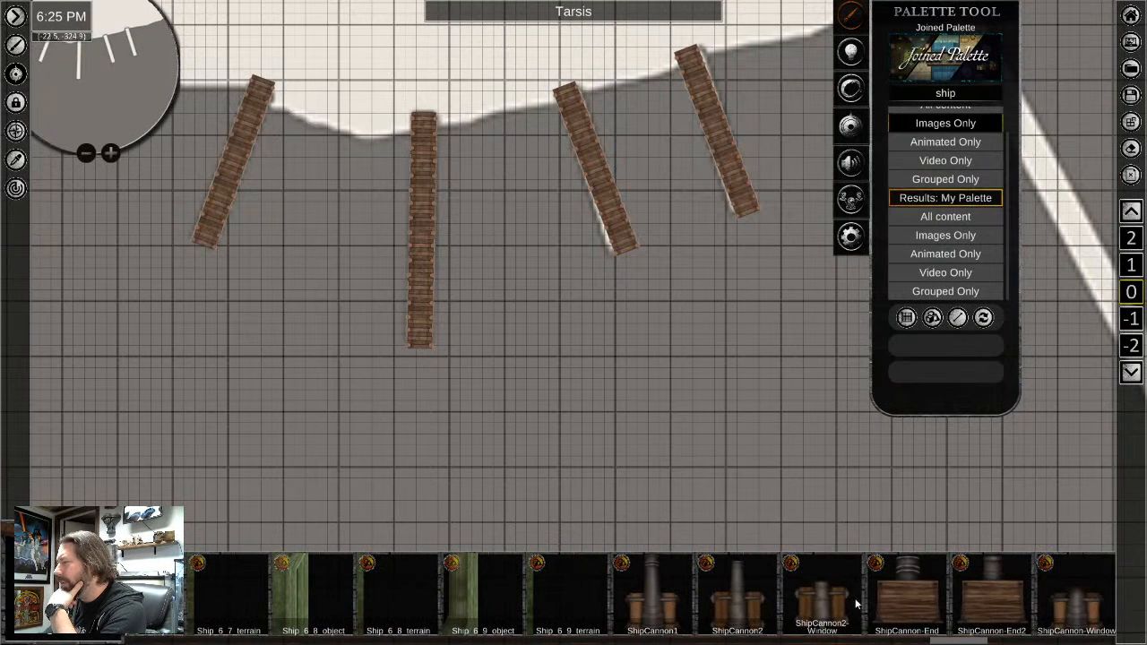
scroll(1008, 609, "down", 9)
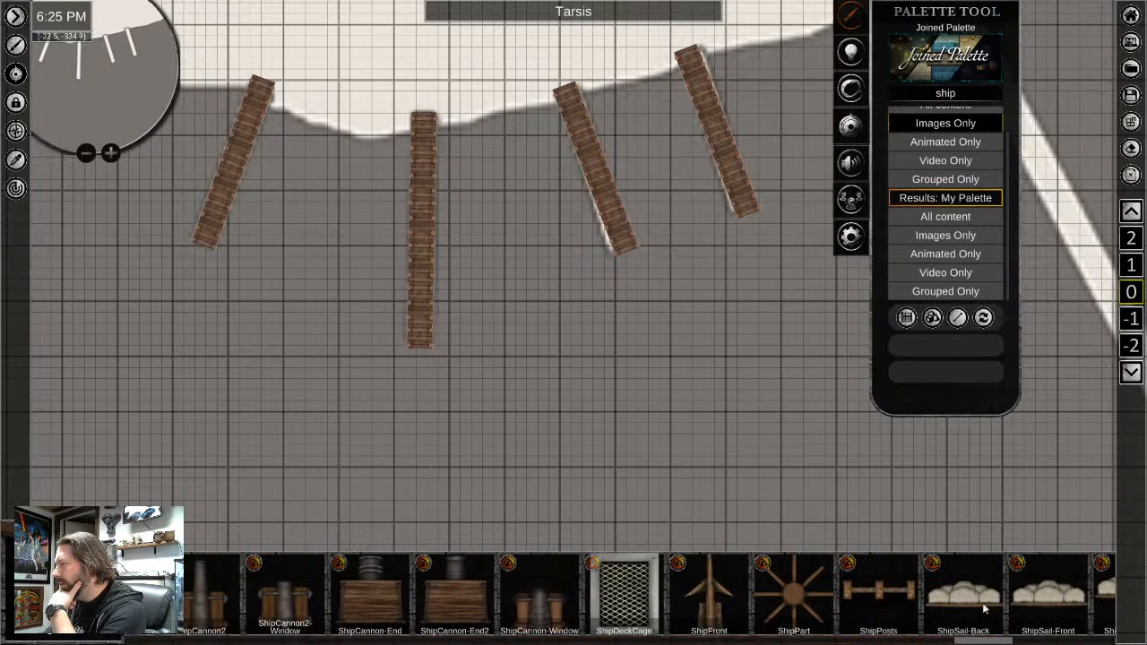
scroll(764, 610, "down", 4)
scroll(920, 608, "down", 4)
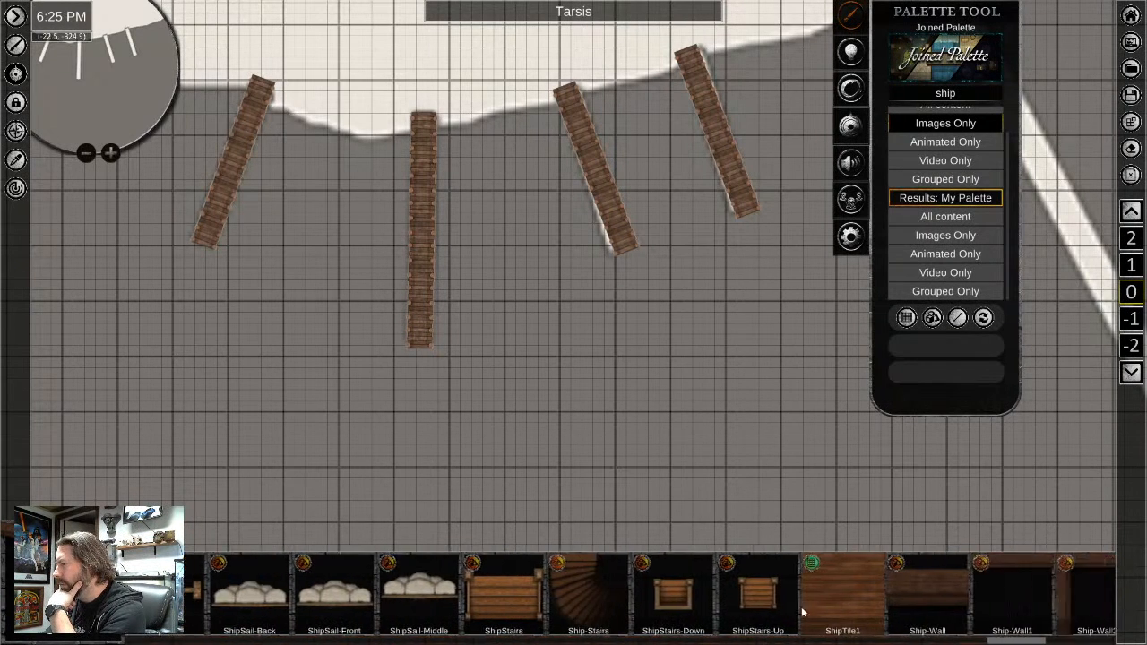
scroll(887, 605, "down", 10)
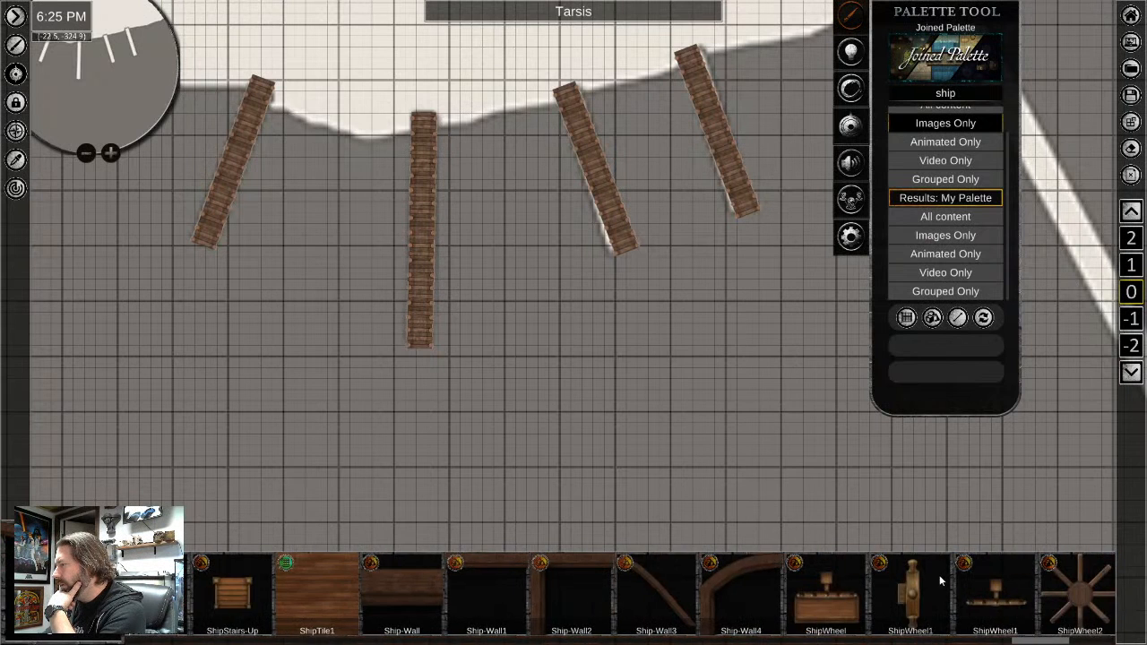
scroll(476, 609, "down", 5)
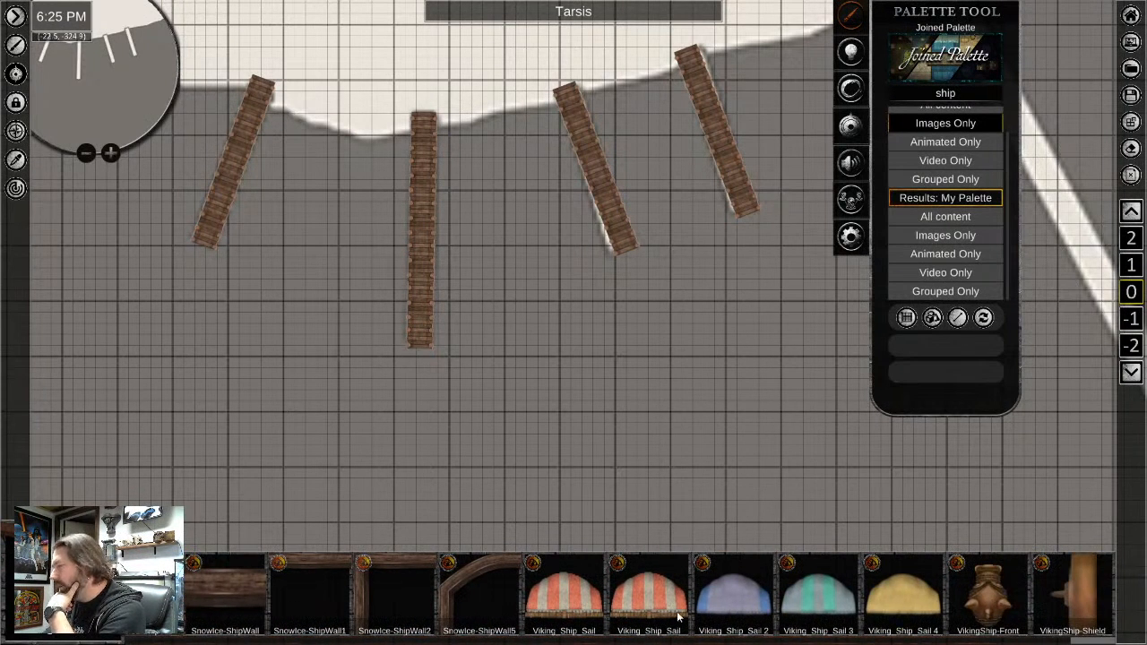
scroll(354, 605, "up", 4)
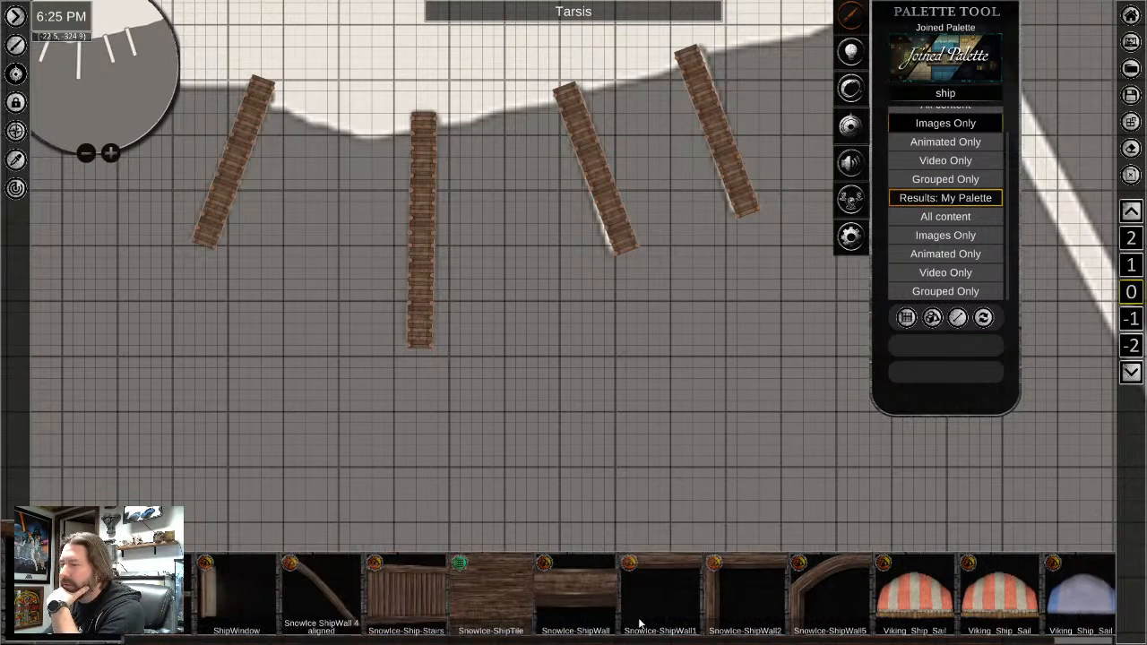
Clear the "ship" search and look through the joined palette's preset categories for ship assets
left_click(936, 96)
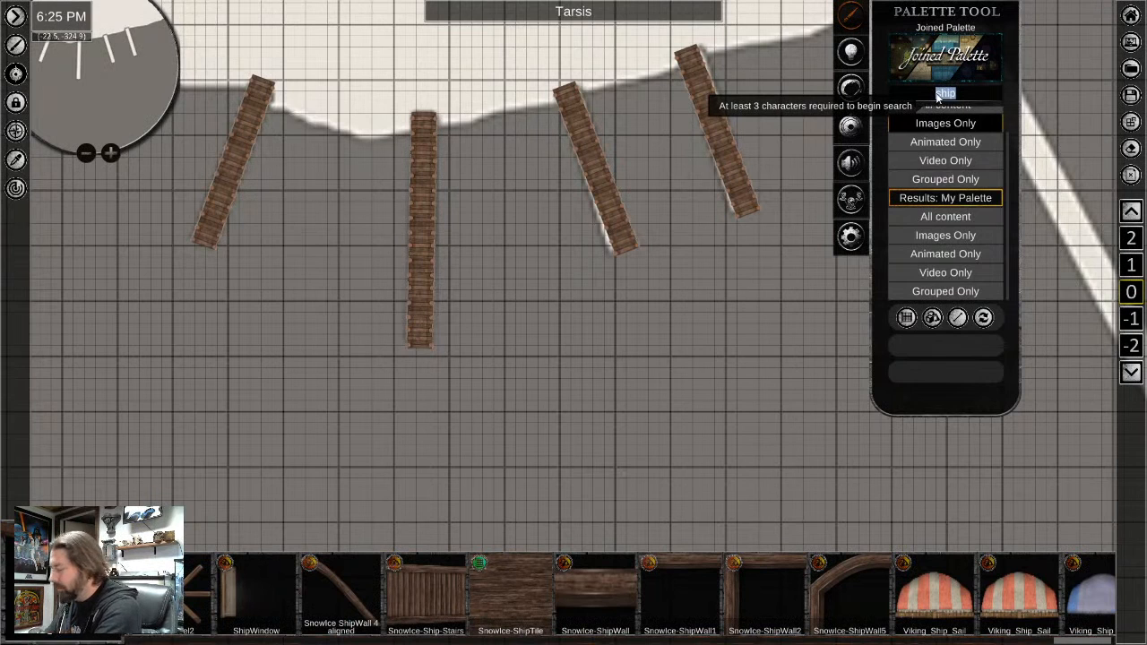
key("BackSpace")
scroll(921, 205, "down", 1)
scroll(929, 231, "down", 5)
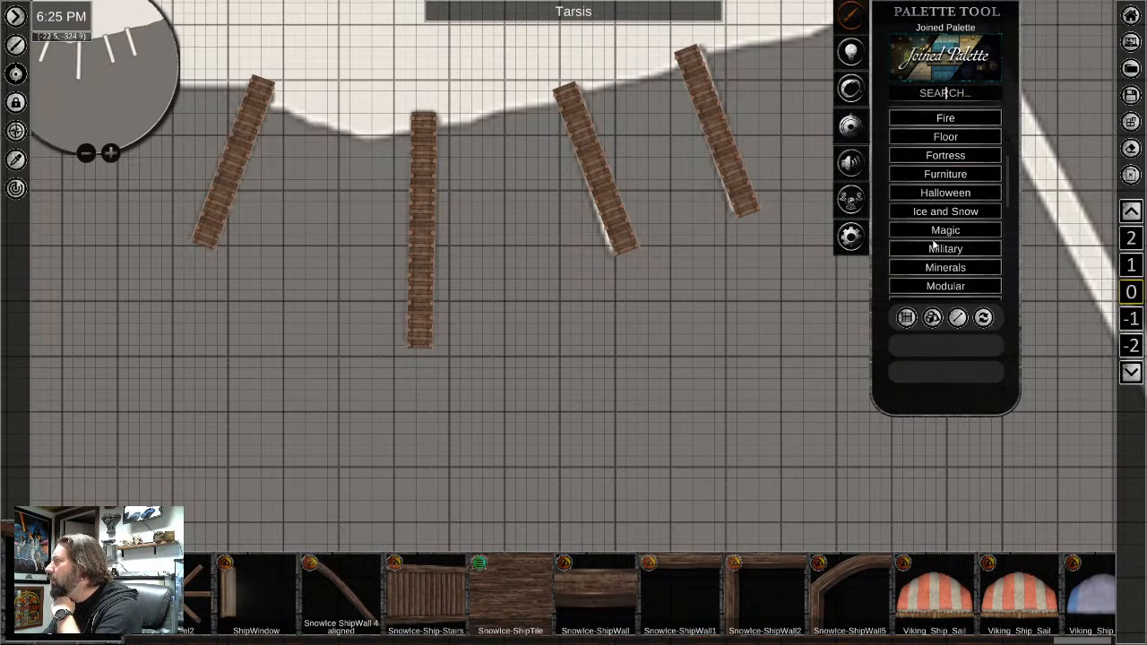
scroll(931, 260, "down", 5)
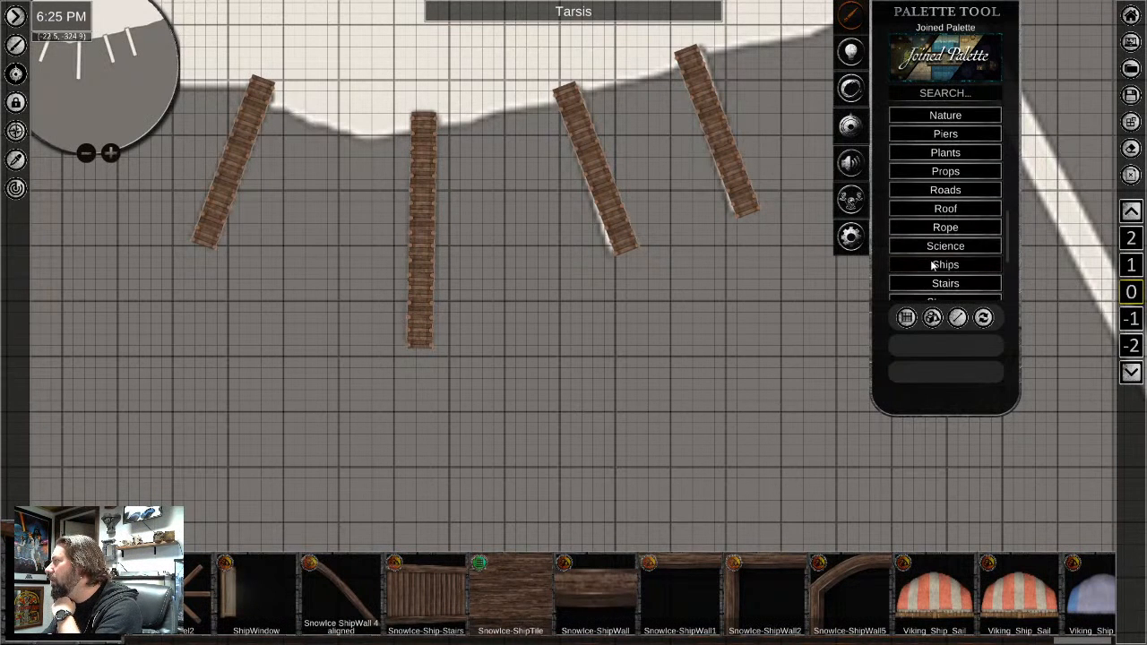
scroll(926, 291, "down", 1)
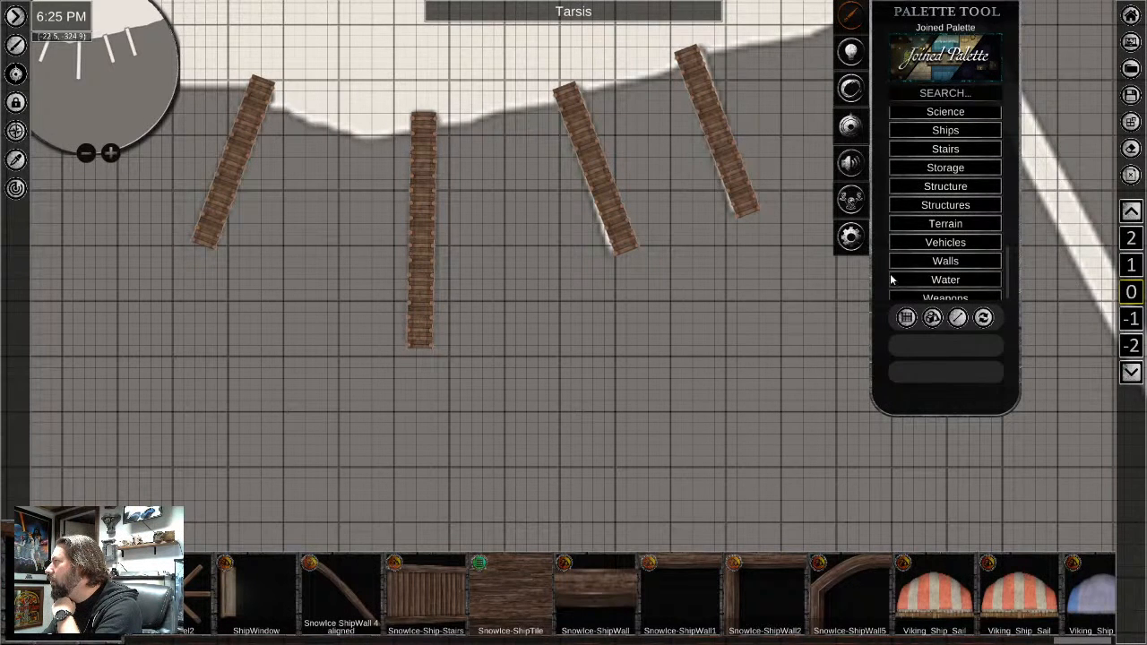
Create a new palette named "SagaBorn Fantasy" from the palette selection
left_click(942, 69)
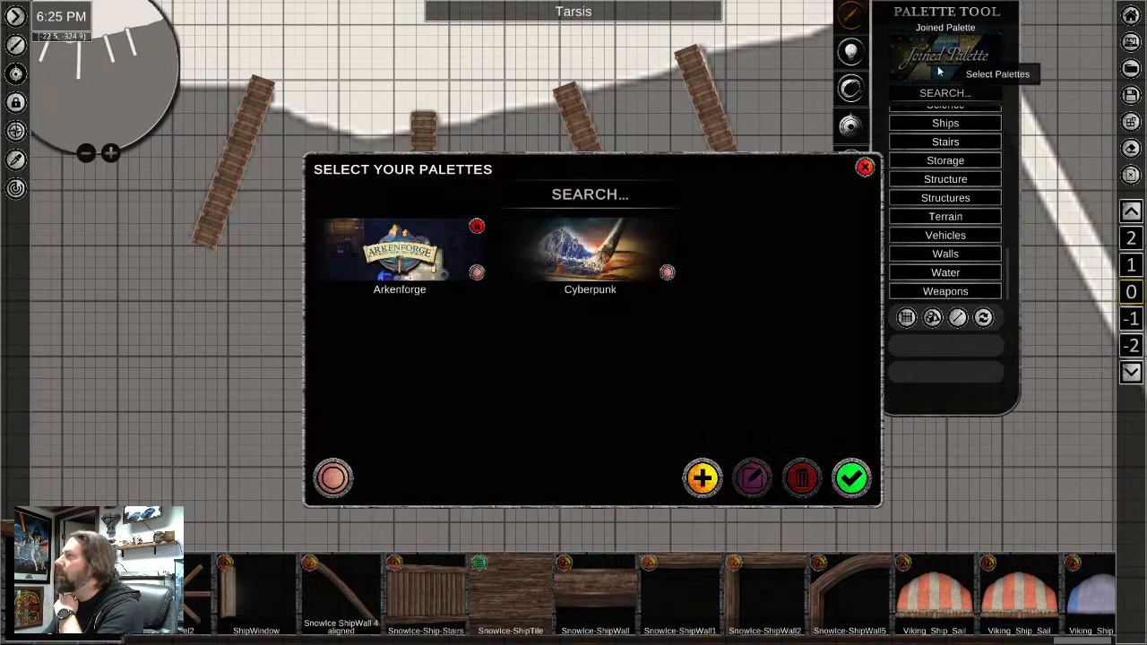
left_click(702, 479)
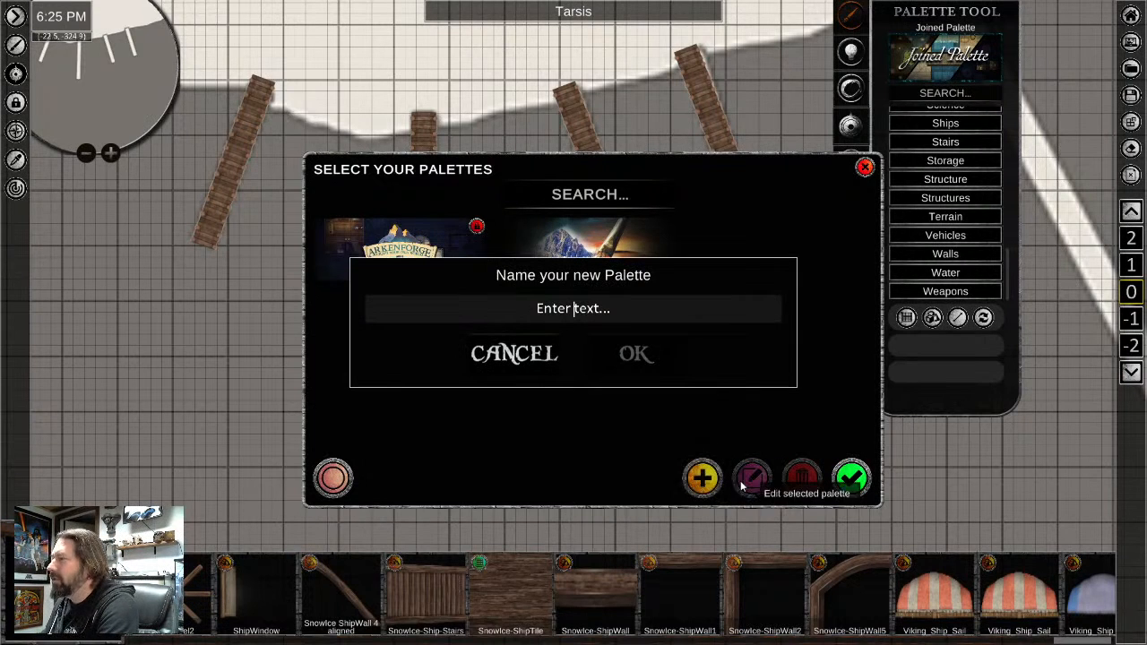
type("Saga")
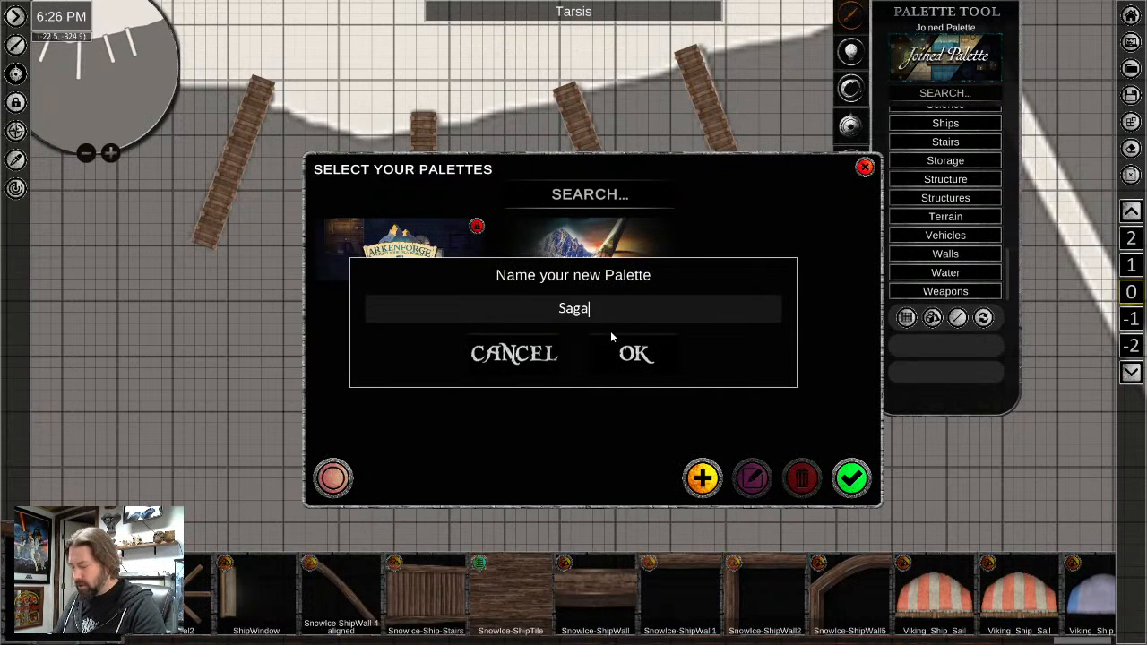
type("Born Fantasy")
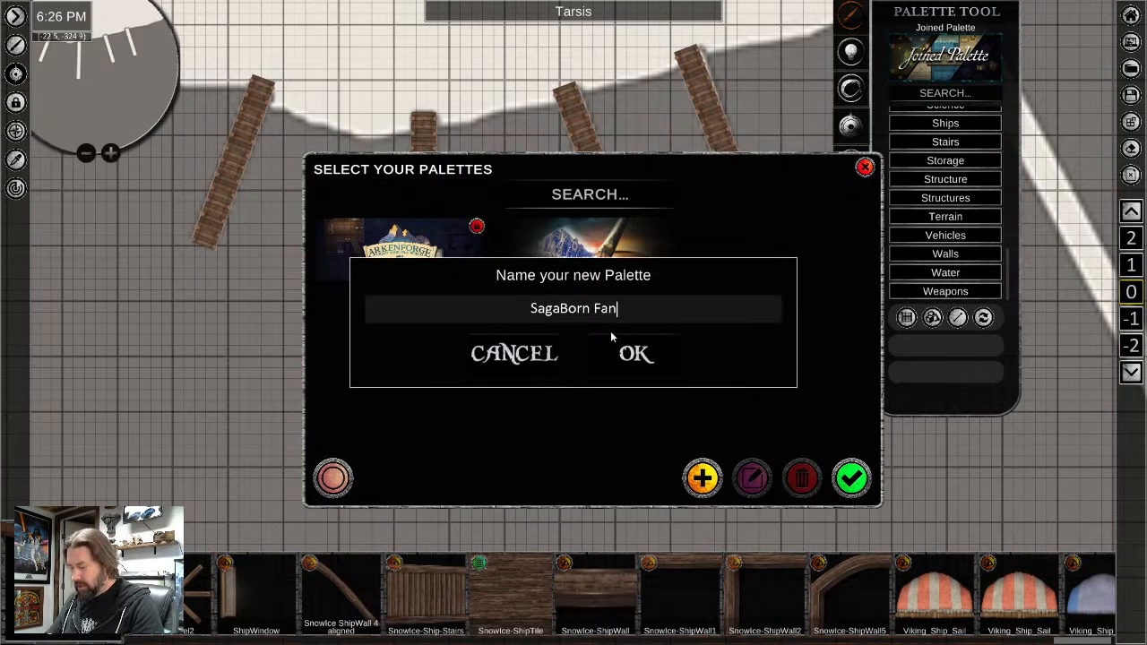
left_click(634, 353)
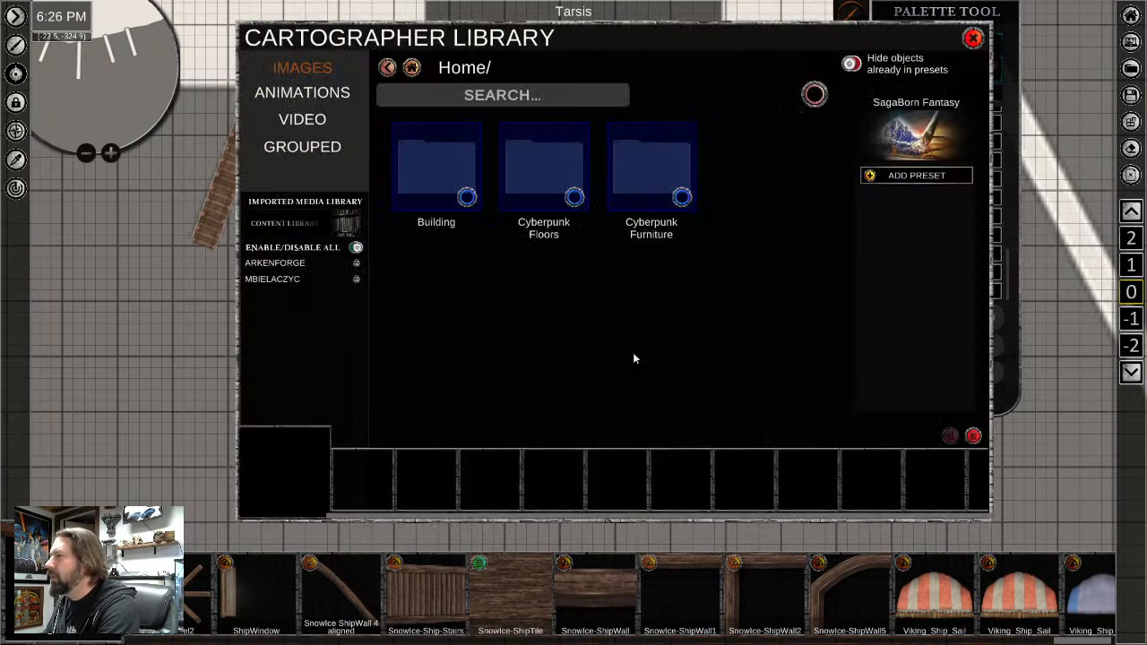
Add a preset named "SagaBorn" to the SagaBorn Fantasy palette
left_click(912, 177)
type("SagaBporn")
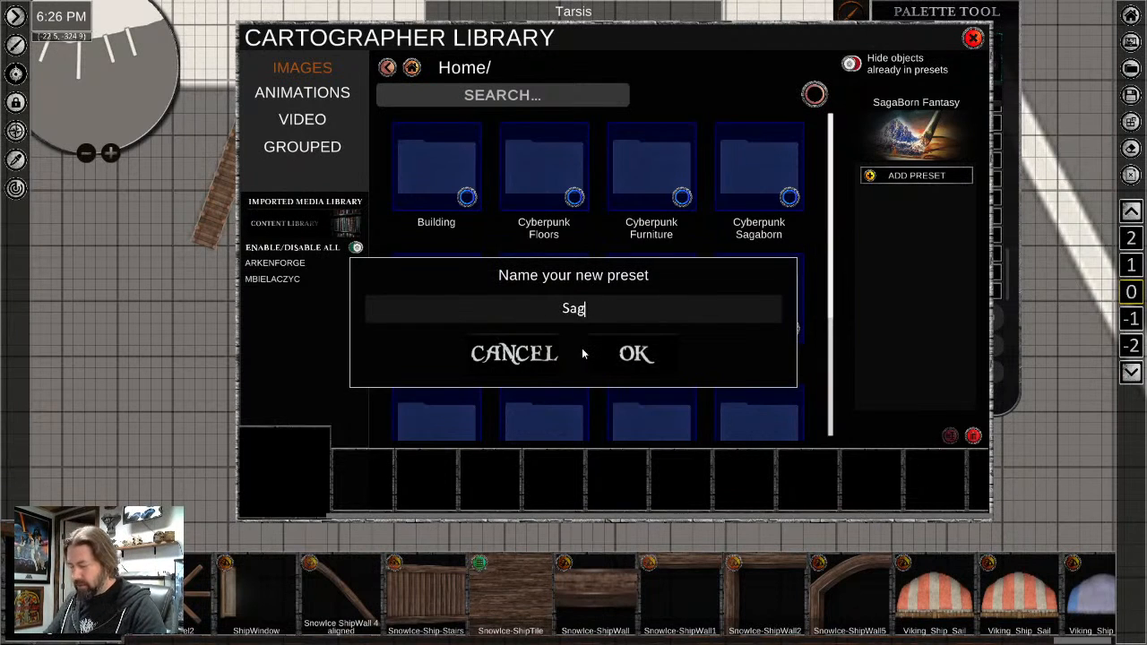
key("BackSpace")
key("BackSpace")
key("BackSpace")
key("BackSpace")
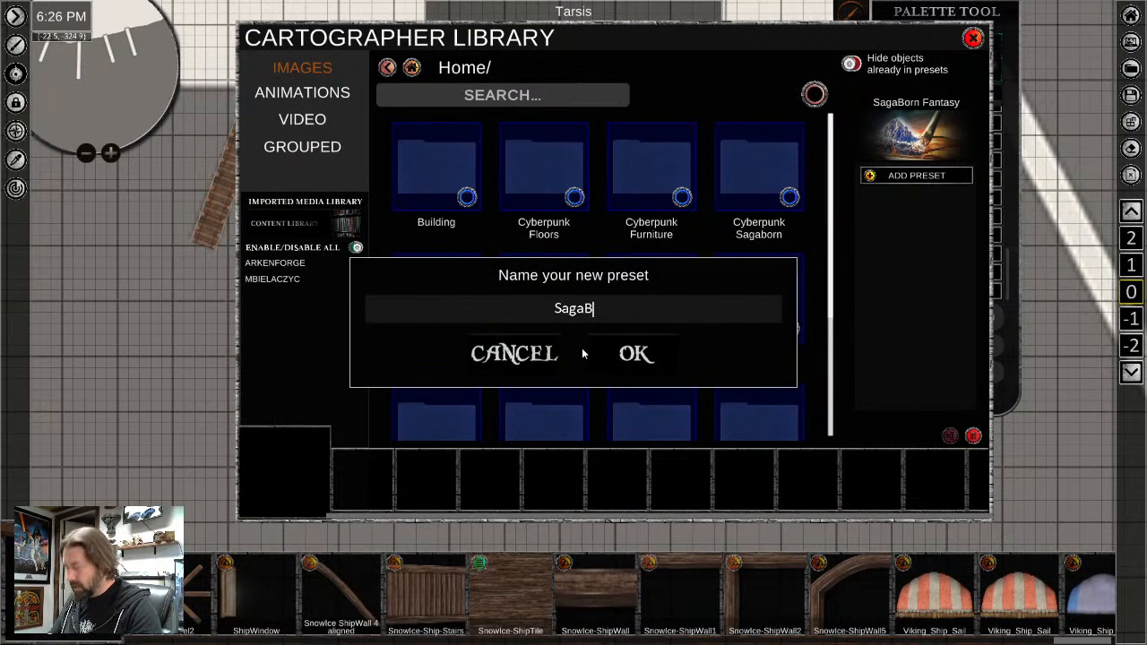
type("orn")
left_click(616, 353)
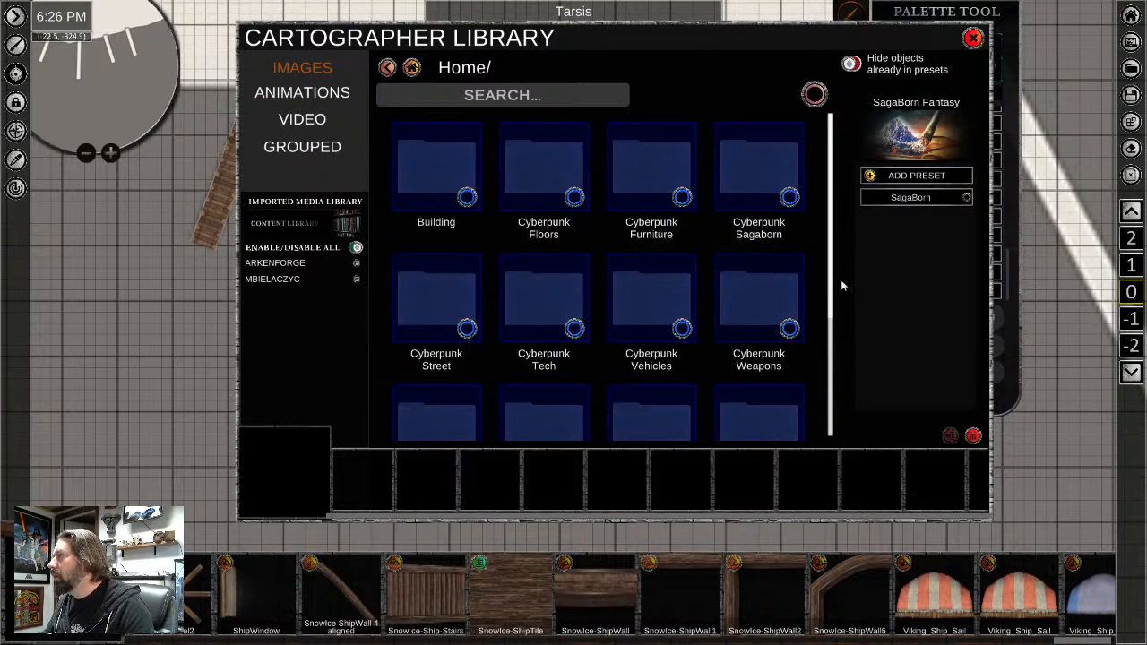
Add a subpreset named "Ships" under the SagaBorn preset of the SagaBorn Fantasy palette
left_click(928, 198)
left_click(916, 217)
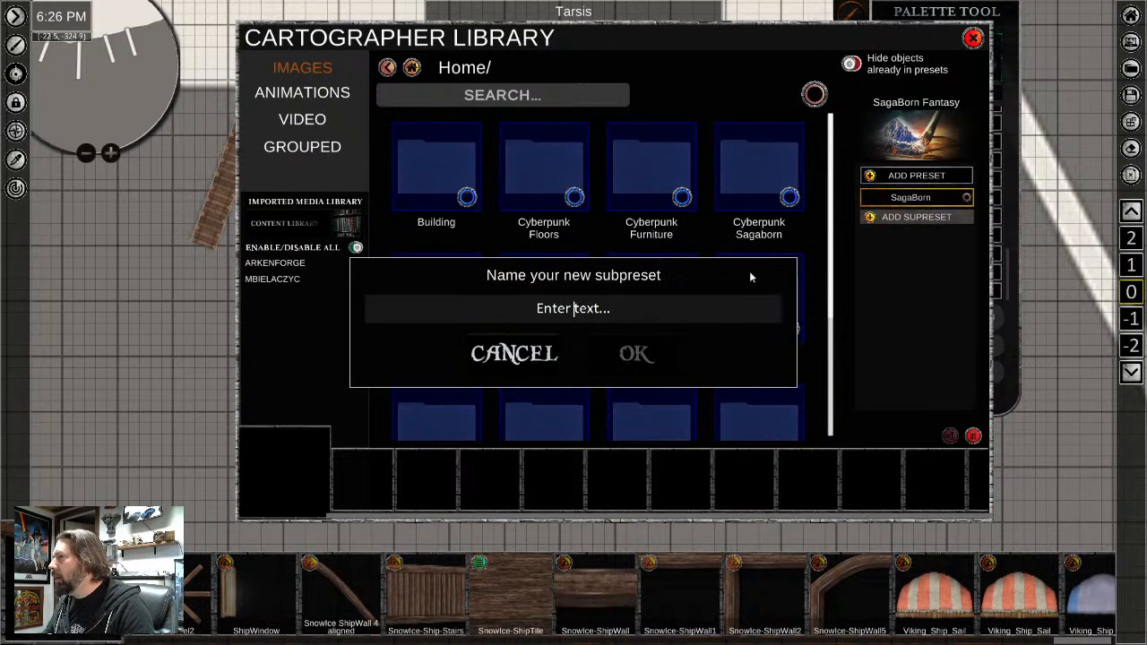
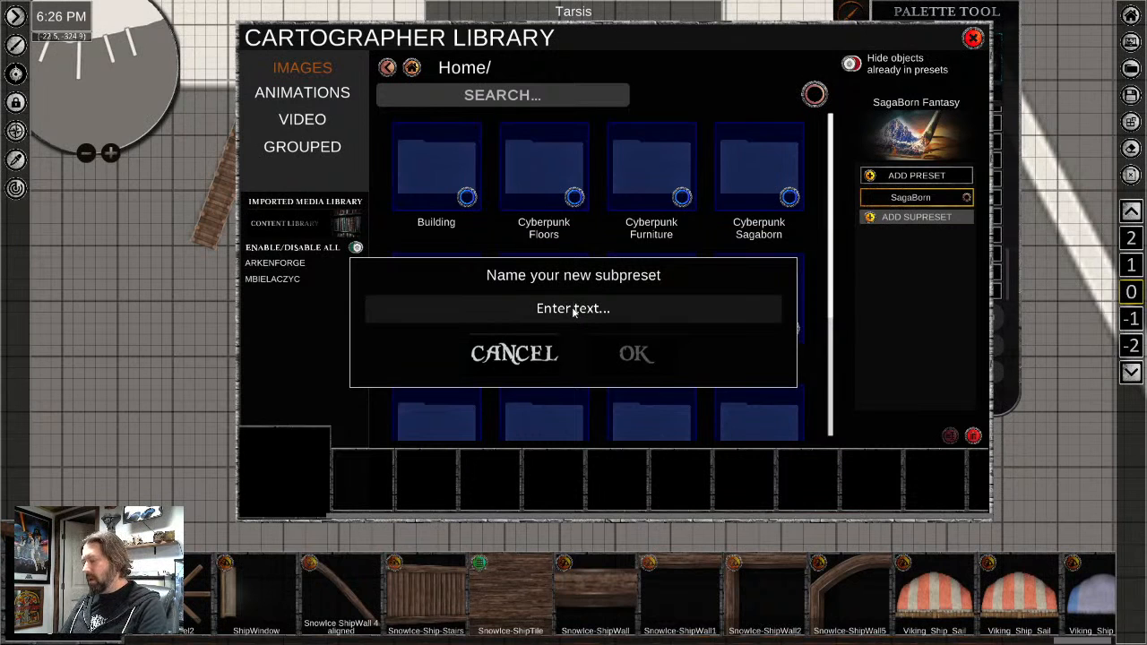
left_click(573, 308)
type("R")
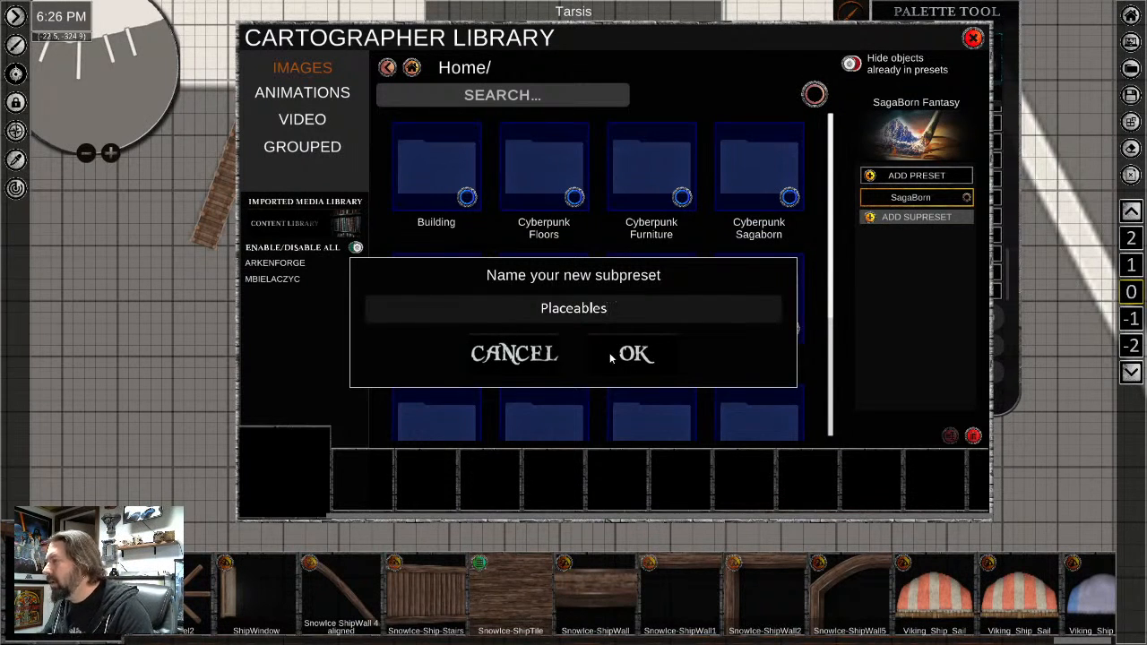
key("BackSpace")
type("Ships")
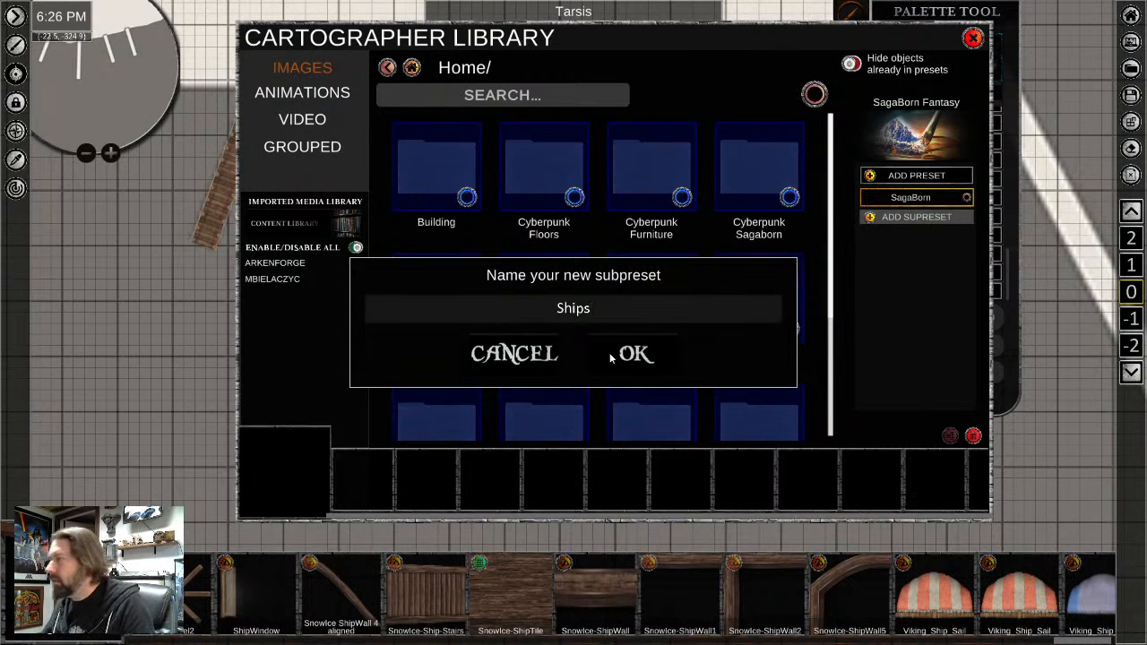
left_click(625, 355)
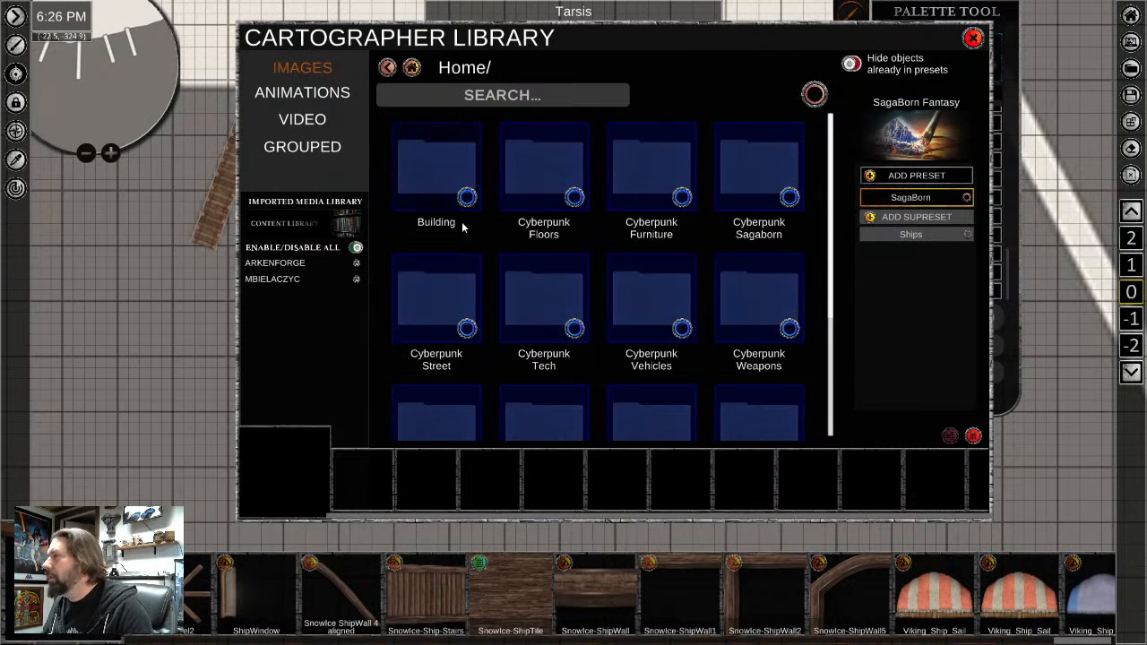
Add Riverboat 1 and Riverboat 2 from the library's Ships folder to the Ships subpreset and return to the map
scroll(462, 227, "down", 3)
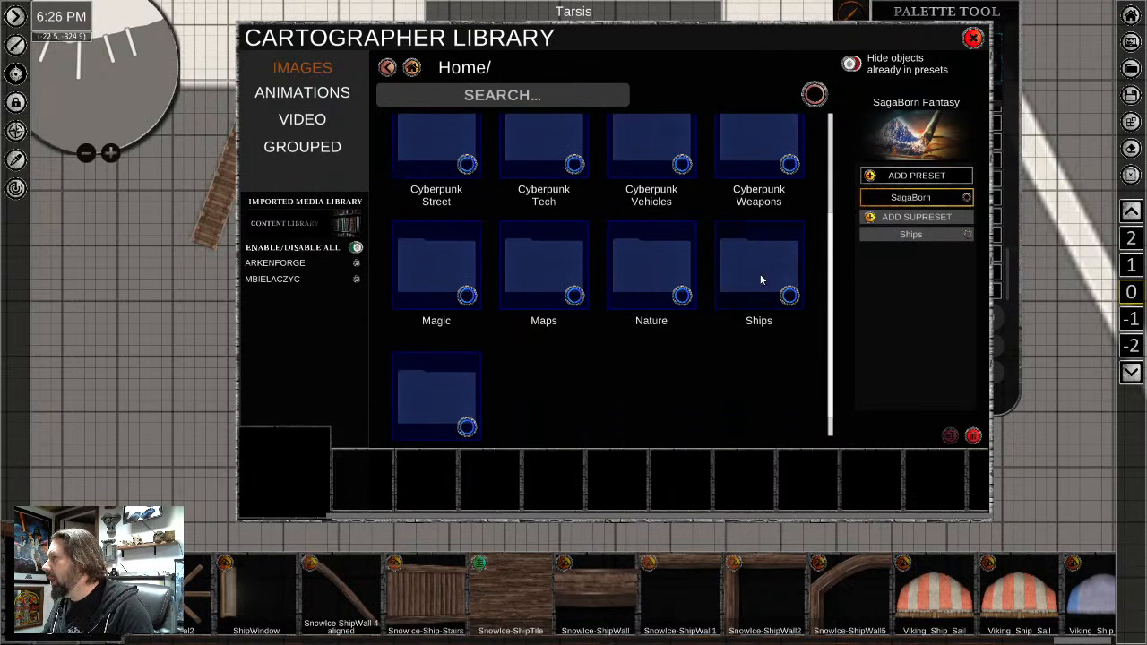
left_click(760, 279)
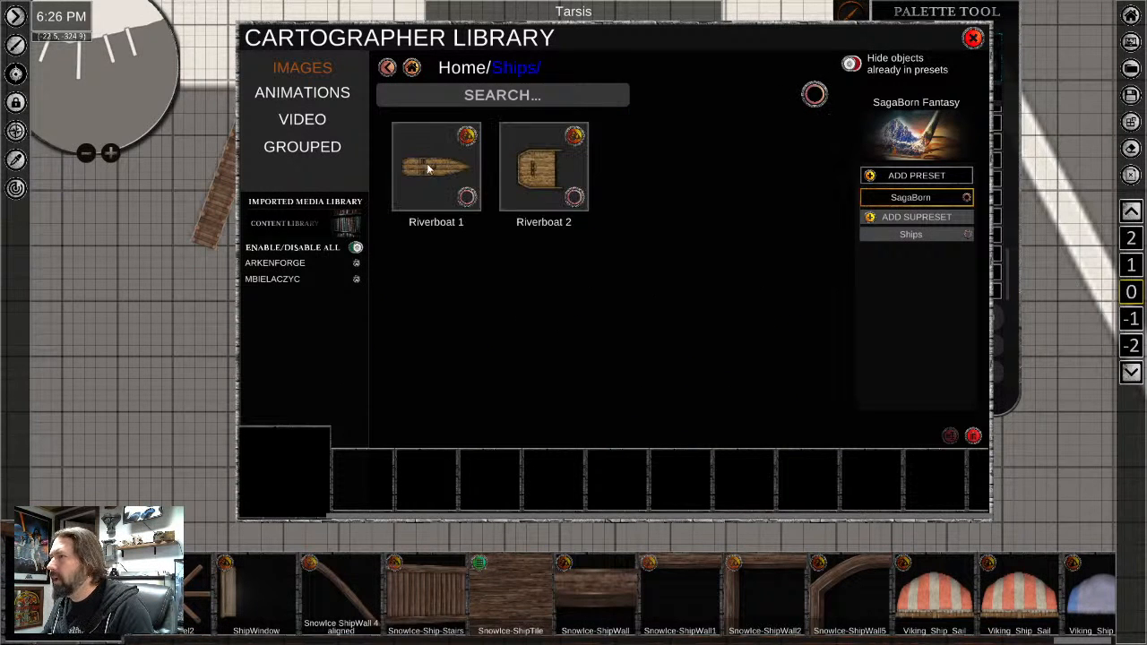
left_click_drag(406, 178, 358, 484)
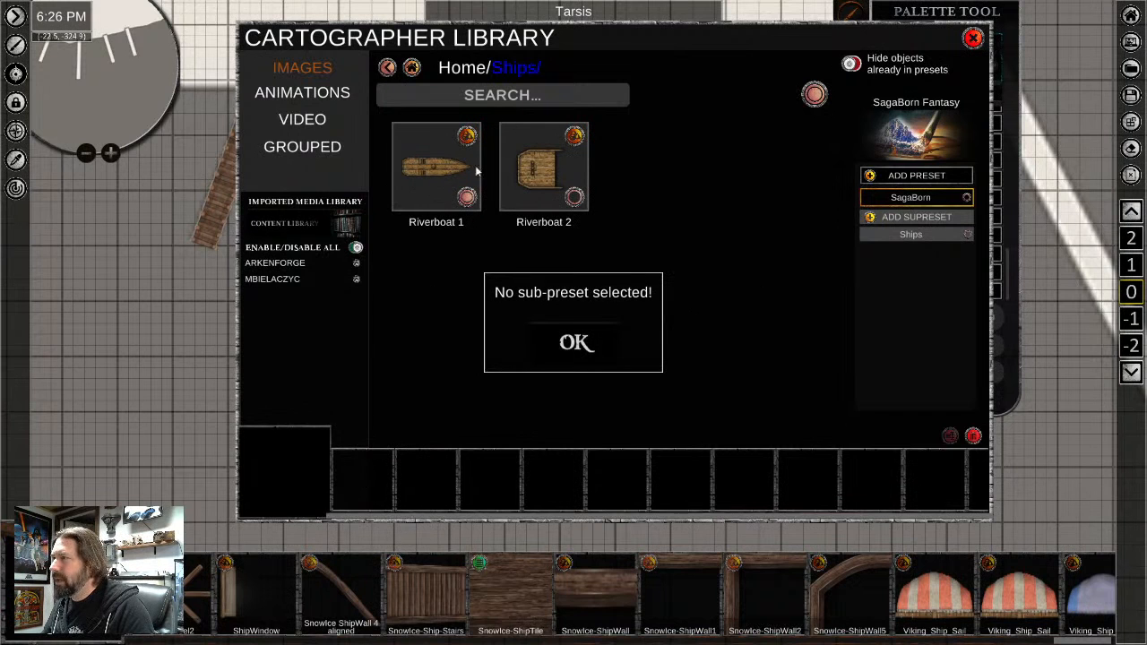
left_click(578, 344)
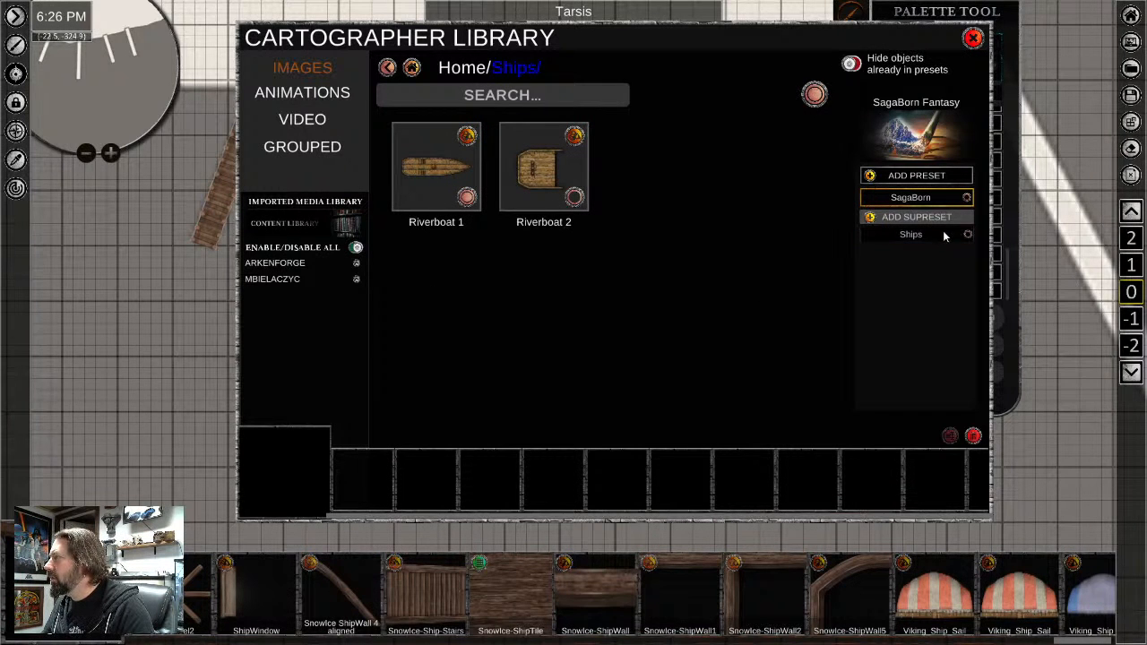
left_click_drag(534, 199, 367, 491)
left_click_drag(525, 178, 399, 536)
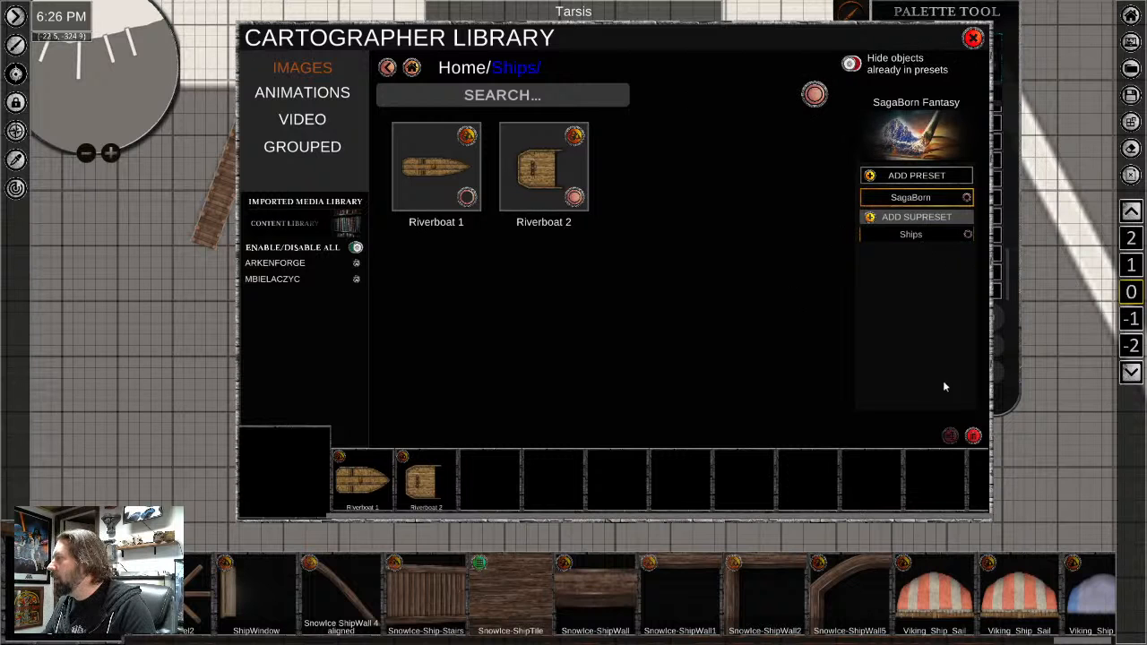
left_click(972, 38)
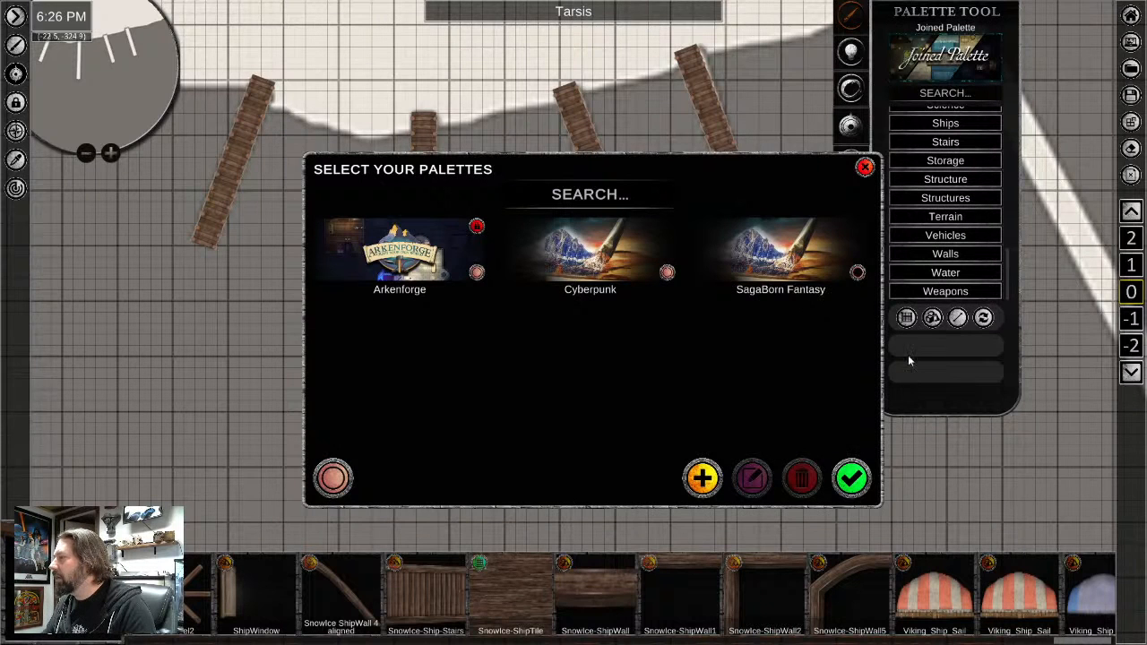
left_click(849, 475)
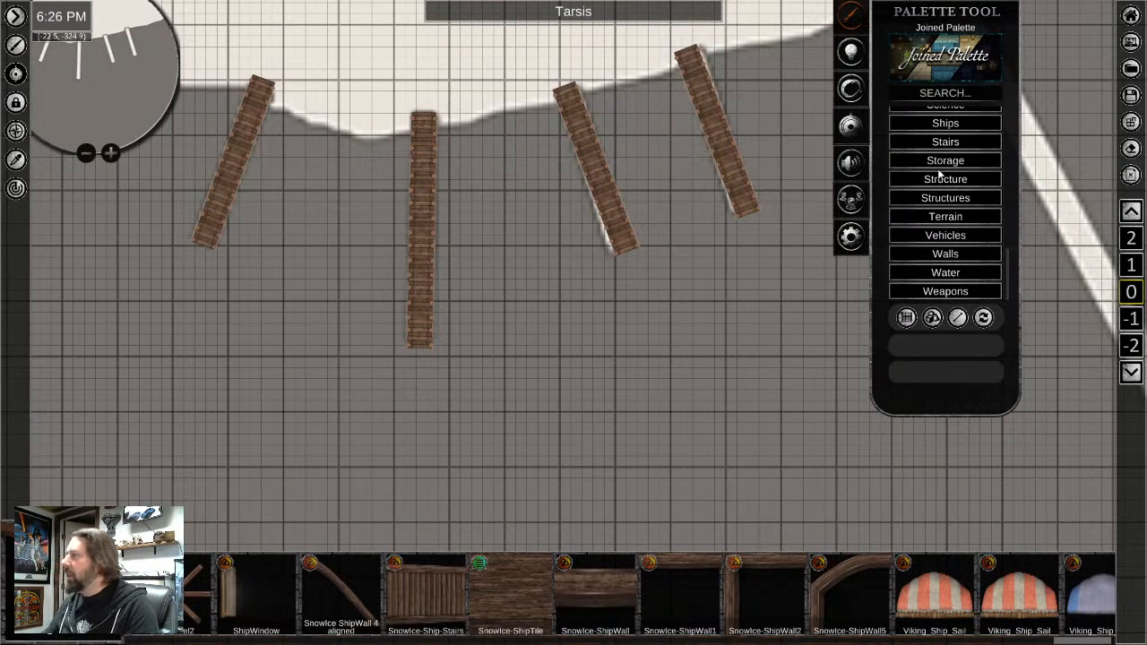
Look through the joined palette's preset categories for the SagaBorn preset
scroll(954, 185, "up", 2)
scroll(954, 185, "up", 10)
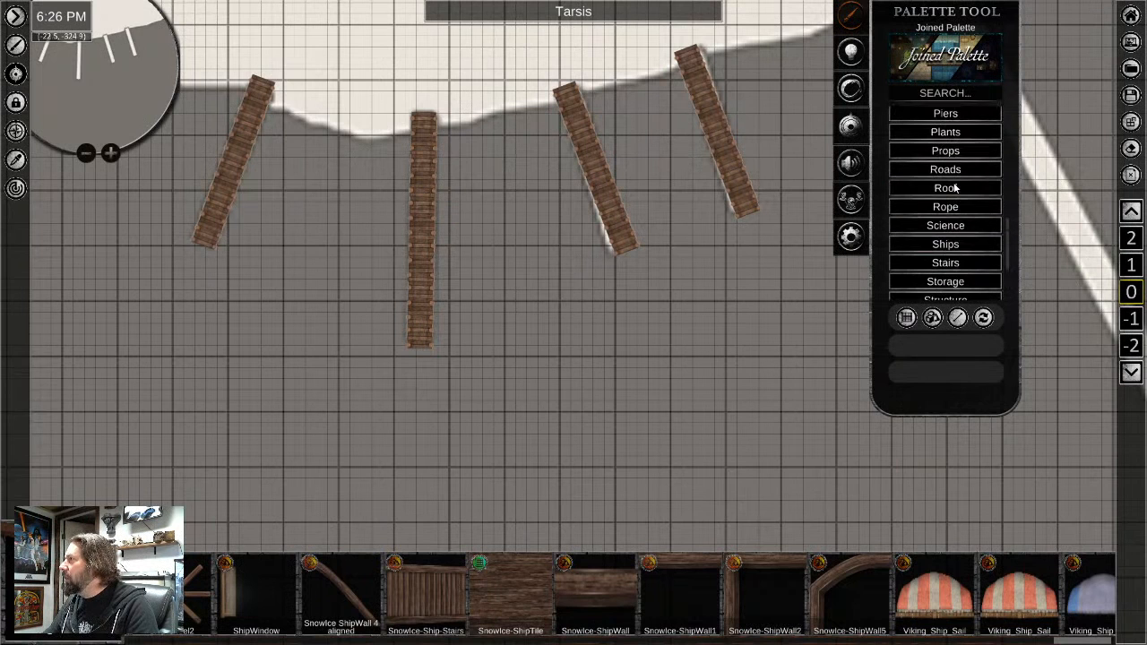
left_click(945, 189)
scroll(947, 215, "down", 3)
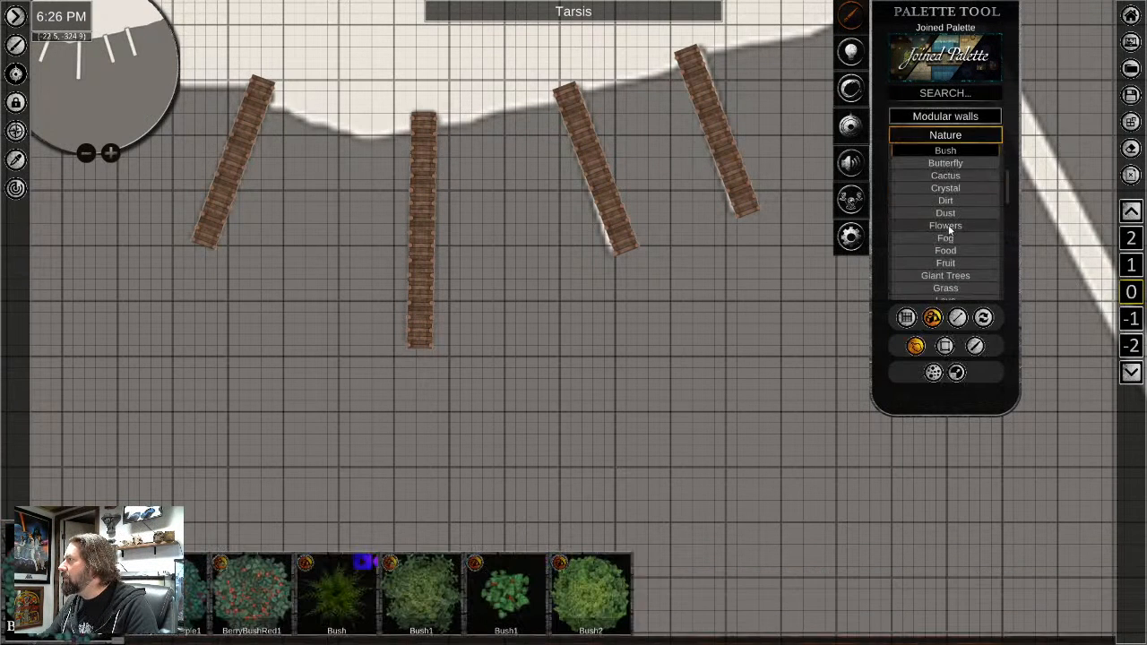
left_click(945, 134)
scroll(955, 197, "down", 7)
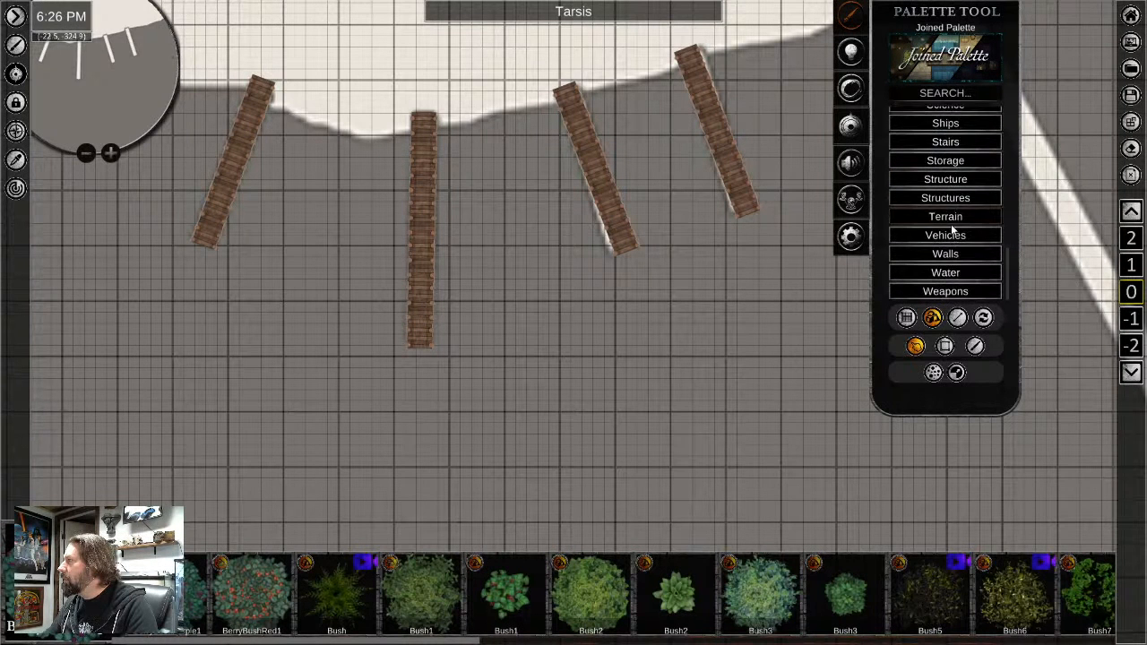
Try to include the SagaBorn Fantasy palette in the joined palette and check its preset categories again
left_click(964, 49)
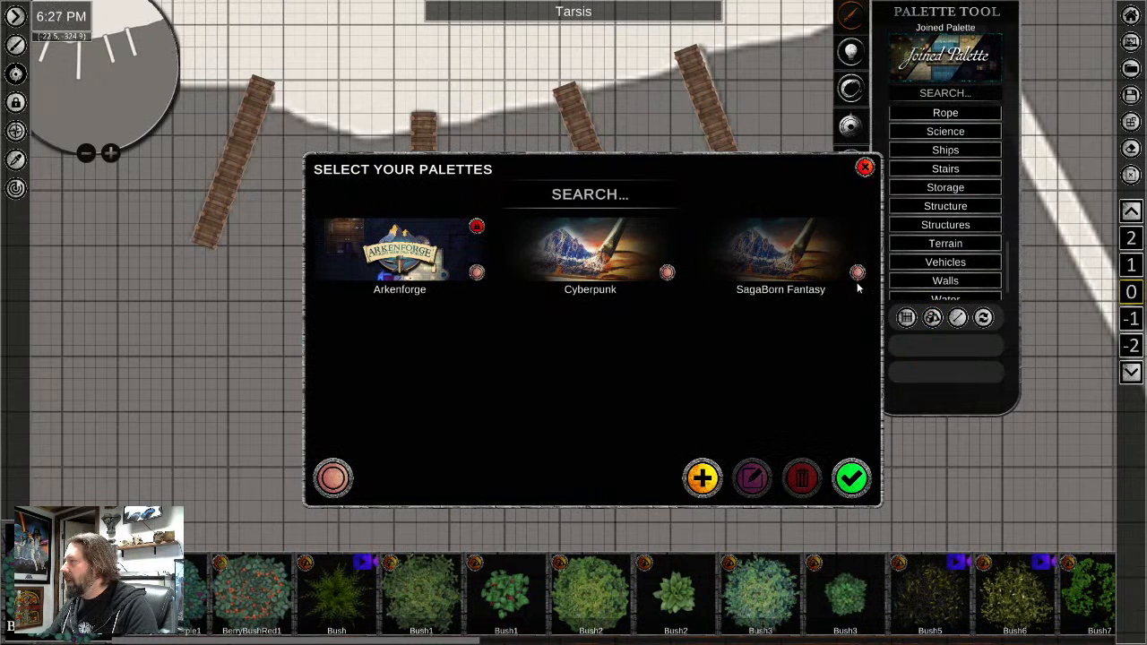
left_click(864, 167)
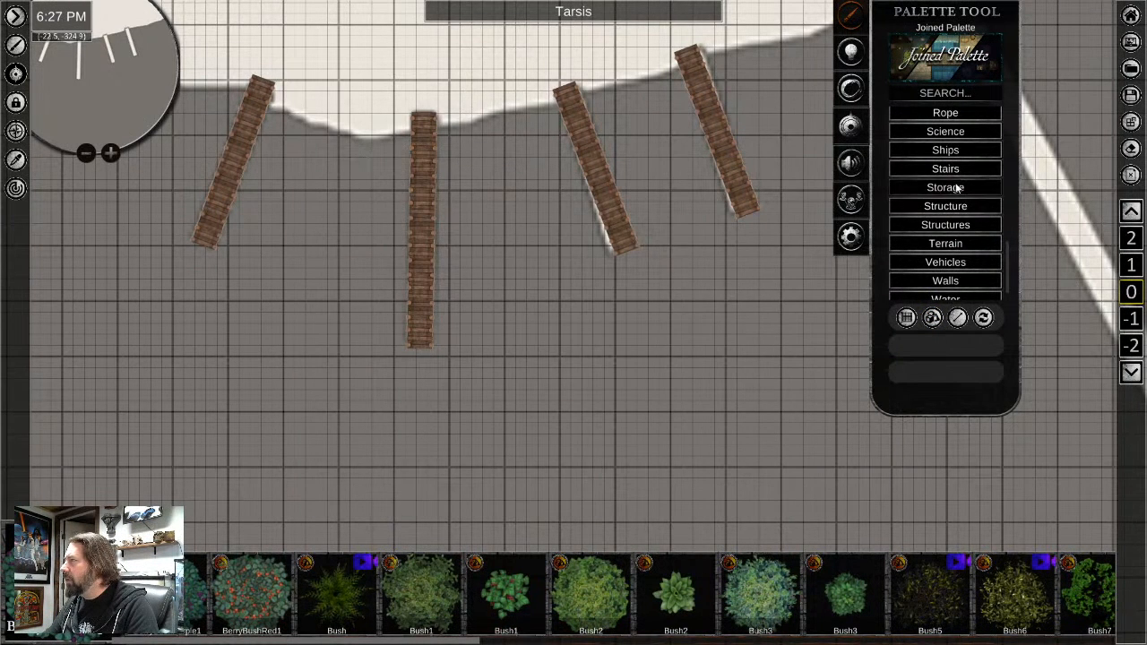
scroll(952, 181, "up", 2)
scroll(952, 184, "down", 4)
scroll(952, 198, "up", 5)
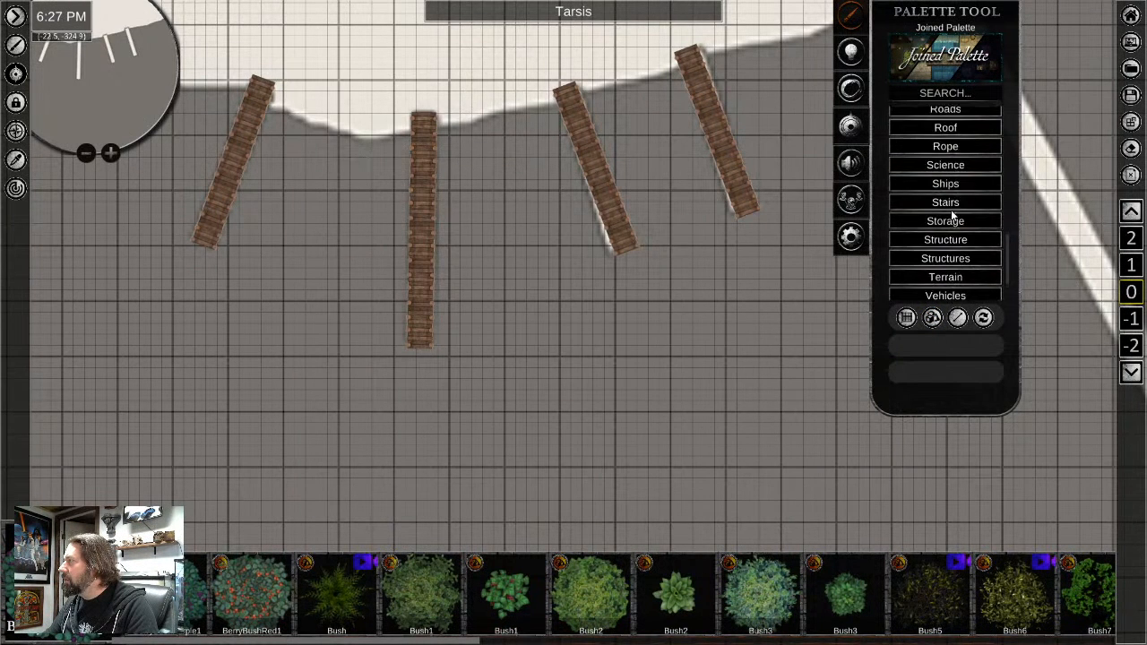
scroll(952, 212, "up", 8)
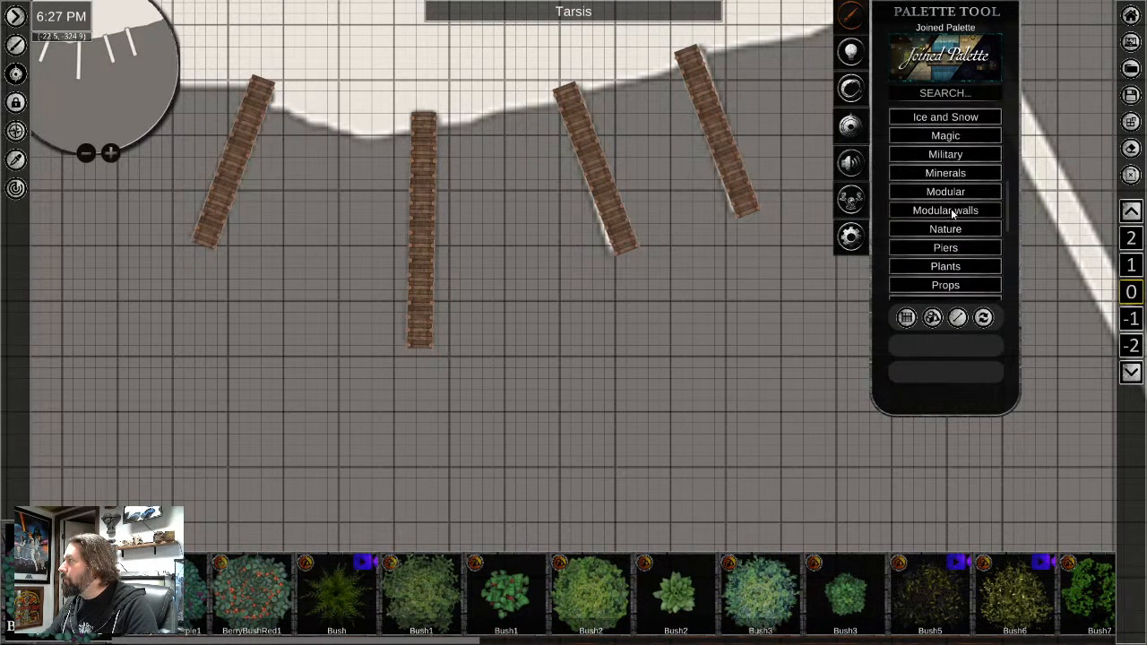
scroll(952, 215, "up", 3)
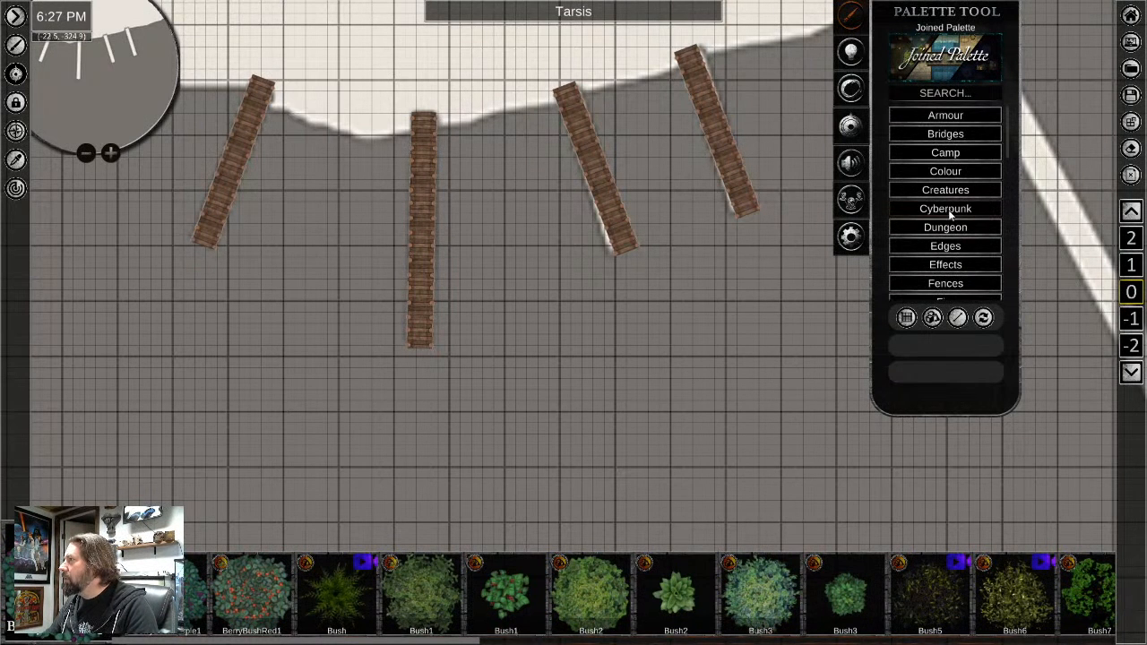
Include the SagaBorn Fantasy palette in the joined palette and open its SagaBorn preset
left_click(962, 66)
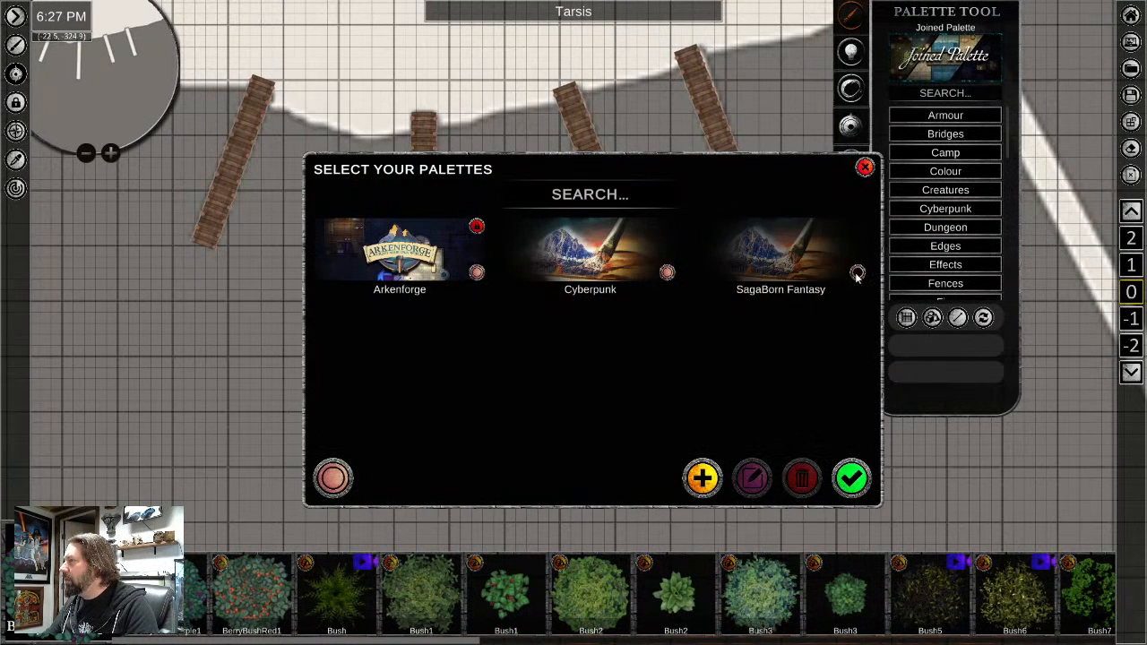
left_click(851, 479)
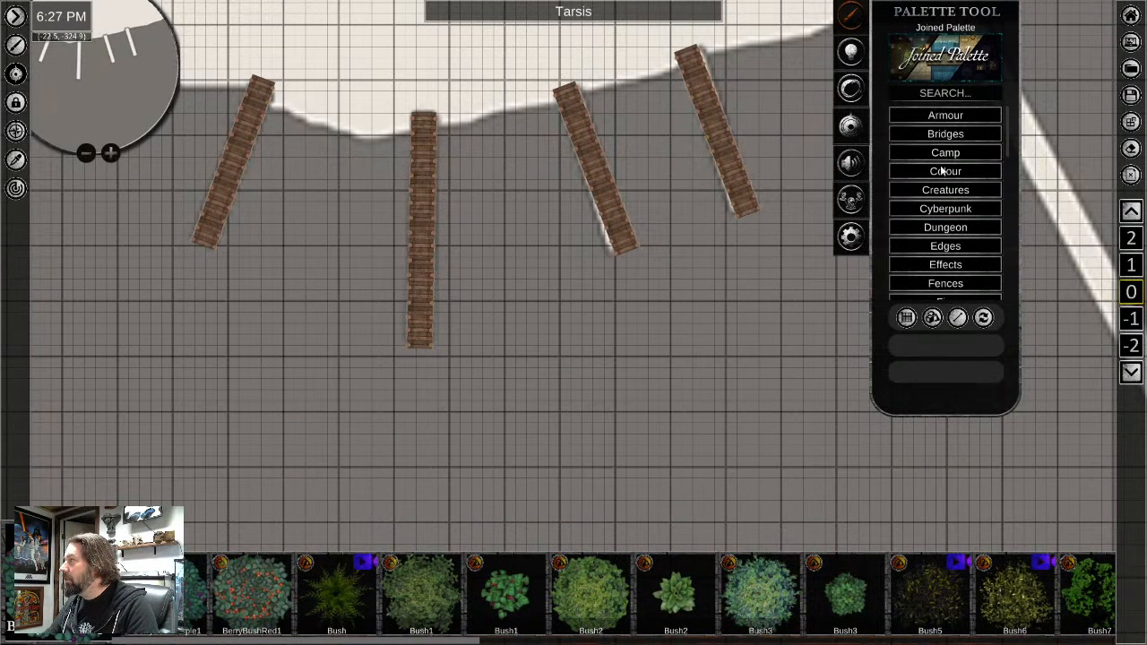
scroll(955, 215, "down", 2)
scroll(957, 215, "down", 6)
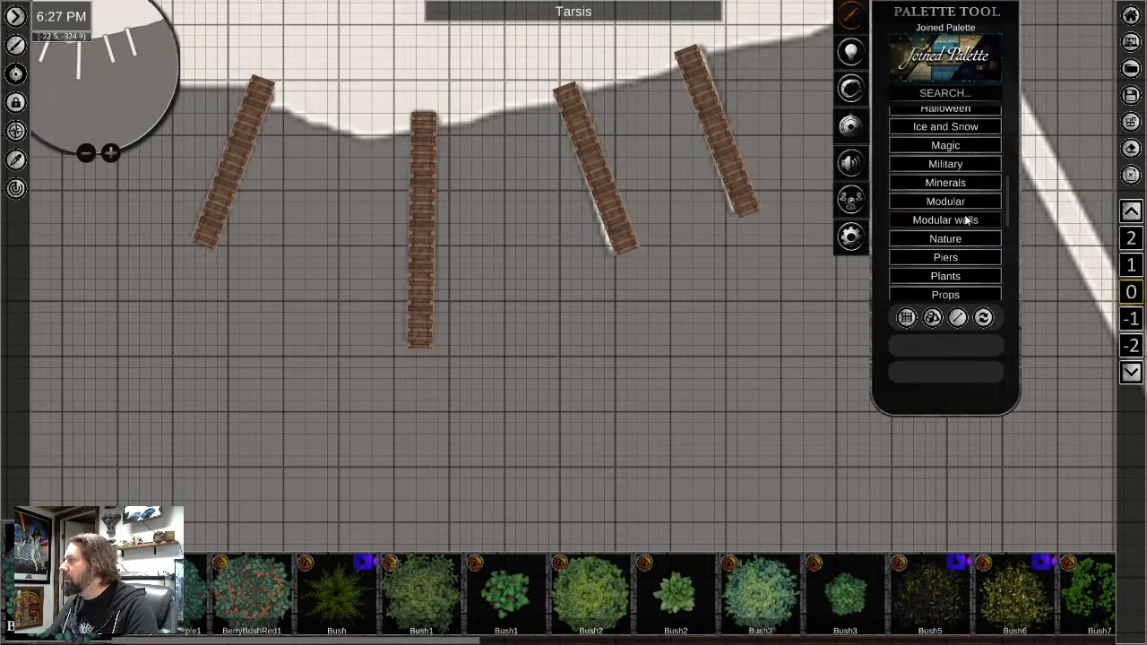
scroll(964, 220, "down", 3)
left_click(954, 201)
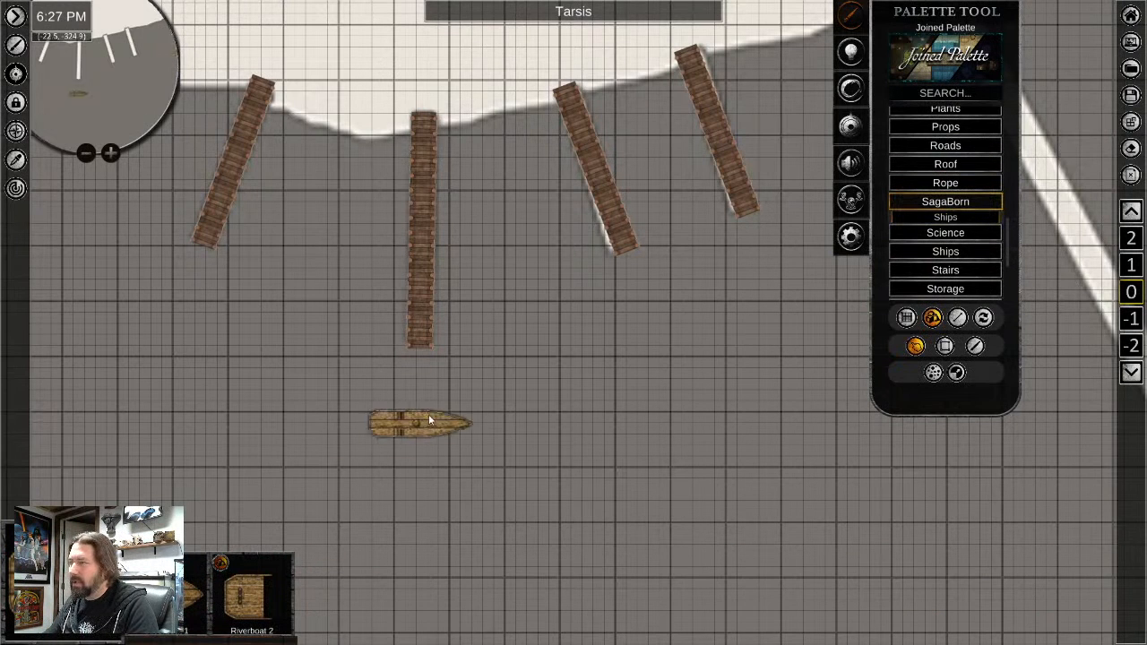
Place Riverboat 1 in the water at the end of the slanted pier just east of the longest pier
scroll(458, 368, "up", 3)
scroll(458, 368, "up", 3)
key("w")
key("d")
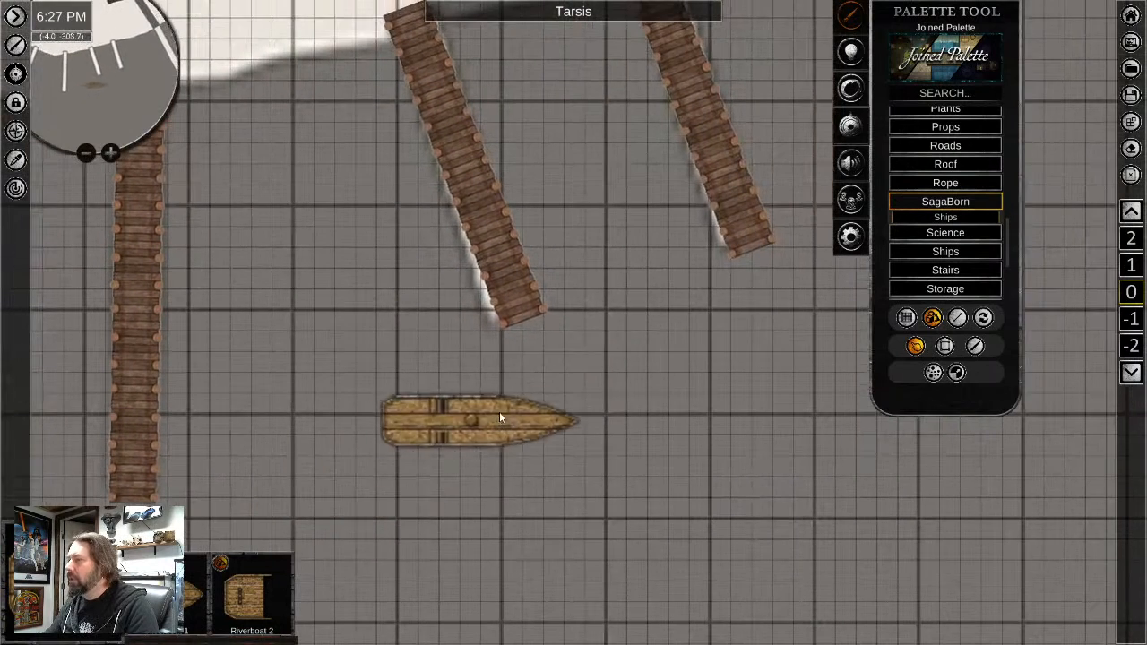
left_click(556, 363)
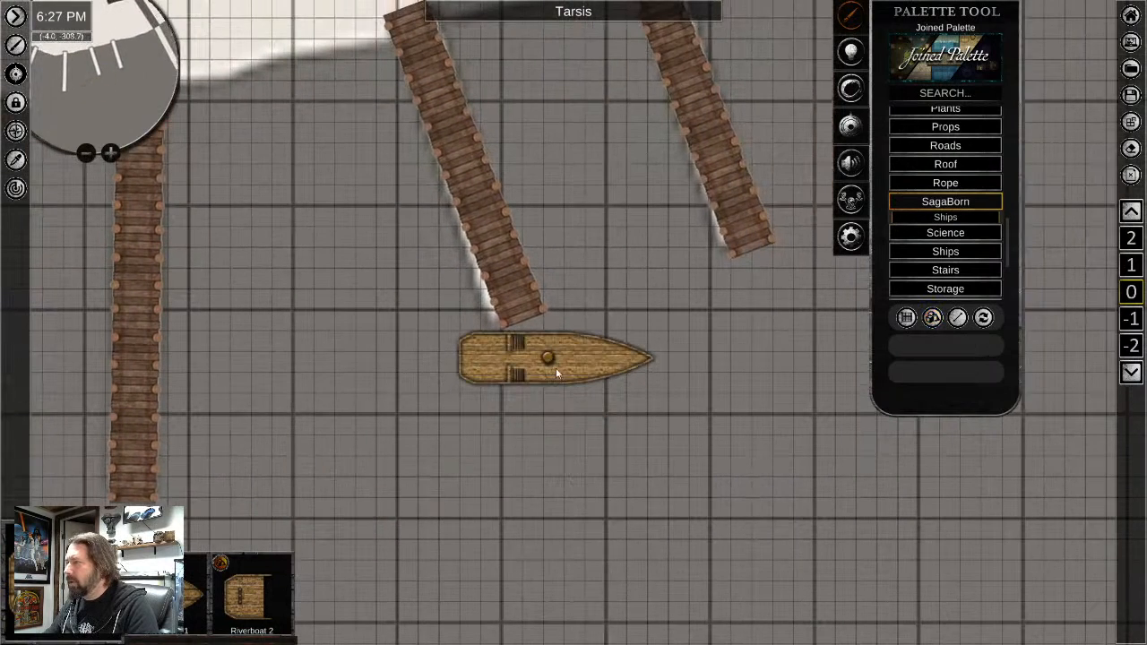
Rotate the riverboat hull parallel to the pier's end edge and move it up against the pier
left_click(555, 367)
left_click_drag(547, 448, 581, 436)
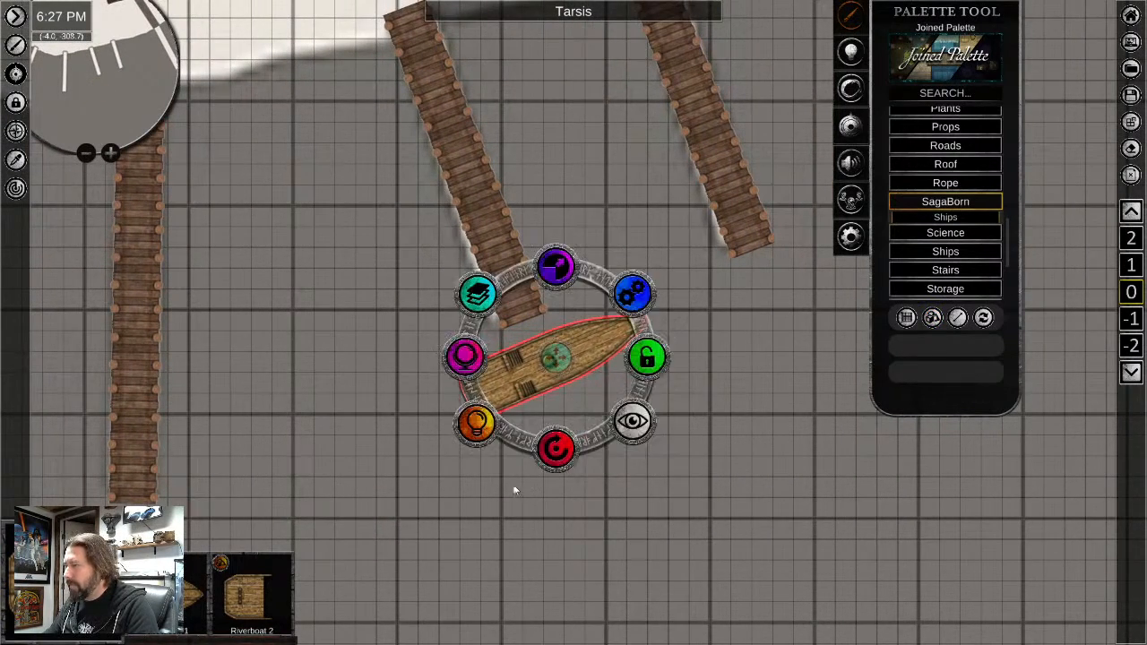
scroll(516, 489, "up", 3)
left_click_drag(584, 238, 580, 206)
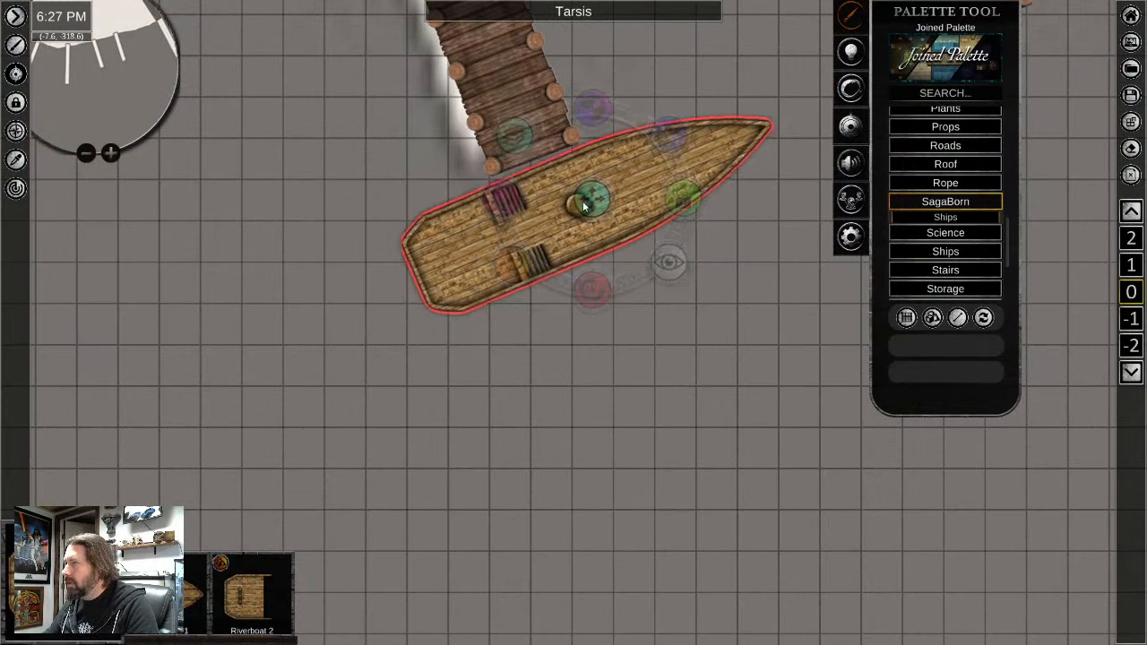
left_click_drag(591, 301, 588, 302)
Place Riverboat 2 over the stern of the hull and rotate it to match the hull's angle
left_click(238, 607)
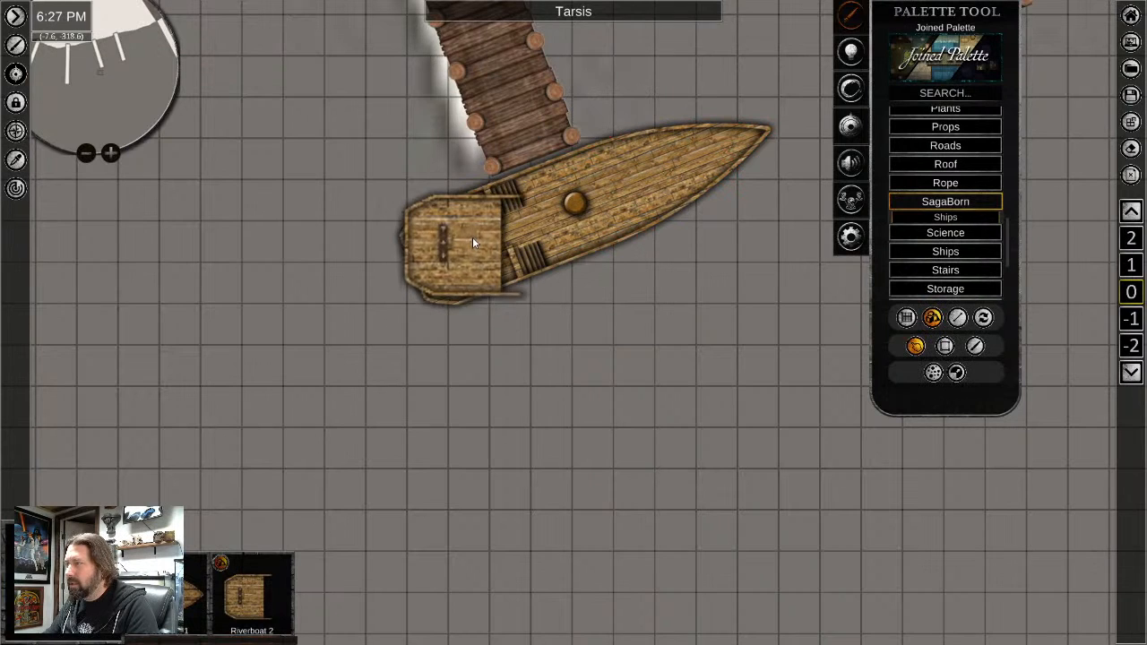
left_click(471, 242)
left_click(477, 262)
left_click_drag(487, 329, 520, 321)
Fine-tune the stern deck's position, rotation and scale so its outline lines up with the hull's stern
scroll(535, 269, "up", 1)
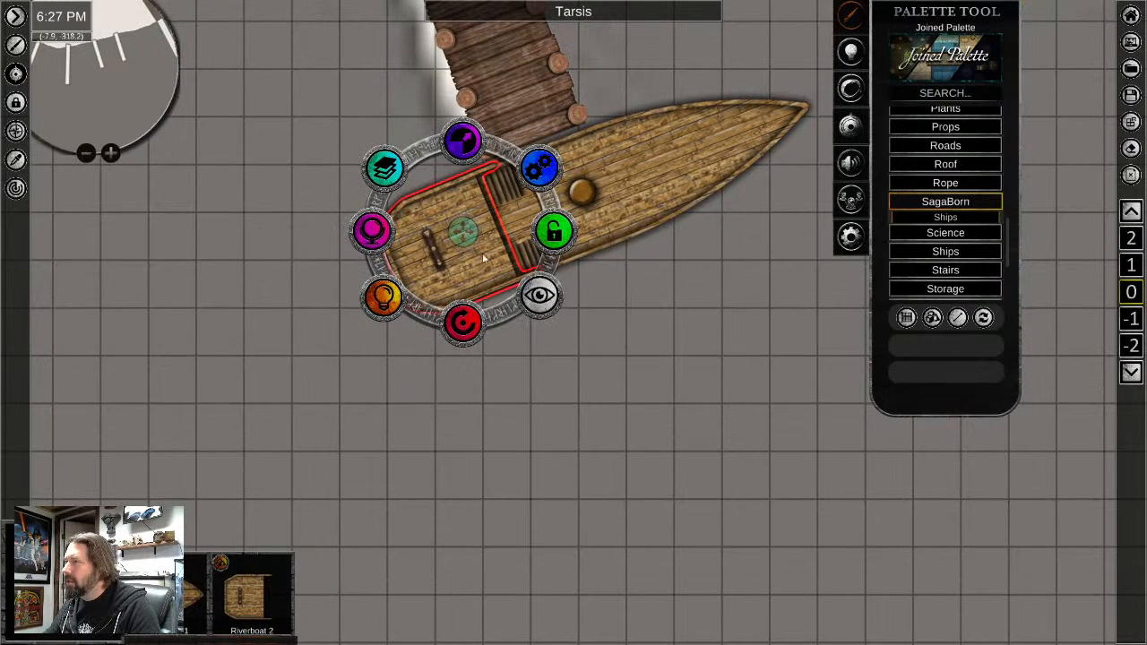
left_click_drag(469, 234, 475, 233)
scroll(580, 341, "up", 3)
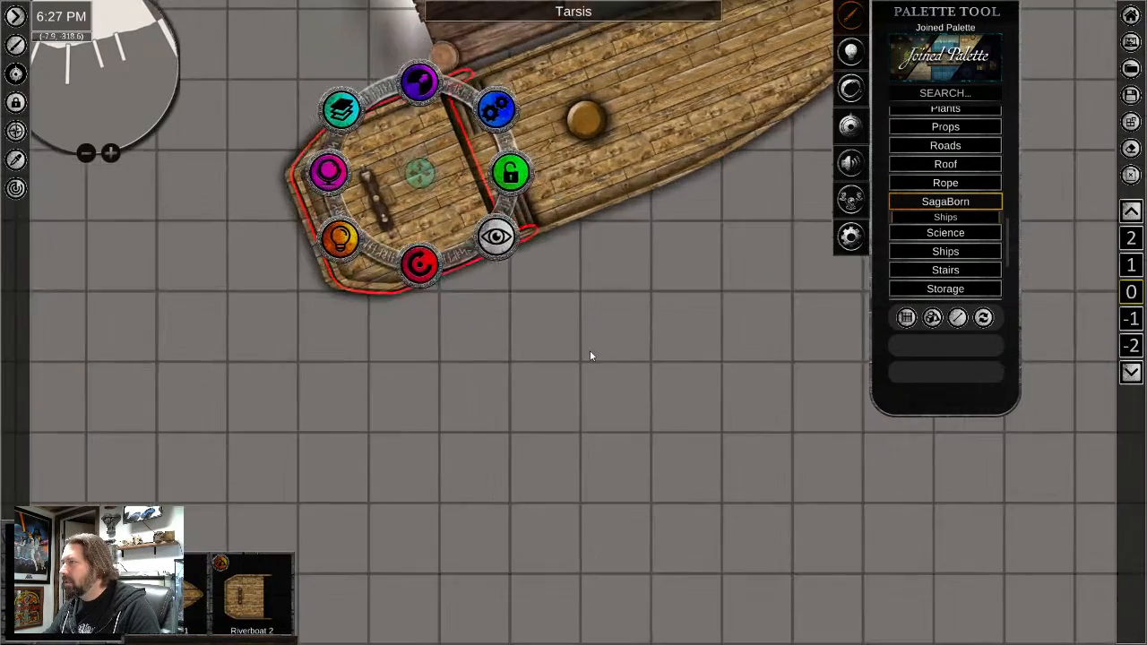
middle_click_drag(485, 322, 558, 513)
left_click_drag(435, 301, 444, 299)
left_click_drag(452, 216, 452, 207)
mouse_move(440, 306)
left_mouse_down()
mouse_move(394, 339)
mouse_move(431, 324)
mouse_move(429, 312)
left_mouse_up()
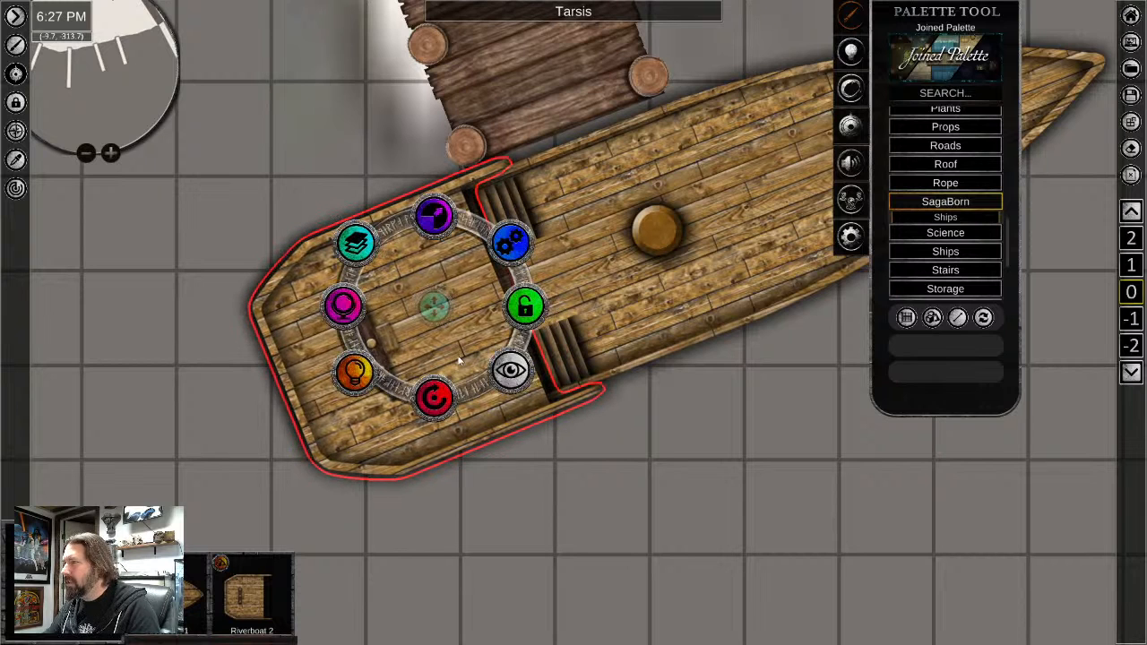
left_click_drag(435, 233, 430, 252)
left_click_drag(430, 308, 428, 303)
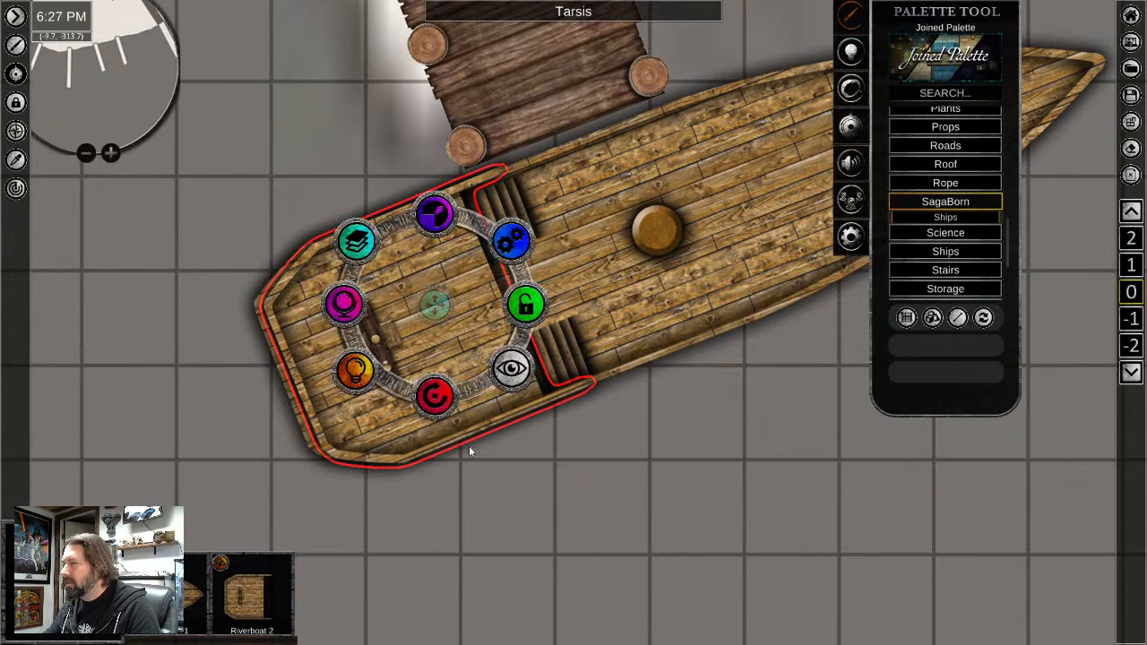
left_click(389, 521)
Reselect the stern deck and adjust its scale slightly for a closer fit over the hull
scroll(348, 528, "down", 2)
scroll(403, 409, "up", 2)
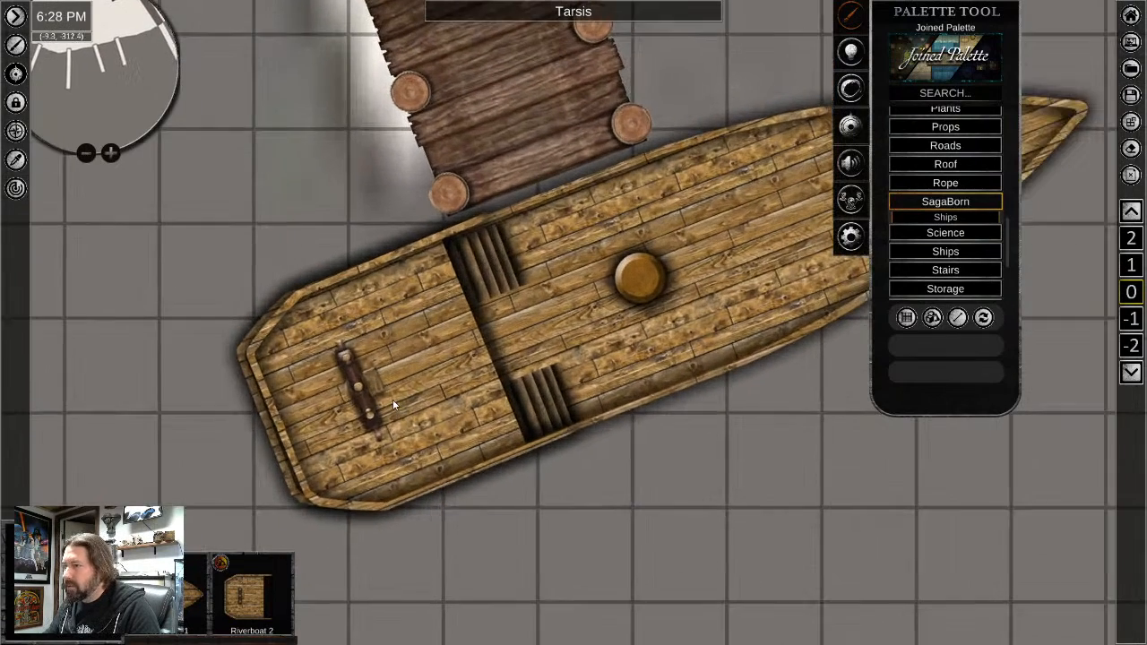
left_click(395, 396)
left_click_drag(418, 257, 425, 254)
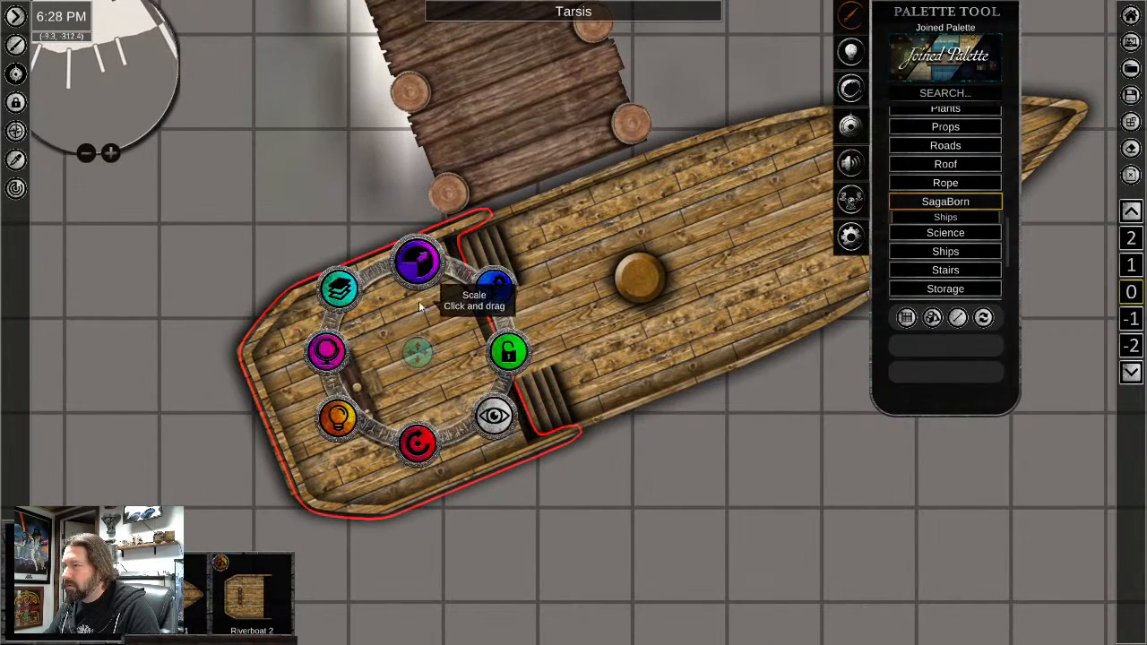
Nudge the riverboat's stern deck slightly into line with the hull and deselect it
left_click_drag(412, 350, 409, 356)
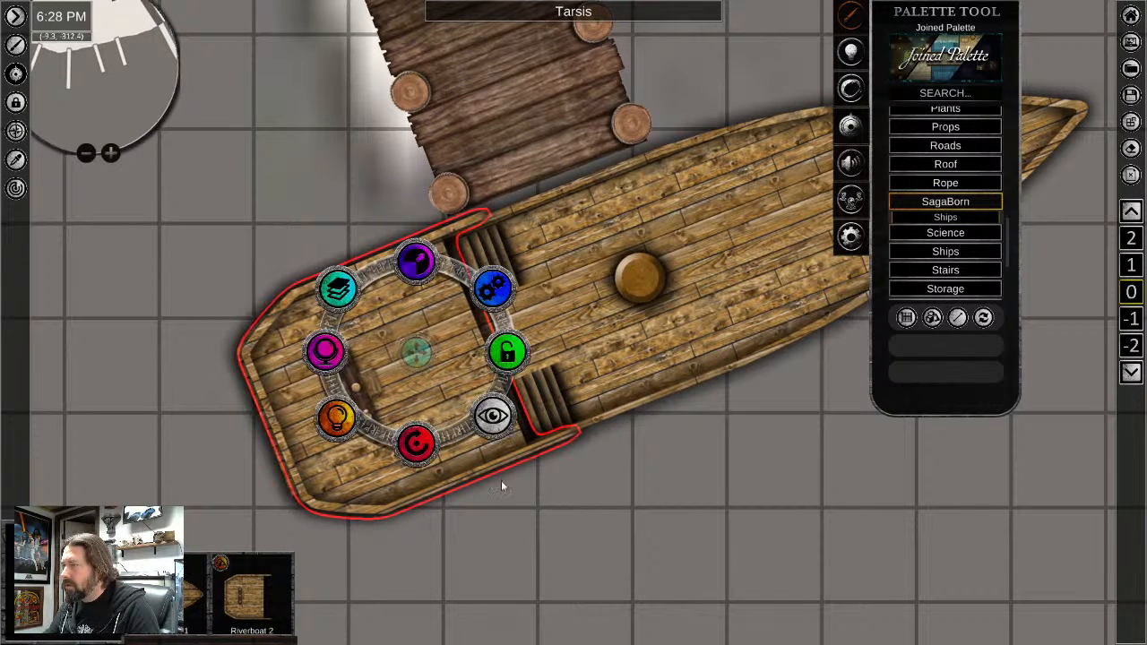
left_click(538, 512)
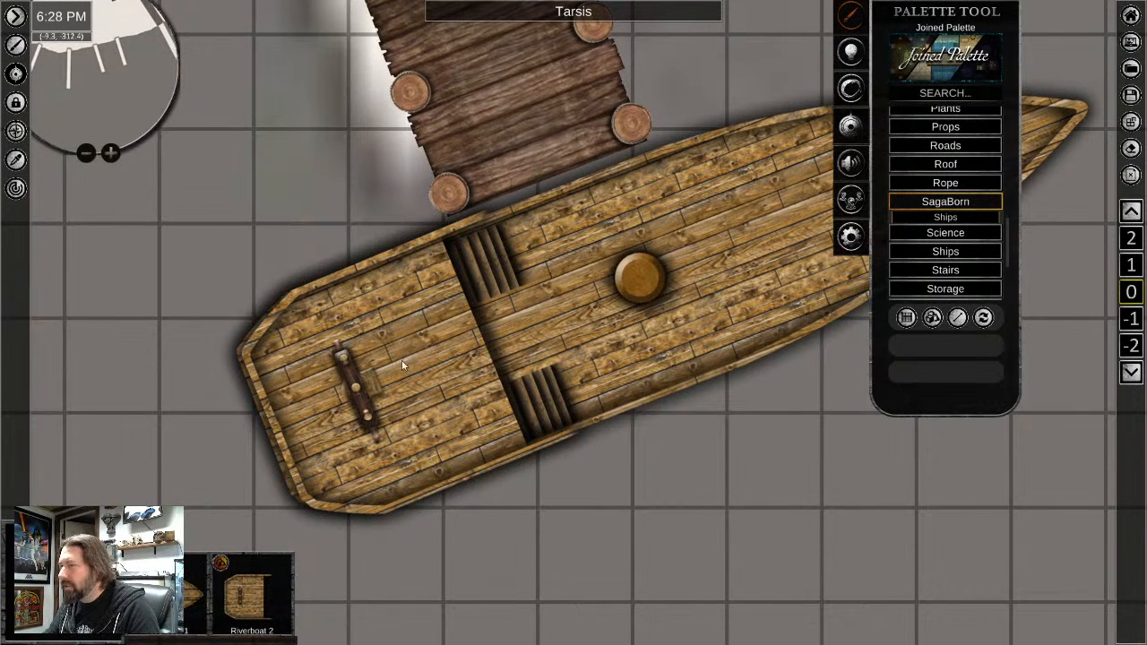
scroll(402, 365, "down", 5)
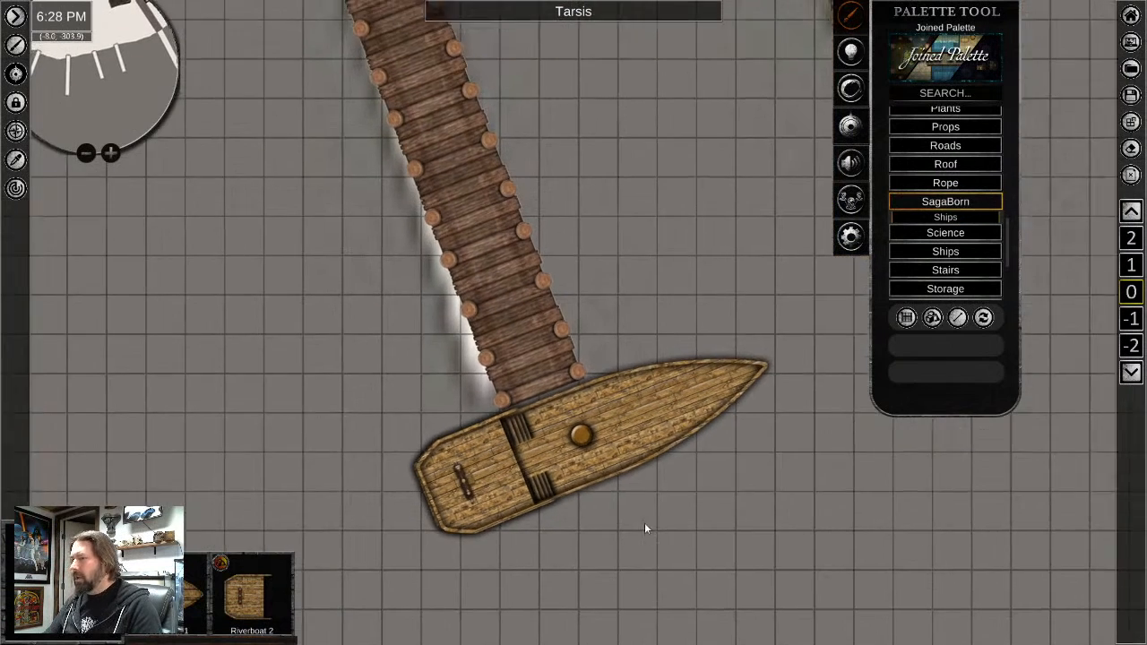
Search the palette for "boat" and place the small sailboat just east of the vertical pier's outer end
middle_click_drag(644, 524, 421, 426)
scroll(416, 421, "down", 3)
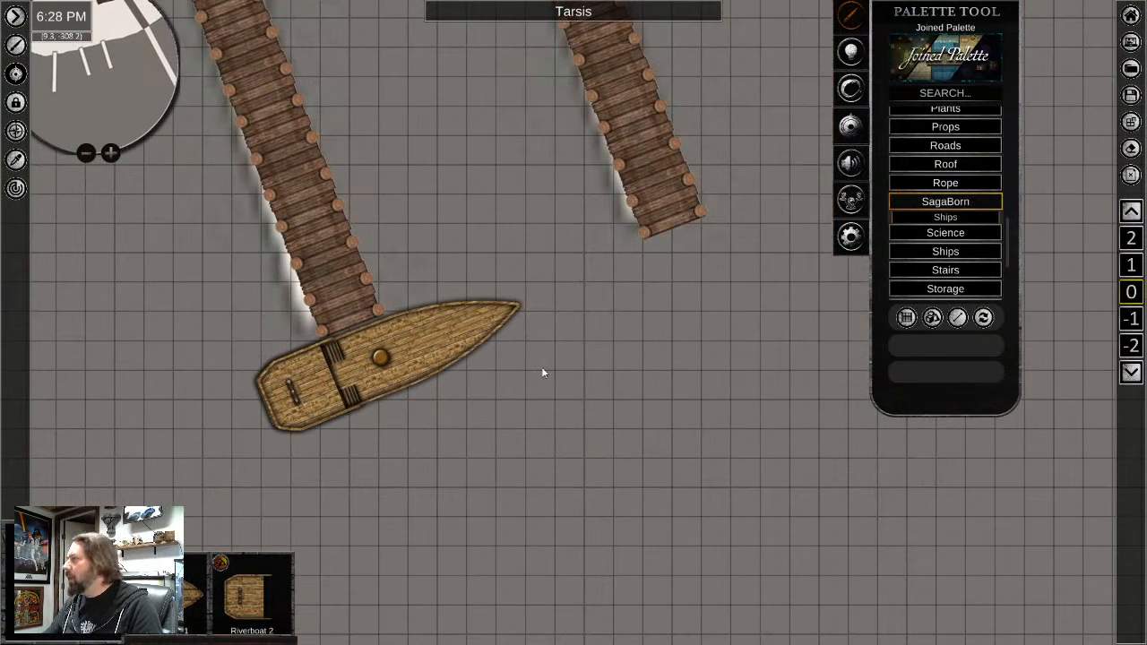
left_click(950, 93)
type("boat")
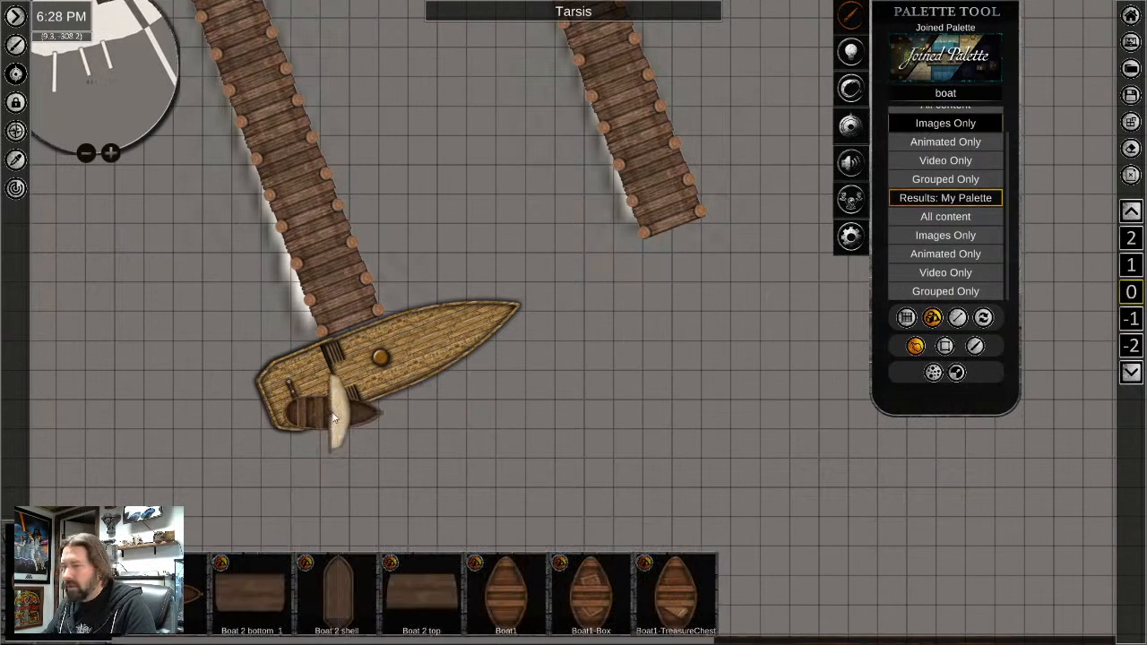
left_click_drag(190, 557, 627, 362)
middle_click_drag(585, 368, 348, 274)
middle_click_drag(562, 441, 544, 257)
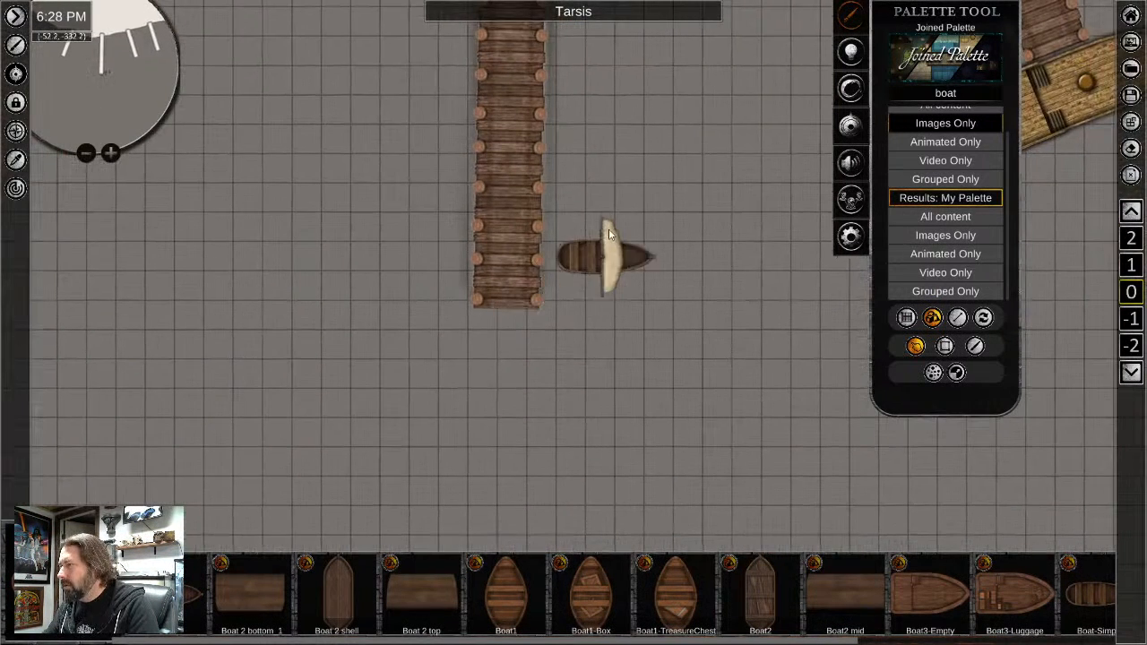
left_click(609, 211)
right_click(656, 380)
Rotate the sailboat to point north alongside the vertical pier, enlarge it slightly, and move it close to the pier's edge
left_click(612, 234)
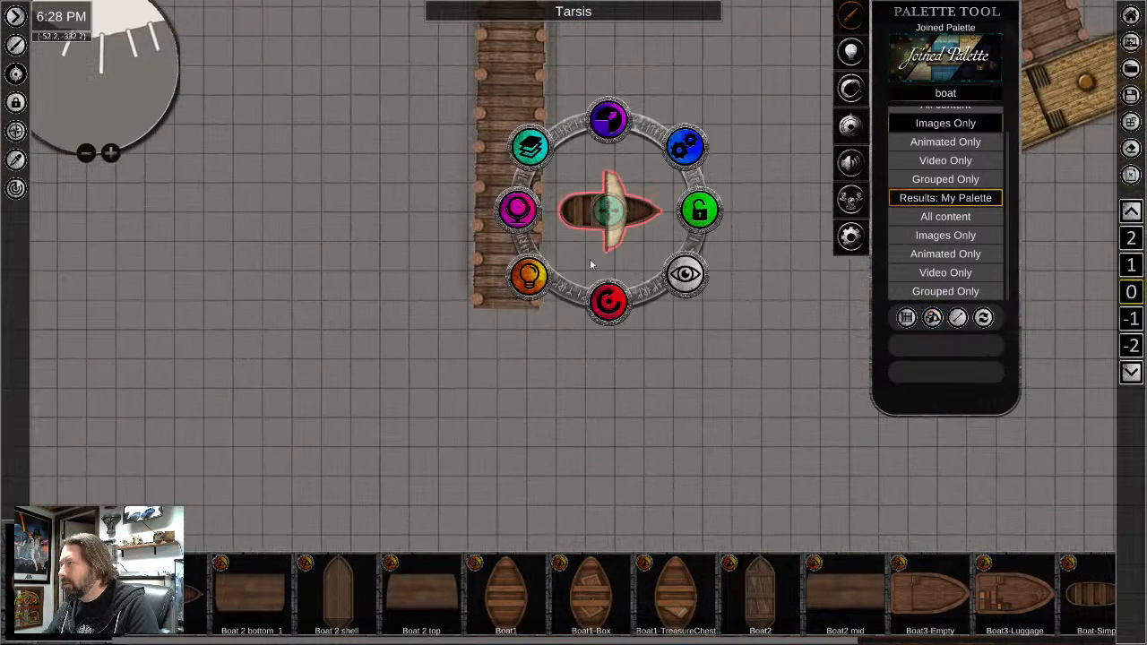
left_click_drag(610, 299, 733, 213)
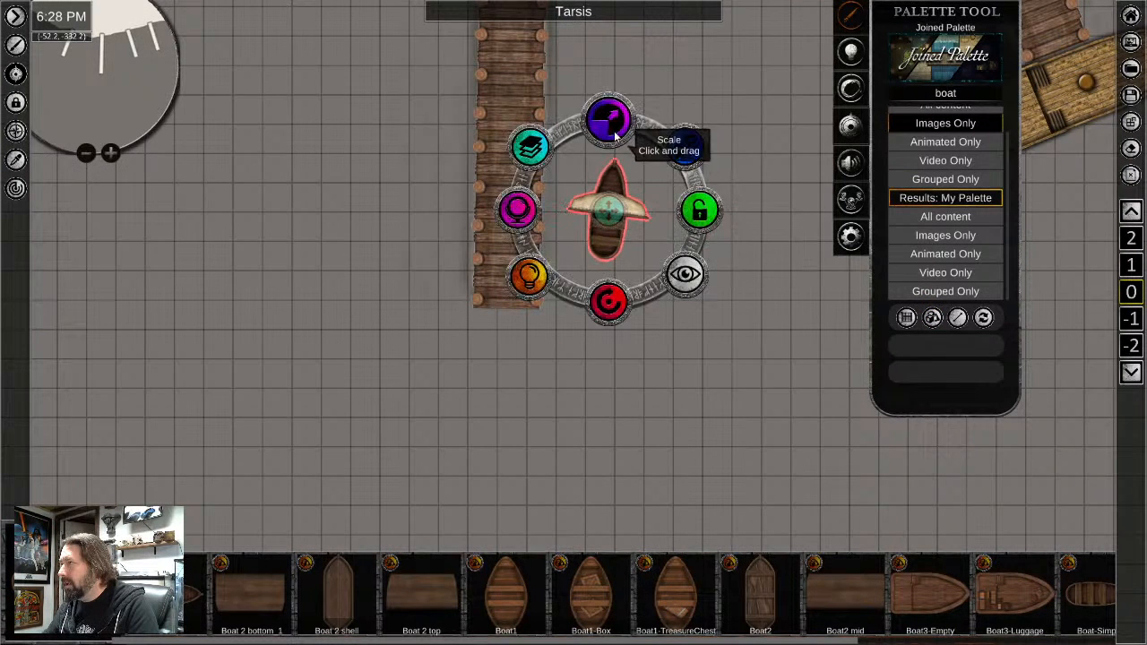
left_click_drag(609, 120, 638, 105)
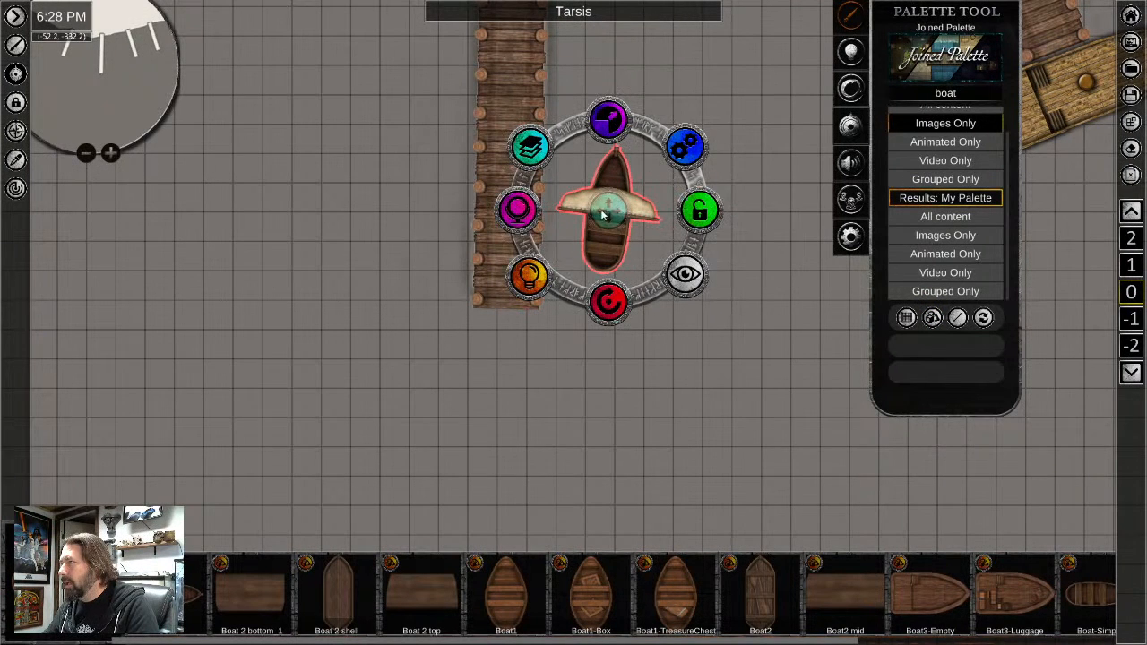
left_click_drag(607, 209, 565, 205)
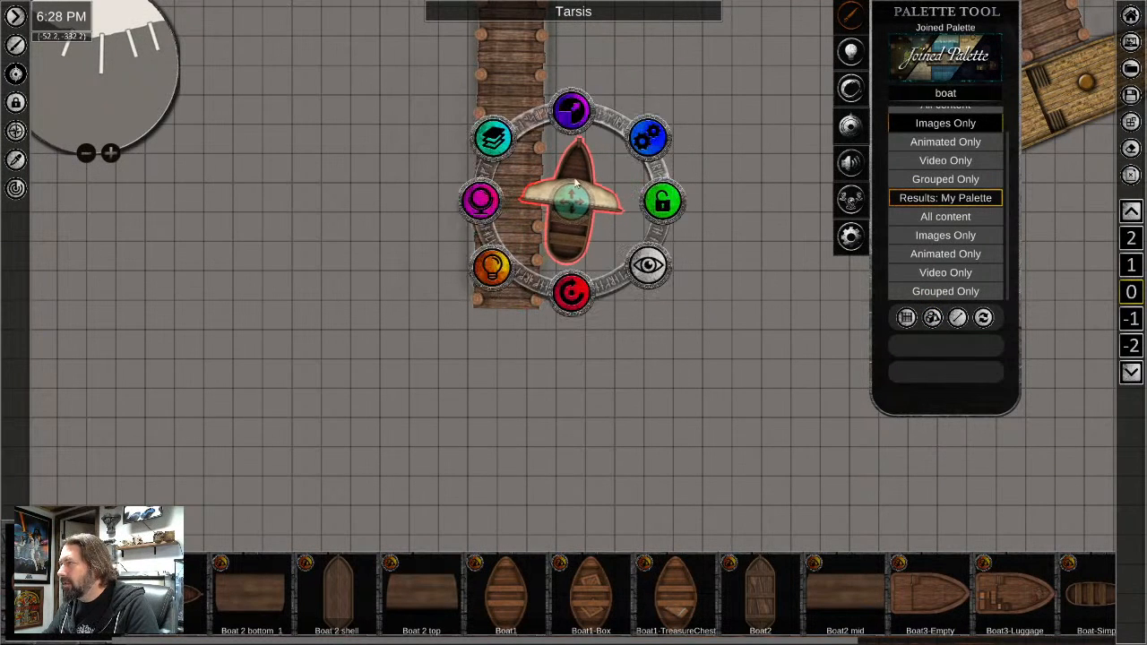
left_click_drag(577, 116, 587, 114)
left_click_drag(565, 209, 573, 209)
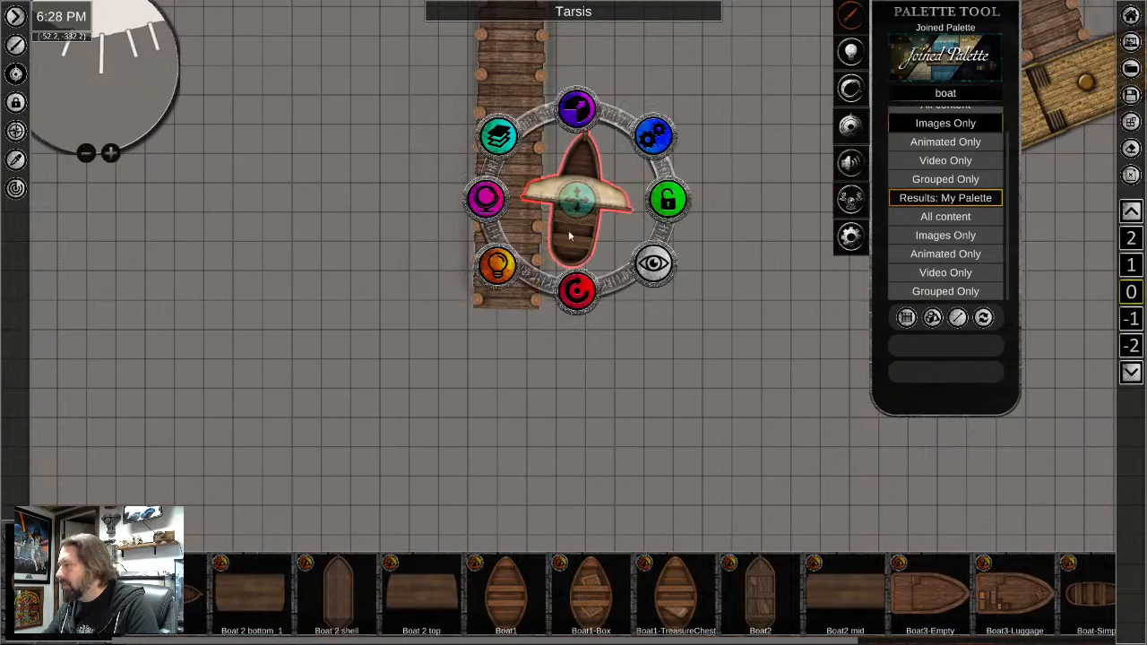
Toggle the layer type of the two slanted piers east of the sailboat's pier in their layering options
middle_click_drag(707, 374, 613, 539)
middle_click_drag(593, 189, 637, 348)
scroll(637, 344, "down", 3)
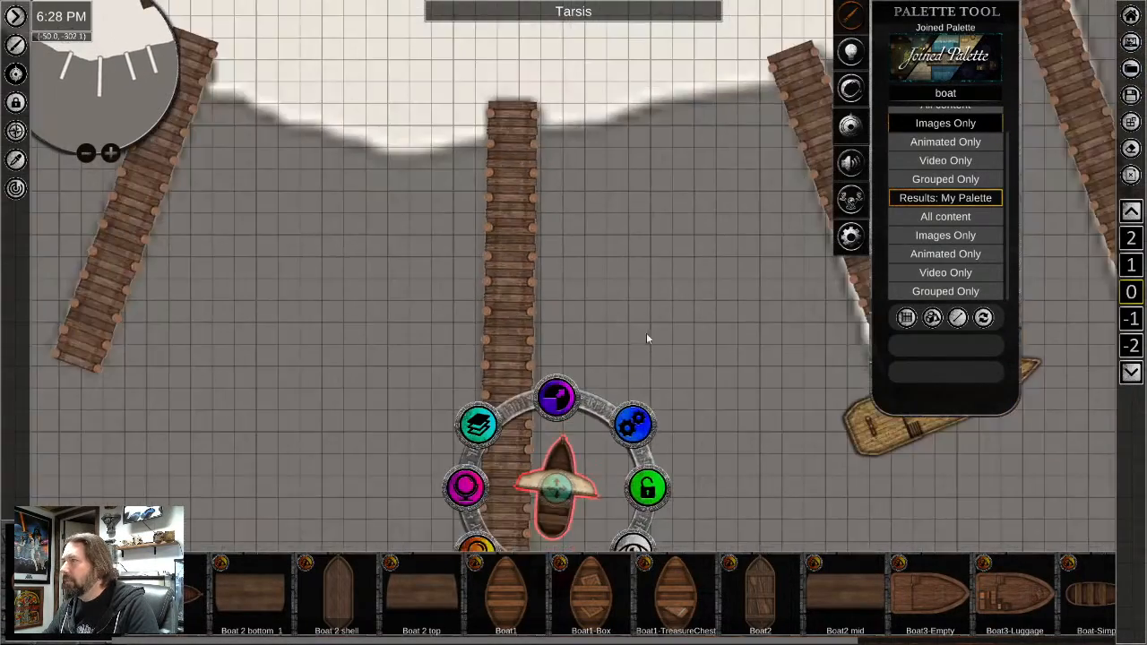
middle_click_drag(656, 287, 396, 310)
middle_click_drag(609, 211, 507, 352)
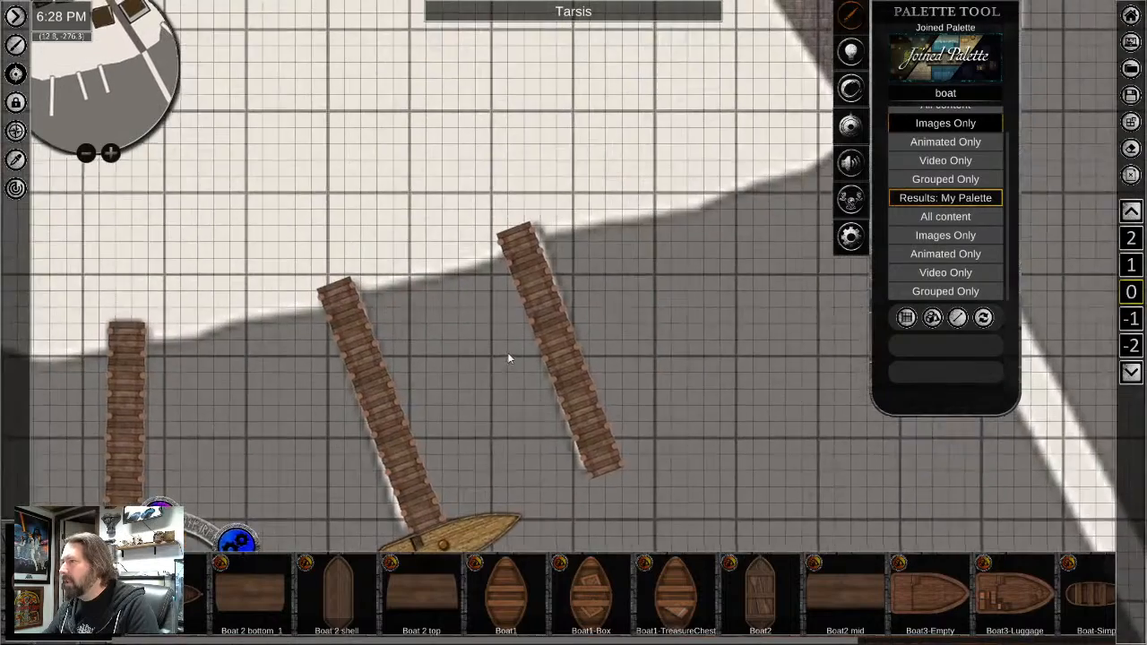
scroll(512, 343, "up", 3)
left_click(609, 358)
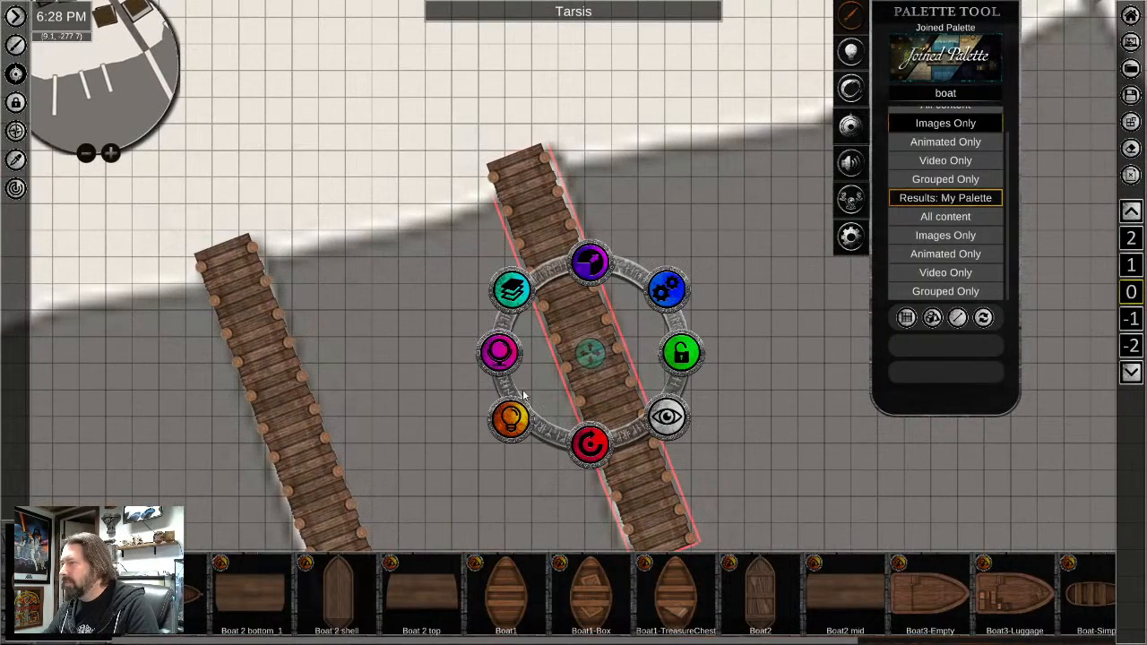
left_click(511, 289)
left_click(507, 421)
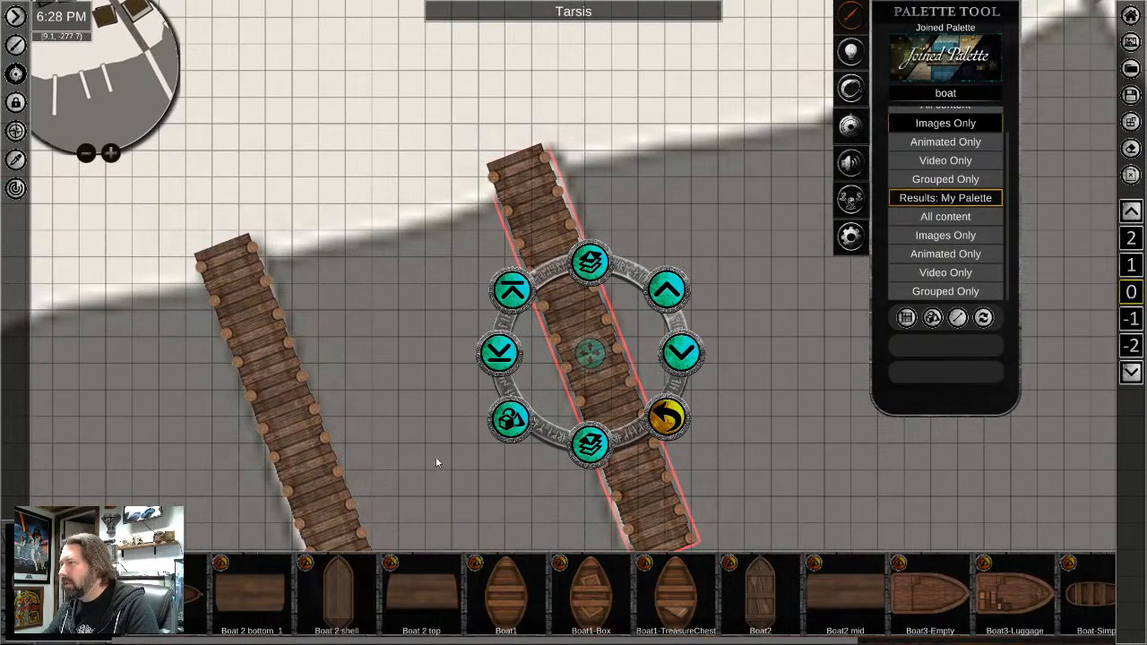
left_click(308, 464)
left_click(218, 380)
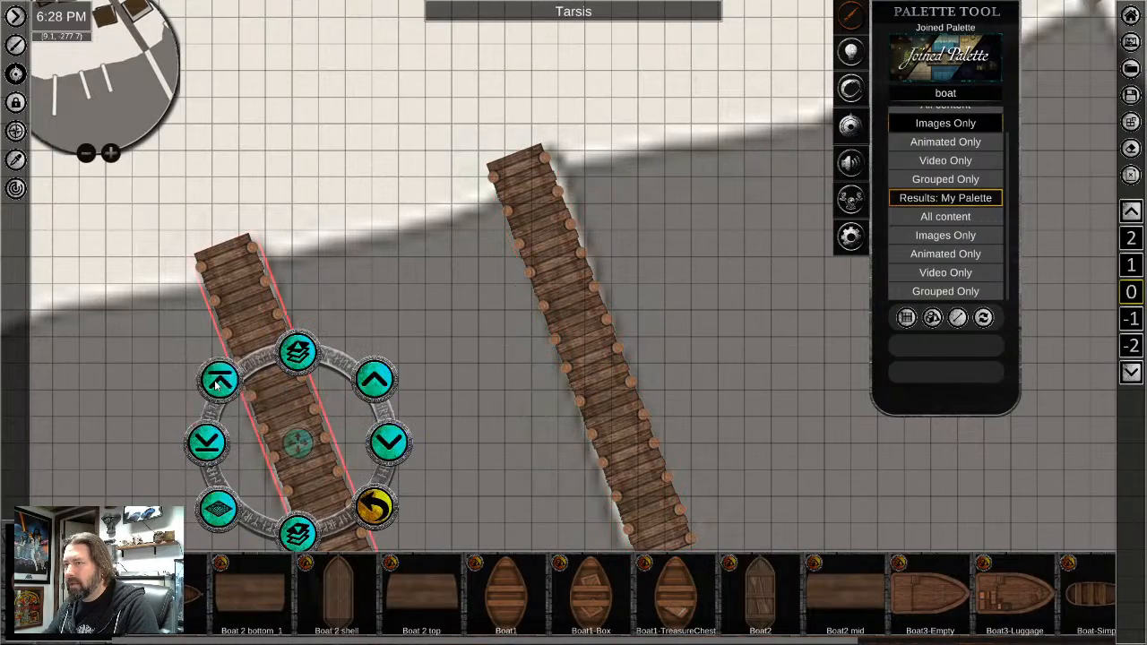
left_click(218, 505)
Toggle the layer type of the vertical pier and open the layering options of the slanted pier west of it
middle_click_drag(181, 311, 594, 41)
left_click(305, 301)
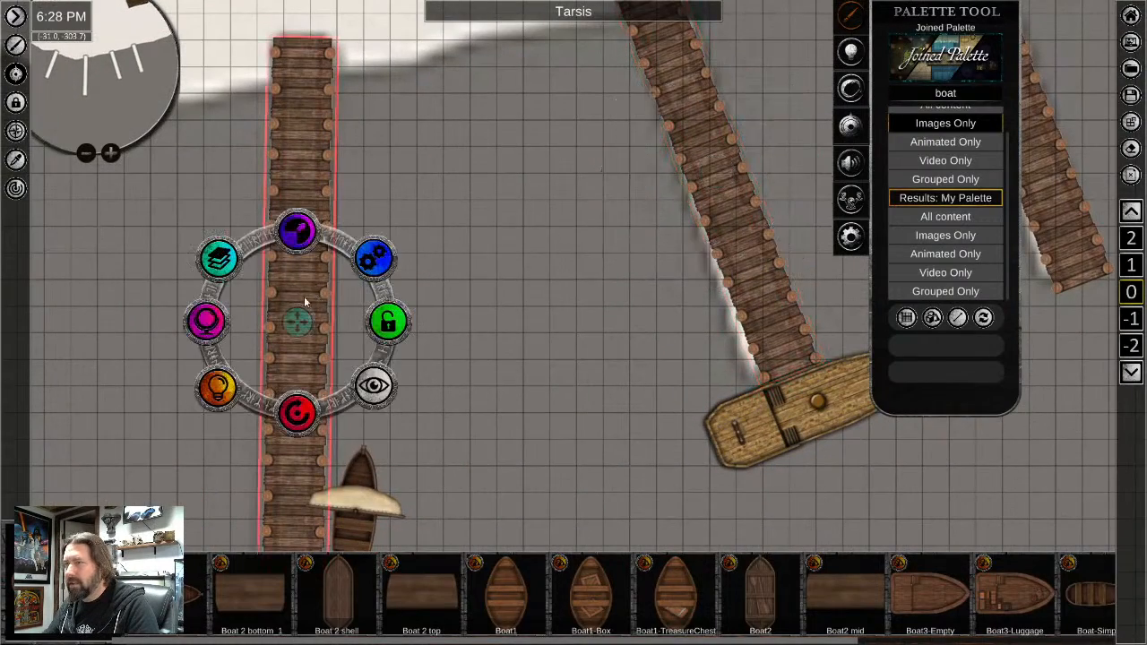
left_click(217, 259)
middle_click_drag(86, 345, 608, 352)
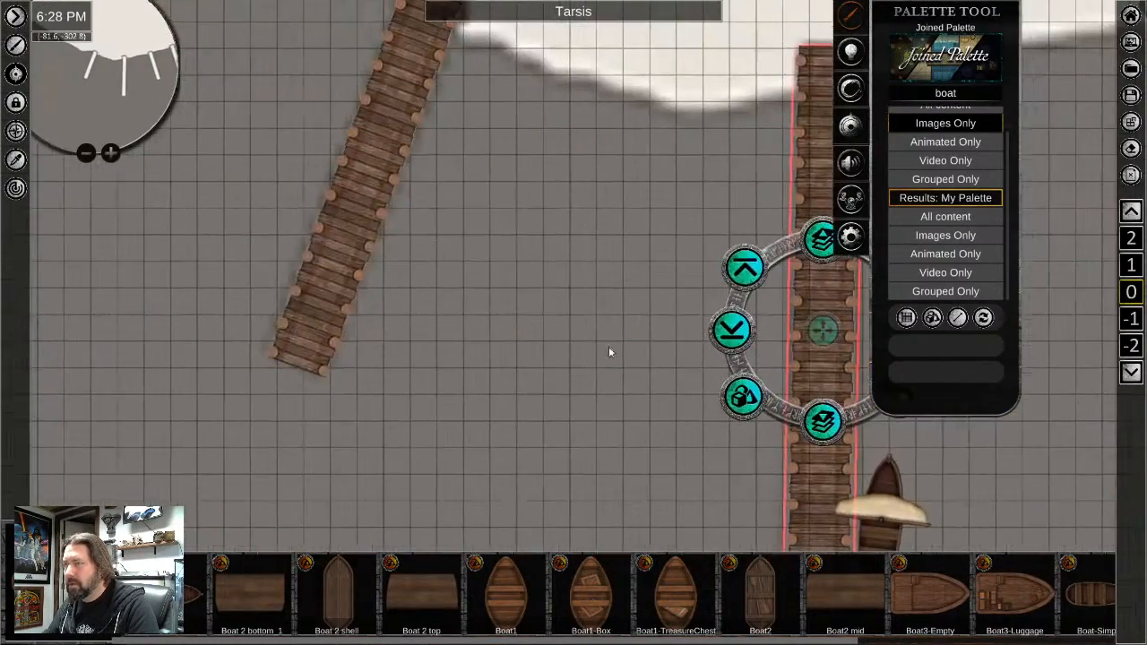
left_click(354, 219)
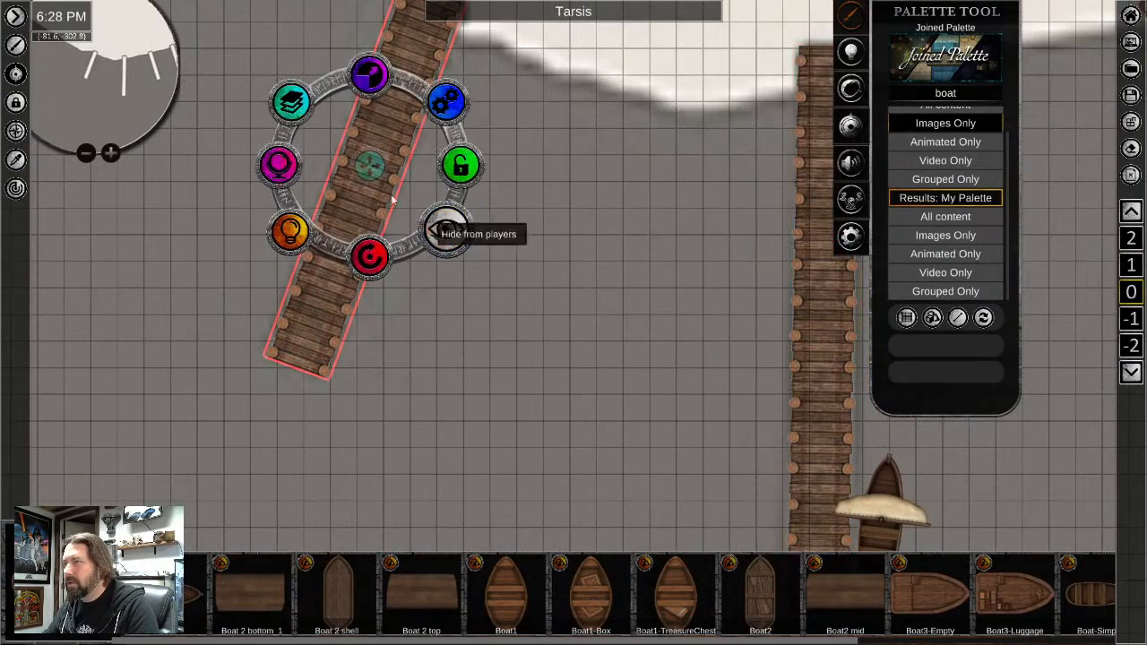
left_click(291, 103)
Adjust the layering type of the two diagonal piers on the shore east of the stone road
middle_click_drag(707, 343, 239, 166)
scroll(239, 167, "up", 3)
scroll(506, 221, "down", 2)
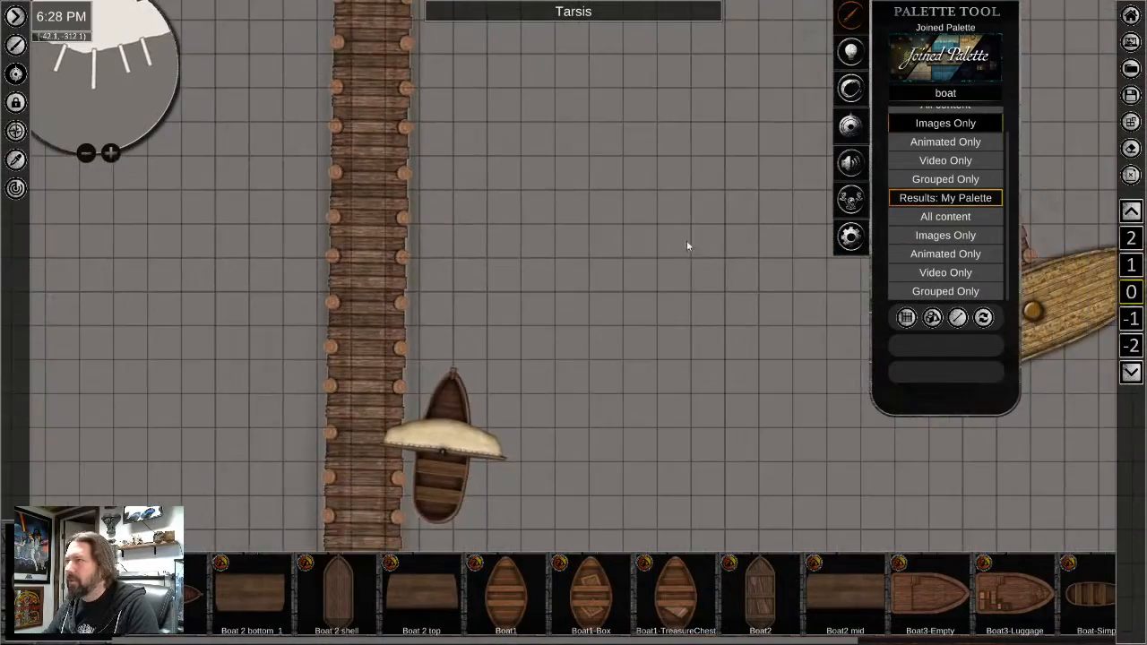
middle_click_drag(686, 240, 207, 322)
middle_click_drag(578, 245, 330, 450)
middle_click_drag(725, 210, 264, 430)
middle_click_drag(705, 120, 512, 307)
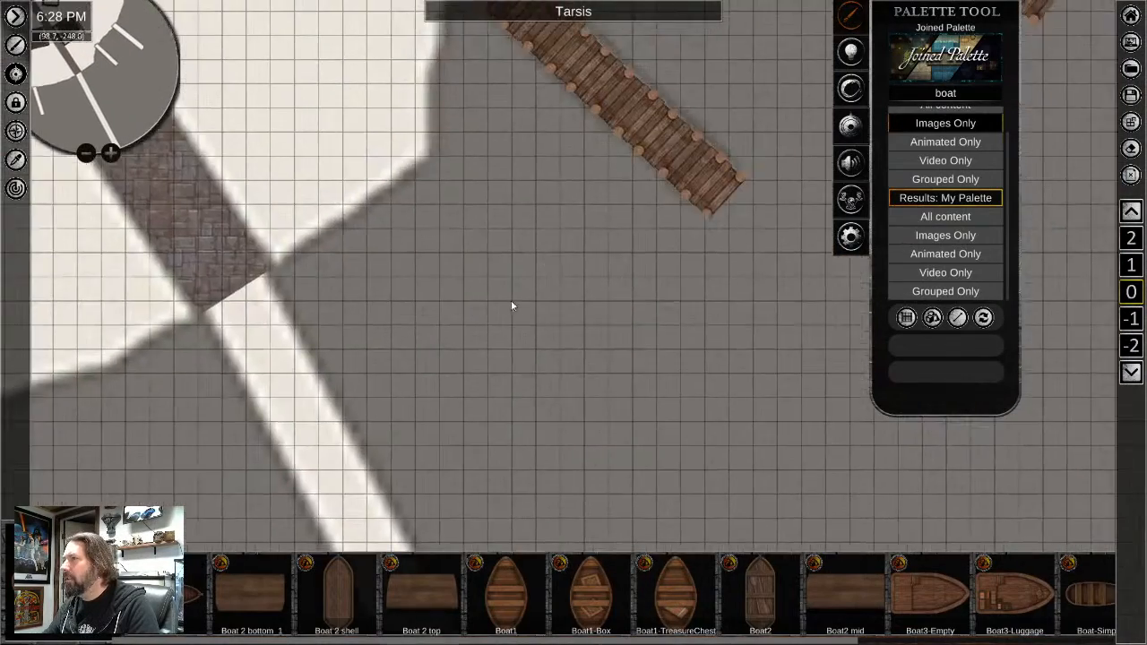
middle_click_drag(598, 181, 460, 315)
left_click(466, 259)
left_click(363, 172)
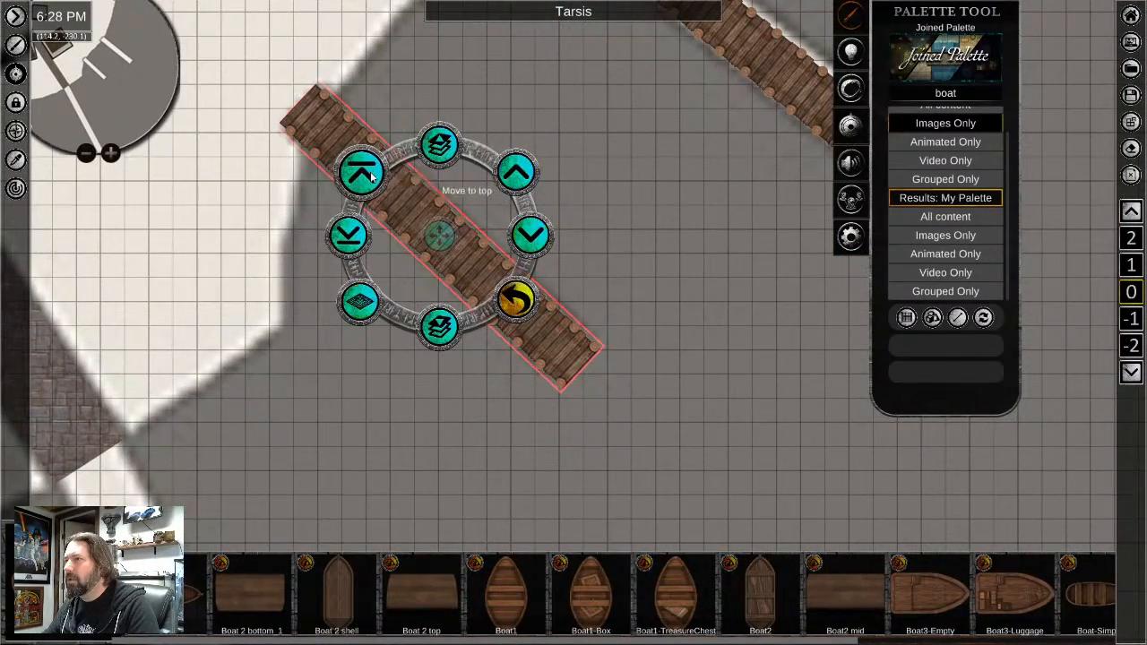
middle_click_drag(631, 146, 501, 376)
left_click(558, 270)
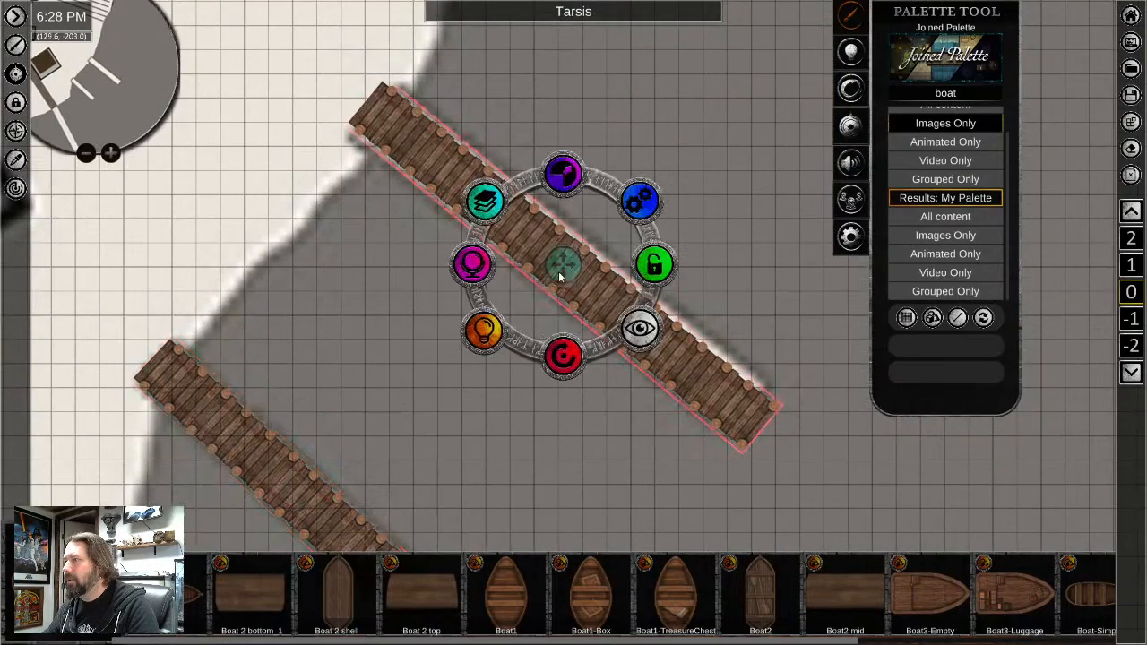
left_click(487, 200)
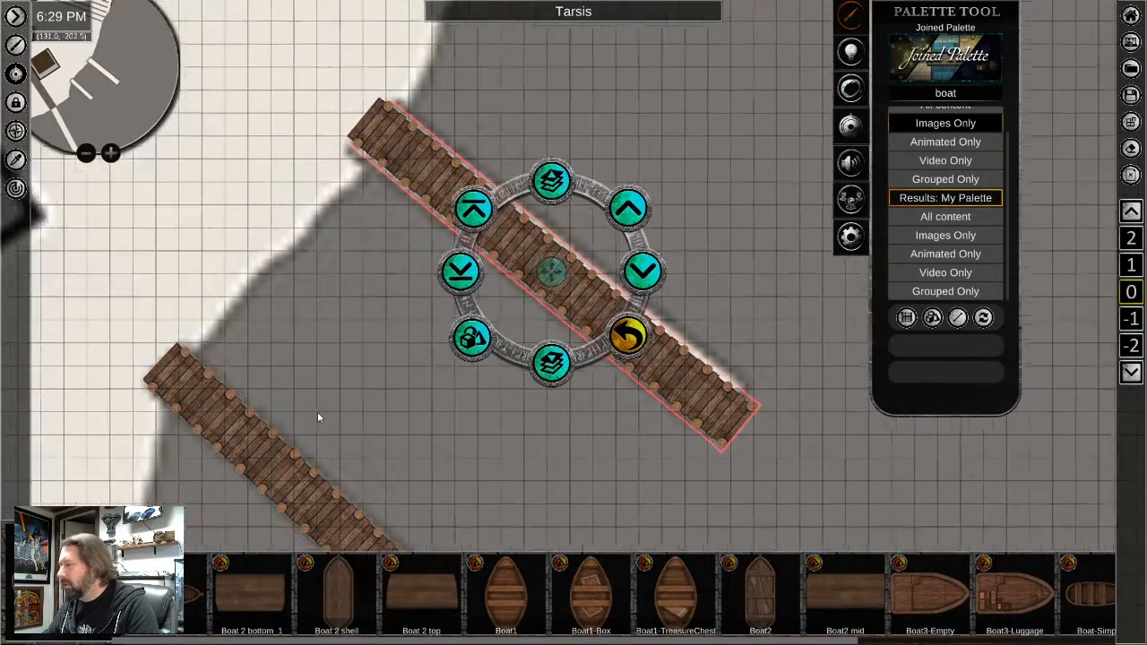
Place the Boat3-Luggage boat at the outer end of the slanted pier west of the sailboat
middle_click_drag(317, 412, 673, 111)
middle_click_drag(481, 447, 662, 283)
middle_click_drag(530, 384, 622, 335)
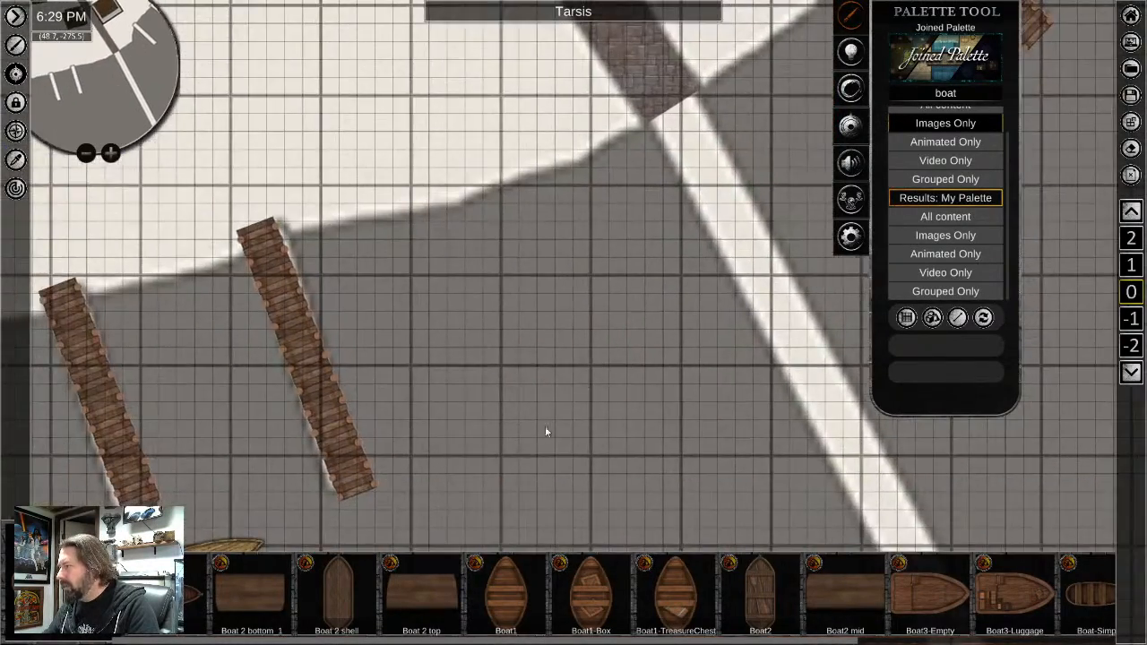
middle_click_drag(546, 433, 698, 275)
left_click(1033, 609)
middle_click_drag(195, 317, 791, 265)
left_click(210, 379)
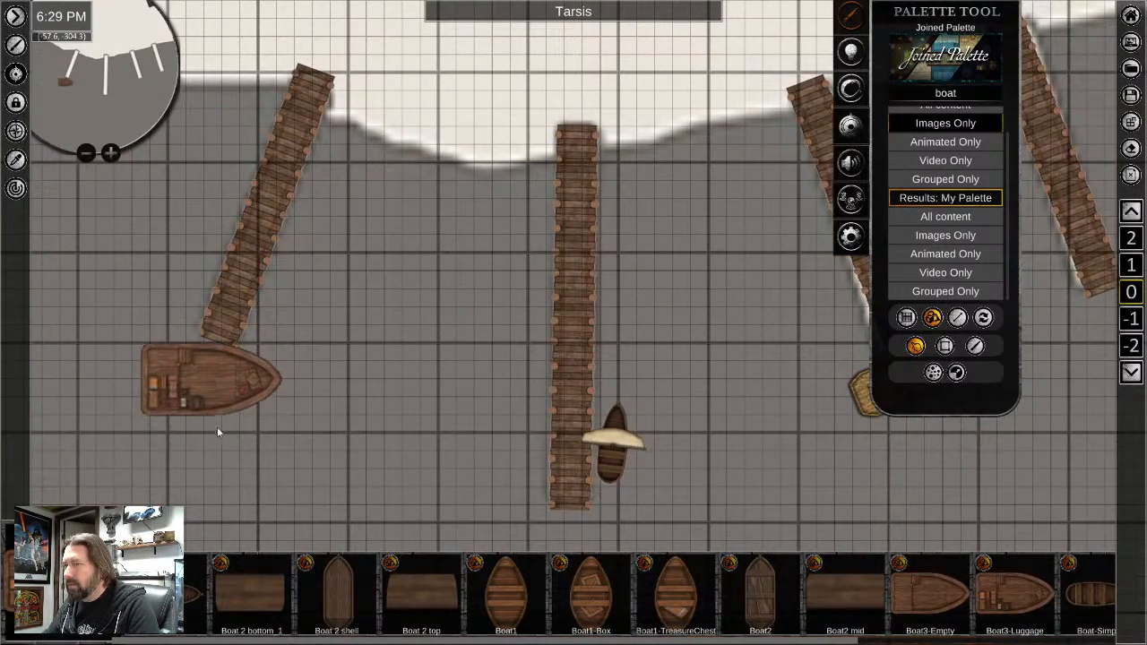
Rotate the luggage boat to match the angle of the pier's end edge and shift it up against the pier
left_click(222, 397)
left_click_drag(210, 469, 177, 484)
left_click_drag(205, 389, 210, 392)
Place a Rowboat beside the shore end of the same slanted pier, on its east side
scroll(661, 606, "down", 5)
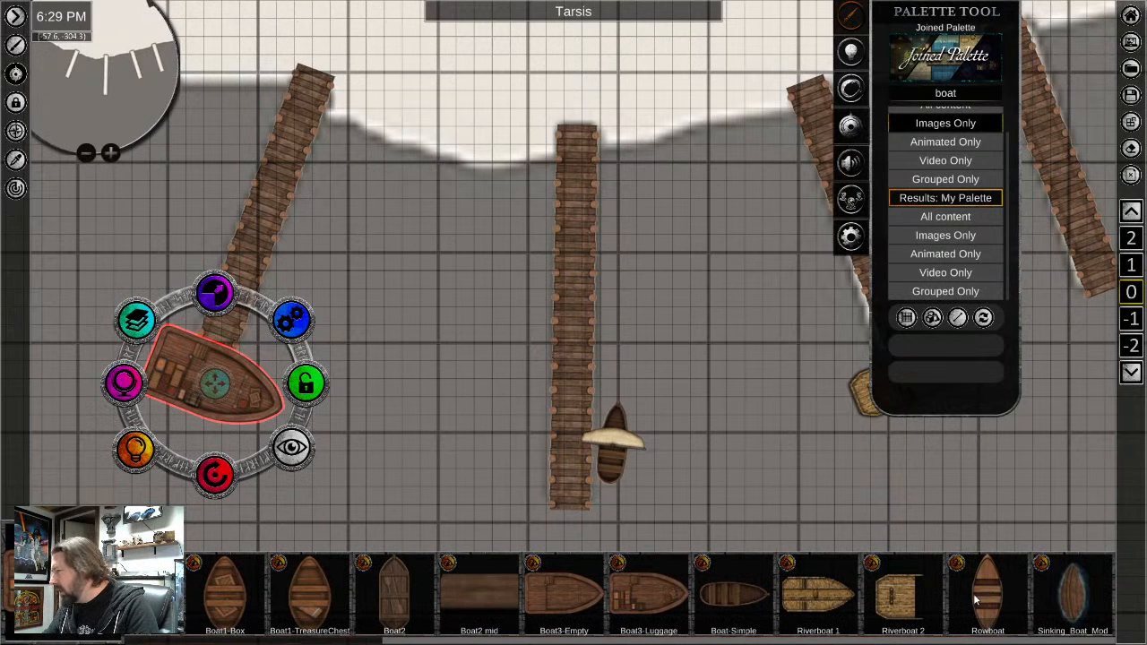
left_click_drag(992, 605, 410, 239)
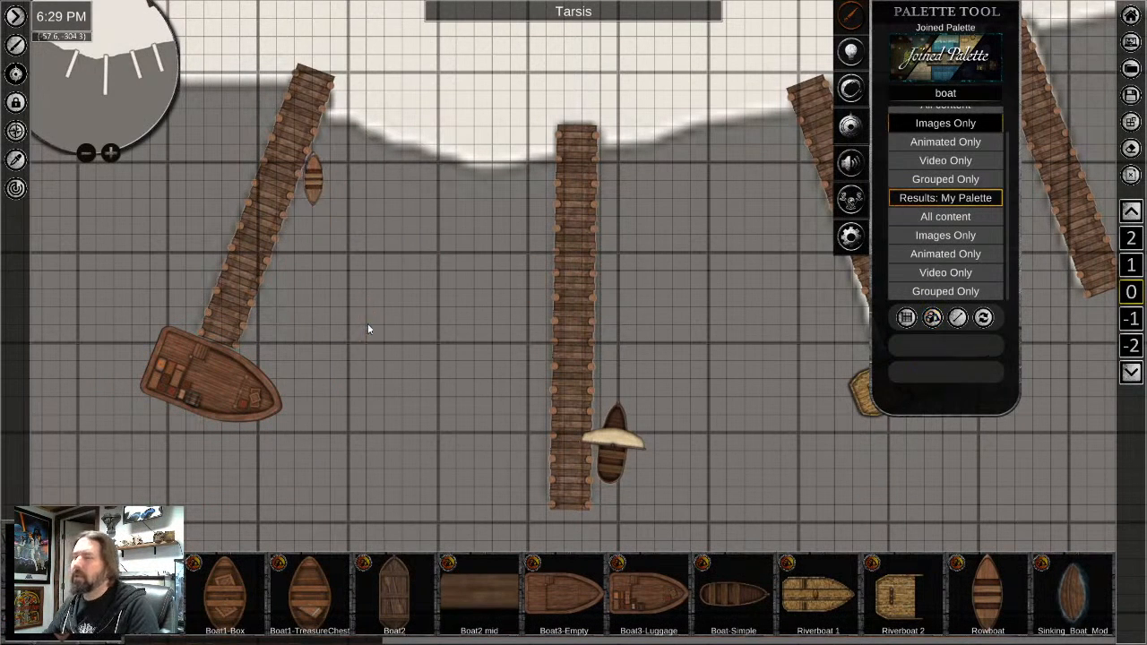
Search the palette for "sail", limit the results to images only, and discard the preselected wing sail
left_click(956, 94)
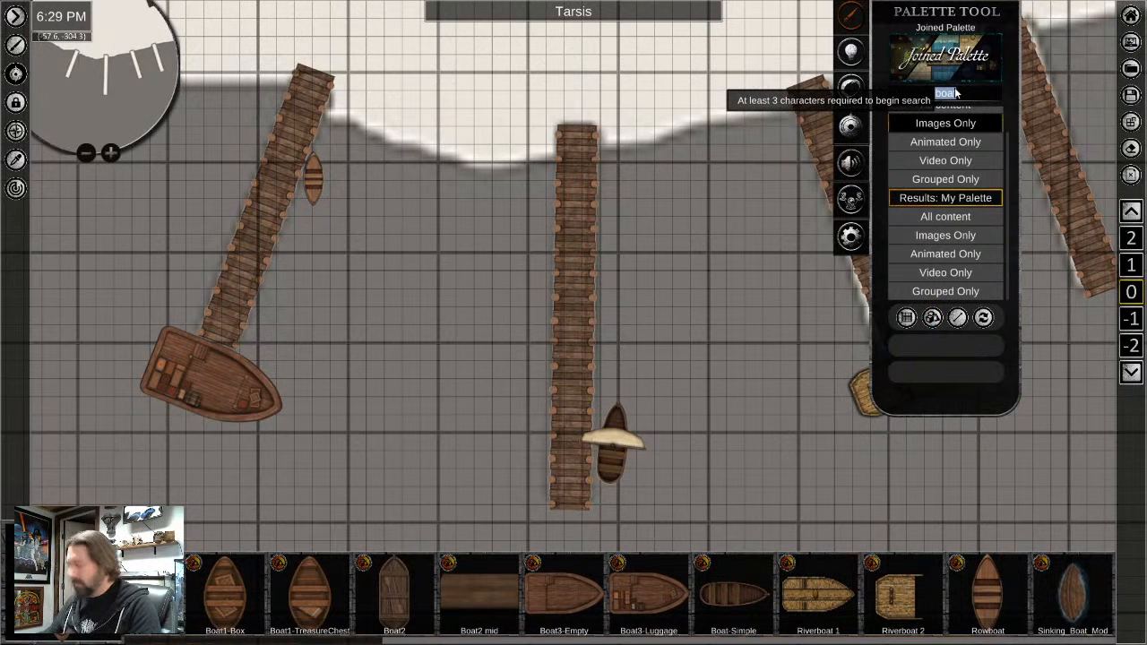
type("sail")
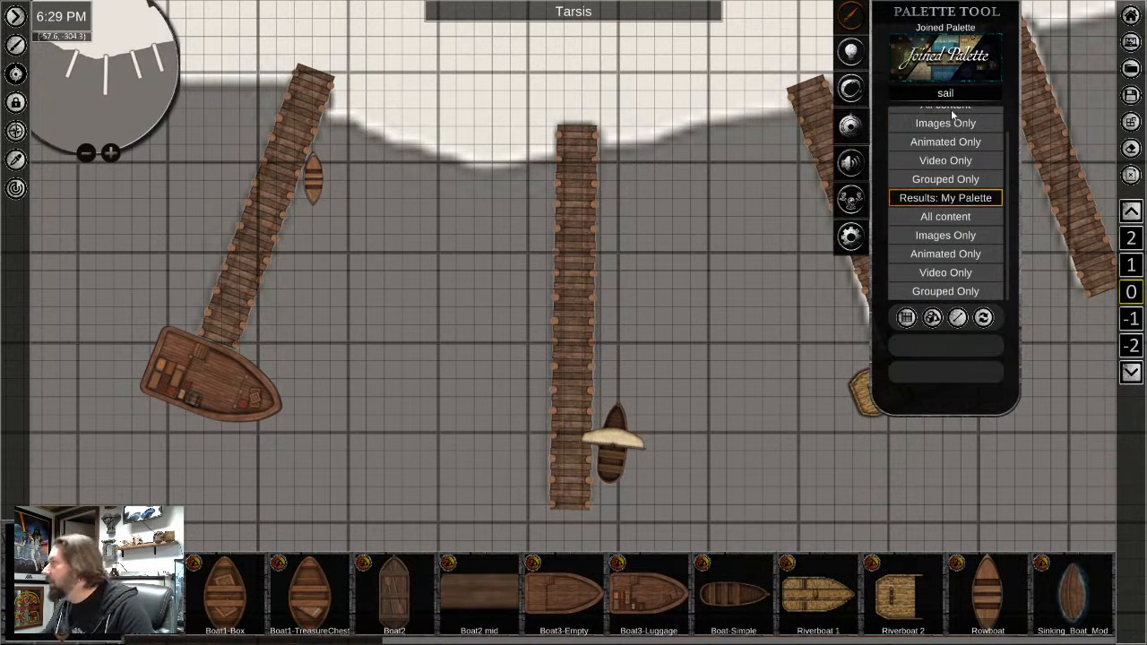
left_click(950, 127)
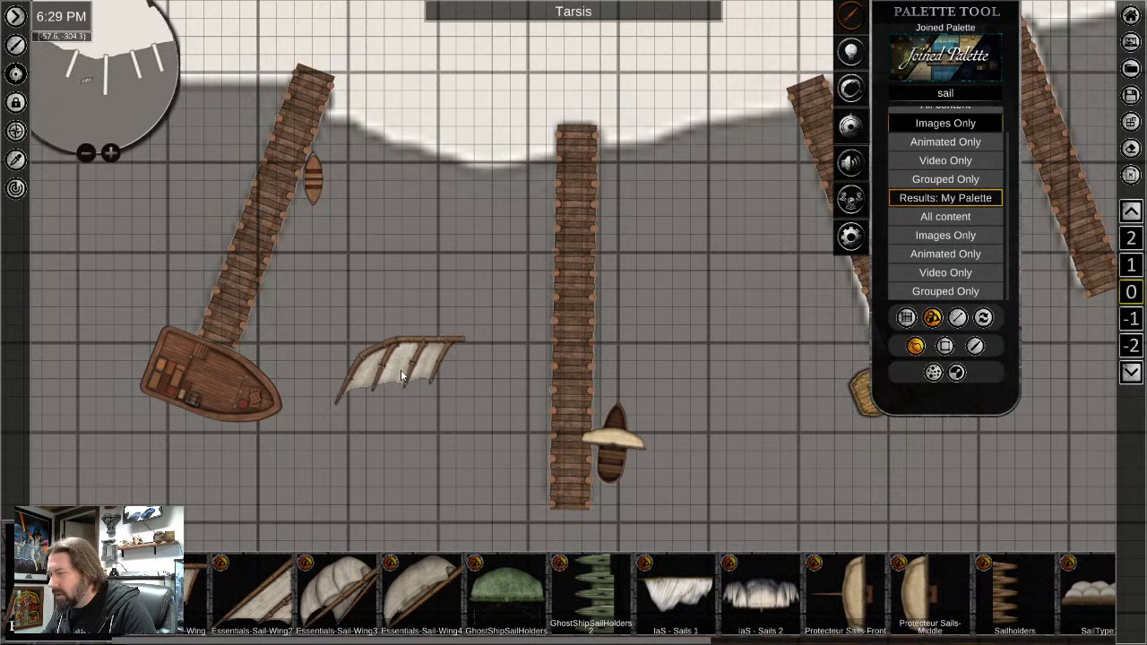
right_click(401, 375)
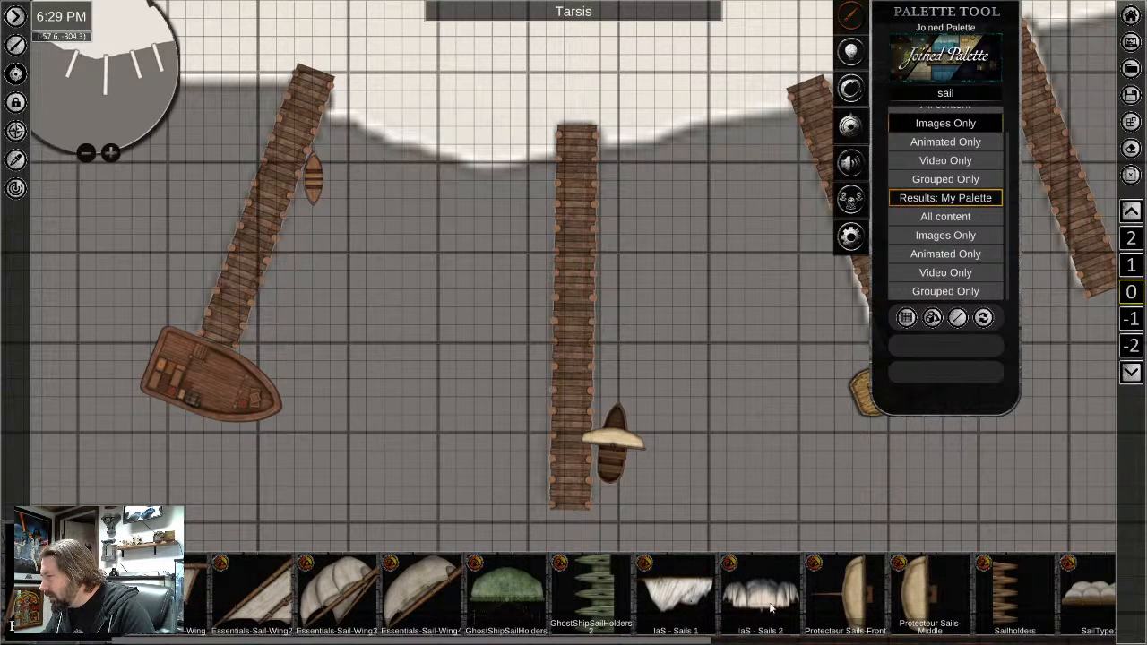
Find Viking_Ship_Sail 2 among the sail images and place it over the luggage boat
left_click_drag(770, 609, 327, 601)
left_click_drag(917, 609, 589, 614)
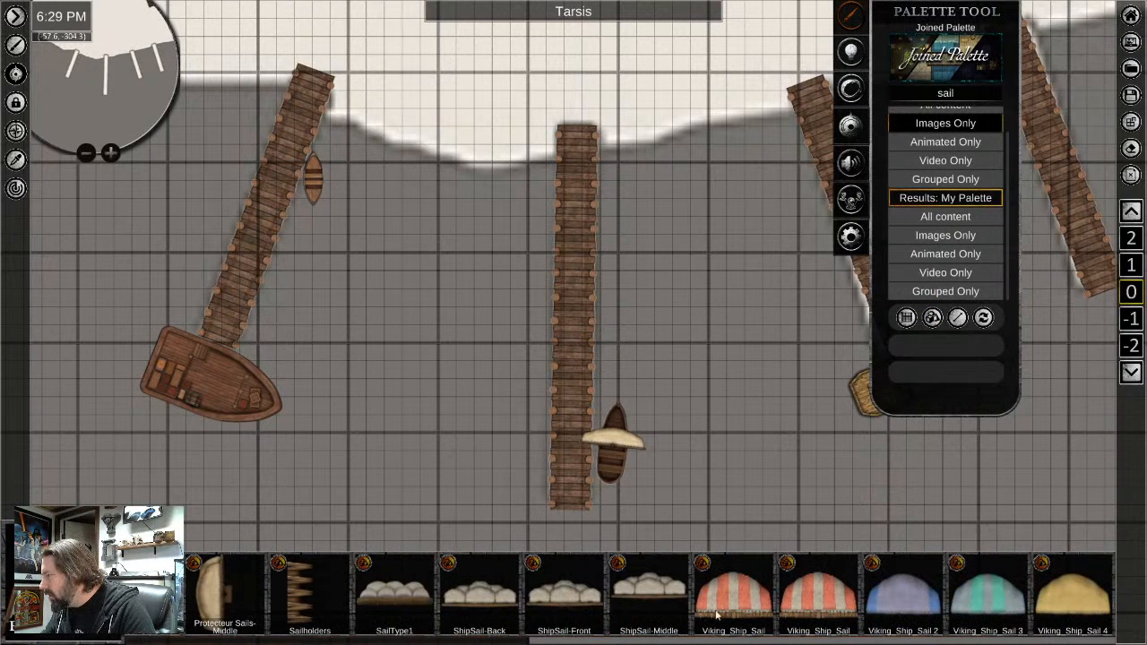
left_click(889, 595)
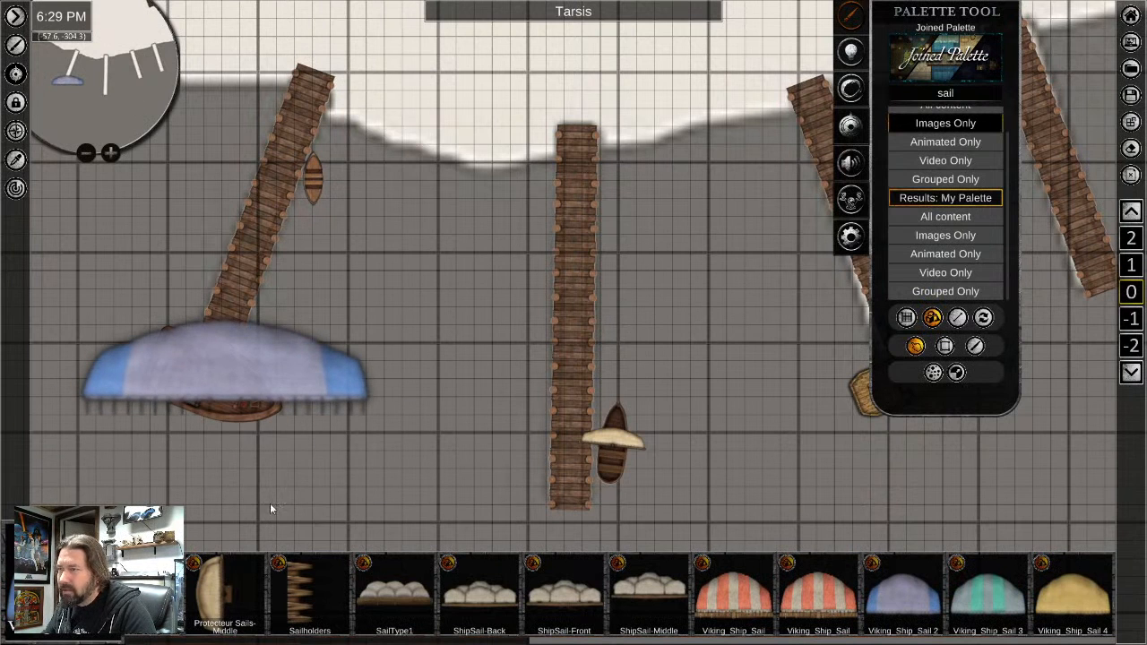
right_click(269, 473)
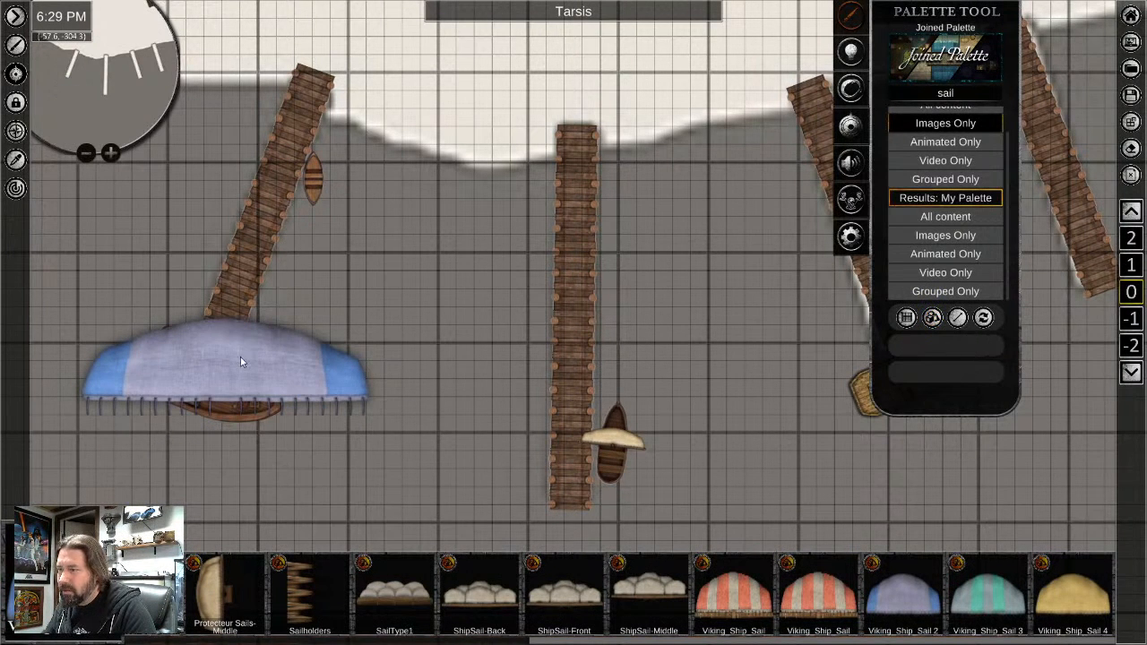
Delete the Viking sail from the luggage boat and place the IaS - Sails 1 image over the boat instead
left_click(240, 357)
key("Delete")
scroll(195, 596, "up", 10)
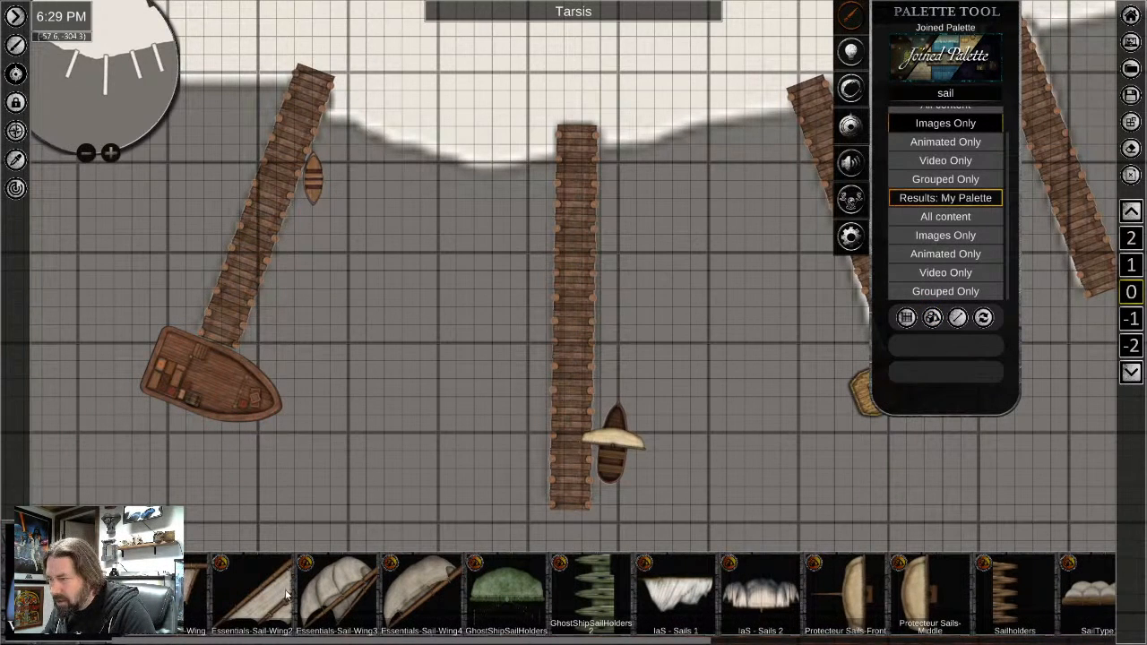
middle_click_drag(280, 584, 341, 578)
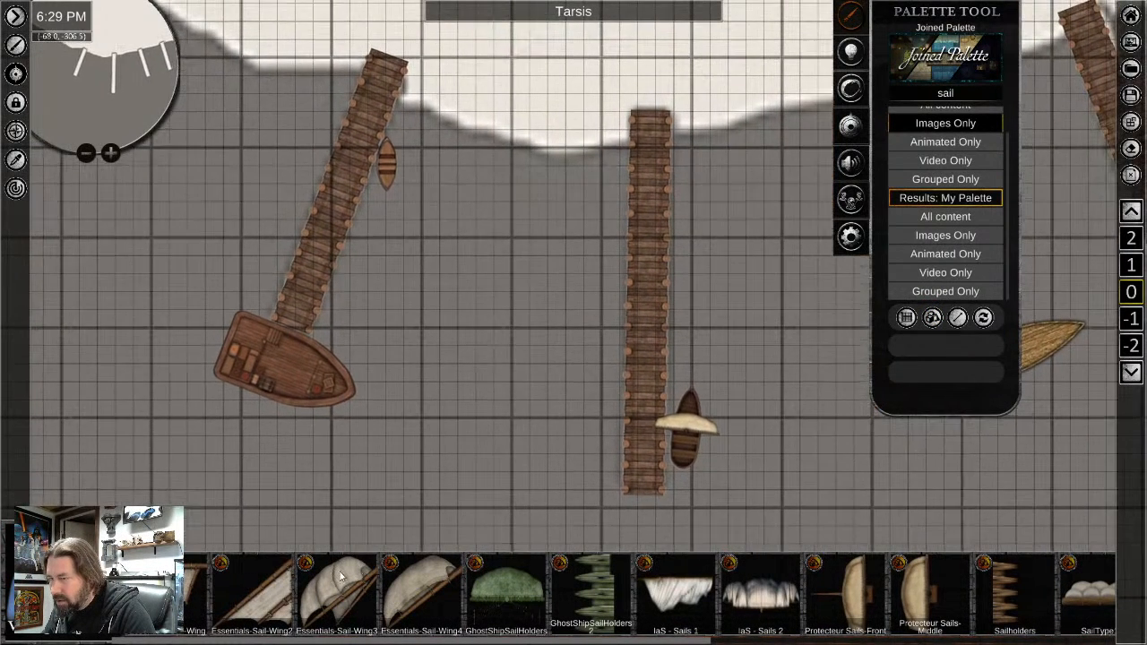
scroll(427, 596, "down", 3)
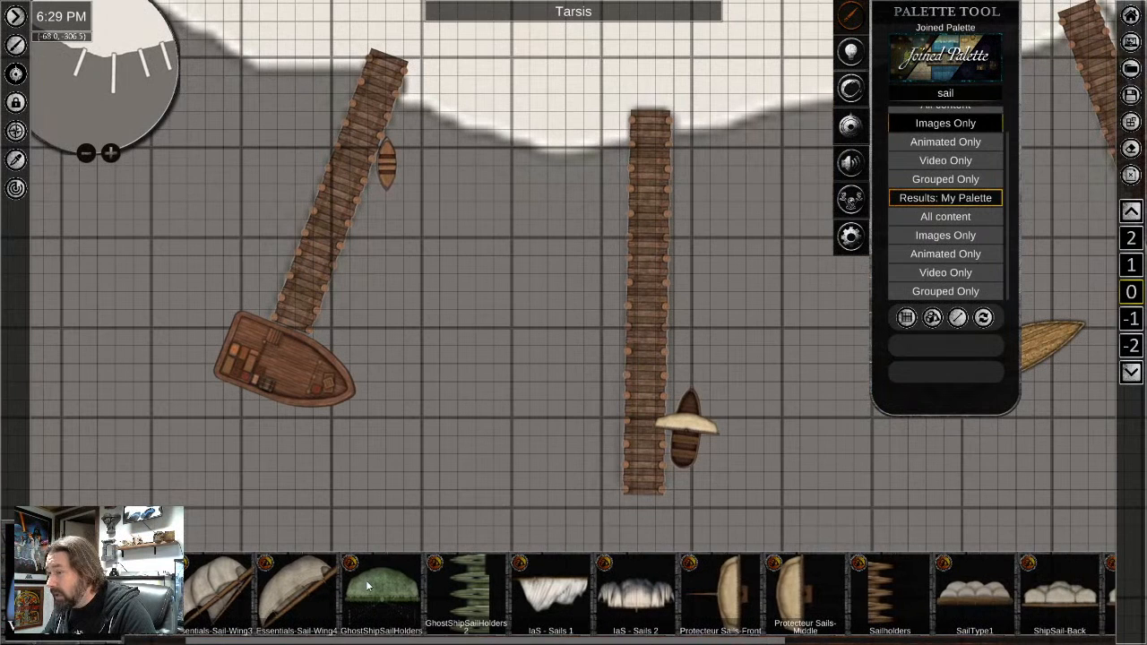
left_click_drag(439, 600, 281, 600)
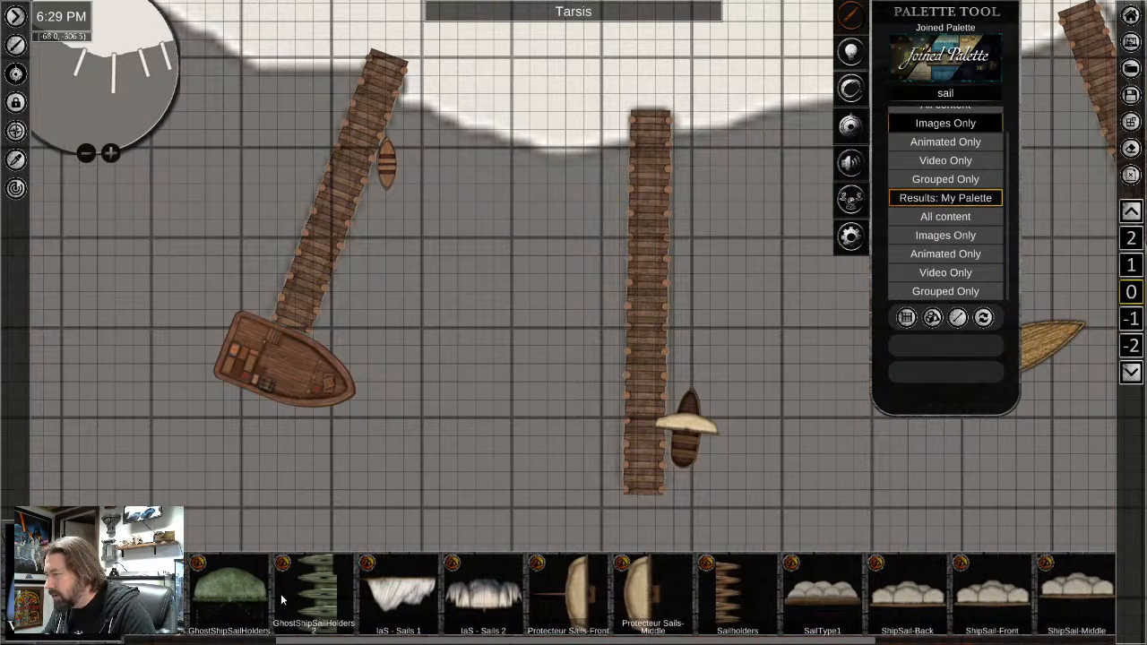
left_click(399, 559)
left_click(335, 379)
right_click(320, 484)
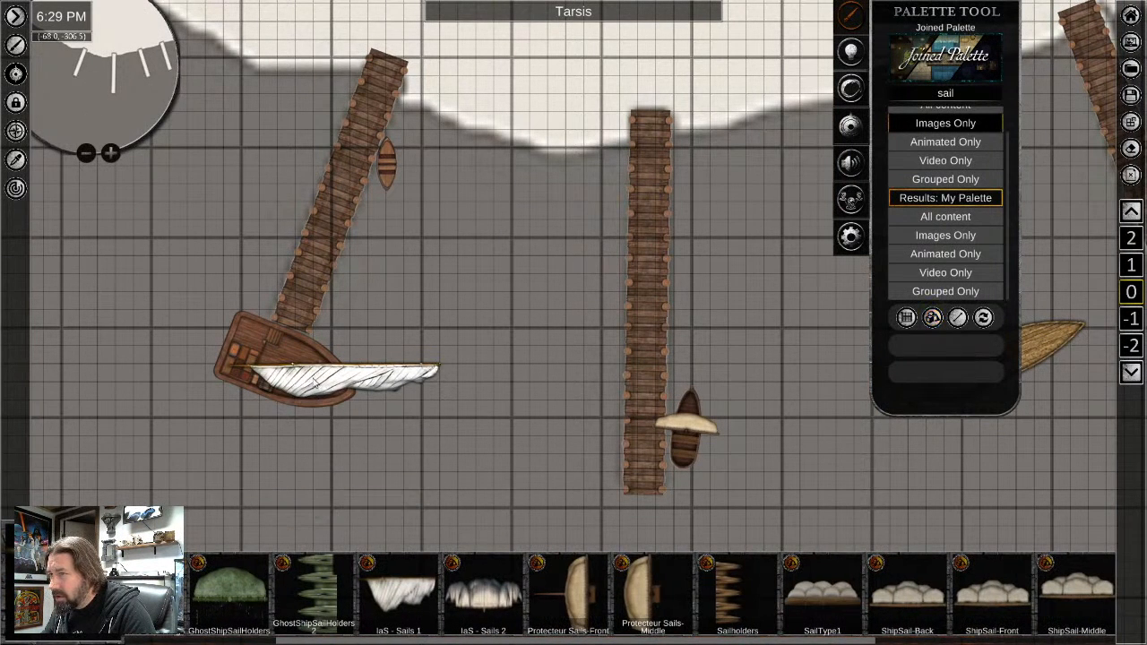
Rotate the new sail diagonally, scale it down and position it across the luggage boat's deck
left_click(315, 383)
left_click_drag(338, 468, 430, 470)
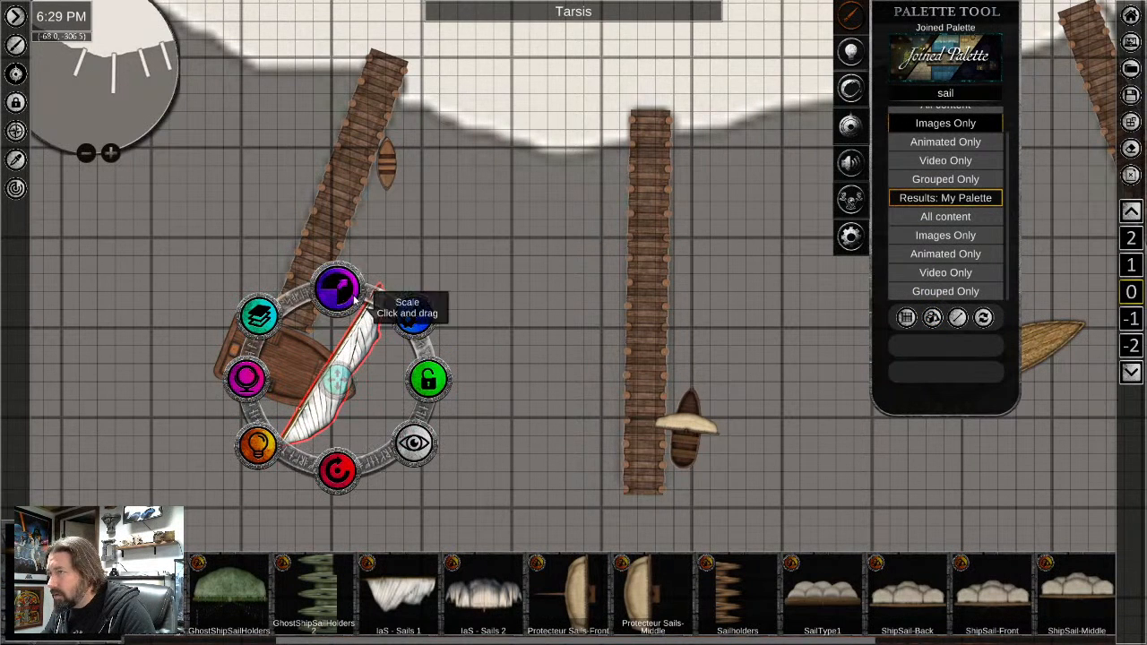
mouse_move(342, 479)
left_mouse_down()
mouse_move(359, 474)
mouse_move(341, 474)
left_mouse_up()
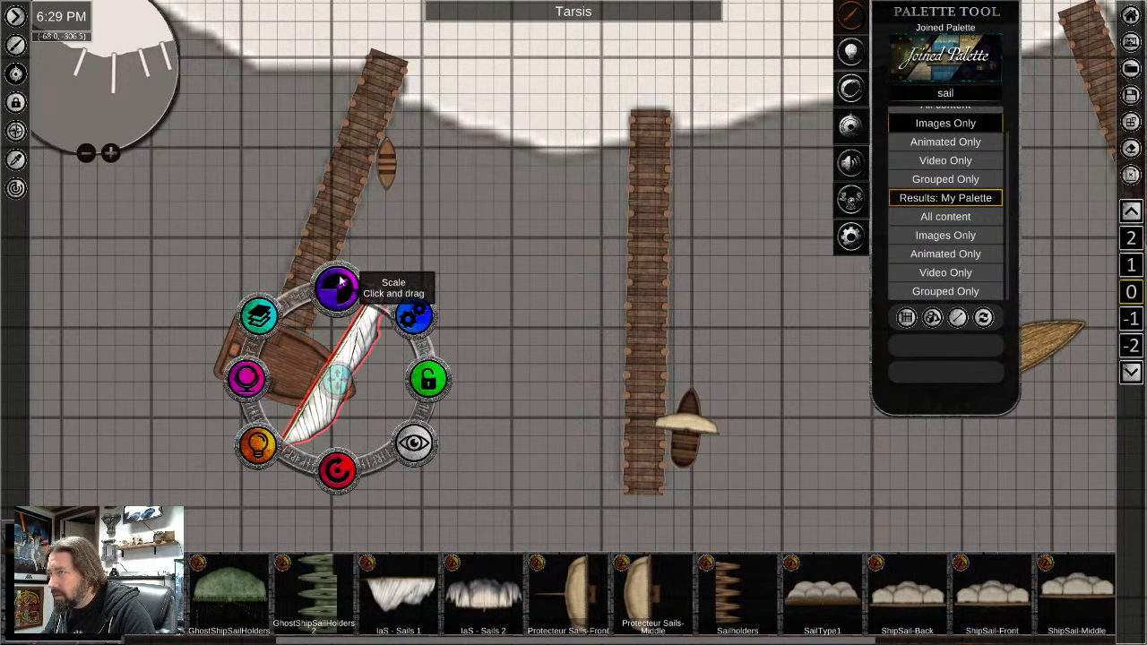
left_click_drag(340, 279, 327, 310)
left_click_drag(337, 392, 284, 380)
scroll(287, 405, "up", 4)
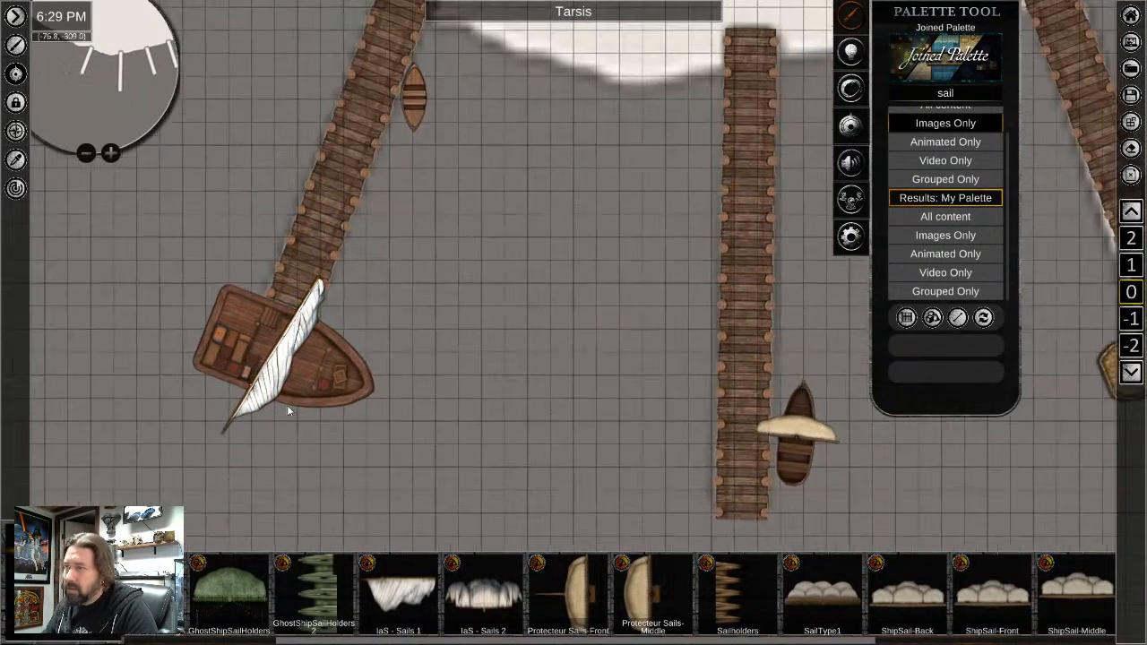
Copy the small sailboat from the long vertical pier to the shorter eastern pier, rotated to lie against its outer end
scroll(286, 406, "down", 5)
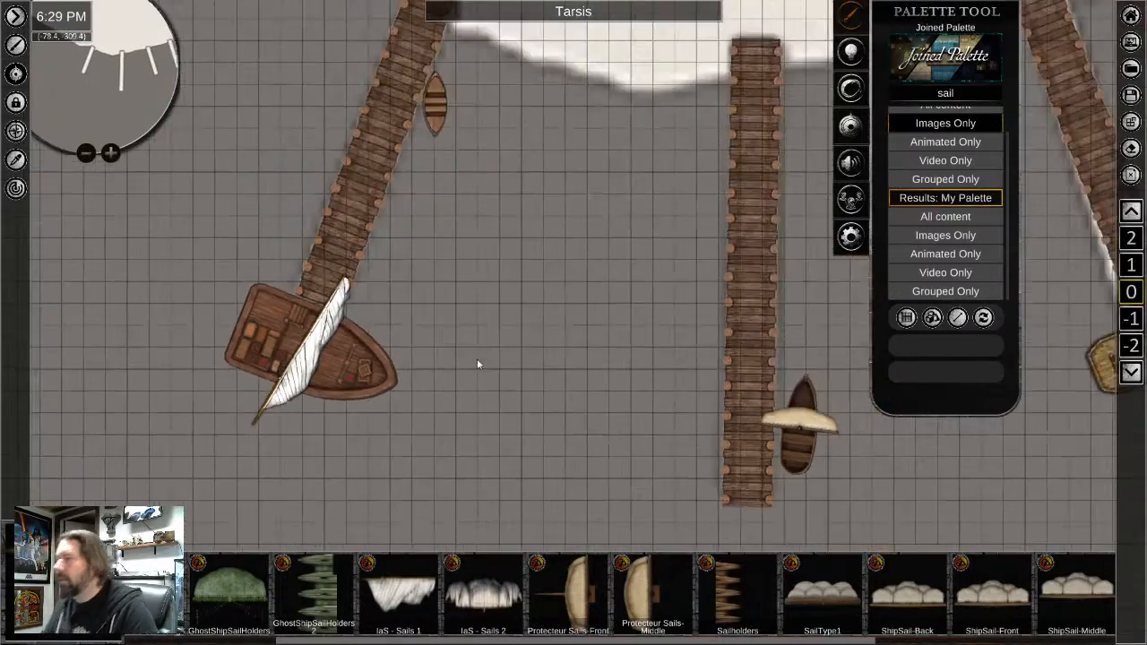
scroll(563, 338, "down", 4)
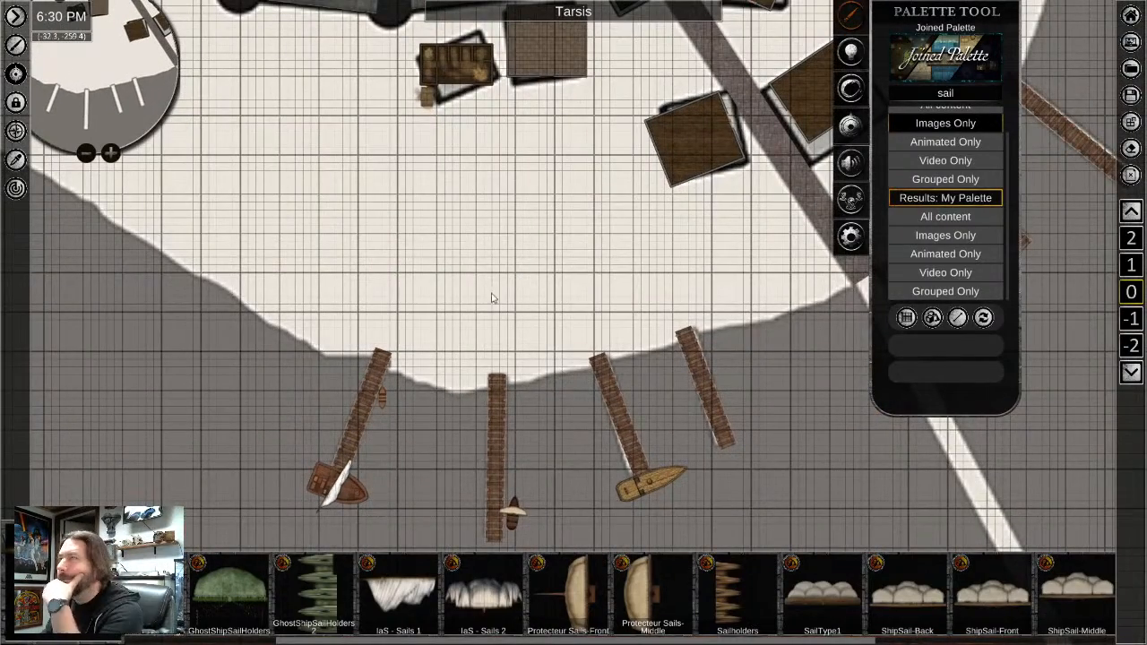
middle_click_drag(509, 194, 478, 351)
scroll(478, 352, "down", 1)
middle_click_drag(590, 436, 393, 400)
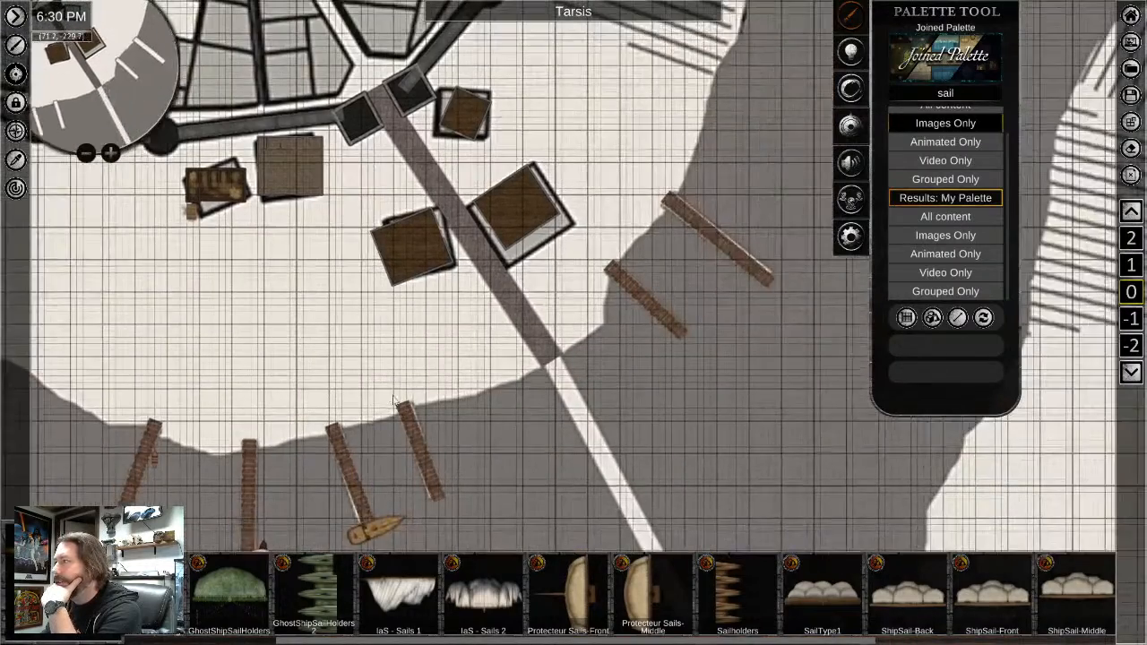
middle_click_drag(519, 439, 530, 291)
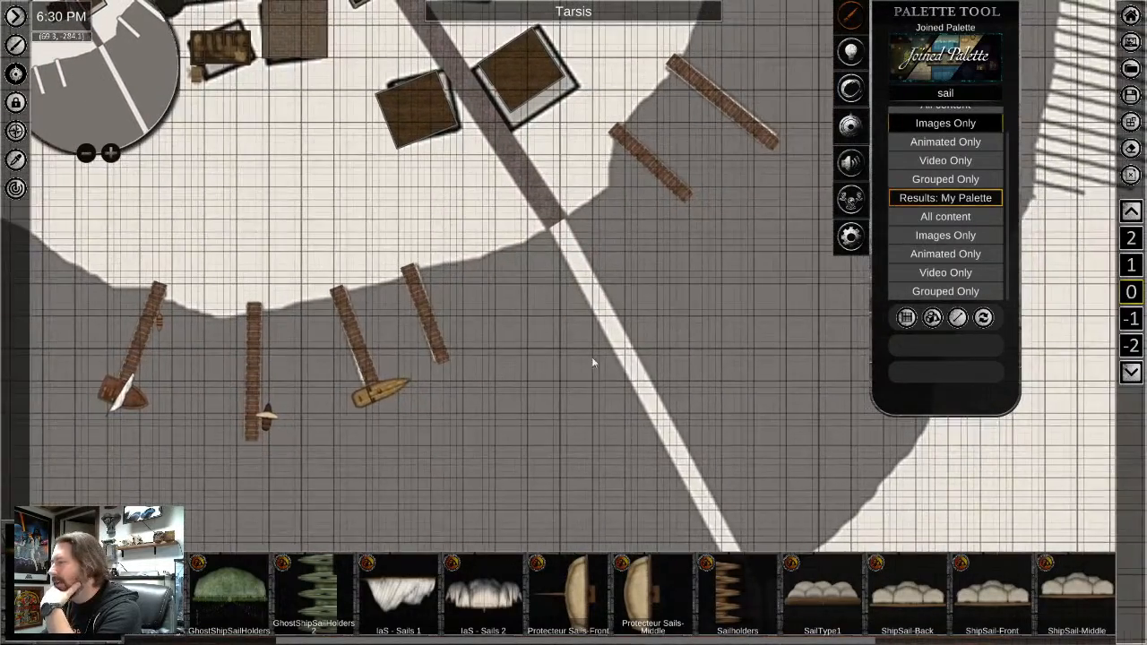
middle_click_drag(595, 361, 534, 371)
right_click(178, 445)
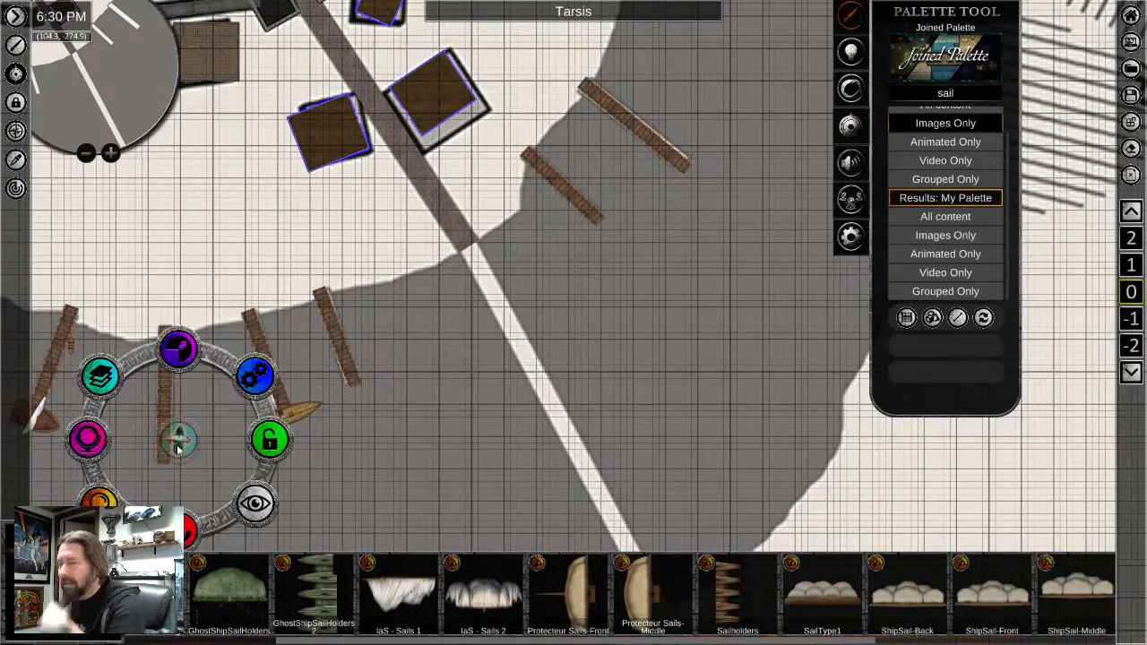
scroll(622, 215, "up", 3)
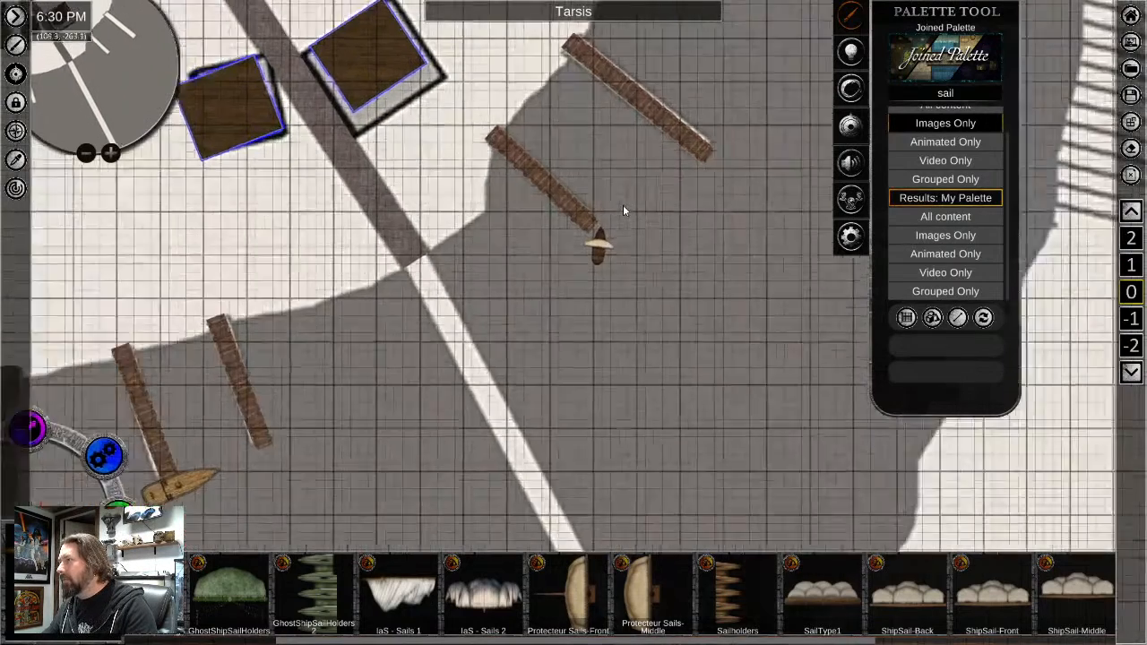
right_click(594, 255)
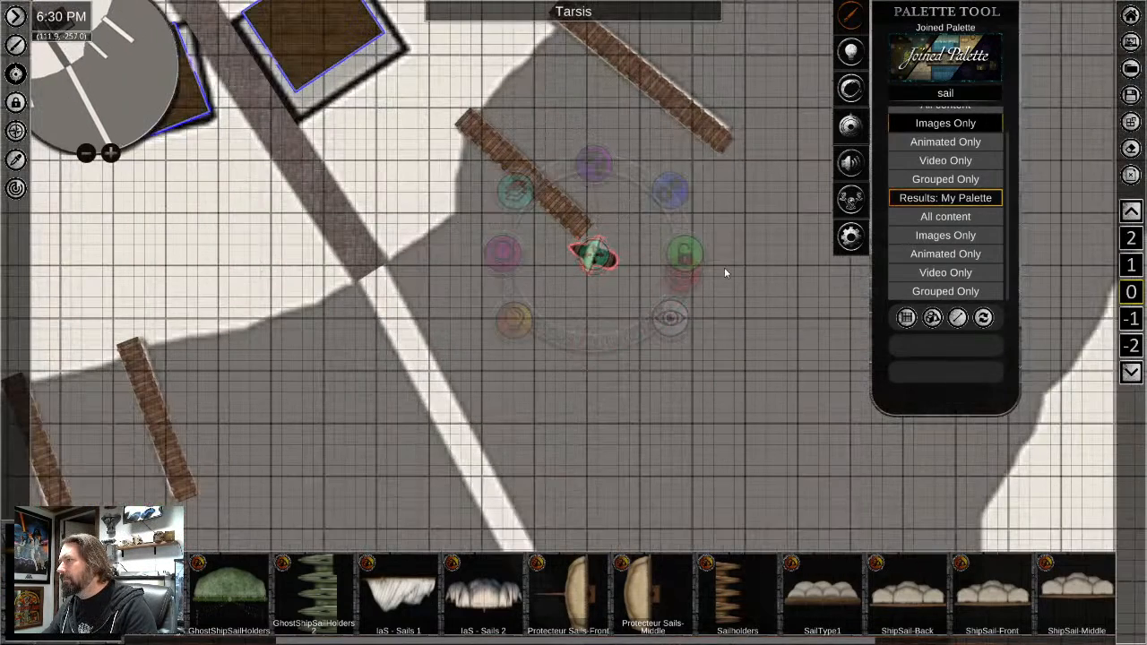
left_click_drag(592, 254, 543, 224)
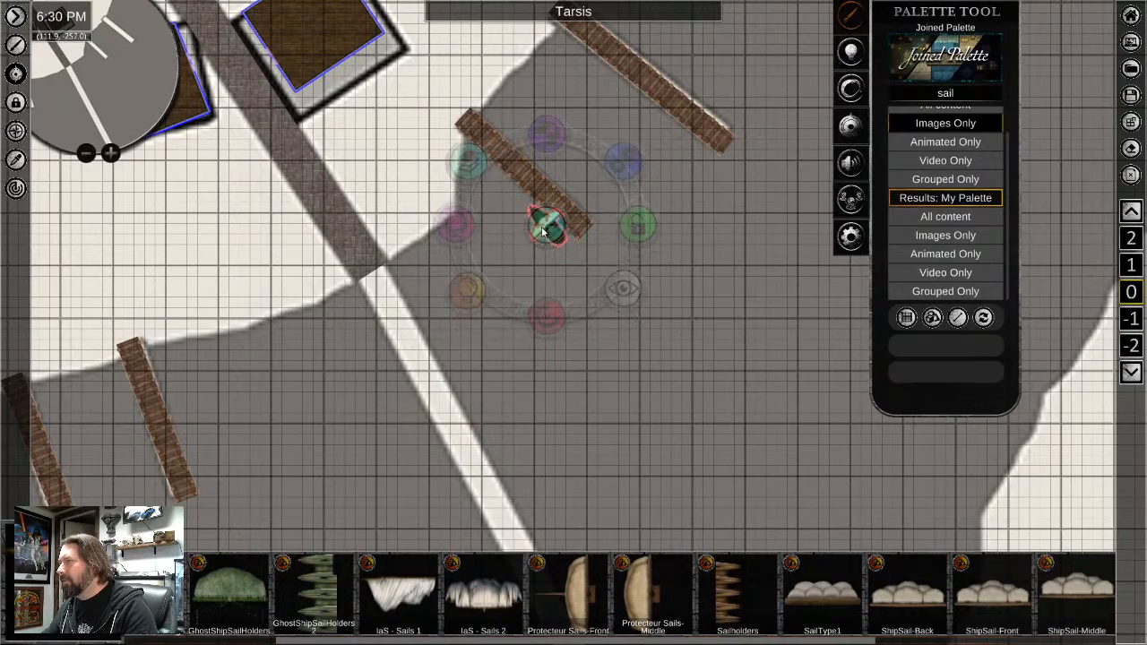
Look over the harbour piers, the town gate area and the unpaved stretch of road crossing the water
scroll(376, 384, "down", 3)
middle_click_drag(273, 362, 613, 459)
scroll(613, 464, "down", 3)
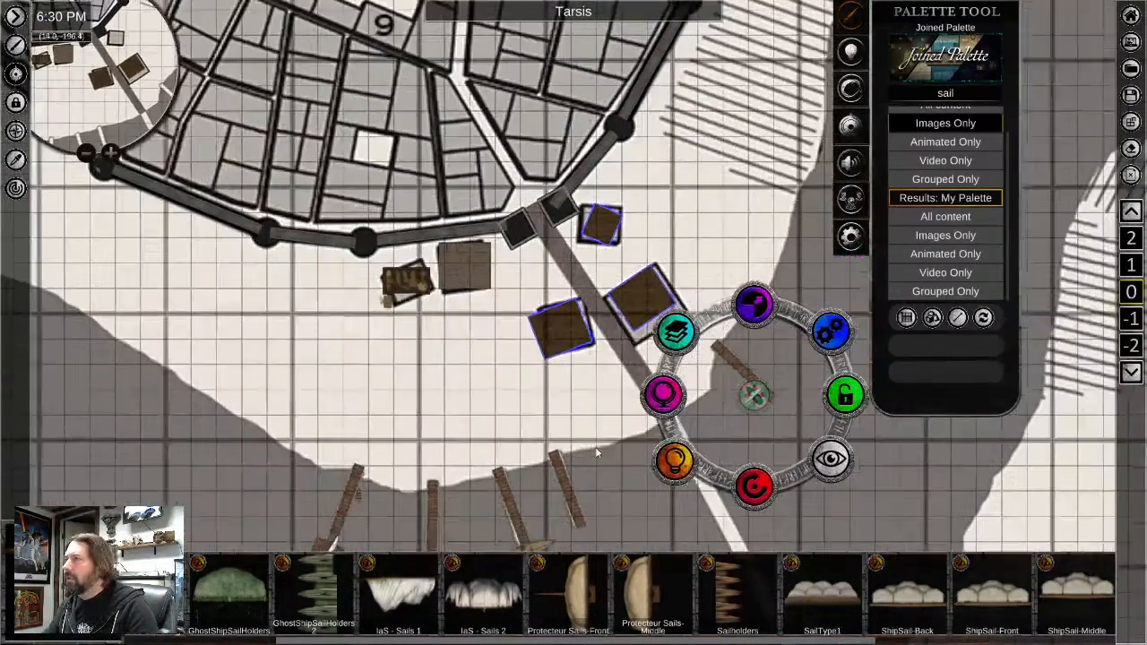
scroll(471, 404, "down", 1)
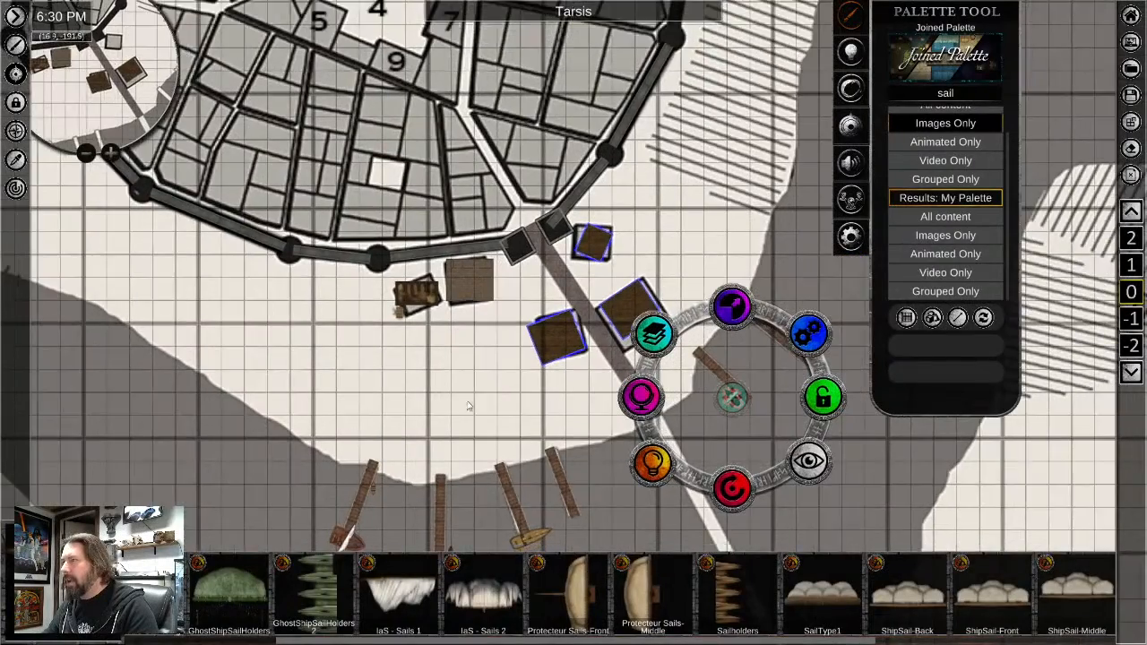
middle_click_drag(472, 404, 382, 174)
scroll(634, 345, "up", 3)
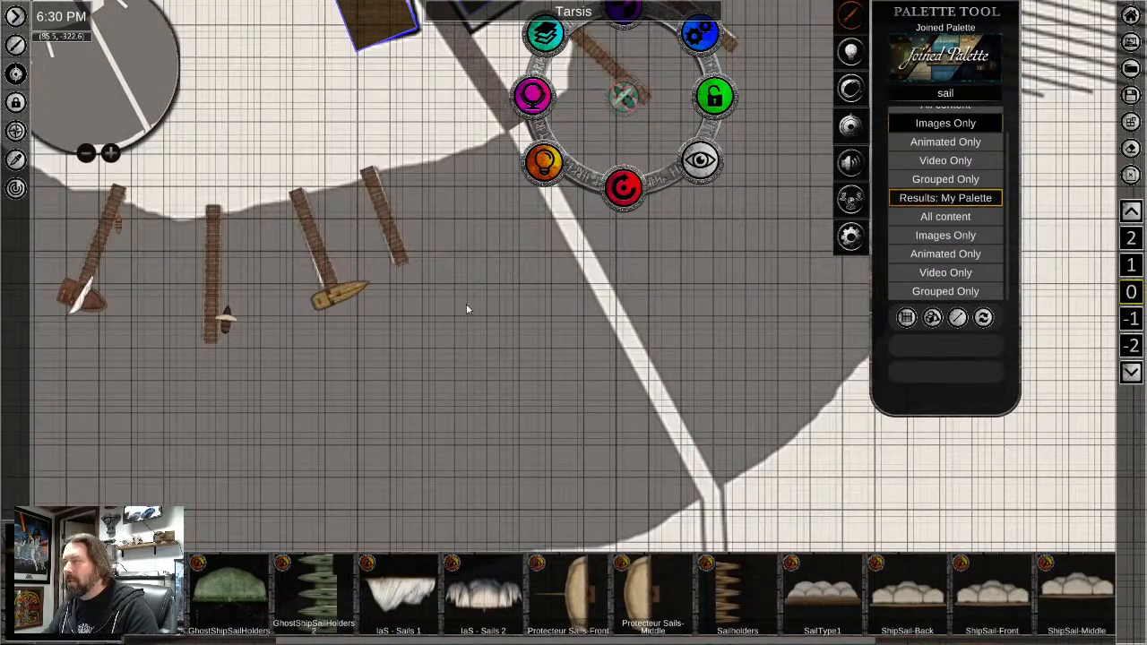
middle_click_drag(466, 303, 390, 254)
middle_click_drag(480, 293, 502, 513)
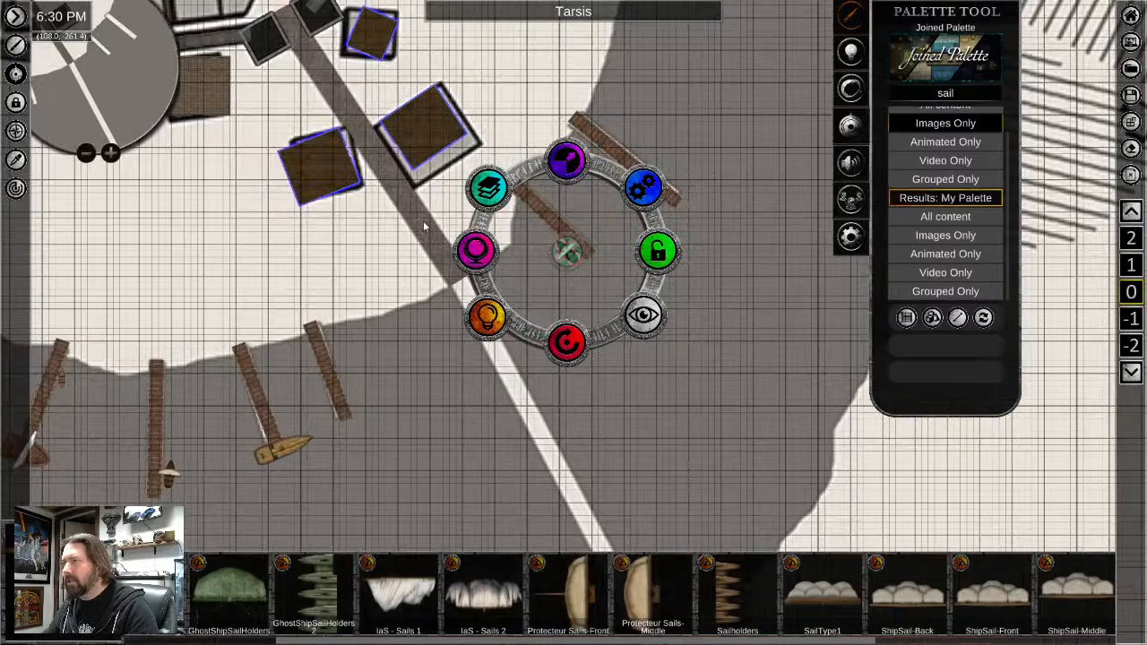
Try to sample the paved road's texture from the map
left_click(15, 159)
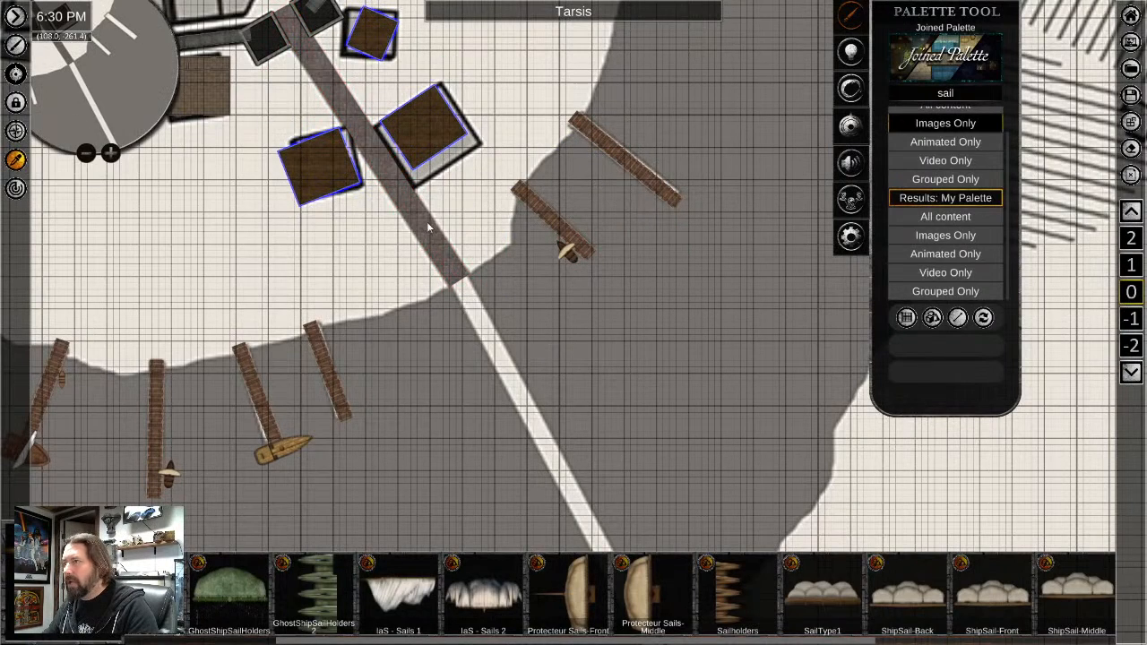
scroll(428, 229, "down", 5)
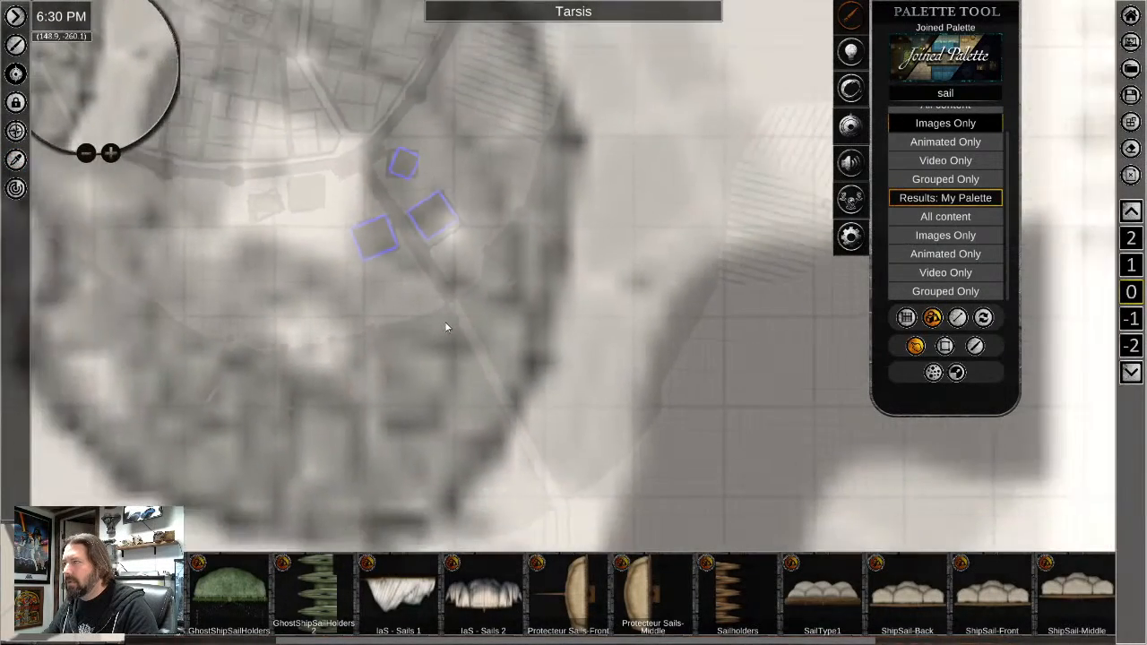
scroll(430, 315, "up", 6)
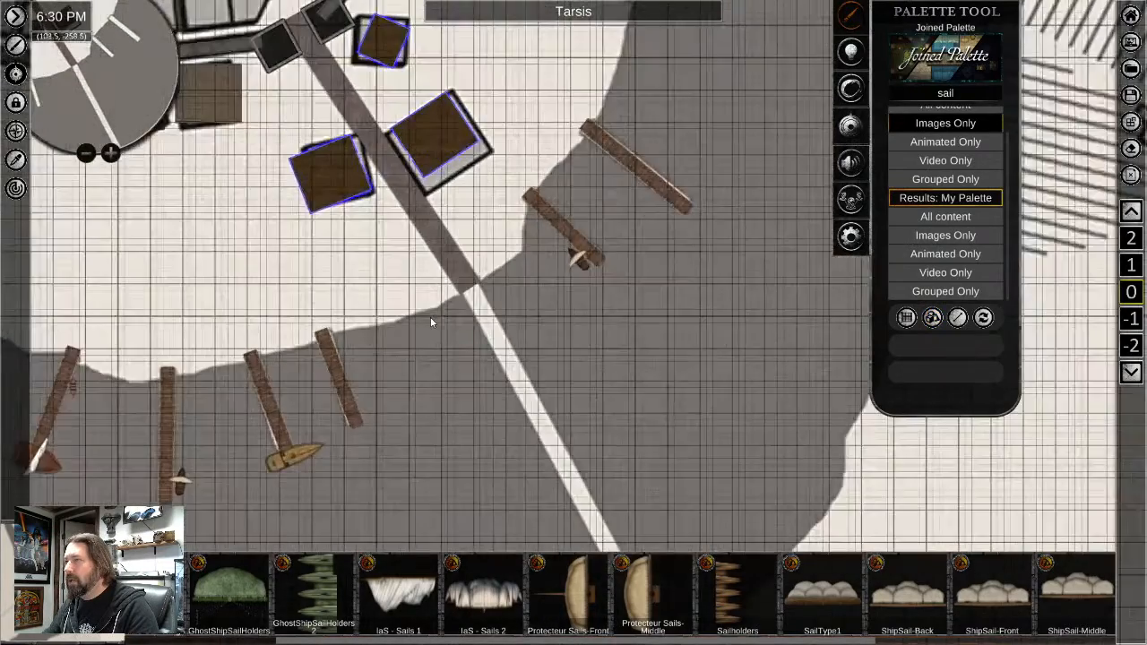
scroll(430, 319, "up", 4)
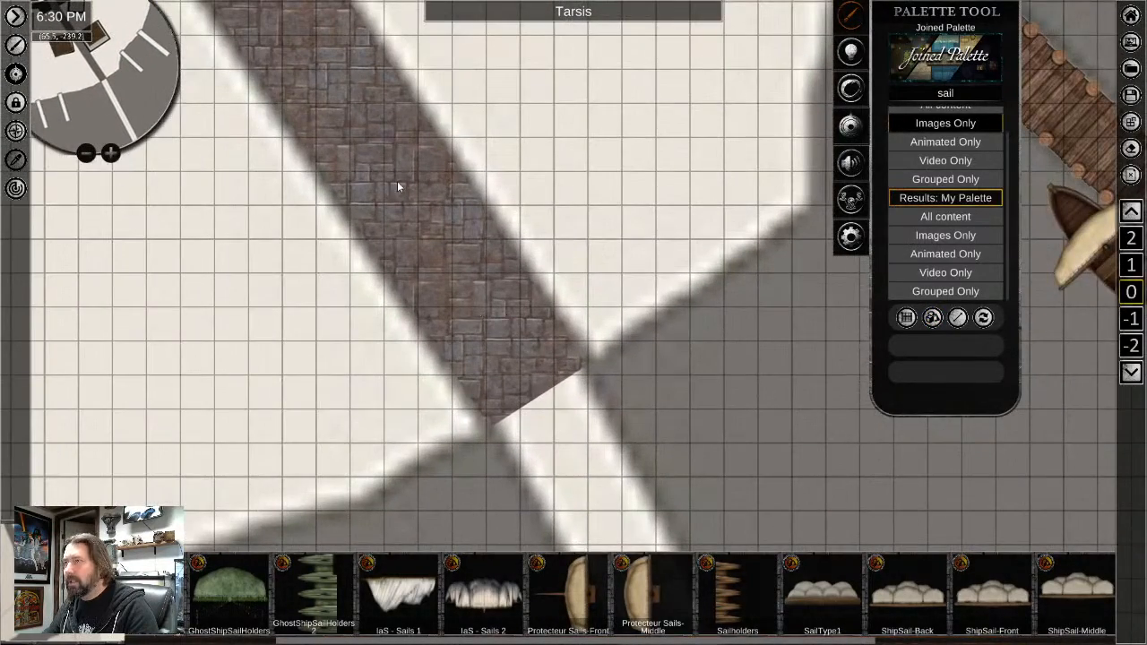
left_click(397, 181)
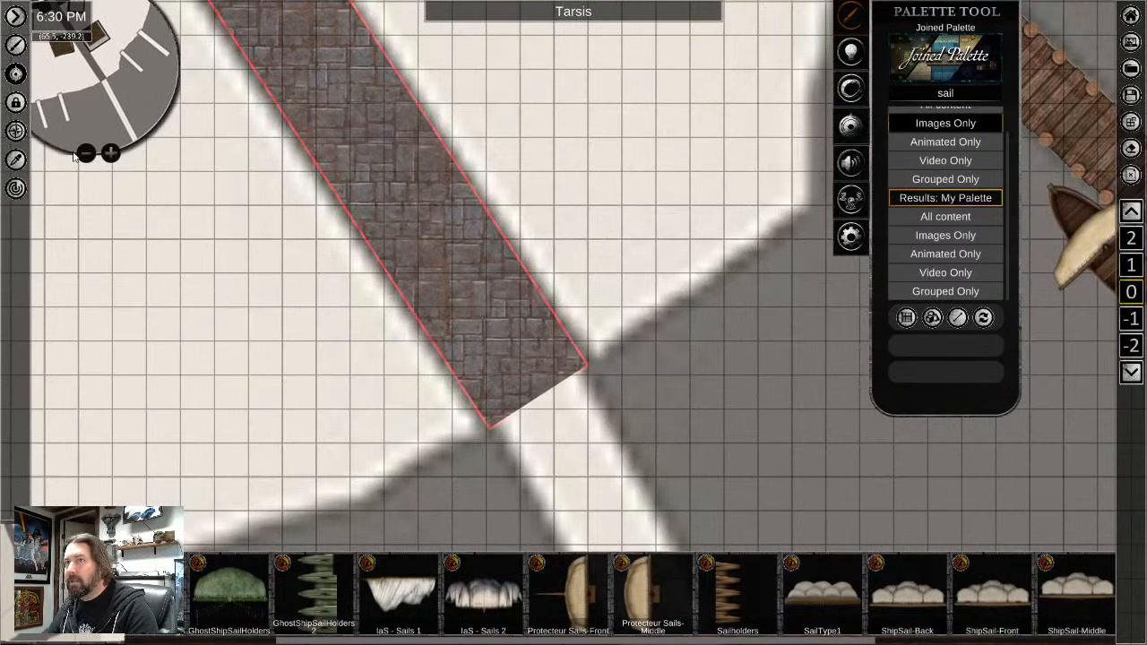
left_click(16, 161)
left_click(384, 178)
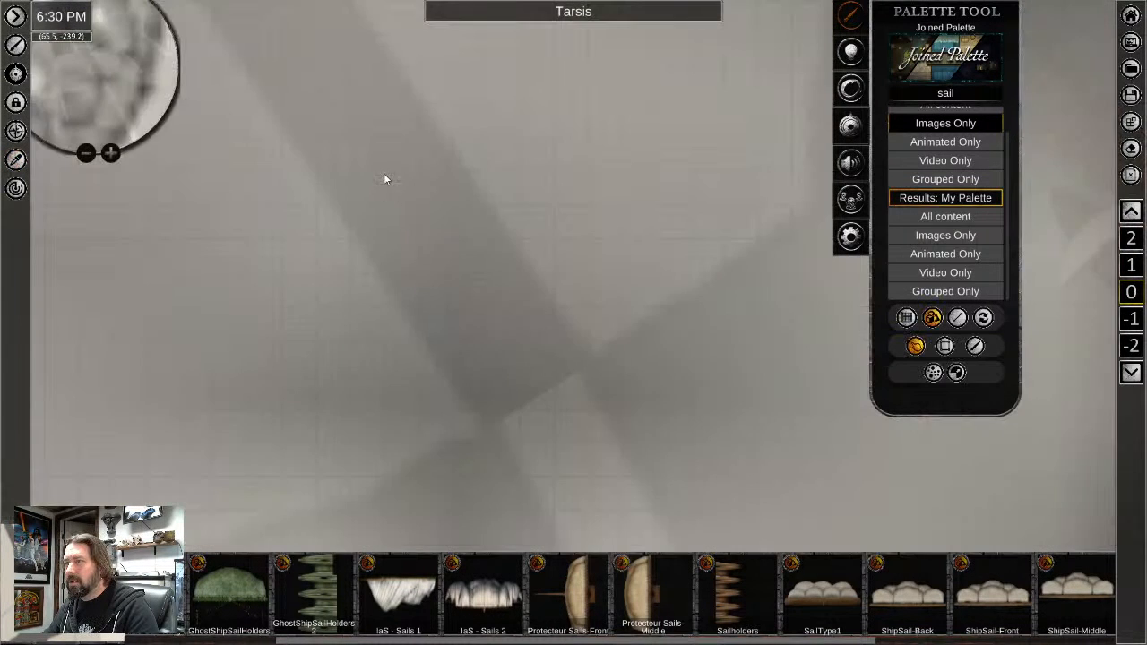
right_click(315, 339)
Sample the stone paving from the road between the town gate and the two large buildings, ready for the unpaved bridge
scroll(370, 355, "down", 3)
scroll(417, 381, "down", 3)
middle_click_drag(416, 380, 592, 591)
scroll(382, 335, "down", 5)
middle_click_drag(381, 336, 426, 330)
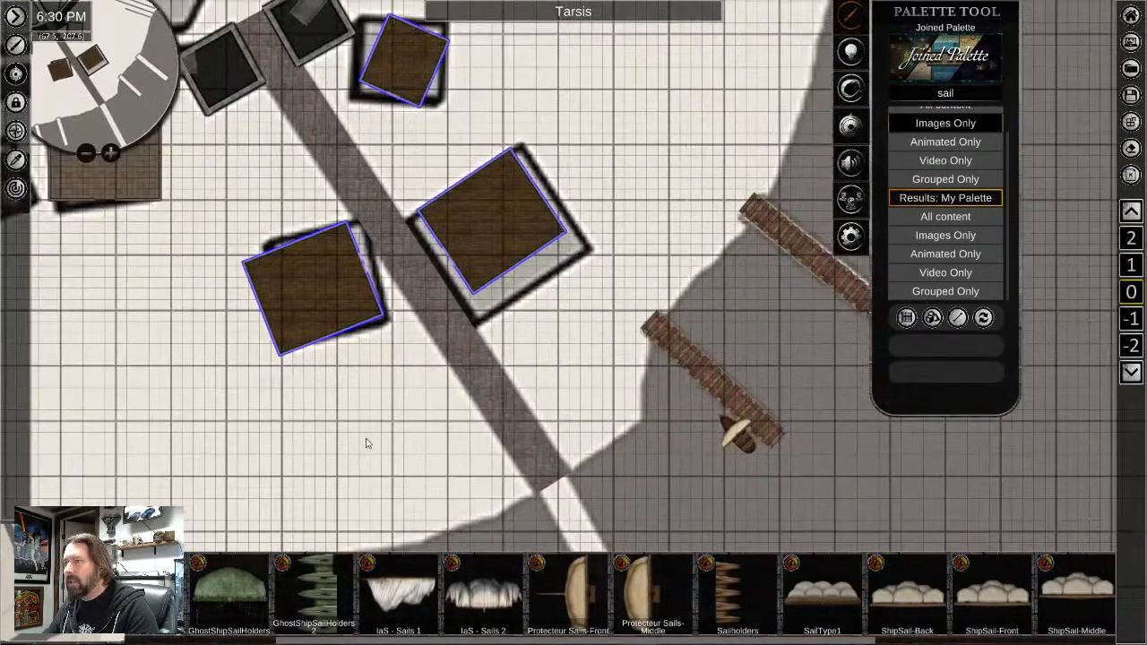
left_click(323, 138)
middle_click_drag(570, 498, 322, 63)
scroll(319, 147, "down", 3)
scroll(337, 171, "up", 3)
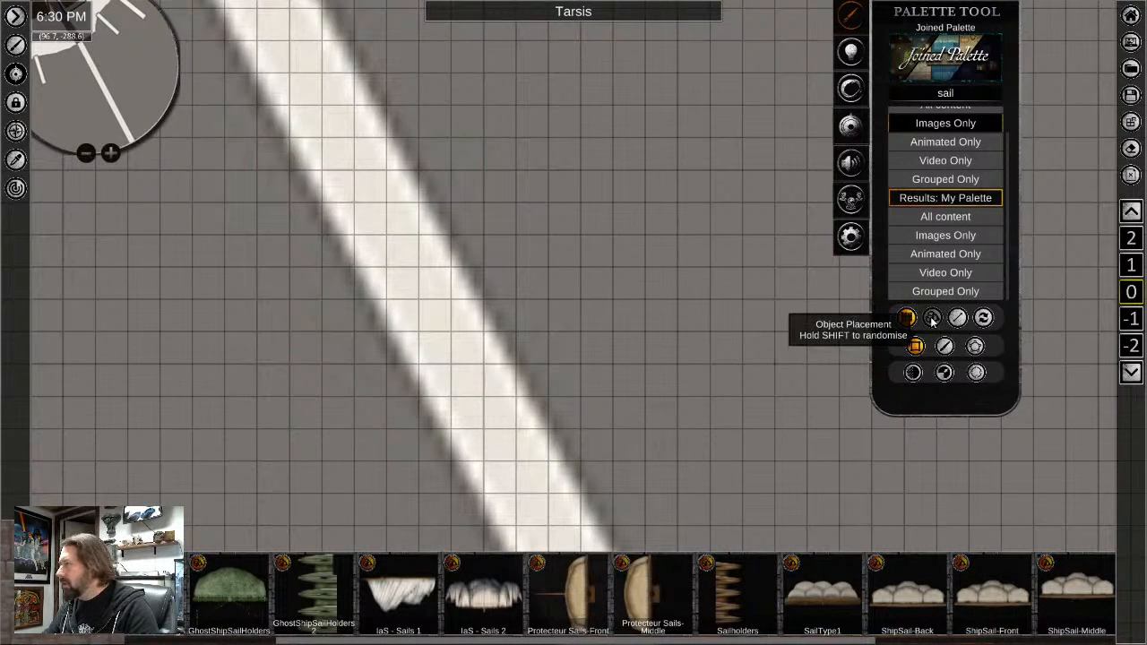
Set the paving to line placement with a repeatable width of 3, test it with a short vertical strip, and undo the strip
left_click(957, 317)
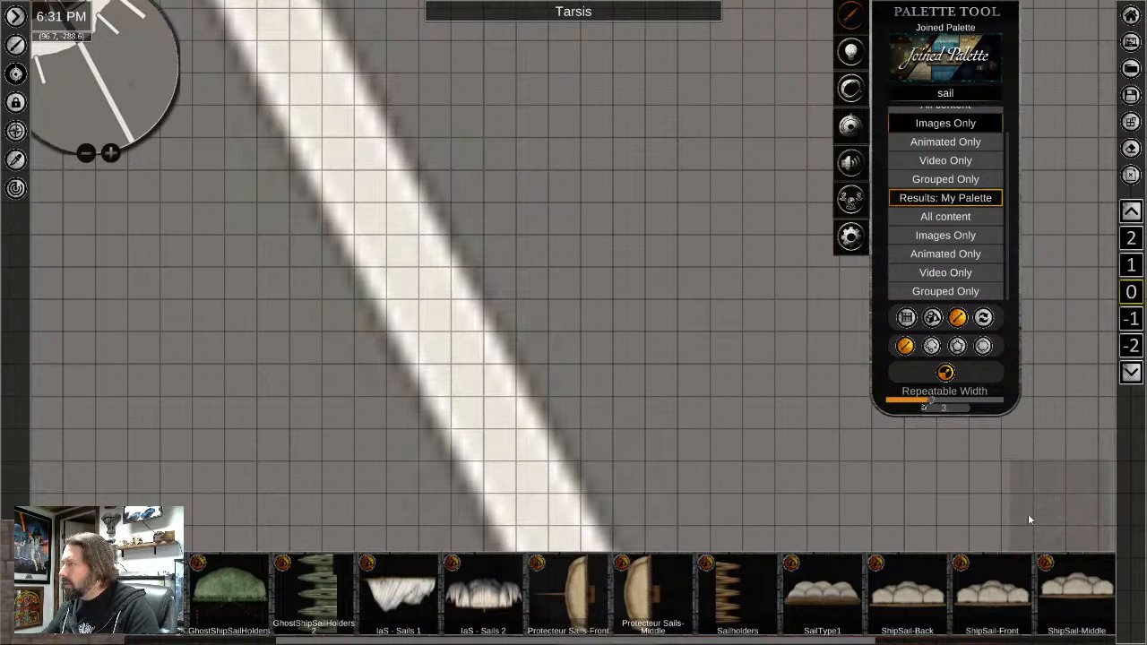
left_click_drag(548, 99, 552, 302)
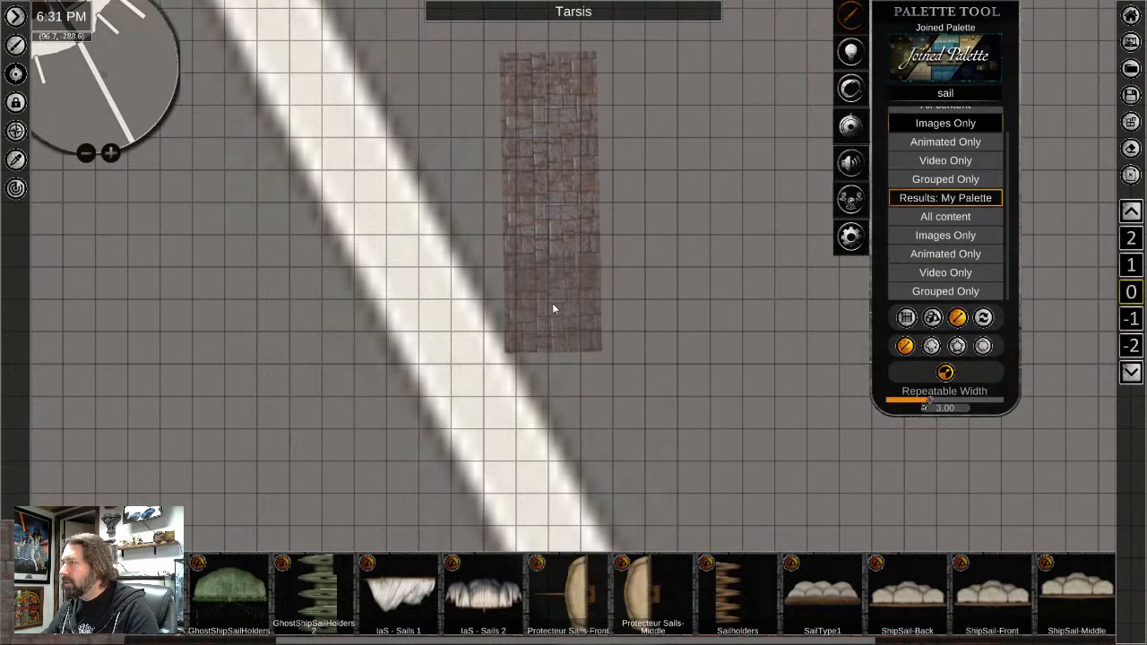
key("ctrl+z")
Draw the stone paving along the white bridge, from the existing road's end at the north shore to the south shore
scroll(494, 327, "down", 5)
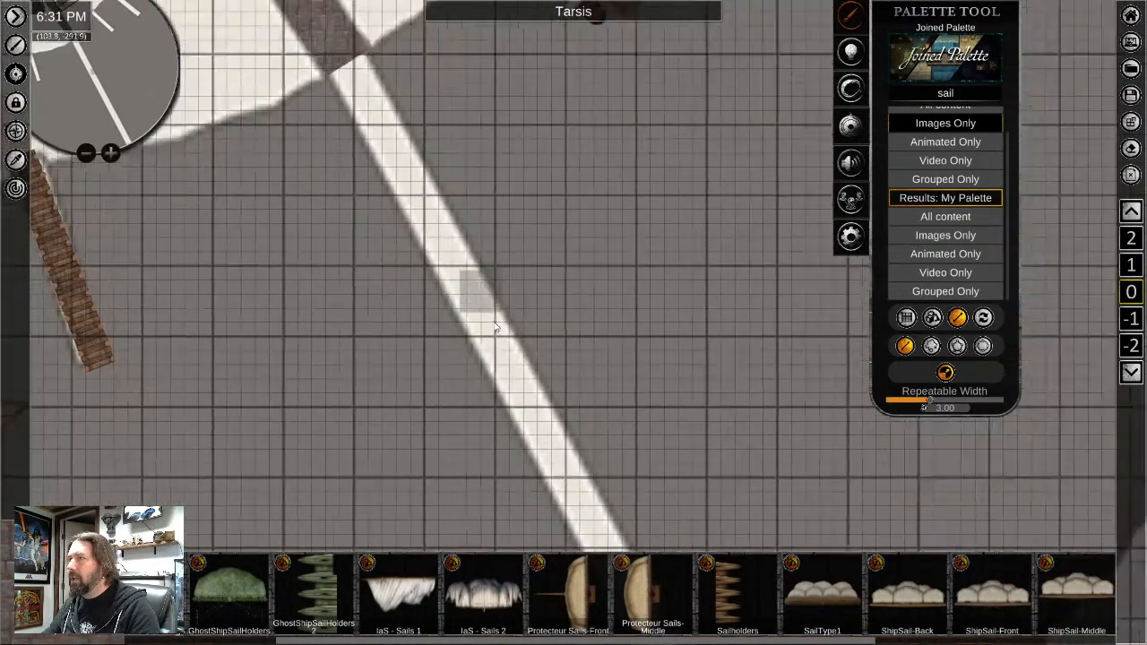
middle_click_drag(494, 327, 530, 401)
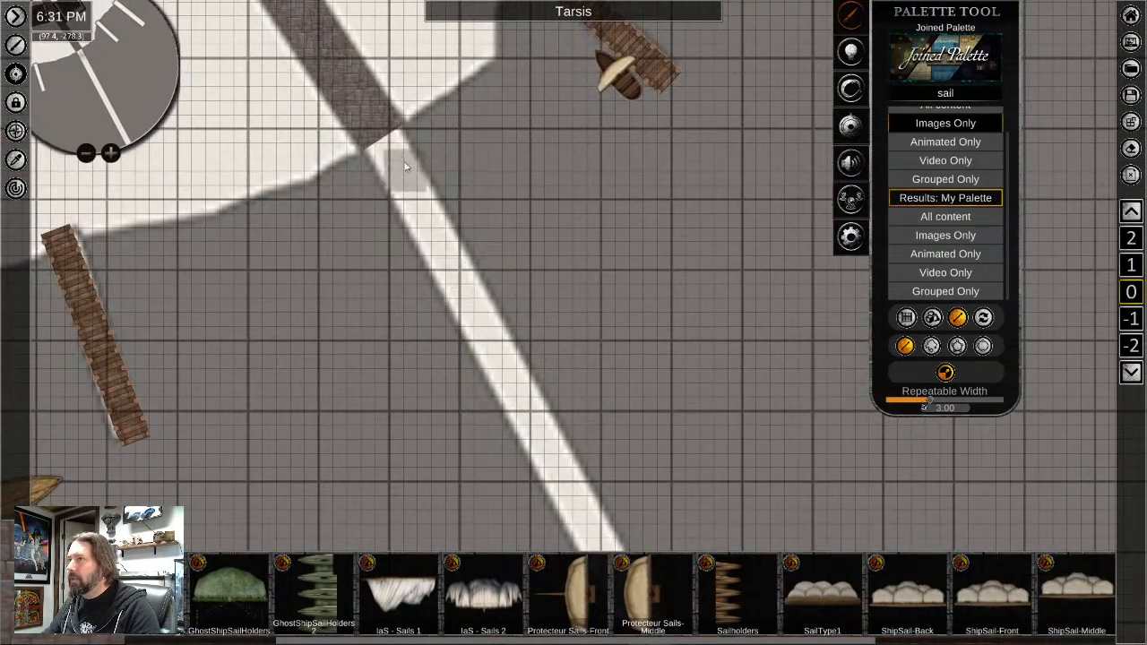
scroll(388, 148, "down", 5)
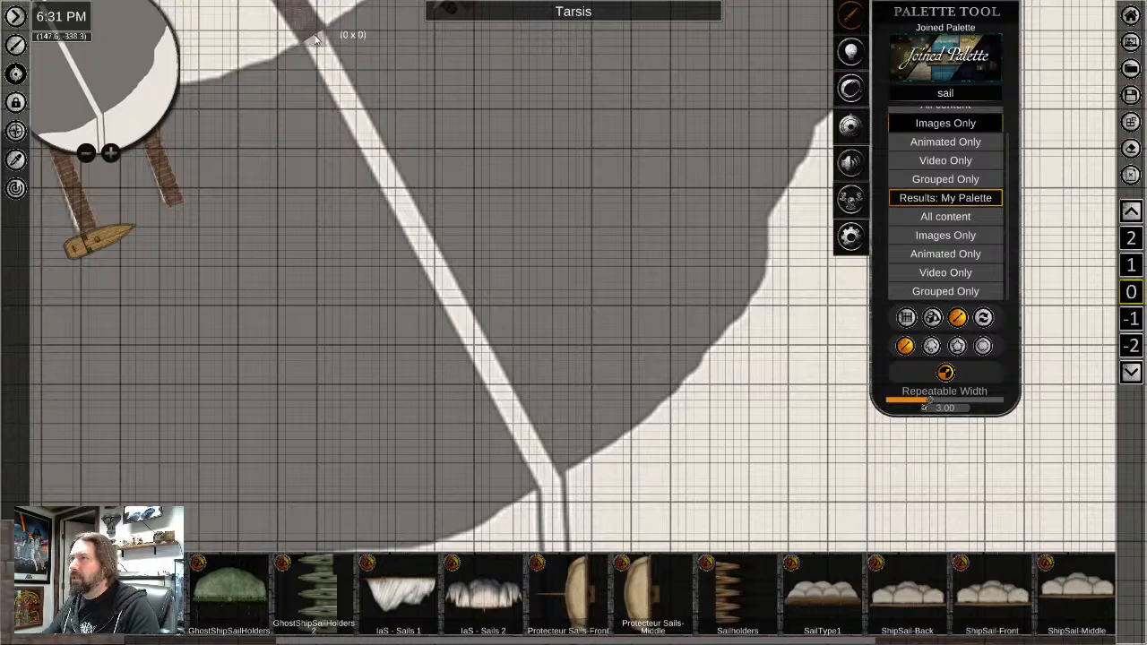
left_click_drag(316, 37, 537, 466)
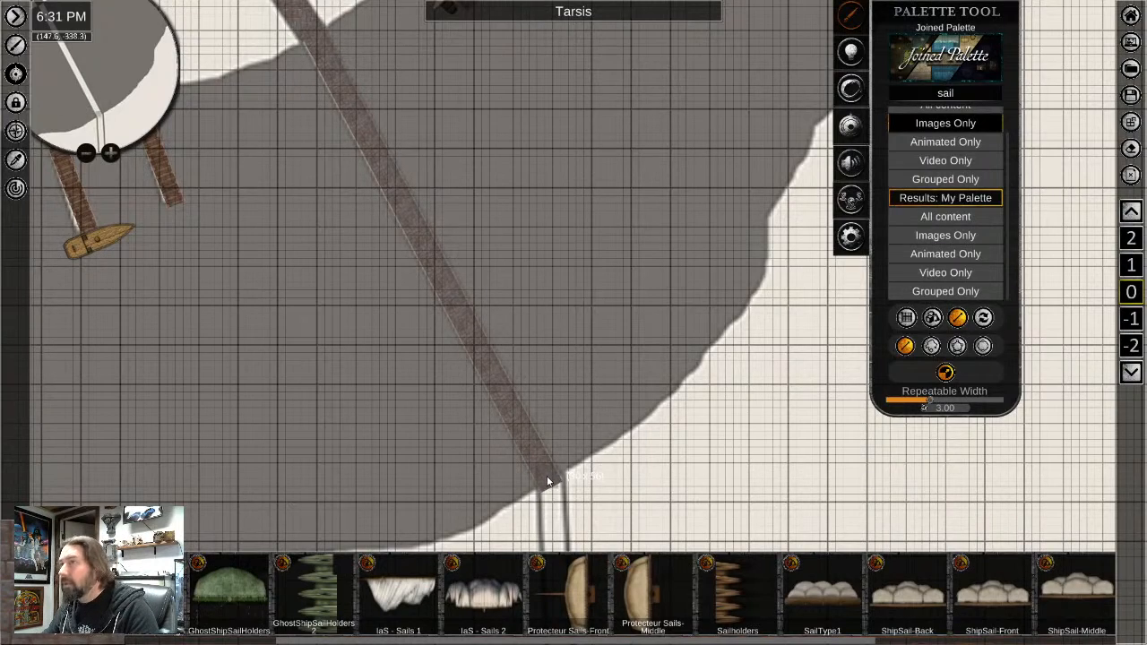
middle_click_drag(624, 527, 600, 209)
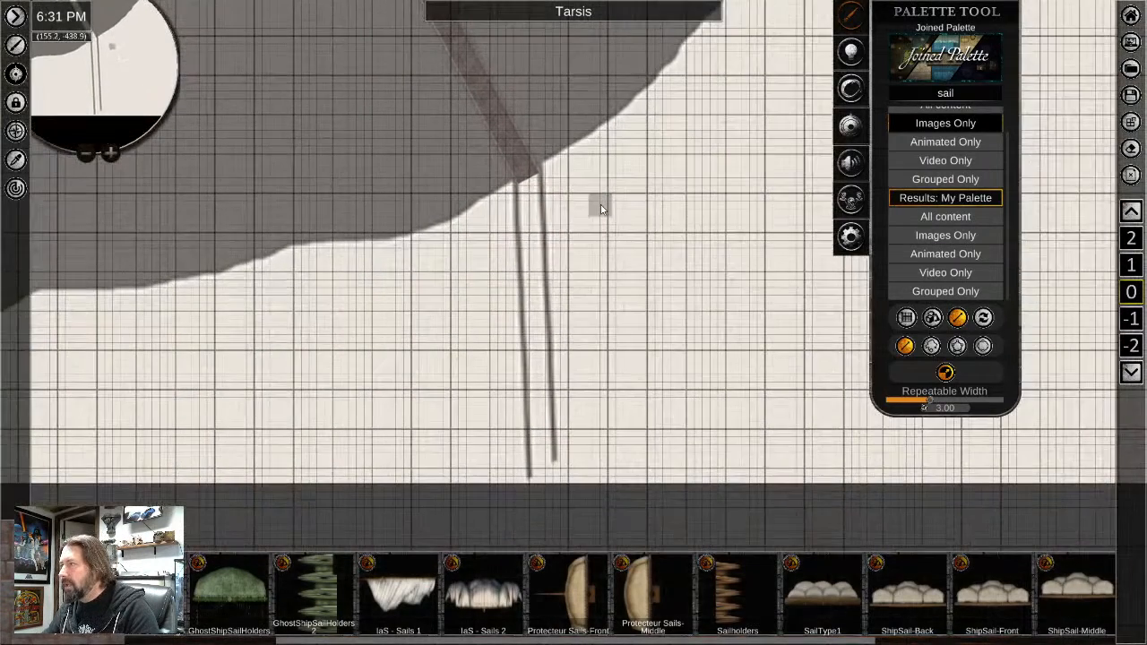
Switch the paving to freehand placement, test a strip along the road south of the bridge, and undo the strip
left_click(931, 347)
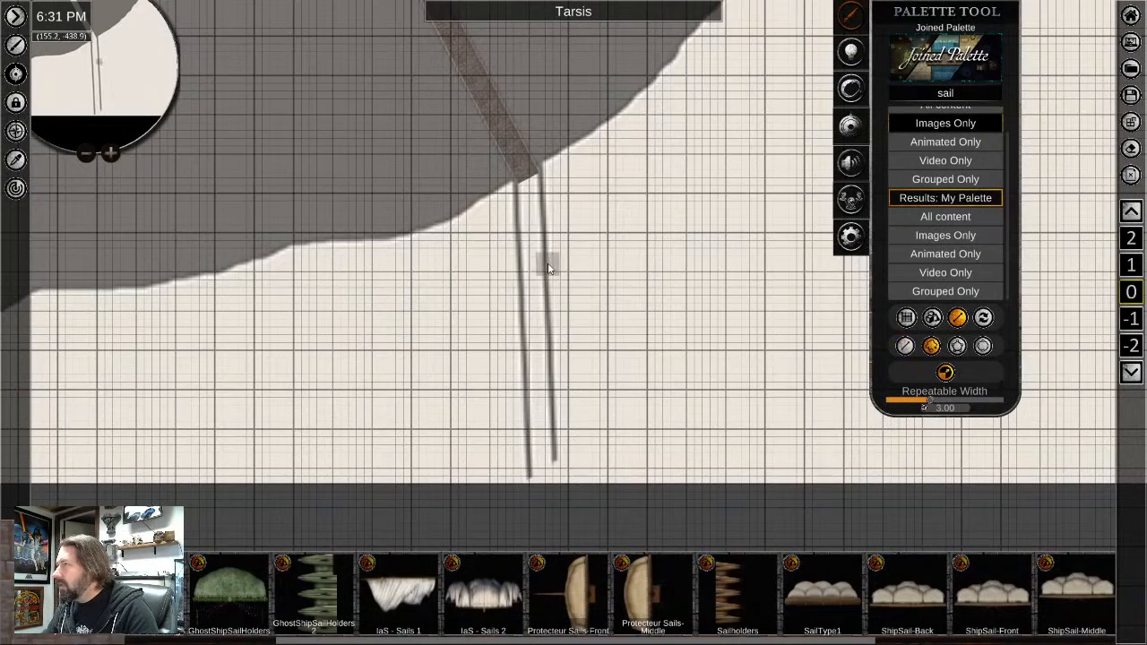
scroll(545, 259, "up", 3)
mouse_move(507, 105)
left_mouse_down()
mouse_move(522, 159)
mouse_move(512, 387)
mouse_move(531, 525)
left_mouse_up()
scroll(510, 179, "up", 5)
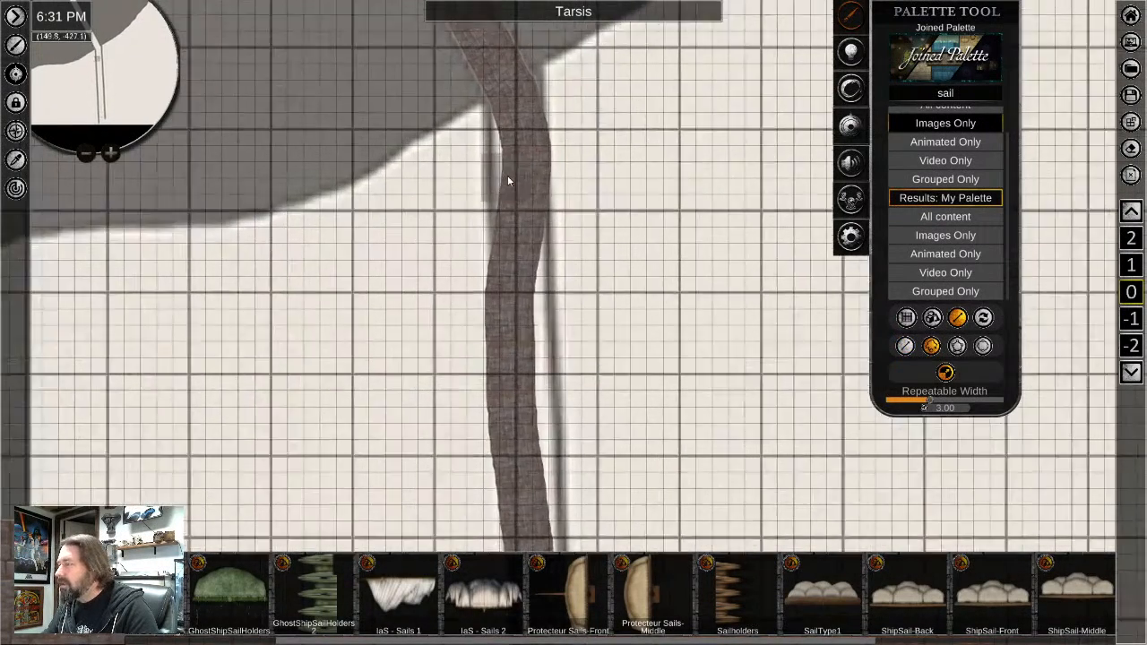
scroll(462, 319, "down", 1)
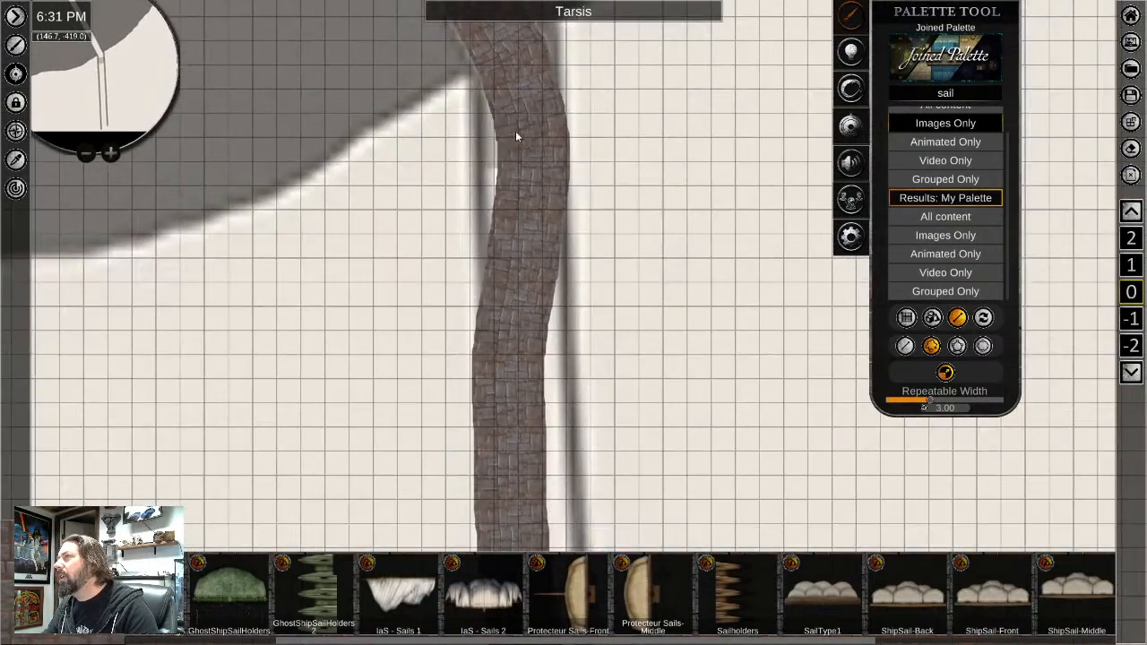
middle_click_drag(560, 253, 580, 302)
middle_click_drag(606, 363, 532, 70)
scroll(516, 179, "down", 3)
scroll(516, 292, "down", 2)
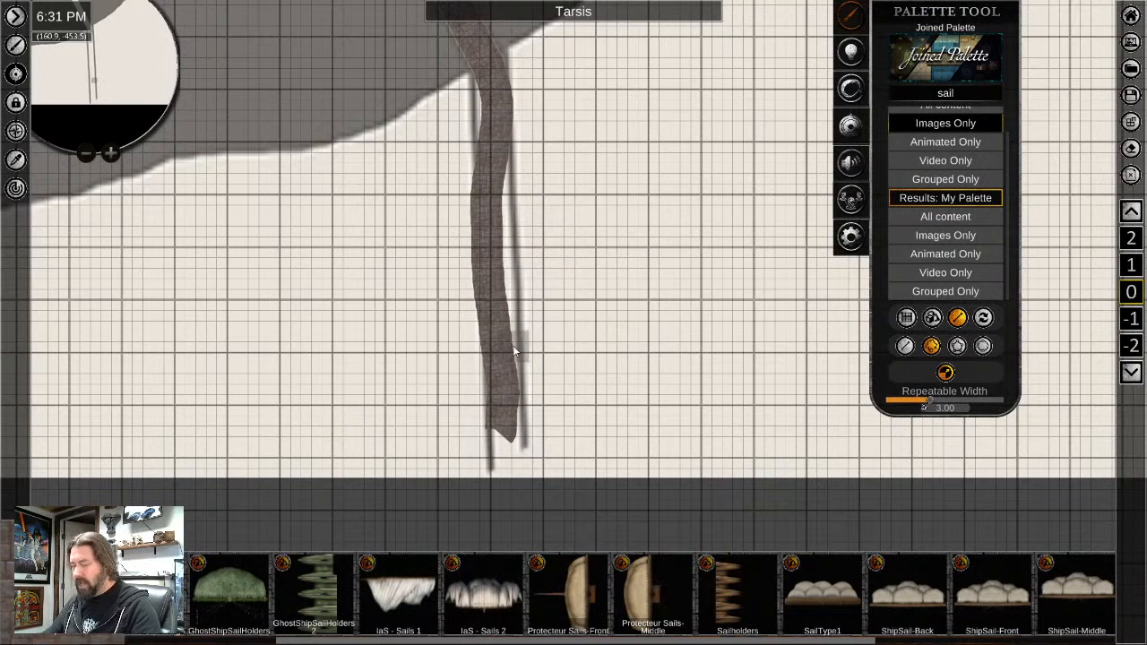
key("ctrl+z")
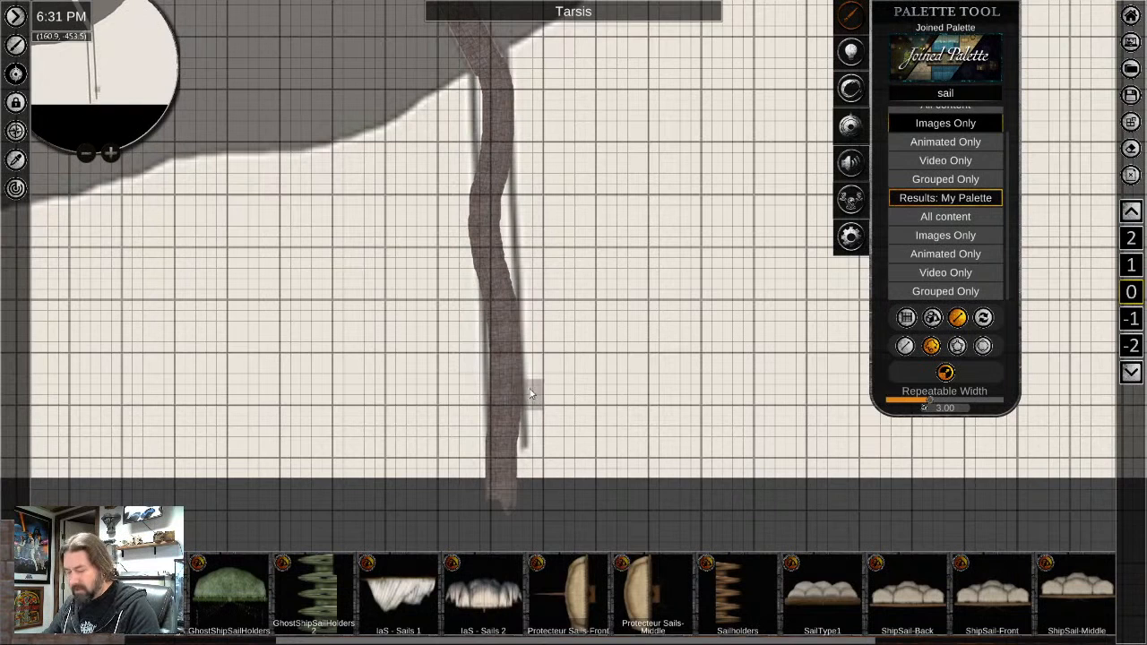
Undo the wavy second strip and redraw the paving freehand from the bridge's south end down to the map's lower edge
key("ctrl+z")
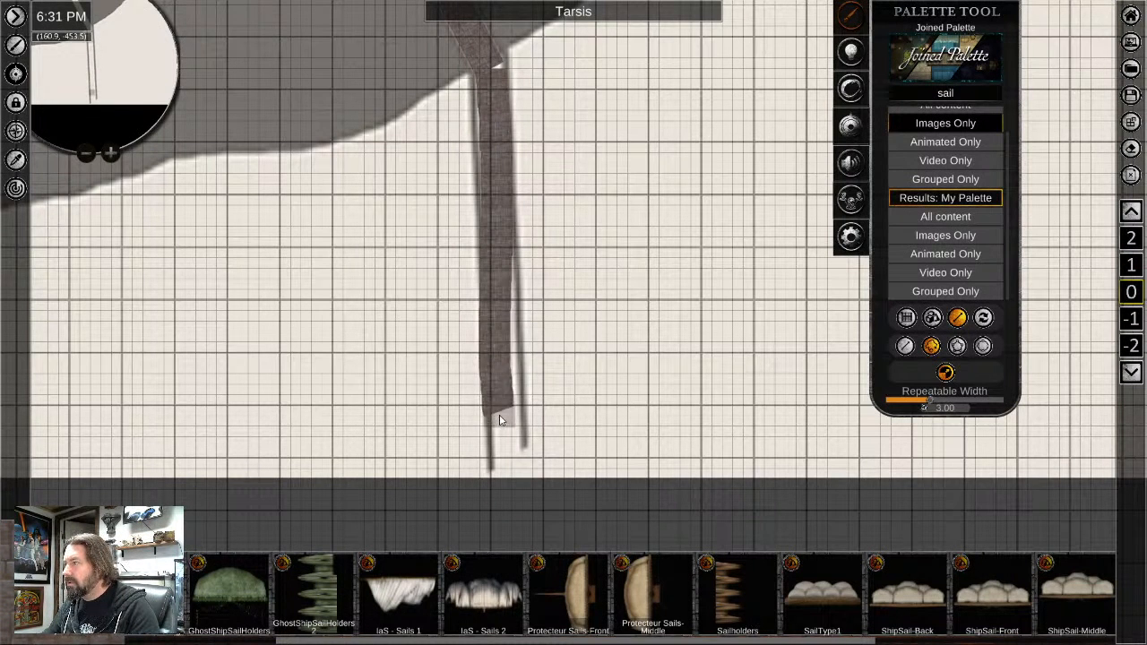
scroll(498, 192, "up", 5)
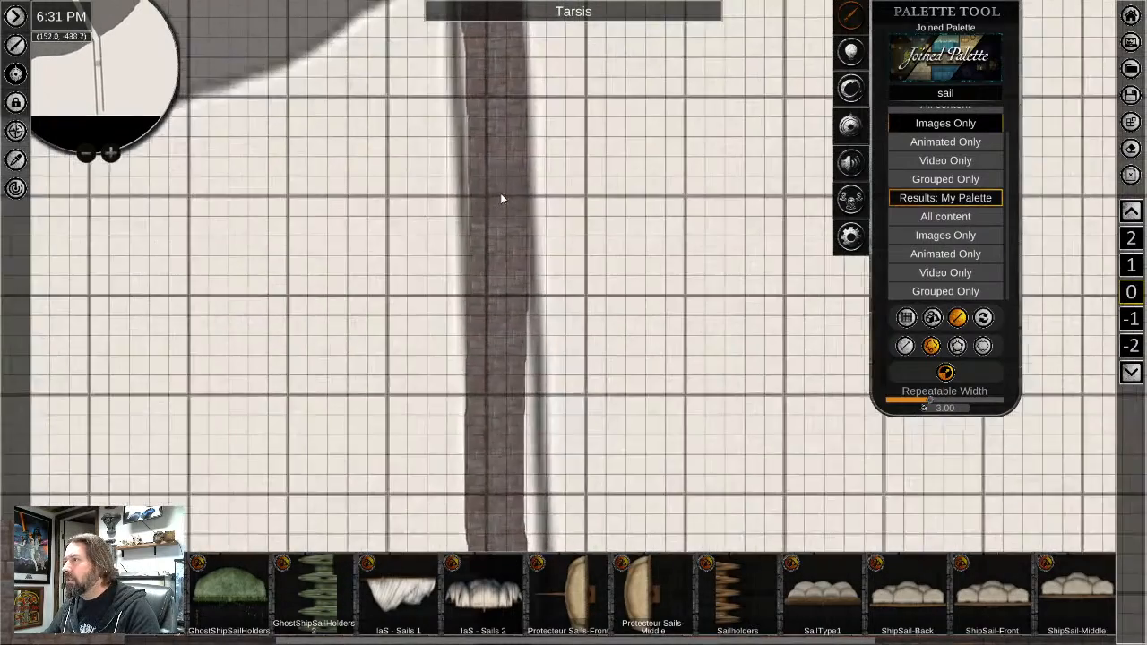
scroll(477, 175, "down", 5)
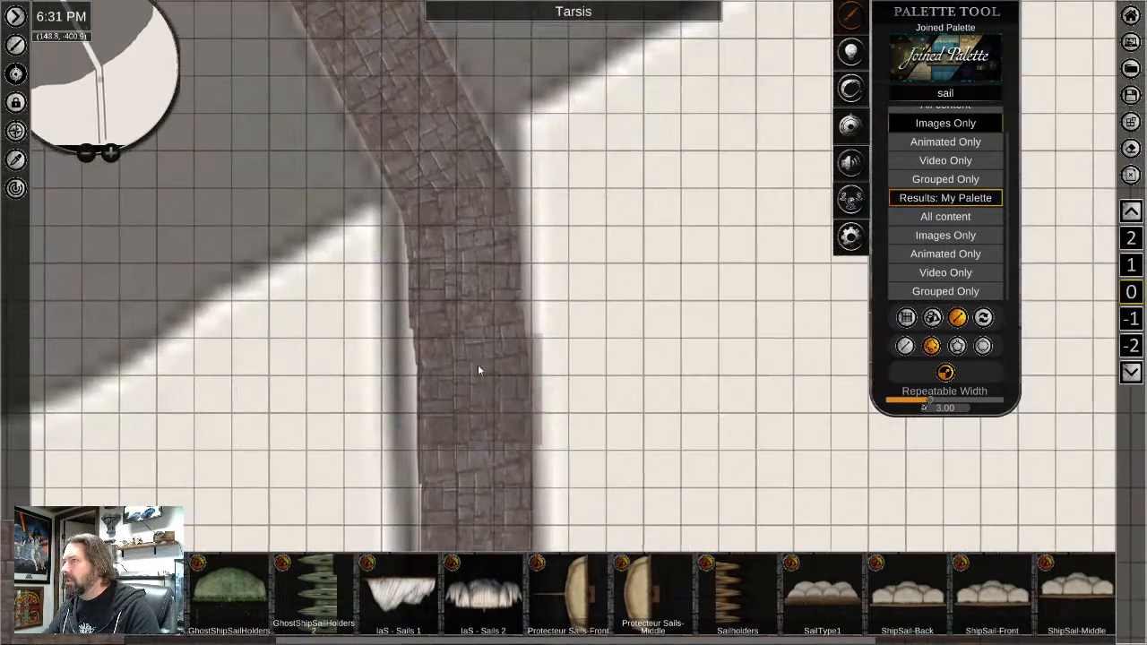
scroll(462, 235, "down", 5)
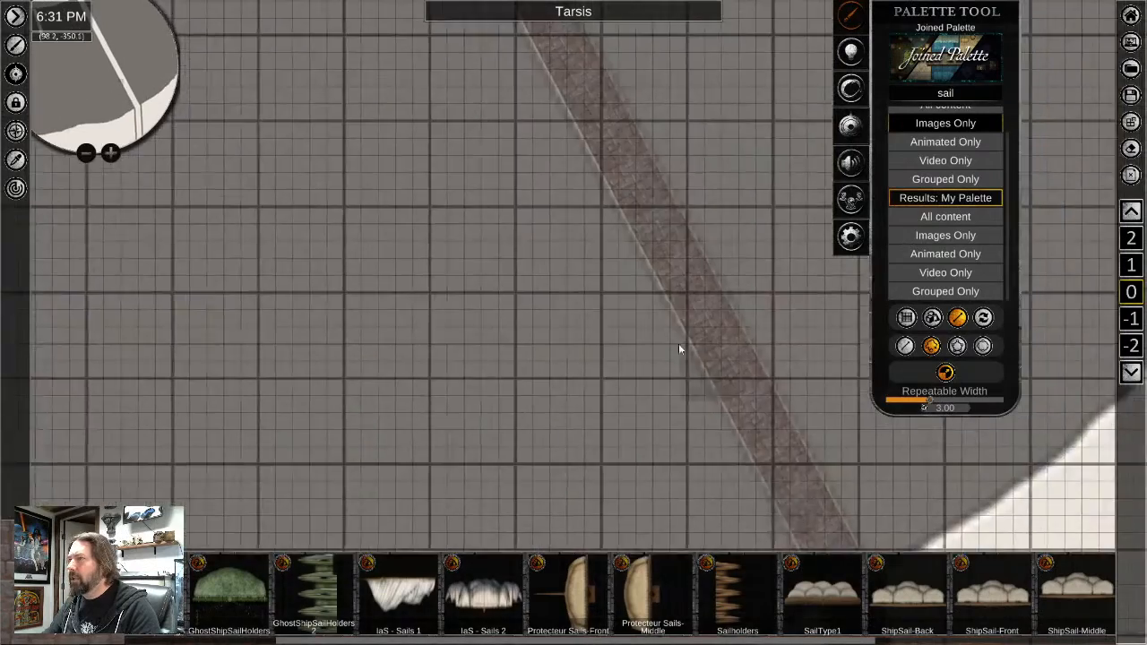
scroll(490, 308, "down", 5)
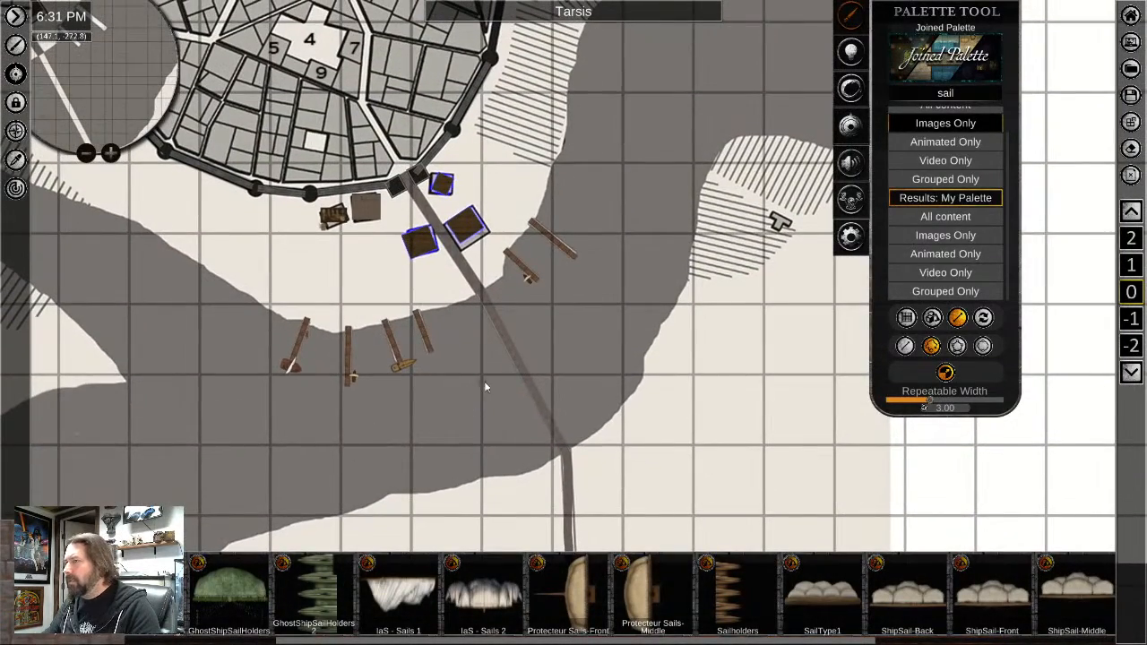
scroll(472, 381, "up", 5)
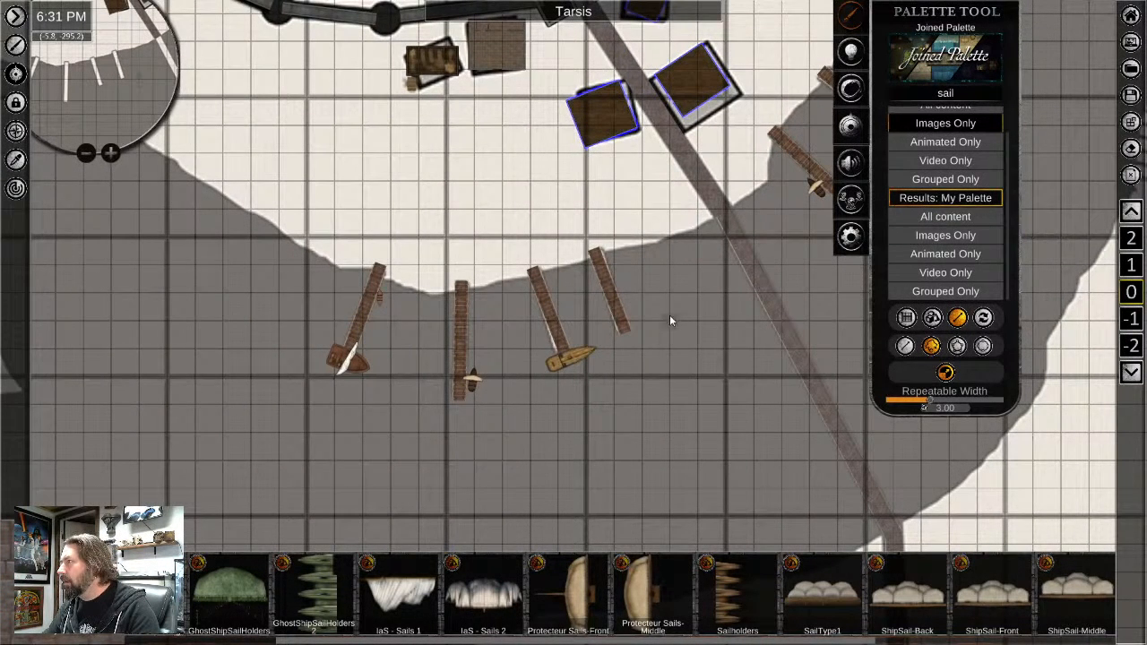
right_click(647, 282)
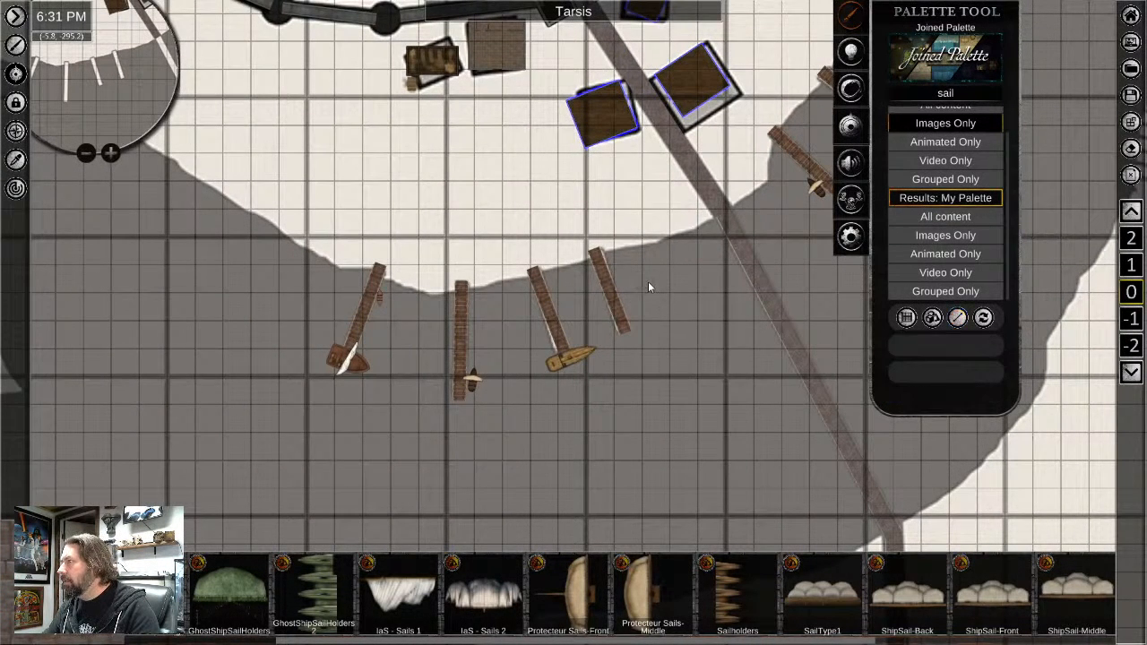
Move the base Tarsis map image down two levels, to level -2
scroll(589, 230, "down", 4)
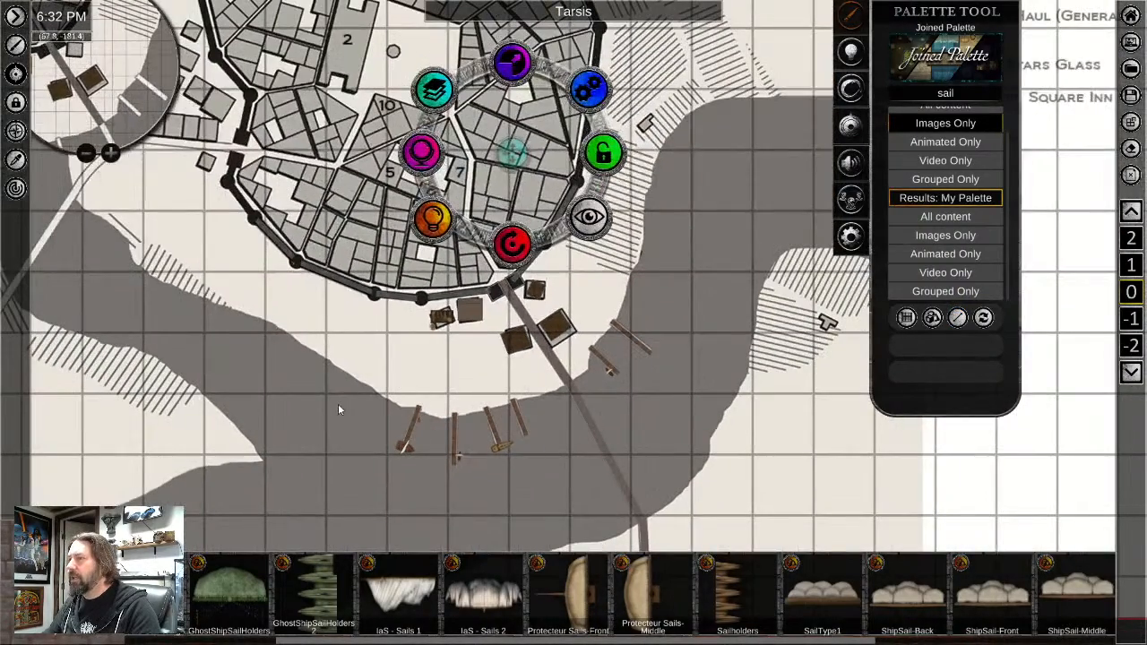
left_click(437, 94)
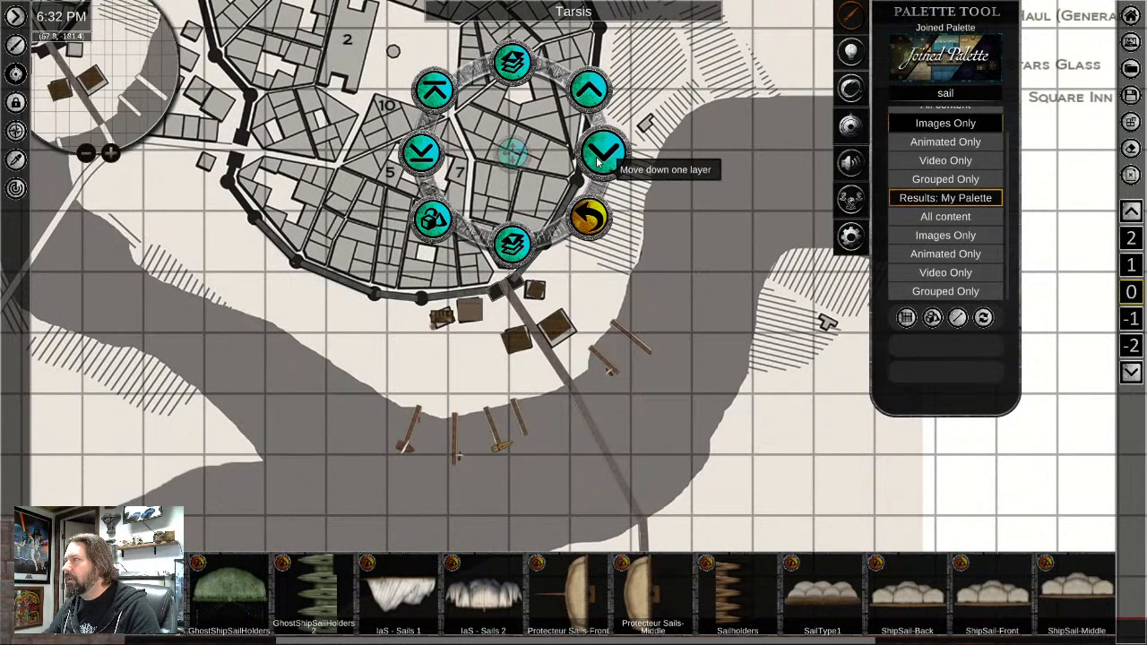
left_click(511, 246)
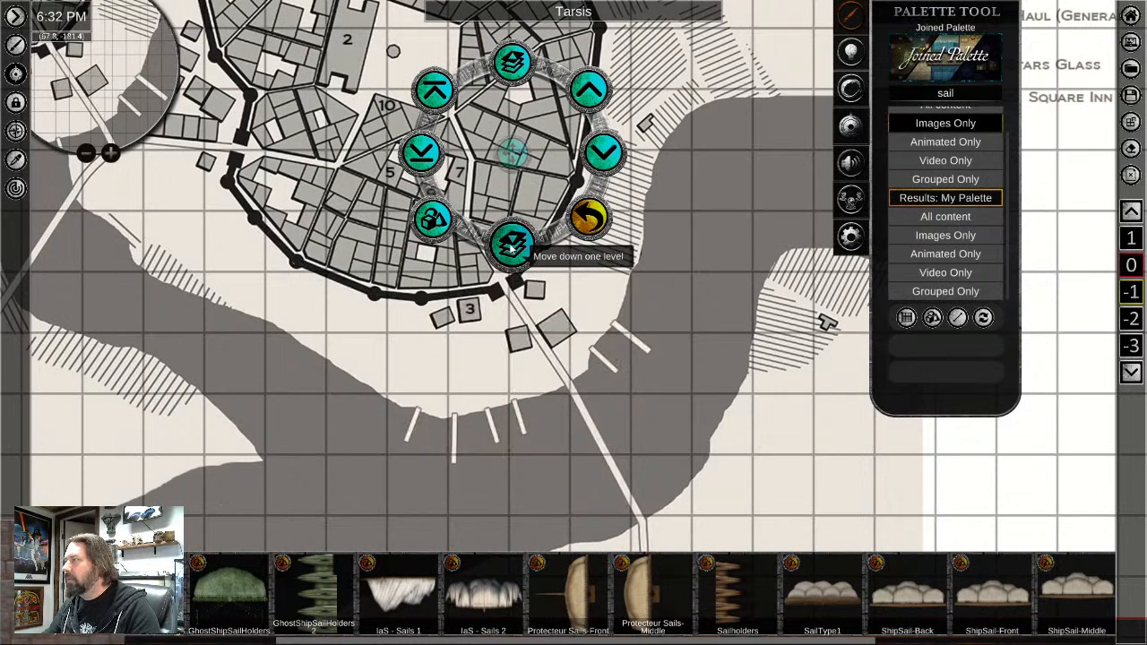
left_click(511, 247)
Examine how the base map and placed objects show on levels 1, -1, 0 and -2, ending on level 0
left_click(1127, 268)
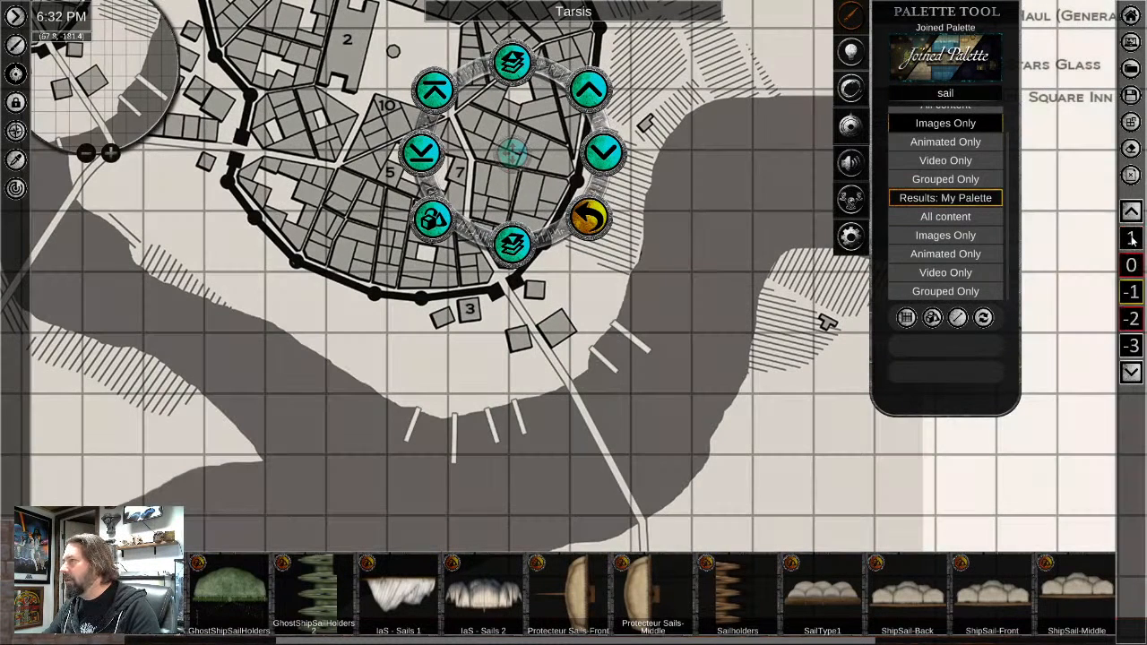
left_click(1131, 238)
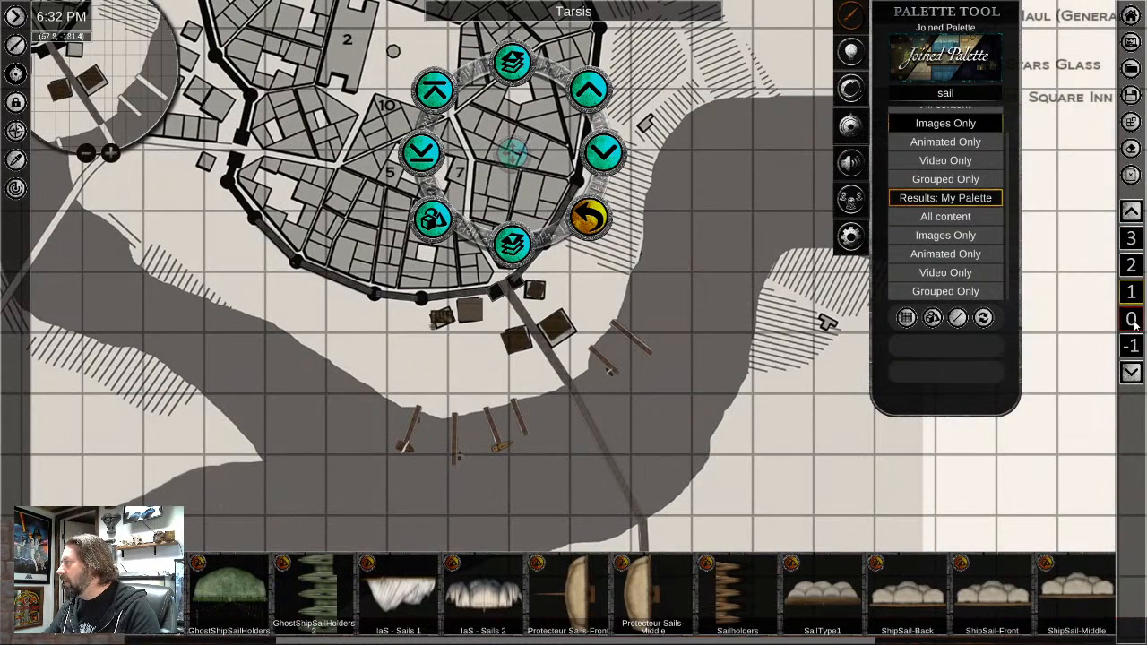
left_click(1131, 346)
scroll(696, 406, "up", 5)
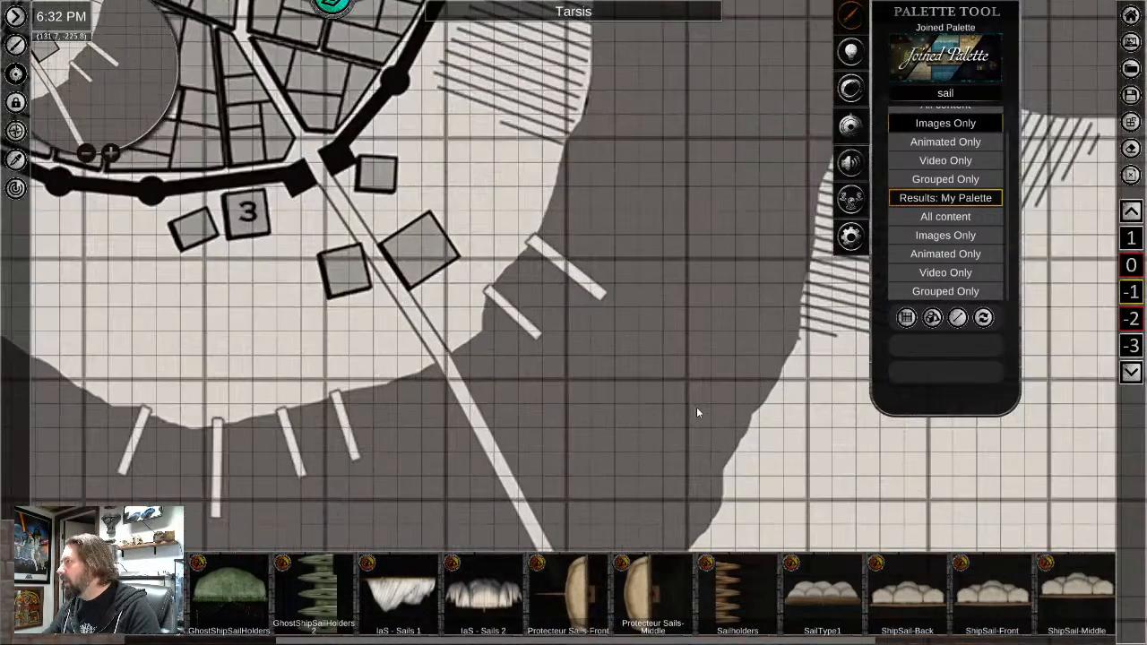
scroll(576, 376, "down", 4)
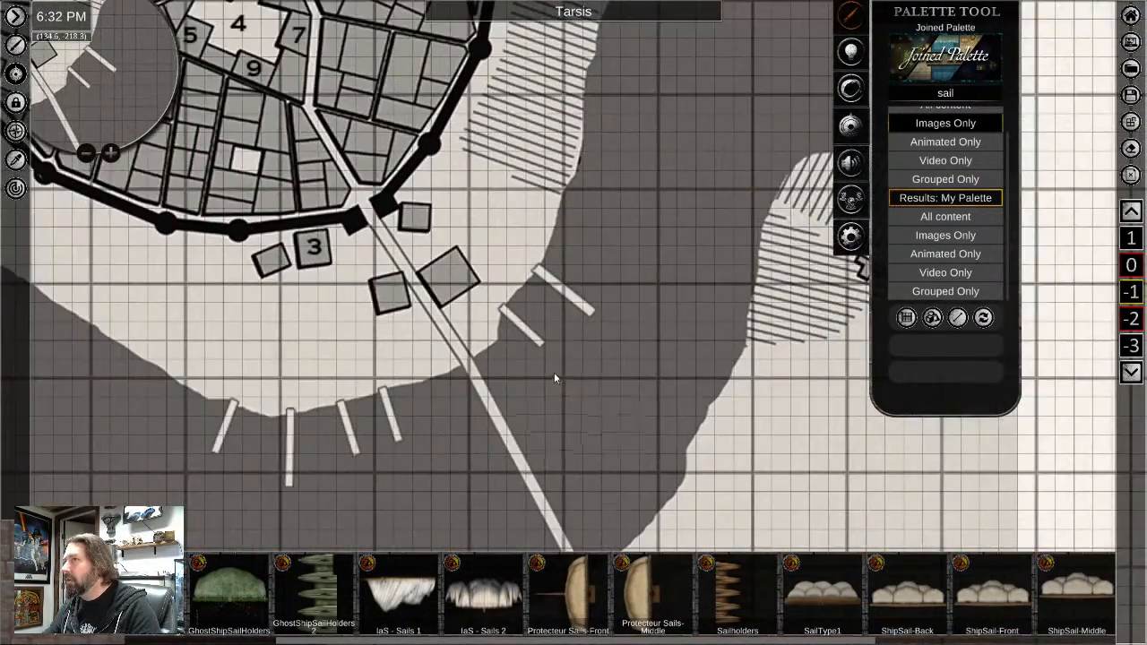
scroll(565, 367, "down", 3)
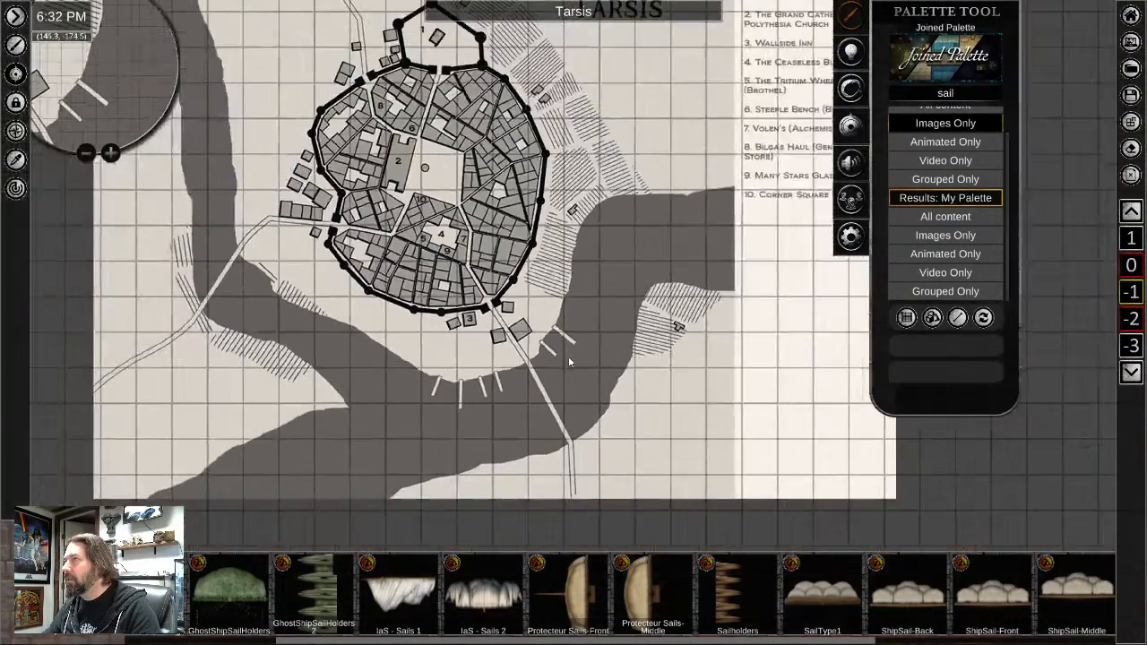
left_click(1130, 265)
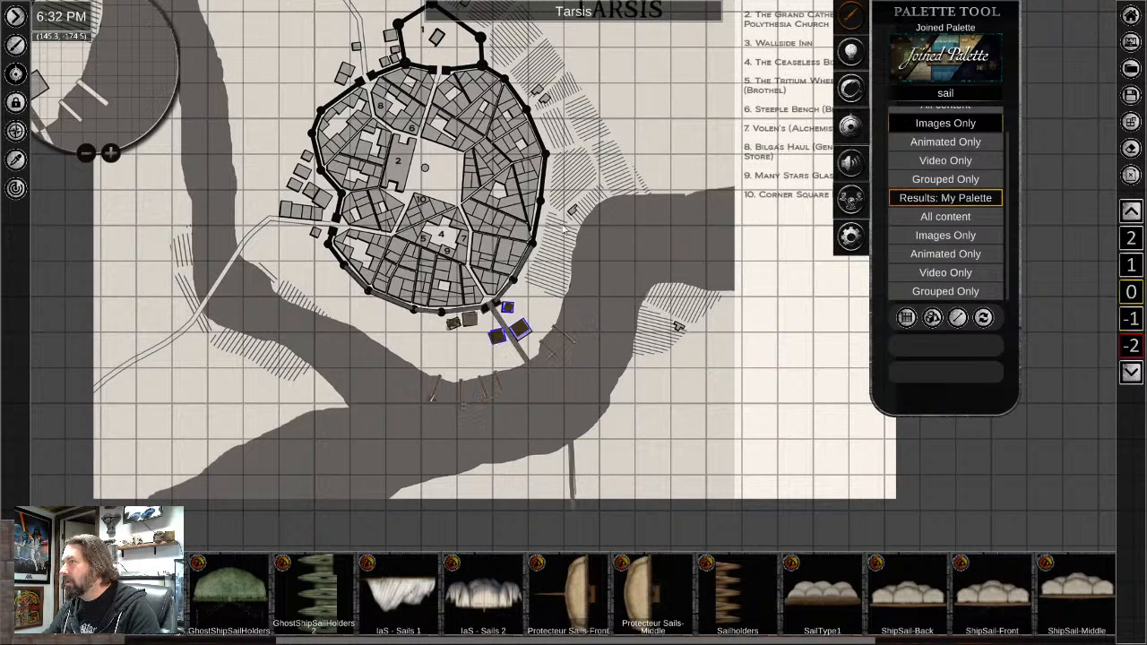
scroll(584, 242, "down", 2)
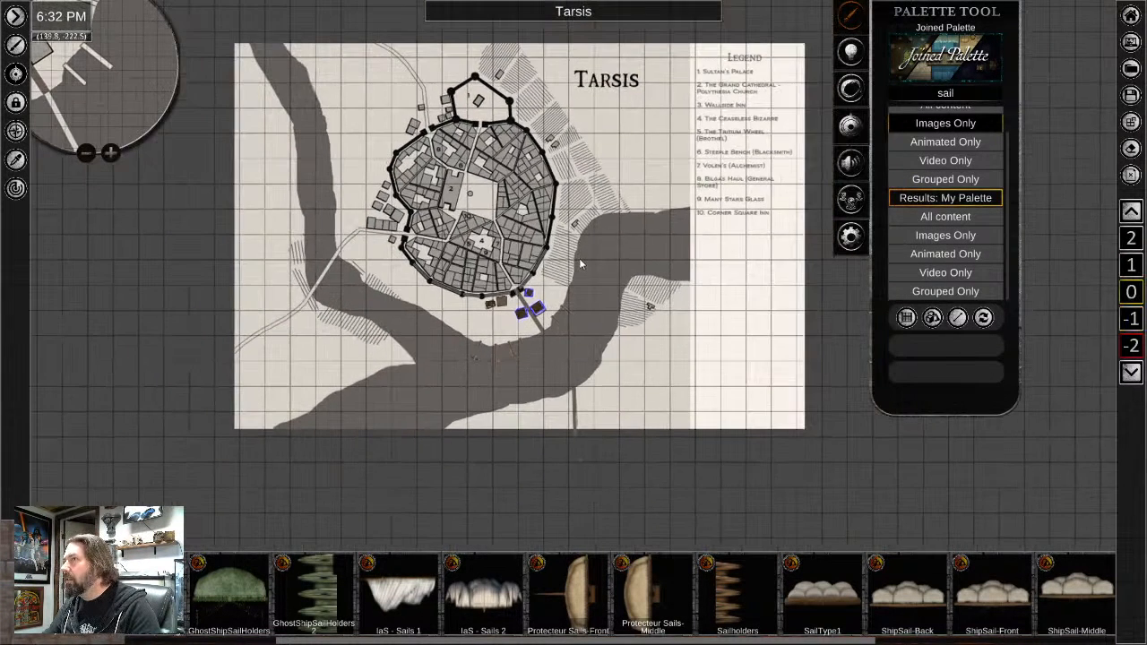
left_click(1131, 346)
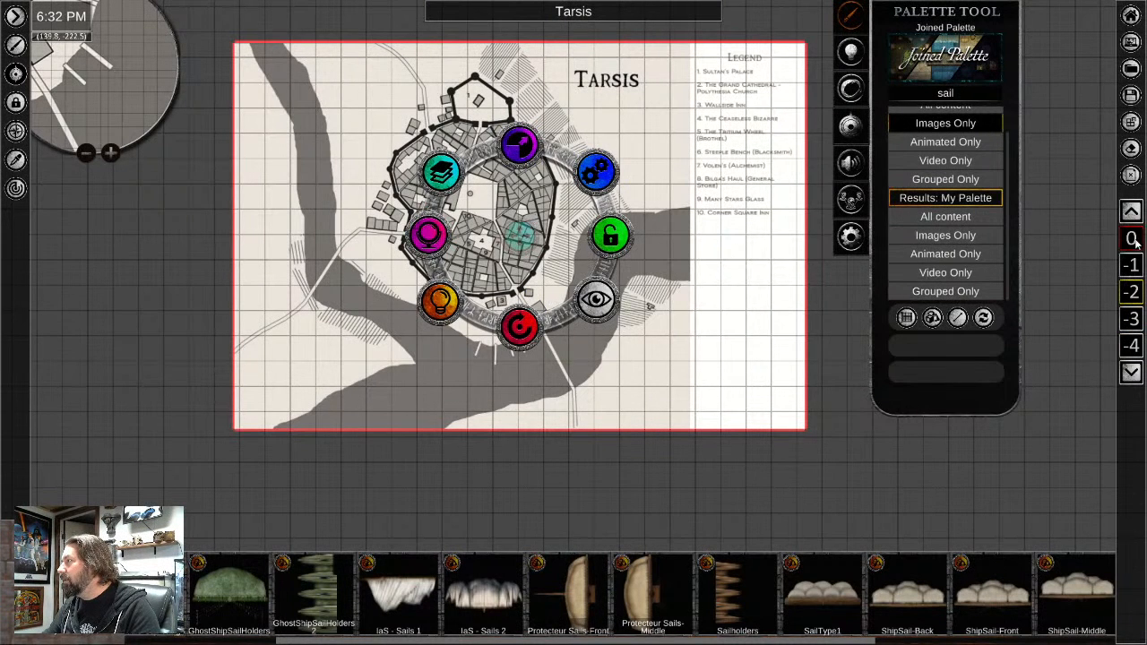
left_click(1131, 239)
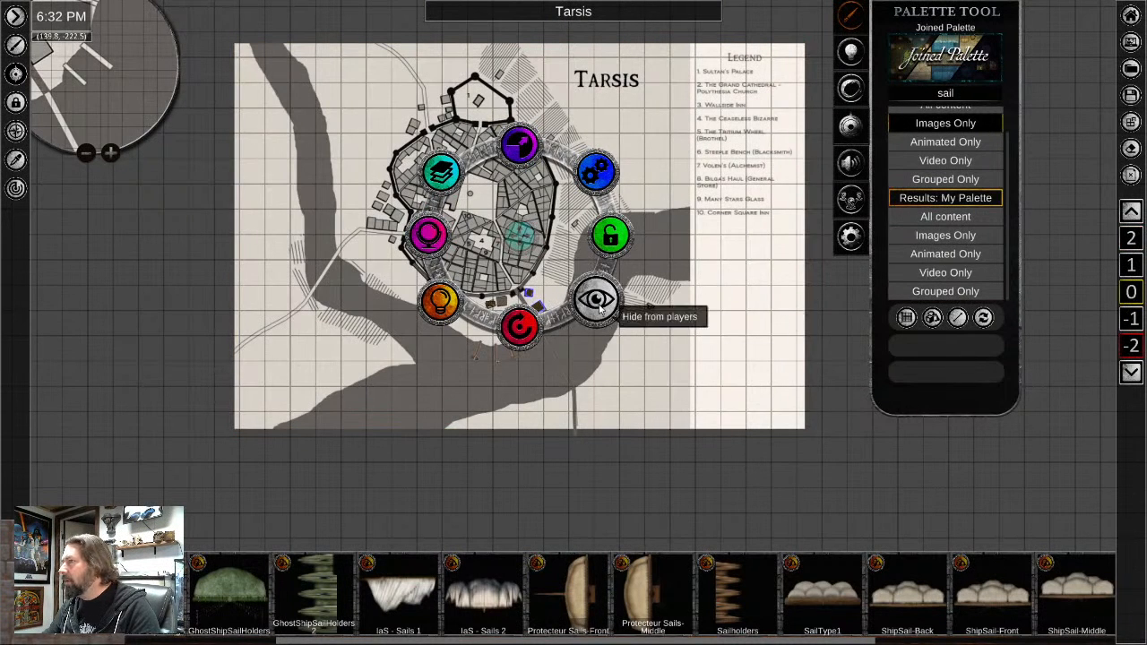
Select the paved bridge strip across the river and inspect its surroundings, the piers and the buildings by the gate
right_click(565, 376)
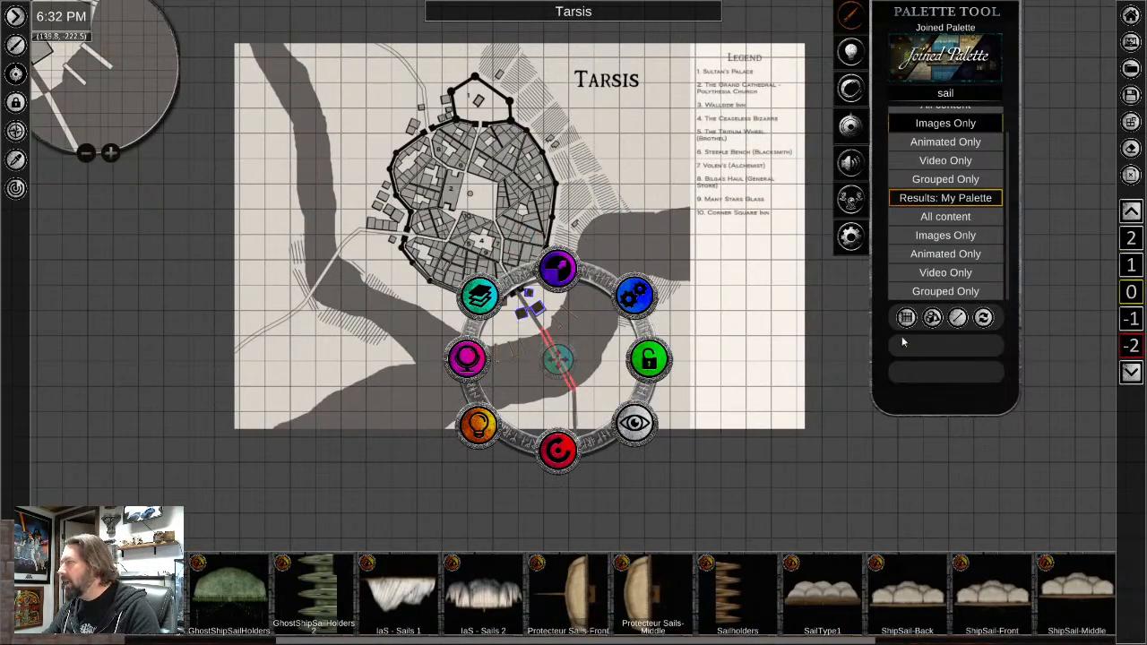
scroll(563, 358, "up", 3)
scroll(562, 337, "up", 4)
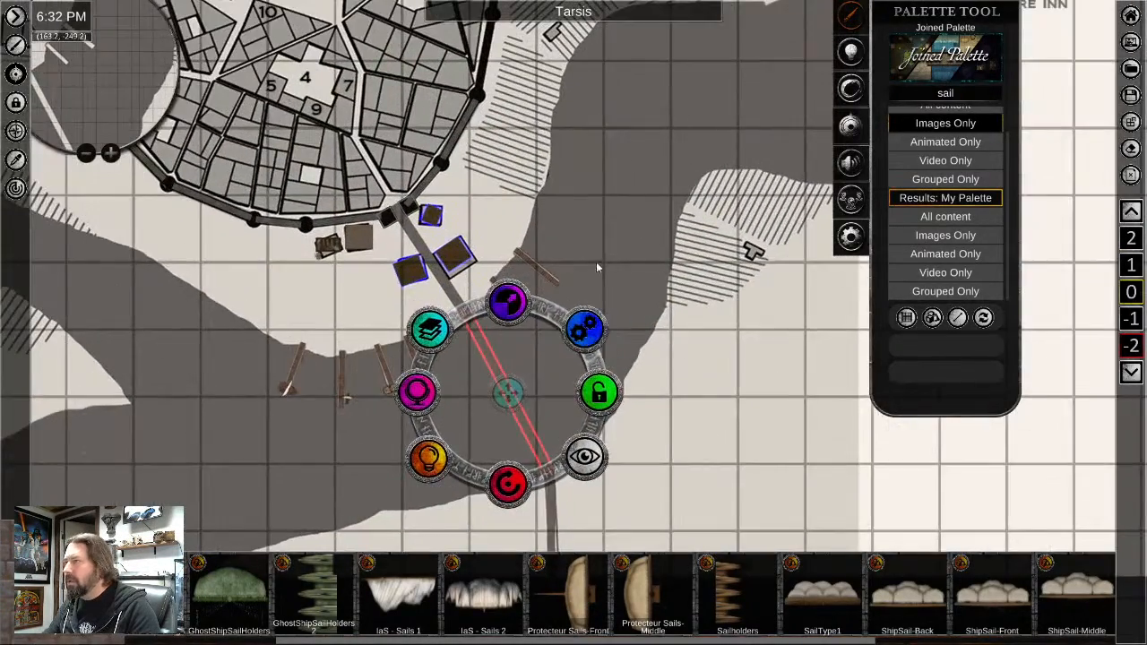
scroll(457, 312, "up", 3)
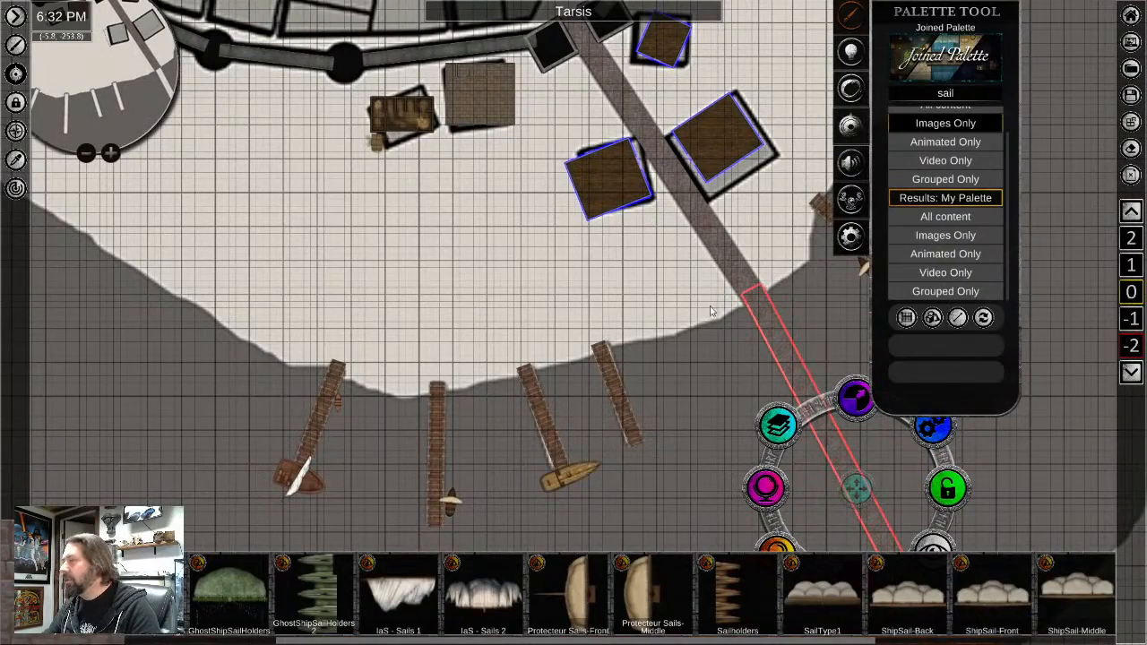
scroll(519, 264, "down", 1)
scroll(484, 385, "down", 4)
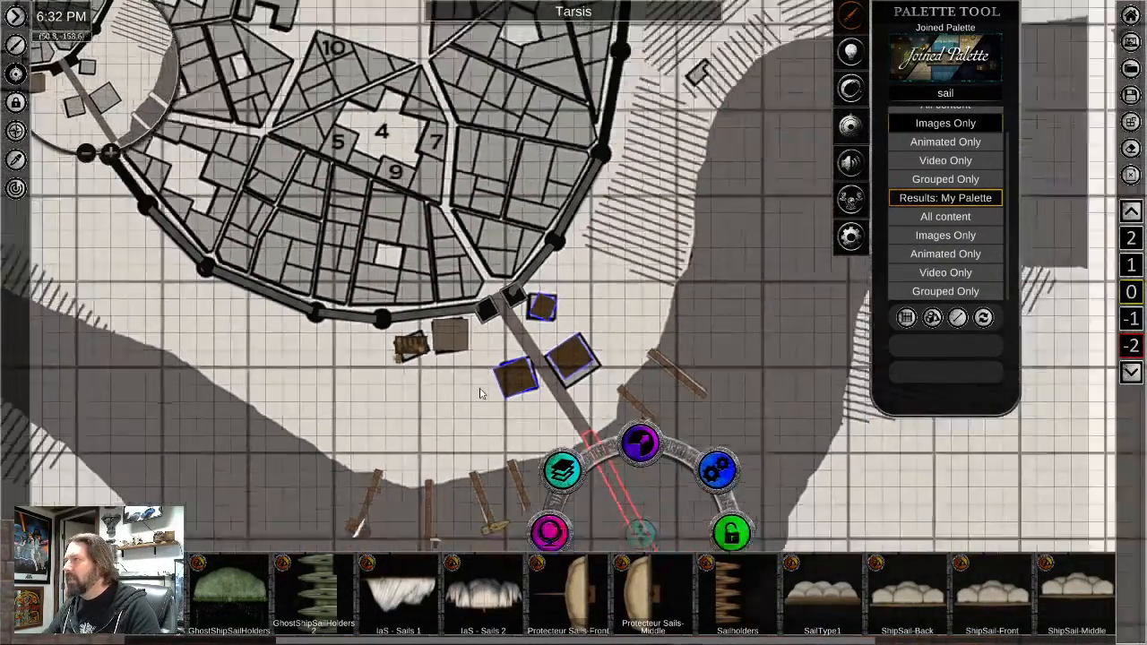
scroll(452, 363, "up", 4)
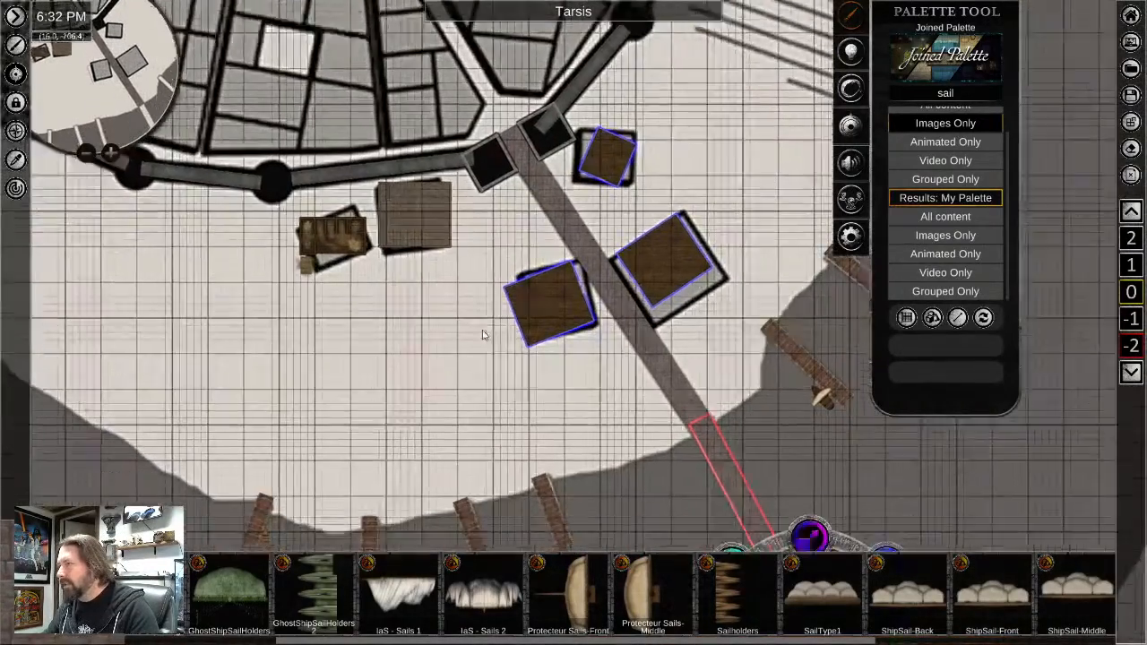
middle_click_drag(483, 336, 452, 144)
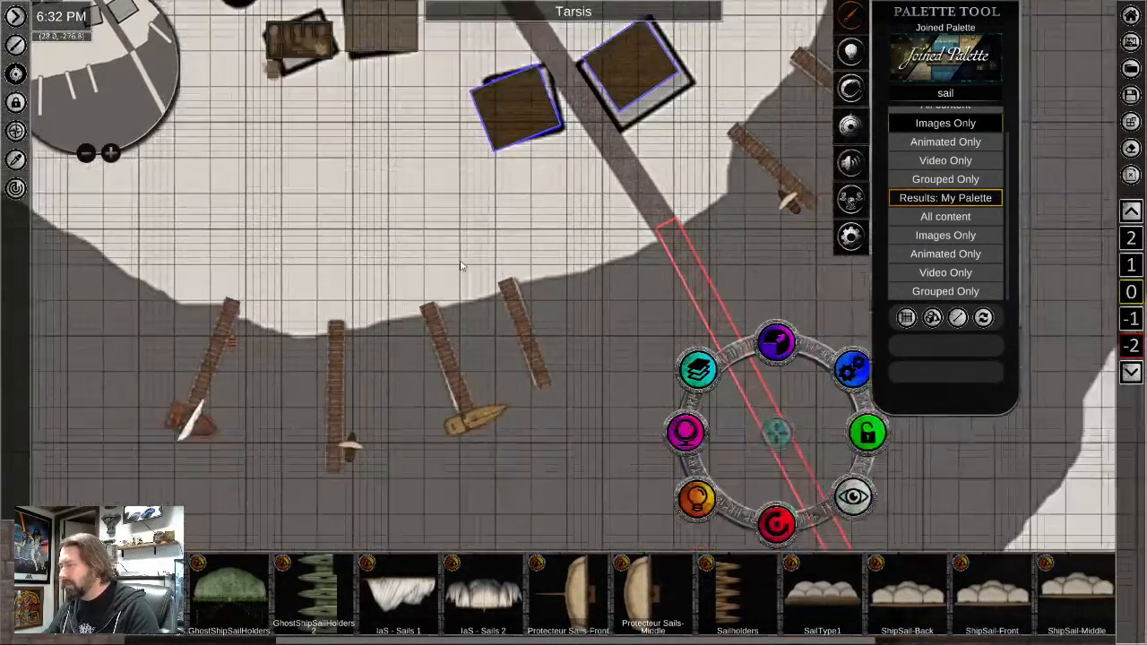
scroll(561, 157, "down", 2)
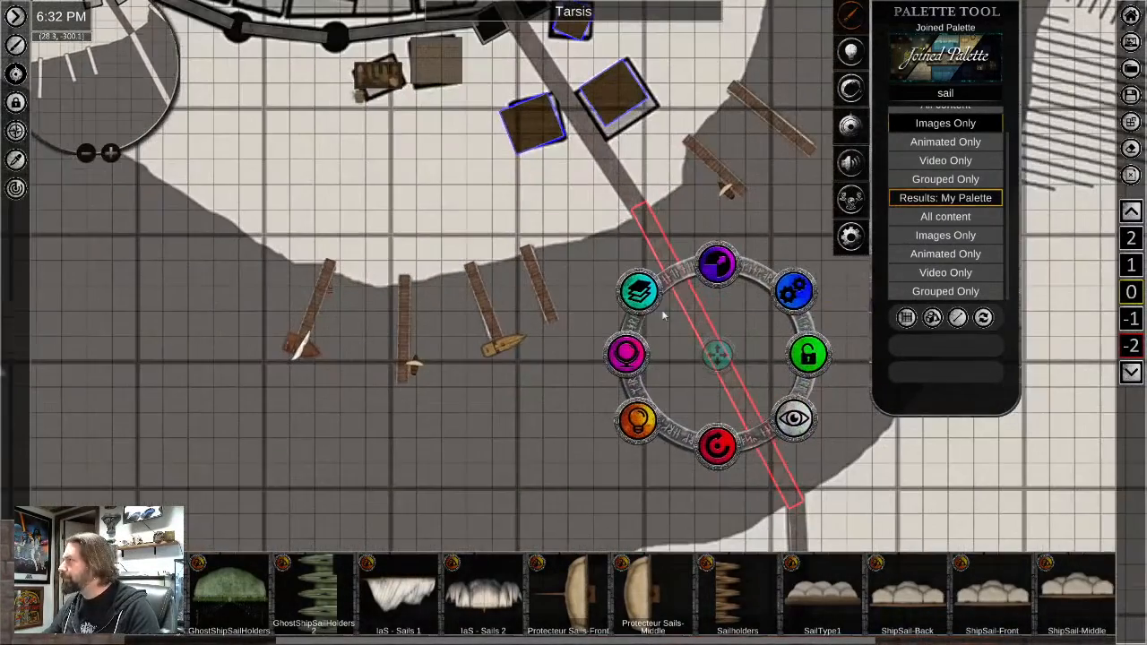
Search the image palette for water and pick one of the teal Watery textures from the results
left_click(950, 97)
type("water")
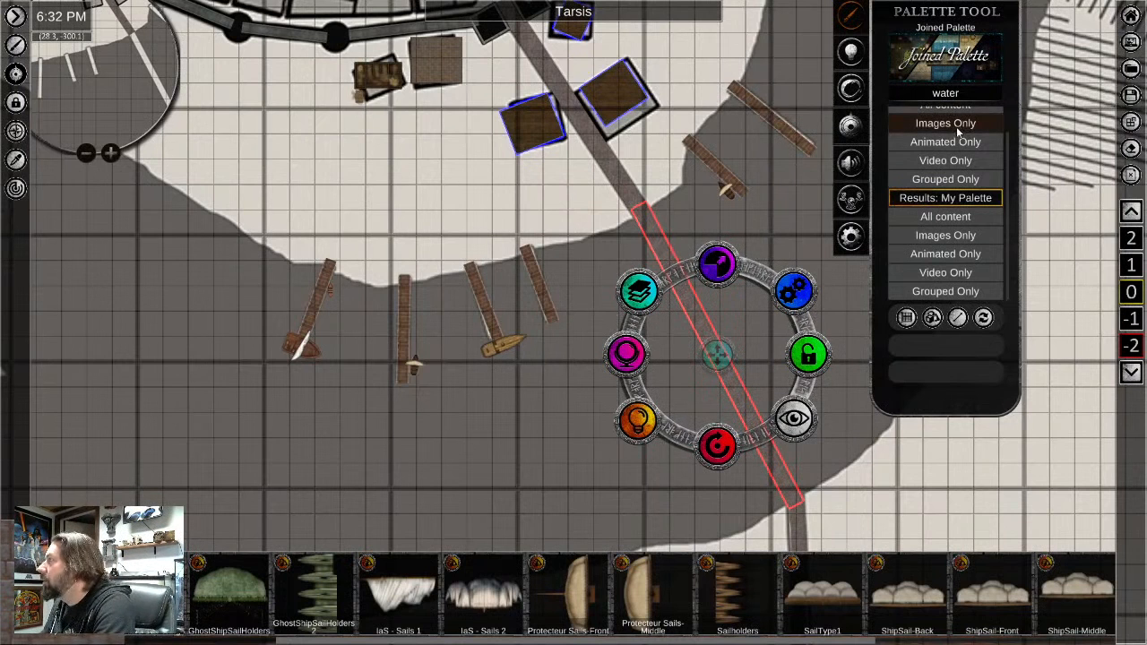
key("Return")
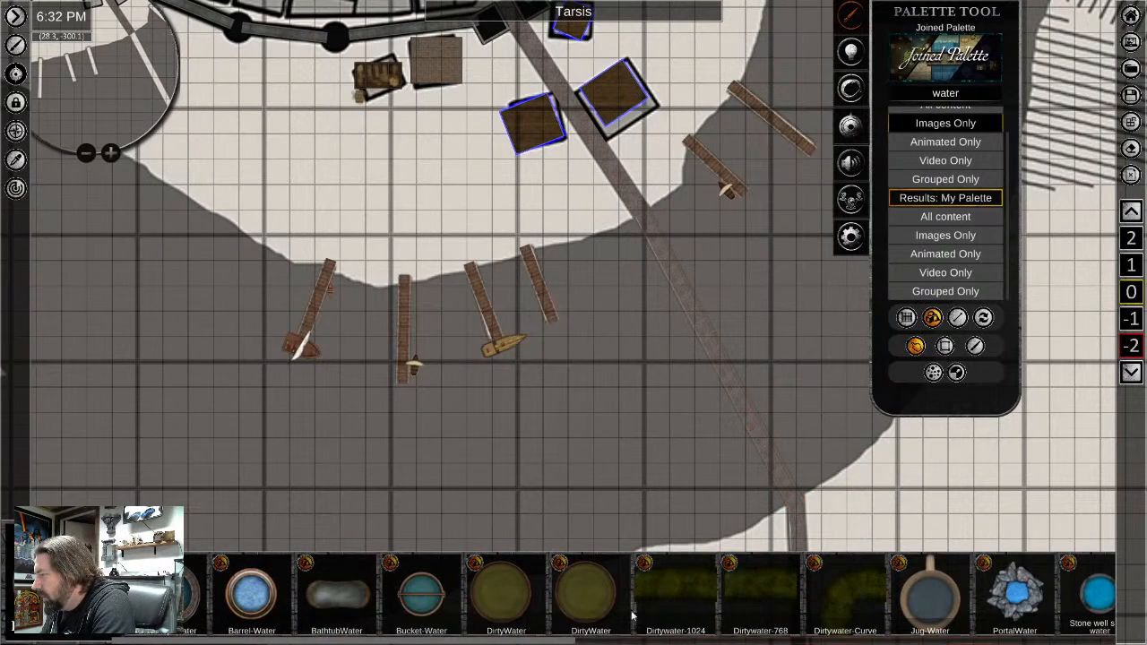
scroll(394, 609, "down", 5)
scroll(394, 609, "down", 2)
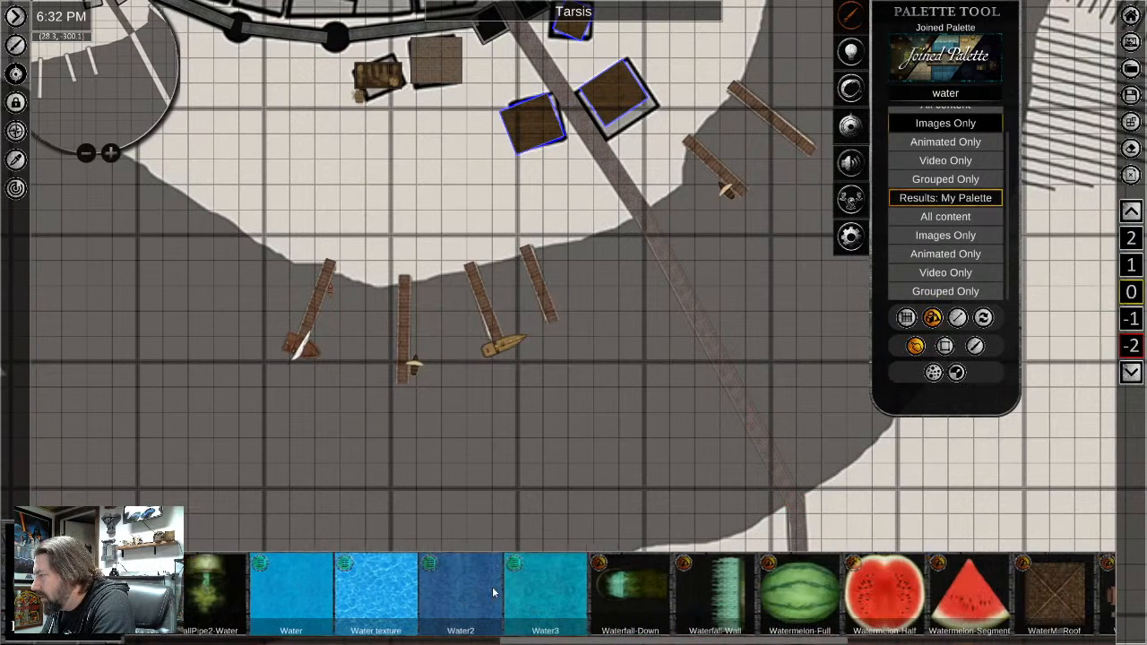
scroll(492, 586, "down", 5)
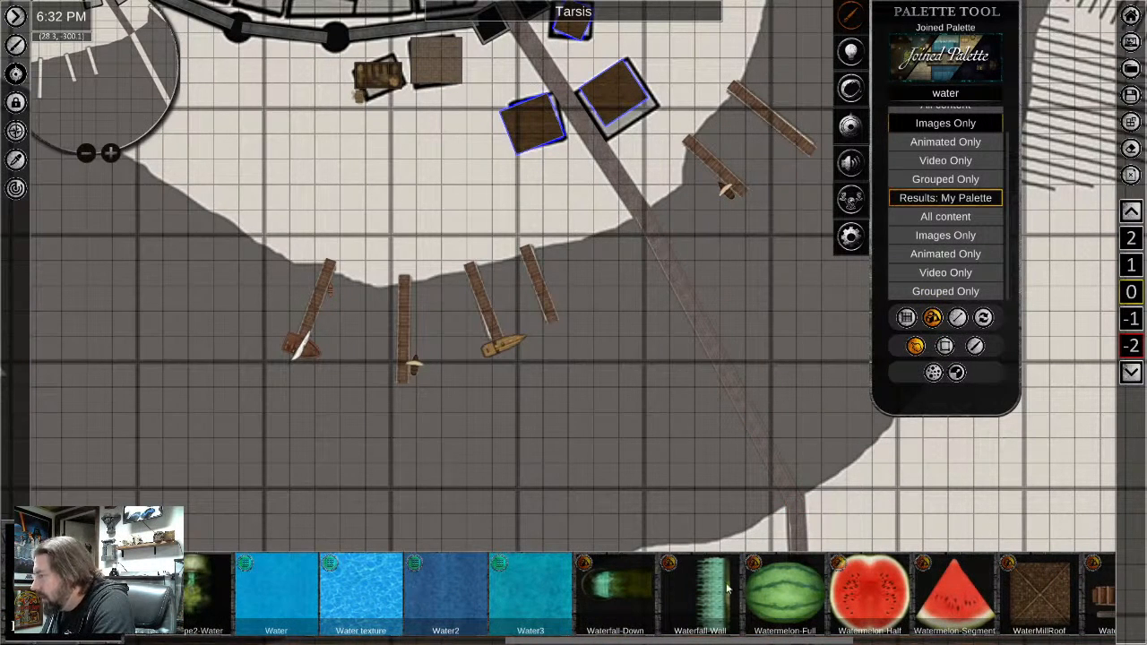
scroll(728, 588, "down", 5)
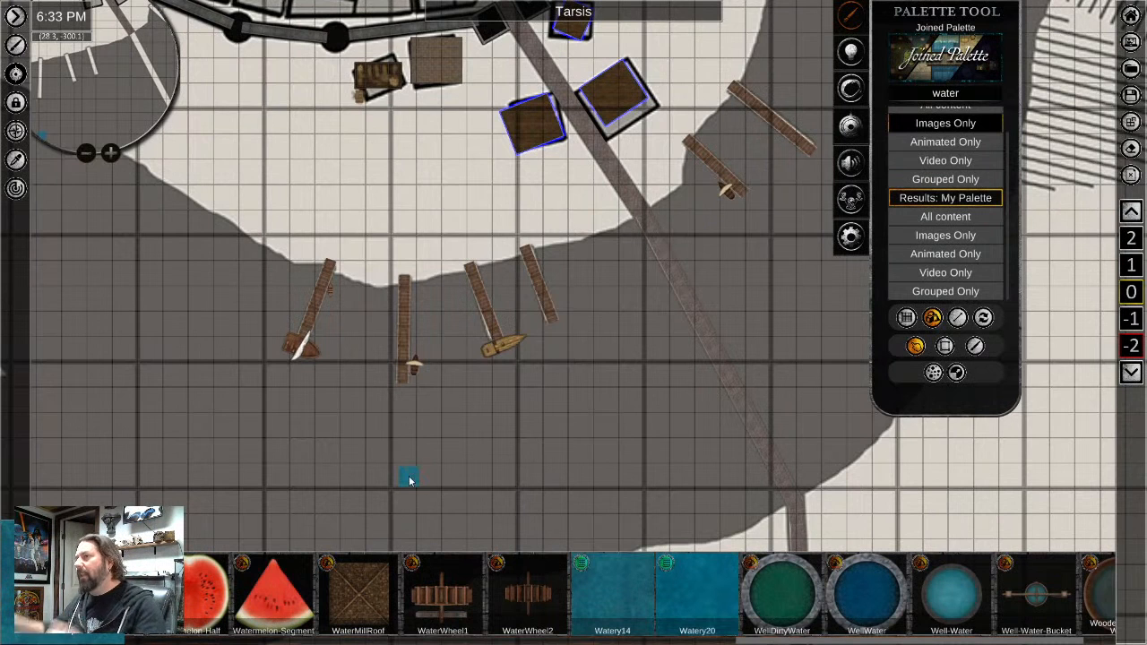
Start a tiled polygon of the water texture, tracing the river's north bank past the piers and bridge to the eastern hatched fields
left_click(906, 318)
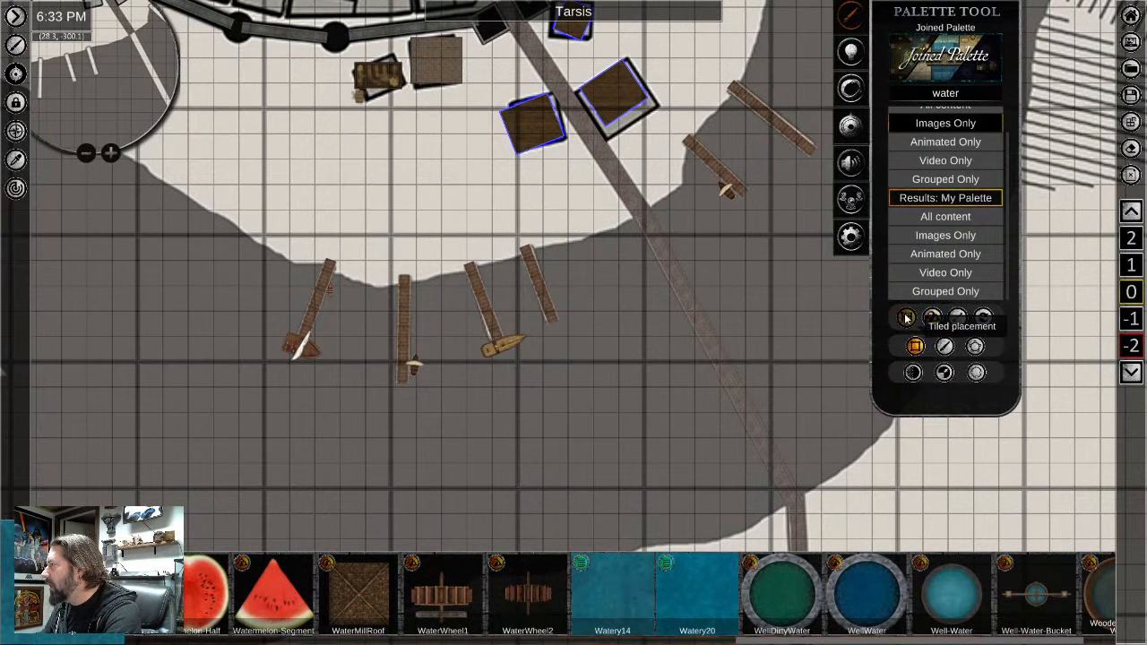
left_click(975, 346)
scroll(429, 363, "down", 3)
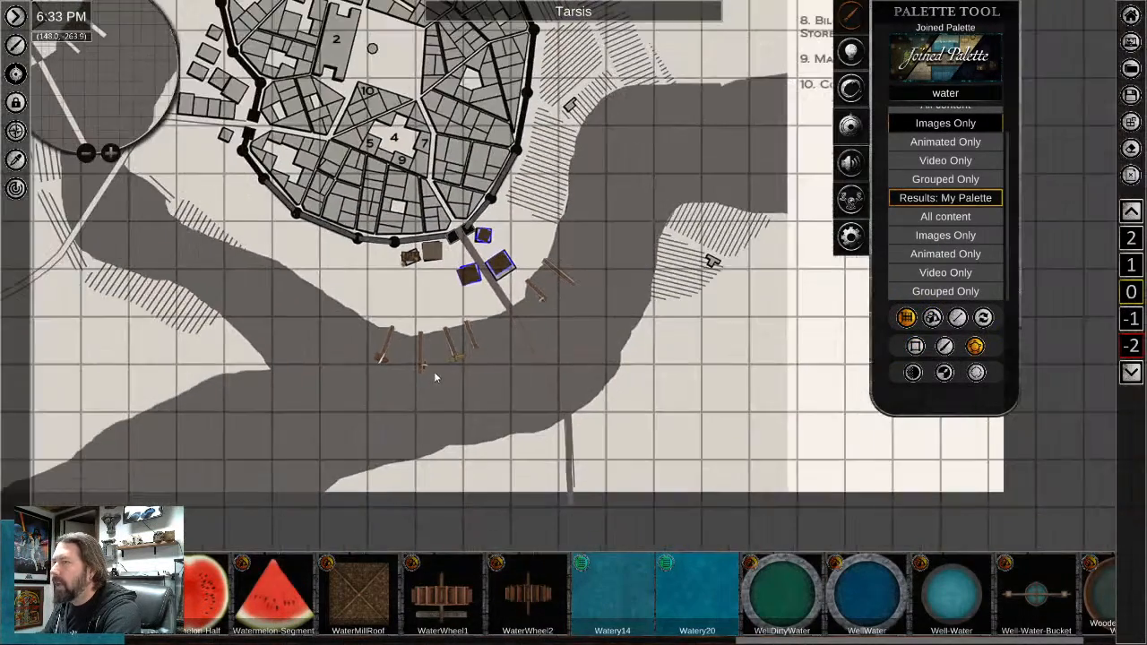
scroll(301, 276, "up", 2)
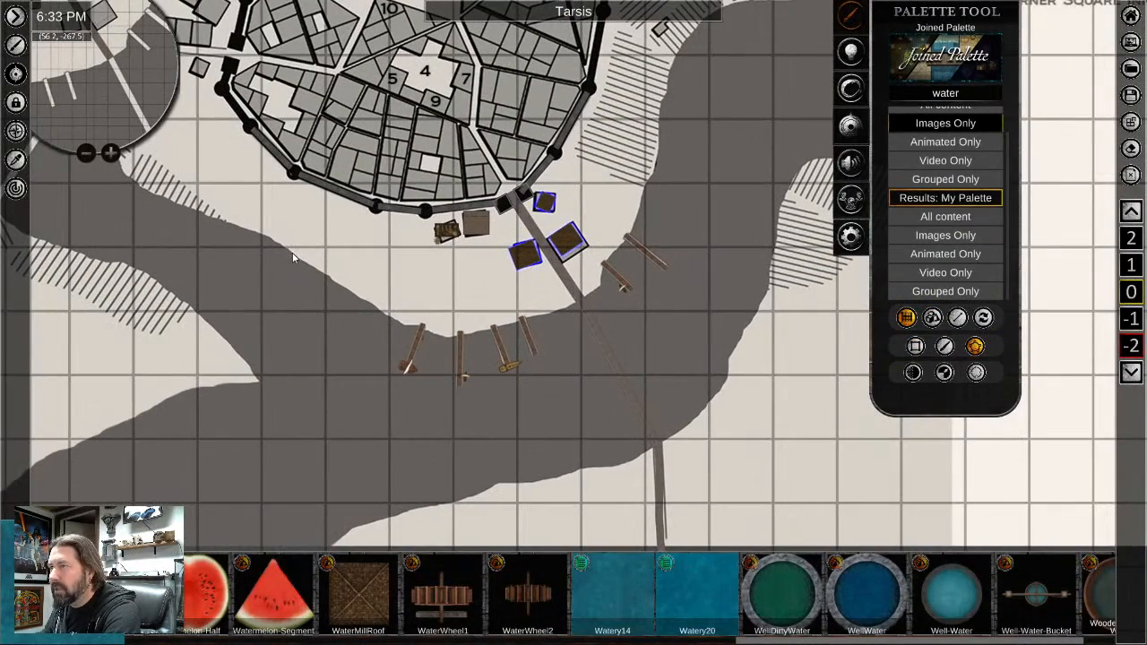
left_click(426, 330)
left_click(474, 331)
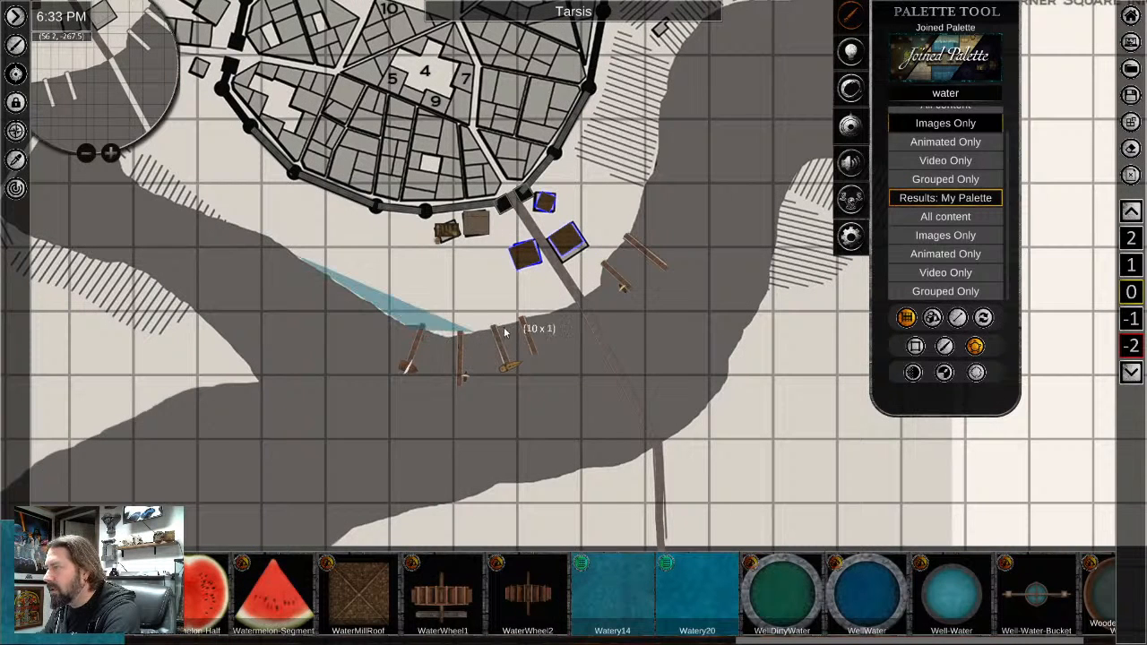
left_click(548, 313)
left_click(581, 300)
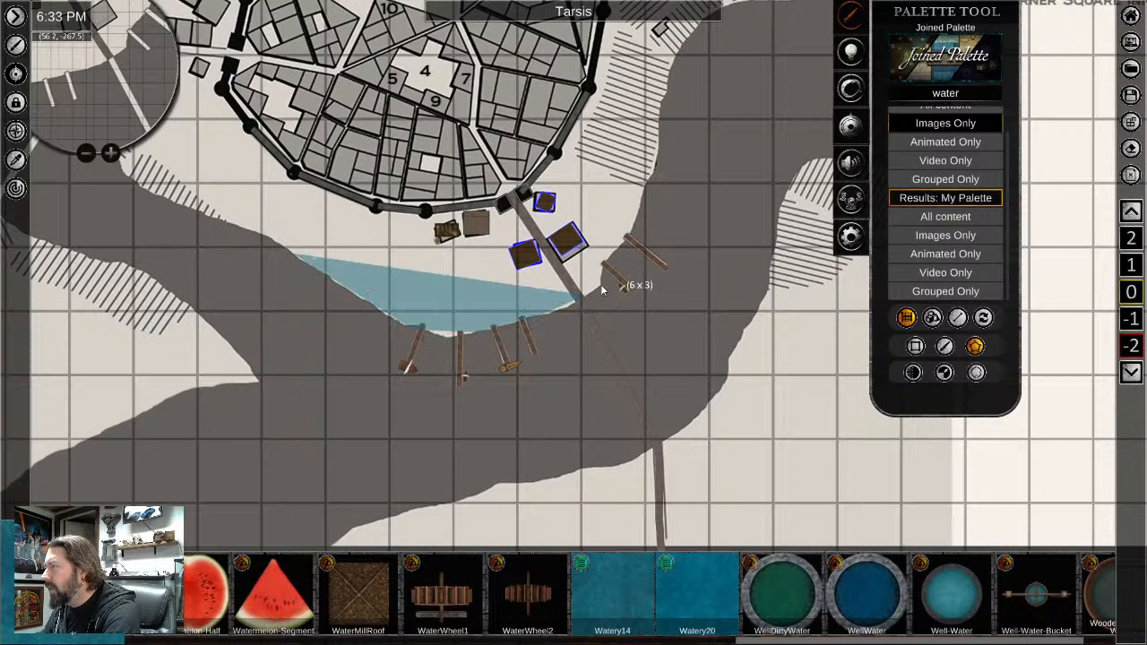
left_click(630, 240)
left_click(647, 186)
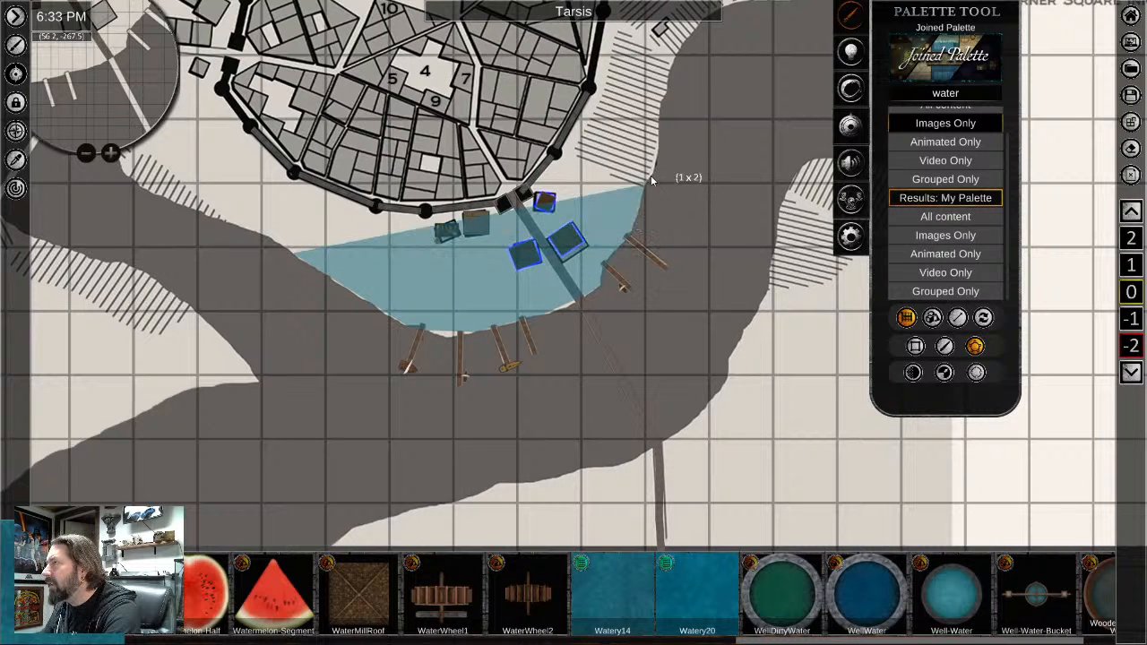
left_click(660, 142)
left_click(662, 115)
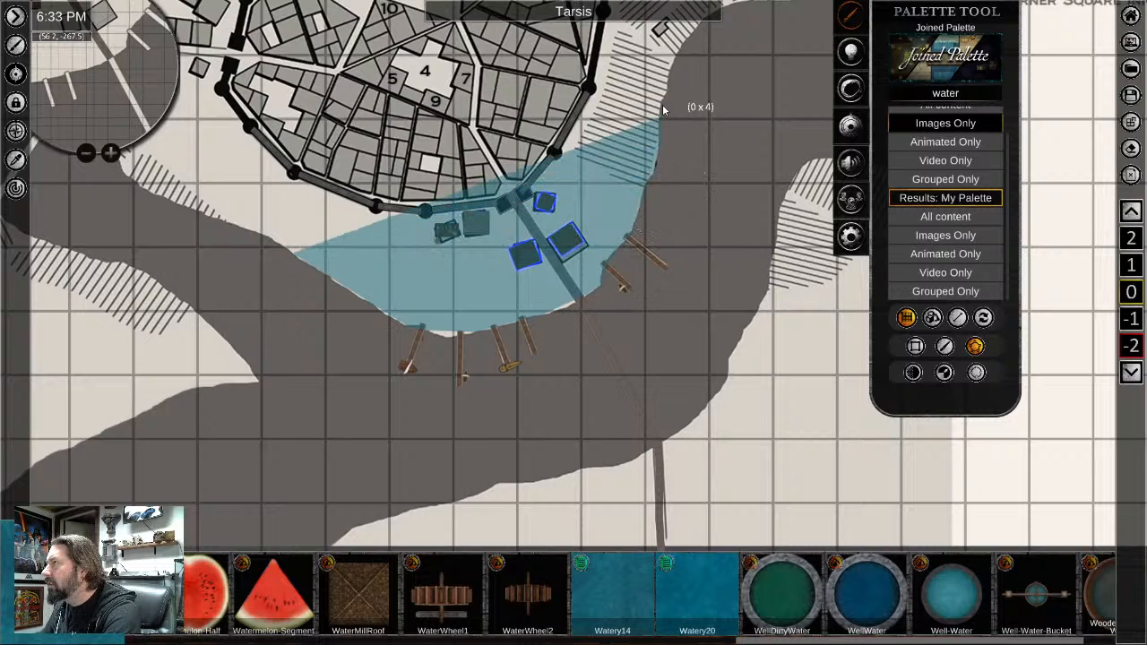
left_click(662, 100)
Continue the water polygon back along the south bank, around the land point at the western fork, and complete the fill
key("Escape")
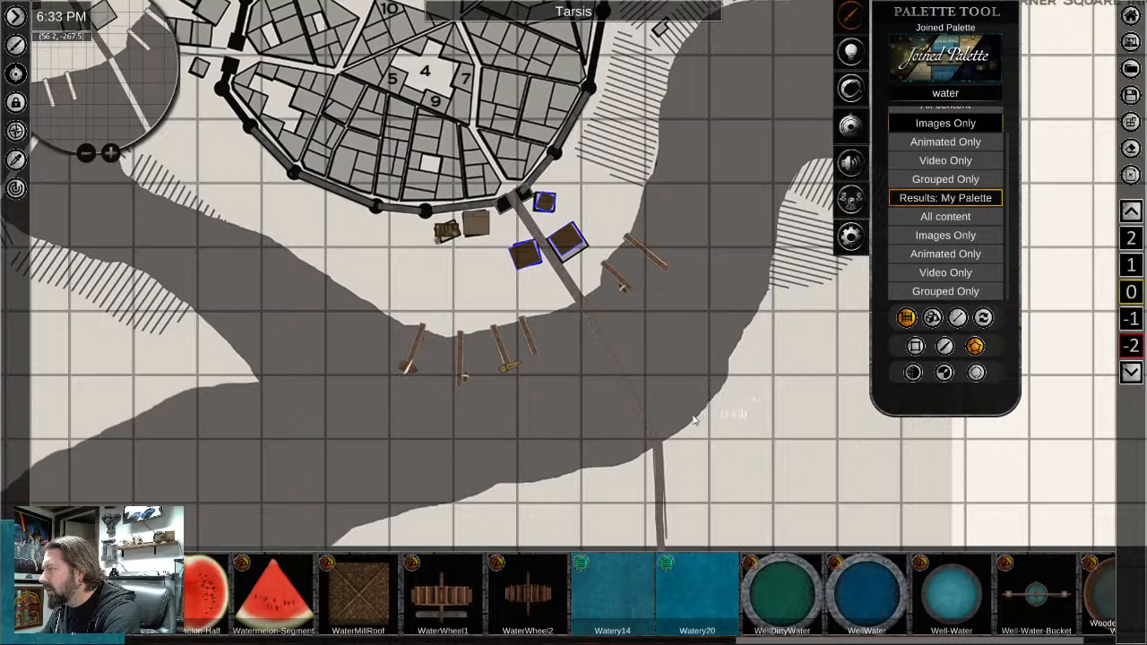
left_click(611, 465)
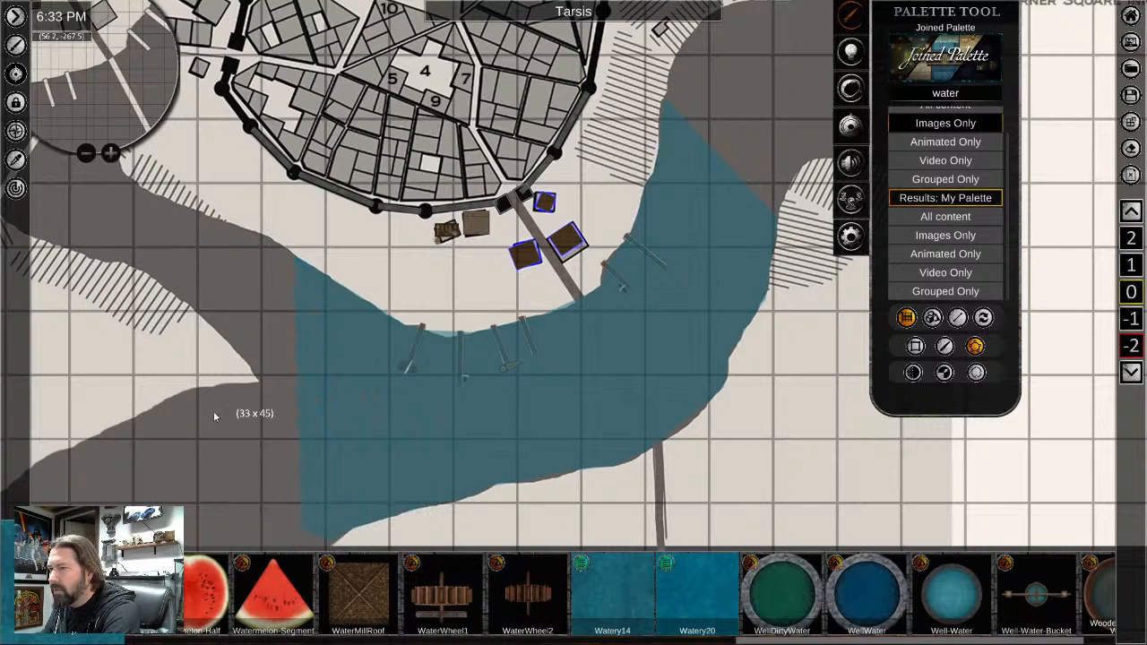
left_click(162, 405)
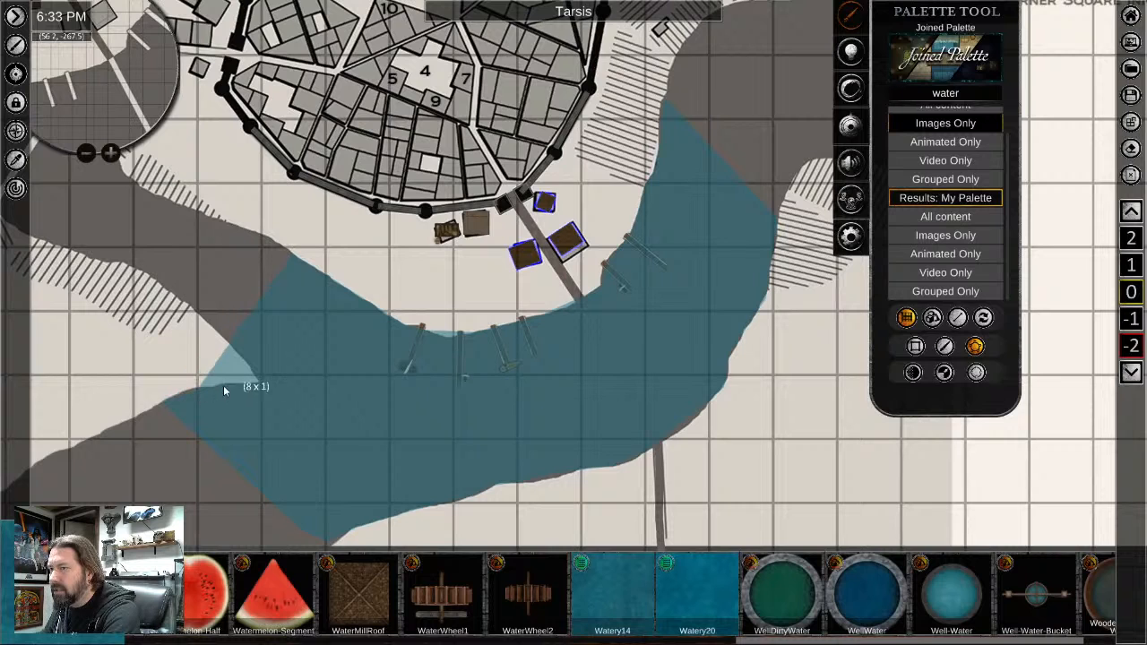
left_click(260, 382)
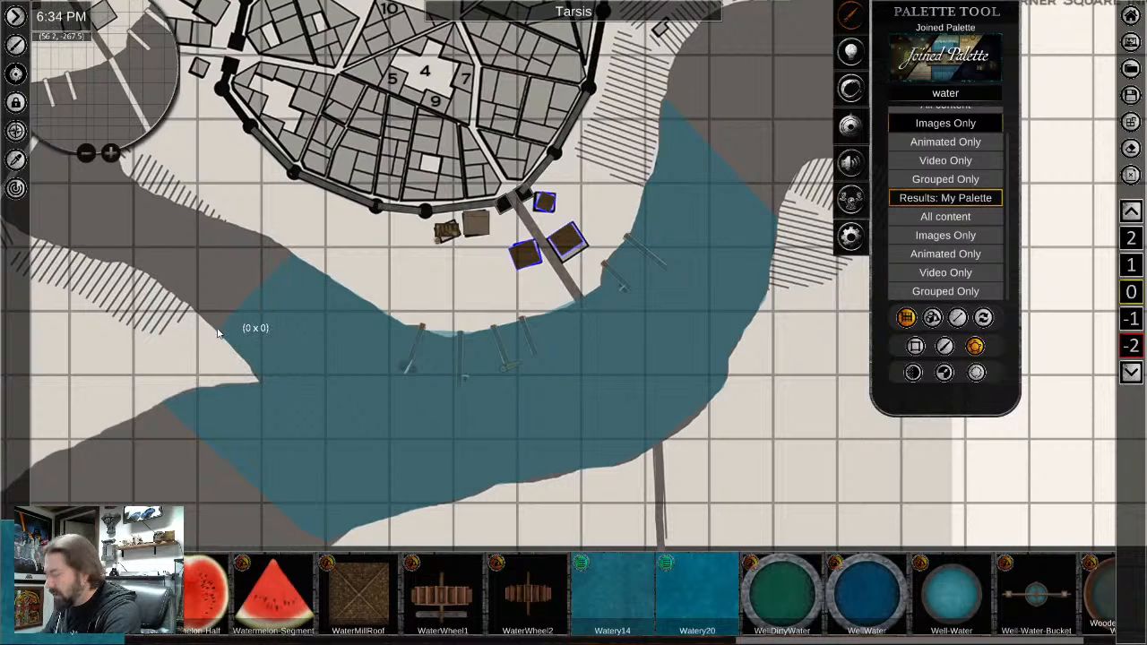
scroll(502, 399, "up", 5)
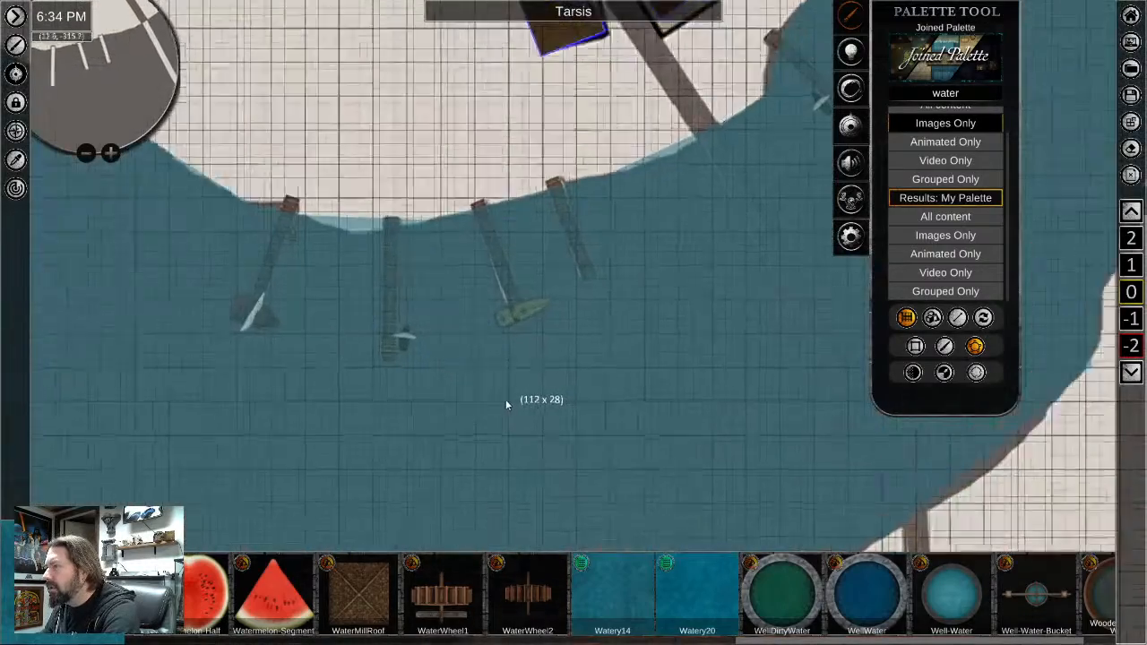
right_click(549, 395)
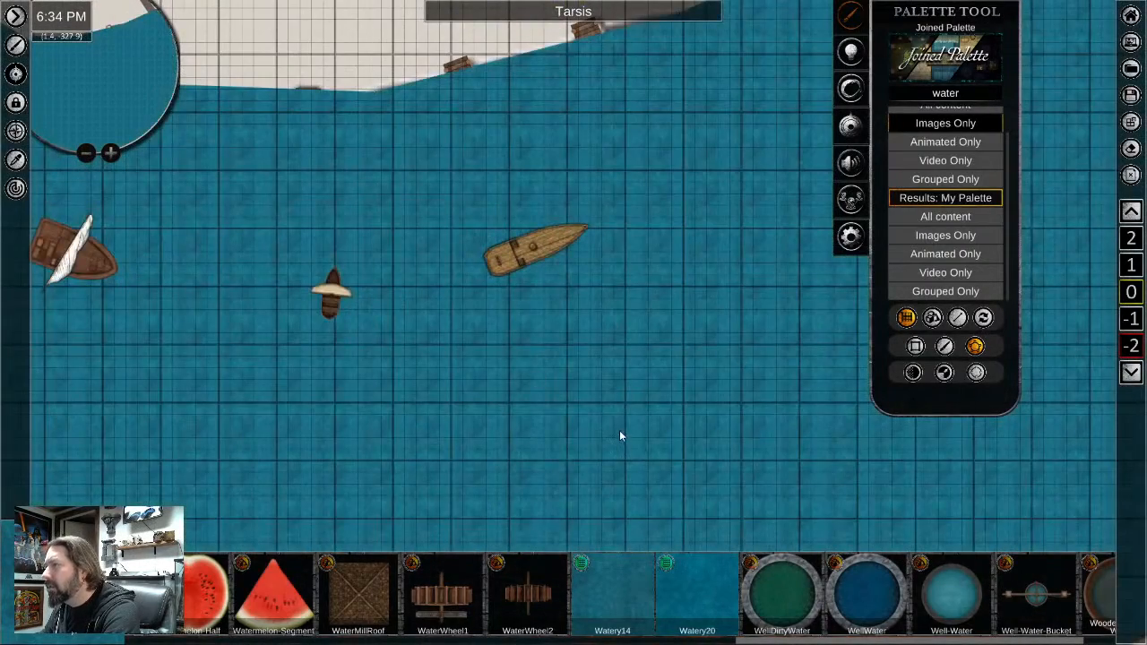
scroll(618, 433, "down", 8)
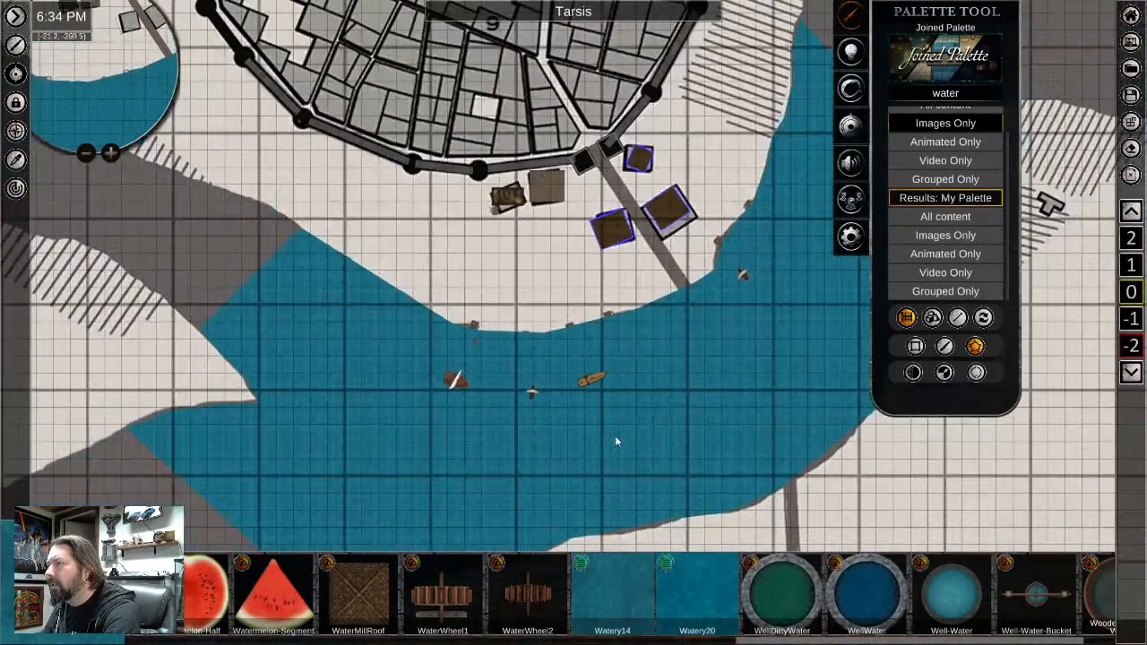
left_click(636, 427)
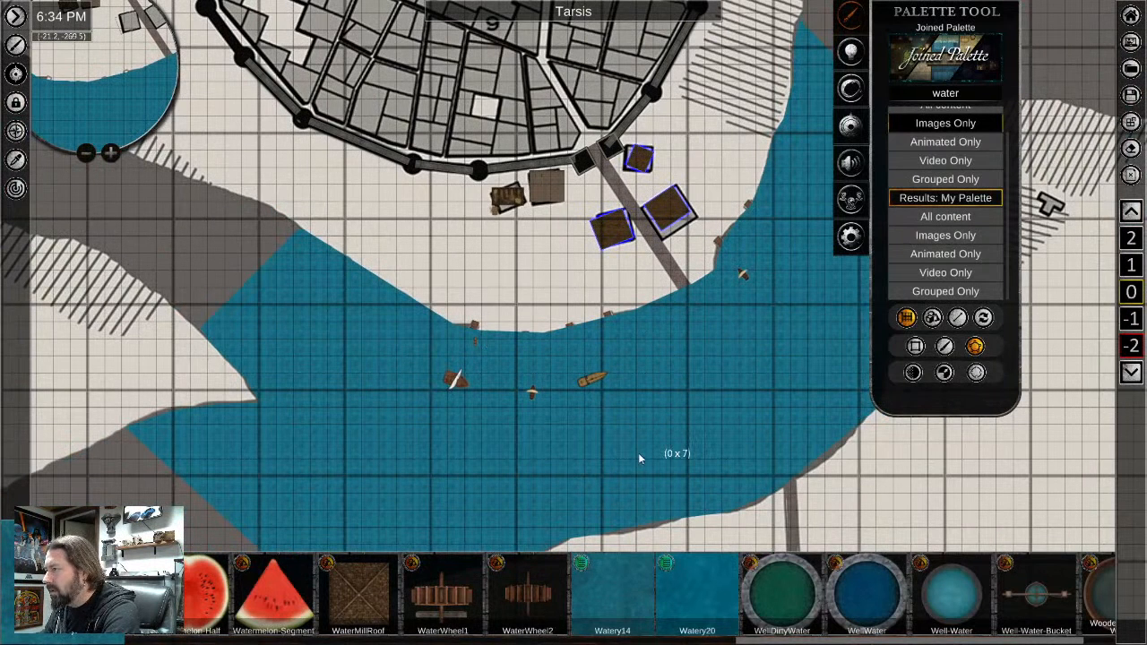
left_click(495, 440)
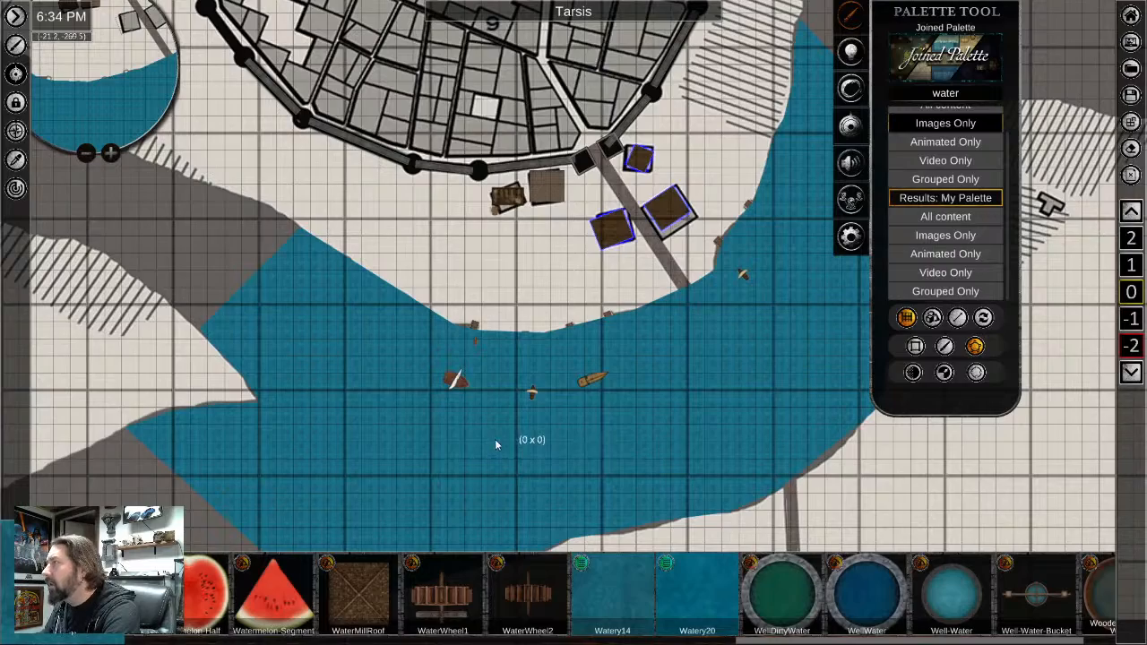
middle_click_drag(723, 445, 568, 519)
scroll(567, 474, "down", 4)
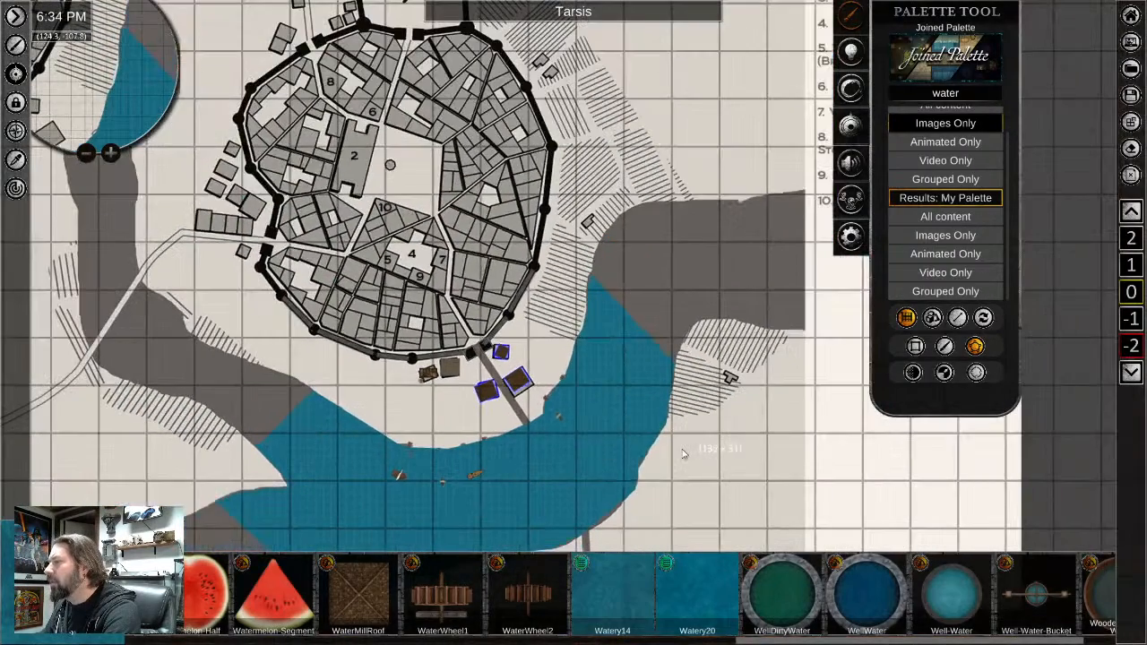
scroll(518, 481, "up", 3)
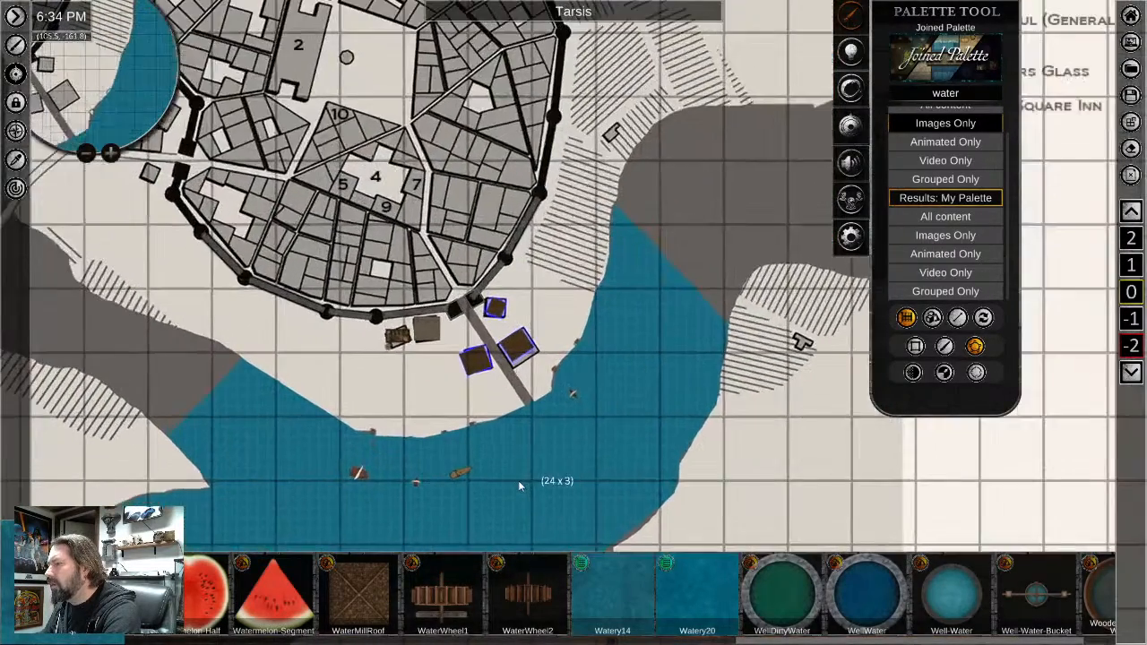
middle_click_drag(502, 500, 553, 337)
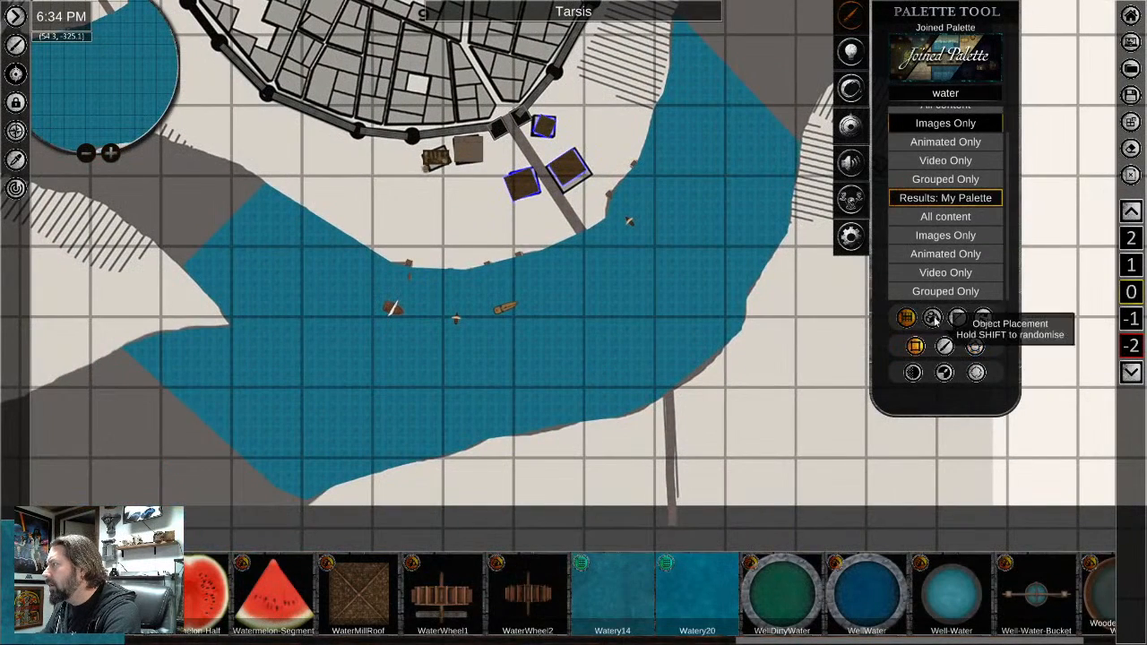
left_click(913, 346)
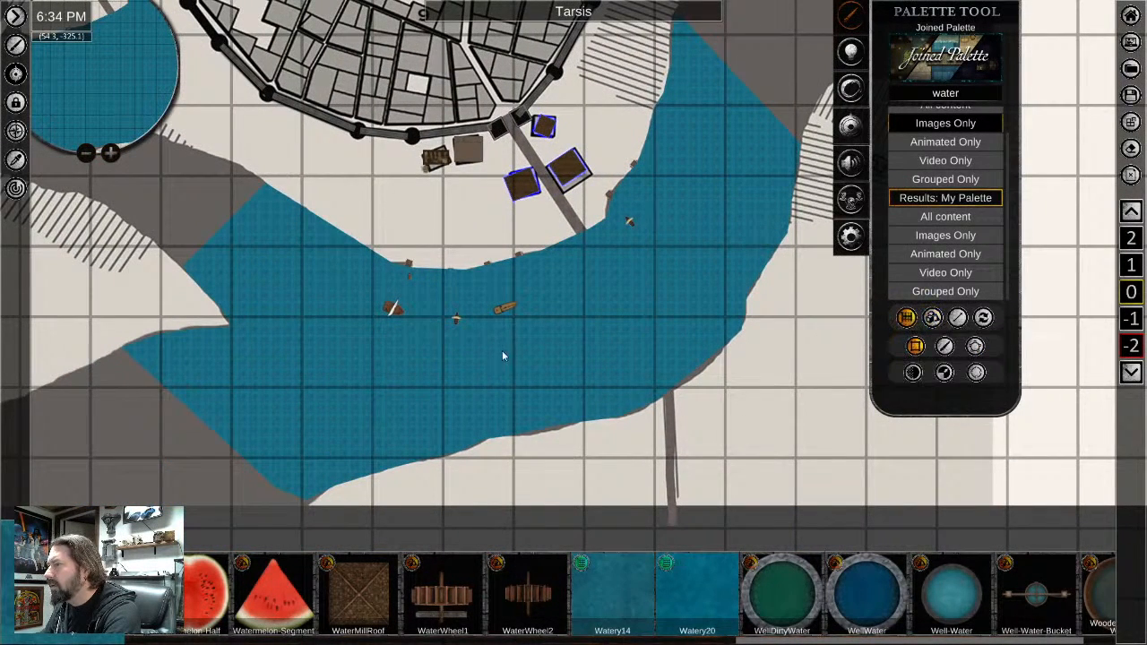
scroll(519, 350, "up", 2)
scroll(402, 186, "up", 2)
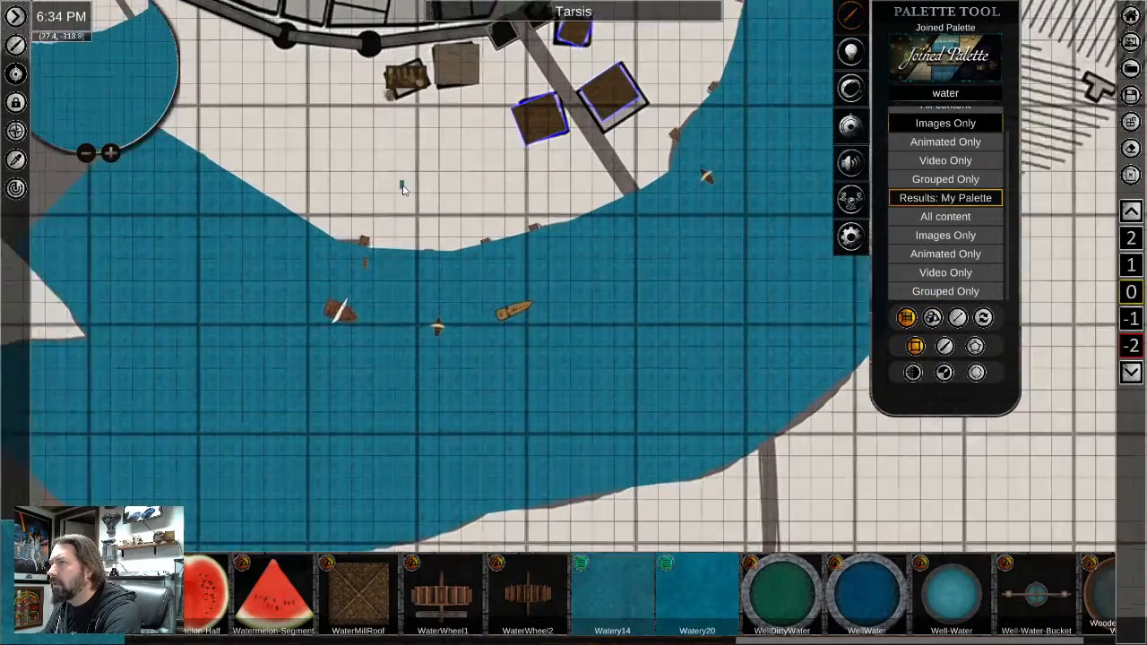
right_click(404, 187)
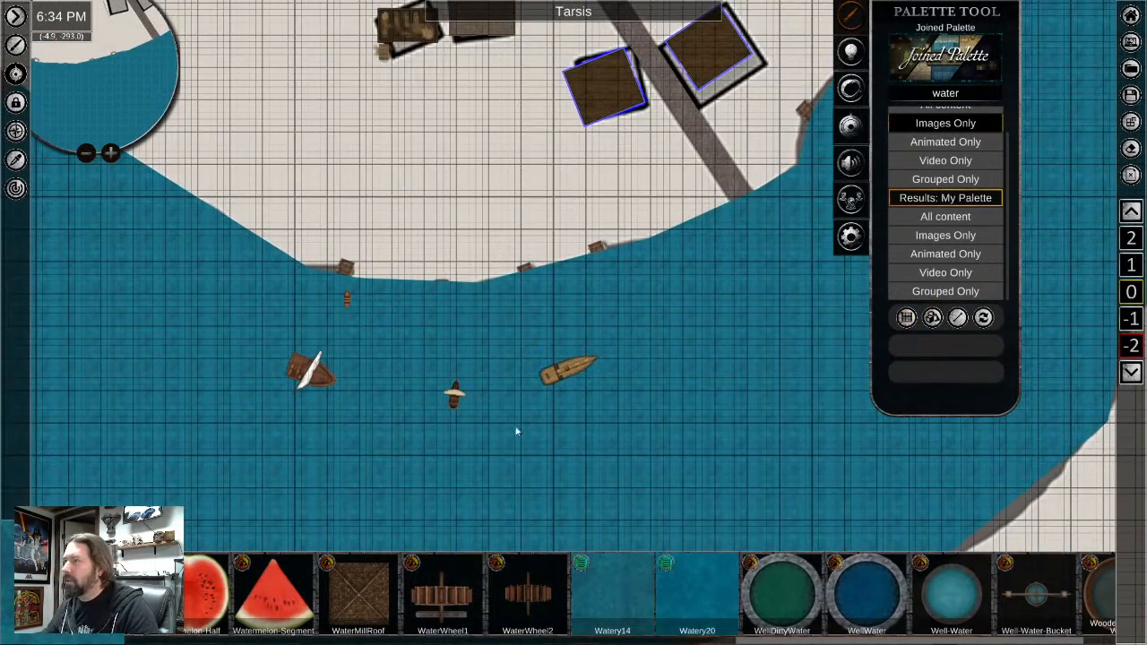
Remove the small stray triangular water piece in the river below the docked boats
left_click(524, 483)
scroll(538, 489, "down", 2)
middle_click_drag(714, 480, 718, 374)
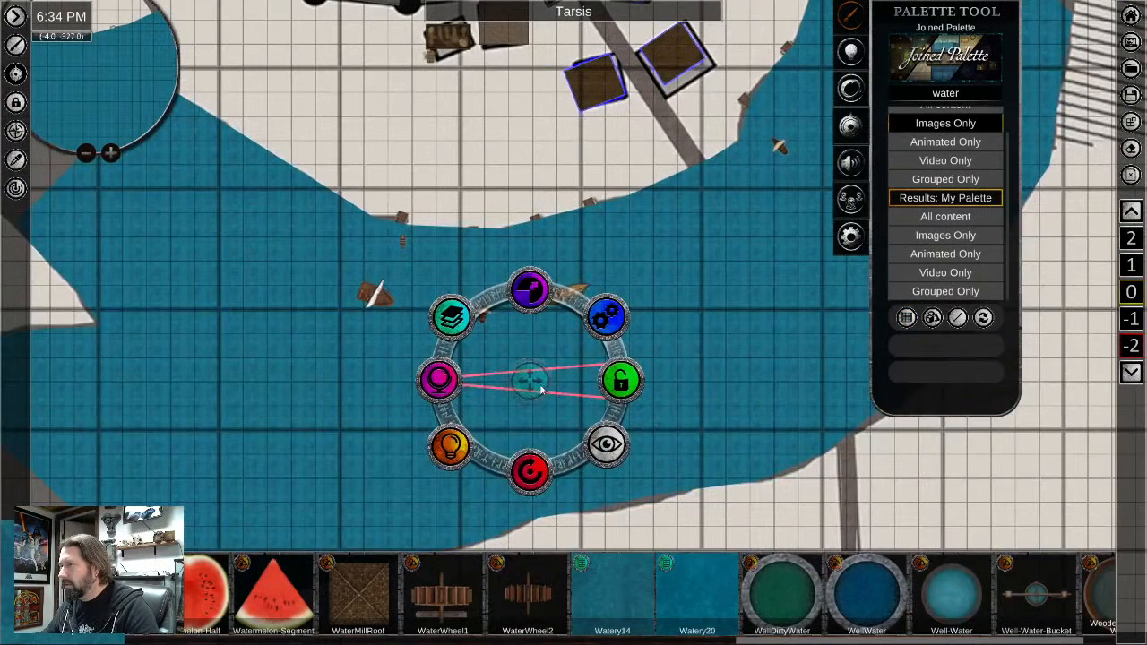
left_click_drag(534, 388, 514, 399)
key("Escape")
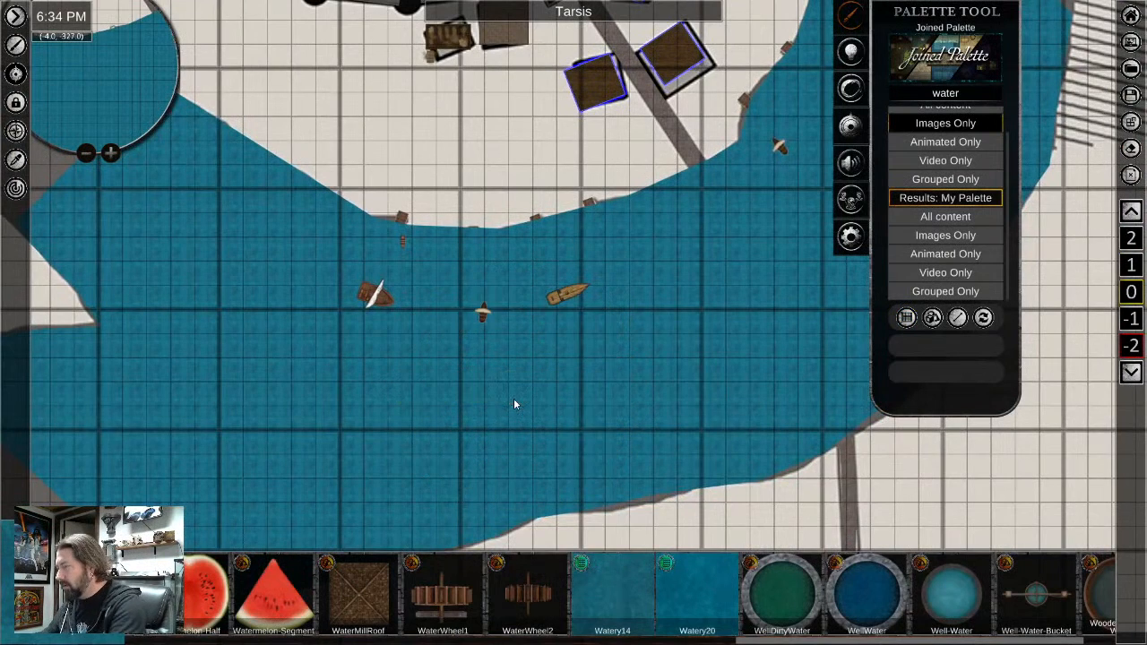
Send the large river water piece to the bottom layer, beneath the piers, boats and bridge
left_click(567, 376)
left_click(409, 142)
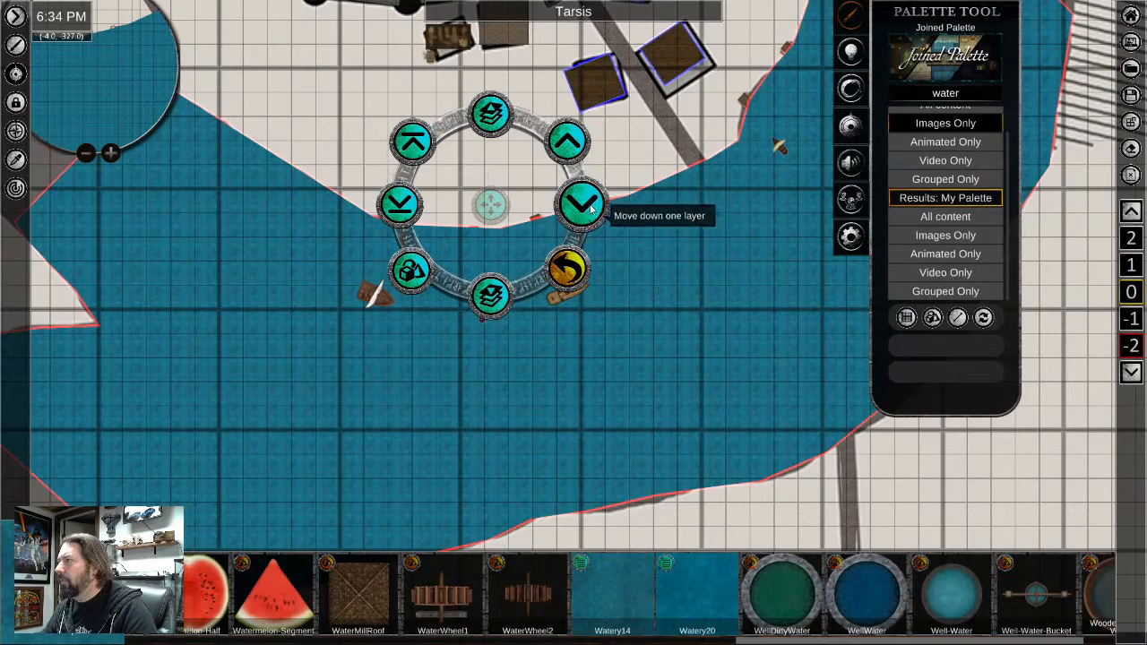
left_click(399, 206)
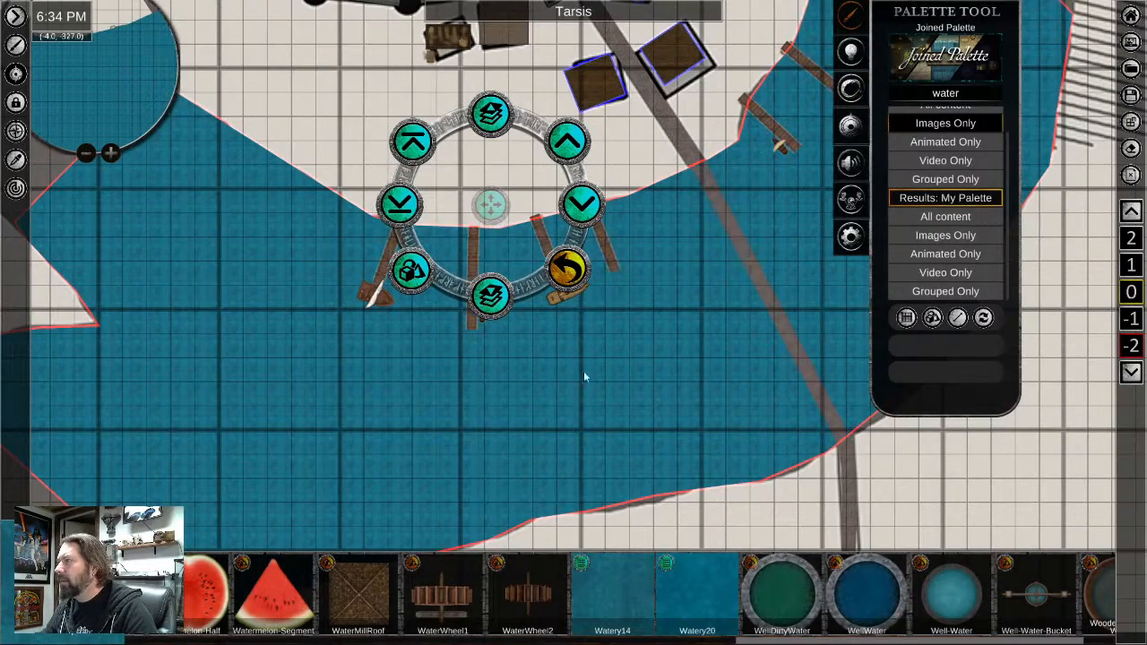
Examine the piers, docked boats and bridge against the river water, both up close and across the whole river bend
middle_click_drag(670, 410, 566, 479)
scroll(638, 373, "up", 5)
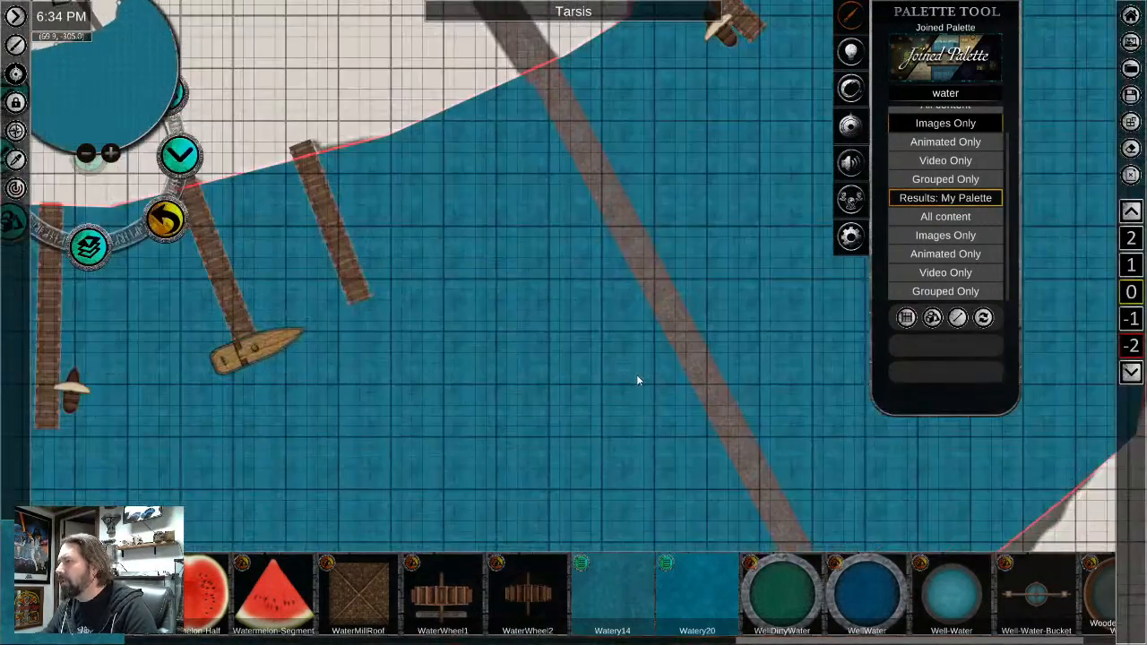
scroll(637, 380, "up", 4)
middle_click_drag(483, 429, 865, 415)
middle_click_drag(516, 353, 701, 484)
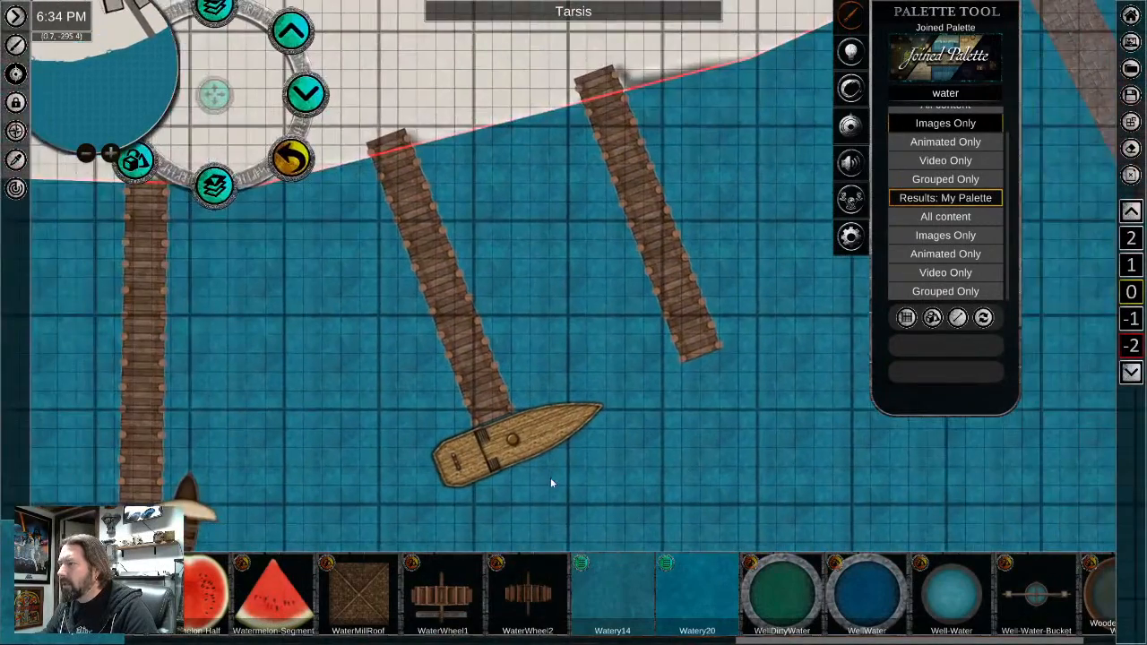
scroll(554, 448, "down", 5)
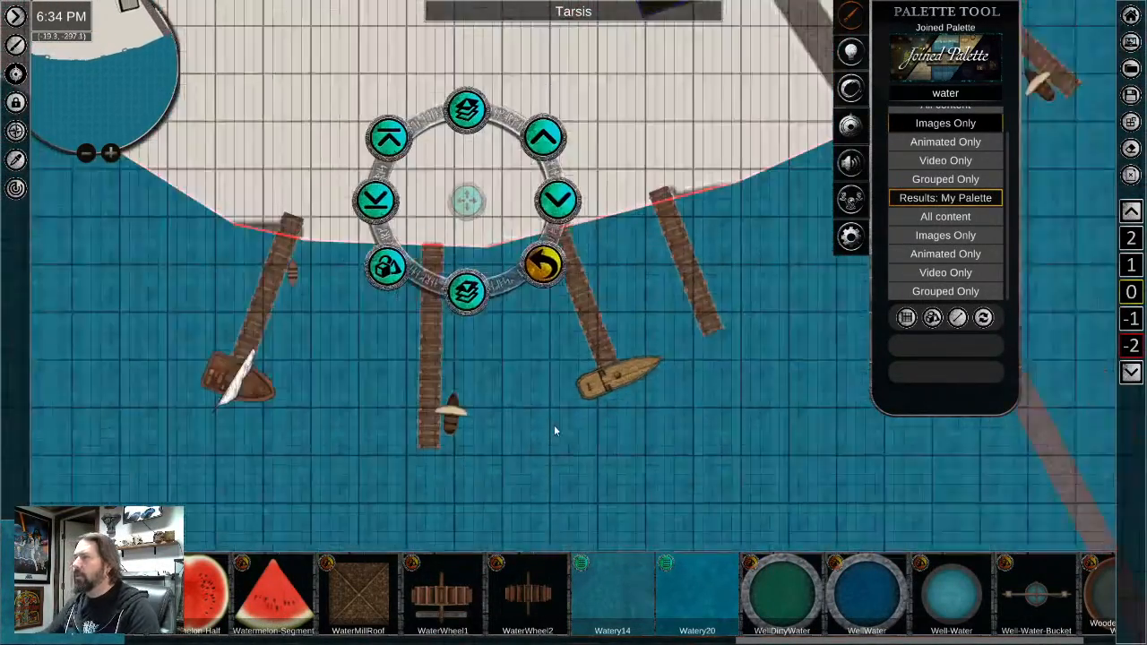
scroll(554, 427, "down", 7)
middle_click_drag(695, 436, 648, 347)
scroll(635, 367, "down", 2)
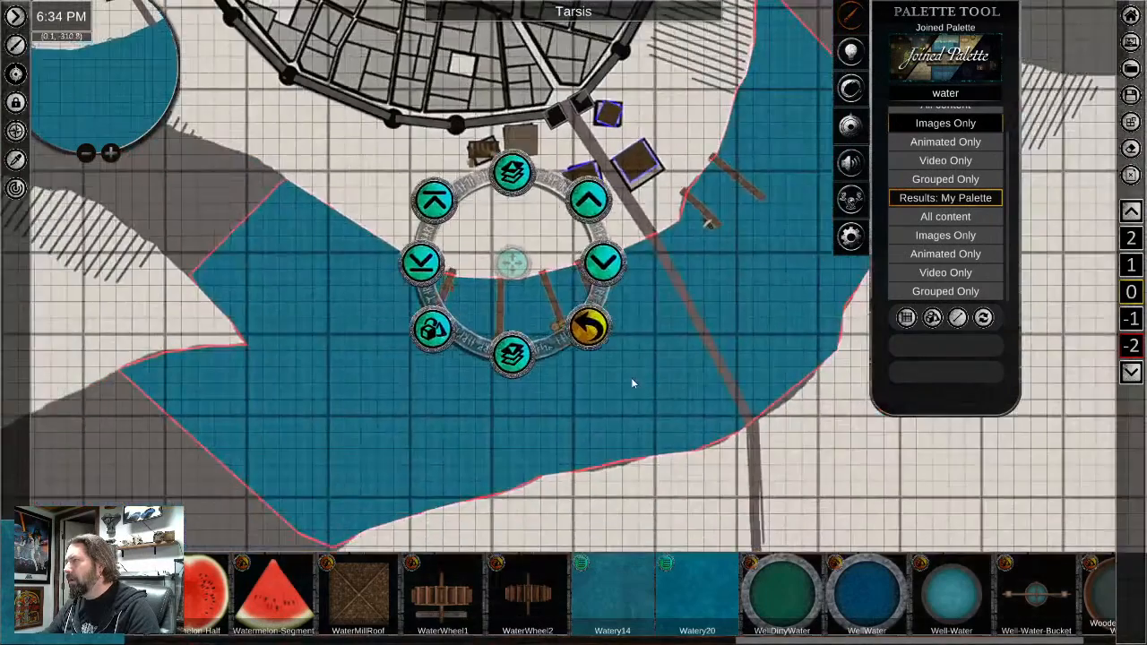
Search the palette for grass and cover the area from the southern town wall across the river bend with a rectangular Grass2 fill
scroll(631, 383, "down", 2)
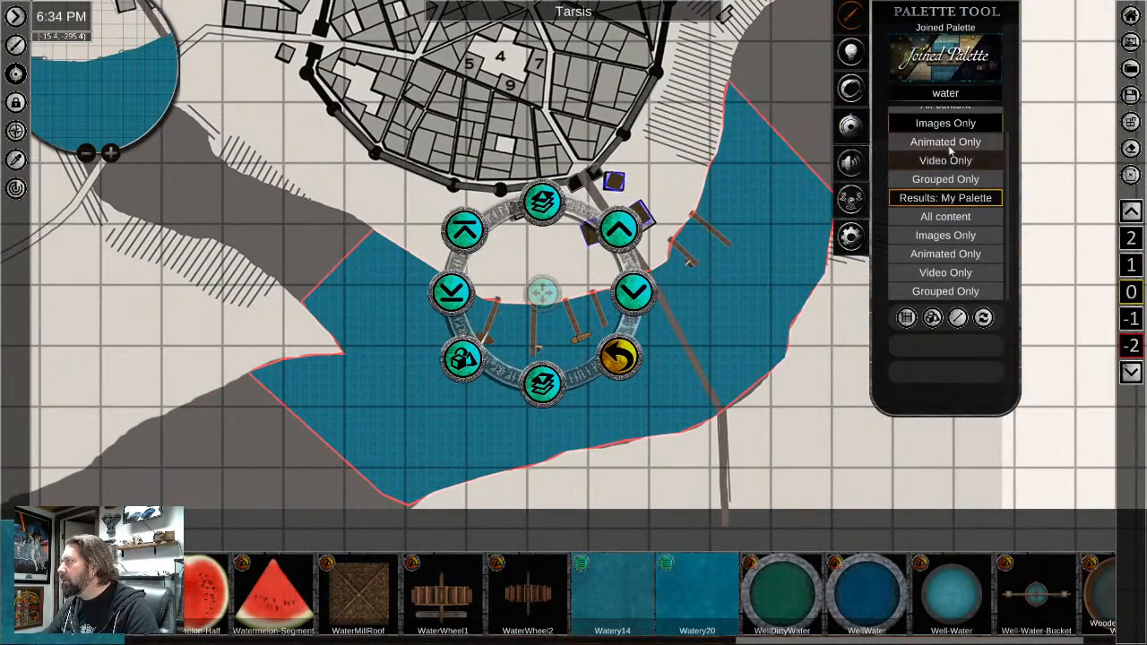
left_click(950, 93)
type("gra")
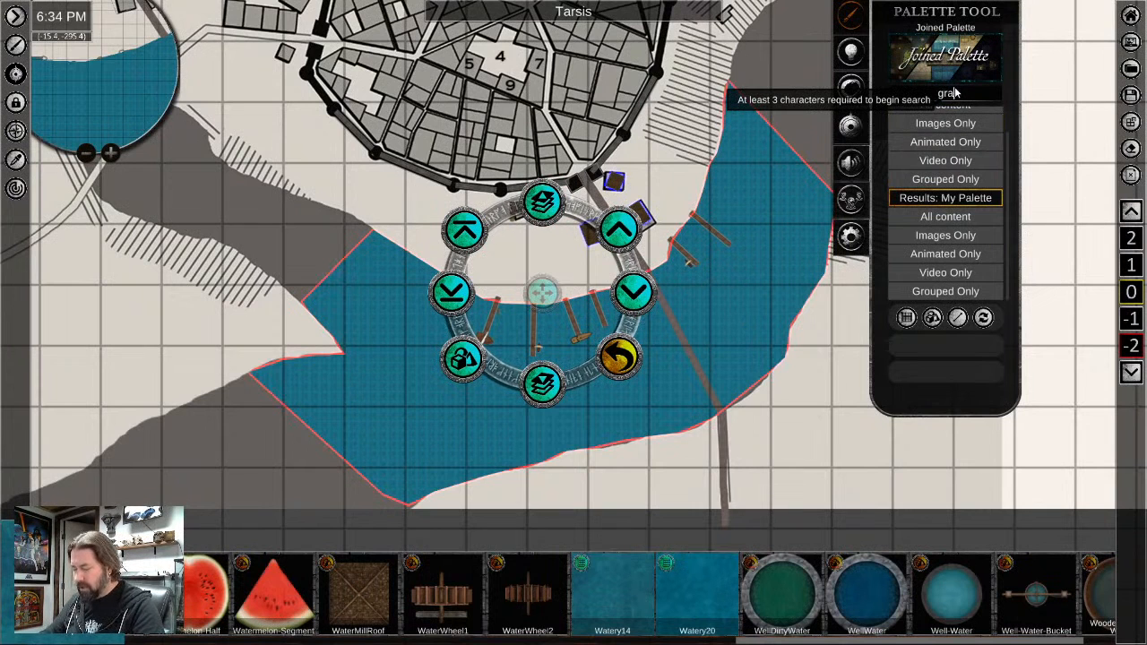
type("ss")
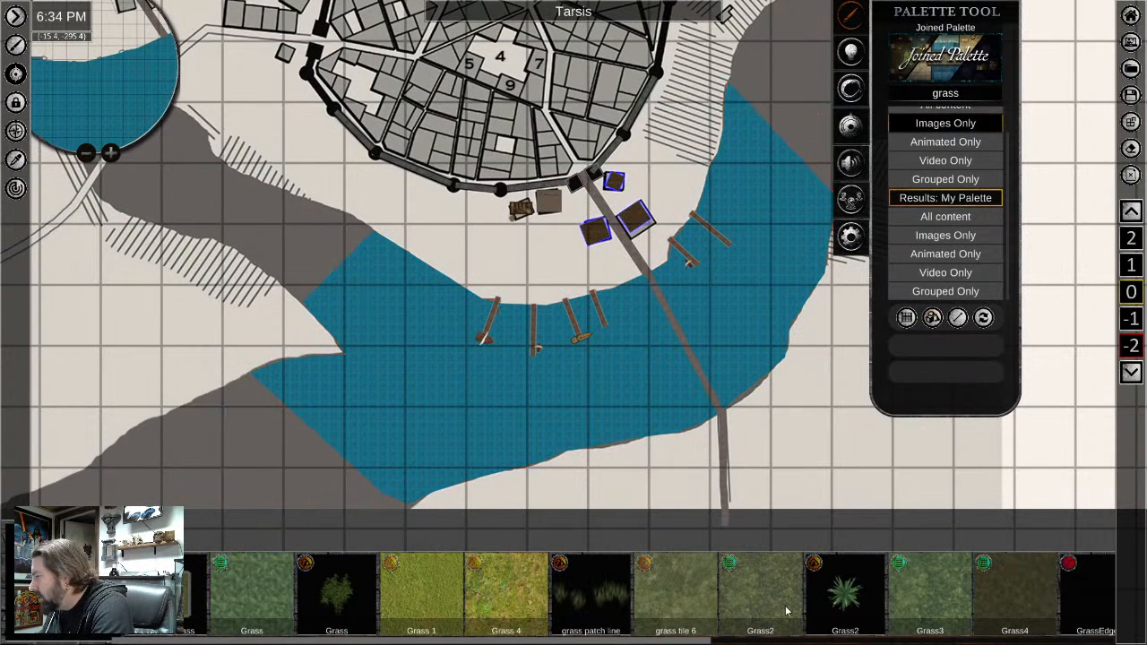
scroll(787, 611, "down", 4)
left_click(370, 591)
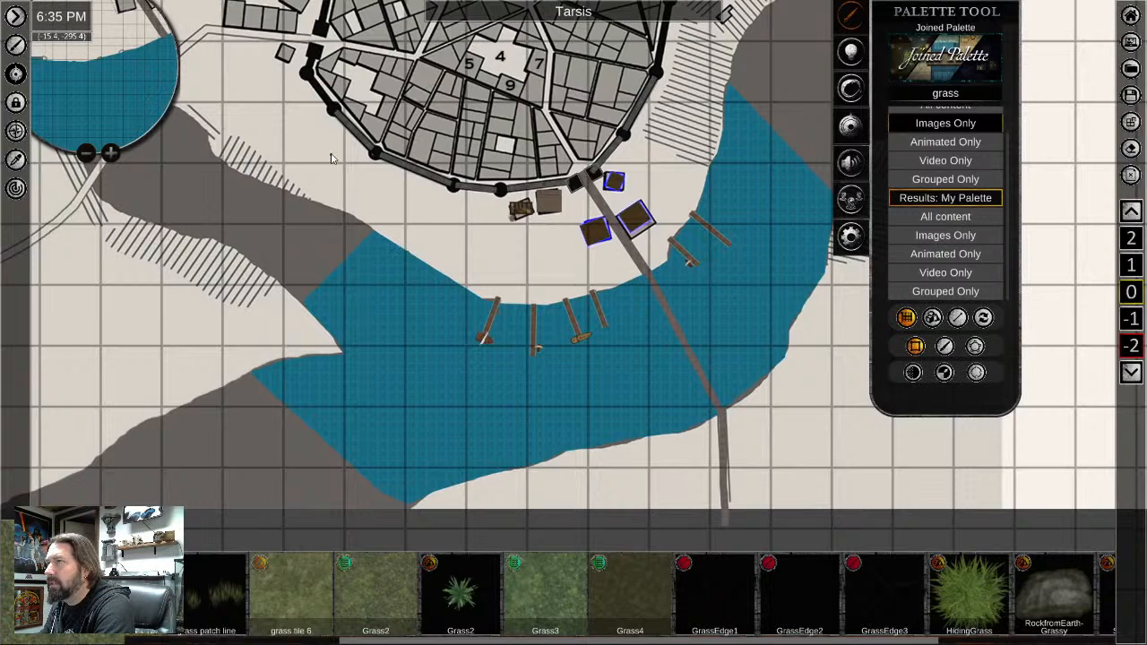
left_click_drag(310, 155, 887, 517)
Send the rectangular grass piece to the bottom layer, beneath the water, buildings, road and piers
right_click(596, 331)
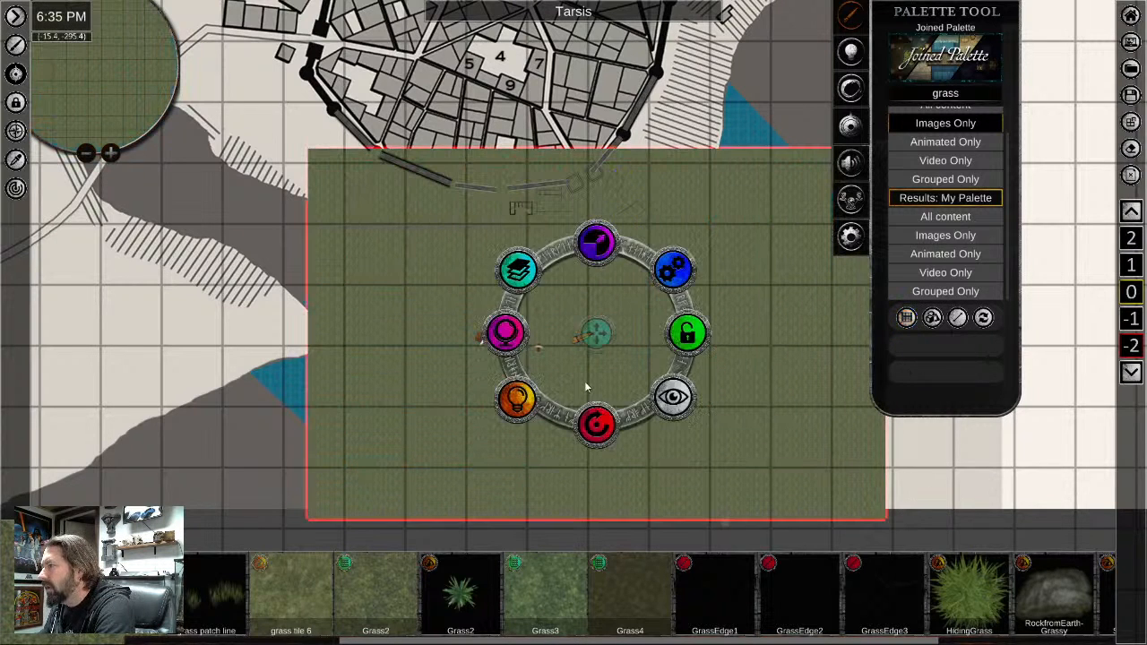
left_click(517, 268)
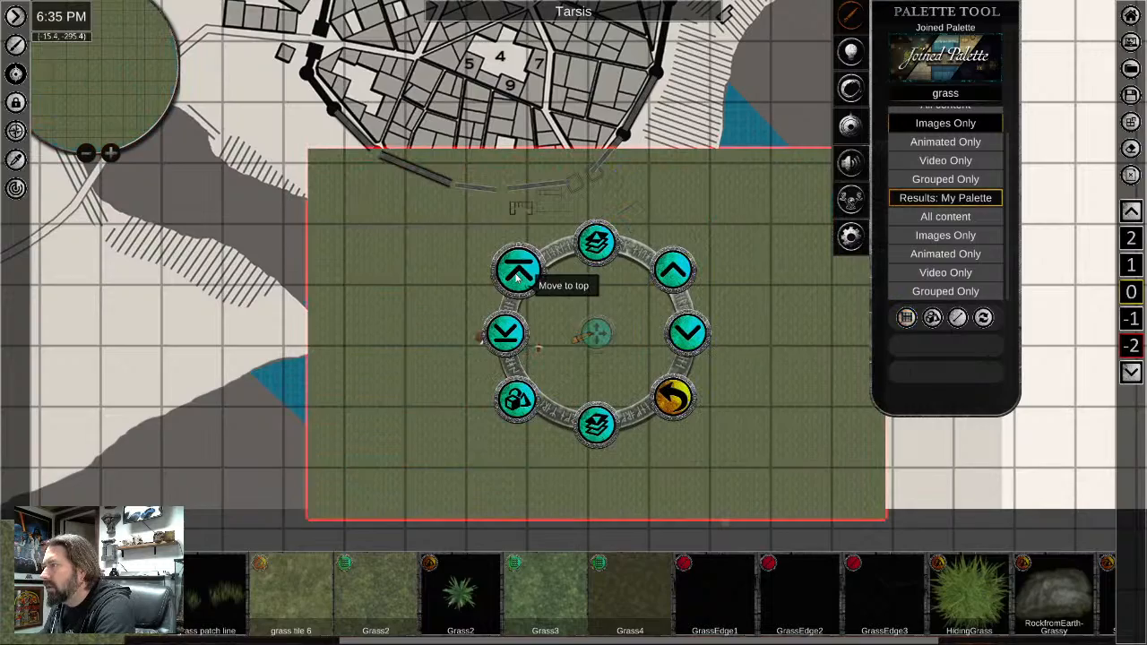
left_click(514, 337)
scroll(711, 419, "up", 5)
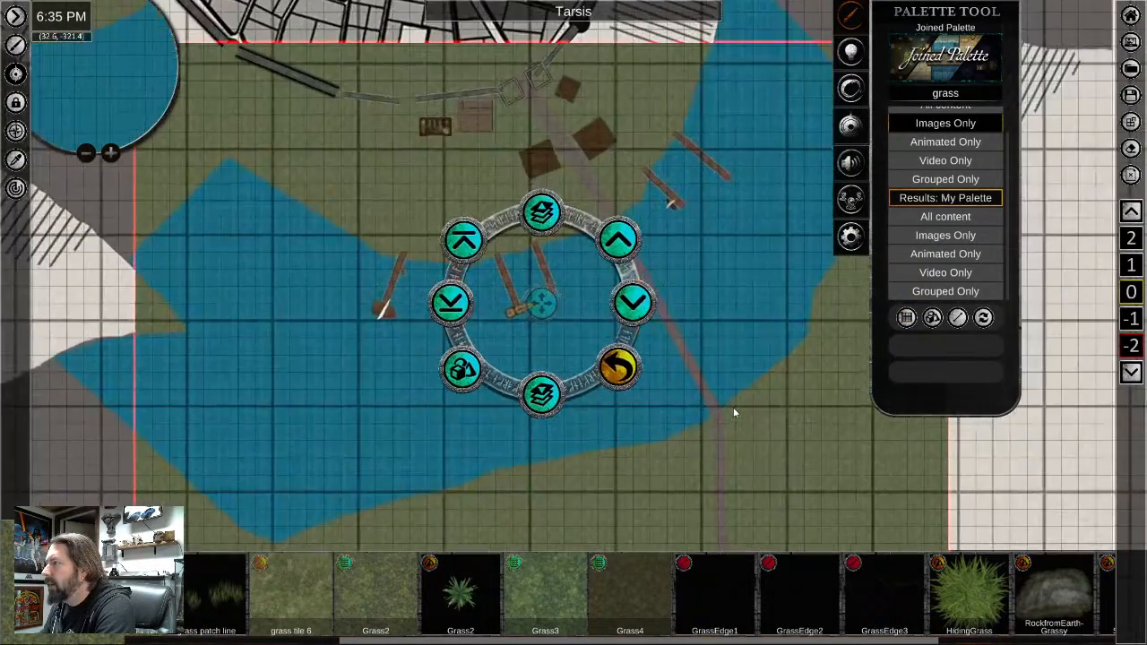
Examine the buildings, paved road, gatehouses and riverbank against the new grass ground
scroll(573, 410, "up", 5)
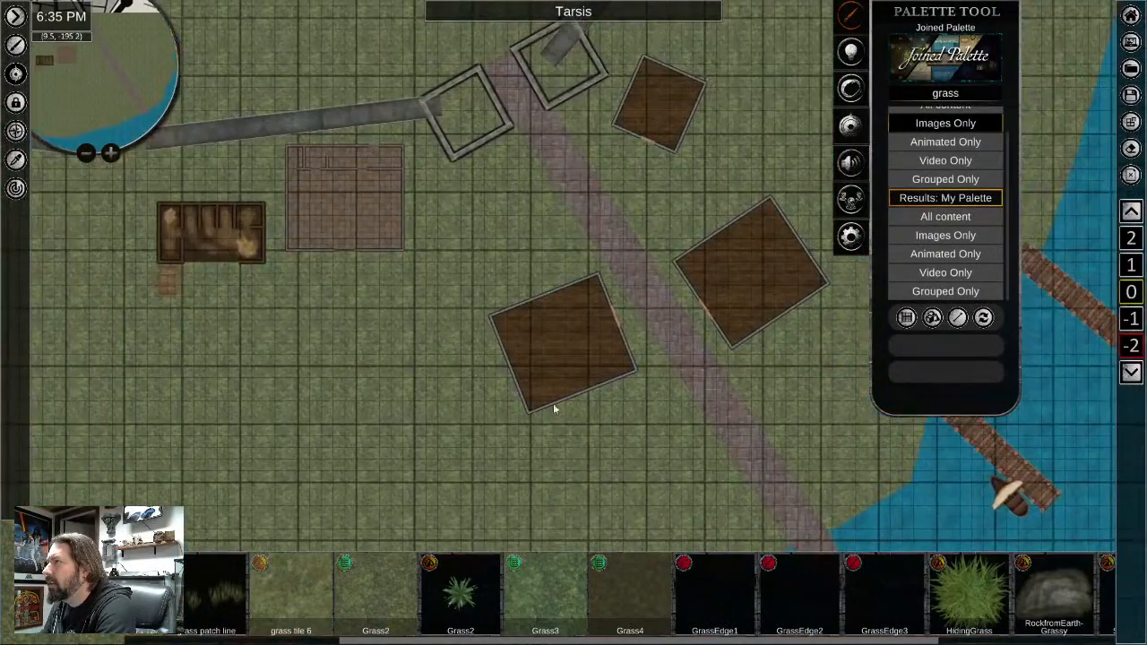
middle_click_drag(418, 326, 450, 409)
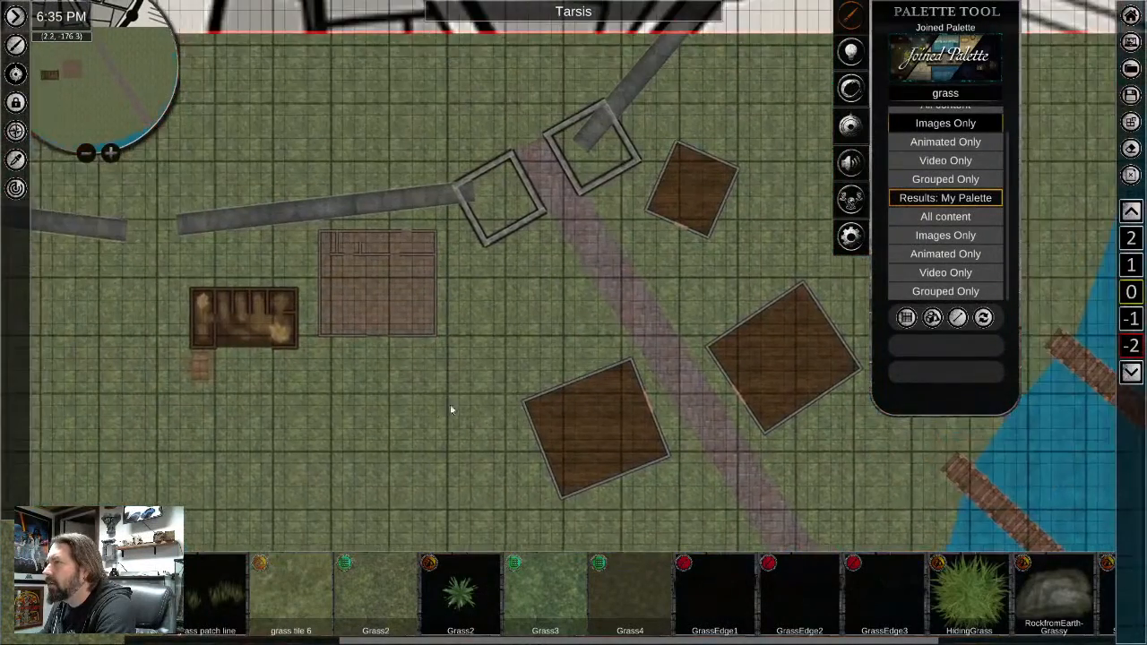
scroll(427, 363, "up", 3)
middle_click_drag(427, 362, 614, 404)
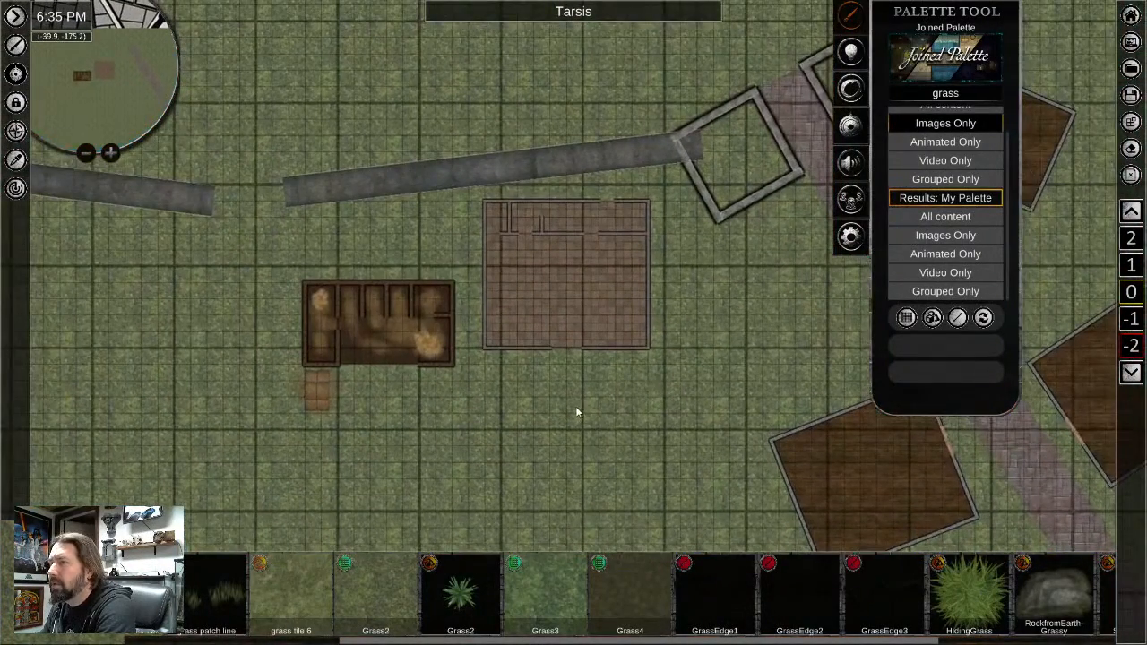
scroll(576, 412, "down", 2)
scroll(575, 414, "up", 3)
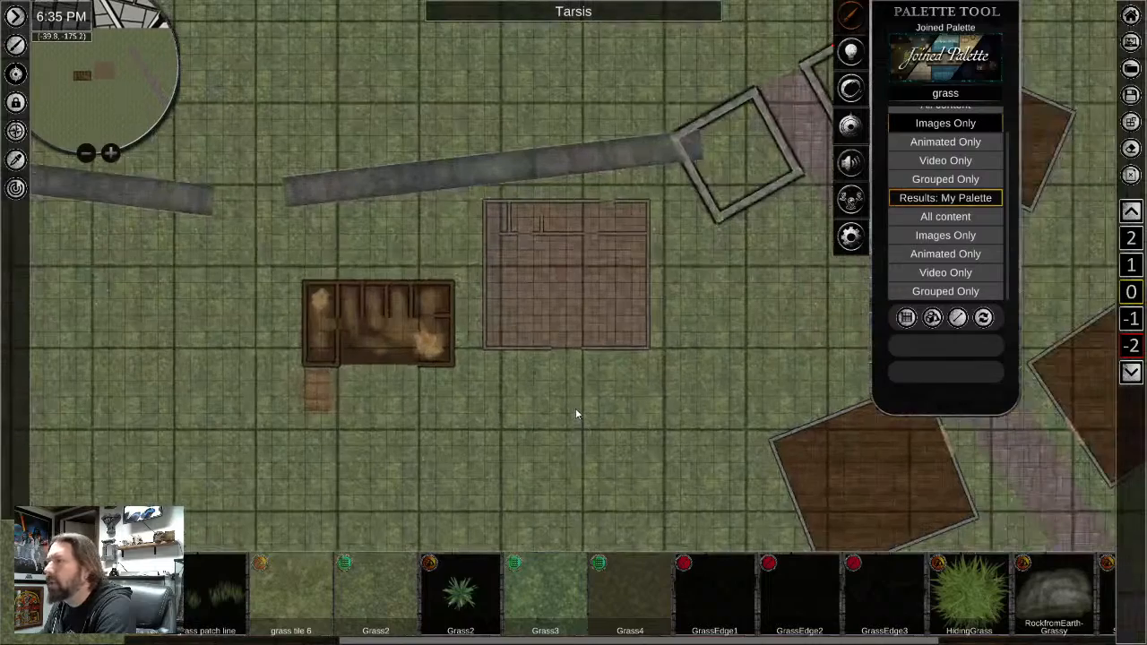
middle_click_drag(616, 463, 579, 215)
middle_click_drag(537, 457, 517, 230)
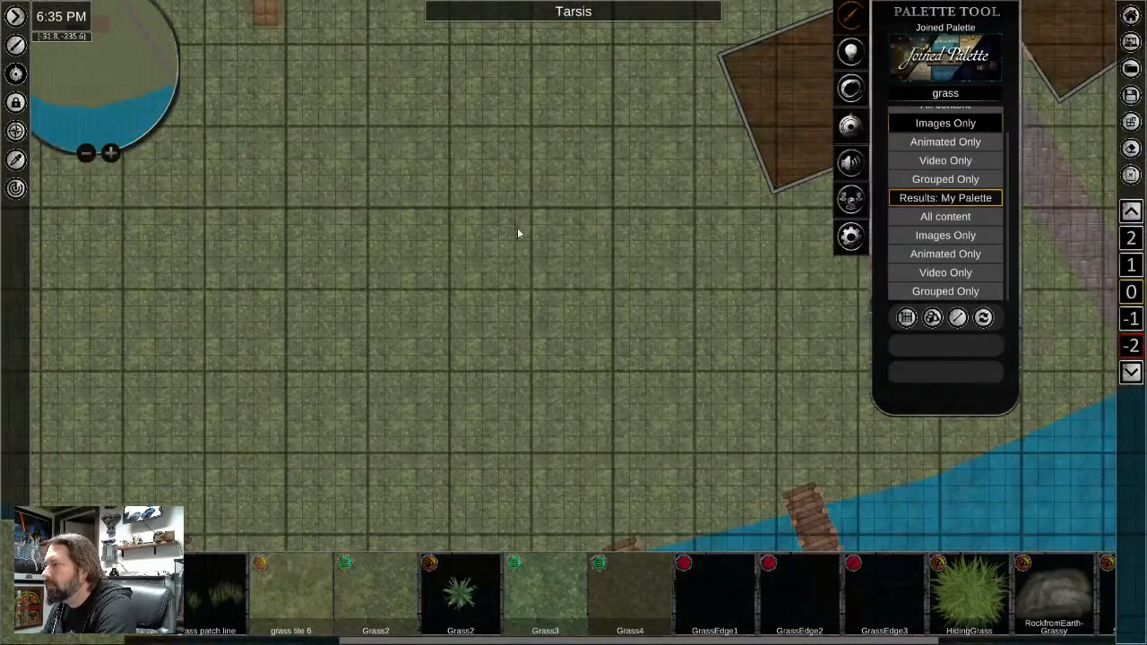
middle_click_drag(438, 90, 632, 458)
scroll(606, 394, "up", 2)
middle_click_drag(606, 394, 360, 492)
middle_click_drag(640, 368, 470, 422)
scroll(470, 426, "down", 2)
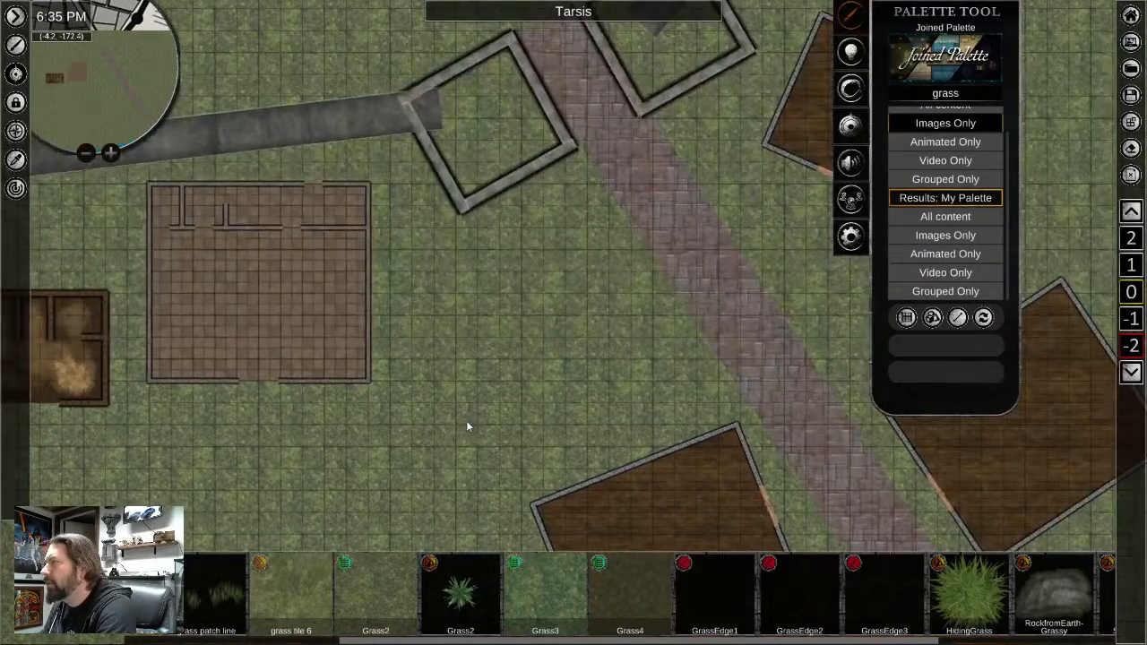
middle_click_drag(507, 341, 502, 412)
middle_click_drag(400, 348, 499, 393)
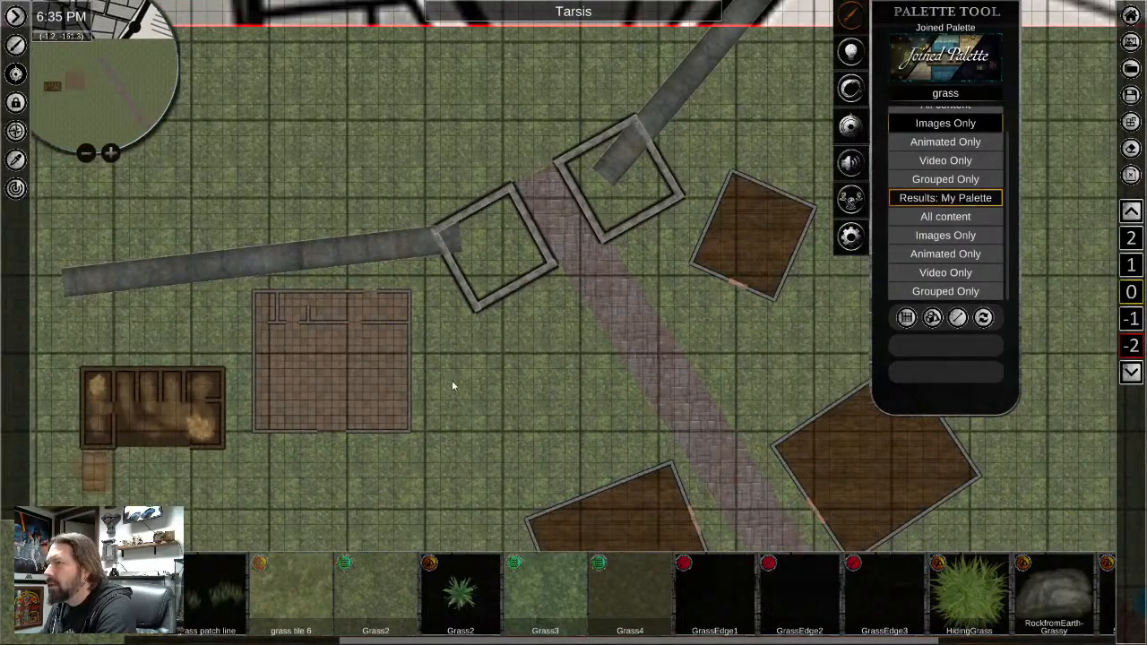
middle_click_drag(452, 385, 637, 460)
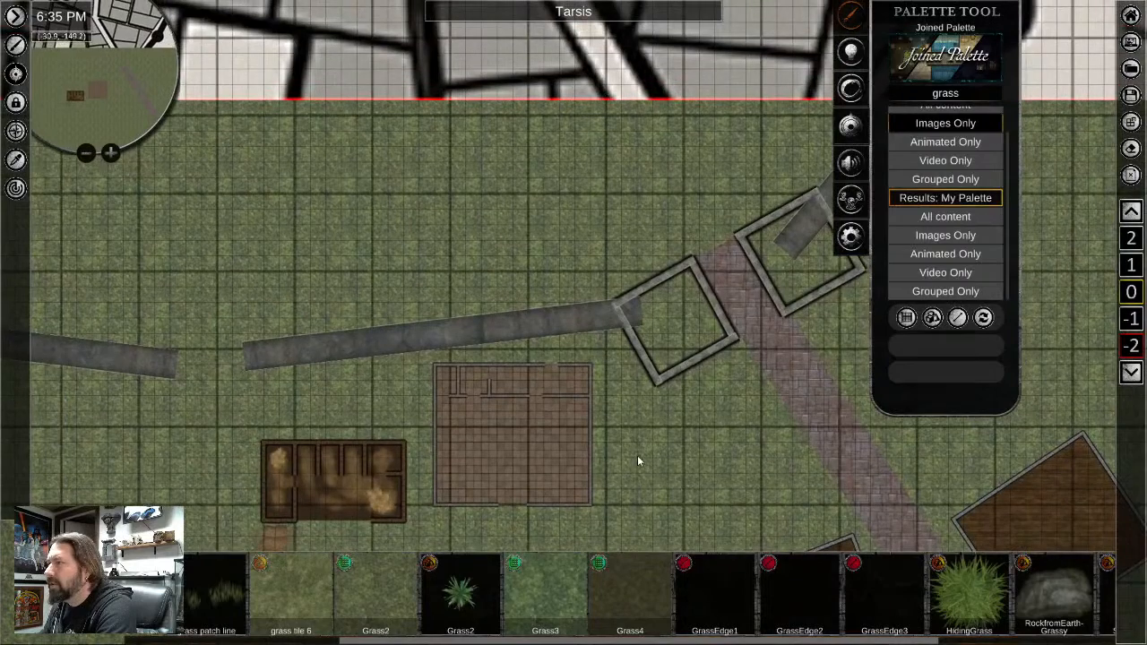
Delete three walls of the western gatehouse beside the road and move its remaining wall aside onto the open grass to the northwest
right_click(649, 292)
left_click(646, 367)
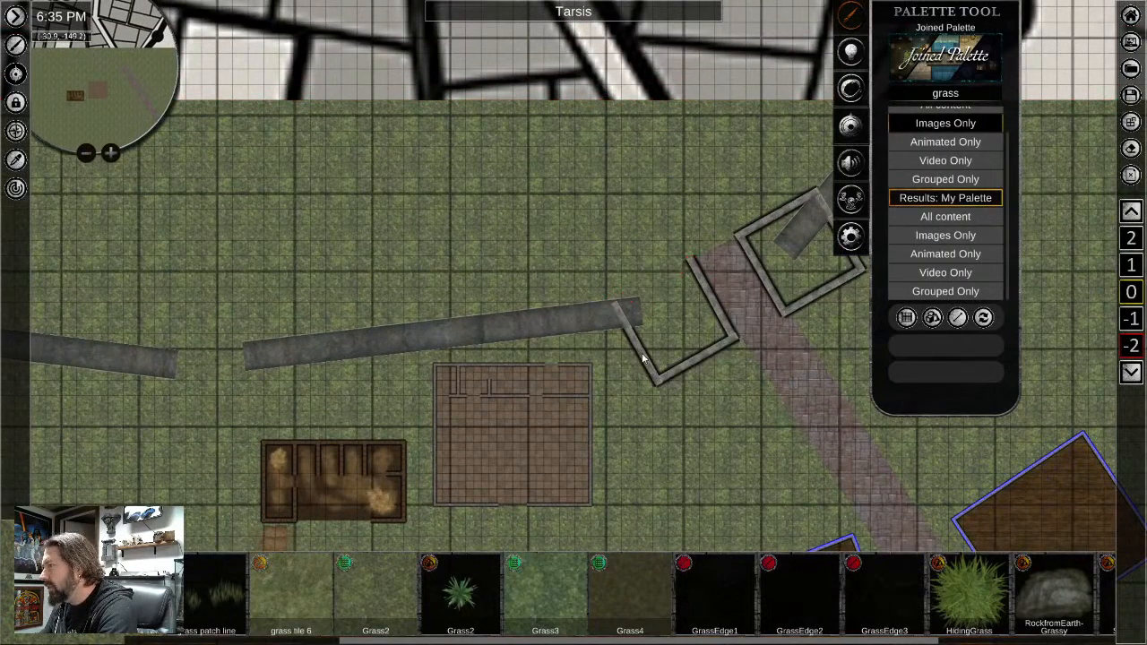
left_click(678, 373)
right_click(715, 306)
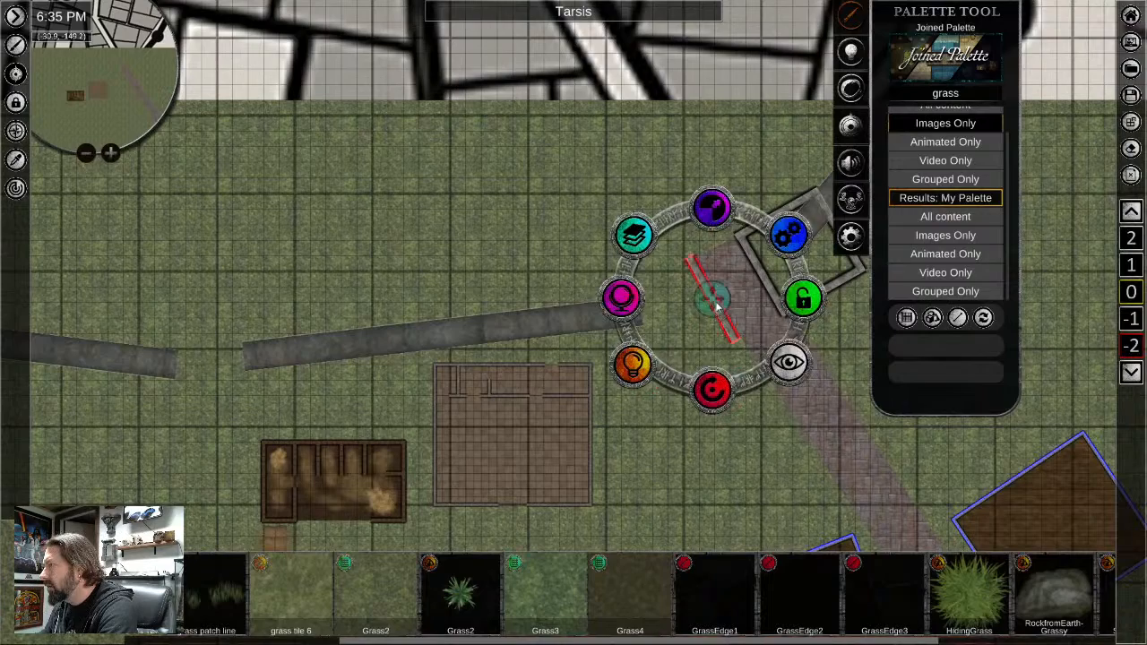
left_click_drag(714, 299, 598, 181)
Delete all four walls of the eastern gatehouse beside the road
right_click(766, 279)
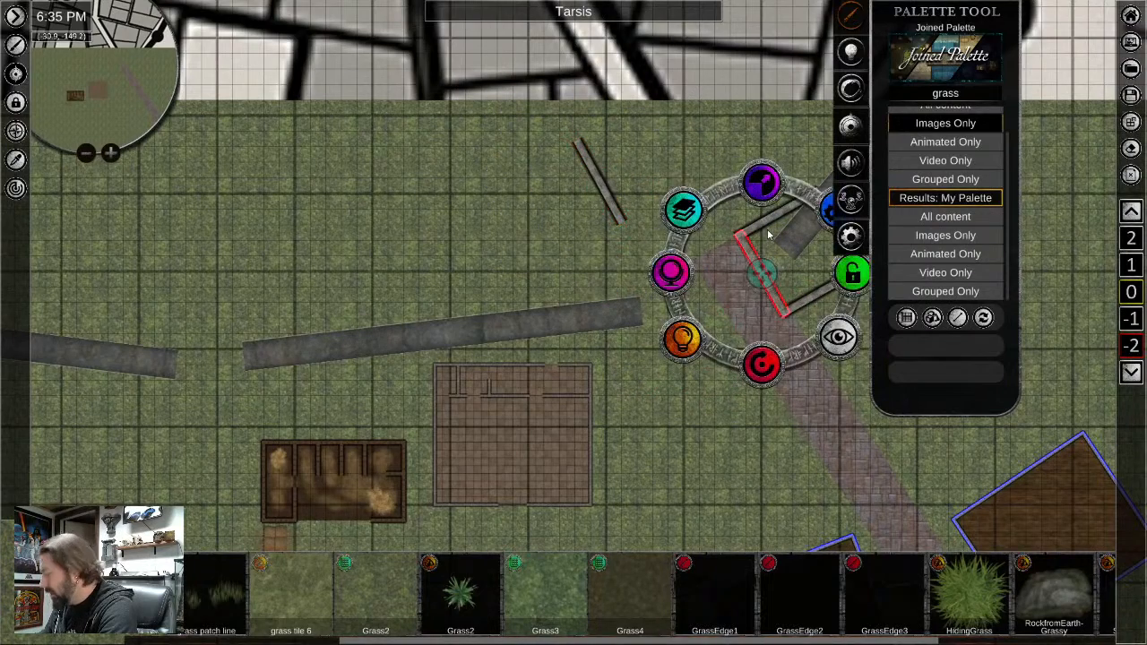
key("Delete")
right_click(772, 215)
key("Delete")
right_click(805, 299)
key("Delete")
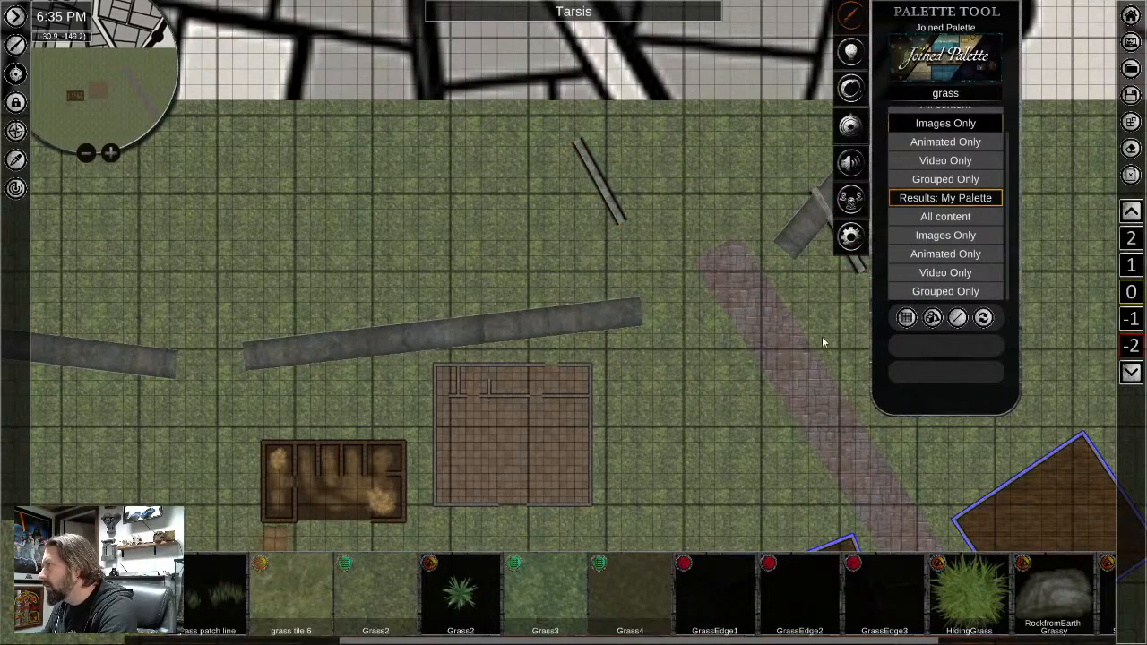
middle_click_drag(822, 342, 726, 388)
right_click(743, 278)
key("Delete")
Sample the stone wall asset from the loose wall piece on the grass for drawing new walls
scroll(512, 251, "up", 2)
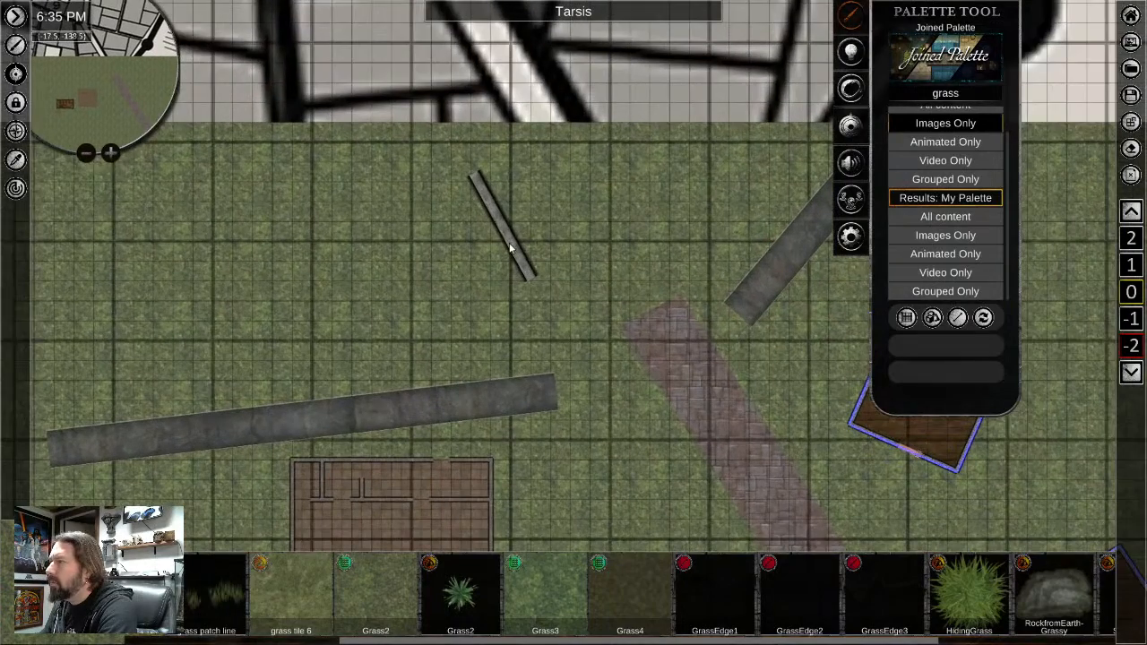
left_click(15, 159)
scroll(540, 237, "up", 3)
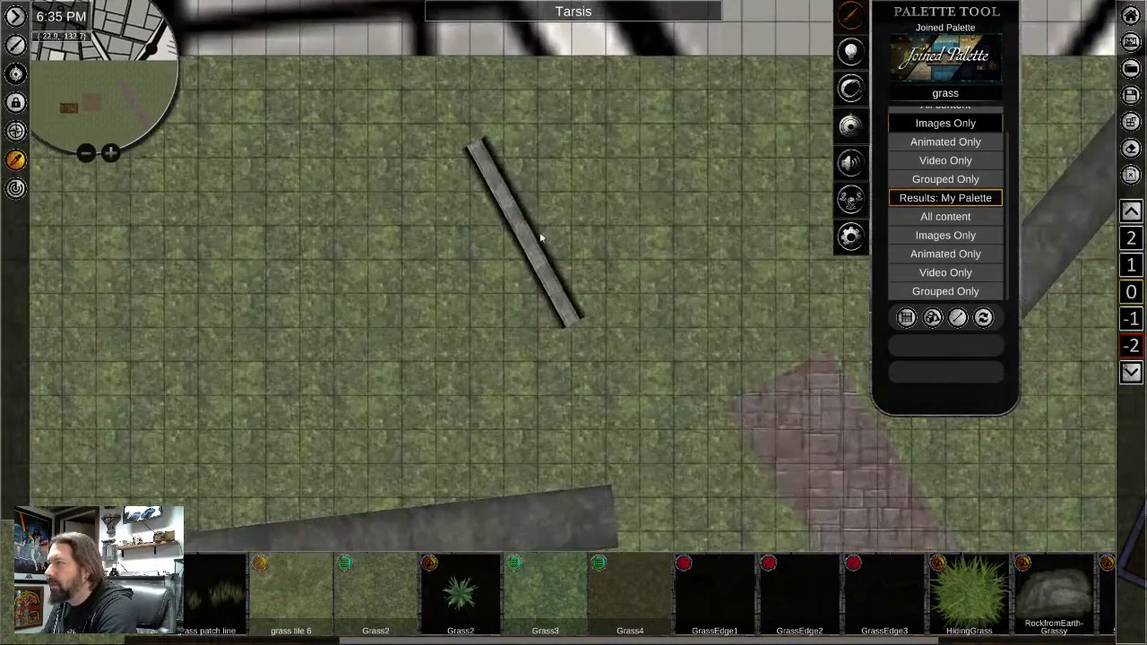
left_click(522, 238)
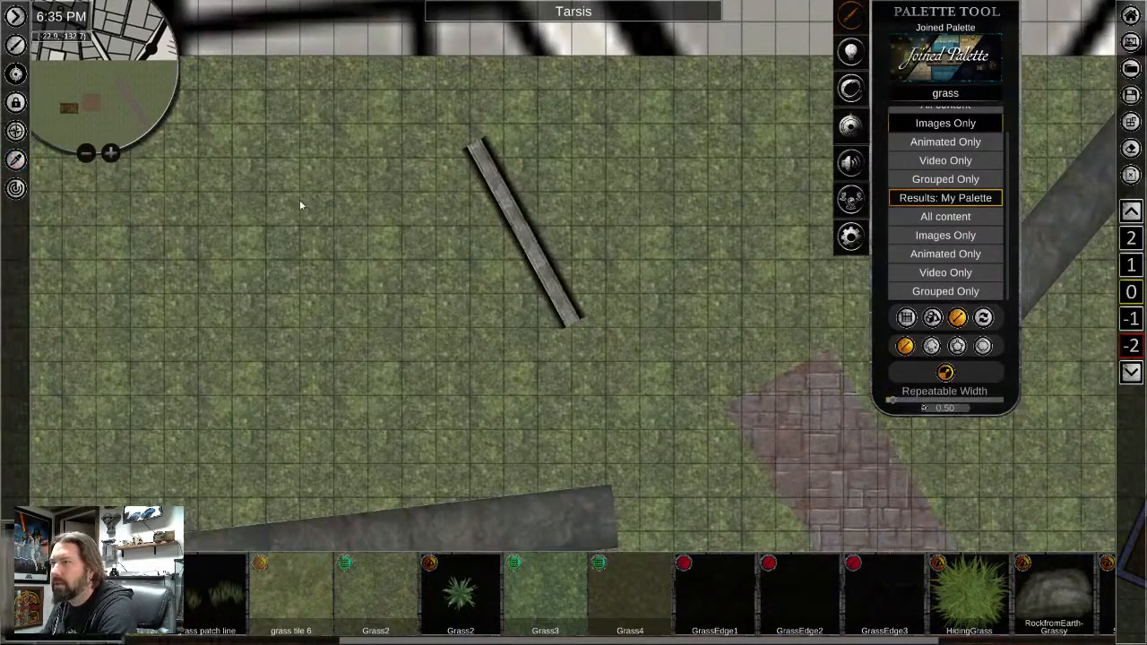
Examine the drawn town wall westward up to the western gate, looking at the shapes of its towers and gatehouses
middle_click_drag(443, 374, 425, 195)
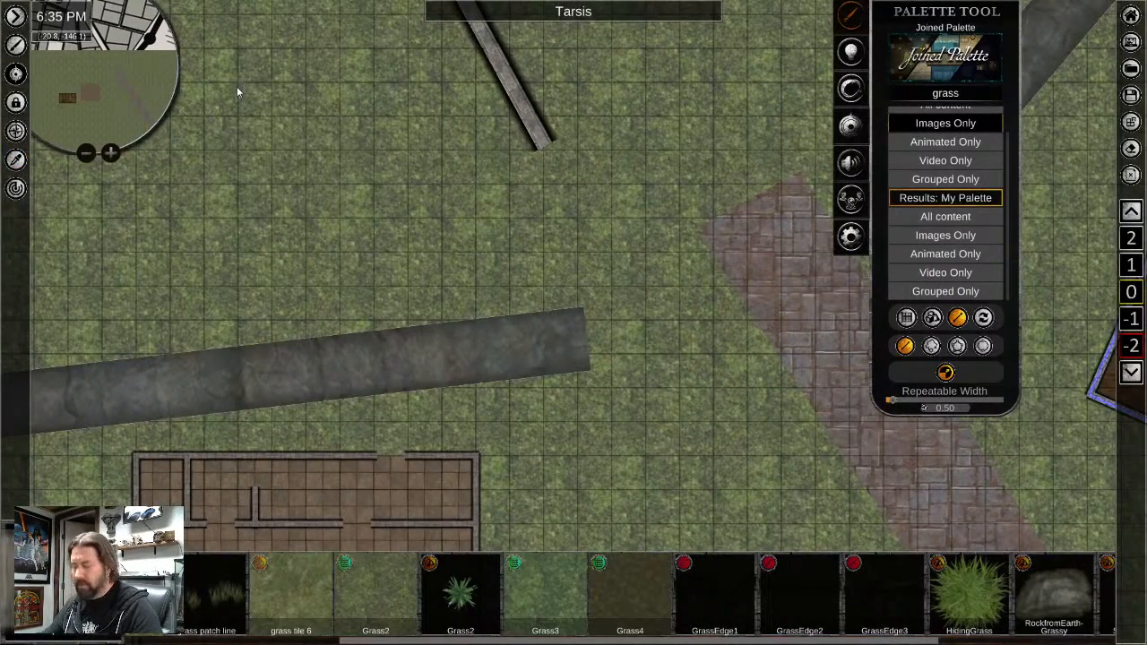
middle_click_drag(236, 86, 1067, 233)
scroll(359, 267, "down", 3)
middle_click_drag(359, 263, 1039, 385)
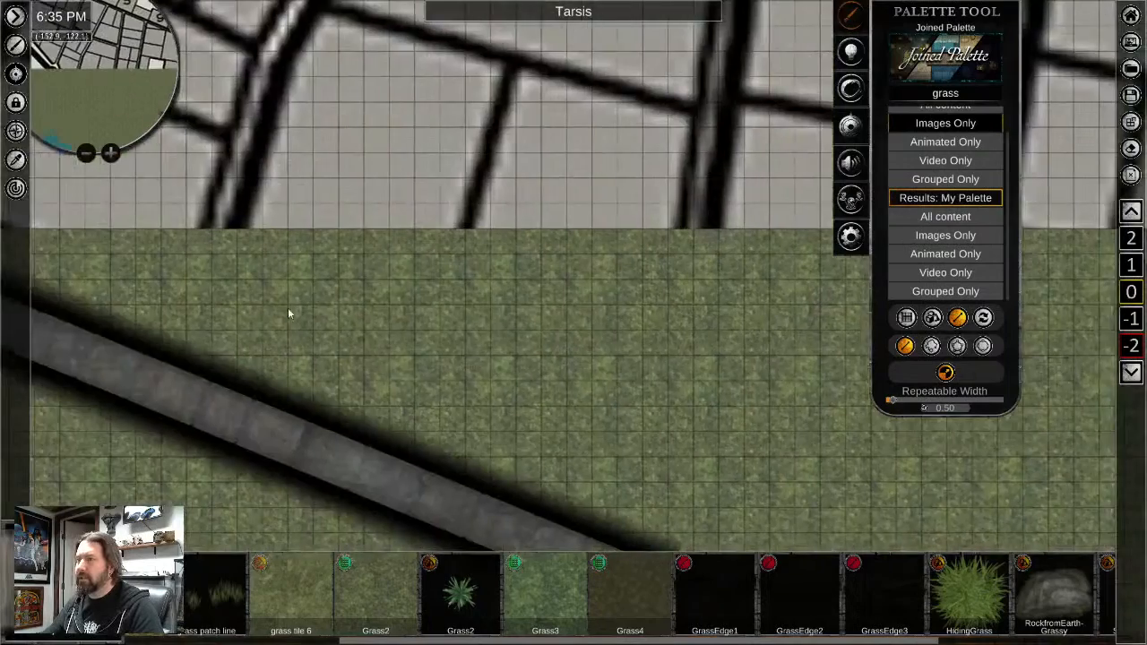
middle_click_drag(290, 312, 936, 482)
middle_click_drag(349, 207, 625, 553)
middle_click_drag(352, 277, 414, 464)
scroll(423, 303, "down", 3)
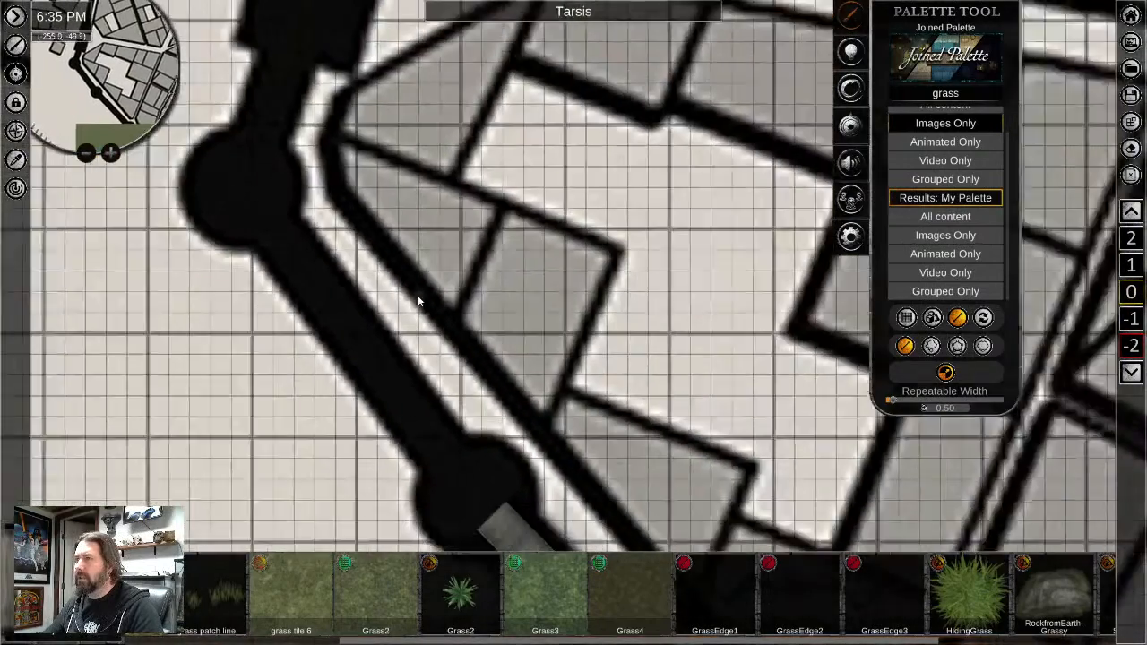
middle_click_drag(448, 226, 475, 368)
scroll(353, 243, "up", 2)
scroll(353, 236, "up", 1)
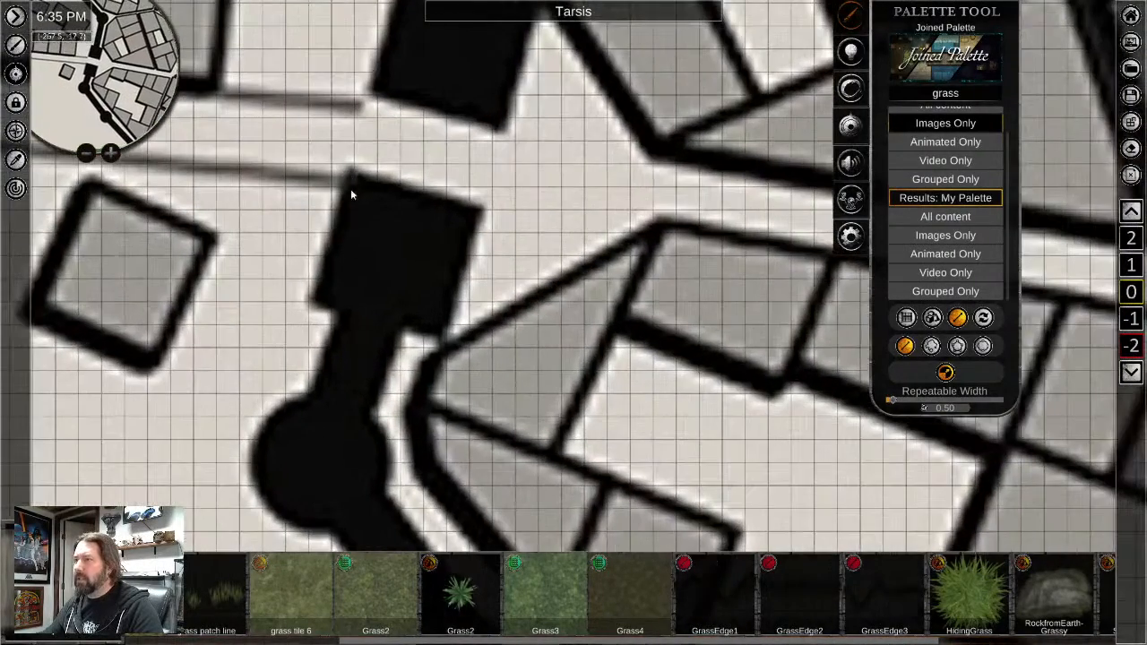
middle_click_drag(666, 455, 410, 220)
scroll(410, 220, "down", 1)
middle_click_drag(730, 454, 525, 242)
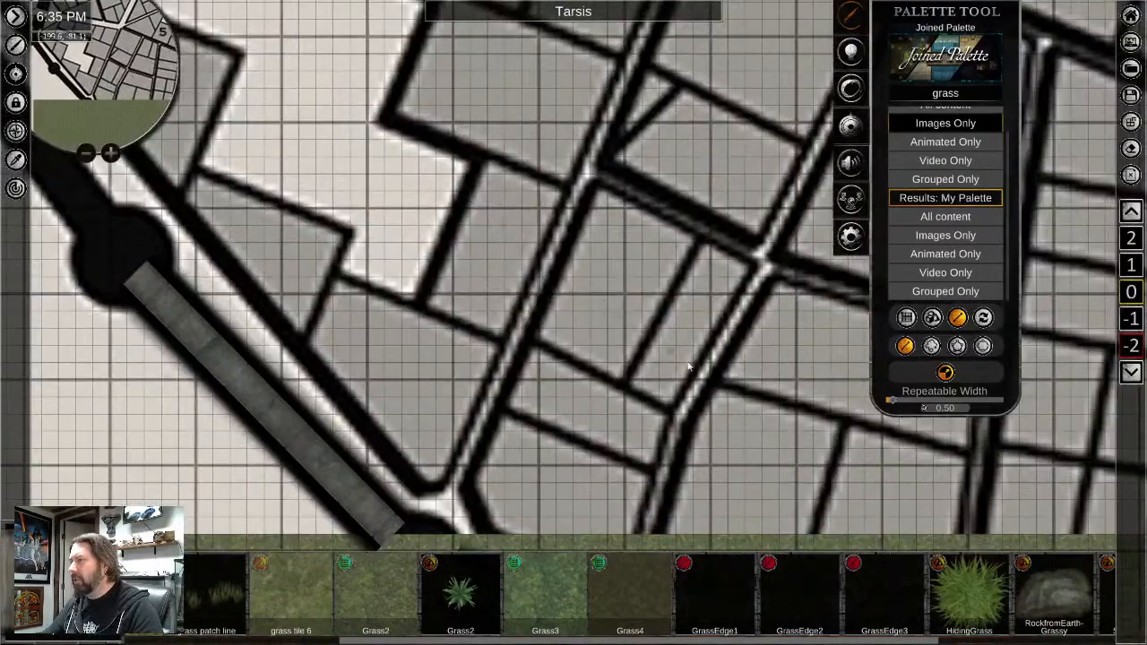
middle_click_drag(824, 533, 394, 280)
middle_click_drag(699, 368, 369, 251)
middle_click_drag(637, 334, 295, 223)
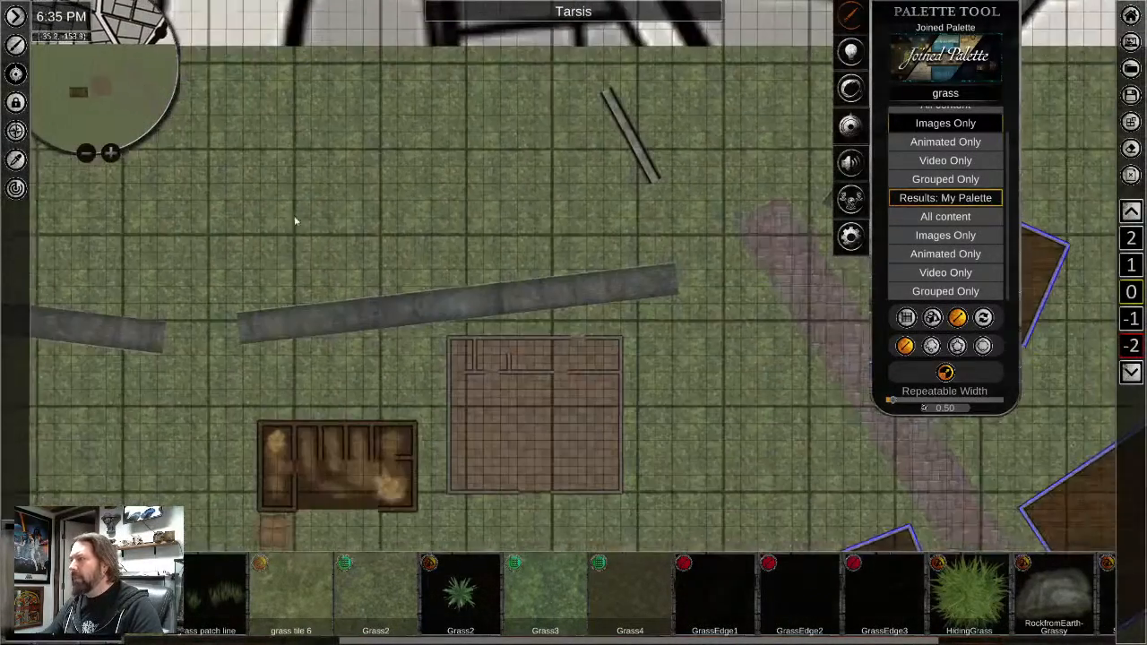
middle_click_drag(558, 261, 461, 335)
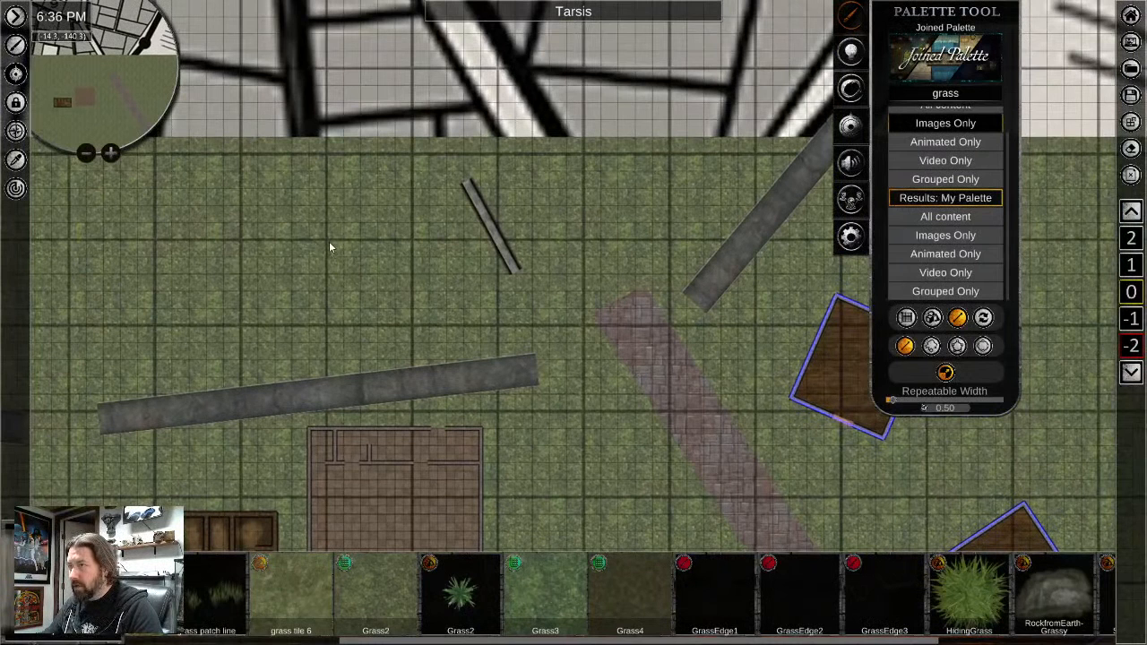
Draw a square stone-walled tower about 5 by 5 squares on the open grass, leaving a narrow opening in its north wall
mouse_move(325, 240)
left_mouse_down()
mouse_move(324, 328)
mouse_move(410, 327)
mouse_move(412, 297)
left_mouse_up()
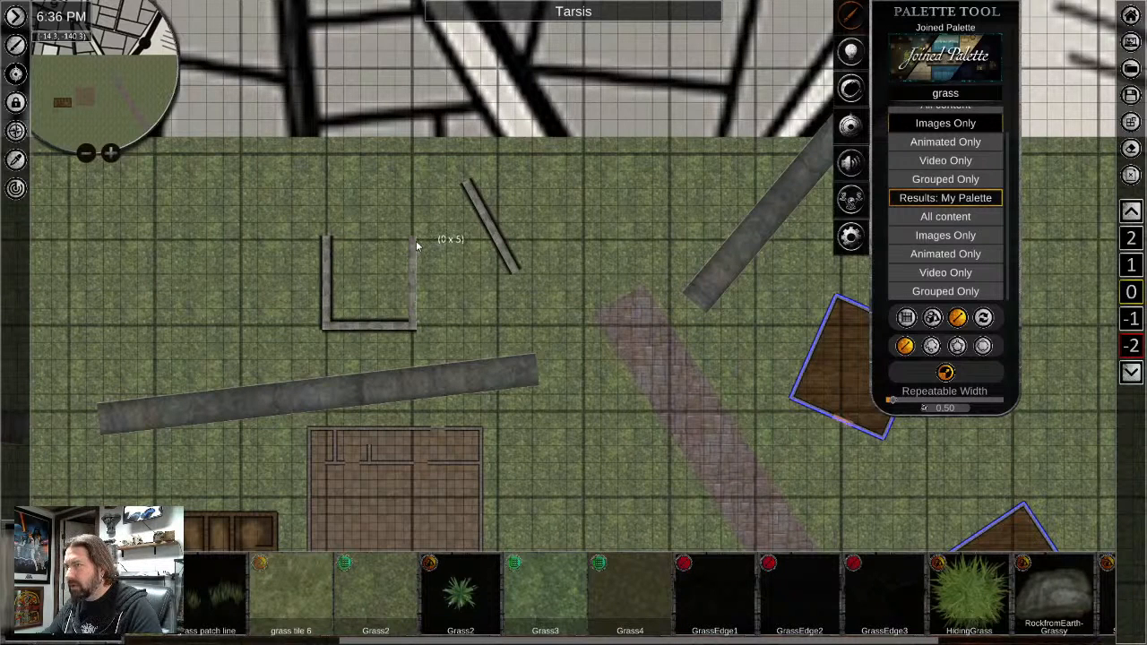
mouse_move(416, 243)
left_mouse_down()
mouse_move(331, 237)
mouse_move(333, 251)
left_mouse_up()
scroll(347, 249, "up", 2)
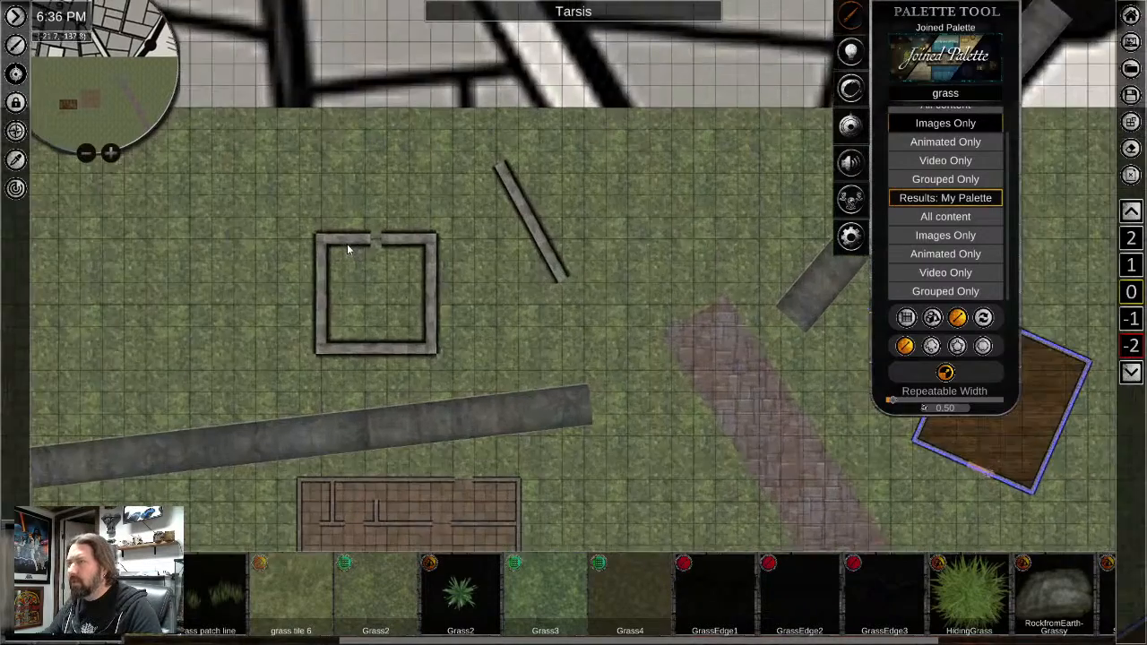
scroll(348, 249, "up", 5)
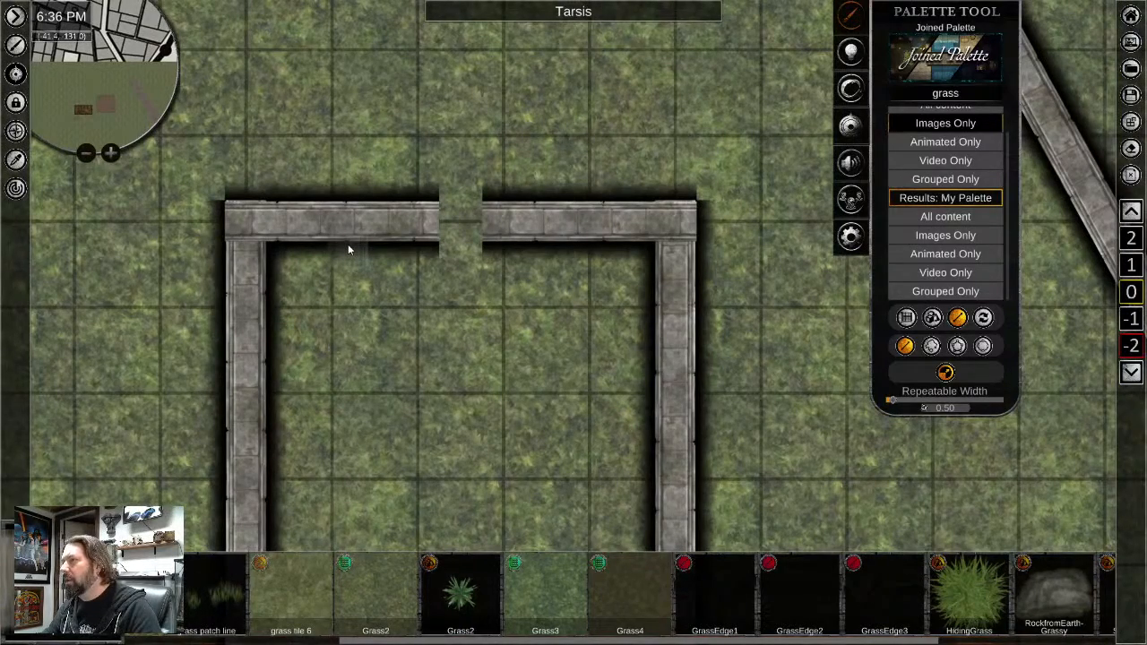
scroll(457, 350, "down", 5)
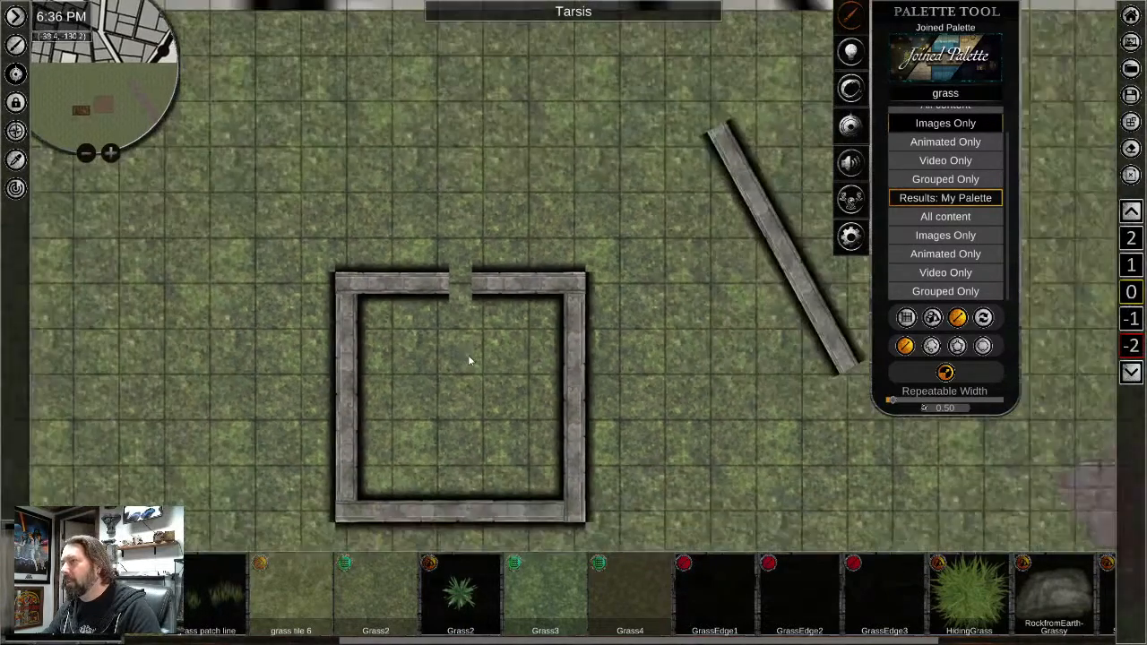
Delete both north wall pieces of the new square tower
key("Escape")
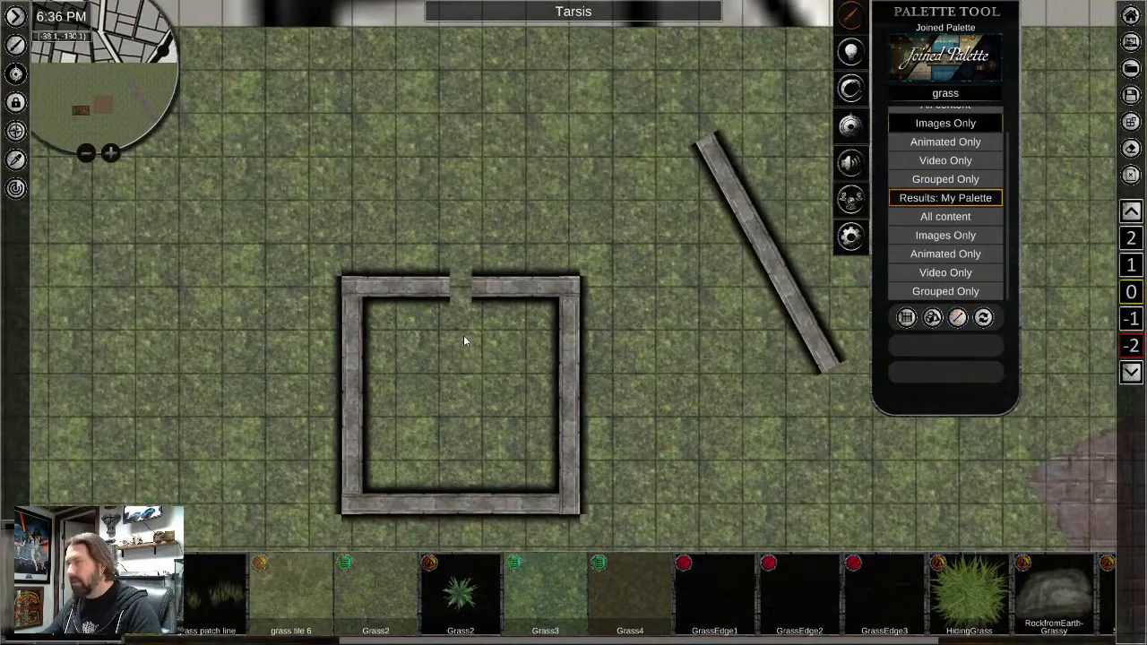
left_click(417, 283)
key("Delete")
left_click(506, 290)
key("Delete")
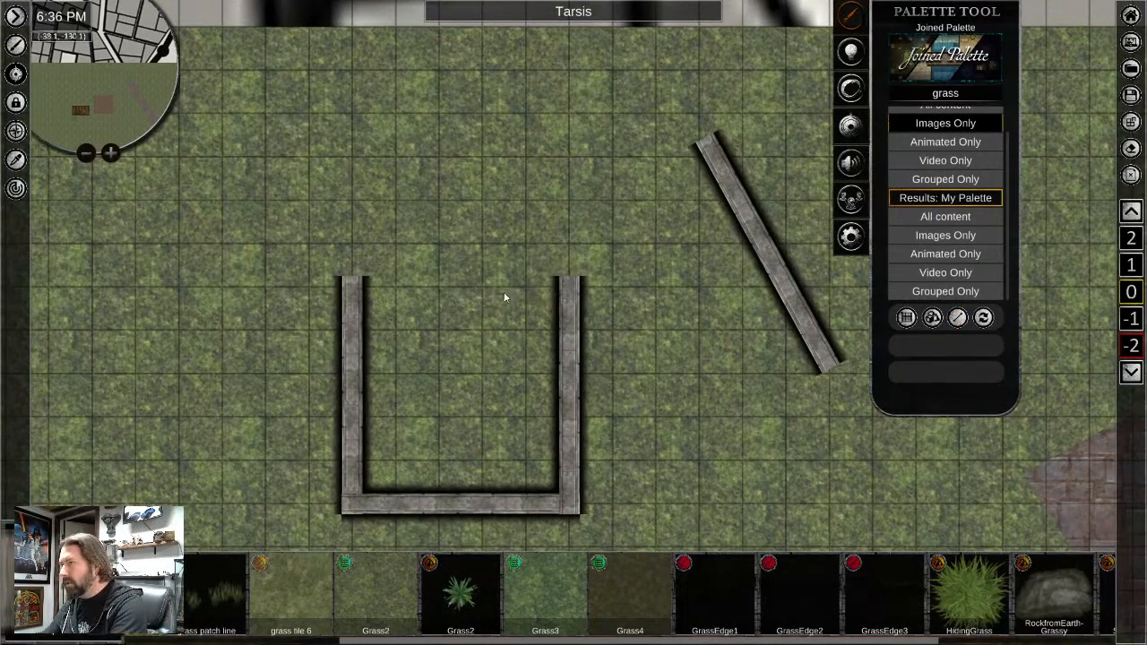
Redraw the tower's north wall as two 0.50-wide stone pieces from the corners, leaving a doorway about one square wide between them
key("l")
scroll(366, 292, "up", 2)
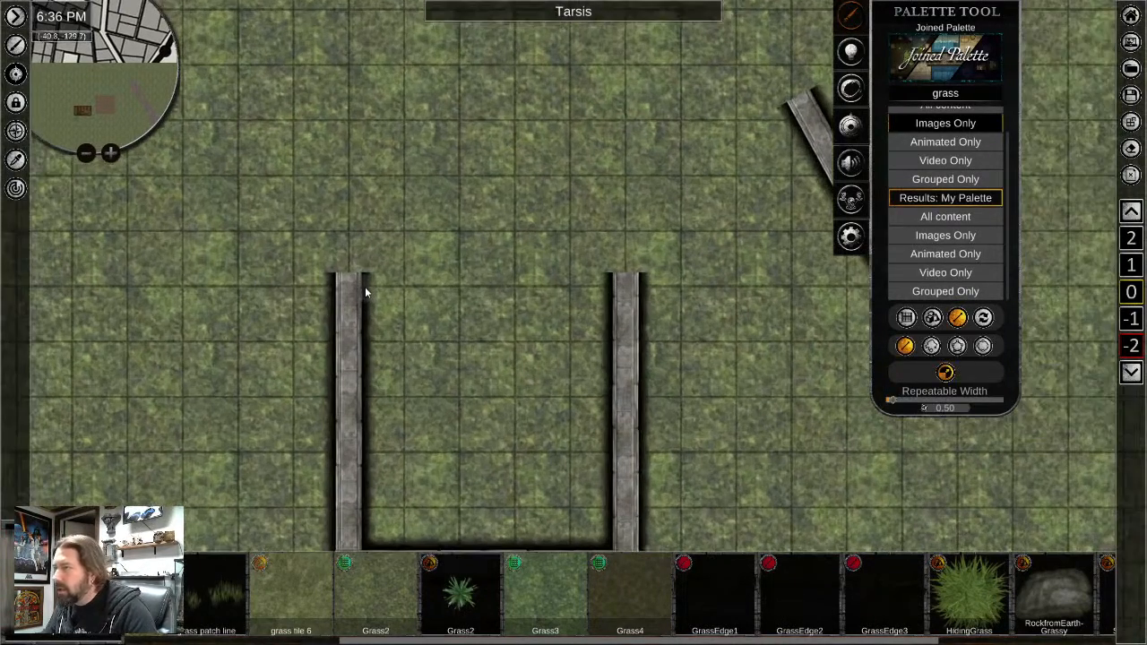
left_click_drag(367, 287, 437, 289)
left_click_drag(618, 287, 519, 287)
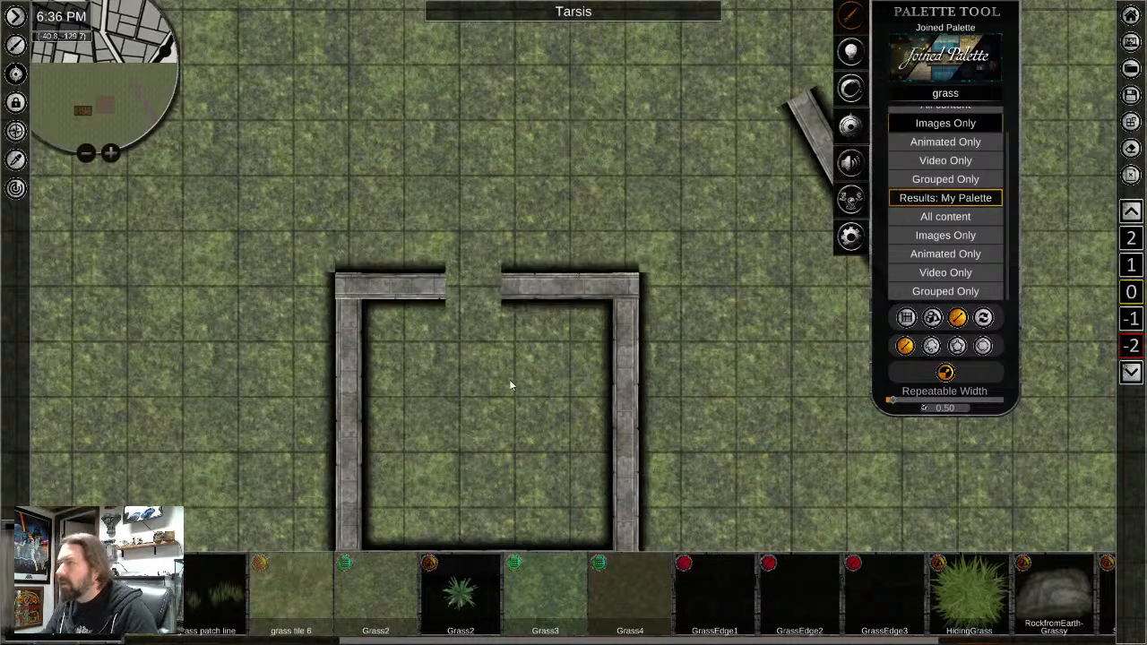
scroll(509, 379, "down", 3)
scroll(517, 415, "up", 5)
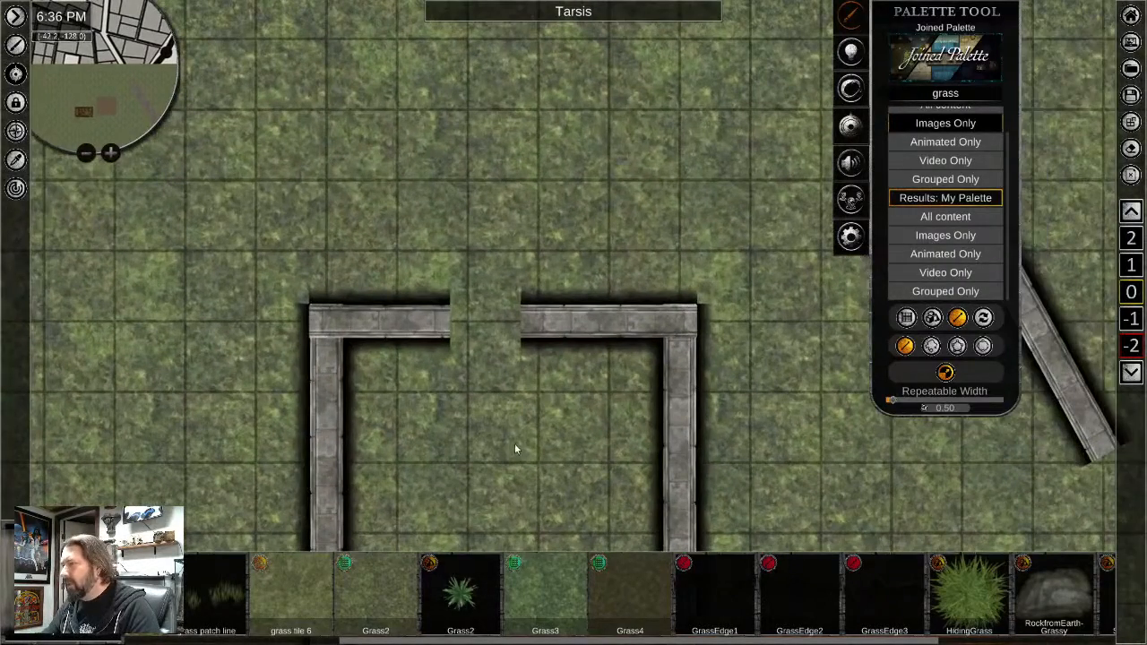
Remove the eastern piece of the tower's north wall
right_click(514, 443)
left_click(576, 328)
key("Delete")
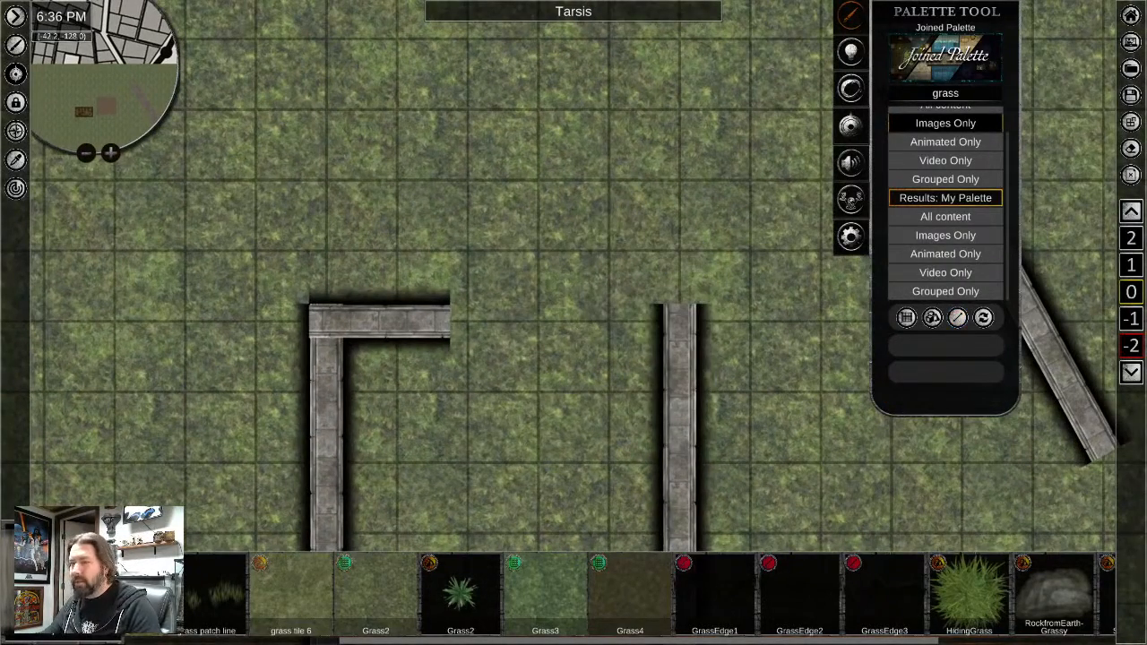
Draw a short stone wall from the room's upper-right corner toward the opening, leaving a gap for a door
left_click_drag(678, 316, 569, 320)
scroll(543, 427, "down", 2)
middle_click_drag(546, 420, 525, 254)
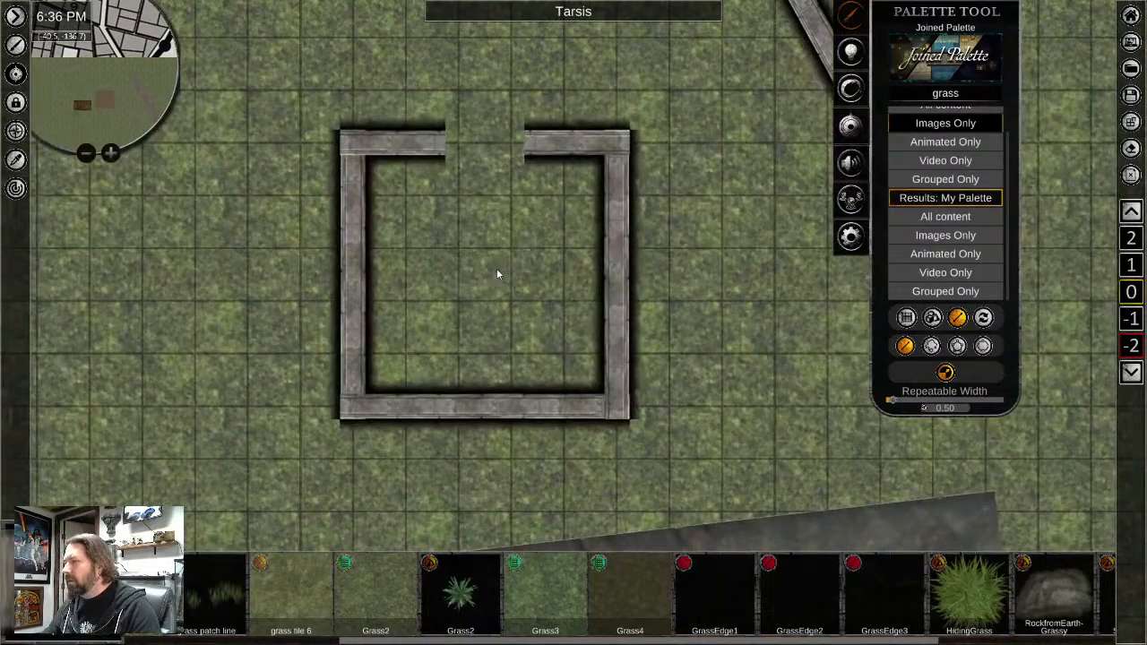
Search the palette for "cobble" and fill the room's interior with the dark irregular cobblestone tile
left_click(934, 94)
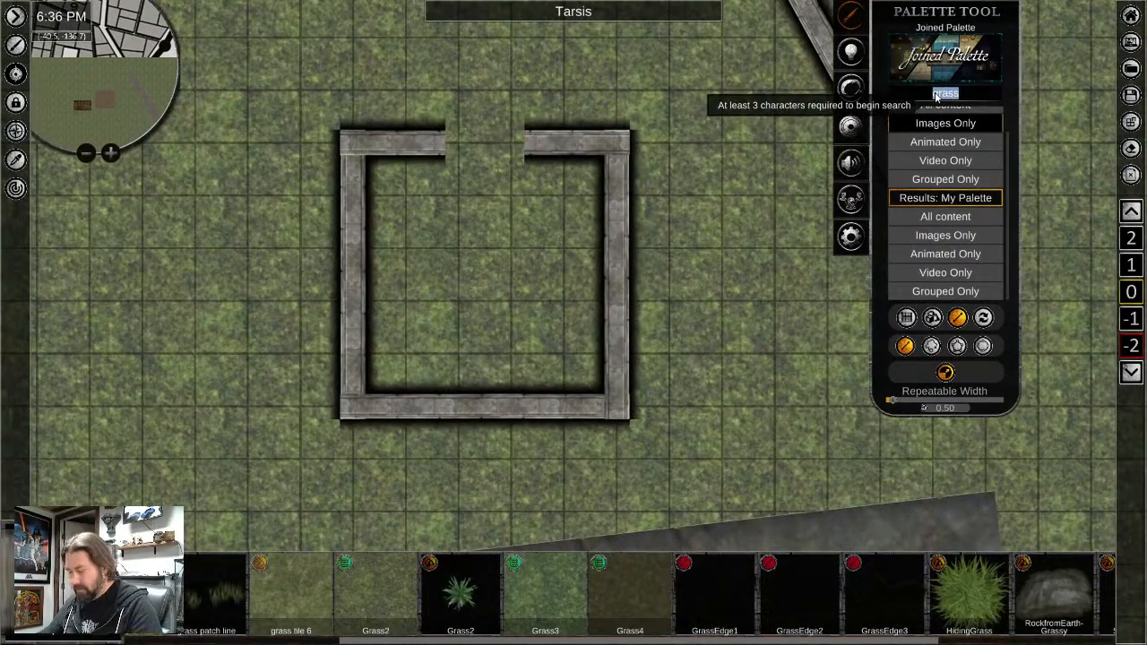
type("cobble")
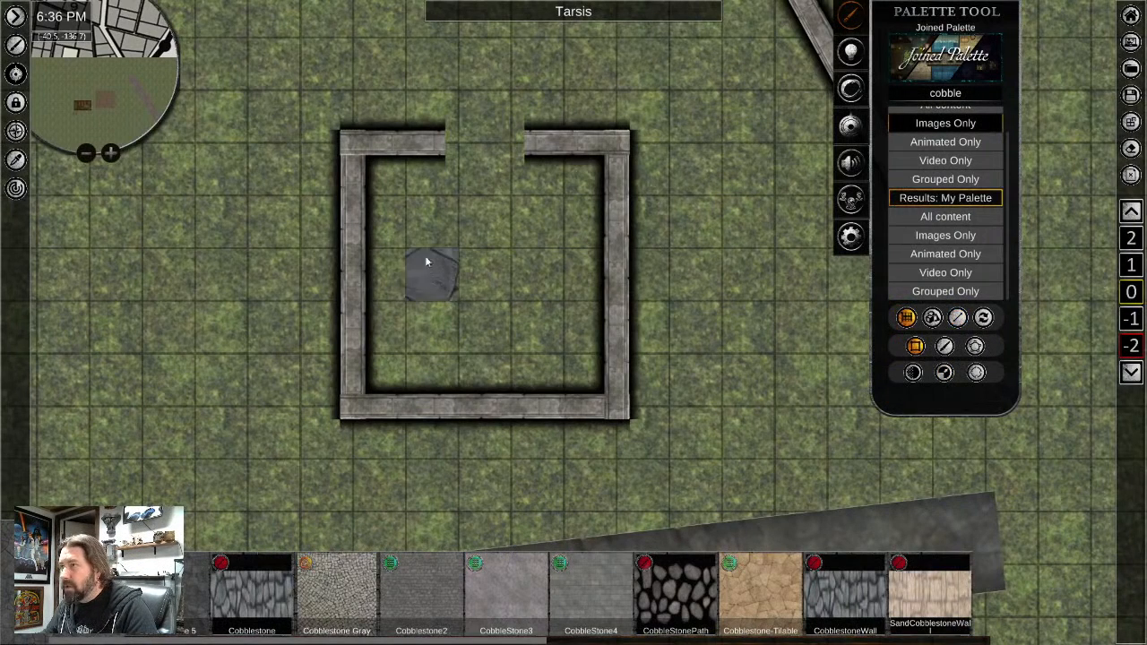
left_click_drag(372, 167, 618, 407)
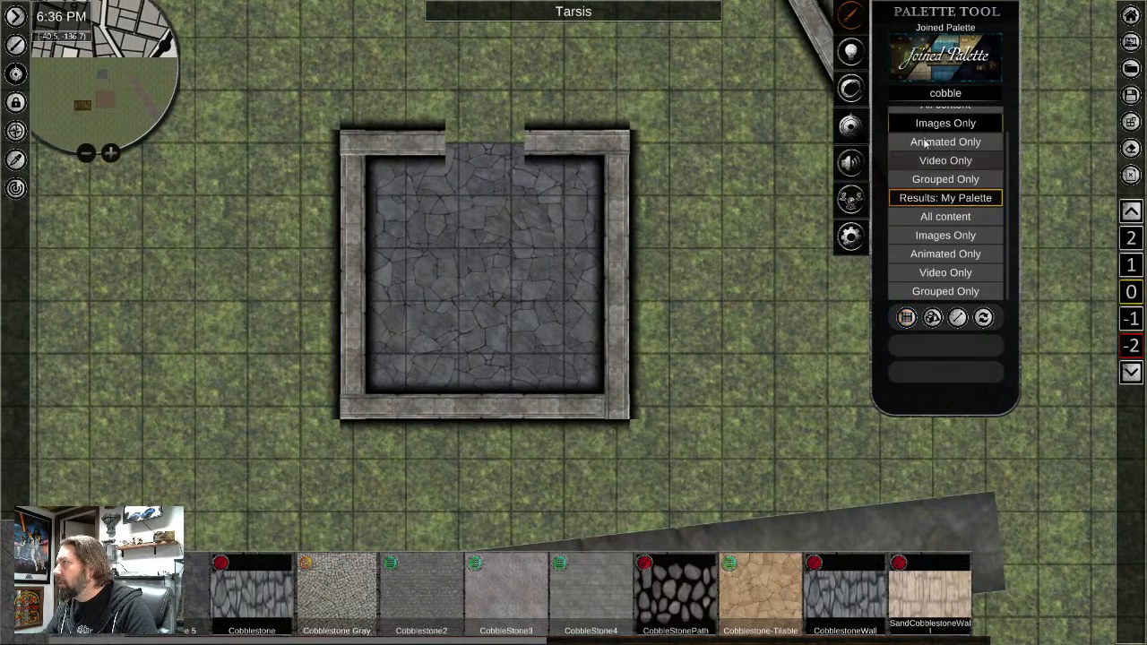
Search the palette for "door" and browse the results to the Prison door thick asset
left_click(943, 94)
type("stone")
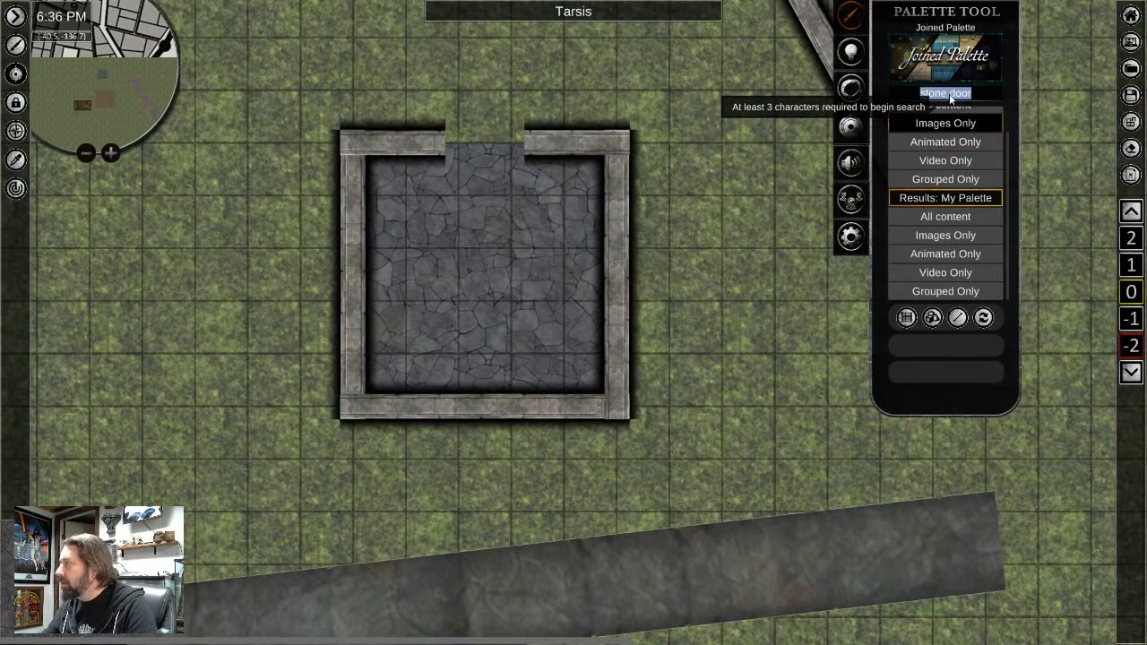
type("door")
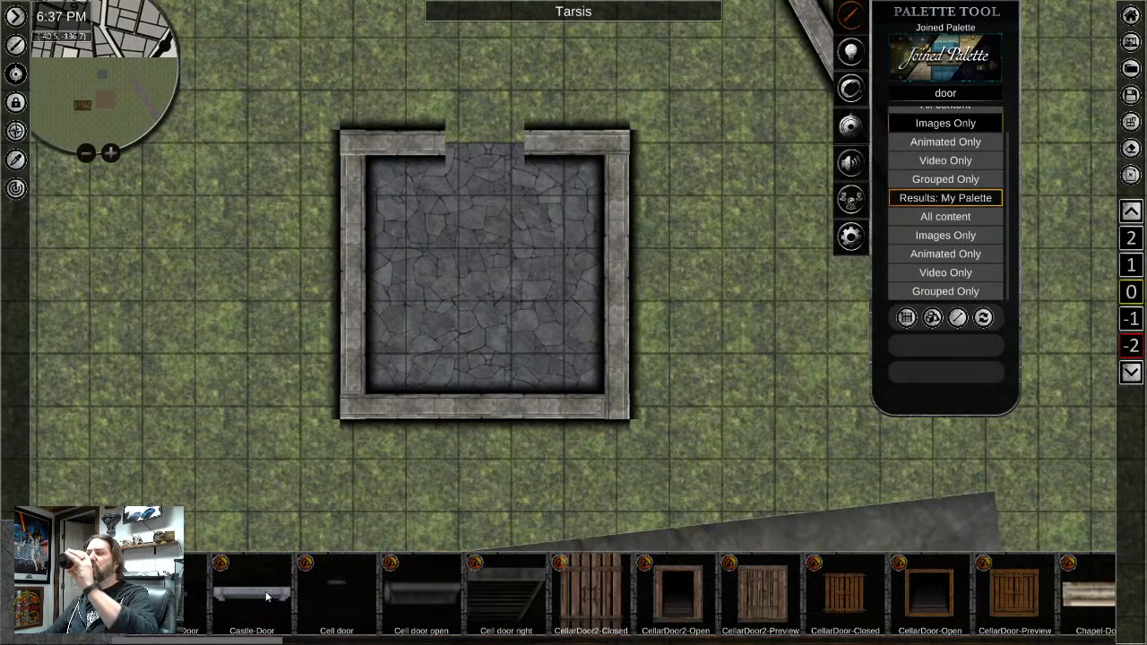
scroll(266, 597, "down", 8)
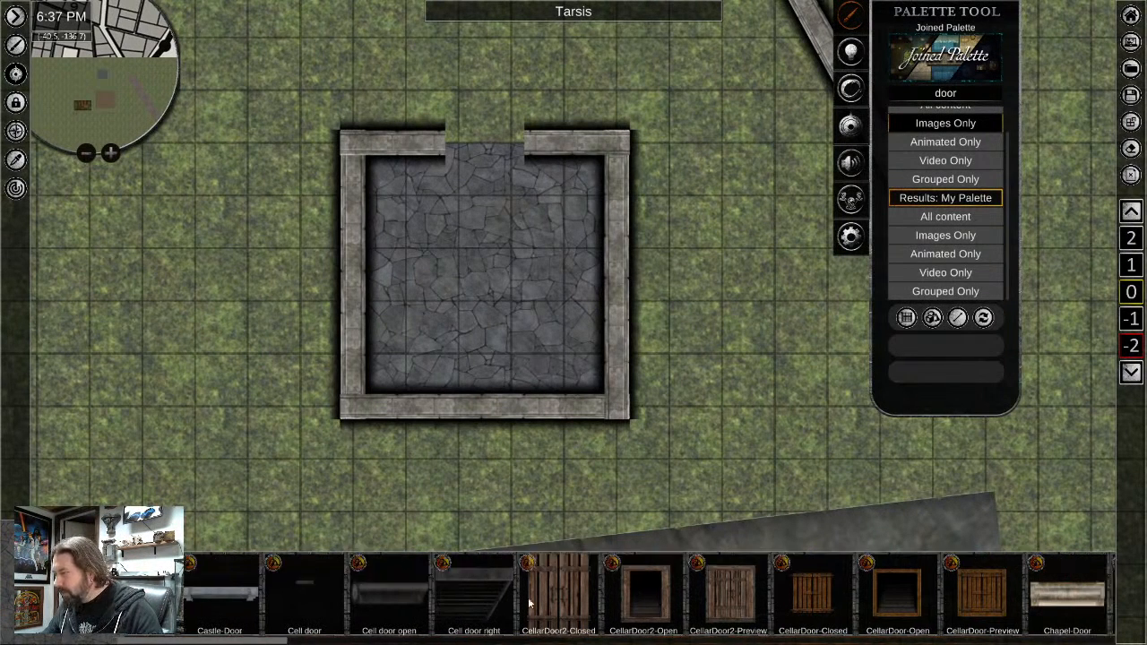
scroll(764, 602, "down", 15)
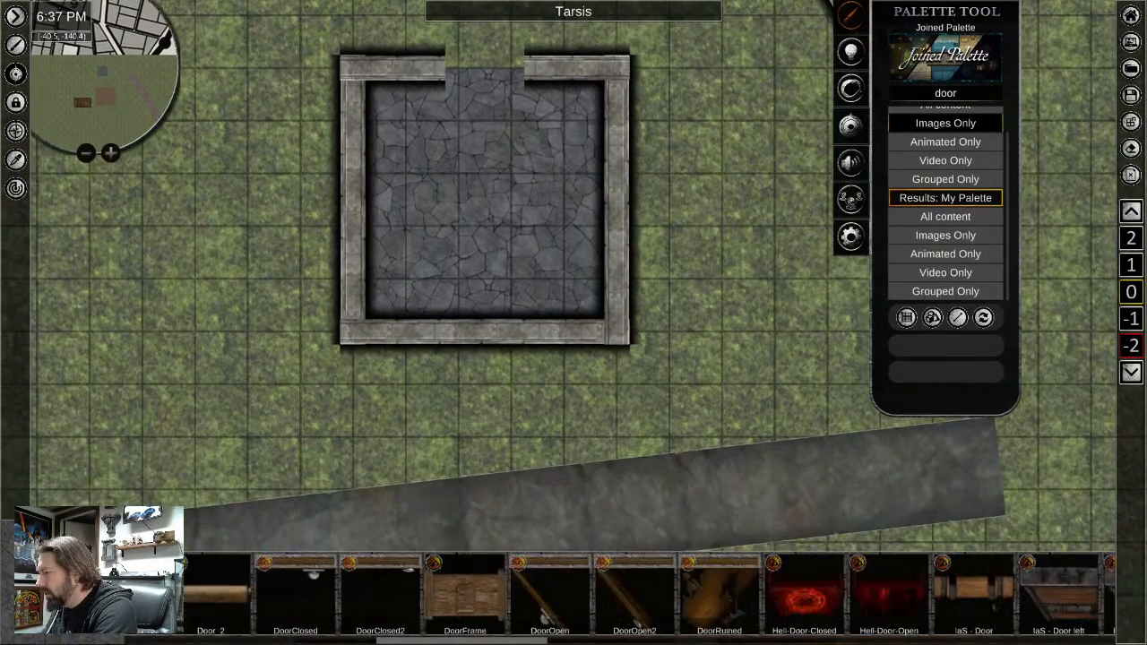
scroll(761, 595, "down", 4)
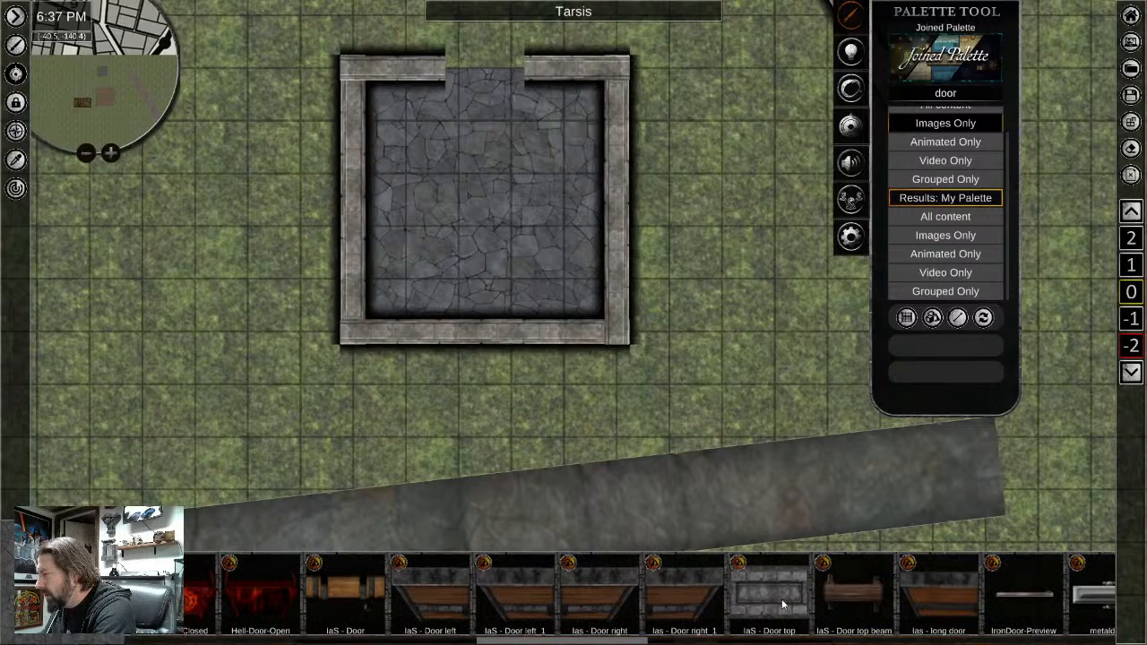
scroll(889, 596, "down", 5)
scroll(433, 605, "down", 5)
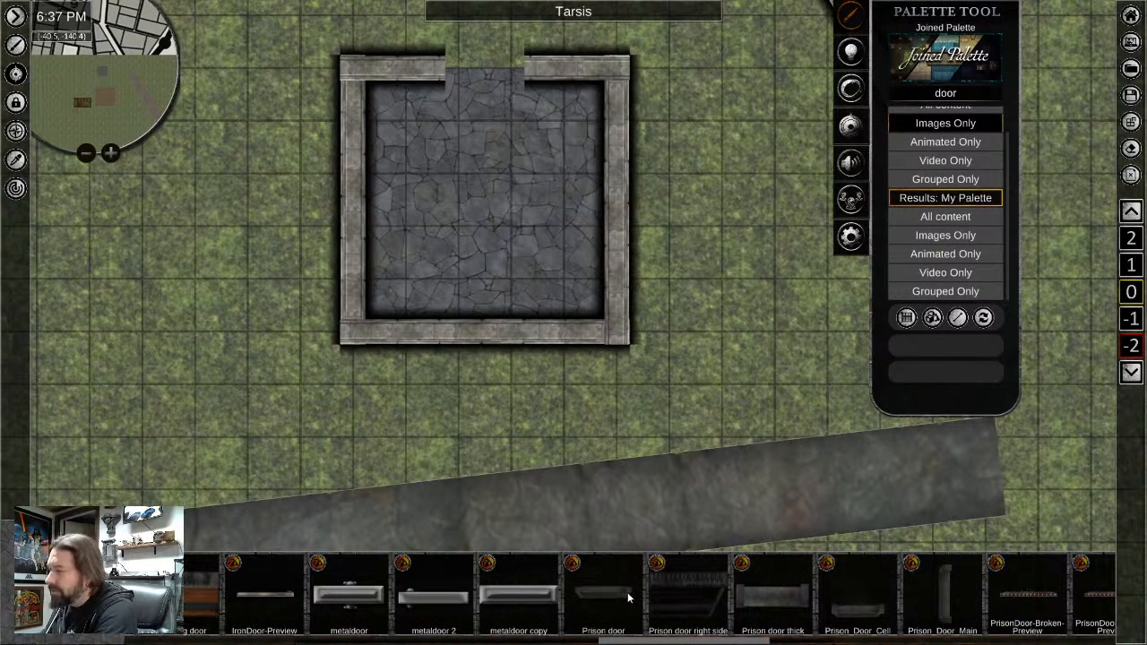
scroll(720, 587, "down", 4)
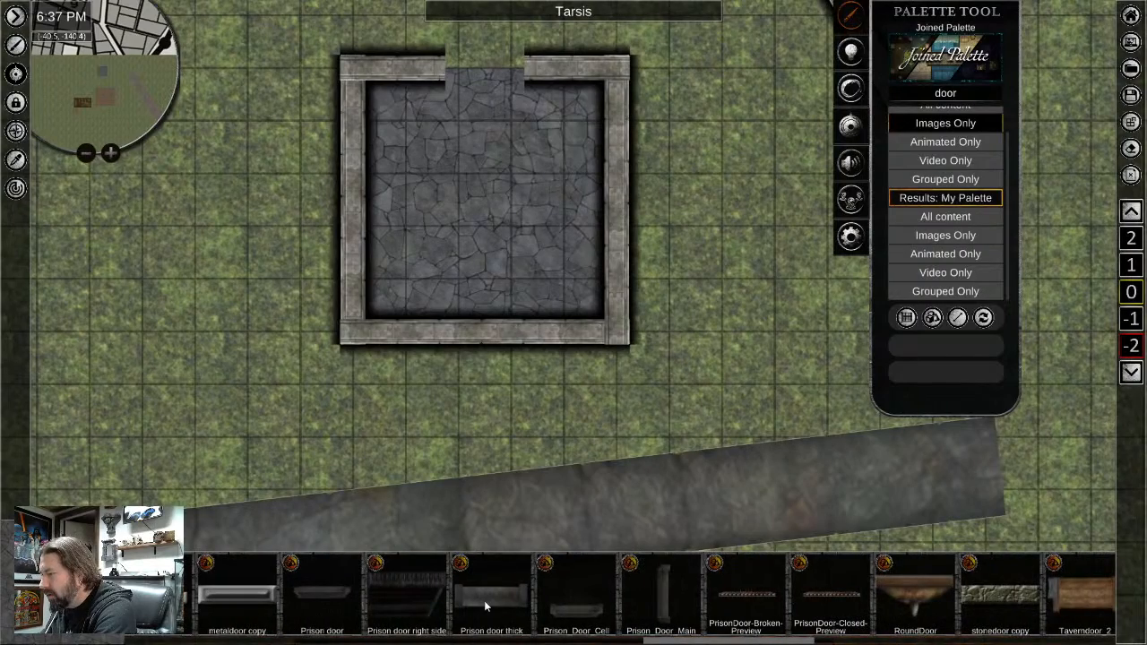
Place the Prison door thick asset in the gap of the upper wall and scale it down to fit
left_click_drag(484, 600, 502, 352)
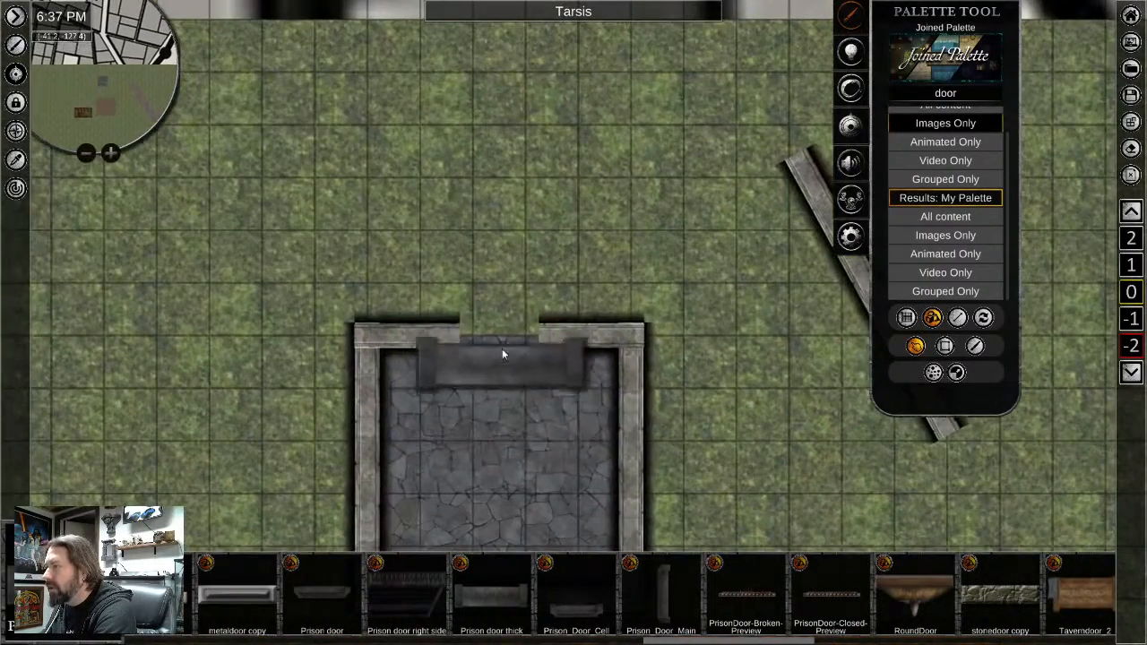
left_click(495, 354)
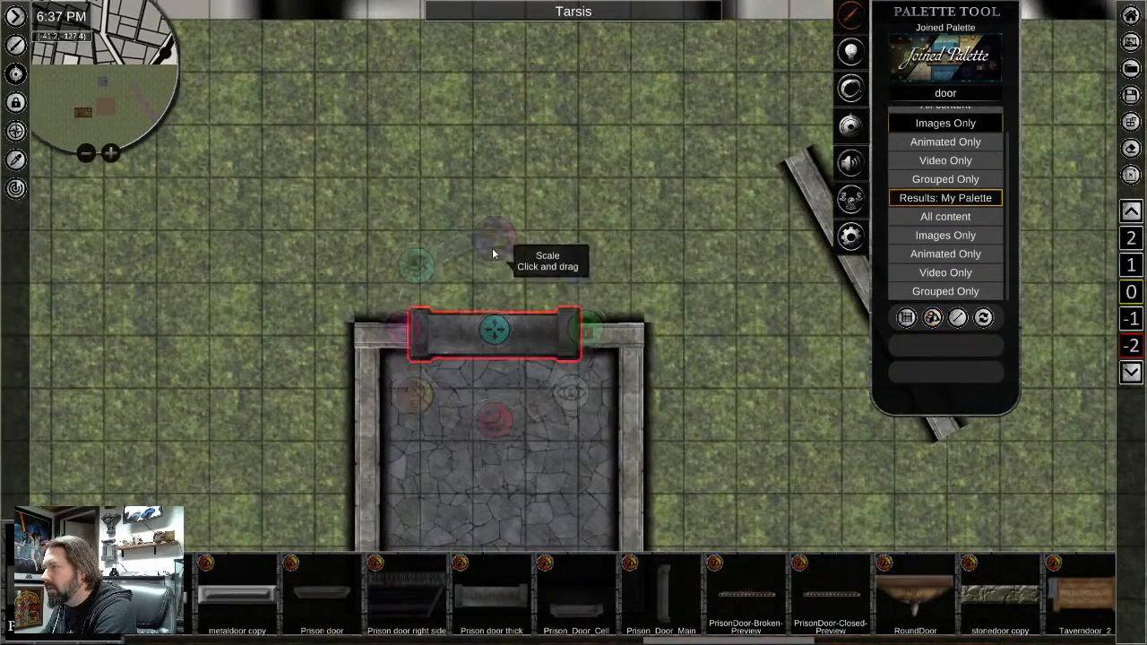
left_click_drag(492, 248, 499, 335)
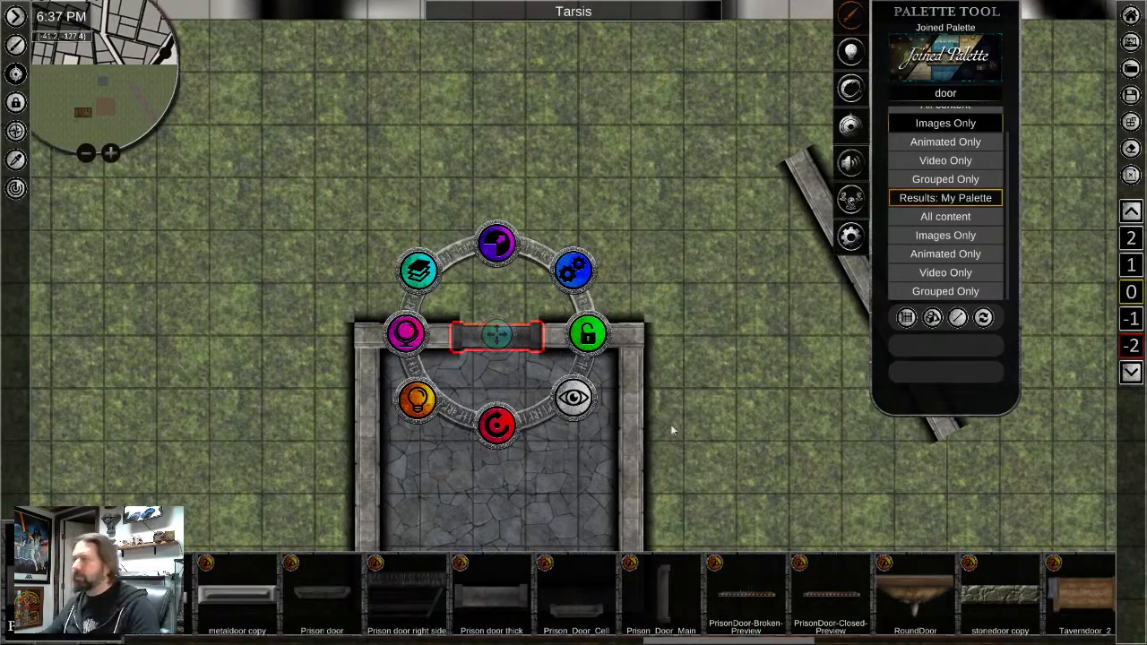
Select the door and the surrounding walls of the stone room and group the room into one object
scroll(576, 509, "down", 3)
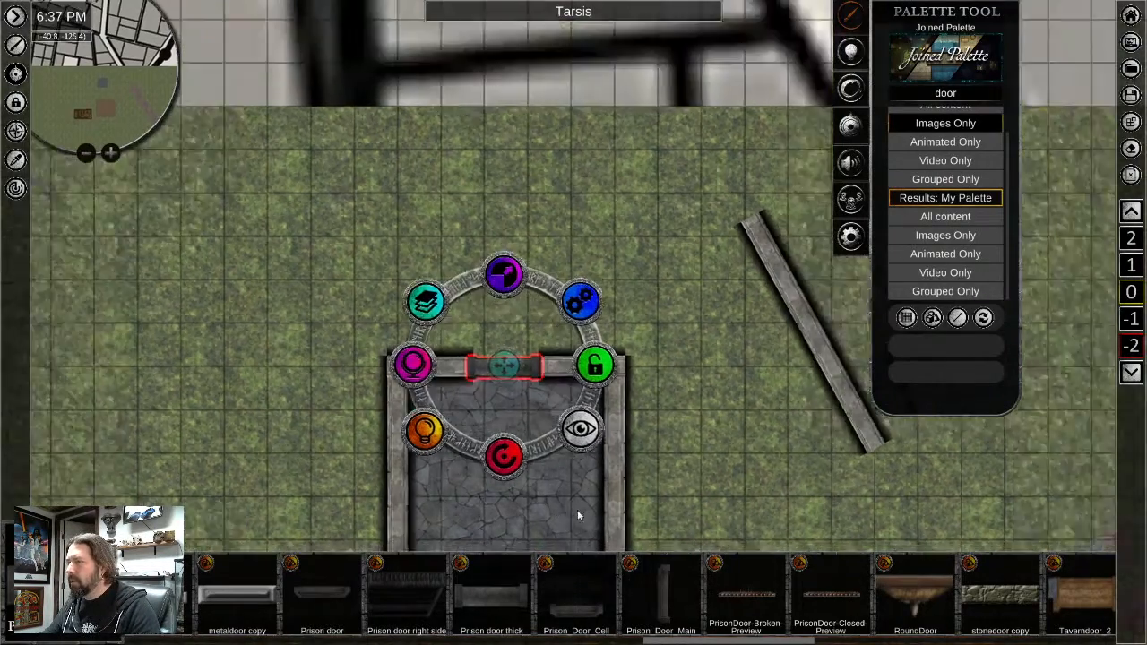
middle_click_drag(681, 458, 695, 297)
left_click(478, 223, "shift")
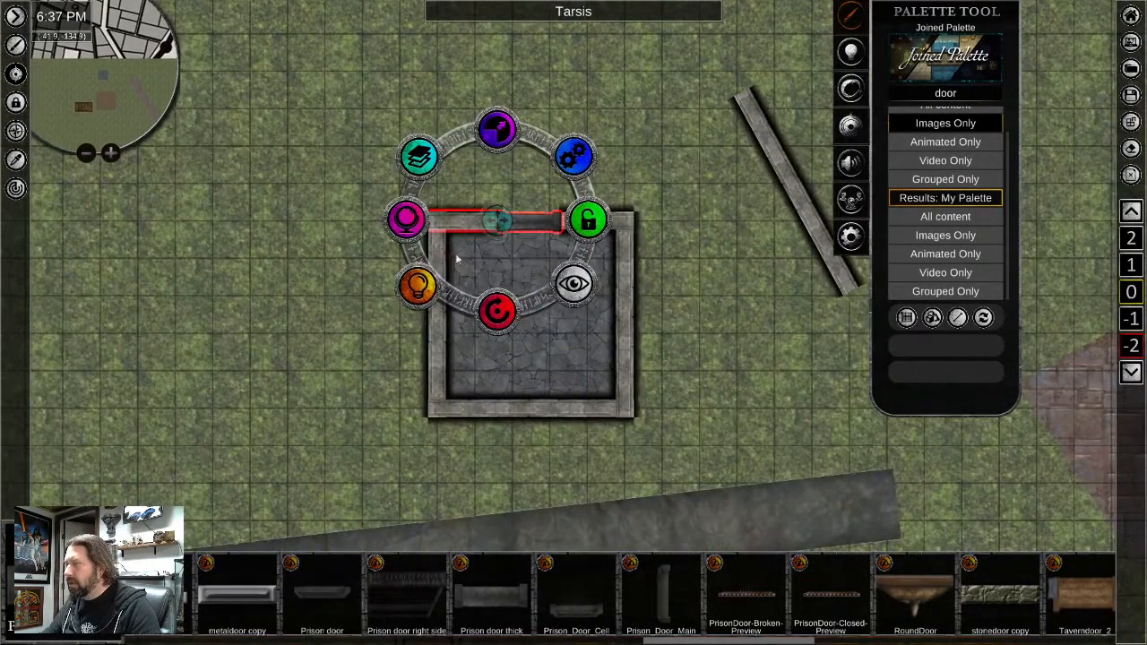
left_click(433, 362, "shift")
left_click(536, 403, "shift")
left_click(630, 315, "shift")
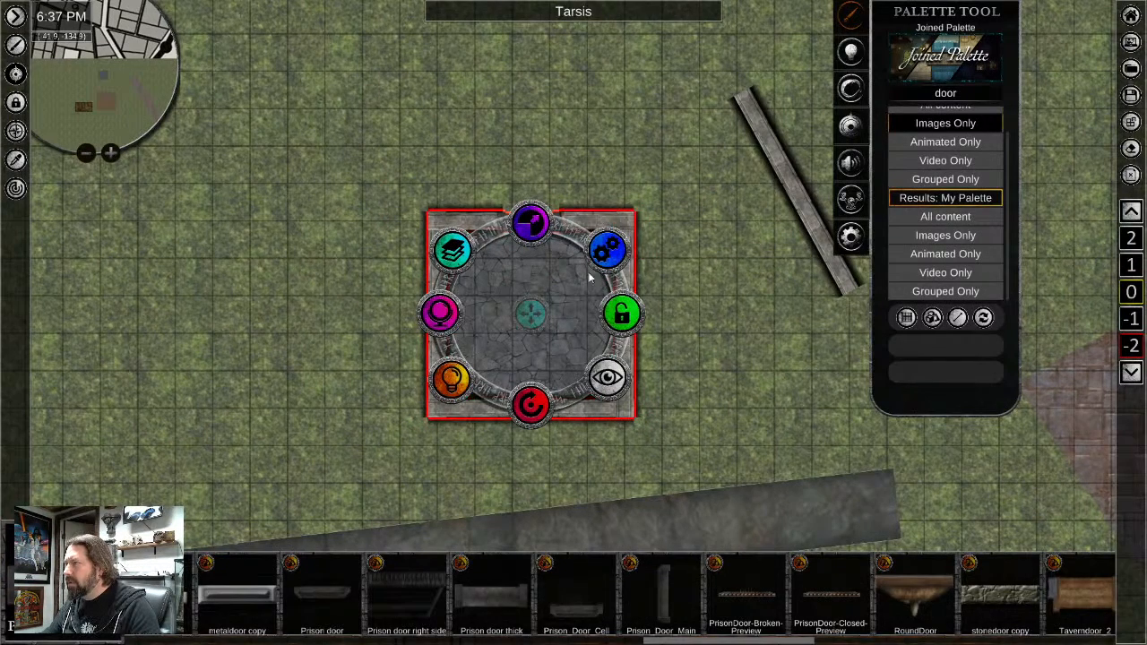
left_click(600, 262)
left_click(621, 314)
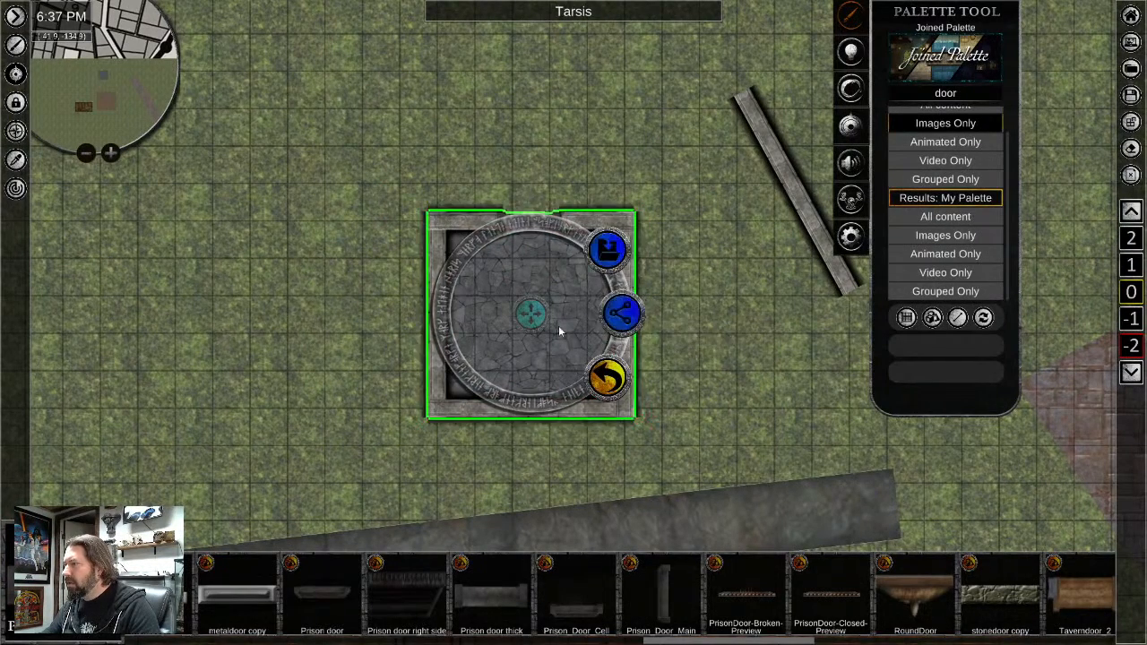
Move the grouped stone room over the end of the long grey road, next to the brick road
left_click_drag(594, 338, 905, 434)
middle_click_drag(972, 458, 496, 359)
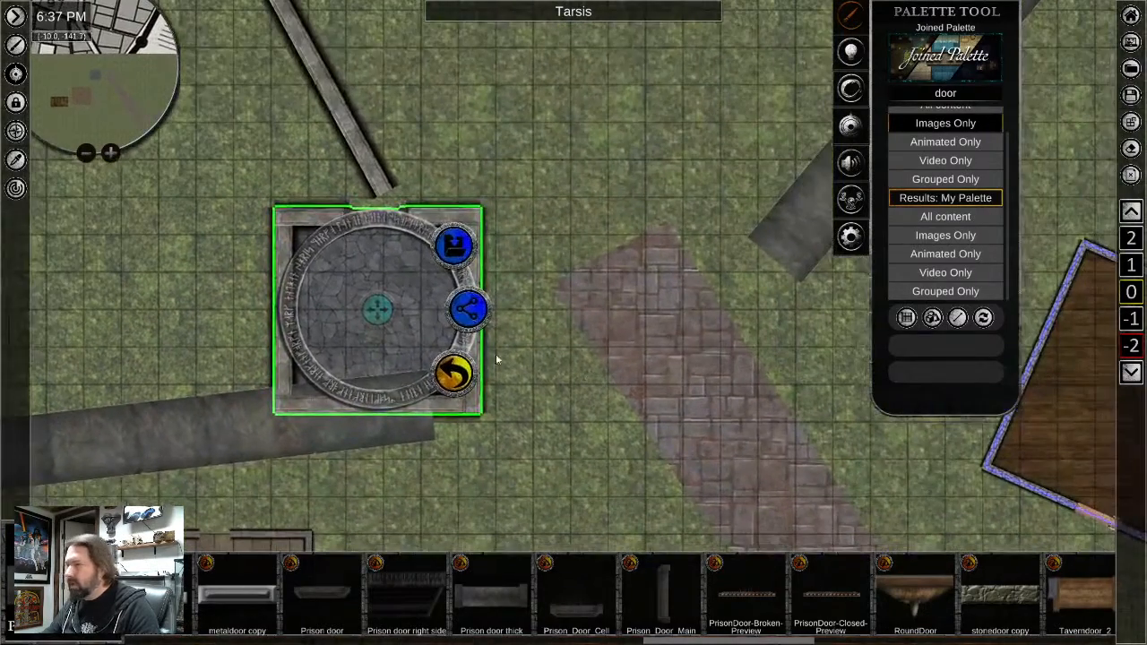
left_click(453, 373)
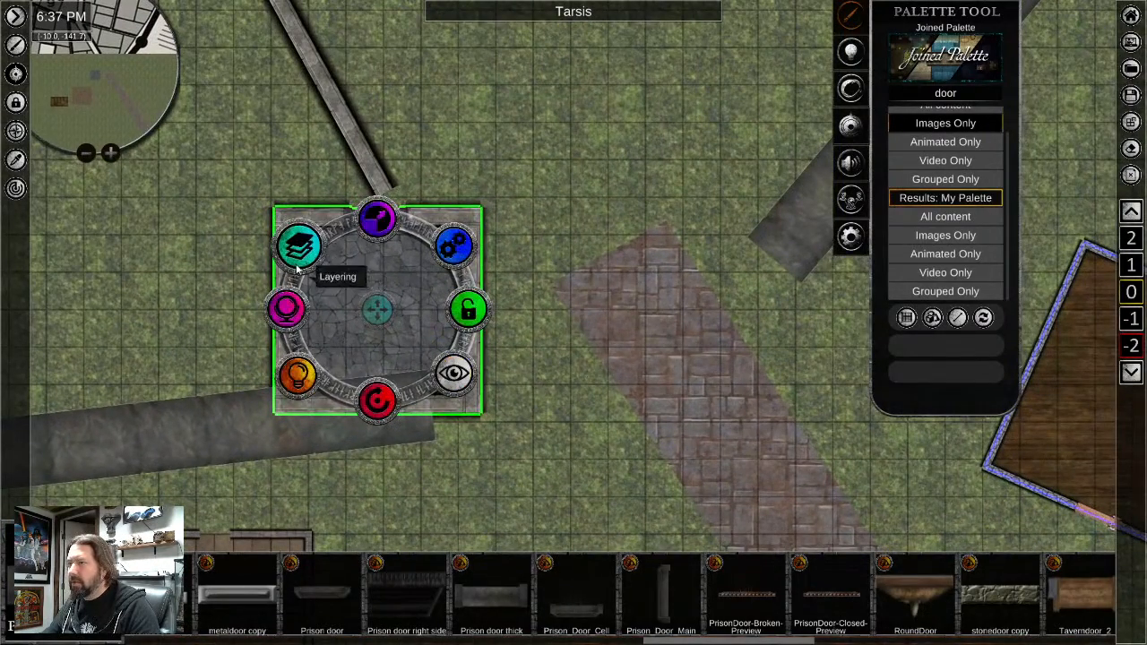
left_click(298, 251)
left_click_drag(377, 310, 415, 278)
left_click(493, 335)
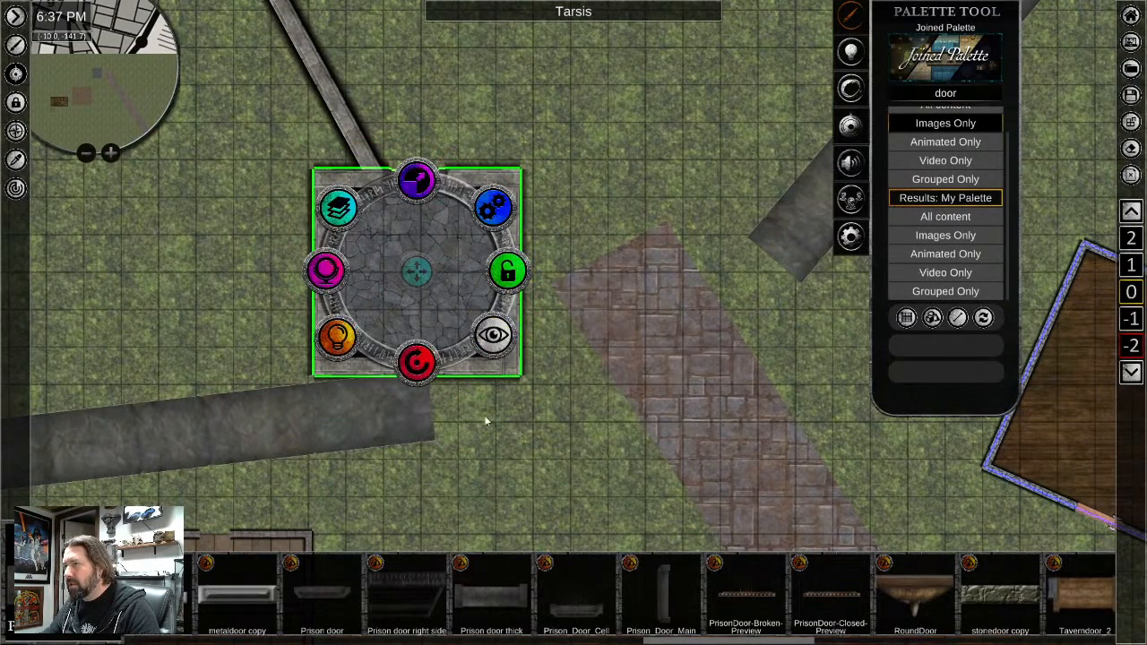
left_click(414, 290)
left_click_drag(408, 277, 484, 392)
left_click(302, 288)
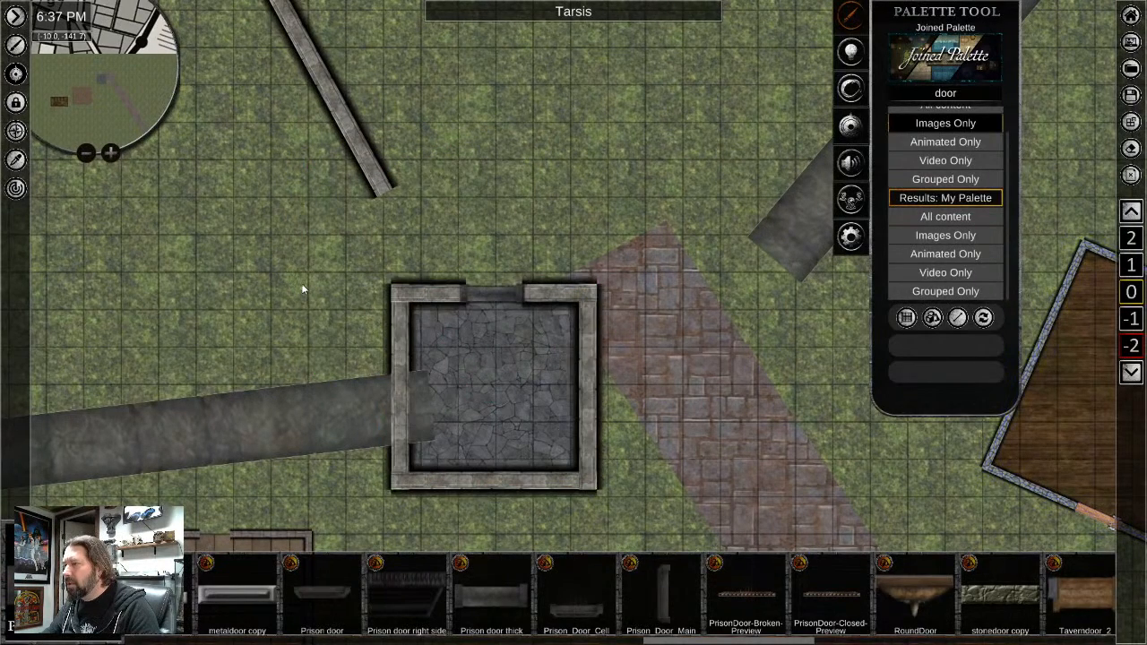
Delete the loose diagonal wall segment above the stone room
left_click(339, 165)
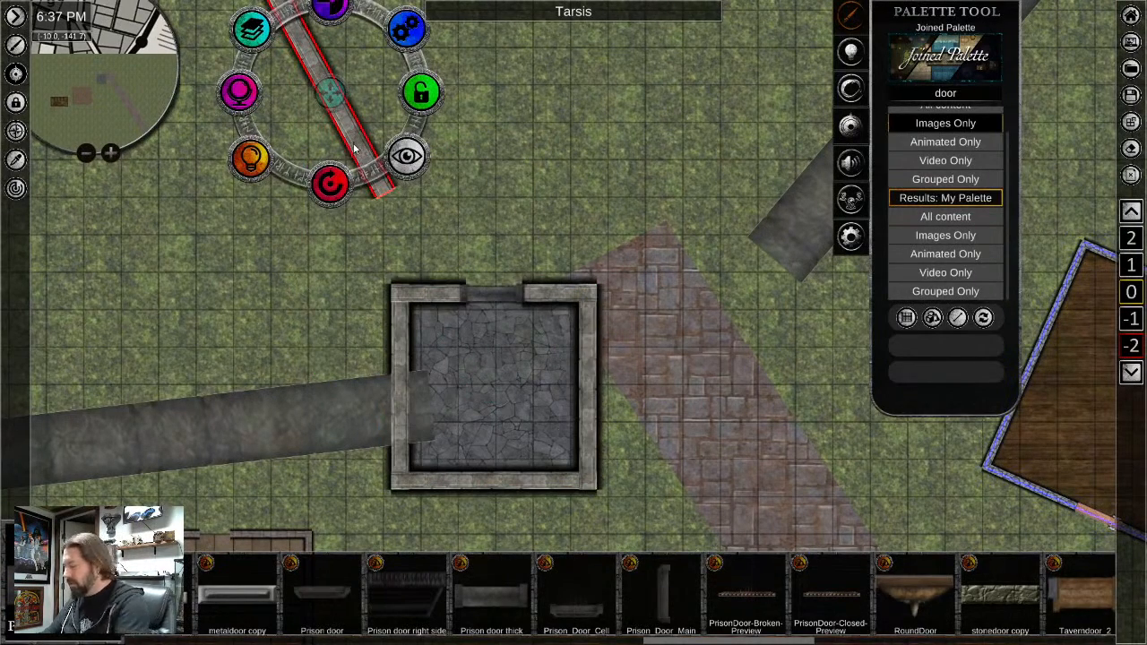
key("Delete")
Send the long grey road to the bottom of the layer order
left_click(321, 421)
middle_click_drag(146, 417, 603, 253)
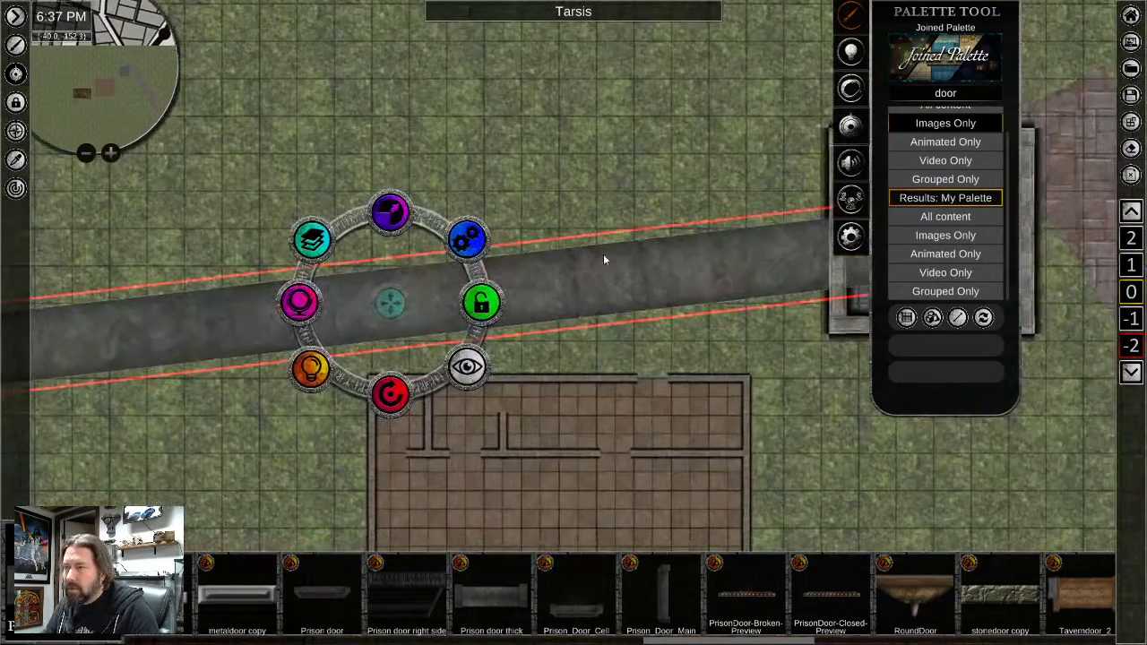
left_click(312, 239)
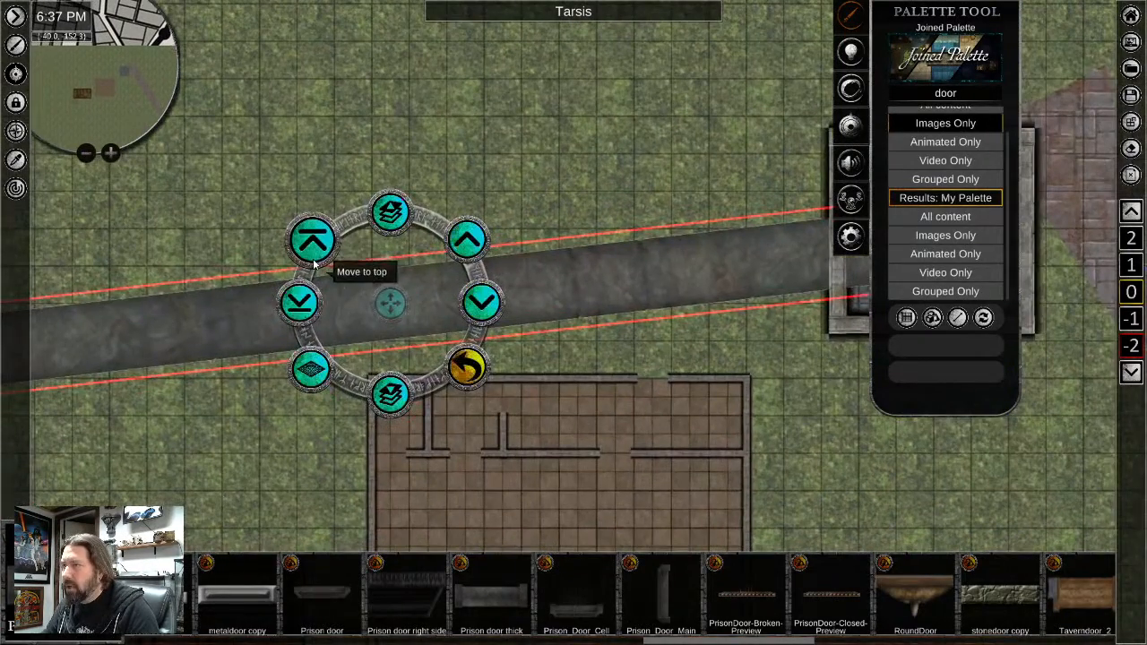
left_click(300, 305)
middle_click_drag(717, 391, 519, 416)
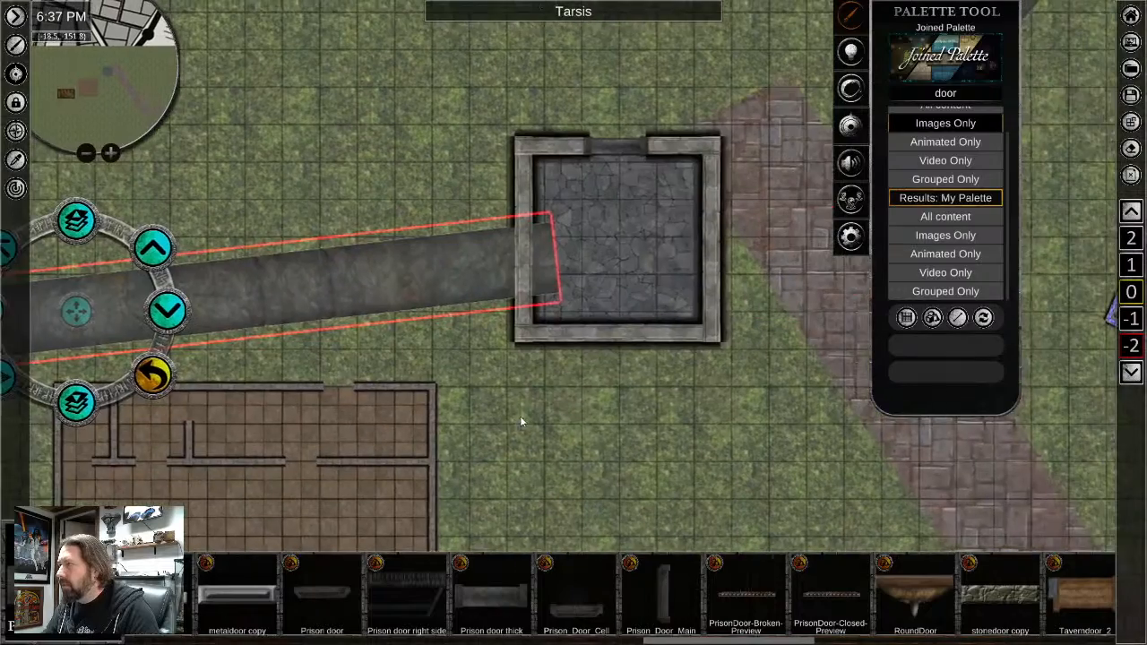
Move the stone room clear of the long grey road and open the road's layering options
left_click(605, 300)
left_click_drag(613, 240, 515, 122)
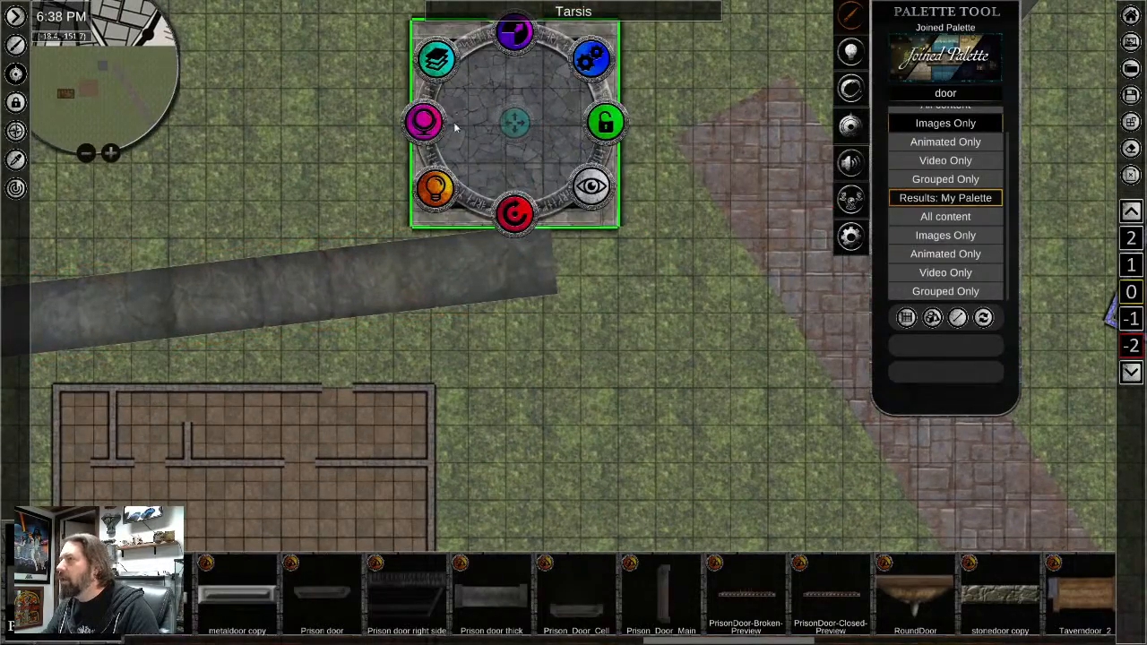
left_click(335, 288)
middle_click_drag(234, 343, 512, 332)
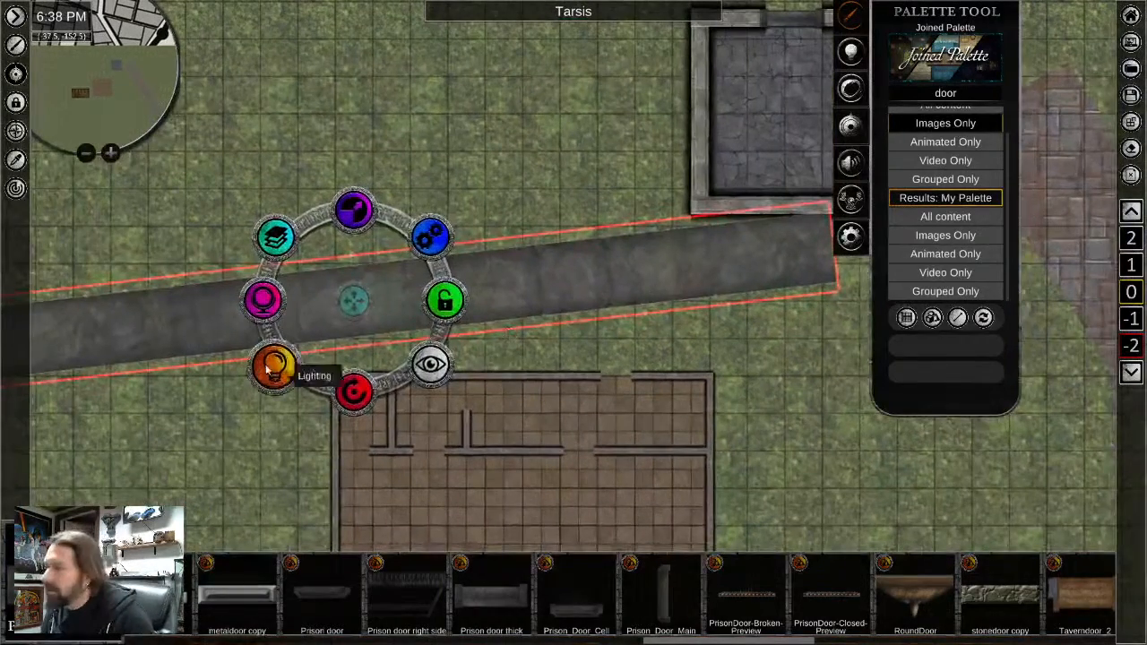
left_click(279, 253)
middle_click_drag(826, 348, 456, 415)
scroll(459, 410, "down", 2)
Rotate the stone room counterclockwise to line up with the brick road and move it over the grey road's end
left_click(441, 263)
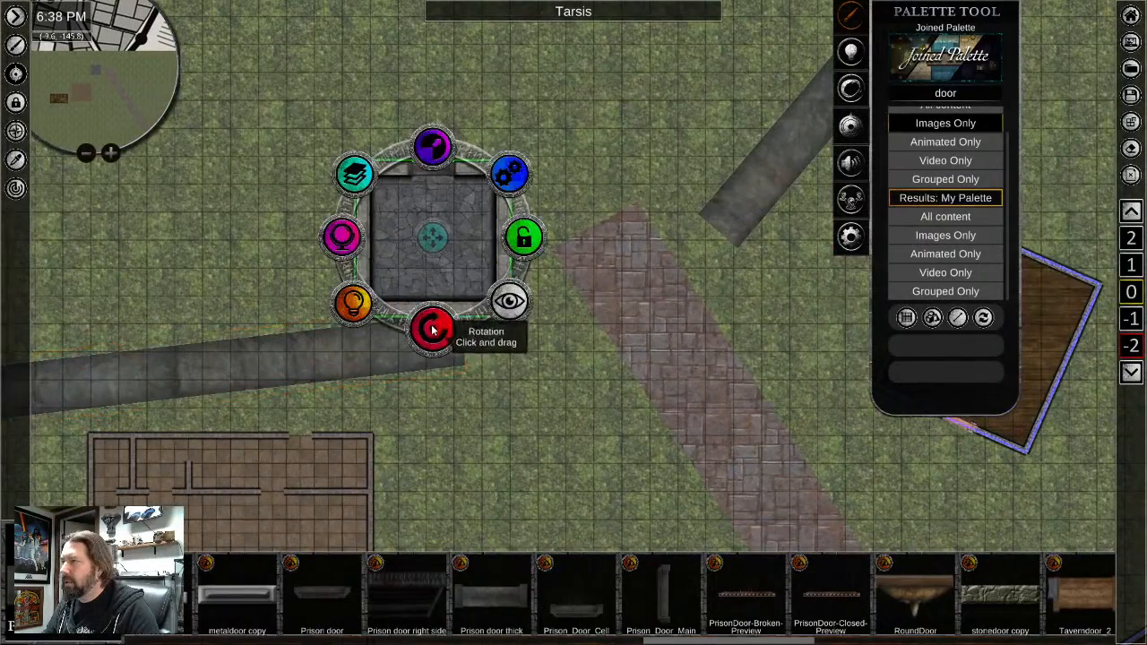
left_click_drag(432, 324, 479, 334)
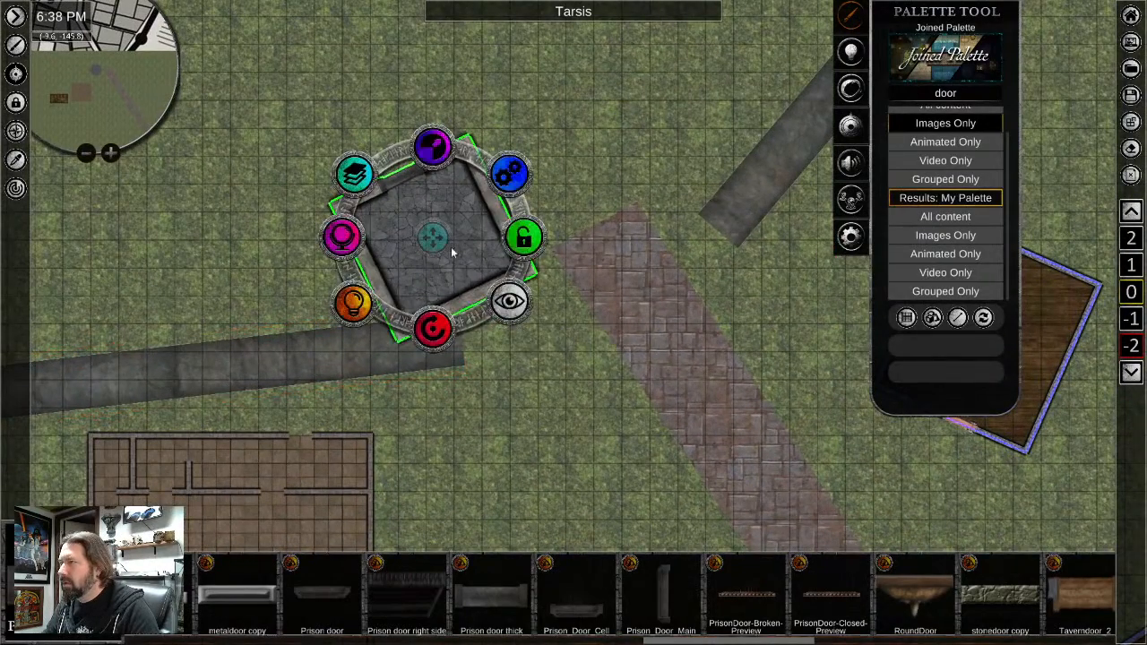
left_click_drag(426, 227, 497, 308)
Bring the rotated stone room to the top of the layer order
right_click(498, 311)
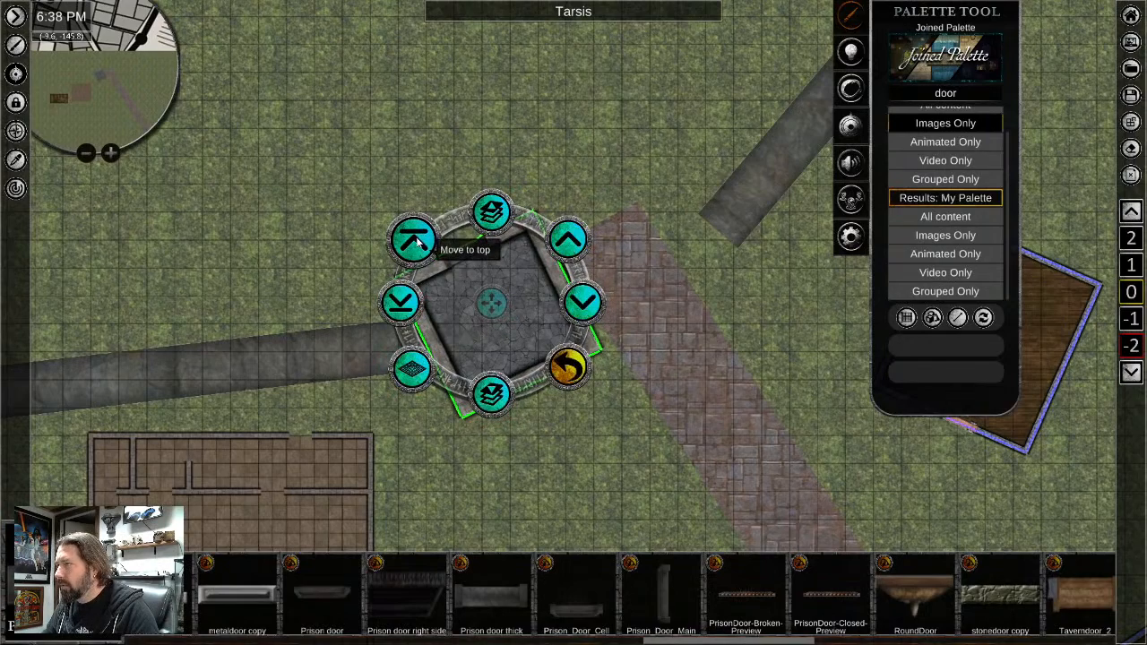
left_click(416, 238)
scroll(416, 428, "up", 2)
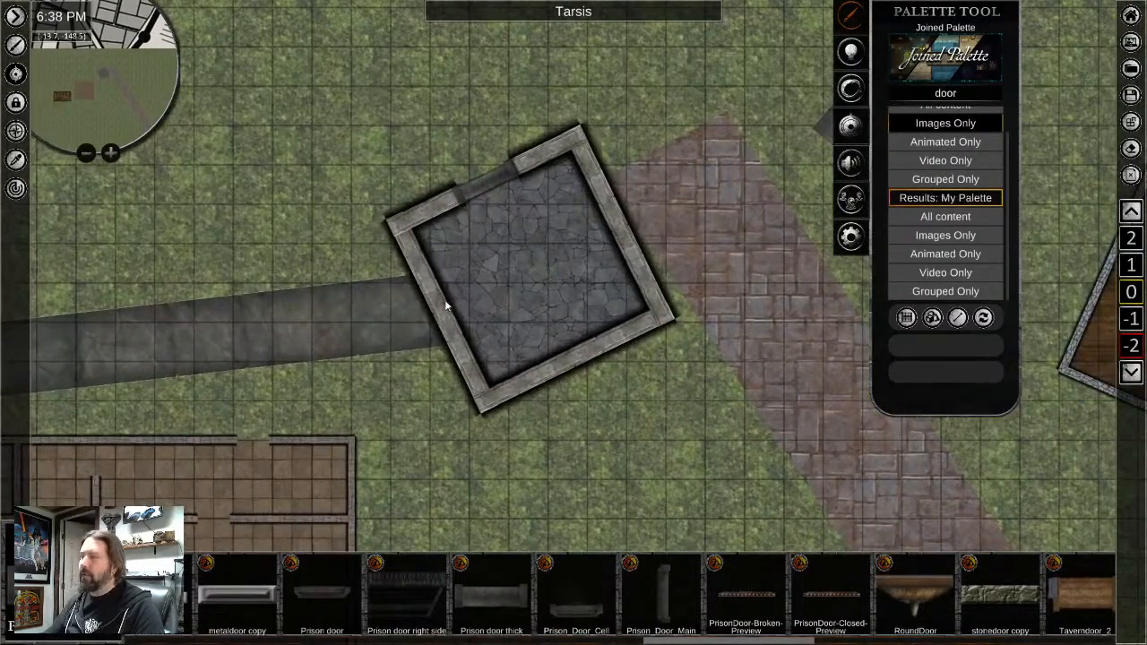
Duplicate the rotated stone room and place the copy over the lower end of the diagonal grey road
middle_click_drag(700, 368, 525, 494)
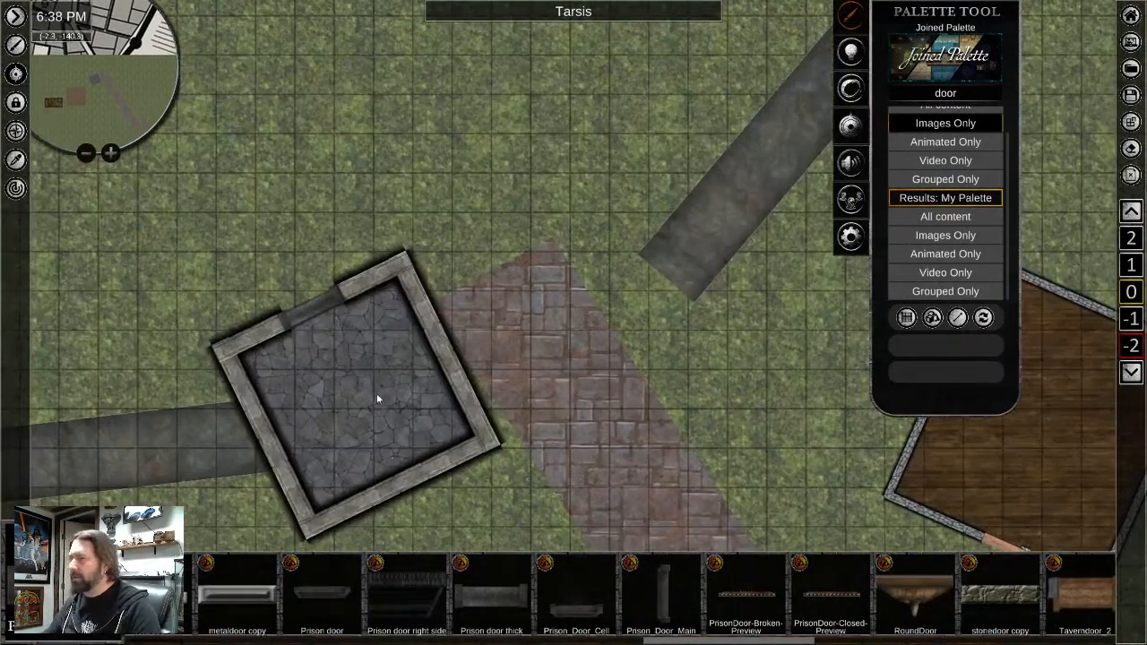
right_click(376, 393)
key("ctrl+v")
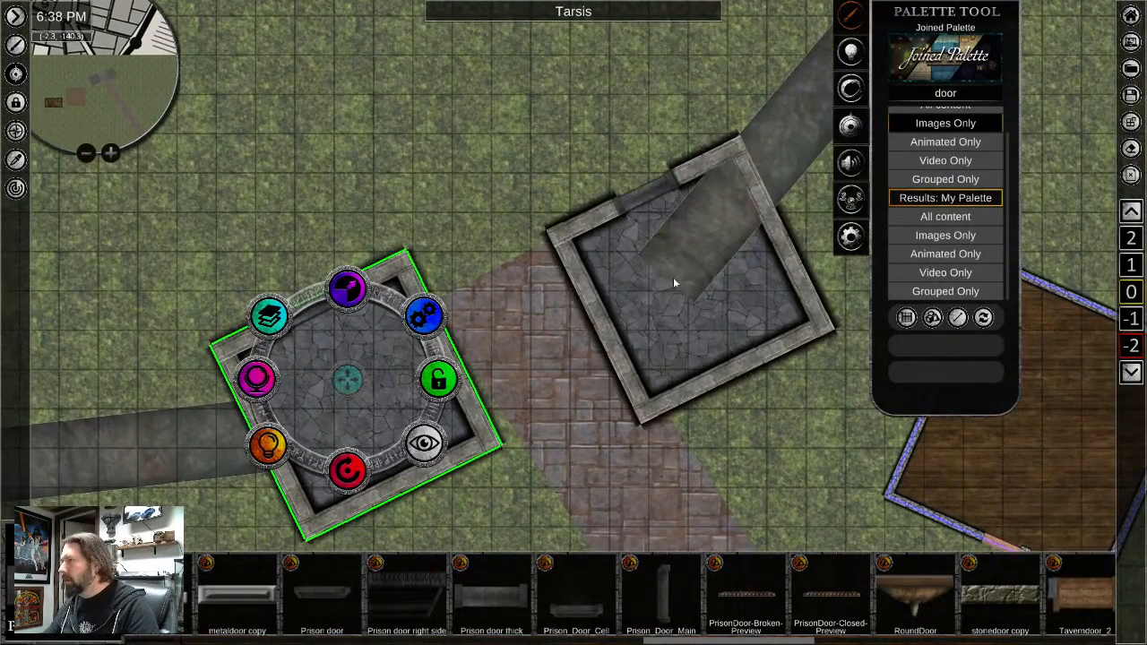
Send the diagonal grey road to the bottom of the layer order
middle_click_drag(702, 396, 524, 497)
right_click(622, 232)
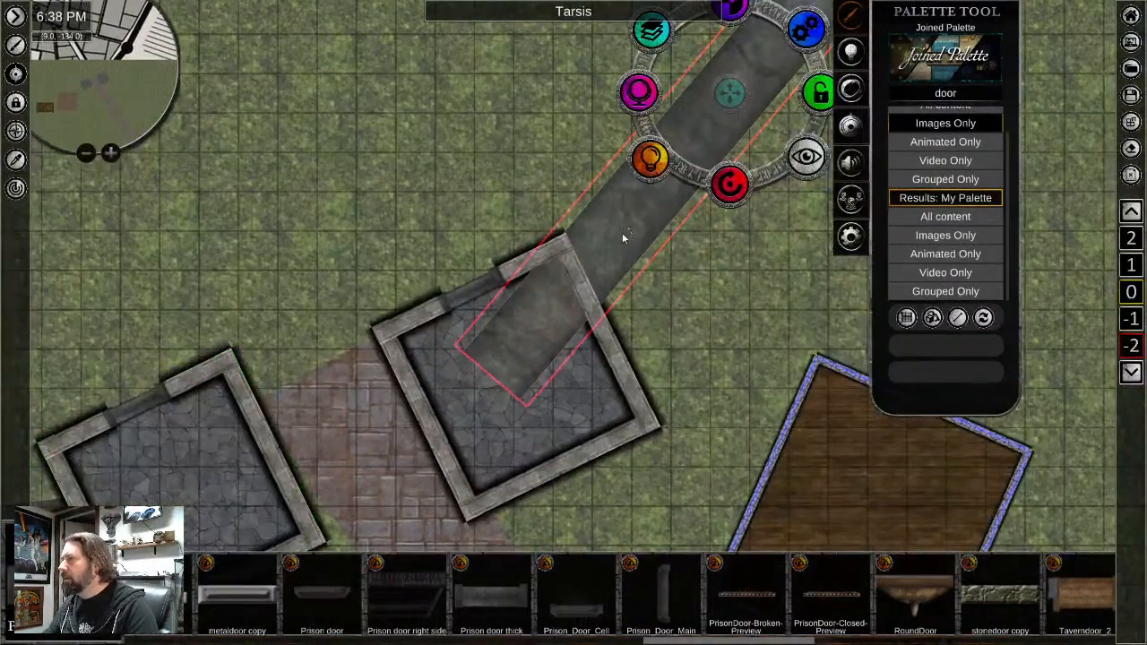
left_click(655, 43)
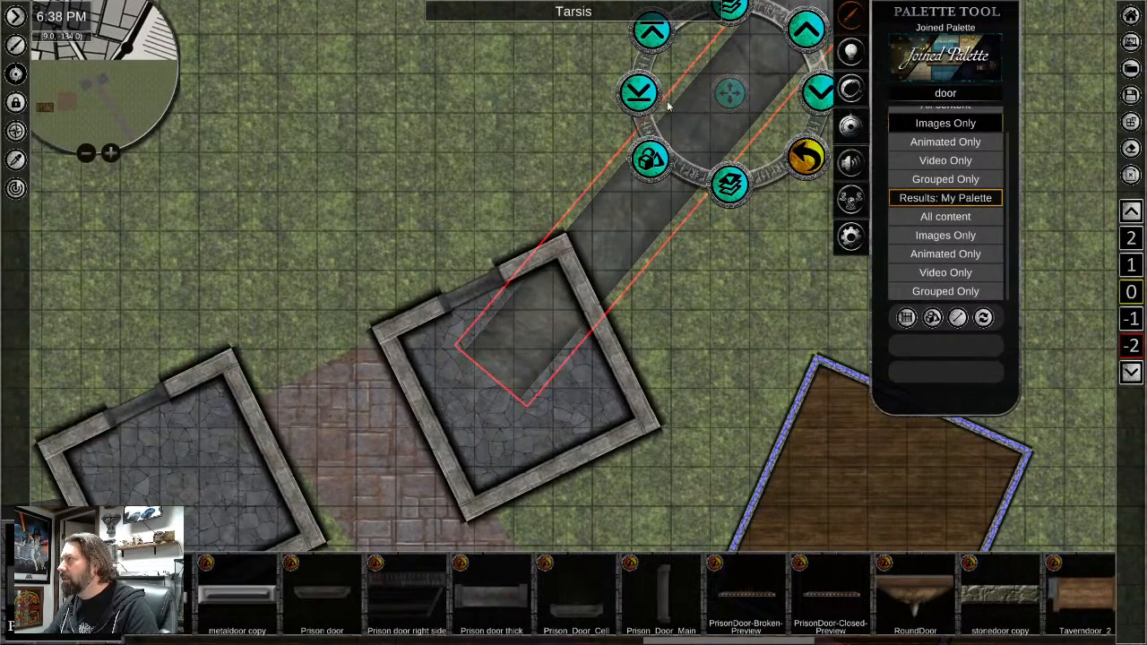
left_click(638, 92)
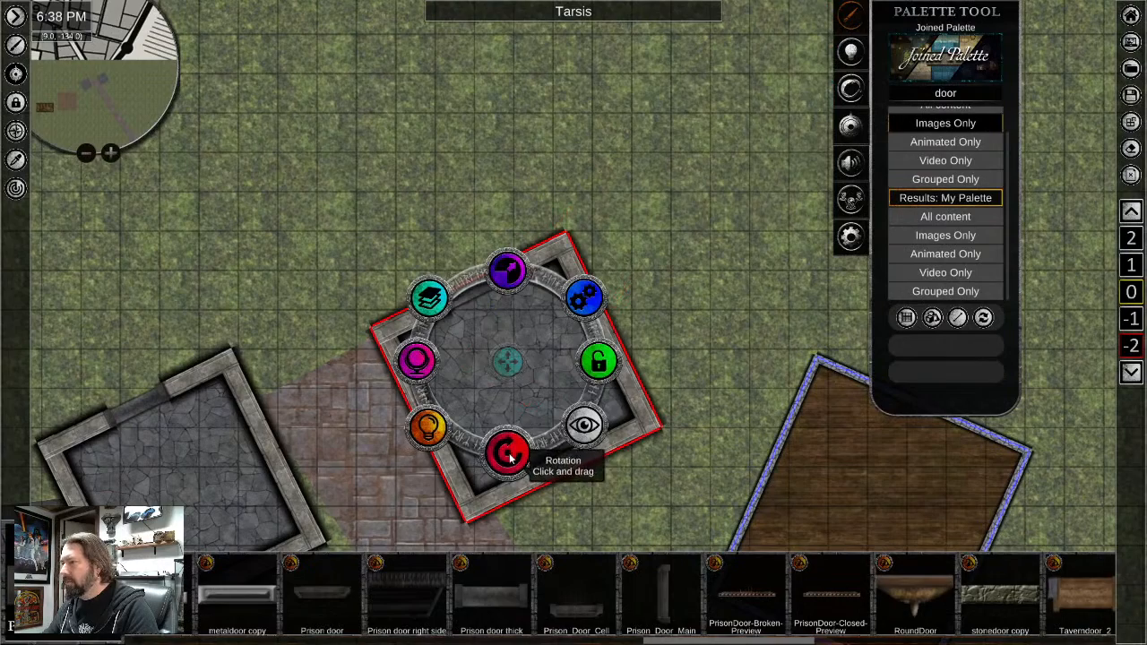
Nudge the room at the diagonal road into place, and rotate the room across the brick road slightly counterclockwise and reposition it
left_click_drag(508, 361, 492, 327)
middle_click_drag(610, 470, 674, 325)
left_click(251, 355)
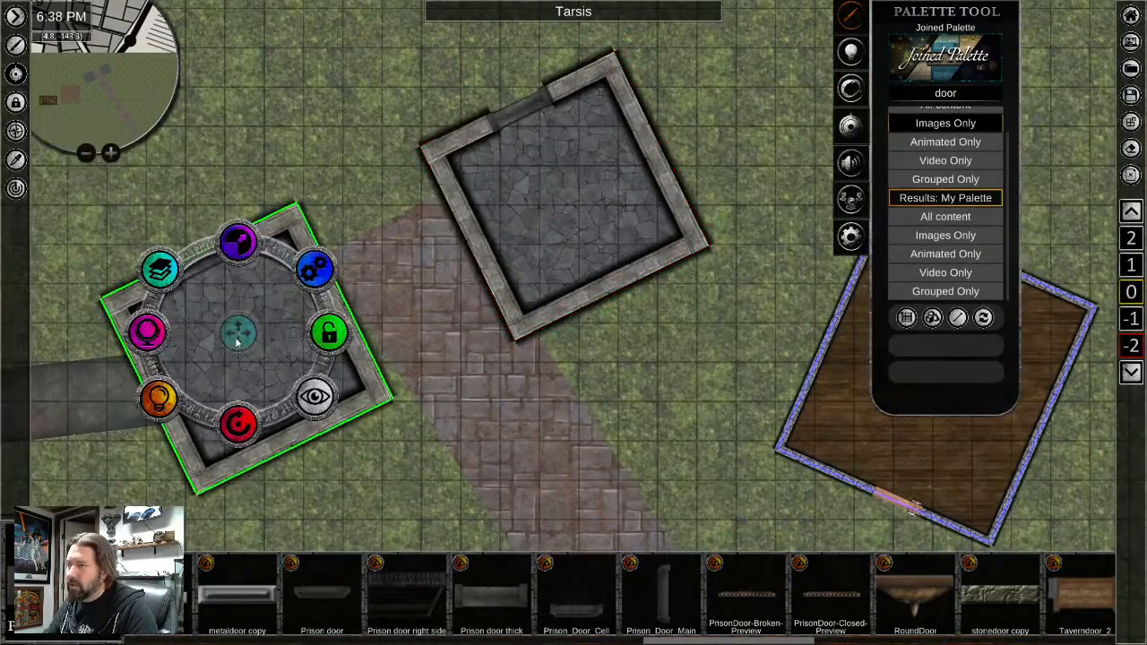
left_click_drag(242, 335, 254, 336)
left_click_drag(276, 440, 267, 430)
left_click_drag(258, 336, 251, 336)
Rotate the stone room at the diagonal road slightly counterclockwise and shift it up a little beside the brick road
left_click(568, 215)
mouse_move(568, 287)
left_mouse_down()
mouse_move(586, 281)
mouse_move(574, 286)
left_mouse_up()
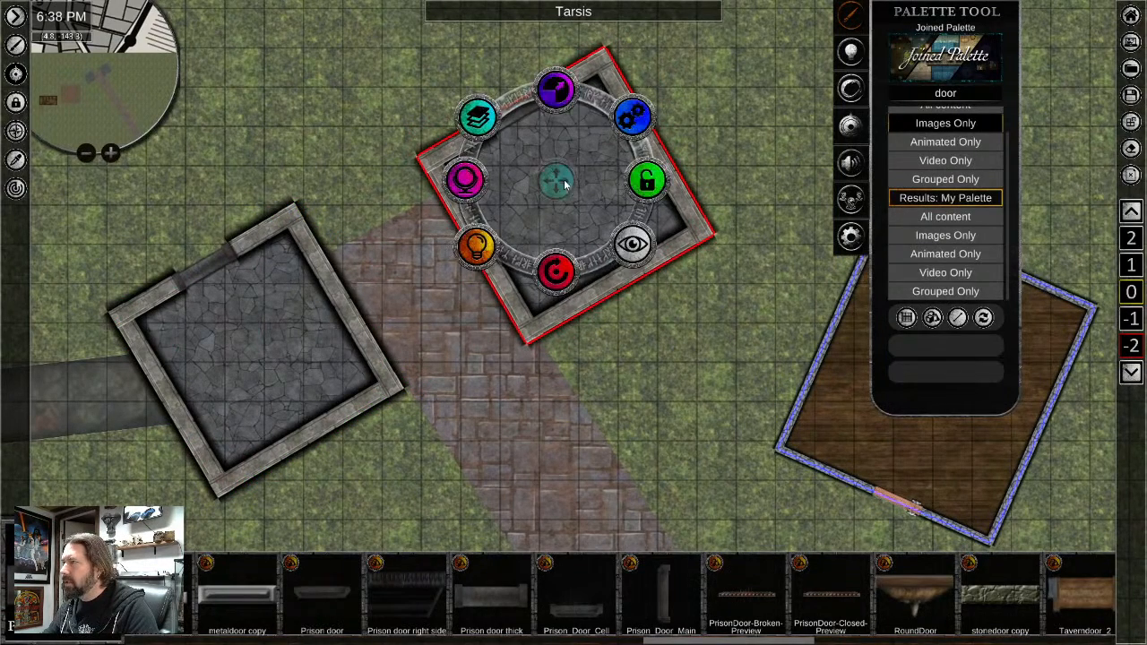
left_click_drag(562, 182, 559, 160)
Duplicate the stone room west of the brick road and place the copy where the two western grey roads meet
scroll(502, 434, "down", 4)
middle_click_drag(520, 440, 379, 509)
left_click(687, 422)
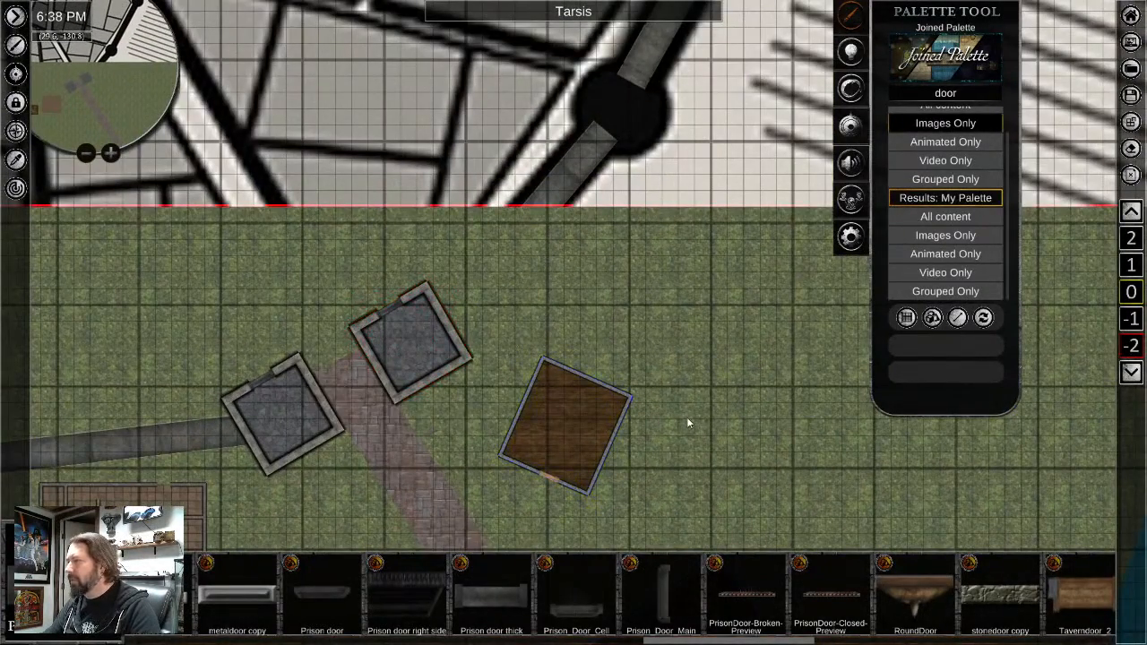
middle_click_drag(744, 489, 599, 364)
scroll(458, 437, "down", 2)
scroll(335, 448, "down", 2)
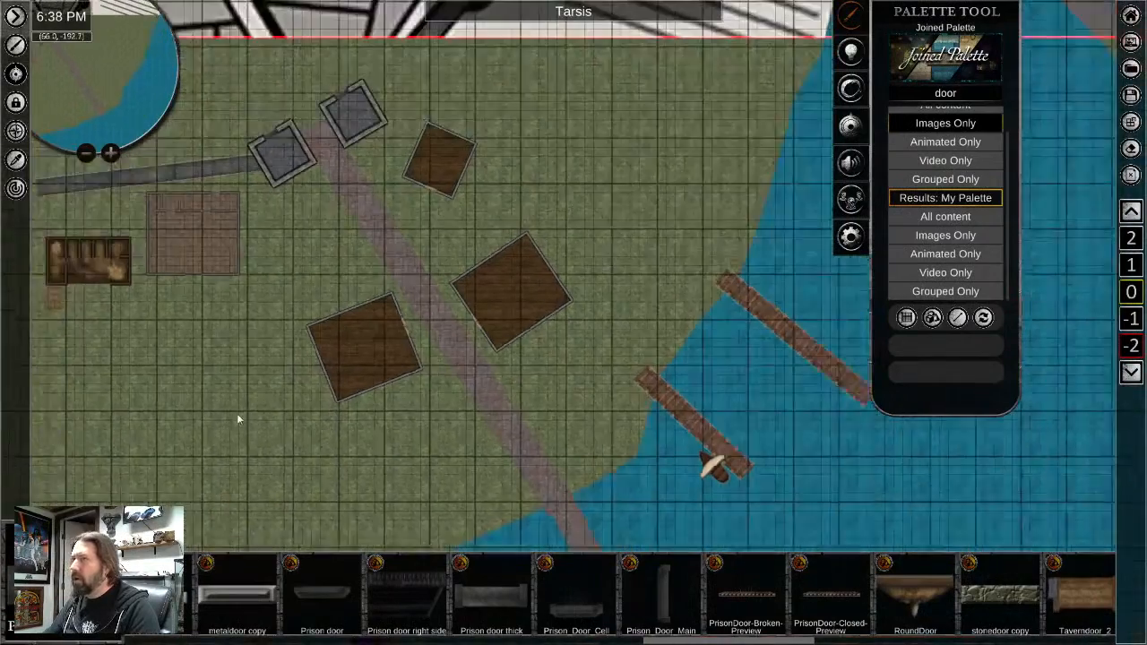
middle_click_drag(239, 418, 399, 432)
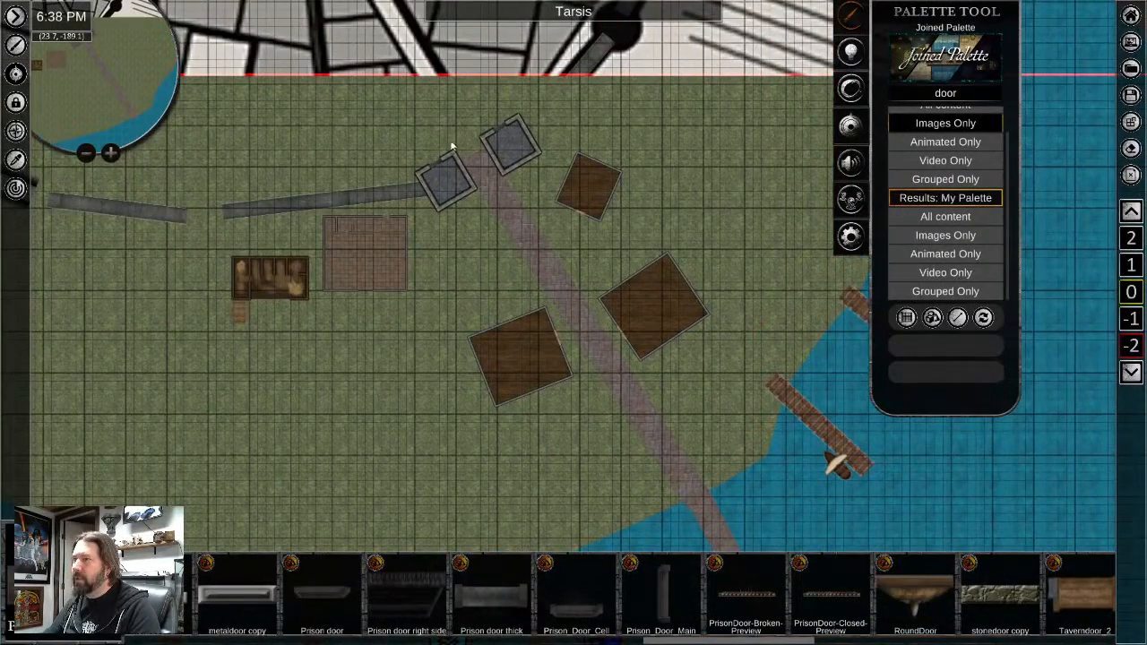
left_click(447, 190)
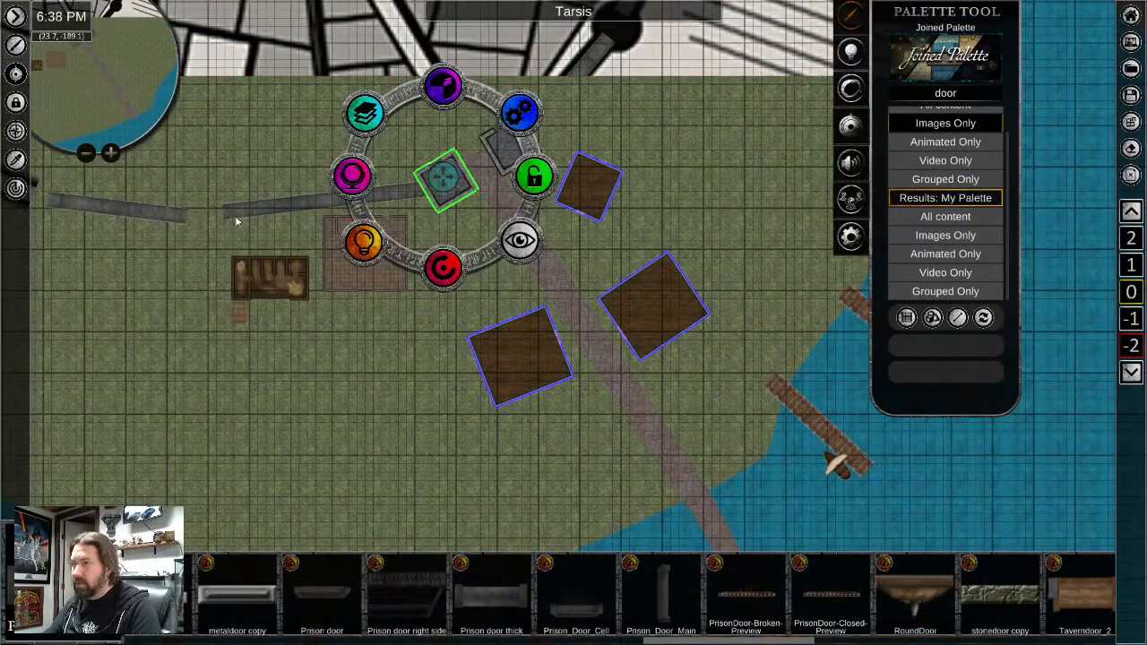
scroll(199, 216, "up", 5)
middle_click_drag(166, 250, 299, 375)
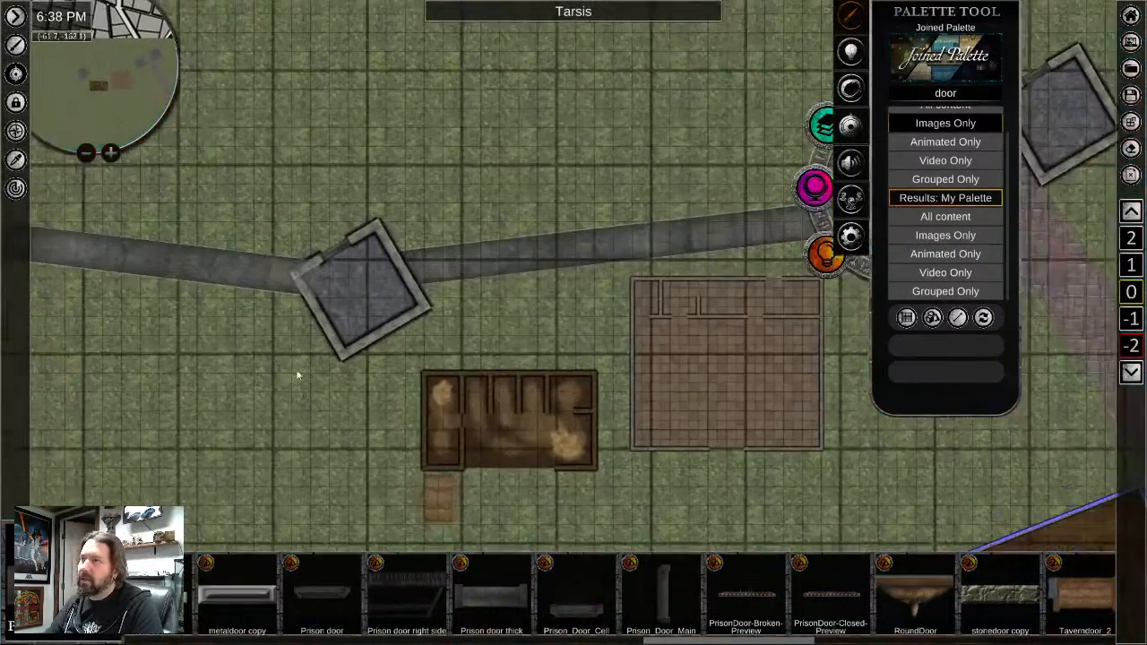
Rotate the new stone room upright, square to the grid, and move it over the ends of both grey roads
scroll(299, 375, "up", 4)
left_click(427, 285)
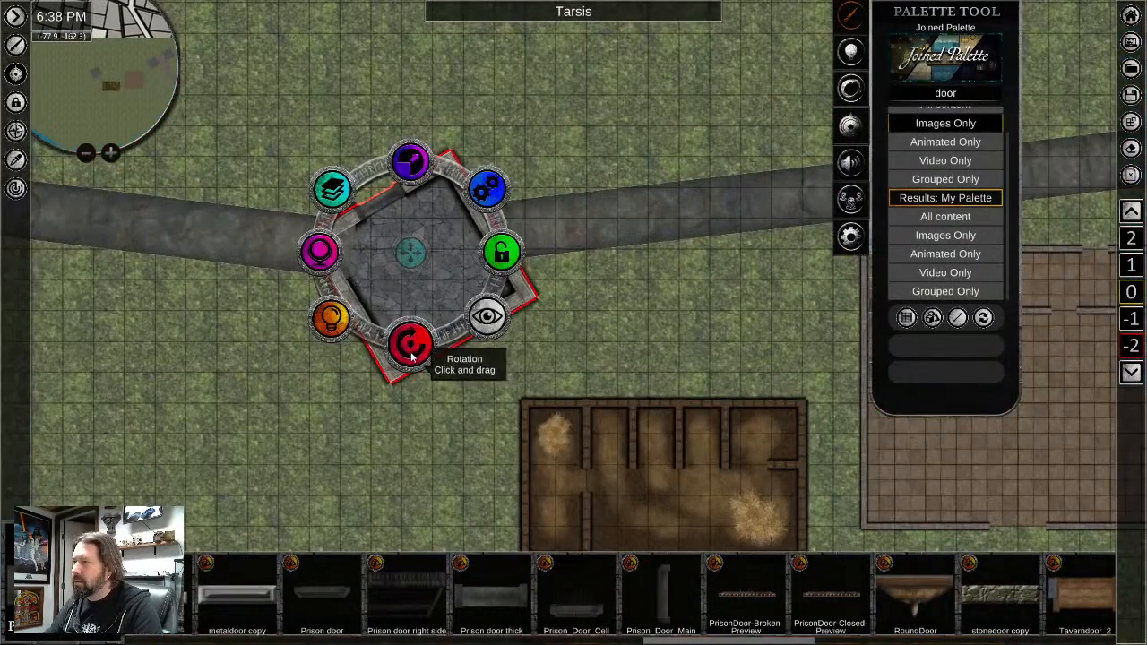
left_click_drag(411, 356, 399, 351)
left_click_drag(410, 252, 406, 224)
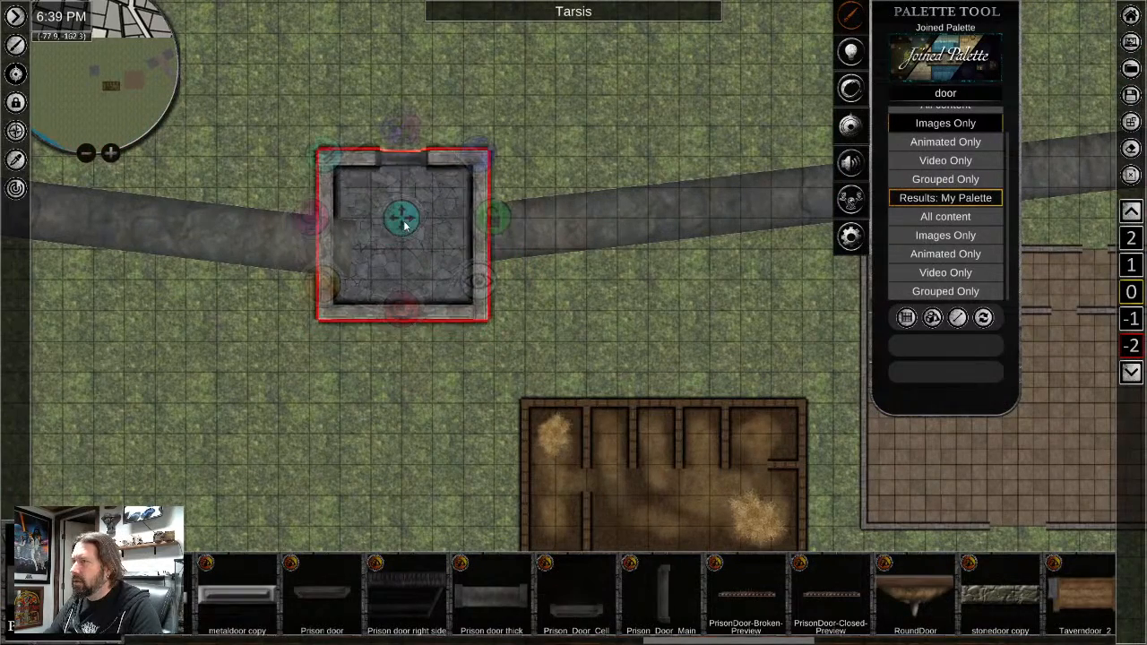
Change the layering of the westernmost grey road so that its end lies beneath the upright stone room
left_click(206, 244)
middle_click_drag(190, 453, 480, 461)
left_click(302, 165)
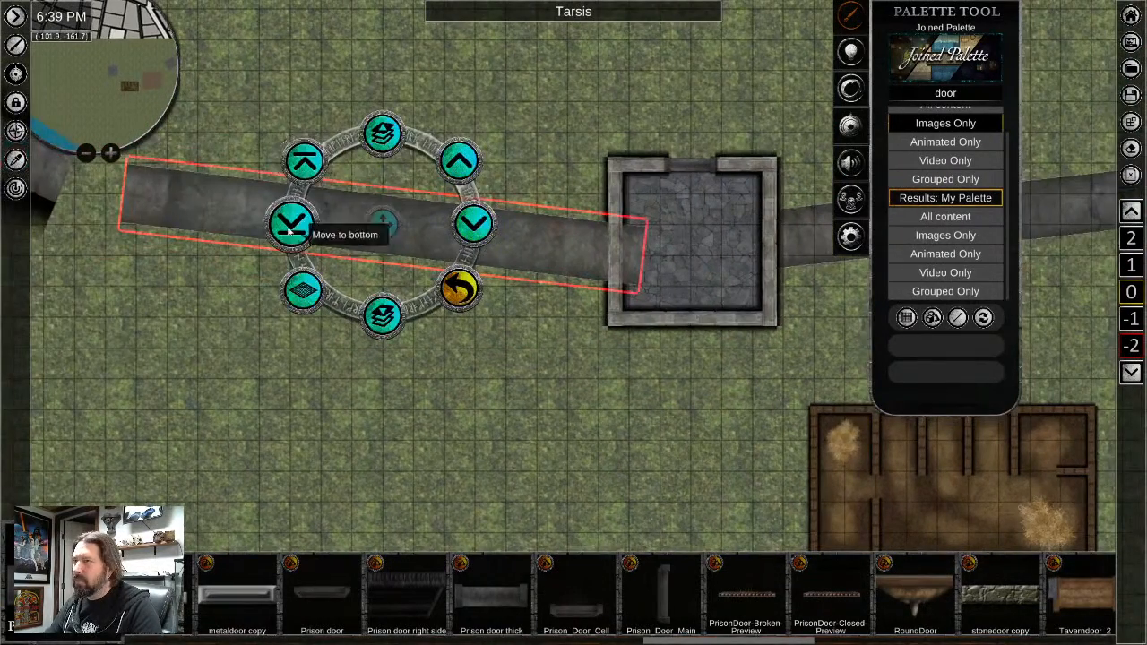
left_click(304, 301)
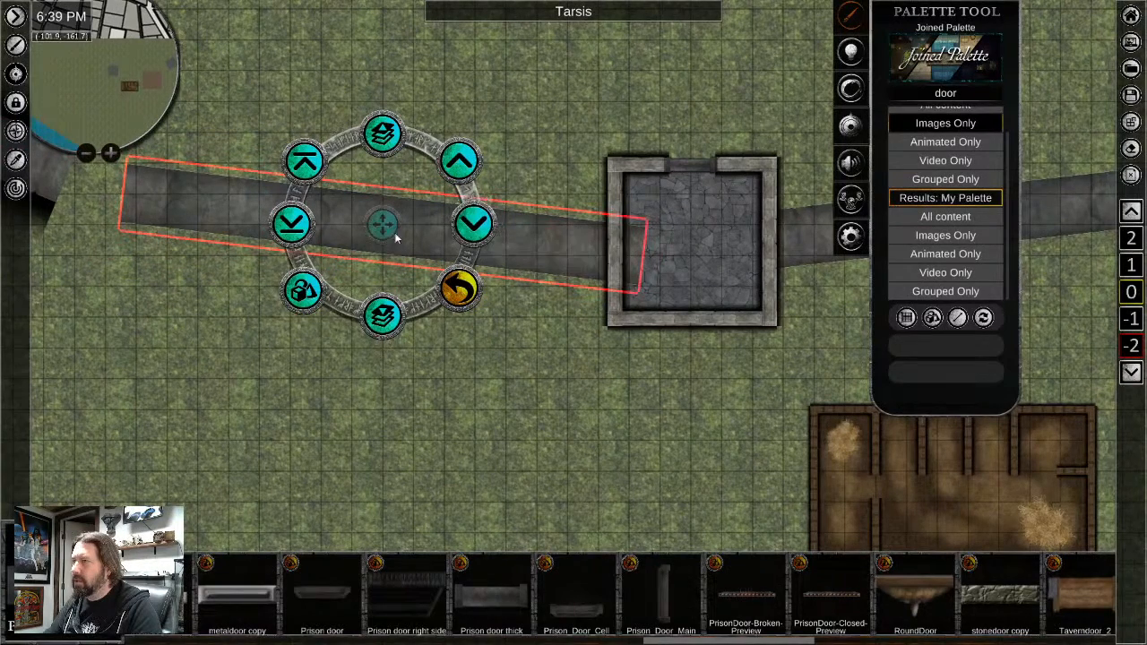
Bring the upright stone room to the top of the layer order
left_click(653, 225)
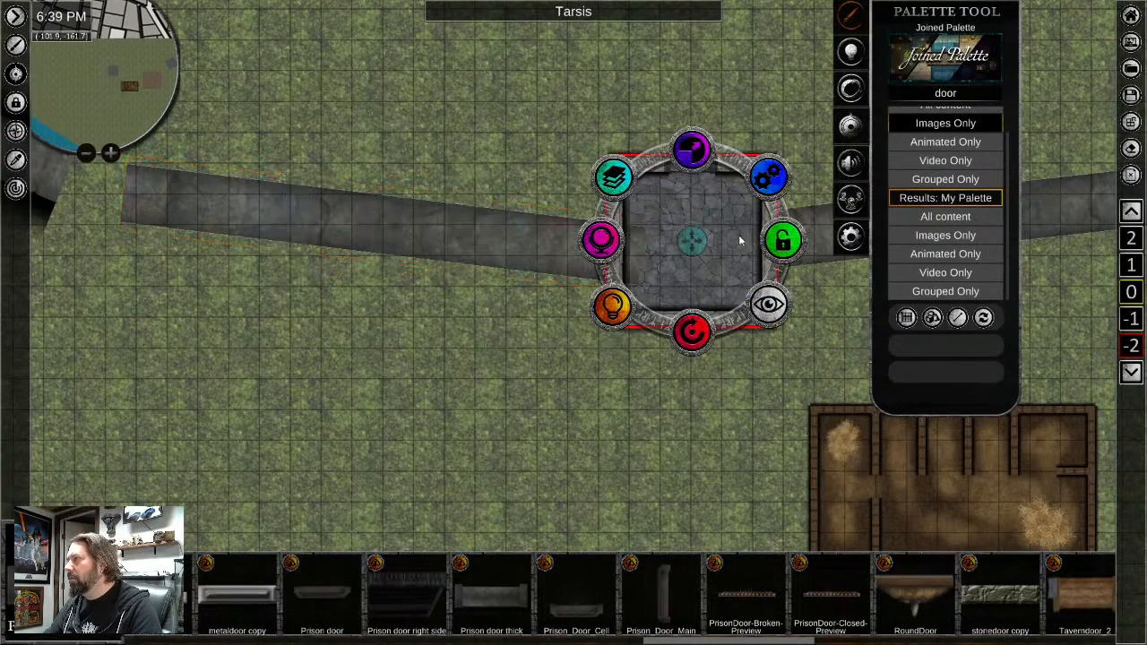
left_click(613, 177)
left_click(614, 177)
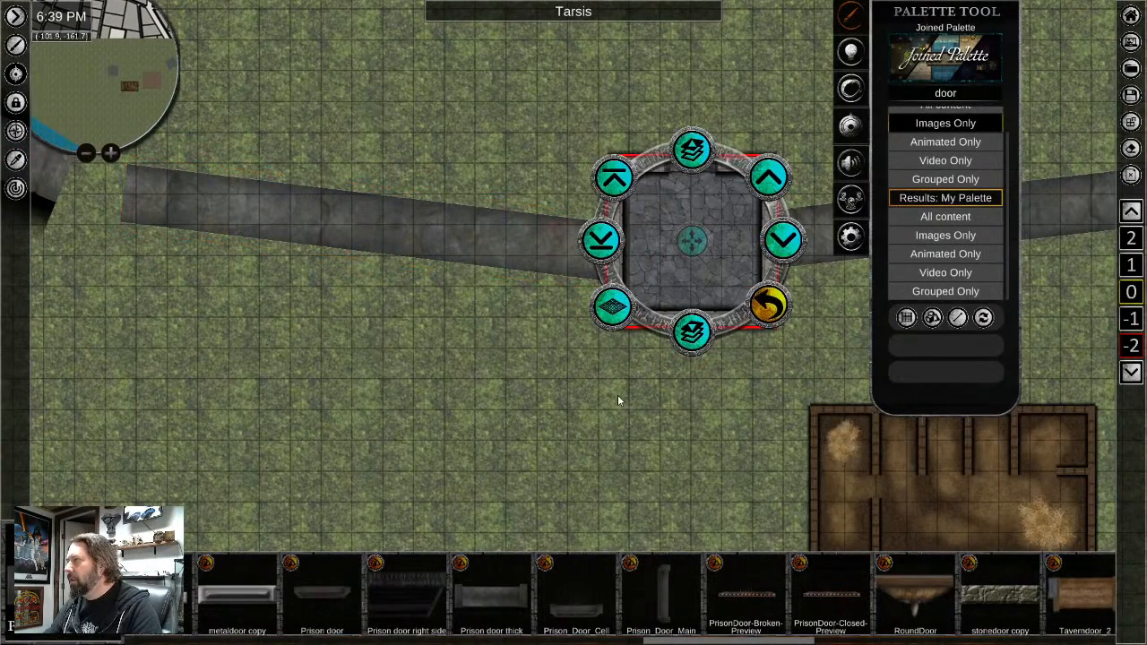
left_click(617, 397)
Send the large grass terrain to the bottom of the layer order
middle_click_drag(660, 478, 150, 227)
scroll(215, 336, "down", 10)
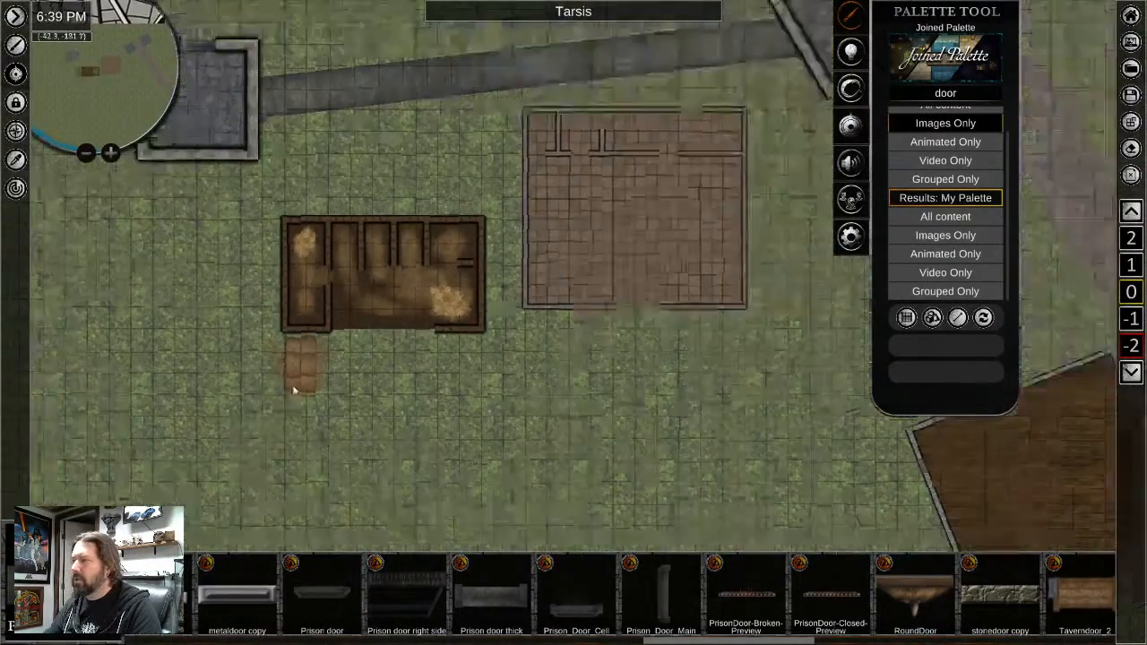
scroll(515, 435, "down", 4)
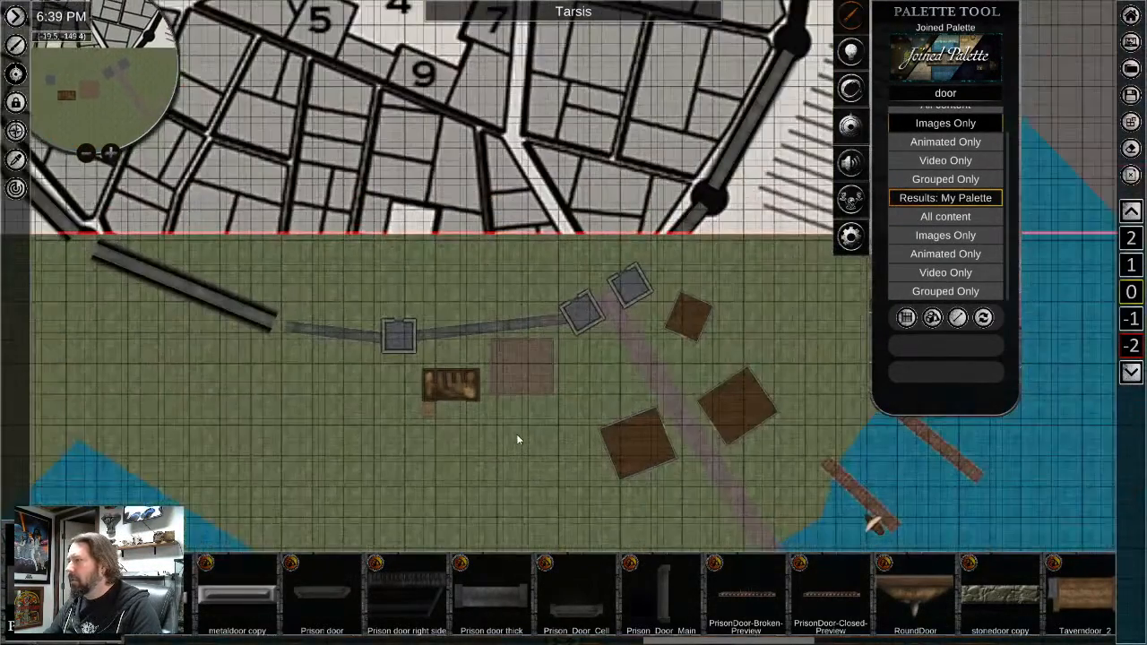
left_click(511, 493)
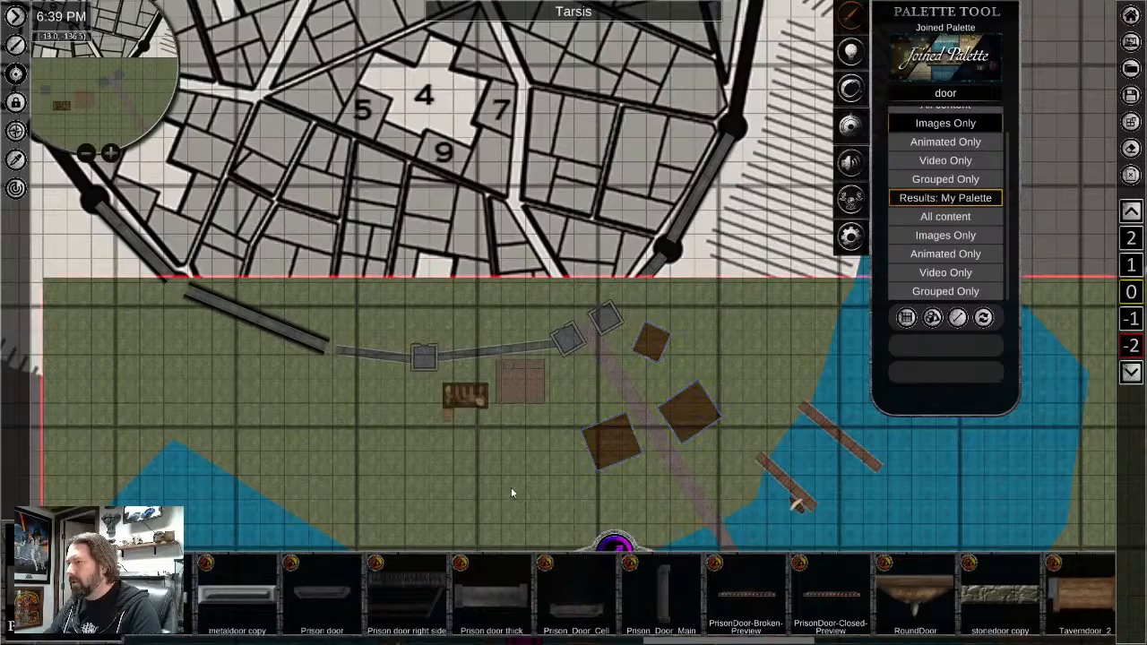
middle_click_drag(511, 493, 442, 295)
left_click(468, 387)
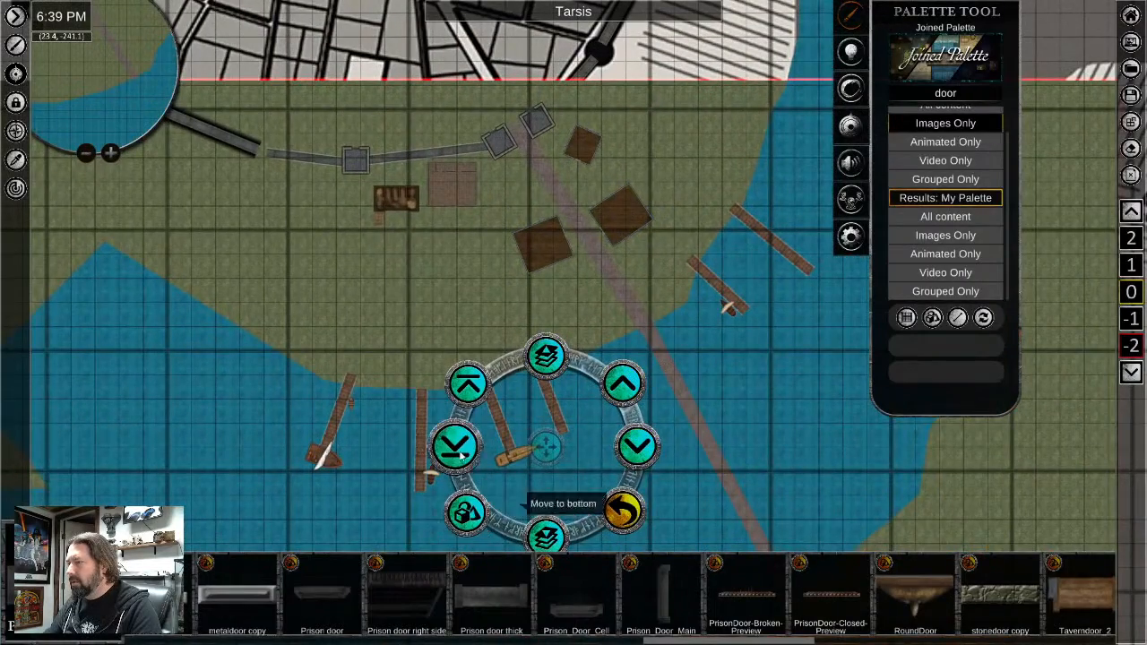
Look over the brick road, the shoreline with its piers, and the tile-floored building south of the grey road
scroll(450, 235, "up", 1)
scroll(449, 234, "up", 5)
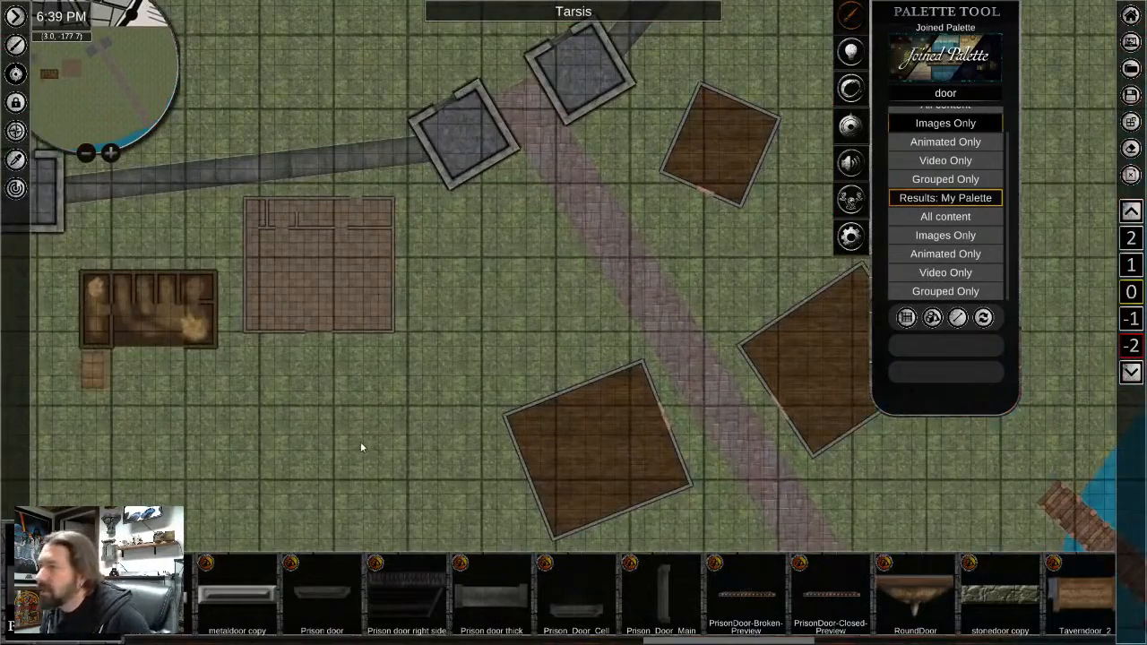
middle_click_drag(361, 451, 552, 475)
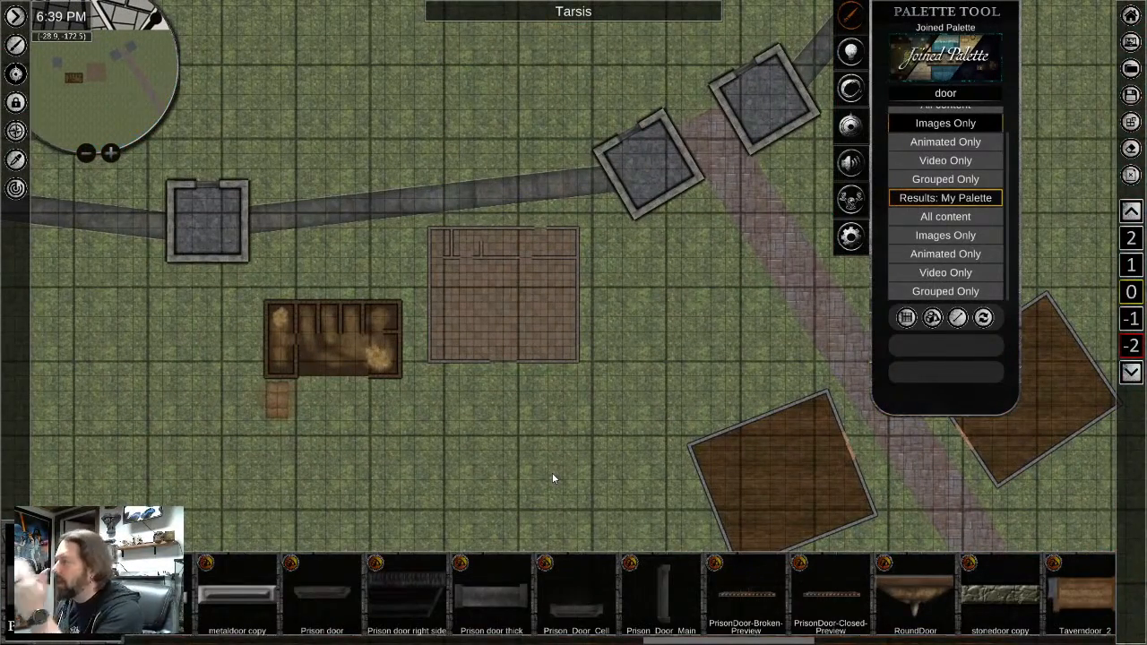
scroll(708, 403, "down", 2)
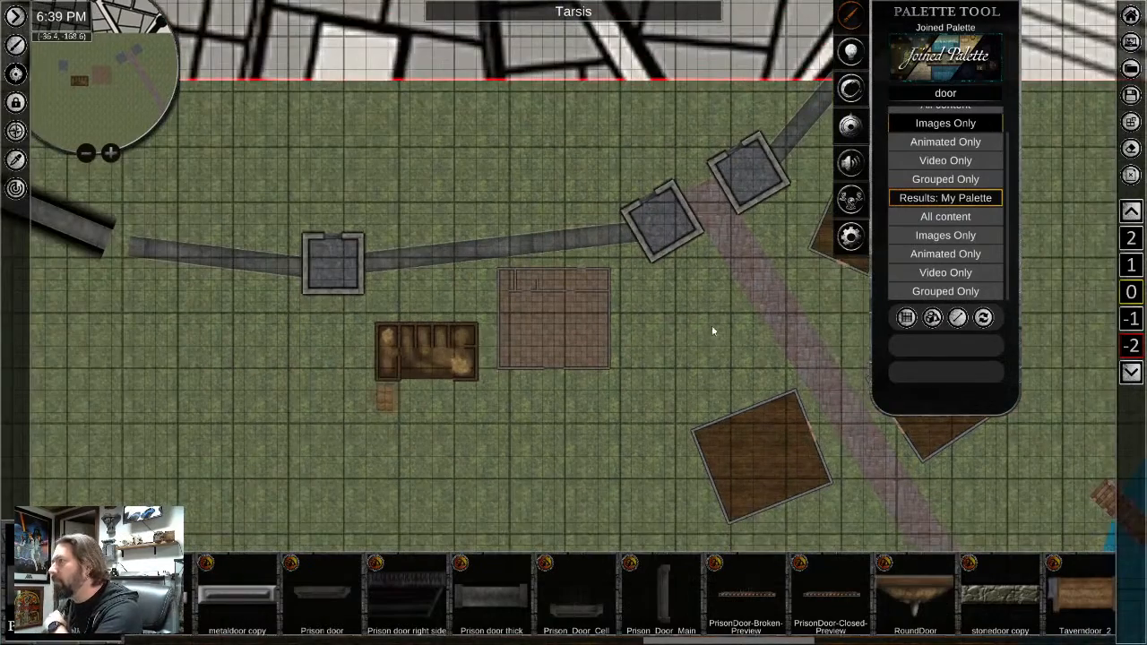
middle_click_drag(713, 331, 540, 152)
middle_click_drag(716, 452, 594, 227)
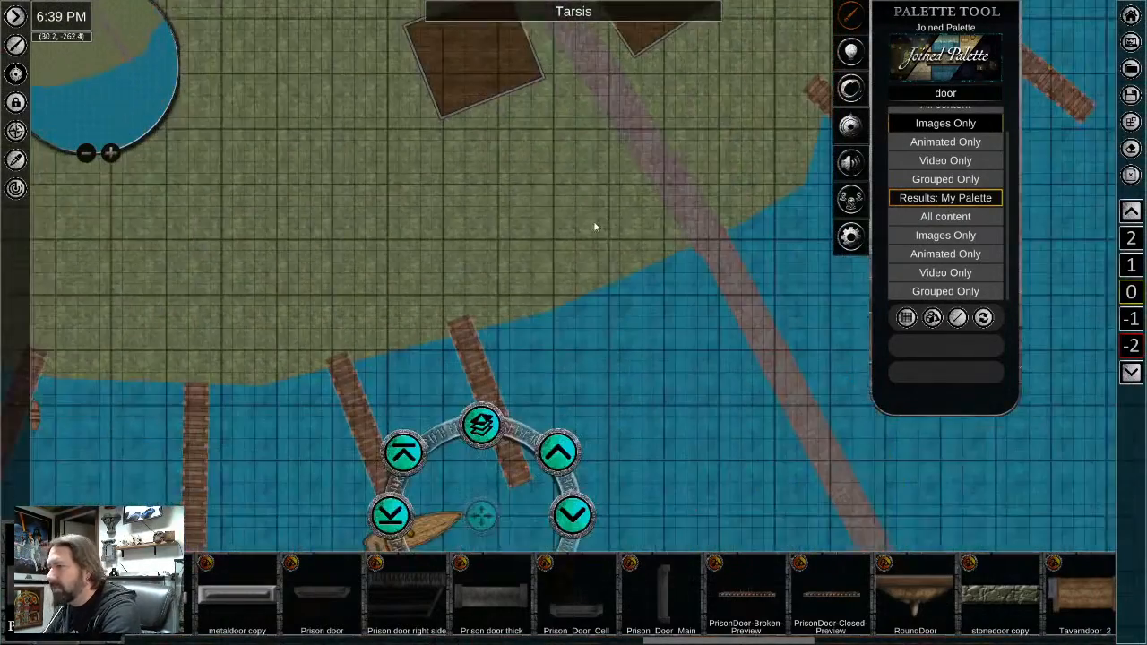
middle_click_drag(383, 231, 537, 102)
middle_click_drag(427, 142, 484, 380)
middle_click_drag(458, 194, 434, 314)
scroll(425, 260, "up", 2)
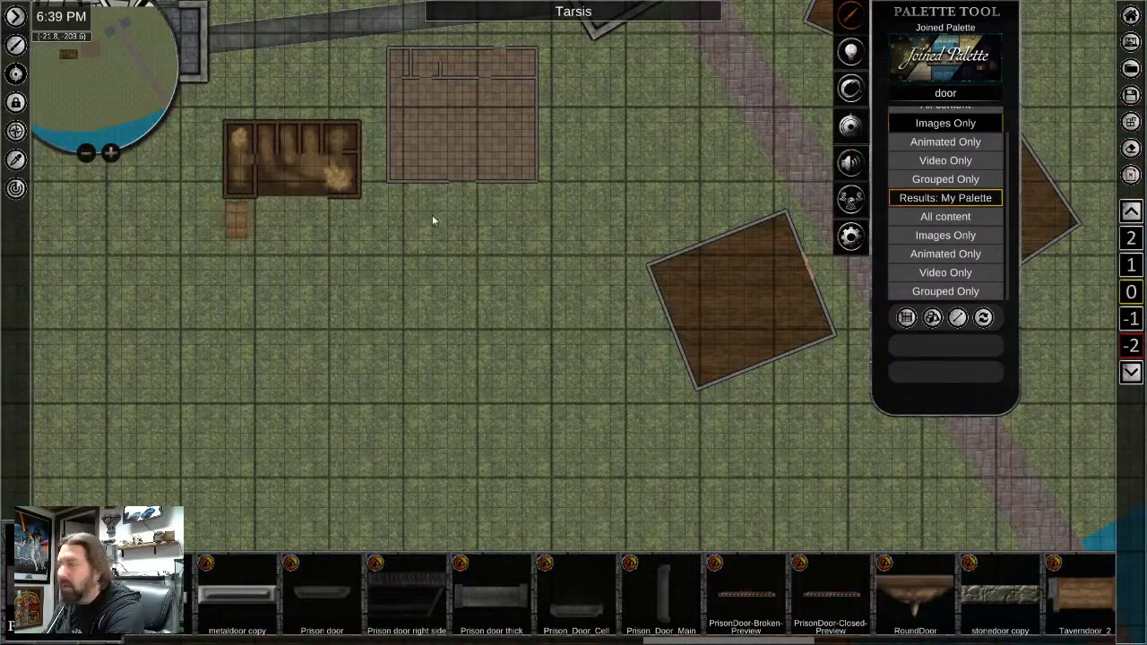
middle_click_drag(484, 246, 456, 402)
scroll(439, 376, "up", 2)
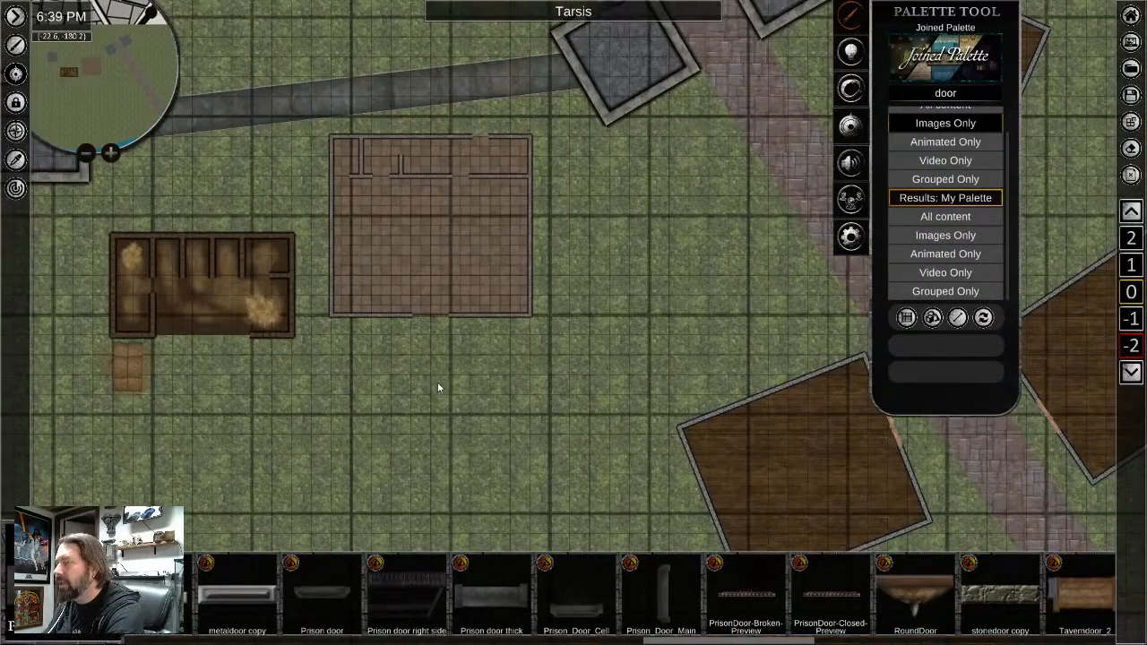
scroll(386, 174, "up", 3)
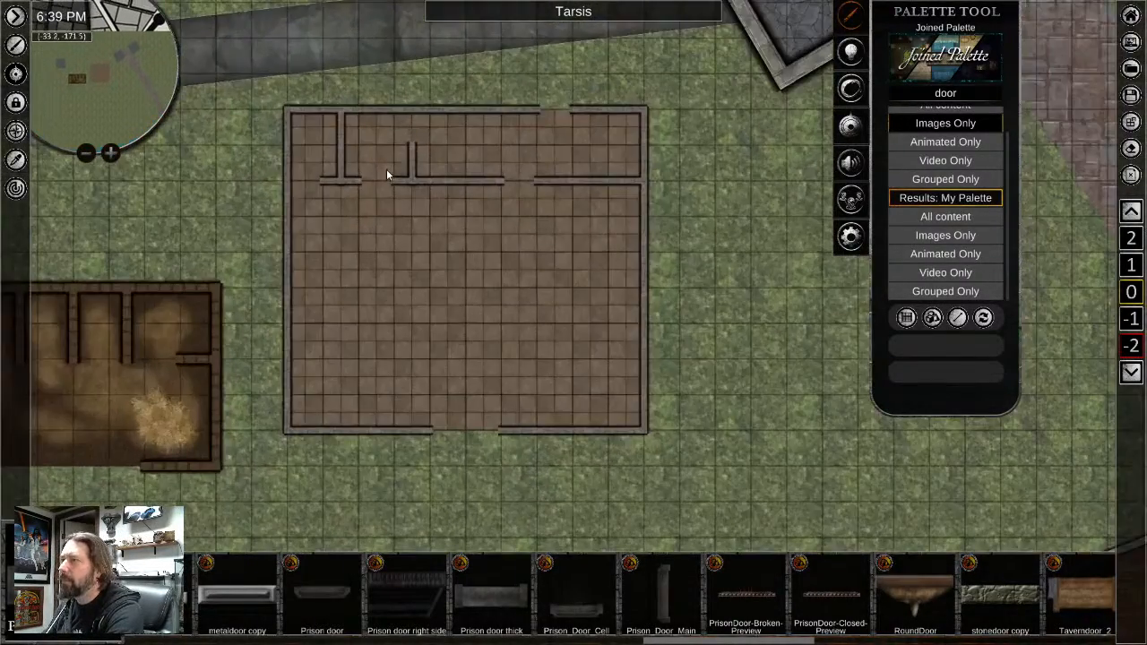
middle_click_drag(386, 173, 404, 313)
Search the joined palette for "hatch" and restrict the results to images
left_click(956, 93)
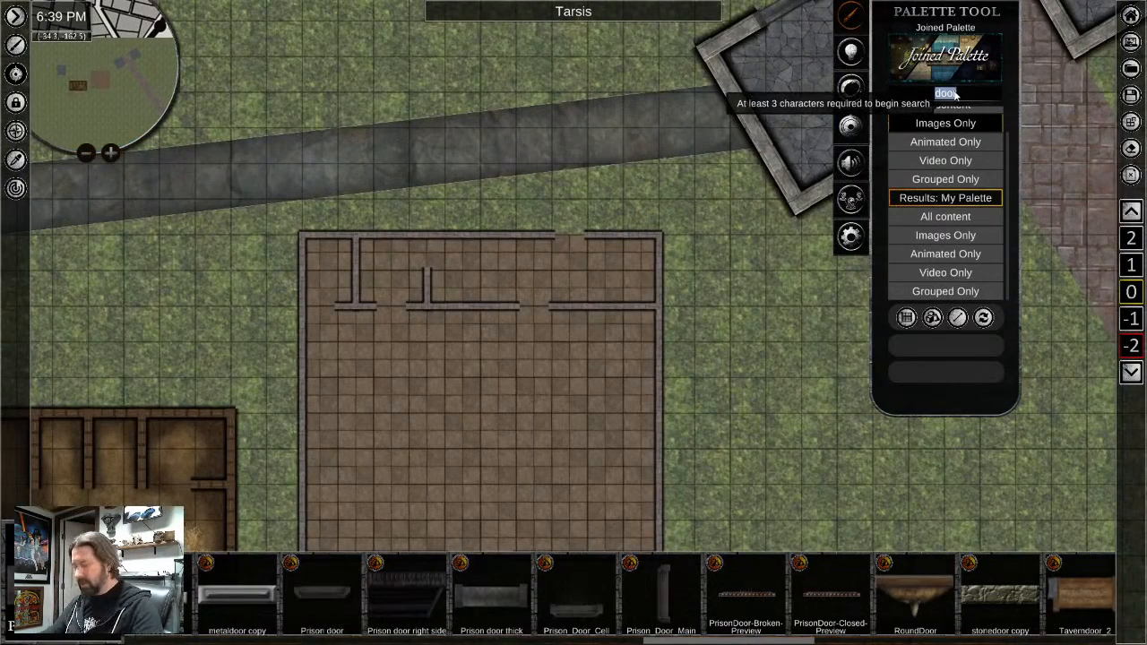
type("hatch")
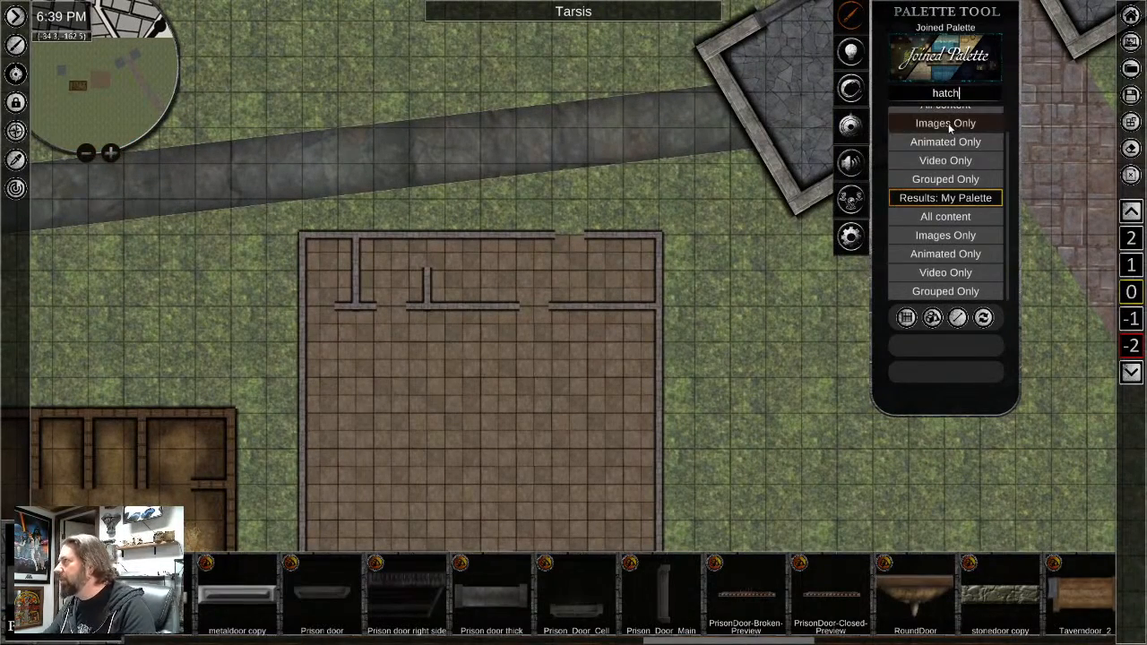
left_click(948, 123)
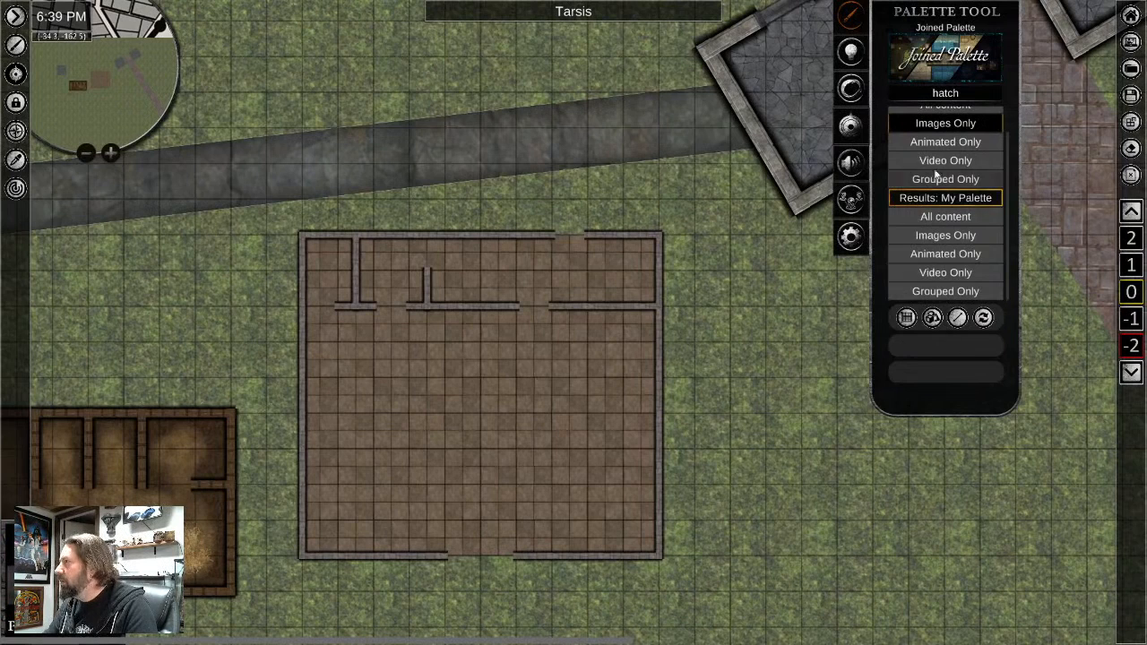
Replace the palette search with "trap" to list the trapdoor images
left_click(951, 97)
key("BackSpace")
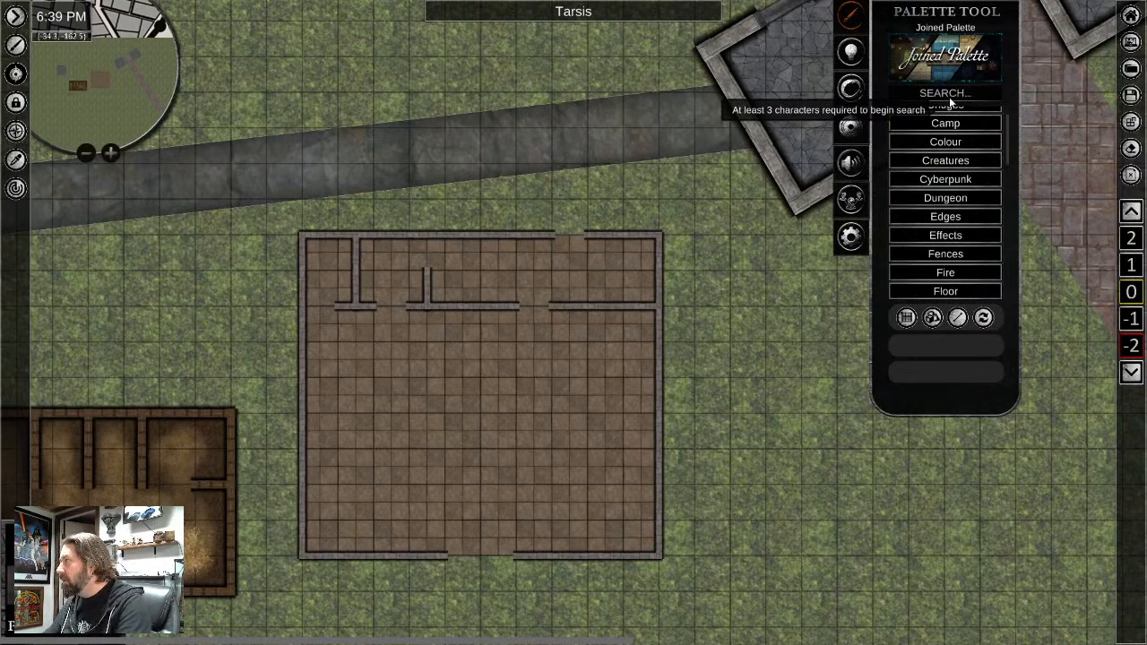
type("trap")
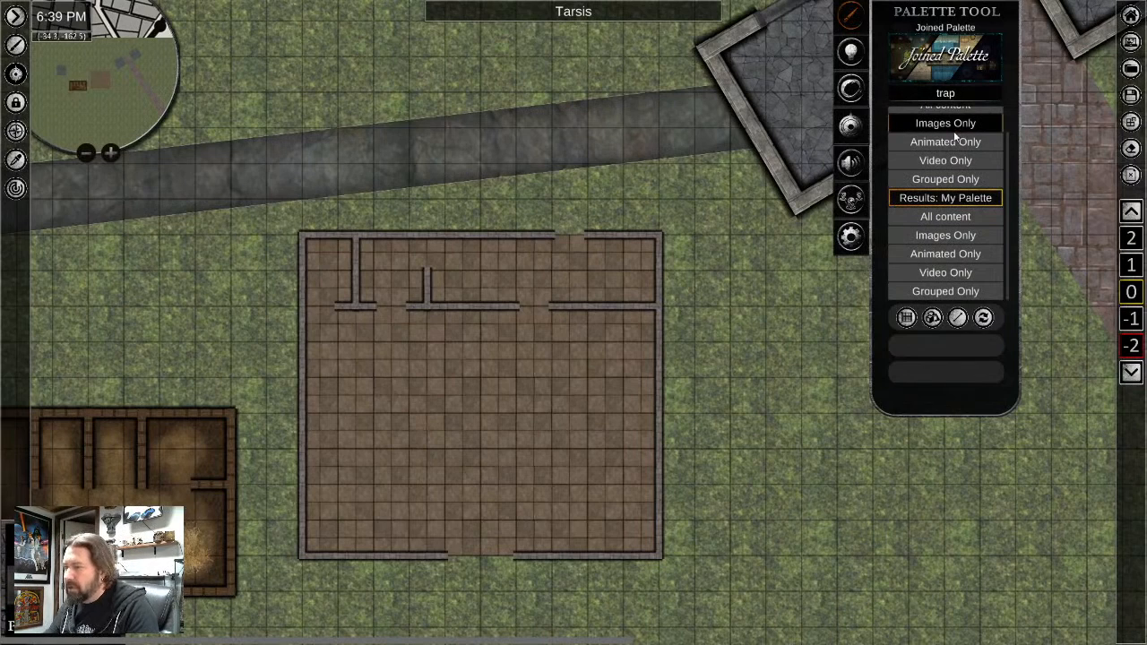
left_click(964, 93)
type("t")
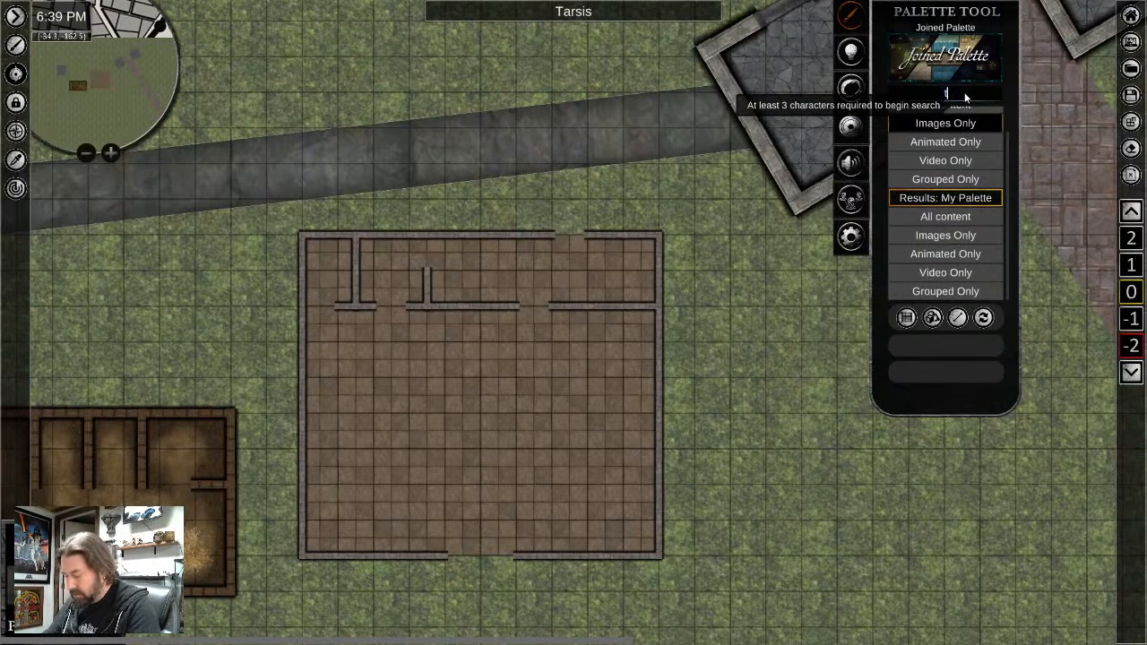
type("rap")
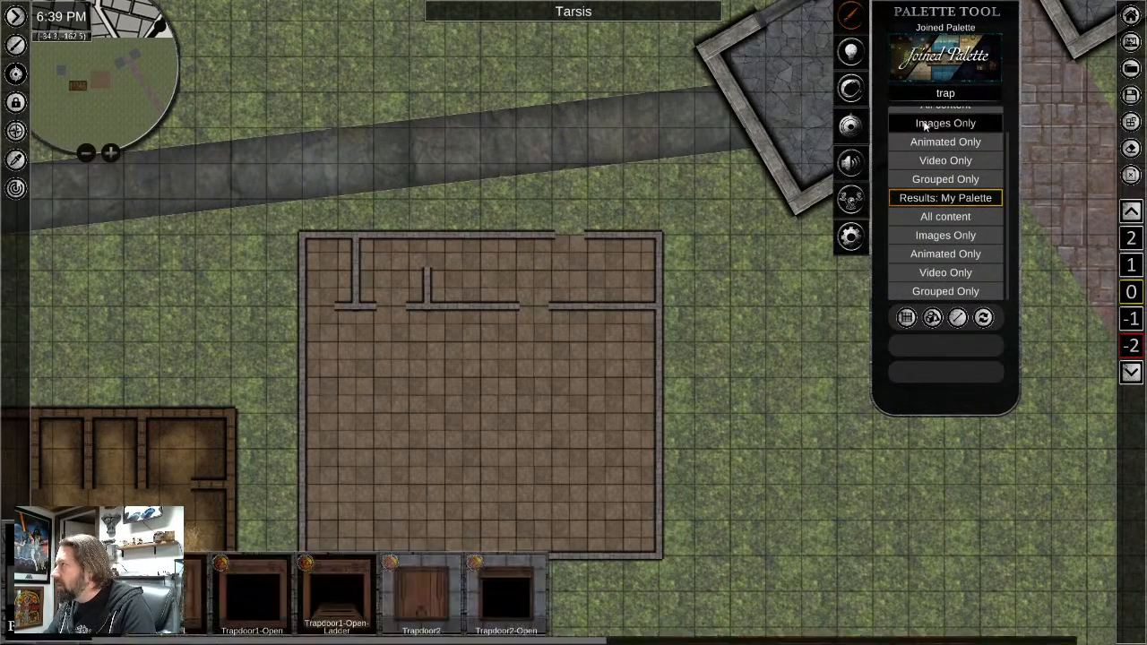
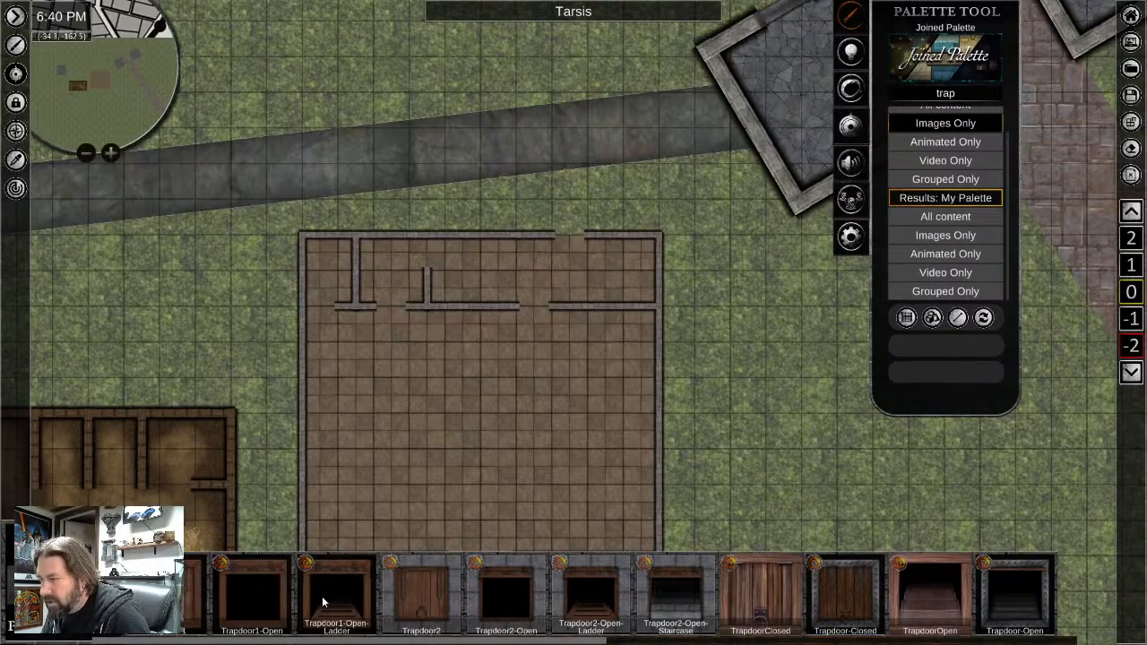
Place the Trapdoor1-Open-Ladder image in the small room at the north side of the tile-floored building
left_click_drag(333, 587, 383, 275)
scroll(387, 275, "up", 5)
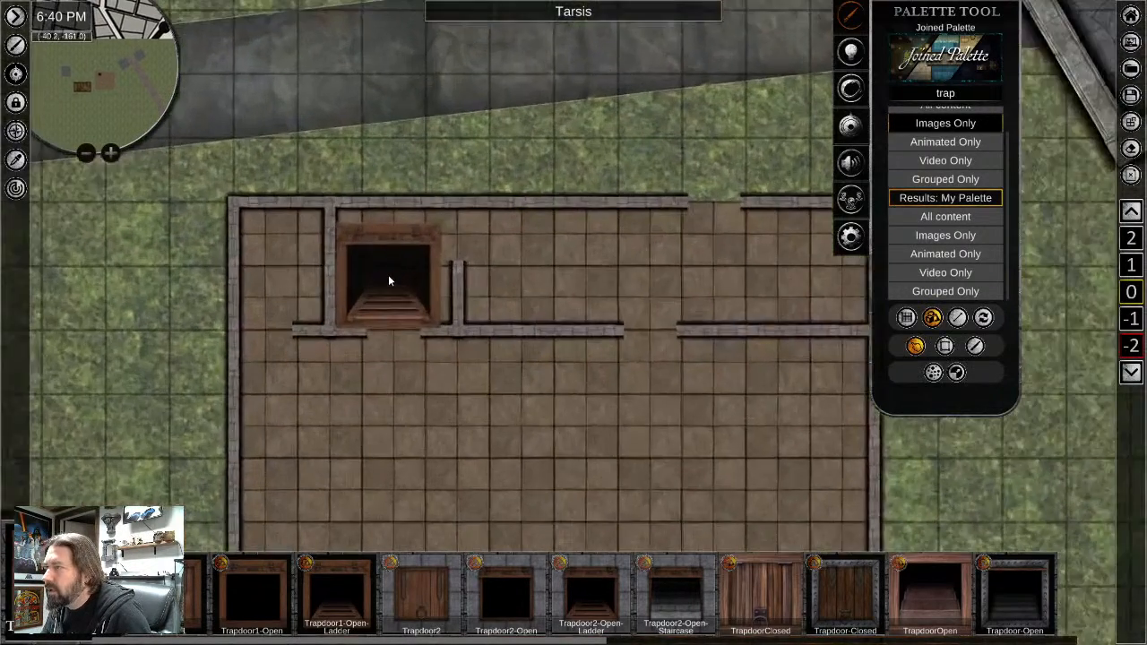
left_click(396, 268)
right_click(408, 380)
Shrink the trapdoor to about one and a half grid squares, rotate it half a turn and set it against the north wall
left_click(416, 311)
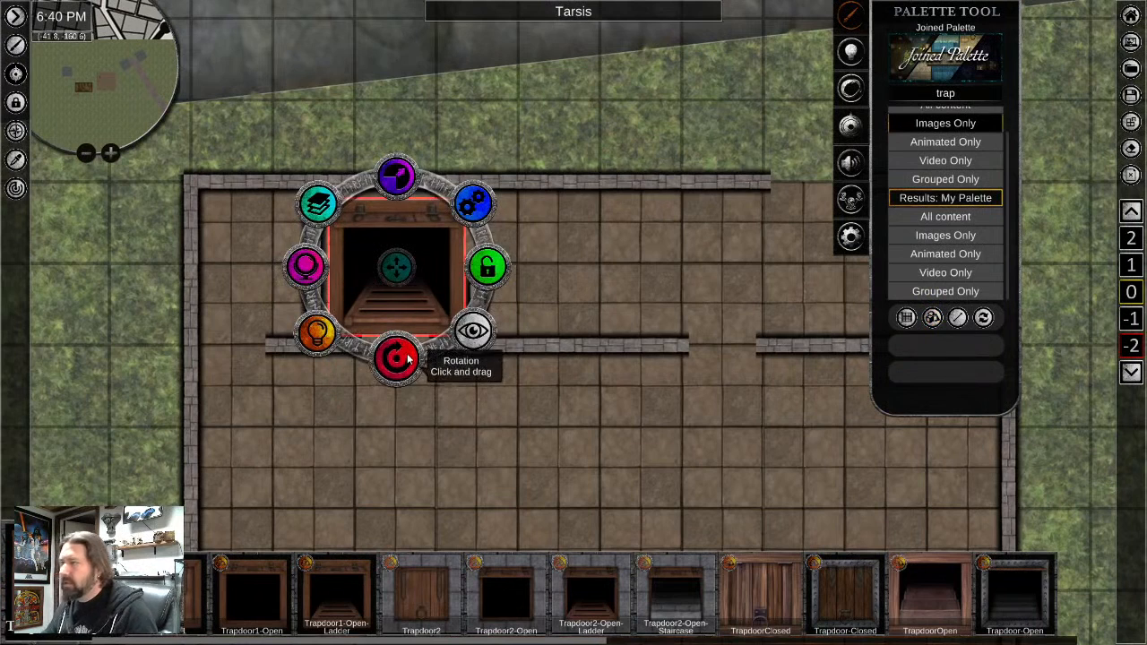
left_click_drag(405, 357, 393, 228)
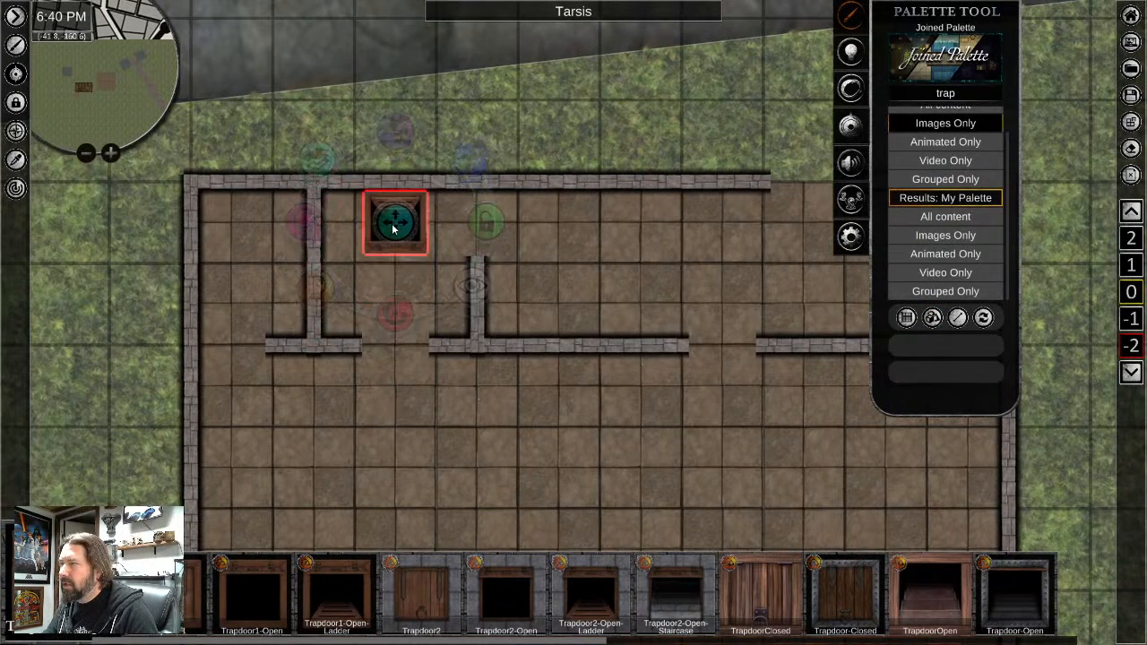
left_click(388, 374)
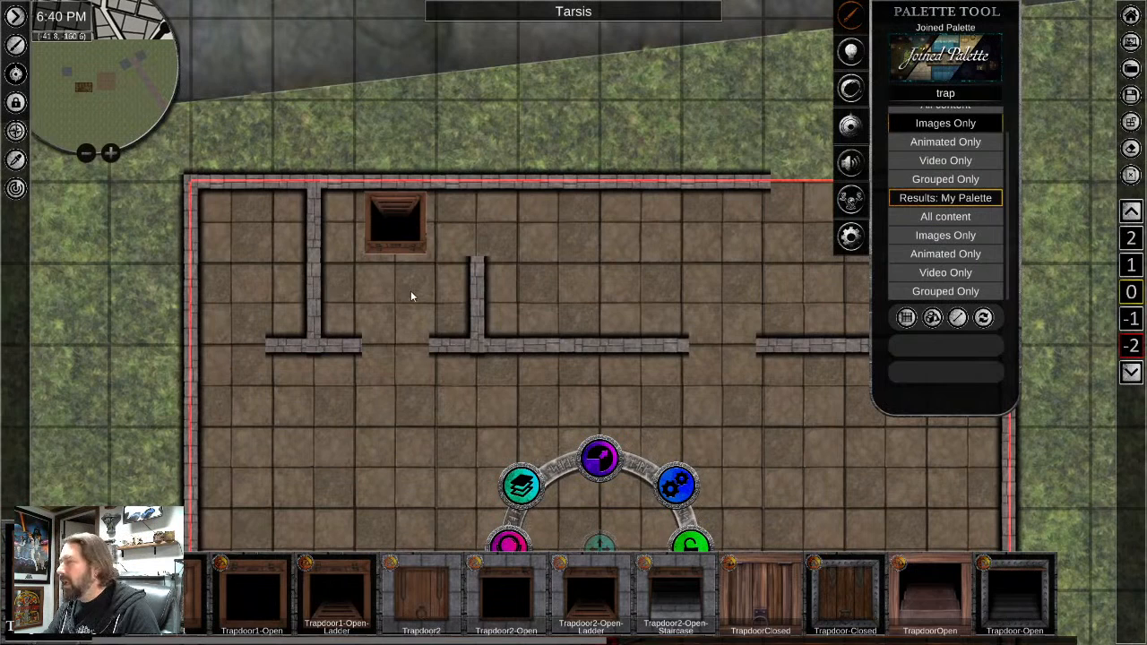
Duplicate the trapdoor in place, send the copy down to level -1, and compare levels 0 and -1
left_click(391, 230)
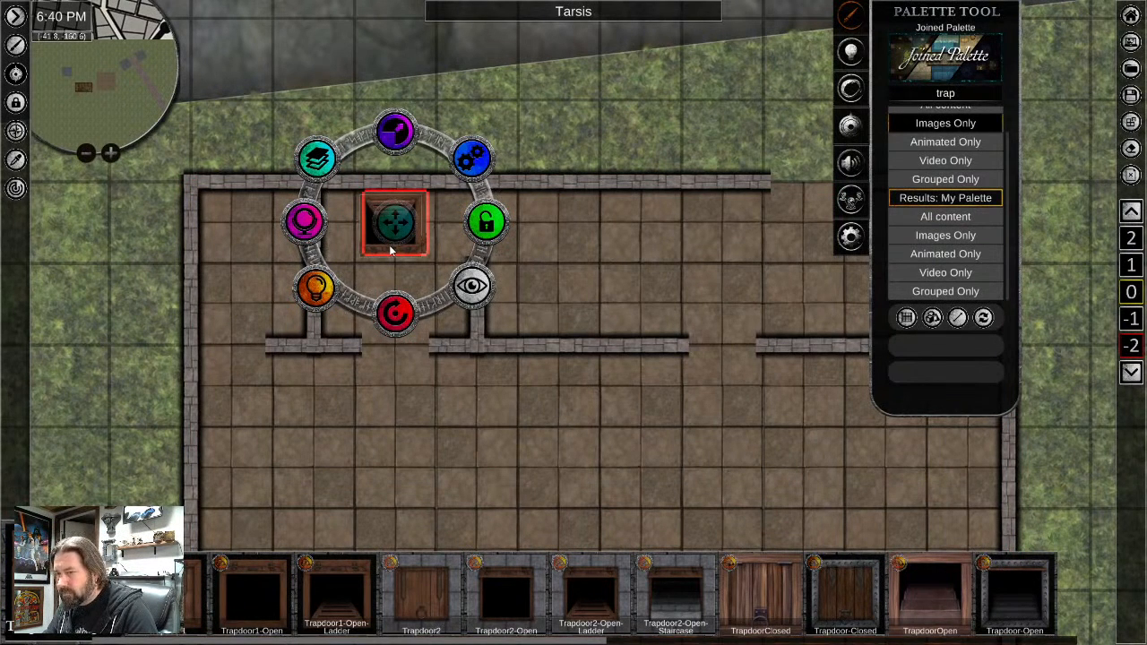
left_click(397, 236)
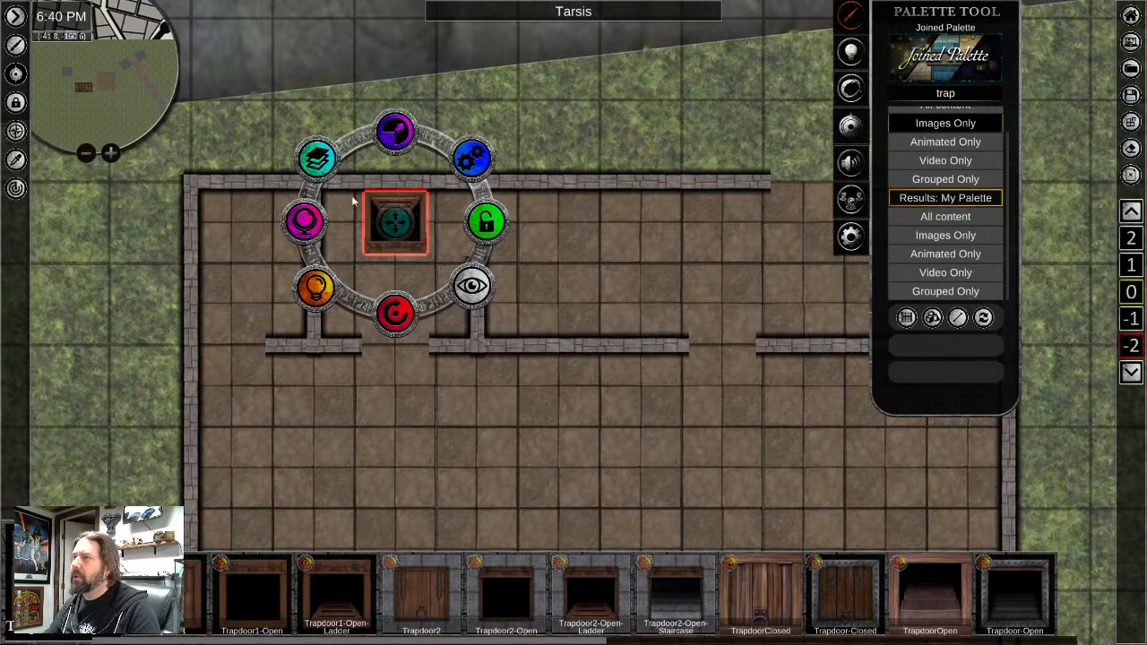
left_click(316, 158)
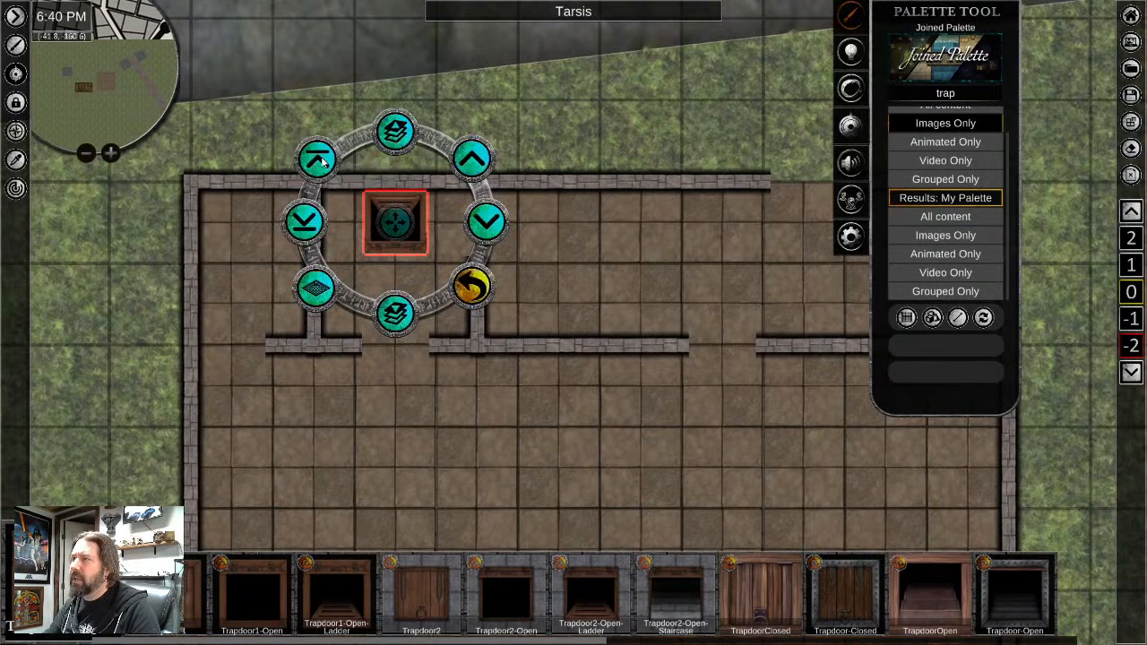
left_click(397, 314)
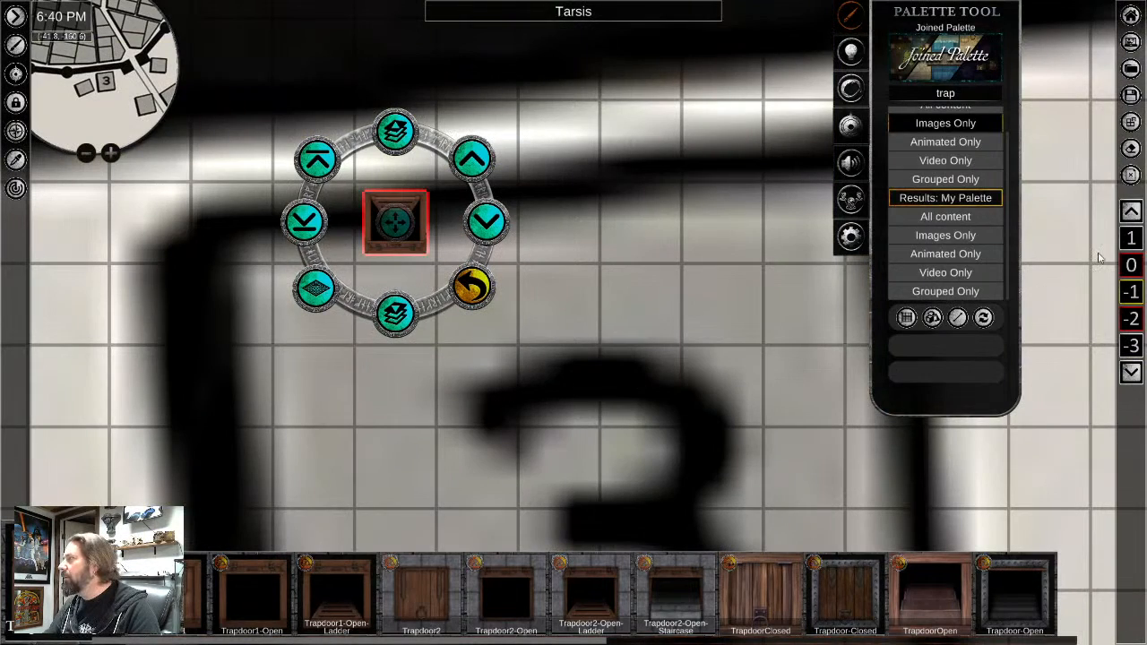
left_click(1131, 264)
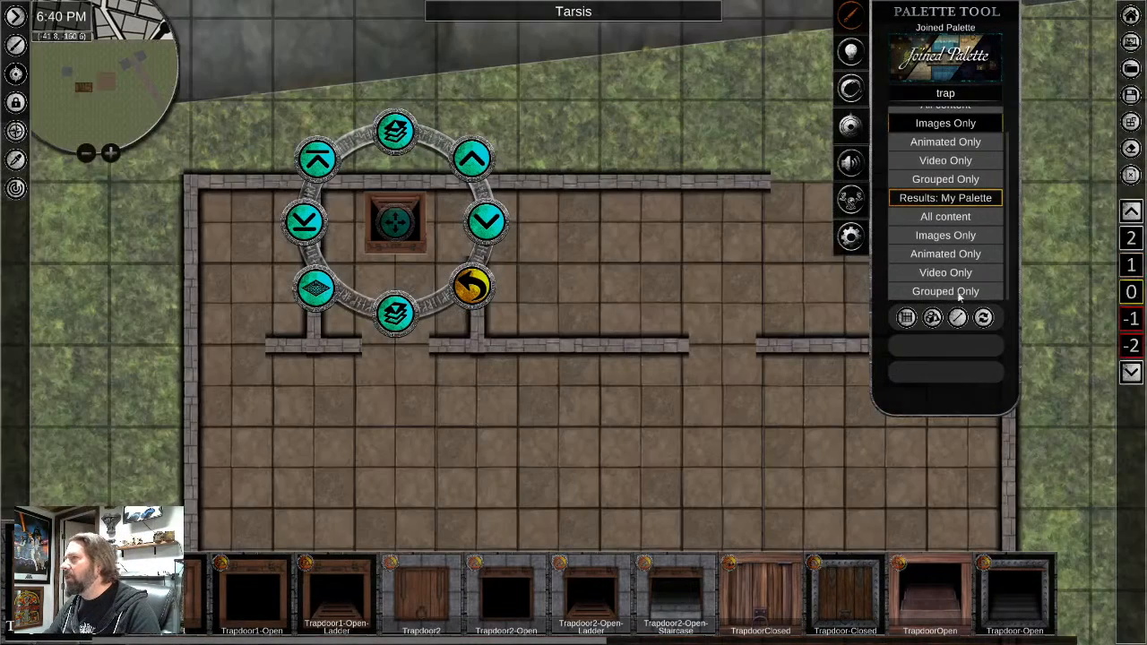
left_click(1133, 315)
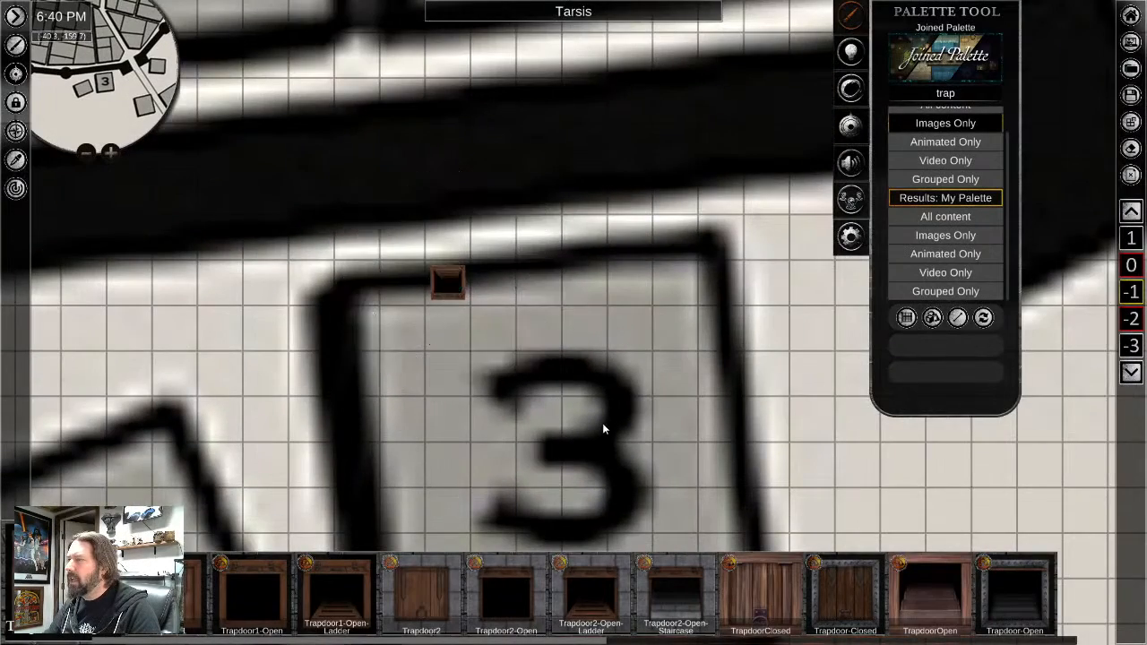
Replace the palette search with "ladder" and restrict the results to images
scroll(603, 424, "down", 3)
scroll(562, 388, "up", 6)
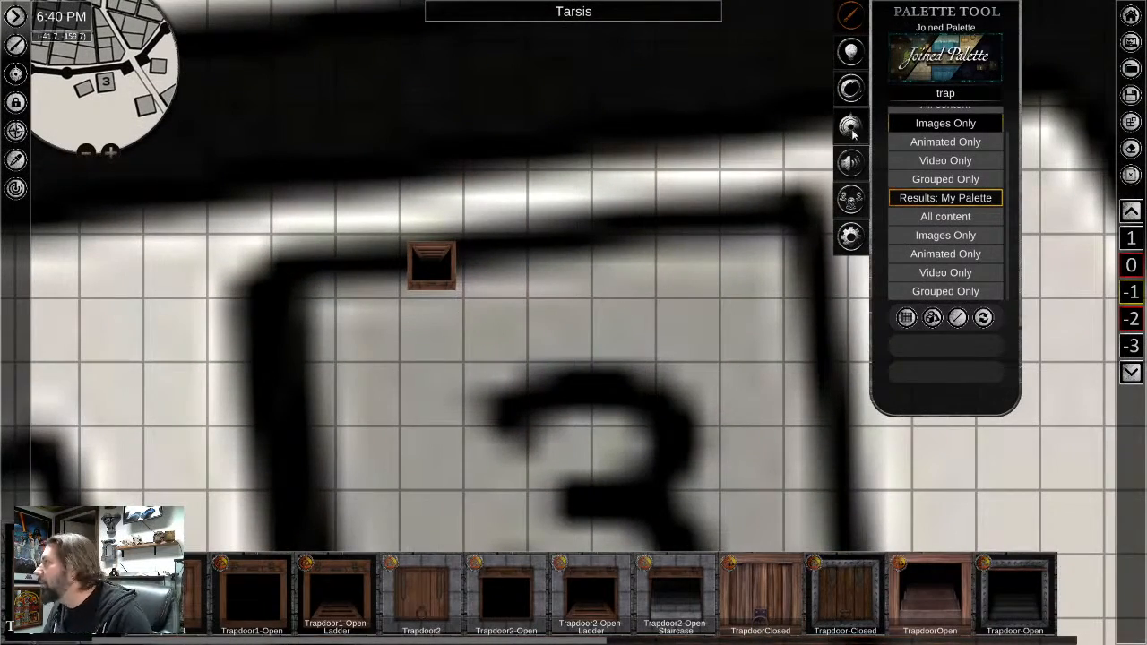
double_click(946, 95)
type("ladder")
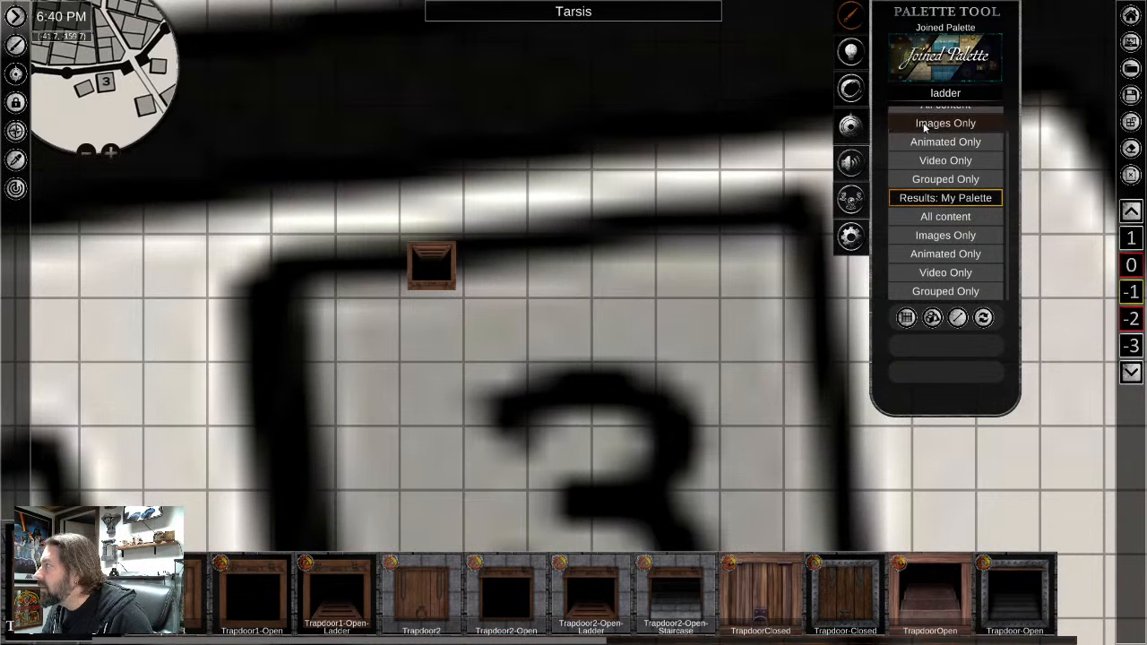
left_click(924, 125)
right_click(447, 423)
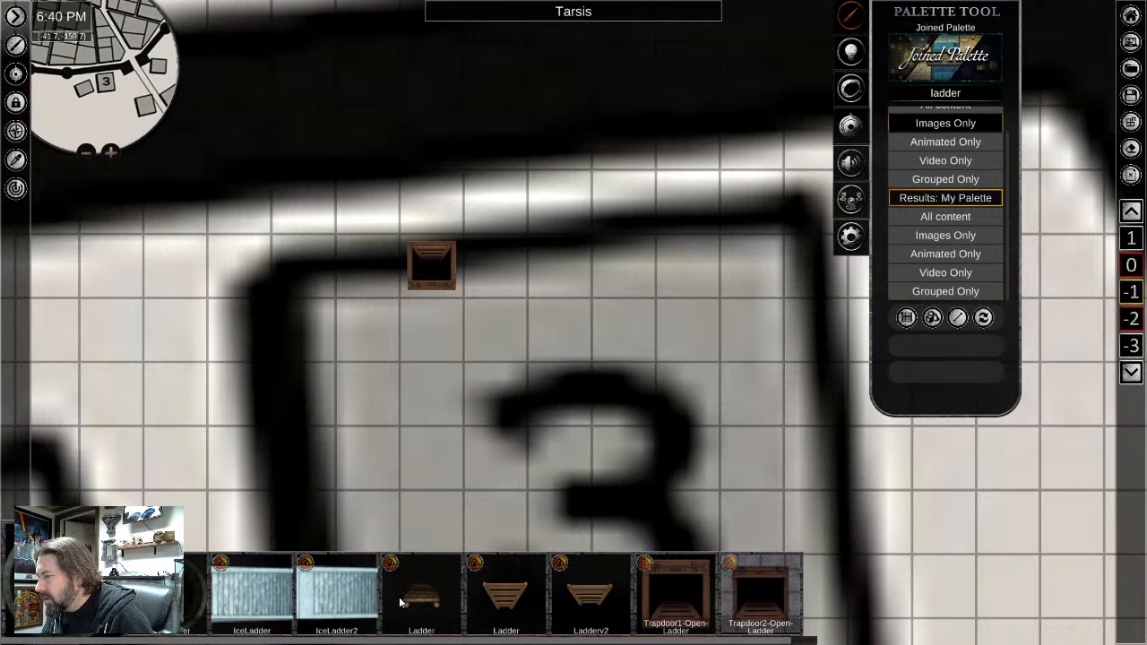
Place the Ladderv2 image over the north edge of the trapdoor copy on level -1
left_click(578, 599)
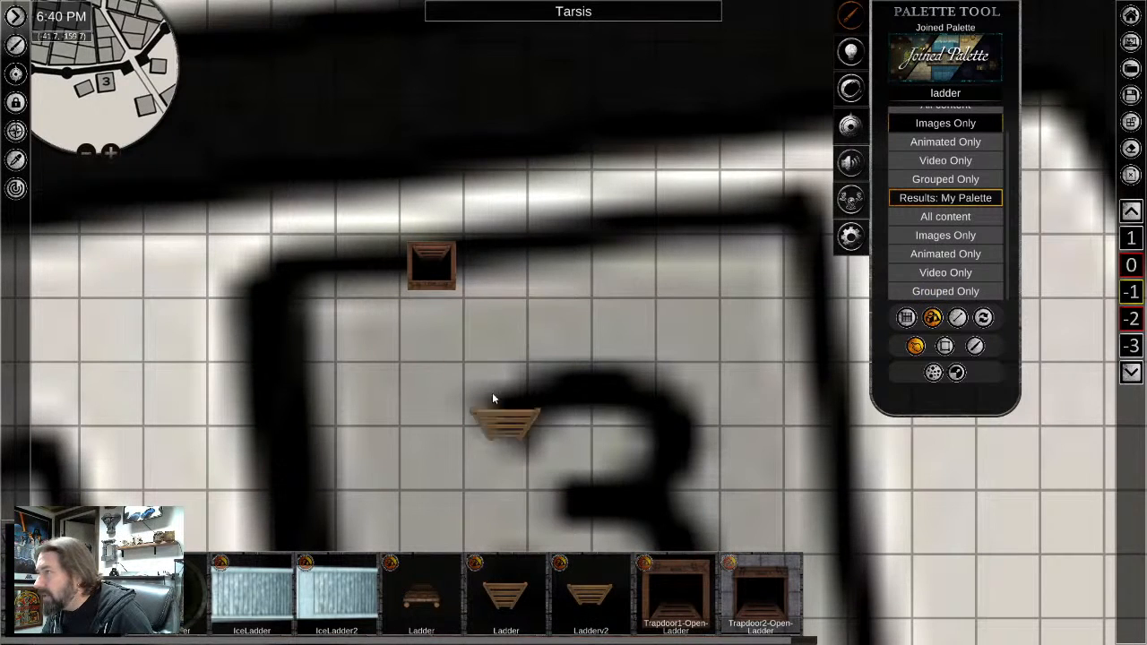
left_click(432, 247)
right_click(436, 264)
left_click(433, 249)
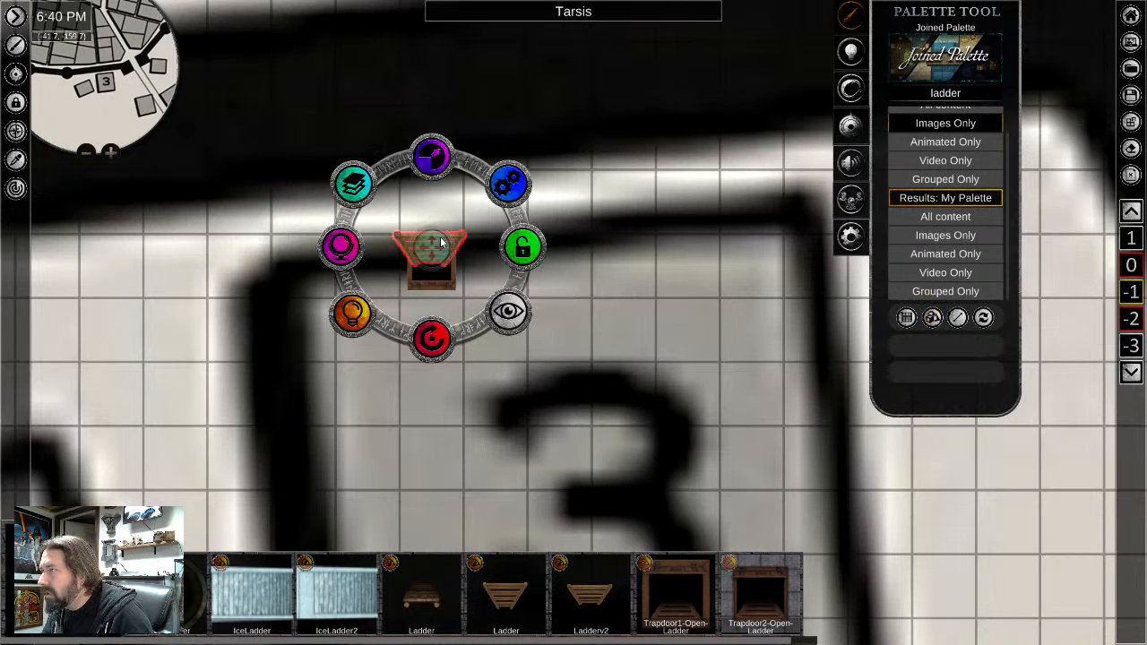
Shrink the ladder to the trapdoor's width, align it with the north edge, and delete the trapdoor copy from level -1
left_click_drag(436, 239, 440, 242)
left_click_drag(434, 163, 434, 199)
left_click_drag(425, 254, 425, 245)
left_click(423, 285)
left_click(619, 461)
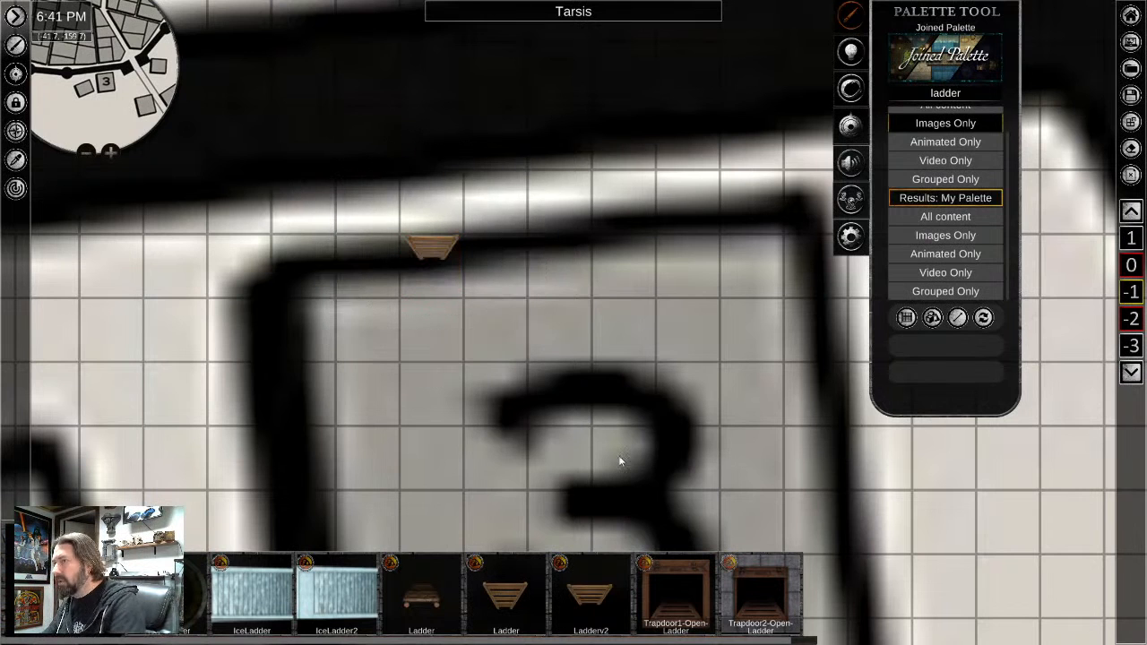
Replace the palette search with "dirt", limit it to images, and ready a dirt texture for rectangular floor tiling
double_click(945, 93)
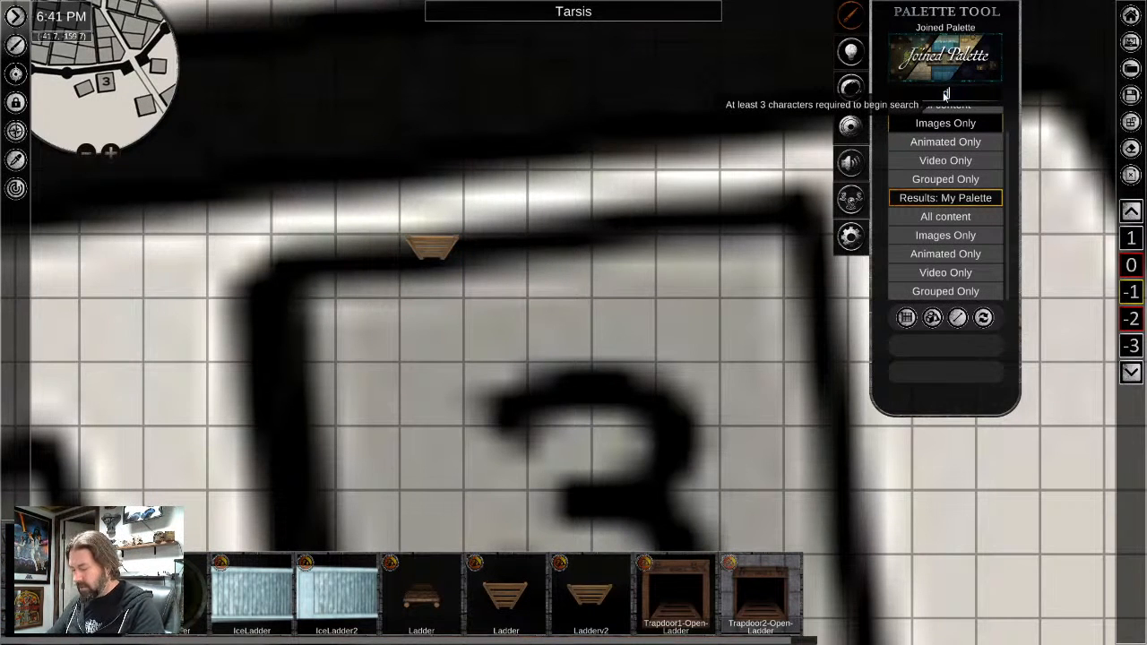
type("dirt")
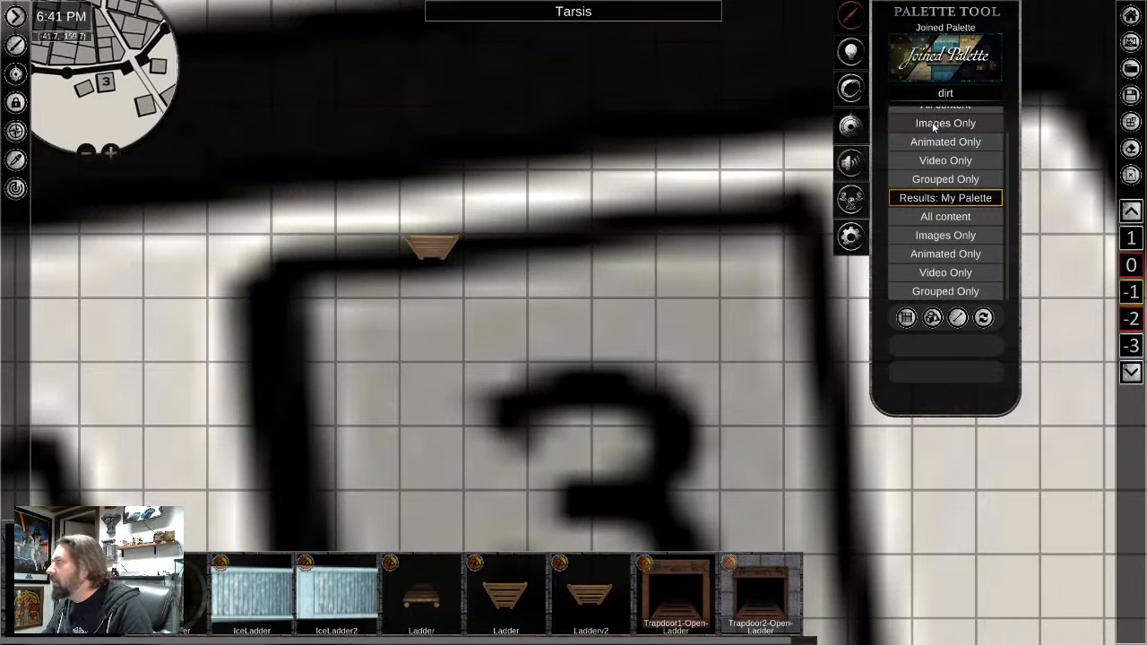
left_click_drag(531, 568, 876, 293)
left_click(906, 317)
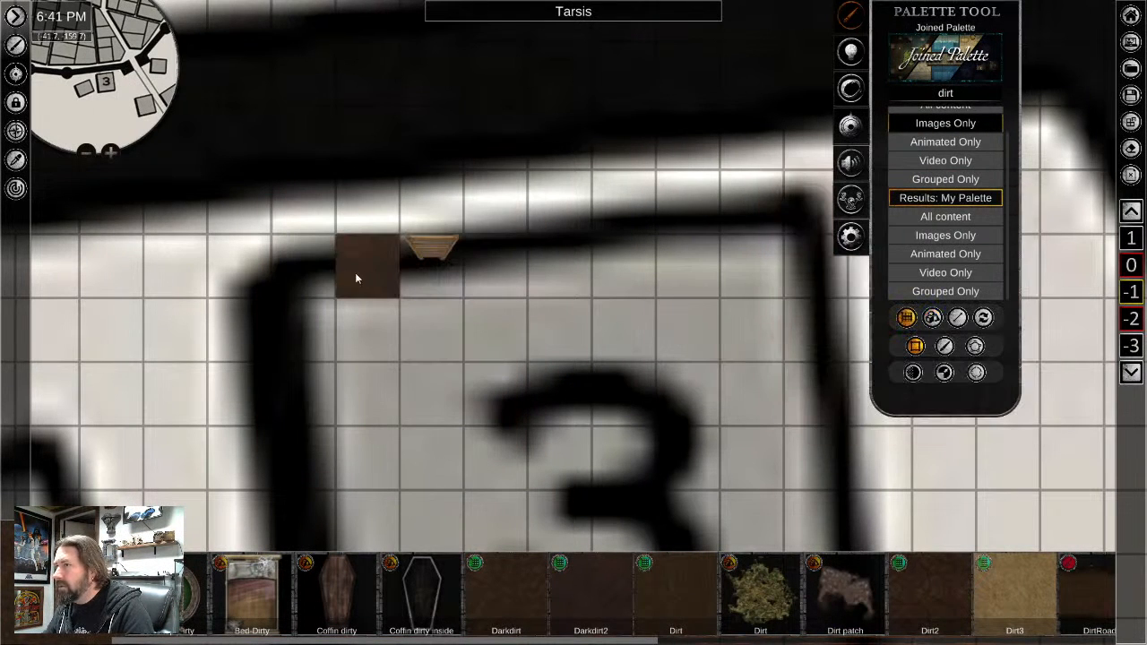
Try a dirt floor of 6 by 5 squares beneath the ladder on level -1, and delete it
left_click_drag(330, 267, 618, 490)
middle_click_drag(480, 455, 673, 293)
scroll(674, 293, "down", 3)
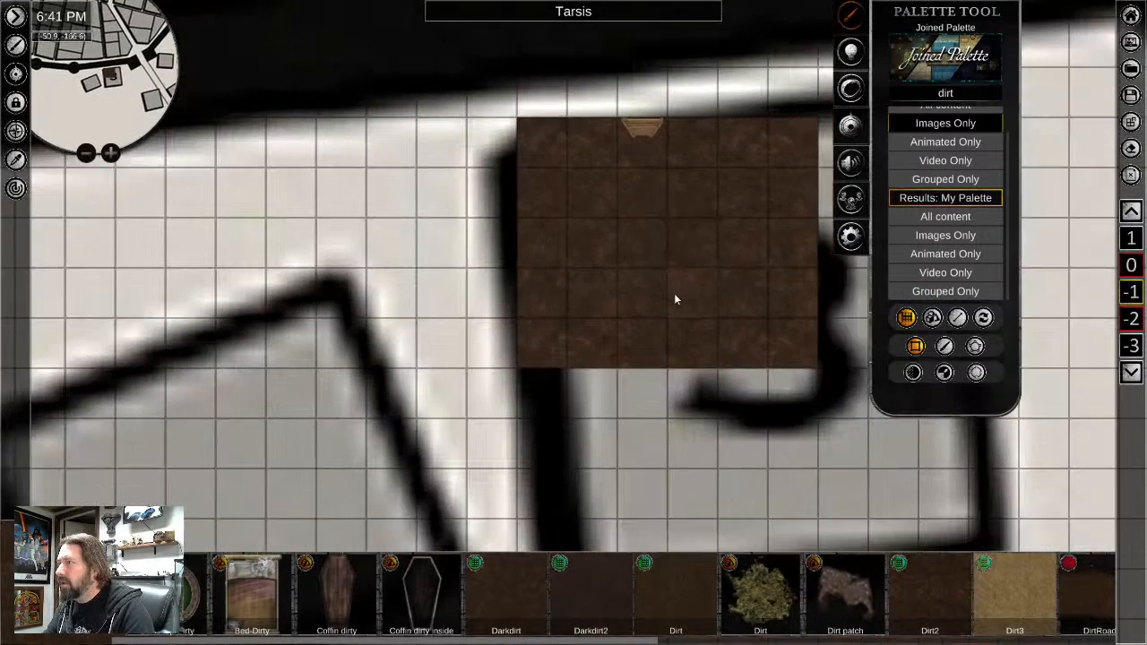
right_click(578, 272)
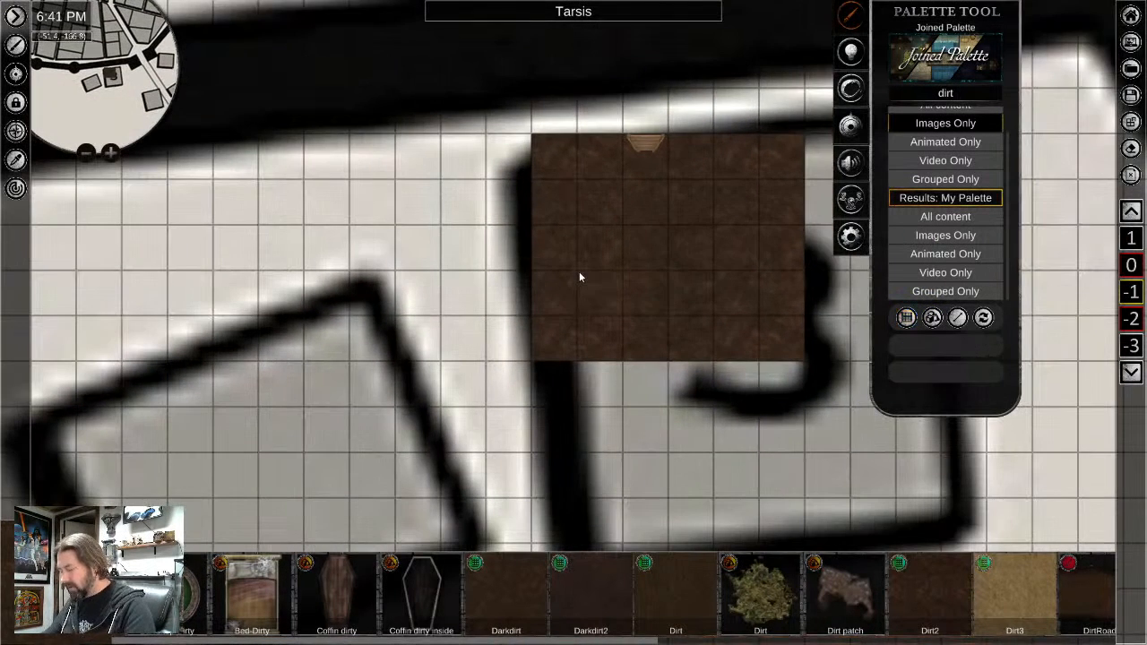
left_click(647, 273)
key("Delete")
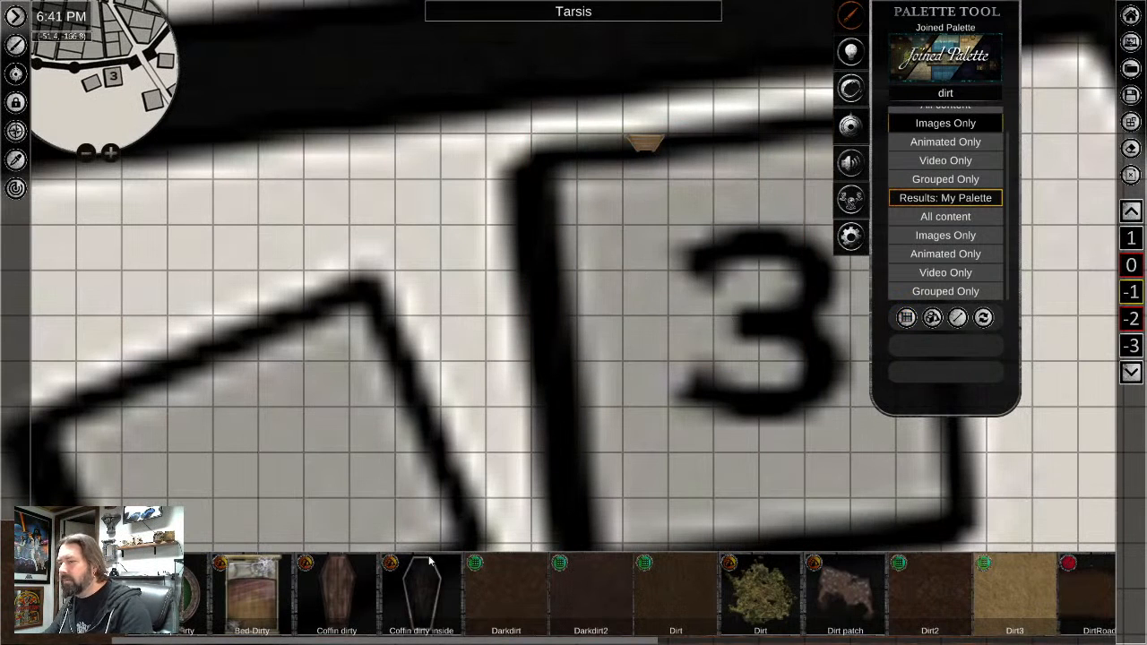
Lay a Dirt floor of 6 by 6 squares on level -1 with the ladder at its north edge
left_click(676, 591)
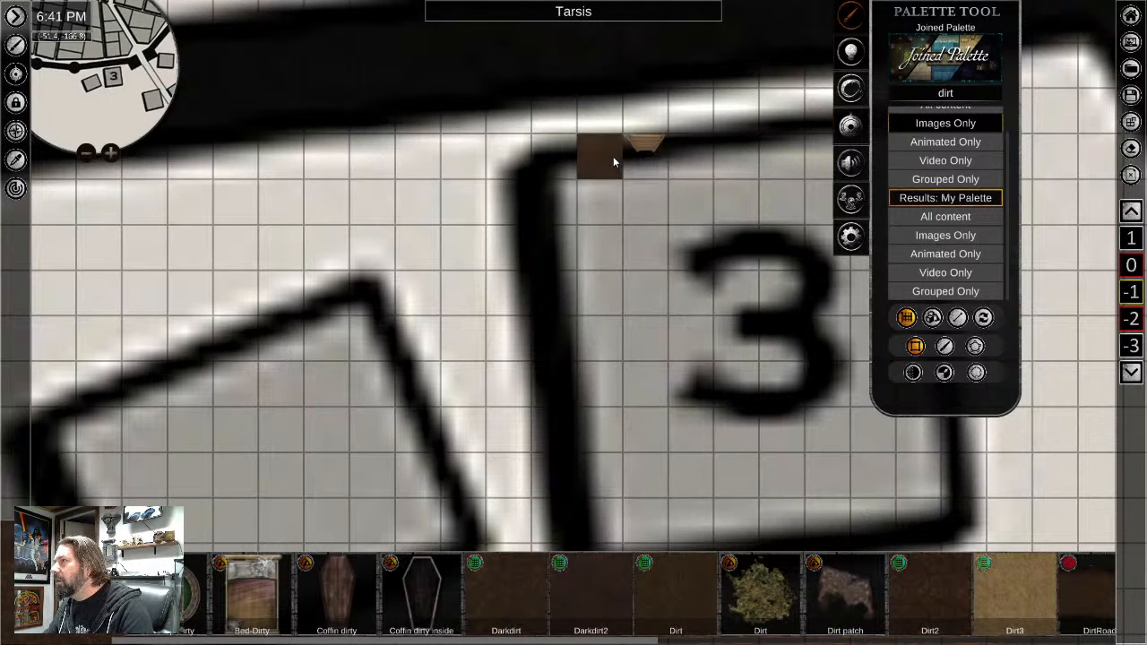
left_click_drag(613, 156, 831, 365)
middle_click_drag(631, 427, 396, 366)
right_click(335, 424)
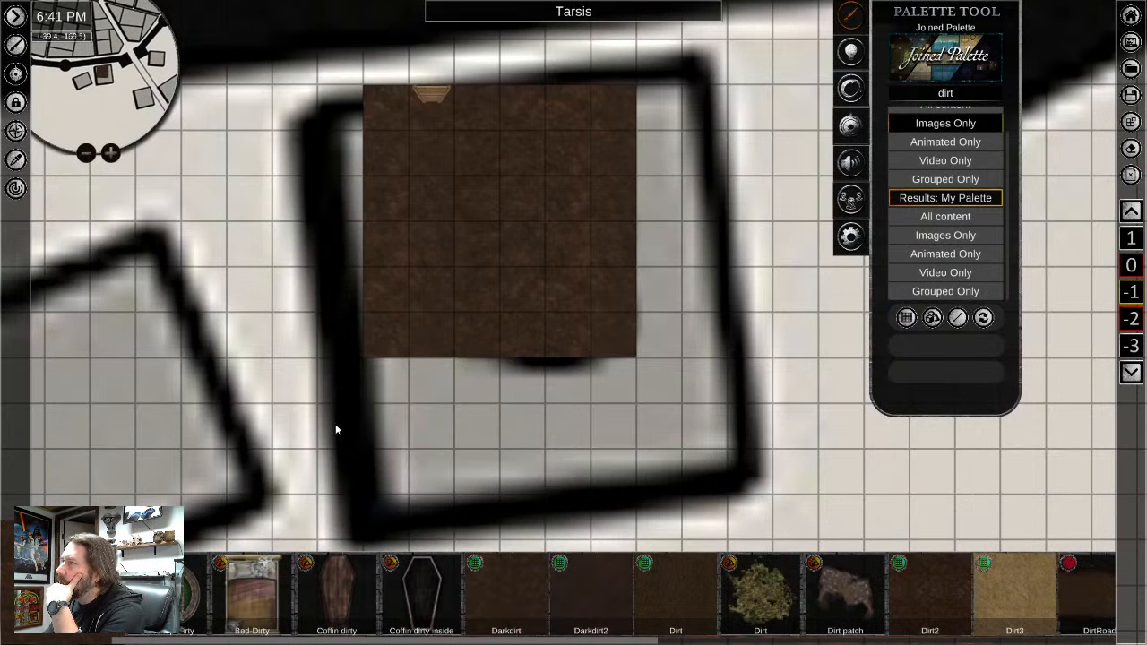
scroll(374, 294, "up", 2)
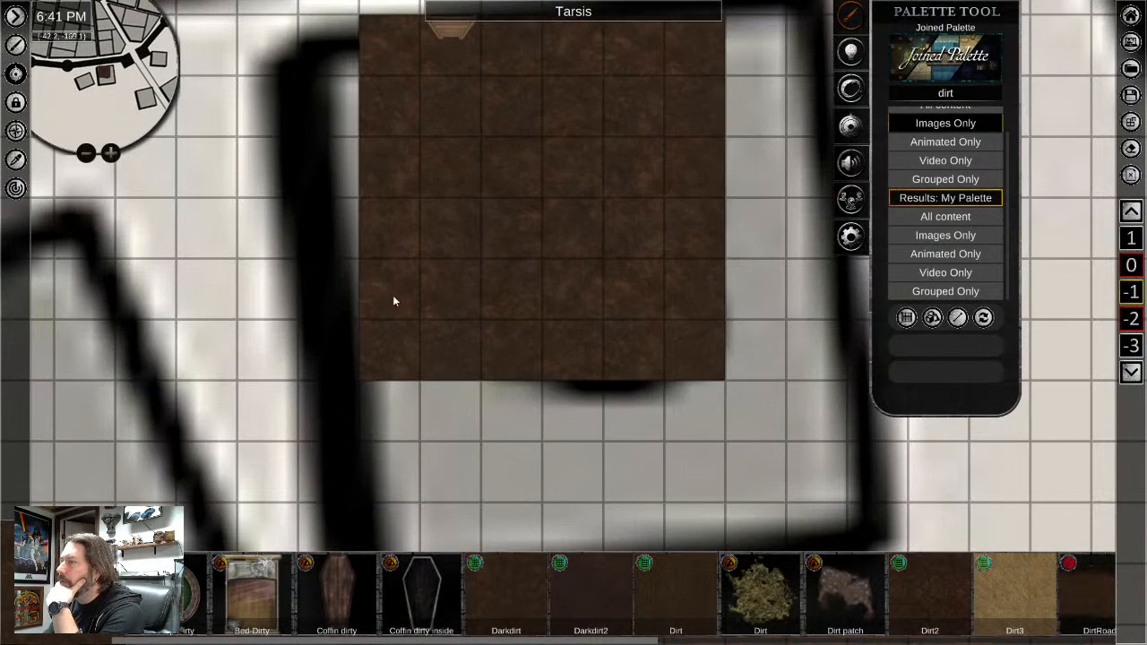
scroll(448, 362, "down", 2)
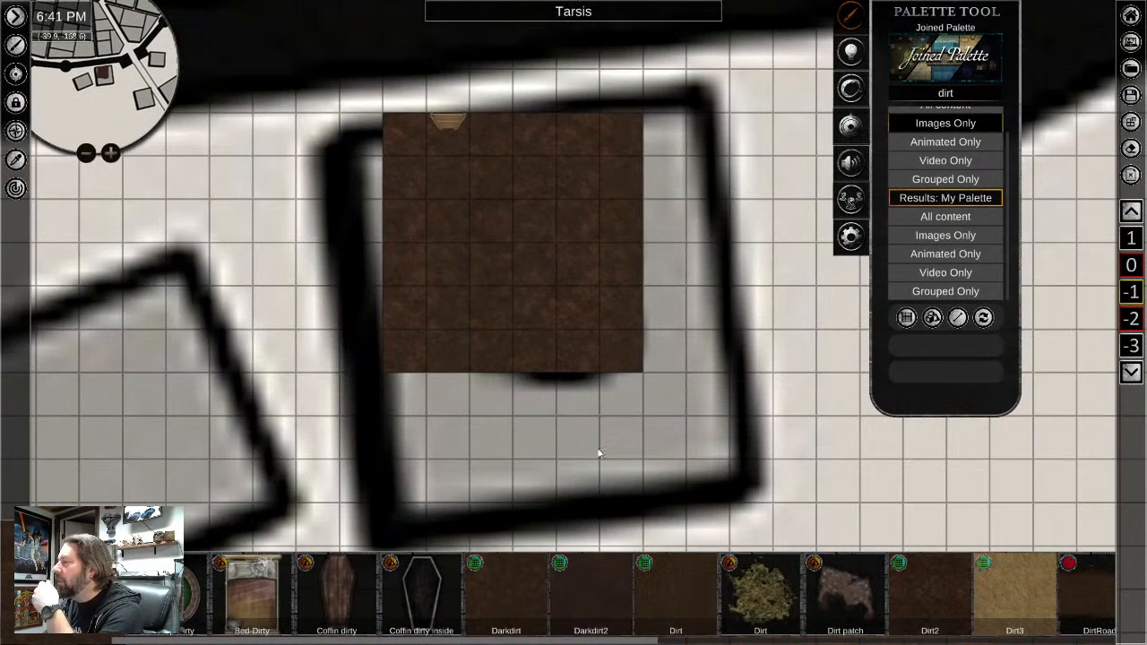
Replace the palette search with "sewer", restrict it to images, and look through the sewer tiles and walls
double_click(942, 94)
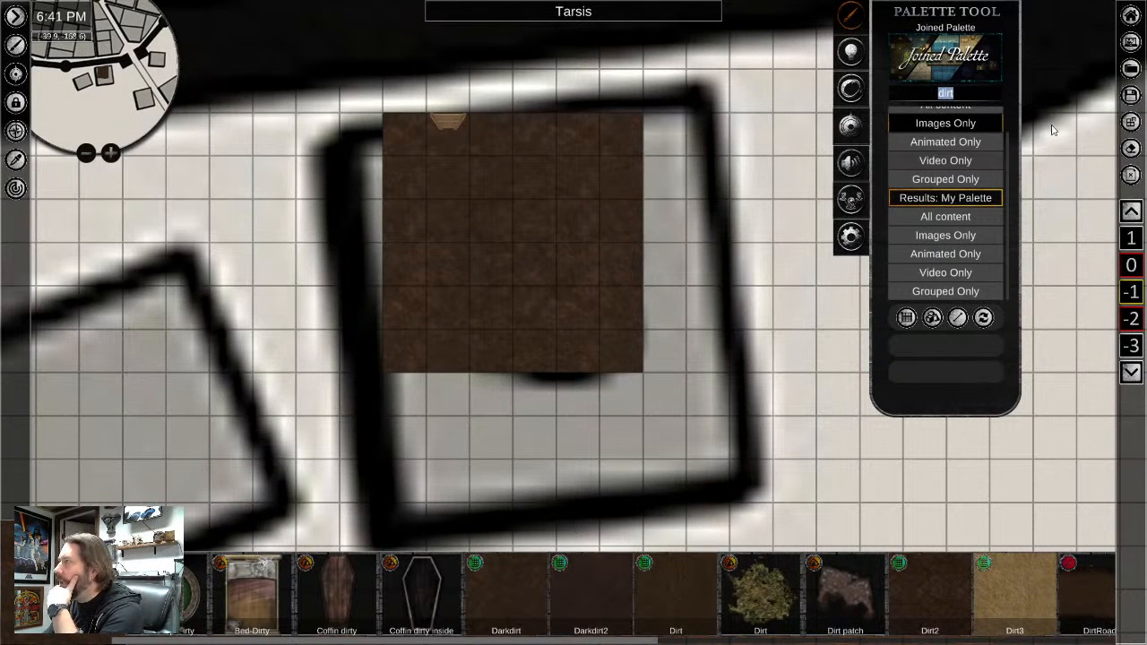
type("sew")
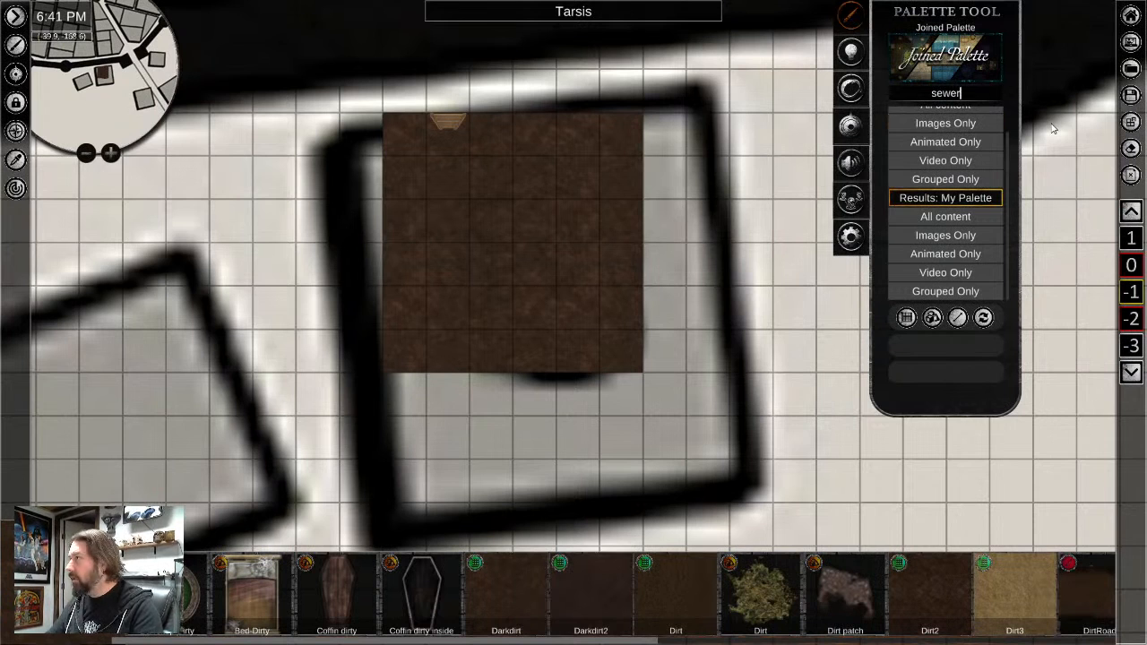
type("er")
left_click(970, 125)
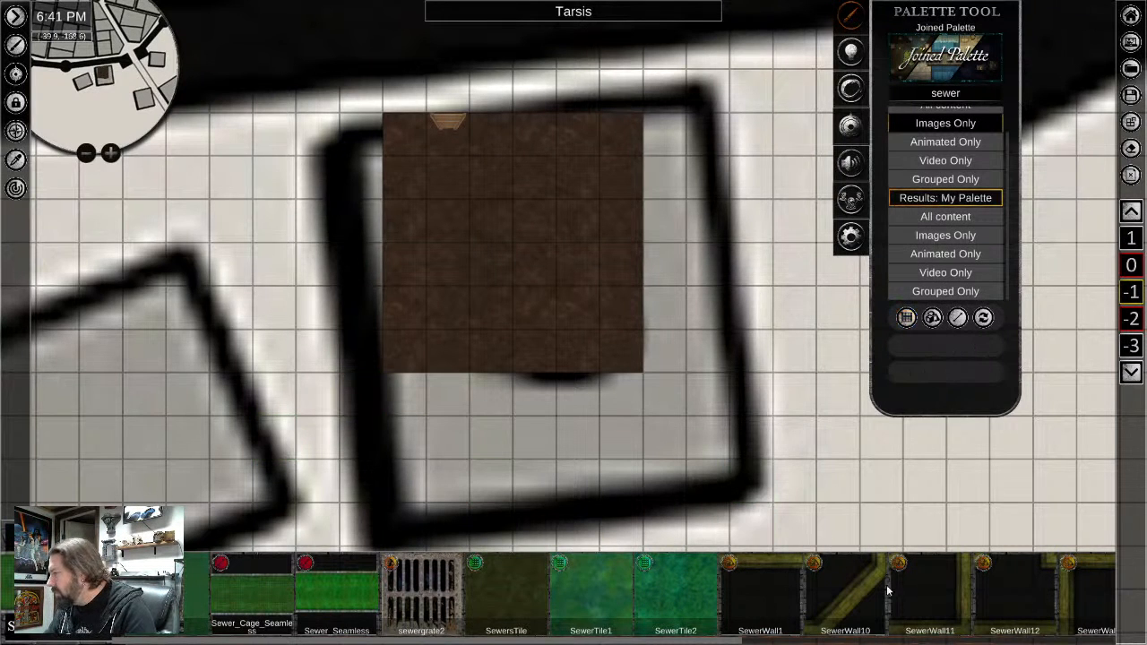
scroll(492, 587, "down", 5)
scroll(806, 600, "down", 2)
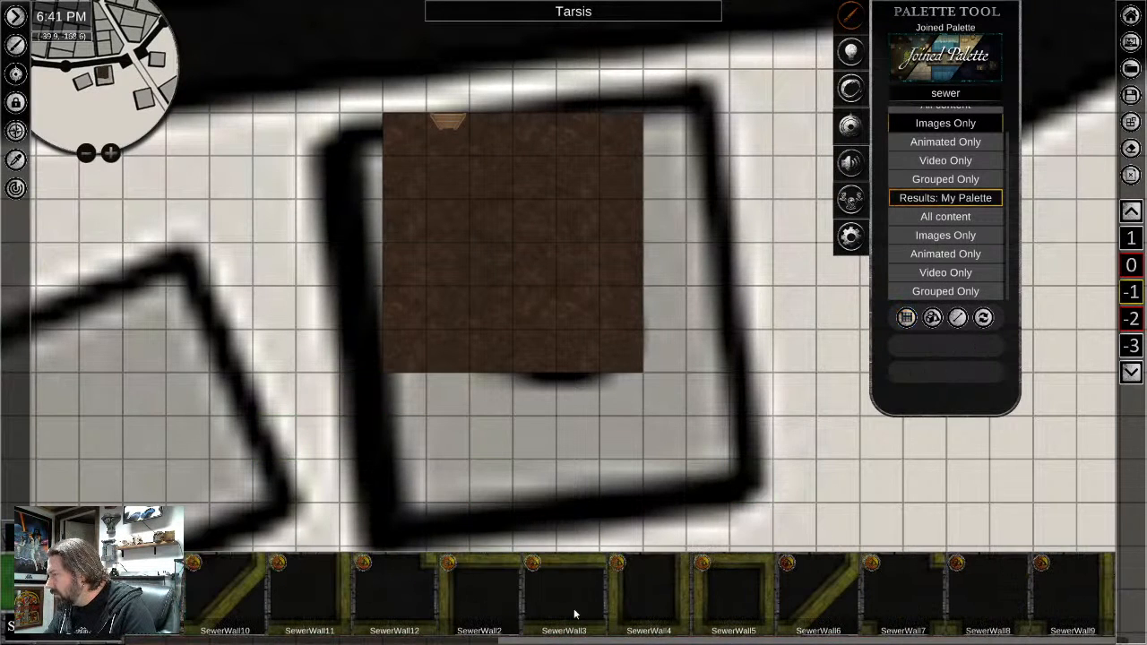
scroll(508, 613, "up", 7)
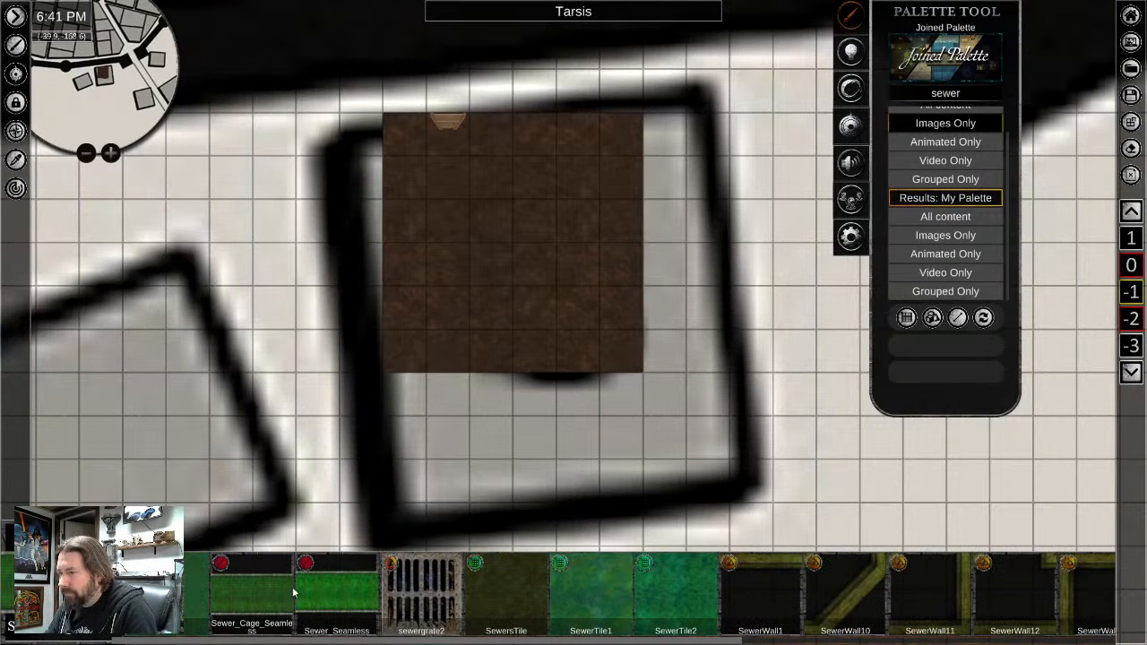
Try a vertical bright green sewer strip of width 0.50 west of the dirt floor, and undo it
left_click_drag(287, 171, 288, 420)
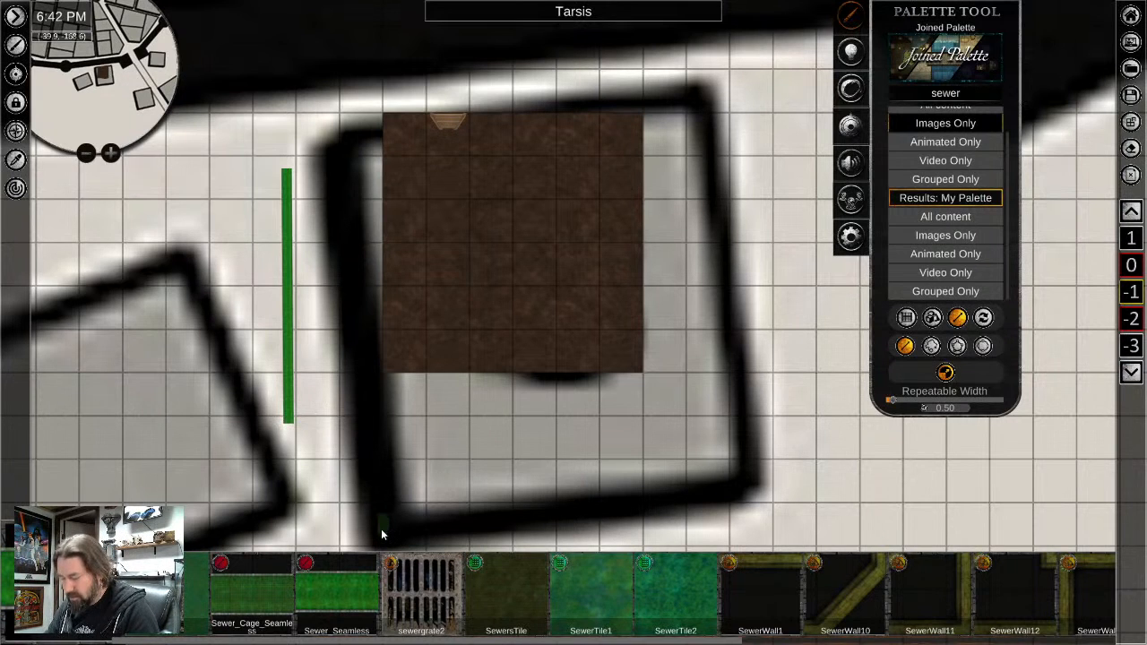
key("ctrl+z")
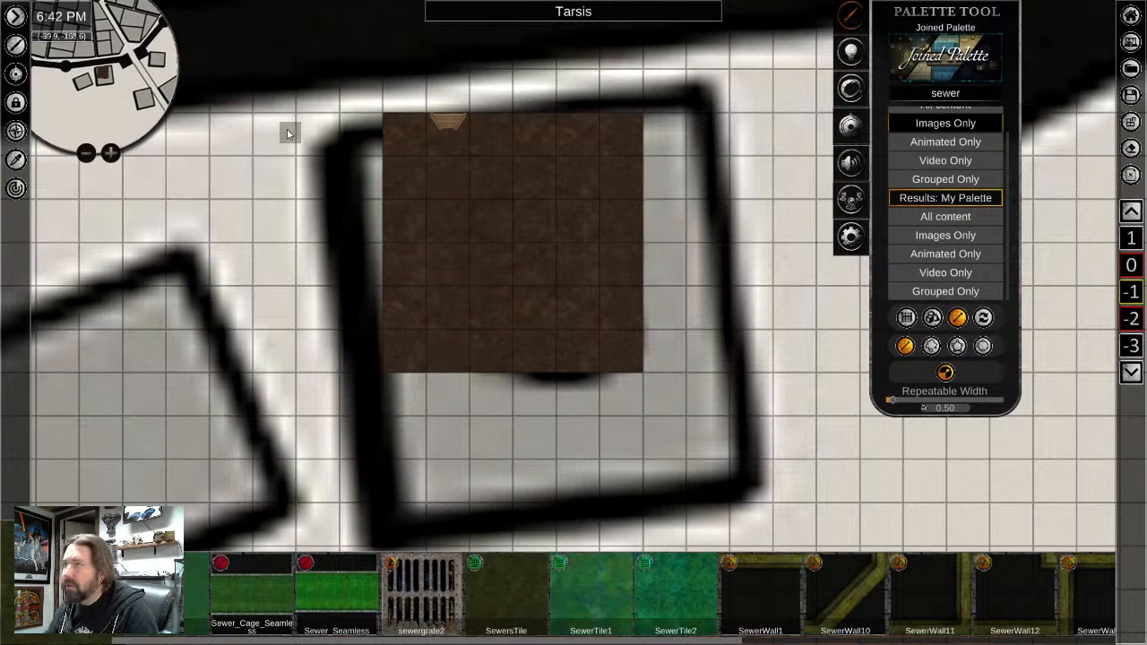
Draw a slanted dark olive sewer strip of width 0.50 west of the dirt floor and inspect its texture up close
left_click_drag(287, 128, 332, 337)
scroll(295, 289, "up", 10)
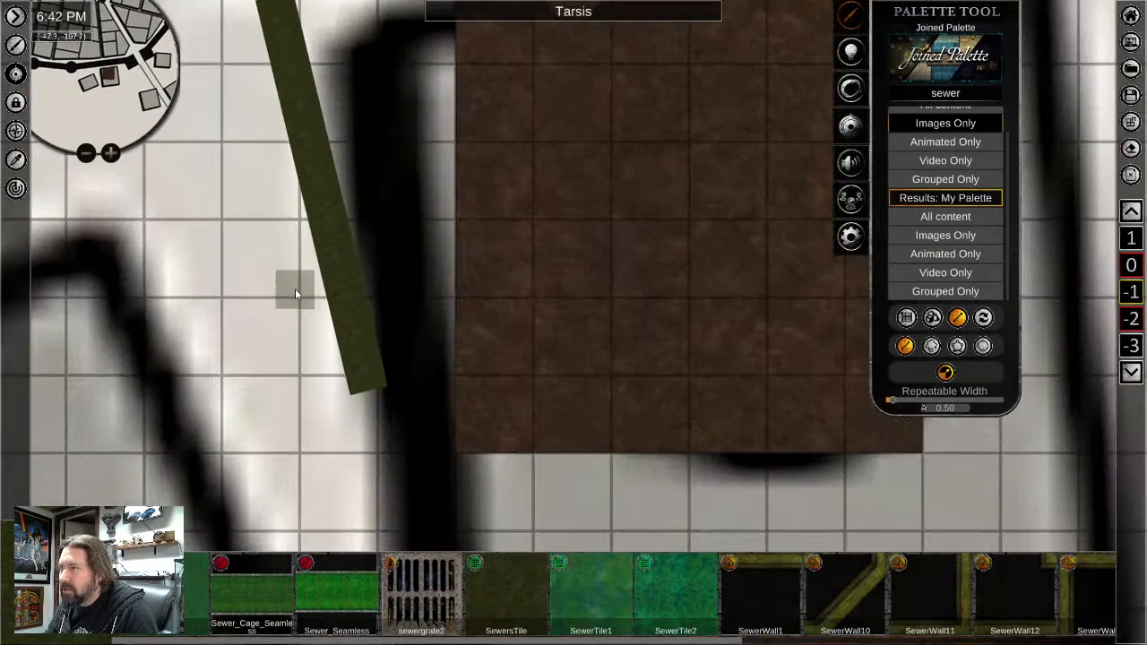
scroll(300, 293, "up", 1)
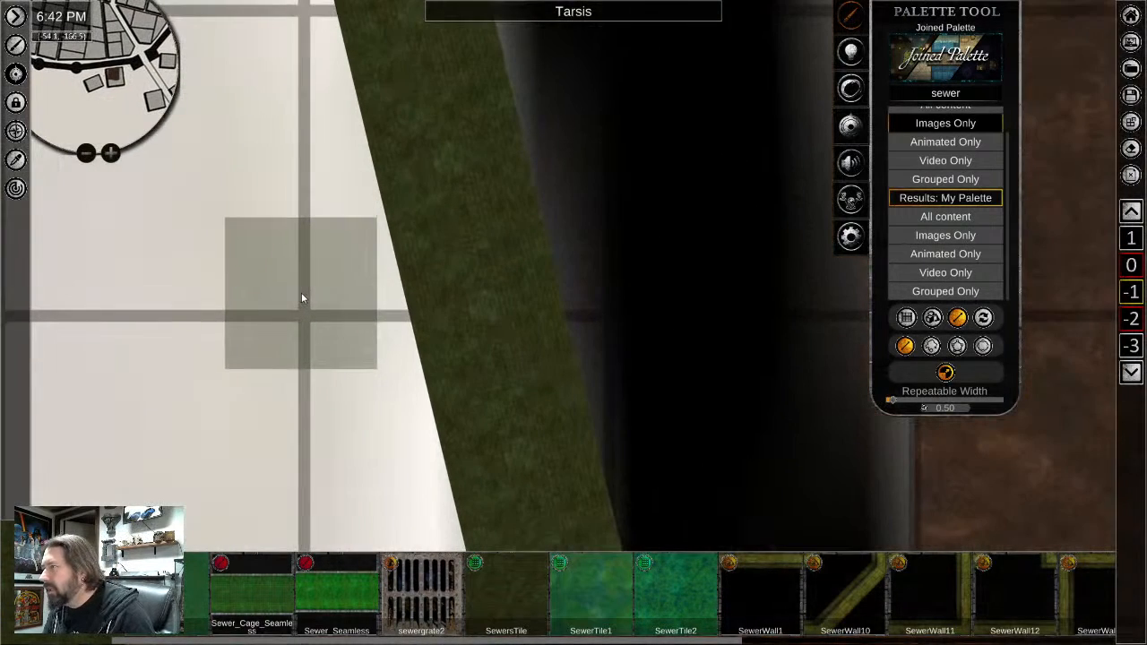
Undo the slanted sewer strip west of the dirt floor
key("ctrl+z")
scroll(442, 378, "down", 2)
scroll(467, 391, "down", 6)
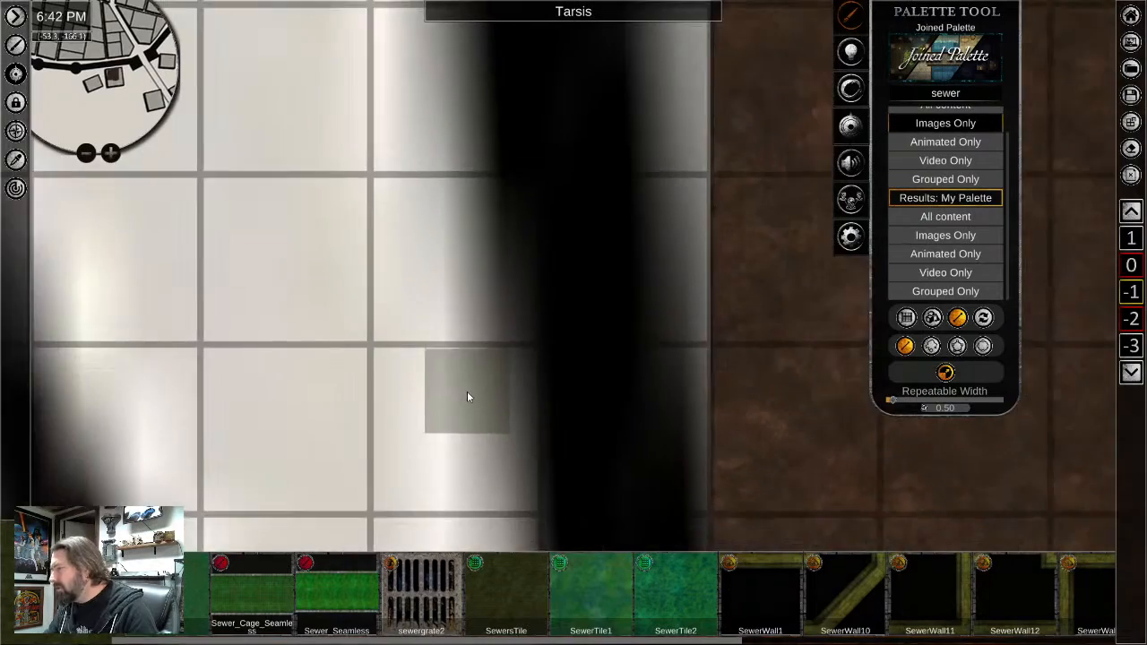
scroll(466, 407, "down", 3)
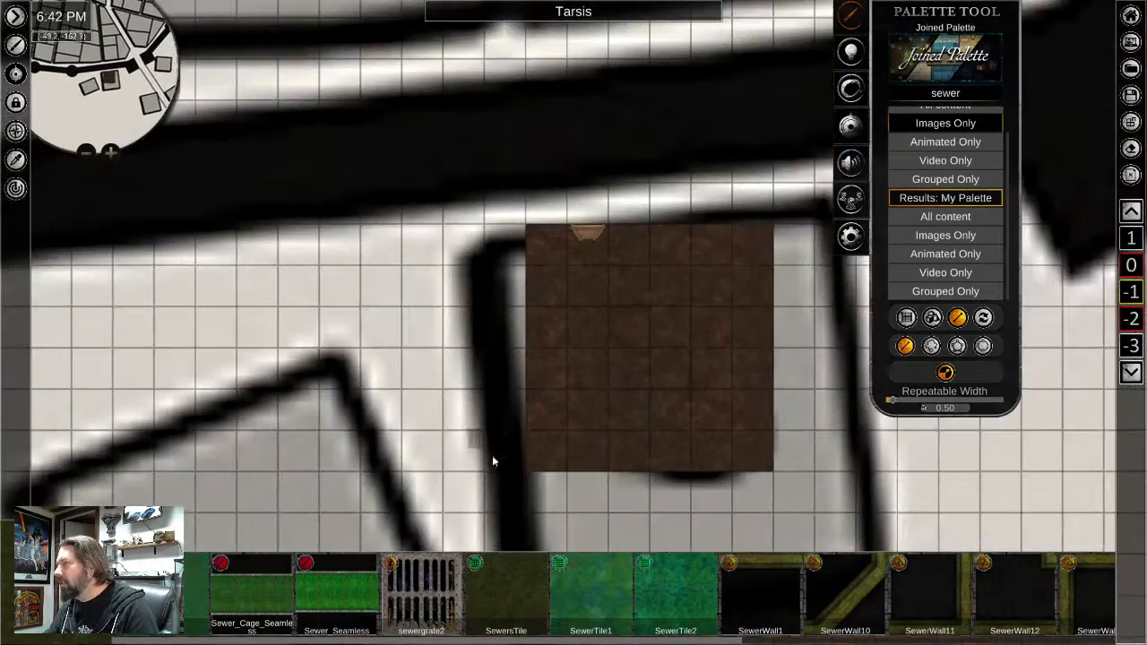
middle_click_drag(492, 455, 488, 284)
Lay a straight north-south SewersTile corridor 2 squares wide just west of the dirt floor using tiled rectangle placement
left_click(907, 318)
scroll(581, 468, "down", 3)
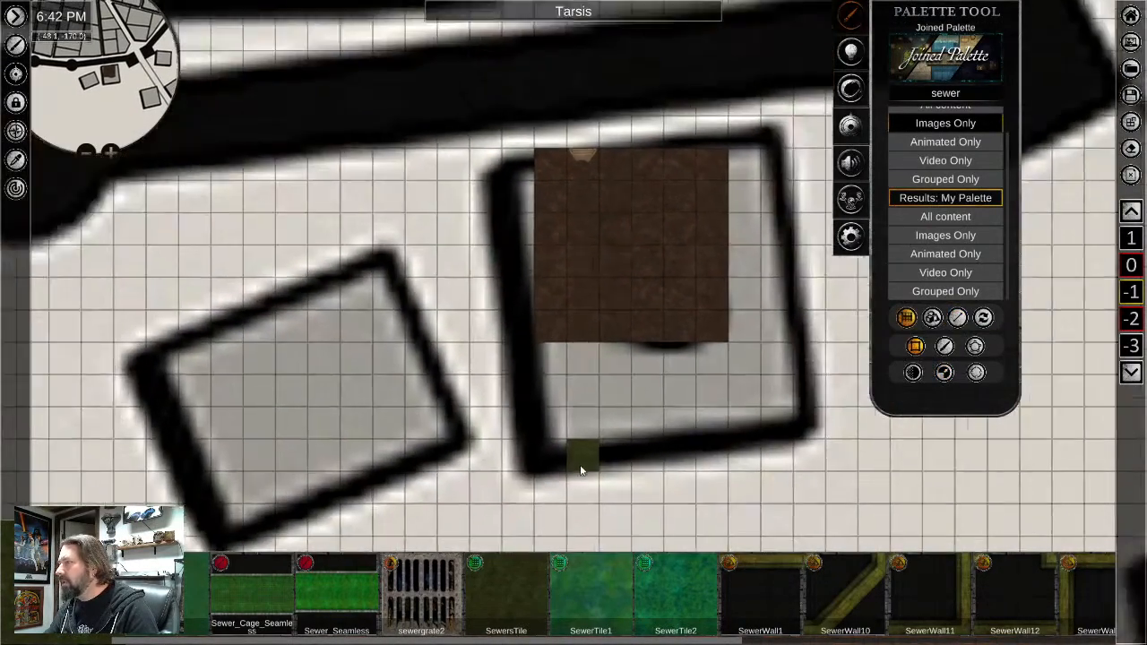
middle_click_drag(582, 486, 504, 305)
scroll(492, 312, "down", 2)
scroll(493, 349, "down", 3)
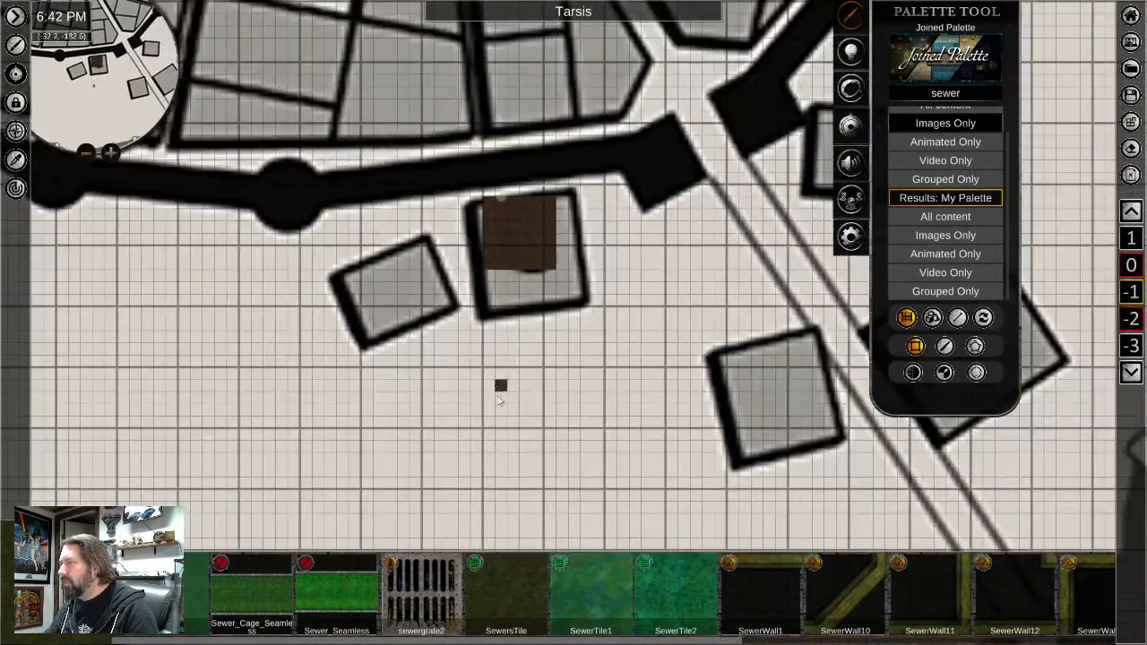
scroll(499, 389, "up", 2)
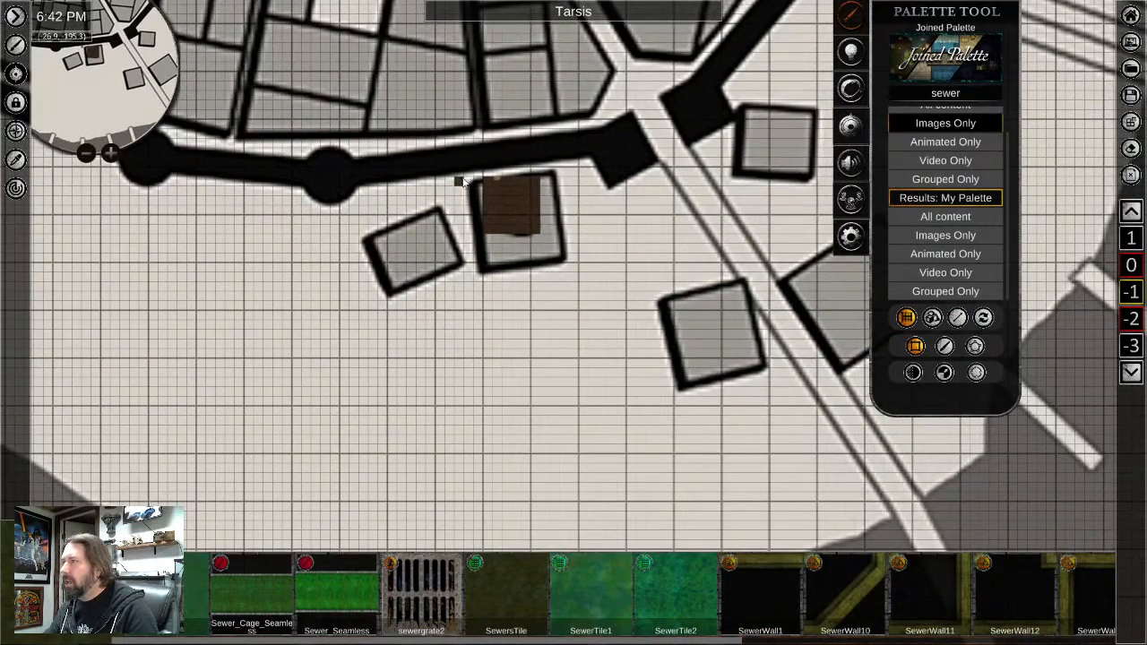
left_click_drag(459, 182, 469, 352)
middle_click_drag(542, 440, 450, 300)
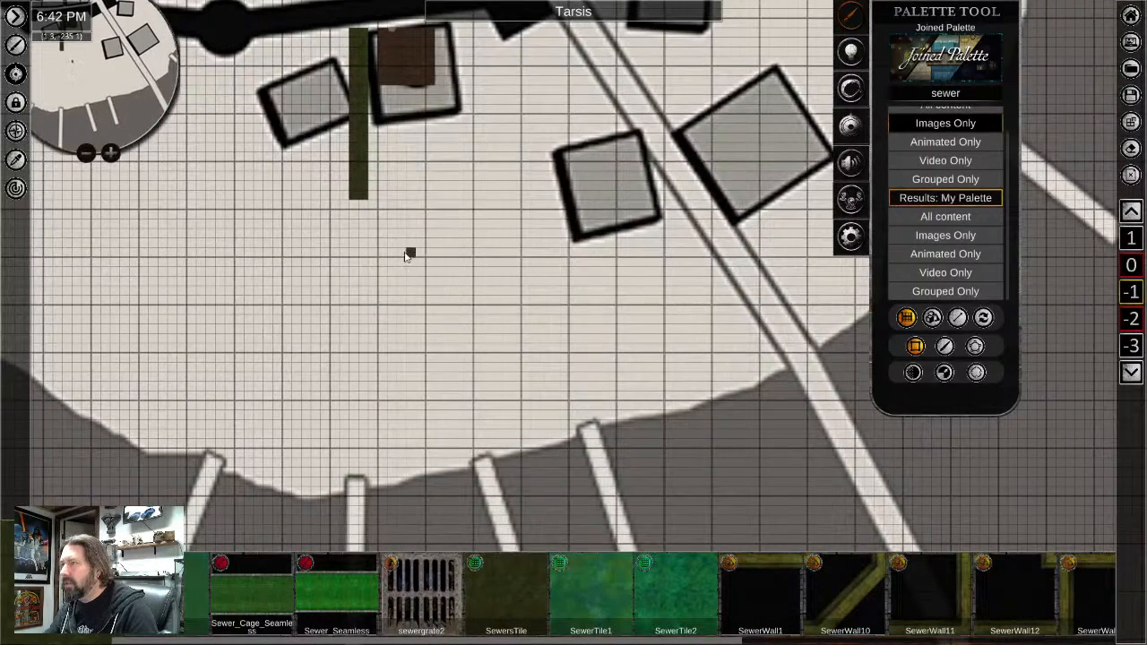
Try a slanted repeatable sewer strip of width 2.00 from the corridor's south end toward the shoreline
left_click(957, 318)
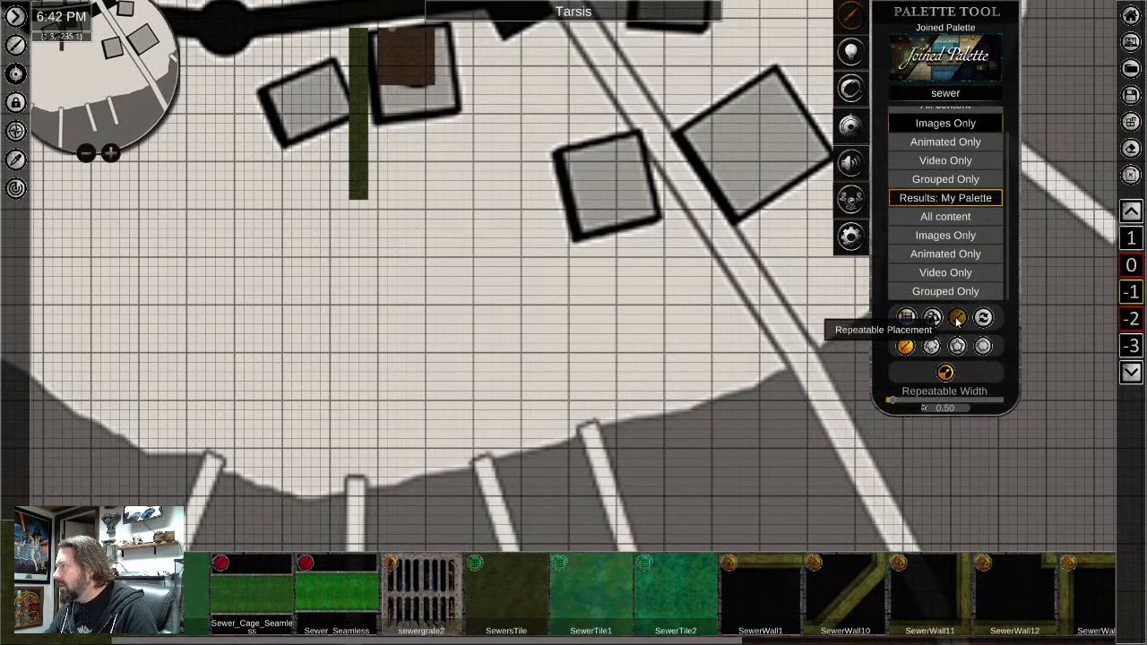
left_click(945, 408)
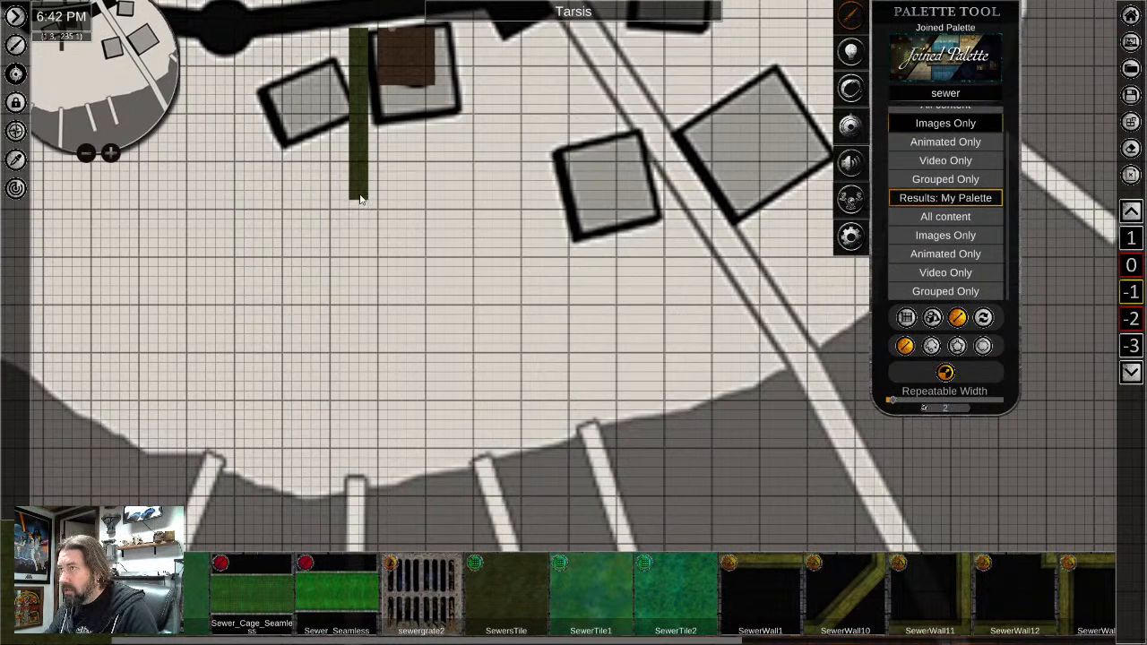
left_click_drag(359, 199, 414, 475)
scroll(332, 161, "up", 5)
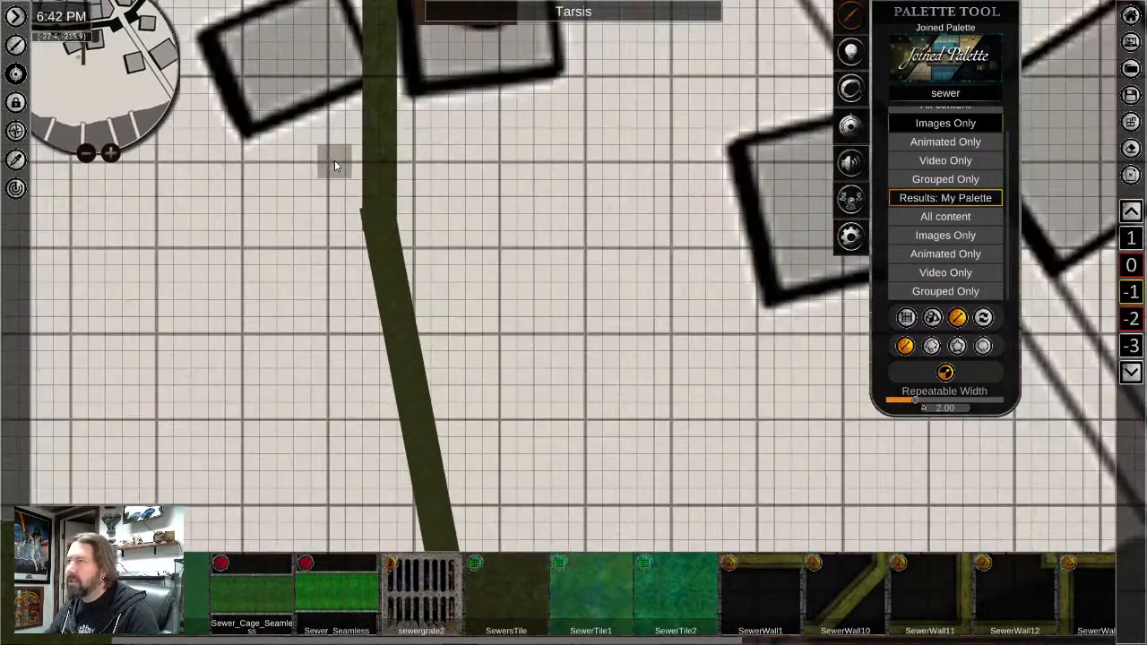
scroll(337, 167, "up", 8)
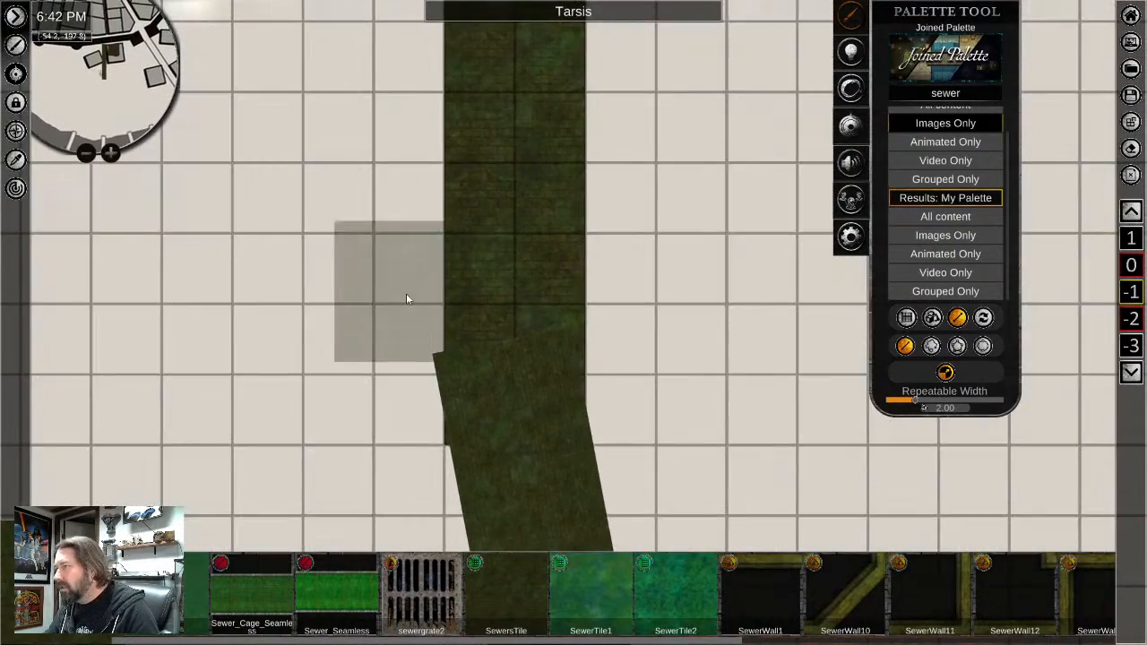
Delete the slanted repeatable sewer strip below the straight corridor
right_click(407, 300)
middle_click_drag(578, 308, 416, 53)
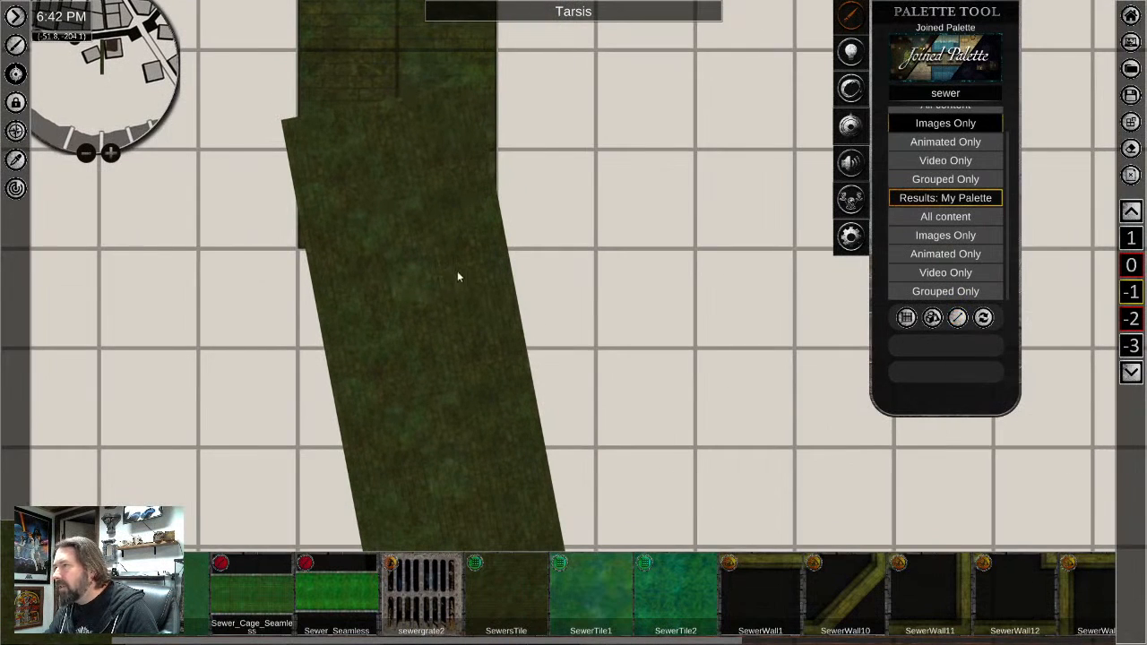
left_click(450, 337)
scroll(450, 337, "down", 3)
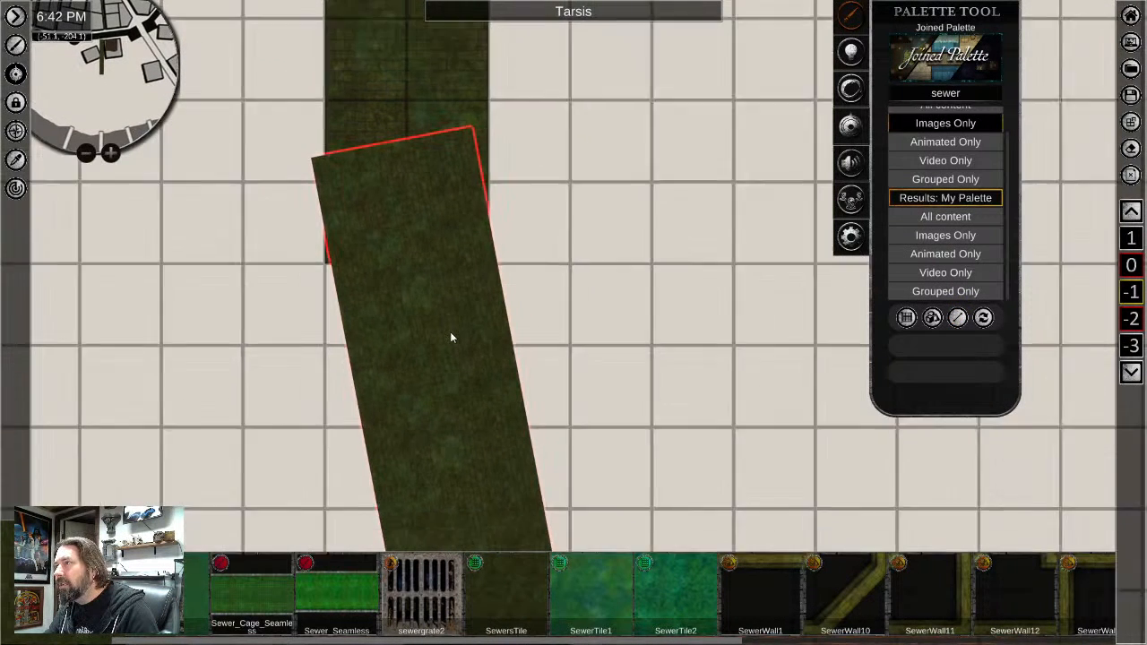
key("Delete")
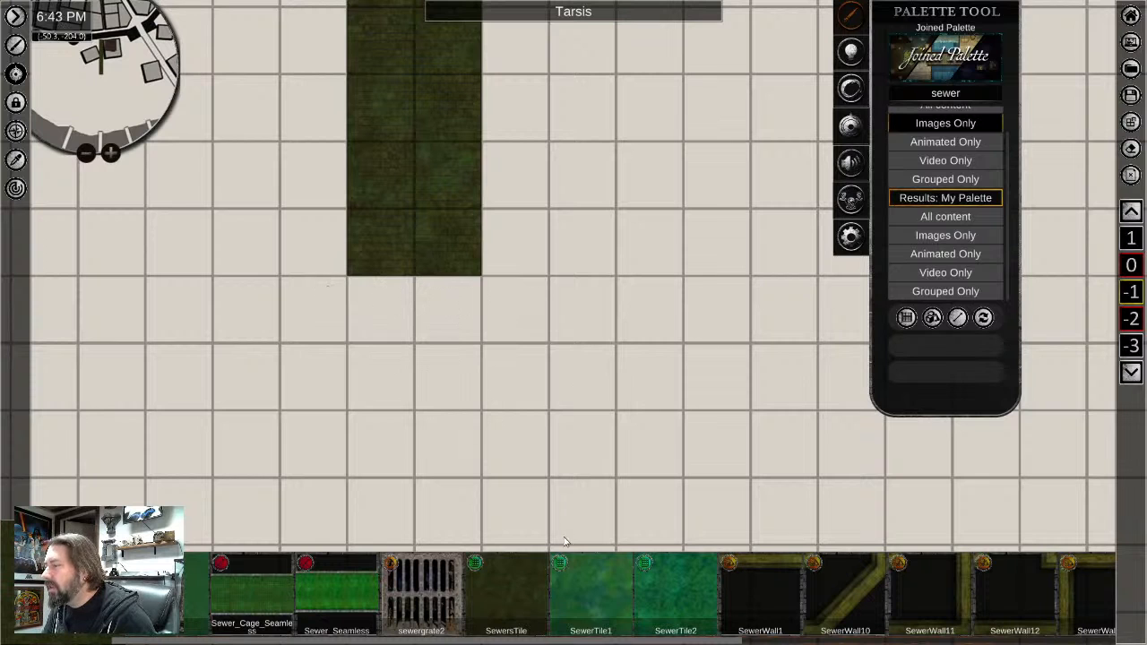
scroll(417, 439, "down", 2)
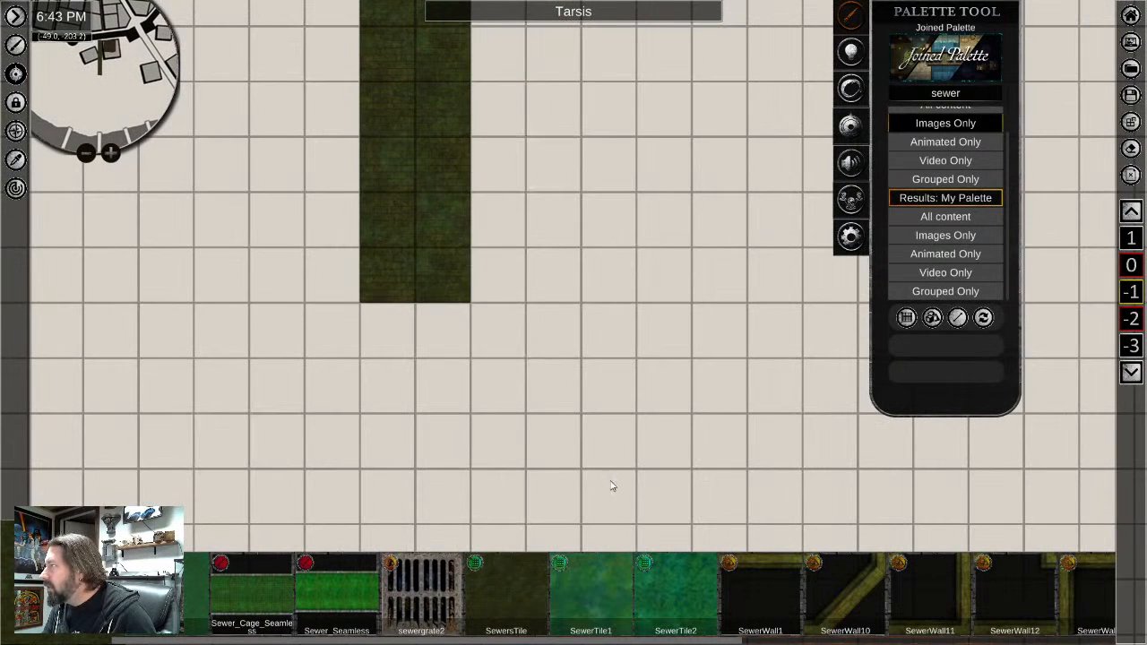
Draw a tiled SewersTile polygon slanting from the corridor's south end to the shoreline between the piers
scroll(611, 485, "down", 5)
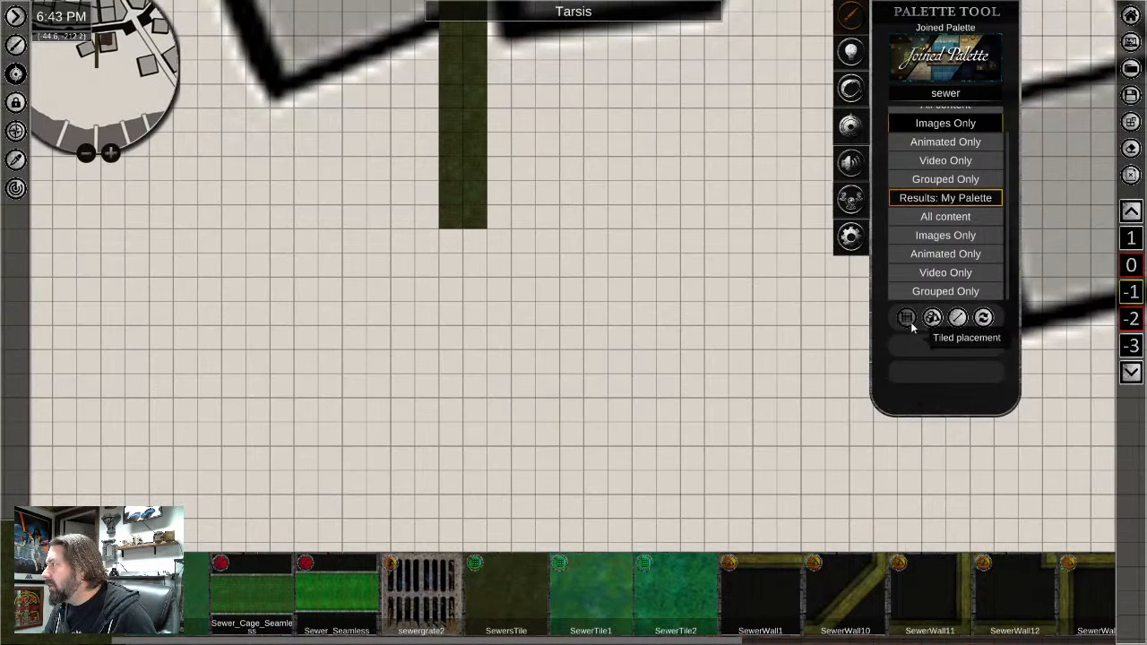
left_click(909, 323)
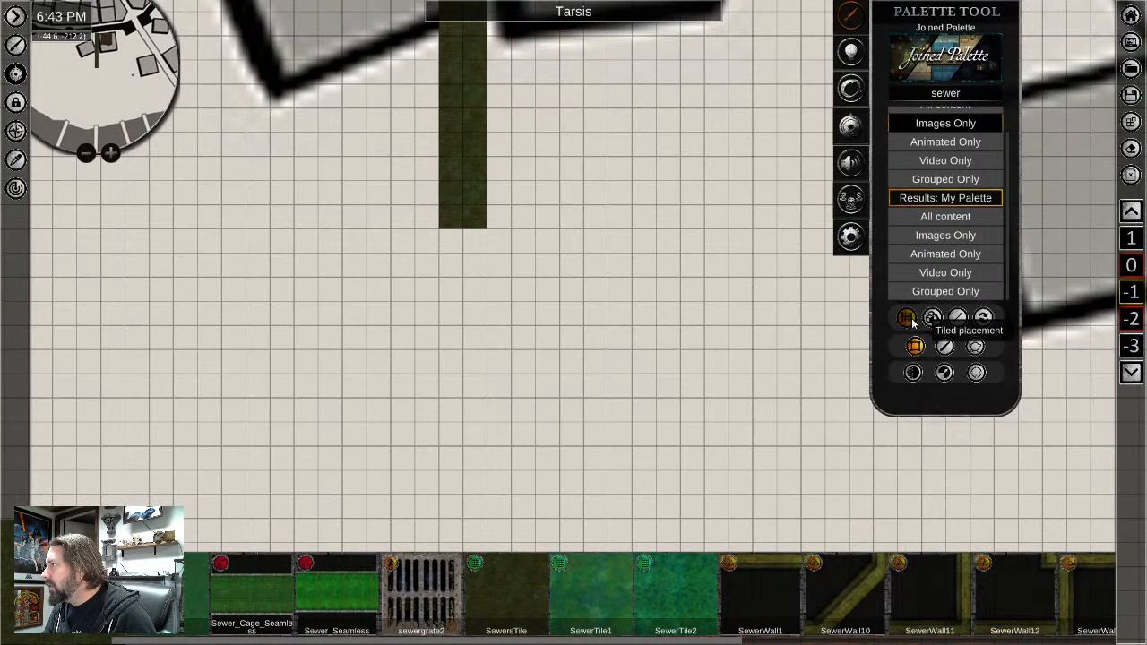
left_click(974, 348)
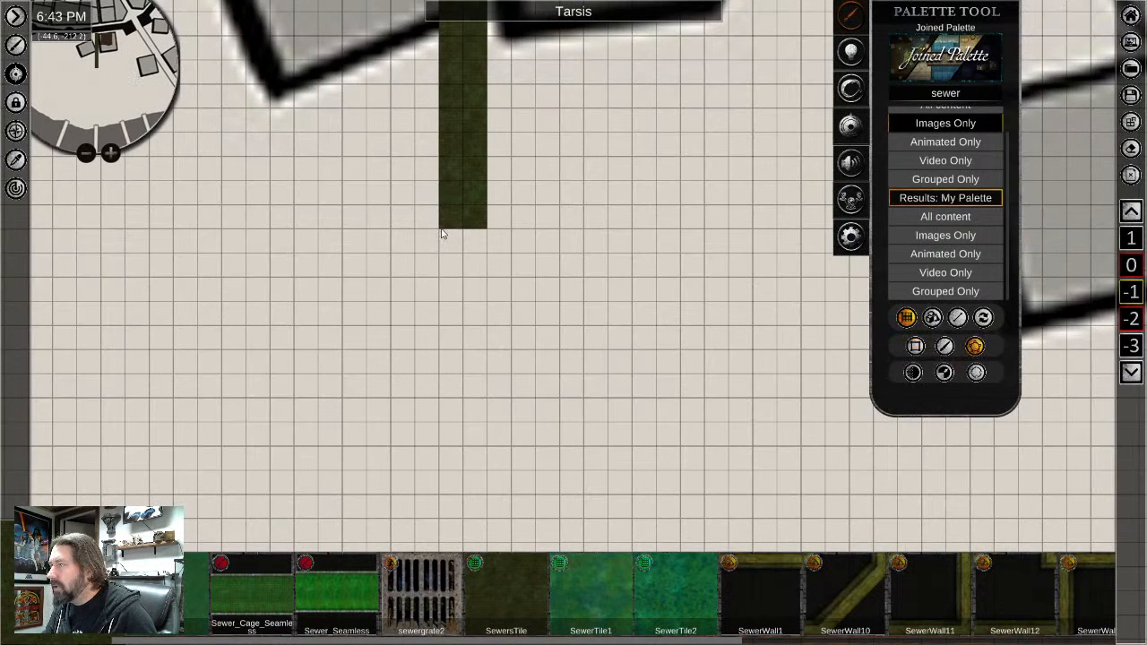
middle_click_drag(573, 496, 442, 13)
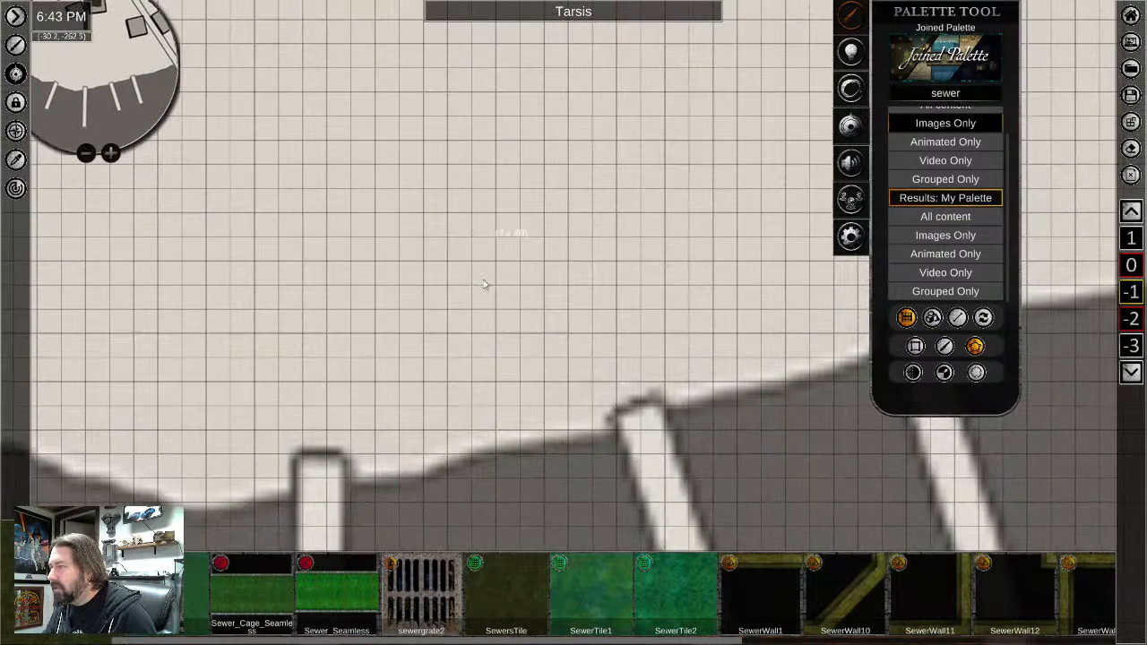
left_click(447, 467)
left_click(496, 453)
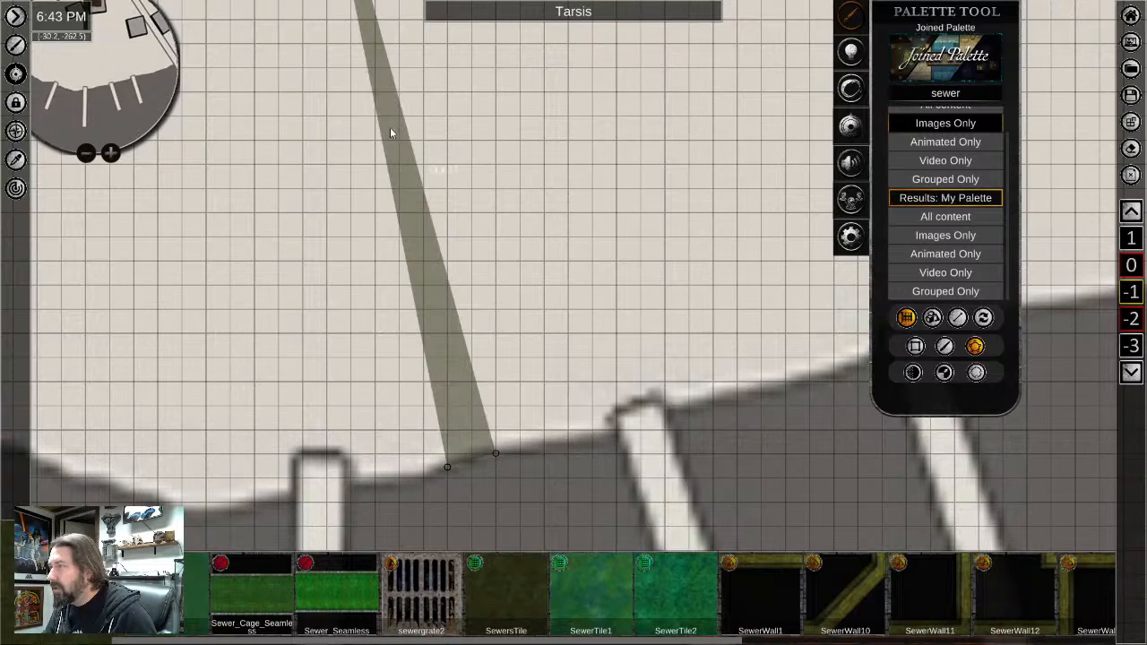
middle_click_drag(391, 130, 468, 625)
scroll(409, 206, "up", 2)
scroll(411, 211, "up", 1)
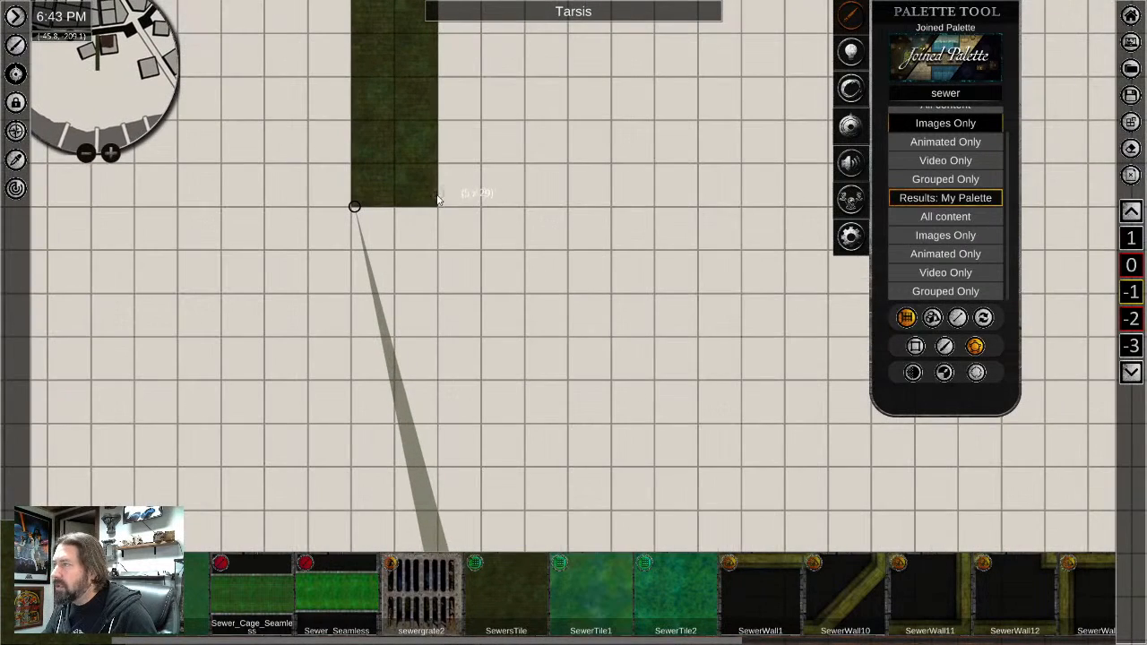
left_click(433, 203)
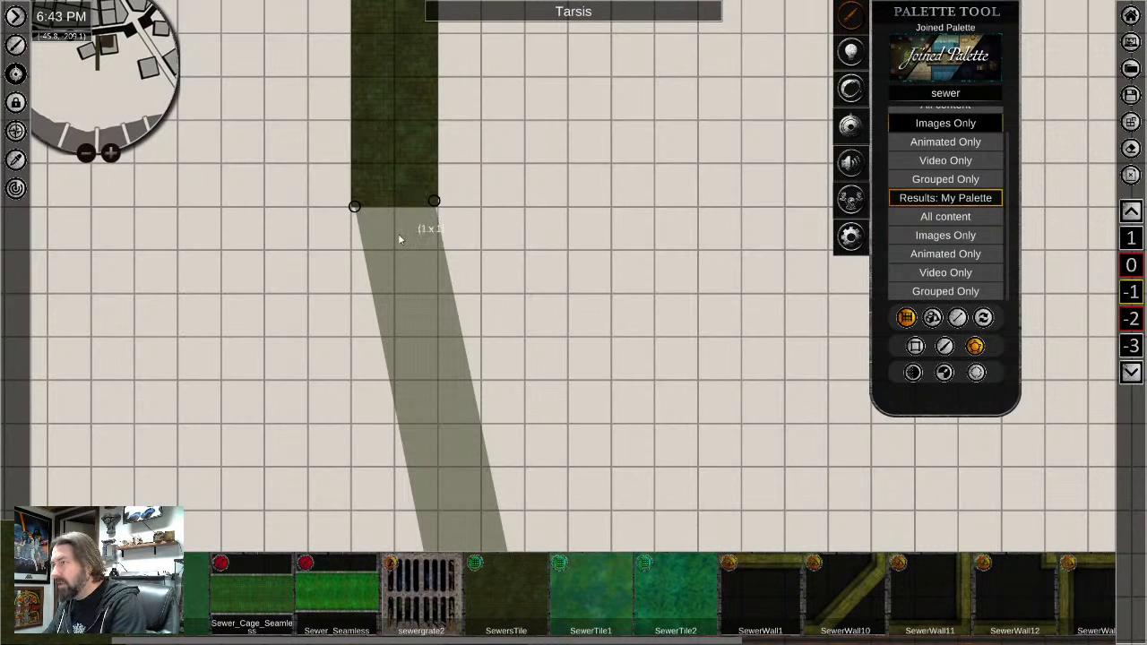
left_click(376, 191)
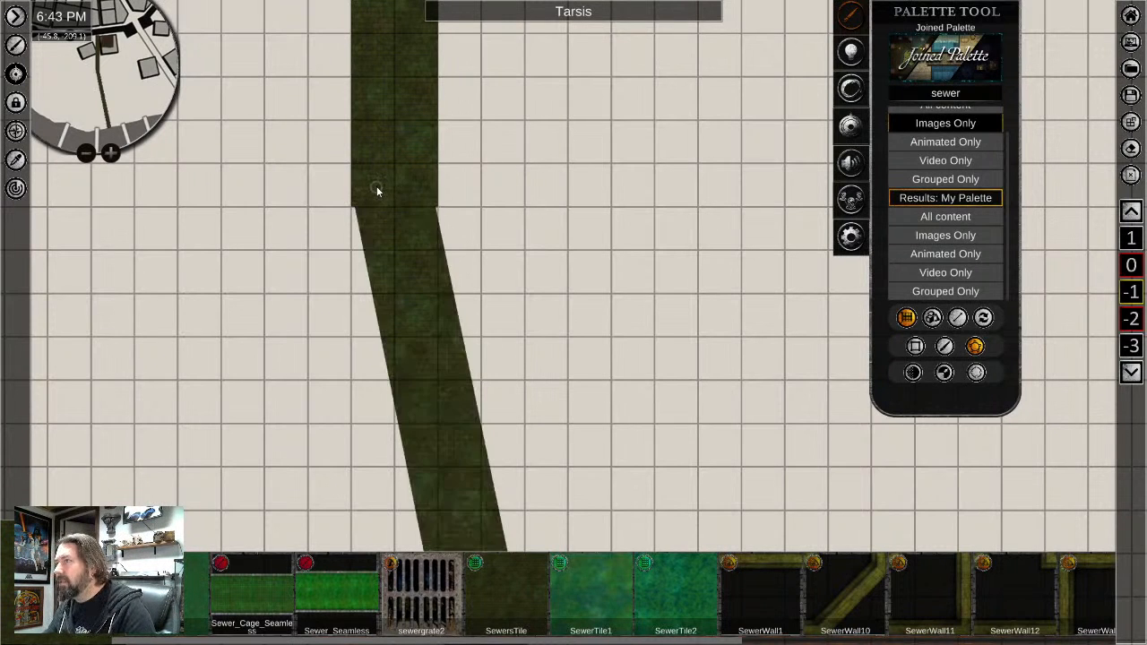
Select the slanted sewer section and scale it up slightly to match the corridor's width
scroll(394, 302, "up", 5)
right_click(399, 219)
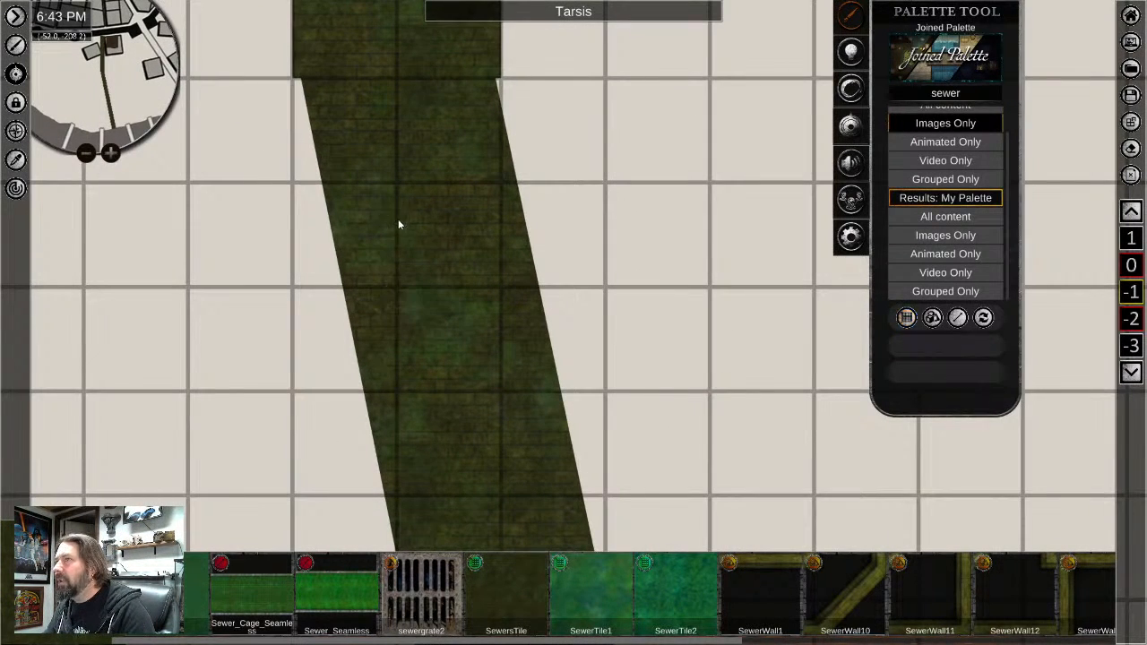
middle_click_drag(421, 193, 409, 391)
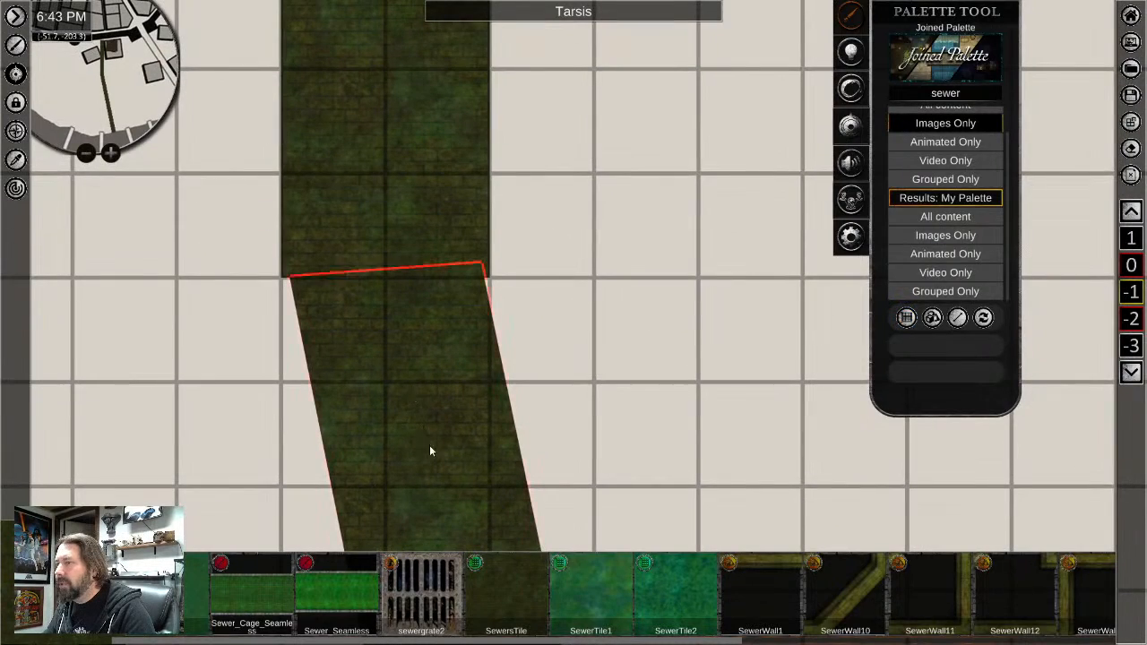
scroll(430, 448, "down", 5)
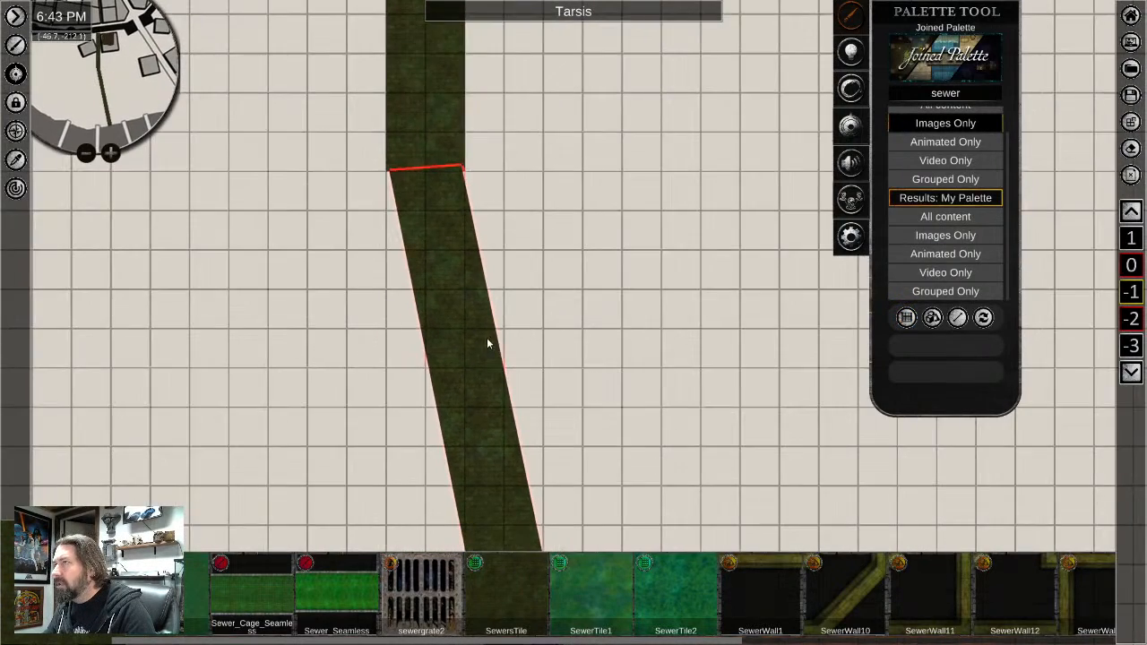
scroll(495, 374, "down", 2)
middle_click_drag(535, 394, 488, 204)
left_click_drag(498, 389, 492, 376)
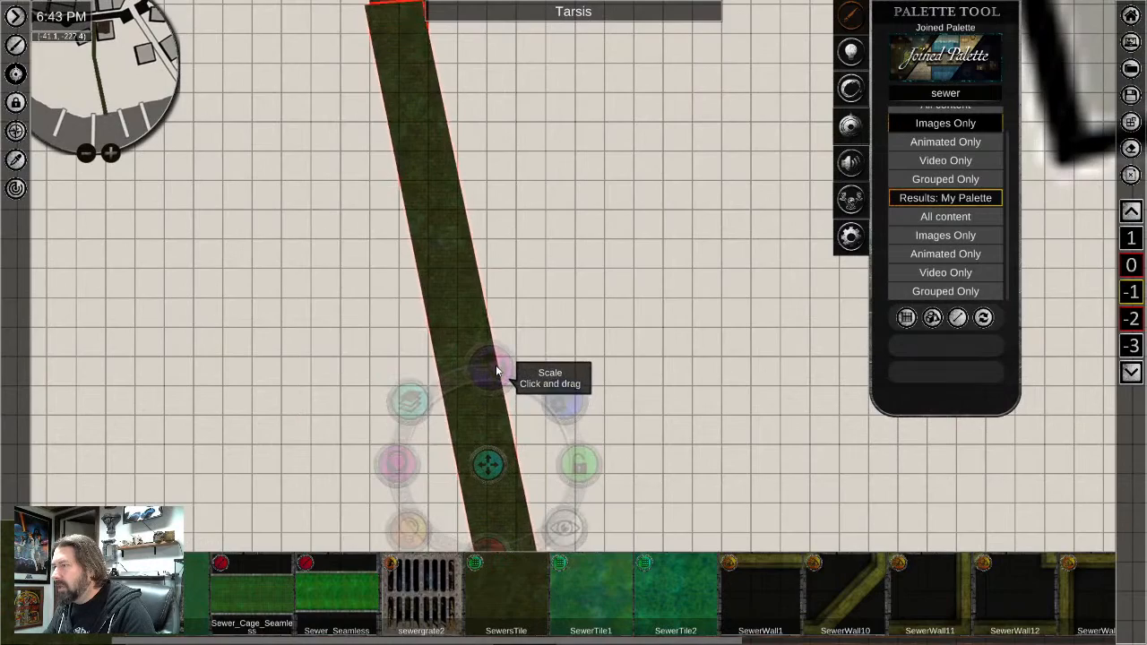
Shift the slanted sewer section slightly southeast to line up with the straight corridor, and deselect it
middle_click_drag(430, 204, 428, 344)
middle_click_drag(542, 445, 537, 193)
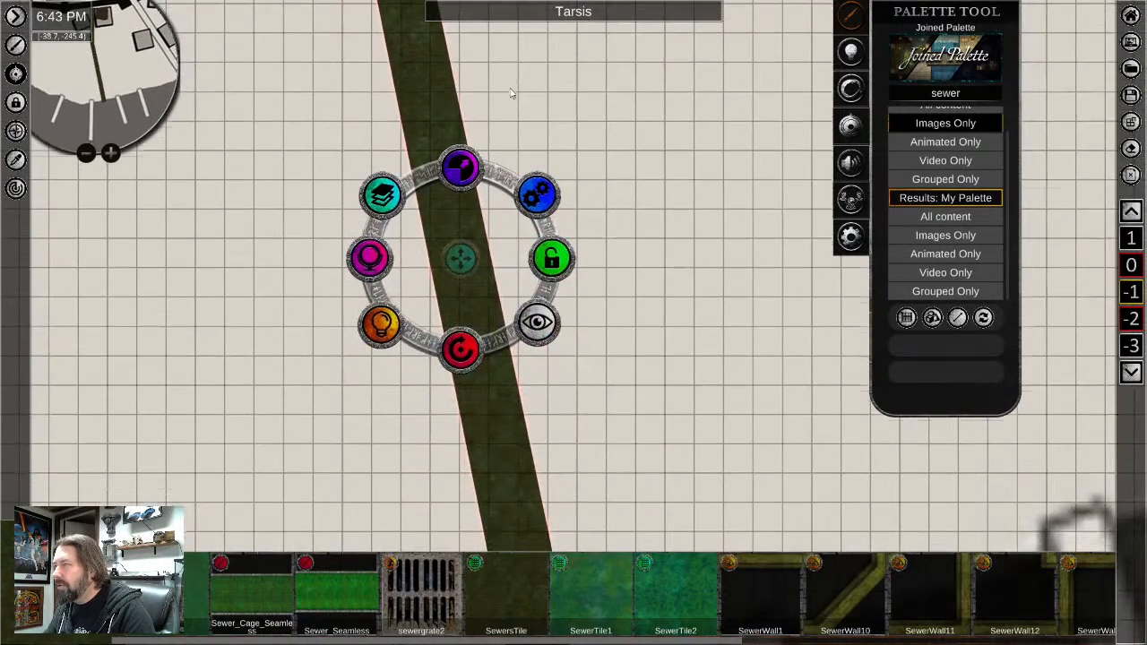
middle_click_drag(480, 144, 537, 427)
scroll(537, 421, "up", 3)
middle_click_drag(564, 294, 555, 224)
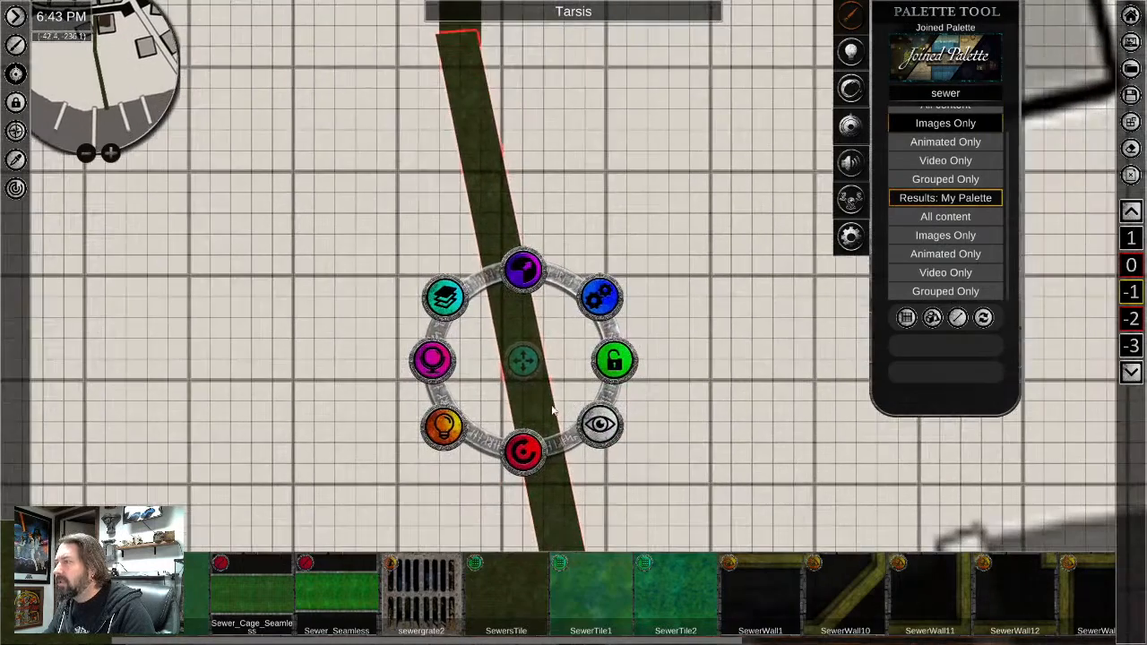
left_click_drag(526, 356, 532, 363)
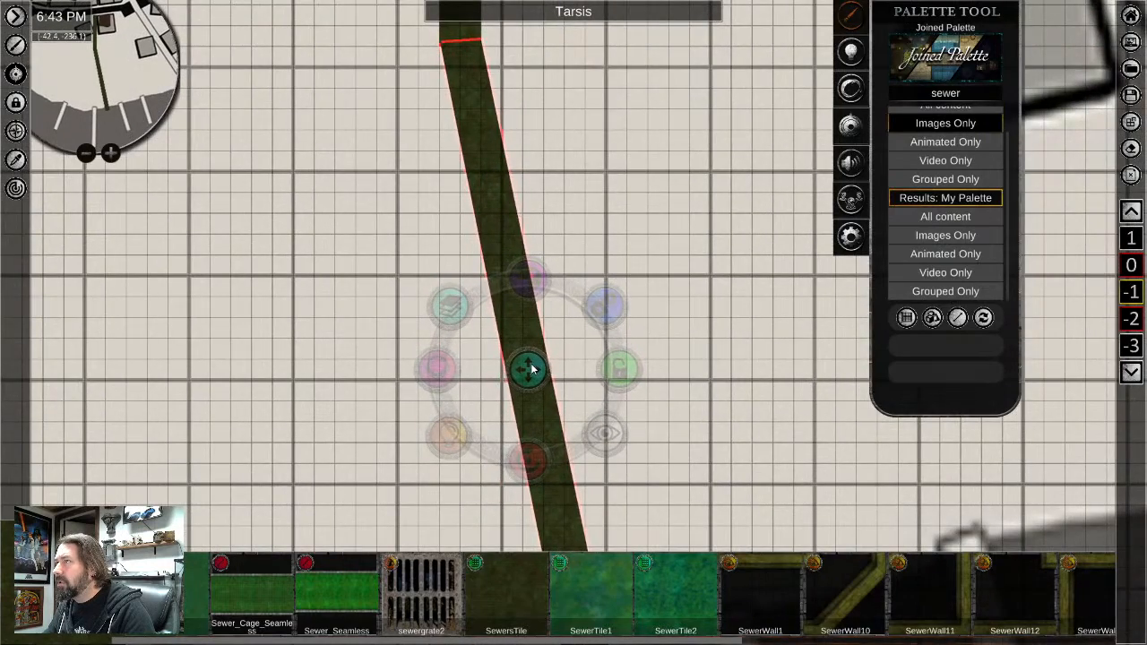
middle_click_drag(663, 434, 528, 56)
scroll(522, 291, "down", 2)
left_click(511, 348)
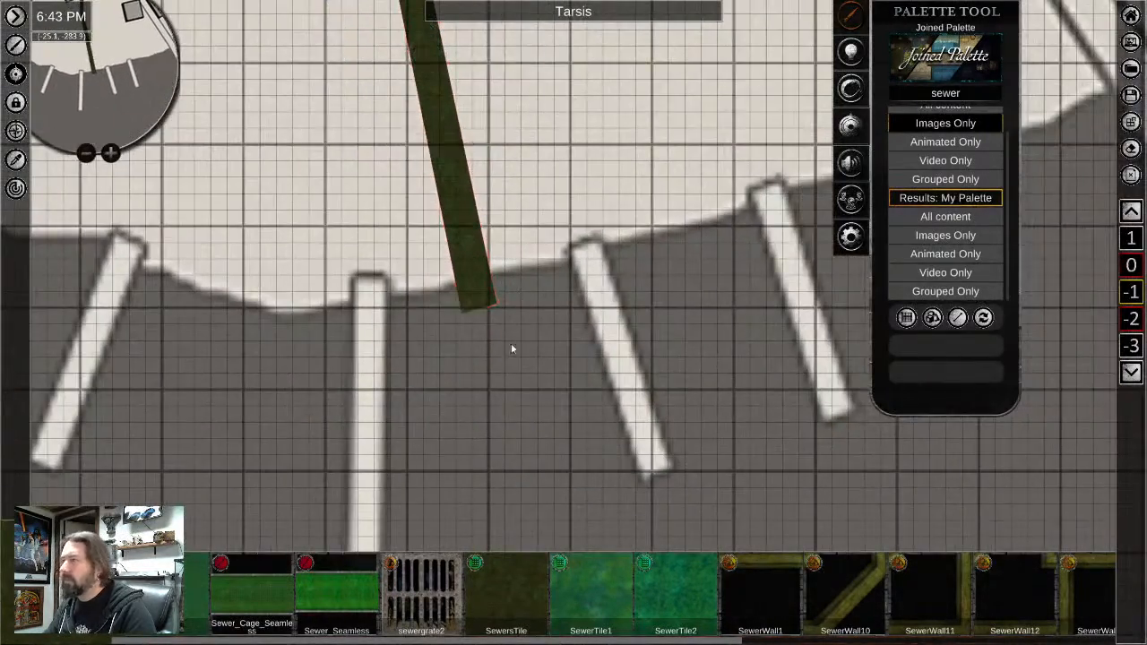
Inspect the sewer passage from its shoreline outlet back north to the dirt-floored cellar
scroll(459, 318, "up", 4)
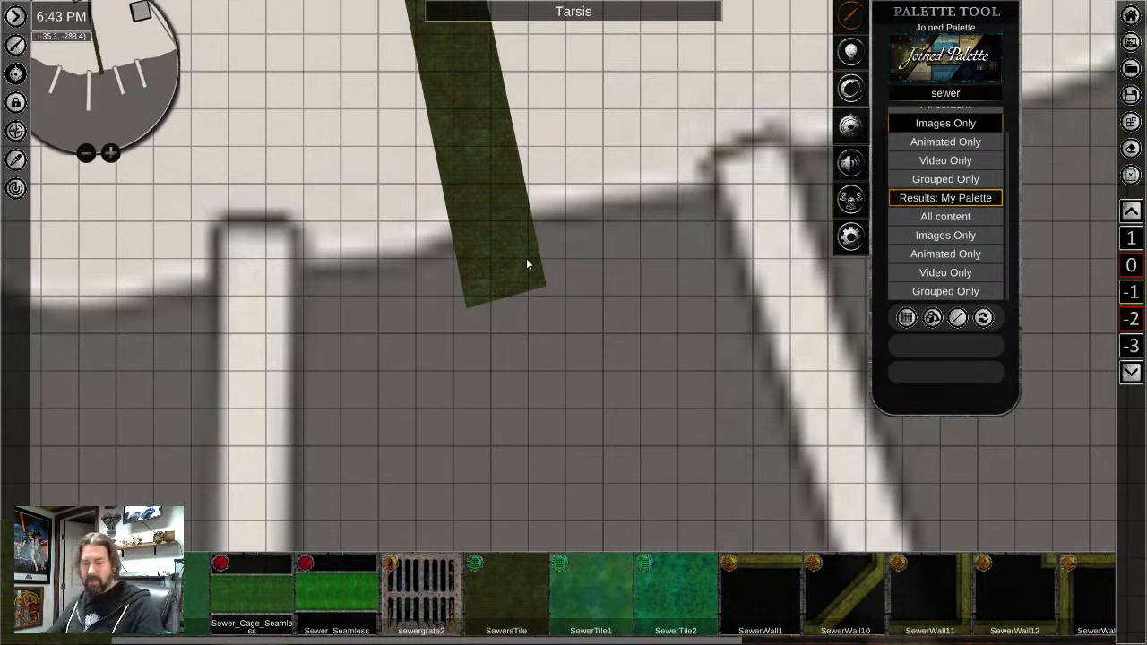
middle_click_drag(507, 146, 560, 127)
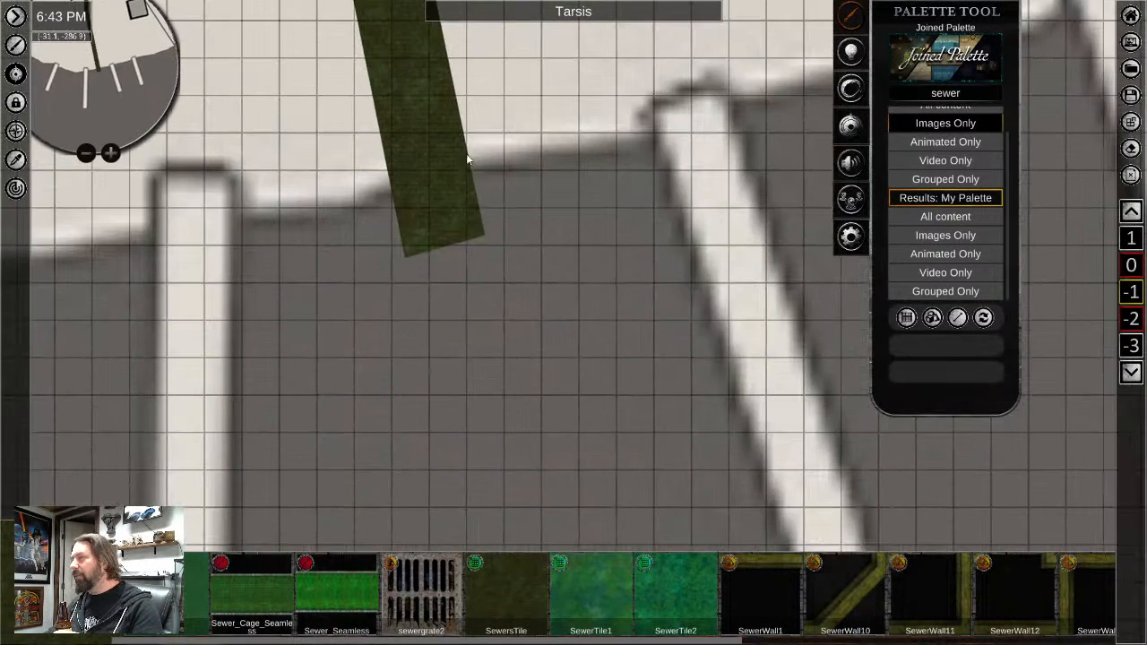
middle_click_drag(466, 159, 520, 418)
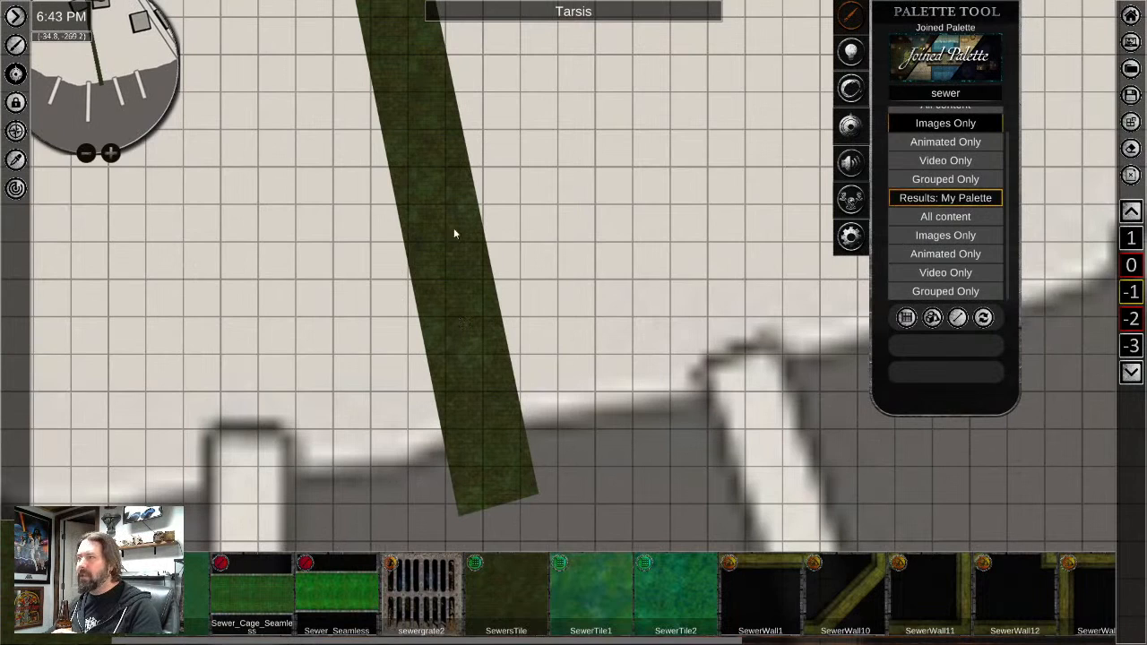
middle_click_drag(514, 281, 547, 412)
middle_click_drag(512, 170, 543, 397)
middle_click_drag(452, 89, 471, 364)
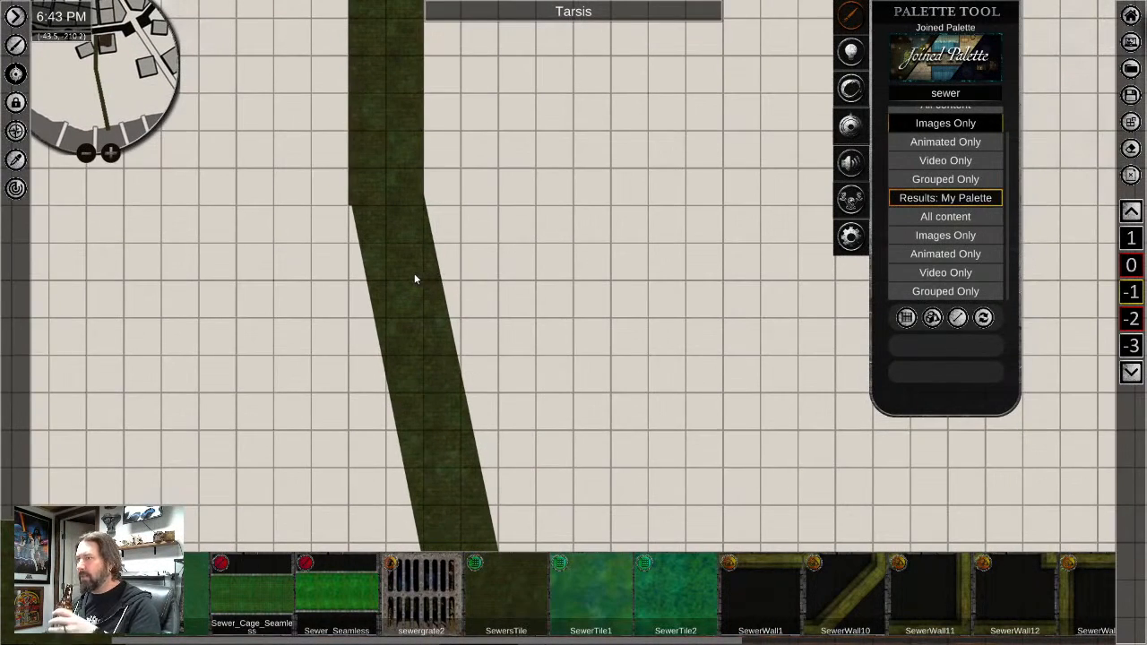
middle_click_drag(417, 358, 499, 504)
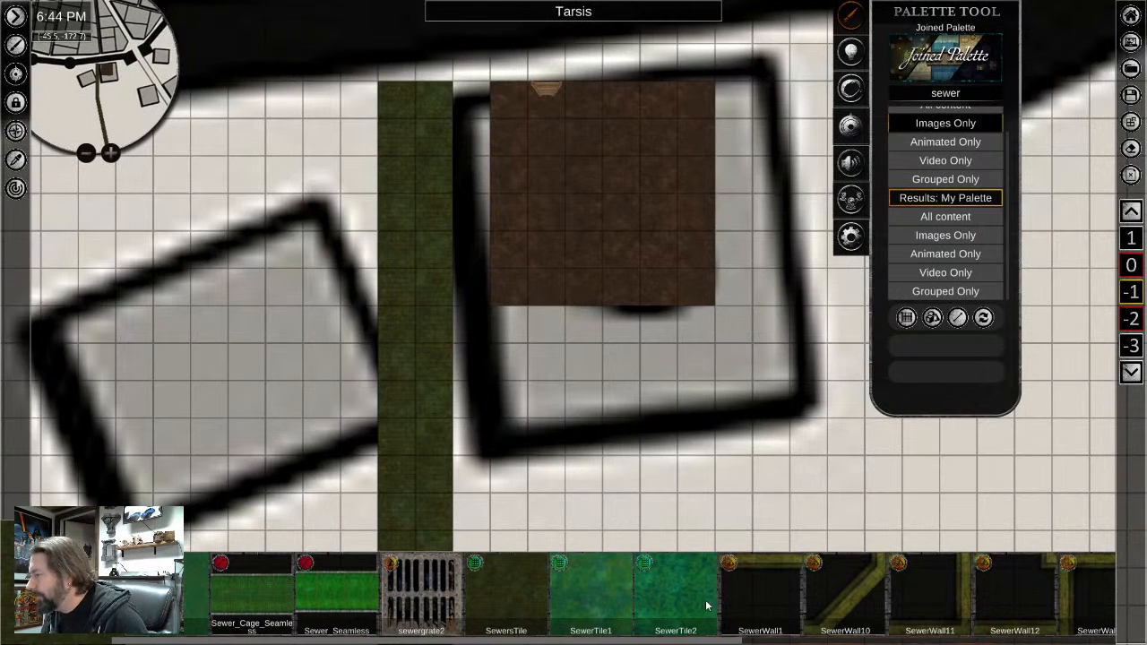
Browse the sewer results in the palette for a texture to use beside the corridor
scroll(572, 591, "down", 7)
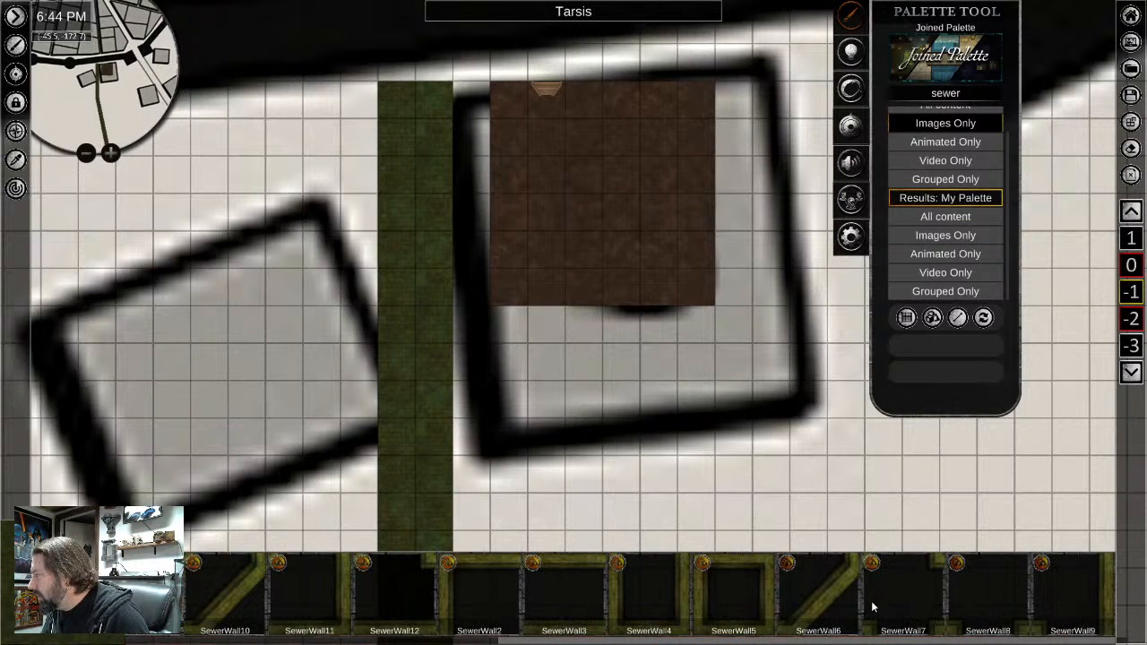
left_click_drag(487, 609, 851, 601)
left_click_drag(493, 598, 702, 589)
left_click(583, 592)
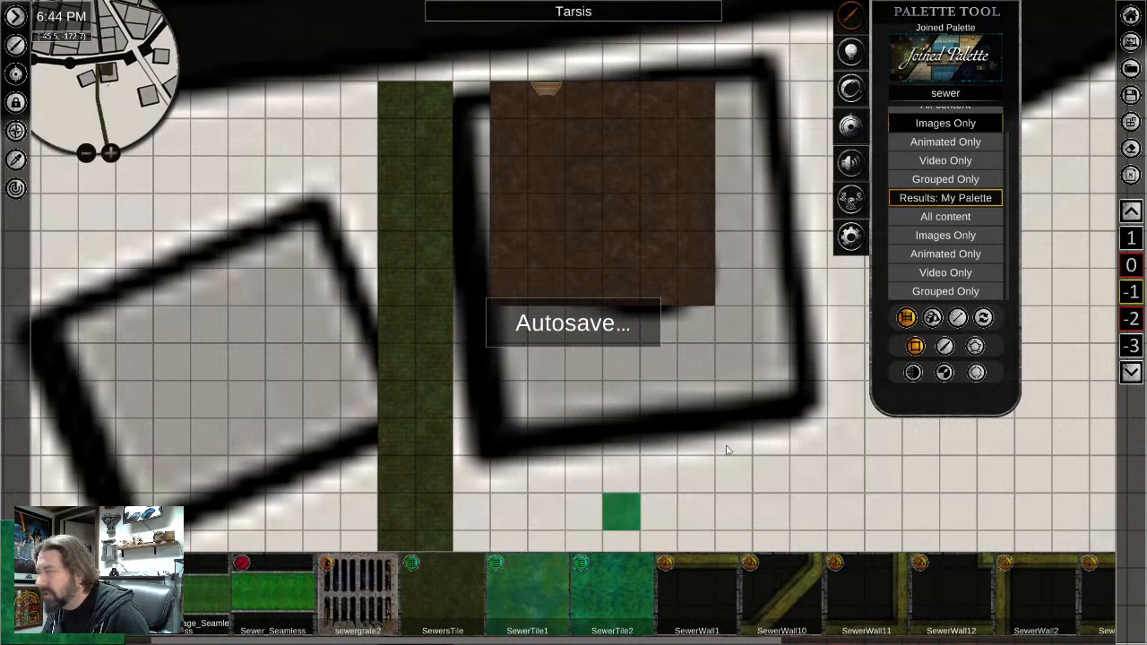
Search the palette for "cobble" textures and clear the search
double_click(942, 93)
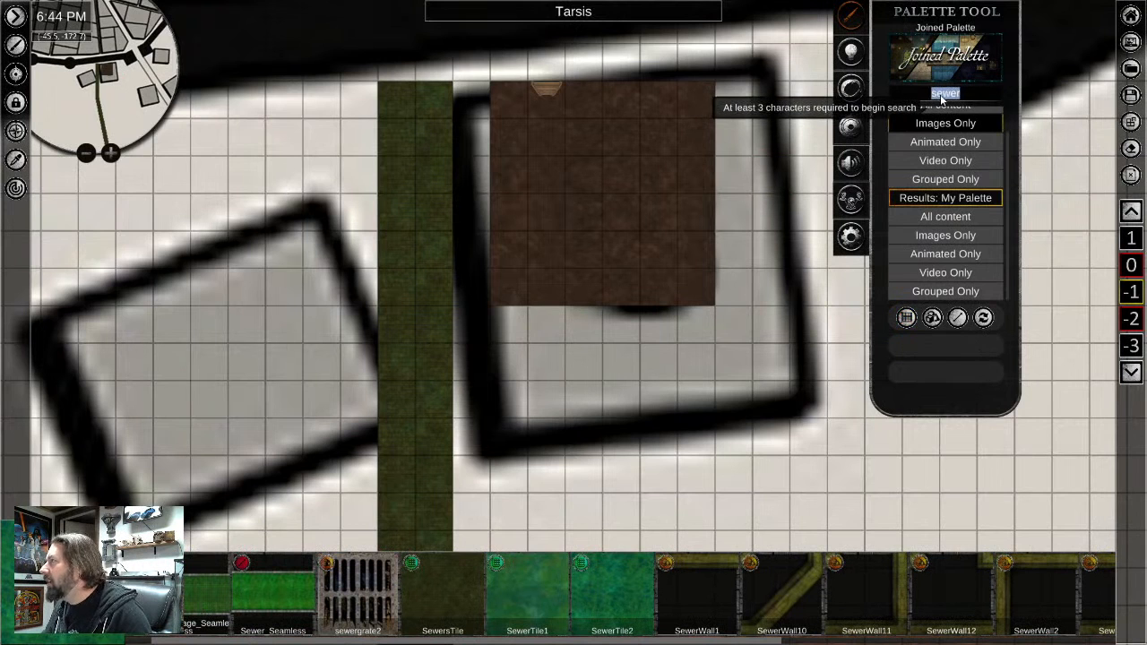
type("cobble")
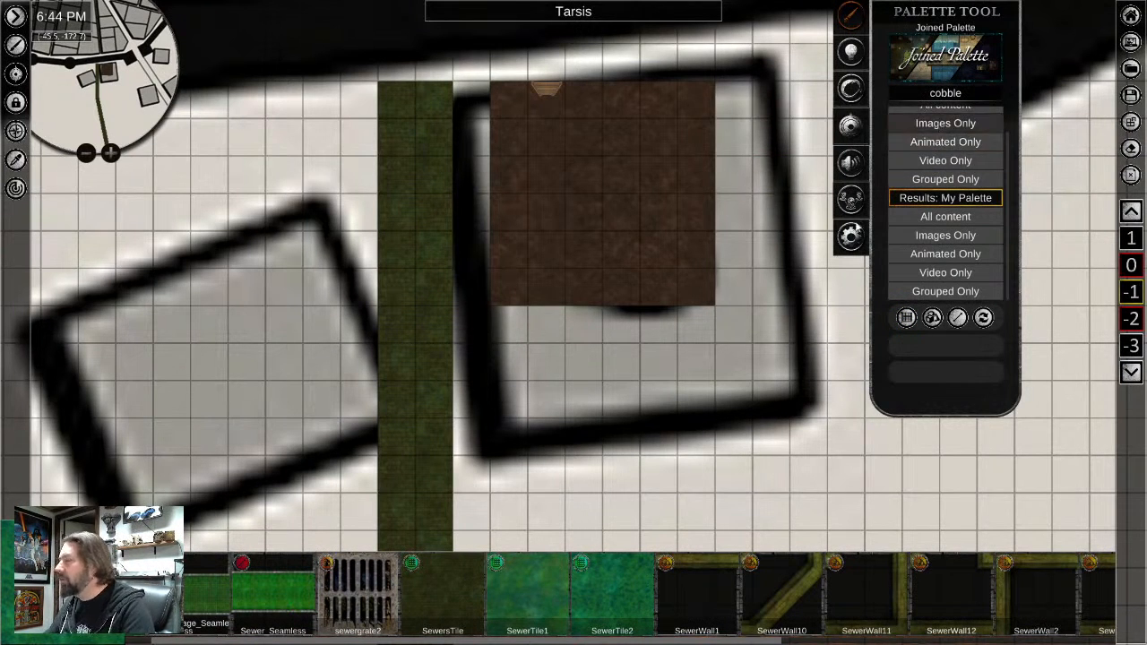
right_click(498, 504)
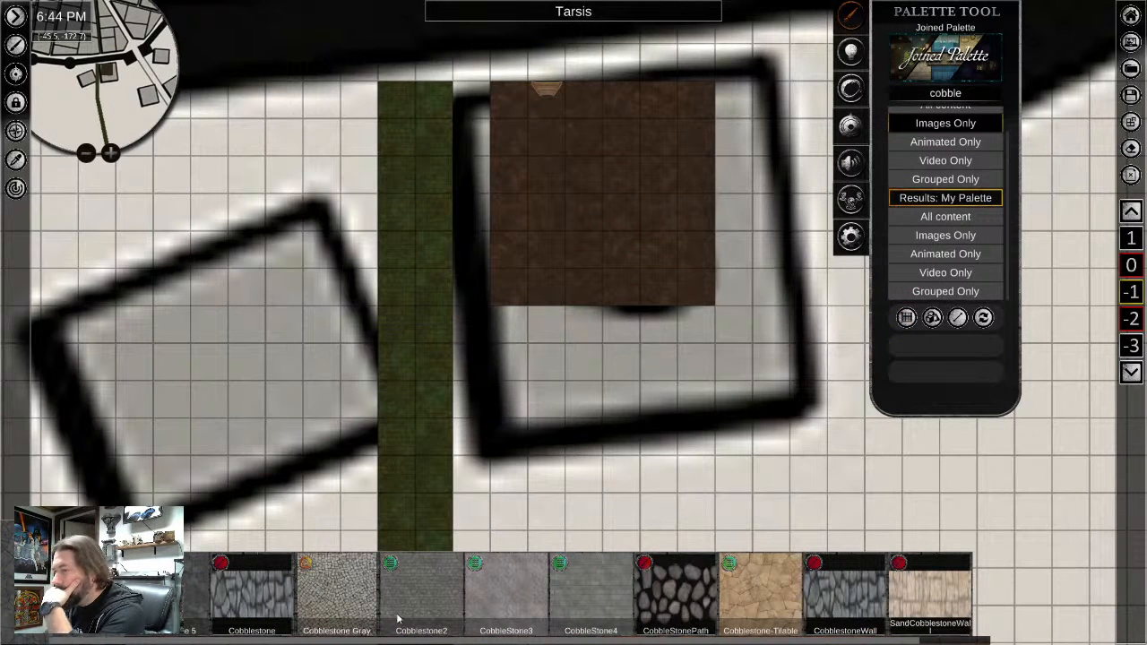
left_click(942, 94)
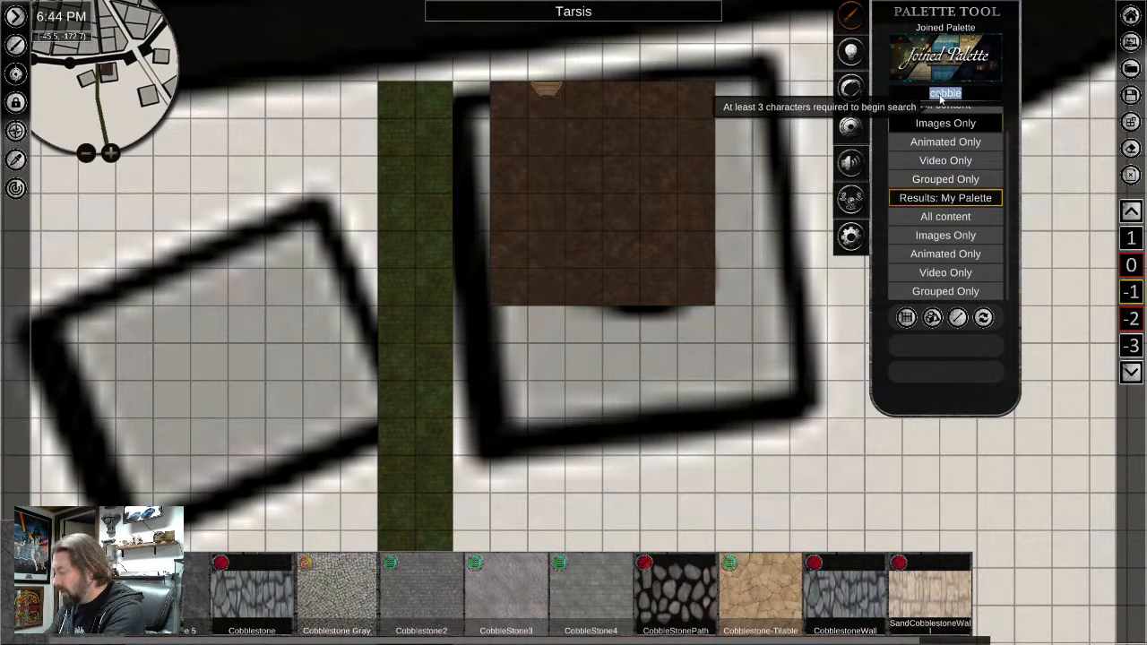
key("BackSpace")
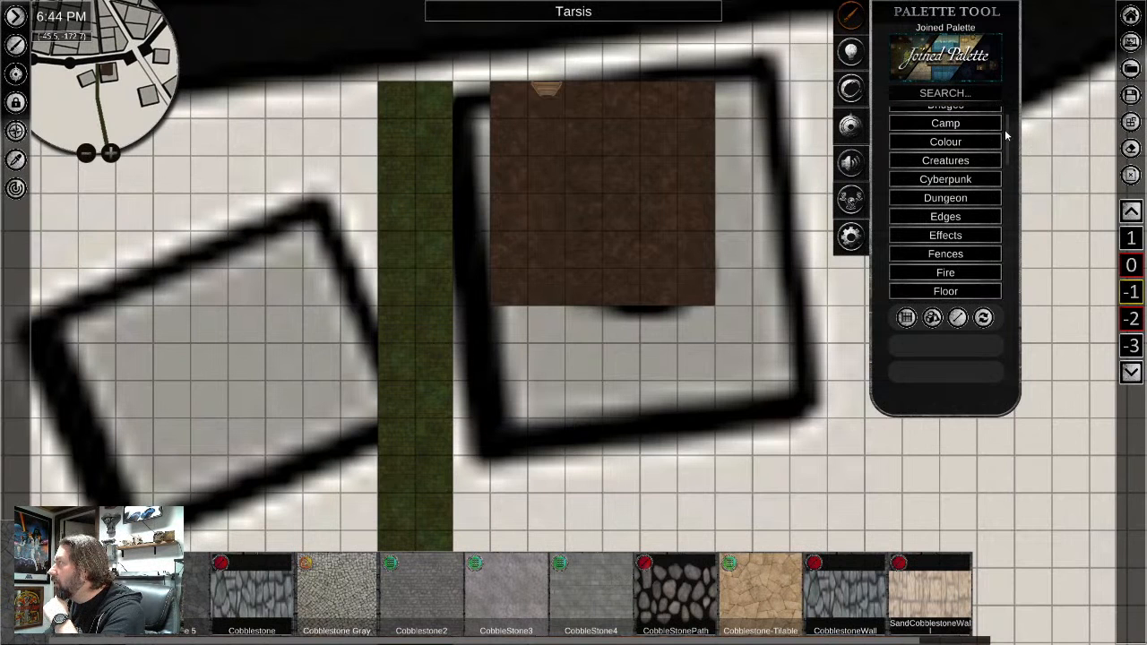
Pick the MossyStoneBrickTile2 texture from the palette's Terrain category, Cobblestone group
left_click_drag(1007, 132, 1016, 332)
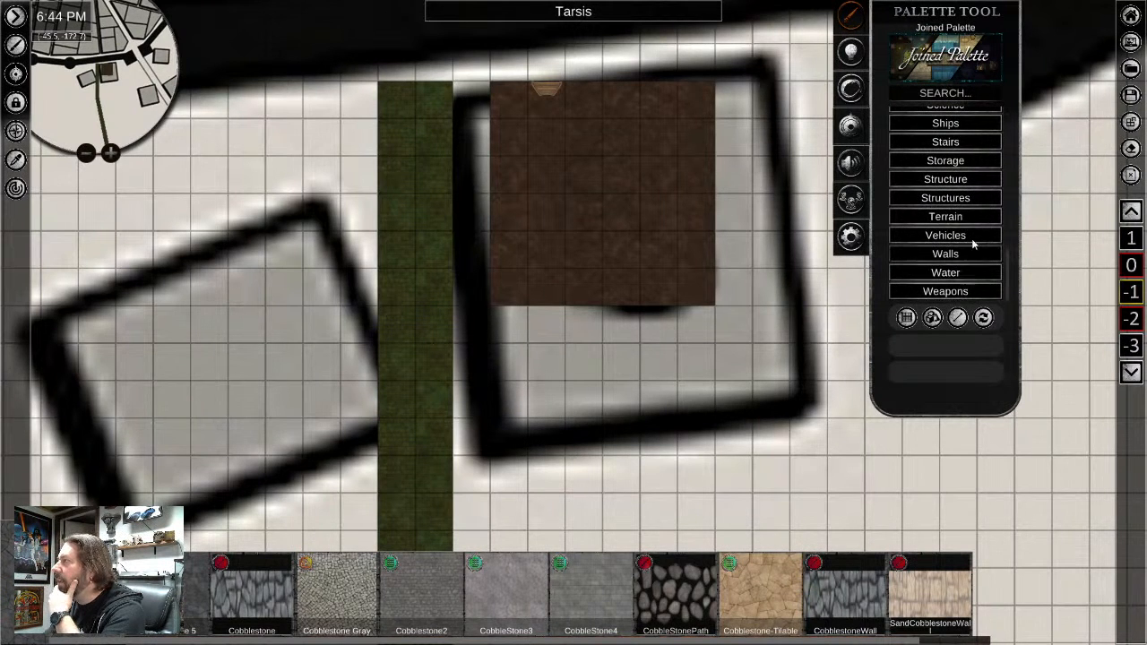
left_click(956, 216)
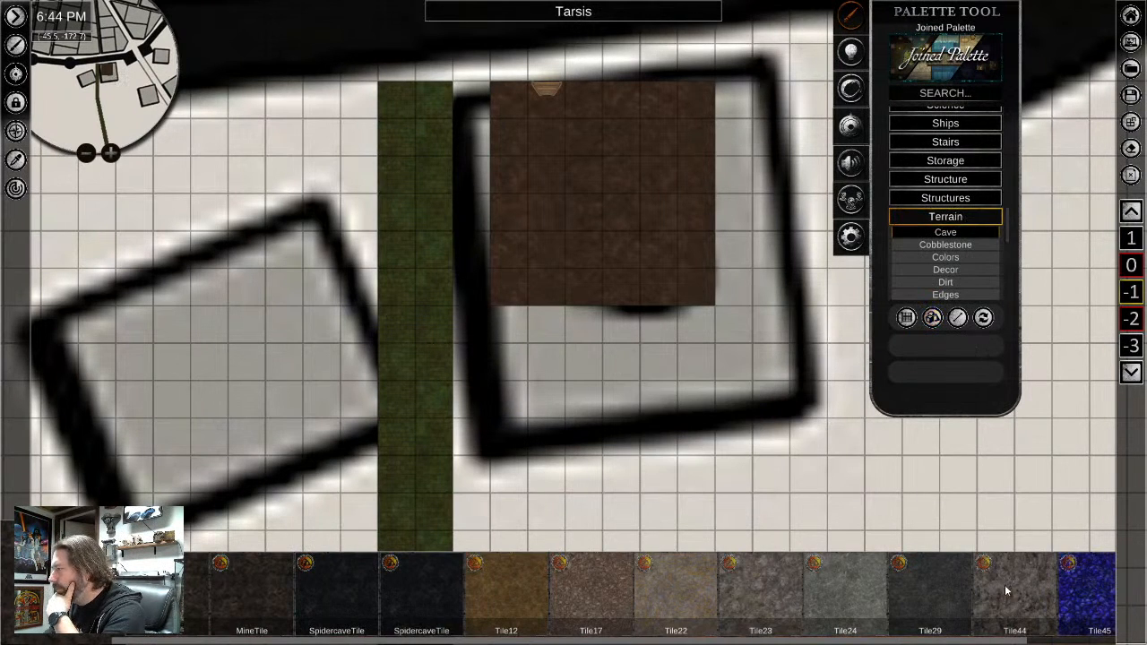
left_click(932, 244)
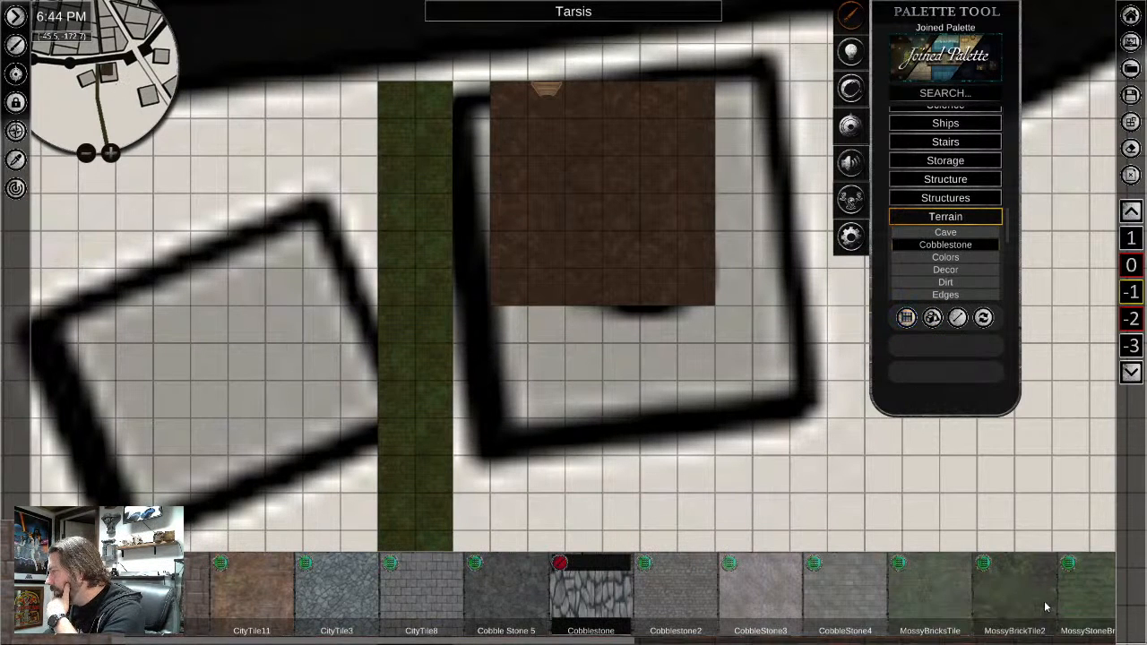
left_click_drag(1037, 602, 455, 608)
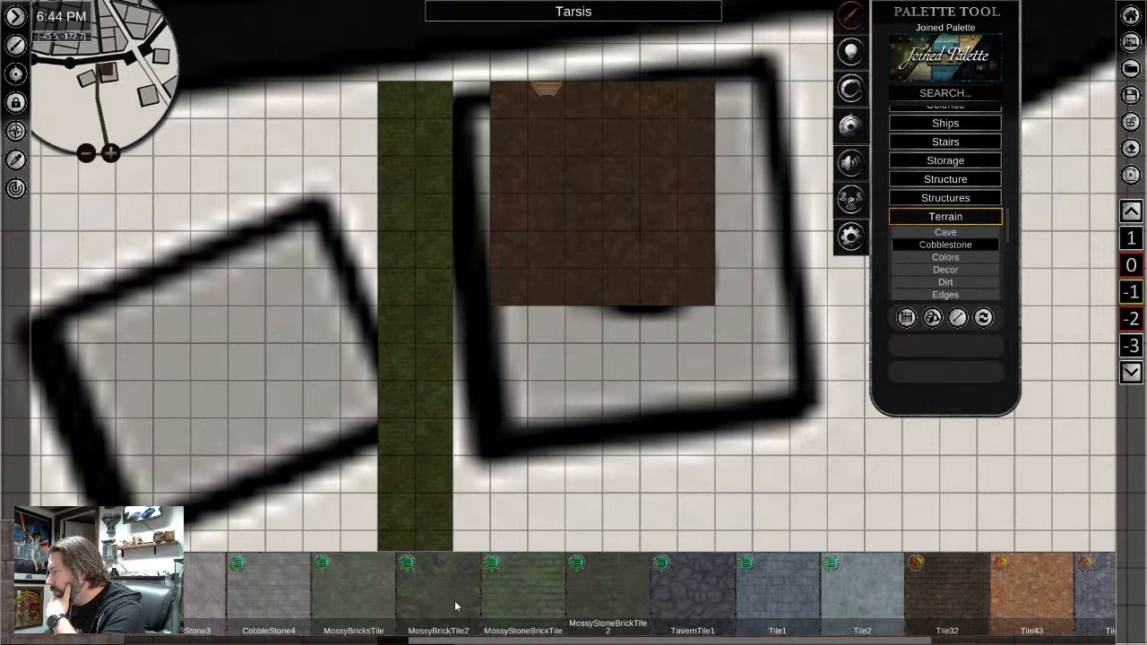
left_click(605, 600)
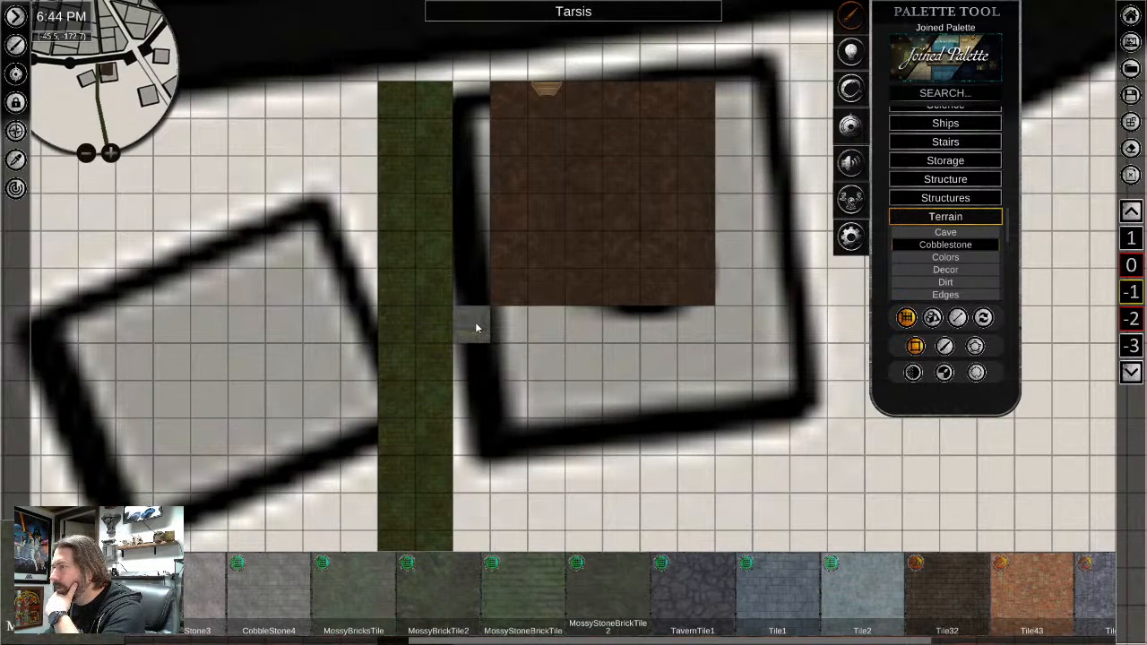
Try a single MossyStoneBrickTile2 square against the sewer corridor's east side and delete it
left_click(476, 328)
scroll(474, 437, "up", 5)
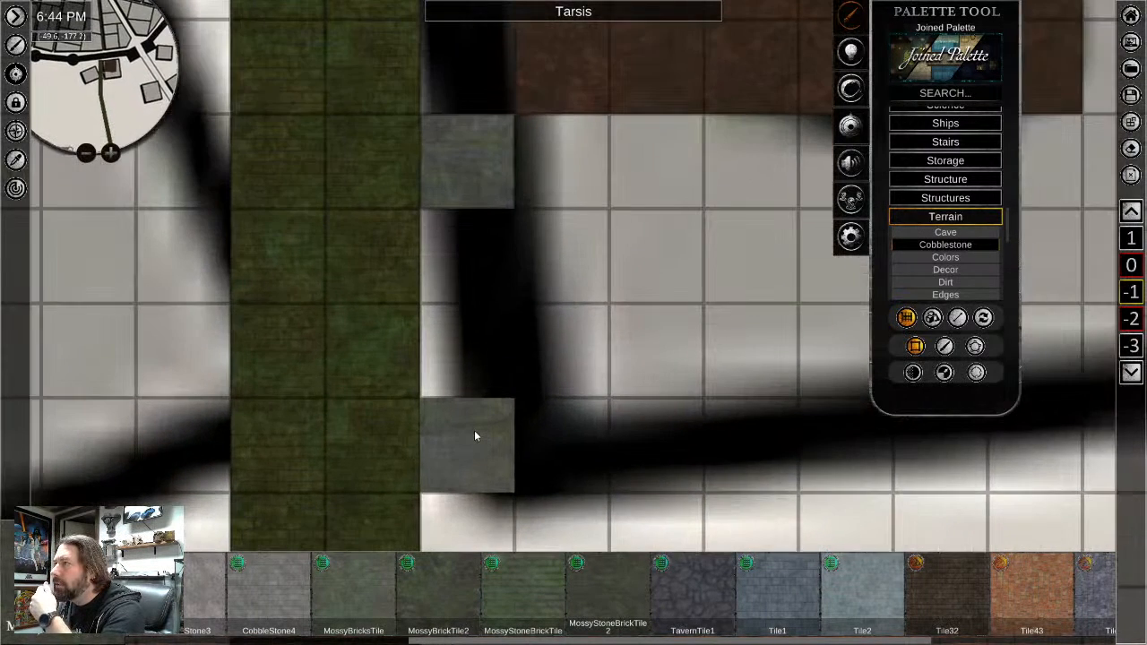
scroll(474, 432, "down", 1)
right_click(465, 445)
scroll(493, 415, "down", 2)
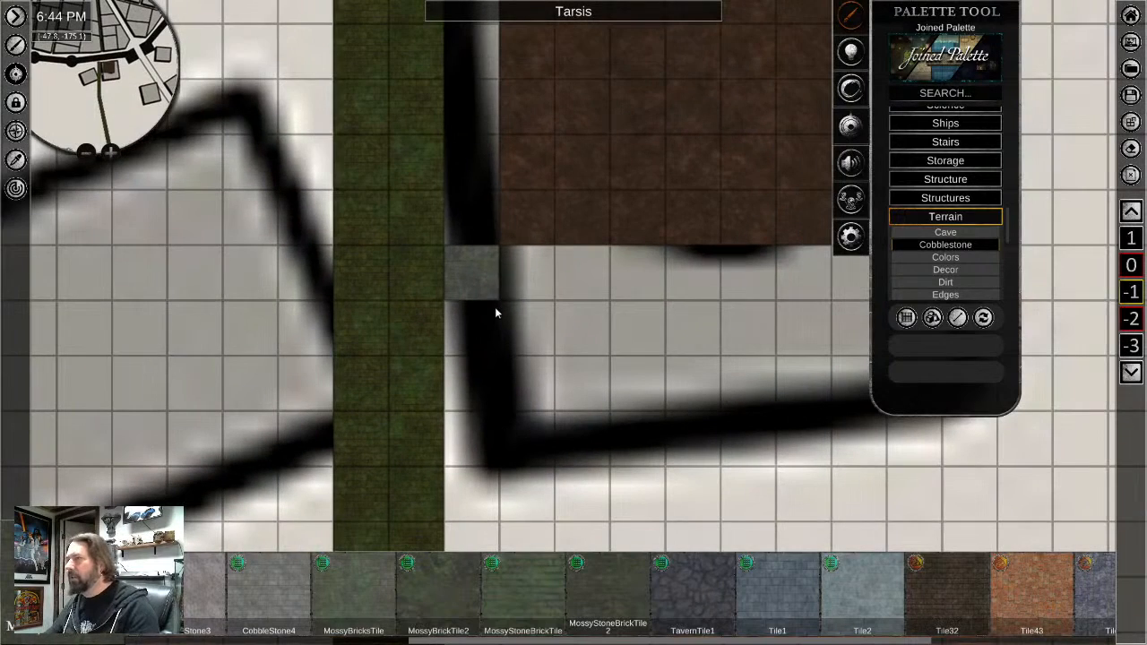
left_click(489, 279)
key("Delete")
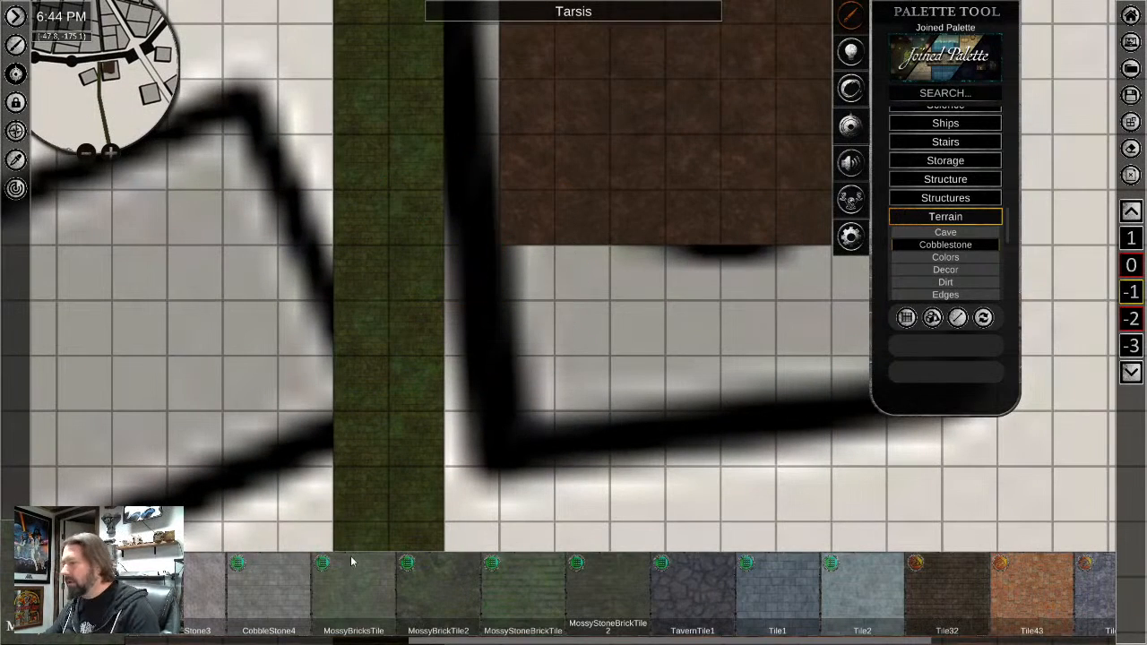
Lay one-square-wide MossyStoneBrickTile2 walkways along both sides of the straight sewer corridor, from its north end to the bend
left_click(607, 591)
scroll(671, 317, "down", 2)
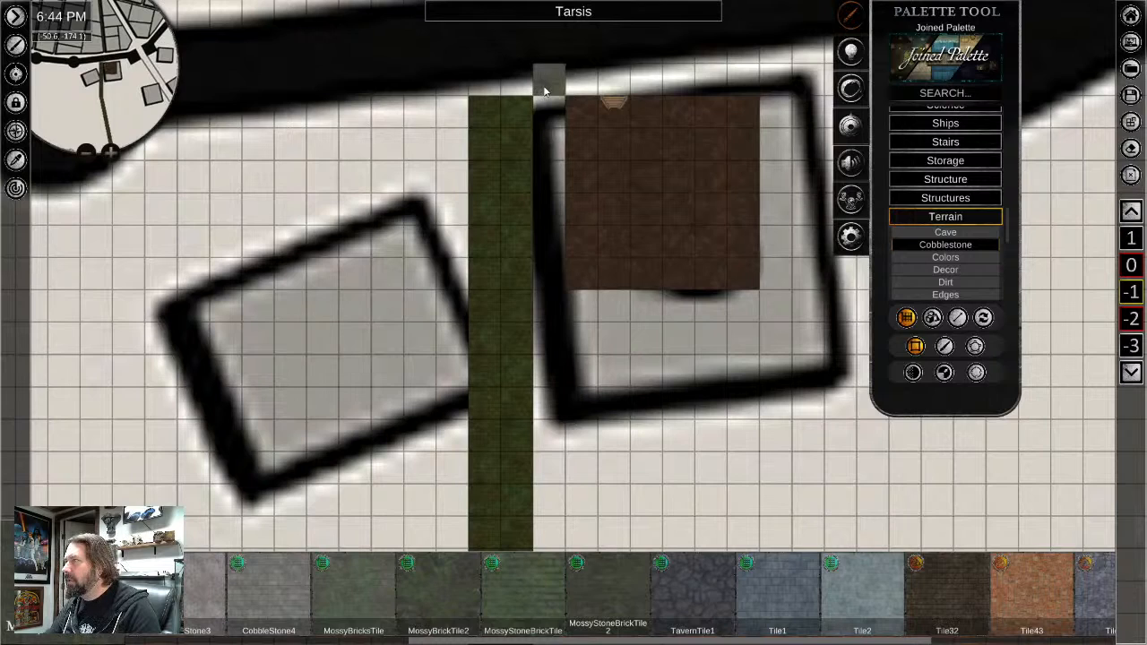
scroll(541, 108, "down", 3)
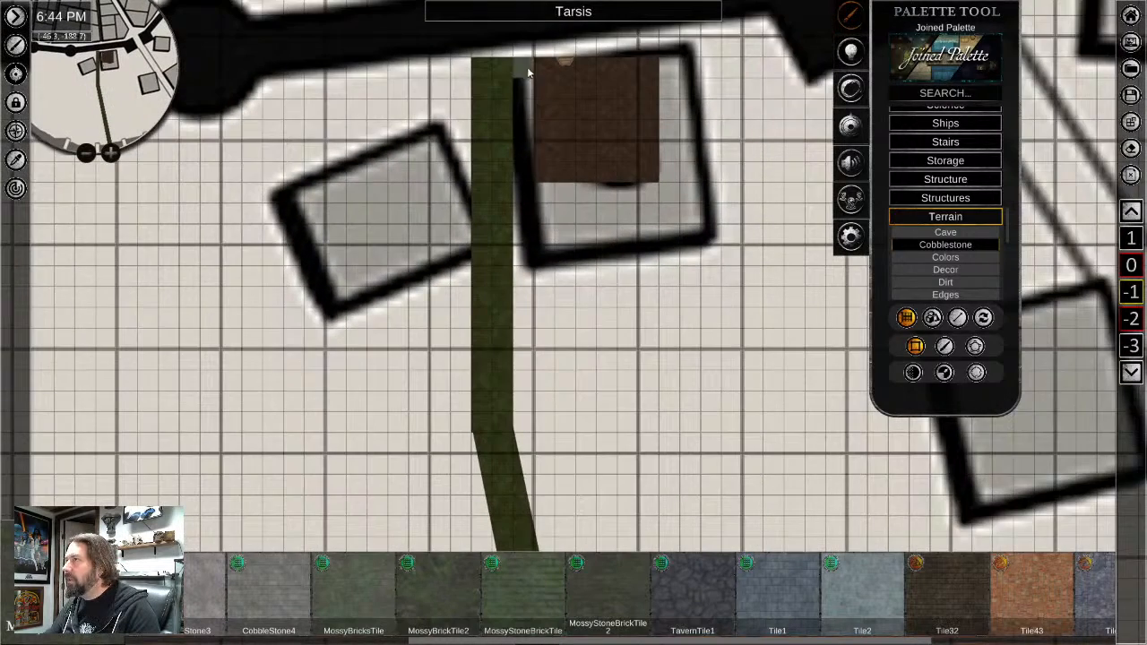
left_click_drag(527, 55, 530, 443)
left_click_drag(461, 53, 468, 443)
Try a 2.00-wide repeatable MossyStoneBrickTile2 line along the slanted sewer's west edge and delete it
middle_click_drag(566, 486, 514, 106)
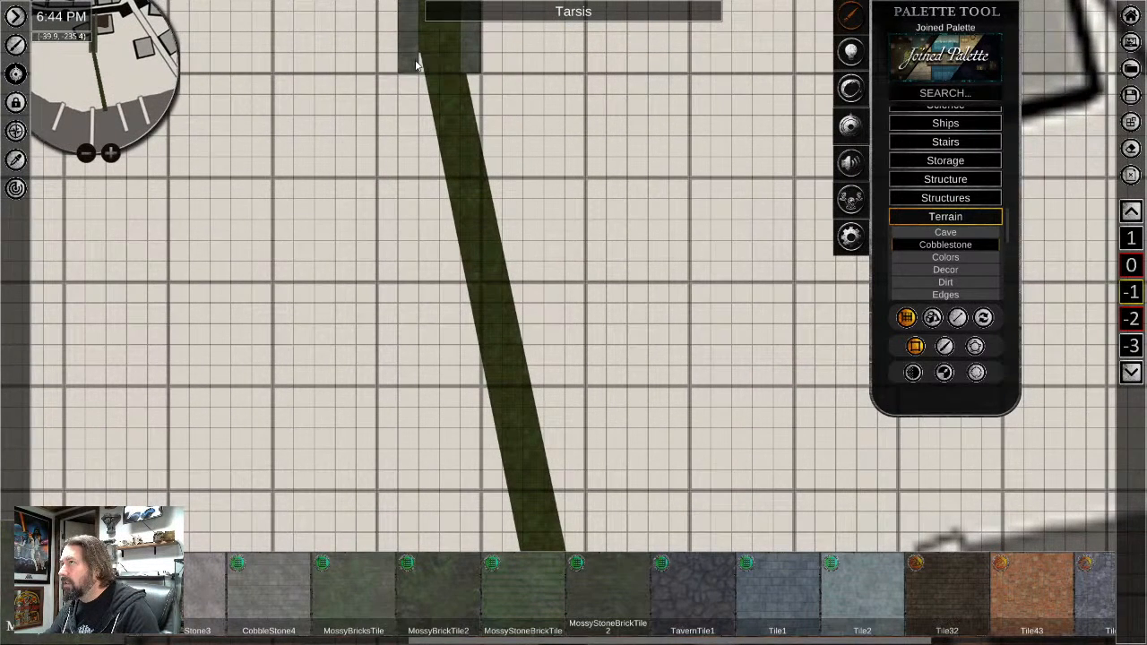
left_click(958, 318)
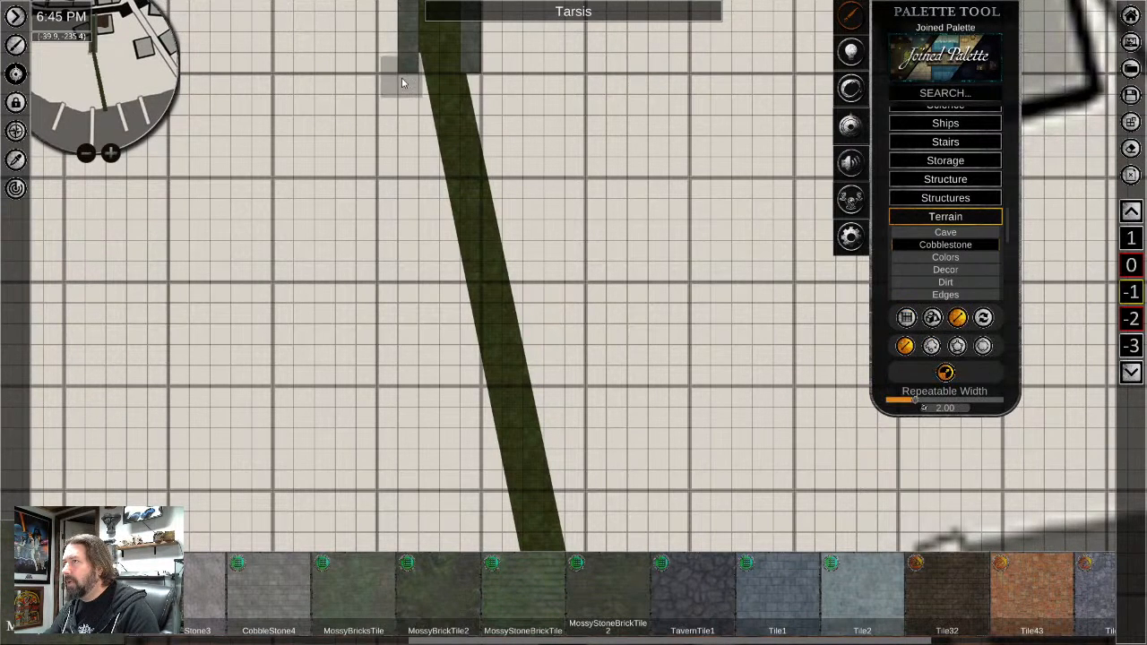
left_click_drag(402, 82, 421, 149)
scroll(430, 122, "up", 4)
middle_click_drag(450, 141, 437, 434)
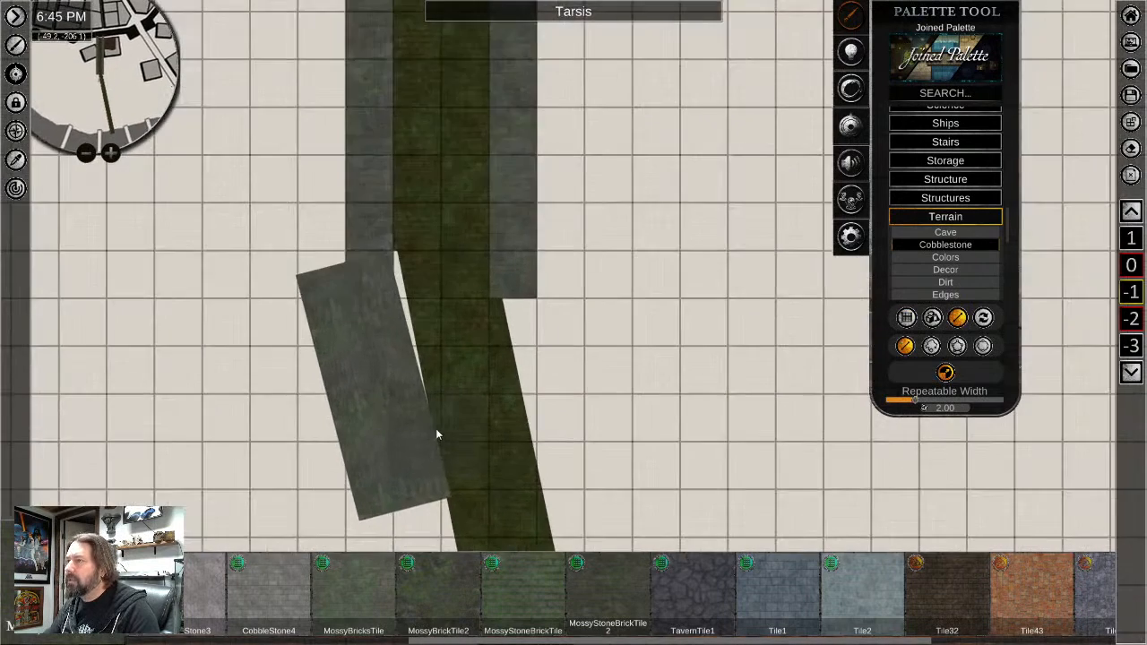
scroll(436, 429, "up", 3)
right_click(362, 334)
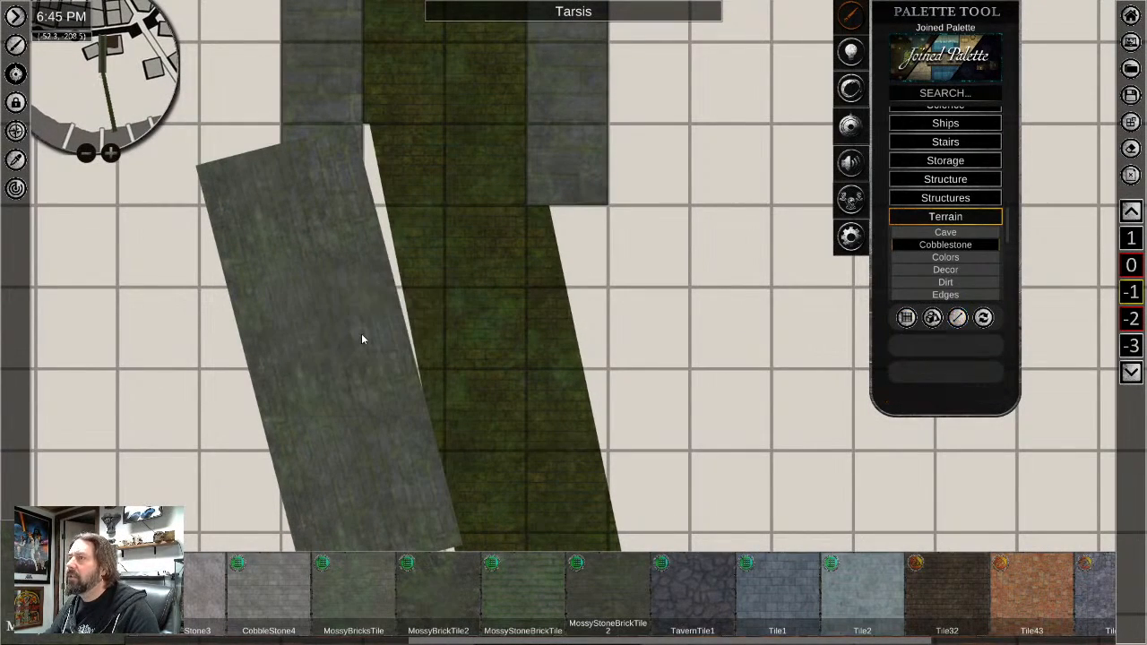
left_click(13, 16)
left_click(337, 389)
key("Delete")
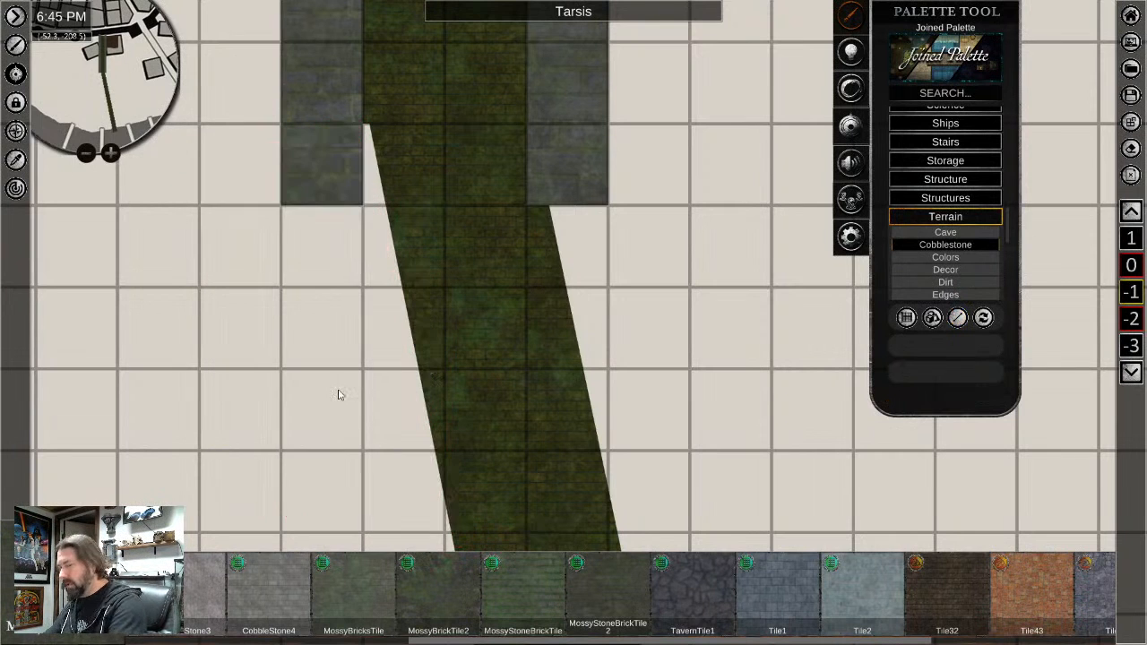
Draw a narrow MossyStoneBrickTile2 polygon along the slanted sewer's west edge, from the shoreline to the straight walkway's south end
left_click(906, 318)
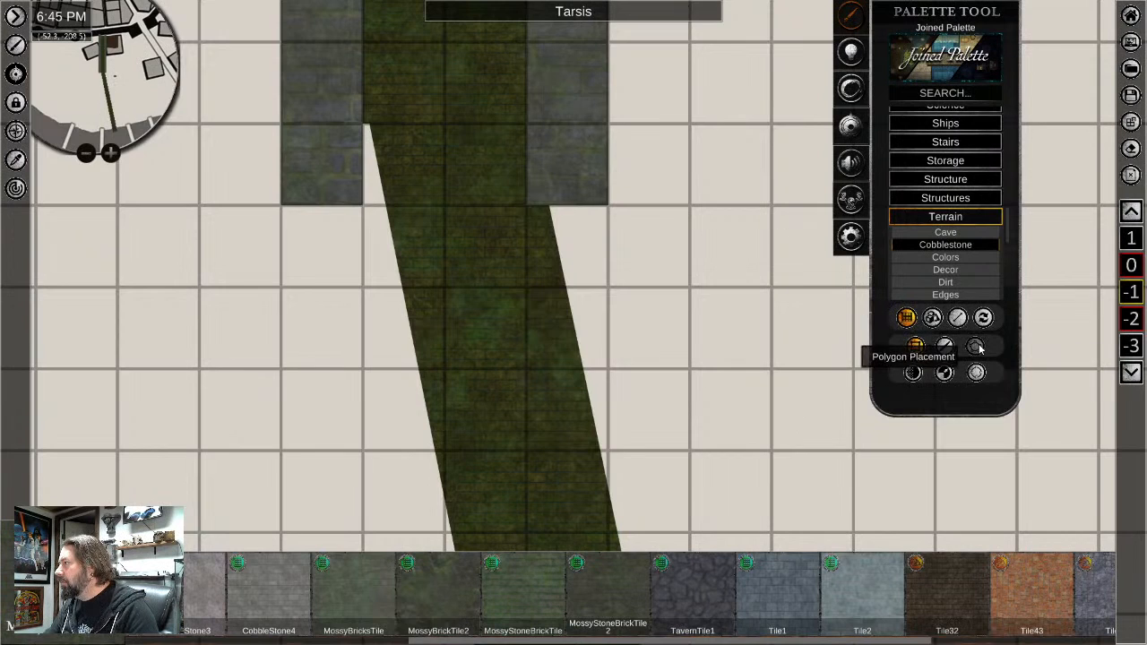
left_click(974, 346)
scroll(474, 404, "down", 2)
scroll(428, 170, "down", 3)
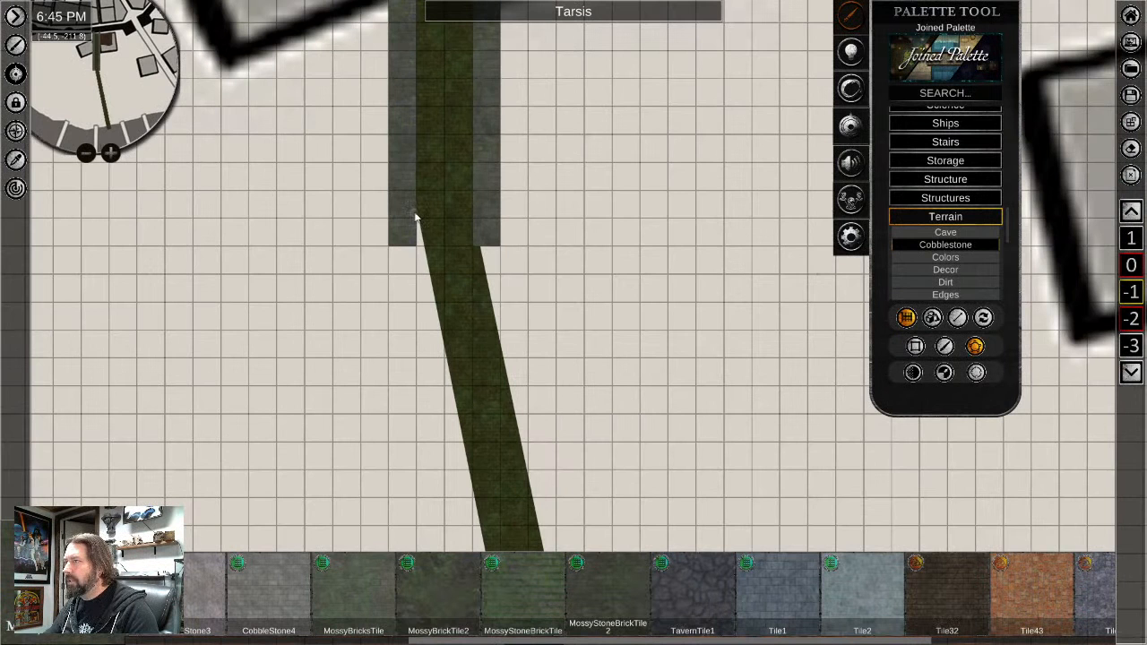
middle_click_drag(546, 534, 496, 254)
middle_click_drag(525, 416, 500, 307)
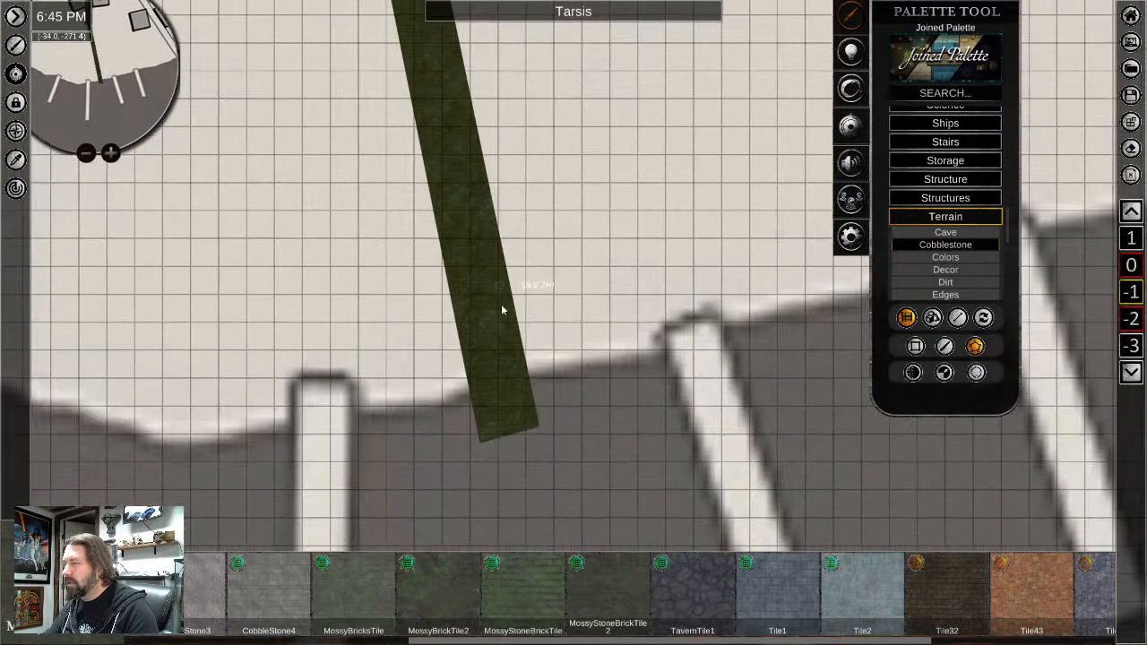
left_click(470, 397)
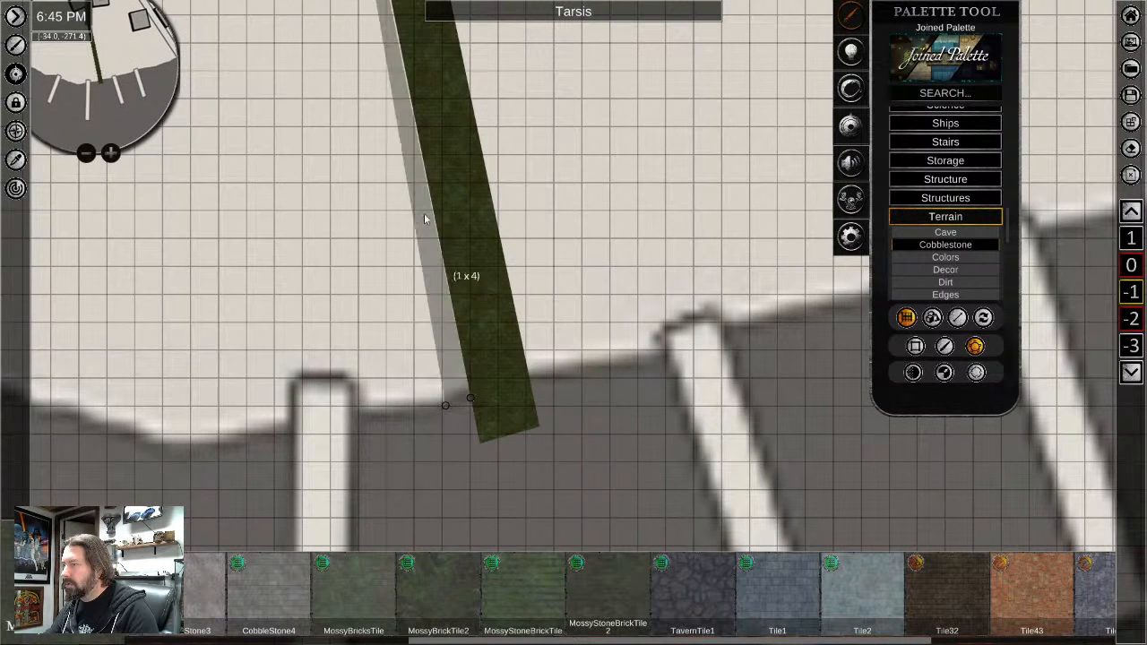
middle_click_drag(407, 131, 478, 489)
middle_click_drag(391, 34, 466, 405)
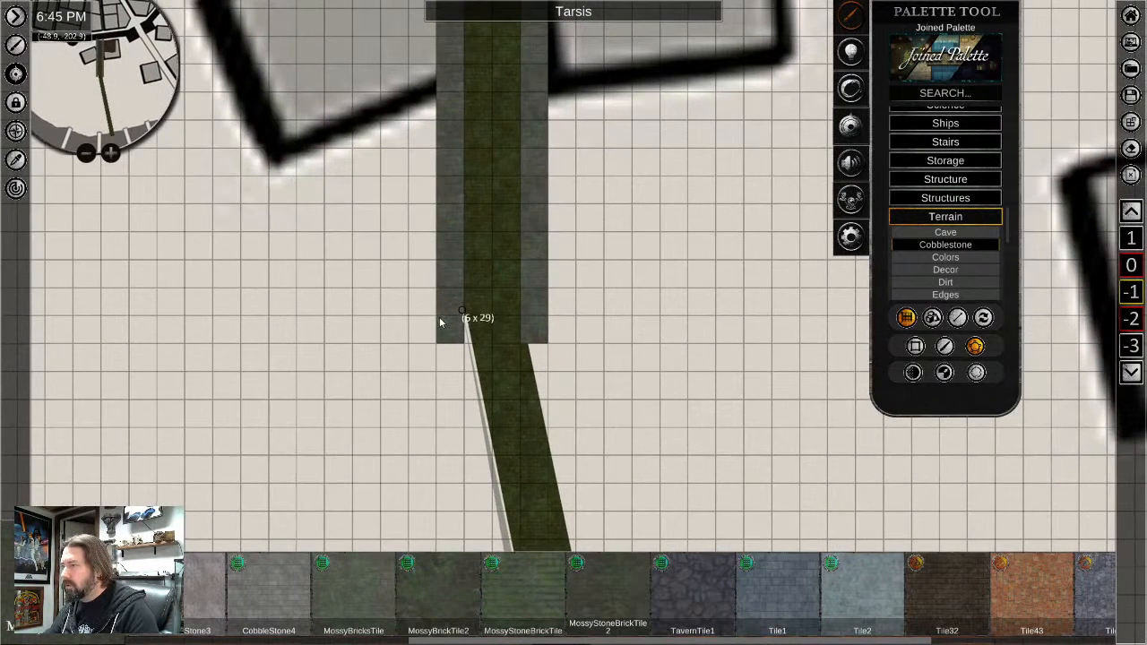
left_click(436, 346)
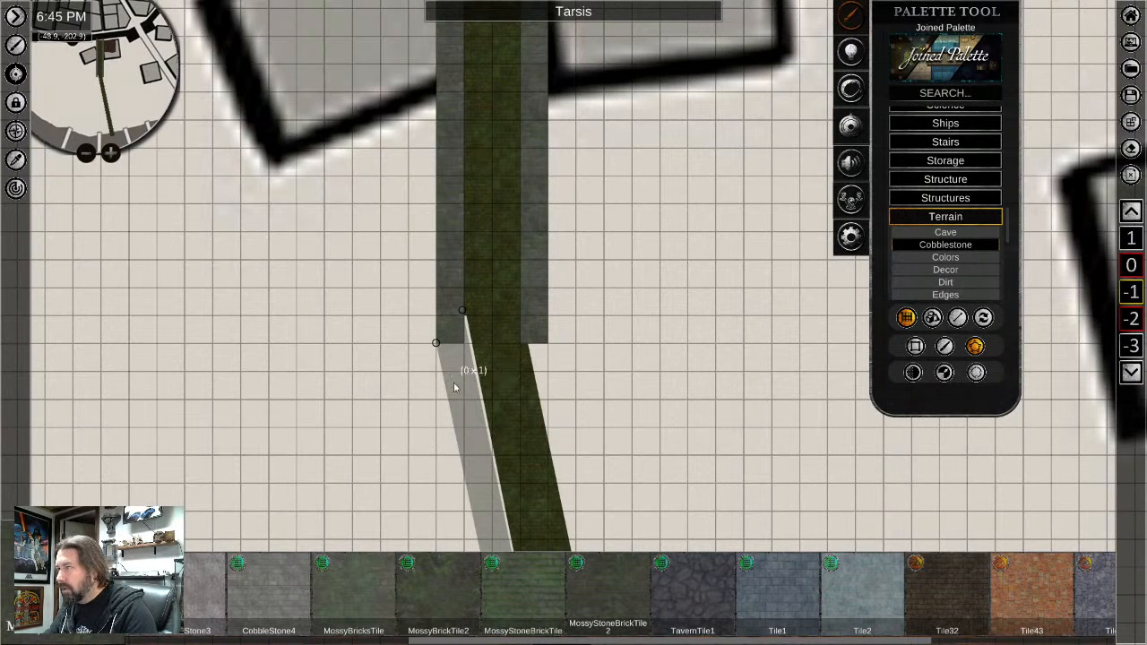
right_click(455, 354)
Draw a narrow MossyStoneBrickTile2 polygon along the slanted sewer's east edge, from the straight walkway's south end to the shoreline
scroll(482, 361, "up", 3)
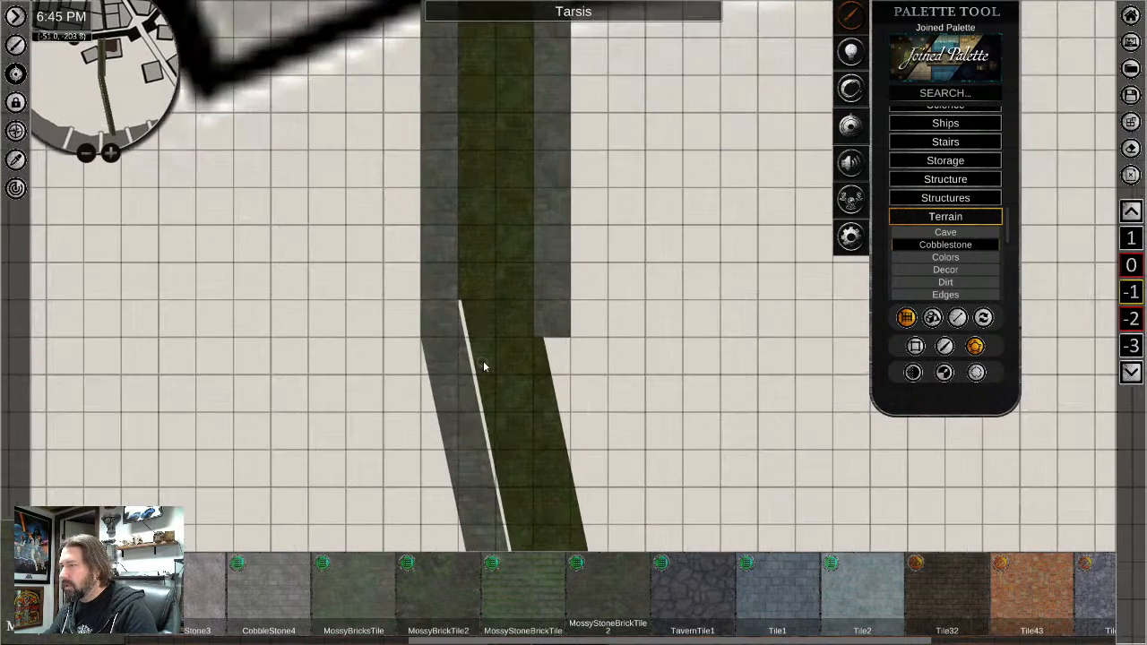
scroll(491, 388, "down", 3)
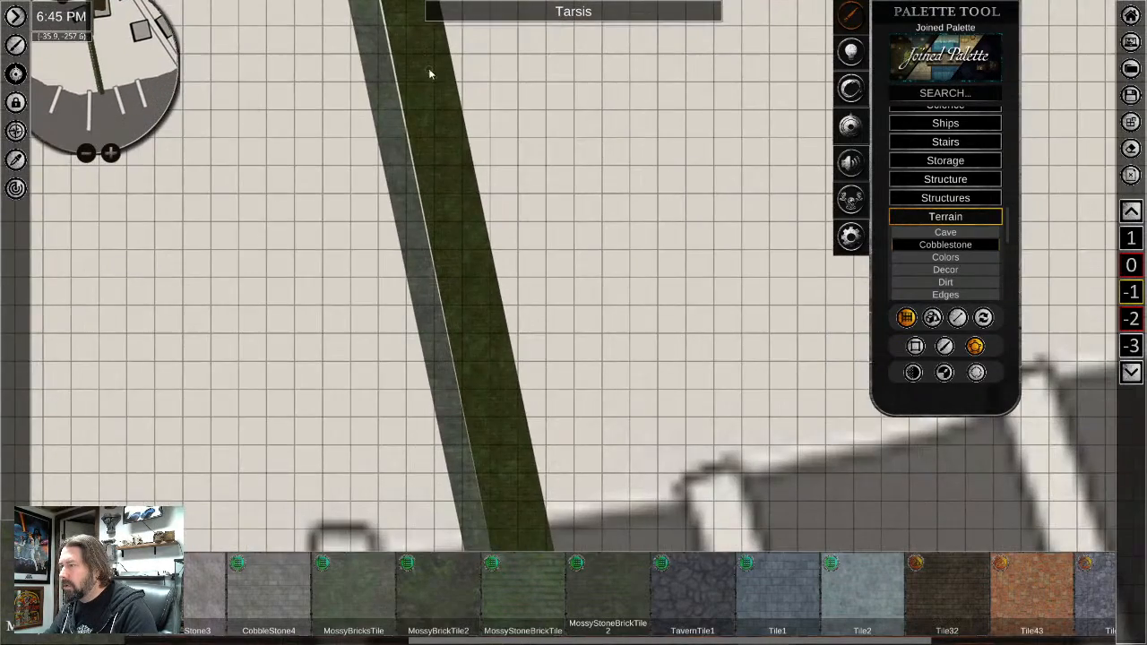
middle_click_drag(467, 261, 433, 401)
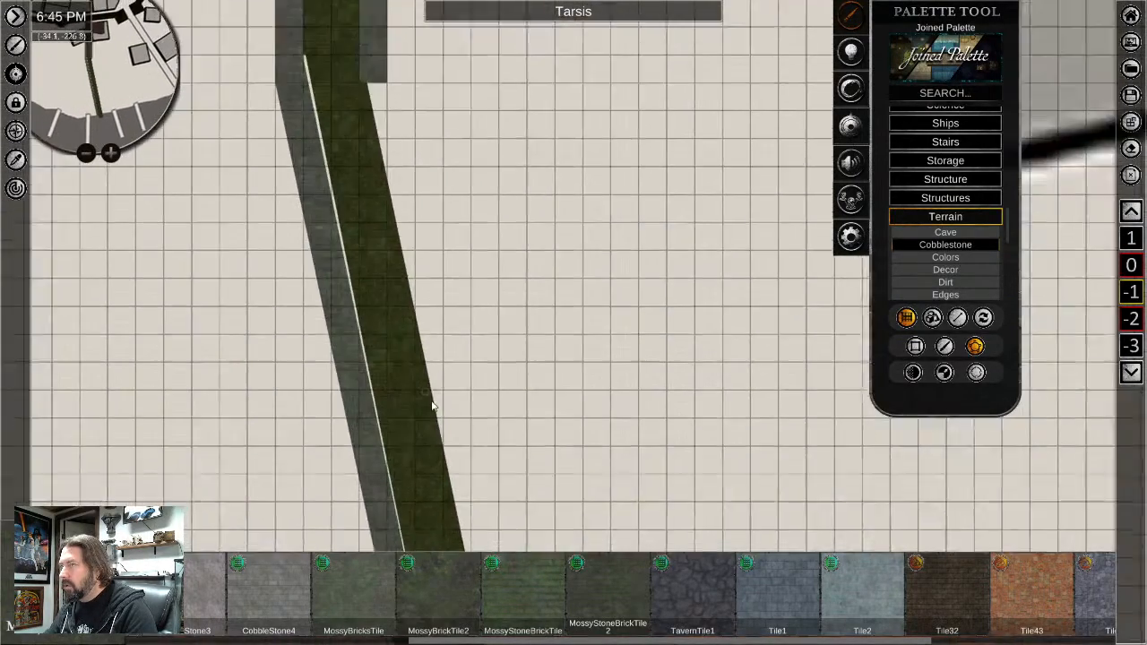
middle_click_drag(394, 211, 425, 346)
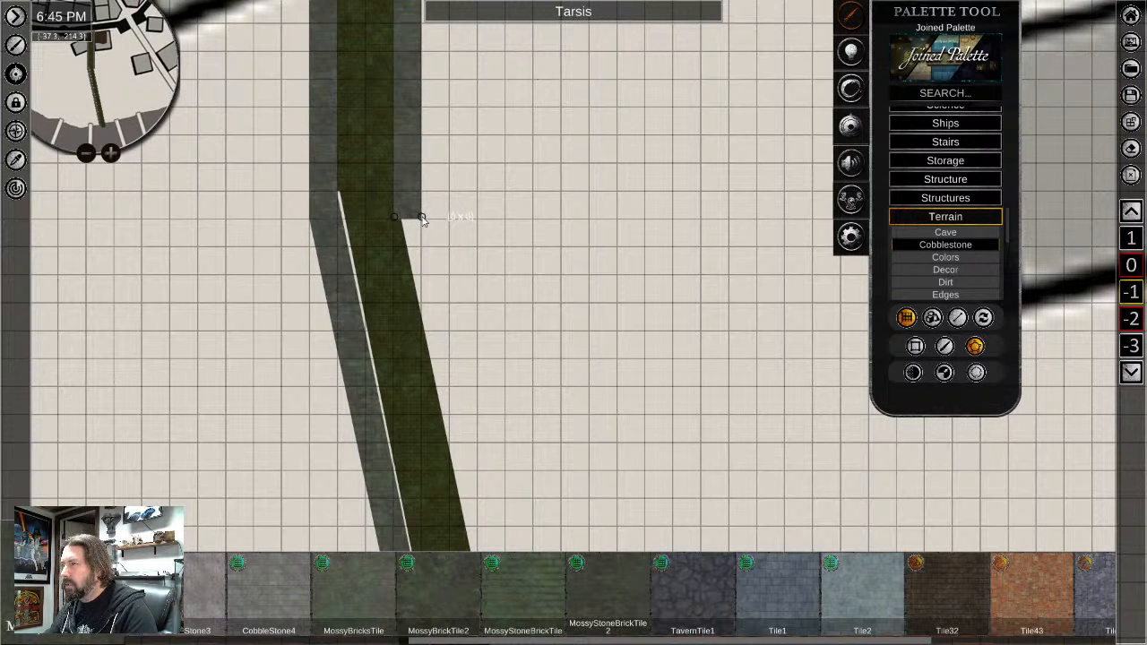
middle_click_drag(487, 417, 482, 197)
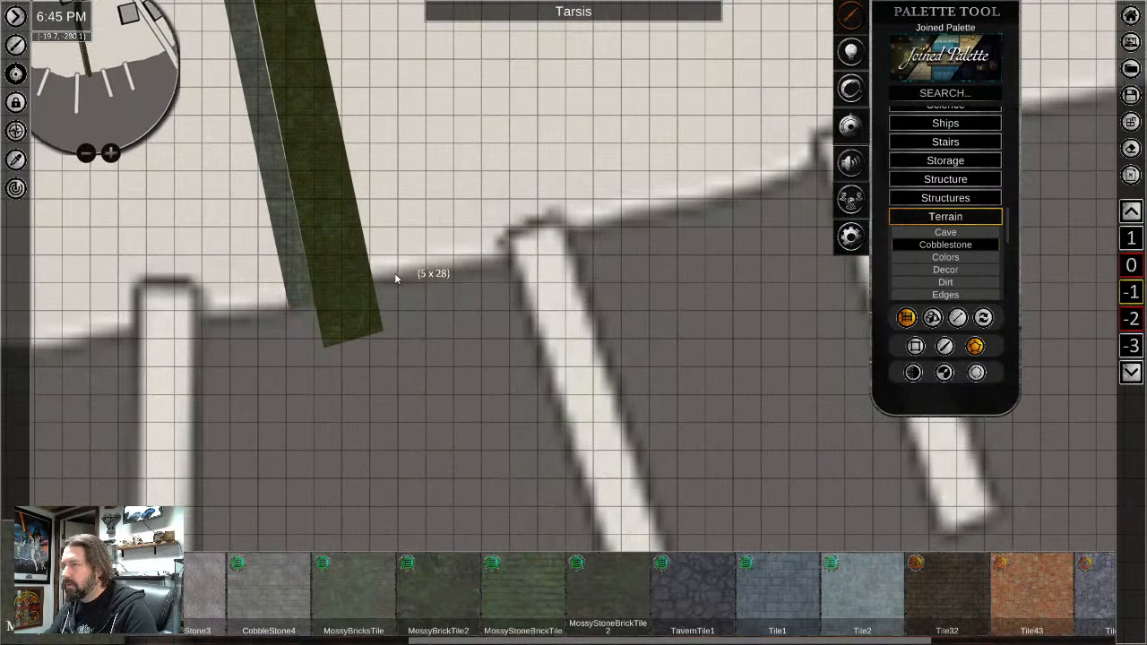
left_click(396, 271)
left_click(371, 281)
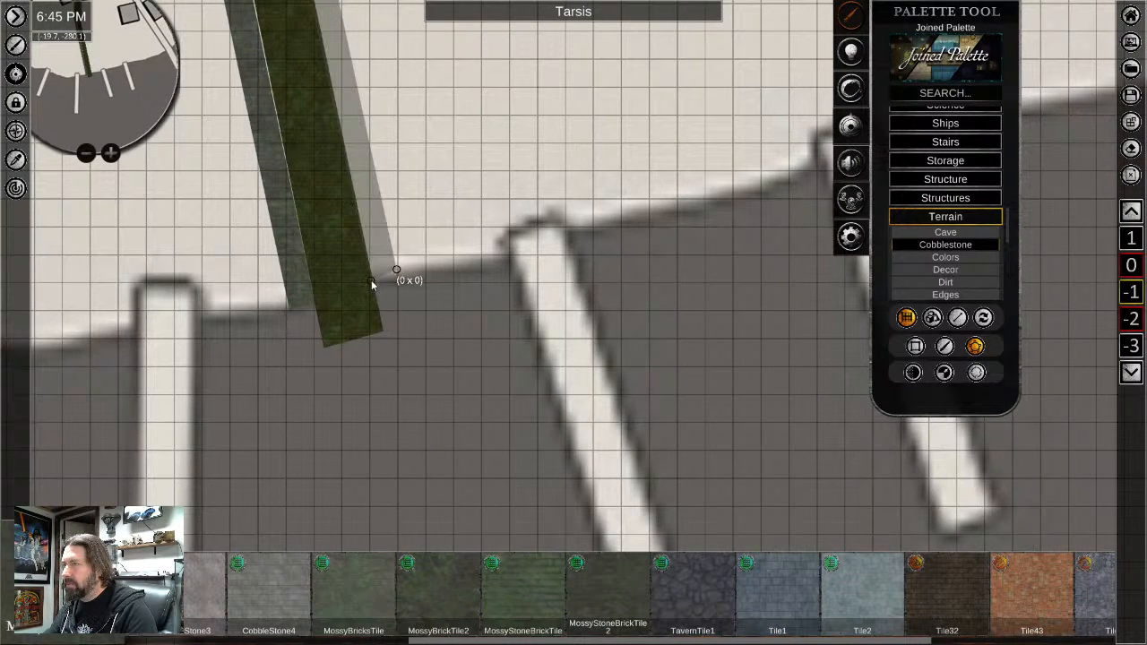
middle_click_drag(364, 186, 390, 321)
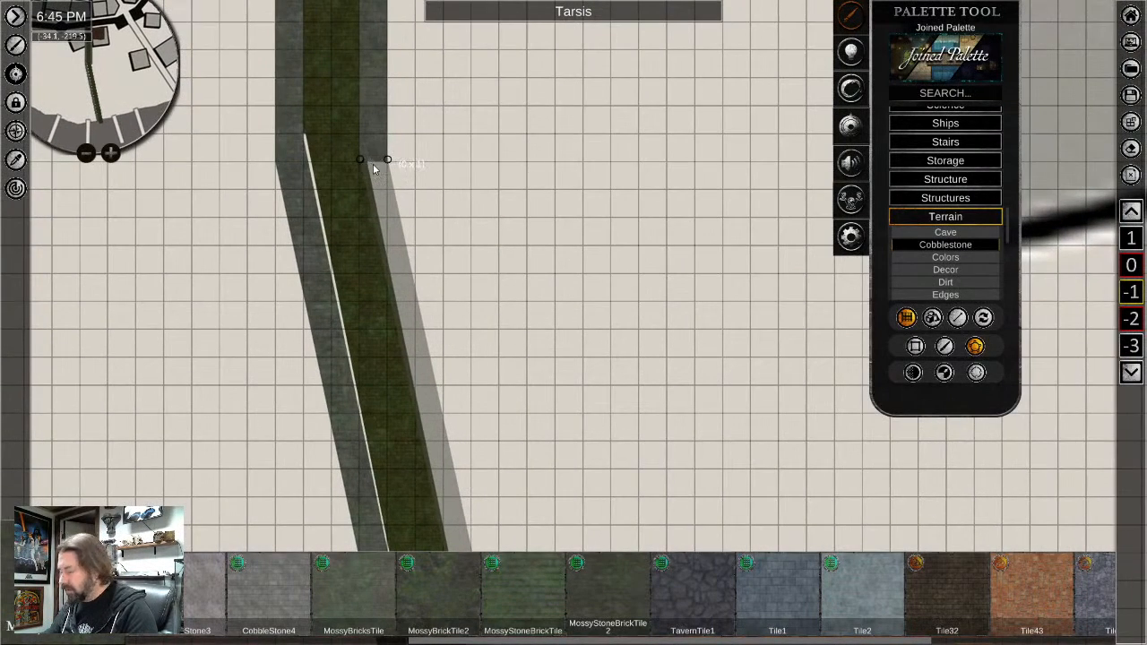
right_click(353, 283)
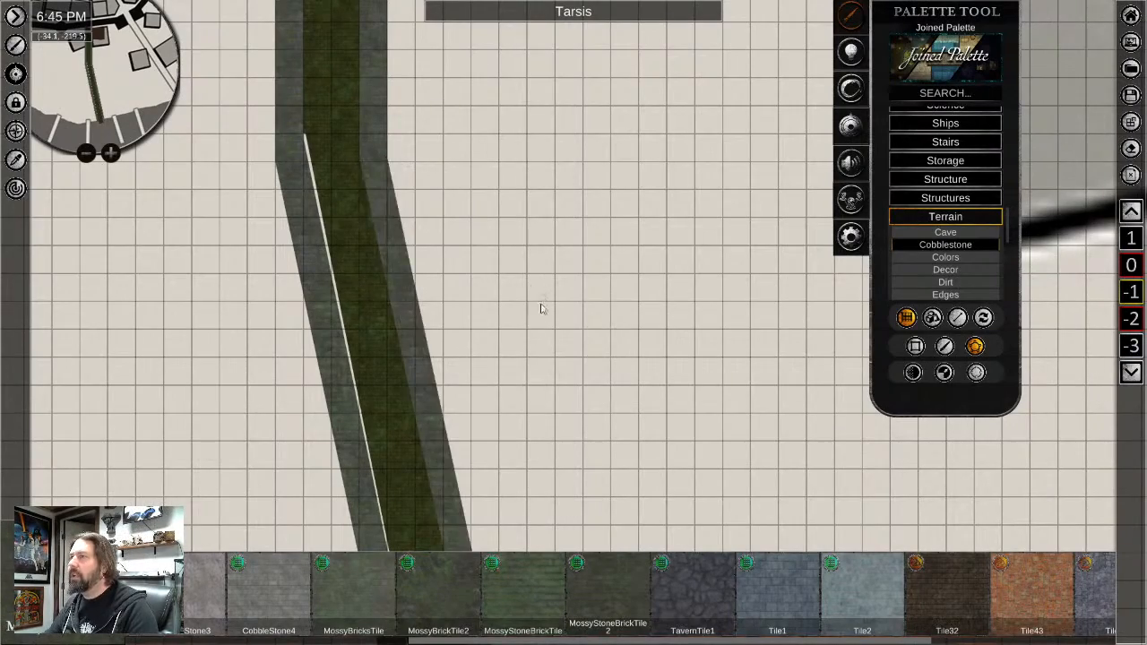
Adjust the slanted sewer floor polygon's scale and position to close the thin gap along the west walkway
scroll(541, 303, "down", 2)
middle_click_drag(480, 351, 461, 389)
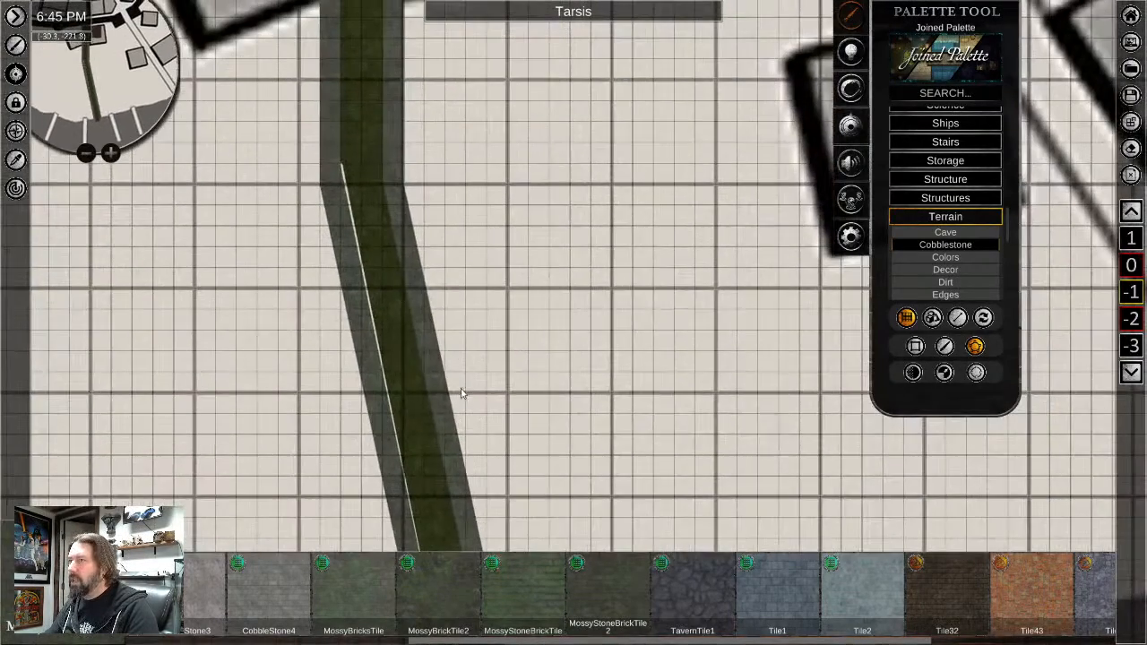
left_click(394, 385)
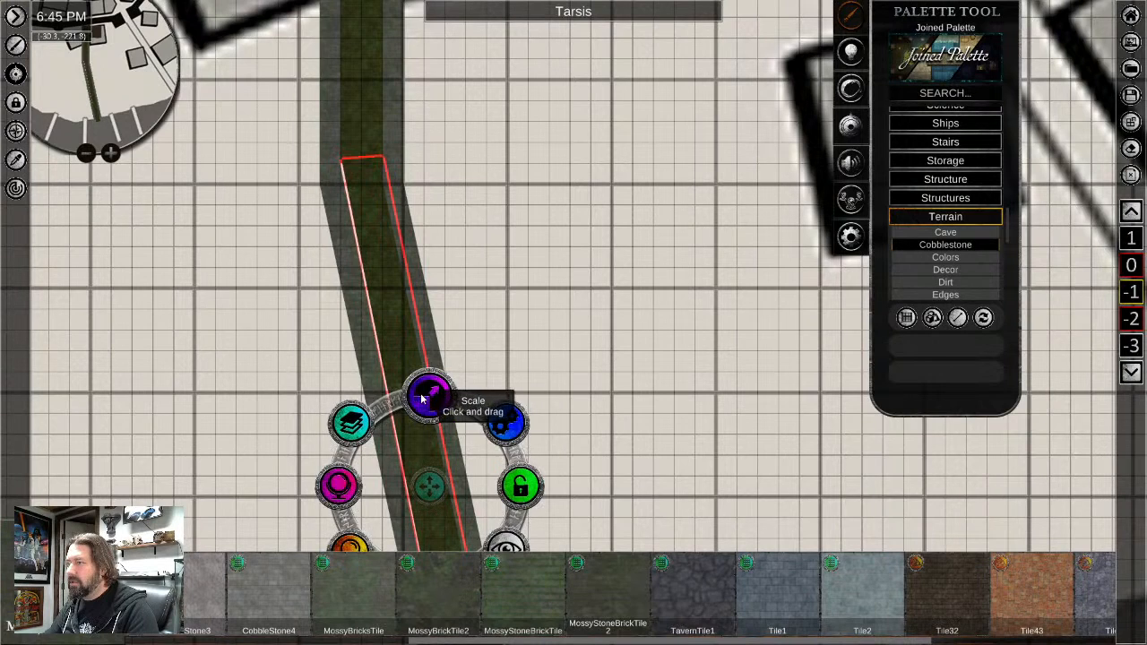
left_click_drag(414, 405, 416, 388)
left_click(567, 371)
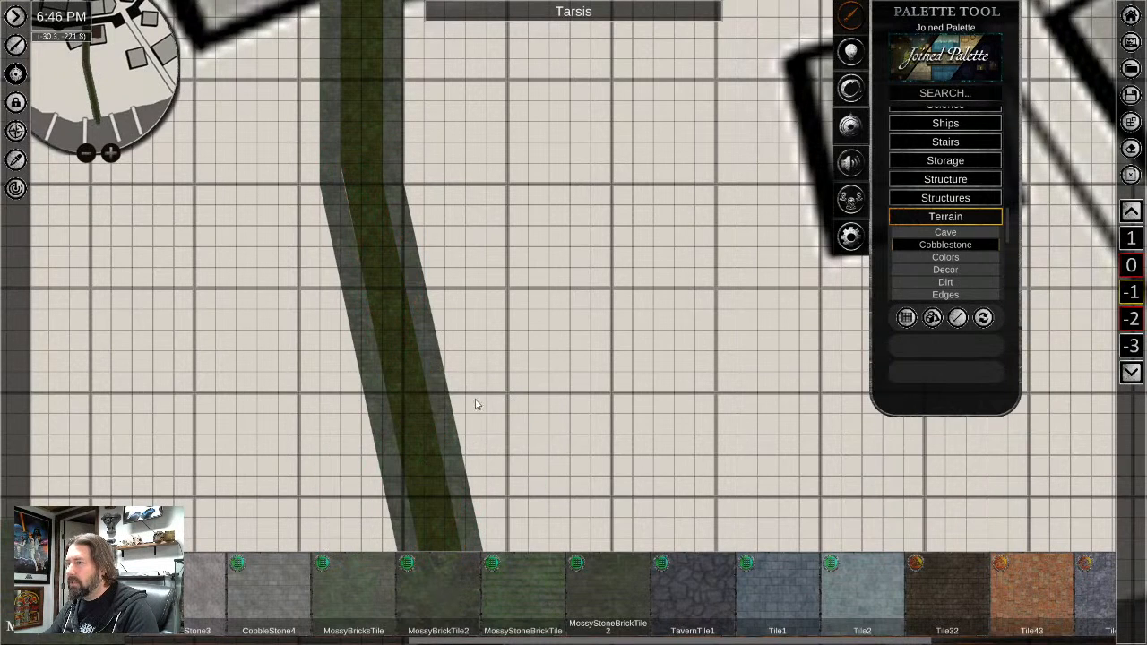
left_click(417, 411)
left_click_drag(430, 483, 428, 484)
left_click(589, 454)
Inspect the sewer and both walkways from the bend down to the shoreline and back up to the cellar
middle_click_drag(637, 422, 608, 252)
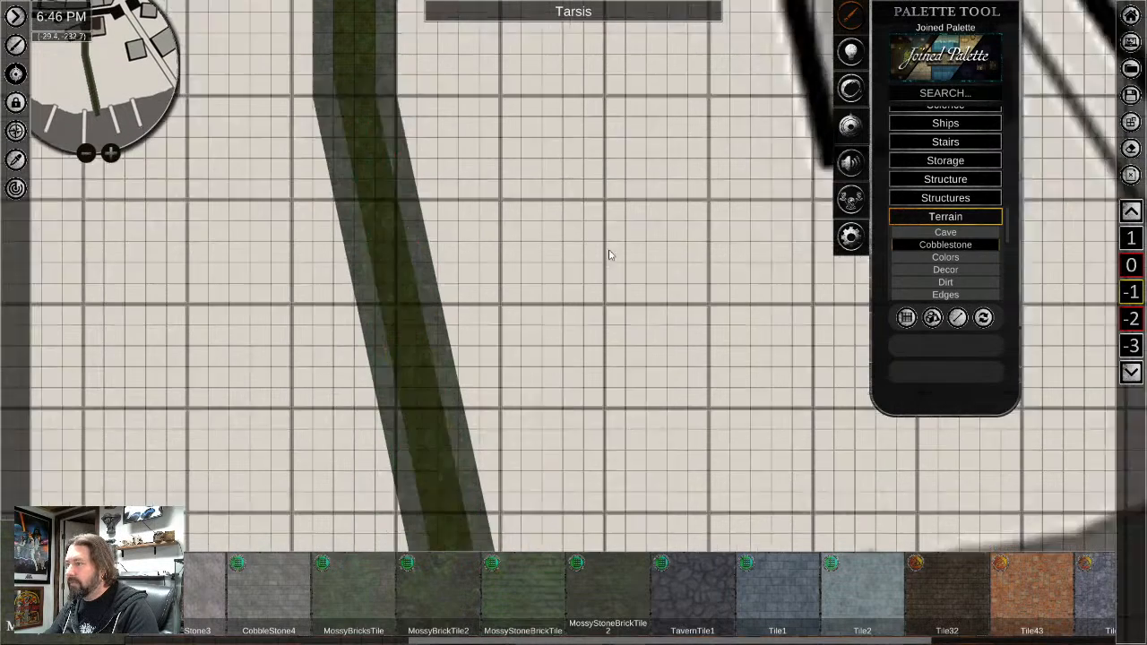
middle_click_drag(620, 504, 611, 336)
scroll(444, 387, "up", 3)
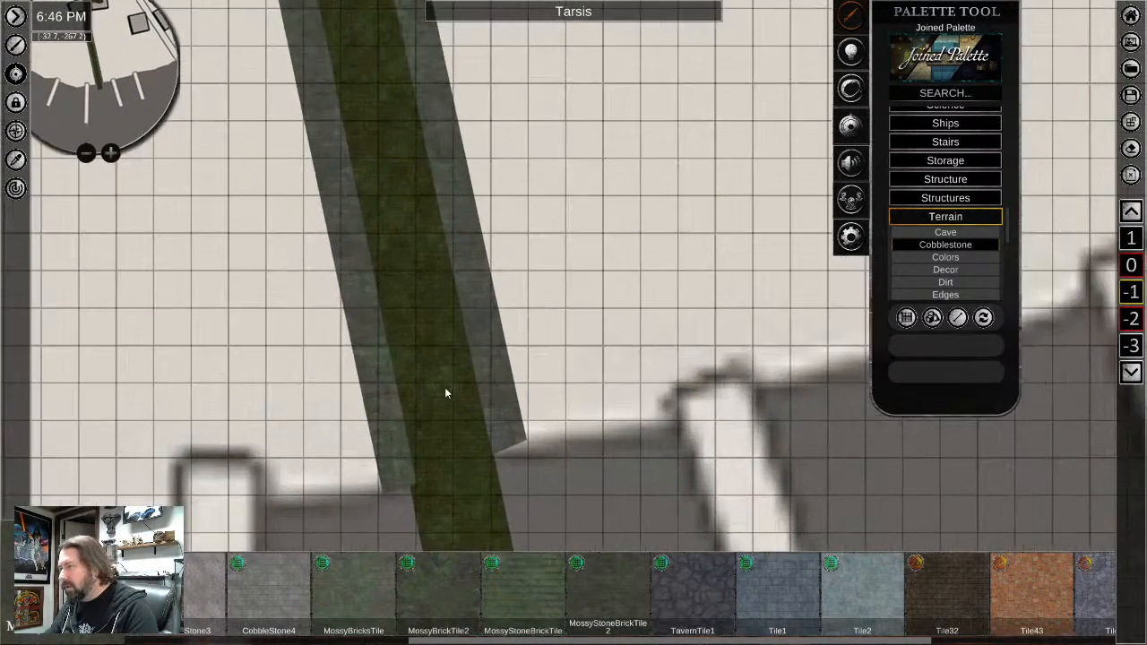
middle_click_drag(445, 387, 497, 538)
middle_click_drag(387, 97, 422, 328)
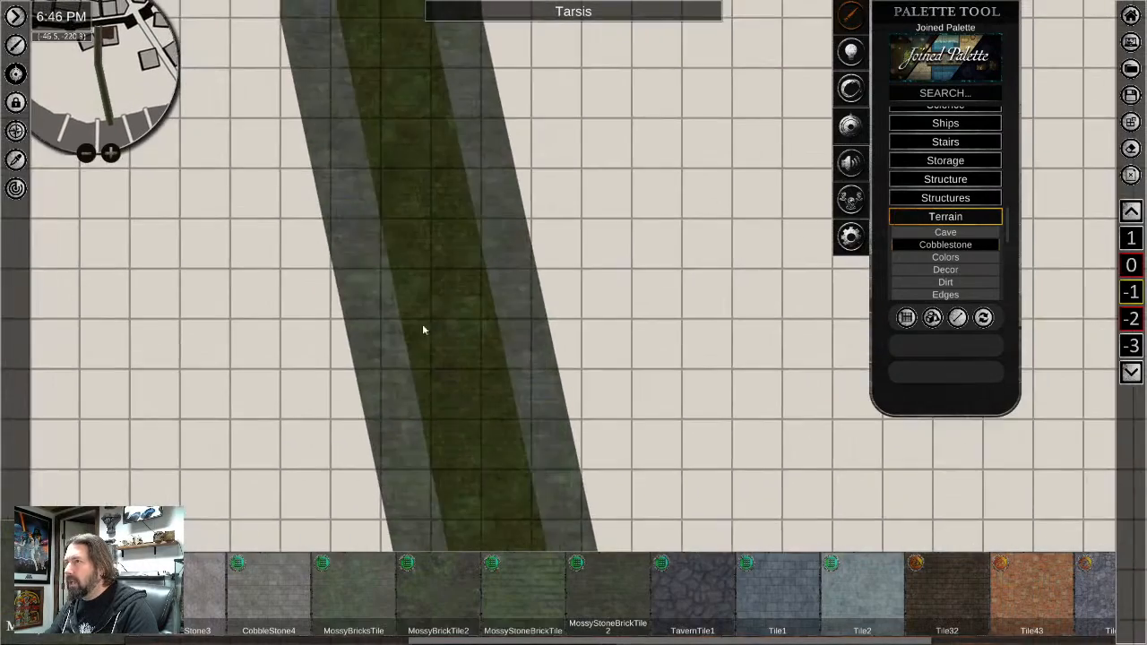
middle_click_drag(435, 502, 405, 473)
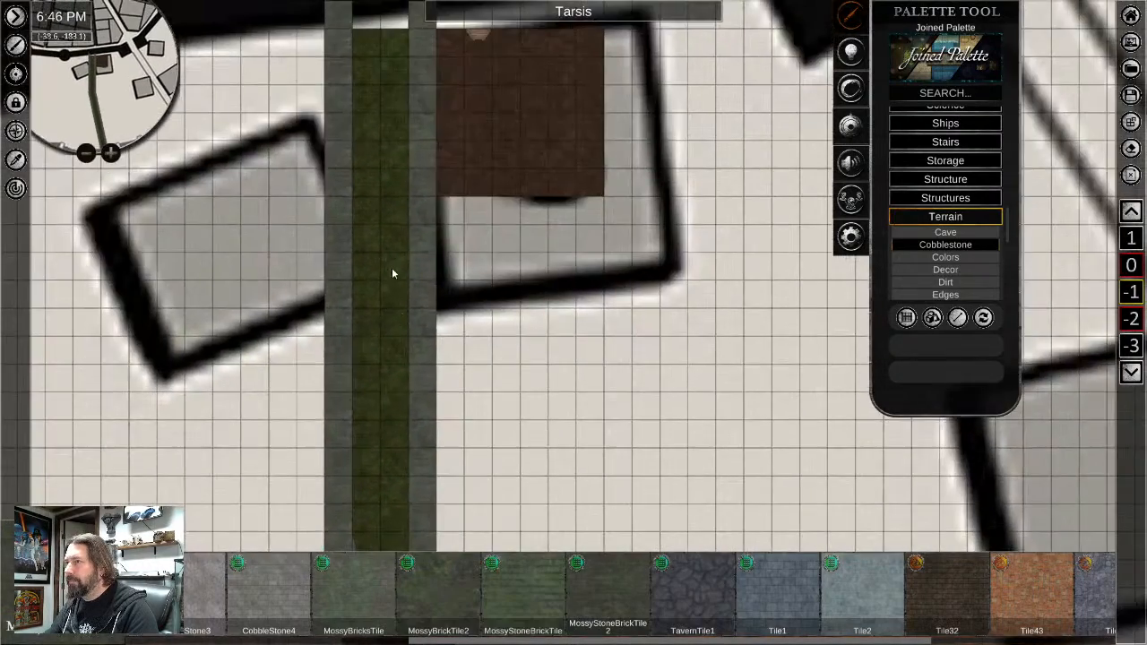
middle_click_drag(391, 267, 387, 440)
scroll(426, 412, "down", 1)
scroll(428, 343, "up", 1)
scroll(428, 342, "up", 1)
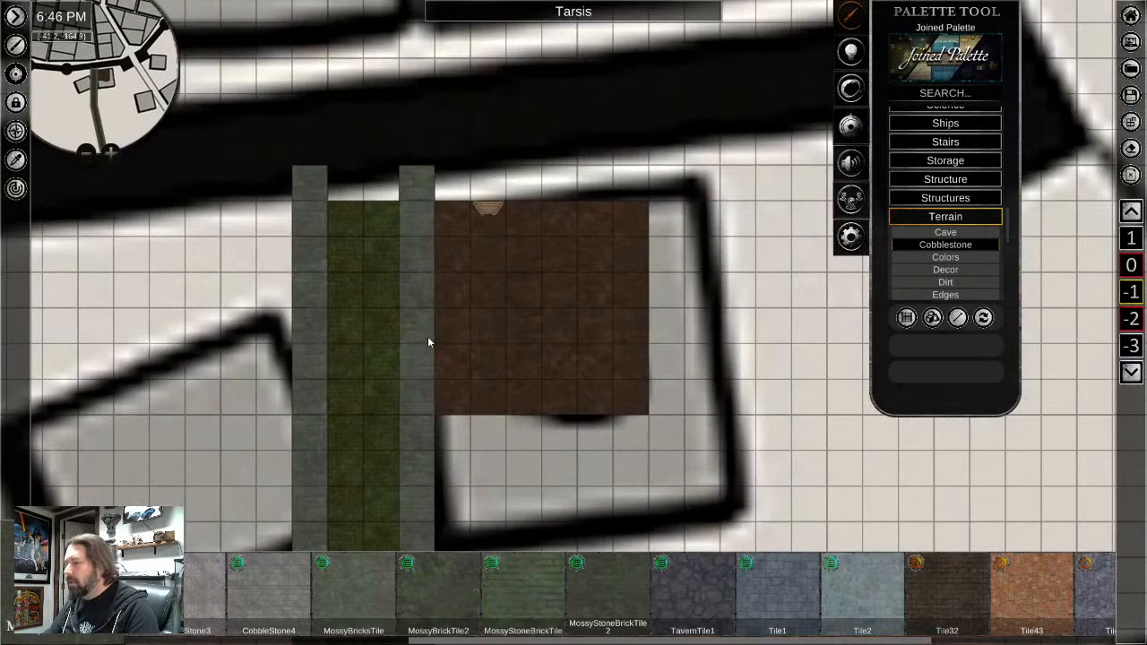
Search the joined palette for "secret" and clear the search to return to the category list
left_click(928, 93)
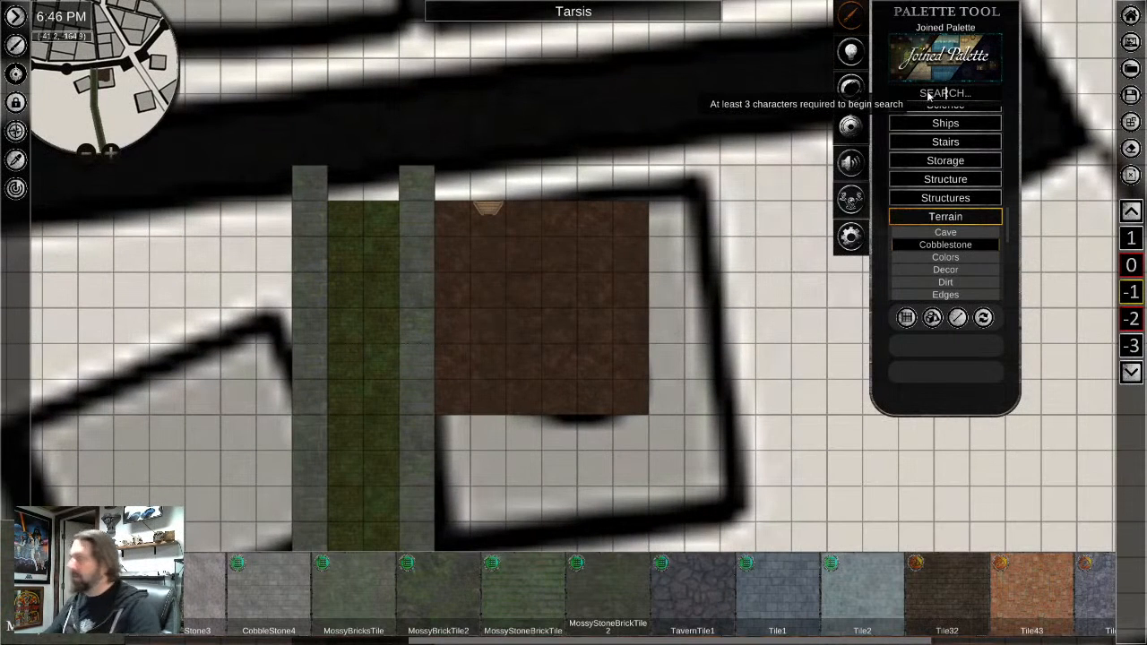
type("secret")
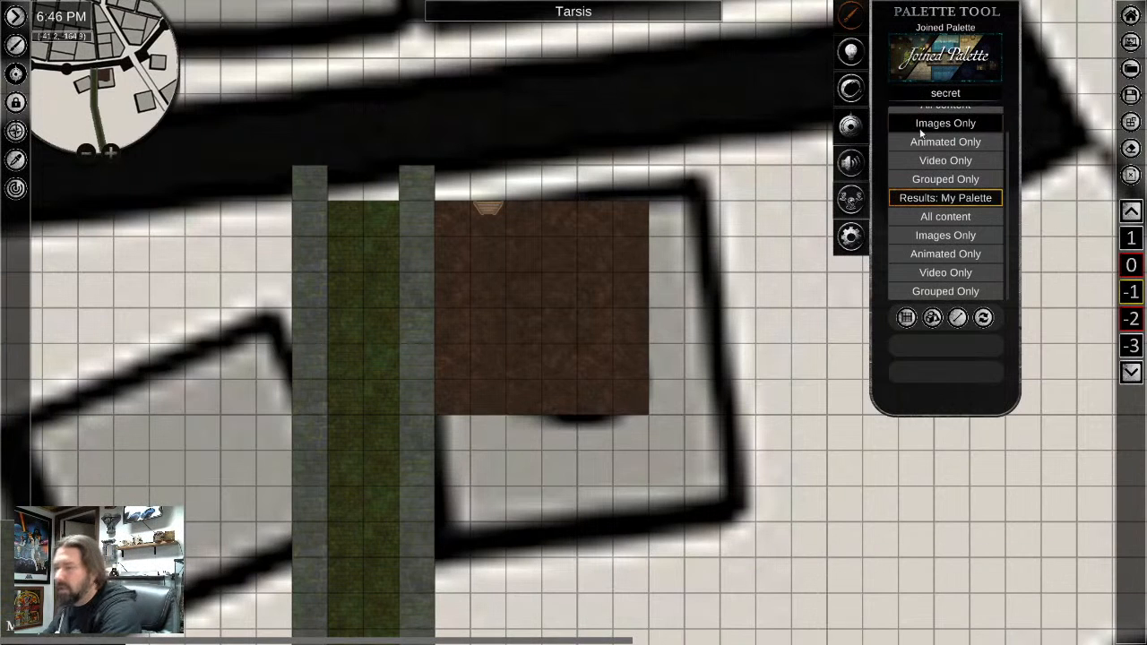
left_click(927, 95)
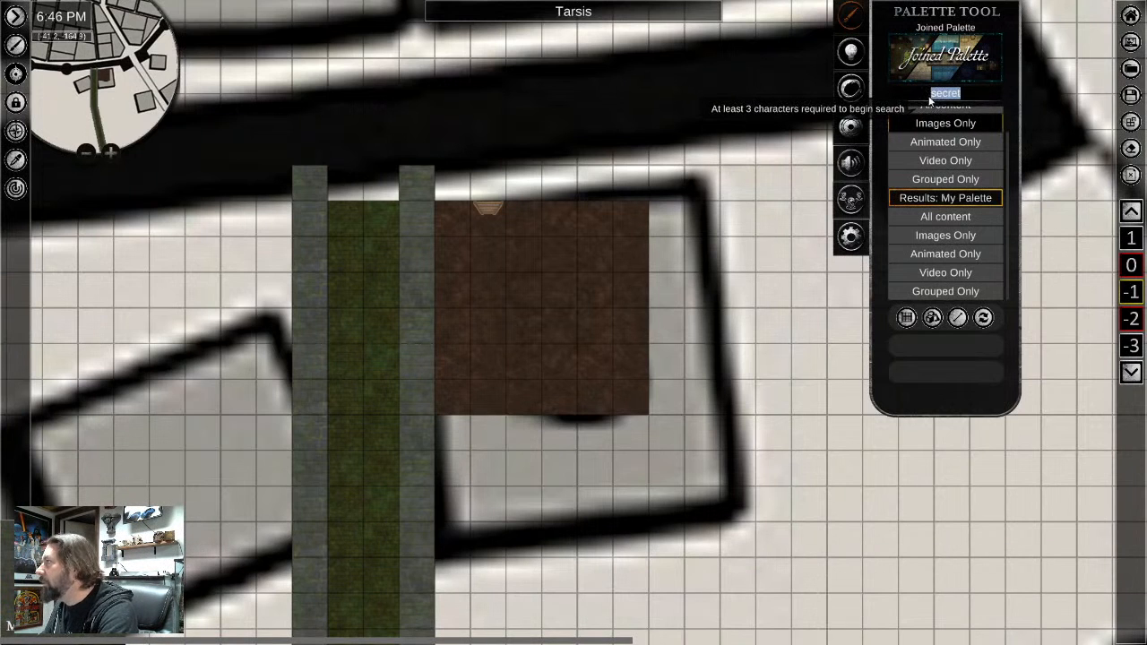
key("BackSpace")
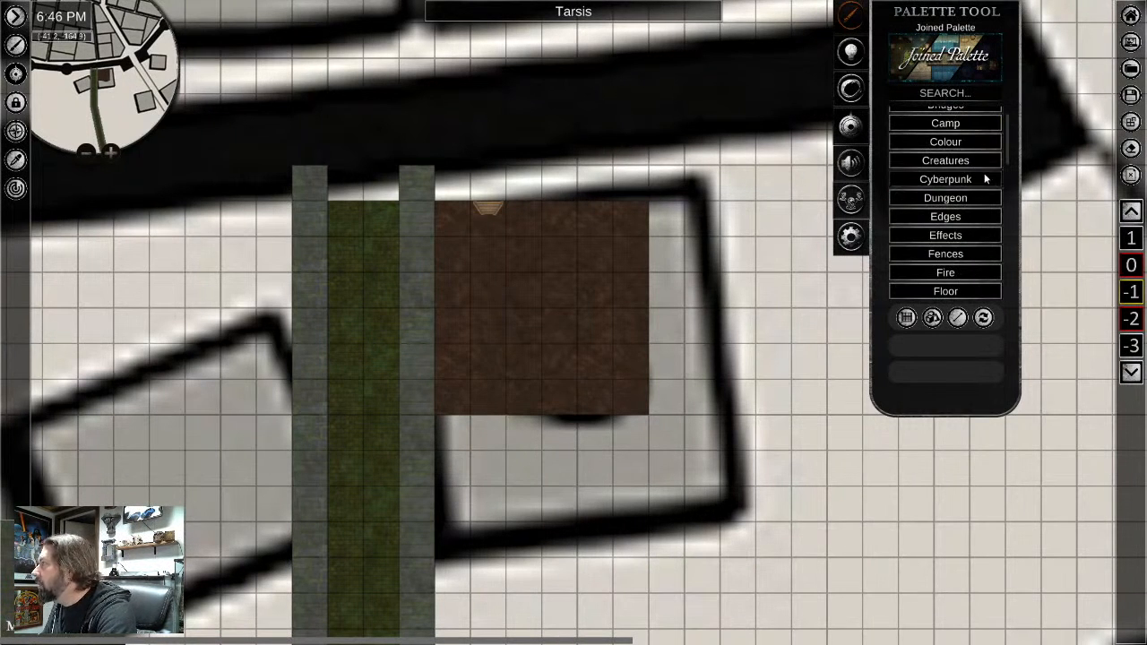
left_click_drag(1007, 143, 1013, 356)
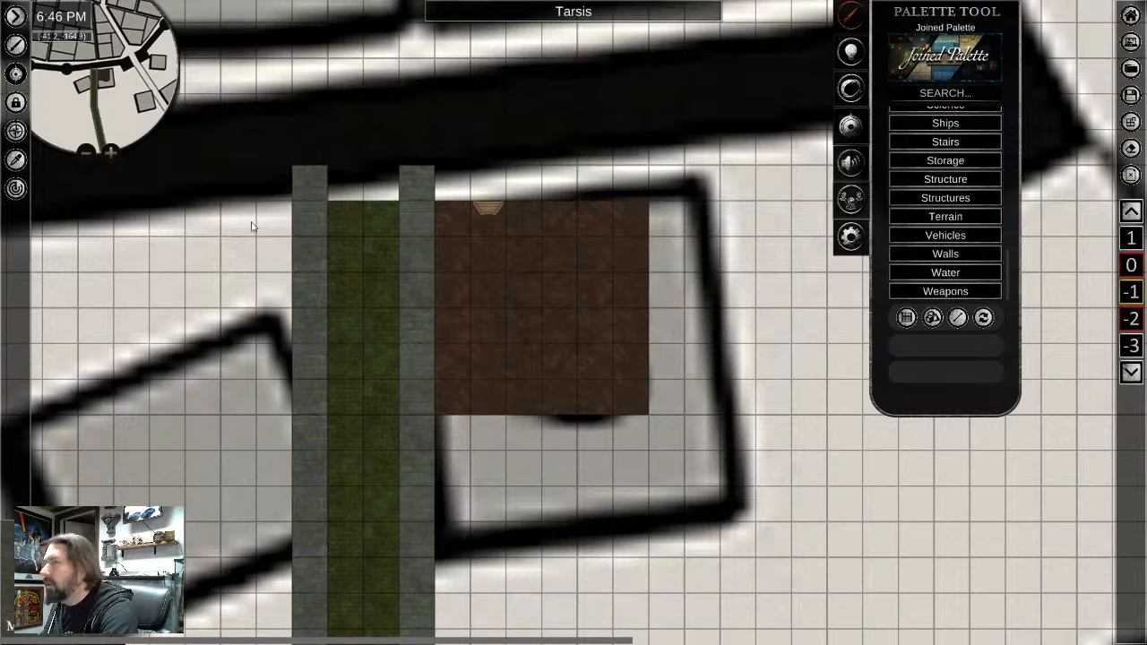
Browse the brick and cobblestone assets in the Walls category and bring up the Ruins walls
mouse_move(25, 179)
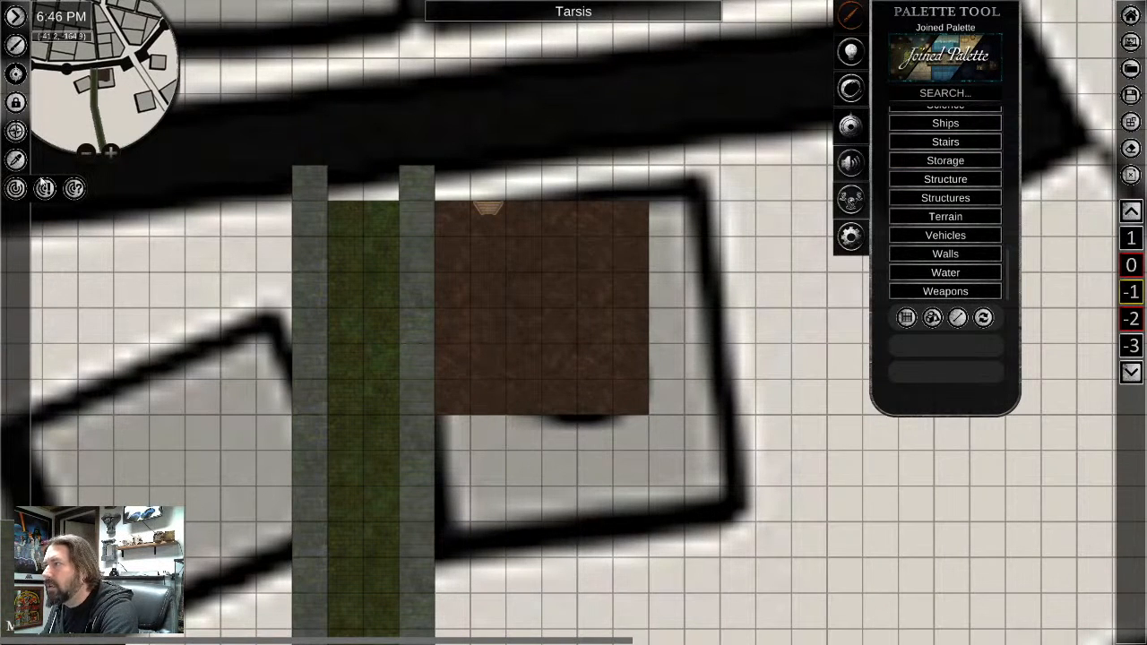
left_click(945, 254)
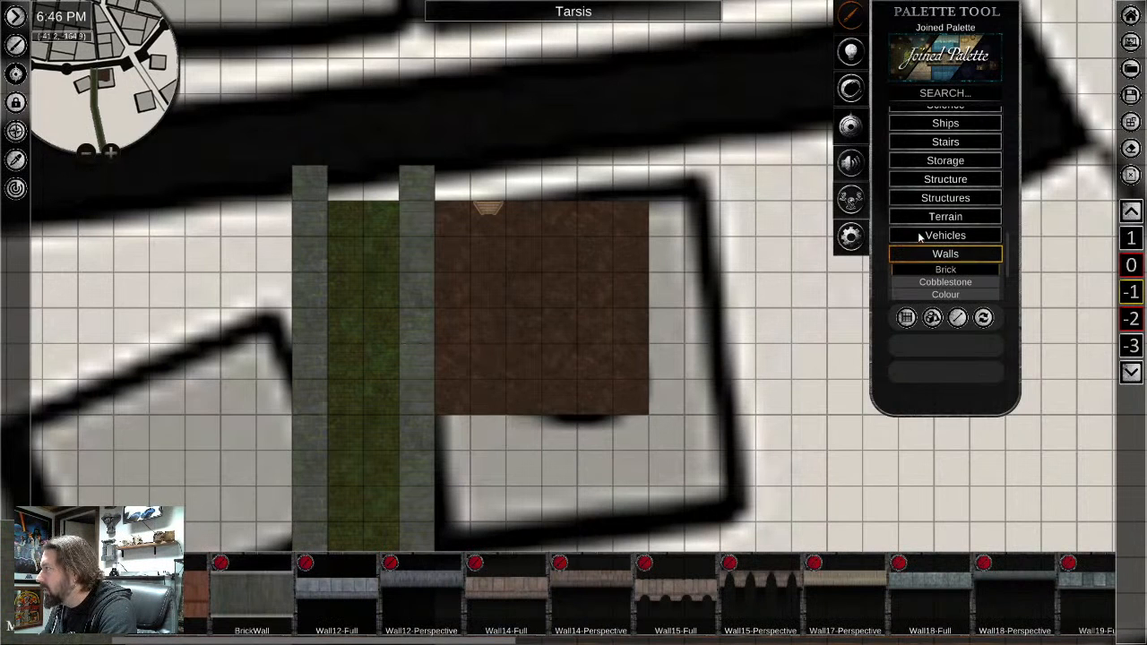
left_click(945, 235)
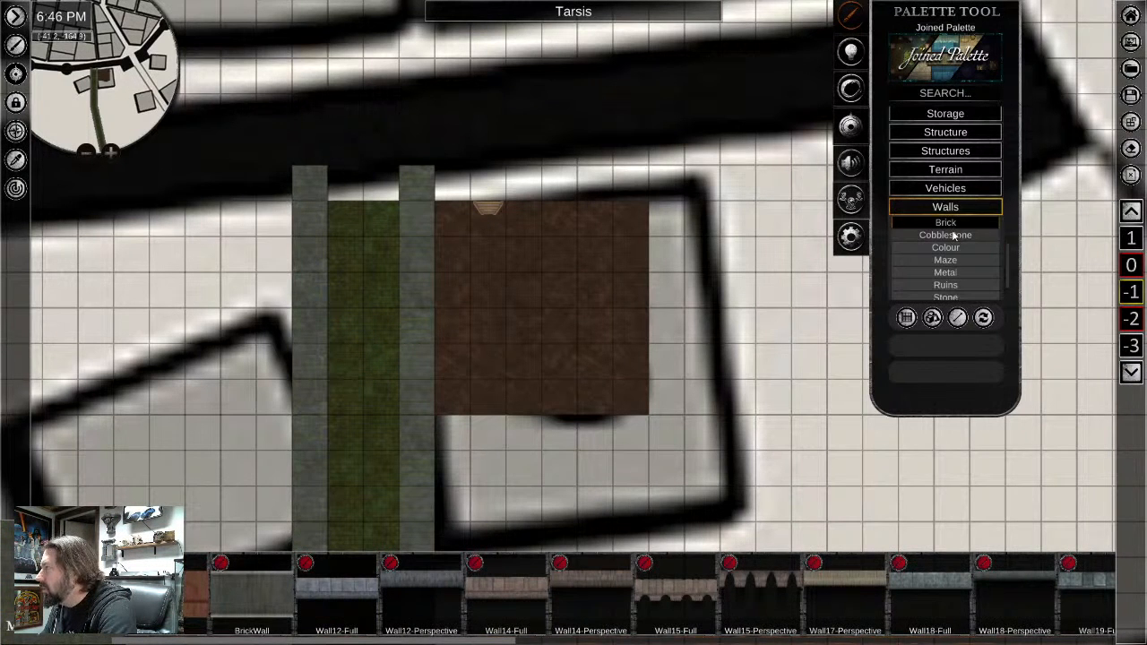
right_click(748, 435)
left_click_drag(915, 582, 586, 597)
left_click_drag(822, 613, 715, 615)
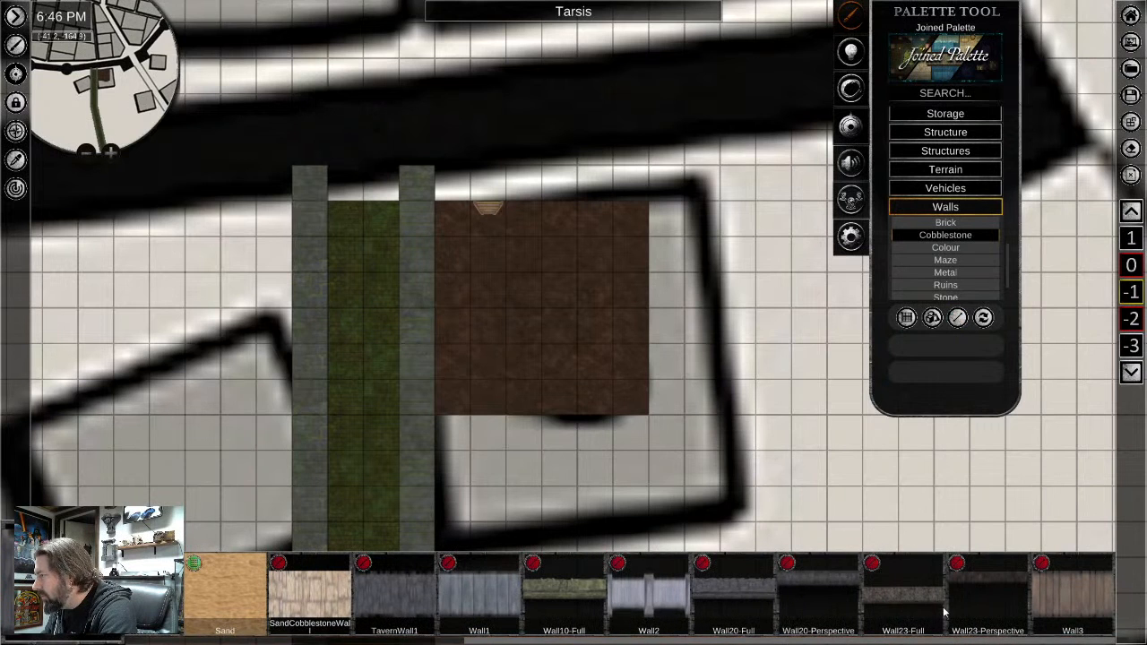
scroll(942, 229, "down", 2)
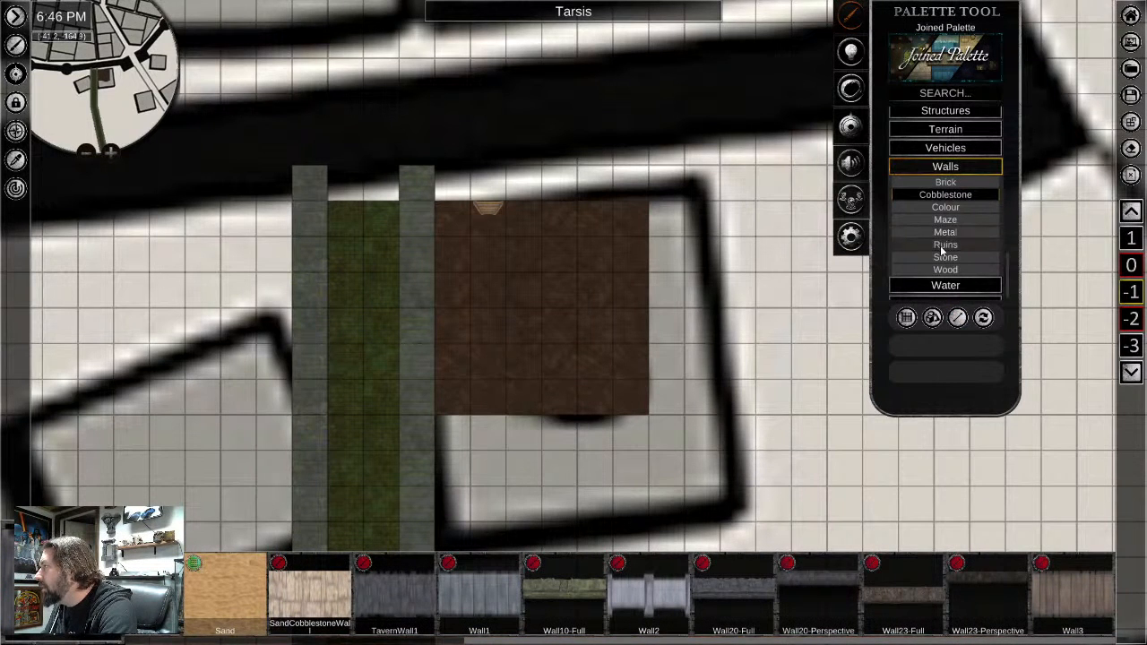
left_click(945, 245)
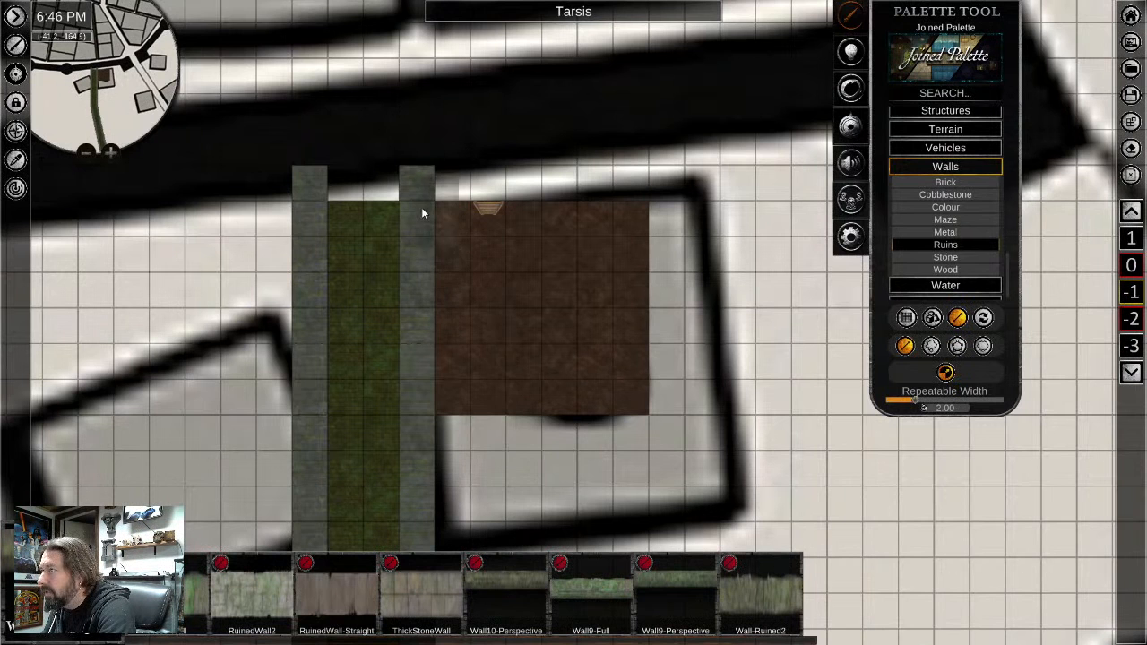
Try a 2.00-wide ruins wall along the east walkway beside the cellar and delete it
left_click_drag(422, 208, 419, 318)
scroll(439, 417, "up", 2)
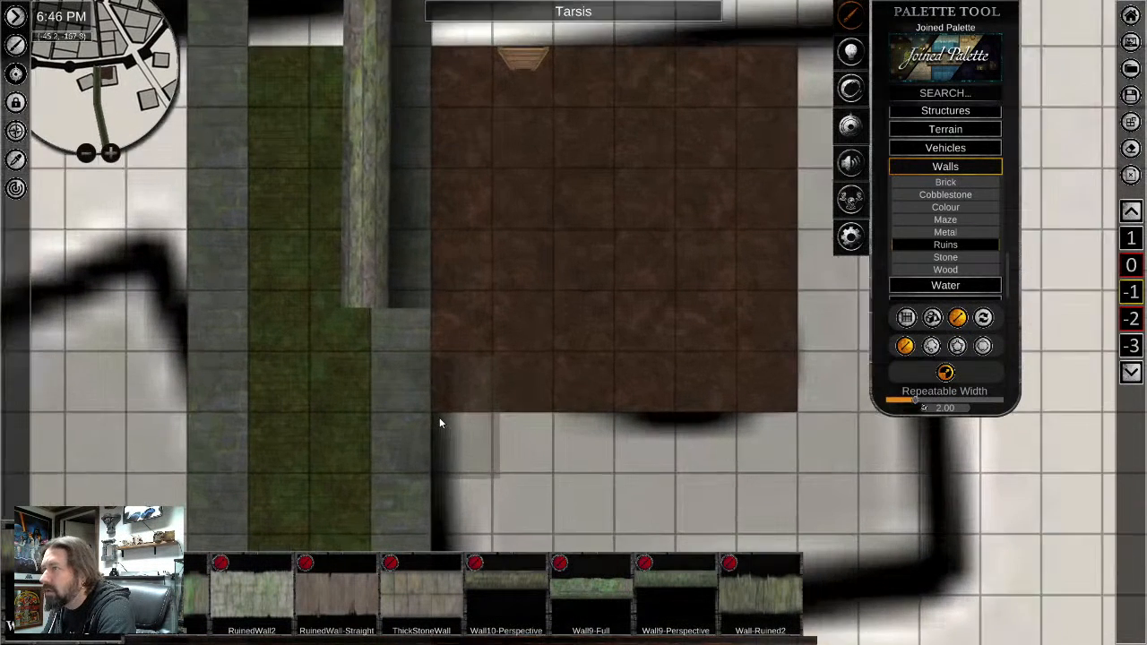
scroll(439, 422, "up", 1)
right_click(439, 417)
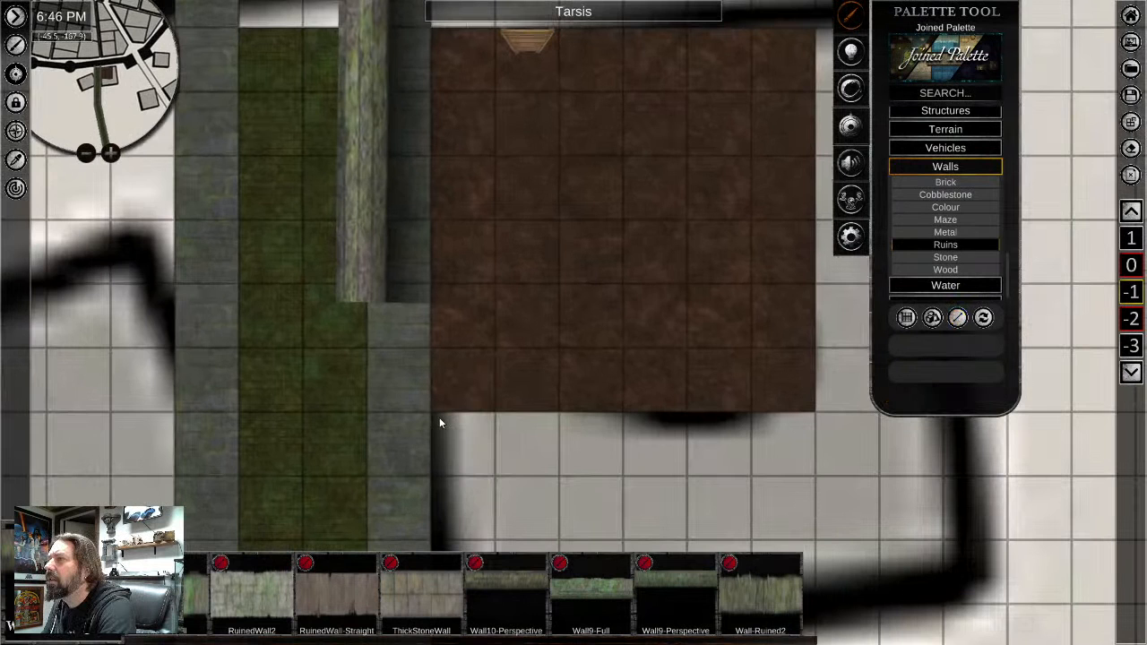
left_click(370, 269)
key("Delete")
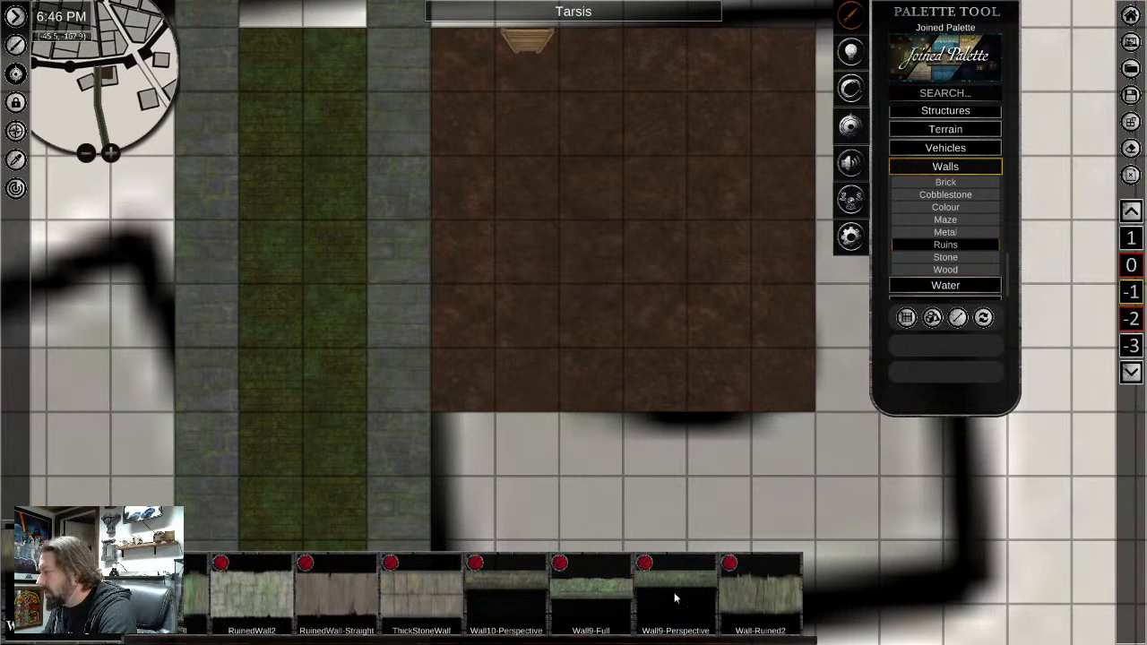
Try a 0.70-wide Wall10-Perspective line along the boundary between the east walkway and the cellar, and undo it
left_click(522, 589)
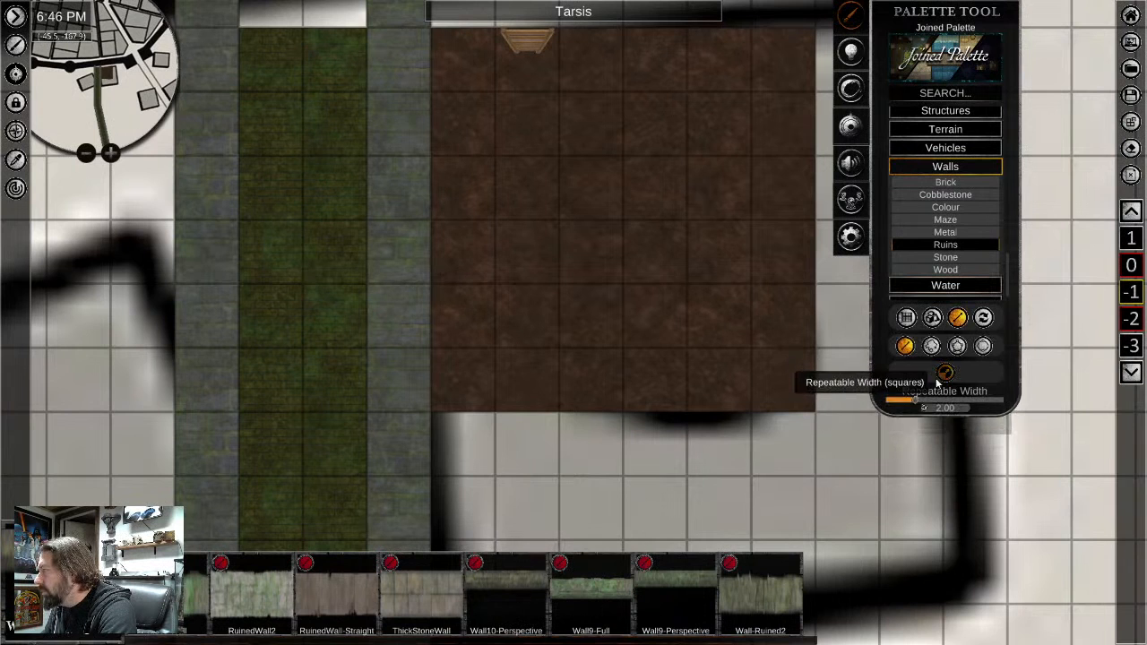
left_click_drag(934, 408, 893, 405)
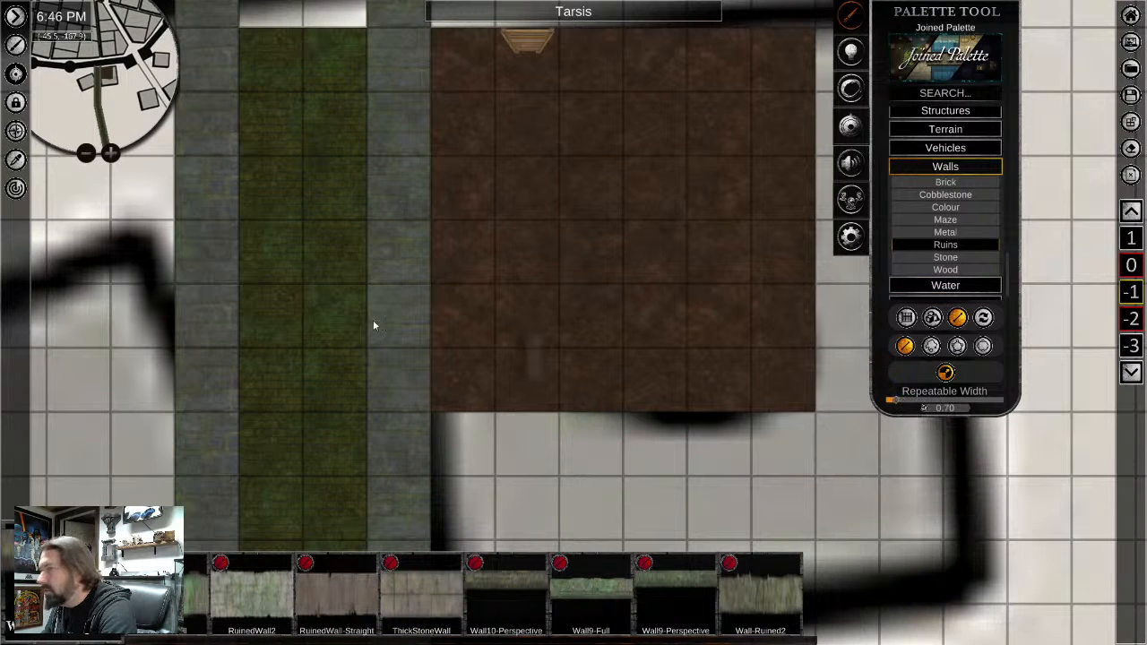
left_click_drag(428, 197, 430, 444)
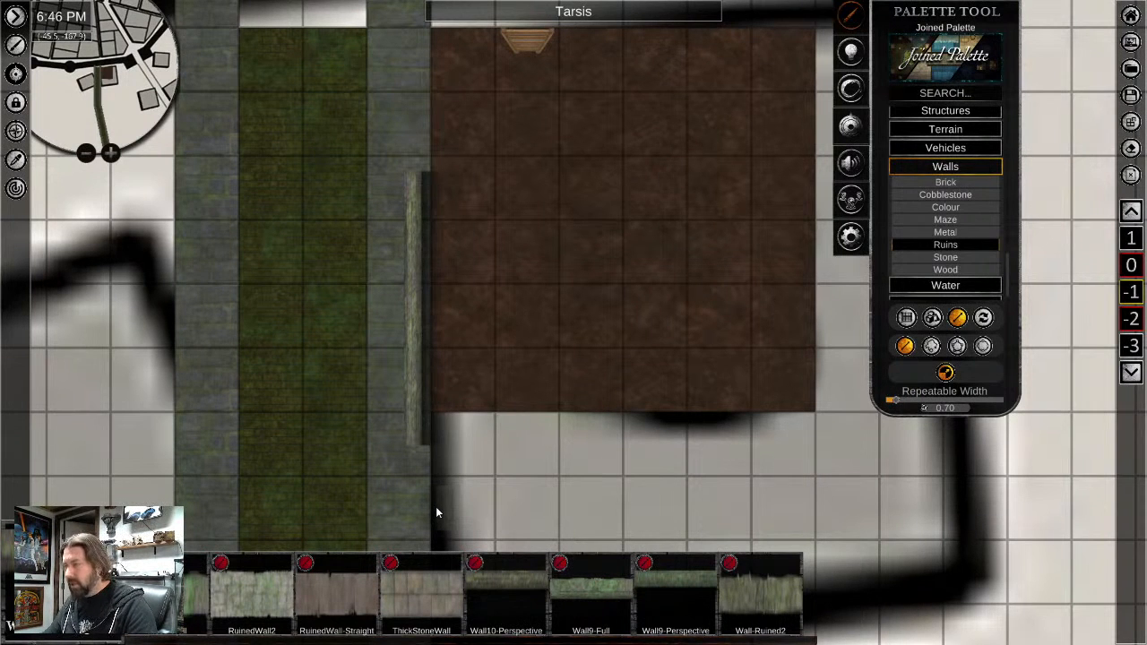
key("ctrl+z")
Try a 0.75-wide Wall10-Perspective line along the outer edge of the west walkway, shift it east, and delete it
left_click(958, 407)
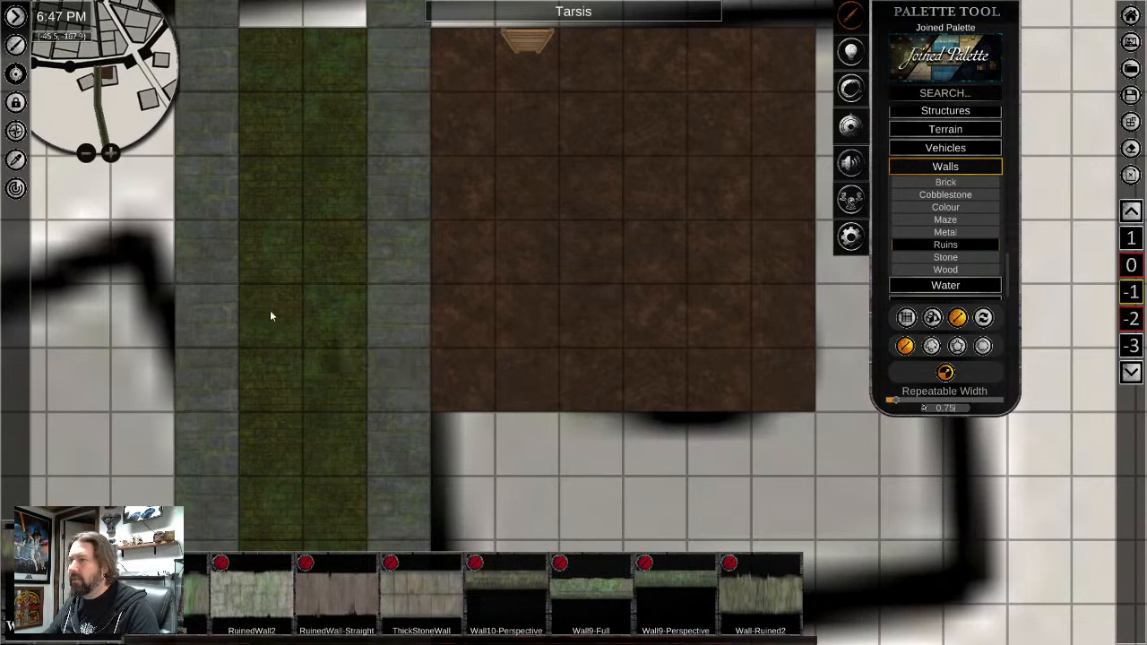
middle_click_drag(333, 337, 637, 332)
scroll(635, 332, "down", 4)
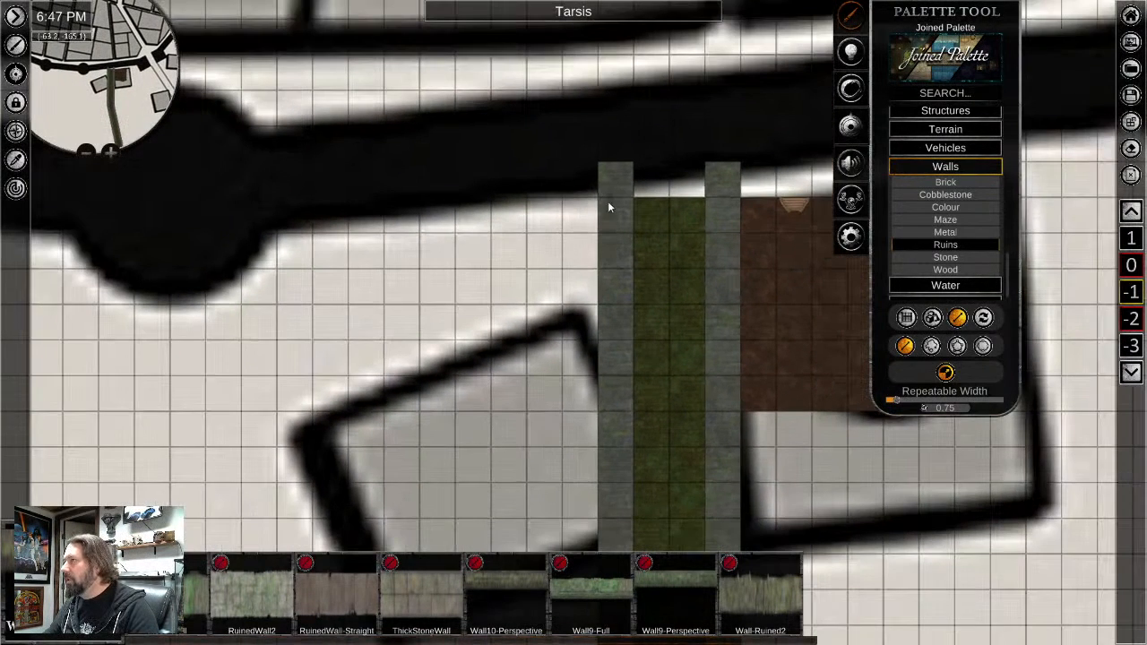
left_click_drag(597, 190, 600, 491)
scroll(597, 270, "up", 6)
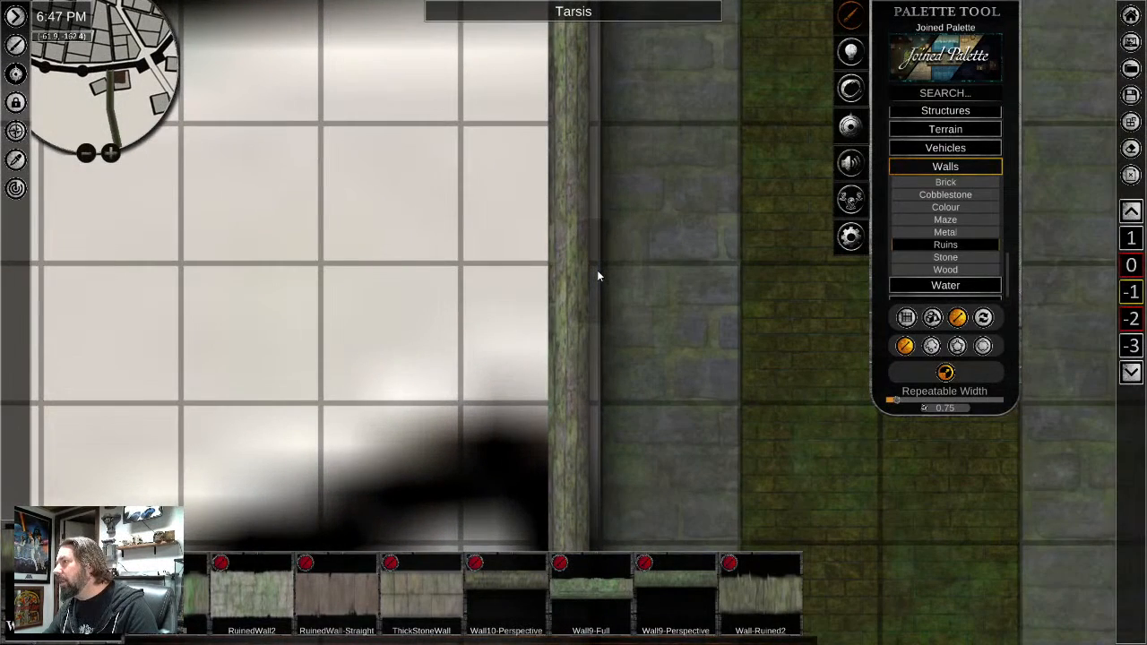
right_click(597, 269)
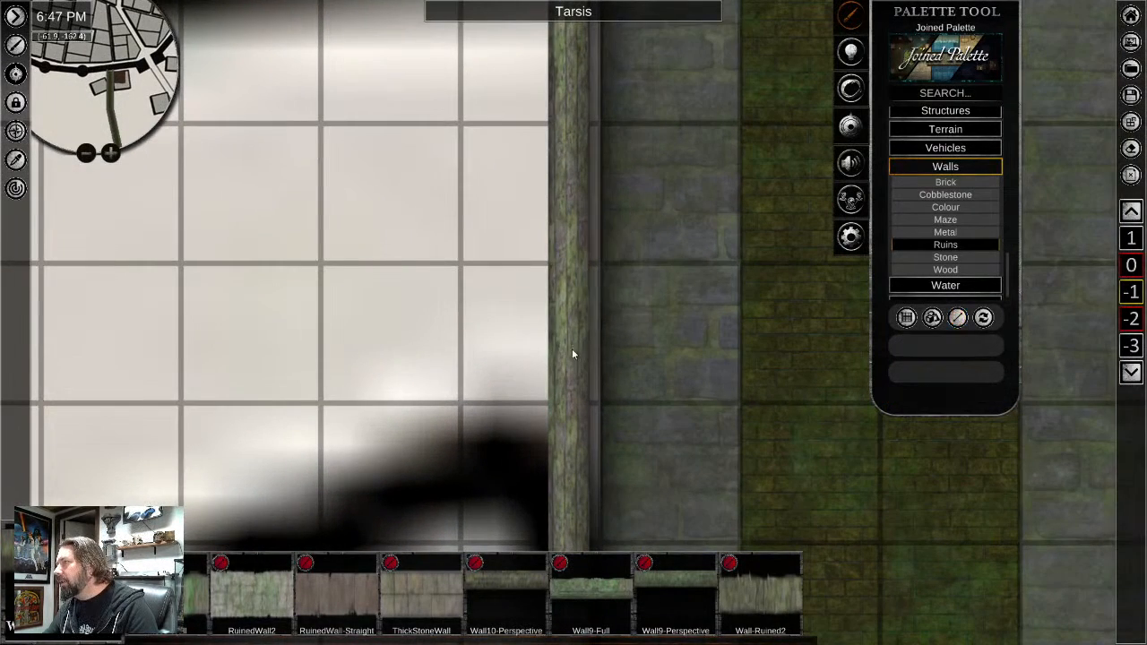
left_click(572, 369)
middle_click_drag(725, 430, 690, 137)
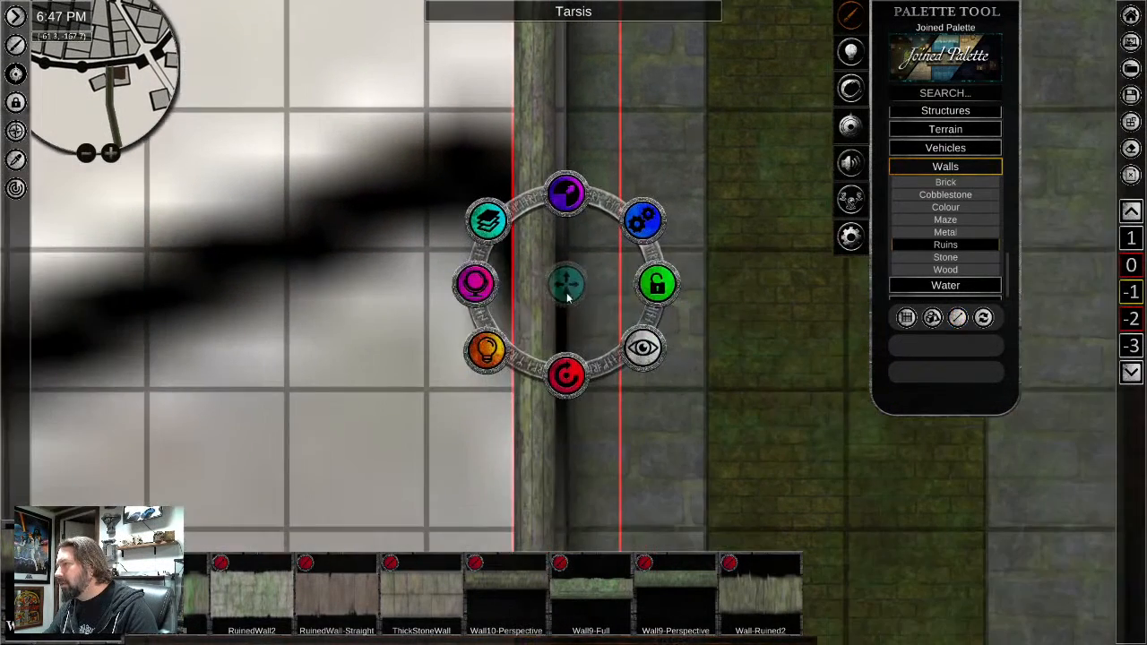
left_click_drag(567, 285, 610, 297)
scroll(846, 427, "down", 5)
middle_click_drag(848, 445, 633, 438)
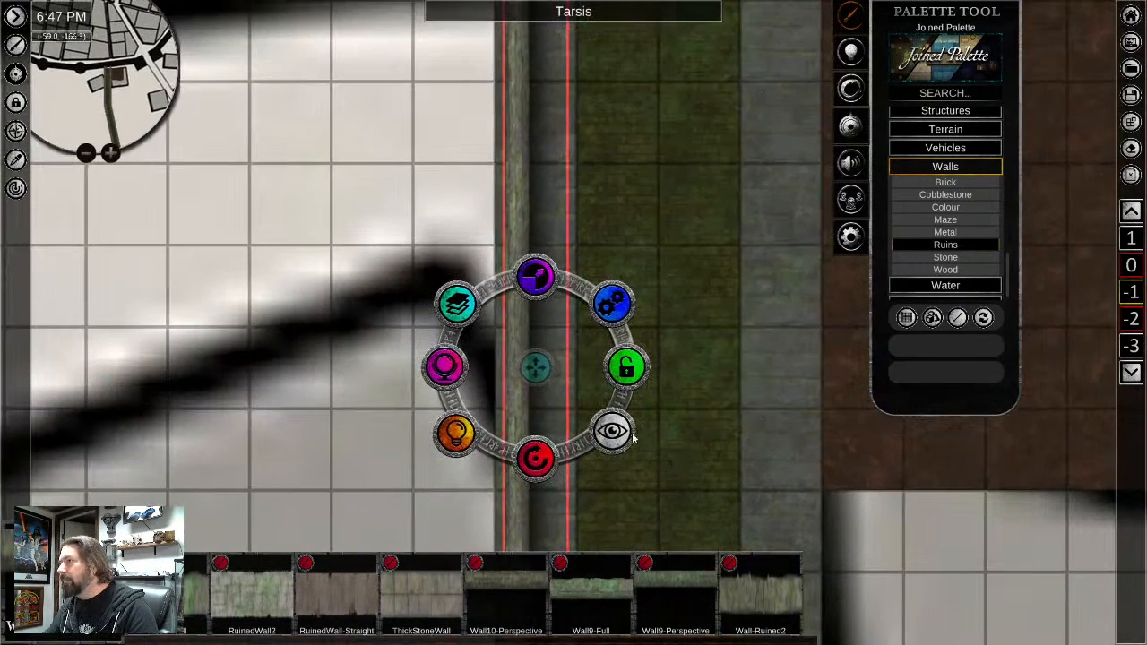
left_click(511, 230)
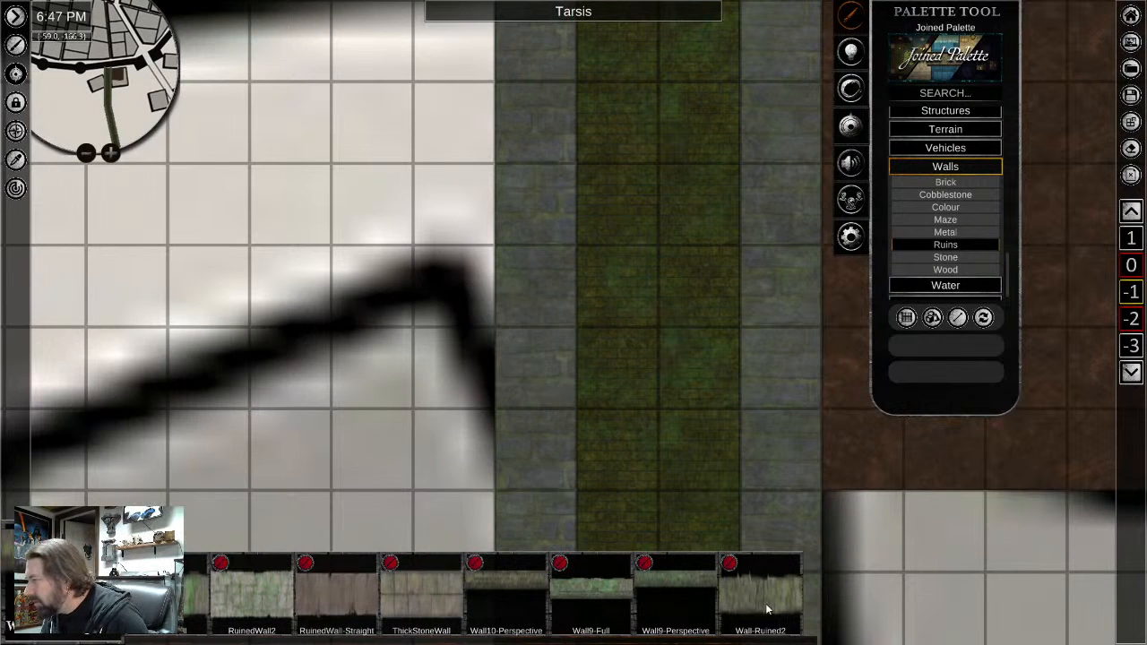
Set the wall width to 0.20, try a RuinedWall2 line between the east walkway and the cellar, and undo it
left_click(252, 602)
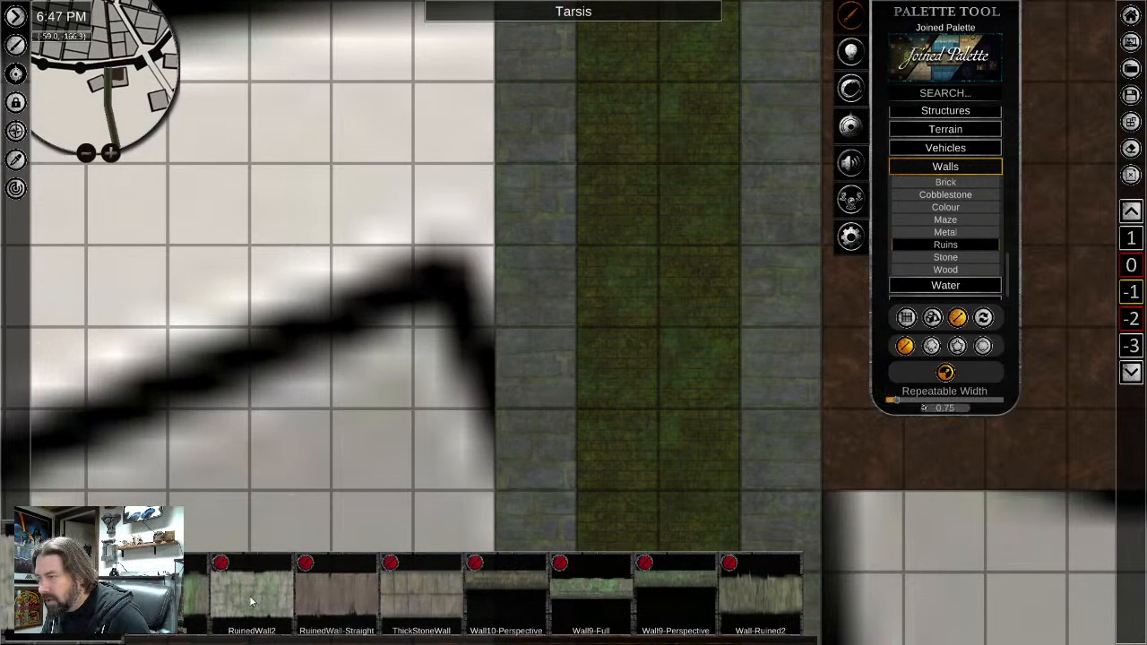
scroll(488, 407, "down", 2)
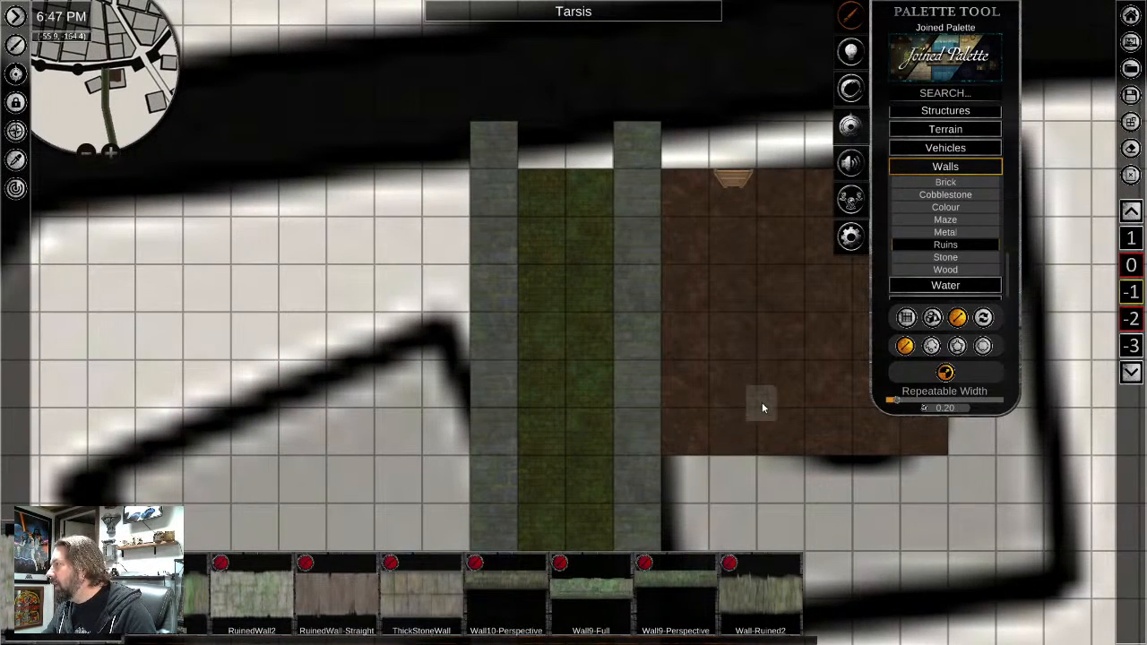
left_click_drag(663, 261, 664, 265)
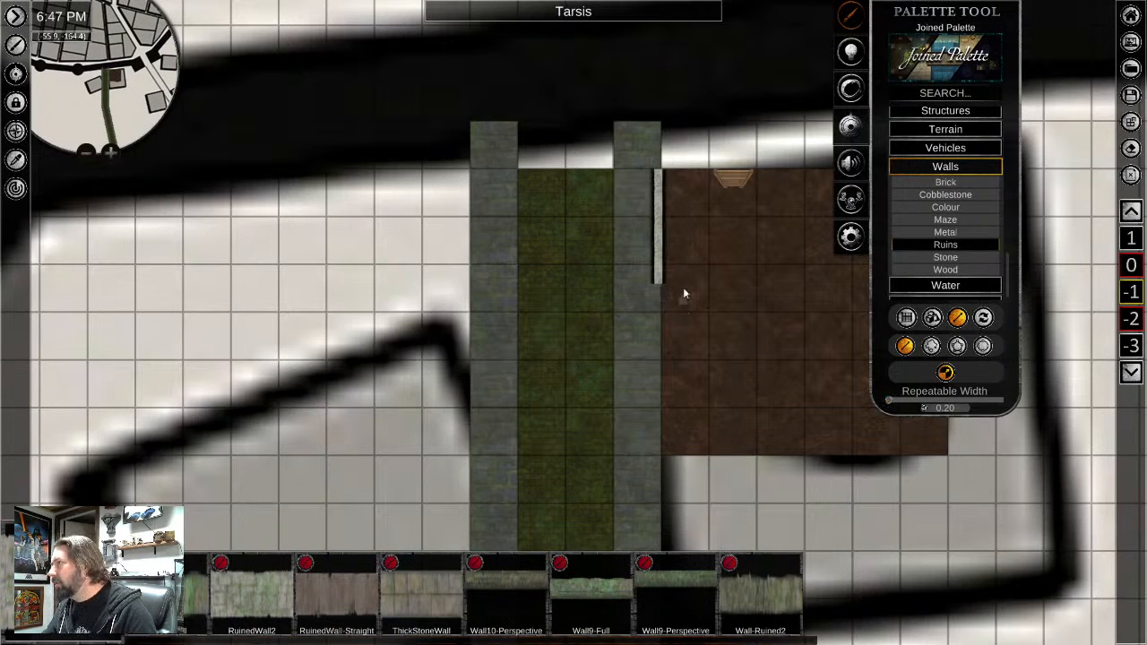
scroll(684, 279, "up", 3)
scroll(684, 285, "up", 2)
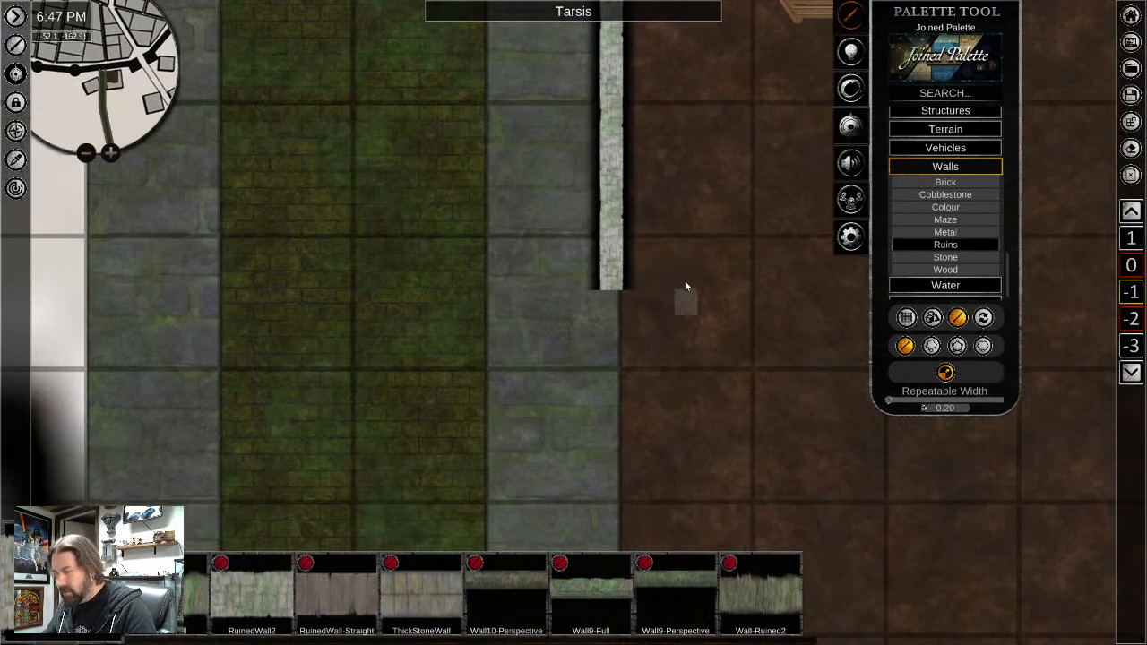
key("ctrl+z")
Switch to the ruined wall asset beside RuinedWall2 and try short lines along the walkway–cellar boundary, undoing each one
left_click(196, 591)
left_click_drag(624, 32, 621, 231)
key("ctrl+z")
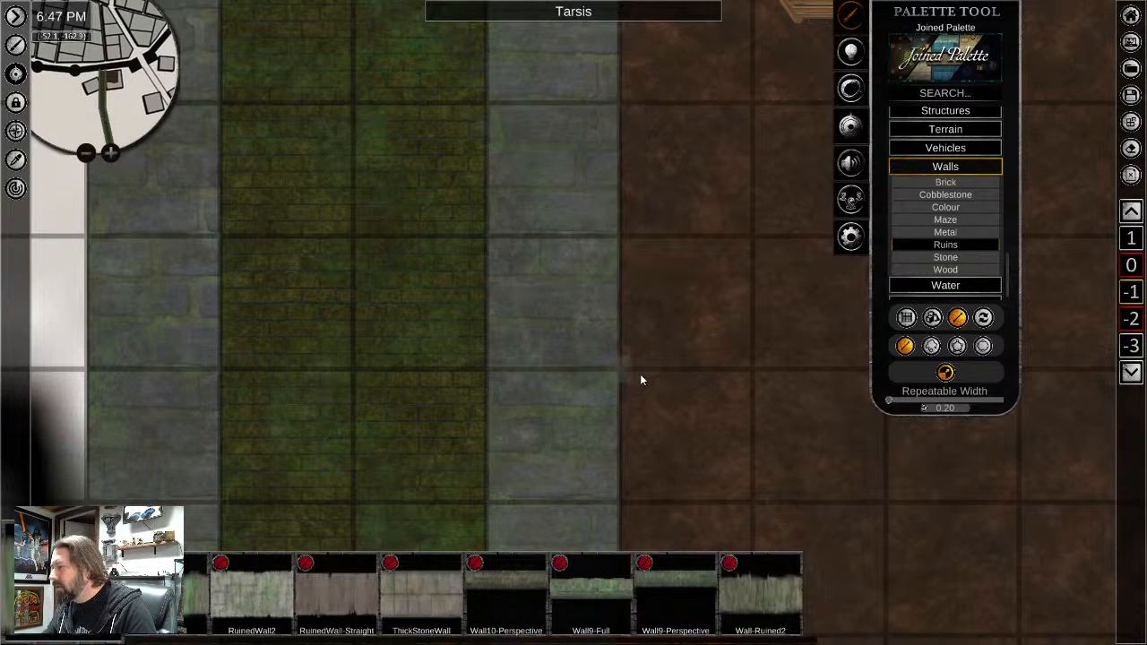
left_click_drag(619, 152, 619, 327)
key("ctrl+z")
left_click_drag(611, 79, 612, 314)
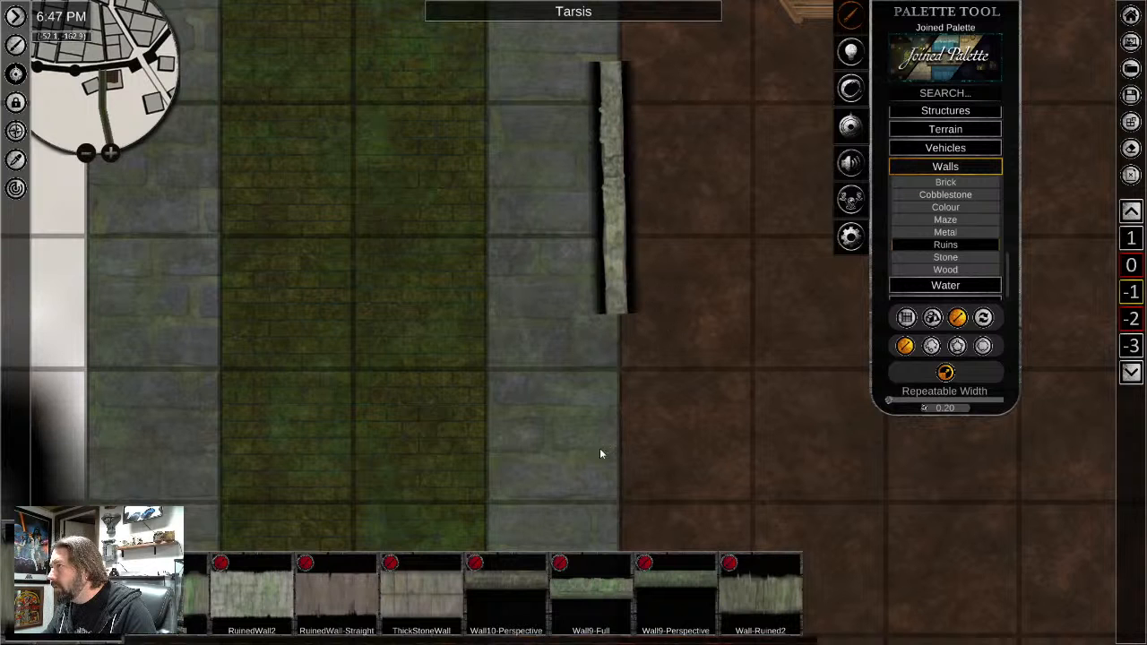
key("ctrl+z")
Draw a ruined wall about 4 squares long down the outer edge of the east walkway, starting at its north end
scroll(620, 386, "down", 3)
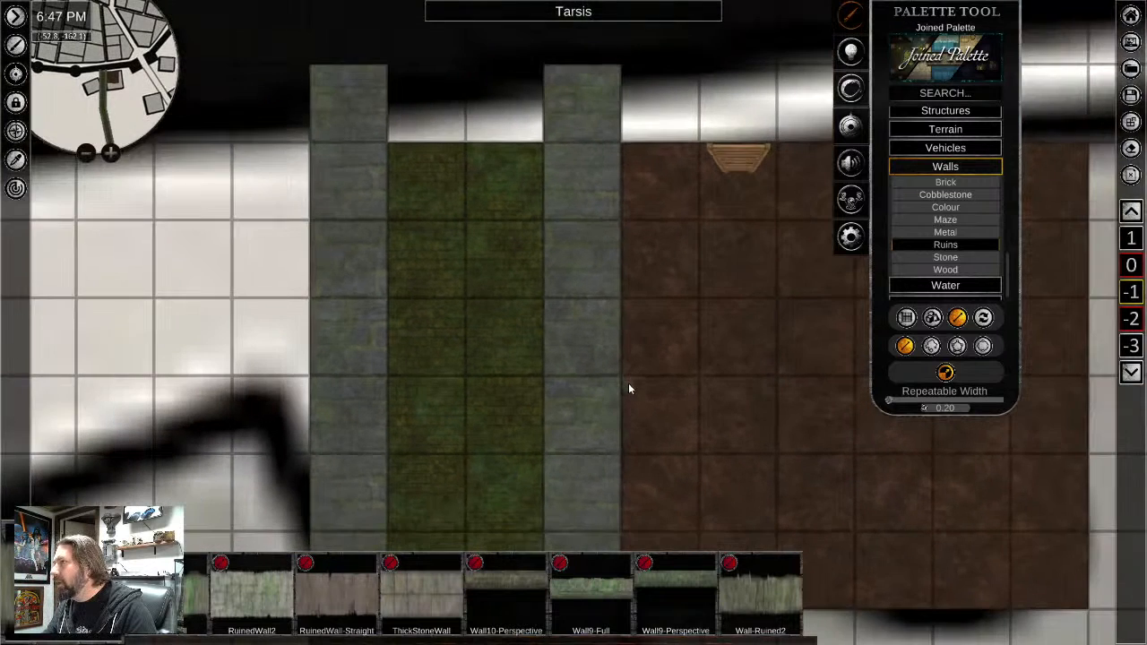
middle_click_drag(624, 324, 574, 343)
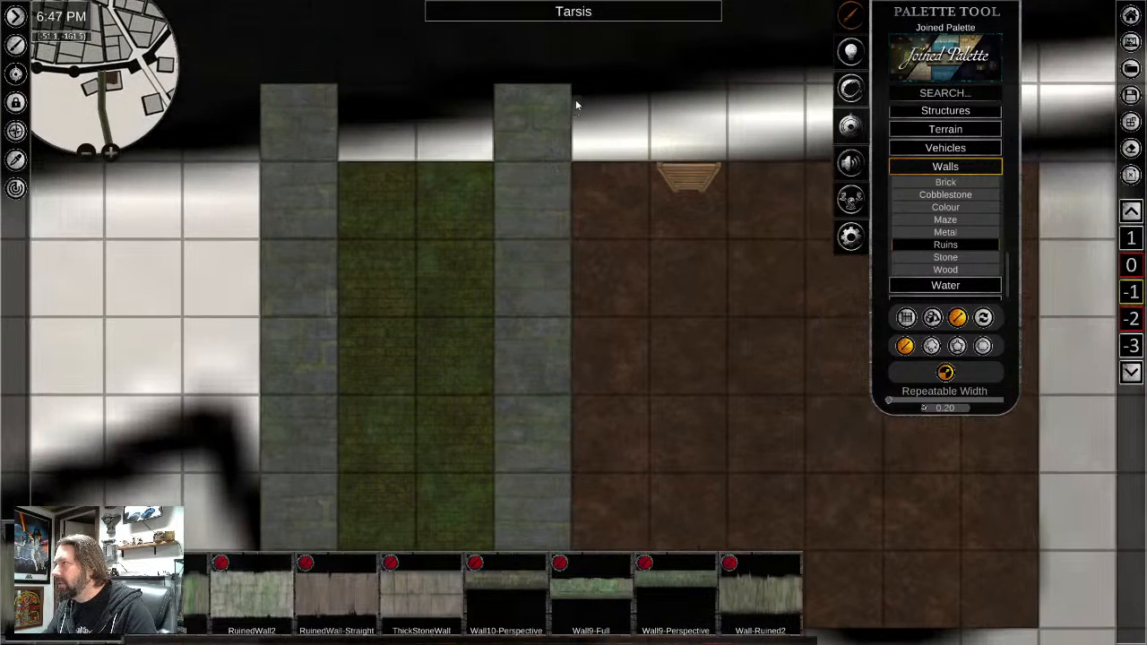
left_click_drag(573, 90, 572, 403)
middle_click_drag(590, 459, 568, 204)
Leave a doorway gap of about one square and continue the ruined wall along the east walkway south to the passage's bend
left_click_drag(553, 230, 549, 383)
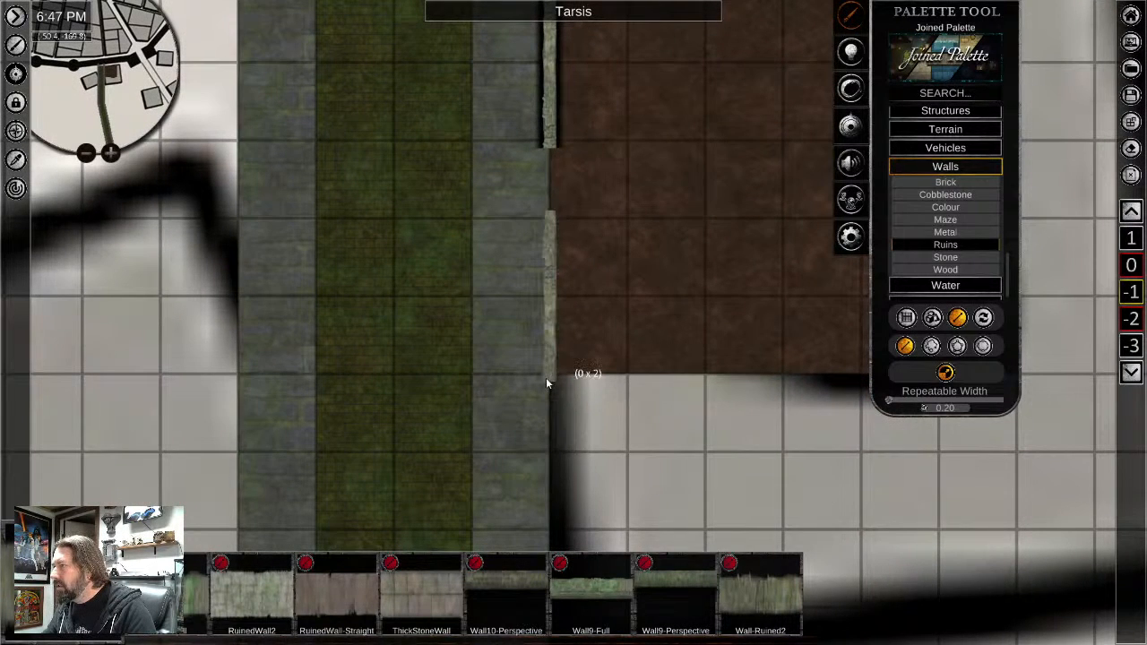
left_click_drag(537, 528, 538, 528)
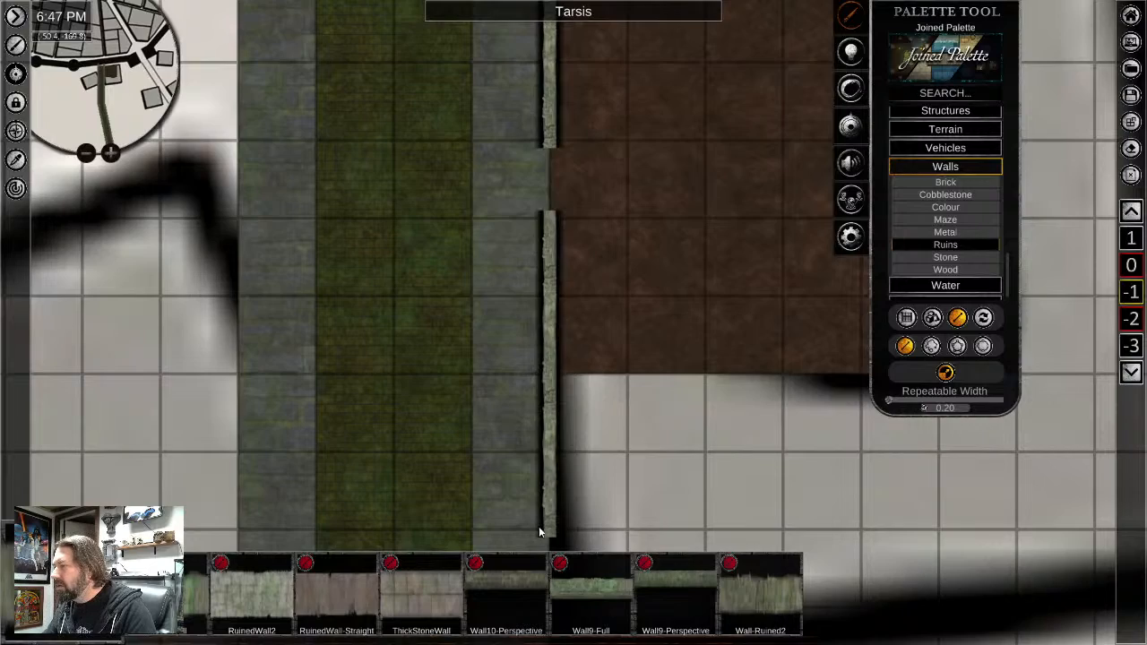
middle_click_drag(537, 528, 535, 302)
scroll(548, 356, "down", 2)
middle_click_drag(606, 397, 604, 235)
scroll(600, 250, "down", 2)
scroll(600, 249, "down", 1)
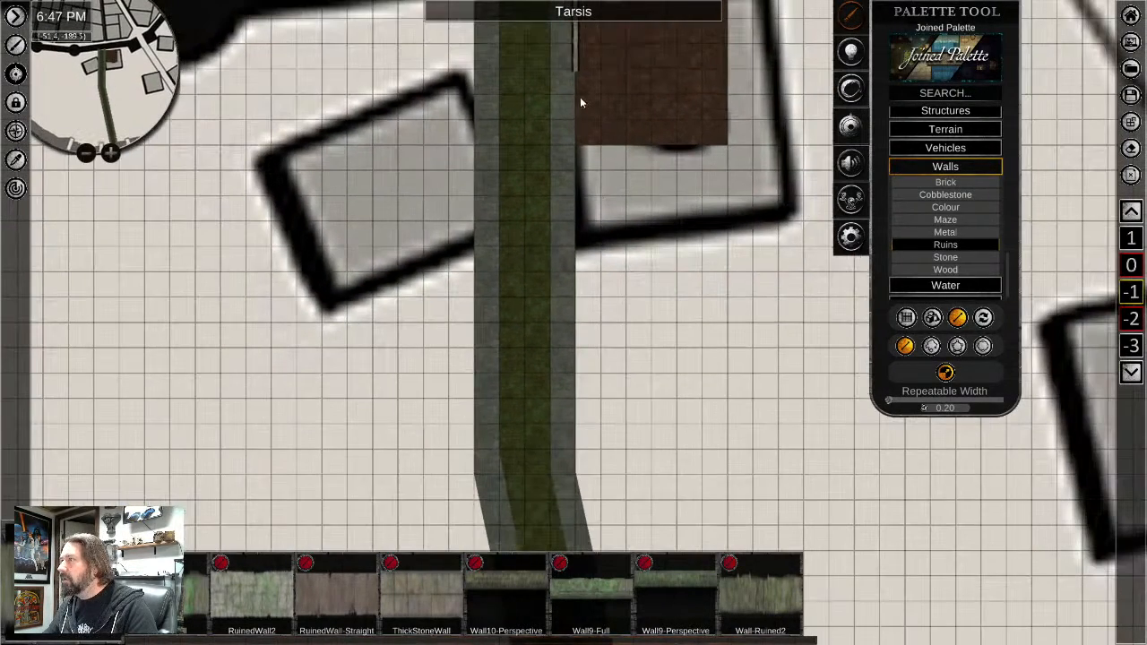
left_click_drag(575, 112, 573, 474)
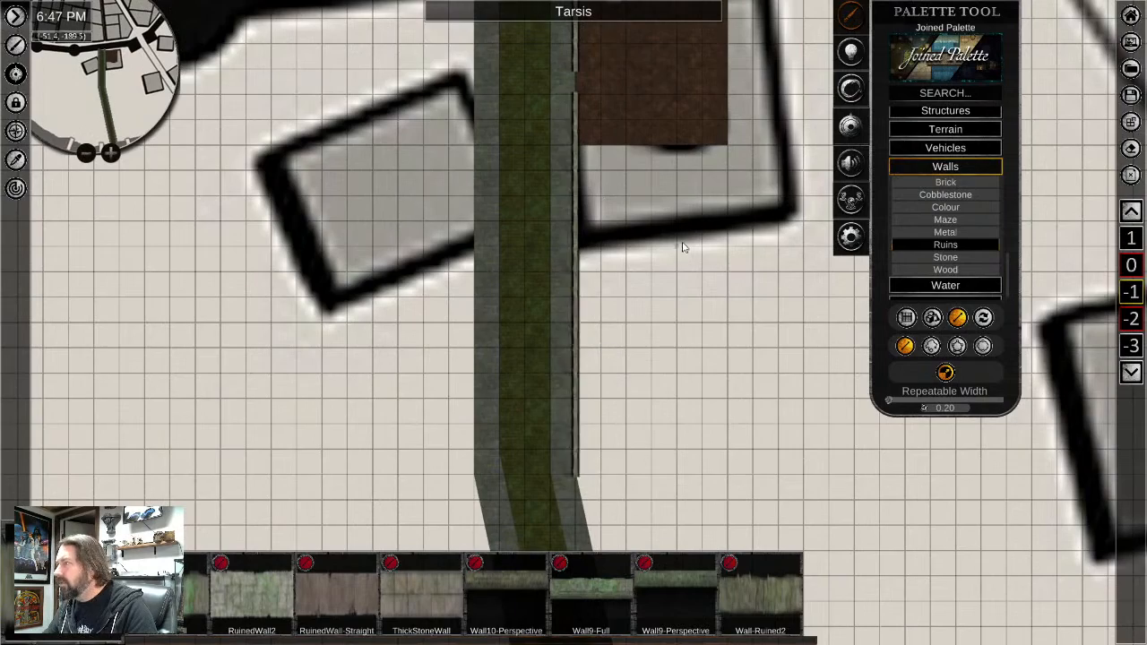
middle_click_drag(621, 158, 592, 318)
scroll(588, 310, "up", 5)
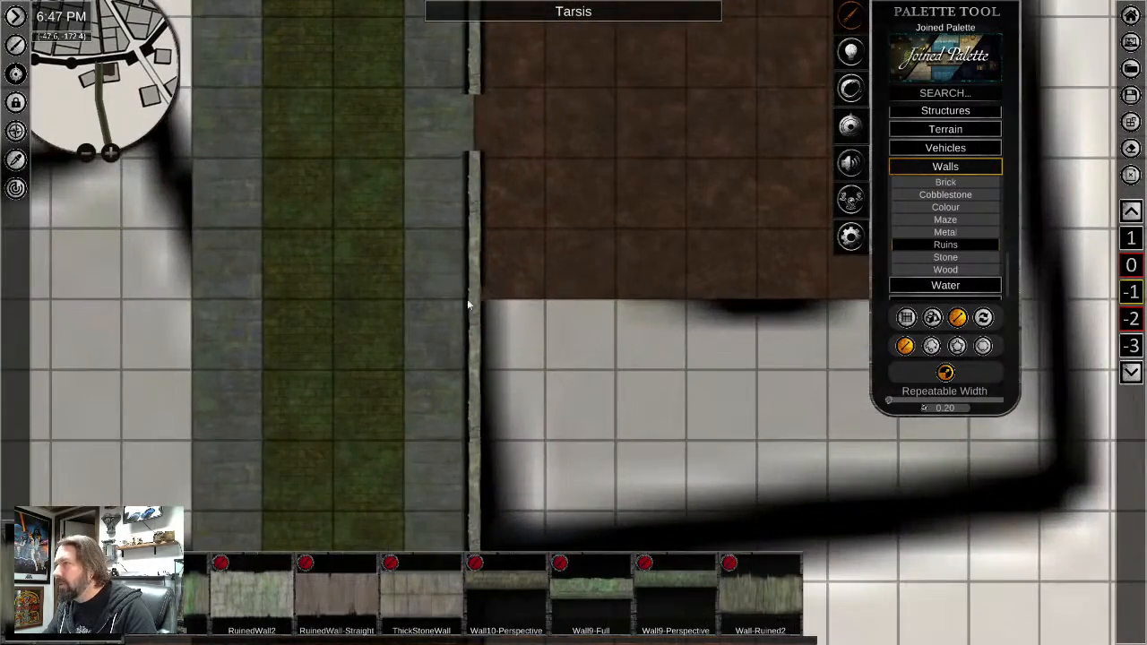
Draw a matching 0.20-wide ruined wall along the outer edge of the west walkway, starting at its north end
middle_click_drag(469, 307, 681, 300)
scroll(596, 324, "down", 5)
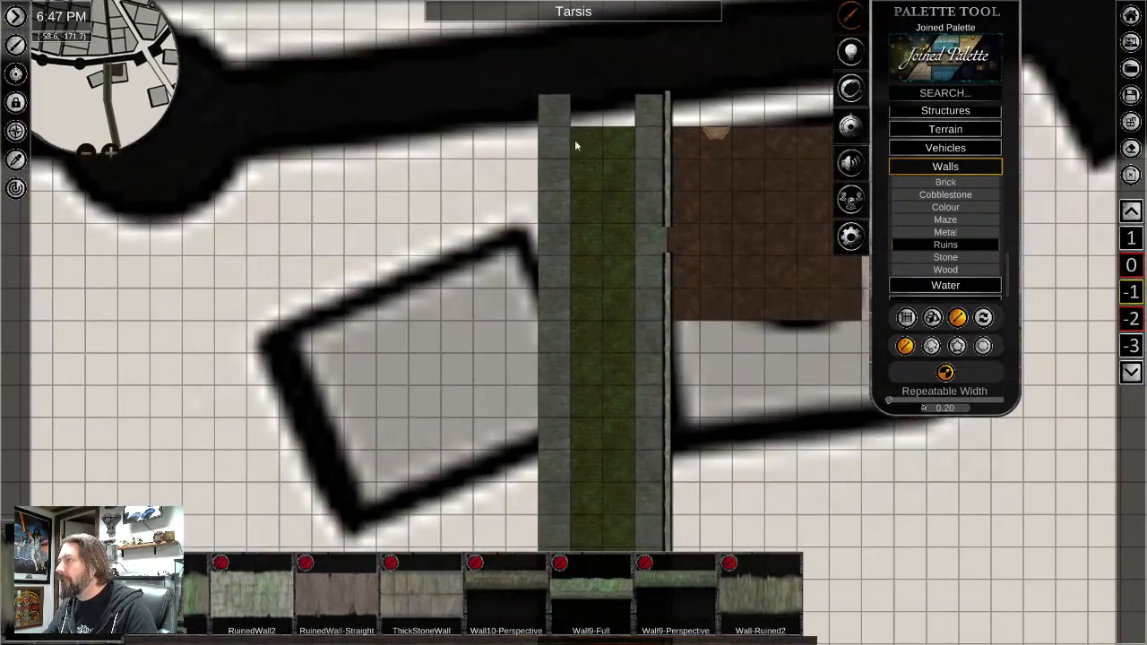
mouse_move(536, 97)
left_mouse_down()
mouse_move(538, 575)
mouse_move(556, 519)
mouse_move(574, 69)
mouse_move(558, 286)
left_mouse_up()
middle_click_drag(603, 135, 541, 373)
middle_click_drag(546, 191, 568, 254)
scroll(549, 272, "up", 5)
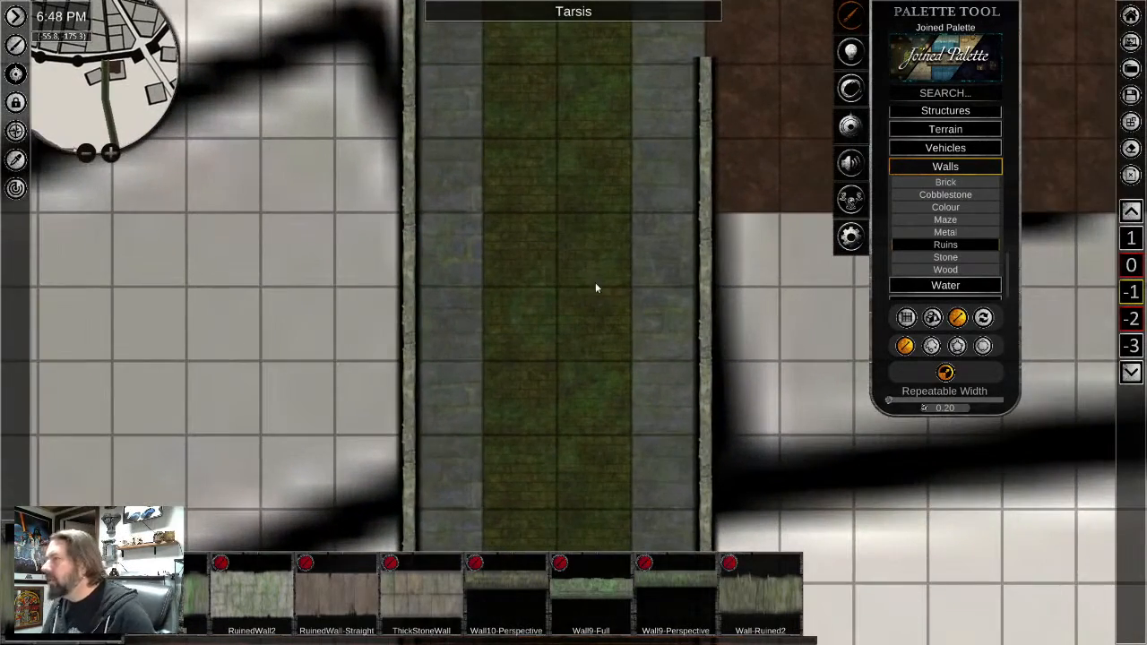
Enclose the cellar's south, north and east edges with 0.20-wide ThickStoneWall lines, each 6 squares long
middle_click_drag(757, 273, 542, 379)
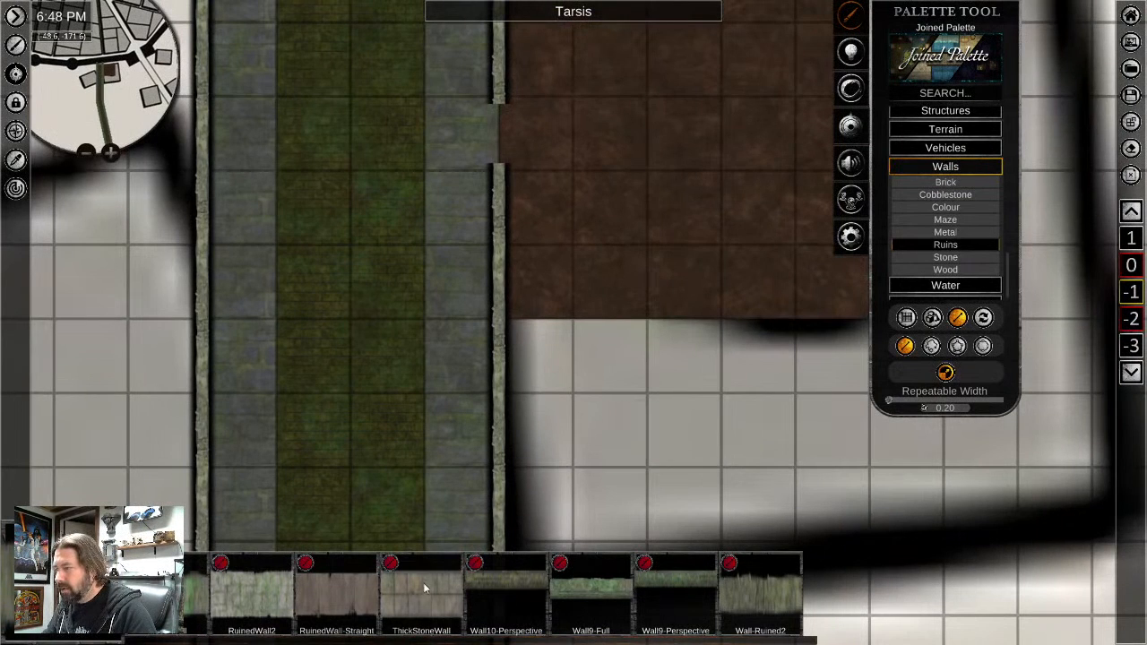
middle_click_drag(604, 325, 327, 352)
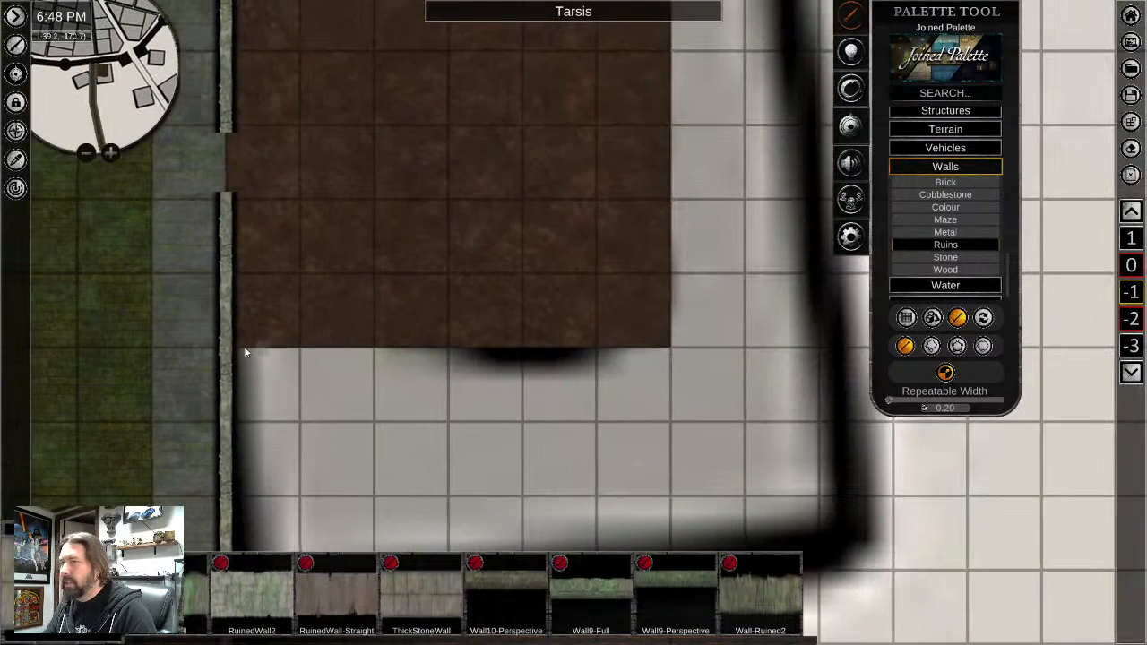
left_click_drag(229, 345, 666, 351)
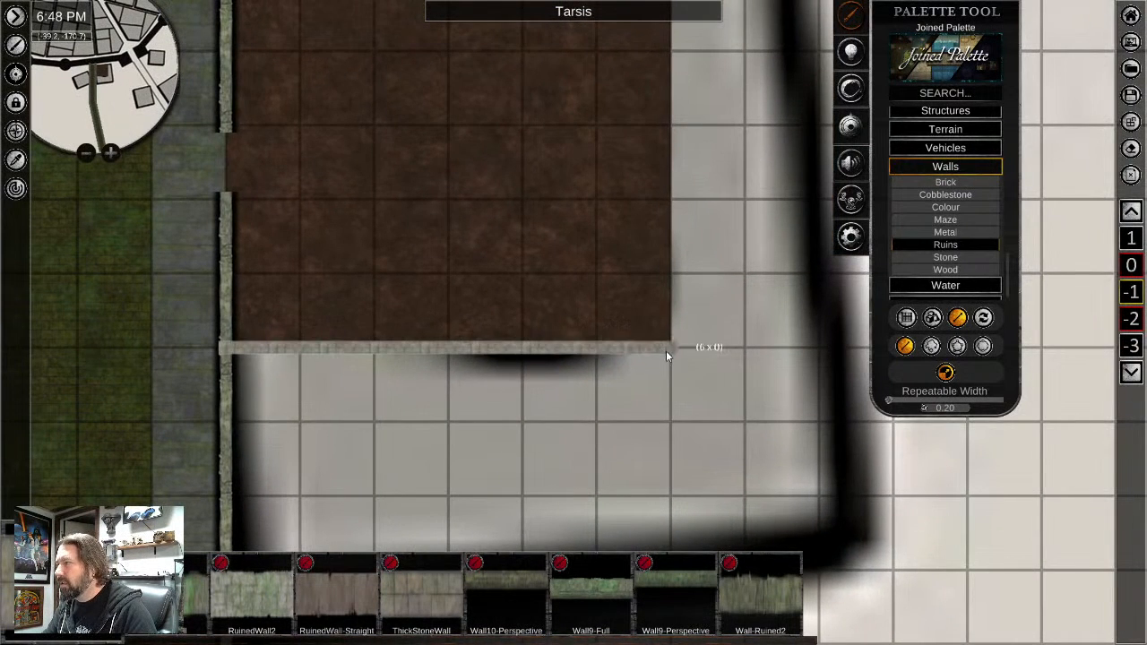
middle_click_drag(669, 250, 675, 533)
left_click_drag(236, 190, 677, 208)
middle_click_drag(684, 364, 598, 209)
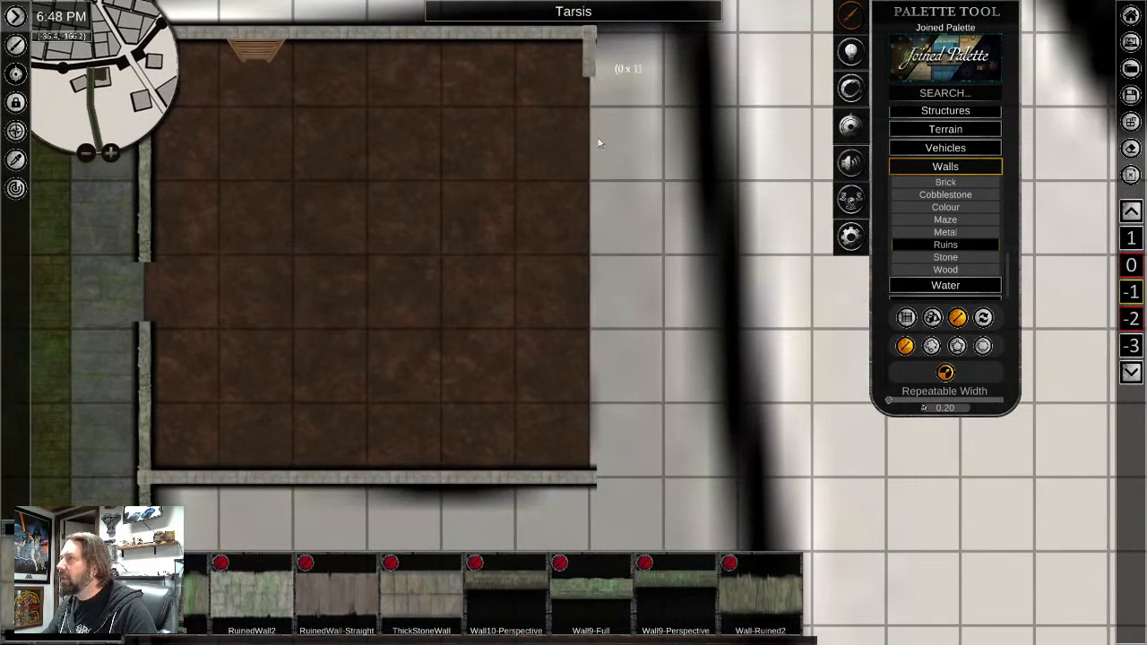
left_click_drag(599, 143, 601, 473)
middle_click_drag(482, 447, 571, 485)
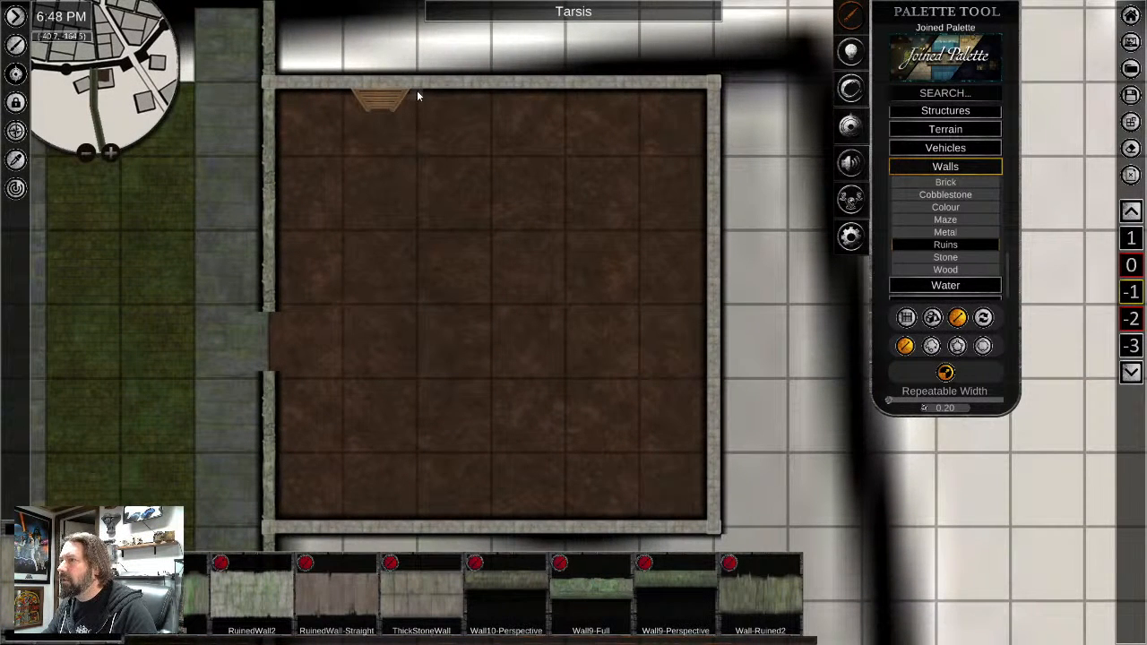
Add two 3-square partition walls in the cellar, one south from the north wall's middle and one east from the doorway's south side
left_click_drag(489, 92, 501, 305)
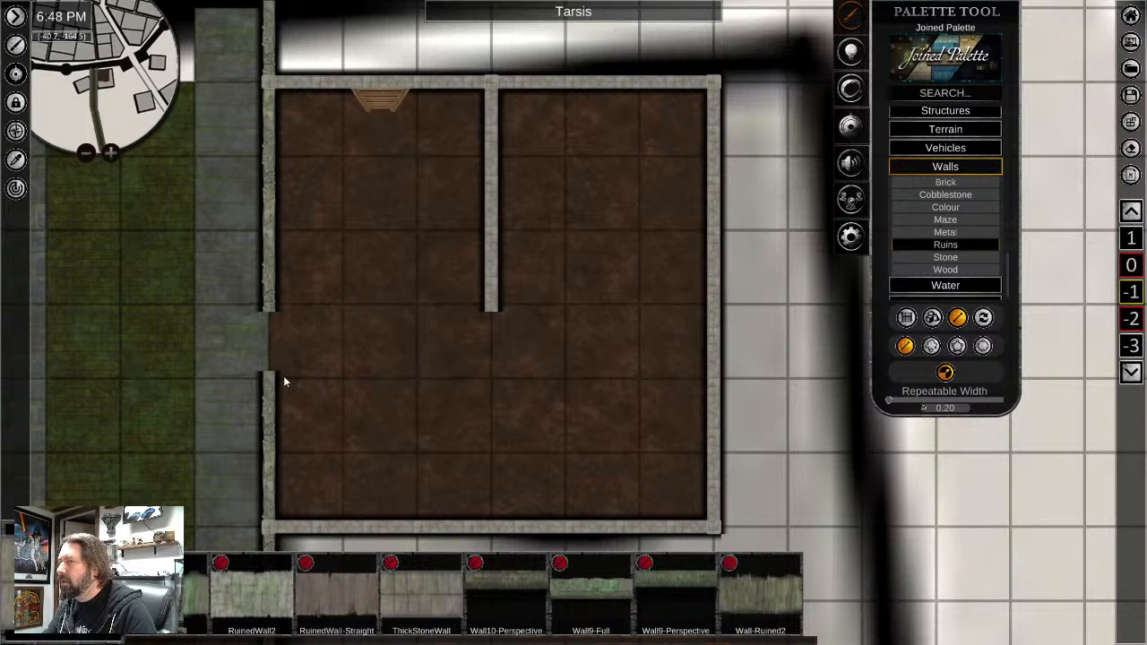
left_click_drag(281, 379, 482, 383)
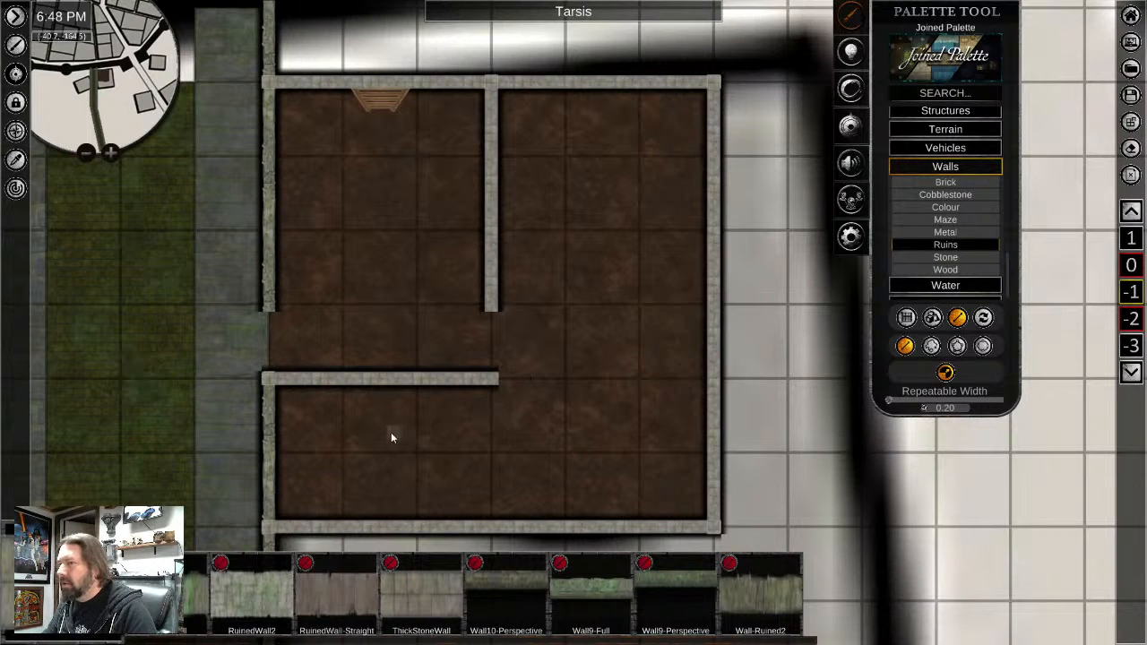
scroll(328, 411, "down", 2)
key("Escape")
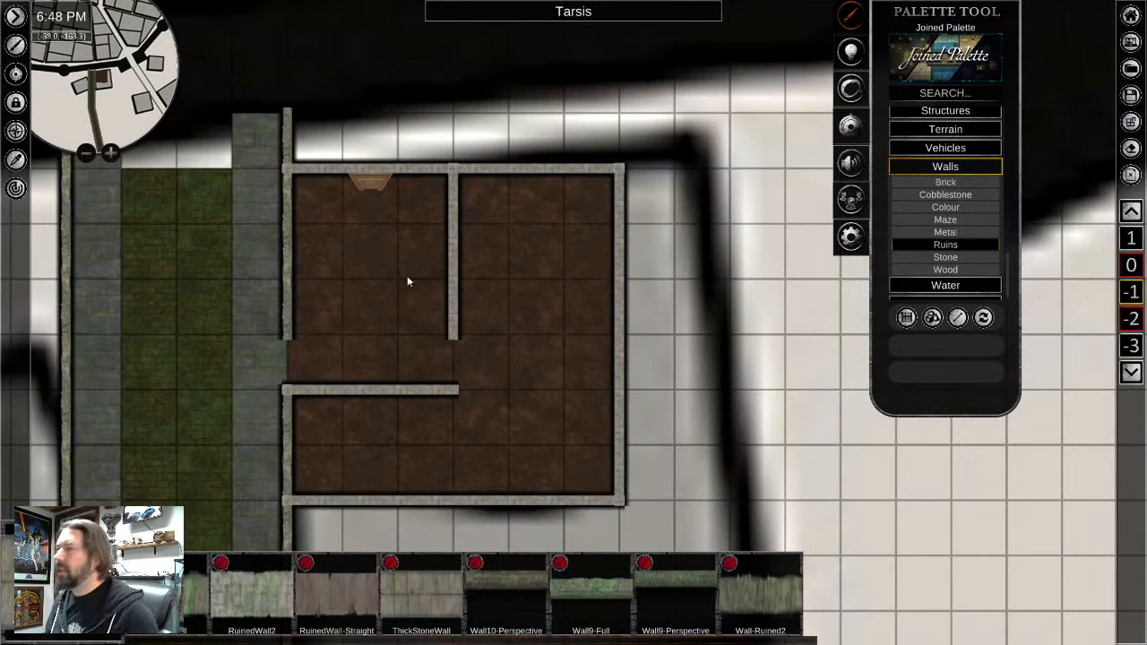
Bring the ruined wall south of the cellar's doorway to the front, above the adjoining stone walls
right_click(288, 297)
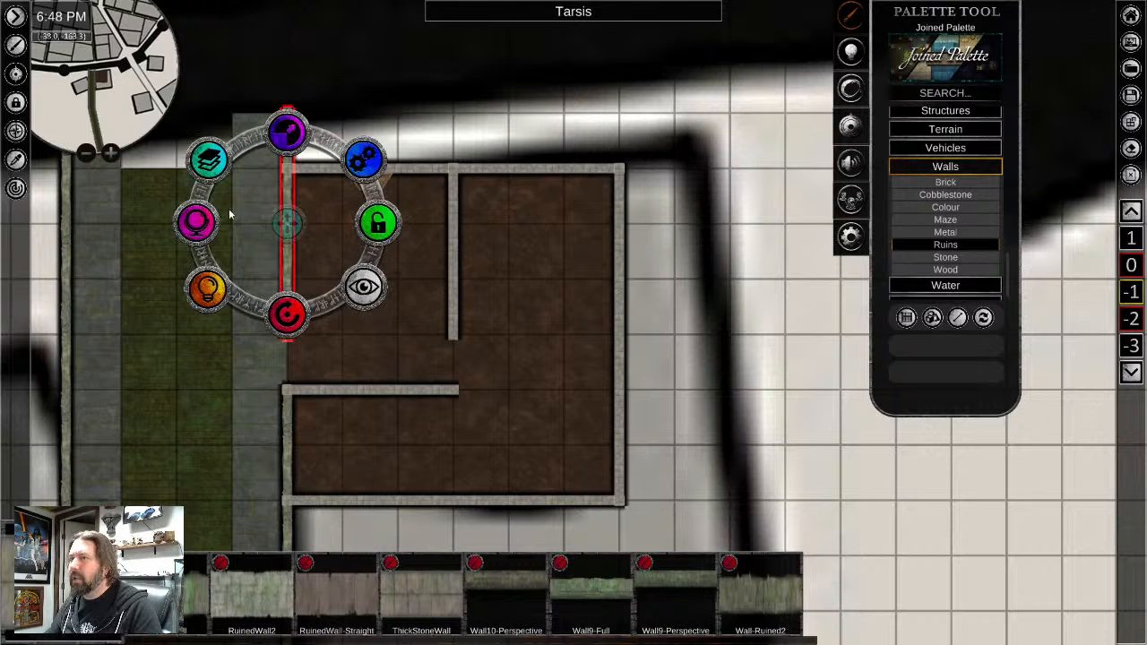
left_click(288, 409)
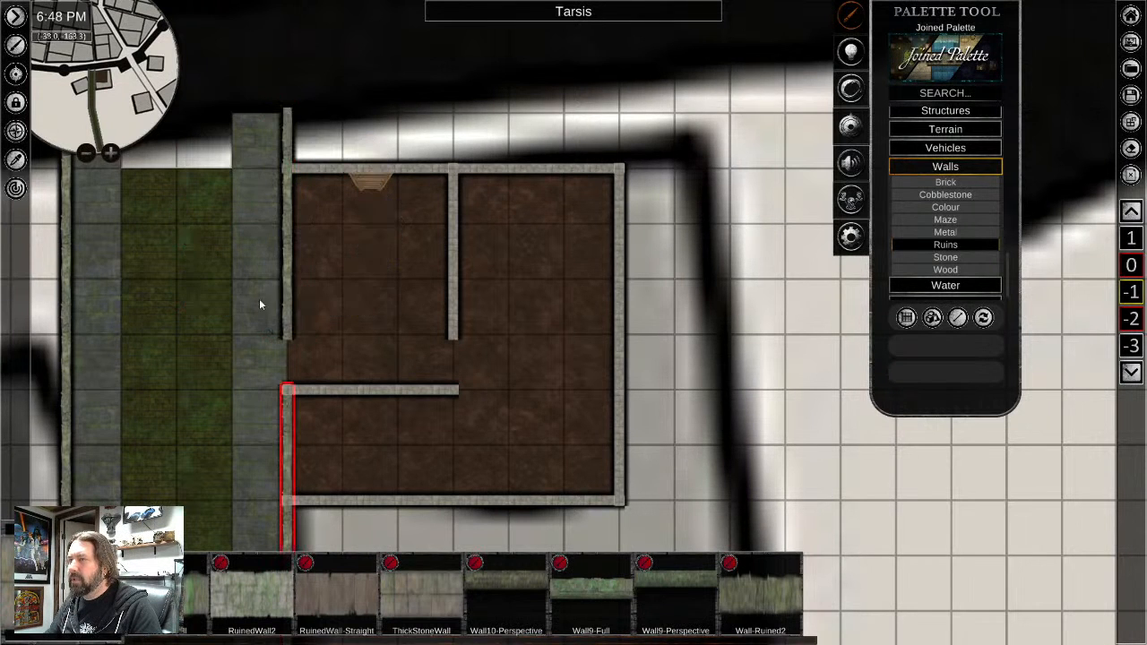
middle_click_drag(357, 474, 412, 105)
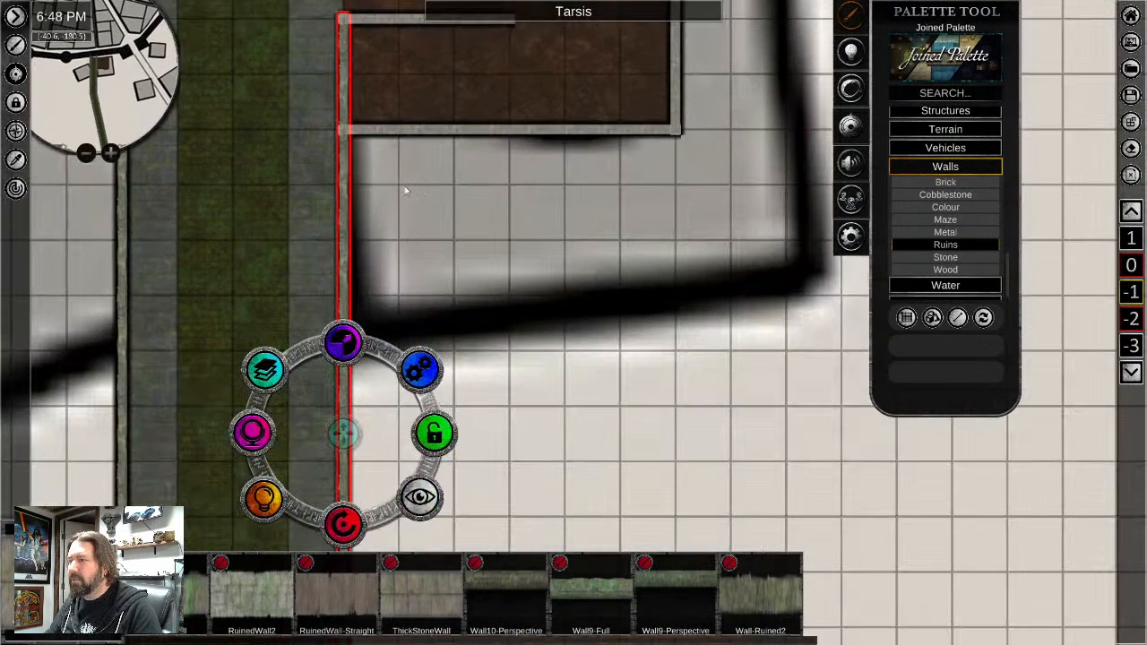
left_click(264, 369)
left_click(261, 369)
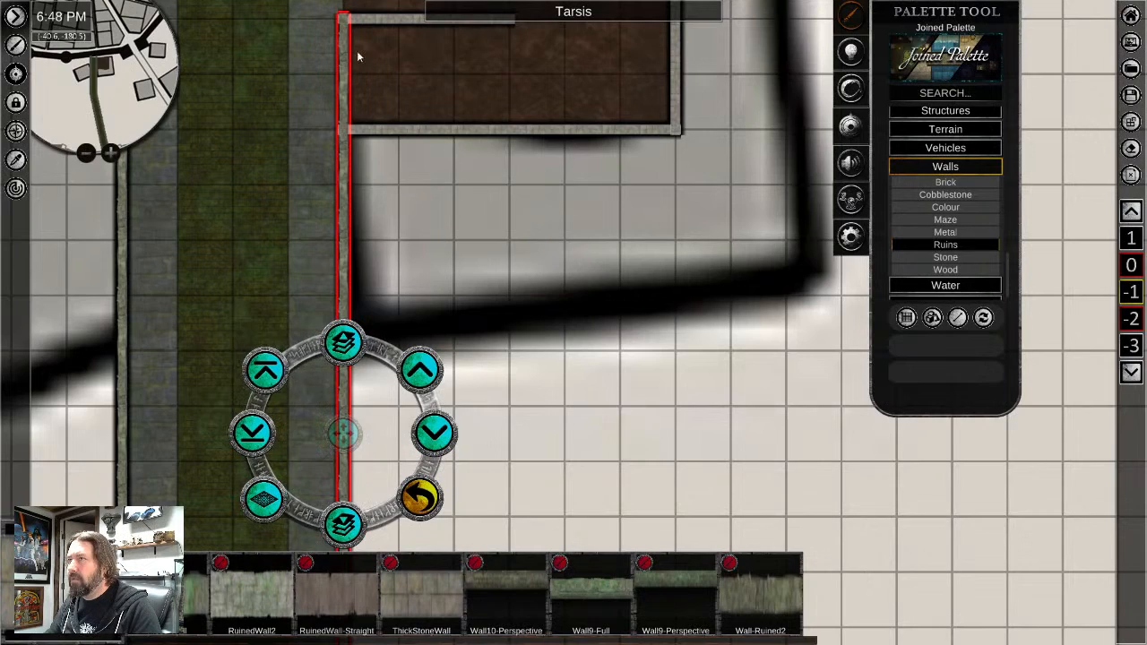
scroll(356, 56, "up", 3)
middle_click_drag(356, 61, 322, 291)
middle_click_drag(464, 296, 413, 359)
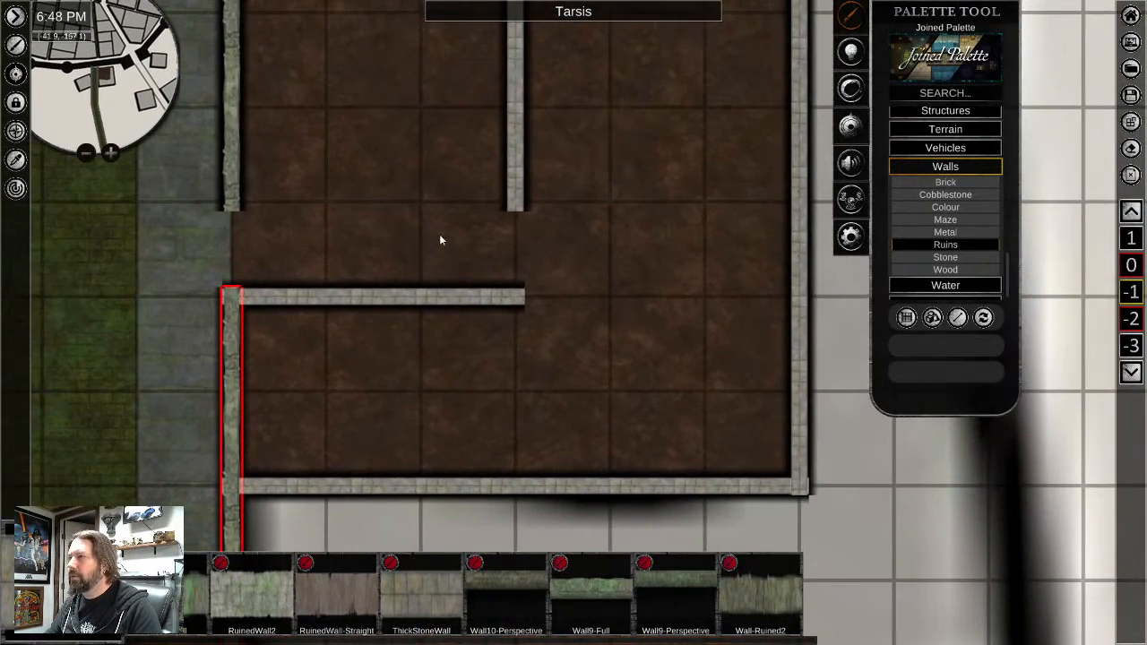
Search the palette's images for "barrel" and place the crates and barrels object in the cellar's east part
middle_click_drag(439, 238, 373, 408)
middle_click_drag(539, 367, 524, 274)
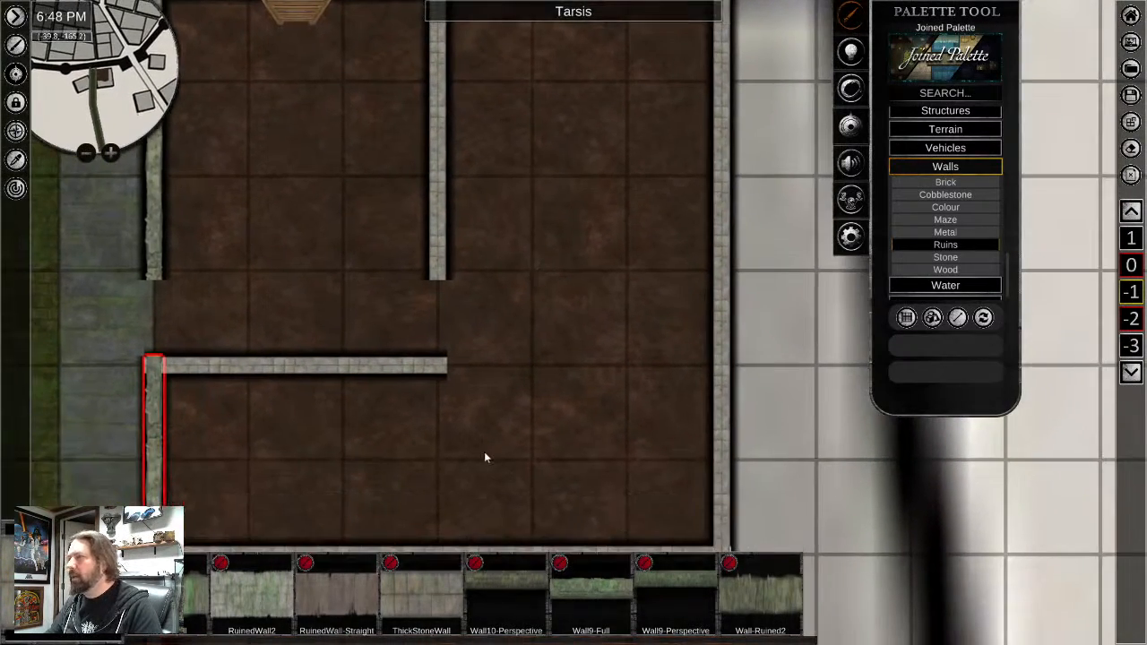
middle_click_drag(484, 436, 506, 317)
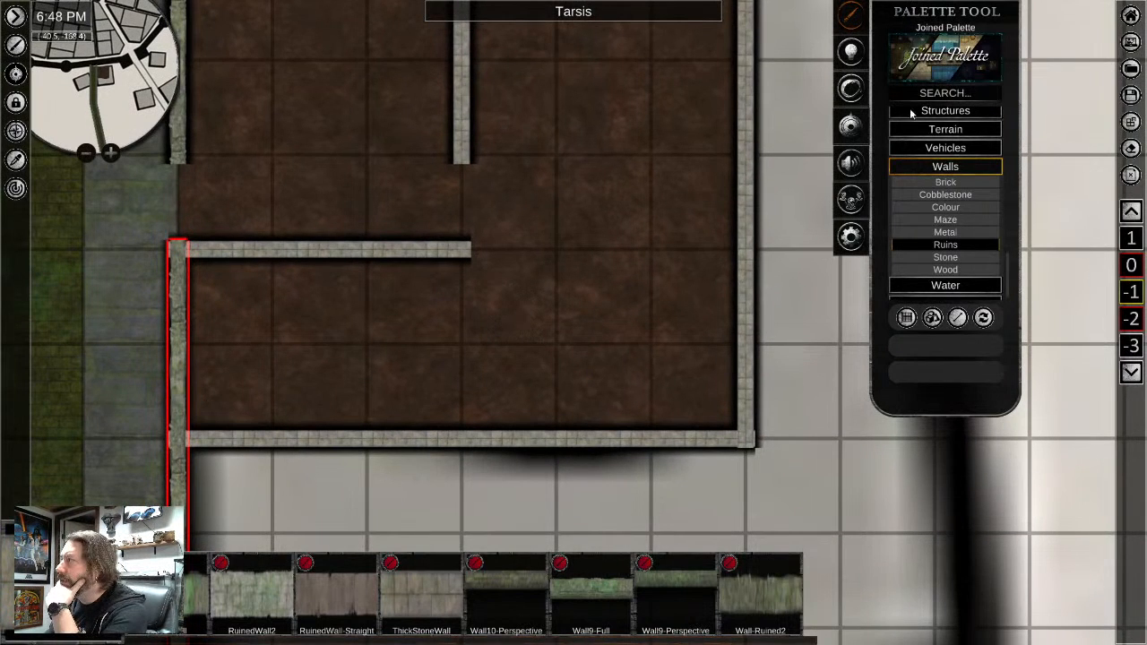
type("arrel")
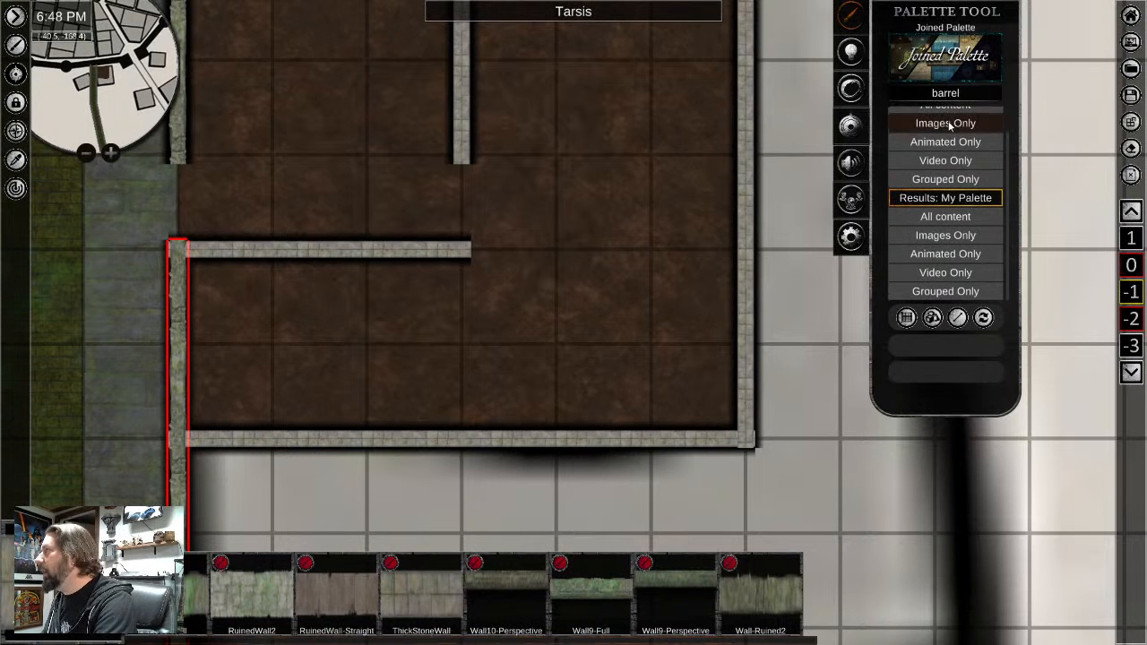
left_click(950, 125)
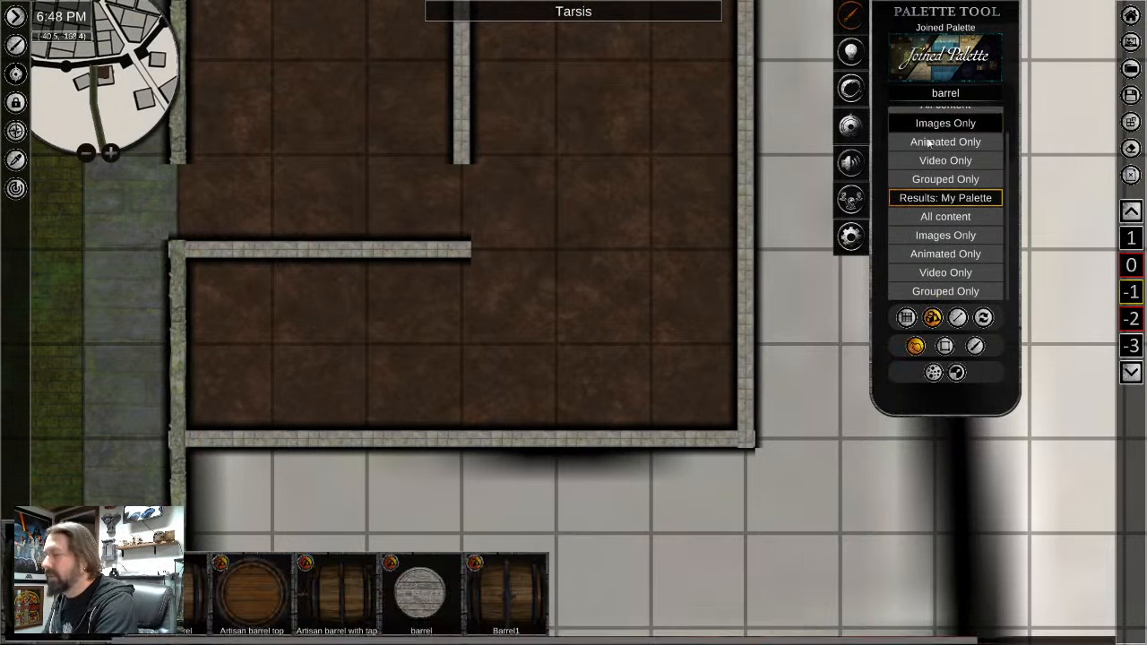
right_click(286, 385)
left_click_drag(894, 598, 304, 590)
left_click_drag(838, 589, 424, 599)
left_click_drag(957, 618, 763, 612)
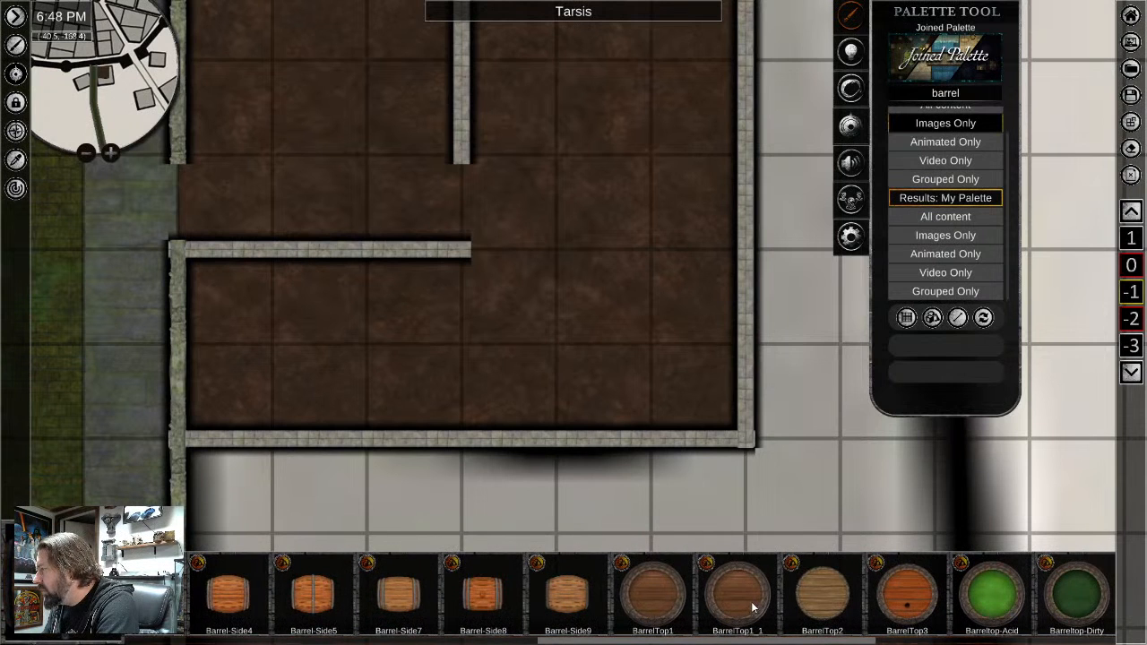
left_click_drag(855, 600, 648, 594)
left_click_drag(935, 593, 562, 609)
left_click_drag(979, 611, 612, 612)
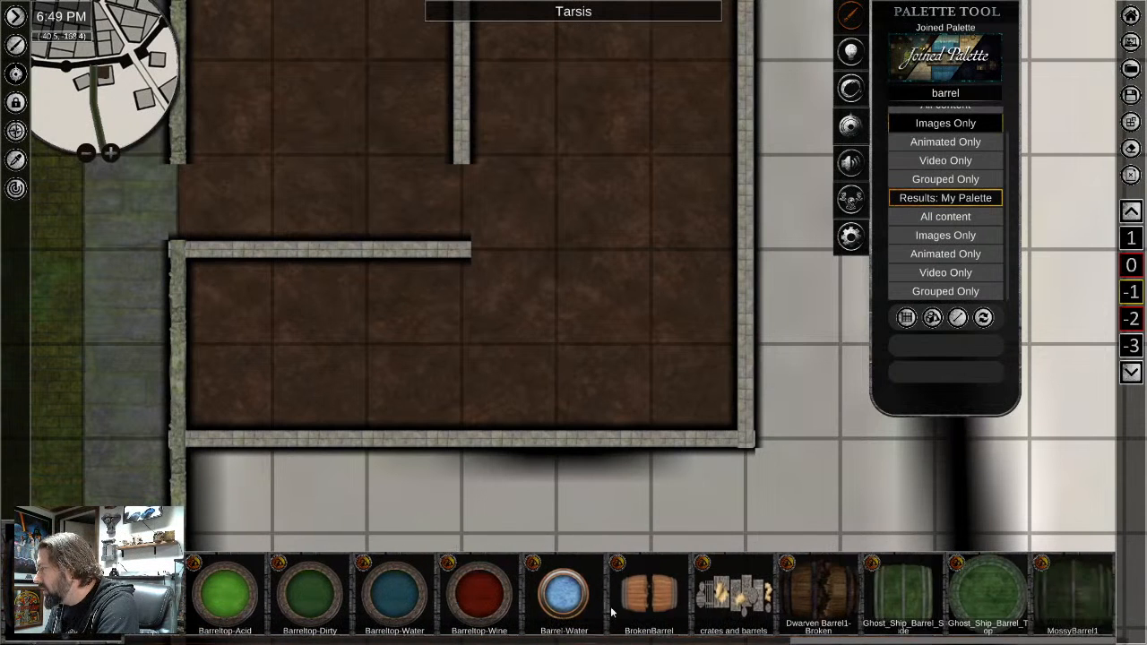
left_click(751, 605)
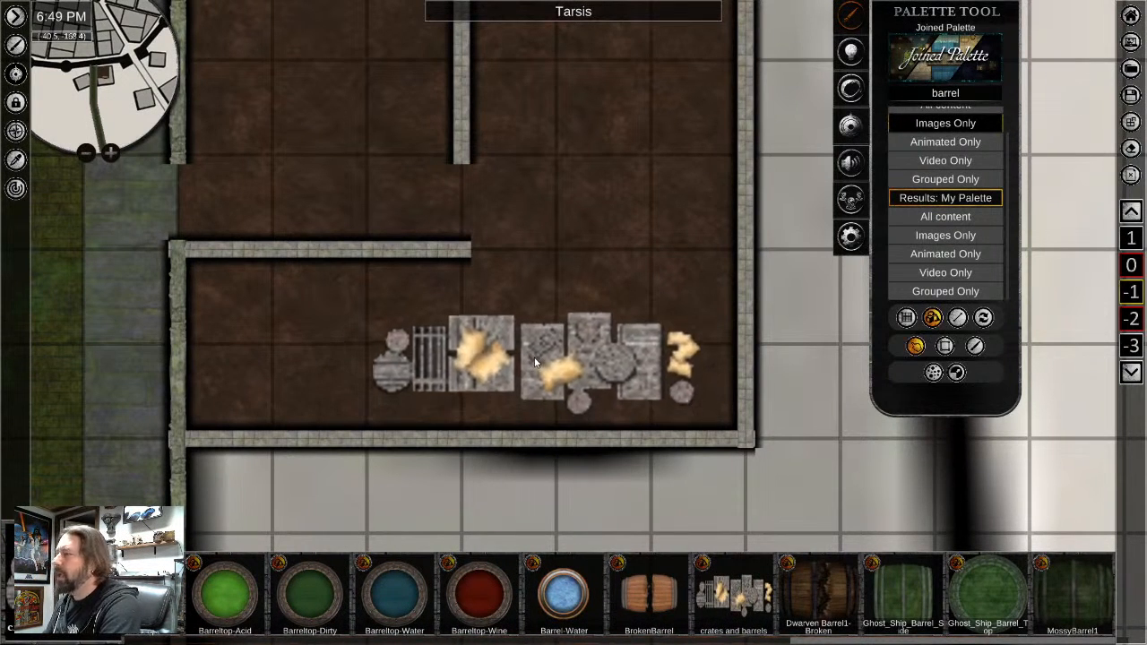
middle_click_drag(544, 343, 358, 420)
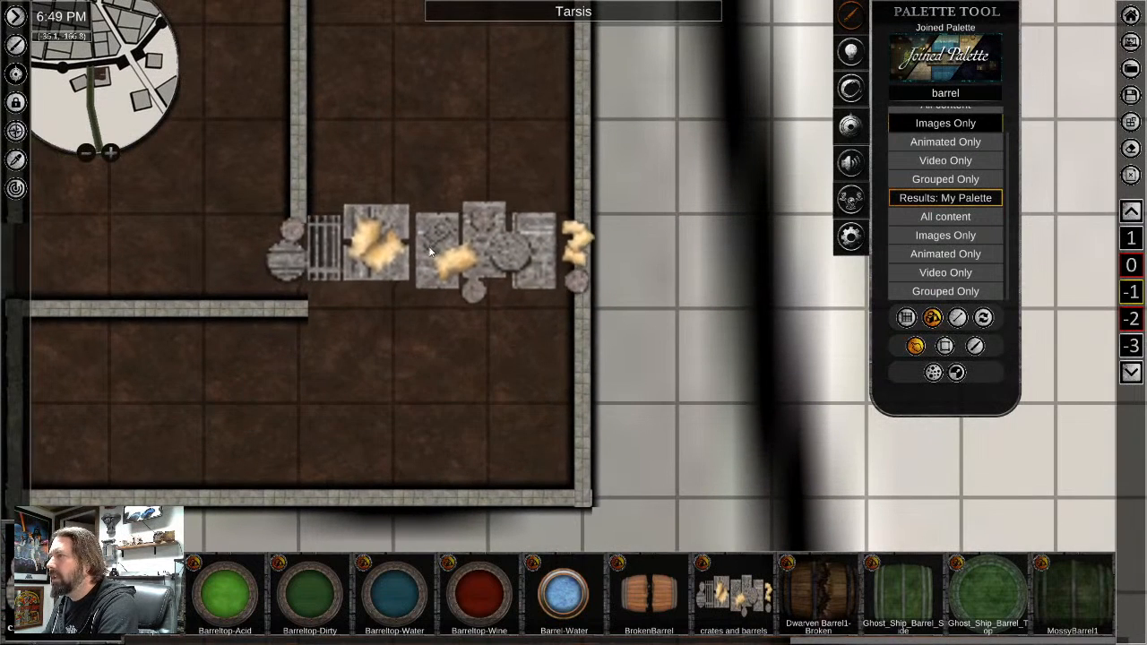
left_click(430, 253)
right_click(449, 430)
Rotate the crates and barrels a quarter turn to run north-south and move them near the east wall
left_click(449, 289)
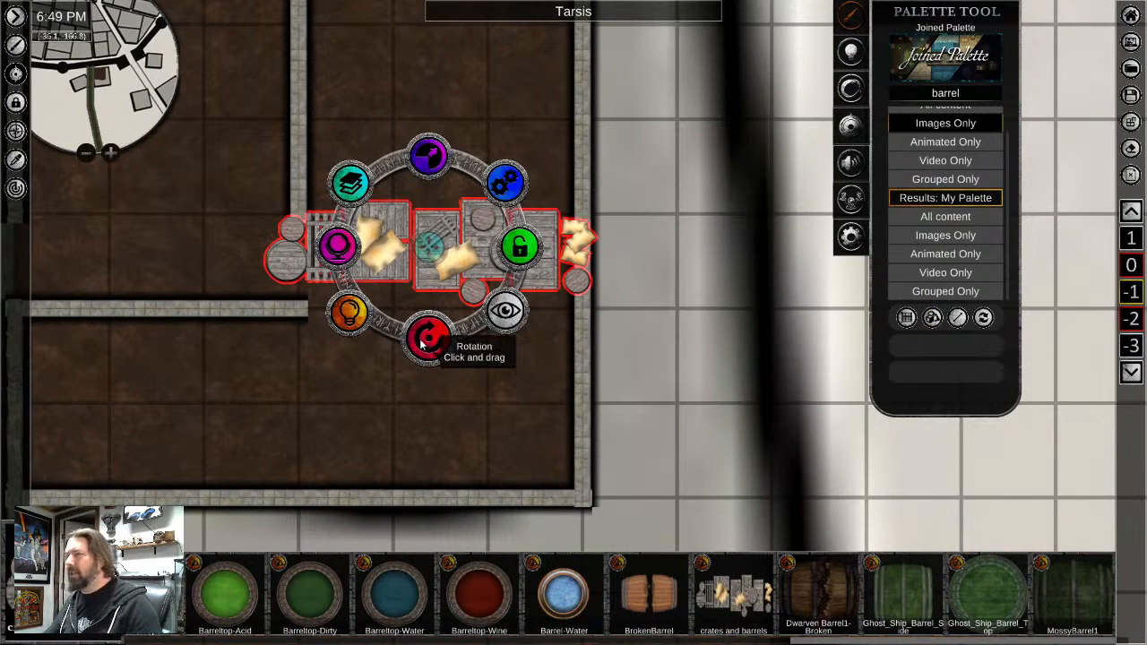
left_click_drag(421, 347, 711, 272)
left_click_drag(439, 169, 440, 143)
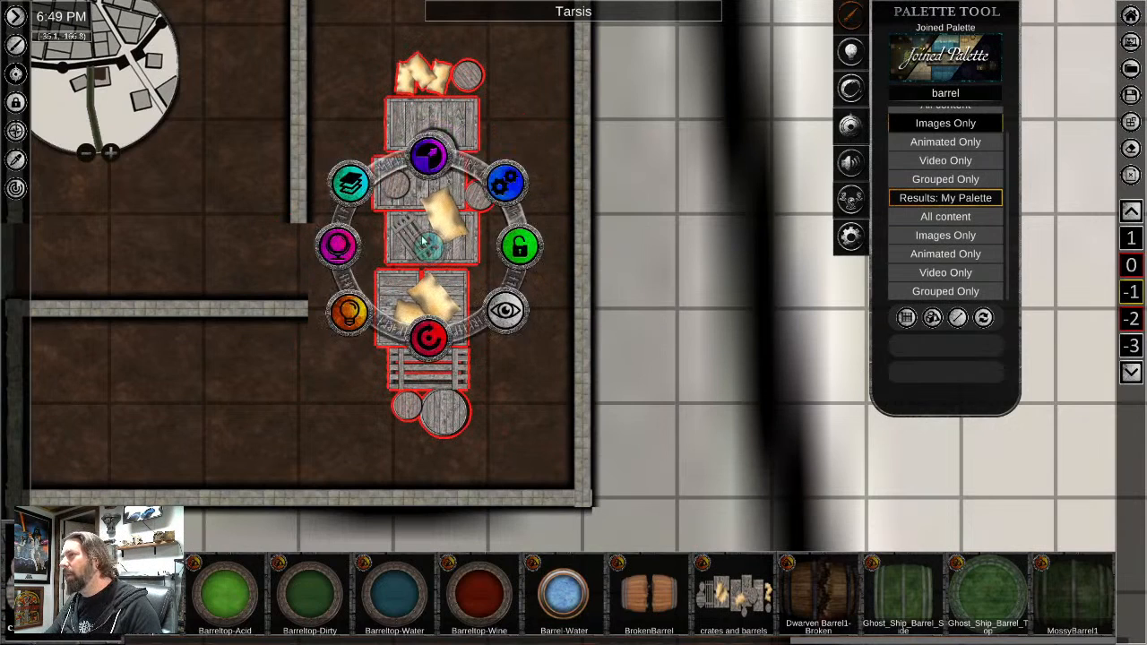
left_click_drag(424, 239, 500, 225)
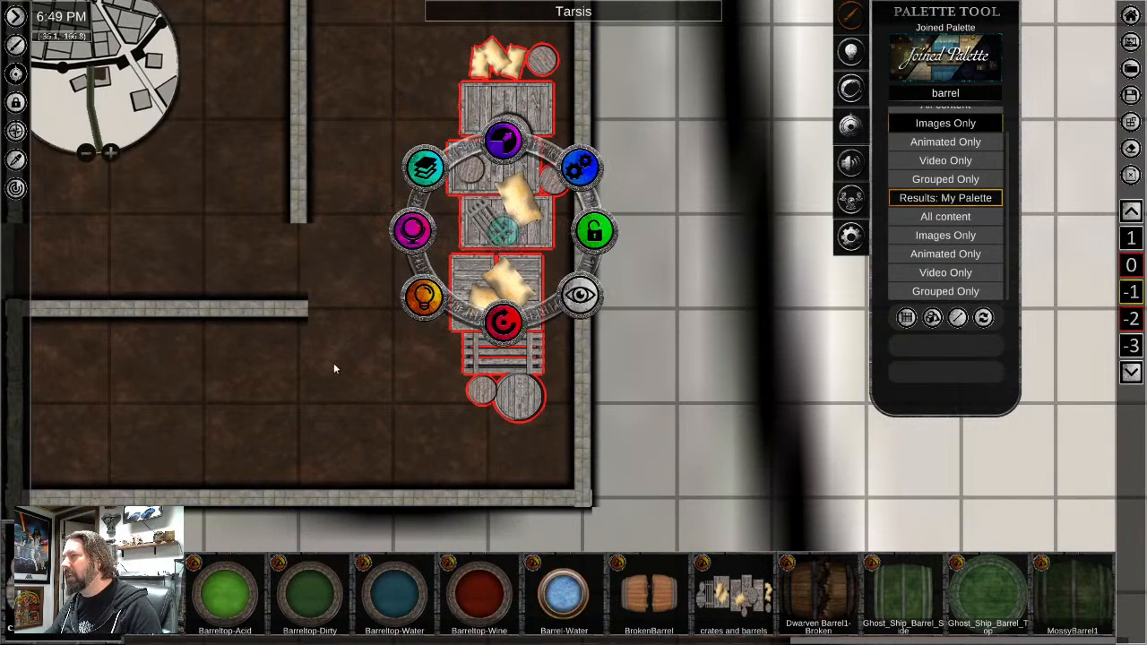
Turn on both shadows and the drop shadow for the crates and barrels
left_click(334, 363)
scroll(493, 433, "down", 2)
left_click(497, 327)
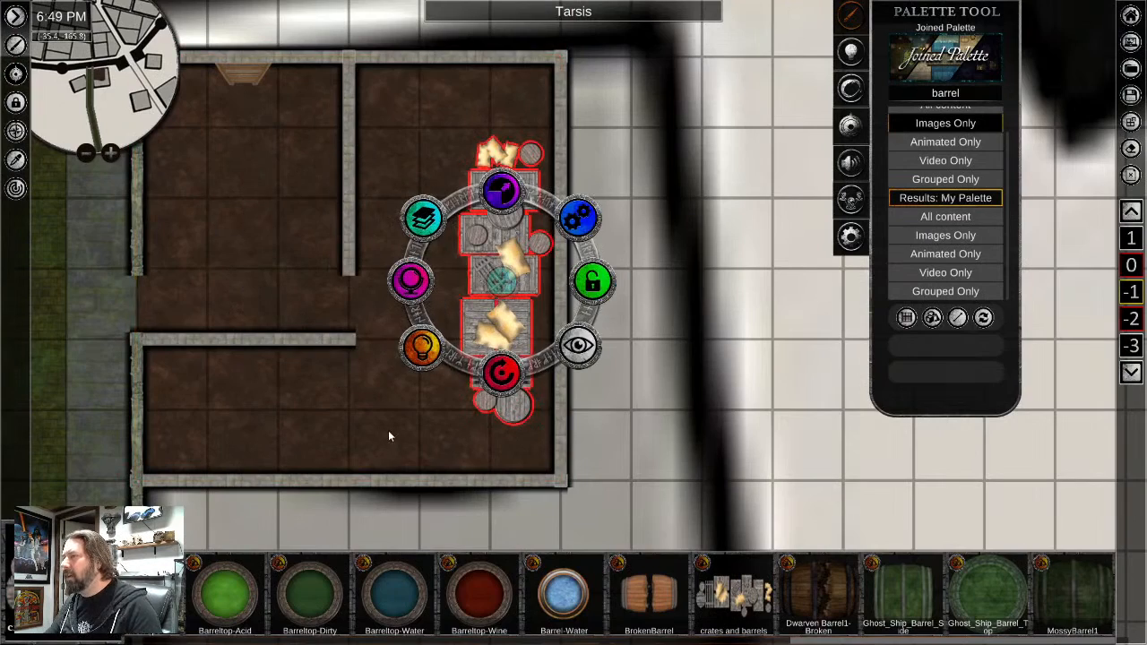
scroll(390, 437, "up", 3)
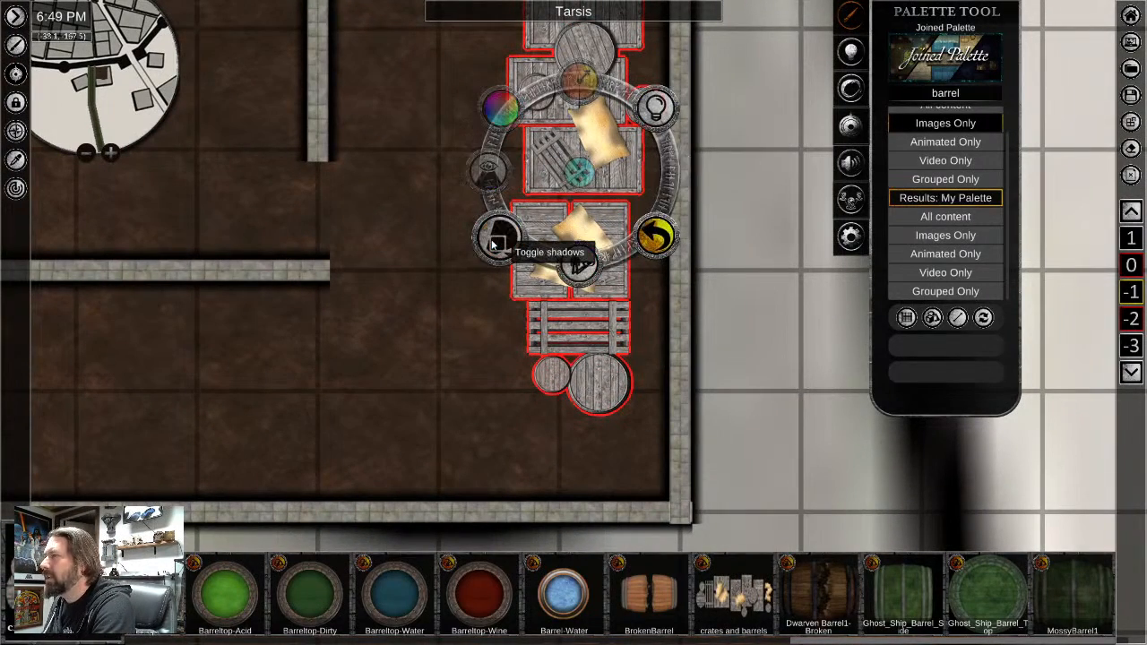
left_click(492, 241)
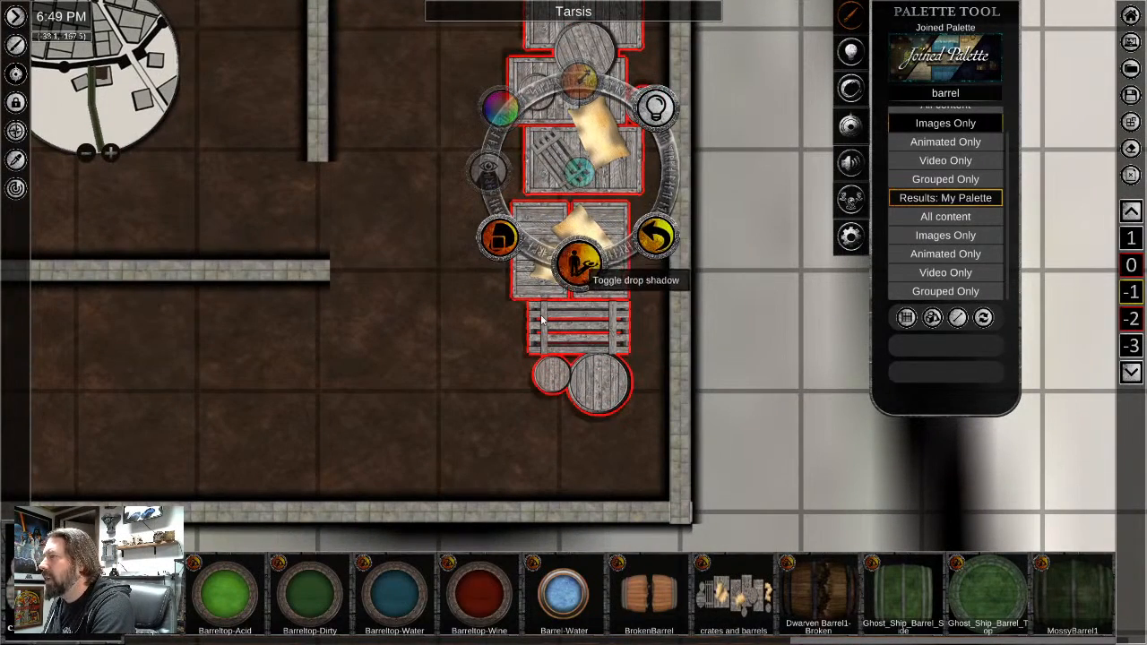
Search the palette's images for "torch" and place a WallTorch-On object in the cellar's northeast area
middle_click_drag(456, 368, 432, 476)
middle_click_drag(407, 372, 430, 575)
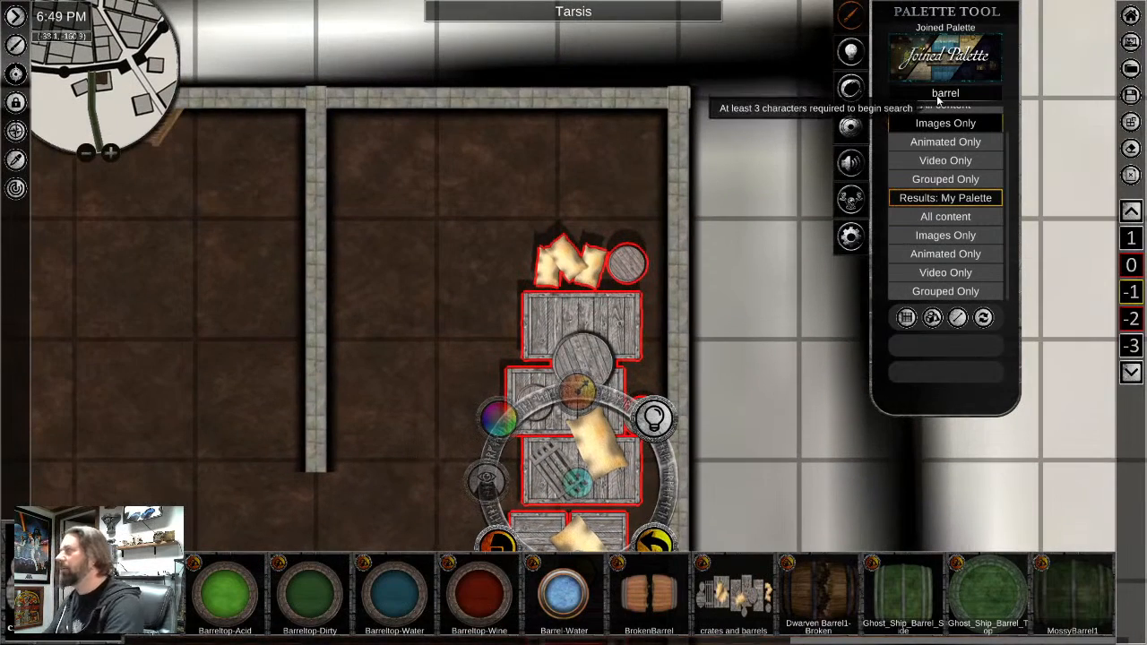
left_click(938, 99)
type("torch")
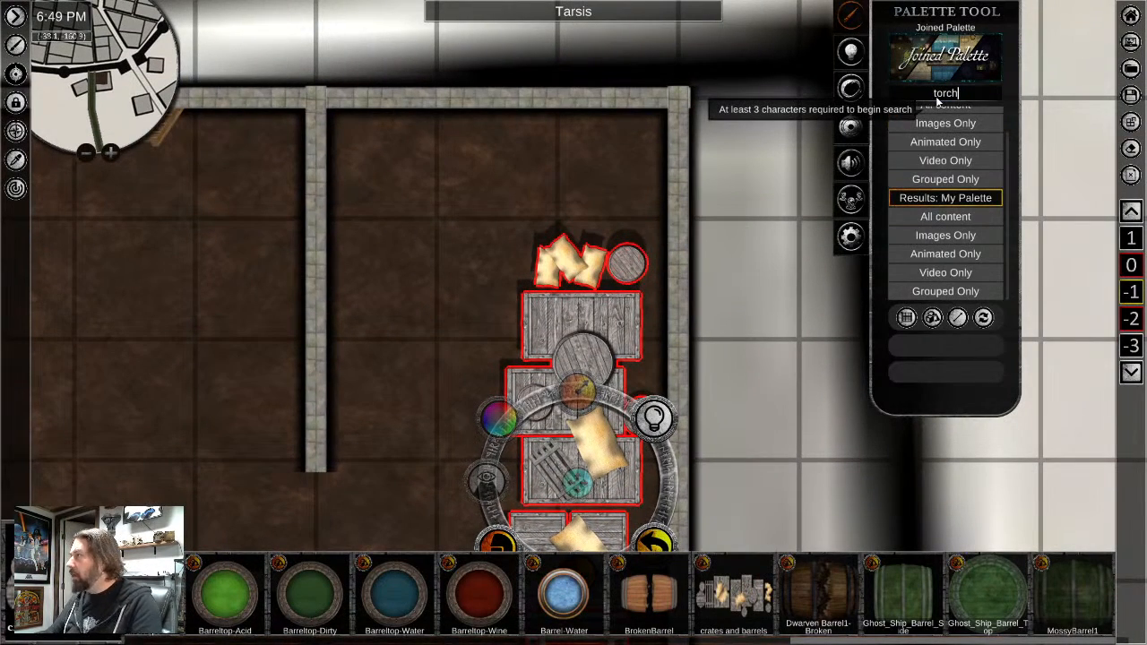
left_click(939, 122)
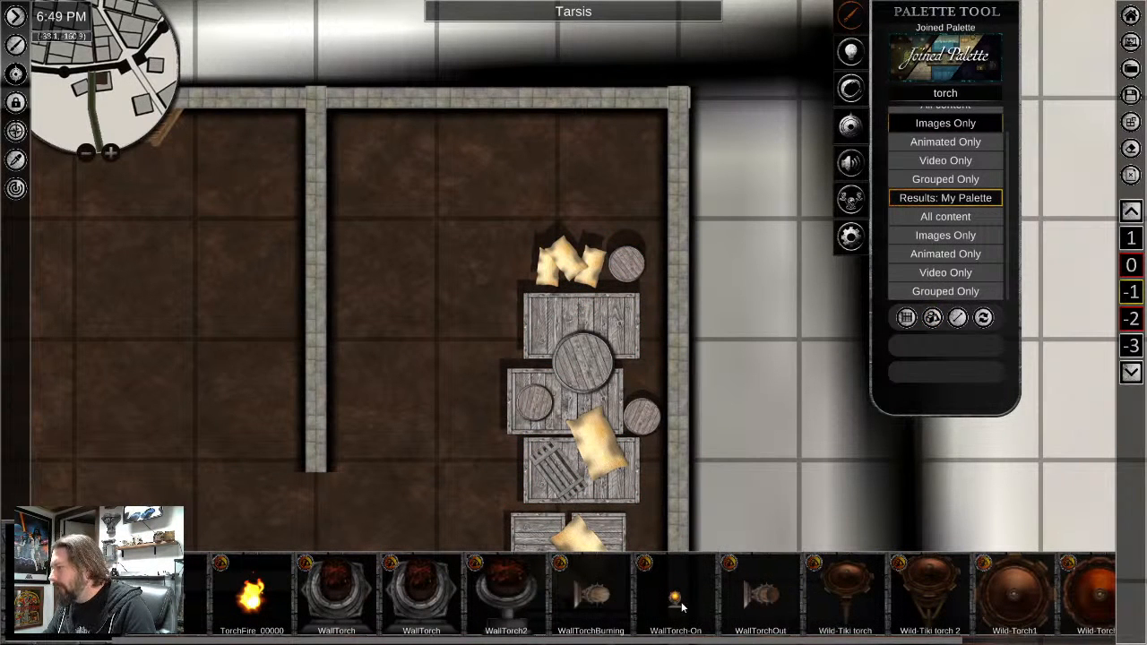
left_click_drag(681, 607, 446, 208)
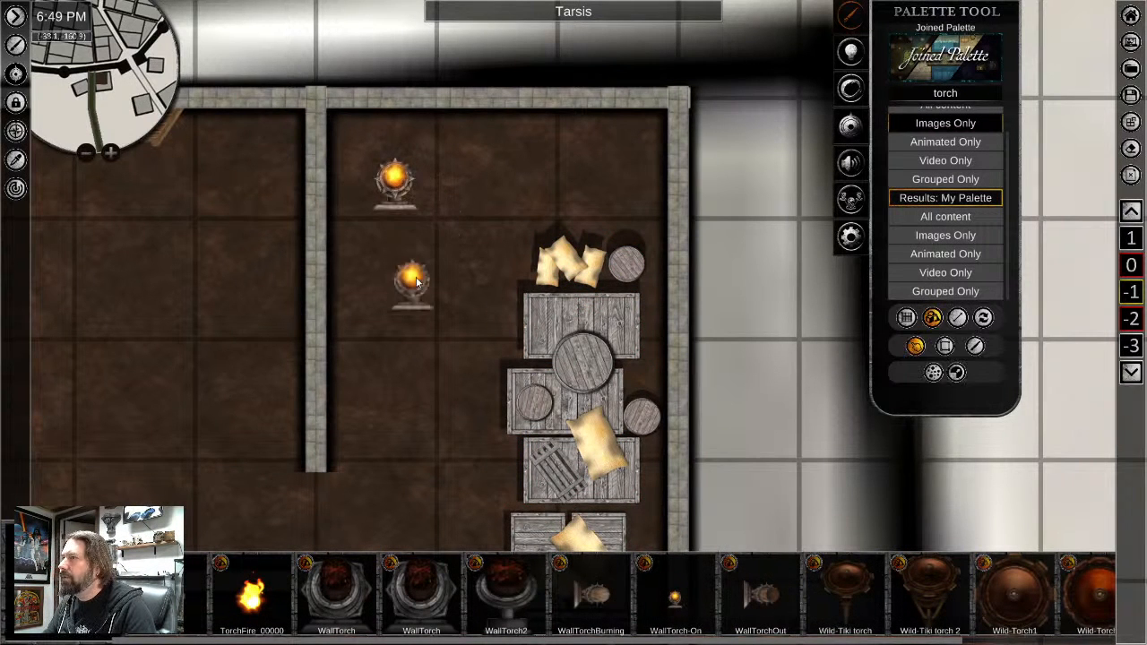
Rotate the torch to face east, shrink it and mount it midway along the north partition wall's east face
left_click(397, 199)
left_click_drag(397, 259, 256, 186)
left_click_drag(397, 80, 389, 134)
left_click_drag(398, 175, 345, 286)
left_click(317, 460)
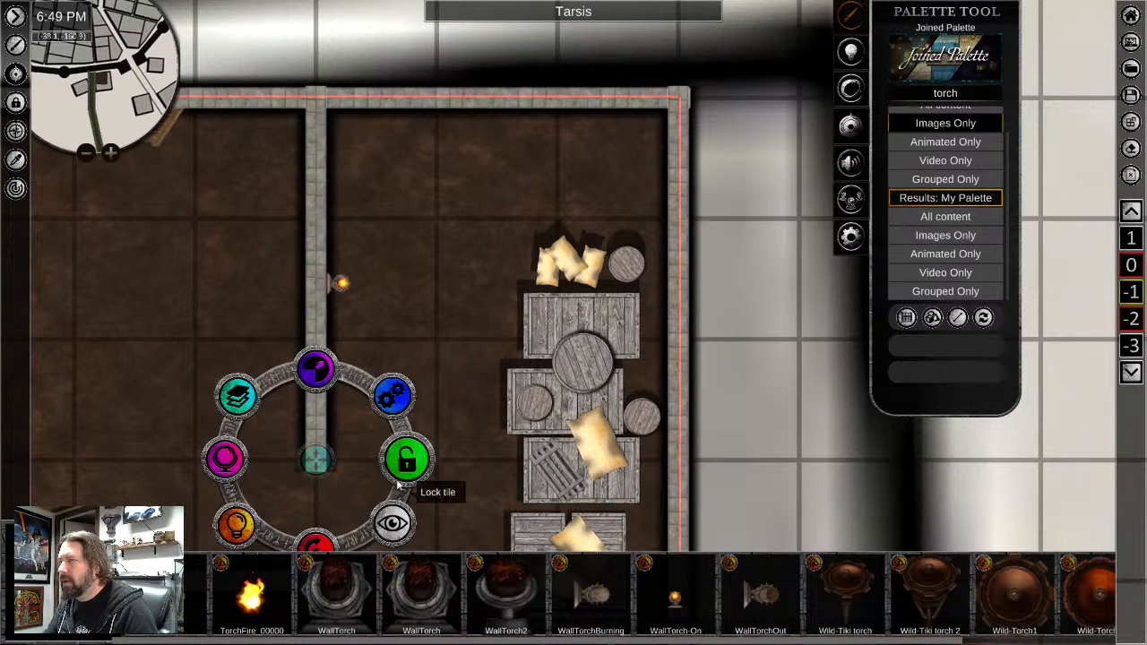
Turn on the wall torch's object light
left_click(343, 286)
left_click(265, 349)
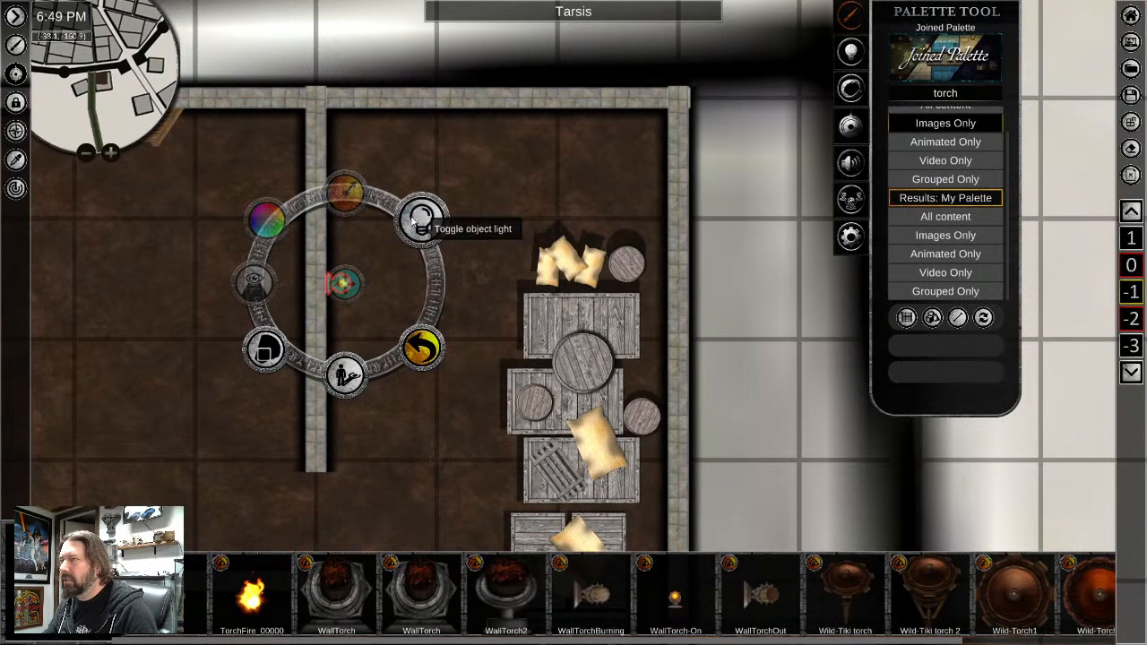
left_click(449, 477)
scroll(458, 473, "down", 3)
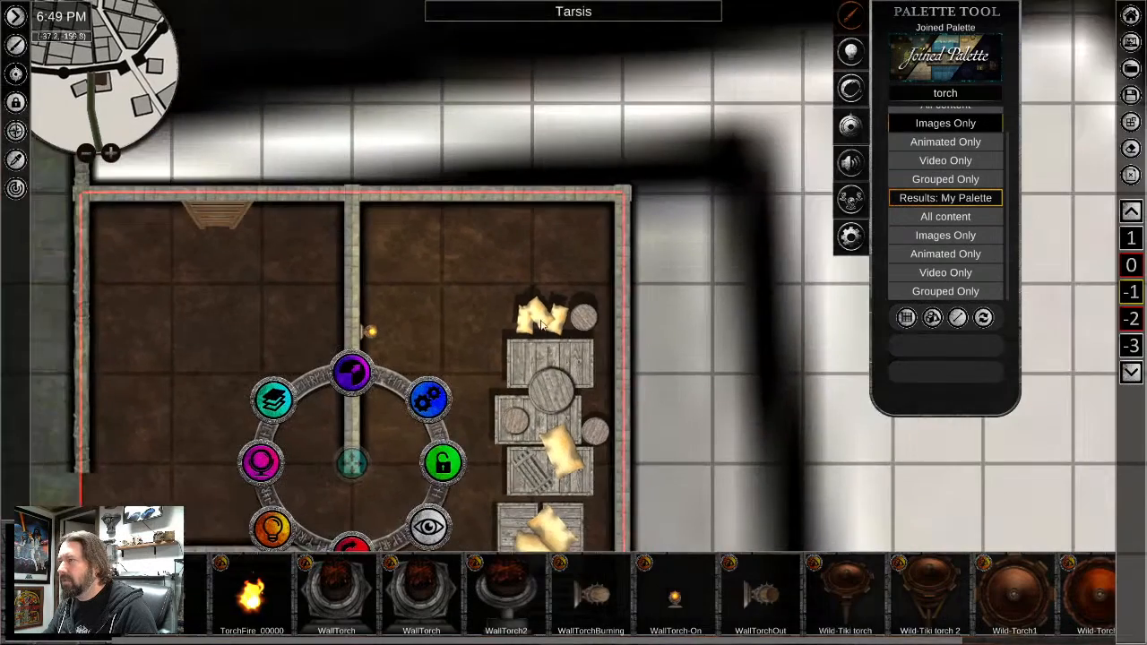
Adjust the map's time-of-day lighting slightly to suit the torchlit cellar
middle_click_drag(530, 315, 534, 165)
left_click(850, 51)
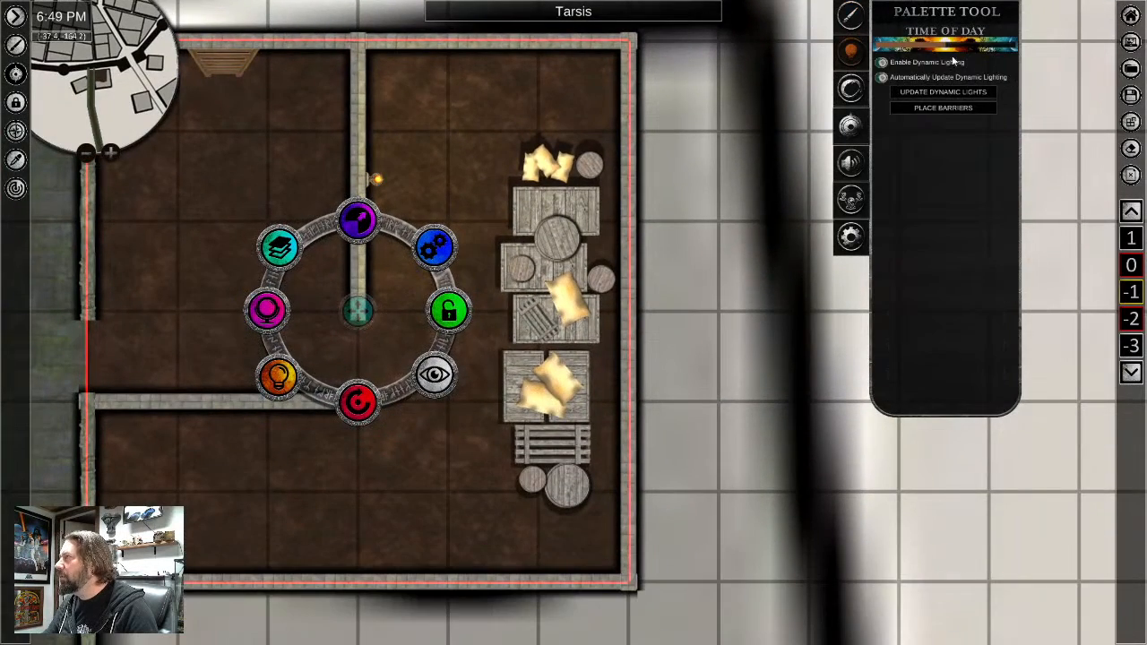
mouse_move(945, 49)
left_mouse_down()
mouse_move(870, 56)
mouse_move(939, 52)
left_mouse_up()
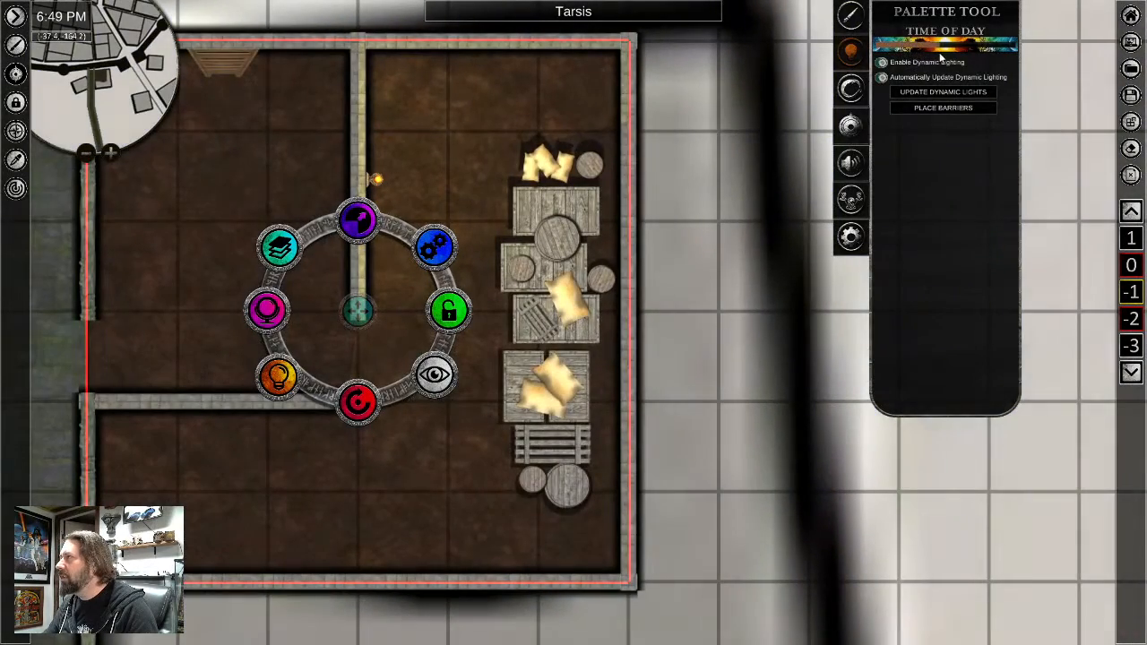
left_click(852, 18)
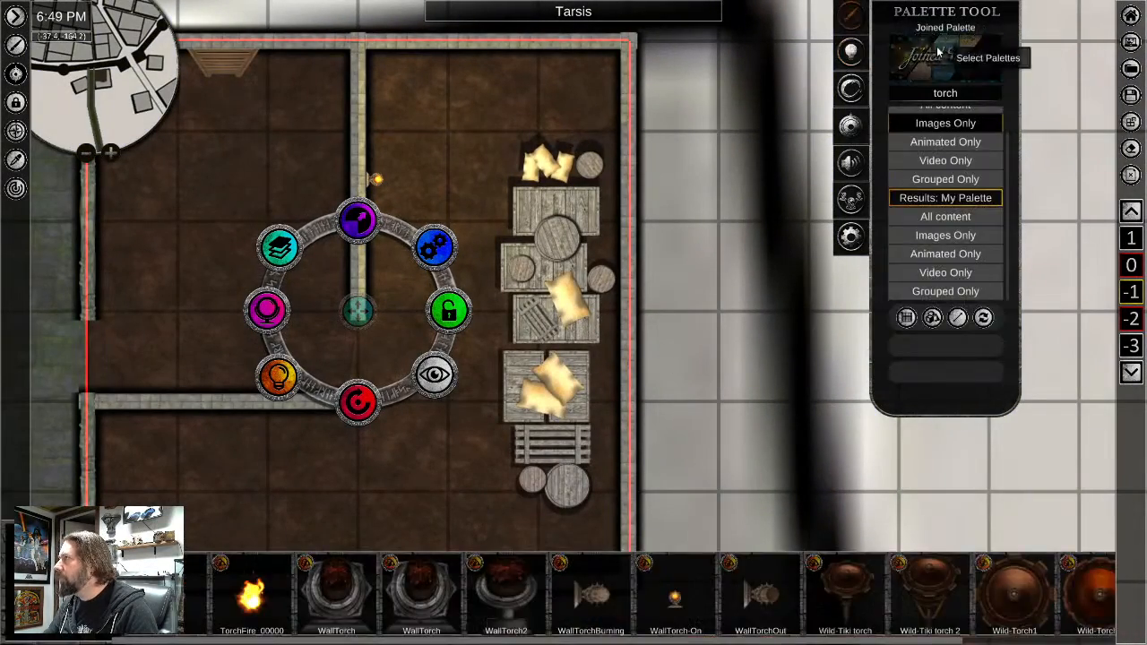
Search the palette's images for "table" and place KitchenTable2 in the cellar's northwest room
left_click(940, 100)
type("tab")
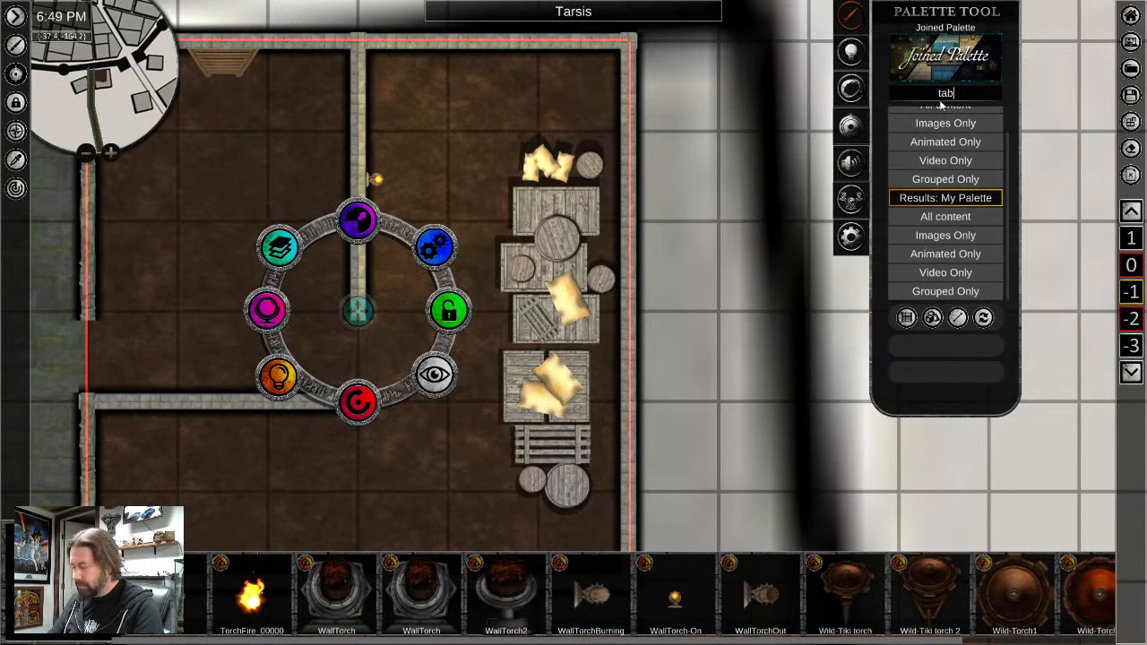
type("le")
key("Return")
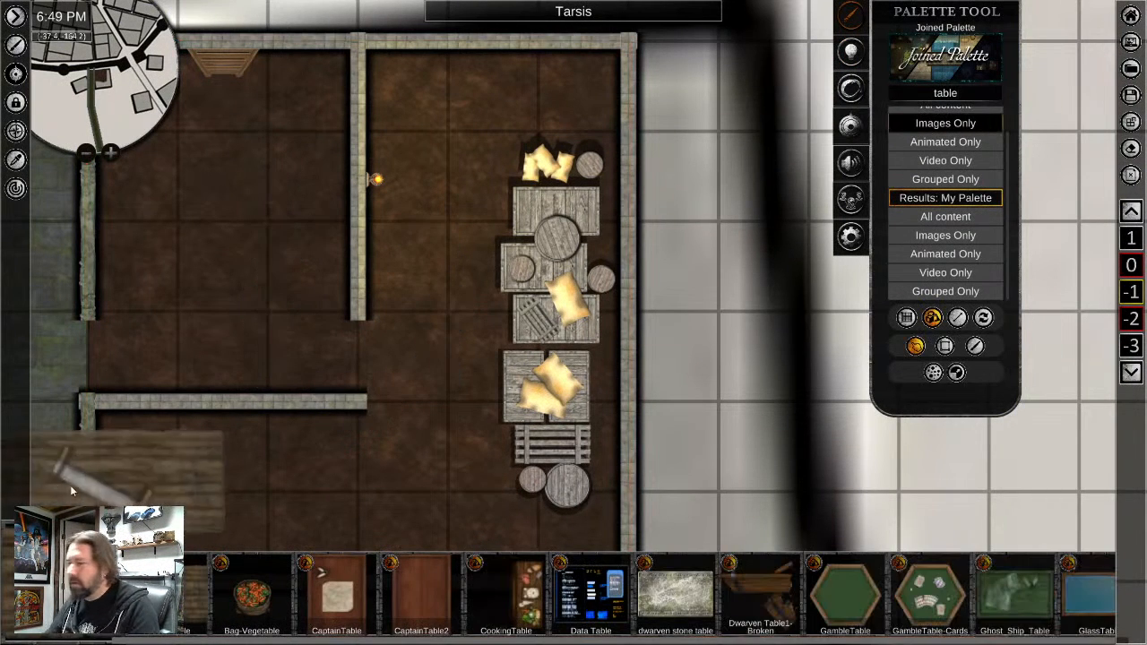
right_click(275, 418)
scroll(775, 609, "down", 5)
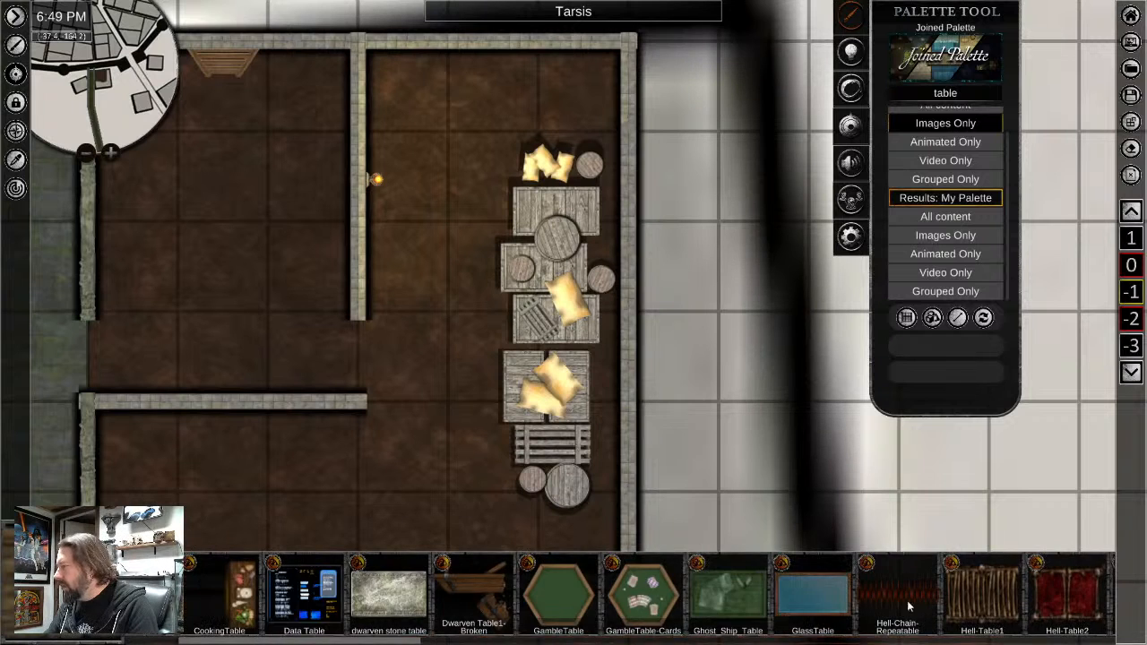
scroll(408, 596, "down", 1)
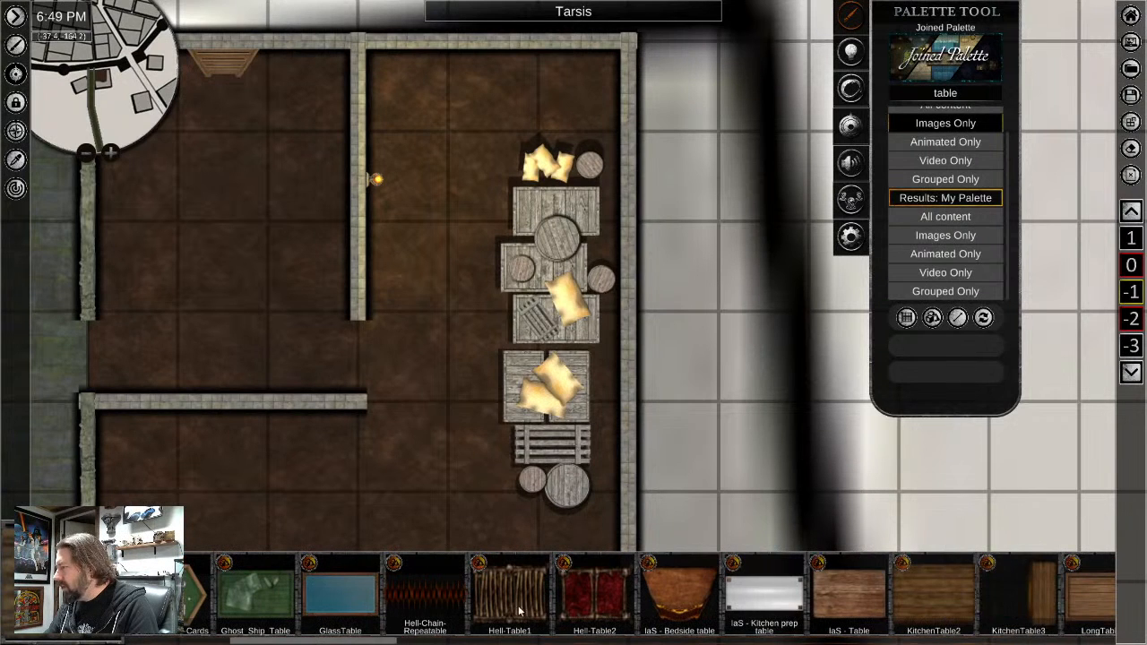
left_click(883, 599)
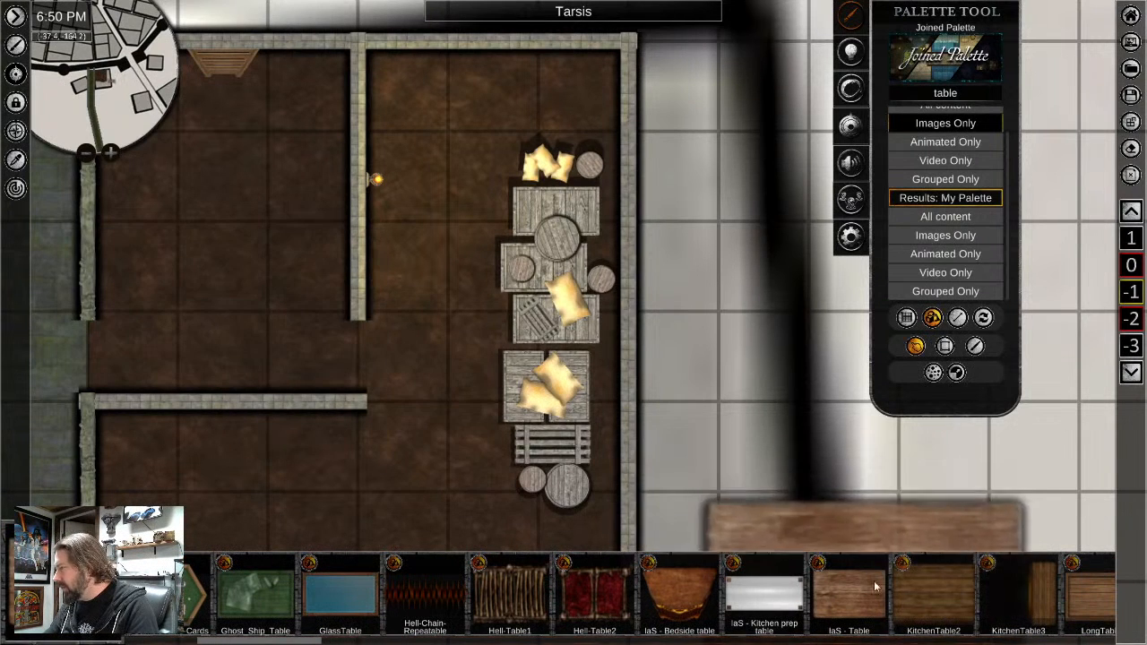
left_click(244, 251)
right_click(324, 405)
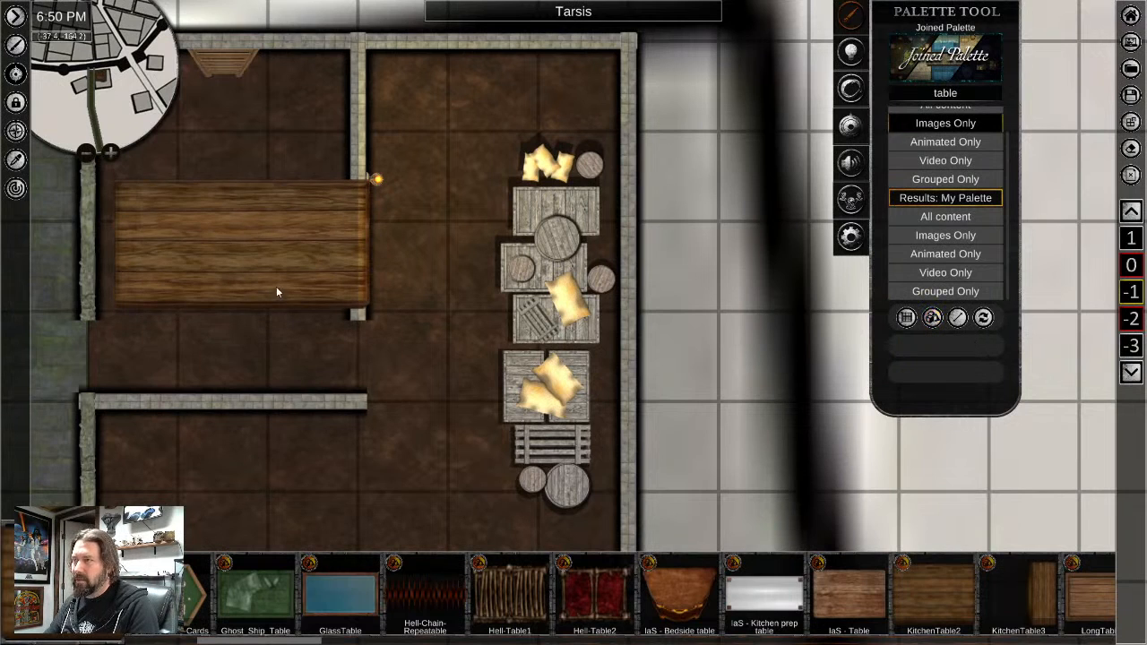
Scale the table down to about 1.5 squares long and rotate it to a steep diagonal in the northwest room
left_click(276, 288)
left_click_drag(235, 141, 205, 210)
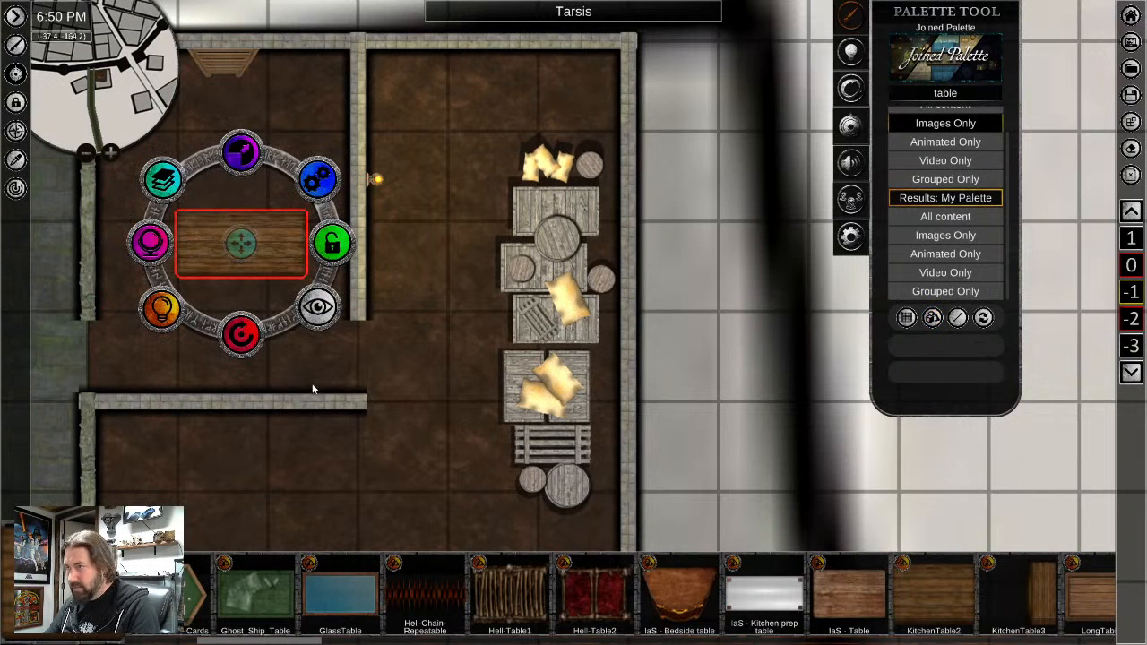
middle_click_drag(313, 389, 432, 434)
left_click_drag(377, 394, 274, 345)
left_click_drag(350, 306, 373, 275)
Search the palette's images for "chair" and place ChairRuined in the northeast corner of the table room
left_click(963, 95)
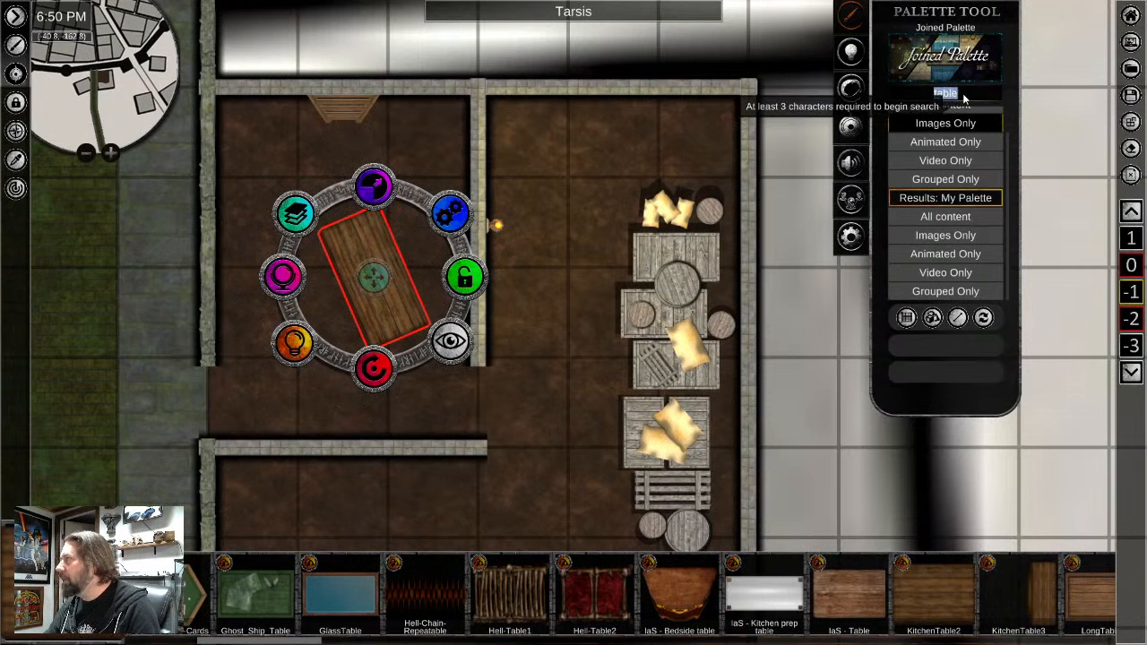
type("chair")
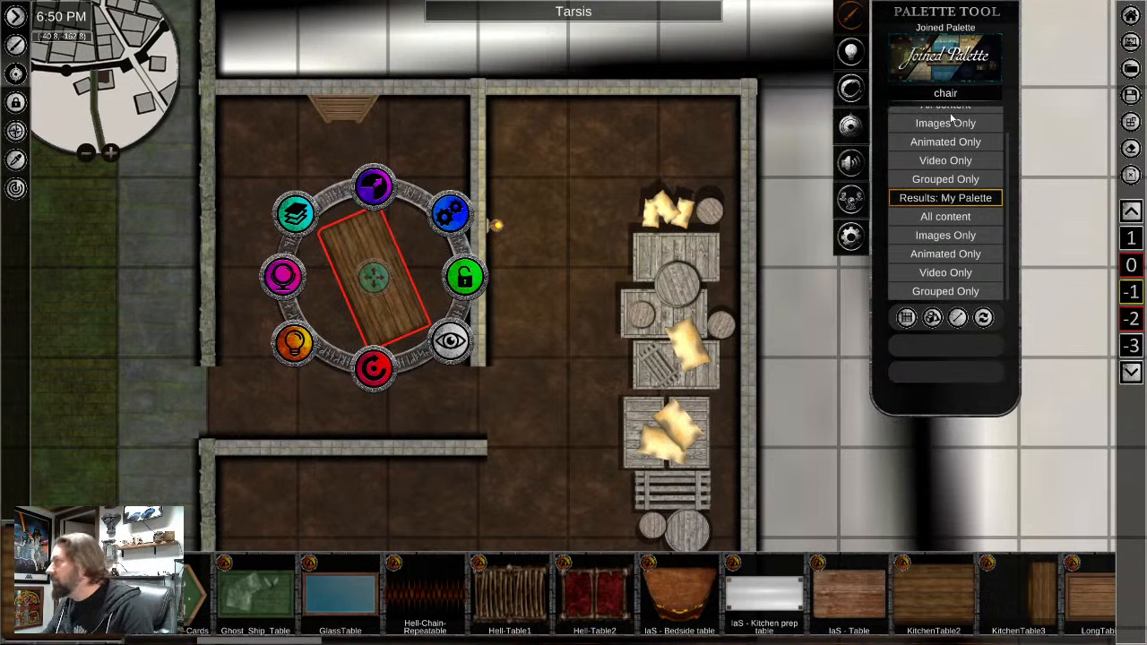
left_click(947, 120)
right_click(439, 426)
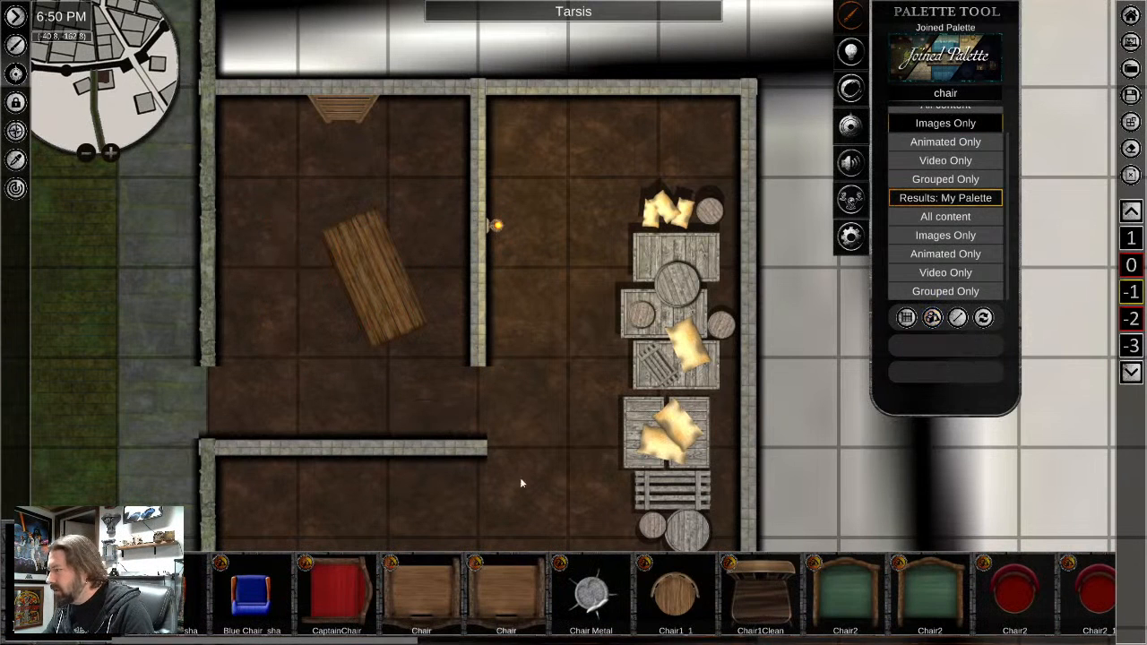
scroll(781, 593, "down", 10)
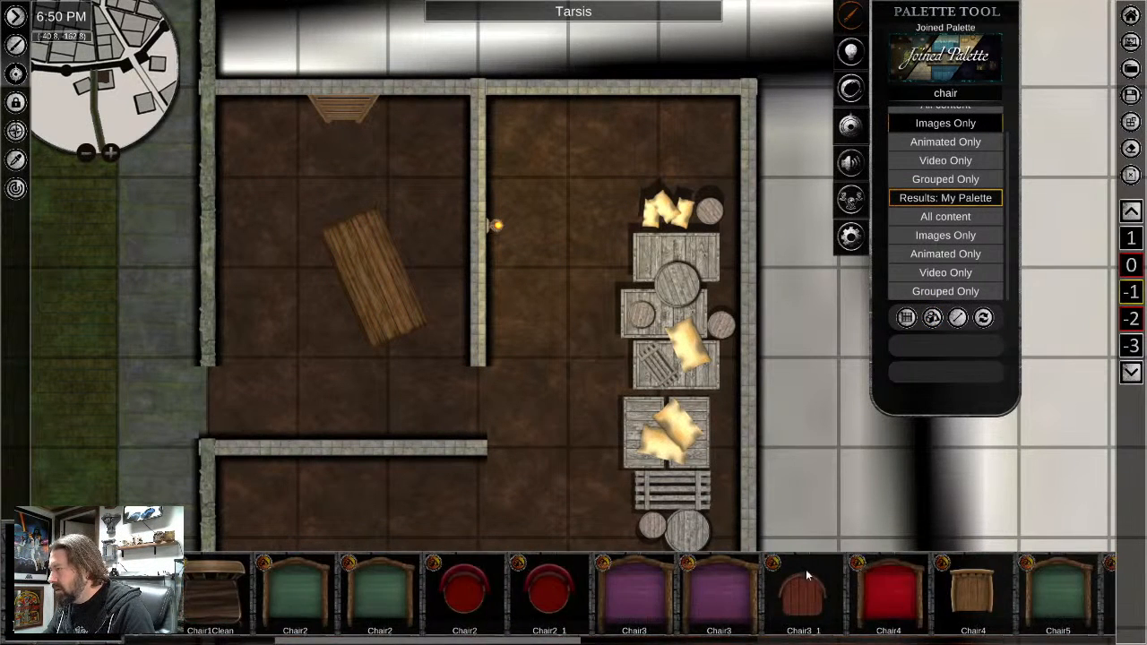
scroll(540, 584, "down", 4)
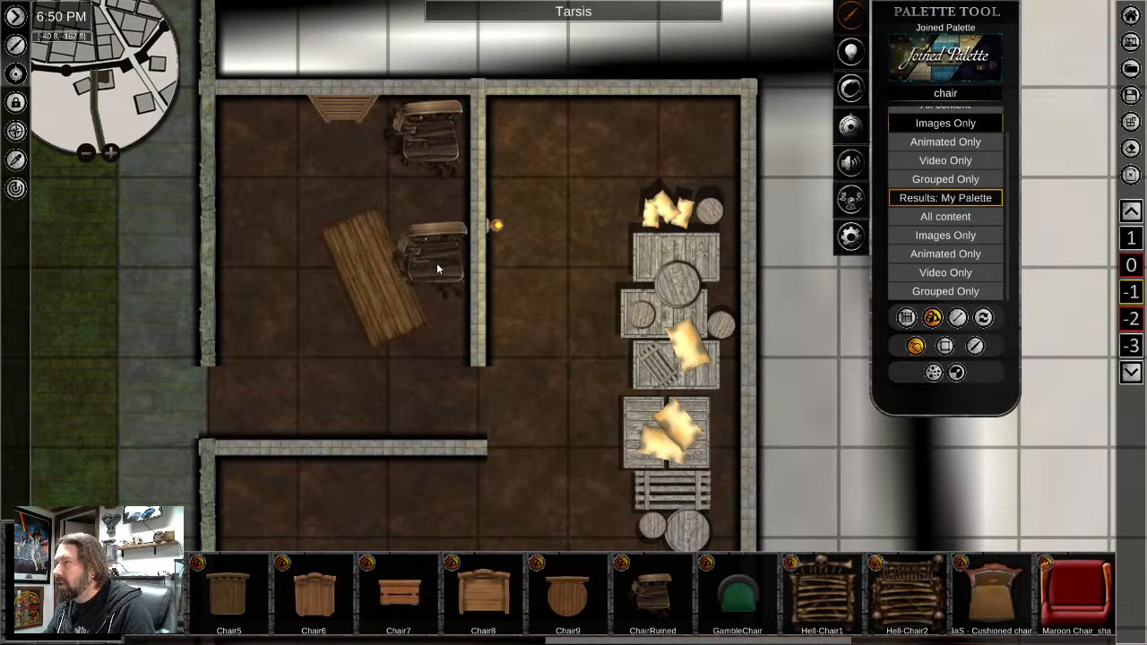
right_click(437, 269)
Scale the ruined chair down to about half a square and rotate it to a slight angle
right_click(430, 140)
left_click_drag(431, 55, 430, 93)
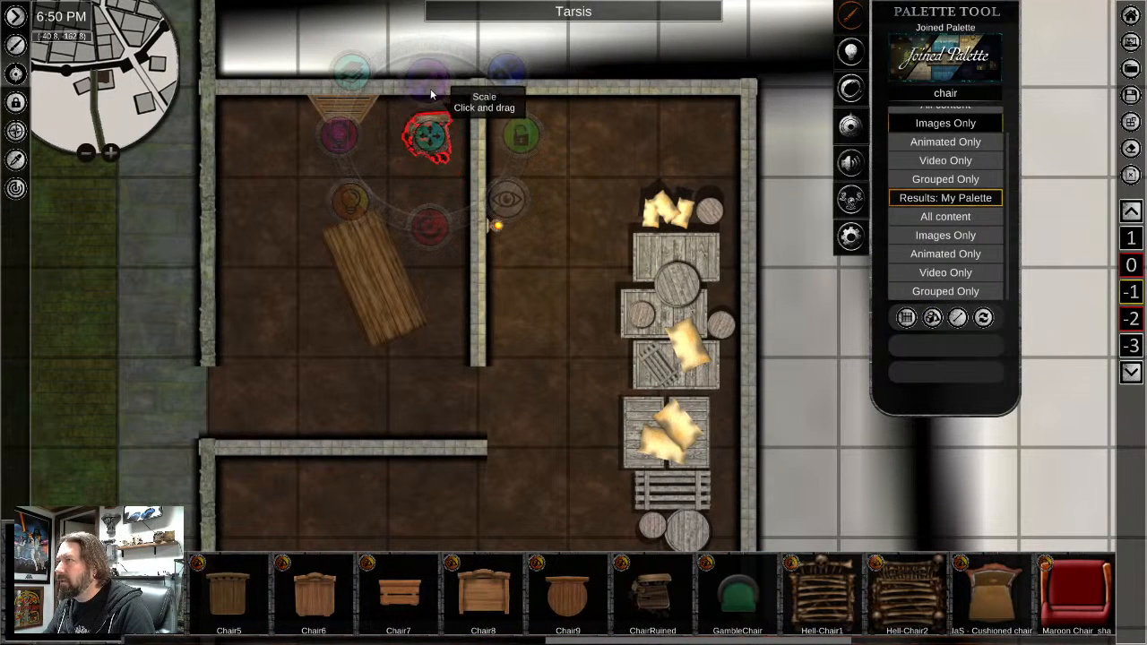
left_click_drag(431, 228, 392, 223)
Find TavernChair1 among the chair images and place it at the northeast side of the table
scroll(770, 598, "down", 2)
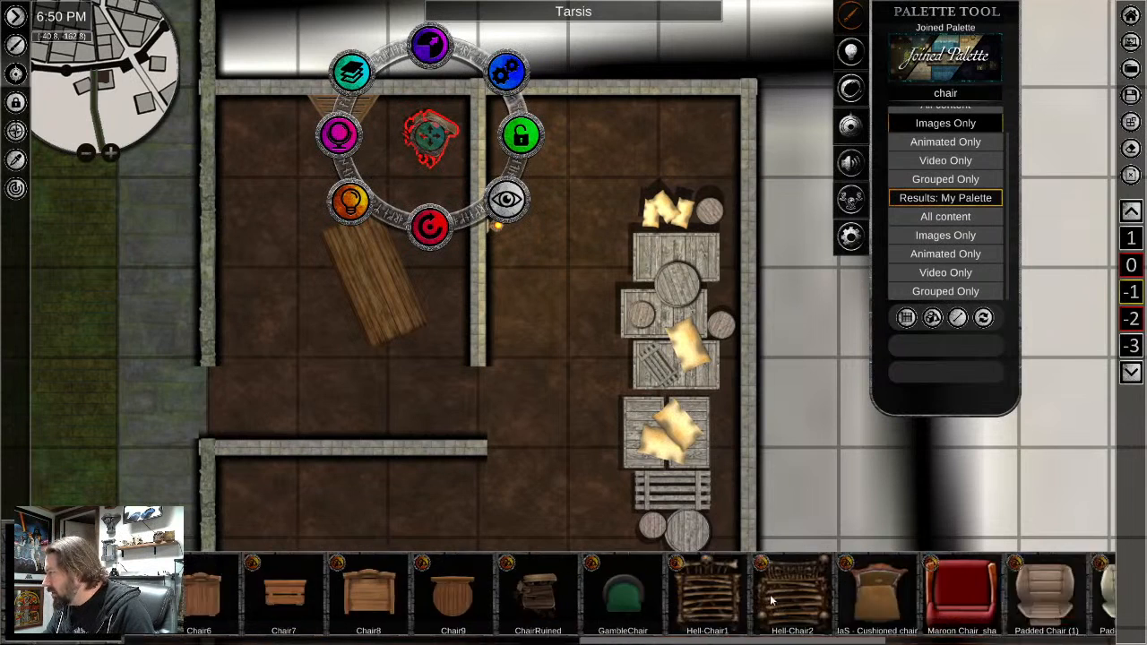
scroll(770, 598, "down", 5)
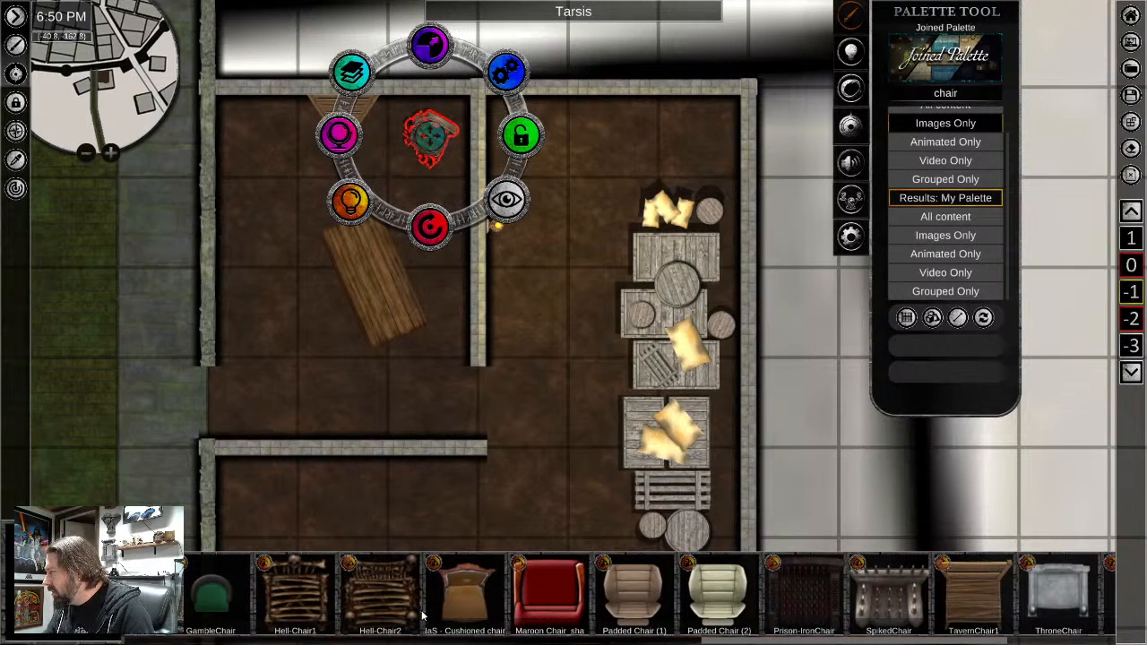
scroll(984, 613, "down", 5)
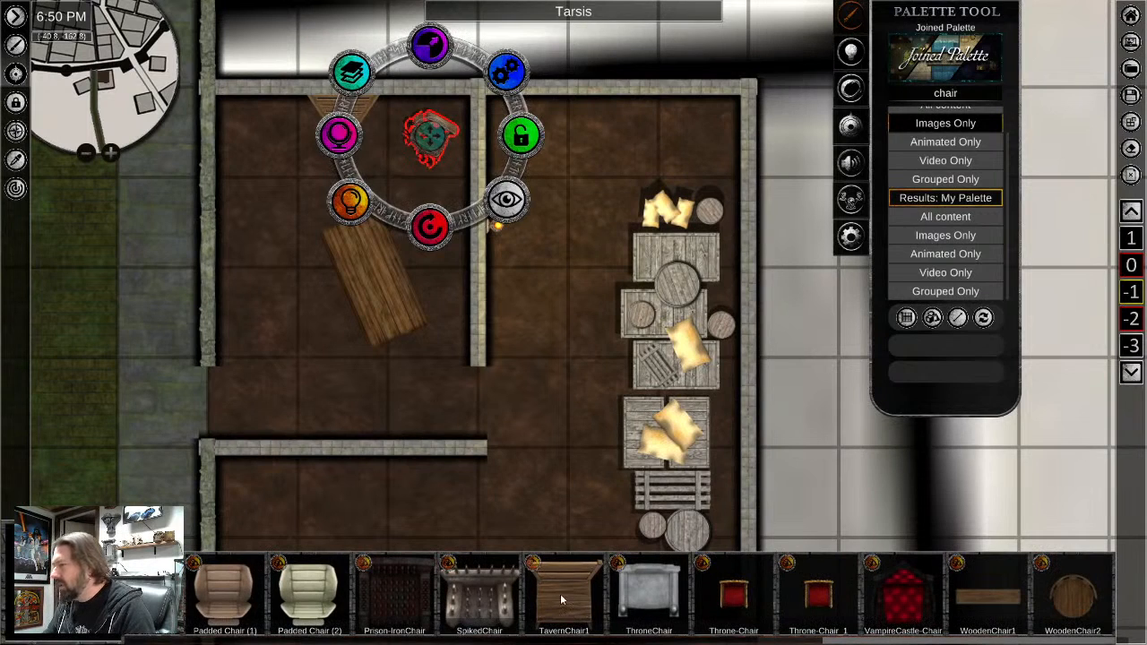
left_click(560, 594)
left_click(392, 210)
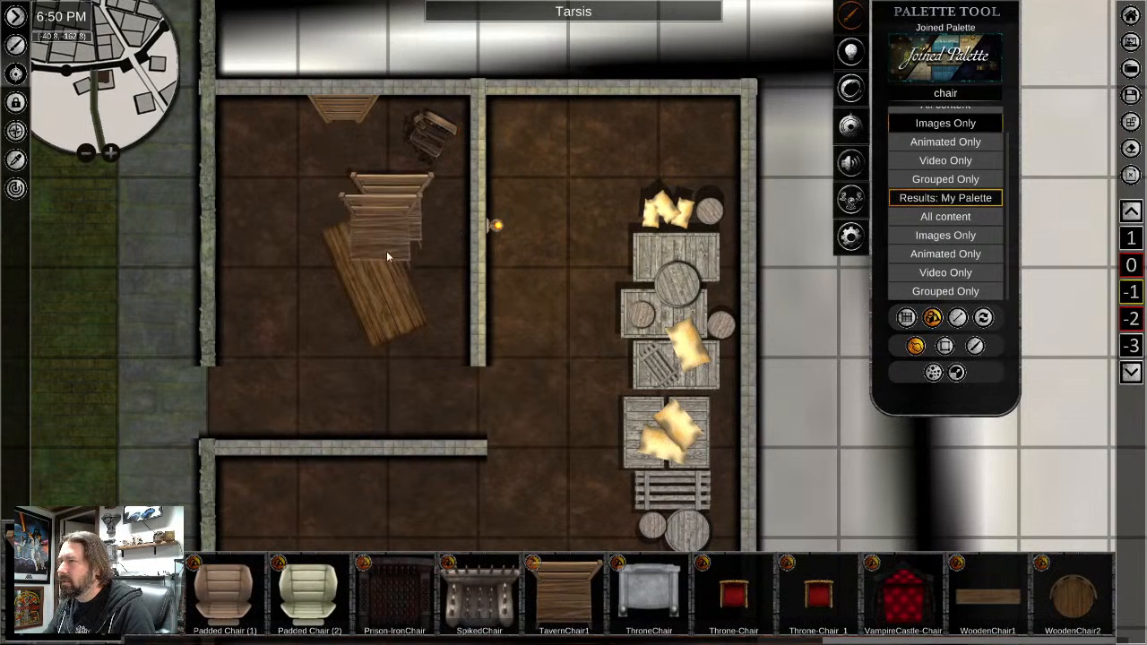
Scale the tavern chair down to about half a square and arrange five rotated copies around the table
left_click(397, 221)
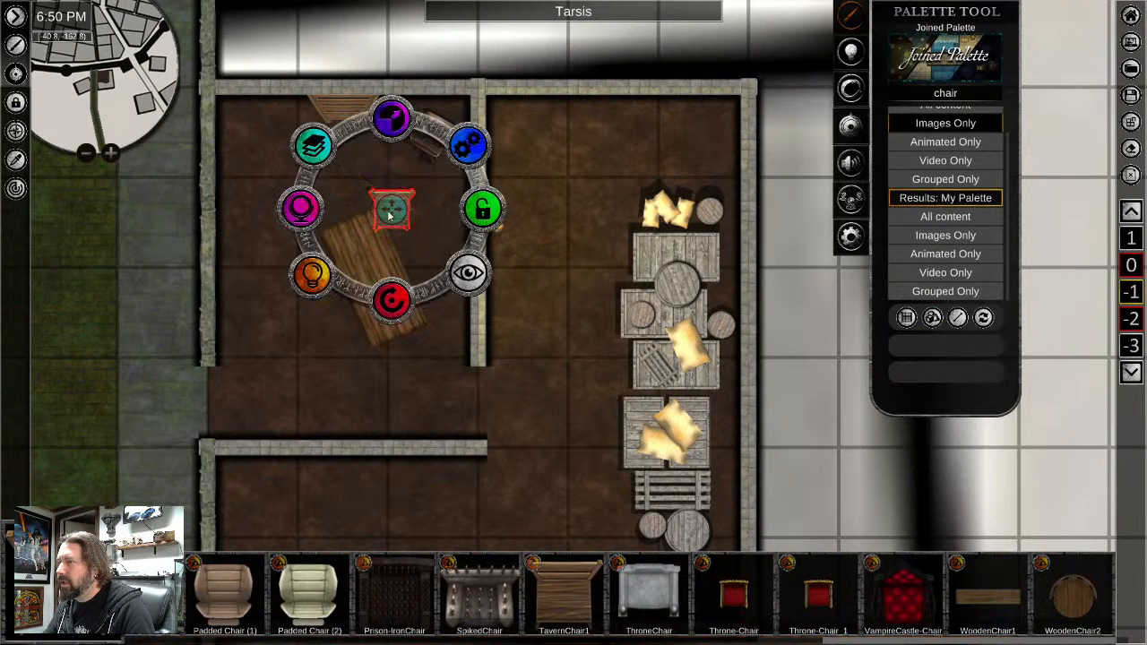
left_click_drag(383, 317, 367, 259)
mouse_move(389, 221)
left_mouse_down()
mouse_move(413, 243)
mouse_move(400, 240)
left_mouse_up()
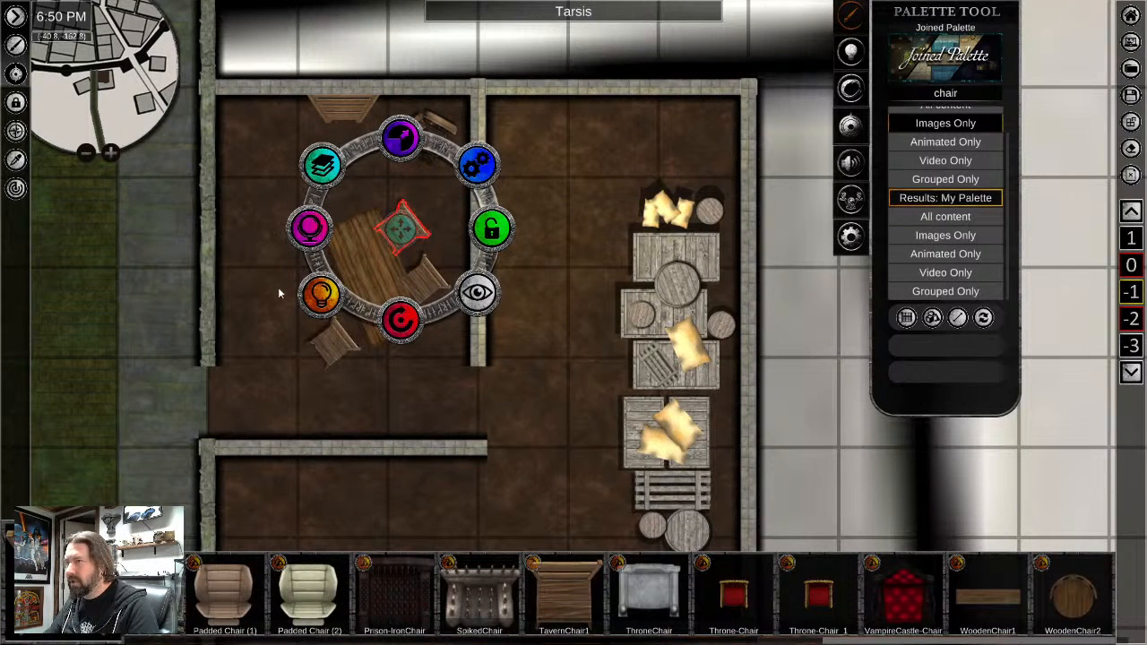
left_click(377, 378)
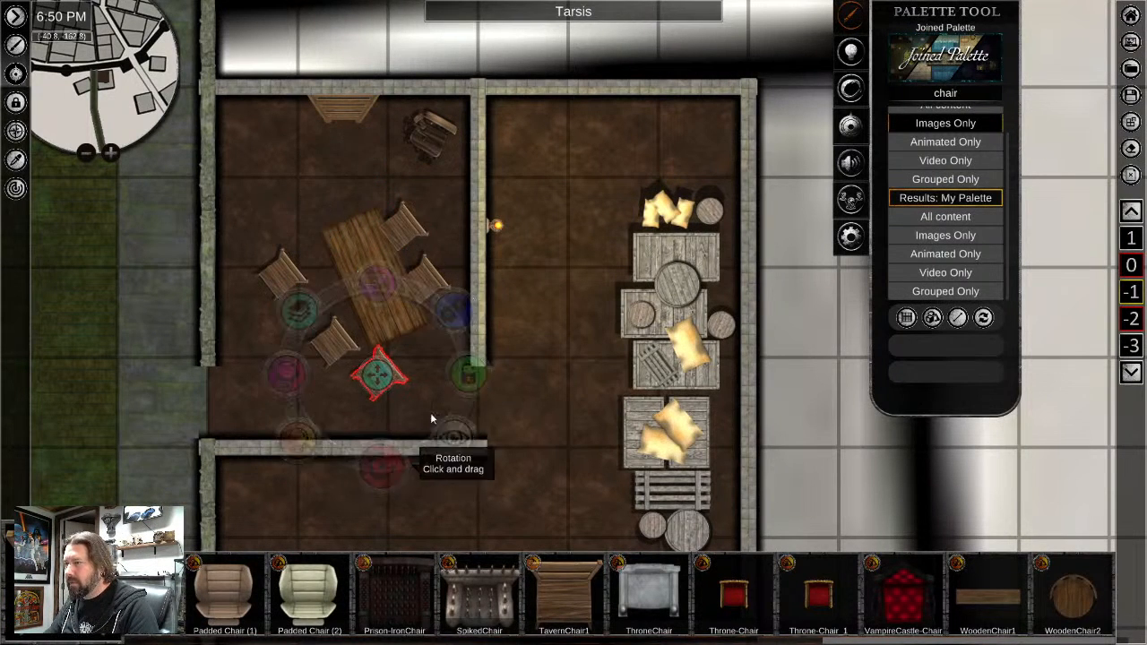
left_click_drag(377, 375, 407, 370)
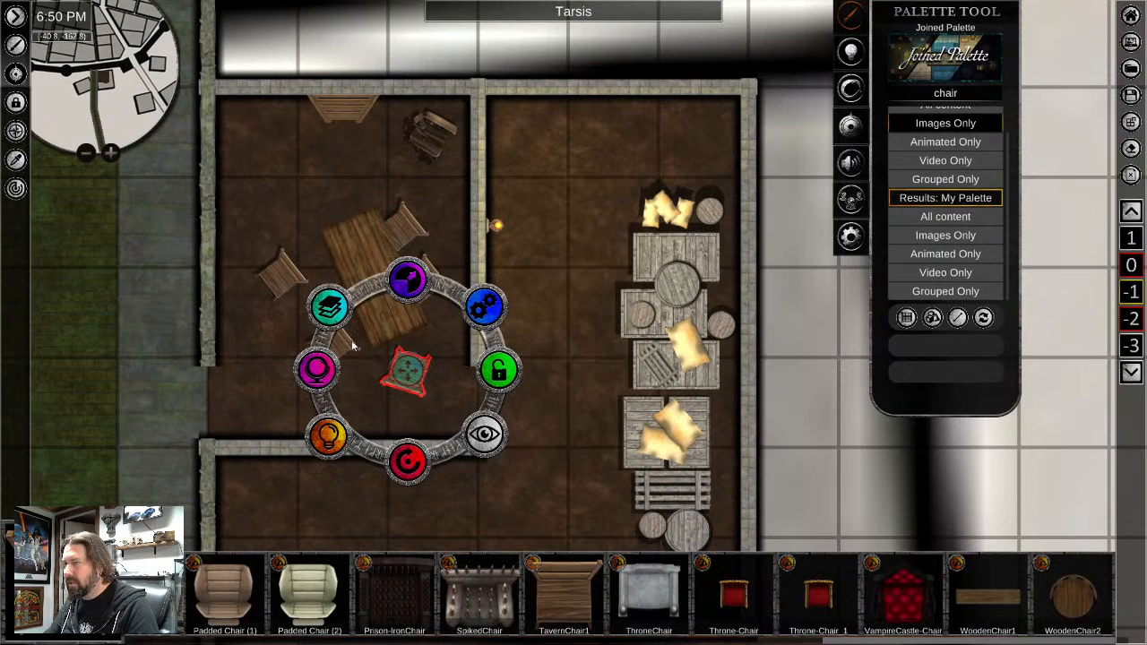
Rotate the two chairs west of the table towards it and move the northern one closer to the table
left_click(336, 345)
left_click_drag(334, 432, 319, 218)
left_click(292, 283)
left_click_drag(282, 275, 309, 275)
Move the table to the top of the stacking order so that it covers the chair edges
left_click(358, 273)
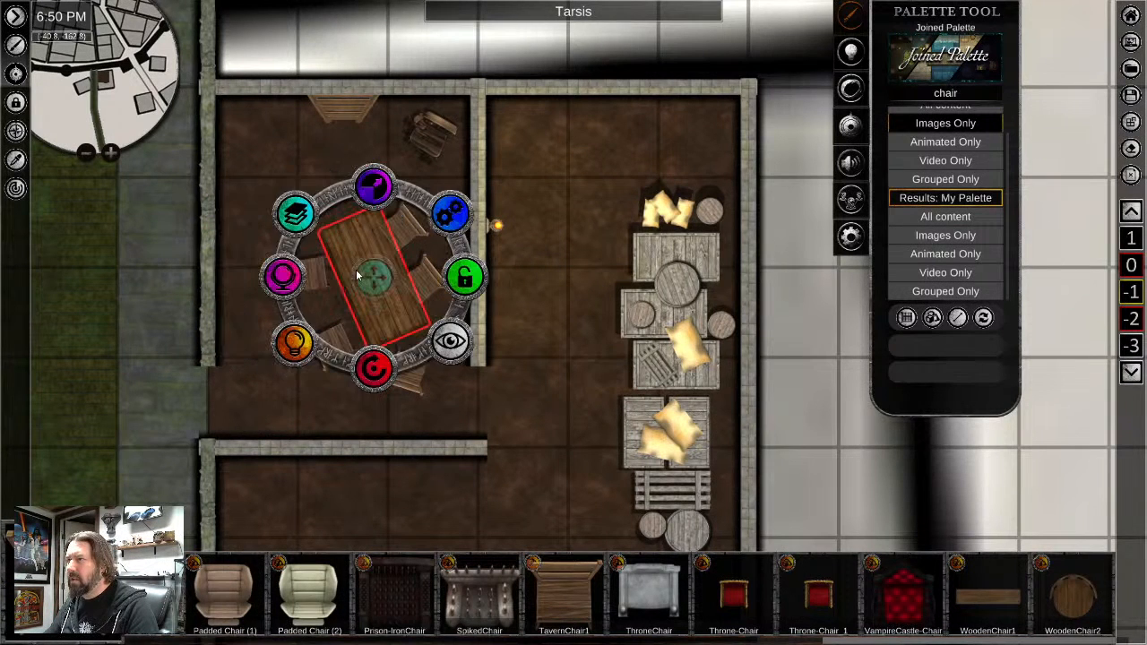
left_click(305, 217)
left_click(305, 218)
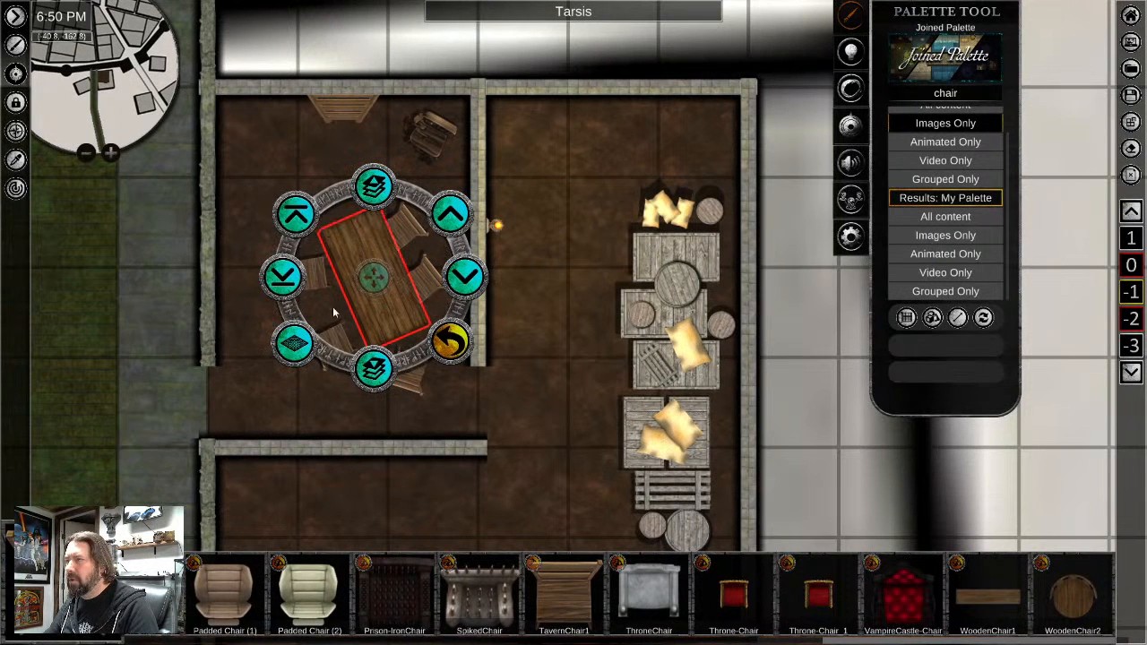
left_click(450, 425)
Tuck the west chair under the table, turn the east chair slightly, and move the southern chair up to the table end
left_click(311, 264)
left_click_drag(314, 272, 328, 265)
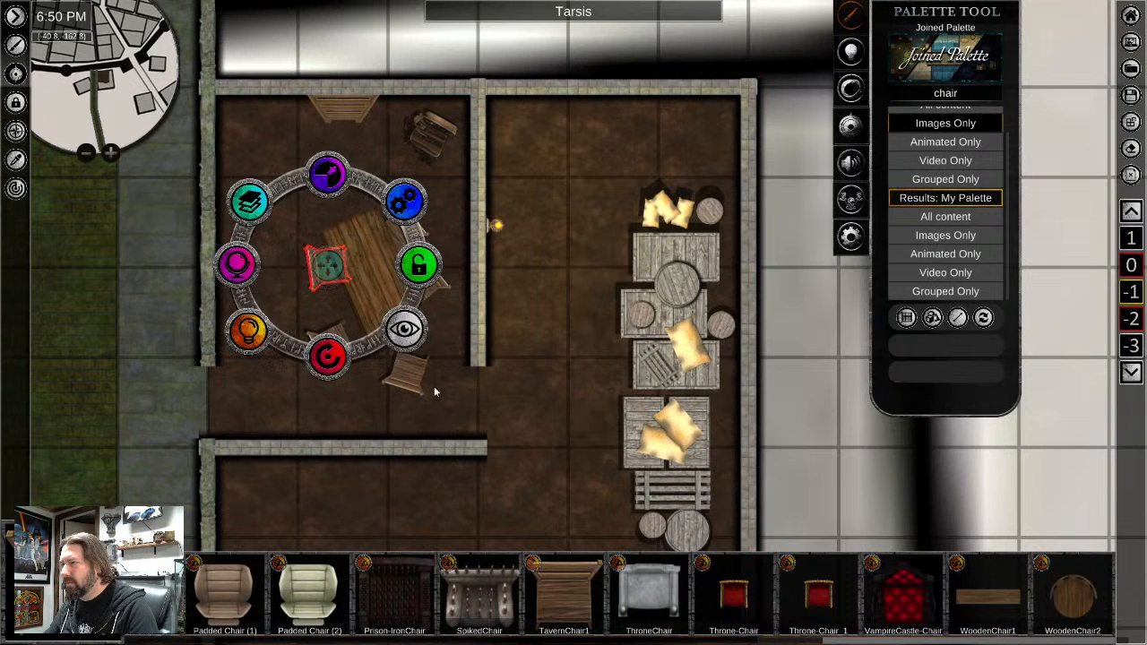
left_click(444, 389)
left_click(433, 287)
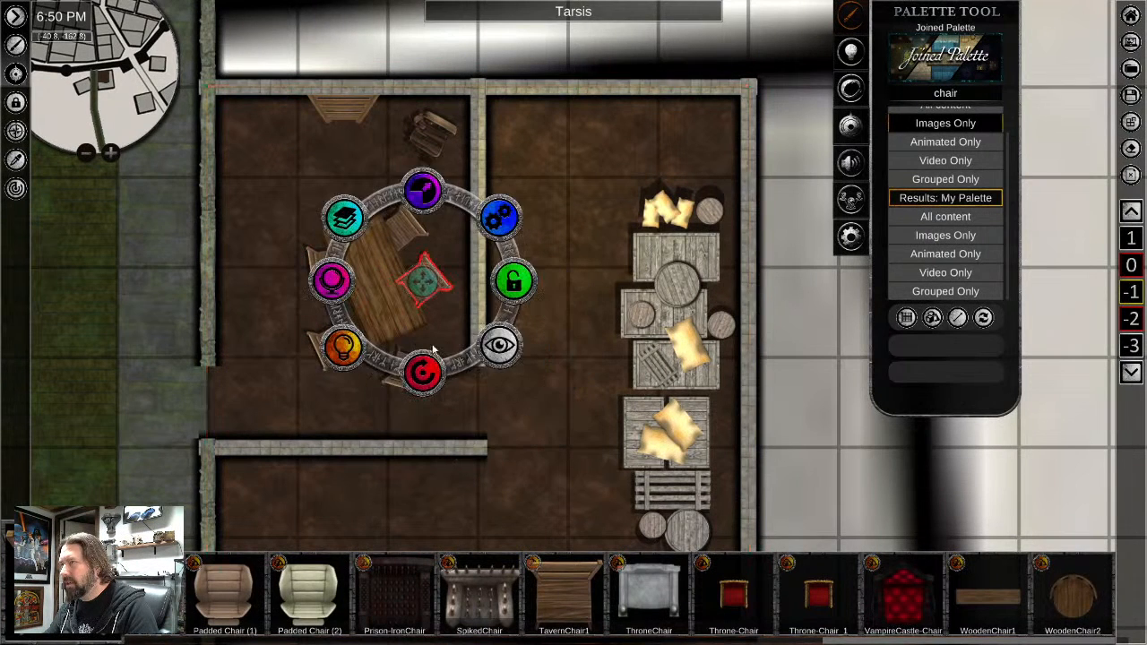
left_click(362, 427)
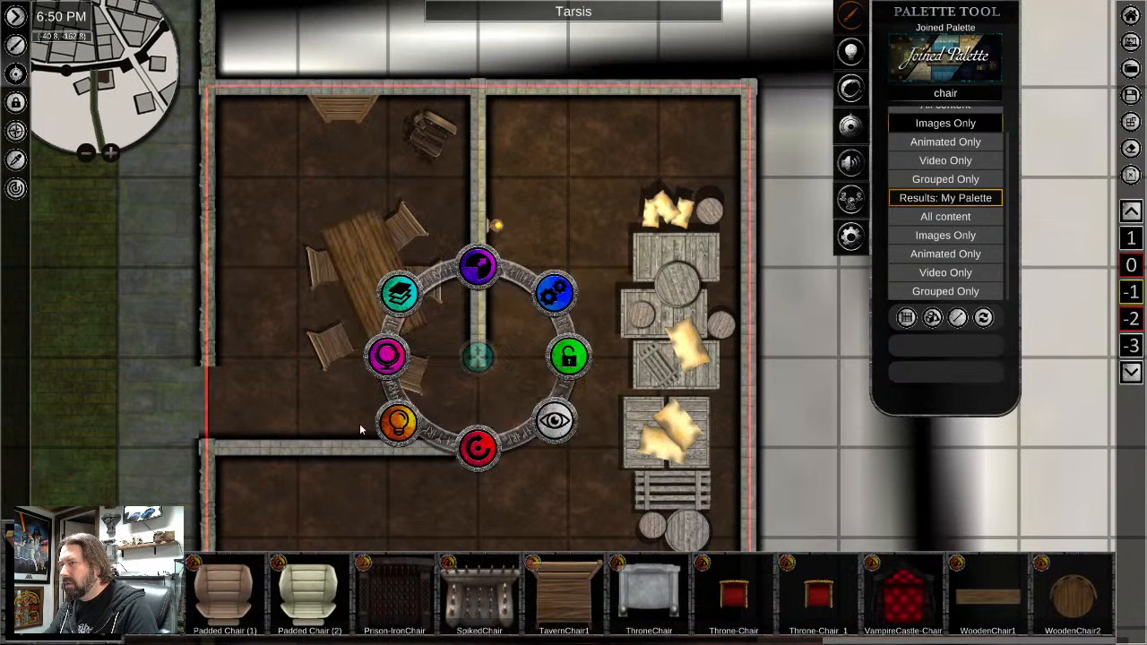
left_click(405, 384)
left_click(415, 352)
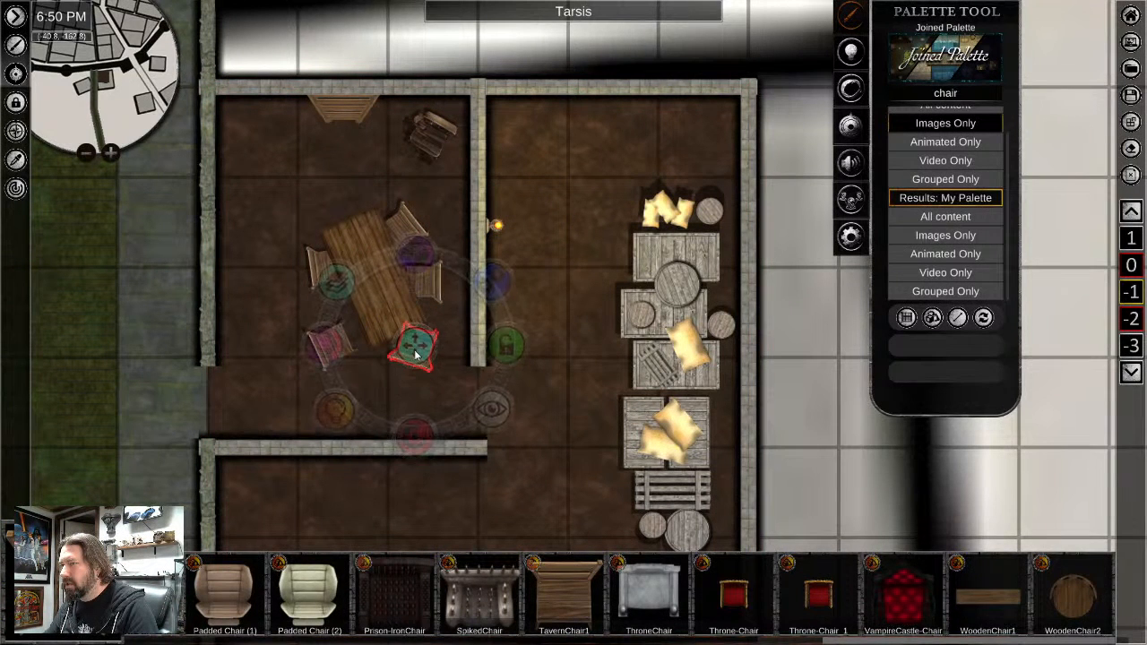
Search the palette's images for "door" and place "stonedoor copy" at the cellar's west opening to the sewer passage
left_click(949, 93)
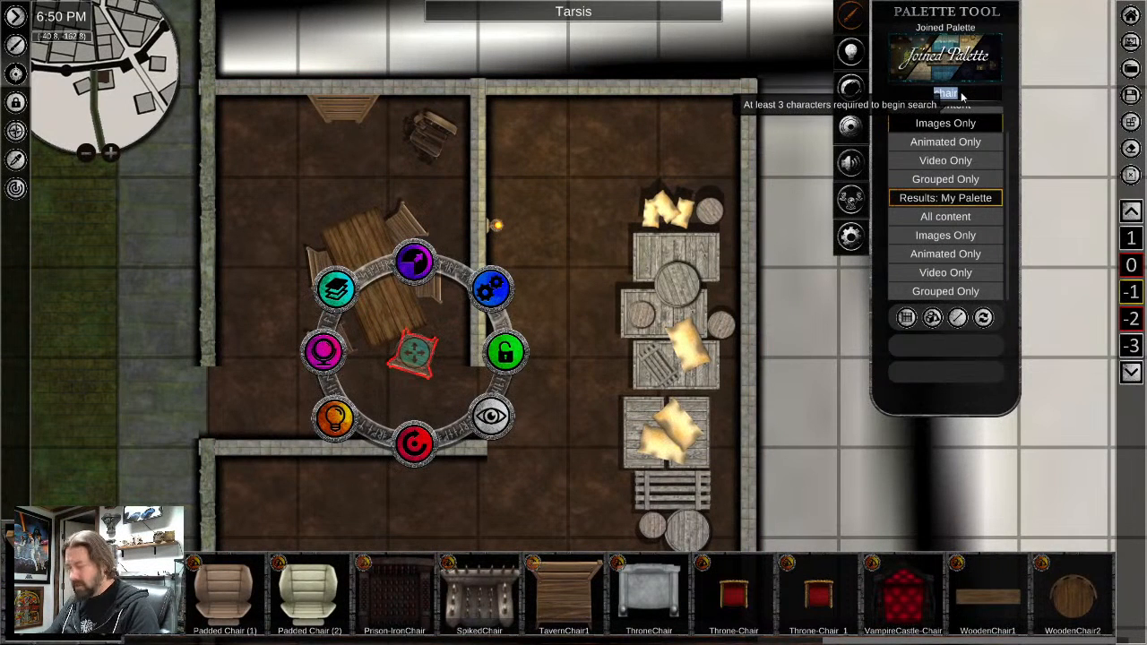
type("door")
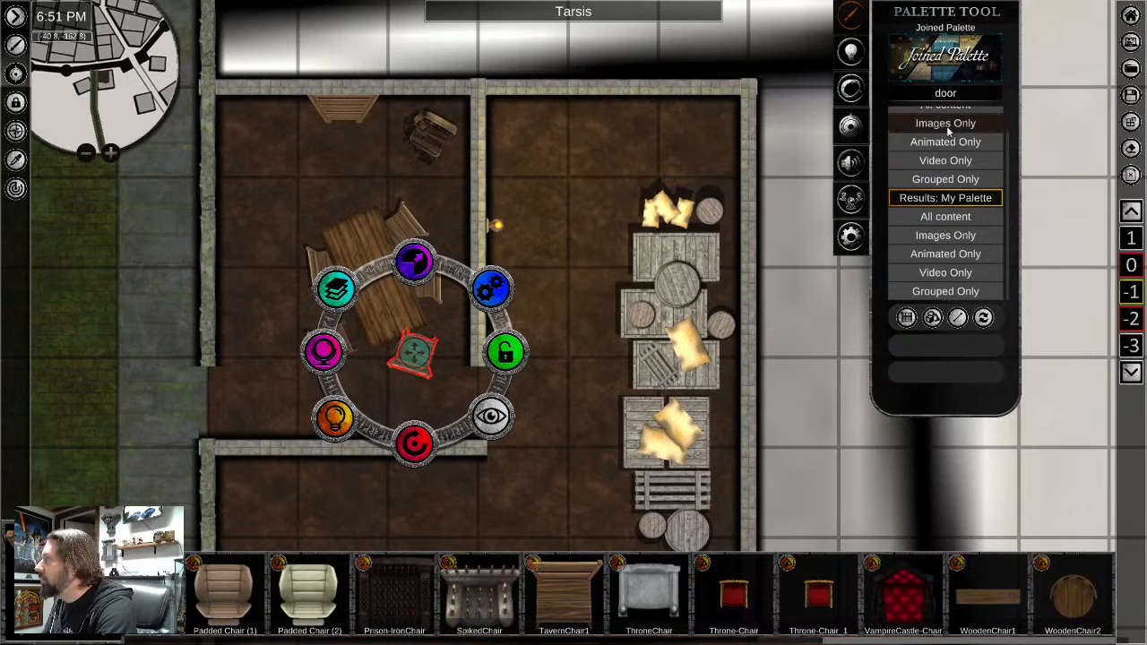
left_click(946, 125)
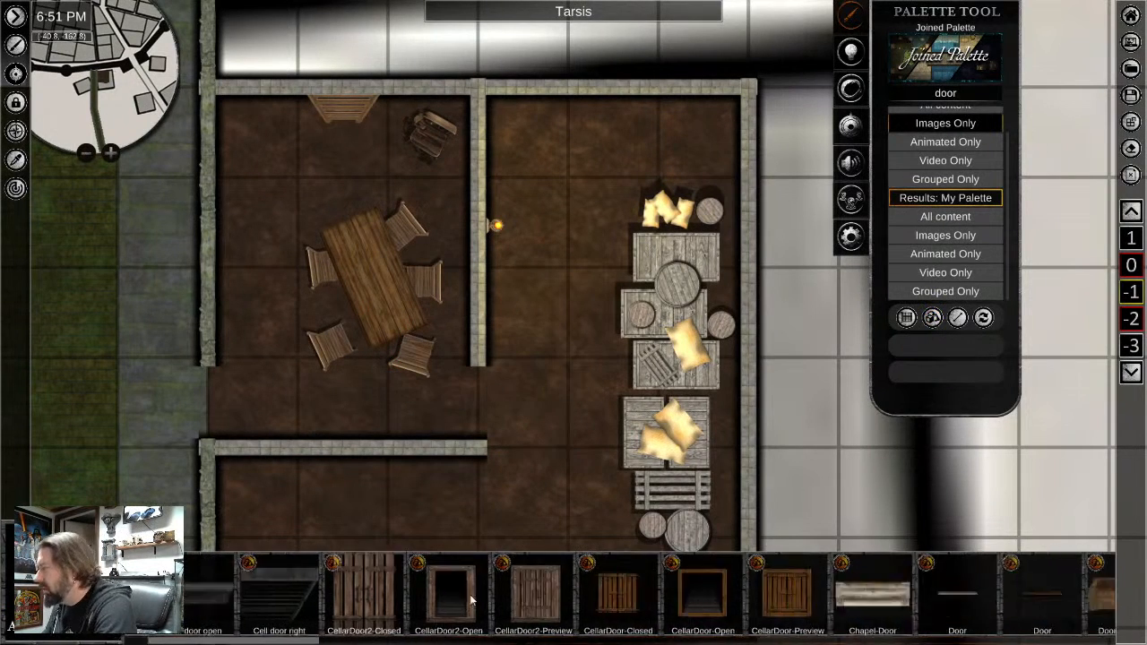
scroll(678, 573, "down", 4)
scroll(680, 593, "down", 6)
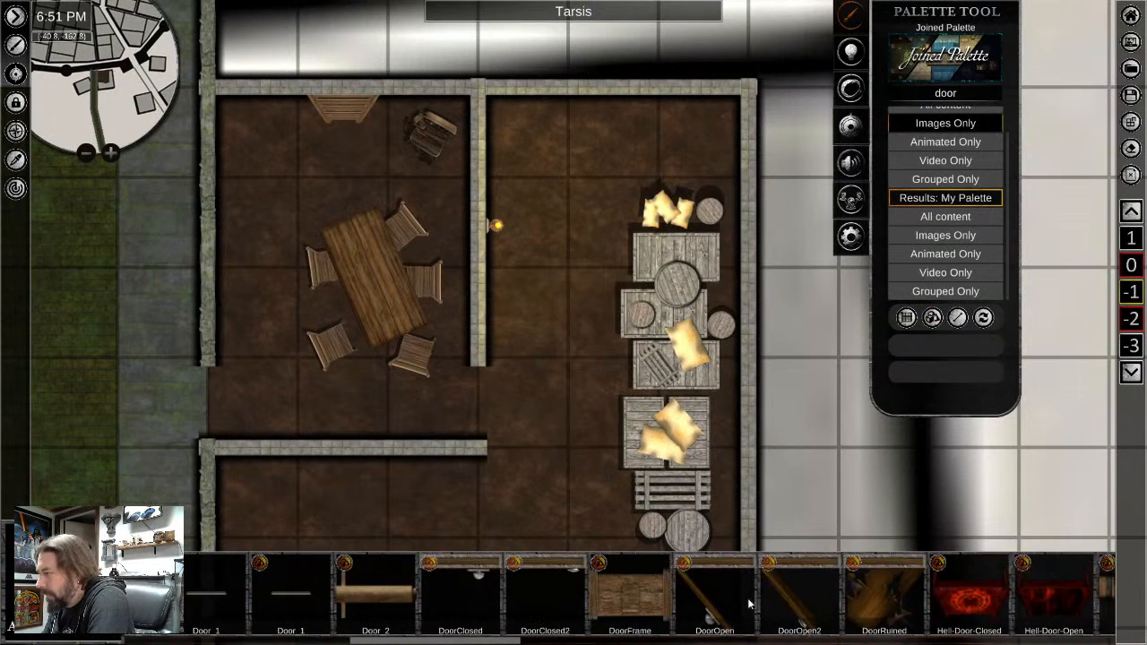
scroll(680, 591, "down", 3)
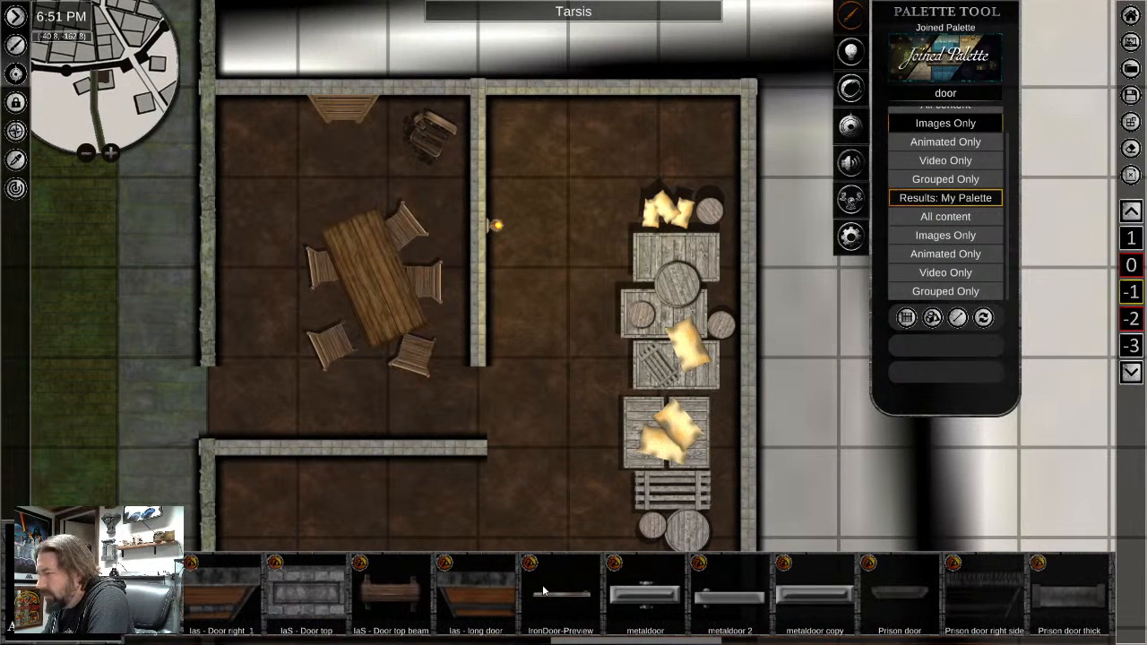
scroll(828, 616, "down", 6)
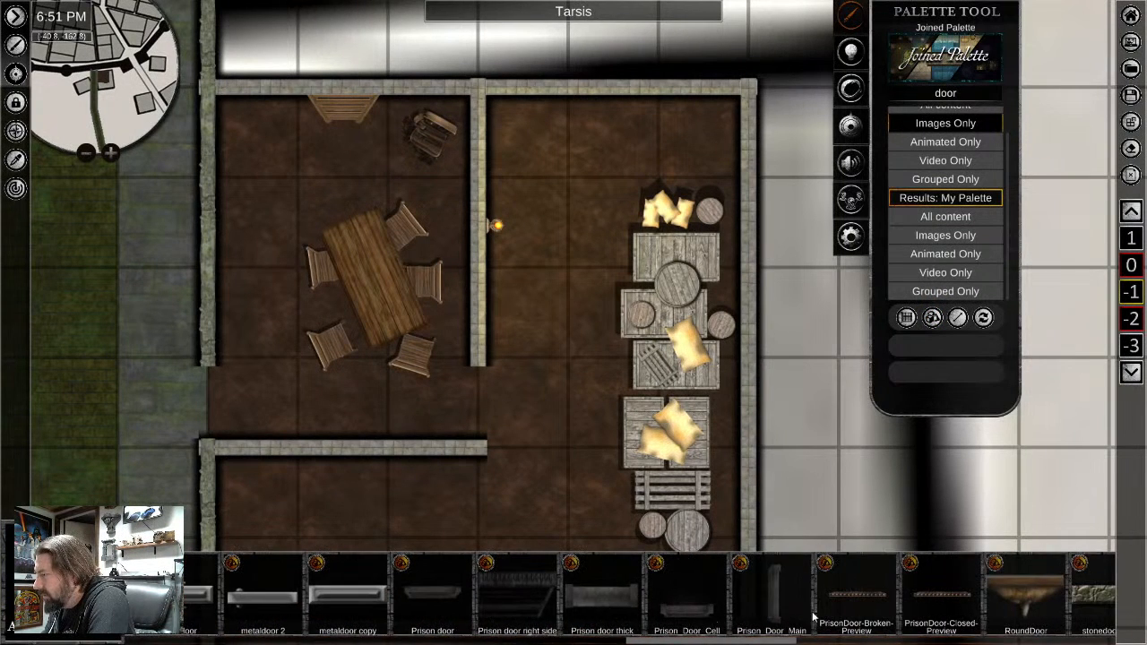
scroll(689, 619, "down", 5)
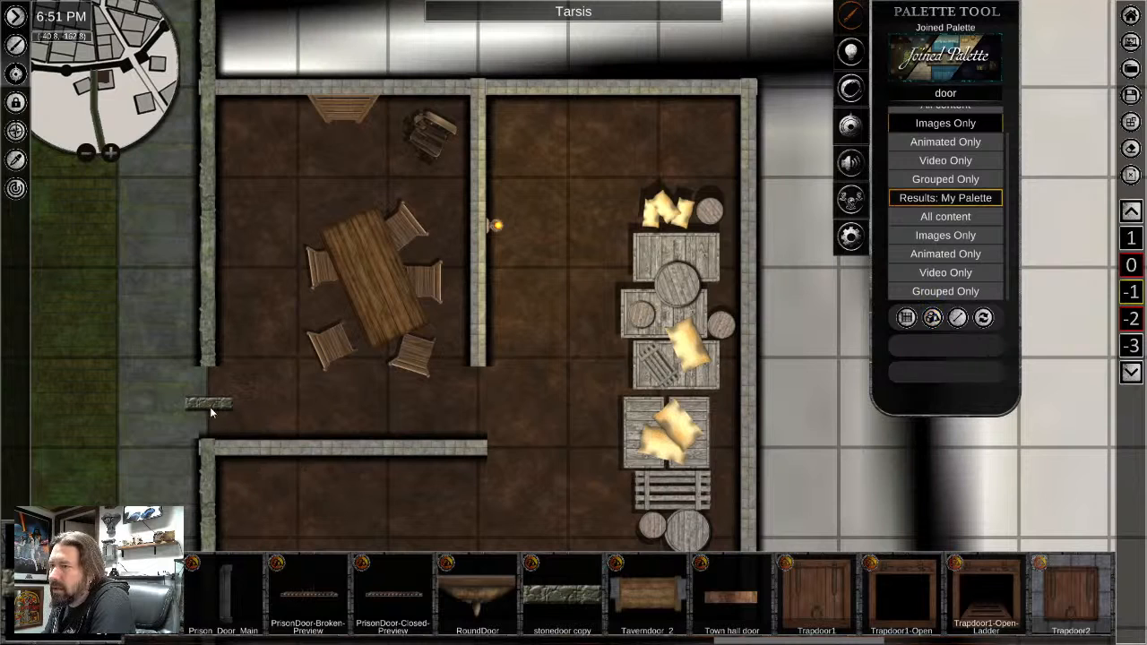
Rotate the stone door upright, scale it to fill the west wall opening, and align it with the wall
right_click(209, 403)
left_click_drag(225, 500, 268, 398)
left_click_drag(205, 324, 231, 272)
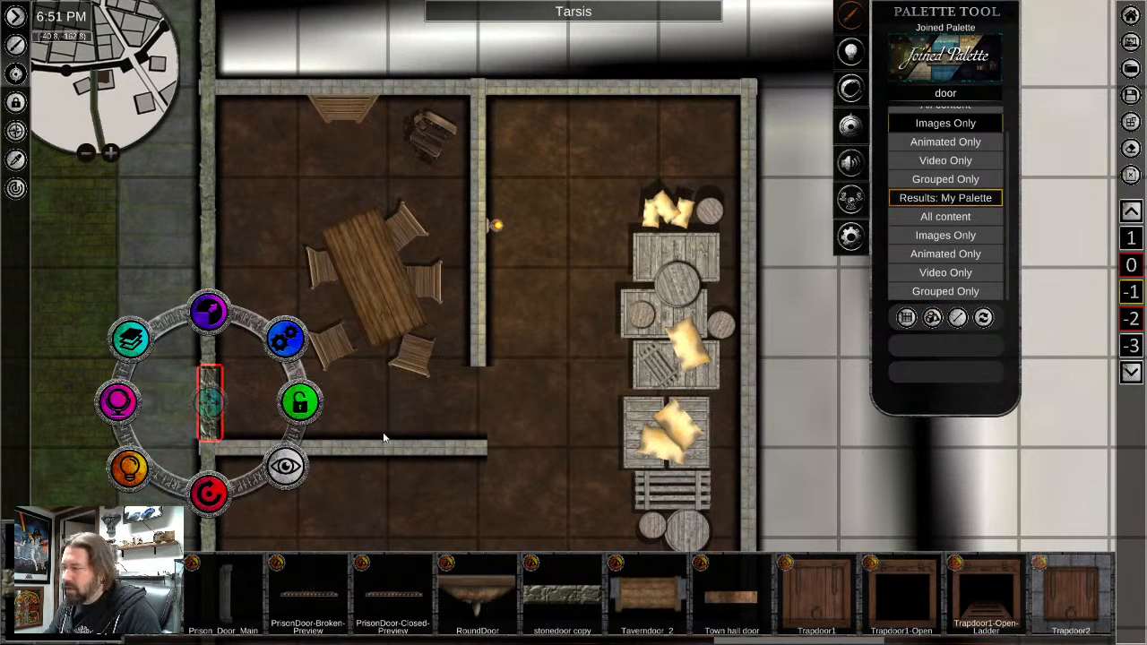
middle_click_drag(386, 441, 540, 380)
scroll(525, 474, "up", 2)
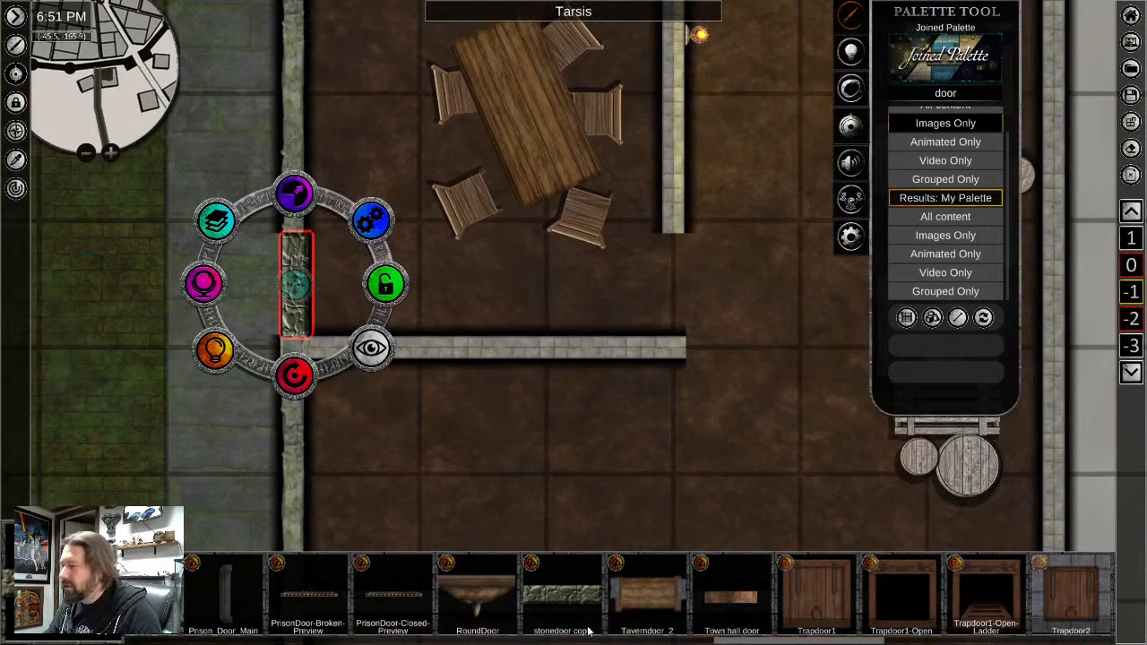
left_click_drag(295, 285, 294, 286)
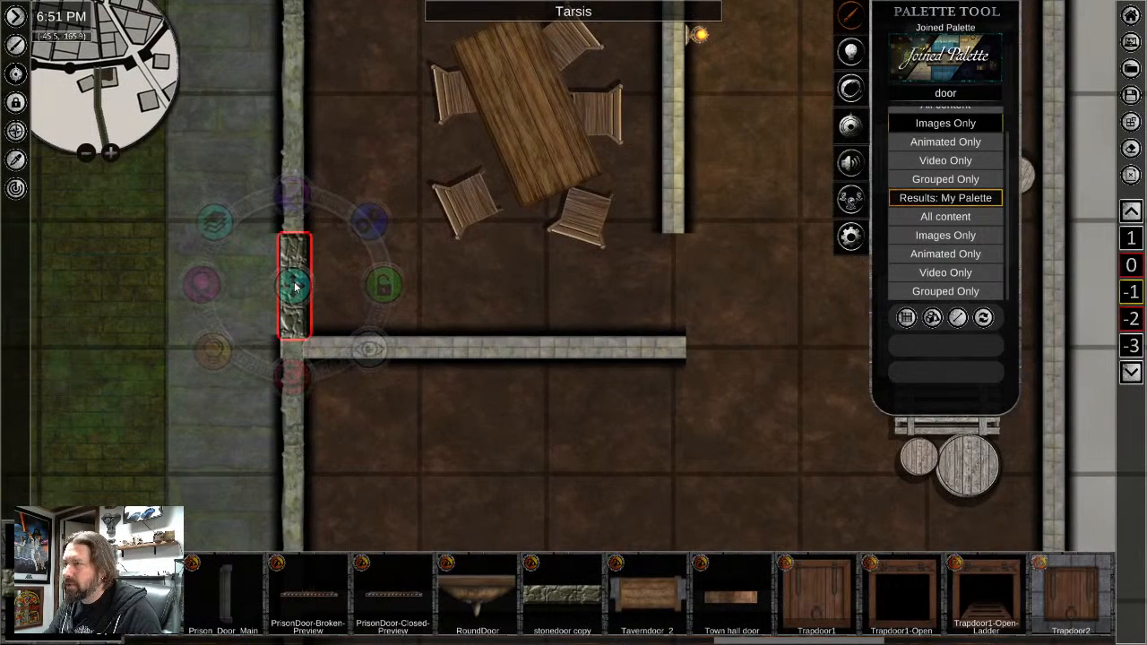
Copy the stone door into the opening between the table room and the crate storage room
left_click(350, 361)
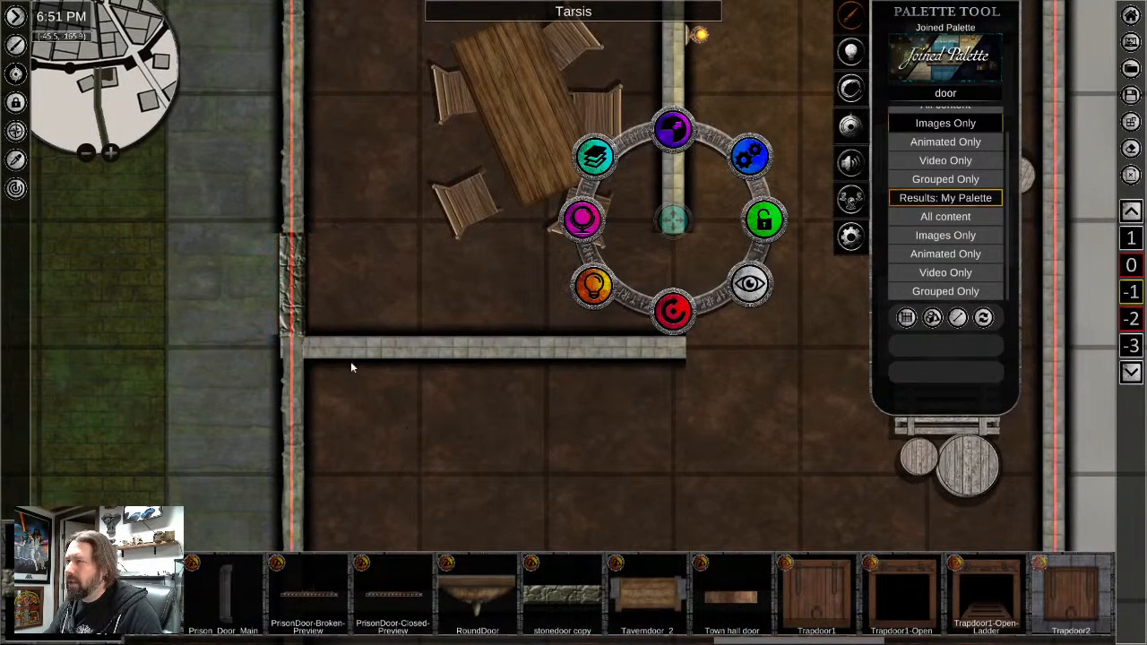
scroll(241, 272, "up", 2)
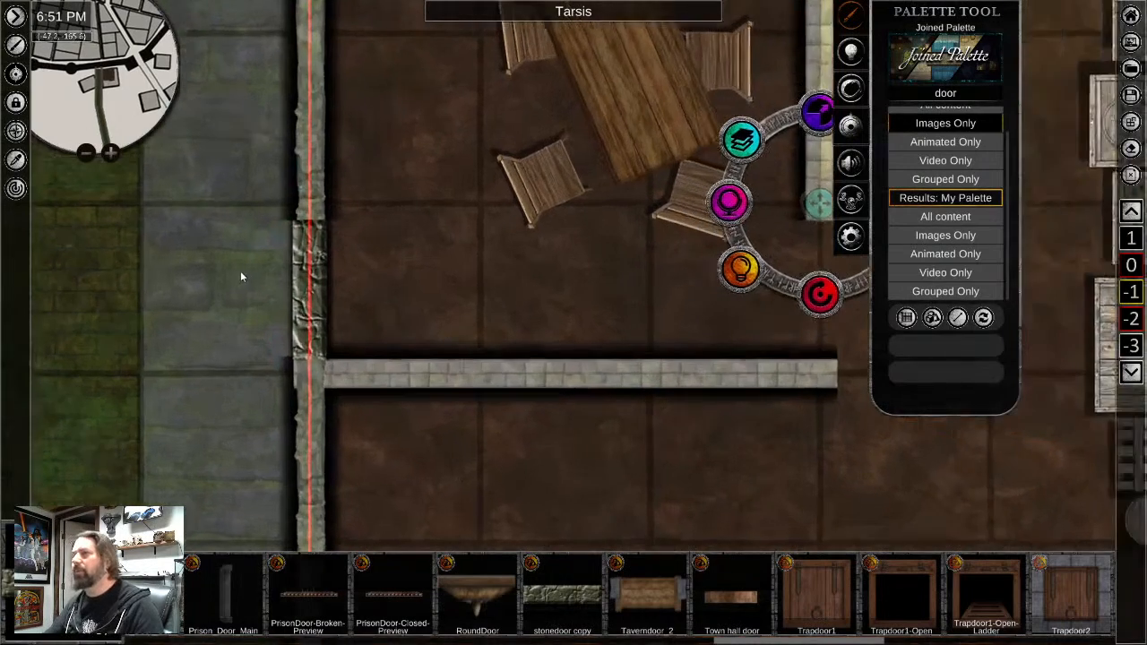
scroll(260, 309, "down", 2)
left_click(300, 300)
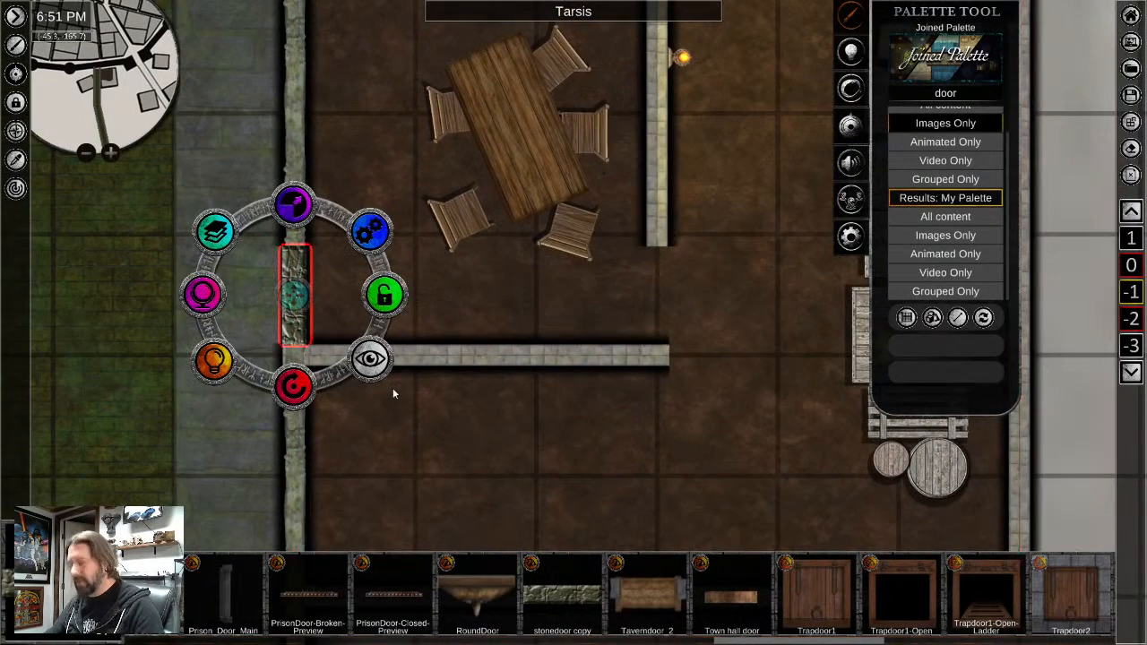
left_click(660, 305)
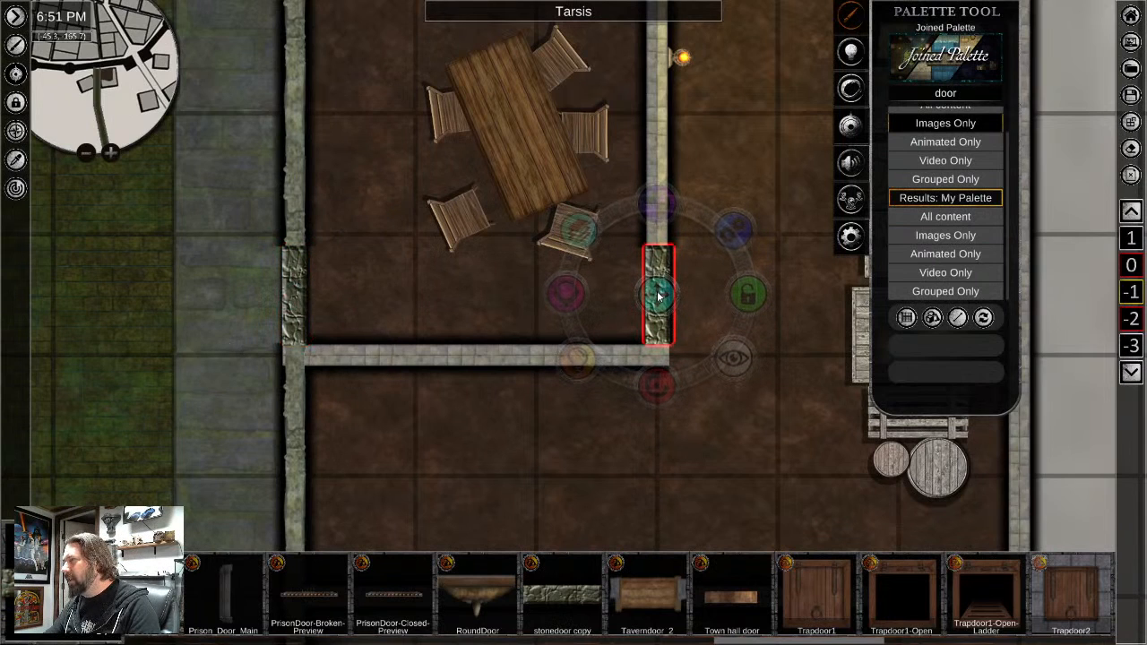
Adjust the copied stone door's colour by lowering its saturation to about 27 and setting its brightness to about 55
middle_click_drag(600, 309, 437, 343)
left_click(405, 328)
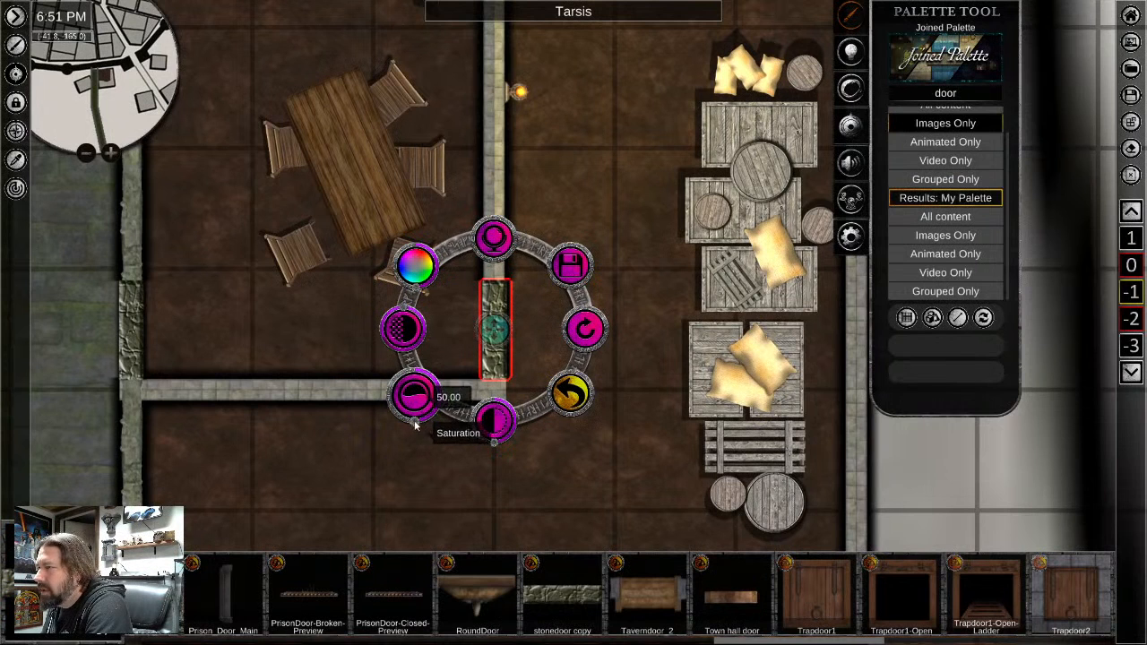
scroll(433, 401, "down", 10)
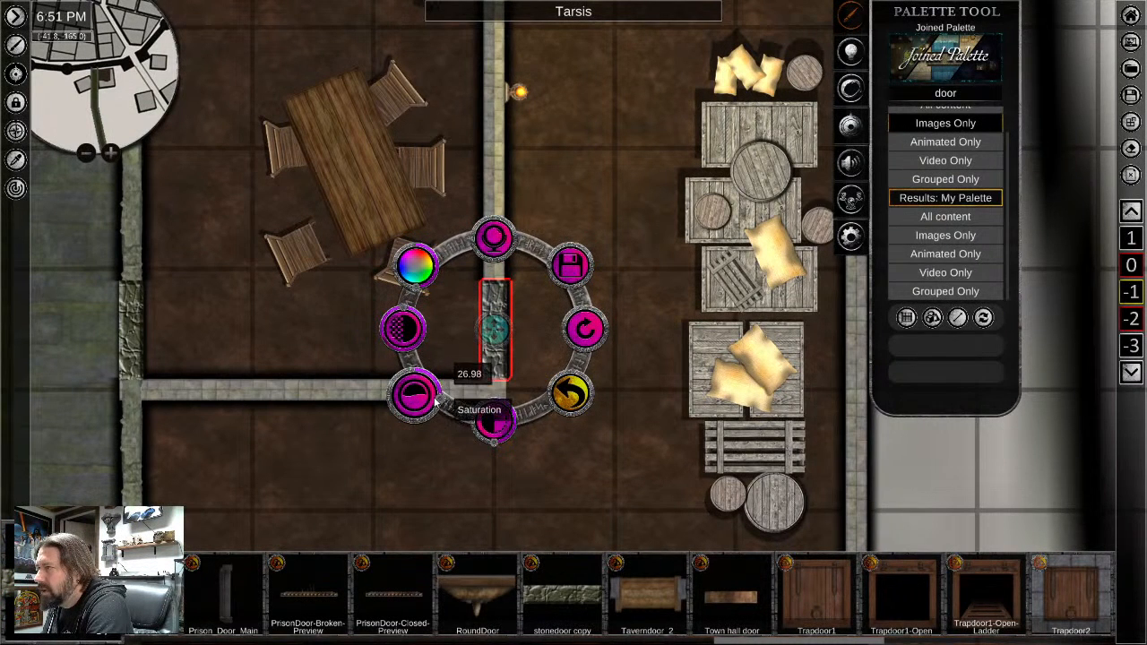
left_click_drag(494, 442, 486, 440)
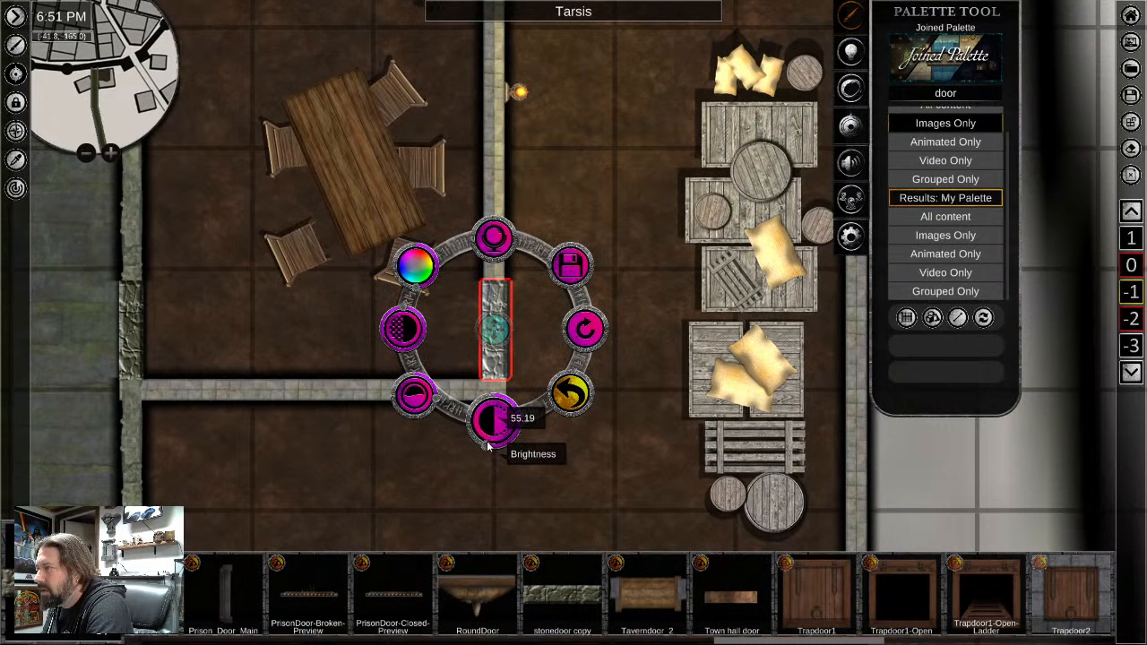
left_click(632, 433)
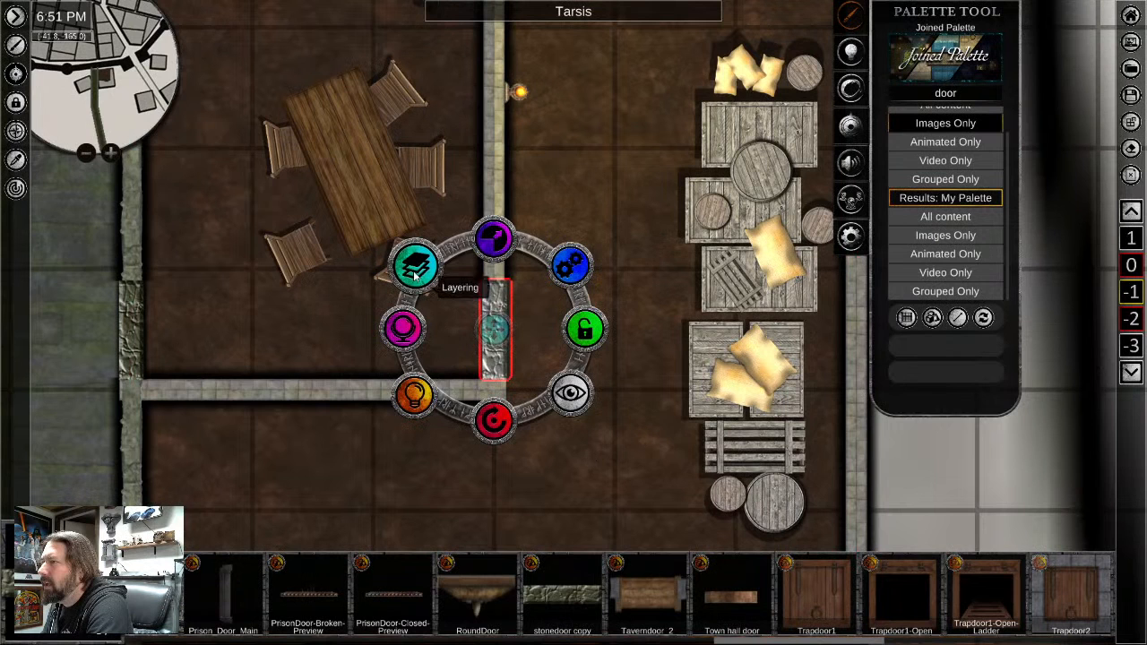
Shift the copied stone door's hue to about 48.6, readjust its saturation, and set its brightness to about 59.7
left_click(409, 329)
mouse_move(416, 286)
left_mouse_down()
mouse_move(420, 295)
mouse_move(434, 272)
mouse_move(429, 253)
mouse_move(408, 271)
mouse_move(411, 243)
mouse_move(418, 292)
left_mouse_up()
left_click_drag(414, 395, 410, 433)
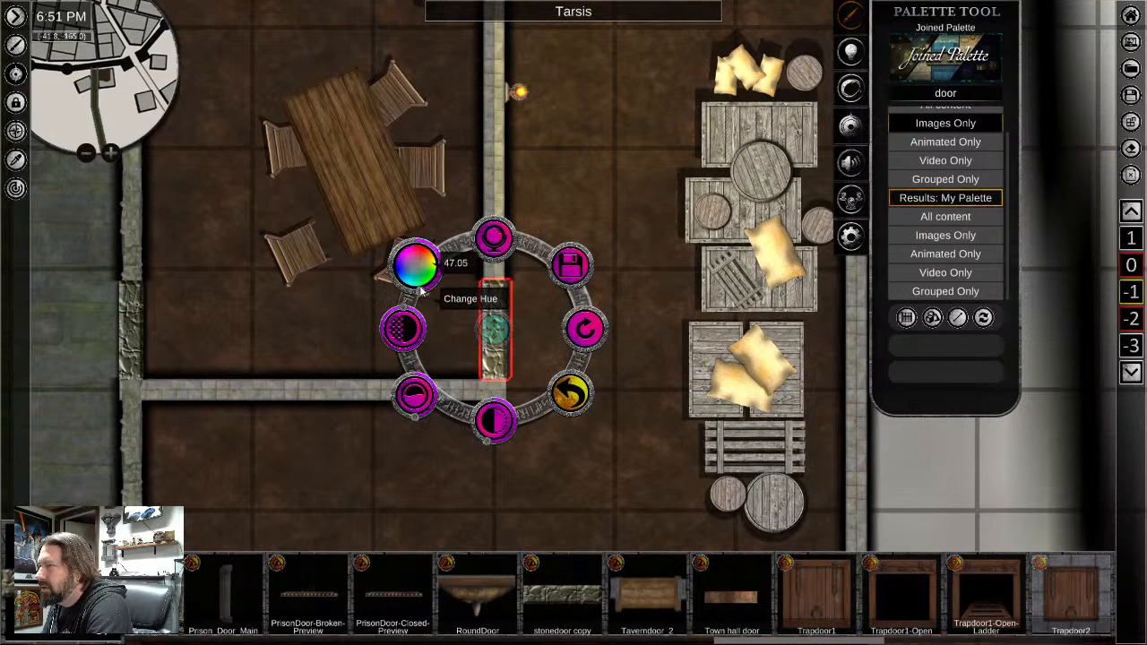
mouse_move(419, 287)
left_mouse_down()
mouse_move(424, 278)
mouse_move(415, 287)
left_mouse_up()
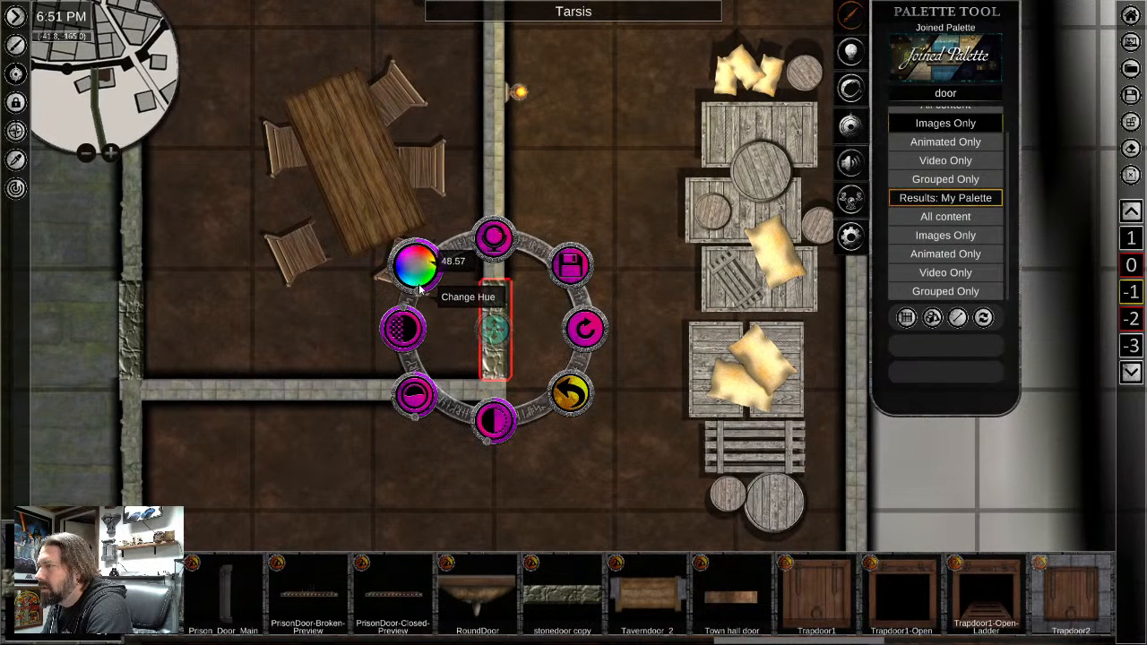
left_click_drag(488, 430, 483, 447)
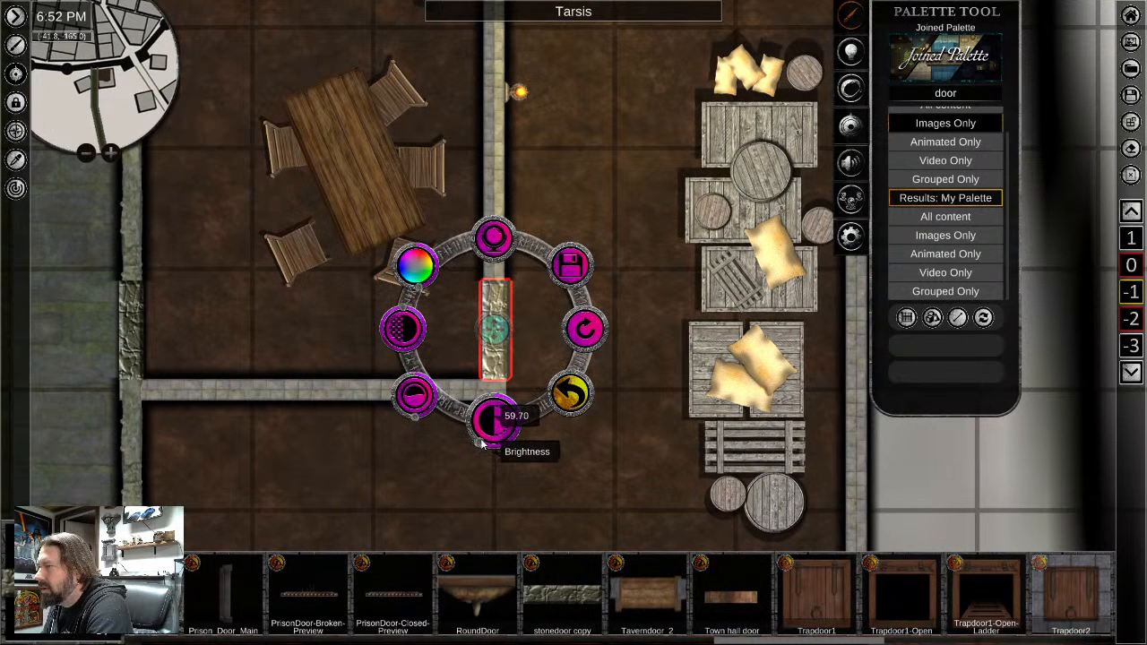
left_click_drag(414, 417, 425, 416)
left_click(581, 464)
scroll(582, 432, "down", 1)
left_click(581, 431)
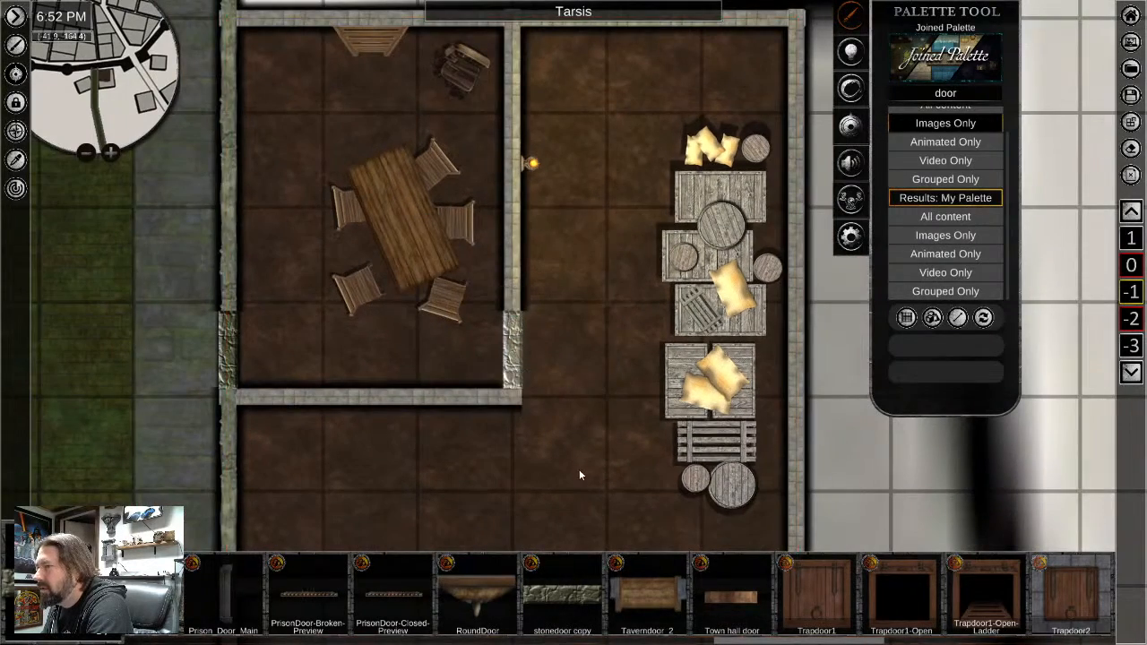
Darken the stone door between the table and crate rooms and tone down its saturation toward grey
scroll(554, 399, "up", 2)
left_click(481, 315)
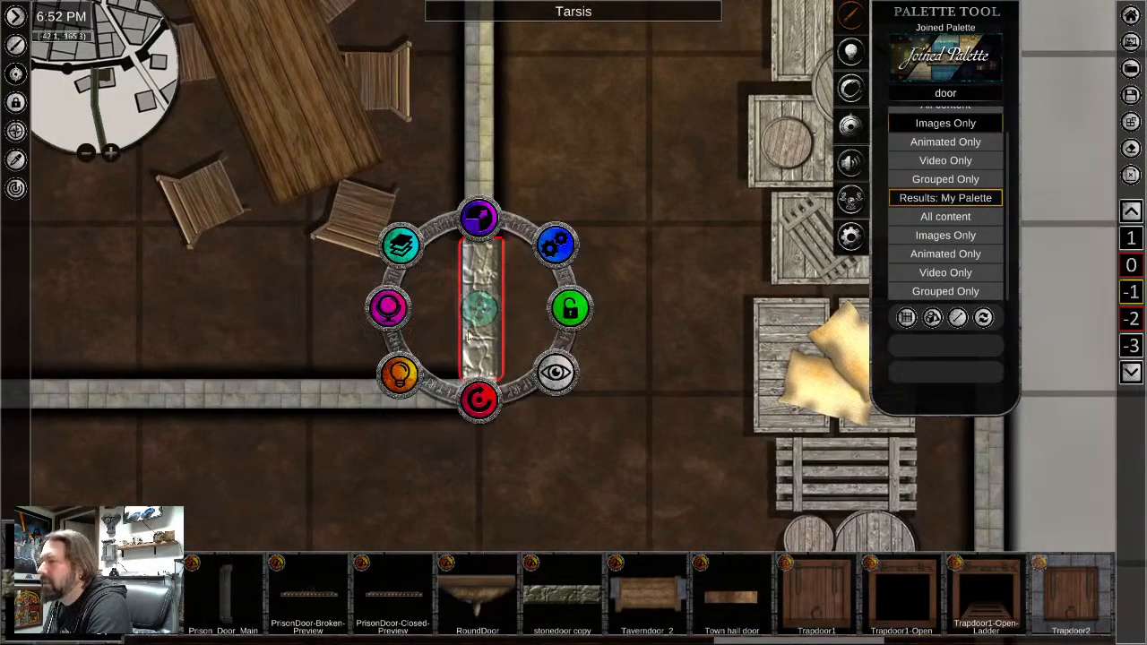
left_click_drag(475, 417, 481, 428)
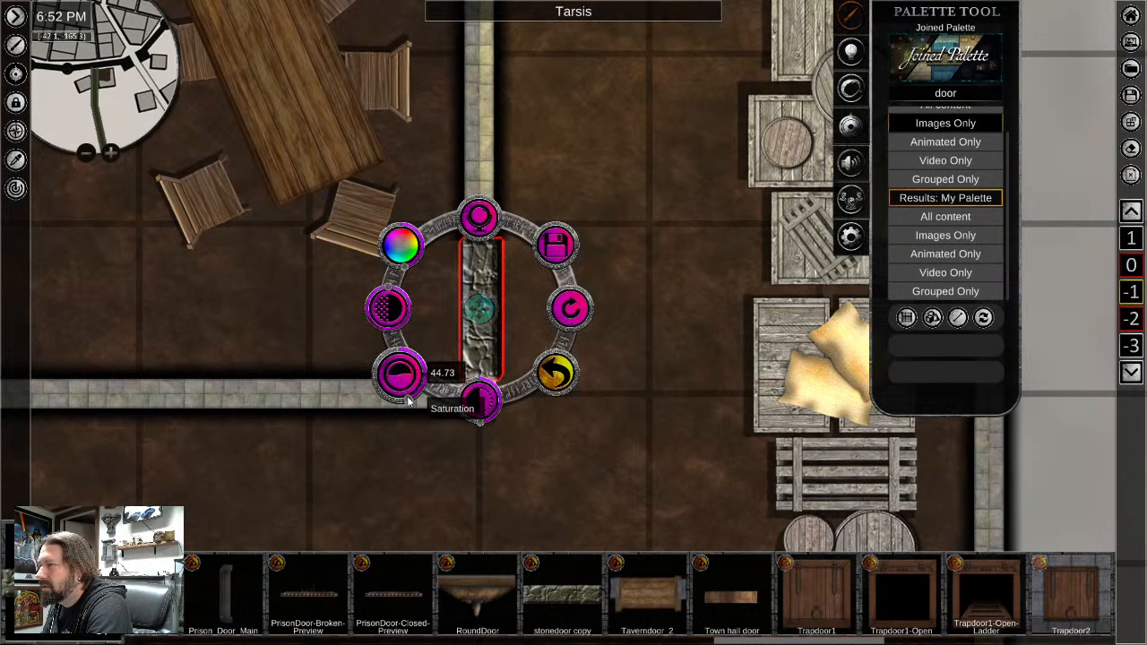
left_click_drag(407, 398, 418, 390)
right_click(643, 426)
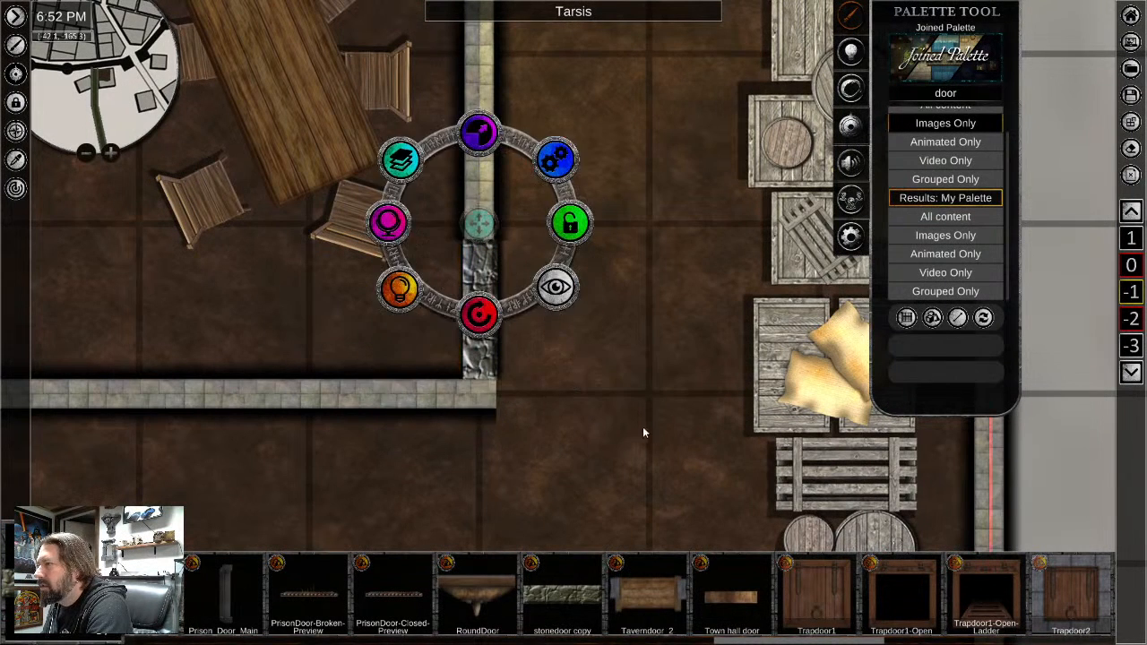
scroll(642, 426, "down", 1)
right_click(646, 434)
scroll(609, 457, "down", 2)
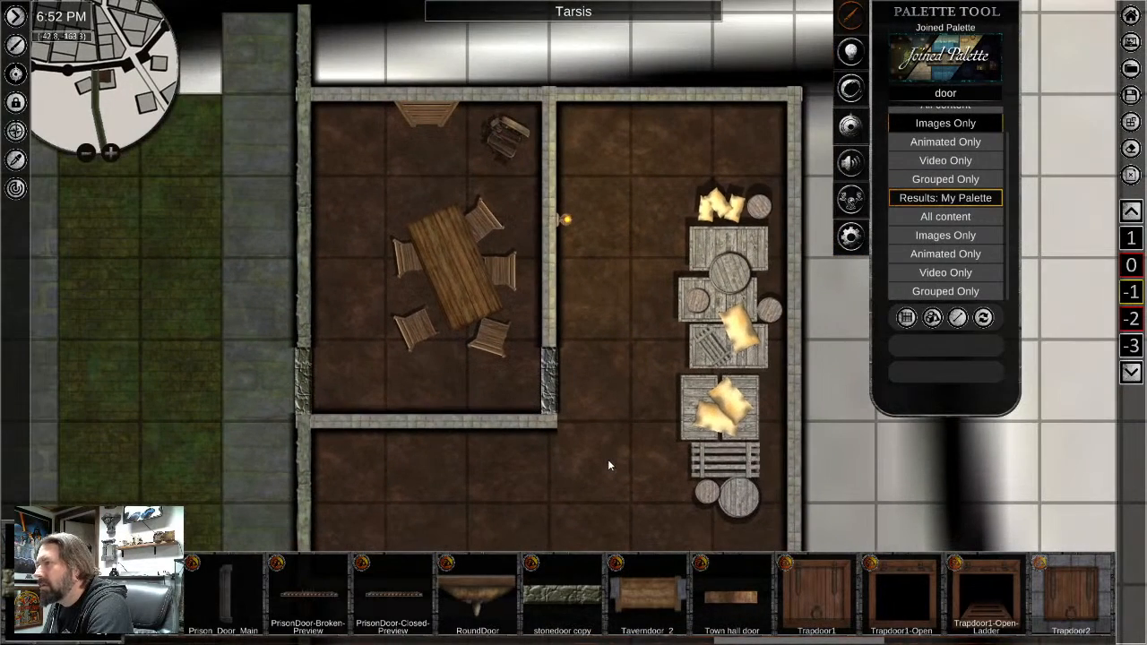
Shift the inner stone door slightly west so it sits on the table room side of the dividing wall
scroll(607, 464, "up", 3)
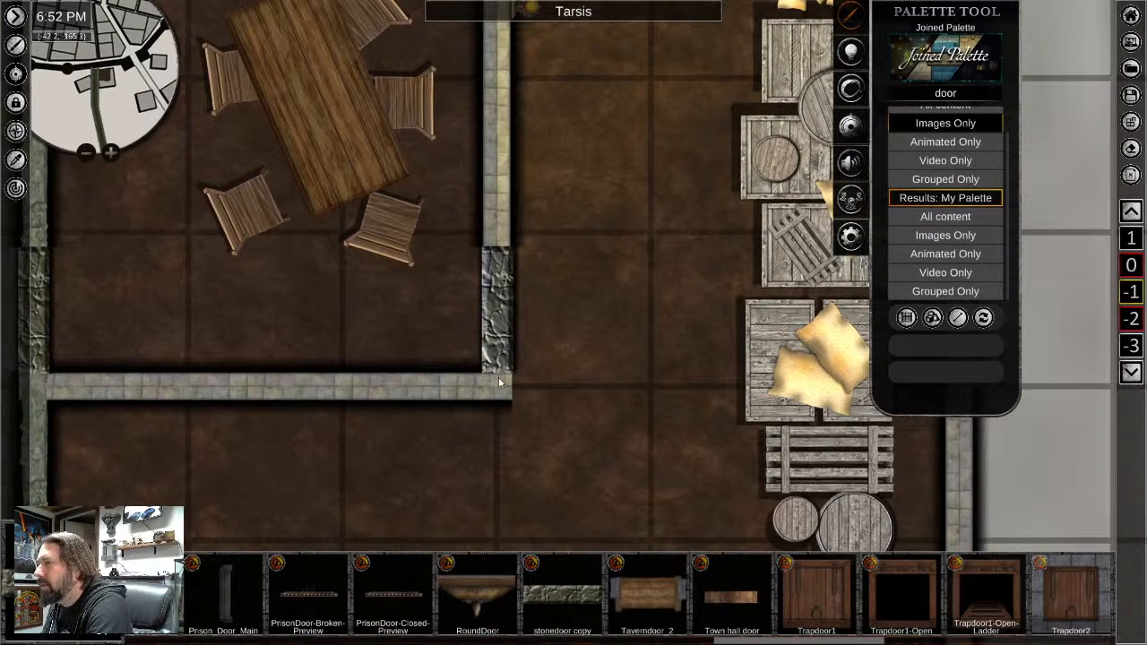
right_click(499, 330)
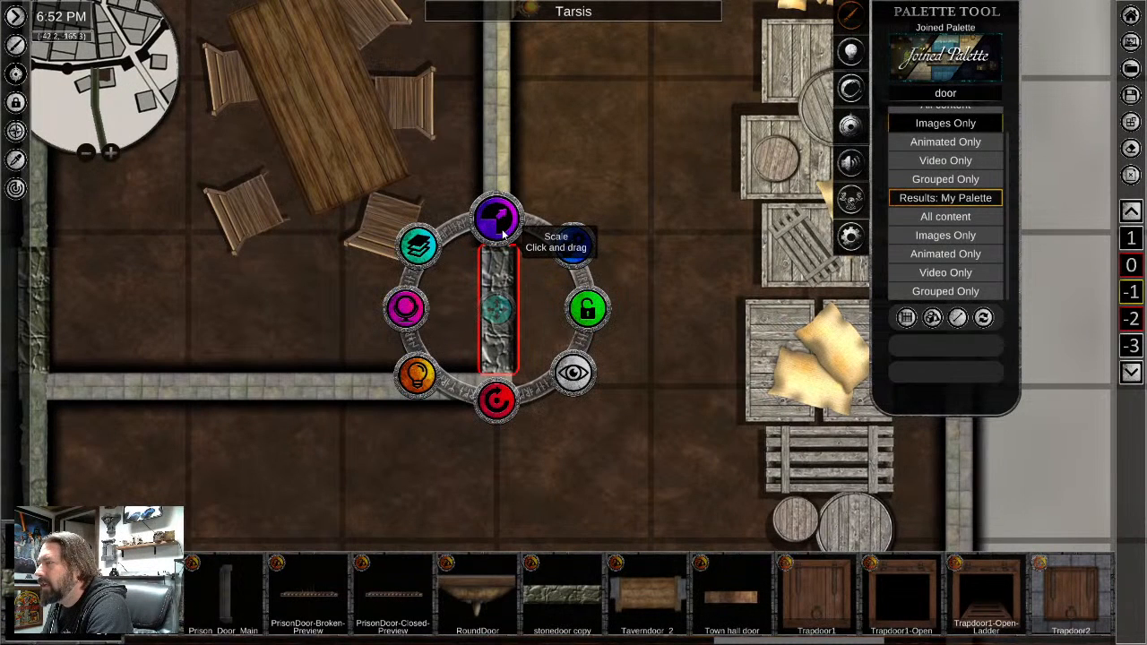
scroll(651, 424, "down", 1)
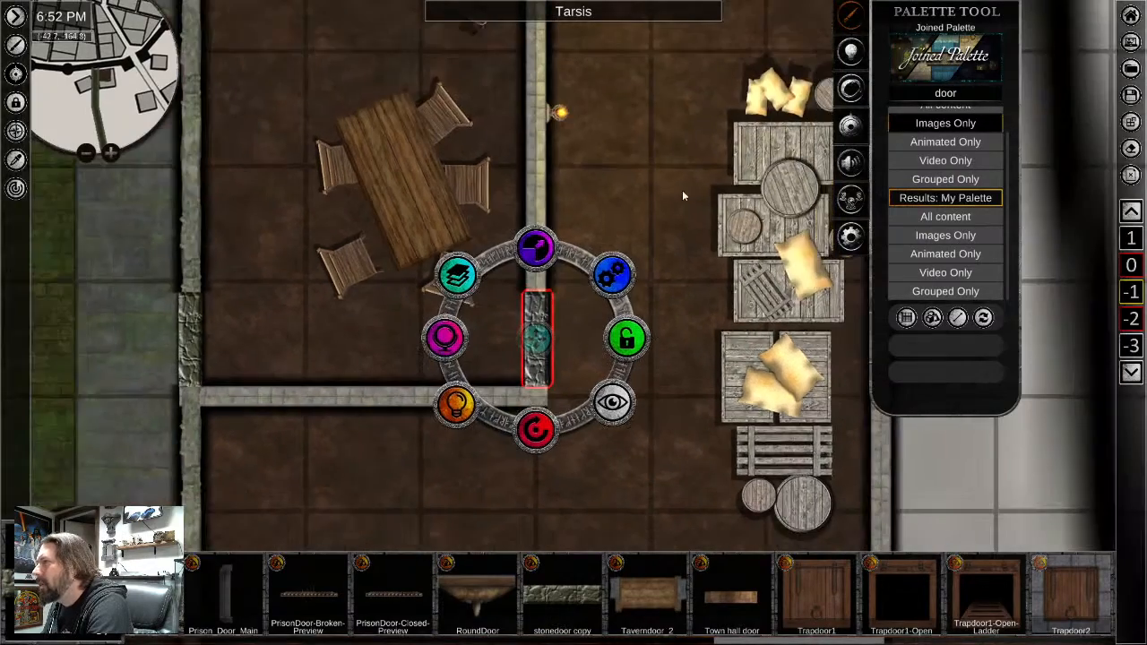
middle_click_drag(682, 192, 637, 402)
middle_click_drag(628, 362, 636, 182)
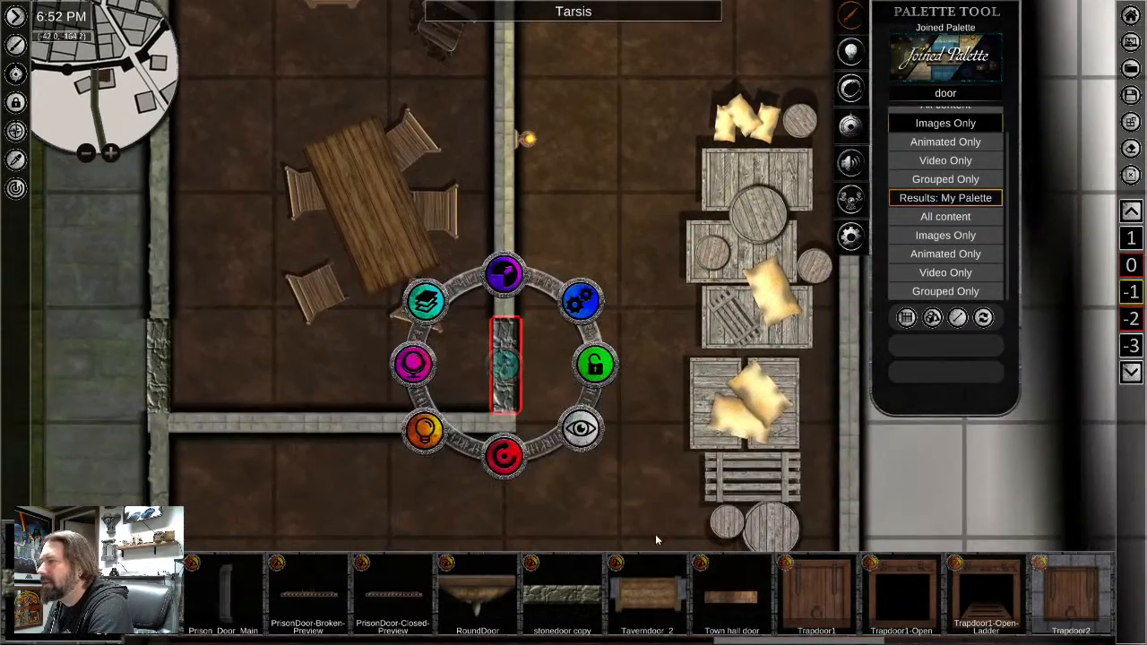
right_click(653, 531)
scroll(644, 503, "down", 1)
middle_click_drag(639, 497, 555, 475)
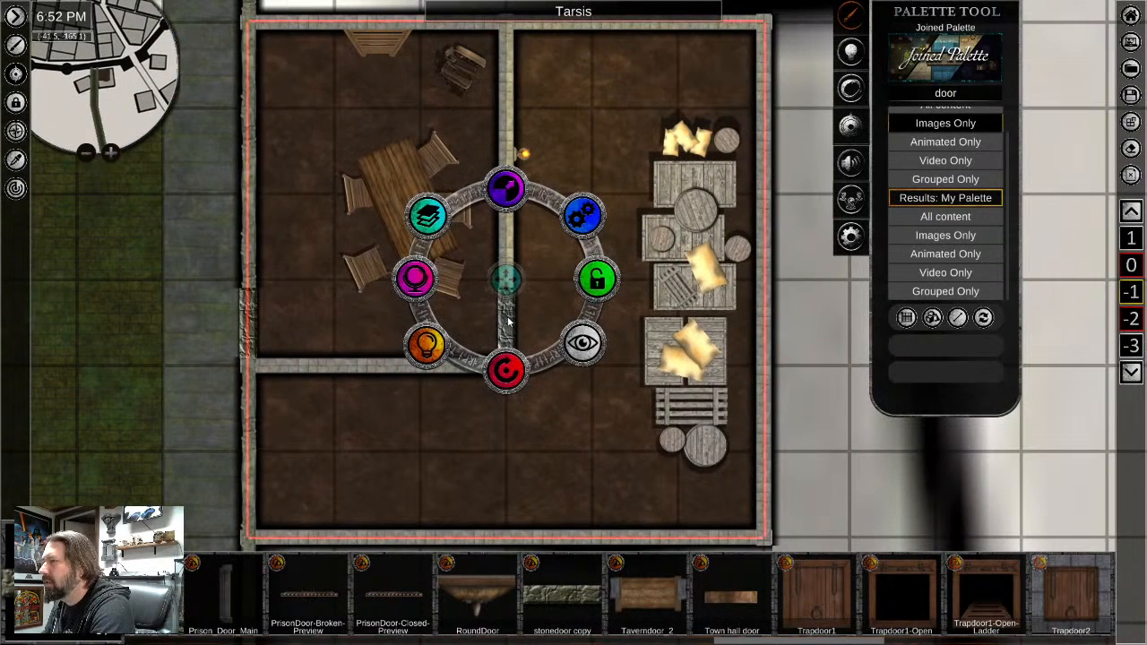
left_click(504, 343)
left_click_drag(505, 343, 497, 343)
Sample the inner wall's style with the eyedropper and draw a matching segment across the doorway to the south wall corner
left_click(15, 160)
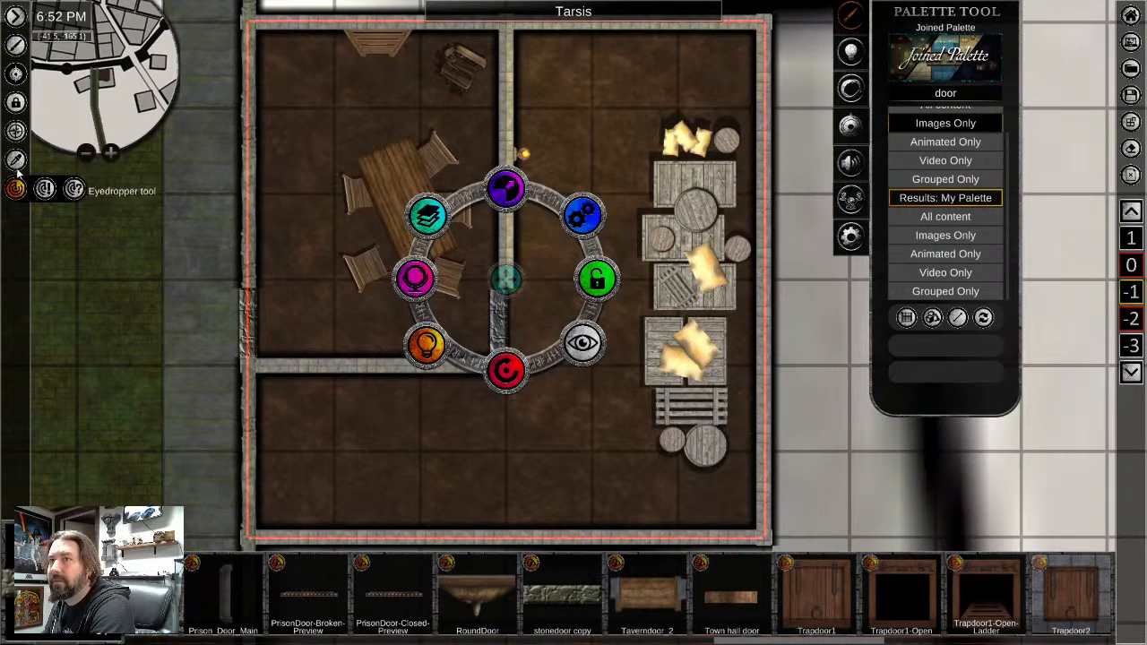
scroll(520, 369, "up", 3)
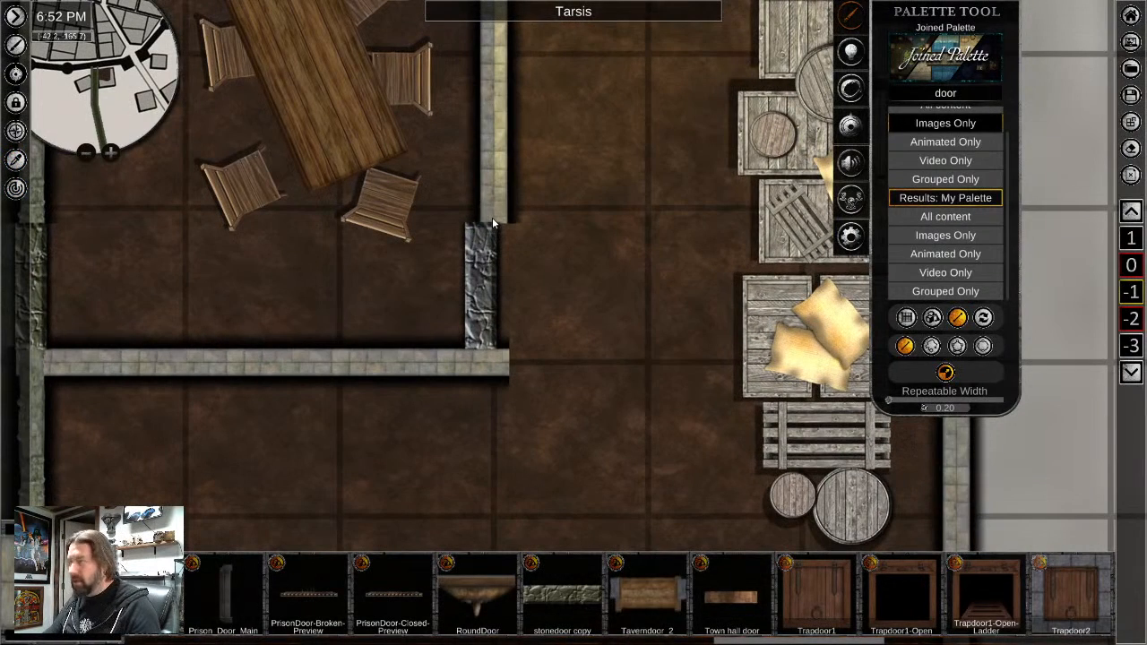
left_click_drag(491, 217, 493, 362)
right_click(565, 374)
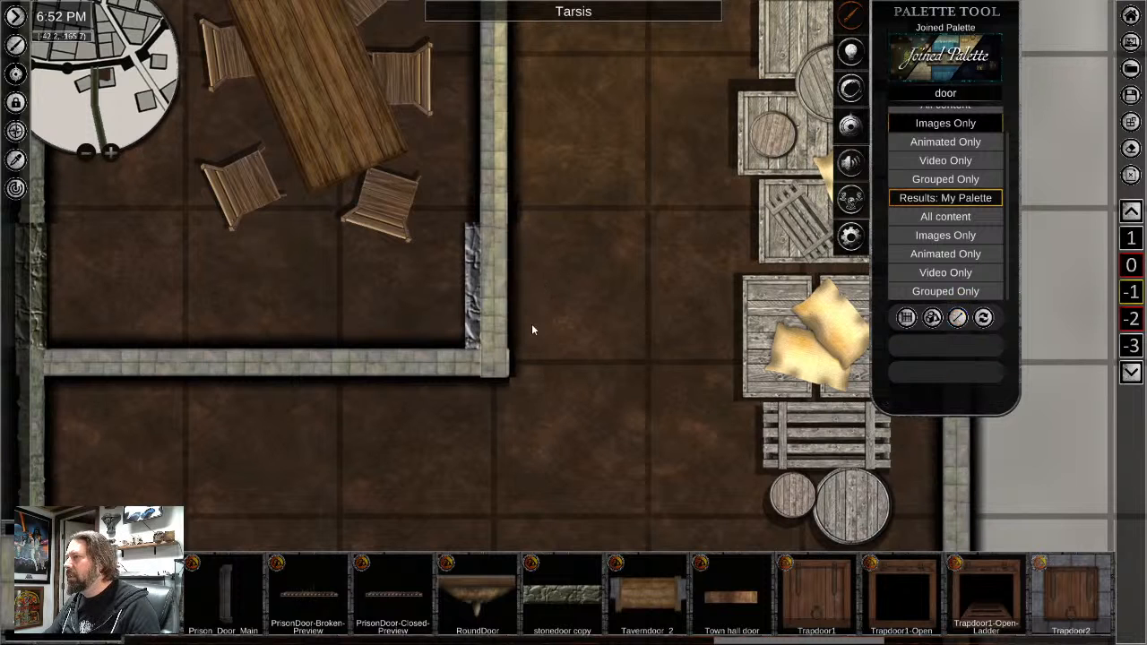
Check the scale and repeatable width options of the new wall segment beside the stone door
left_click(495, 309)
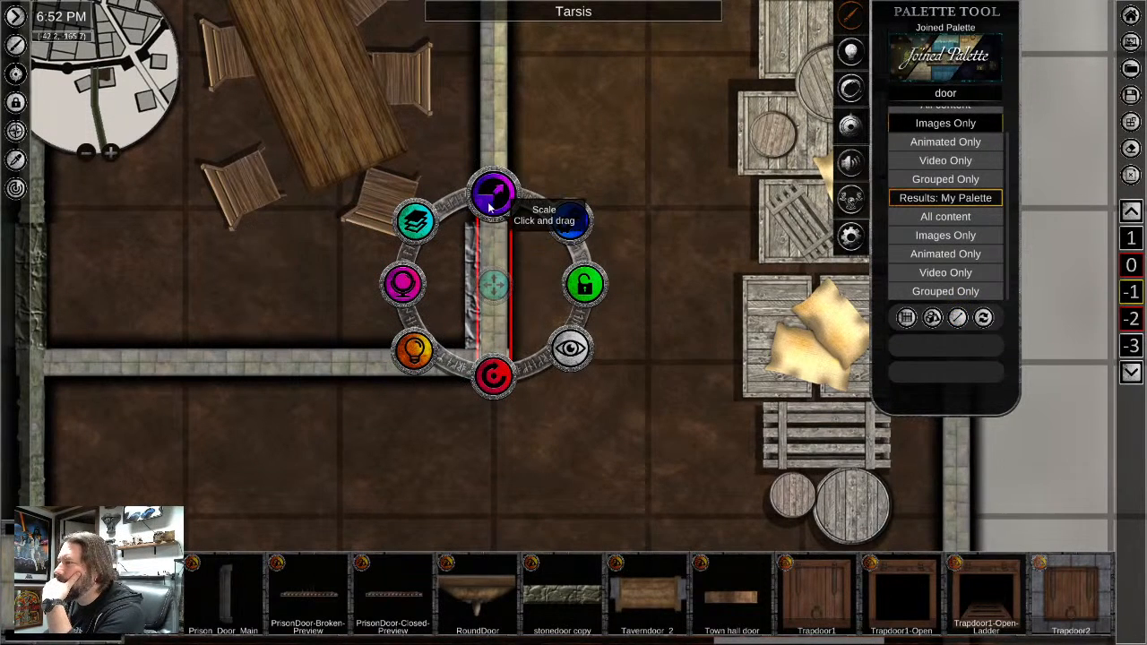
left_click_drag(491, 204, 551, 391)
left_click(501, 347)
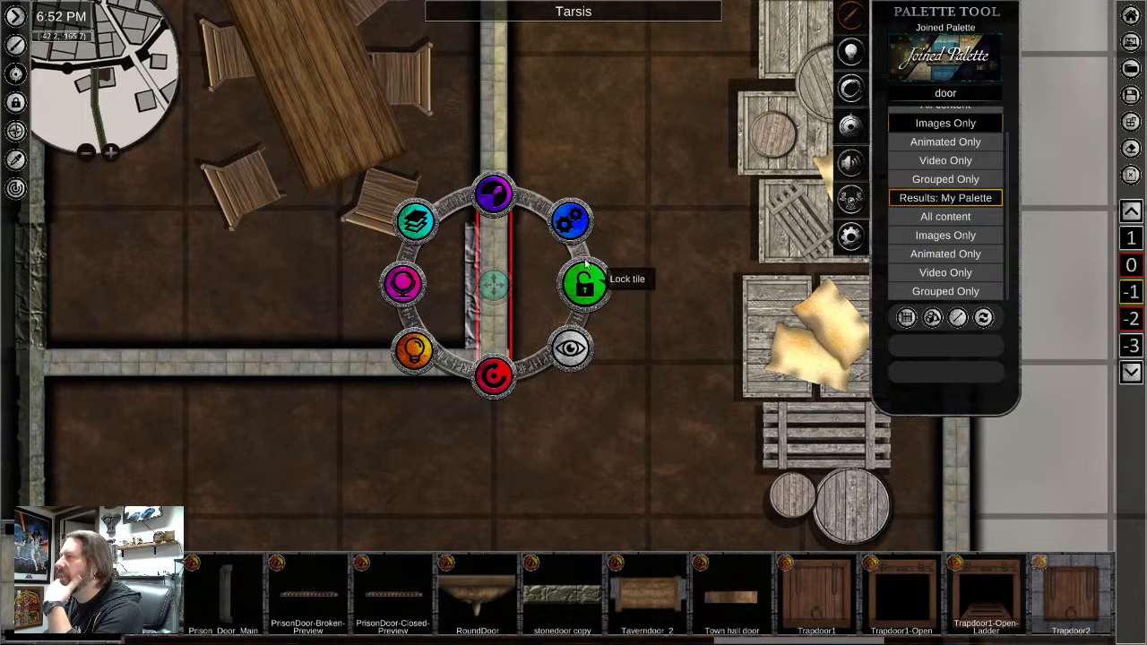
left_click(570, 219)
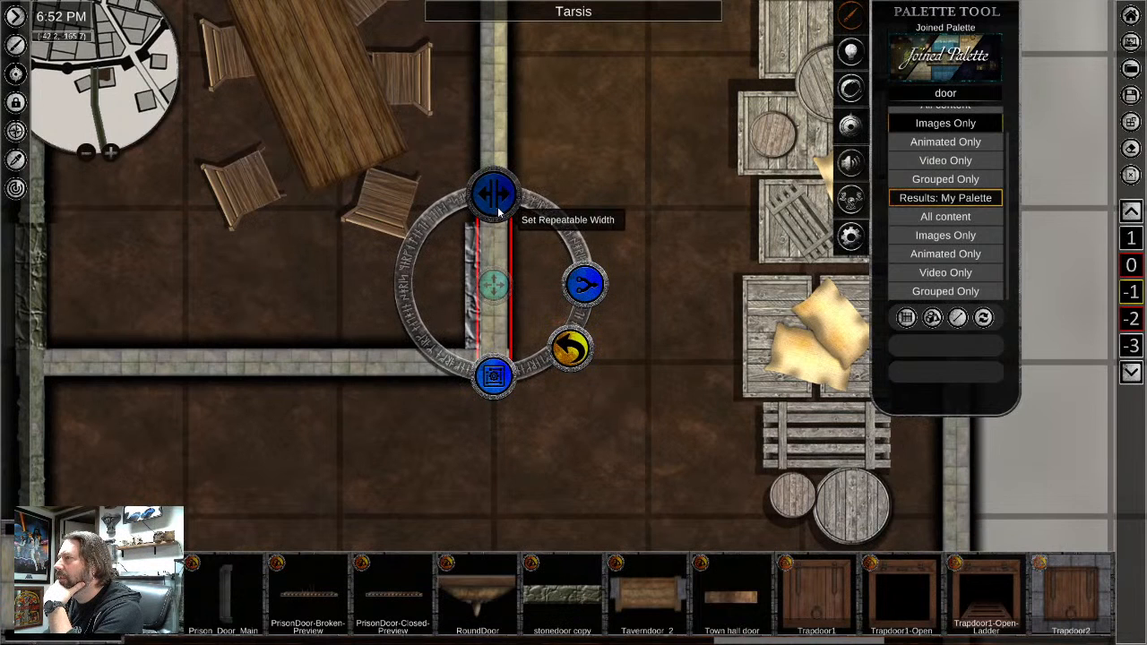
left_click(576, 351)
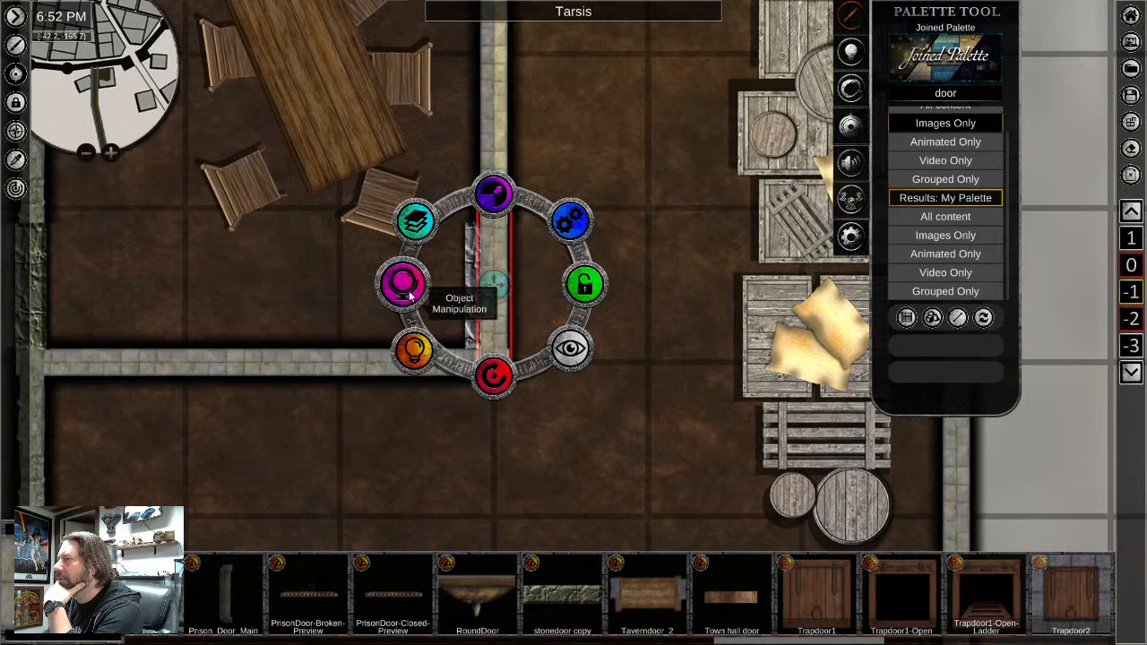
left_click(577, 457)
scroll(556, 413, "down", 3)
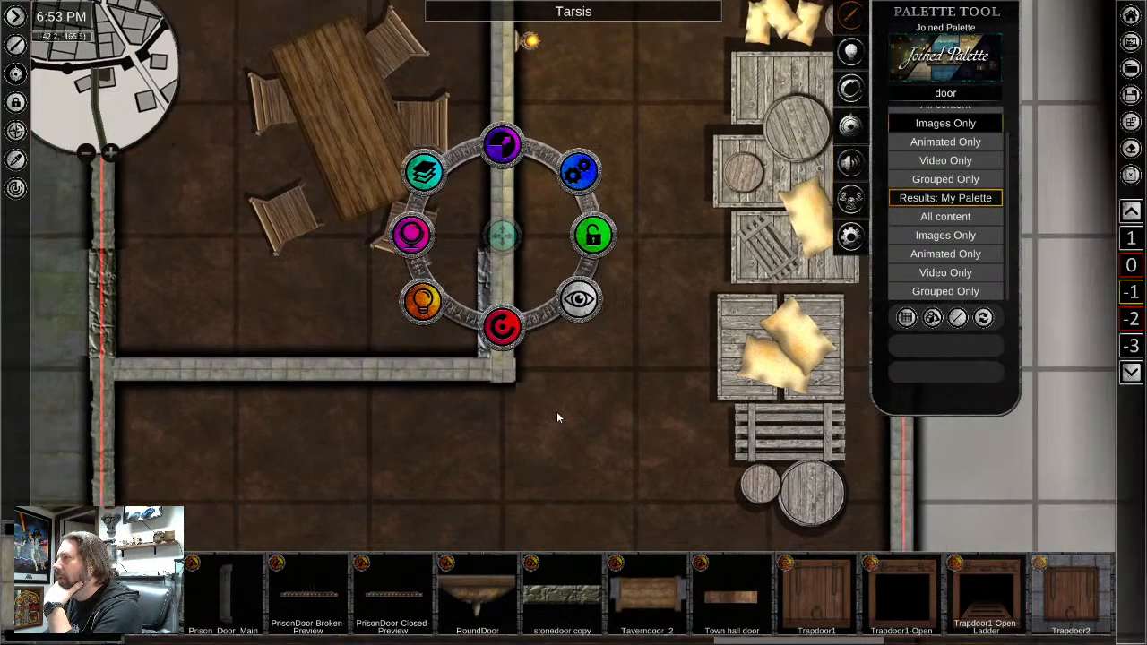
scroll(556, 413, "up", 2)
left_click(576, 440)
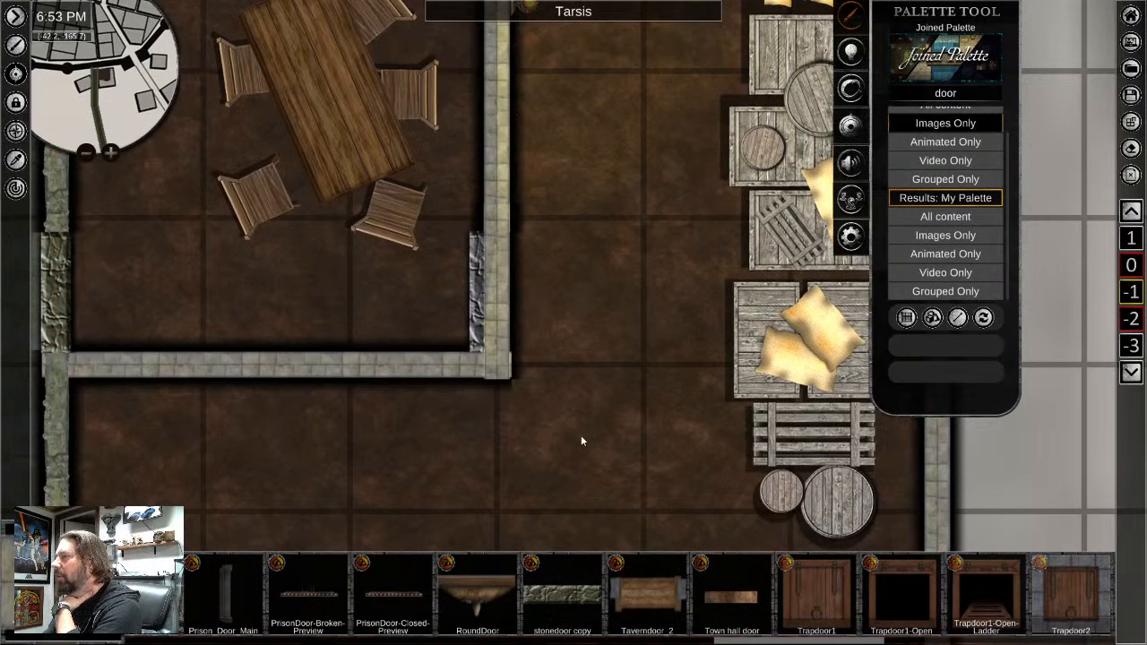
scroll(581, 441, "down", 2)
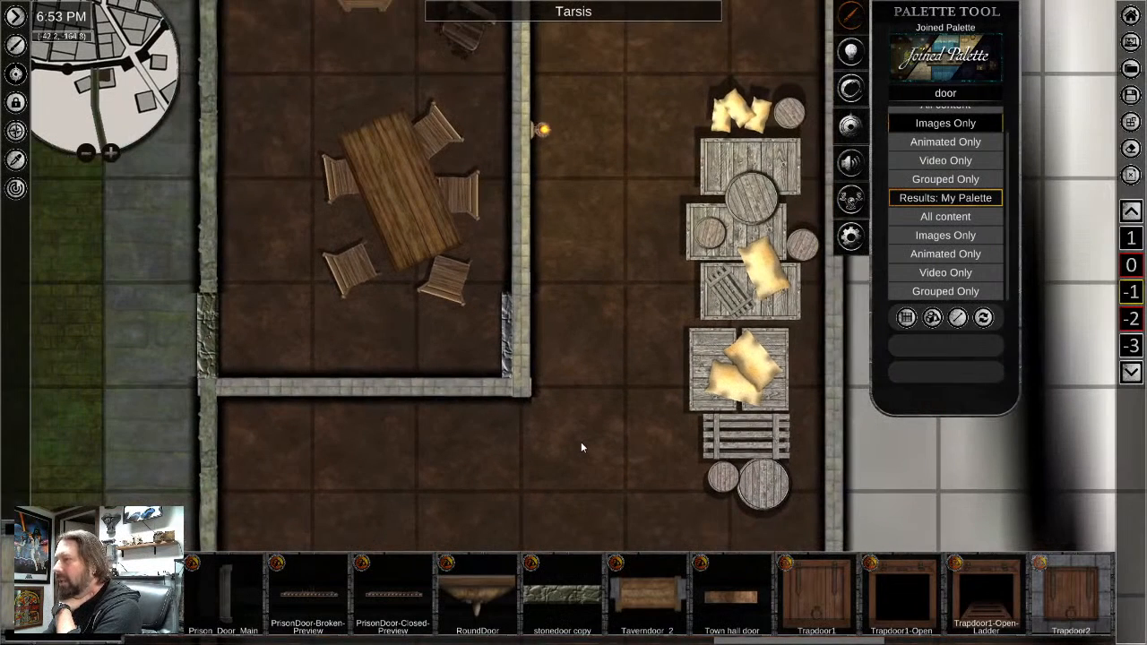
left_click(521, 352)
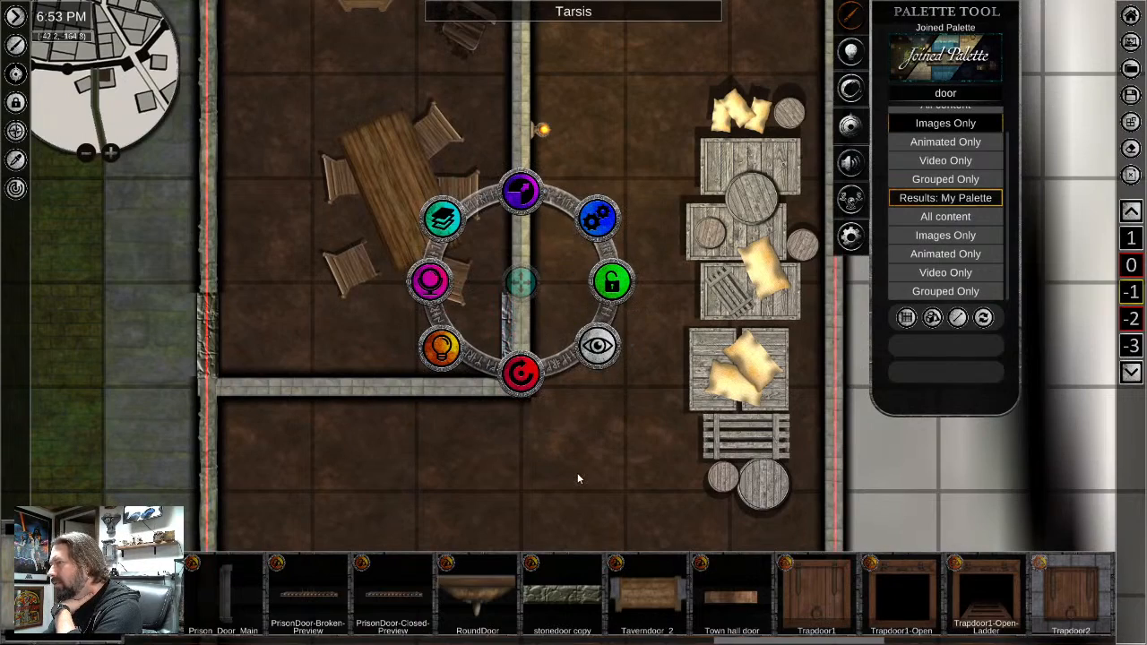
scroll(577, 472, "up", 2)
scroll(578, 473, "down", 2)
middle_click_drag(656, 143, 635, 285)
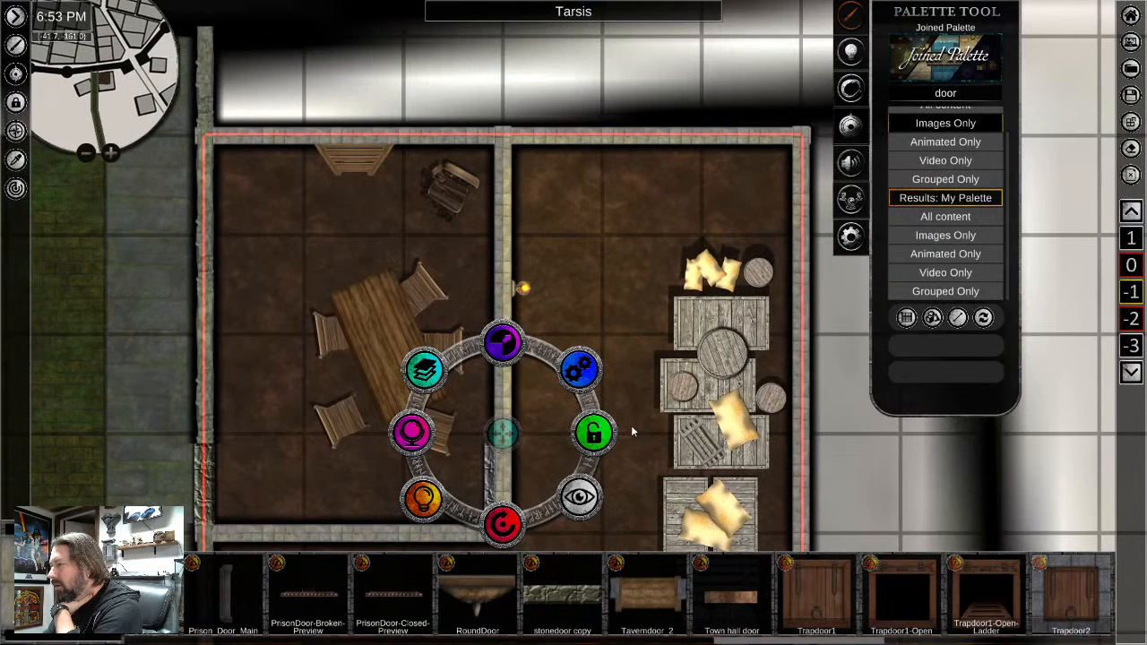
middle_click_drag(630, 426, 626, 326)
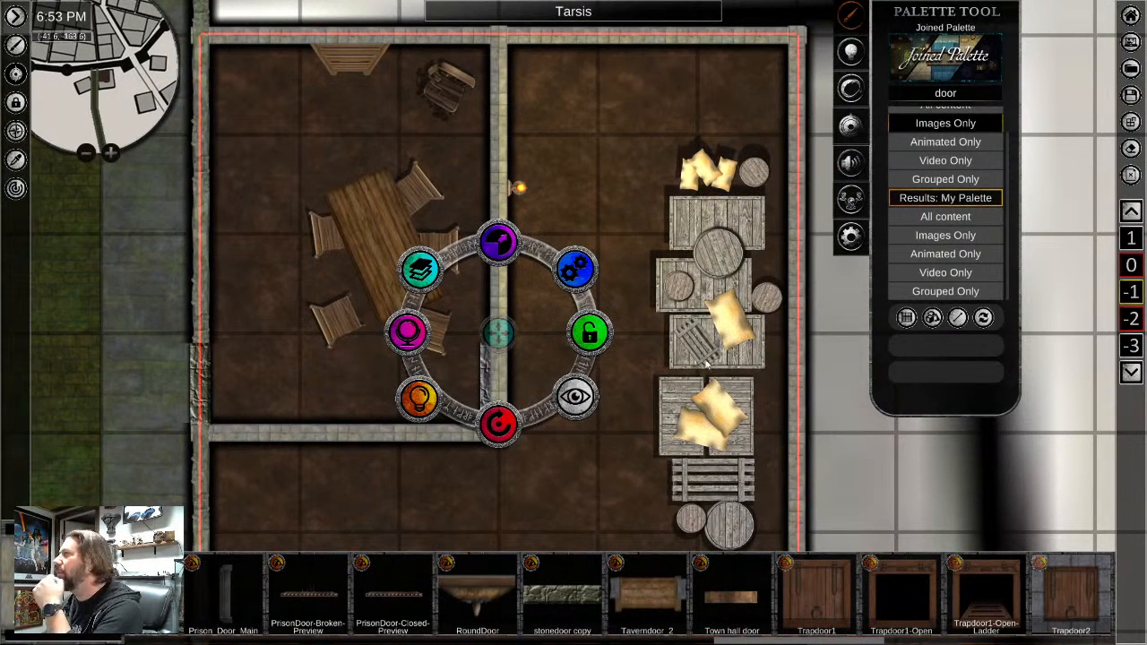
Search the palette's images for "stairs" and dismiss the stair piece loaded for placement
left_click(947, 96)
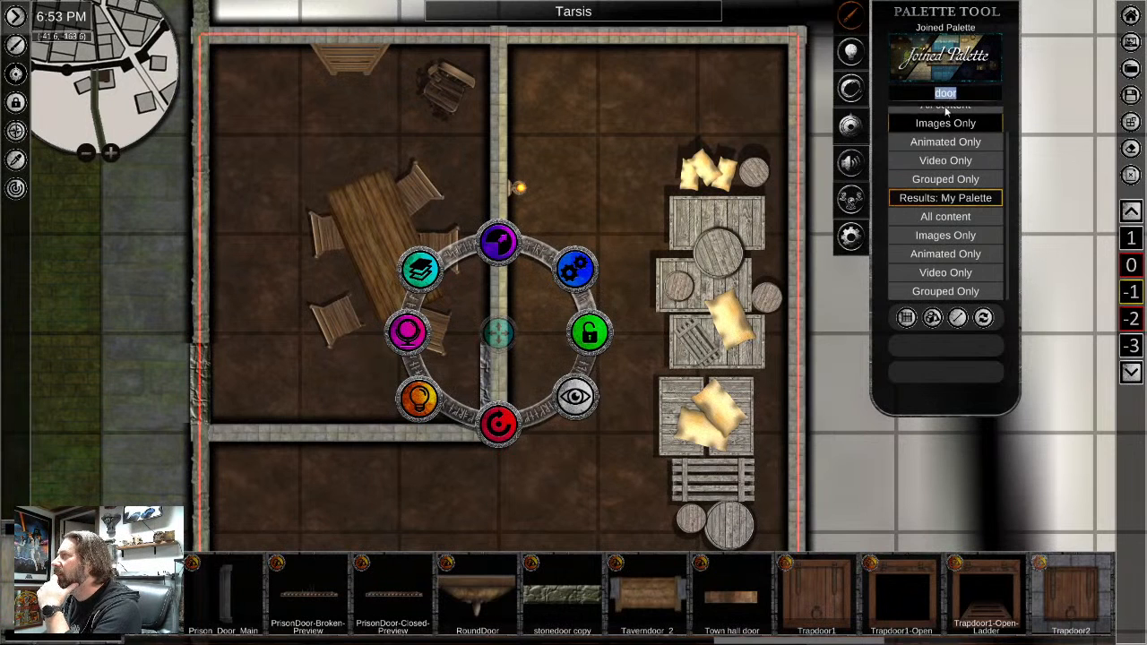
left_click(642, 167)
type("s")
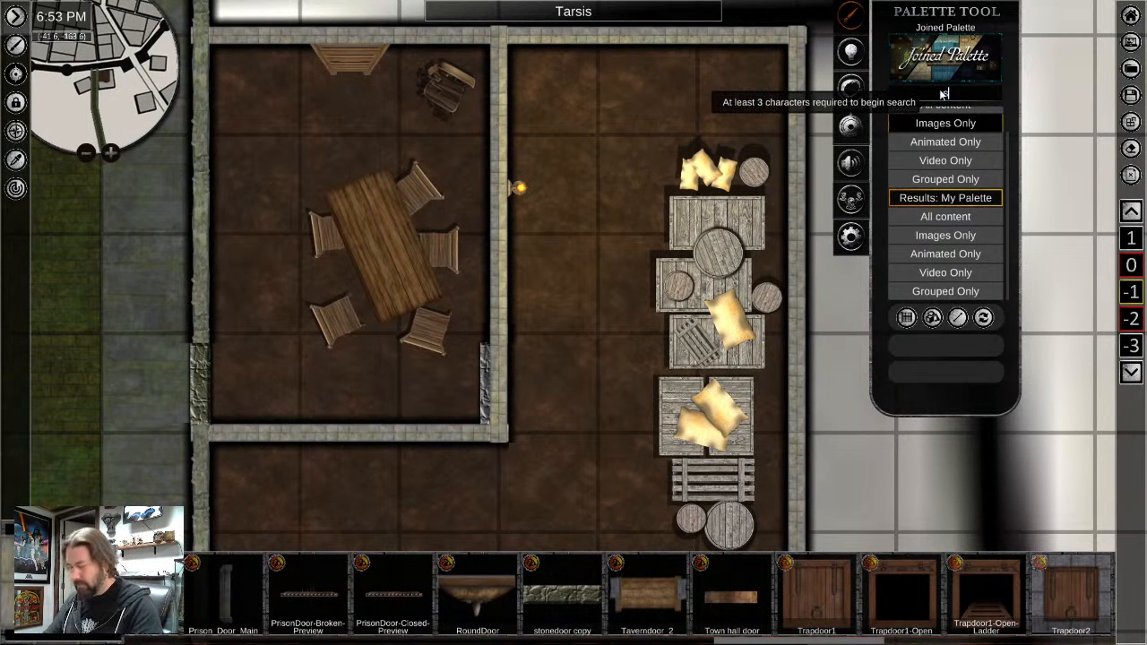
type("tairs")
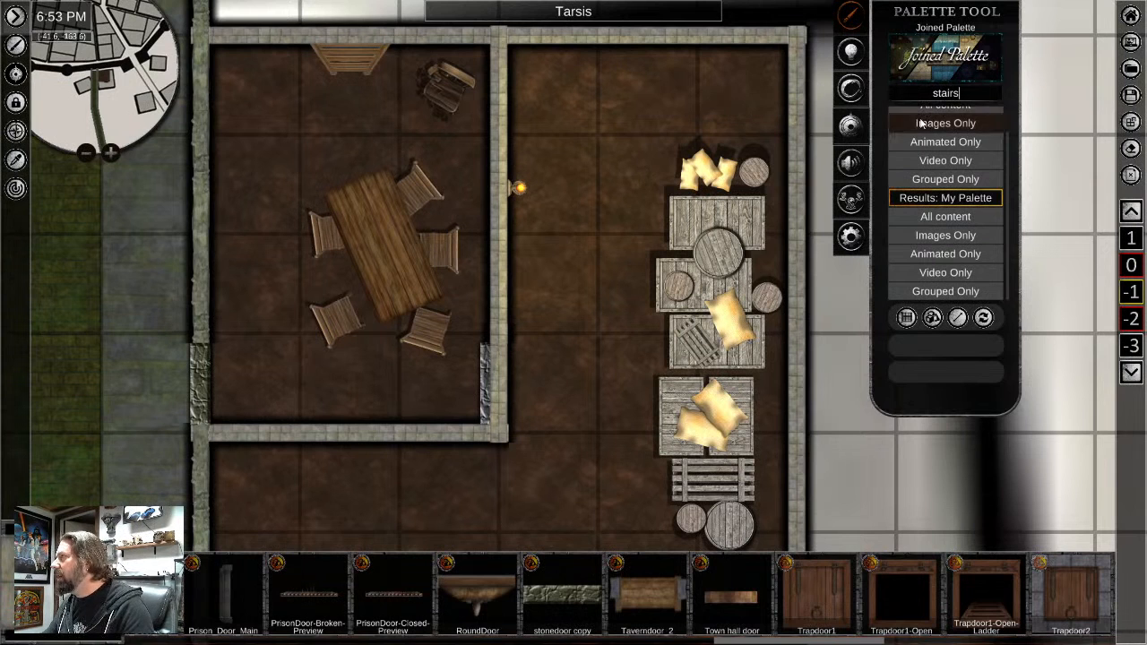
left_click(920, 122)
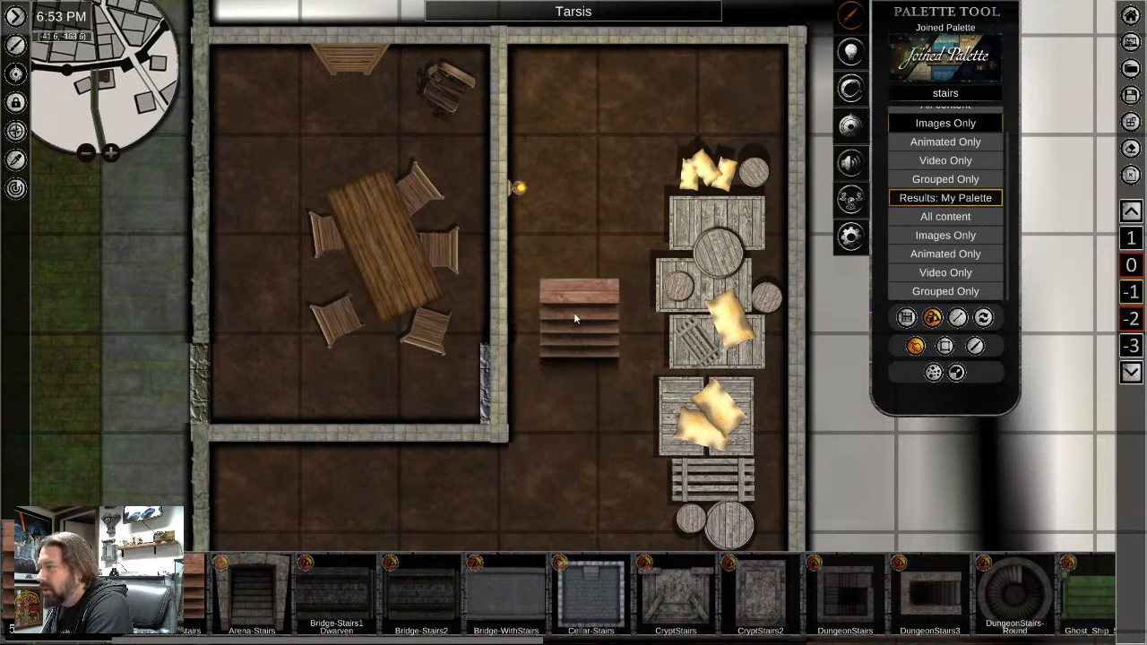
right_click(572, 311)
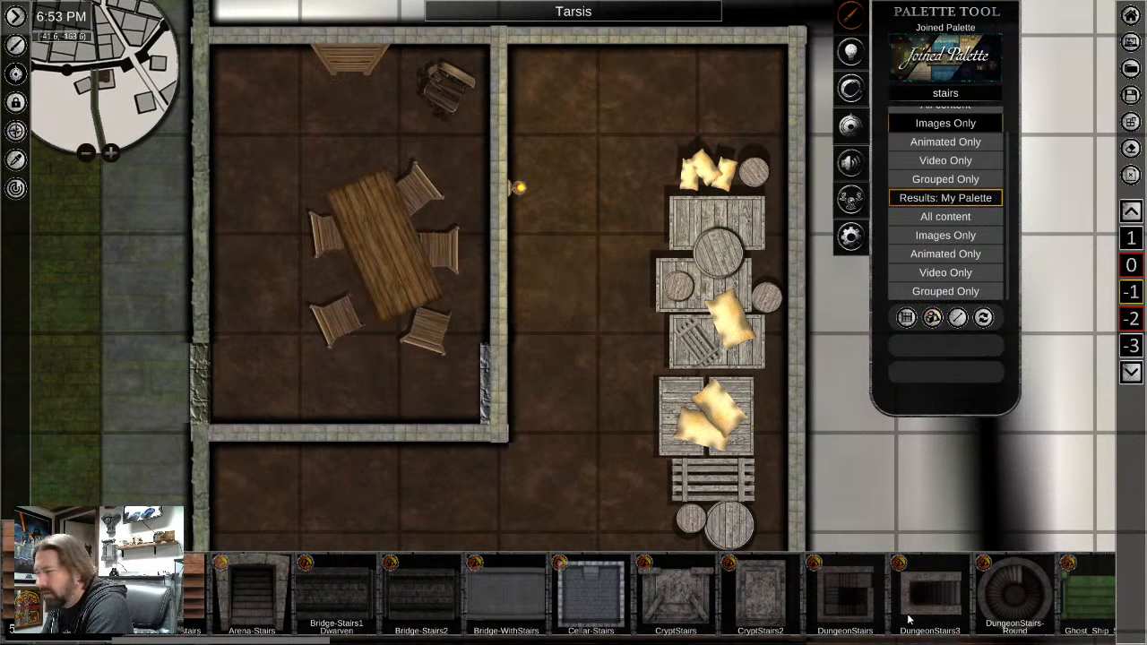
Choose "ShipStairs-Up" from the stair images and place it at the north end of the crate storage room
scroll(716, 615, "down", 4)
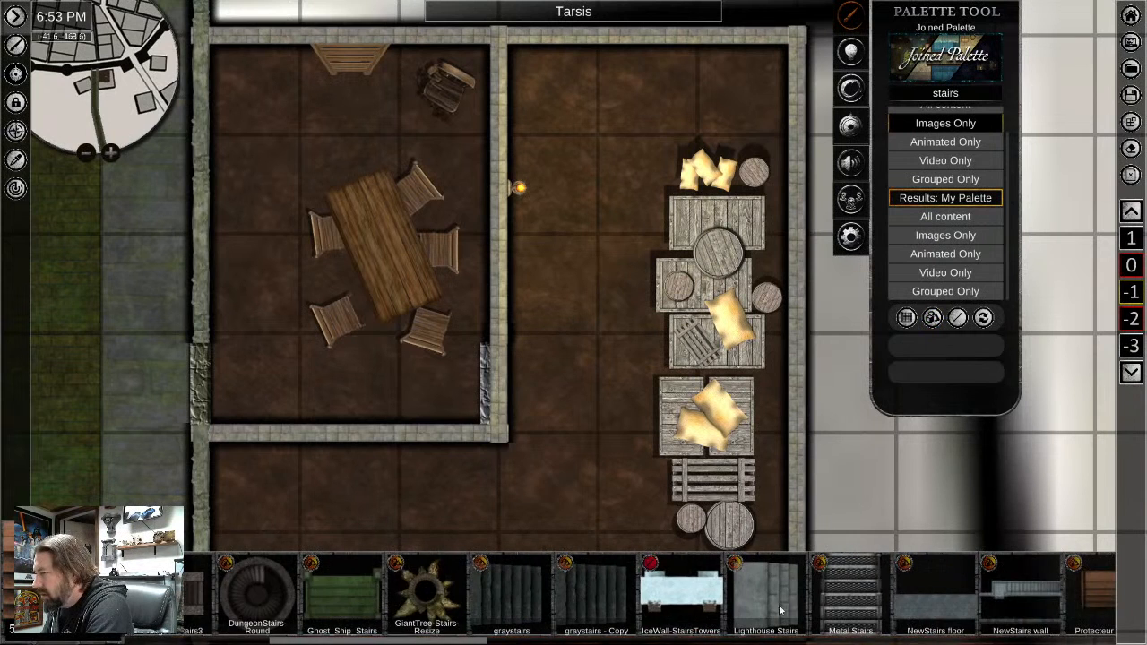
scroll(758, 609, "down", 3)
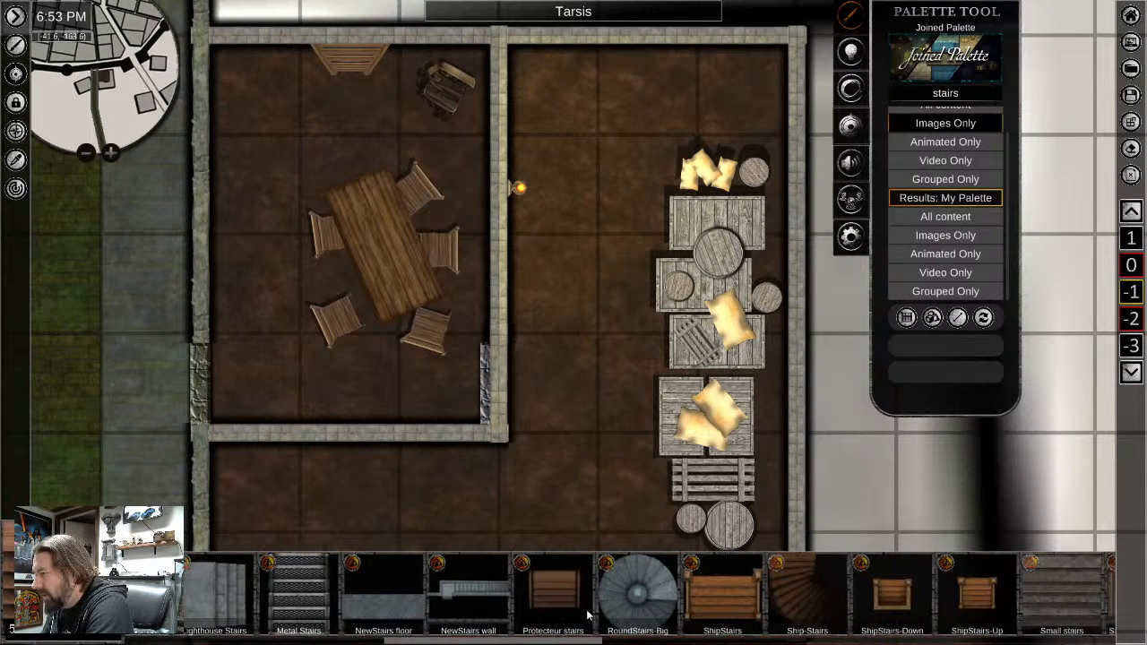
scroll(772, 605, "down", 3)
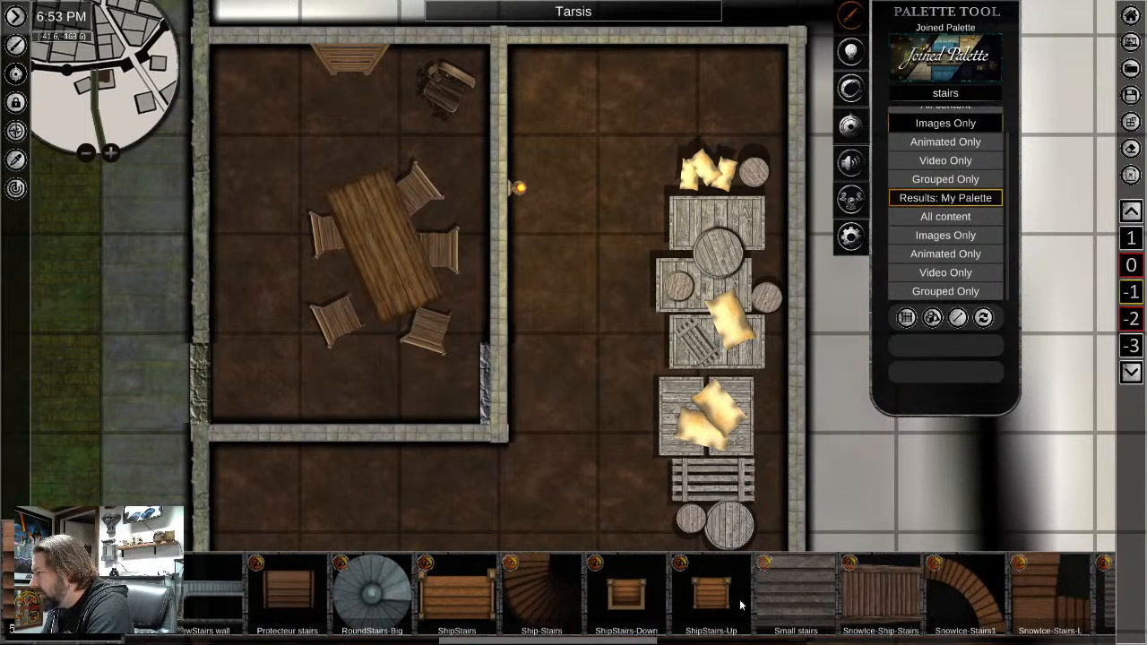
left_click(705, 605)
left_click(564, 190)
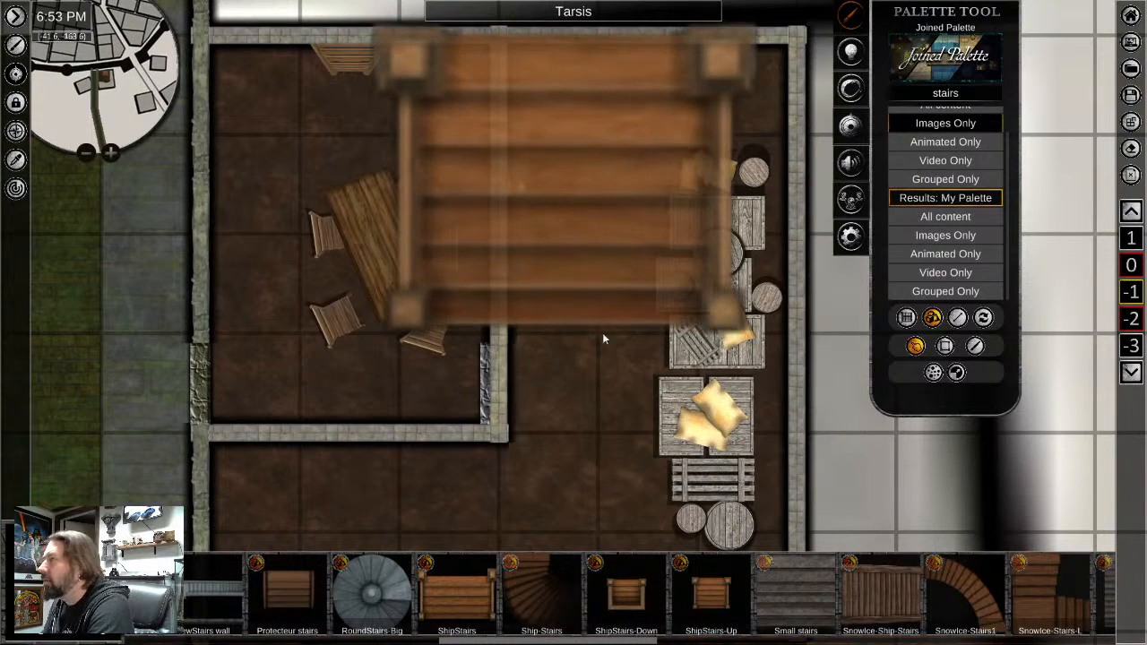
Scale the placed ship stairs down to roughly one grid square and move them toward the storage room's upper wall
right_click(608, 418)
left_click(616, 219)
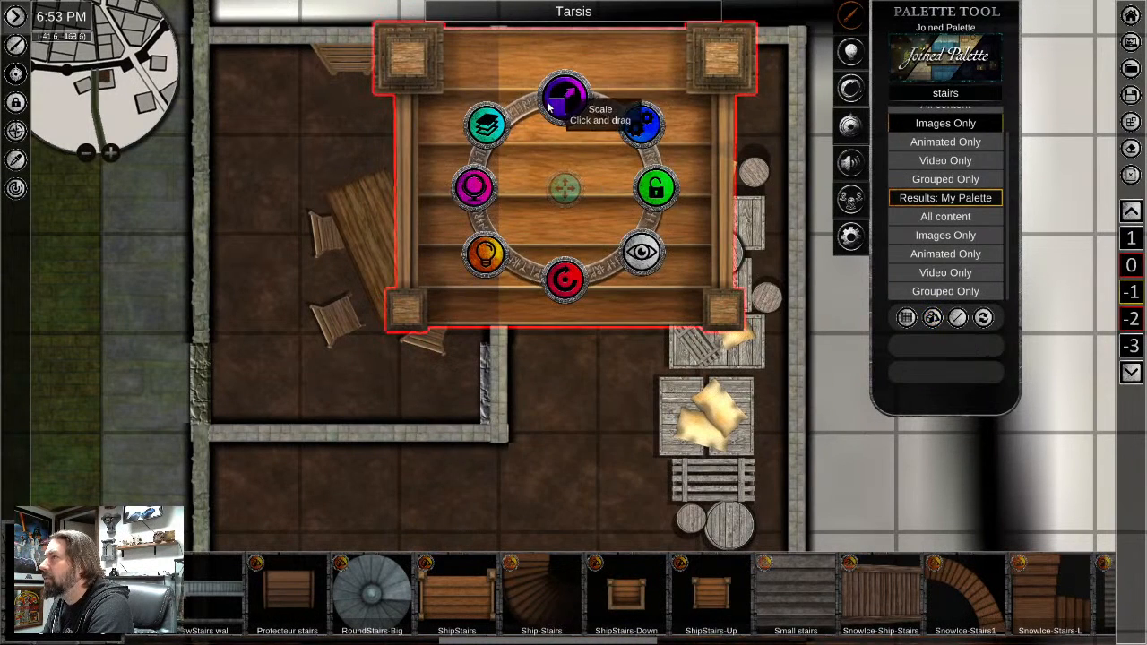
left_click_drag(548, 104, 528, 188)
middle_click_drag(578, 317, 556, 477)
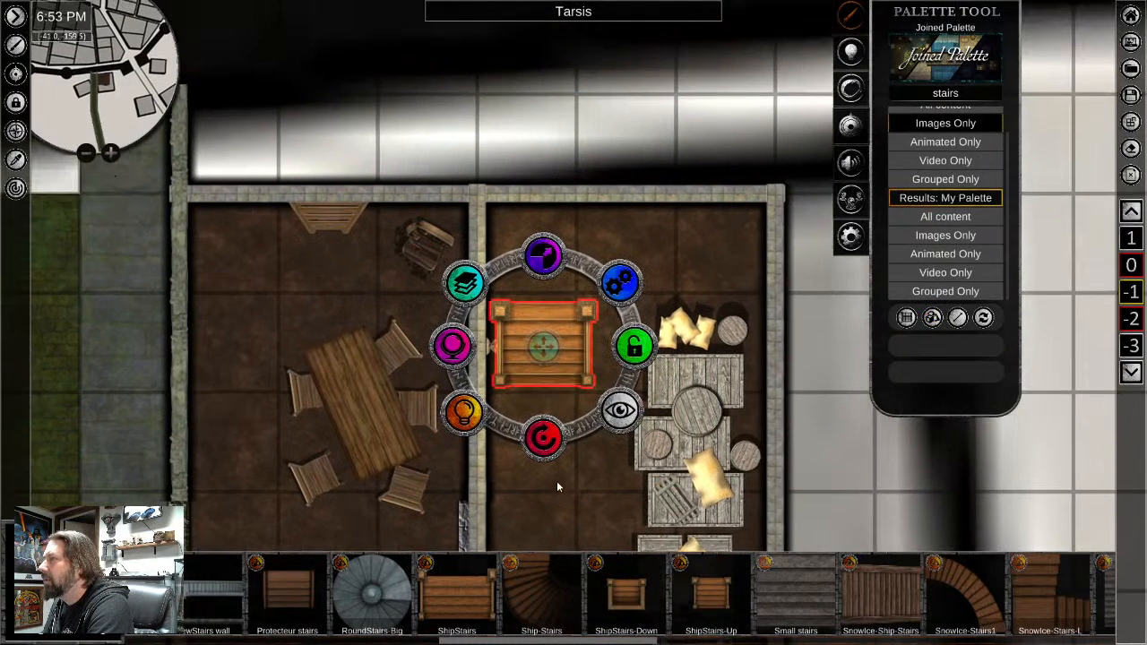
left_click_drag(547, 347, 555, 276)
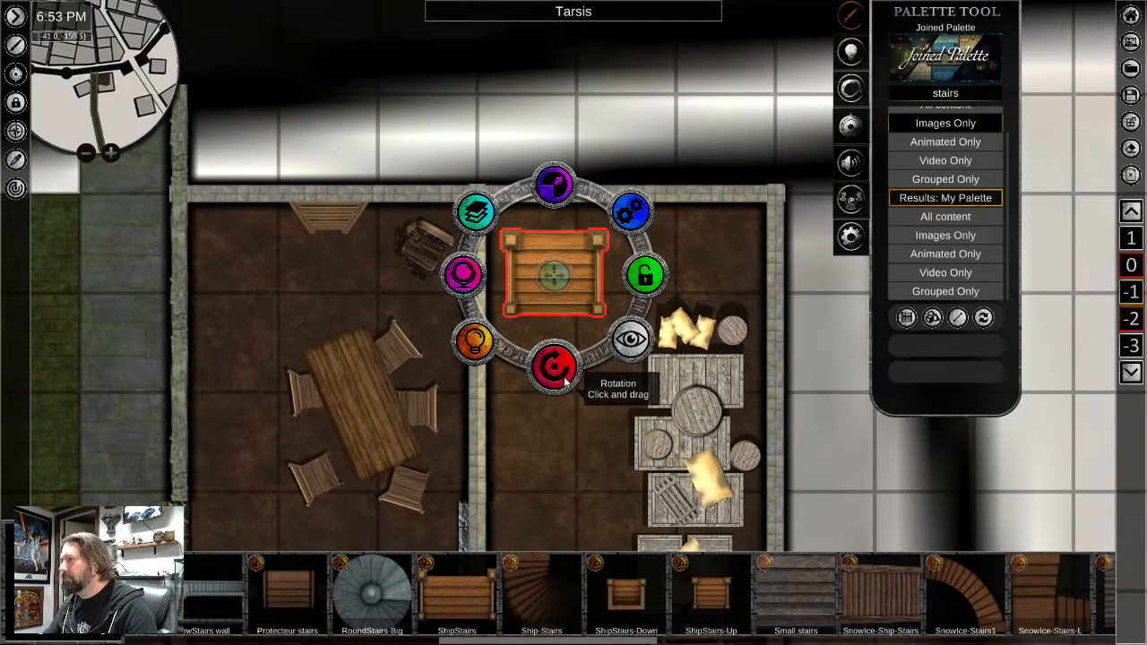
Fit the stairs closer to the storage room's upper wall, trying a quarter turn and rotating them back
left_click_drag(565, 368, 478, 309)
mouse_move(556, 285)
left_mouse_down()
mouse_move(558, 271)
mouse_move(591, 263)
mouse_move(569, 272)
left_mouse_up()
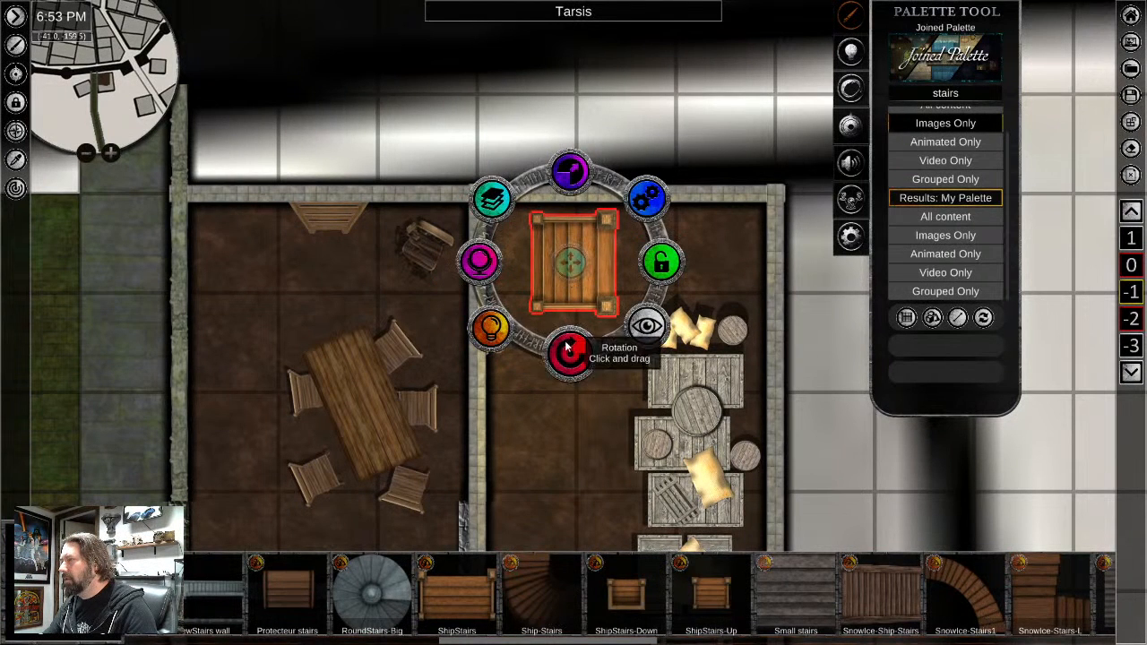
left_click_drag(569, 351, 684, 307)
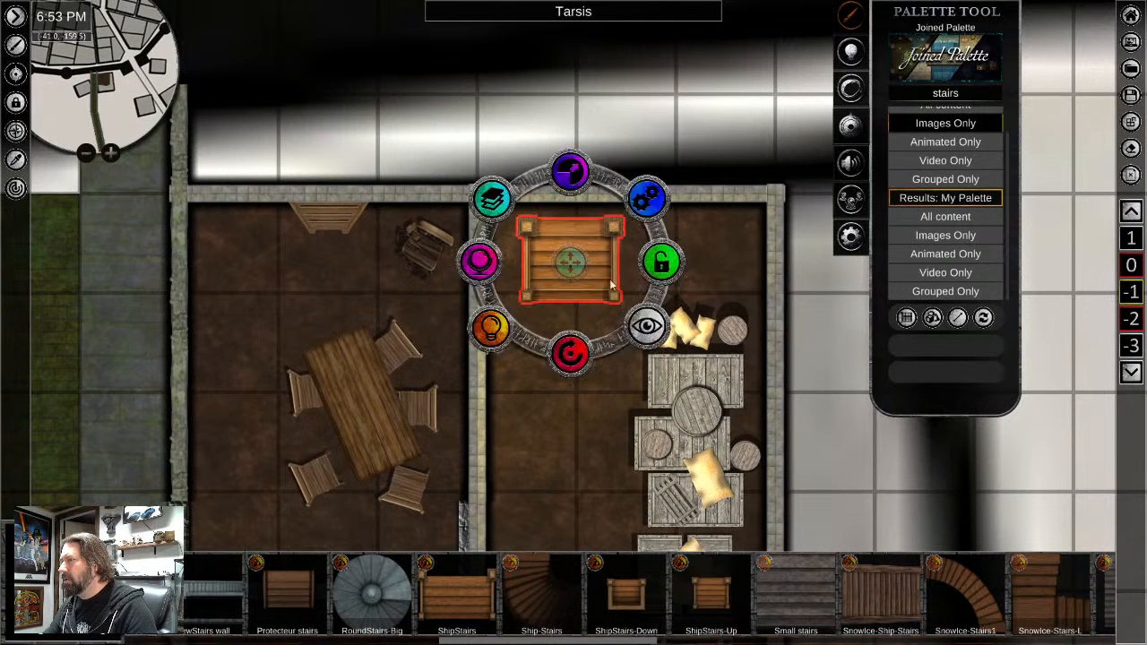
mouse_move(571, 261)
left_mouse_down()
mouse_move(568, 247)
mouse_move(581, 251)
left_mouse_up()
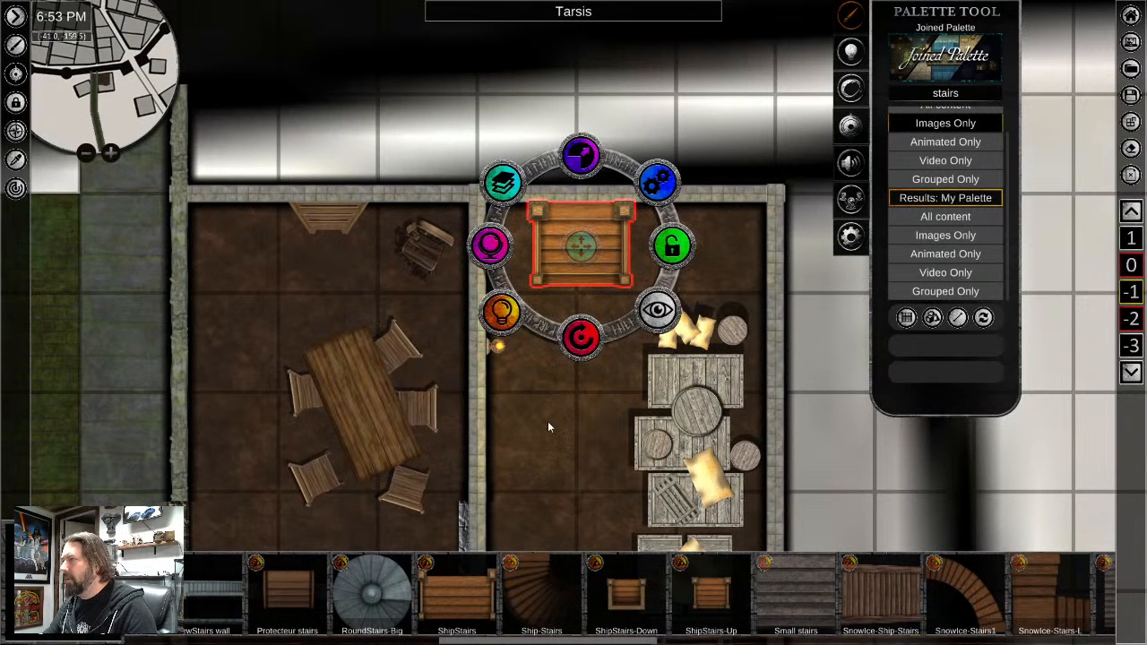
Move the stairs up one level, from level -1 to level 0
left_click(548, 422)
left_click(569, 255)
left_click(503, 186)
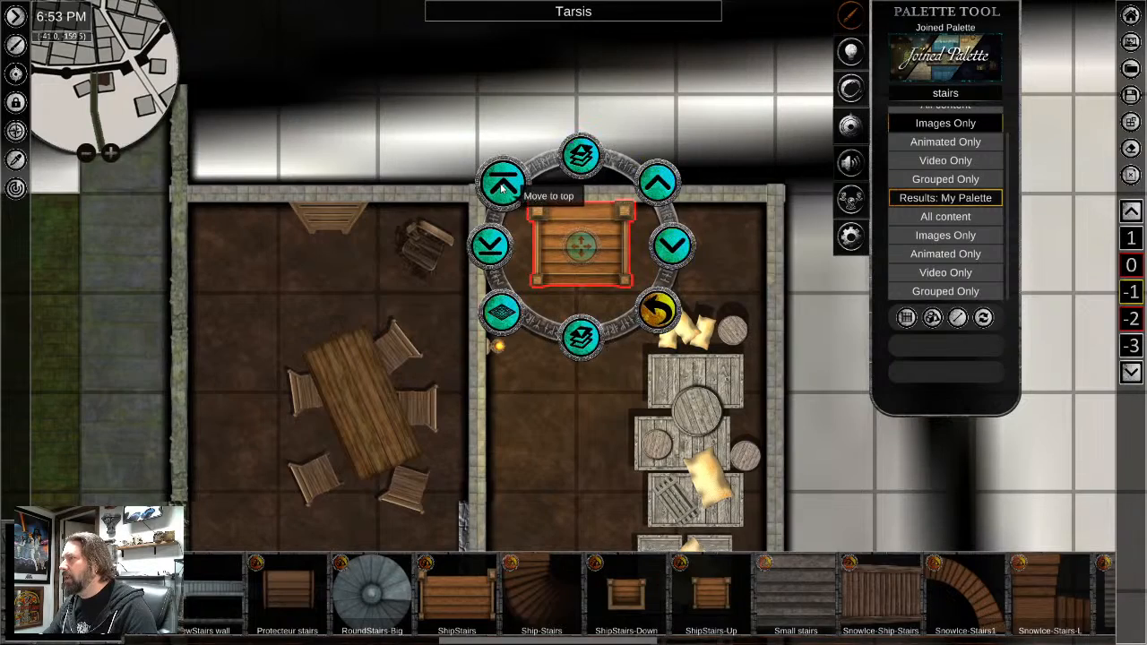
left_click(658, 183)
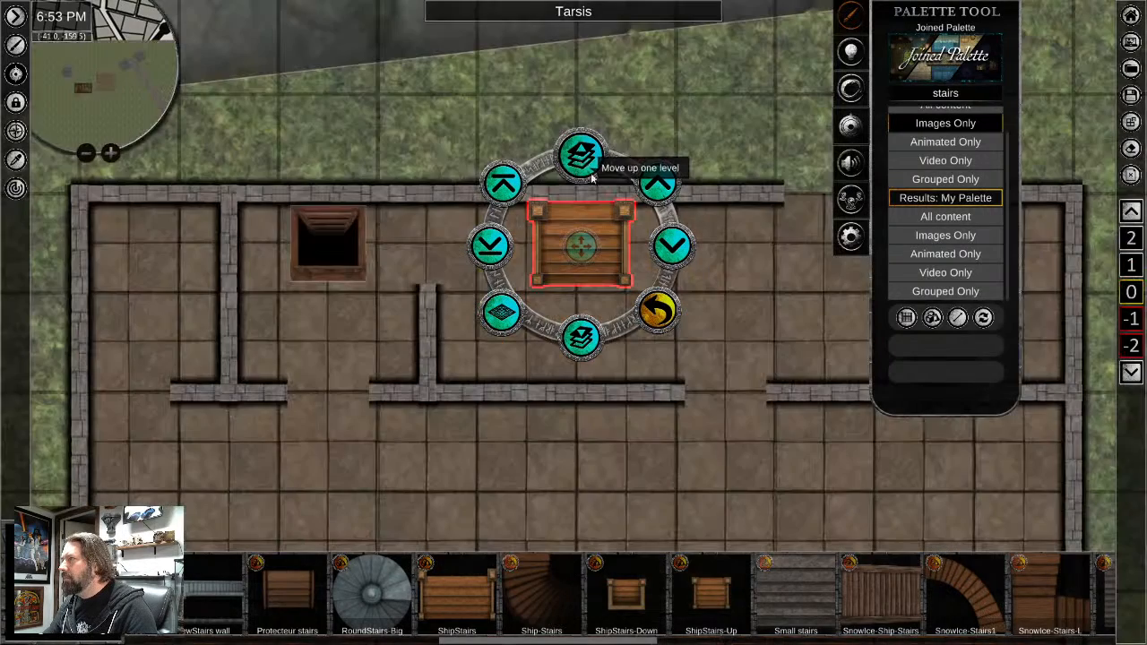
left_click(650, 436)
scroll(687, 458, "down", 2)
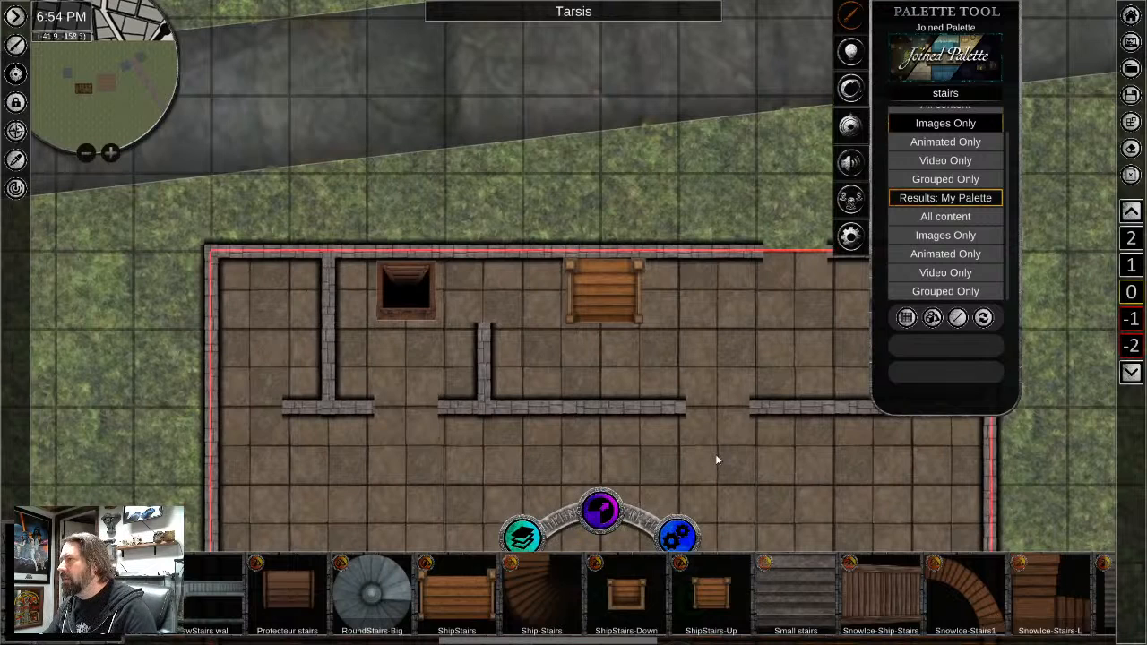
Rotate the stairs on level 0 a quarter turn counterclockwise, keeping them against the upper wall
left_click(616, 309)
left_click_drag(606, 381, 688, 296)
left_click(630, 477)
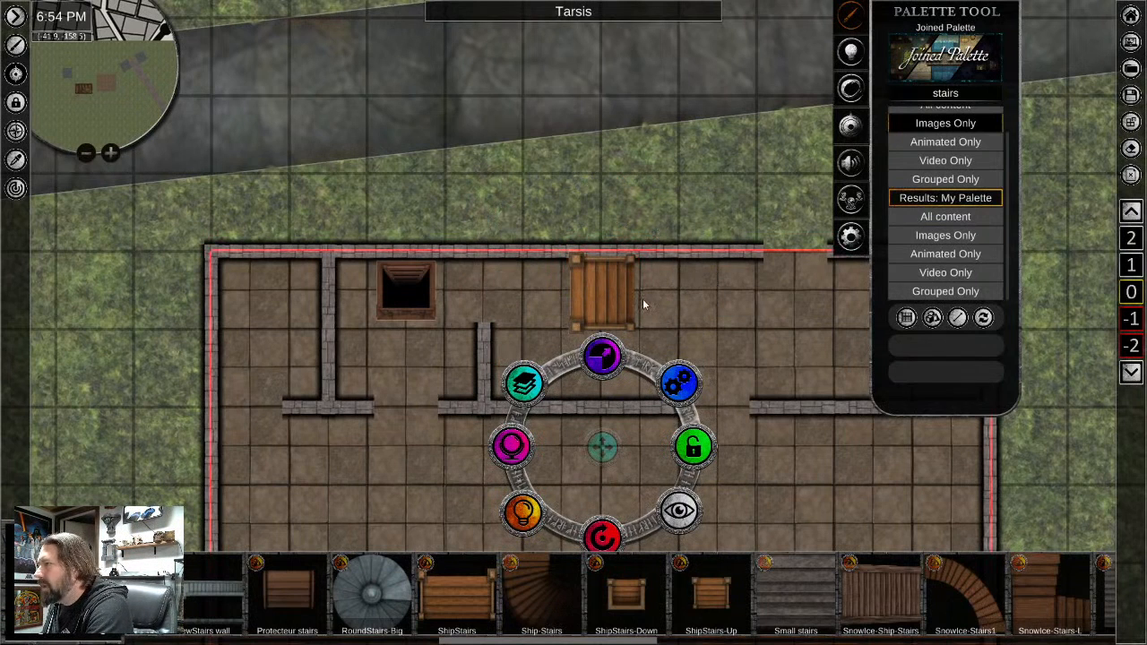
Duplicate the rotated stairs and move the copy down one level to level -1, in the same spot by the wall
left_click(614, 304)
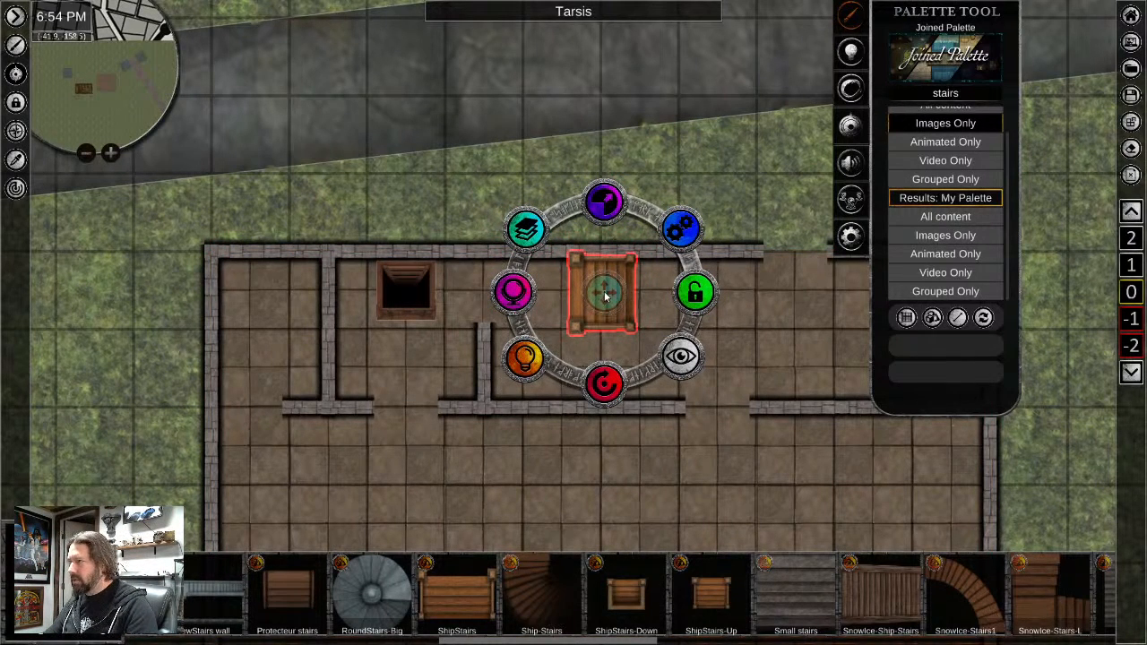
left_click(528, 231)
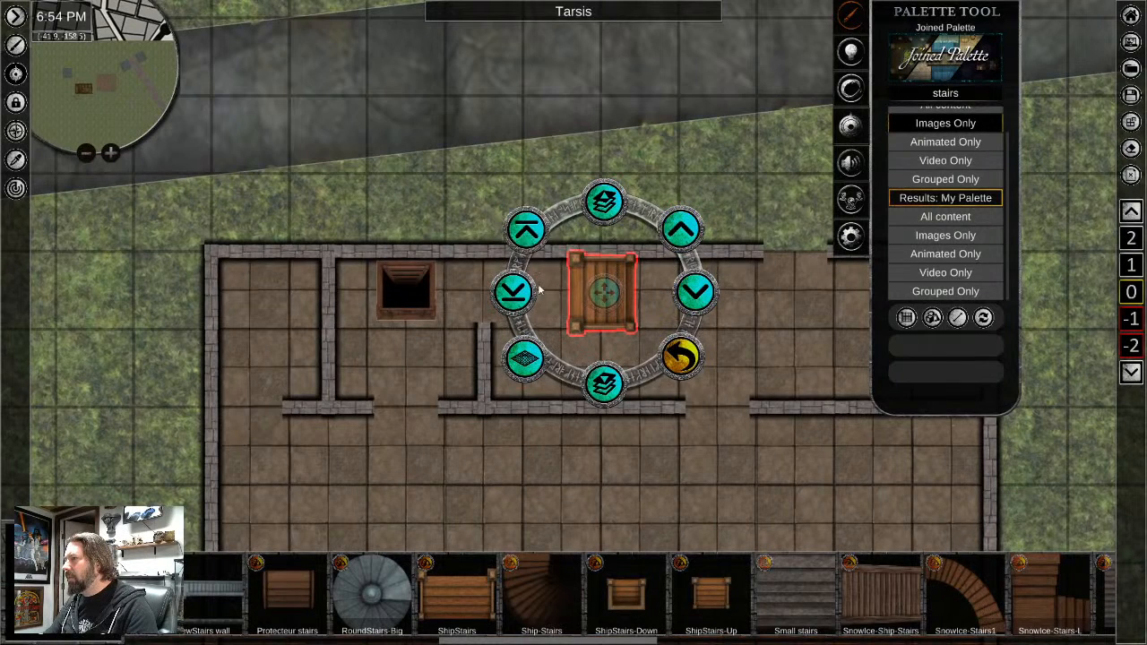
left_click(600, 385)
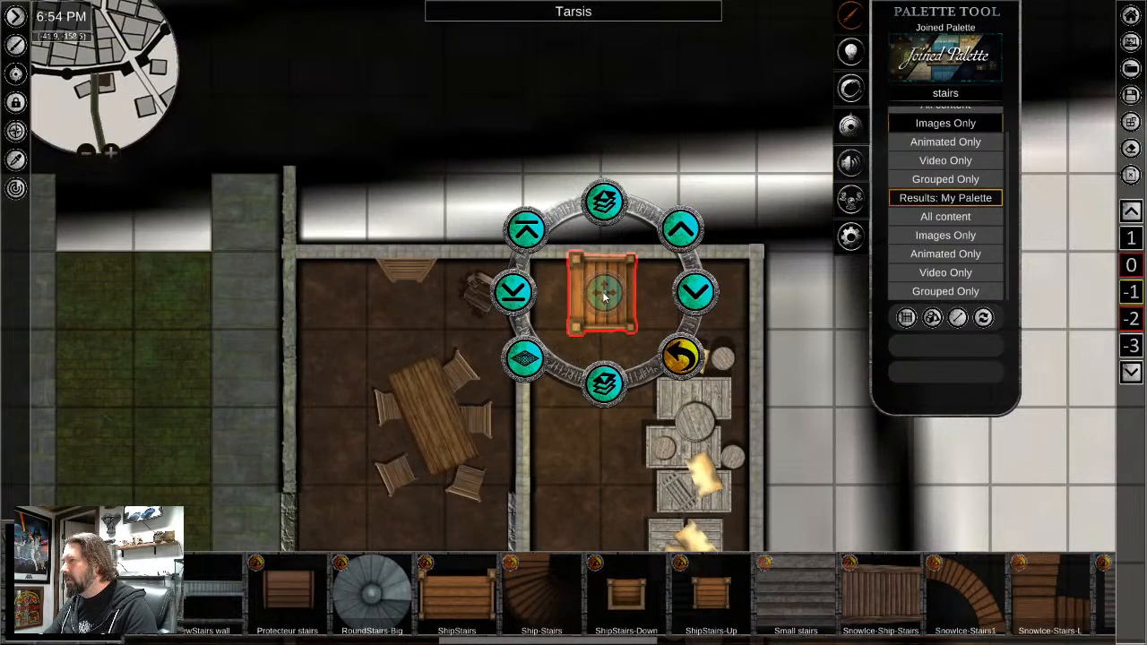
mouse_move(602, 293)
left_mouse_down()
mouse_move(604, 332)
mouse_move(605, 295)
left_mouse_up()
left_click(597, 454)
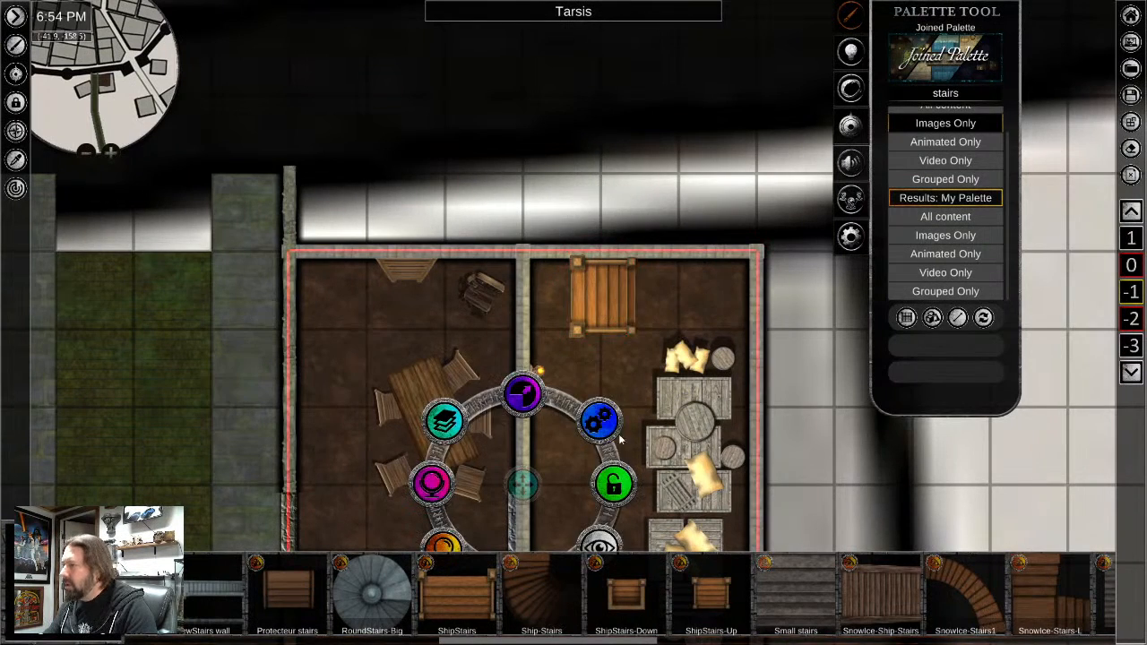
scroll(623, 364, "up", 3)
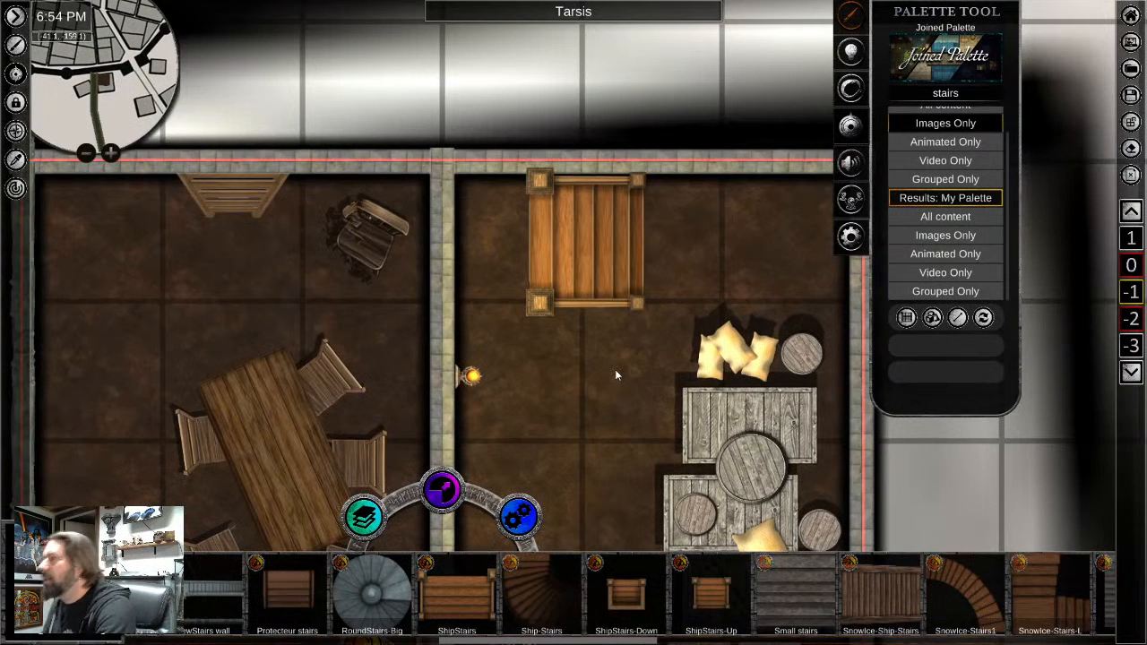
Return to level 0 and nudge its stairs slightly down so they sit just inside the upper wall
left_click(1131, 265)
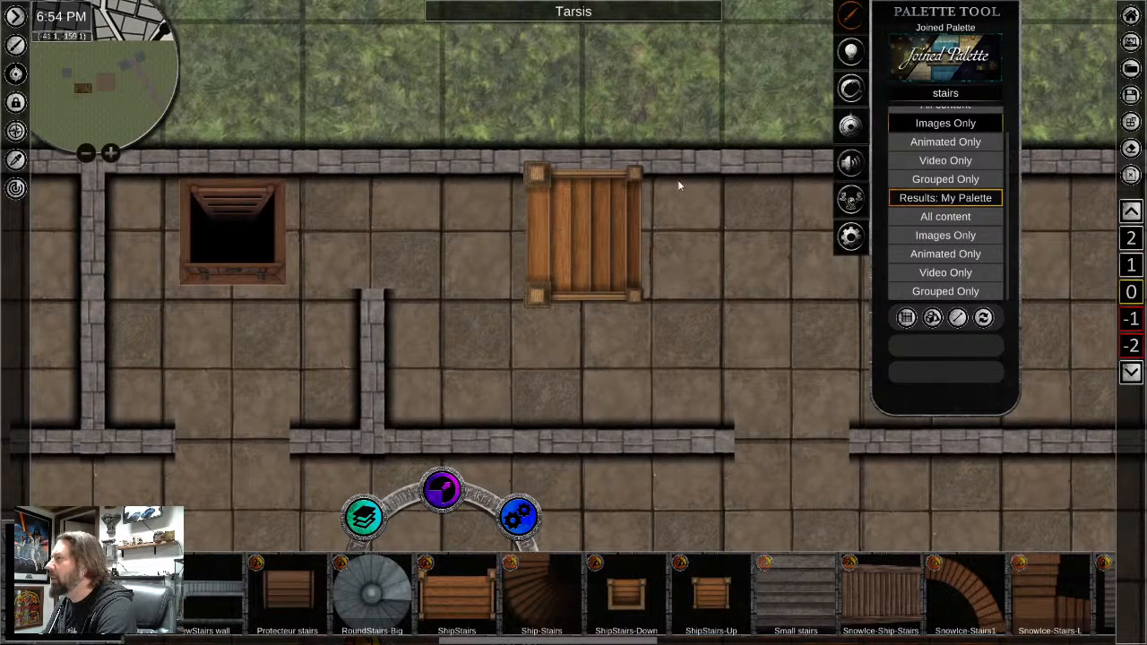
left_click(592, 238)
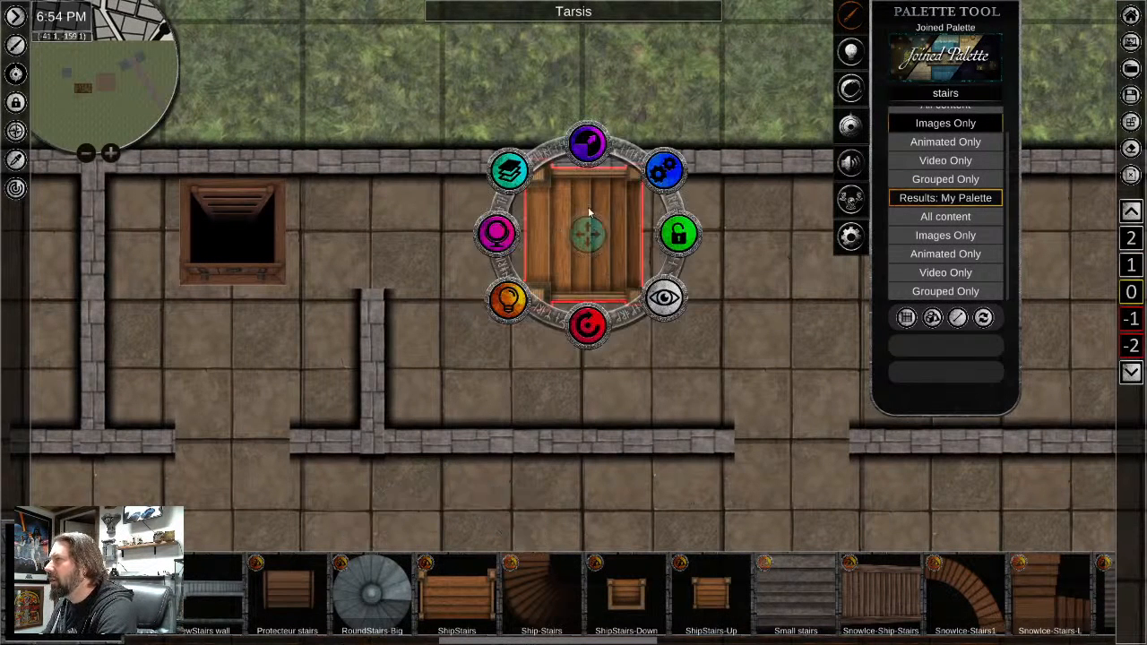
left_click_drag(581, 229, 580, 236)
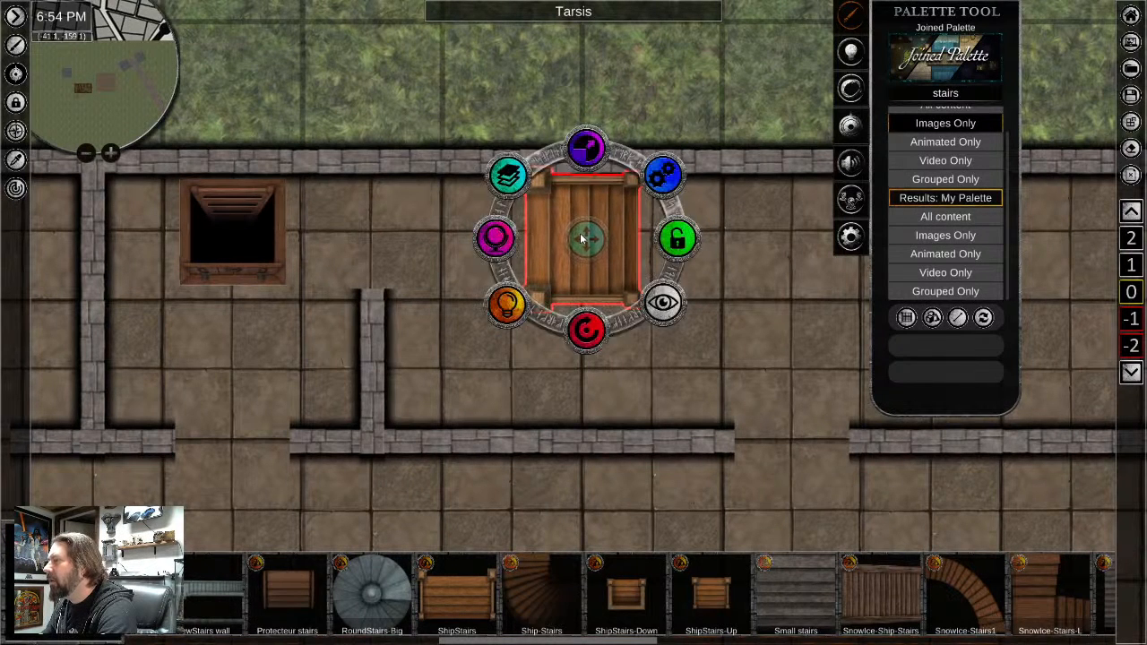
left_click(686, 367)
Clear the stairs search and draw a black rectangle from the Colour category beside the stairs on level 0
scroll(941, 143, "up", 1)
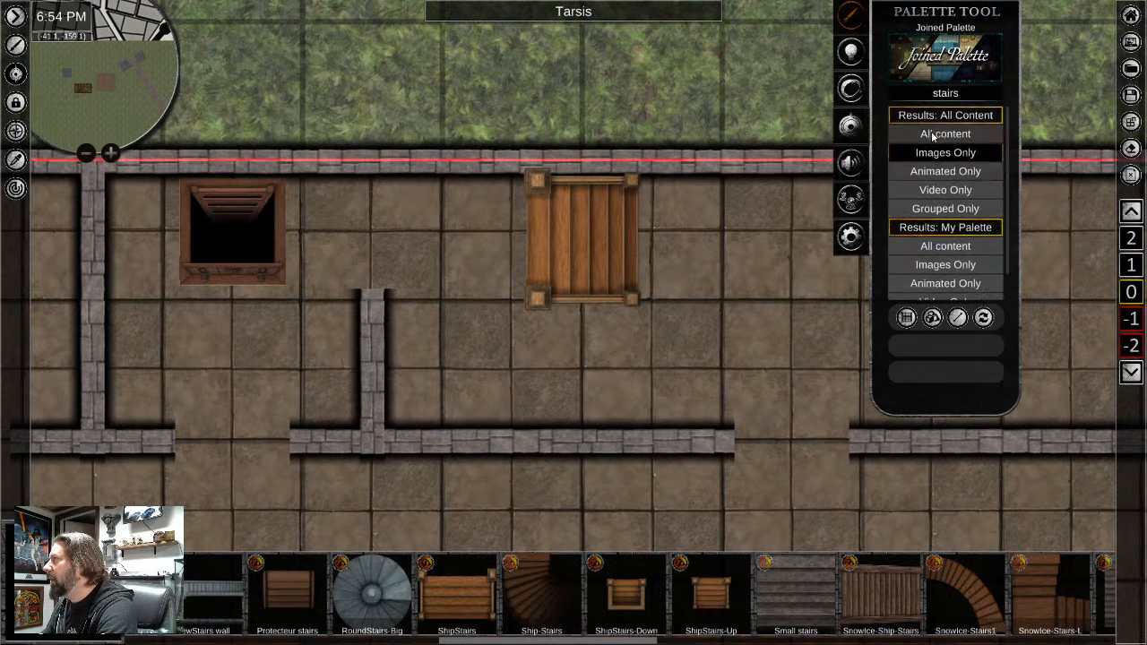
key("BackSpace")
key("BackSpace")
key("BackSpace")
key("BackSpace")
key("BackSpace")
key("BackSpace")
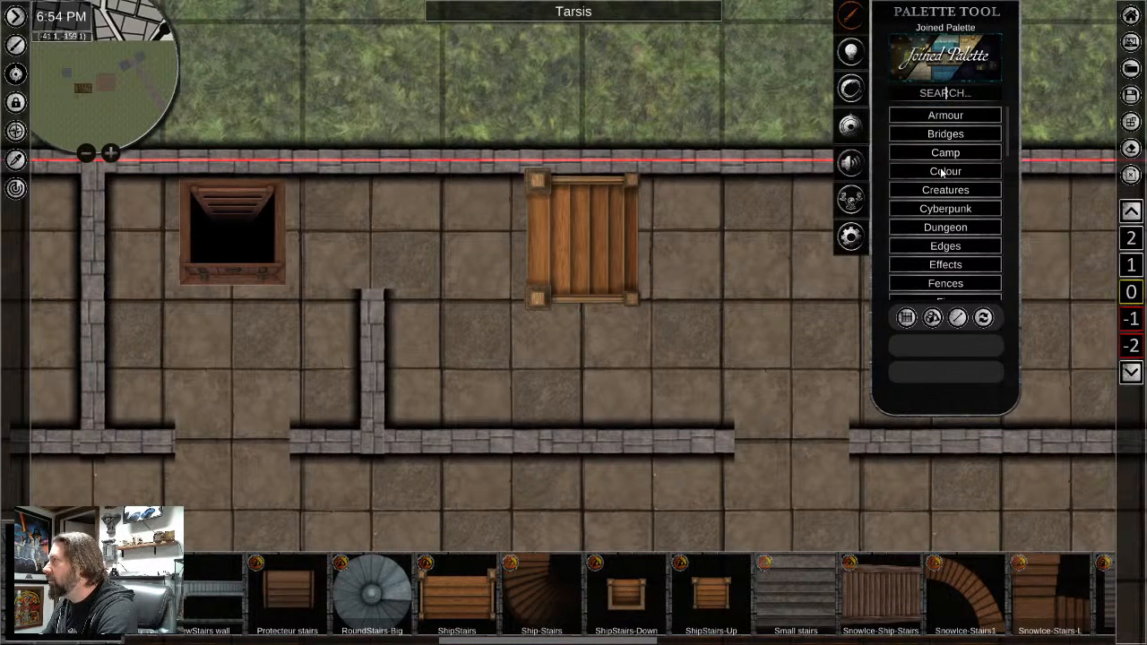
left_click(944, 171)
left_click_drag(93, 474, 695, 276)
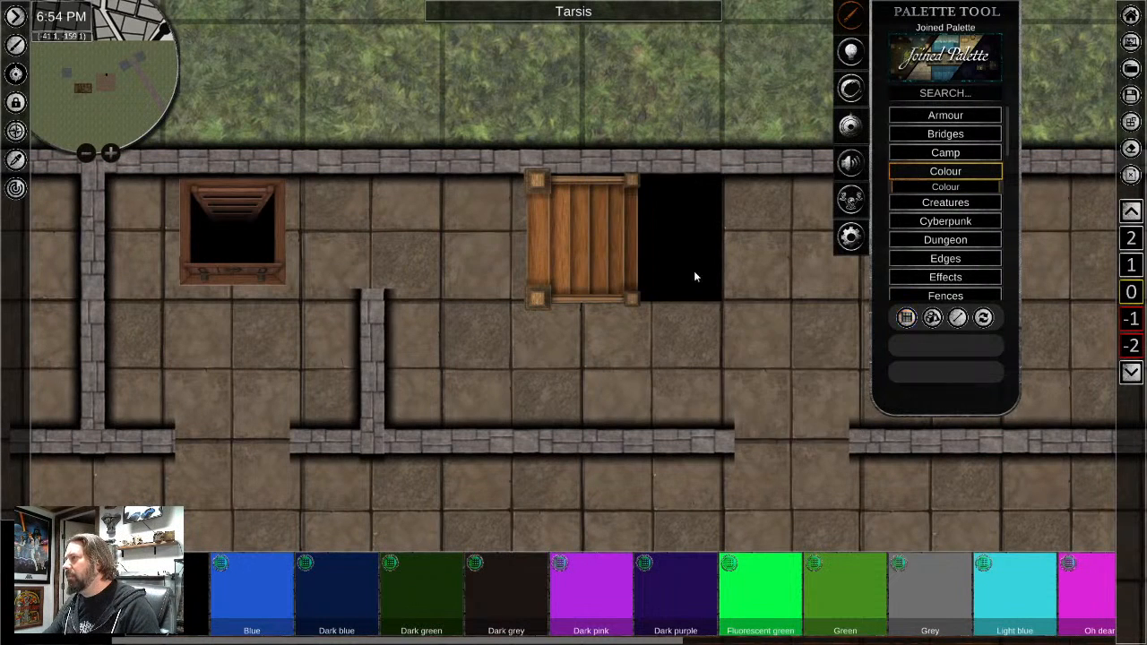
Move the black rectangle behind the stairs and scale it down, leaving a narrow black strip at their right edge
left_click(685, 252)
left_click_drag(645, 235, 577, 235)
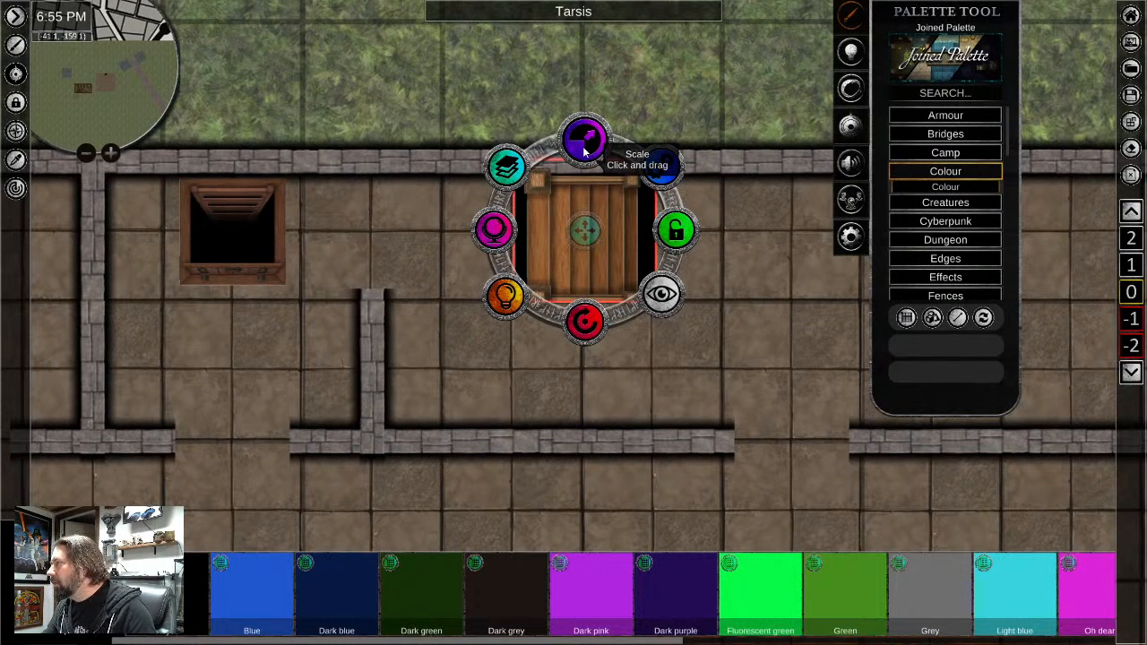
left_click(559, 215)
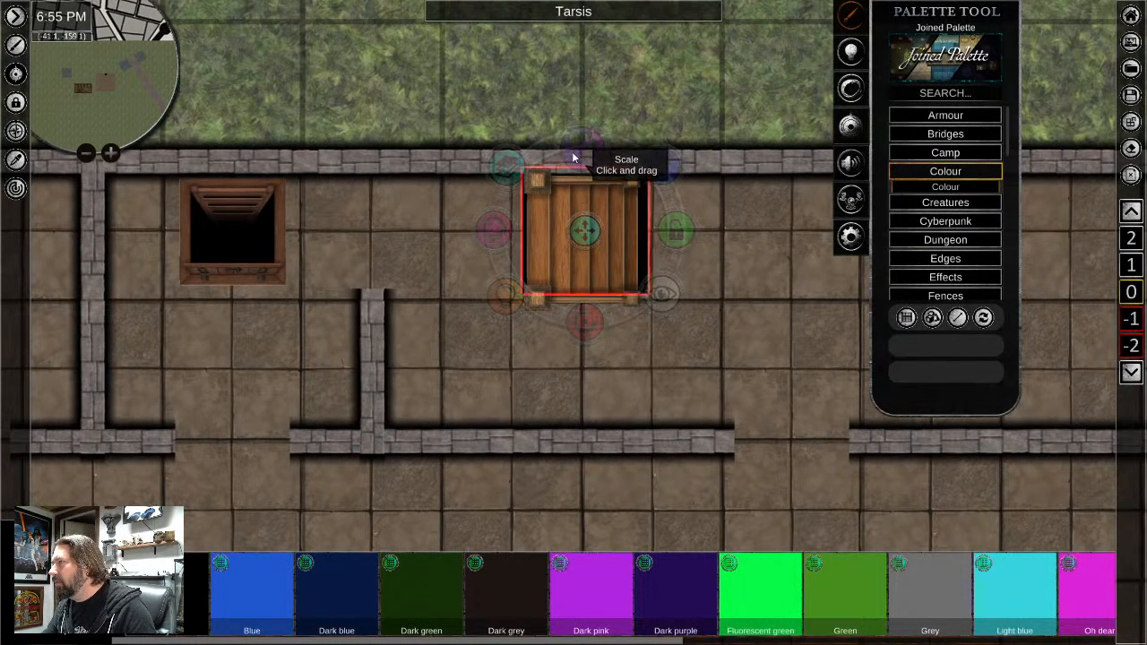
left_click_drag(584, 231, 593, 242)
left_click(587, 455)
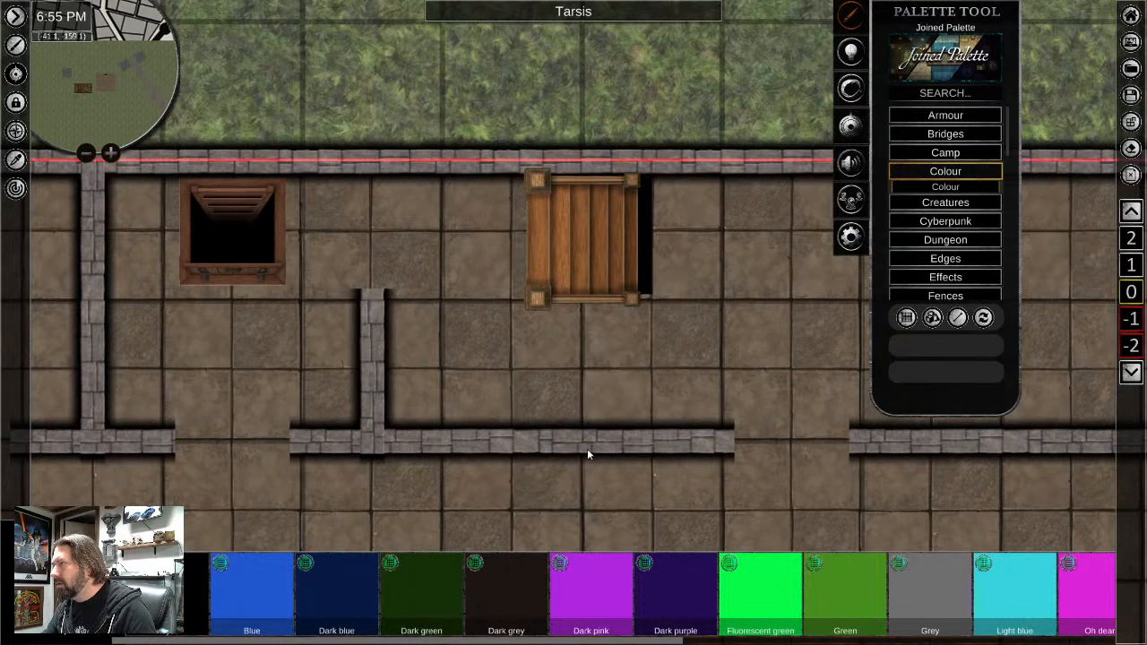
Slightly reduce the opacity of the black rectangle behind the stairs
left_click(641, 237)
left_click(502, 232)
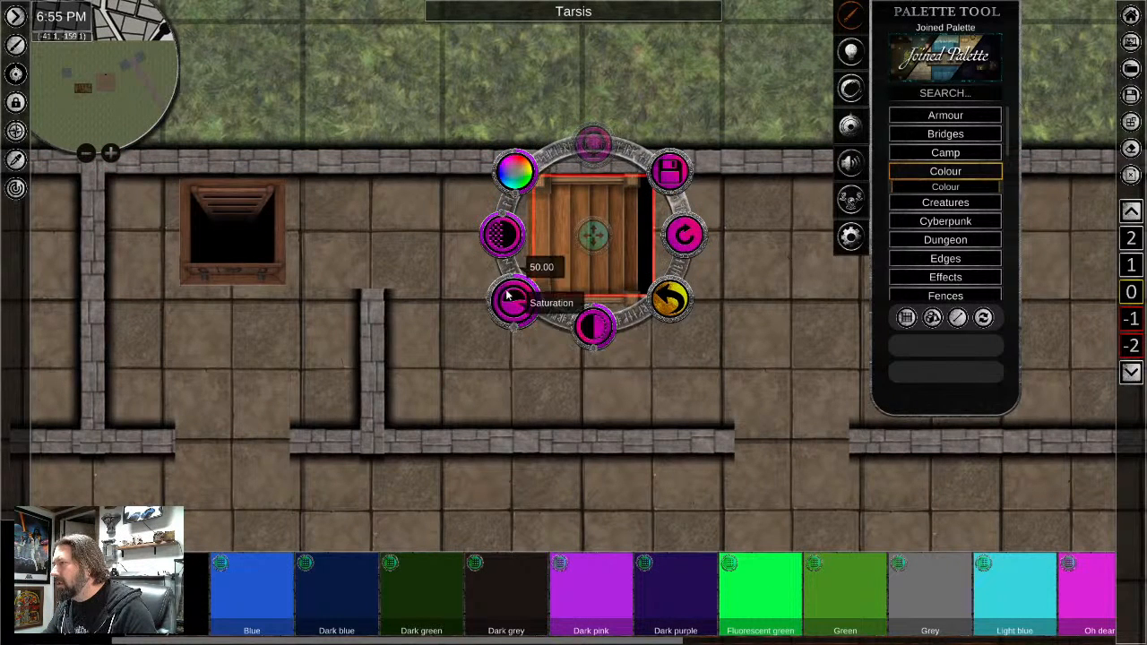
scroll(501, 237, "down", 5)
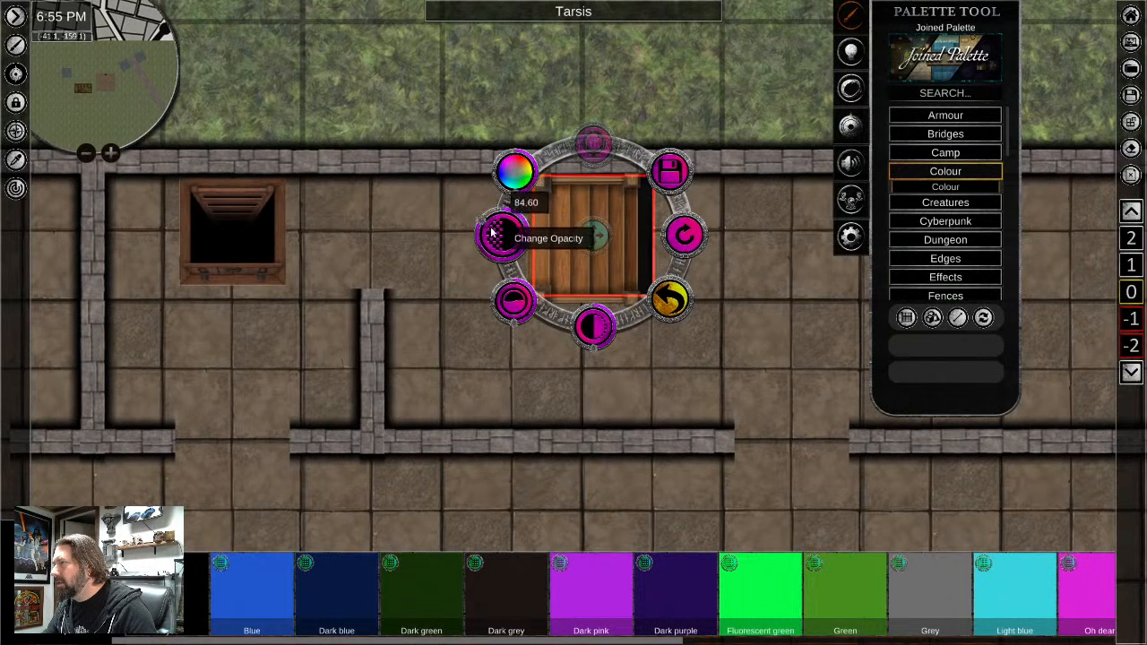
left_click_drag(493, 242, 493, 225)
left_click(779, 379)
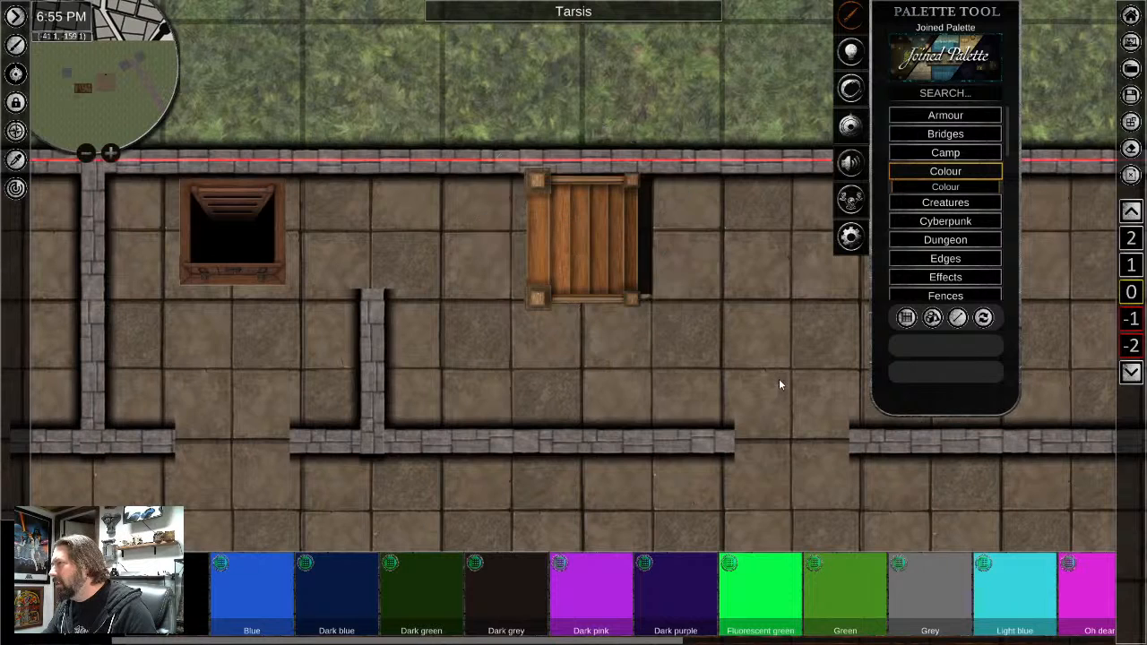
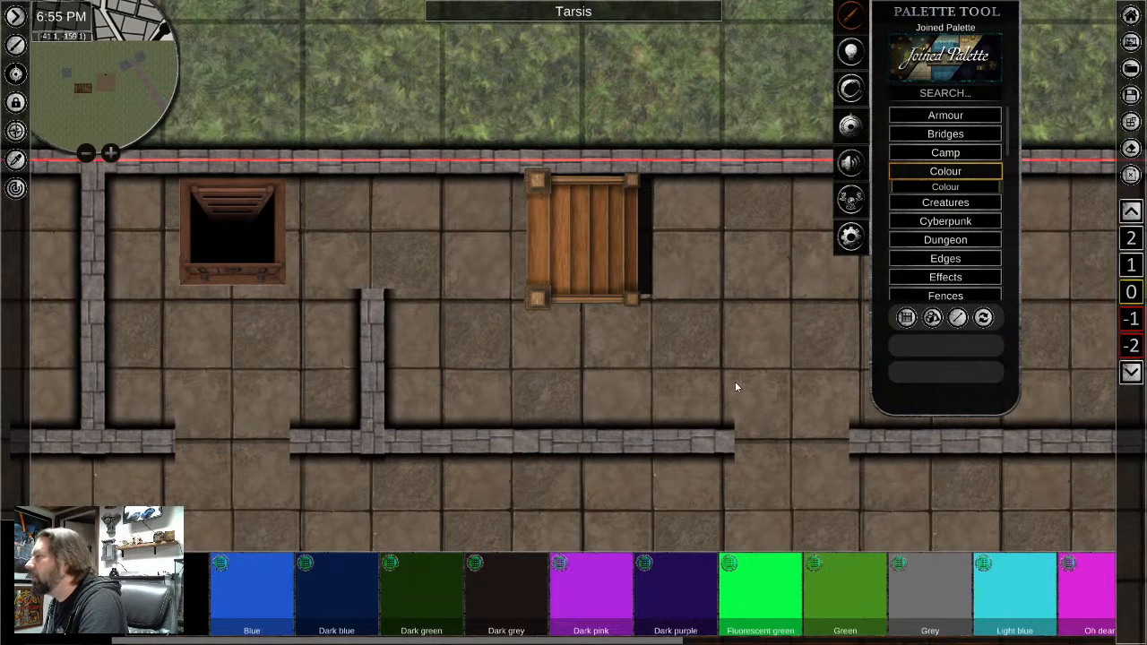
Sample the existing stone wall and draw a matching vertical wall along the right side of the stairs
left_click(16, 160)
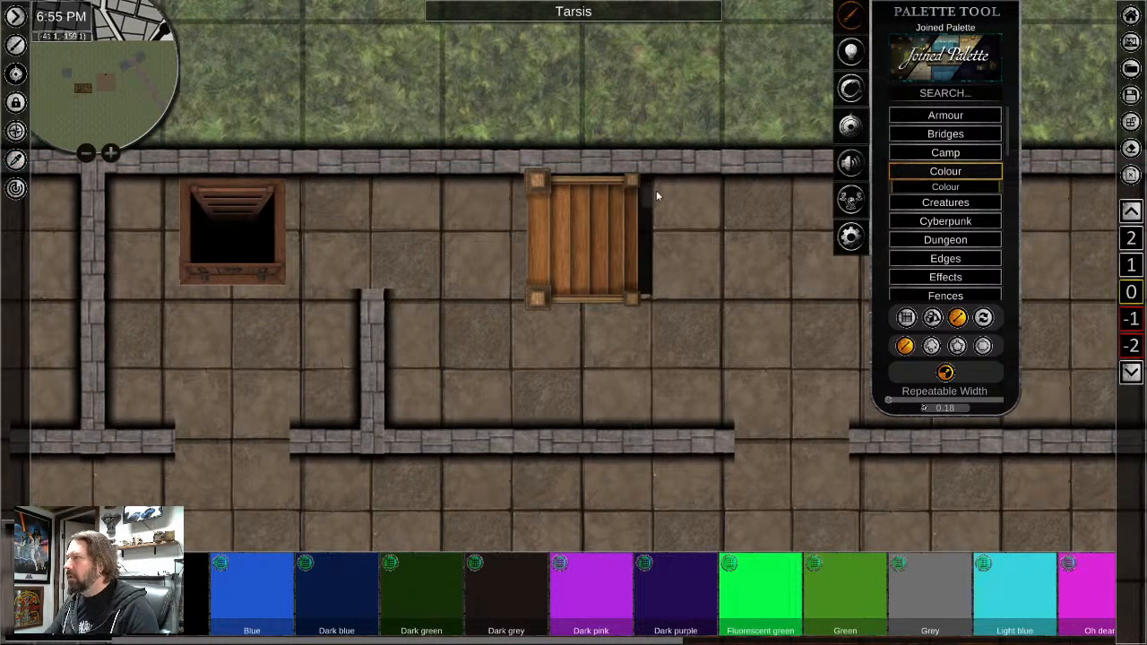
left_click_drag(653, 170, 661, 309)
scroll(699, 356, "down", 2)
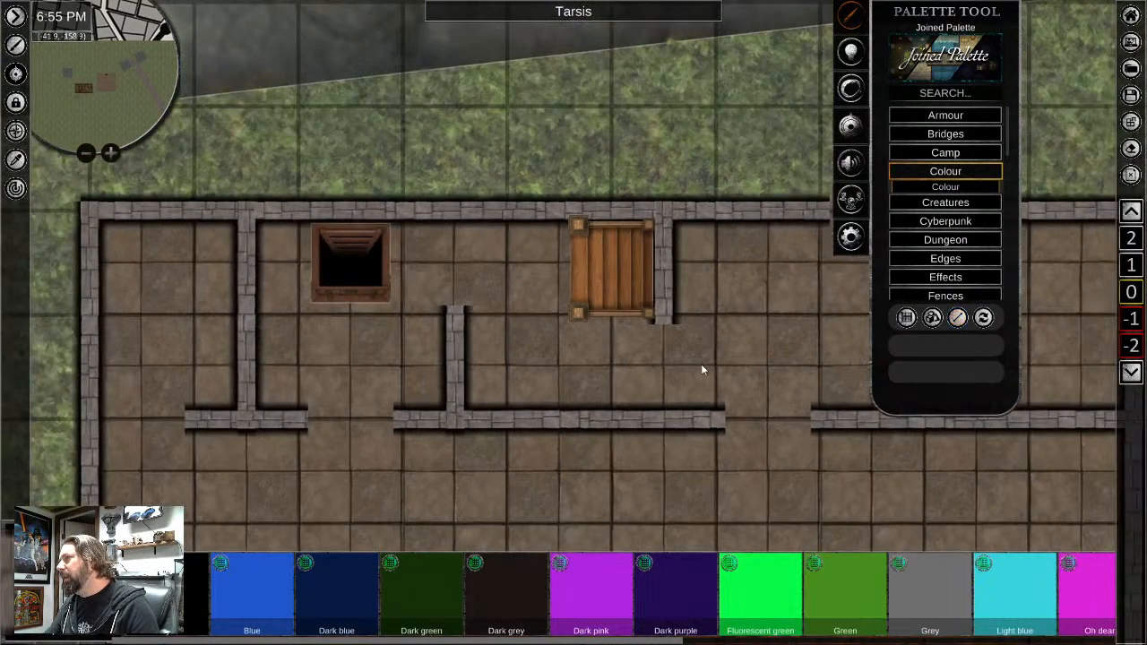
Shift the new vertical wall slightly right to uncover the black strip beside the stairs
scroll(659, 292, "up", 4)
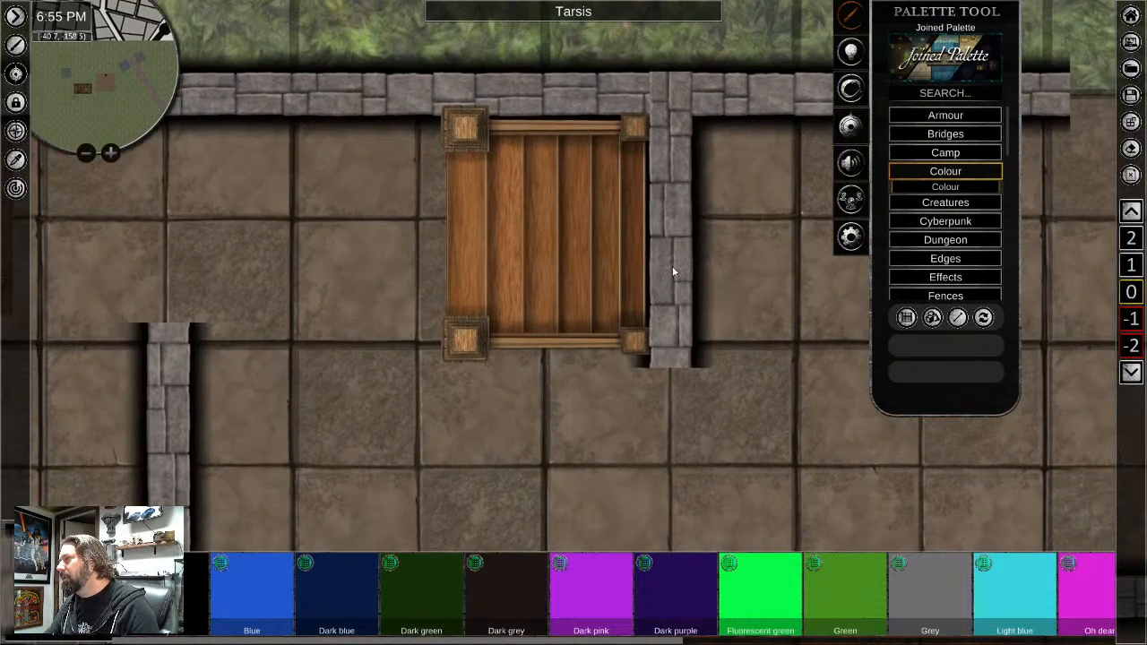
right_click(678, 219)
mouse_move(679, 228)
left_mouse_down()
mouse_move(710, 220)
mouse_move(696, 223)
left_mouse_up()
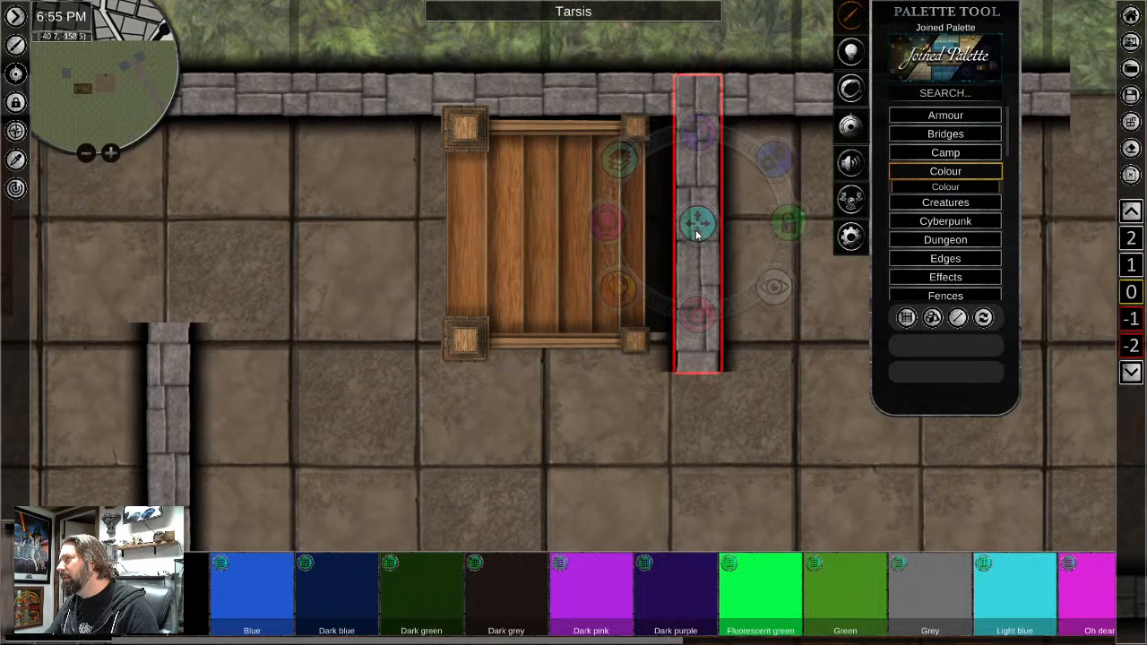
left_click(691, 467)
Sample the stone wall again and draw a short horizontal wall leftward from the vertical wall's lower end, below the stairs
scroll(692, 473, "down", 1)
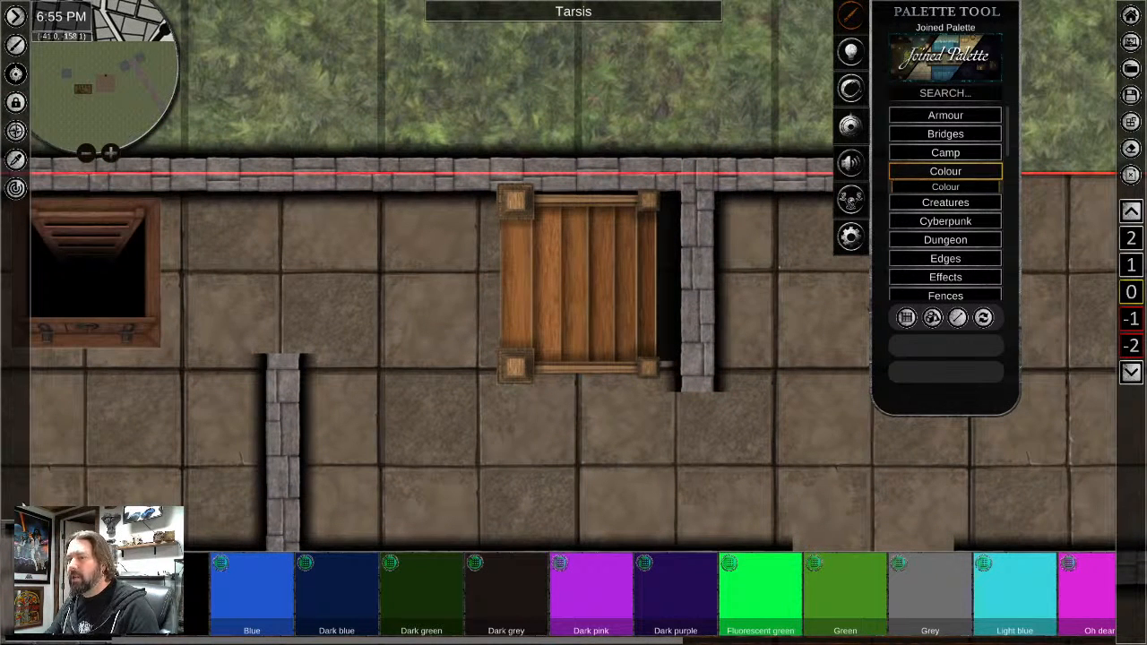
left_click(345, 481)
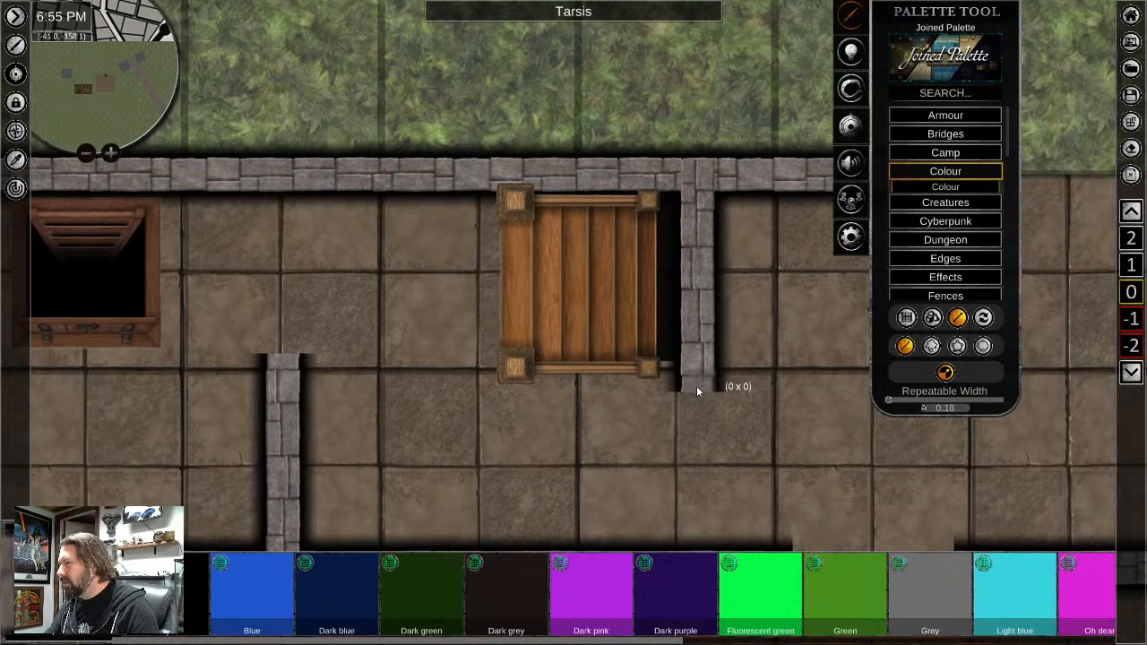
left_click(591, 391)
right_click(706, 442)
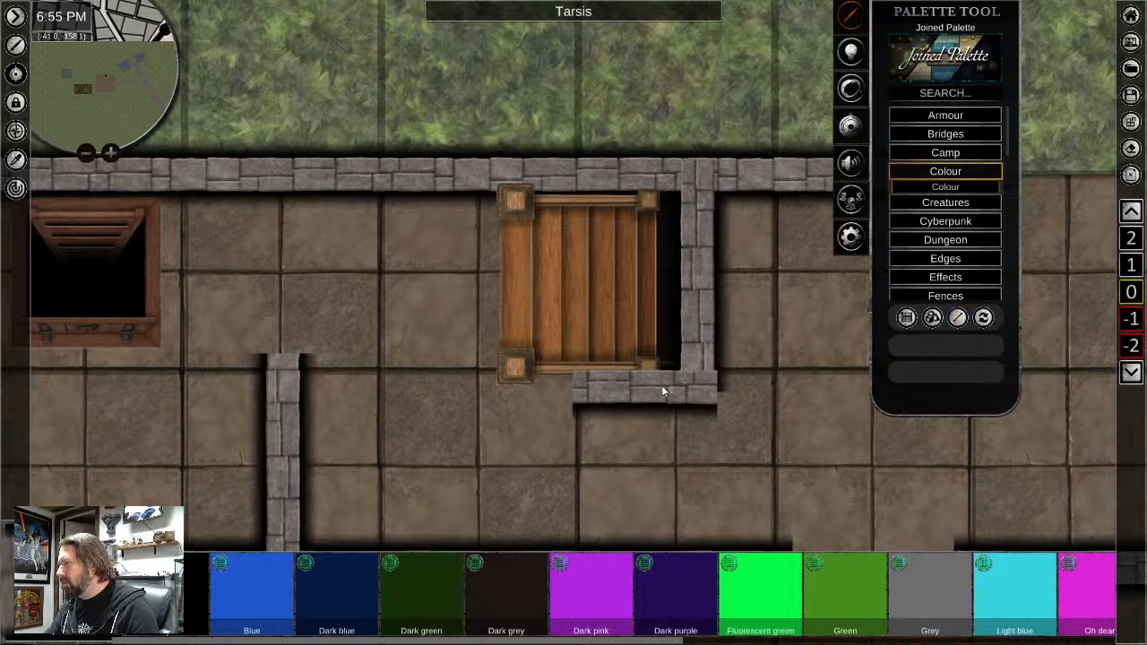
Nudge the horizontal and vertical stone walls until they meet in a clean corner below the stairs
left_click(661, 389)
left_click_drag(650, 390, 642, 383)
left_click(695, 269)
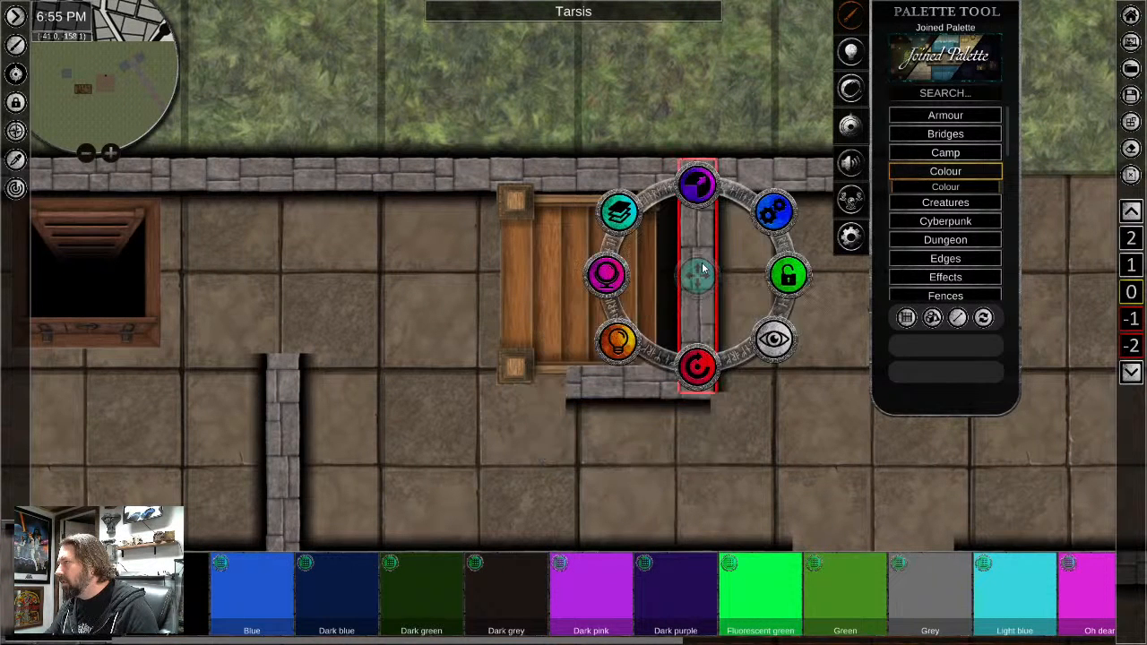
left_click_drag(697, 264, 699, 281)
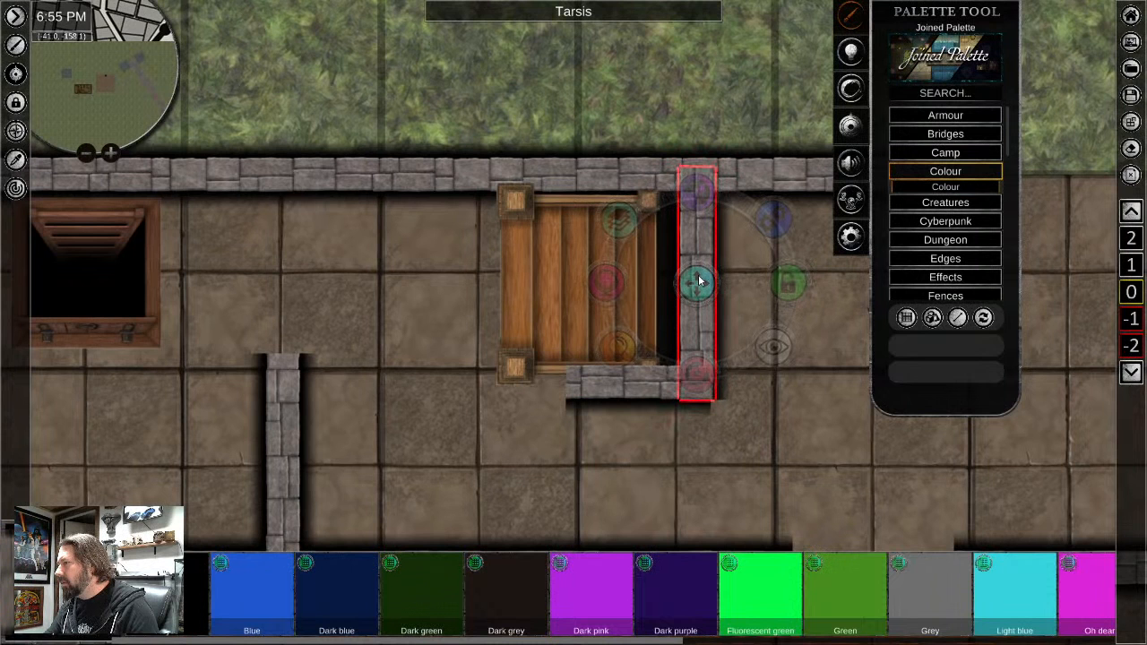
left_click(718, 433)
left_click(624, 385)
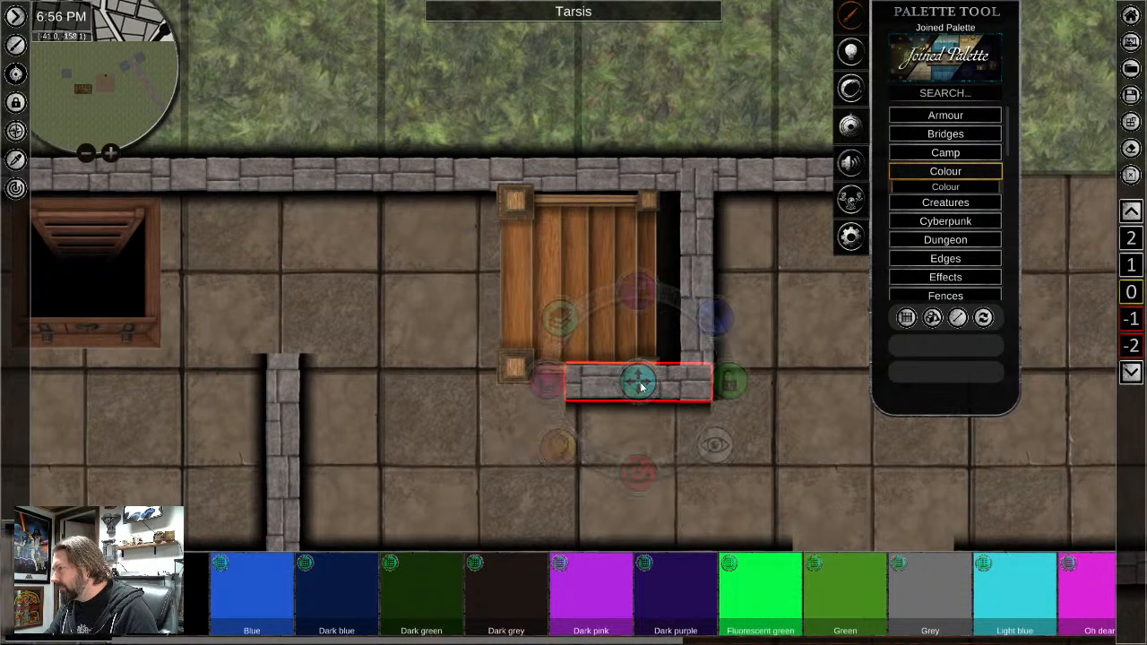
left_click(468, 470)
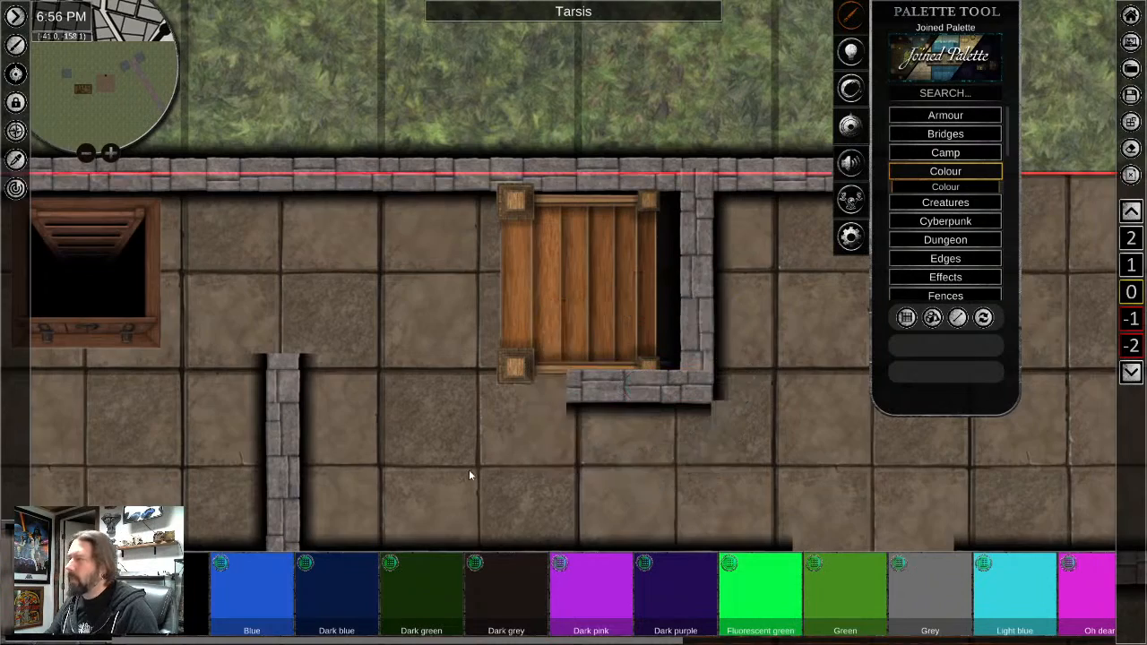
Set up a narrow black colour brush with a brush softness of 1.00 for painting wall shadows
scroll(469, 470, "down", 3)
middle_click_drag(681, 496, 531, 341)
scroll(505, 297, "up", 3)
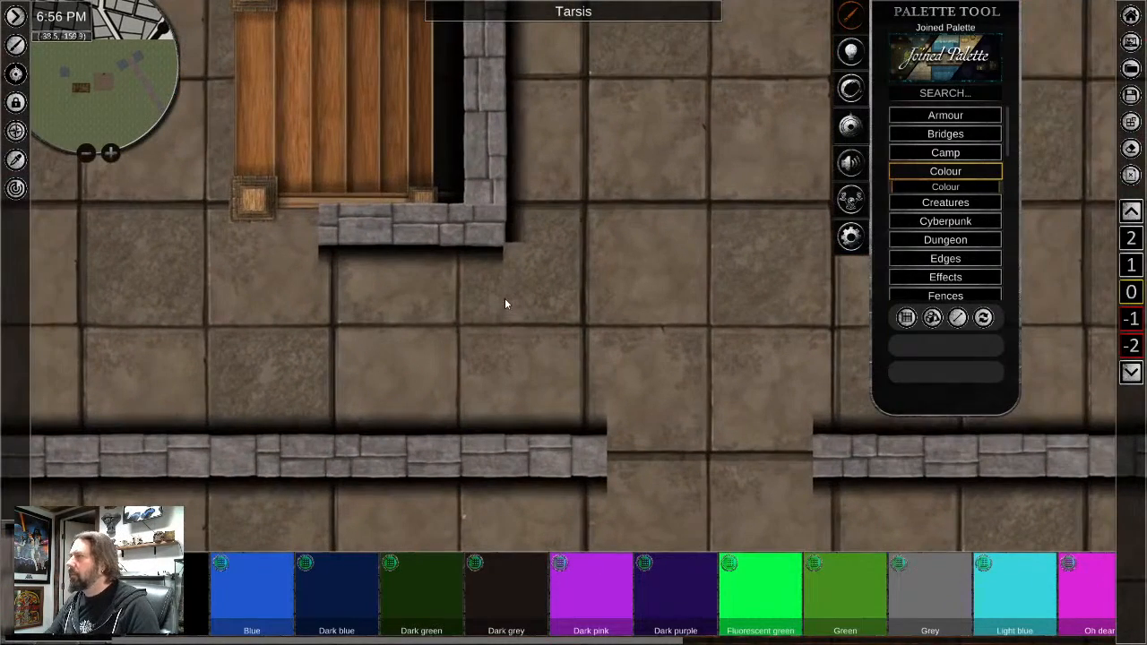
left_click(170, 591)
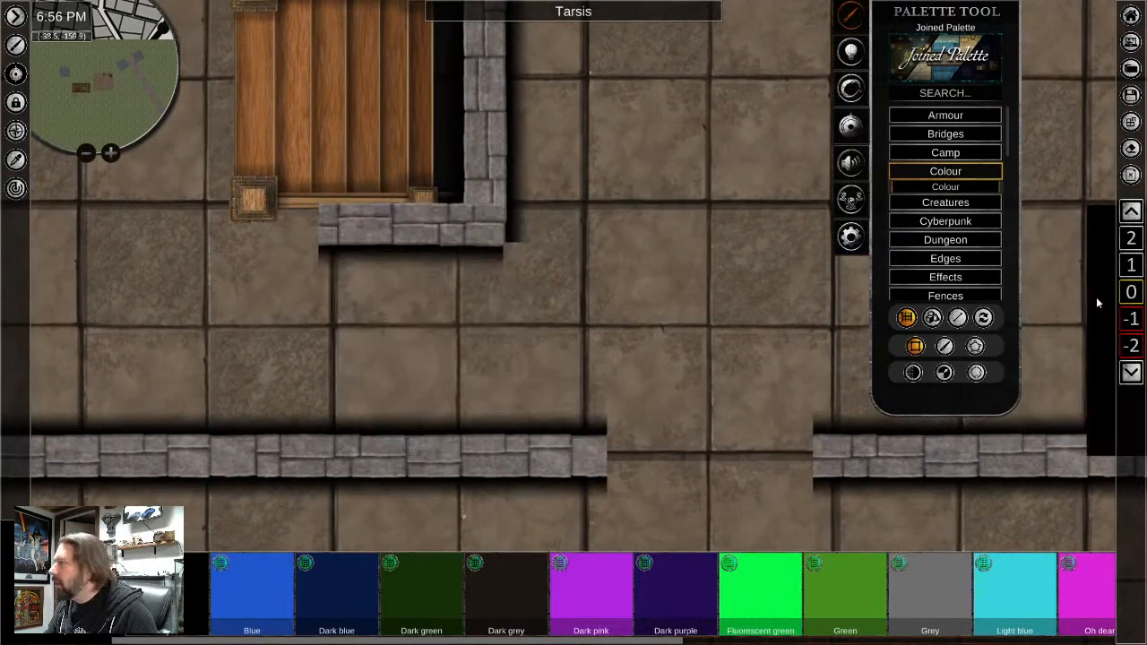
left_click(948, 348)
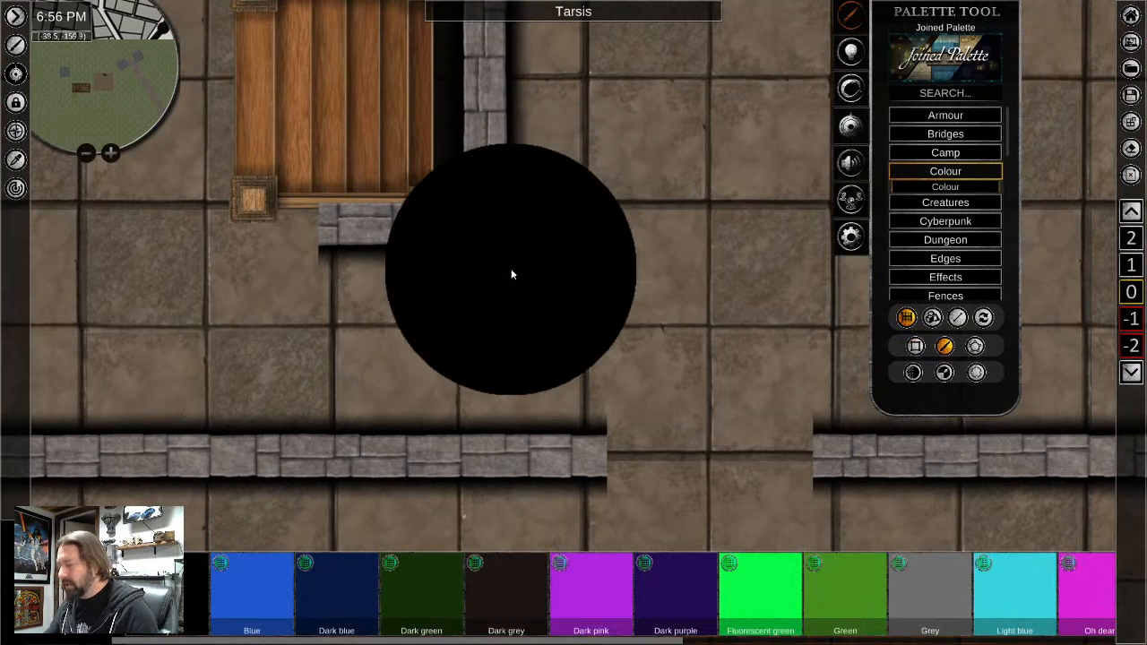
left_click(913, 371)
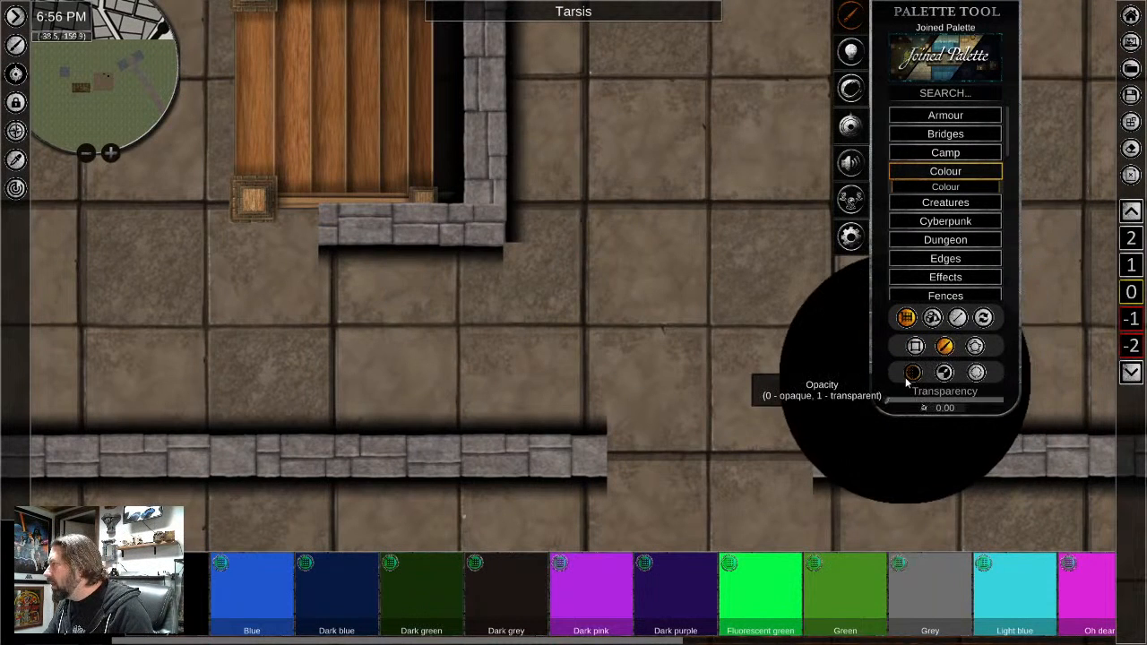
left_click(944, 372)
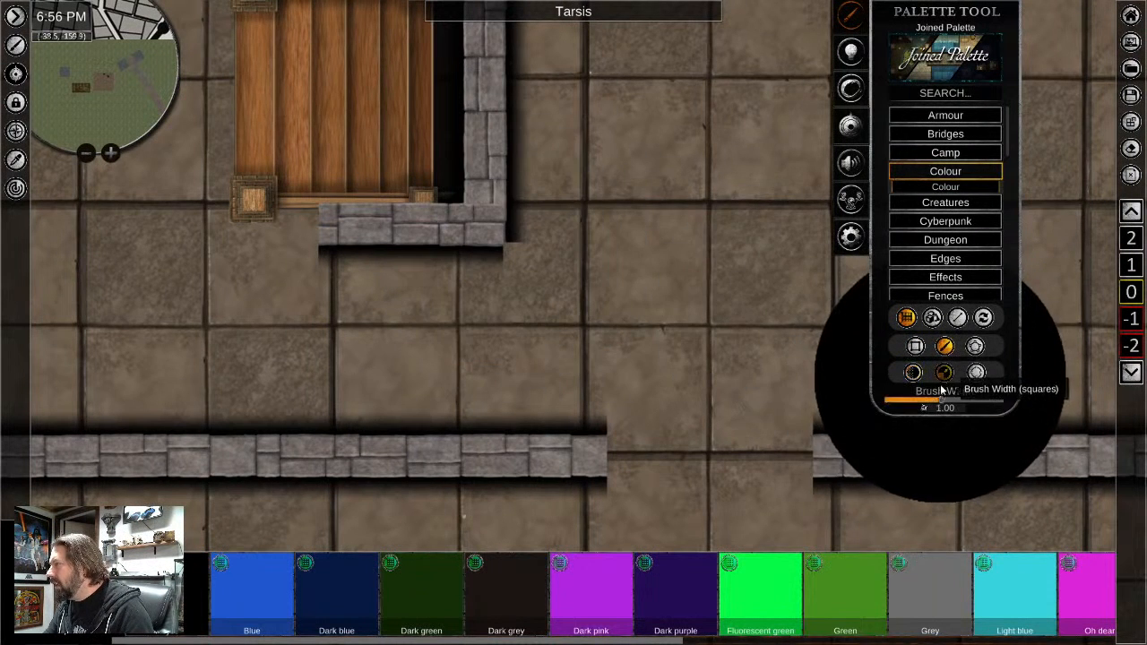
left_click(910, 402)
left_click_drag(909, 402, 890, 401)
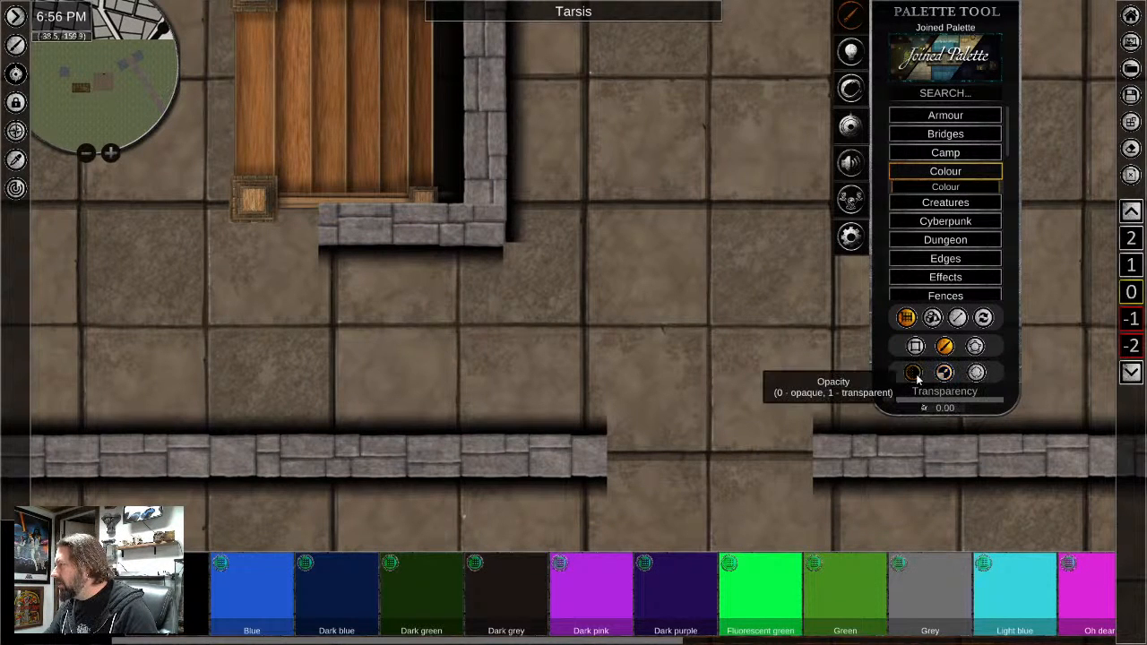
left_click_drag(887, 402, 935, 402)
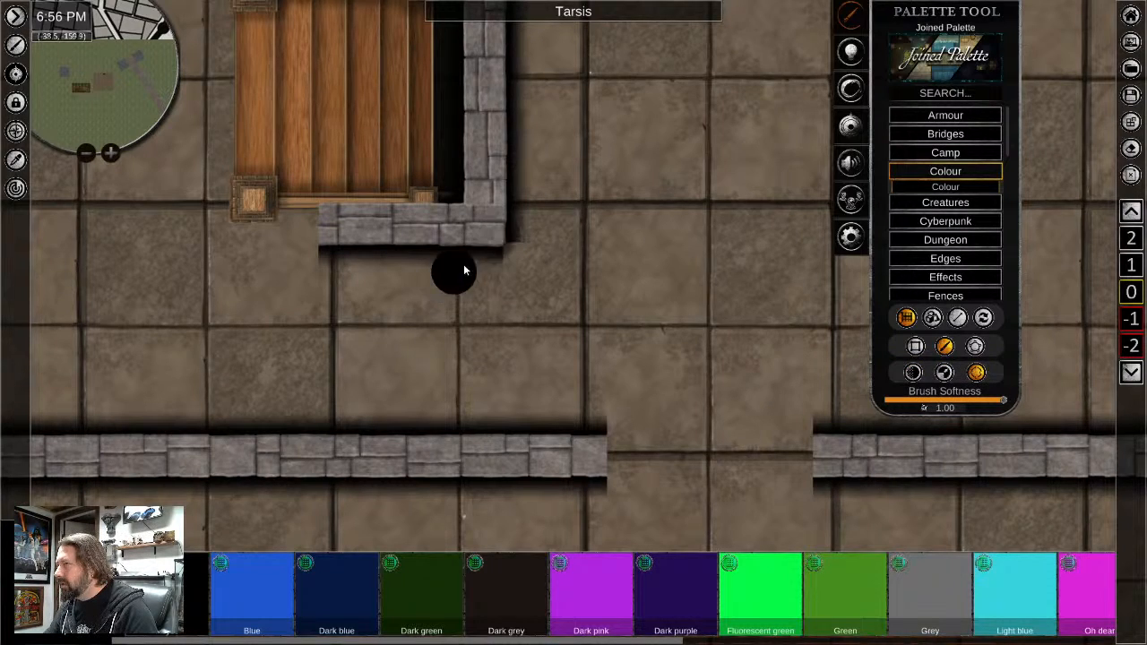
Paint a soft black shadow at the outer corner where the two new walls meet
scroll(332, 225, "down", 3)
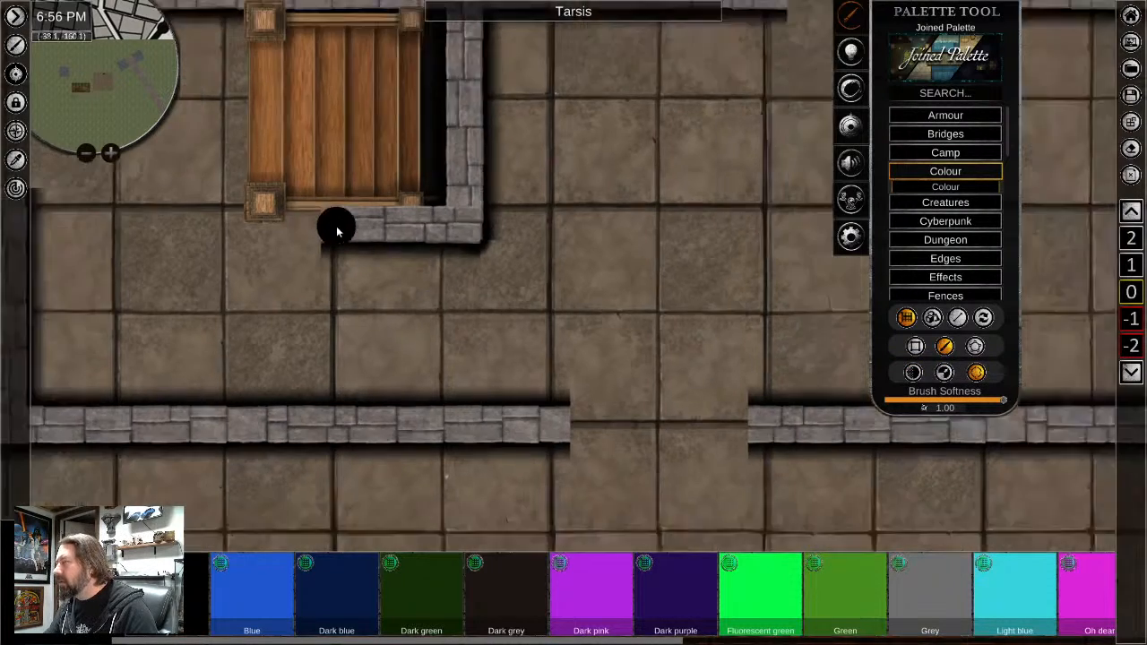
key("Escape")
scroll(392, 327, "down", 4)
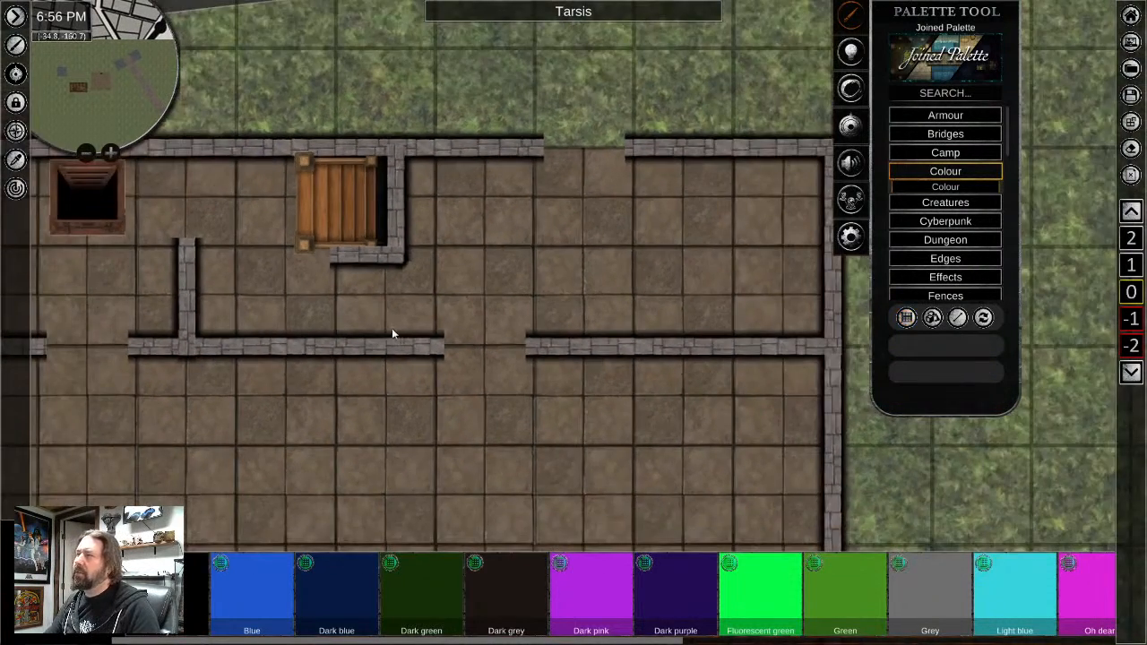
Paint a soft black shadow around the free end of the short horizontal wall below the stairs with the brush
scroll(501, 331, "up", 8)
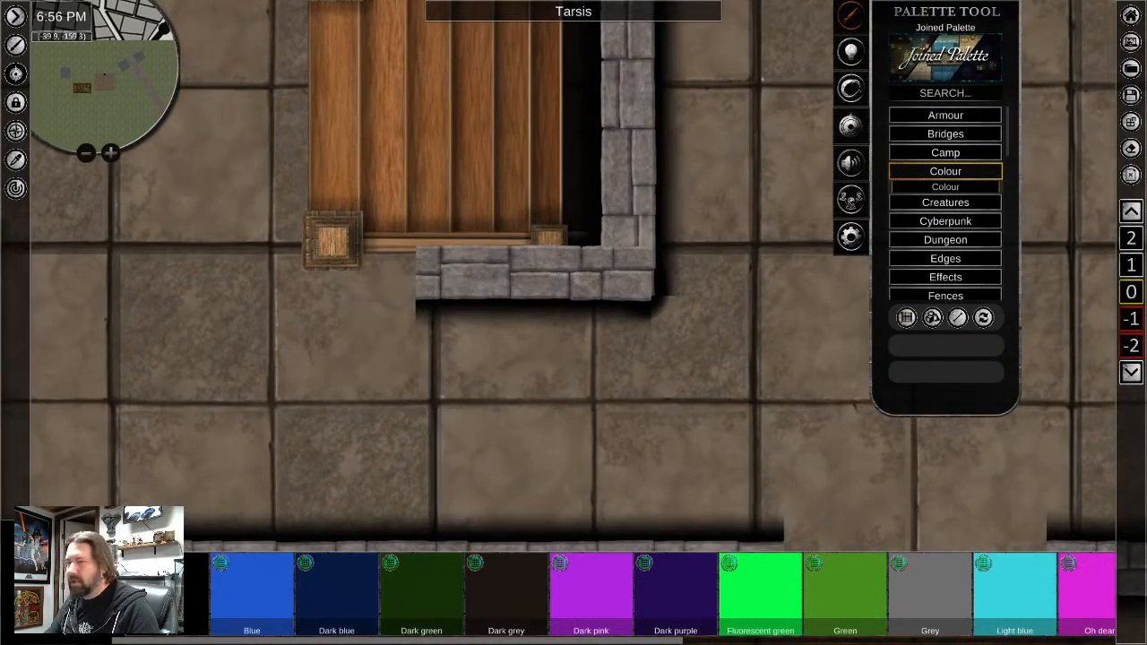
left_click(906, 317)
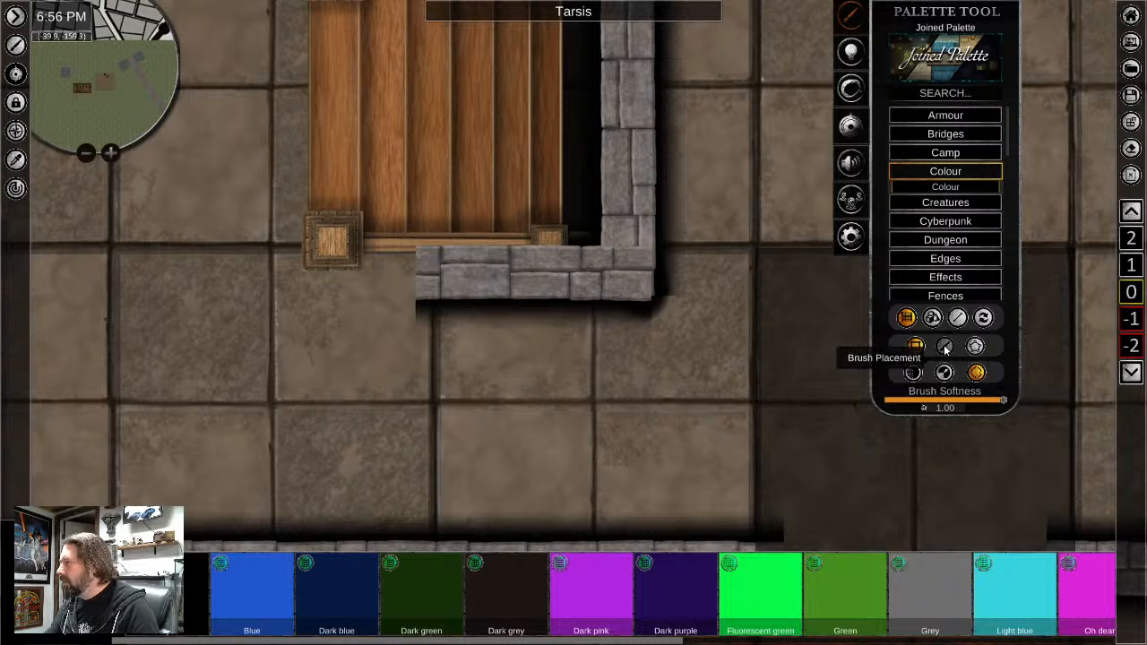
left_click(944, 346)
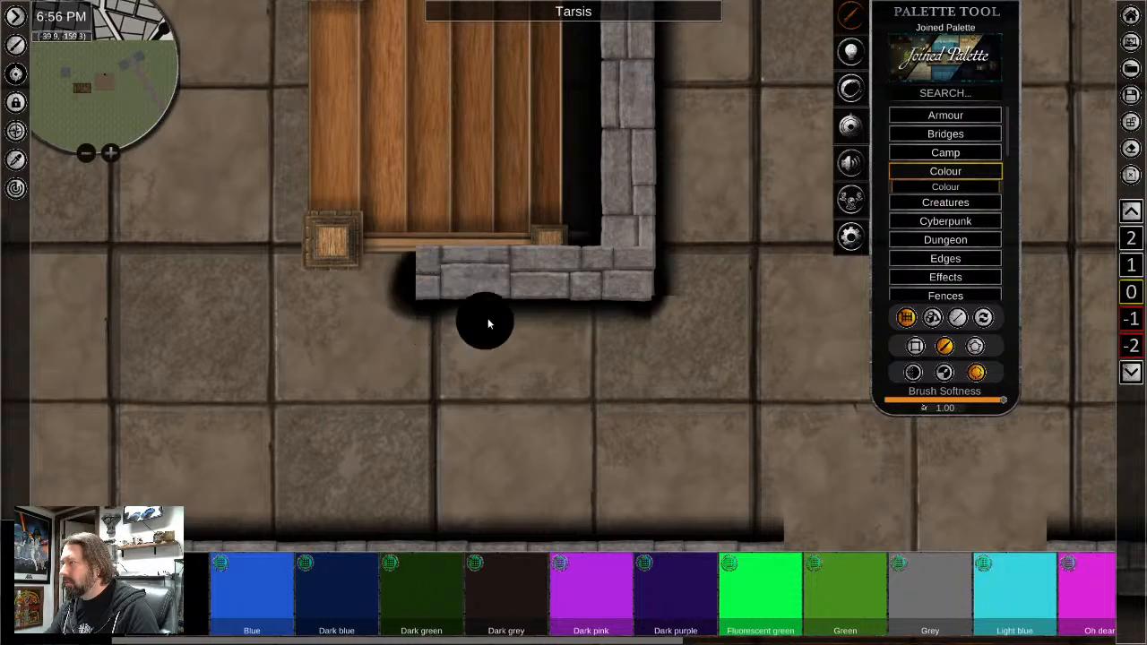
scroll(484, 320, "down", 2)
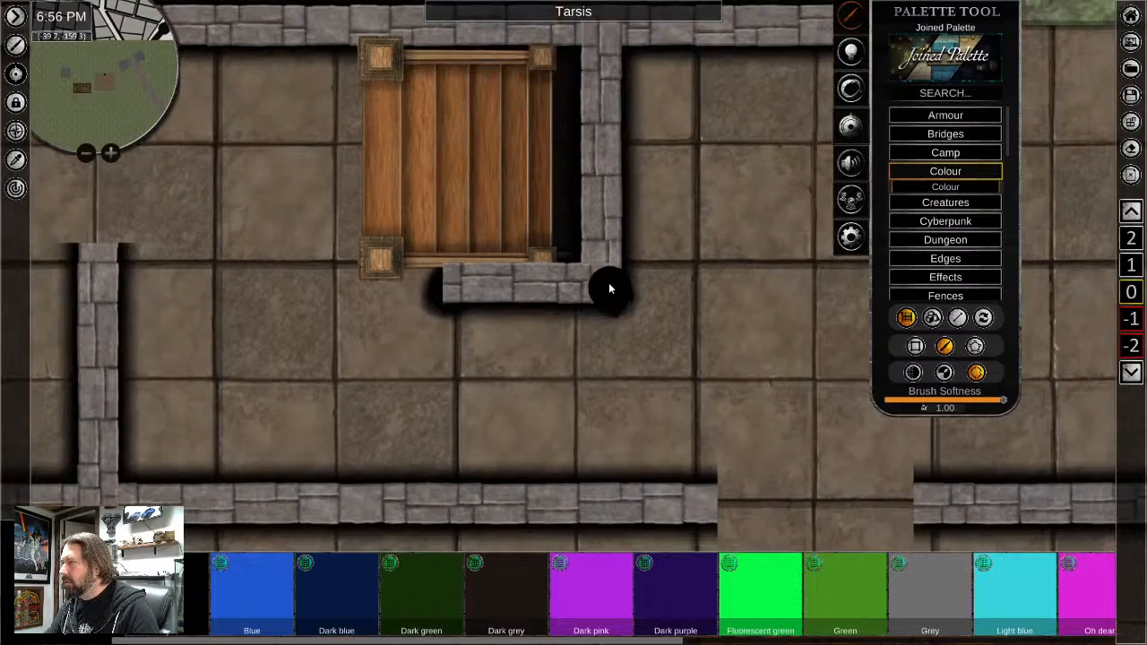
scroll(609, 295, "down", 4)
scroll(561, 423, "up", 3)
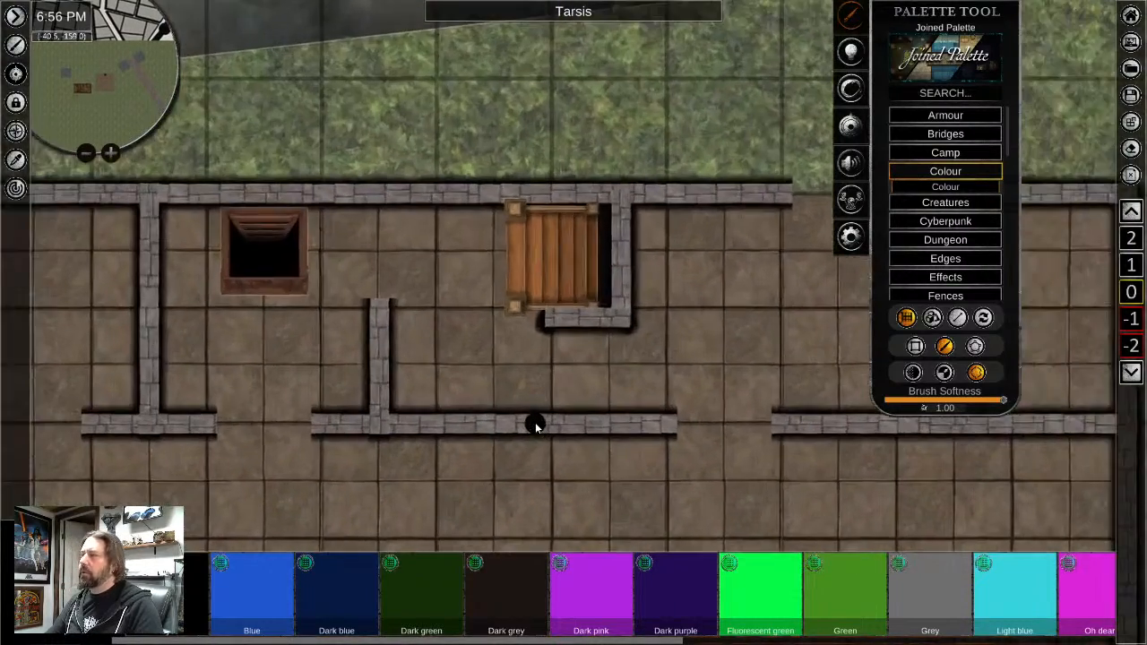
right_click(518, 387)
Copy the rough stone wall section from level -1 and place it on level 0 in the wall gap between the trapdoor and the stairs
scroll(315, 362, "down", 3)
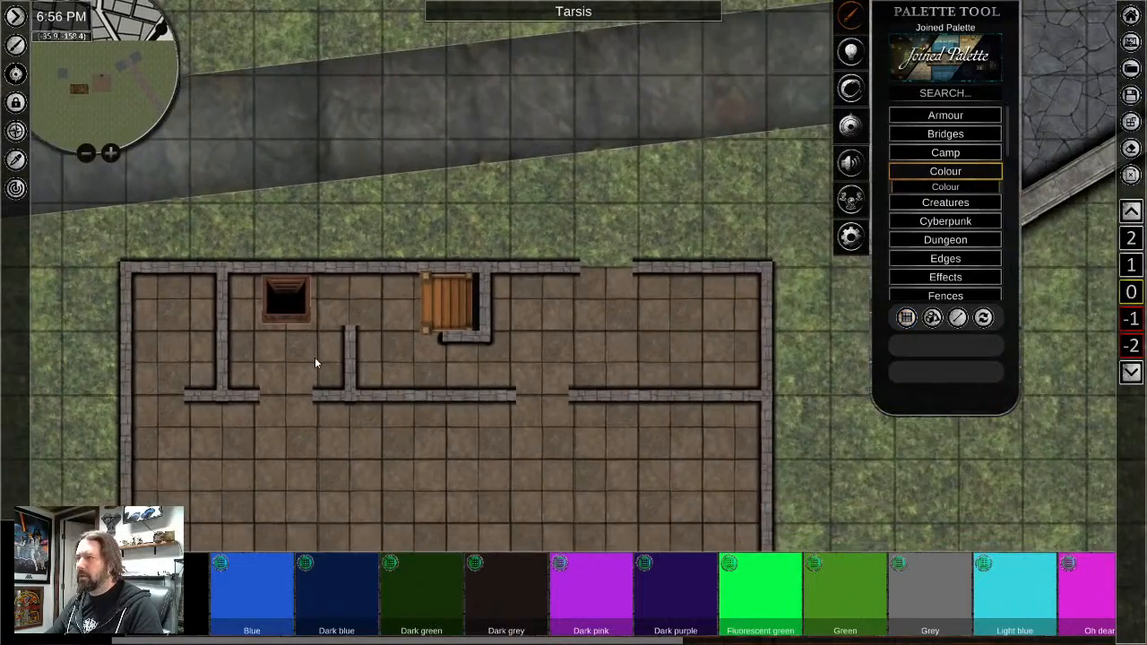
scroll(315, 354, "up", 3)
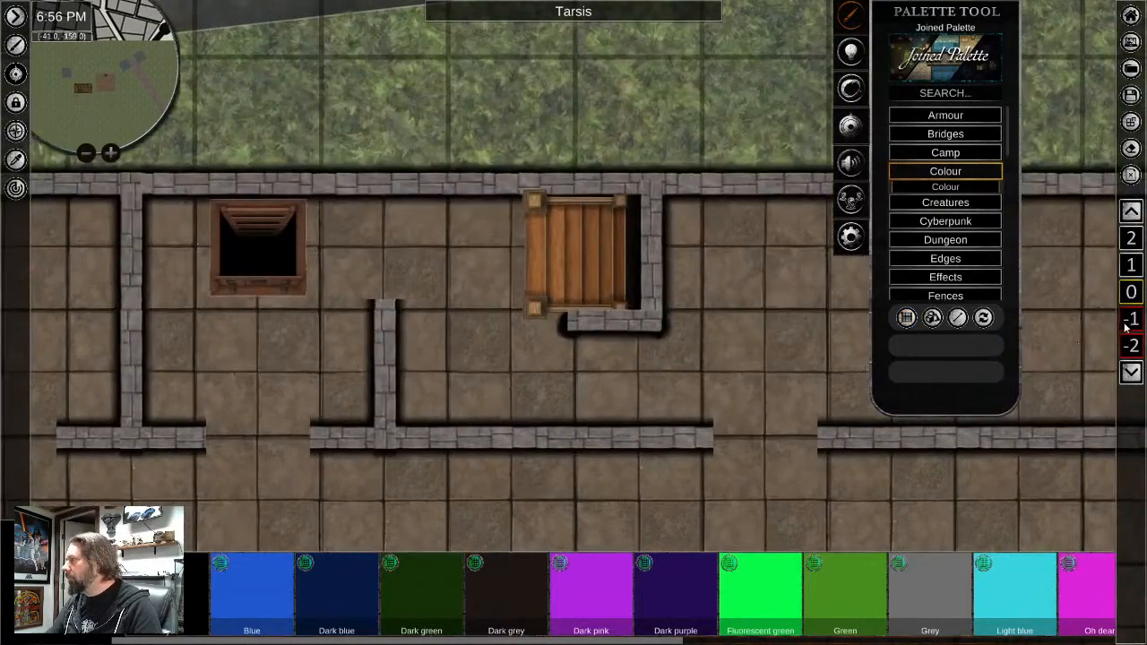
left_click(1129, 321)
middle_click_drag(542, 541, 529, 348)
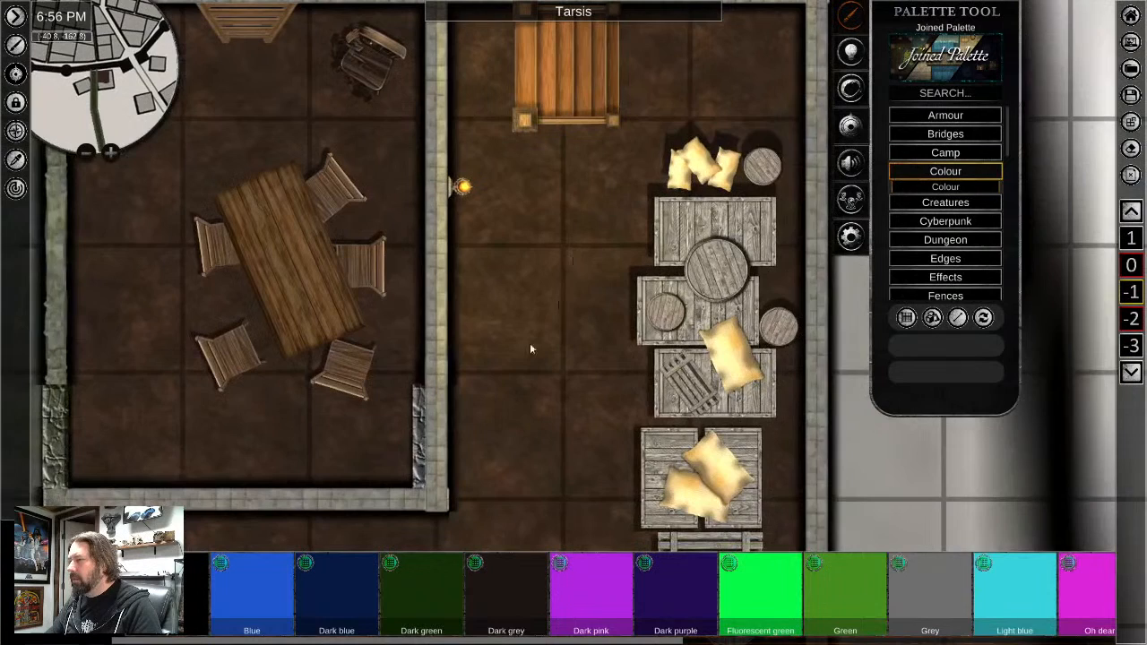
right_click(415, 445)
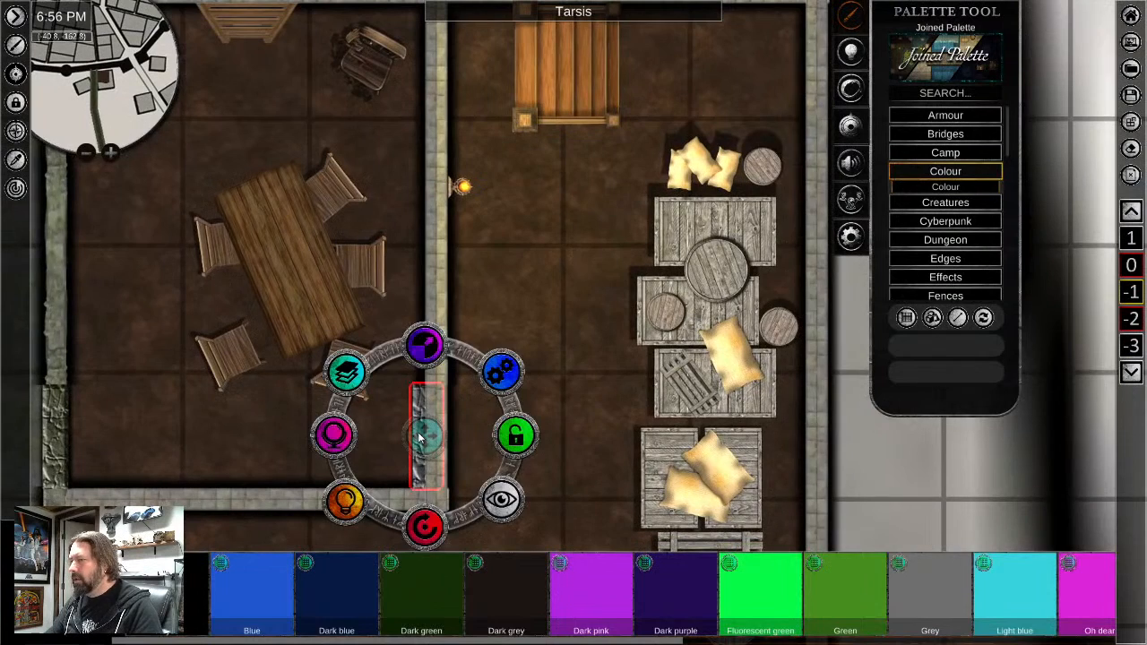
left_click(1131, 266)
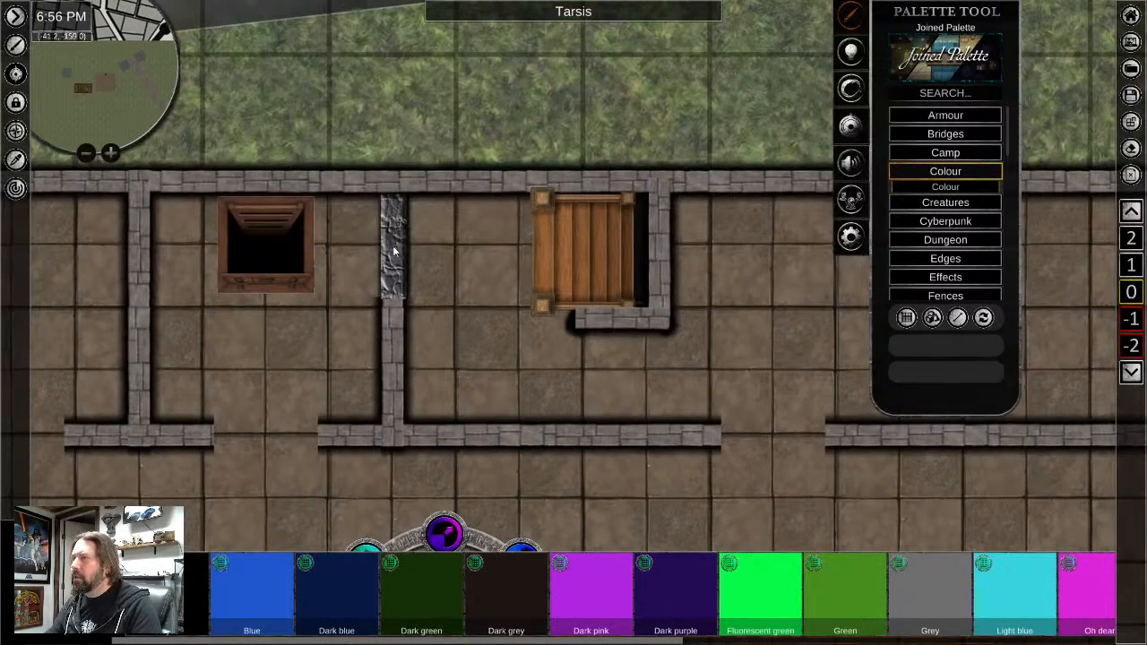
right_click(392, 253)
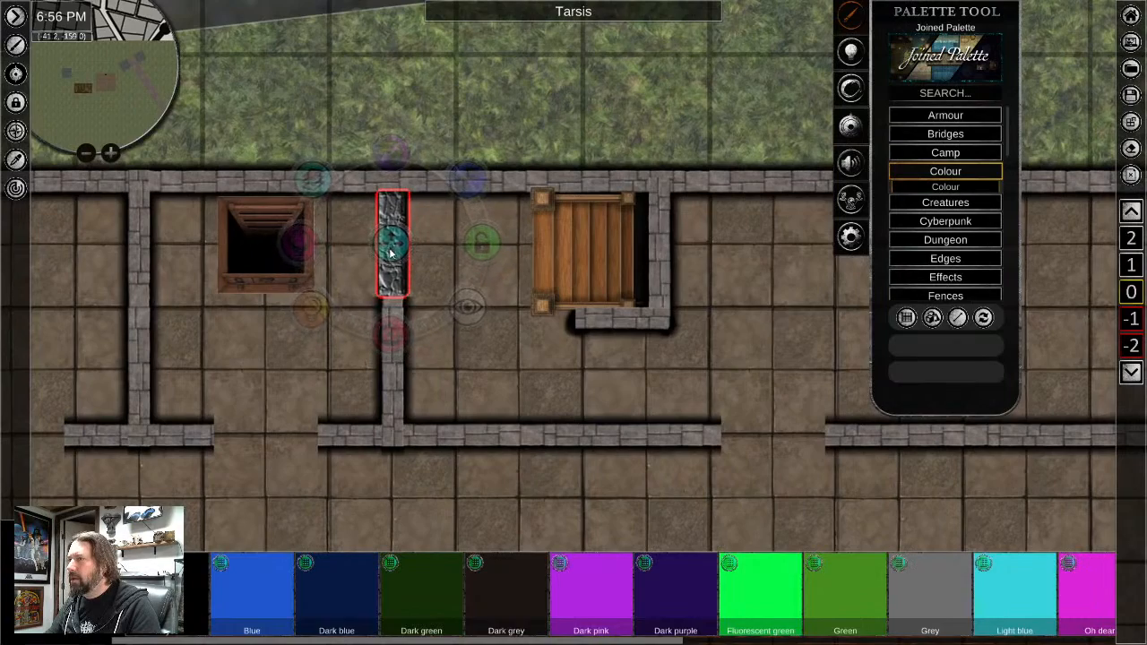
right_click(519, 383)
Try searching all palette content for "wood door", limited to images only
scroll(519, 387, "down", 2)
middle_click_drag(519, 456, 486, 383)
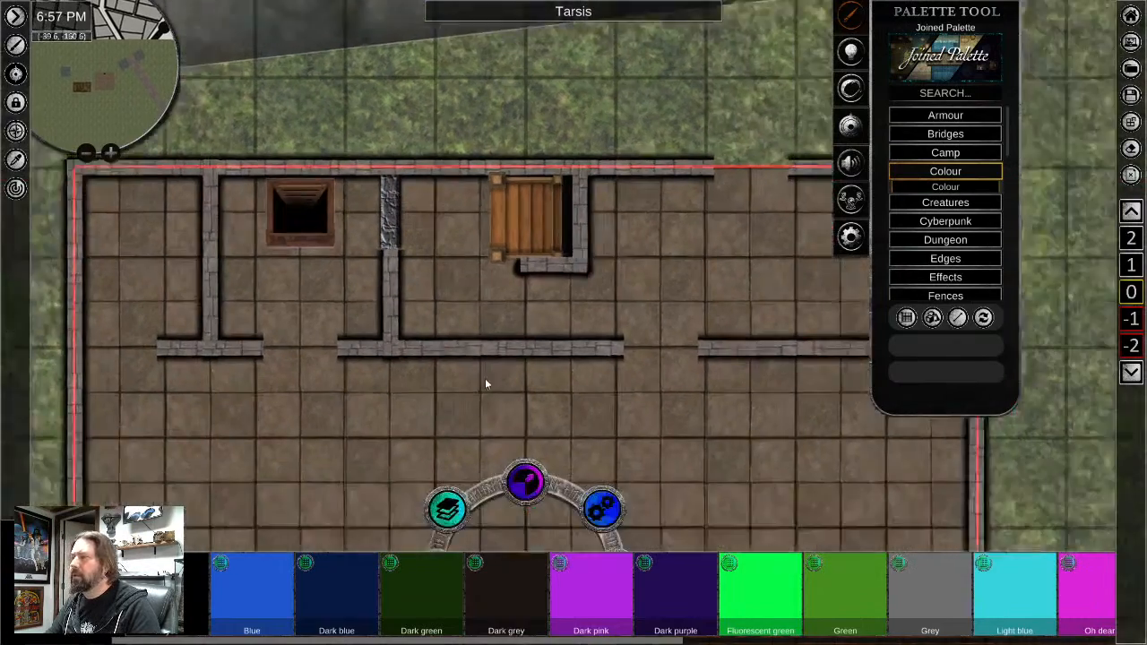
scroll(484, 383, "down", 2)
middle_click_drag(337, 381, 394, 373)
scroll(394, 373, "up", 3)
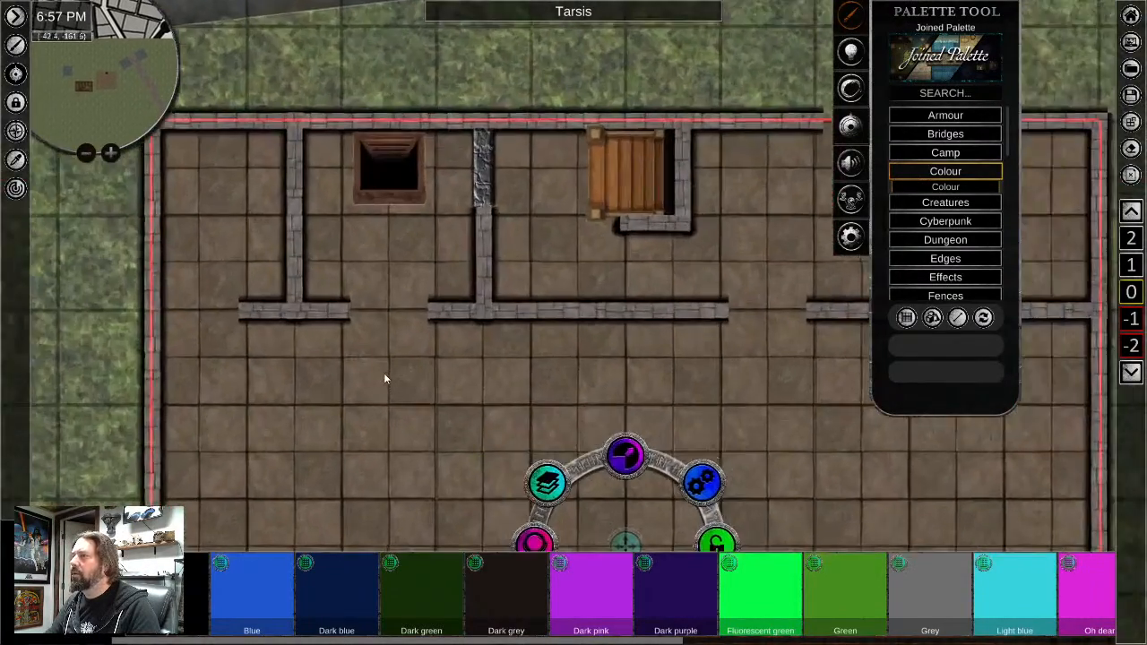
left_click(955, 97)
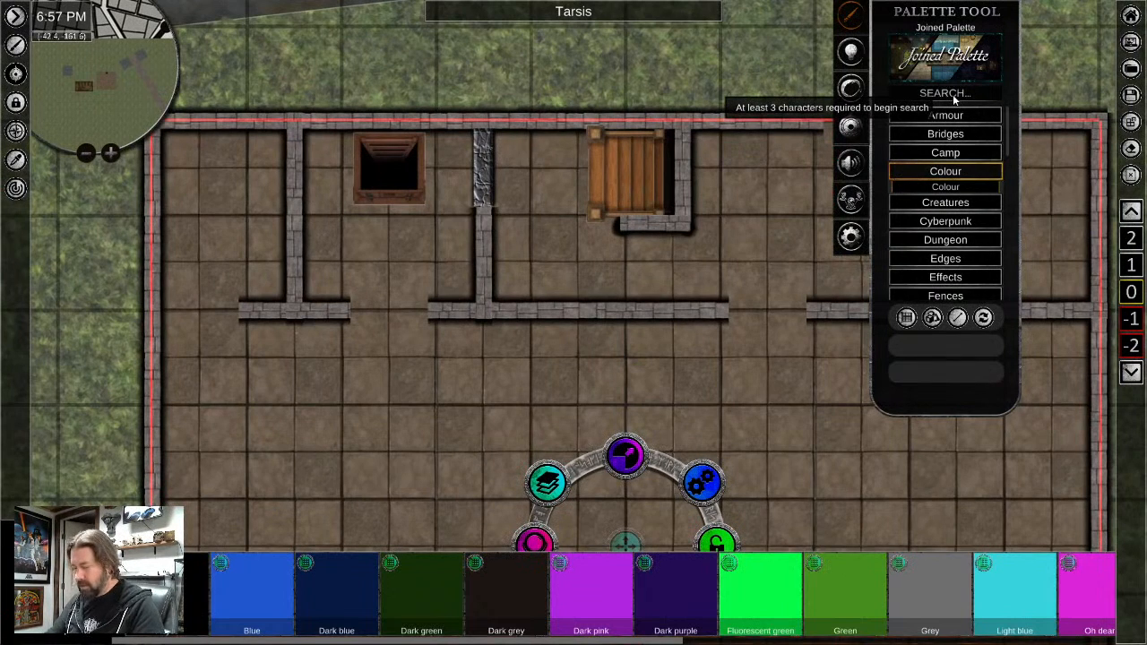
type("wood door")
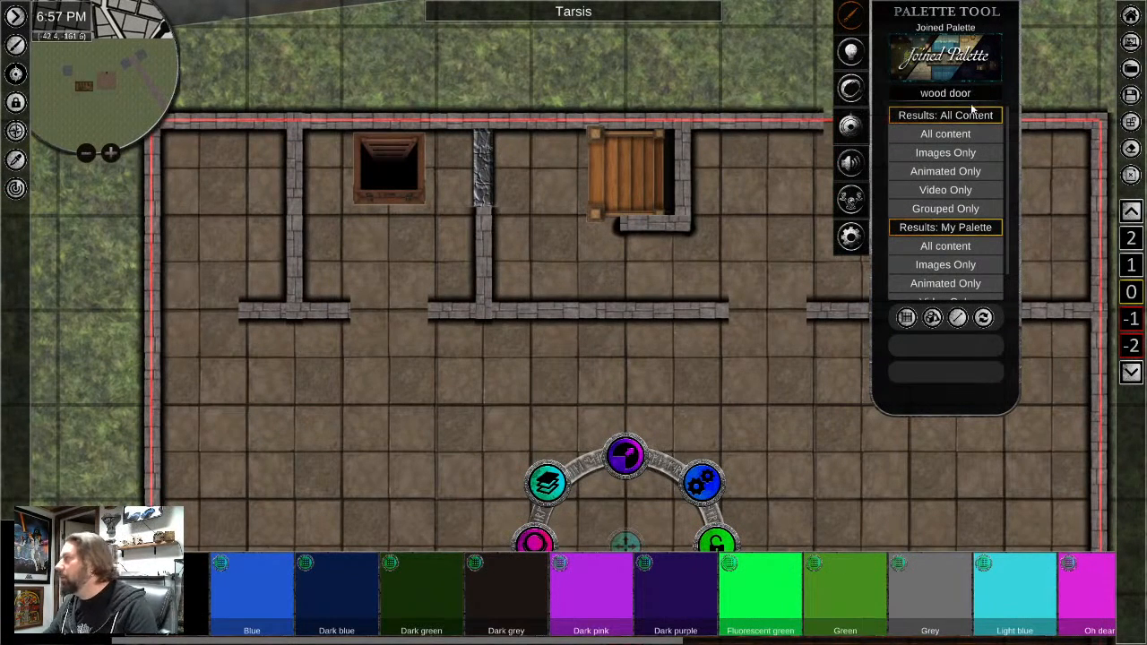
left_click(944, 158)
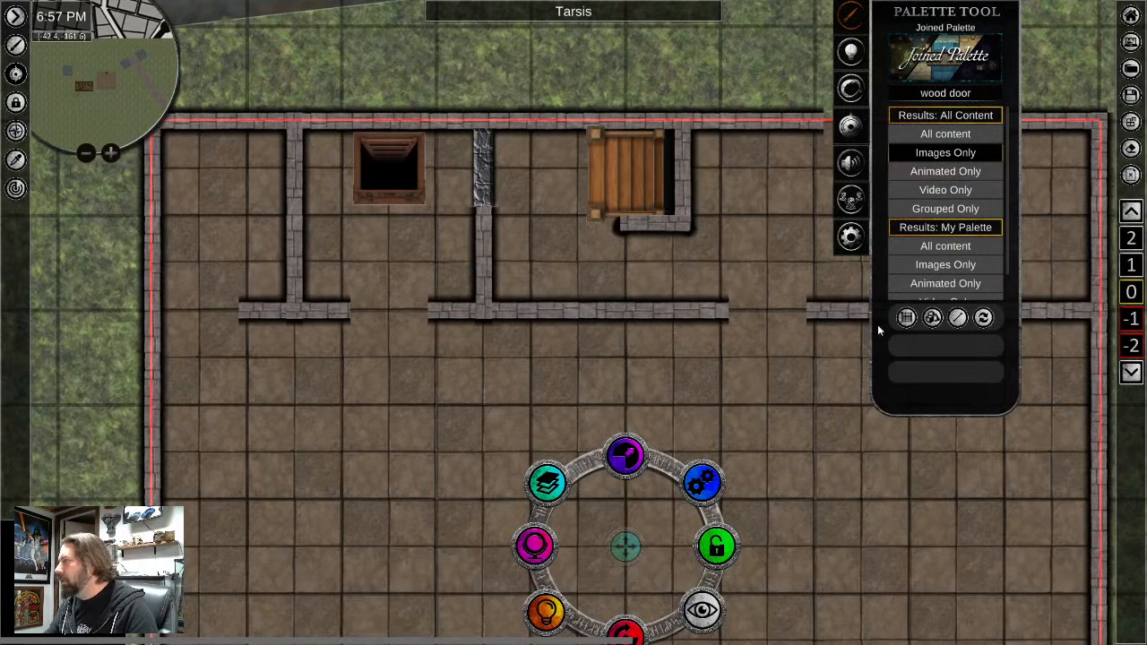
Try the palette search with "wooddoor" as one word, keeping the current palette selection
left_click(965, 95)
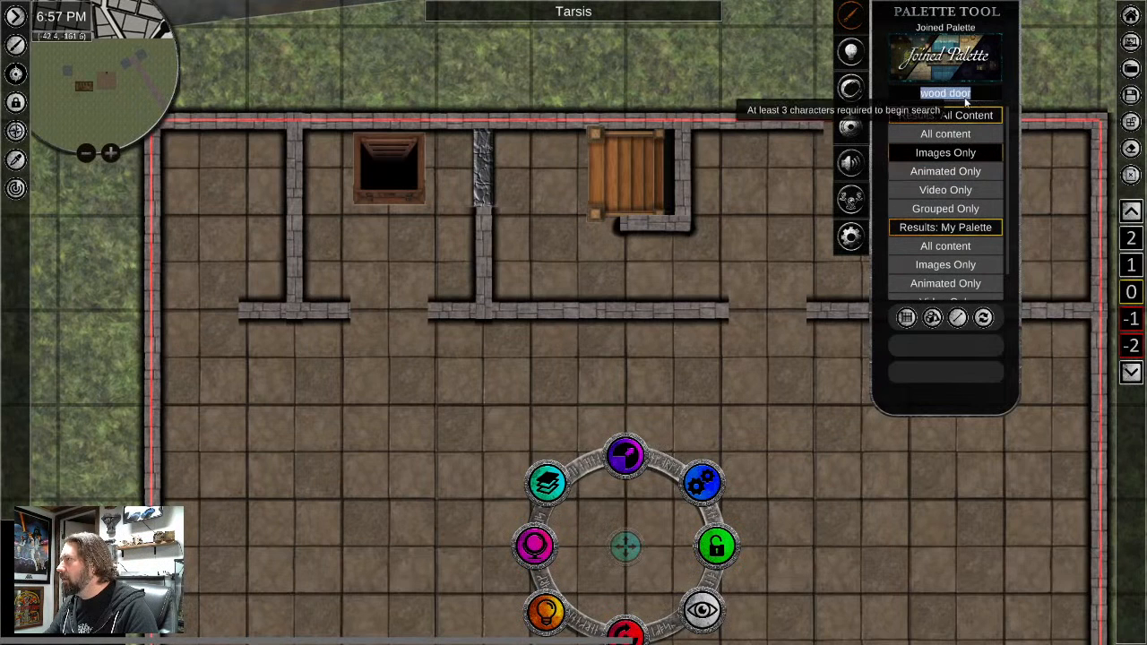
type("d")
key("BackSpace")
type("wood")
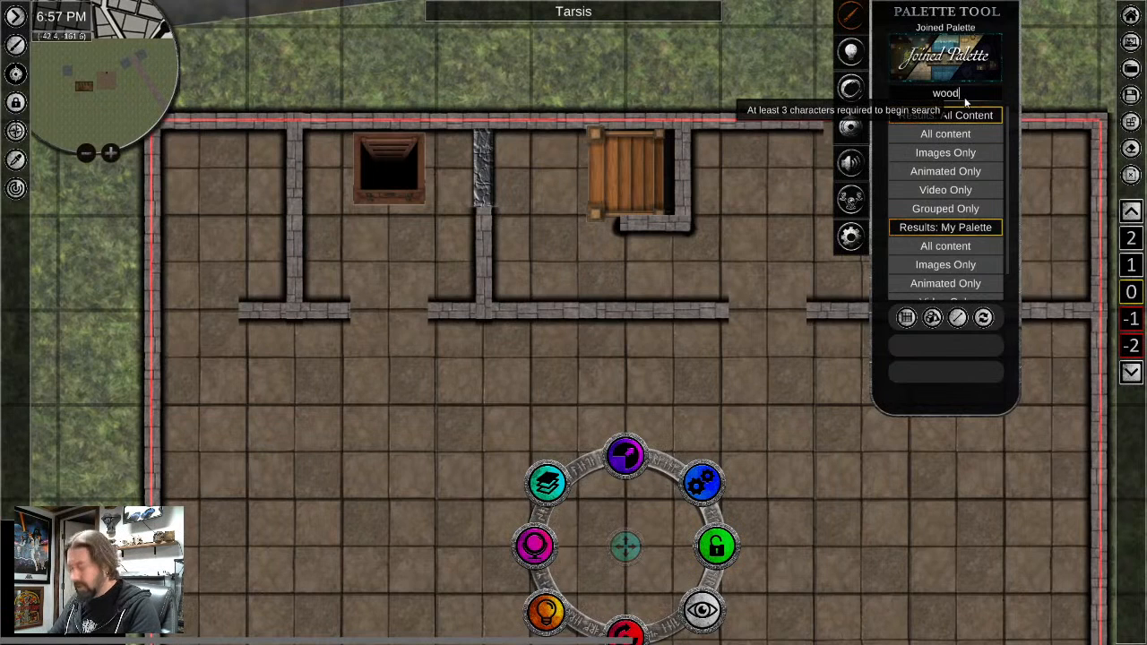
type("door")
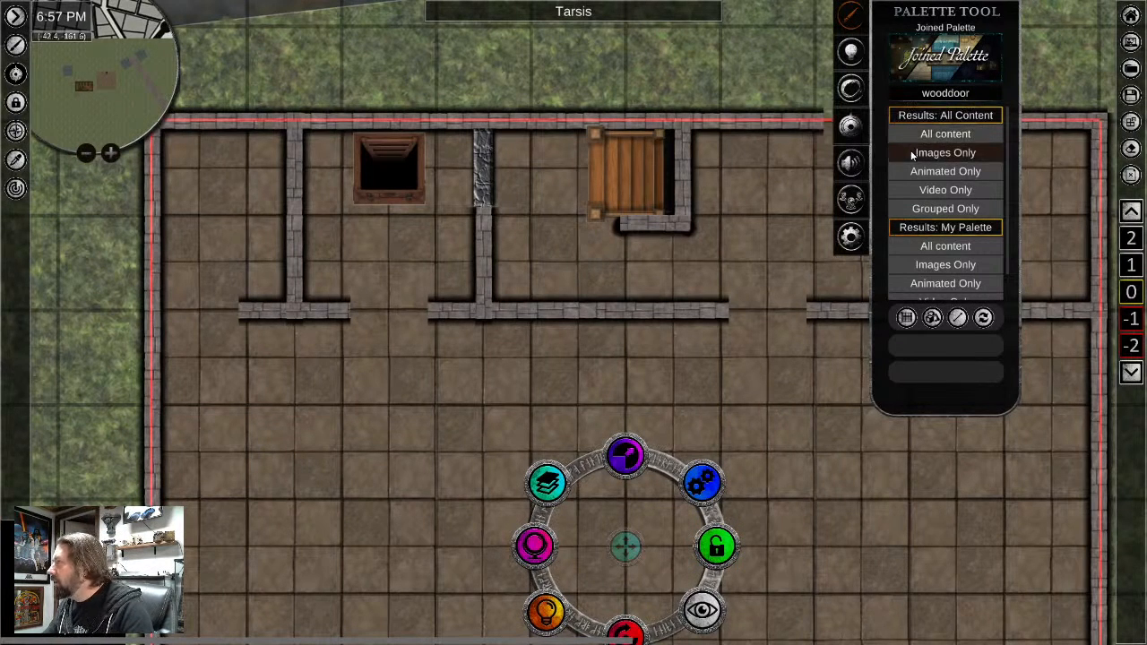
left_click(967, 78)
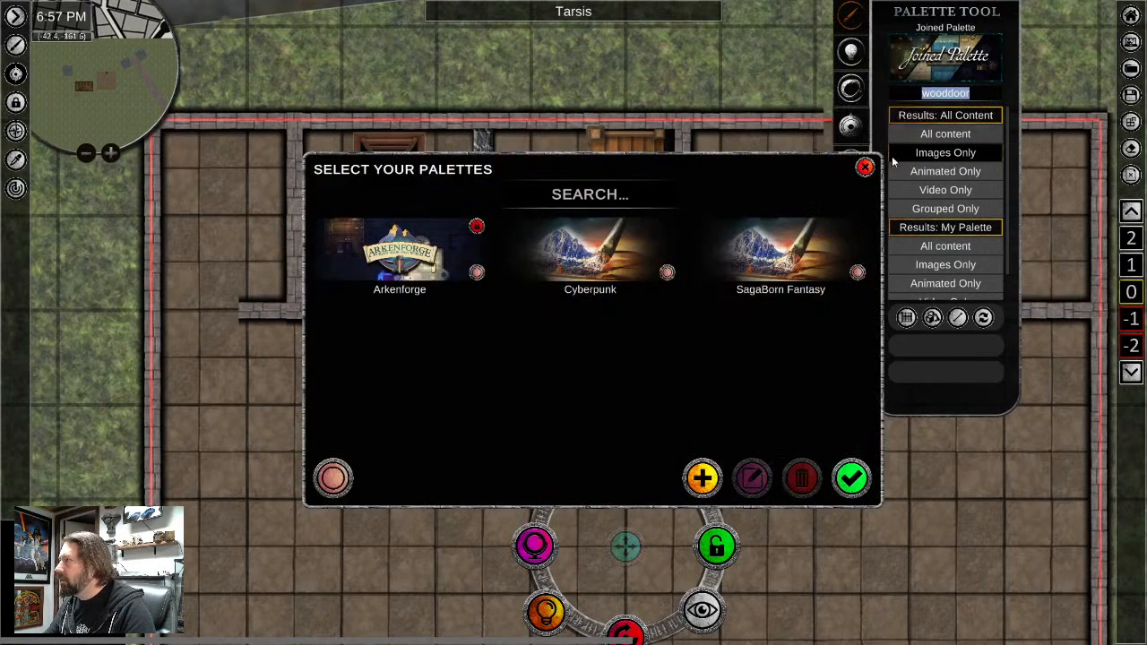
left_click(864, 167)
Search all palette content for "door" and list images only
double_click(939, 97)
type("door")
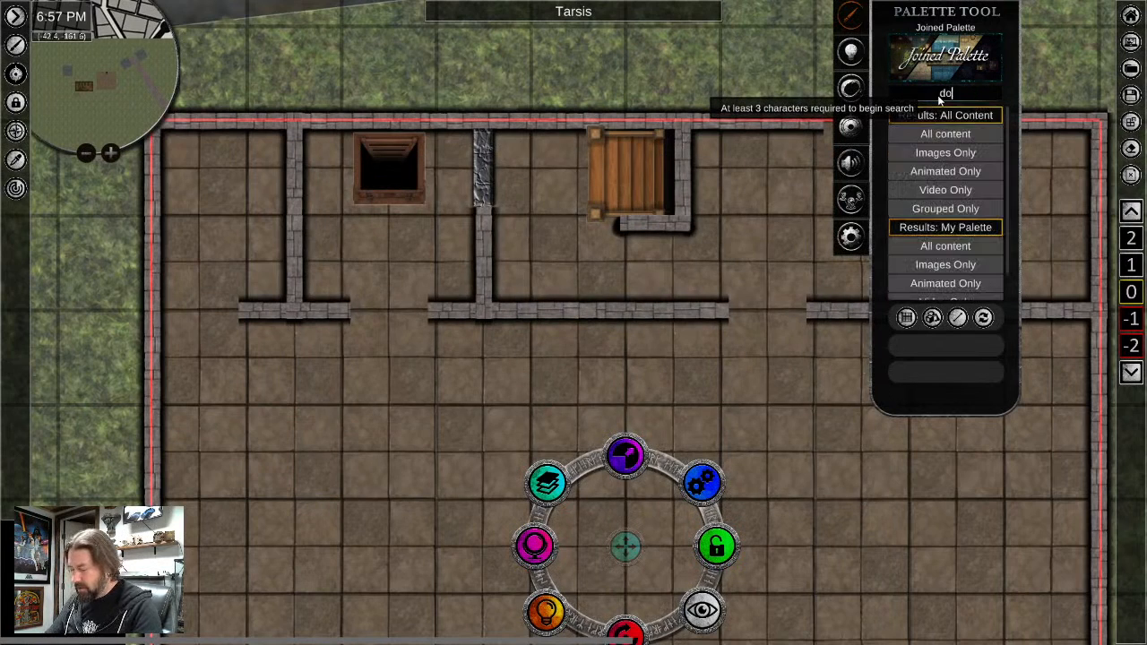
left_click(932, 153)
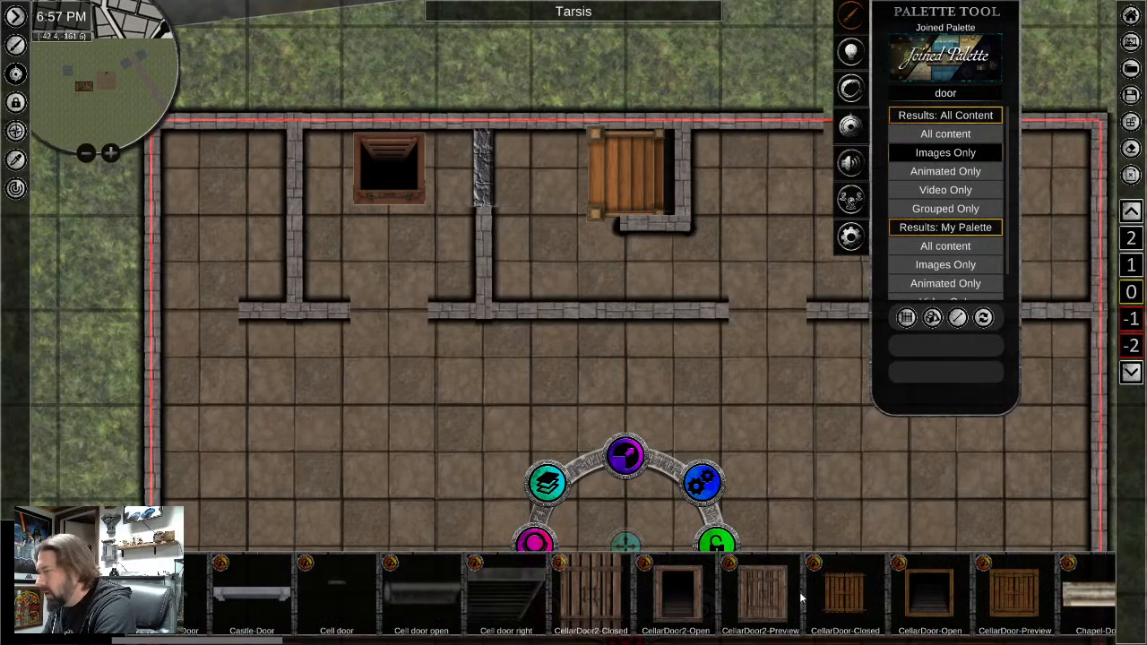
Find the "wooden door" image with metal hinges among the door results and place it in the wall gap south of the trapdoor
scroll(802, 599, "down", 10)
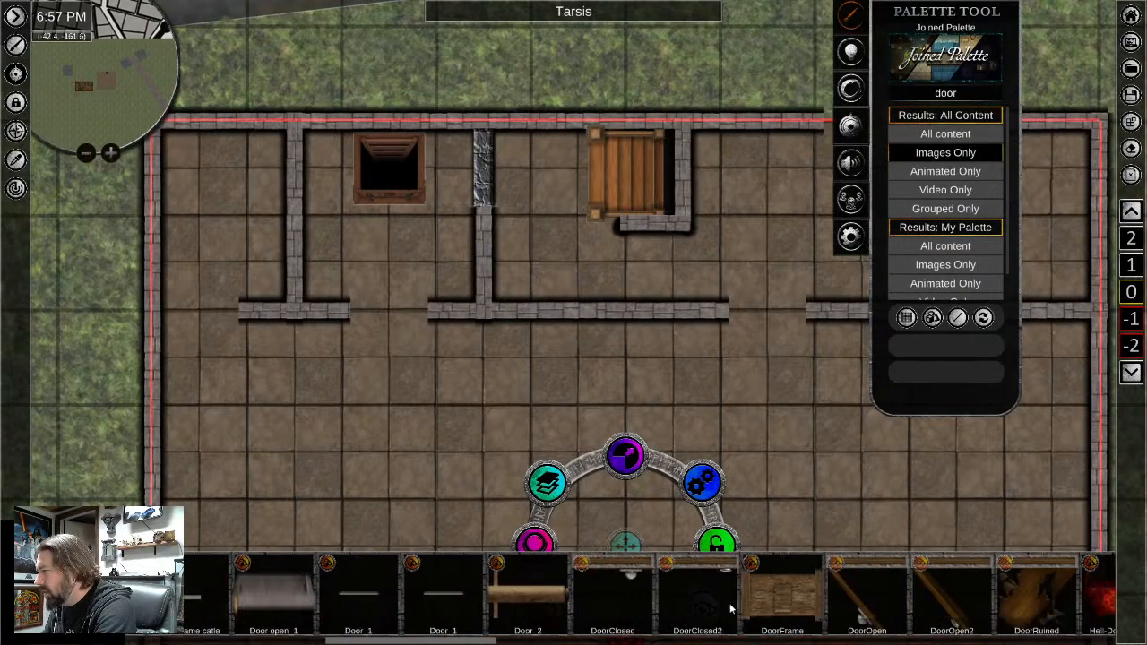
scroll(730, 609, "down", 10)
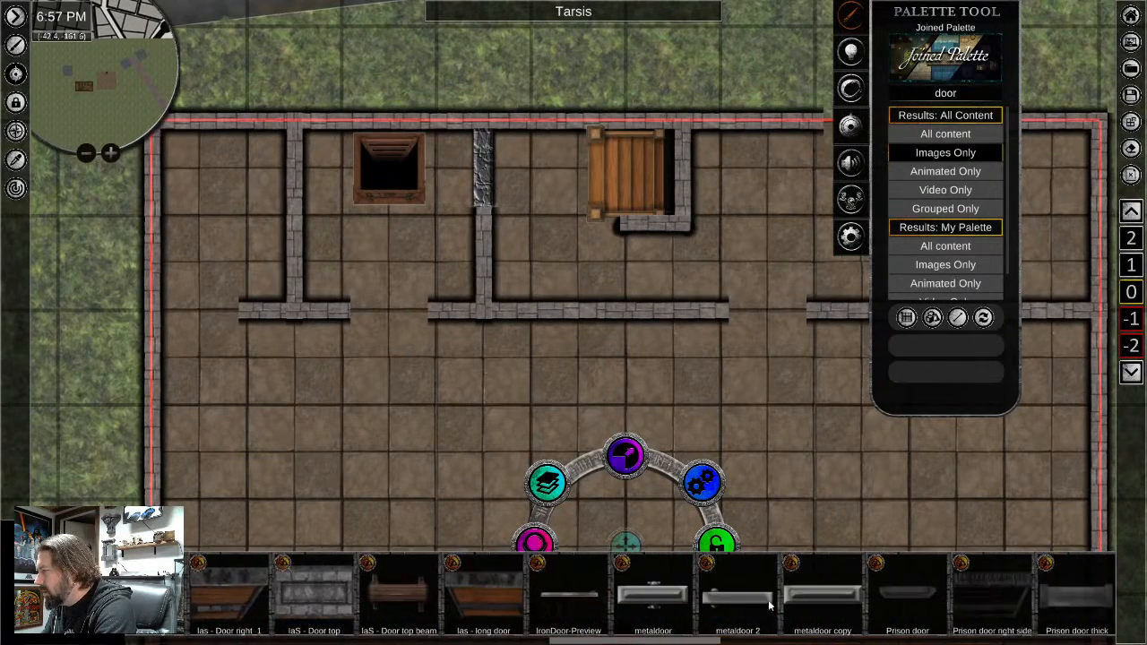
scroll(769, 606, "down", 10)
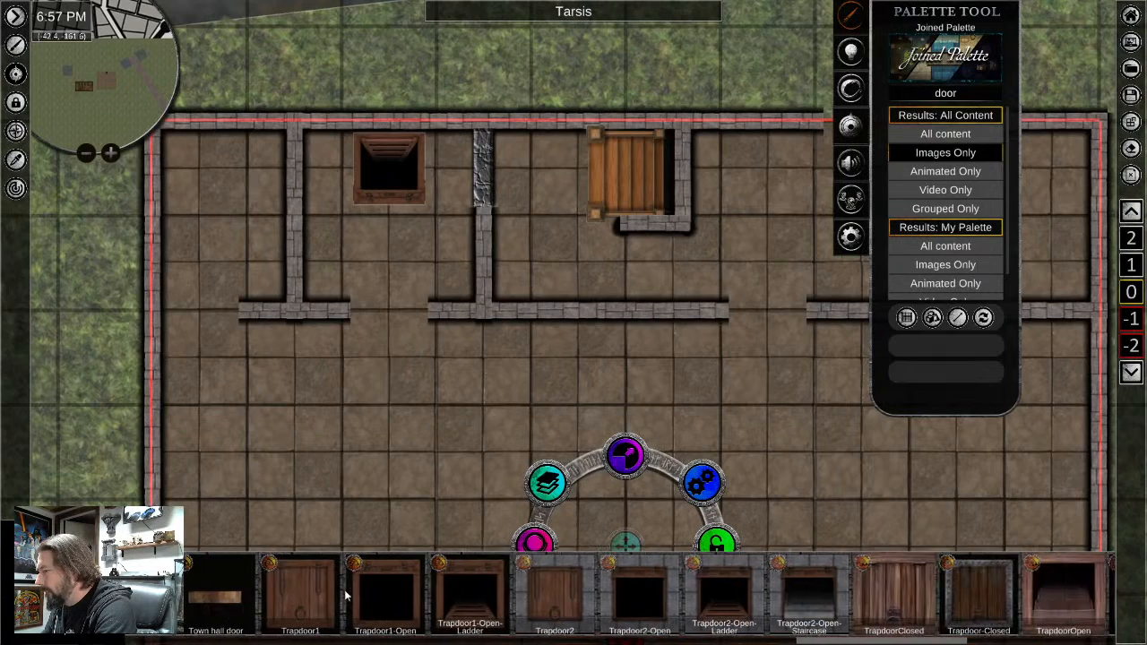
scroll(645, 611, "down", 8)
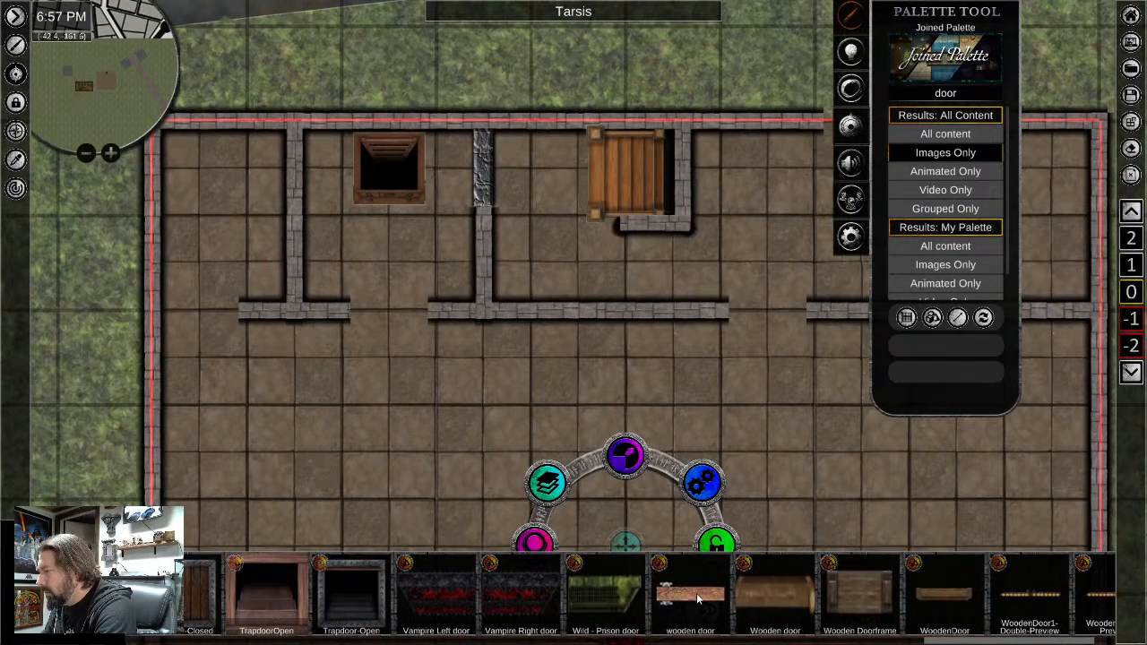
left_click_drag(696, 593, 394, 301)
scroll(438, 365, "up", 3)
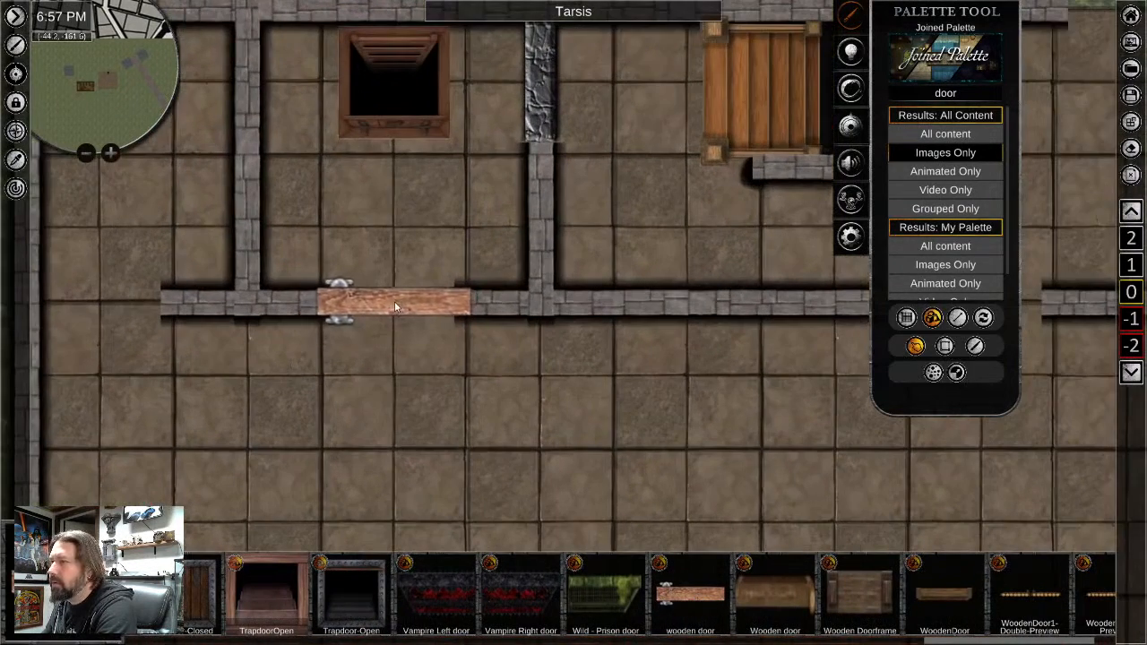
left_click(394, 301)
Place another wooden door in the westernmost room's south opening and turn it so the hinges are at its east end
middle_click_drag(240, 412, 628, 446)
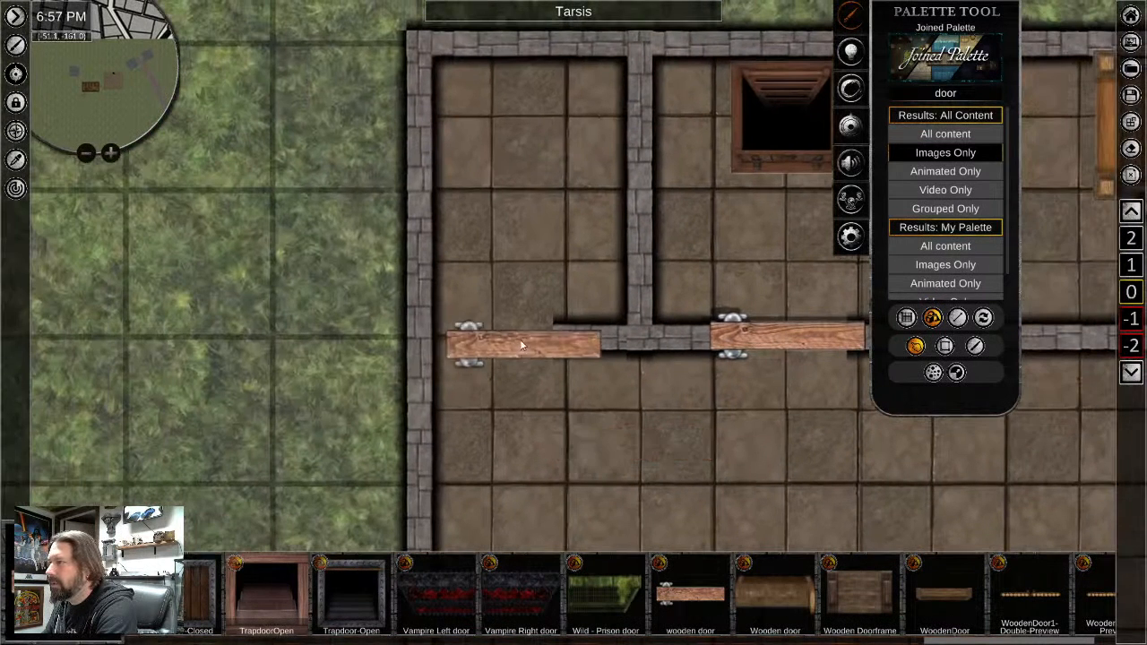
left_click(488, 342)
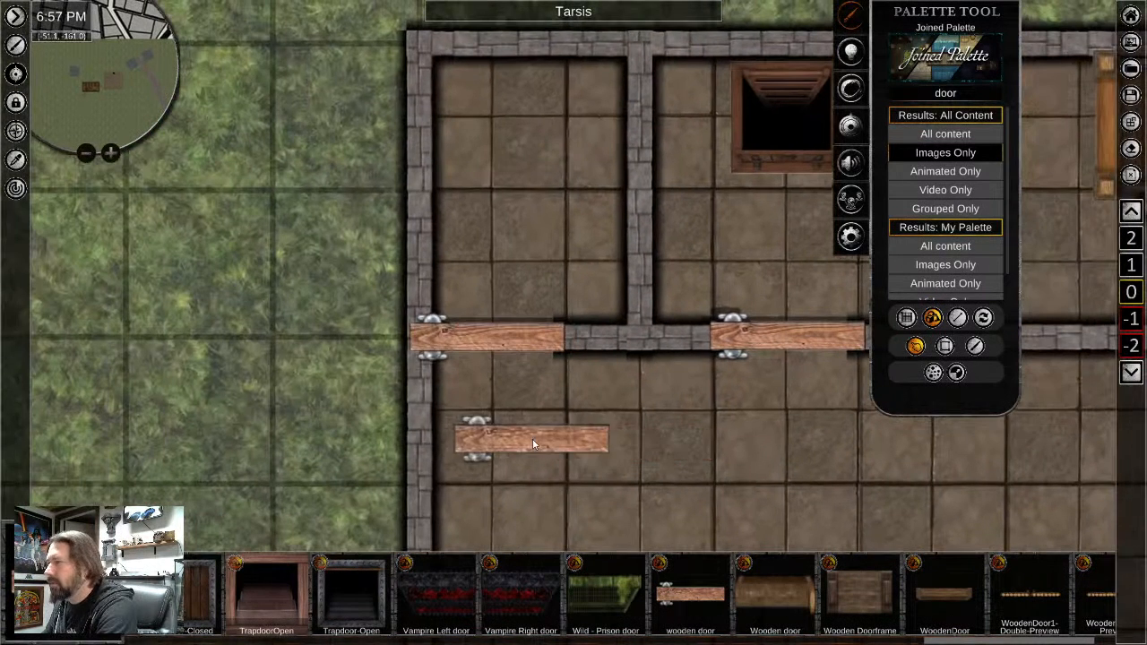
right_click(532, 443)
left_click(488, 348)
left_click_drag(488, 432, 489, 431)
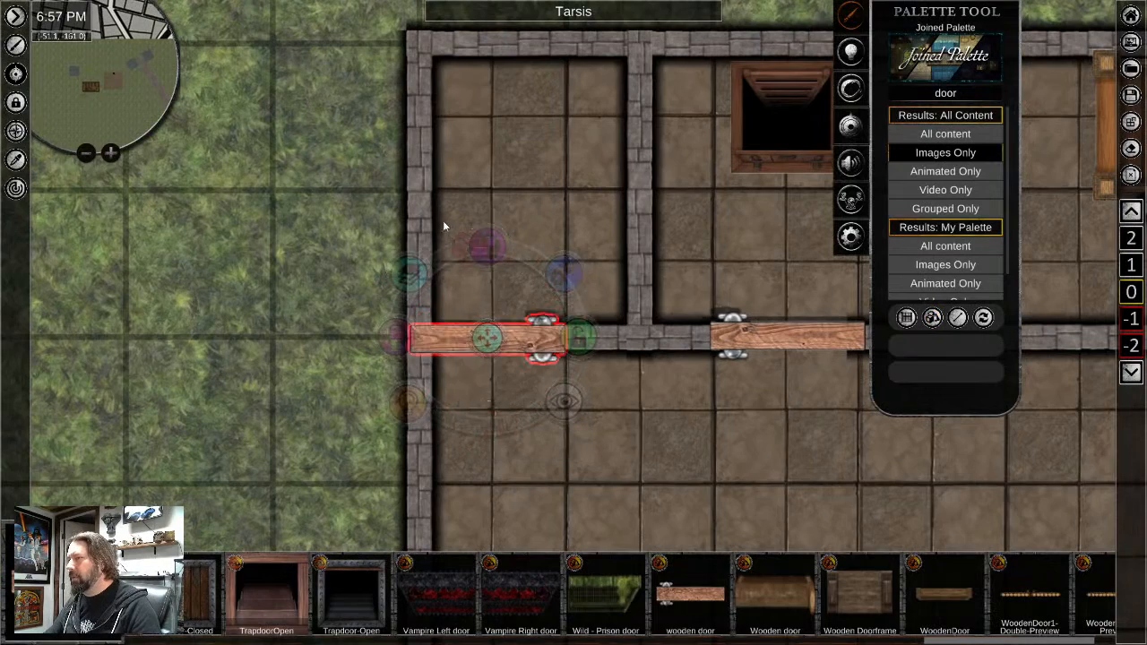
Delete the wooden door from the wall gap south of the trapdoor
middle_click_drag(687, 463, 496, 467)
scroll(479, 469, "down", 3)
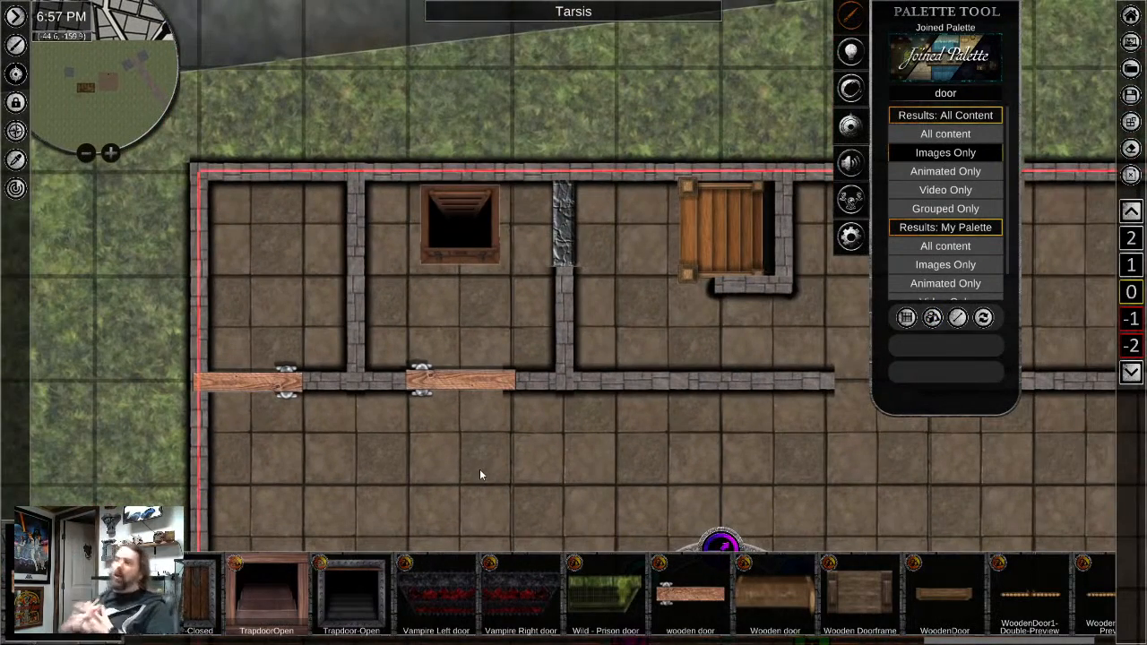
left_click(480, 387)
key("Delete")
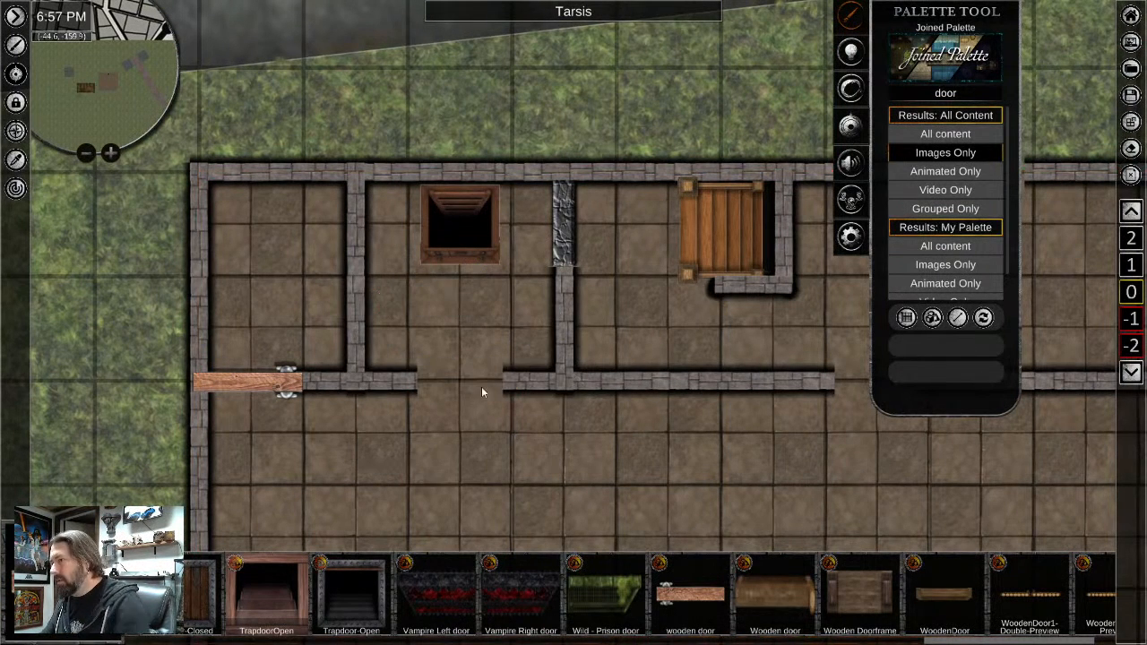
Delete the three wall pieces along the south side of the trapdoor and staircase rooms
left_click(628, 383)
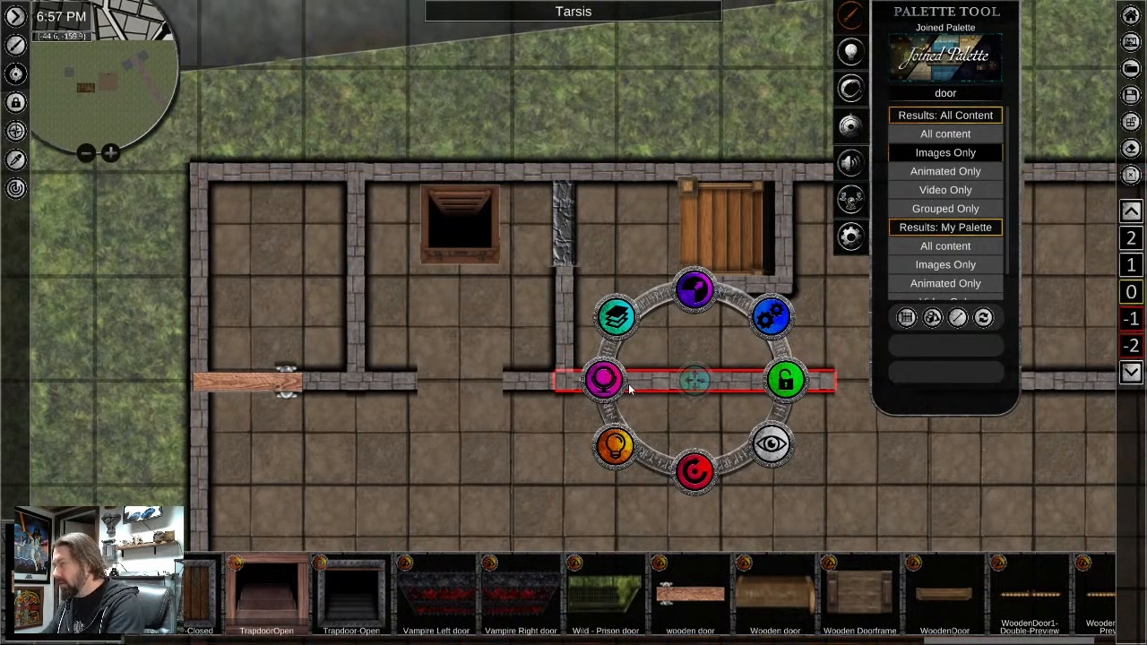
key("Delete")
left_click(527, 383)
key("Delete")
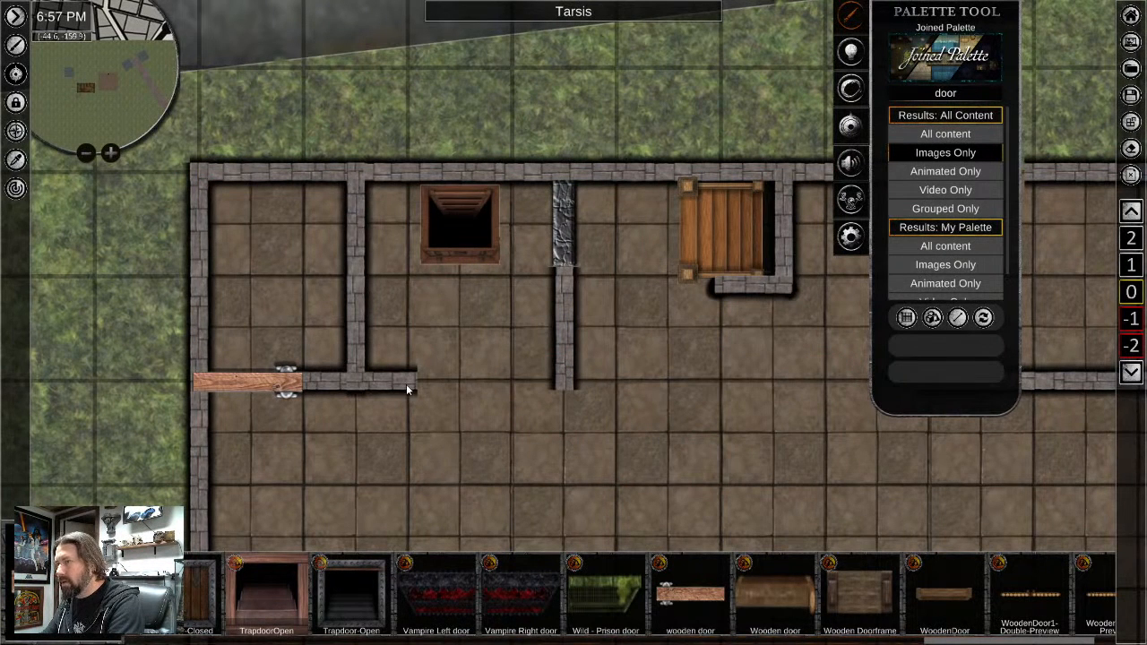
left_click(406, 383)
key("Delete")
Sample the existing stone wall and draw one continuous south wall from beside the wooden door, past the trapdoor room, to the eastern doorway
left_click(16, 160)
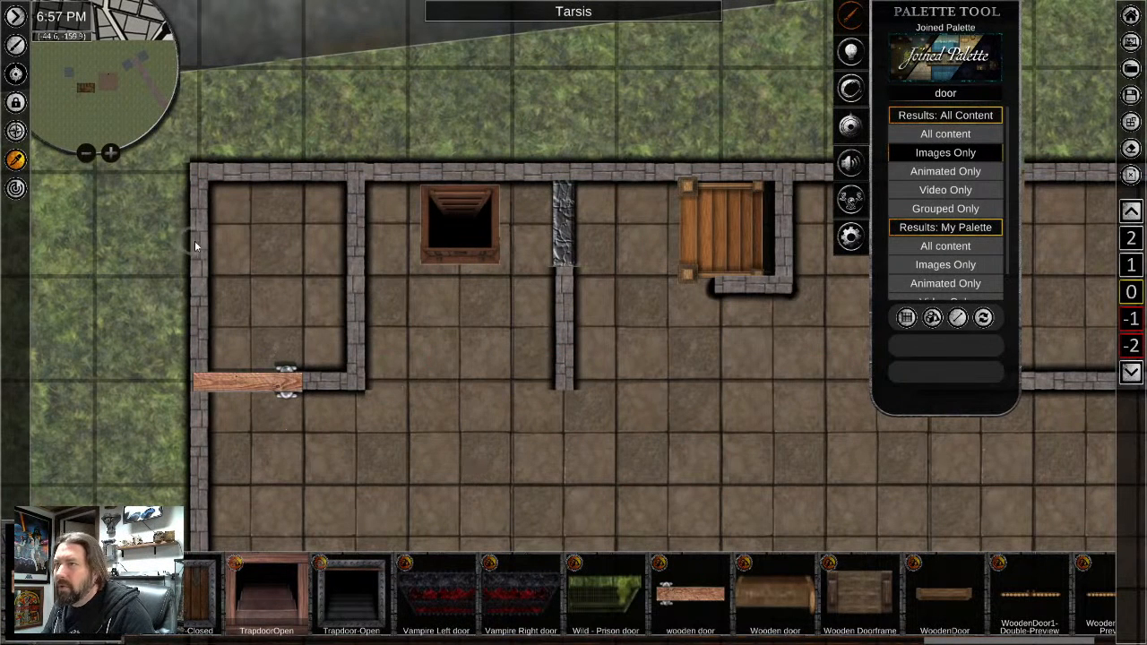
left_click(197, 247)
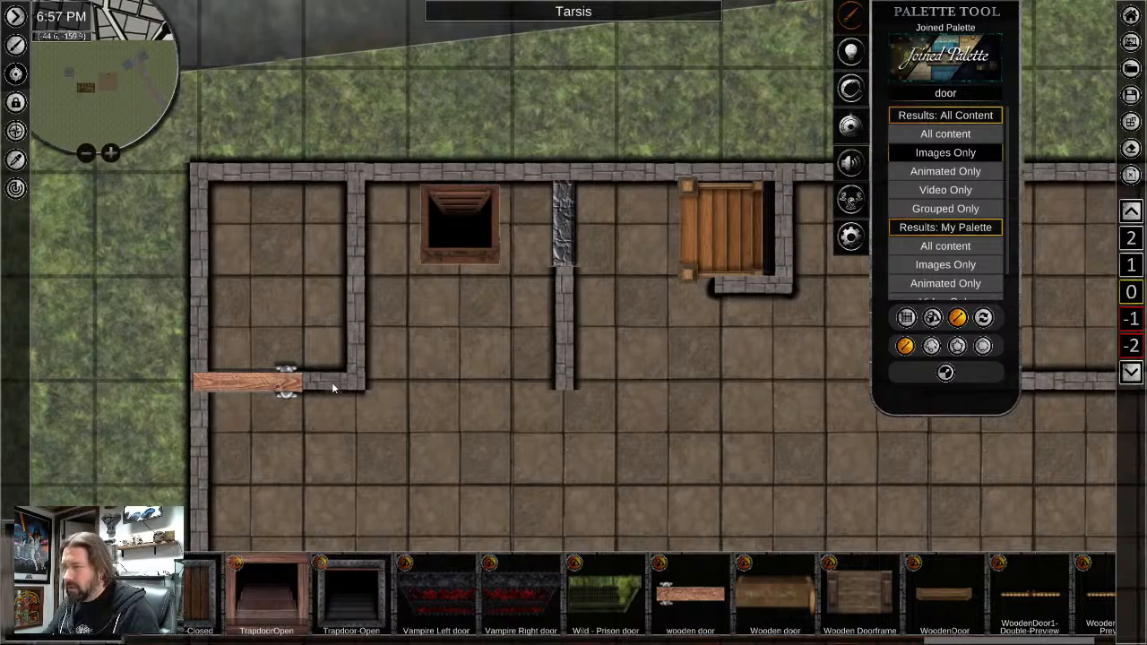
left_click_drag(332, 382, 730, 398)
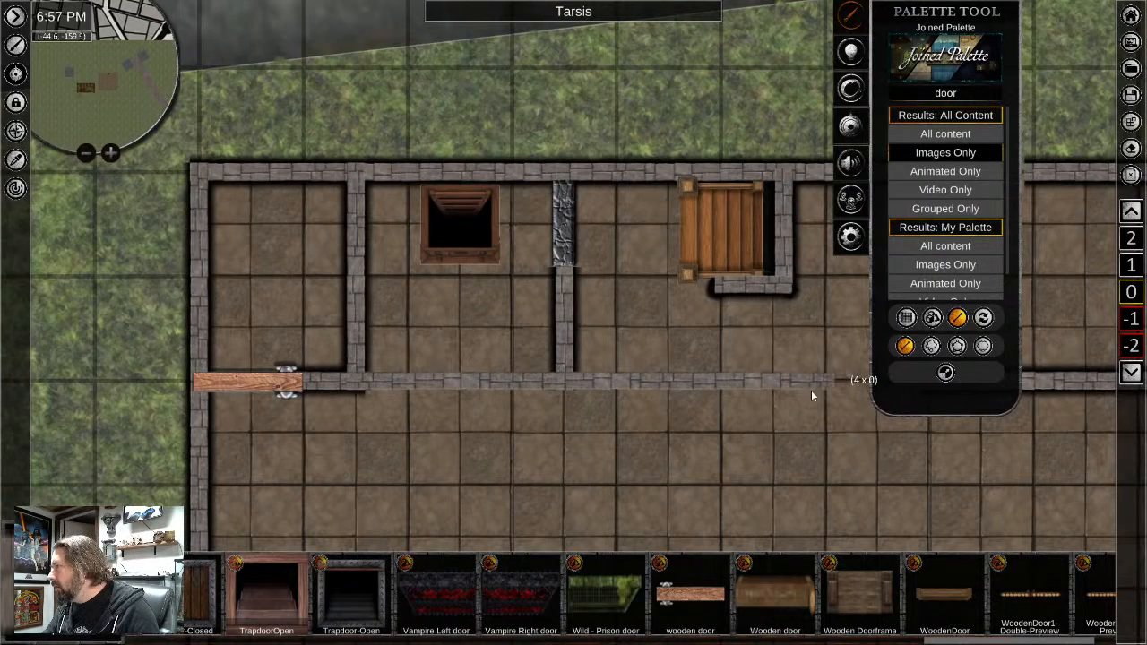
left_click_drag(811, 391, 838, 406)
middle_click_drag(883, 445, 587, 449)
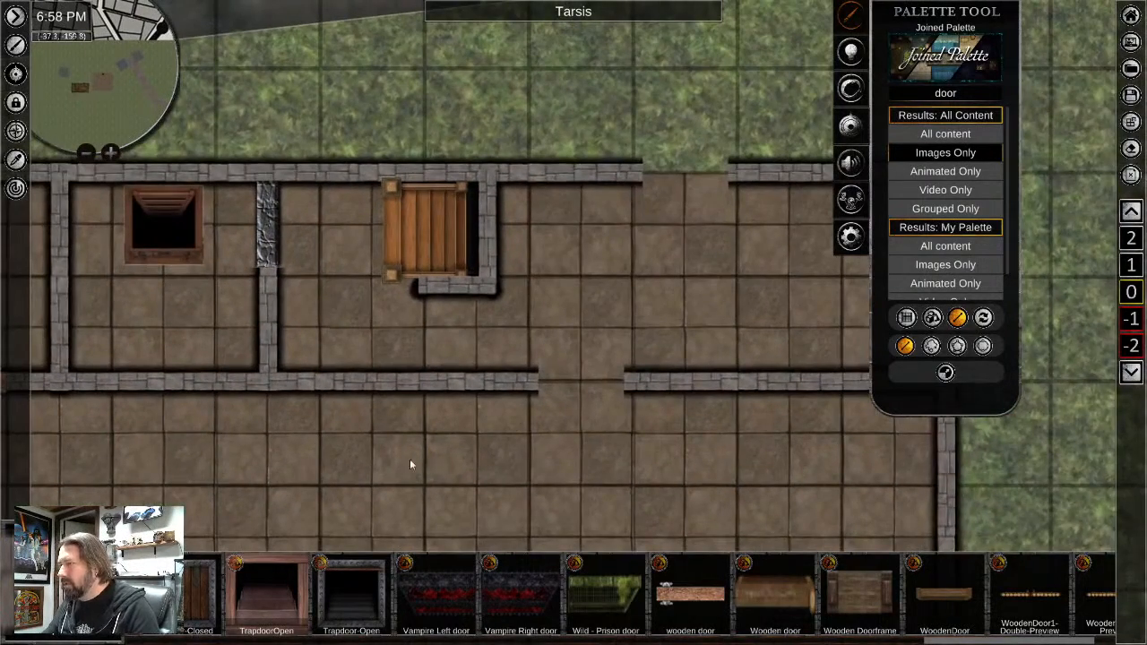
scroll(410, 459, "down", 3)
middle_click_drag(316, 465, 519, 462)
scroll(409, 405, "down", 1)
scroll(409, 405, "up", 3)
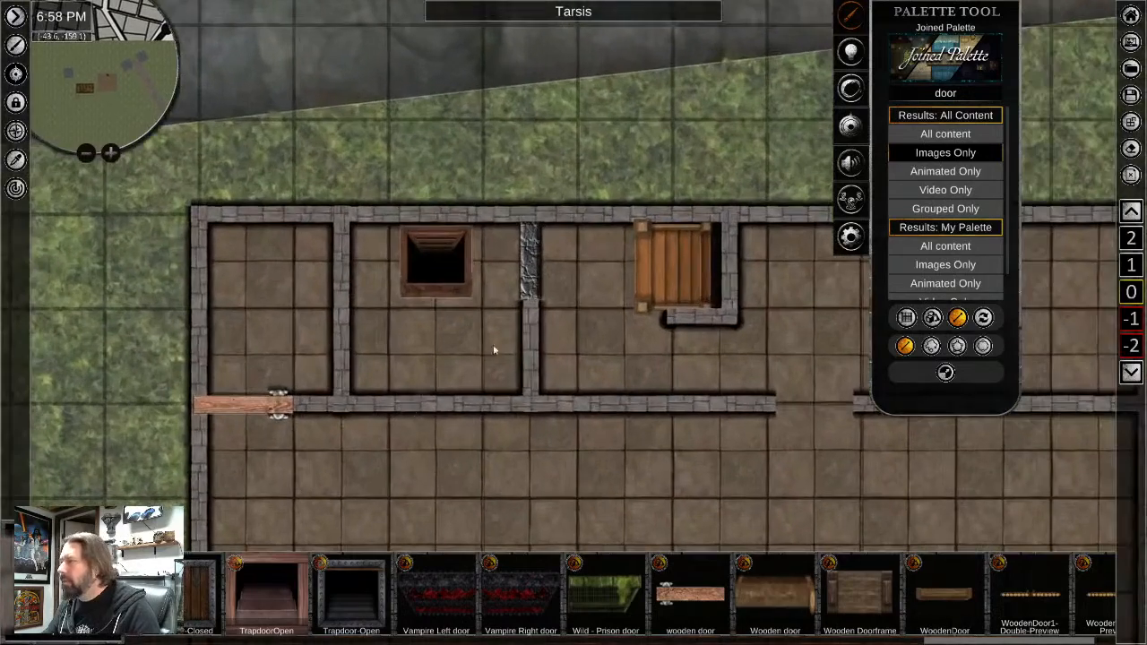
right_click(554, 495)
Copy the rough stone wall section and place the copy on the partition wall west of the trapdoor
scroll(572, 422, "down", 2)
middle_click_drag(649, 440, 502, 230)
middle_click_drag(387, 303, 461, 364)
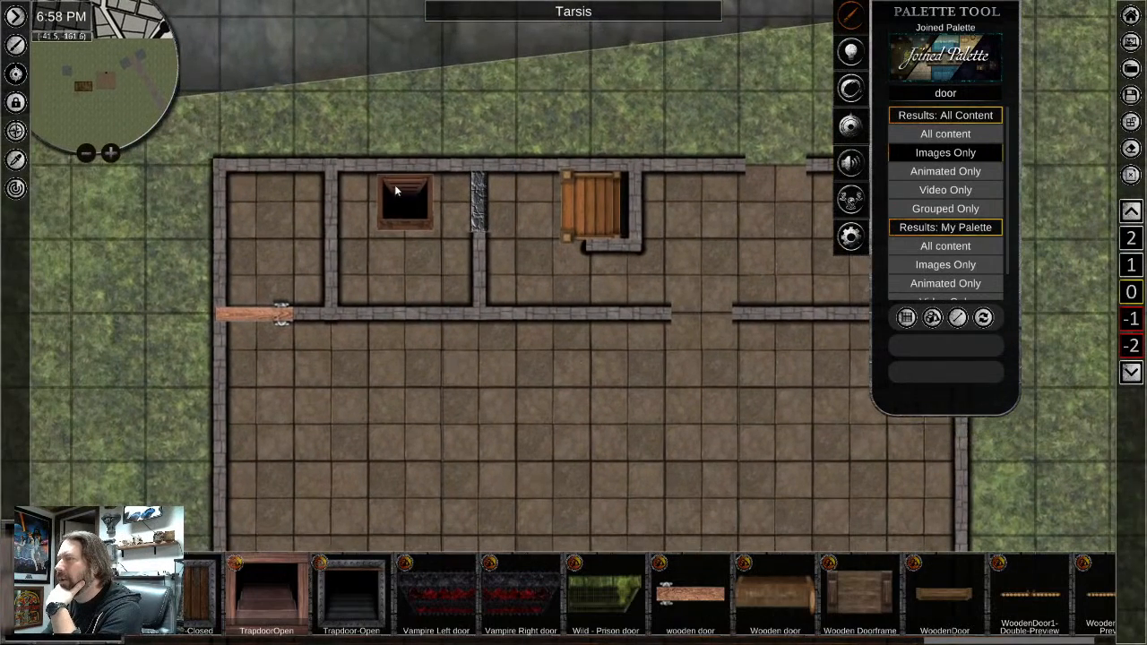
middle_click_drag(348, 275, 502, 319)
scroll(551, 283, "up", 5)
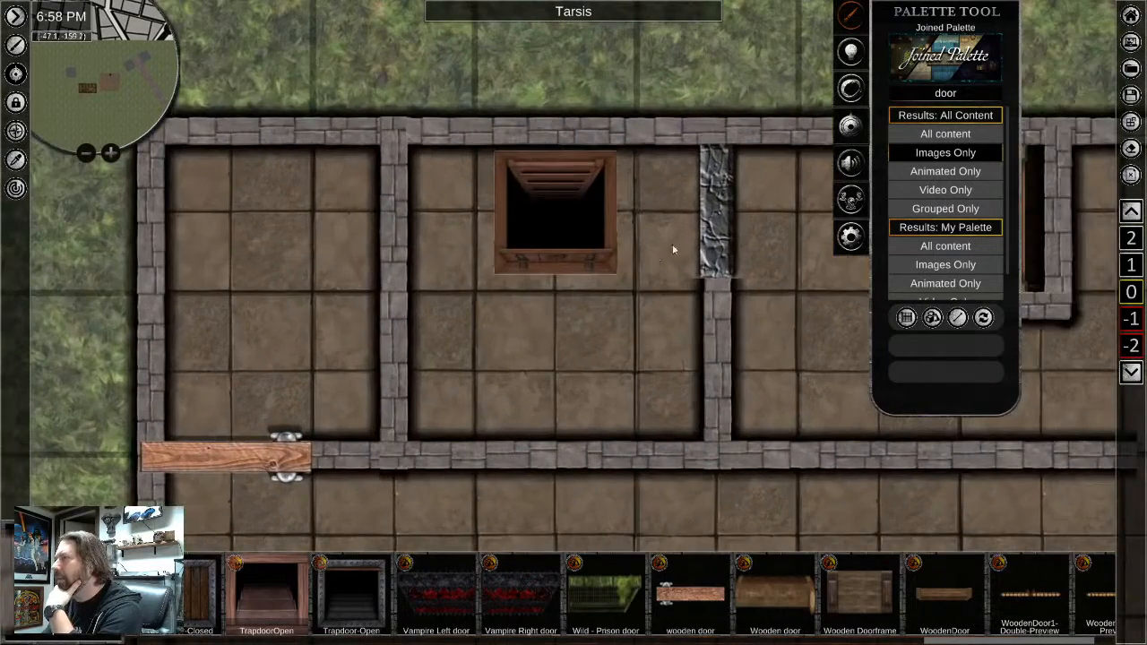
right_click(727, 212)
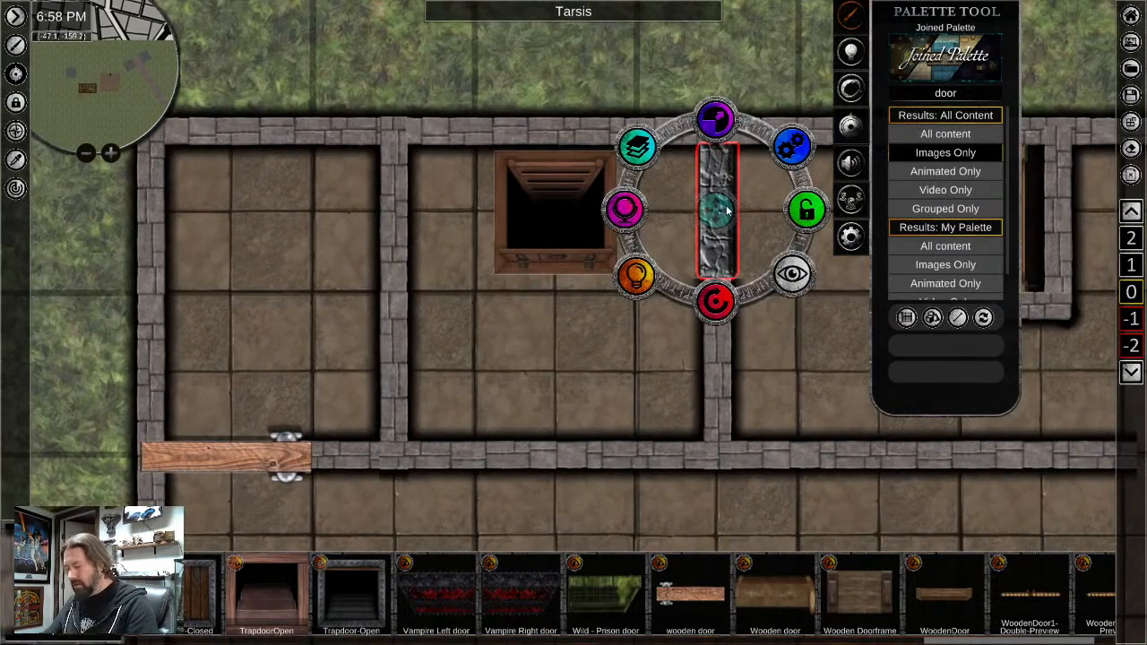
key("ctrl+v")
left_click_drag(427, 270, 403, 298)
Move the partition wall west of the trapdoor to the top of the stacking order so it covers the rough stone section
left_click(399, 164)
left_click(313, 227)
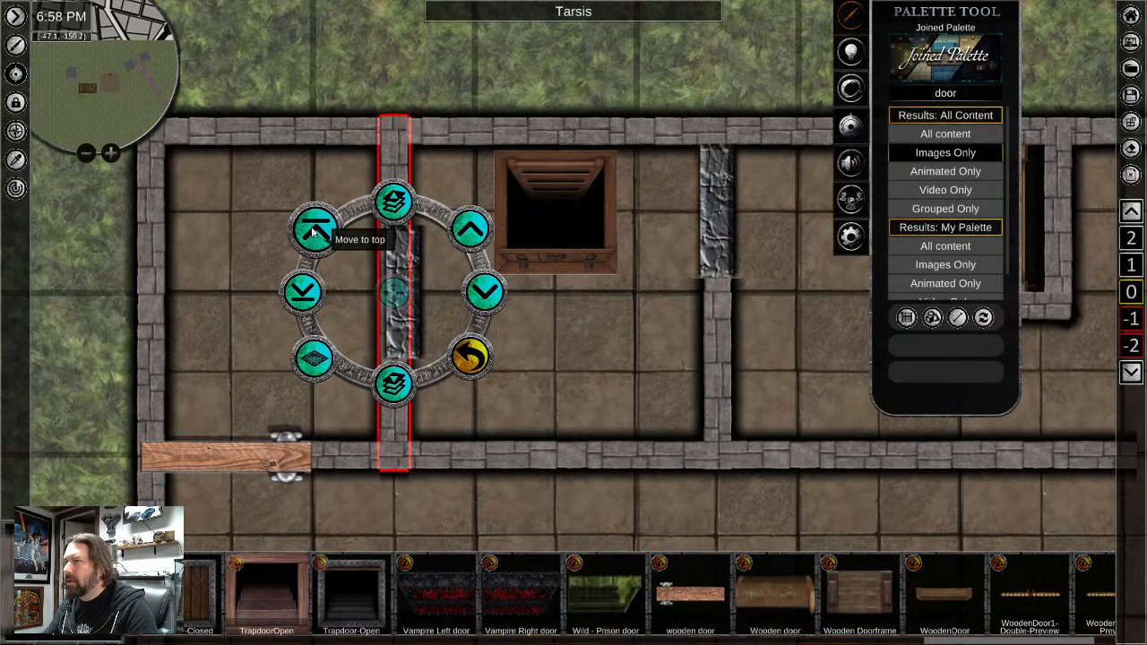
left_click(305, 235)
left_click(550, 394)
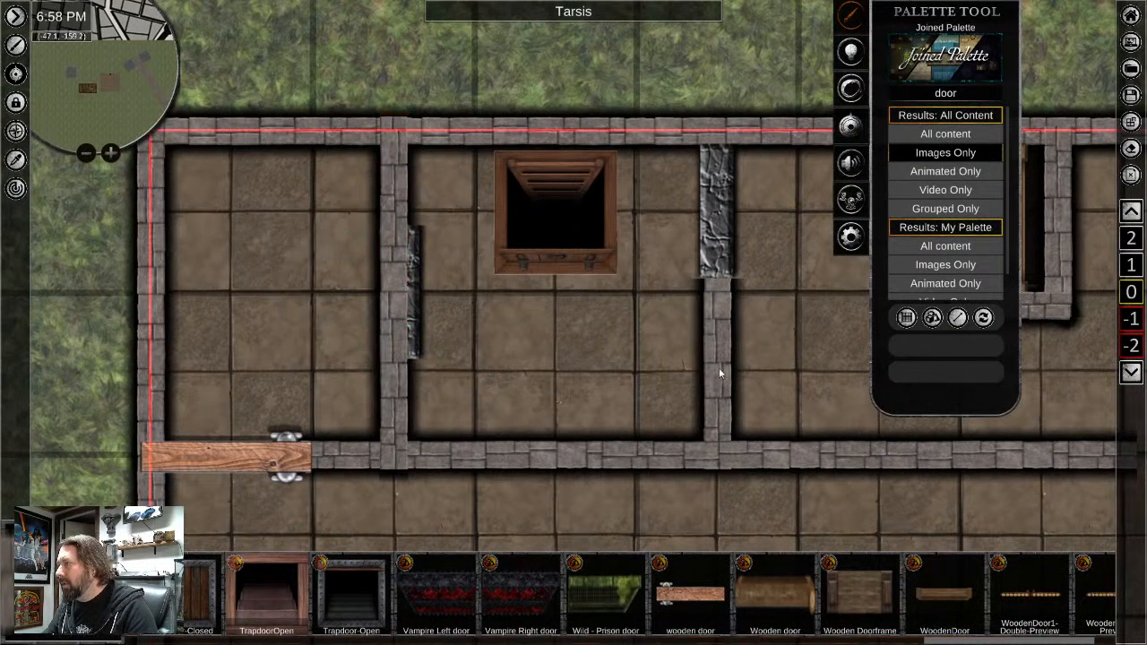
Replace the short wall piece east of the trapdoor with a copy of the full-length western partition, covering the rough stone section there
left_click(716, 330)
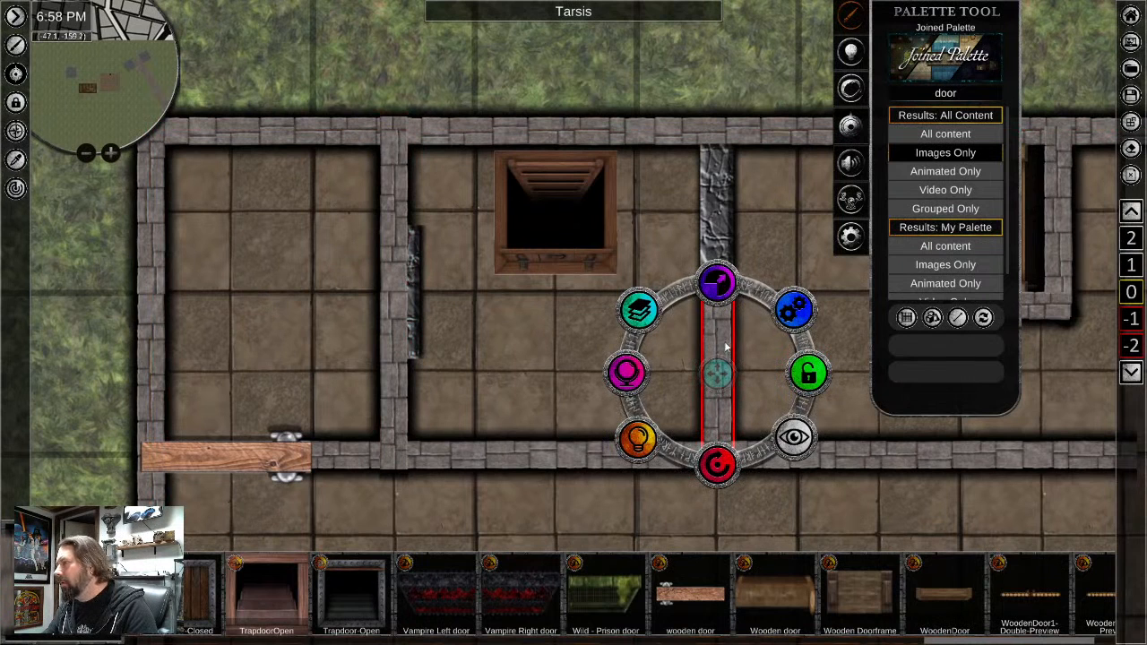
key("Delete")
left_click(396, 308)
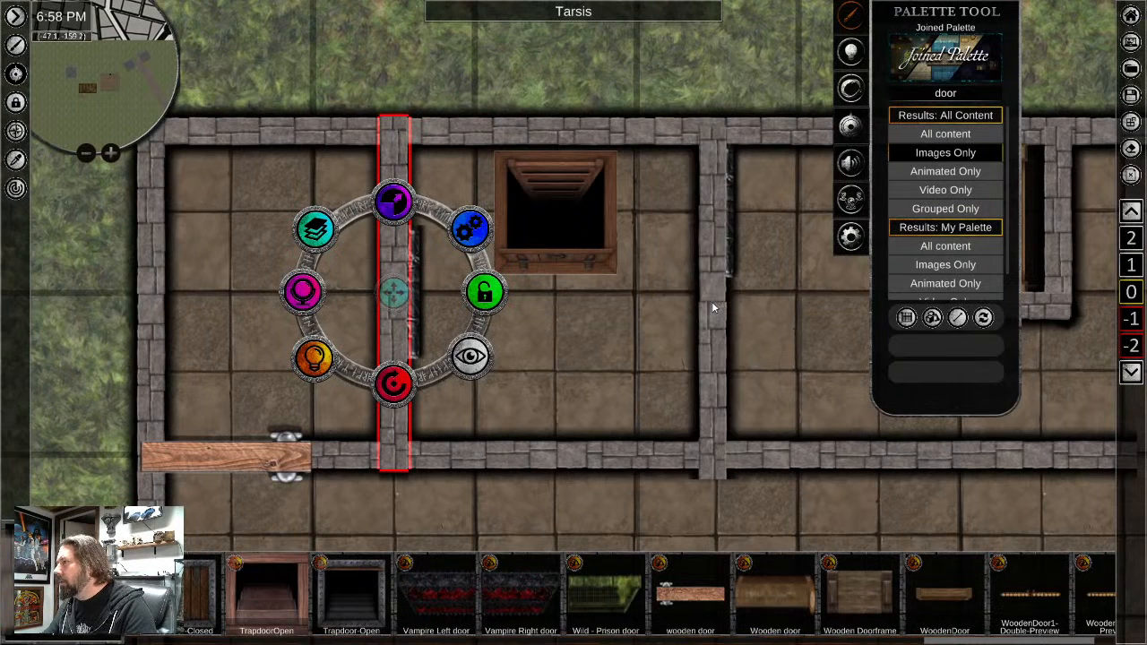
left_click(715, 307)
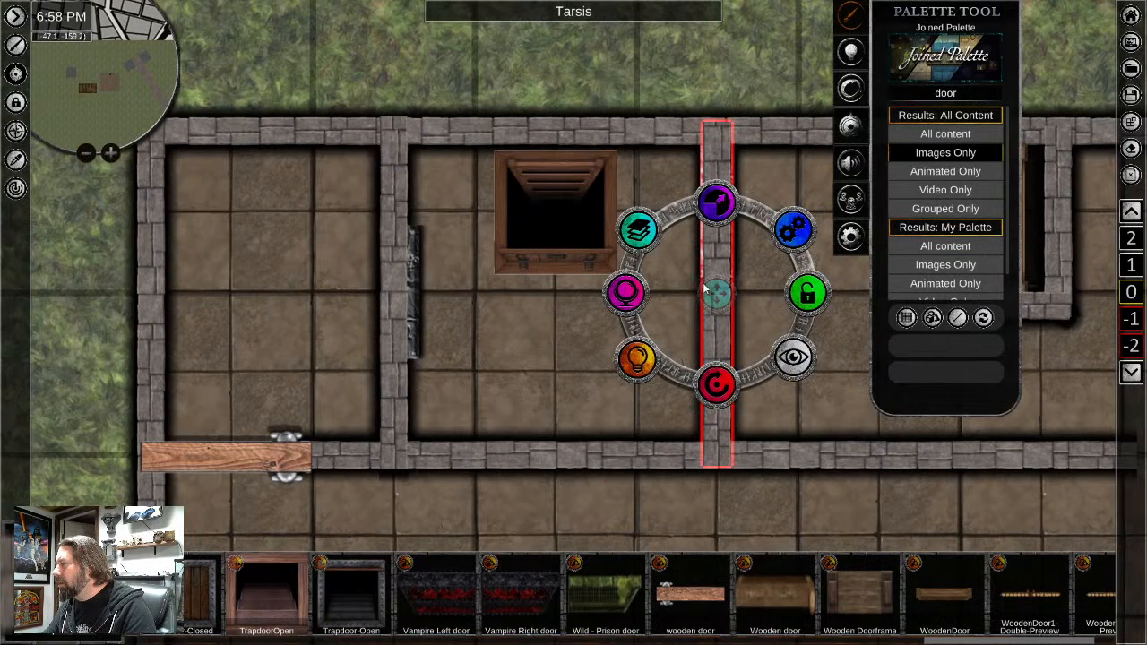
Slightly enlarge the eastern rough stone section and shift it south to the partition's middle, then lay the partition wall back over it
left_click_drag(716, 292, 750, 293)
left_click(717, 208)
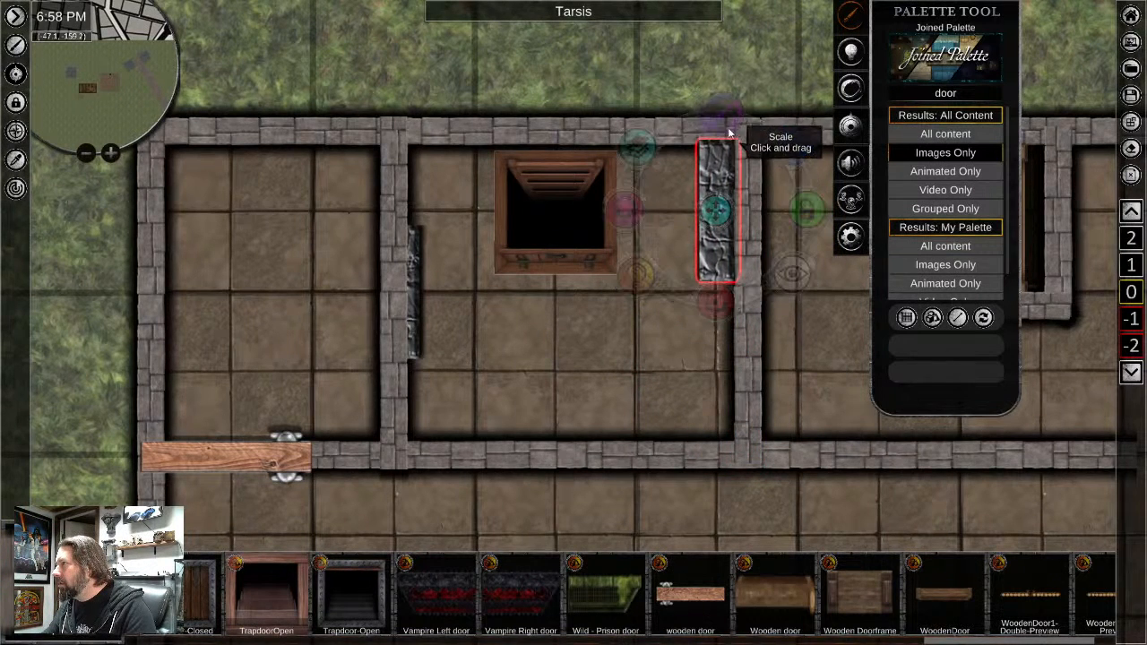
left_click_drag(717, 215, 720, 279)
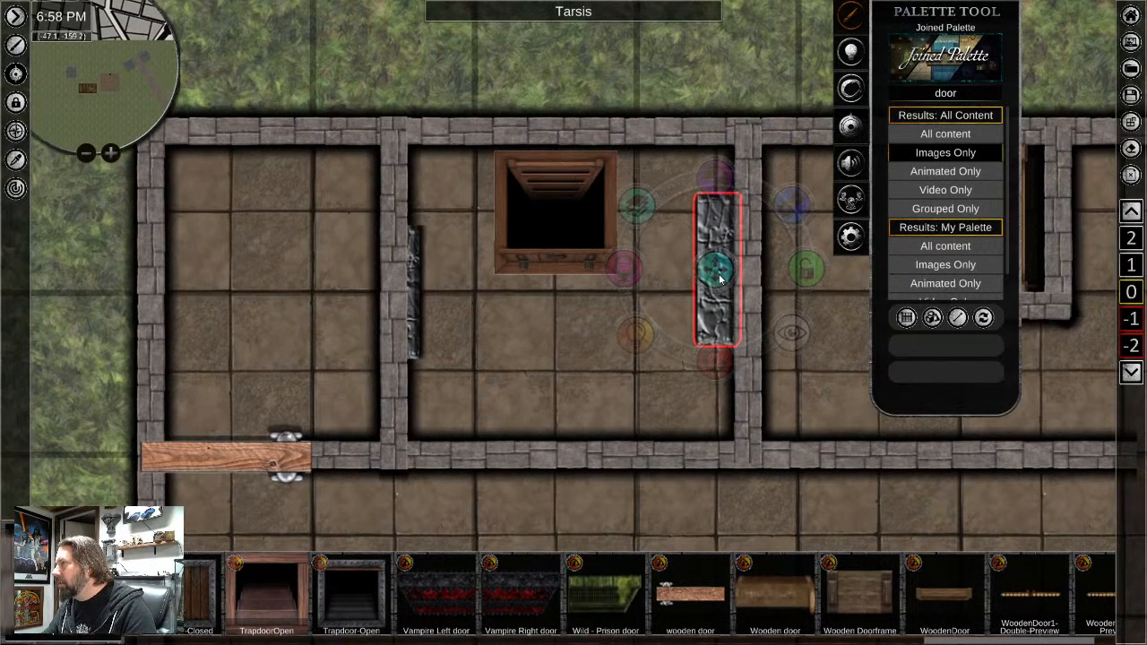
left_click(748, 300)
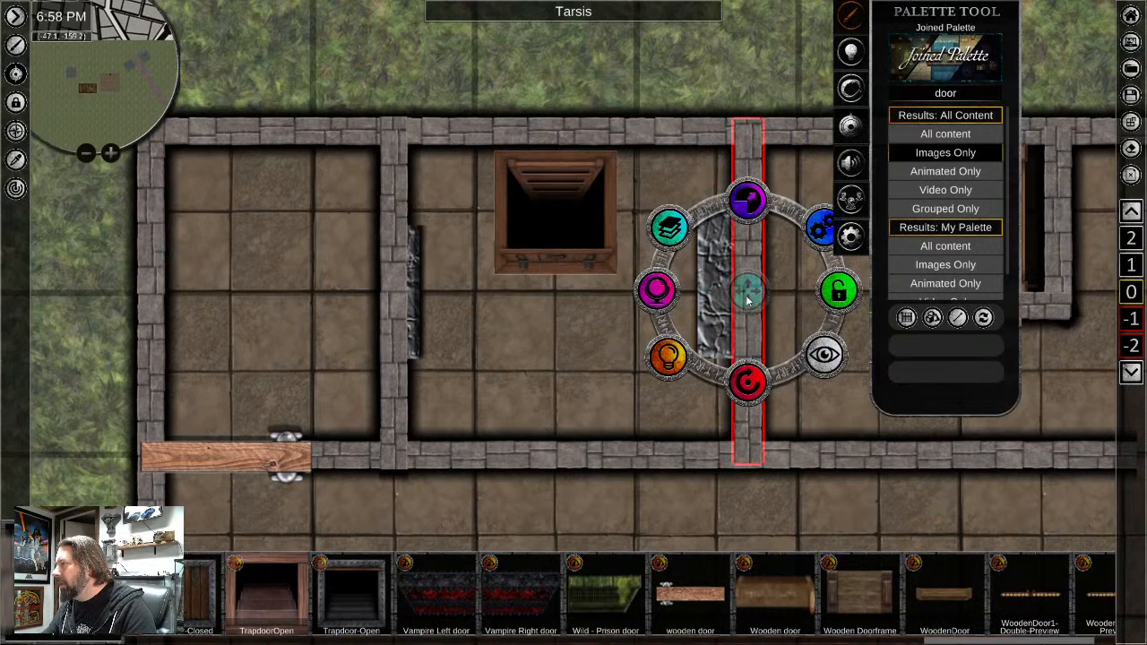
left_click_drag(748, 300, 714, 294)
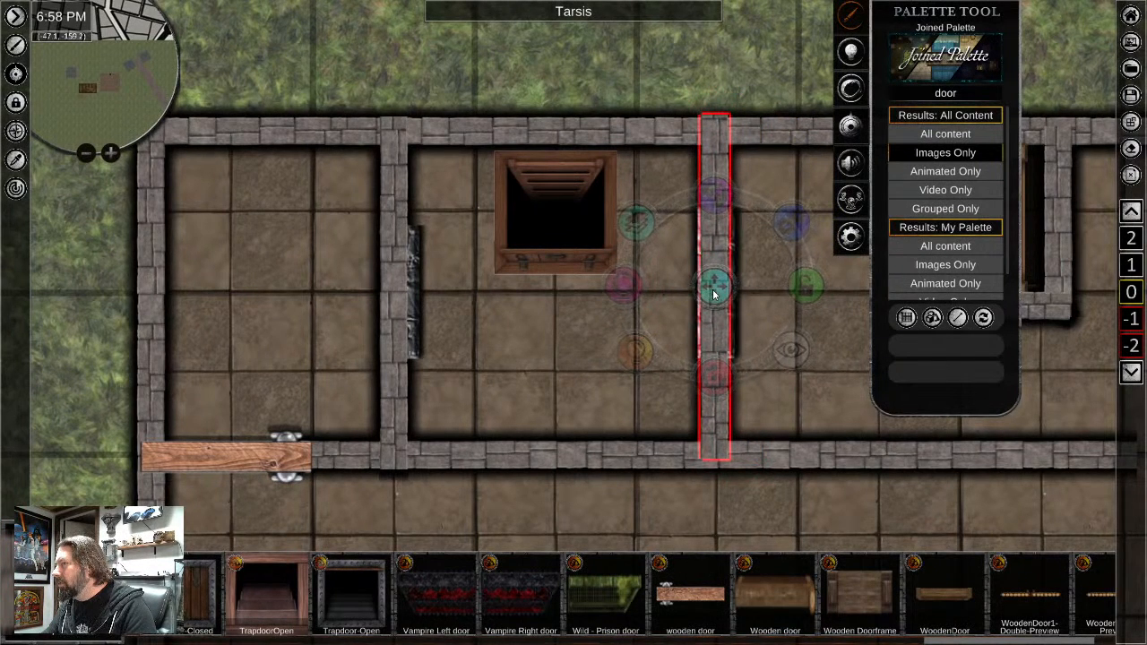
left_click(507, 408)
Search all palette content for "outhouse", limited to images only
scroll(521, 397, "down", 2)
scroll(524, 400, "up", 3)
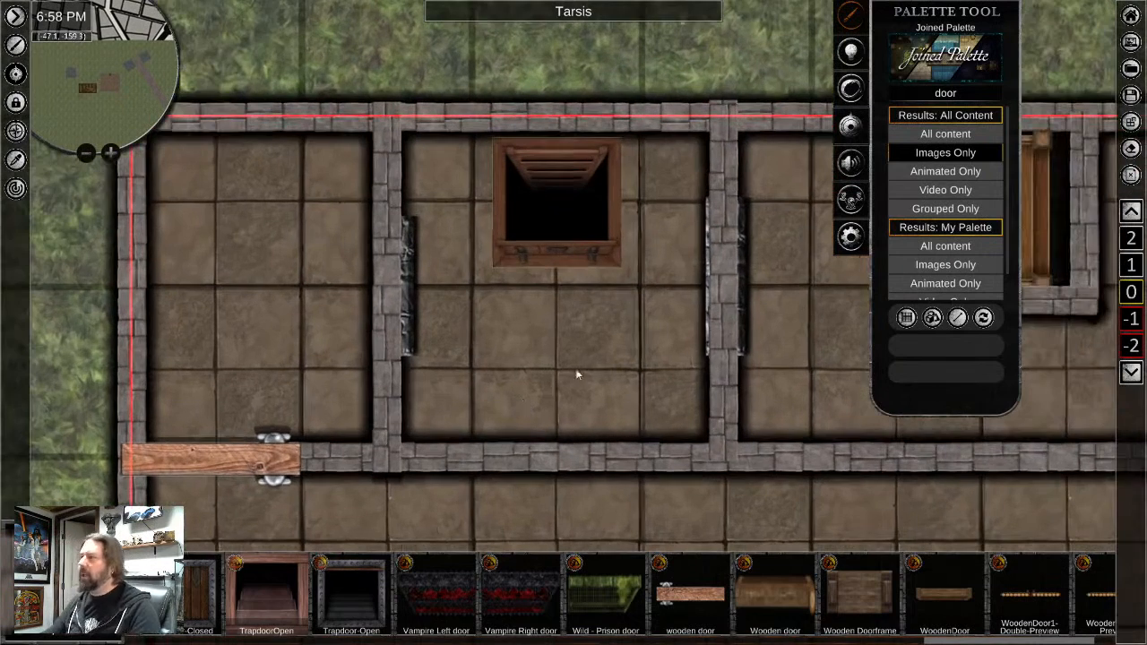
scroll(575, 360, "down", 1)
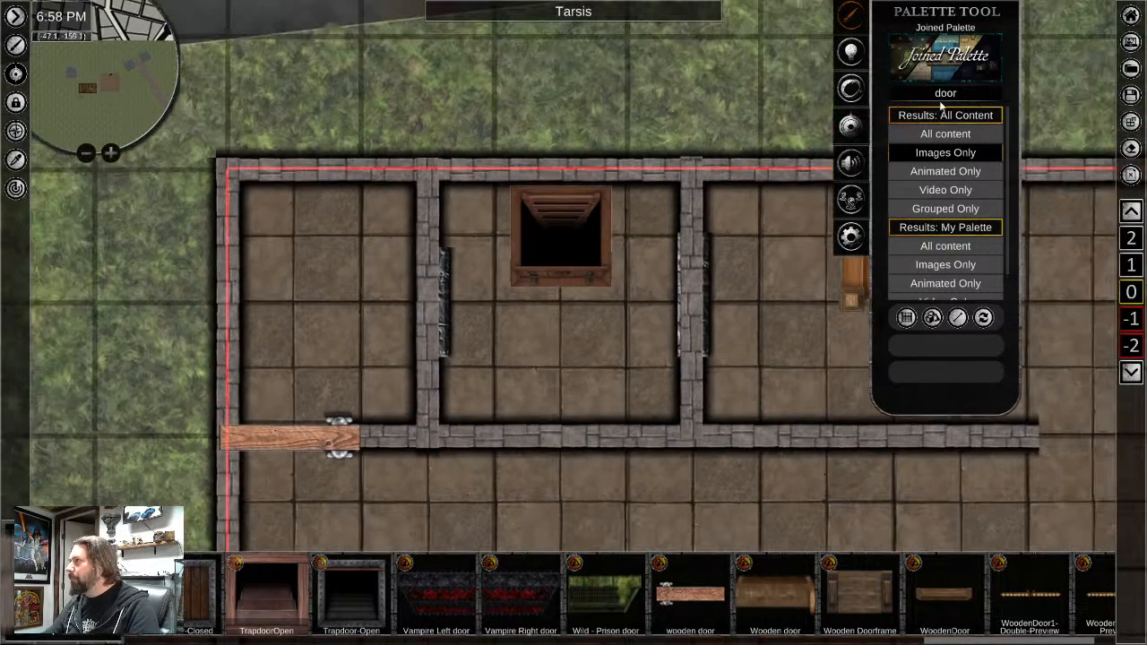
double_click(946, 96)
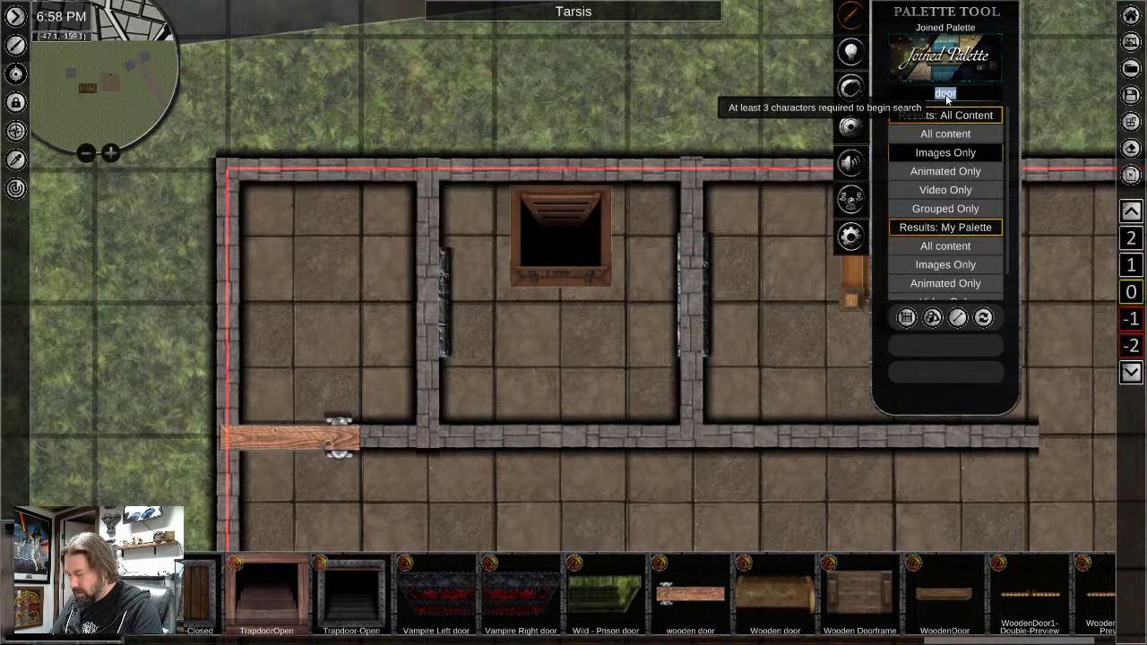
type("ouse")
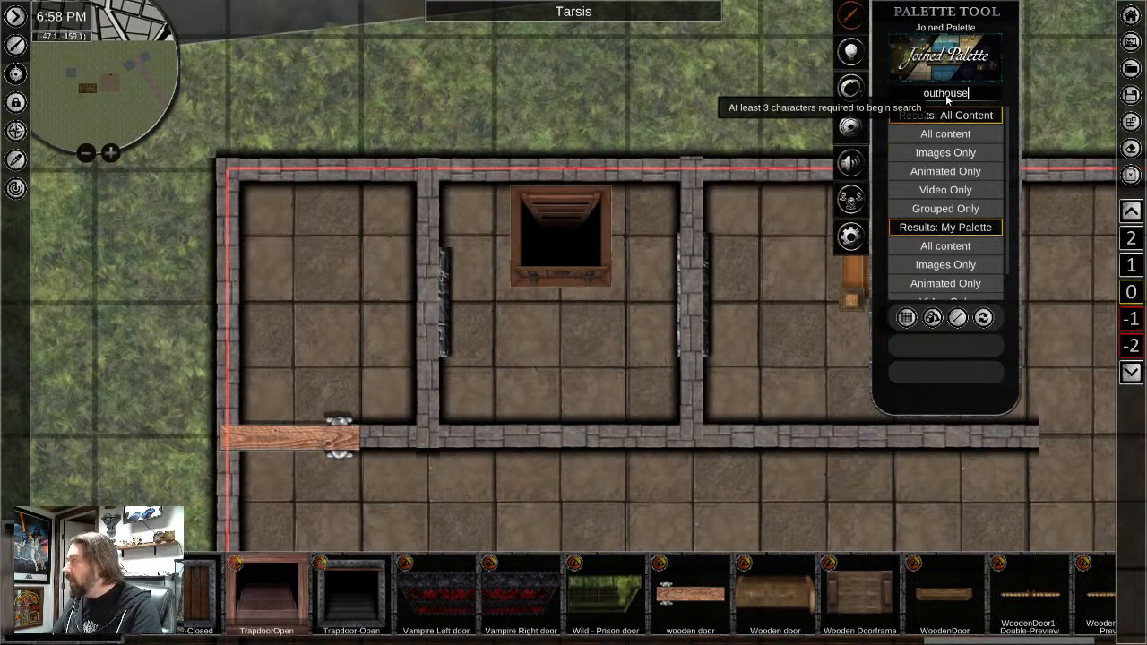
left_click(945, 152)
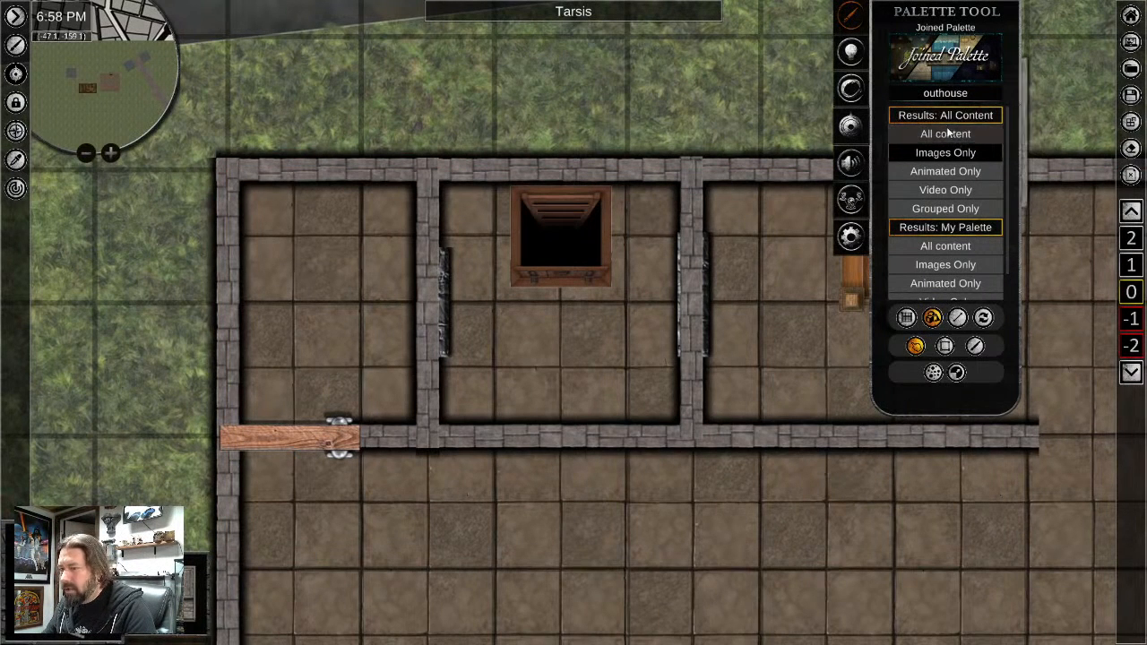
Search all palette content for "toilet", limited to images only
double_click(940, 94)
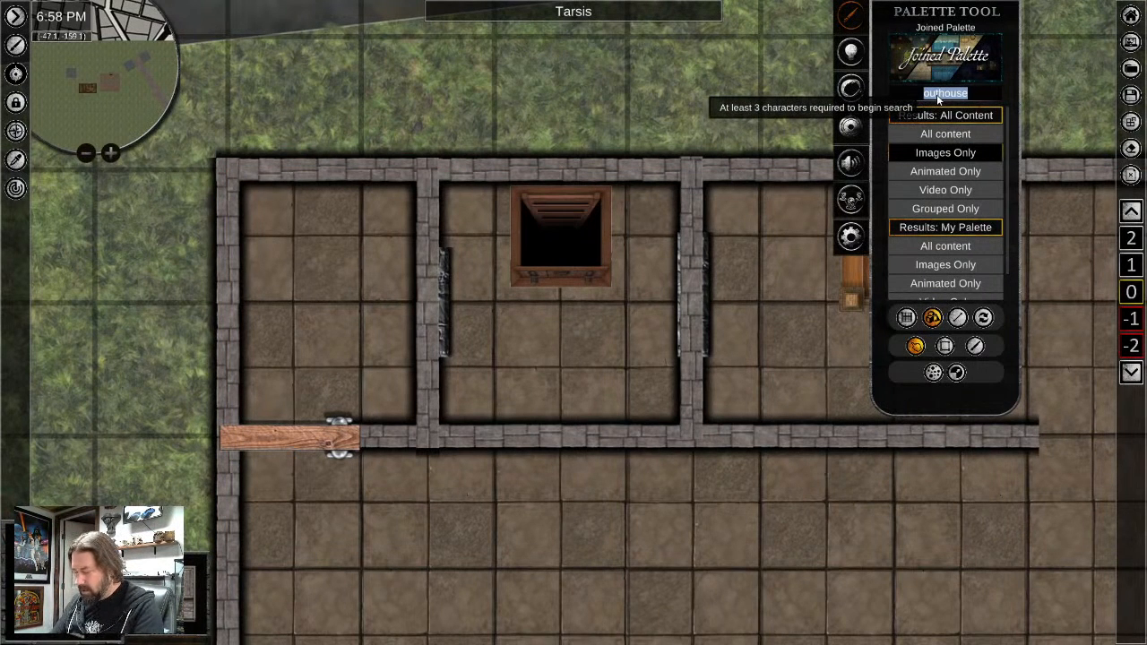
type("toilet")
left_click(936, 153)
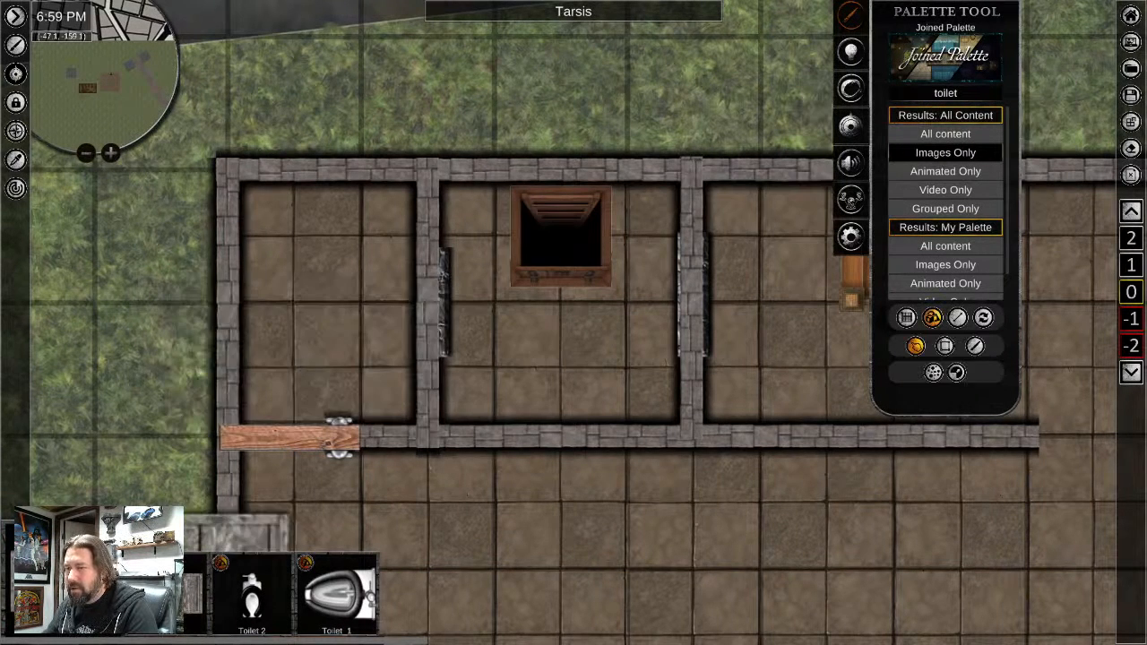
Place the wooden toilet bench with the round hole in the westernmost room, scaled down to fit against the north wall
left_click(315, 259)
right_click(330, 409)
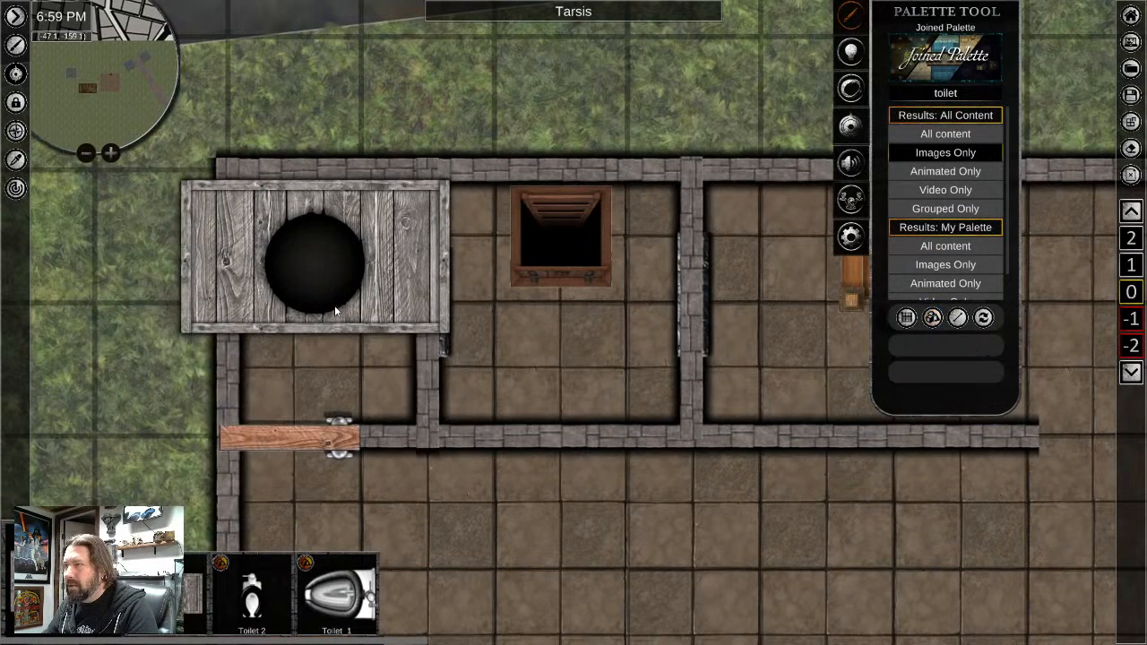
left_click(334, 304)
left_click_drag(313, 172, 354, 178)
scroll(280, 361, "up", 2)
left_click(390, 364)
scroll(358, 340, "up", 2)
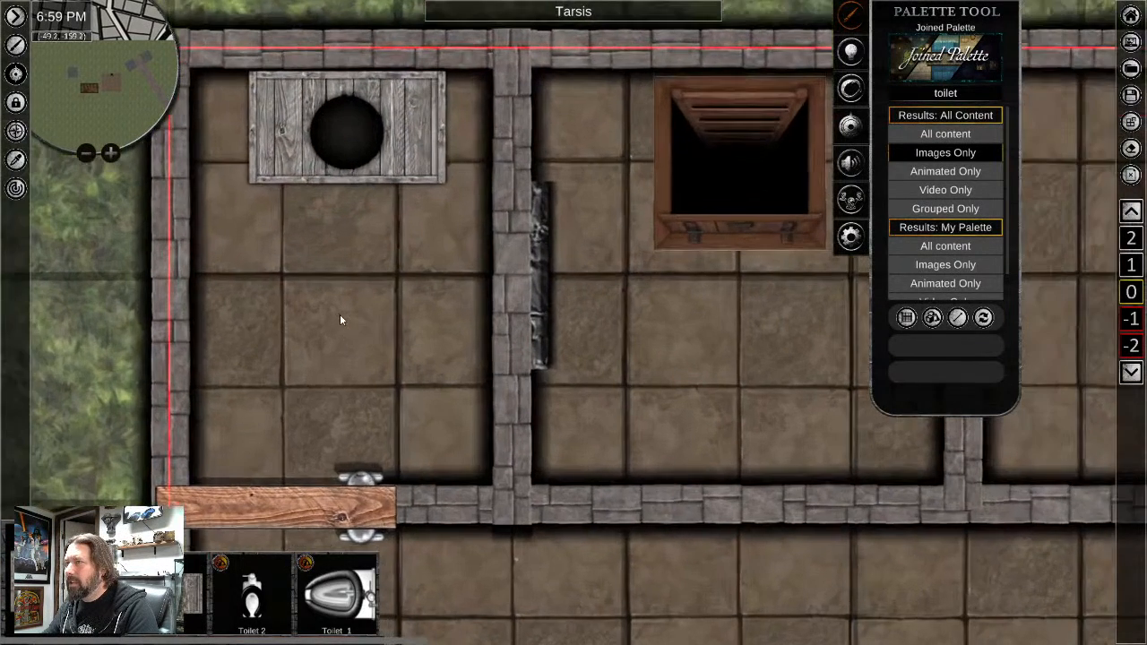
left_click(345, 240)
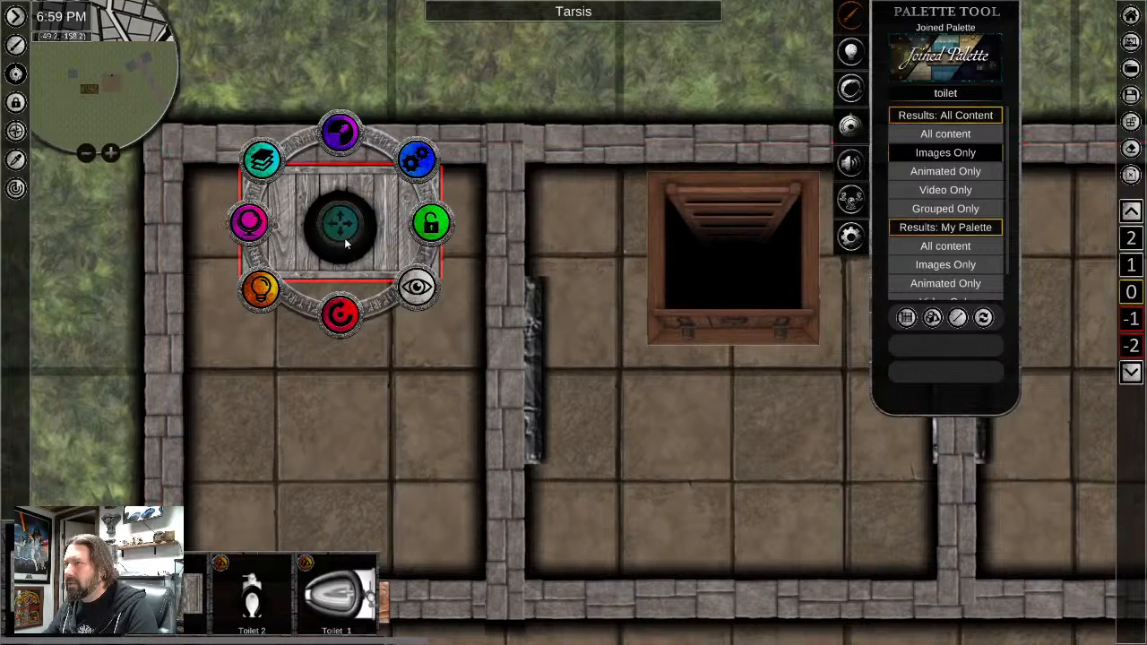
left_click_drag(343, 234, 339, 233)
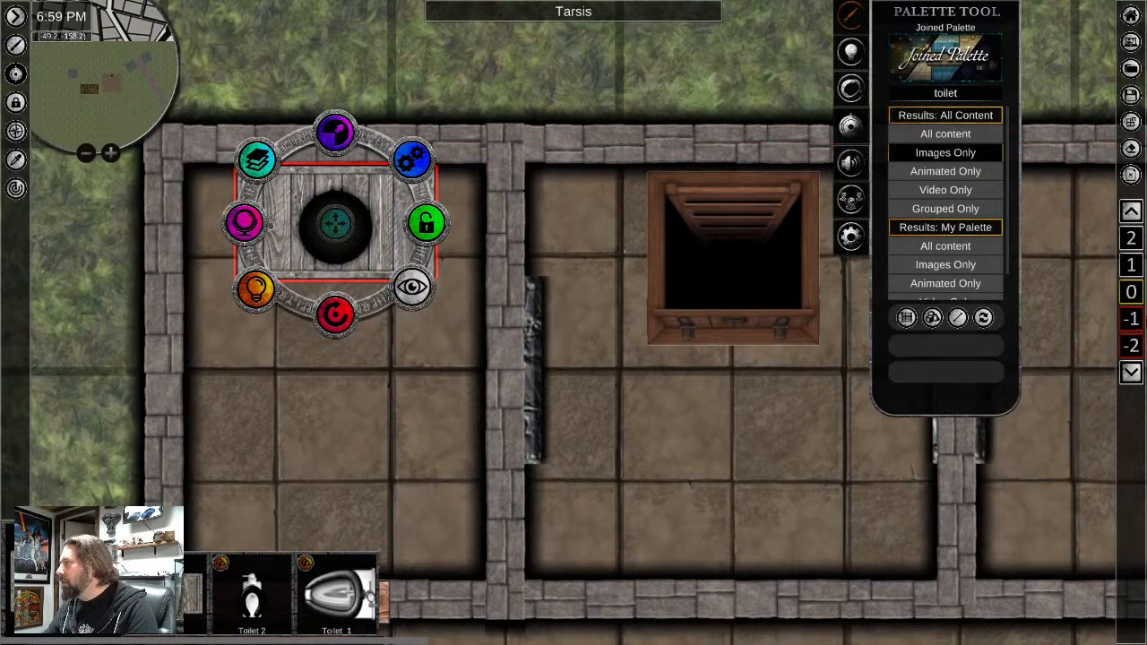
Check the area beneath on level -1, return to level 0, and turn the toilet bench 90 degrees into the room's northwest corner
left_click(1128, 316)
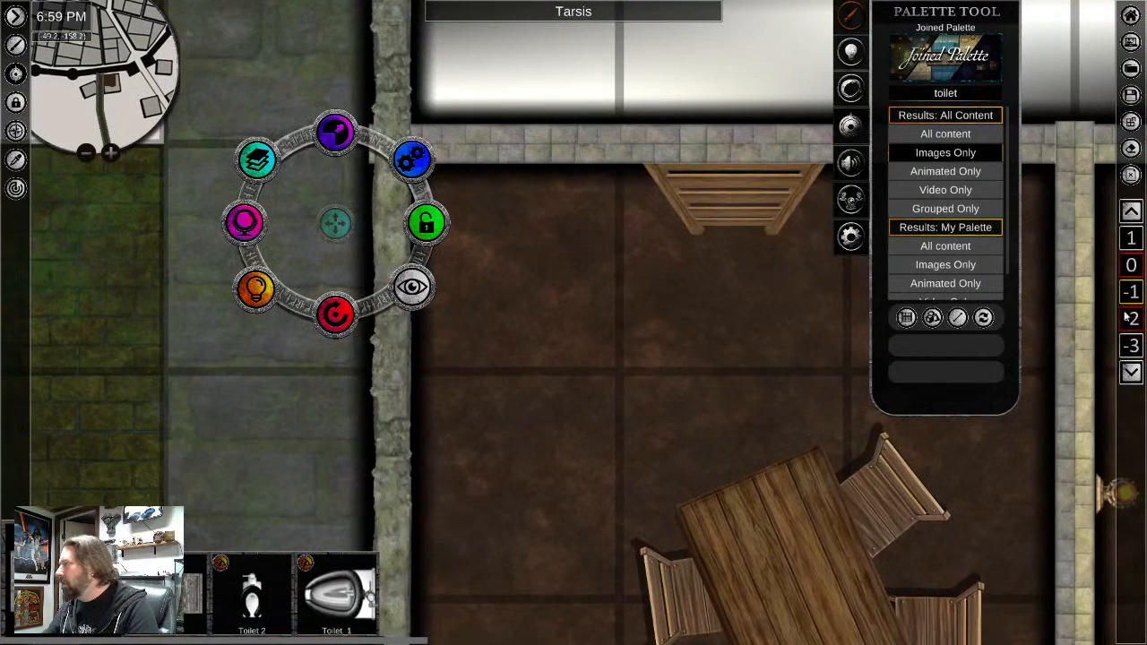
left_click(1129, 267)
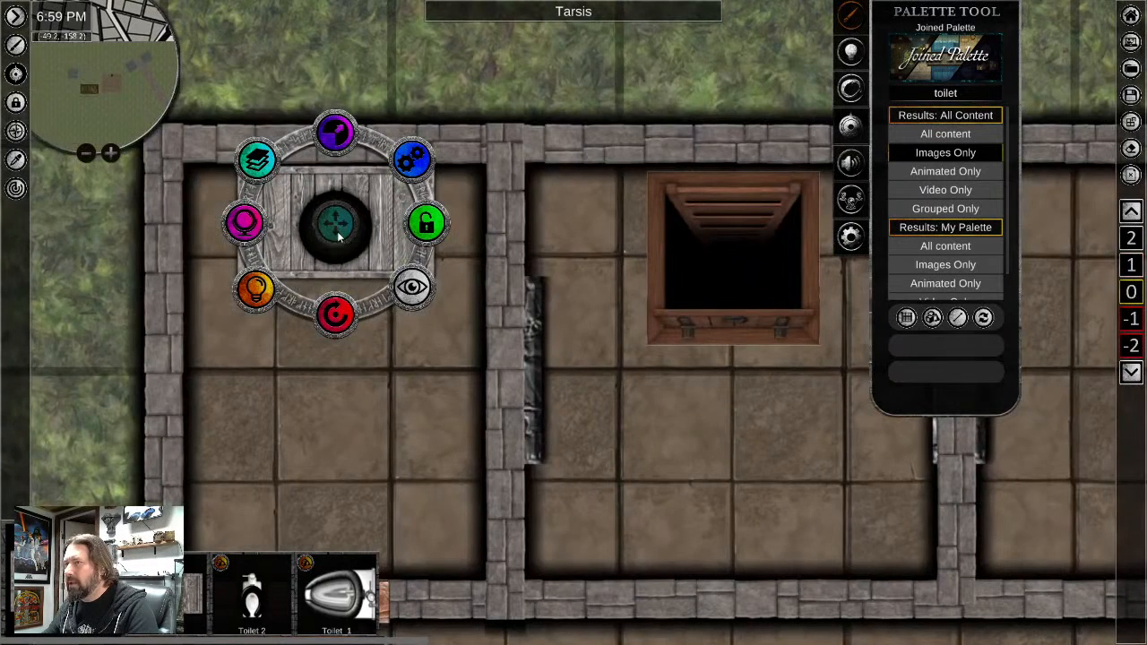
left_click_drag(333, 233, 293, 235)
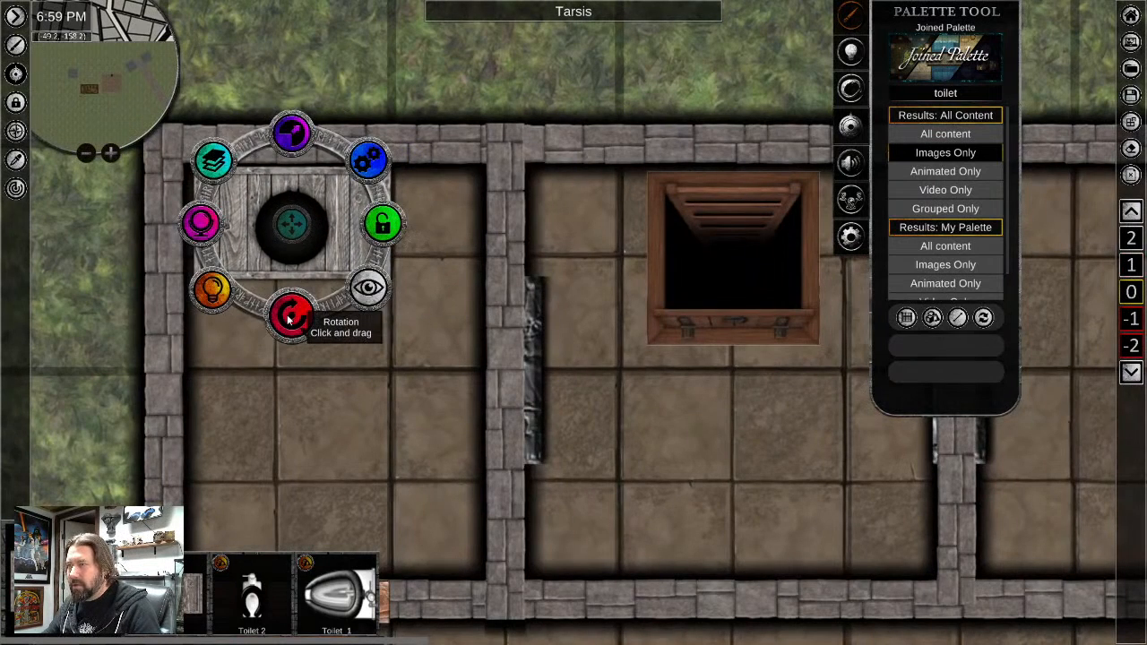
left_click_drag(293, 313, 444, 240)
left_click_drag(282, 233, 229, 267)
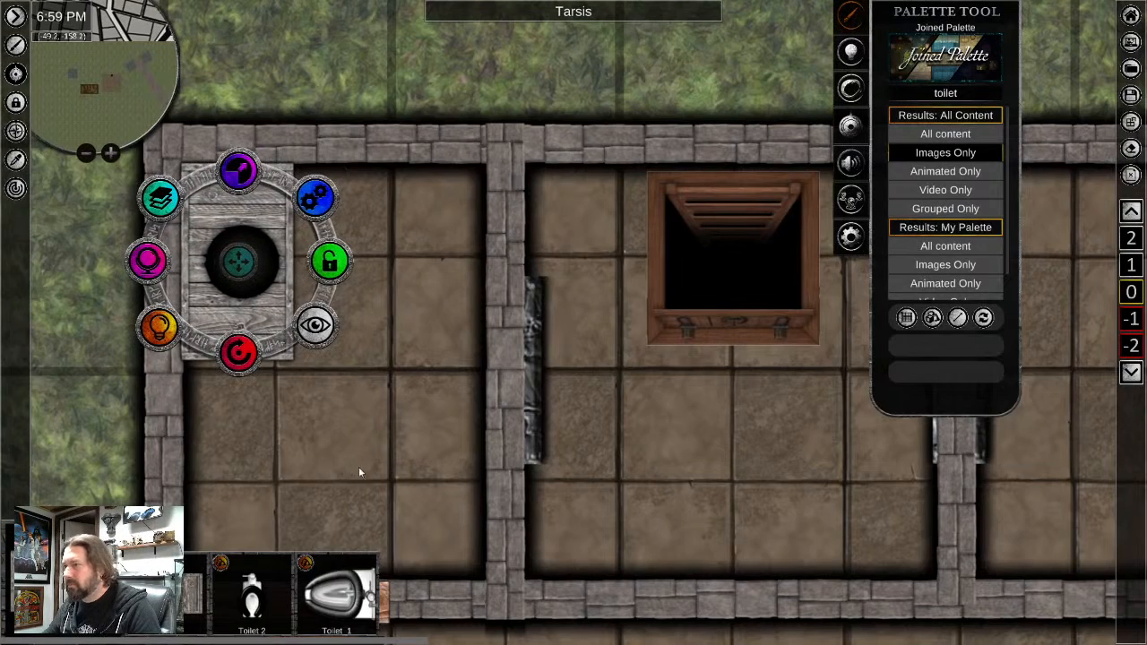
Search all palette content for "sewer", limited to images only
right_click_drag(359, 468, 618, 491)
left_click(942, 93)
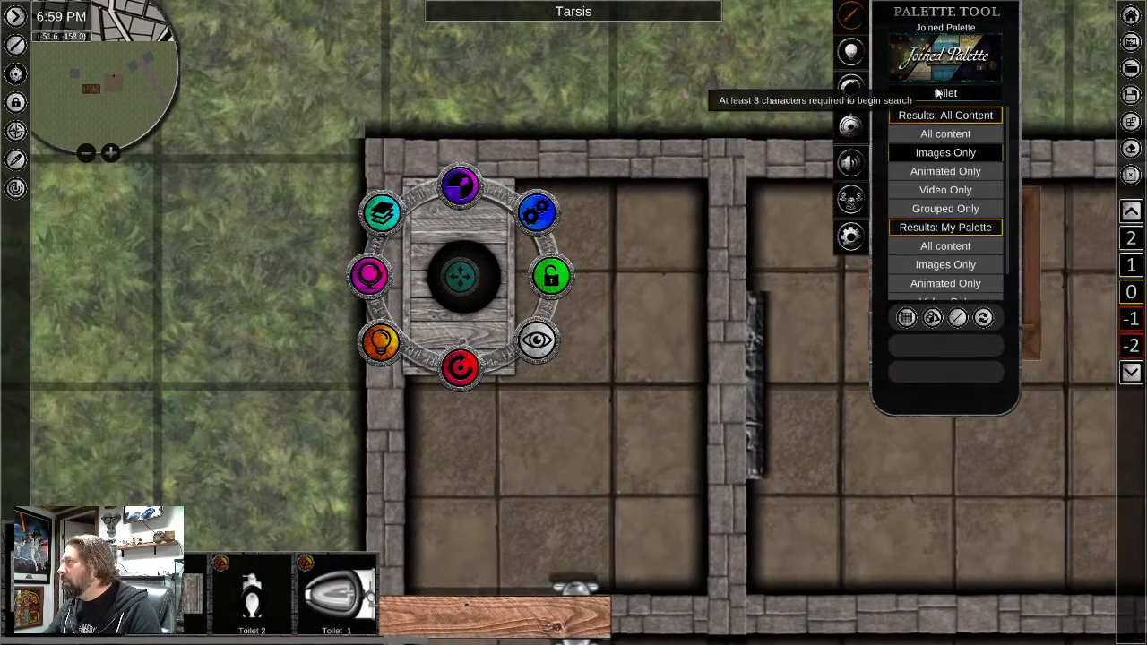
type("sewer")
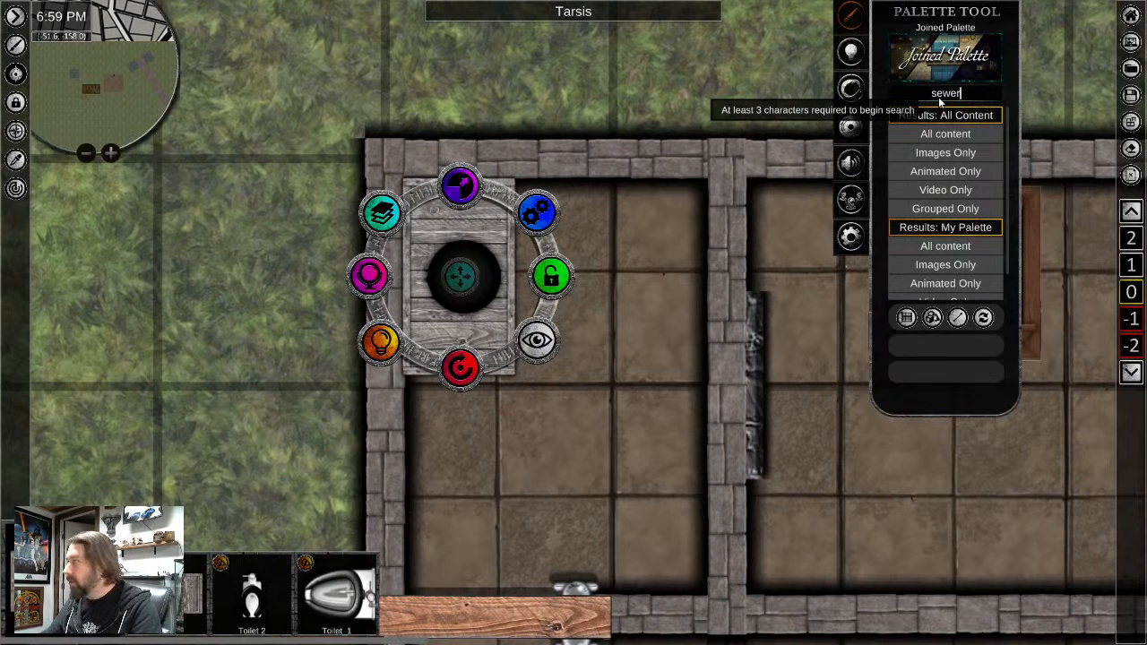
left_click(932, 154)
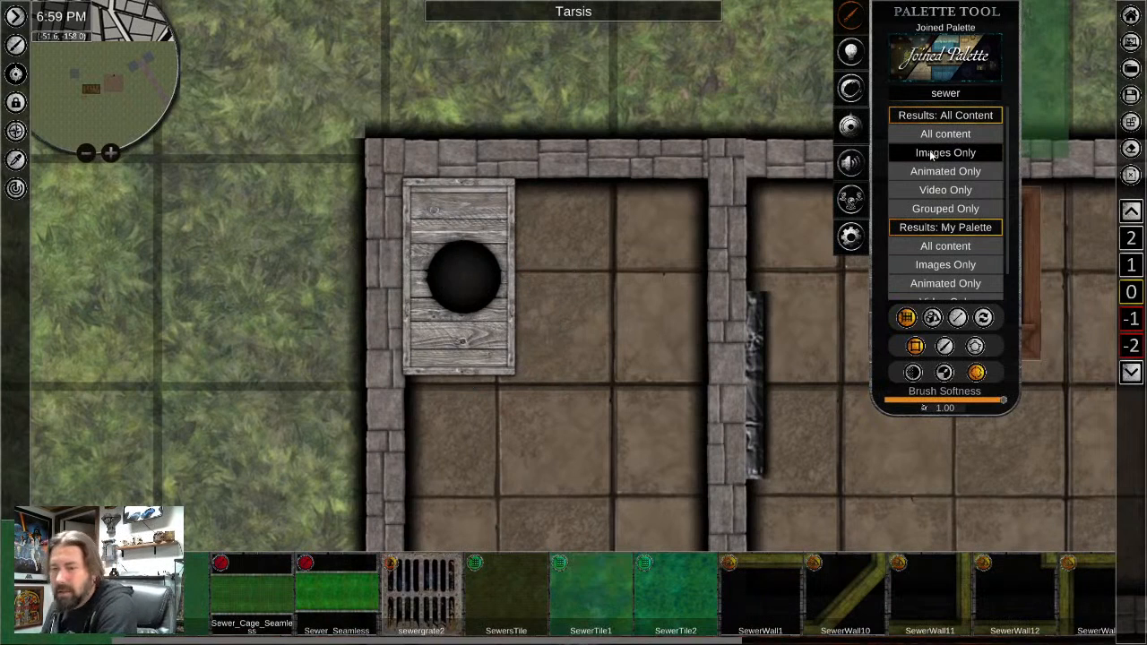
Paint a soft-edged green sewage stroke freehand from the toilet hole west past the outer wall, and move it down to level -1
left_click(453, 428)
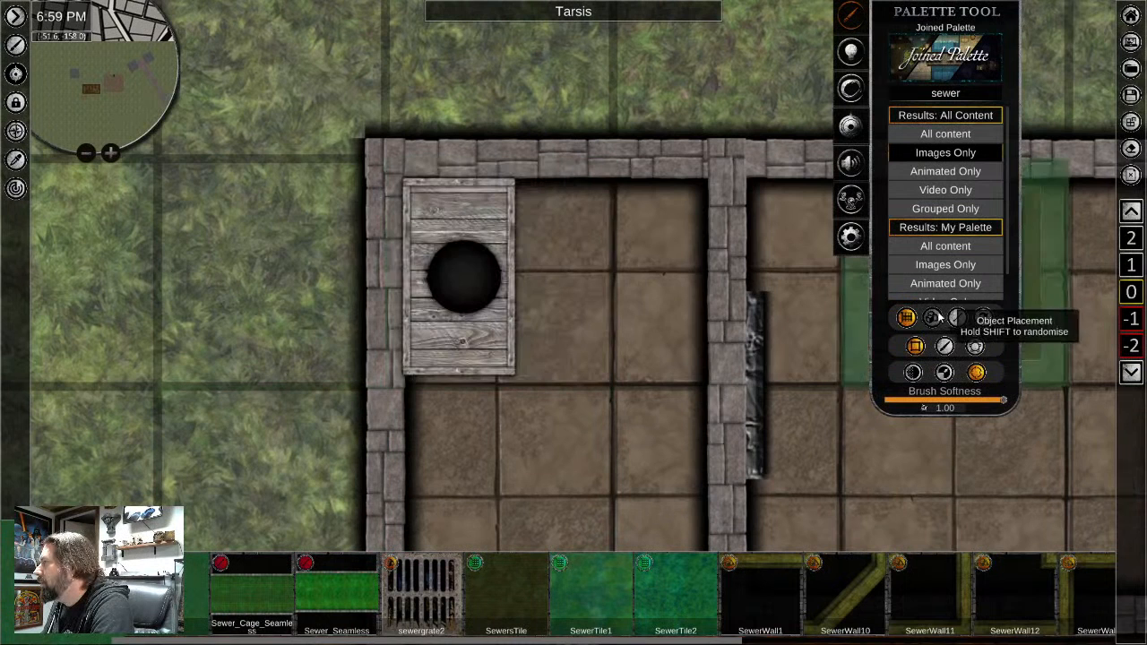
left_click(932, 317)
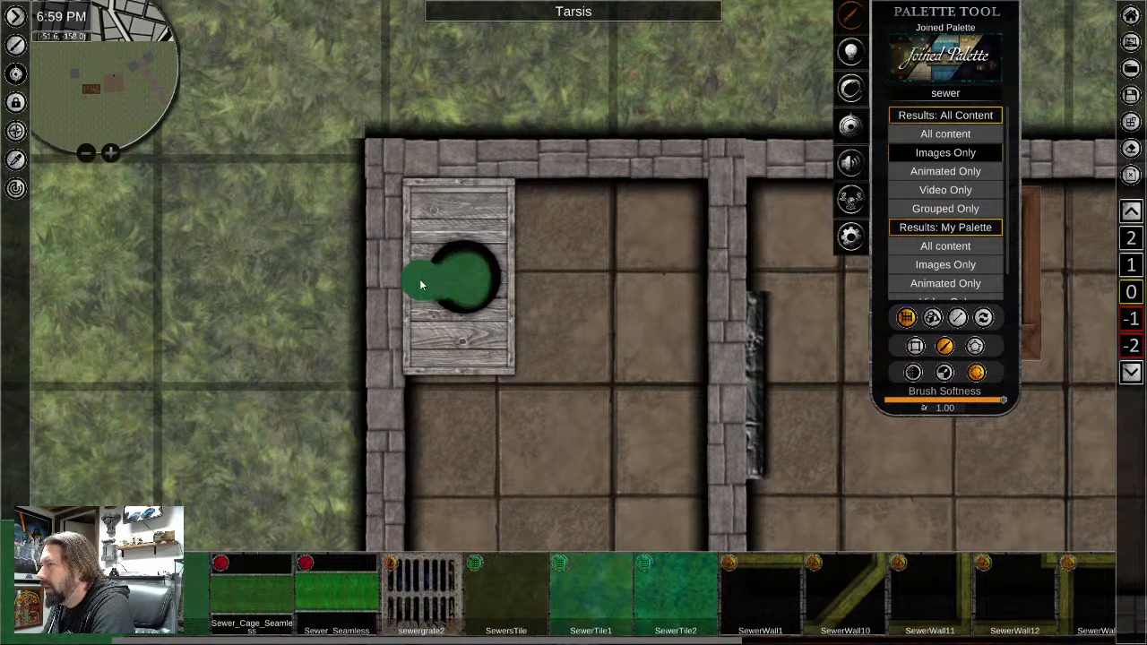
scroll(433, 382, "up", 2)
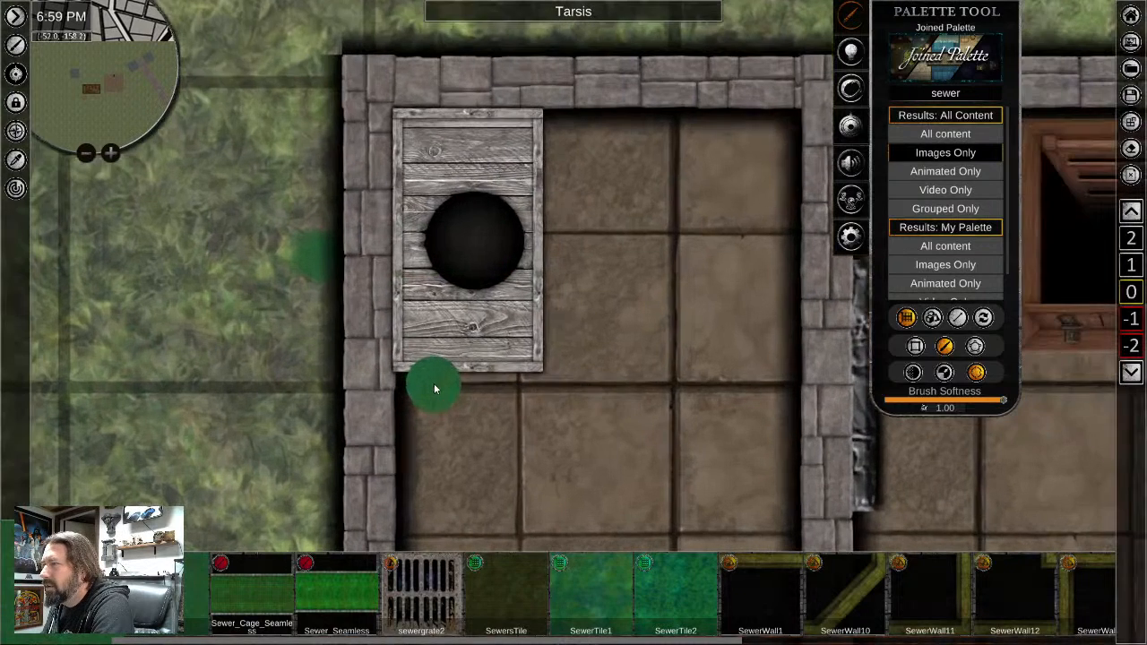
left_click(315, 257)
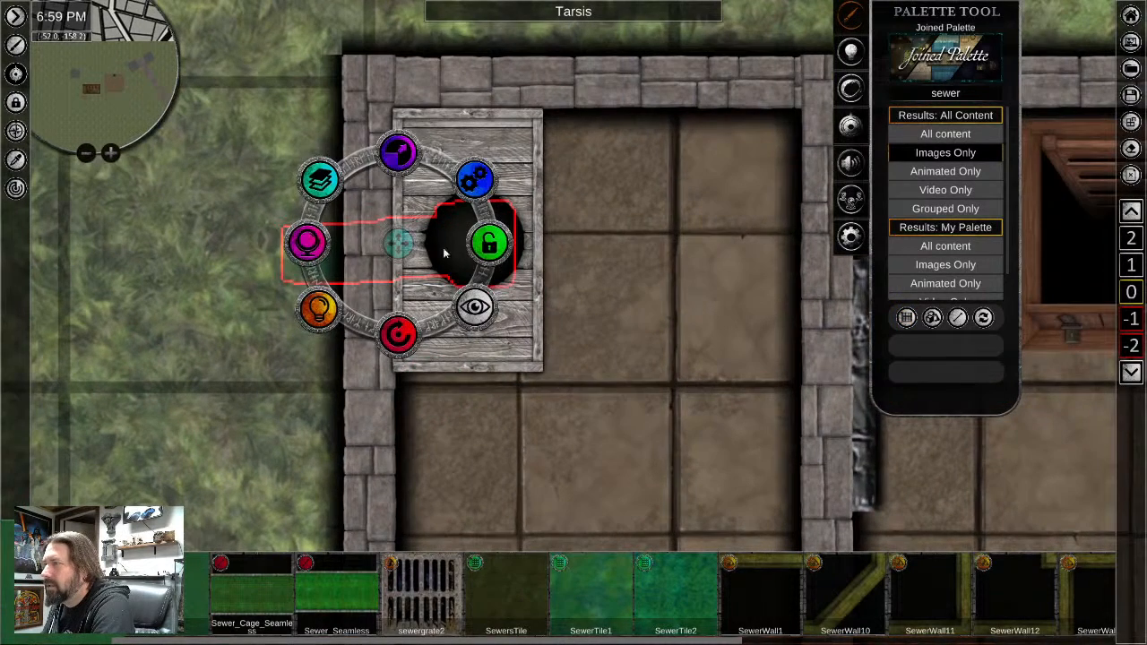
left_click(324, 186)
left_click(400, 337)
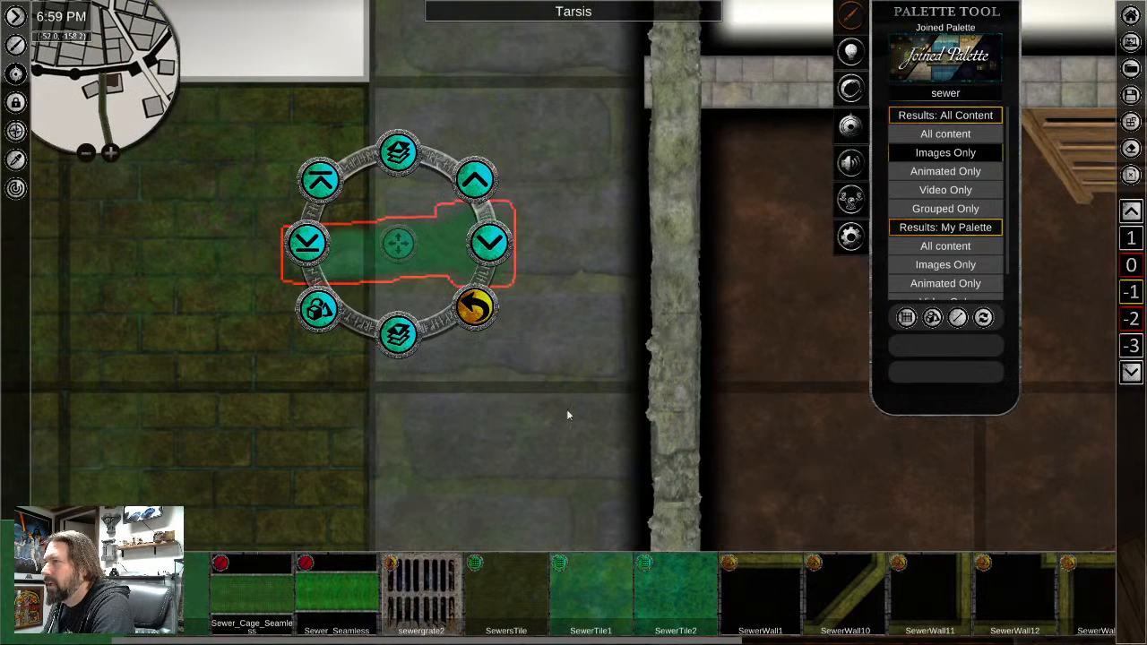
Darken the green sewage stroke on level -1 by setting its brightness to 44.36
scroll(502, 396, "down", 1)
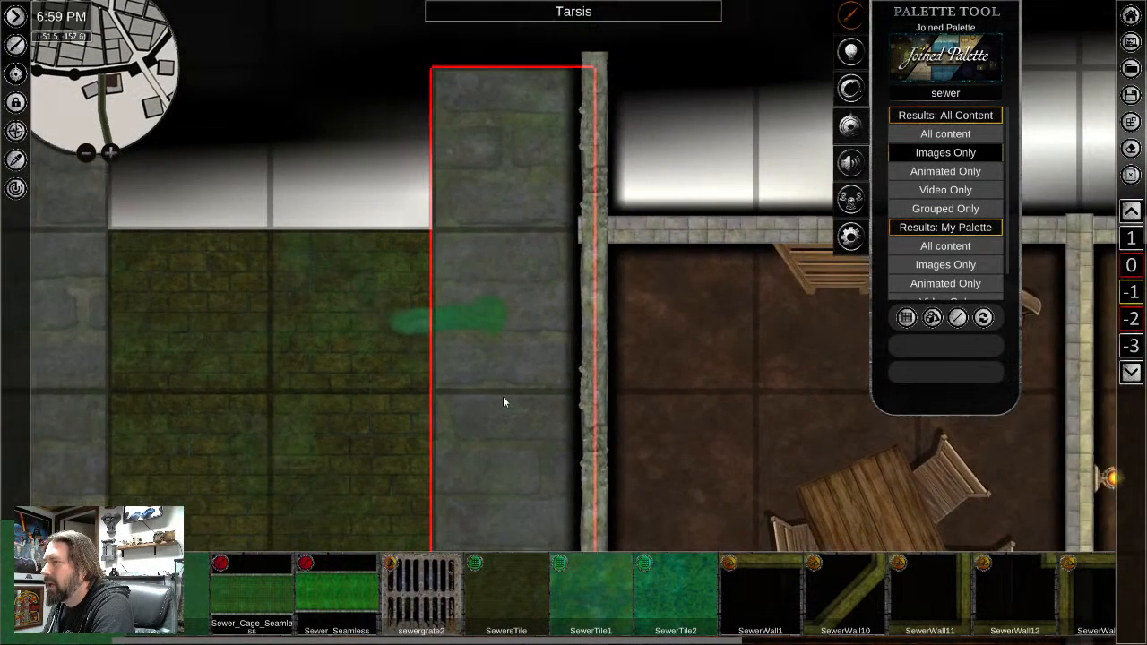
scroll(502, 396, "up", 1)
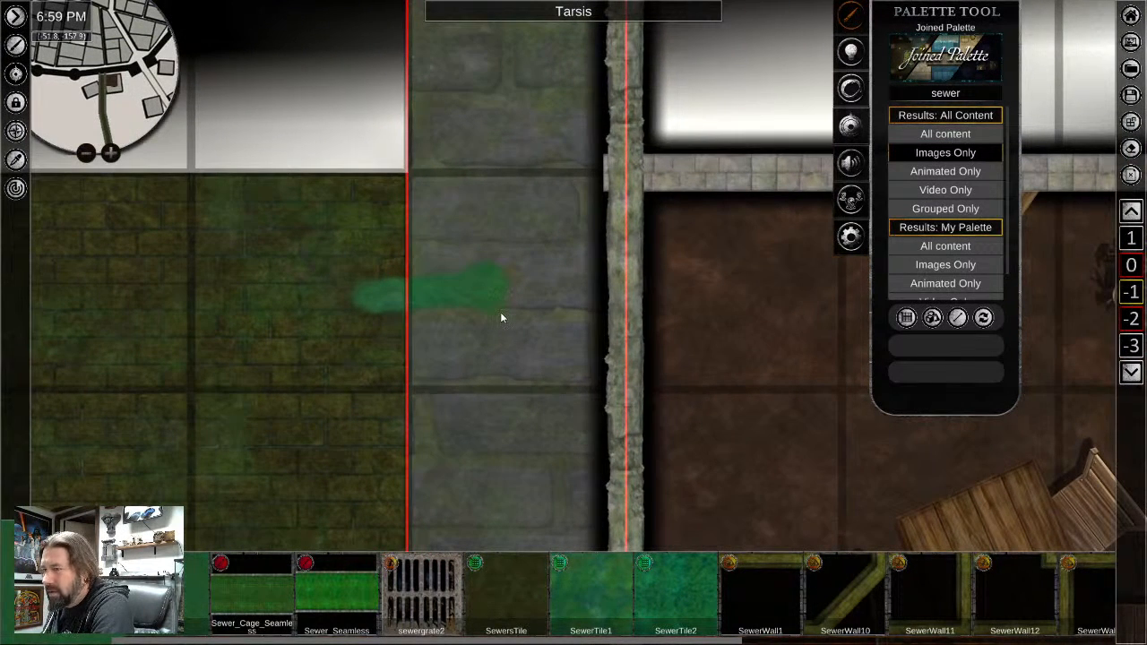
scroll(631, 600, "down", 3)
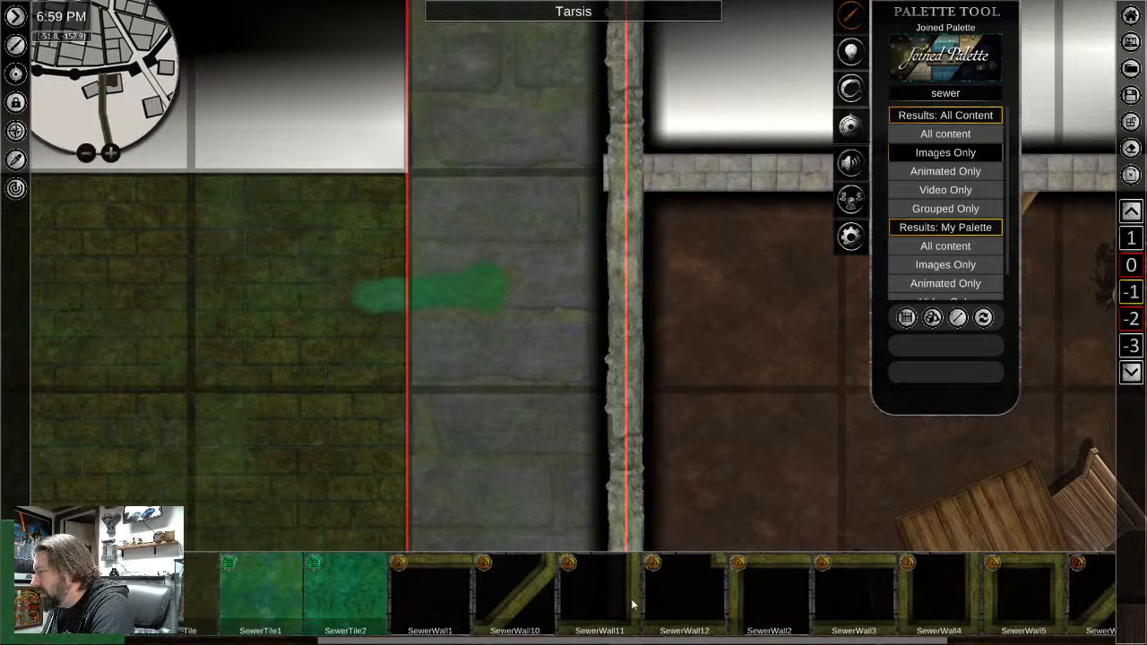
left_click(484, 289)
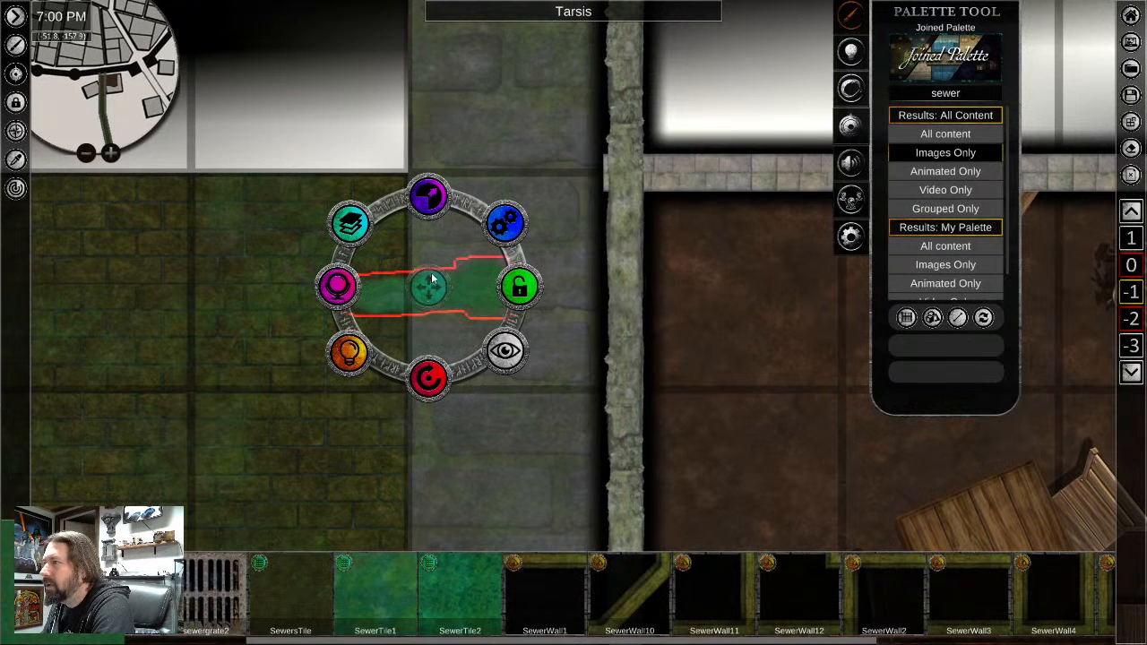
left_click(348, 353)
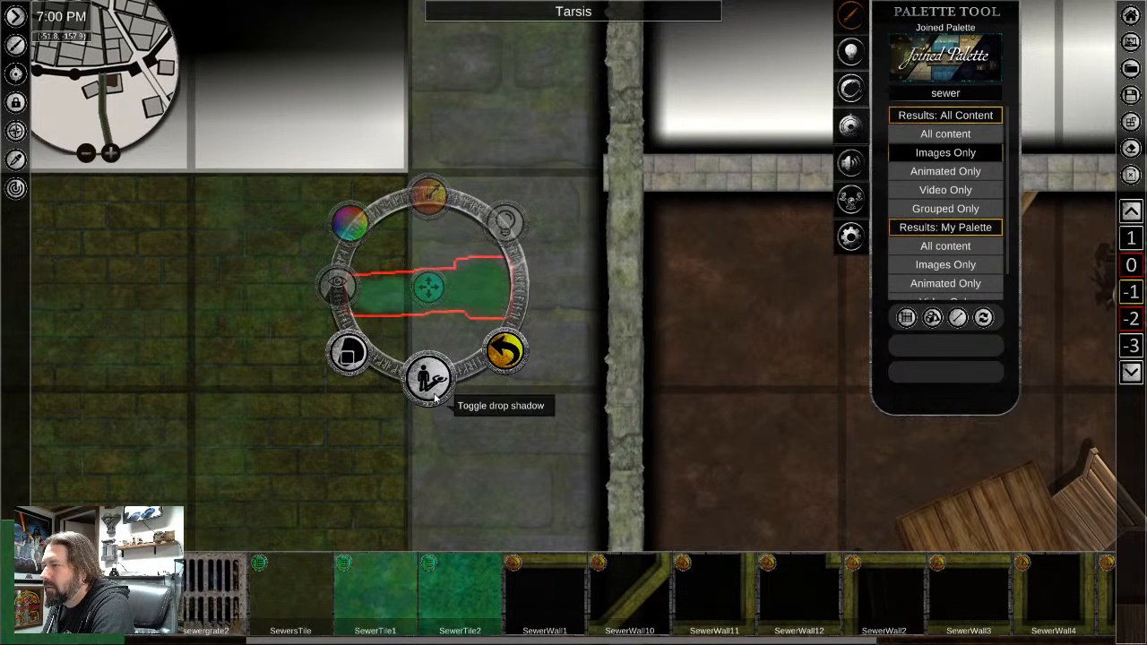
left_click(506, 351)
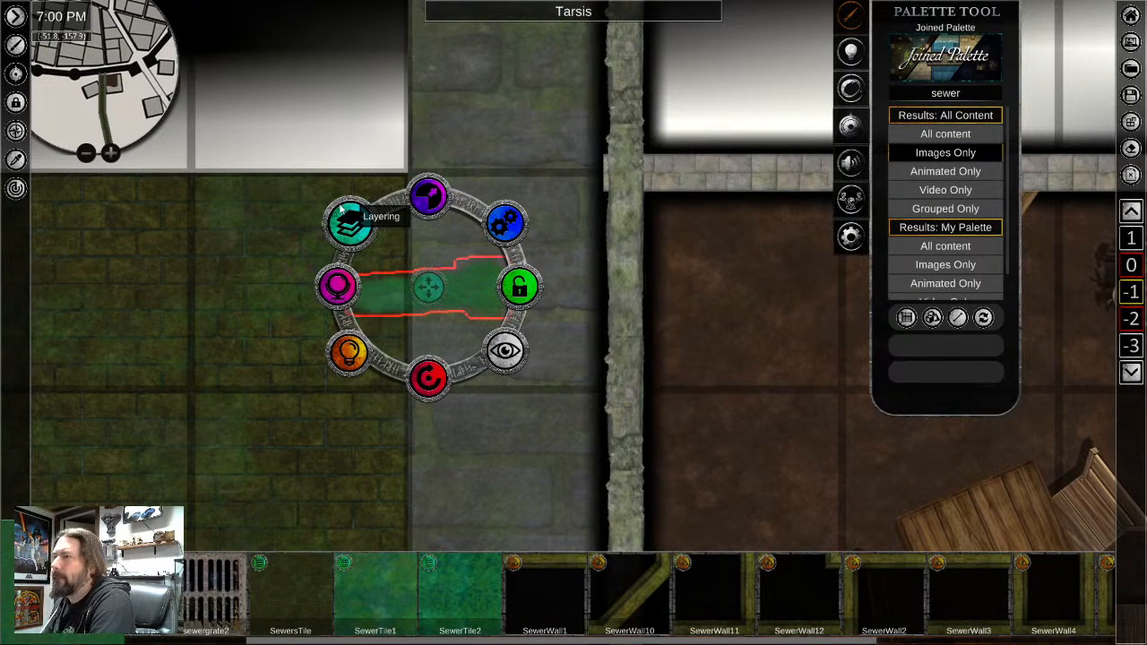
left_click(349, 351)
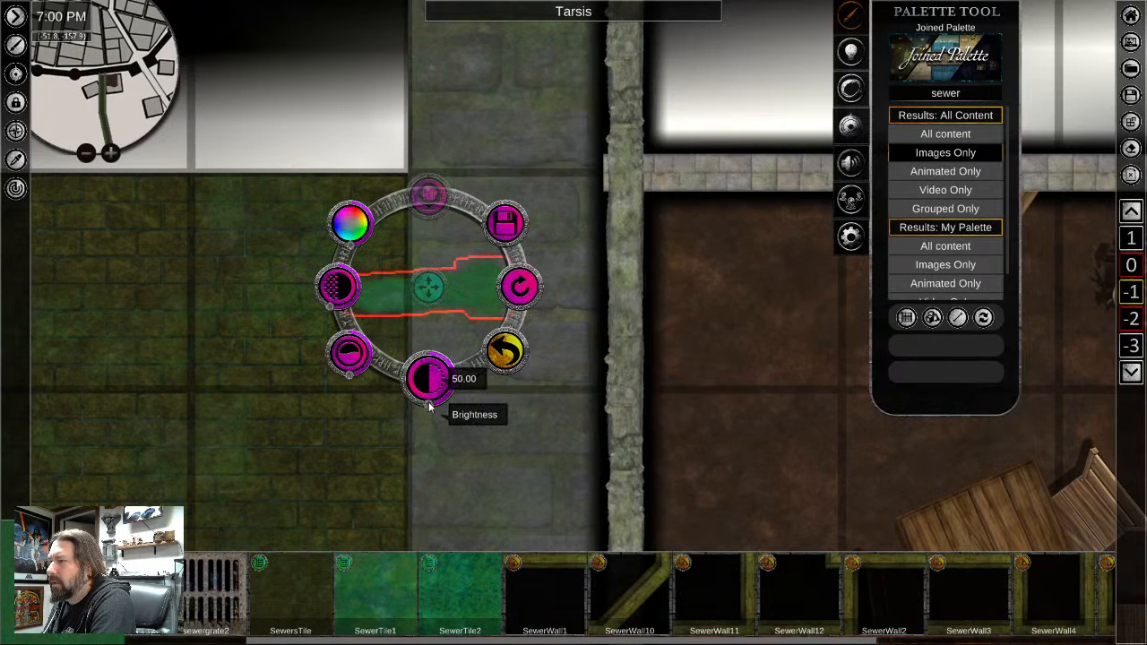
left_click_drag(429, 403, 437, 405)
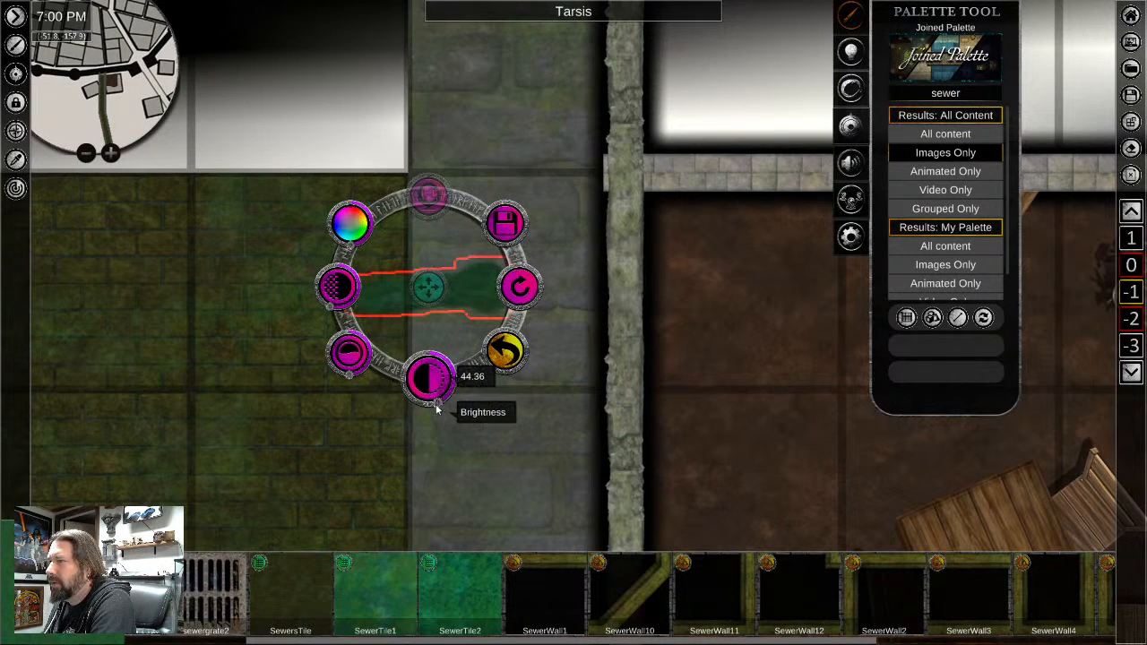
left_click(502, 450)
scroll(527, 428, "down", 2)
scroll(469, 511, "up", 2)
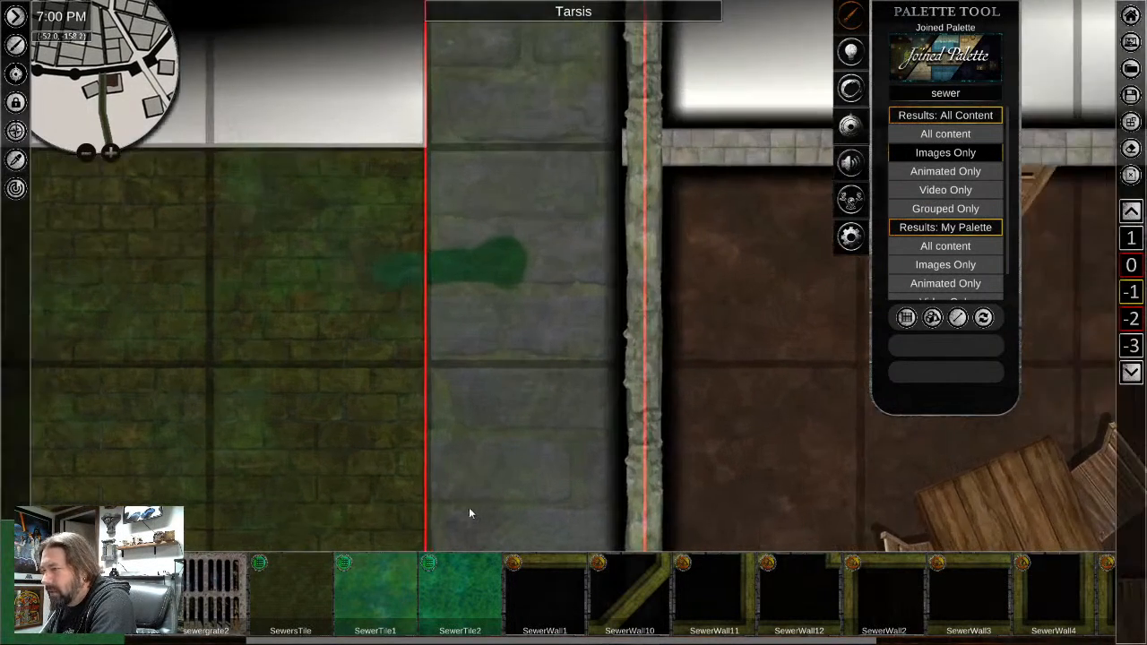
Try to paint a dark sewer texture freehand over the eastern end of the green sewage stroke
left_click(394, 588)
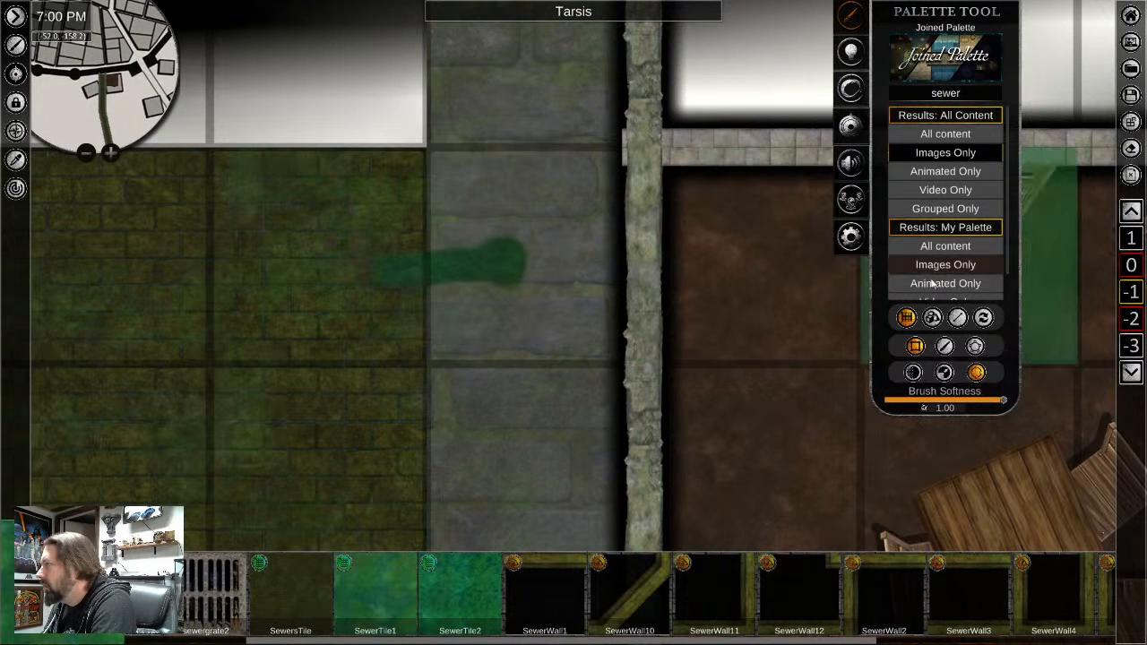
left_click(944, 346)
left_click(516, 279)
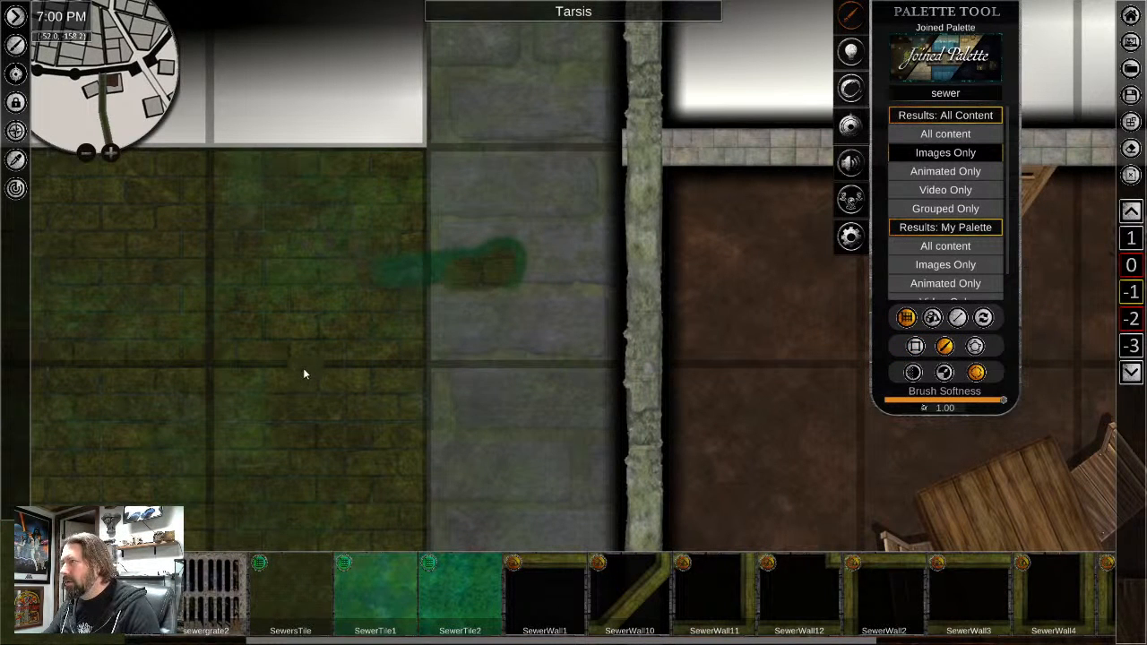
Paint faint green sewage around the existing stroke and southward into the brick channel, with brush transparency set to 0.90
scroll(550, 590, "up", 3)
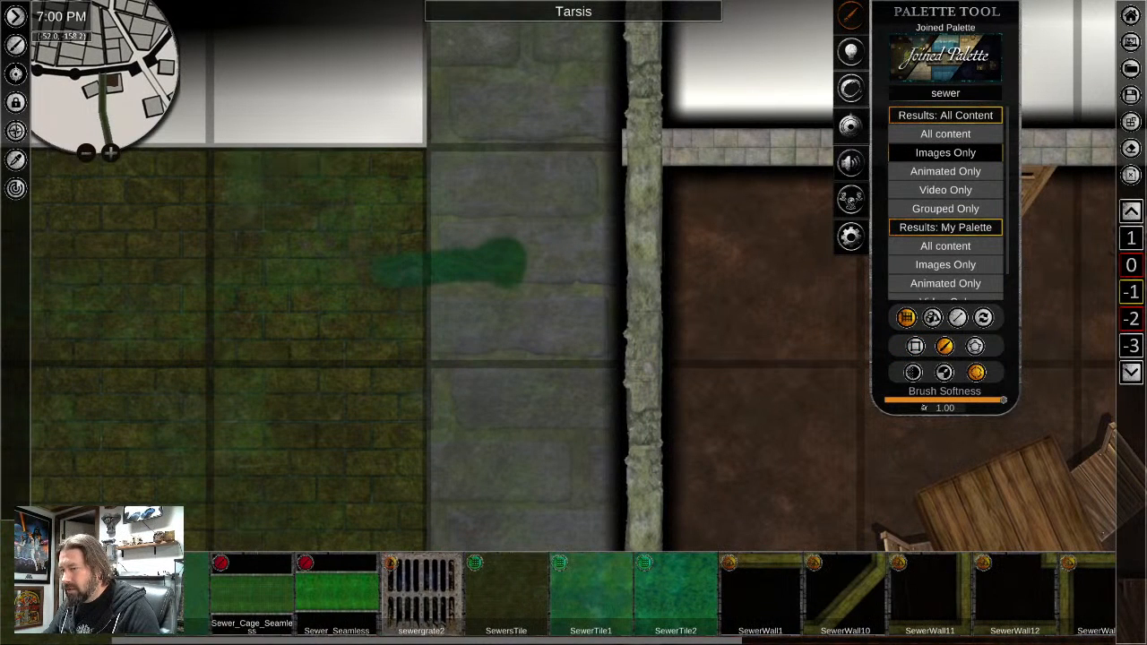
left_click(944, 372)
left_click(913, 371)
left_click(932, 403)
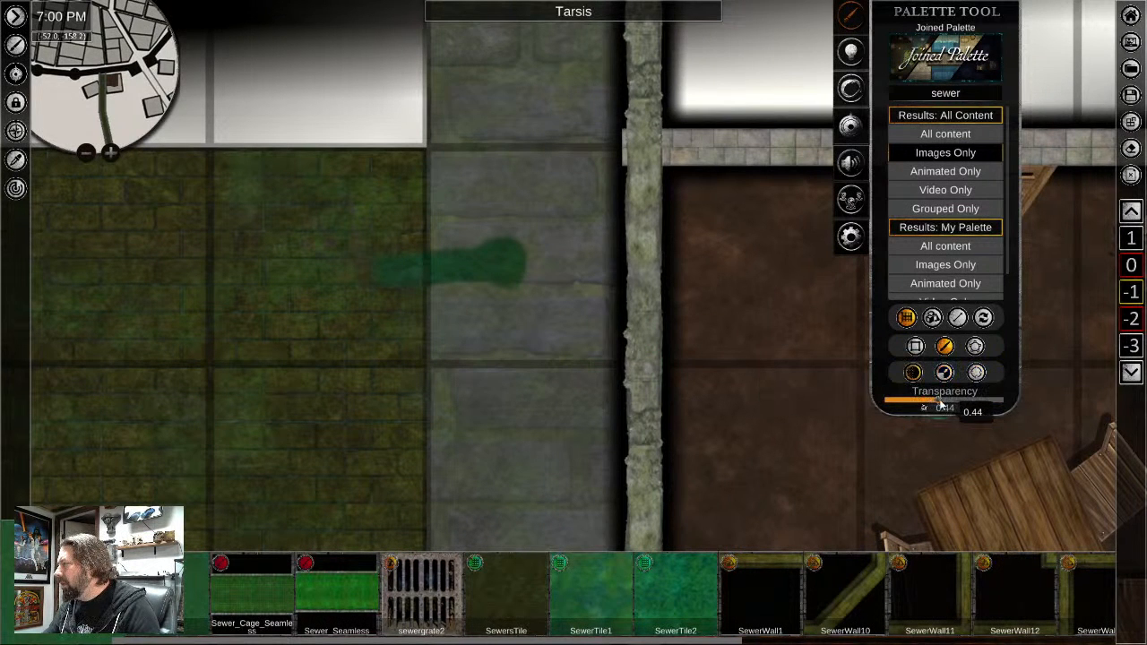
left_click_drag(941, 405, 992, 405)
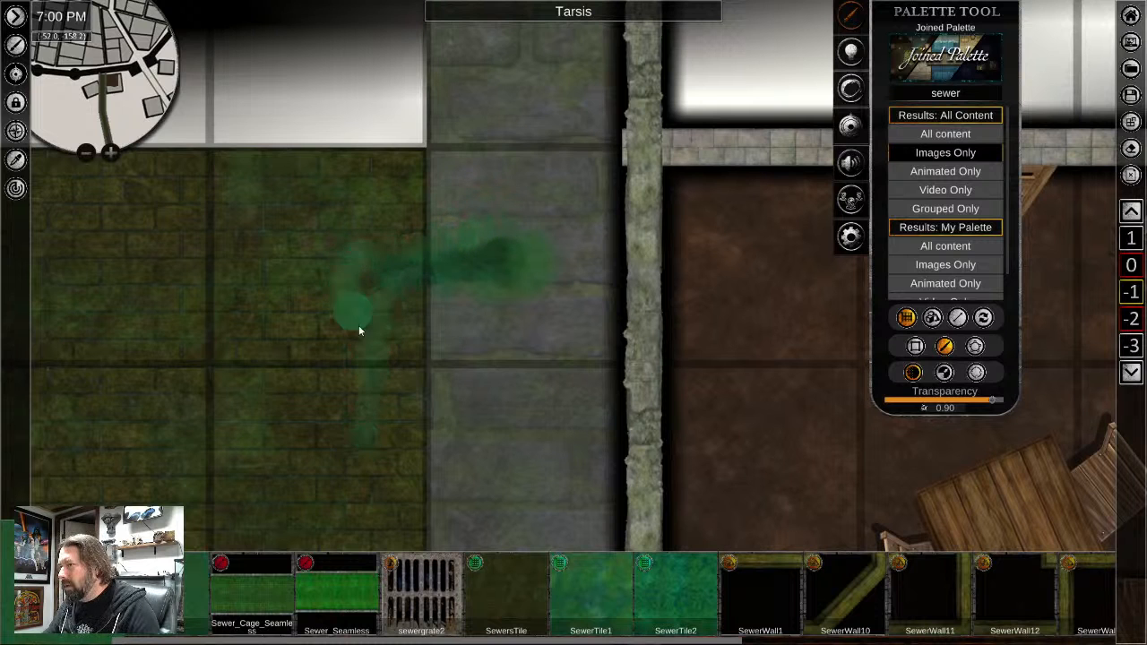
left_click_drag(358, 326, 387, 364)
Extend the faint green sewage in narrow streaks south along the brick channel, using a brush width of 0.14
scroll(445, 445, "down", 2)
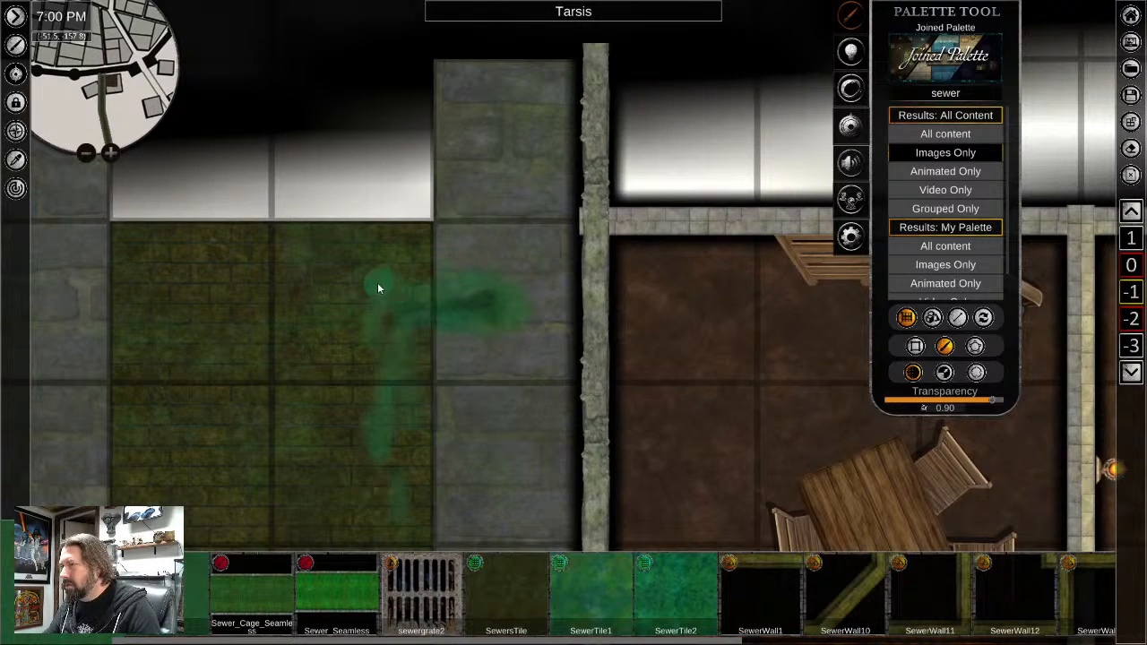
middle_click_drag(337, 394, 345, 72)
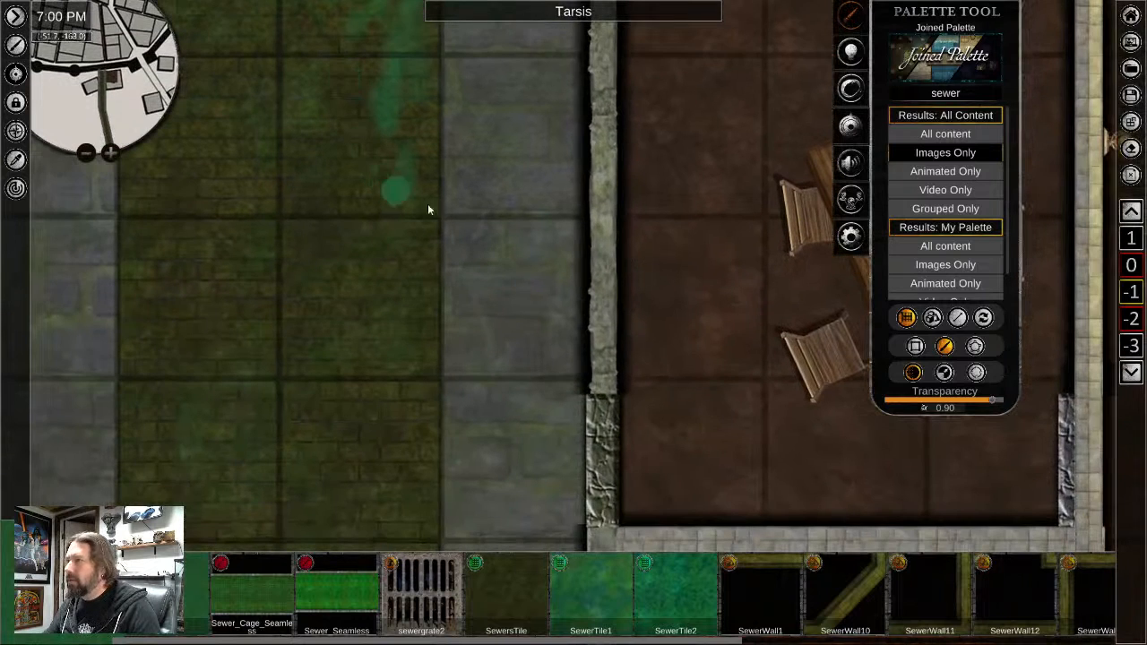
left_click(942, 372)
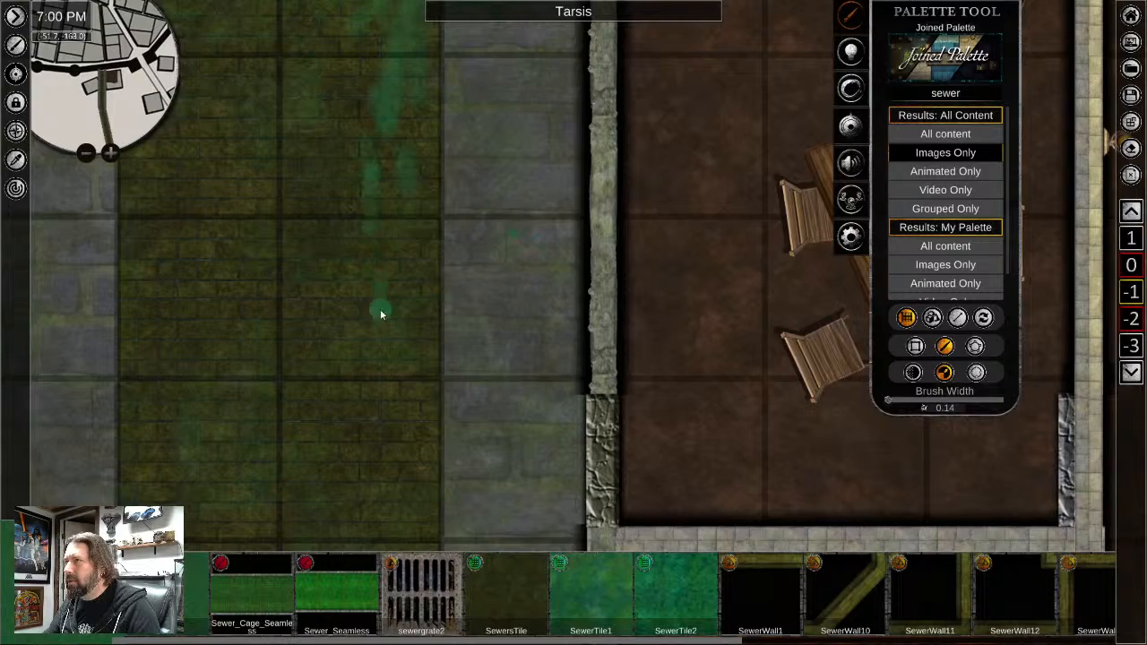
scroll(394, 359, "down", 5)
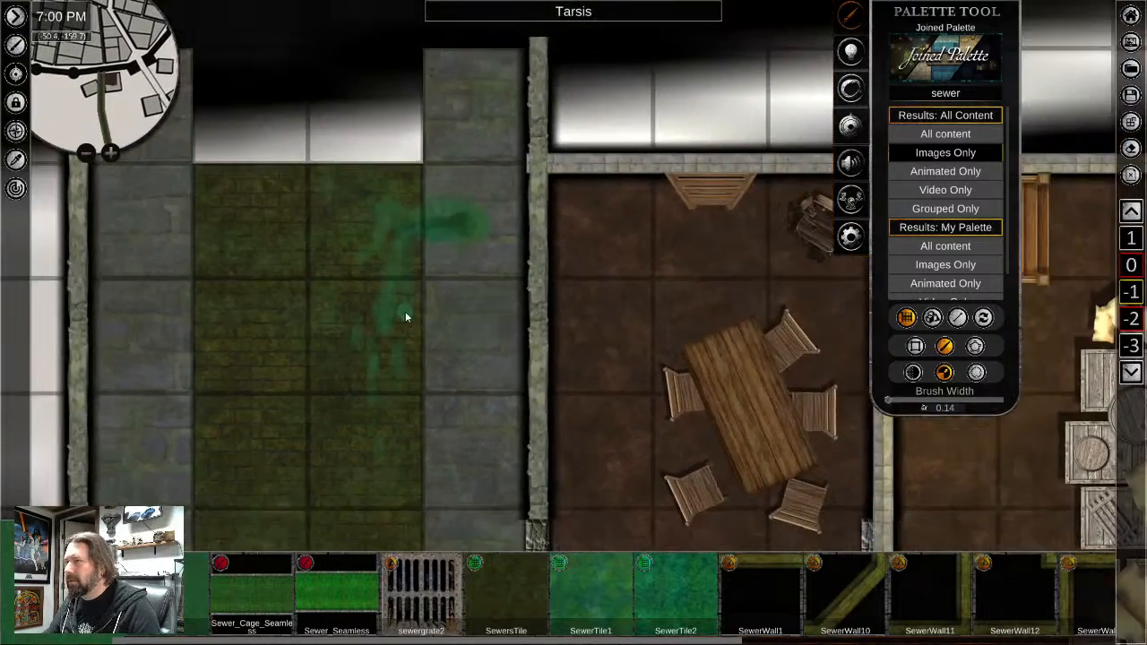
scroll(438, 327, "up", 1)
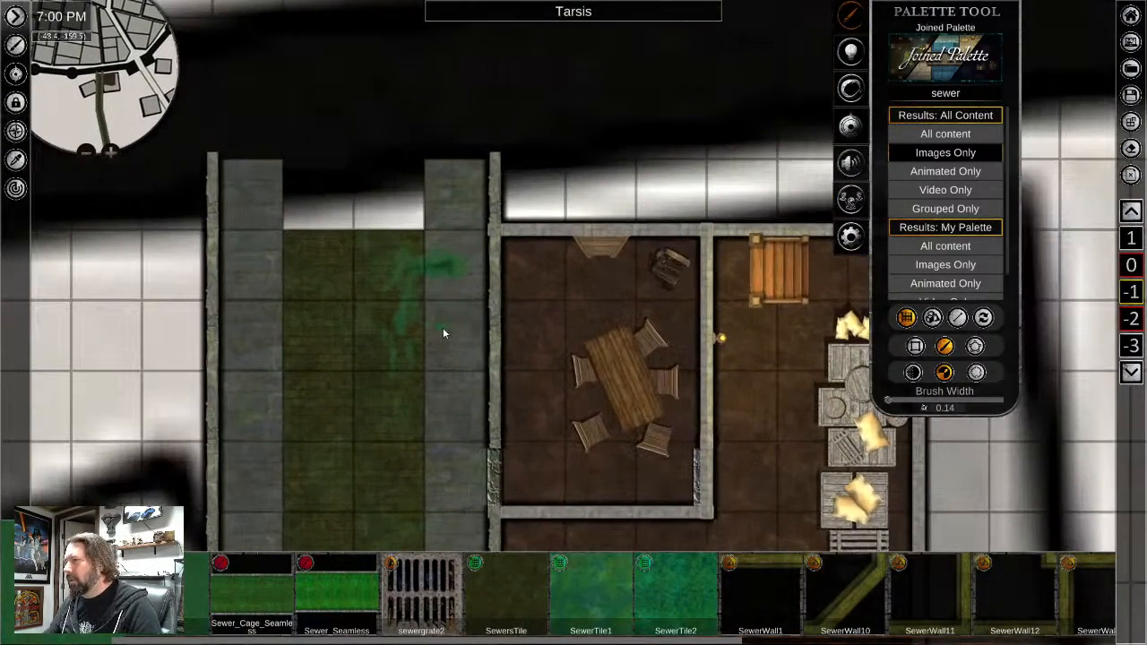
Sample the existing sewer wall and draw a matching wall along the west edge of the slanted southern sewer section
middle_click_drag(558, 412, 540, 347)
scroll(515, 331, "down", 3)
middle_click_drag(557, 497, 519, 232)
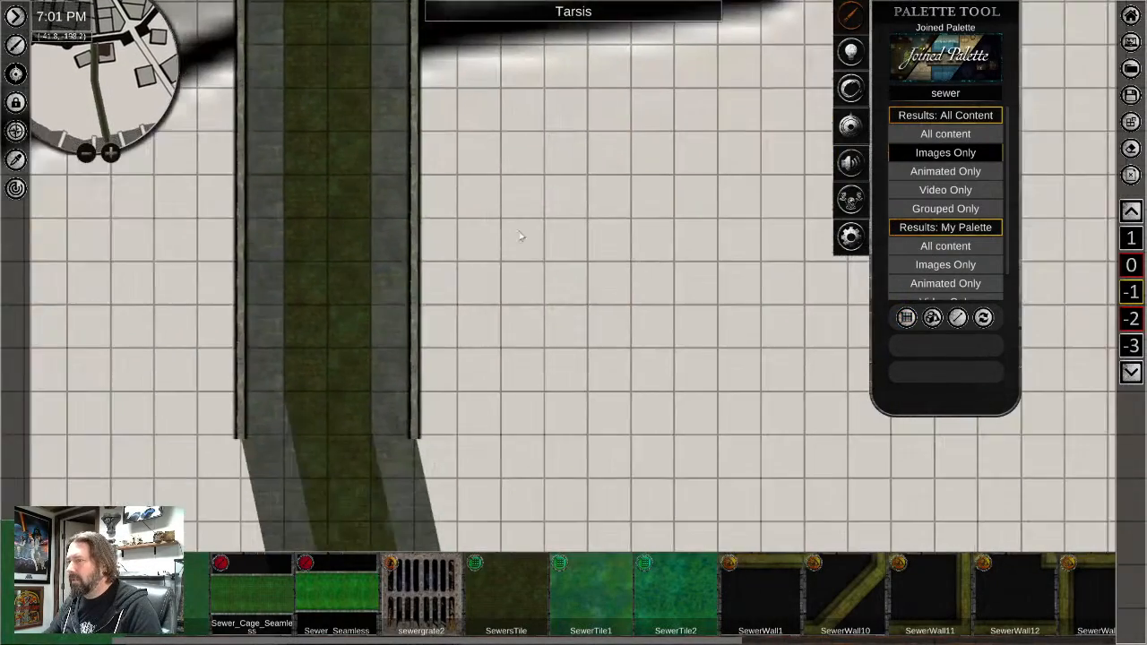
middle_click_drag(512, 412, 491, 238)
middle_click_drag(484, 338, 519, 162)
scroll(511, 168, "down", 2)
scroll(508, 186, "down", 1)
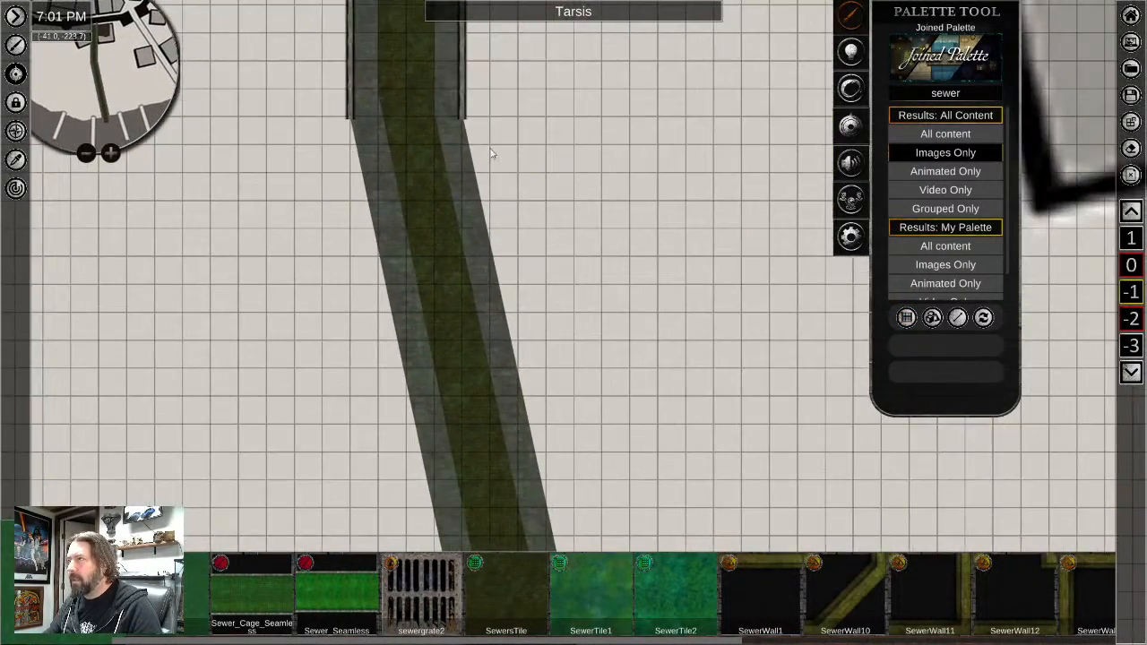
scroll(332, 72, "up", 4)
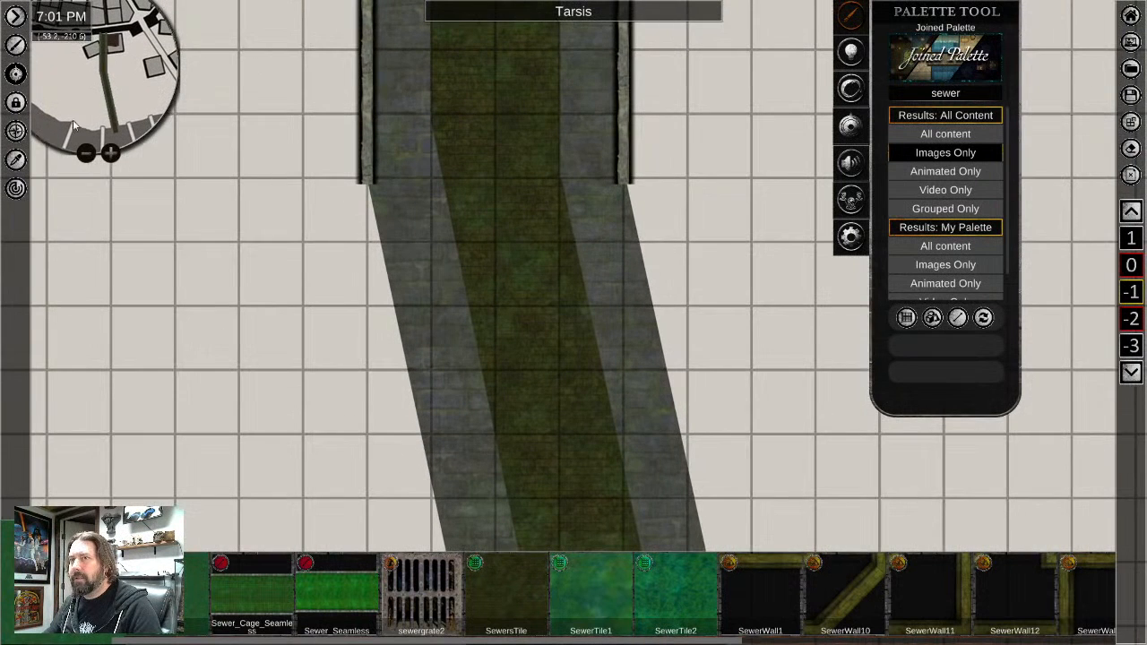
left_click(16, 160)
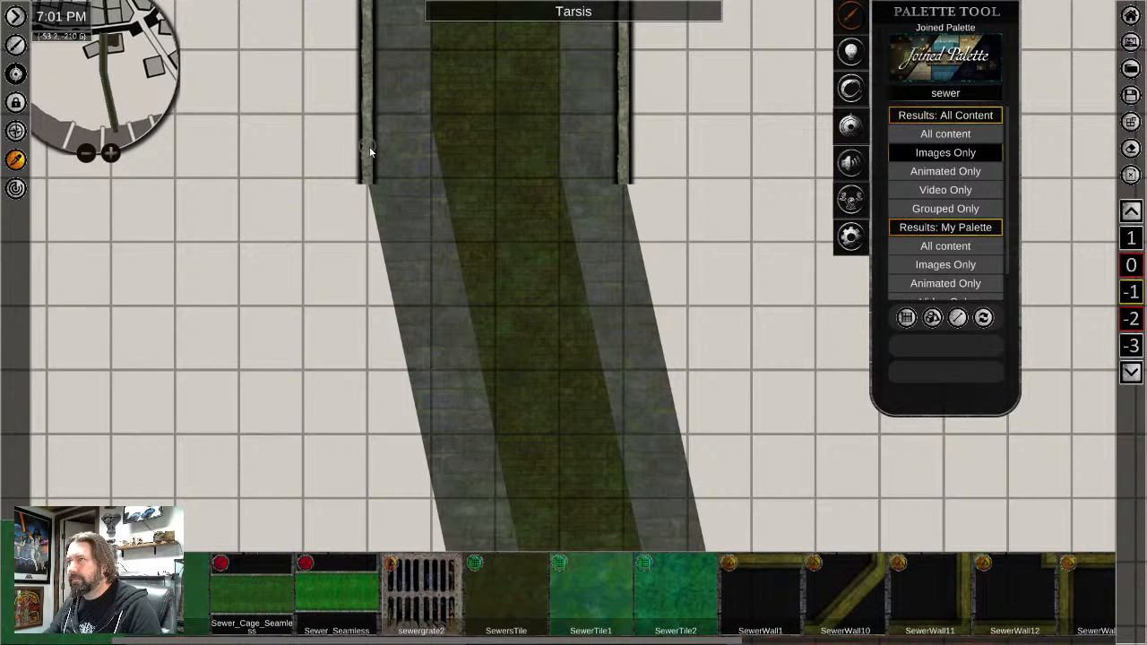
left_click(368, 146)
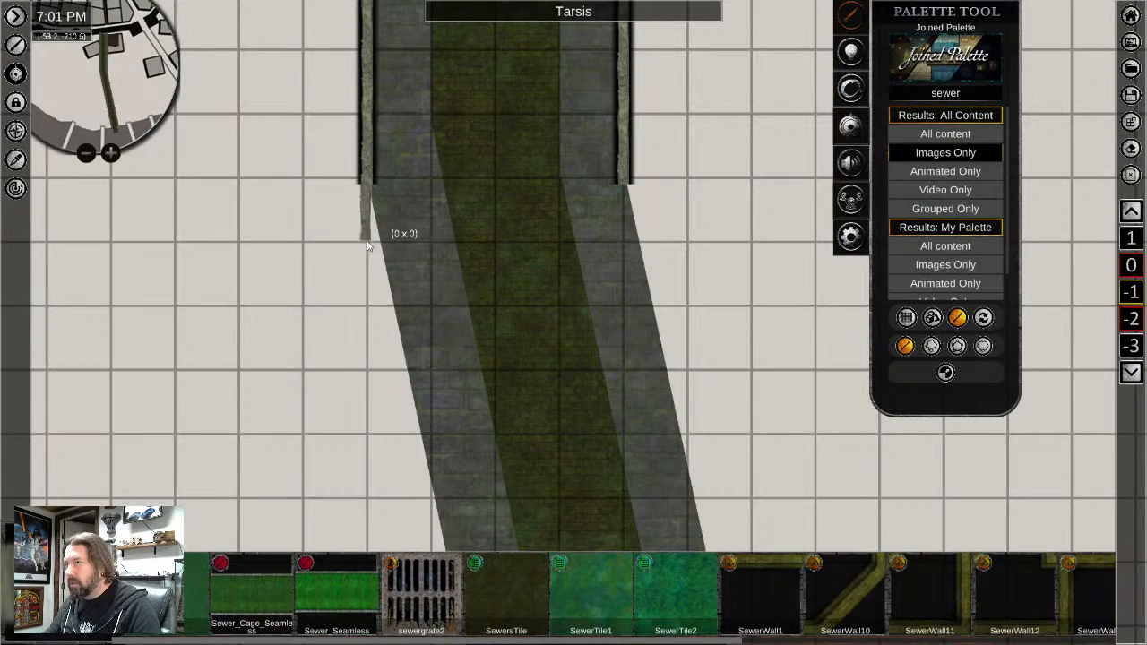
mouse_move(368, 247)
left_mouse_down()
mouse_move(376, 432)
mouse_move(365, 560)
mouse_move(392, 474)
mouse_move(361, 220)
mouse_move(377, 412)
mouse_move(322, 212)
mouse_move(309, 215)
mouse_move(334, 343)
left_mouse_up()
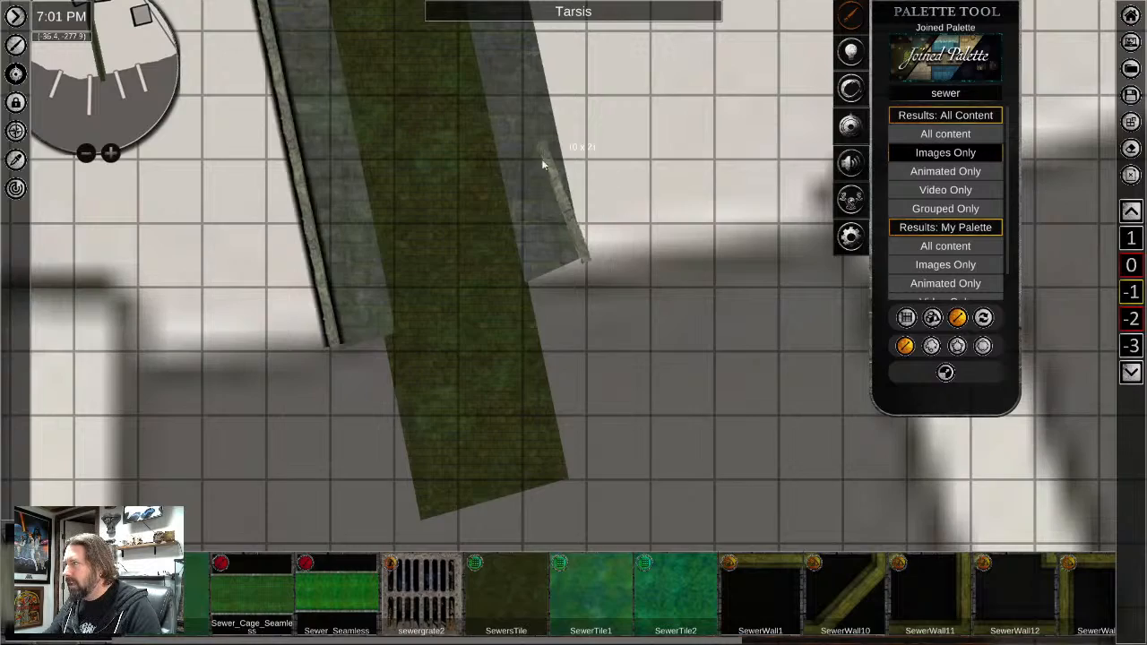
Draw the same wall along the east edge of the slanted sewer section, from its south end up to the existing straight wall
left_click_drag(541, 158, 546, 317)
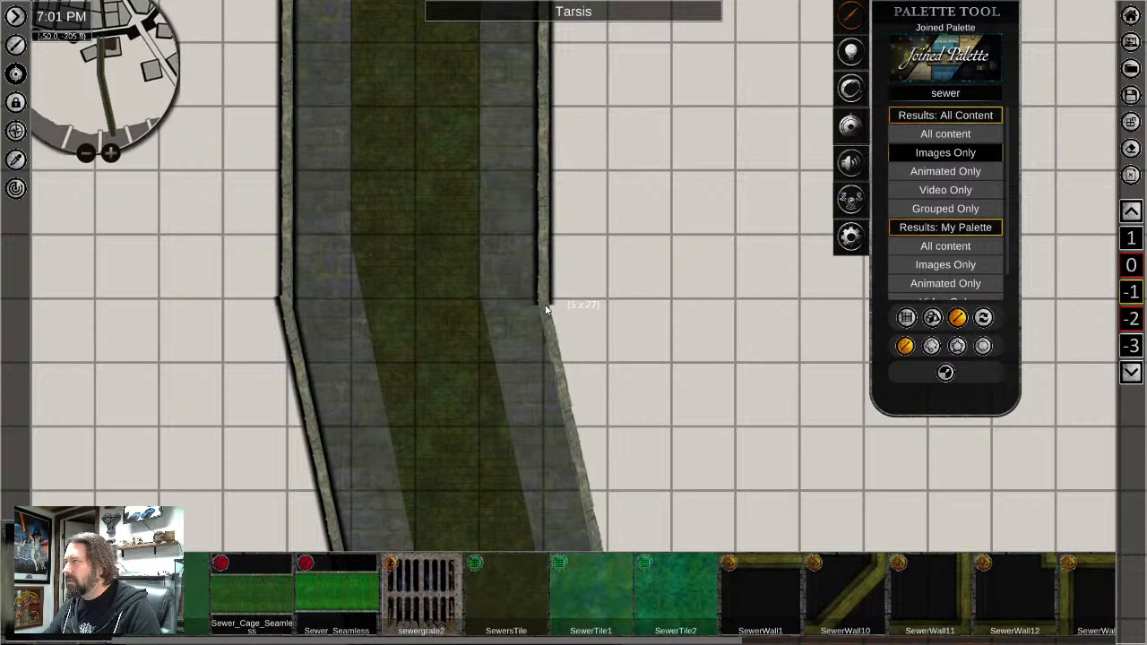
left_click_drag(546, 309, 546, 306)
scroll(383, 389, "down", 2)
right_click(383, 389)
scroll(539, 305, "down", 1)
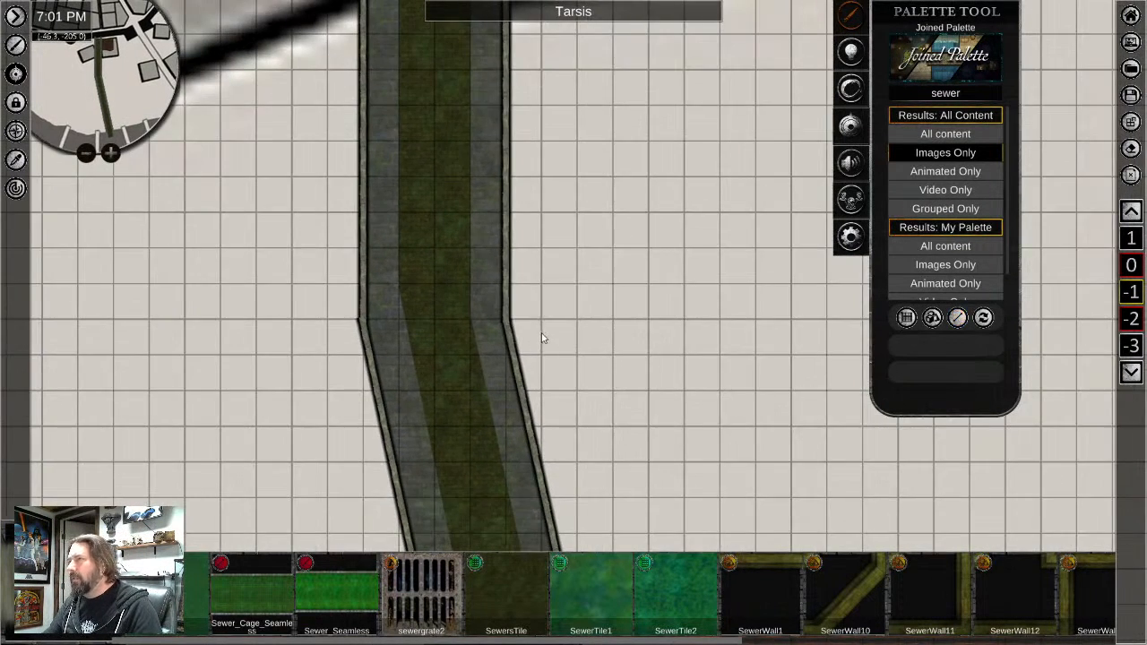
Examine the walled sewer along its full length and the furnished rooms beside it on level -1
scroll(541, 338, "down", 4)
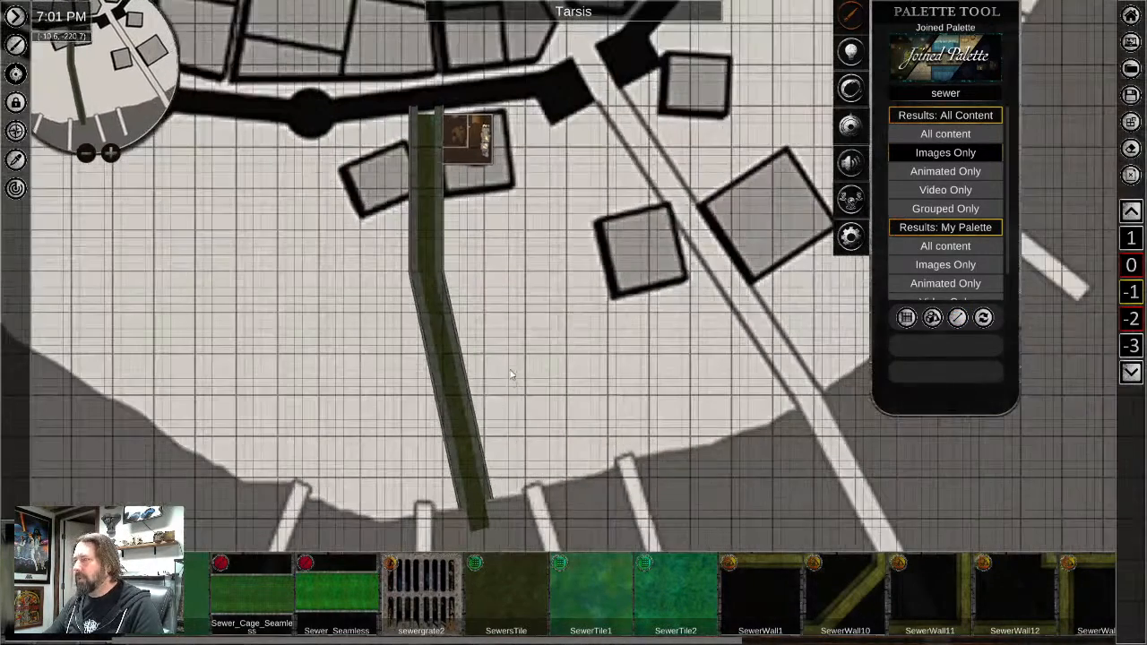
middle_click_drag(527, 250, 504, 374)
scroll(411, 277, "up", 2)
scroll(452, 306, "up", 4)
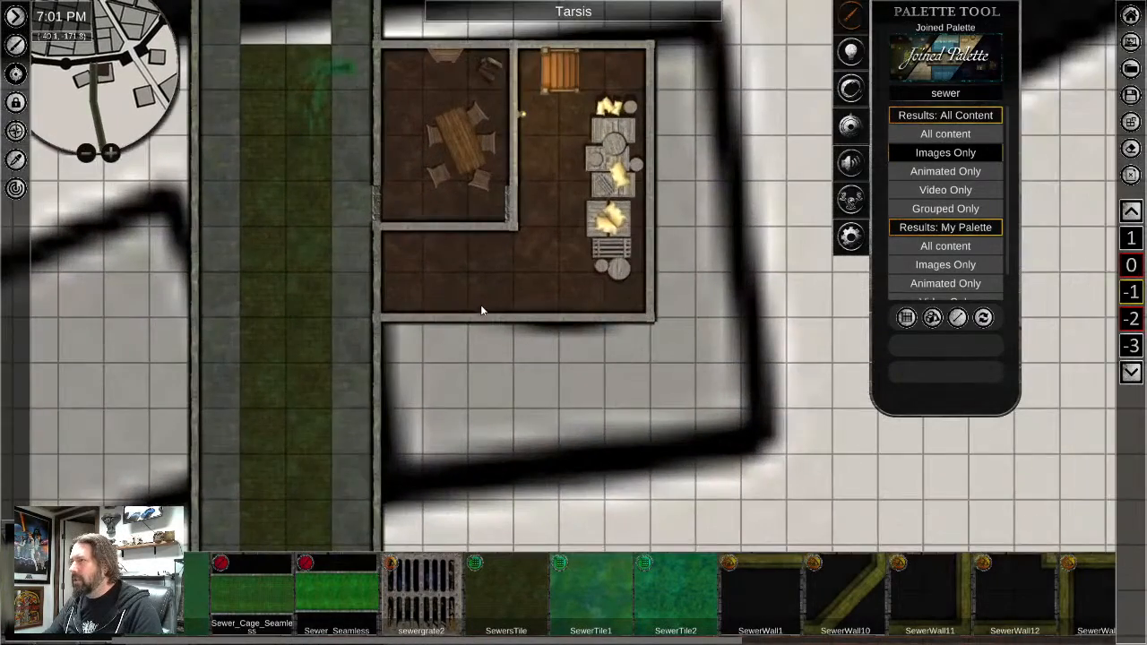
middle_click_drag(481, 310, 488, 395)
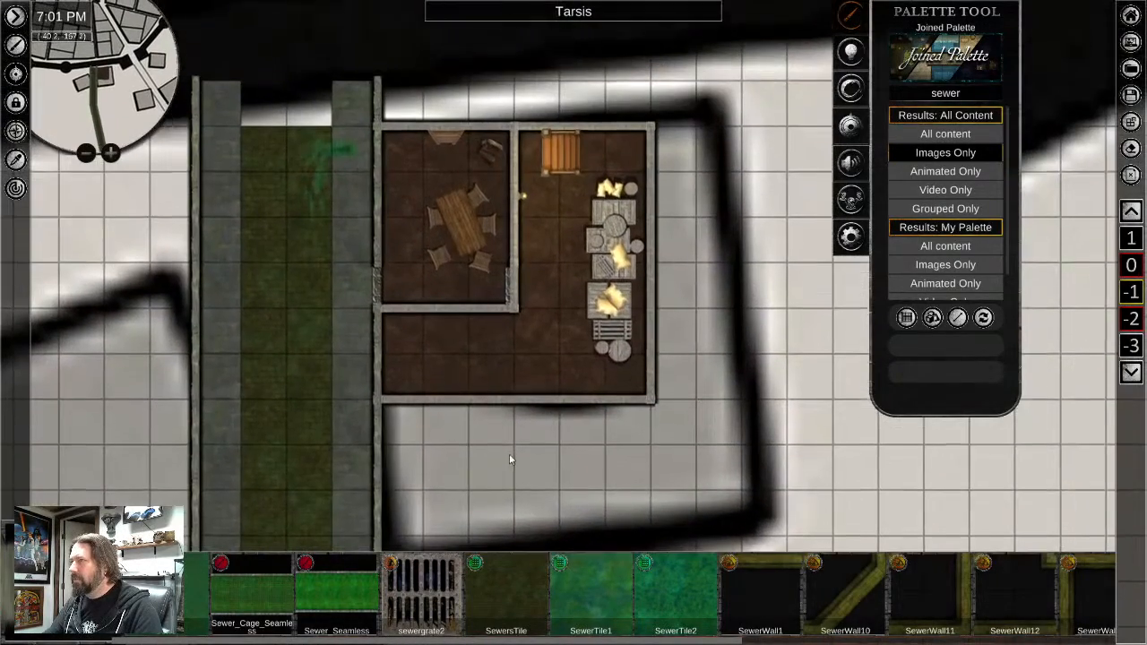
scroll(556, 230, "up", 3)
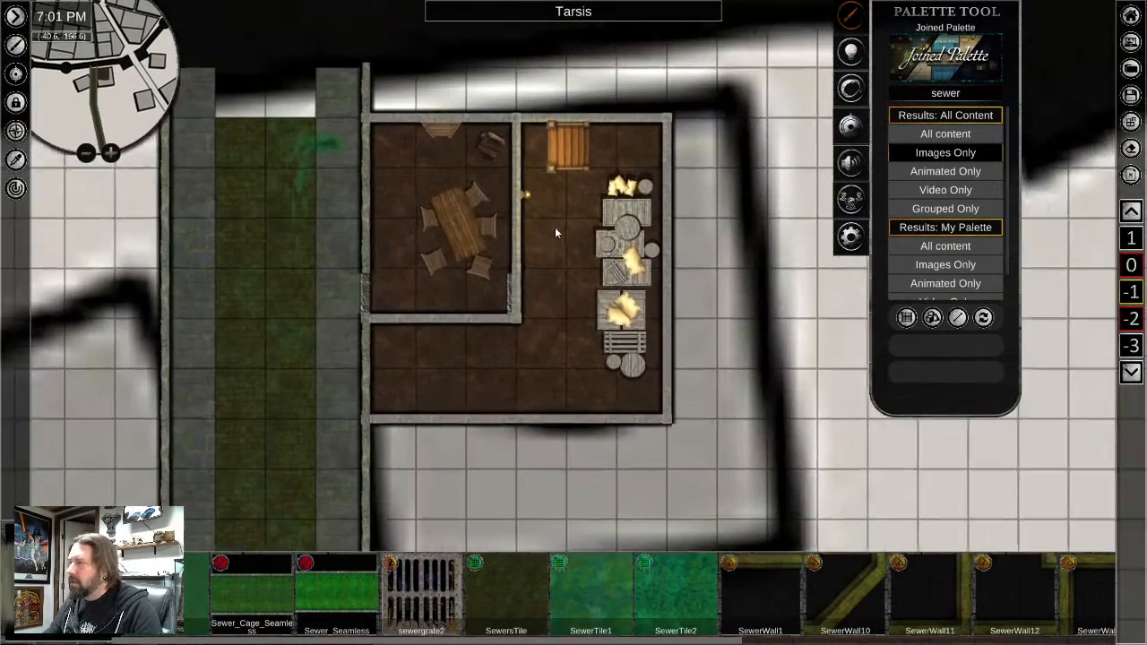
scroll(525, 289, "down", 3)
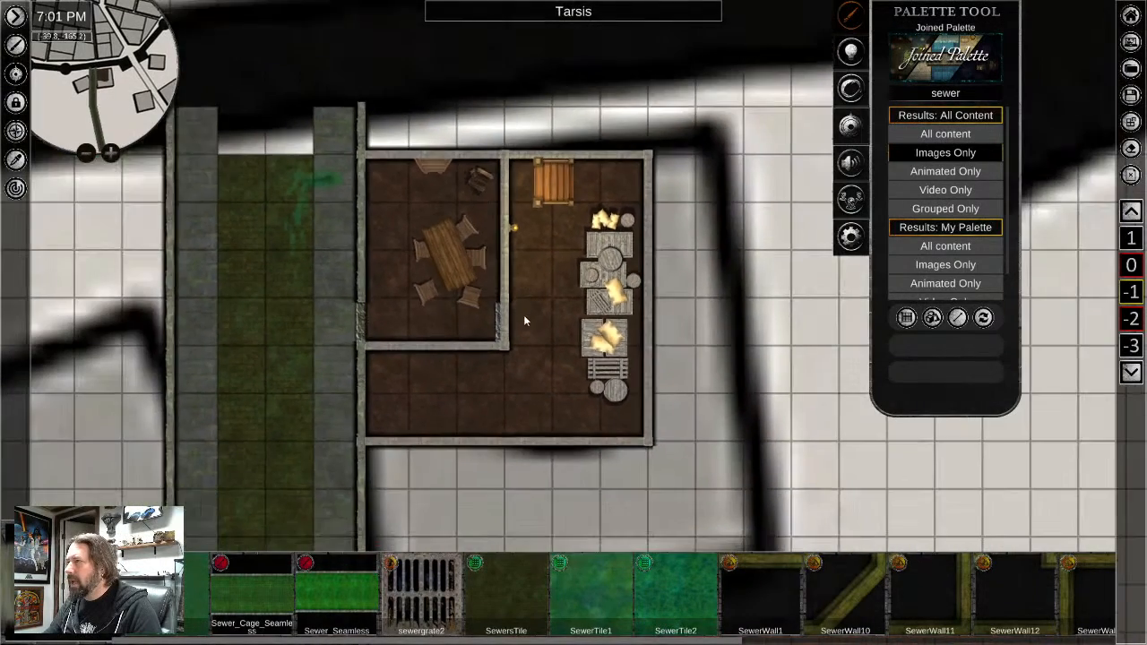
scroll(539, 267, "up", 3)
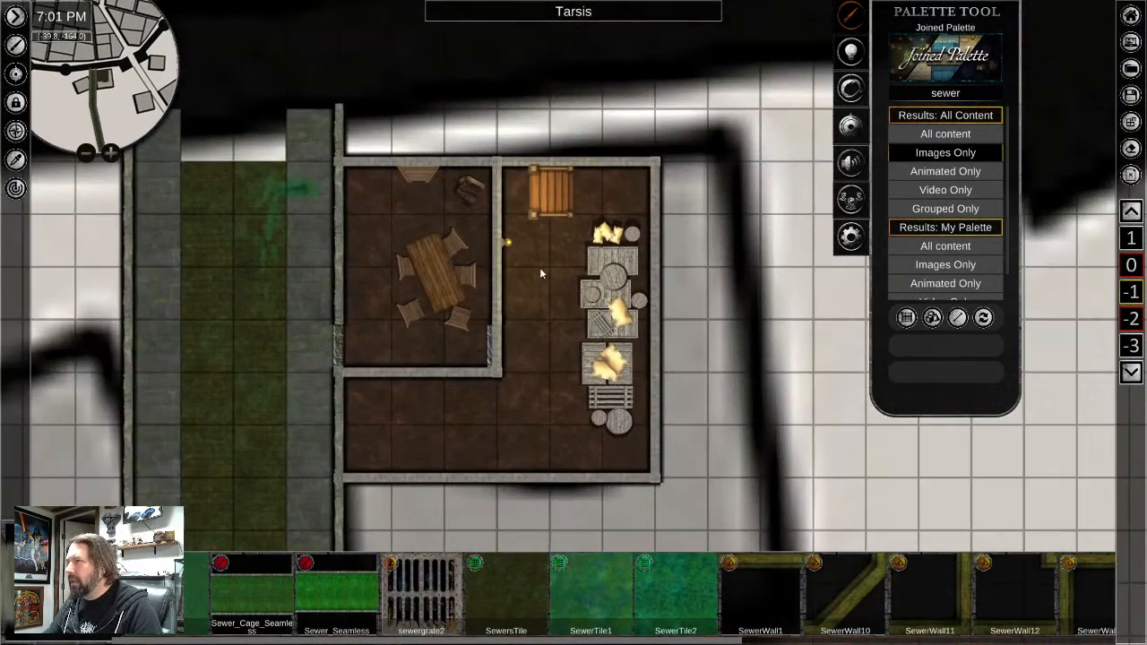
Search the palette for candle images and place Candle1 on the wooden table
left_click(948, 95)
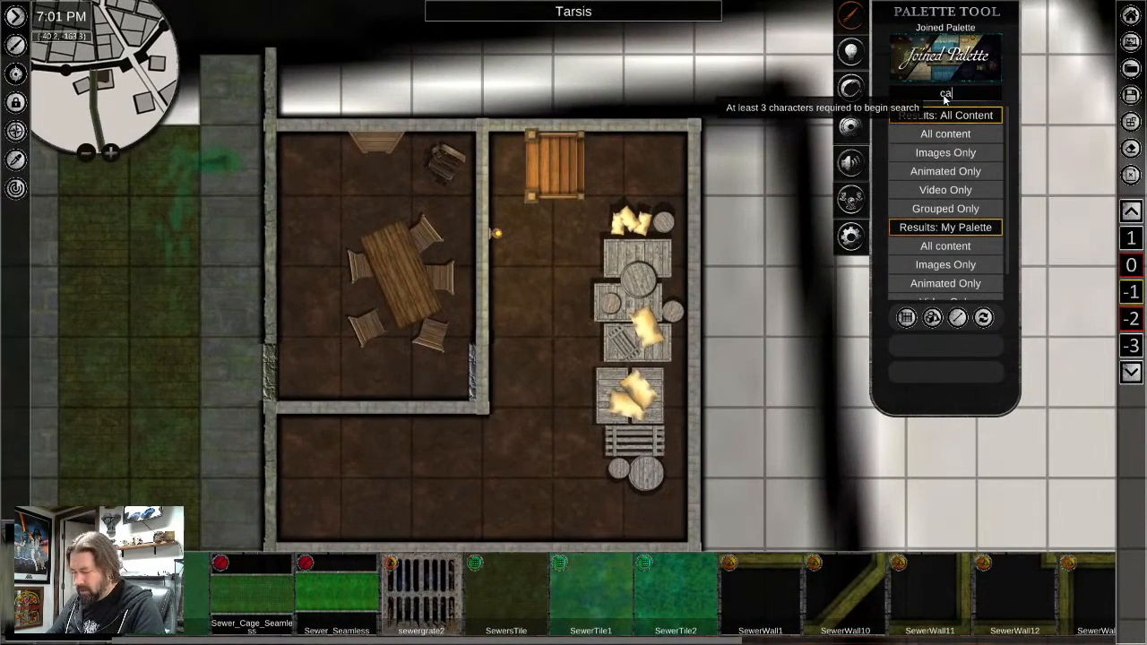
type("candle")
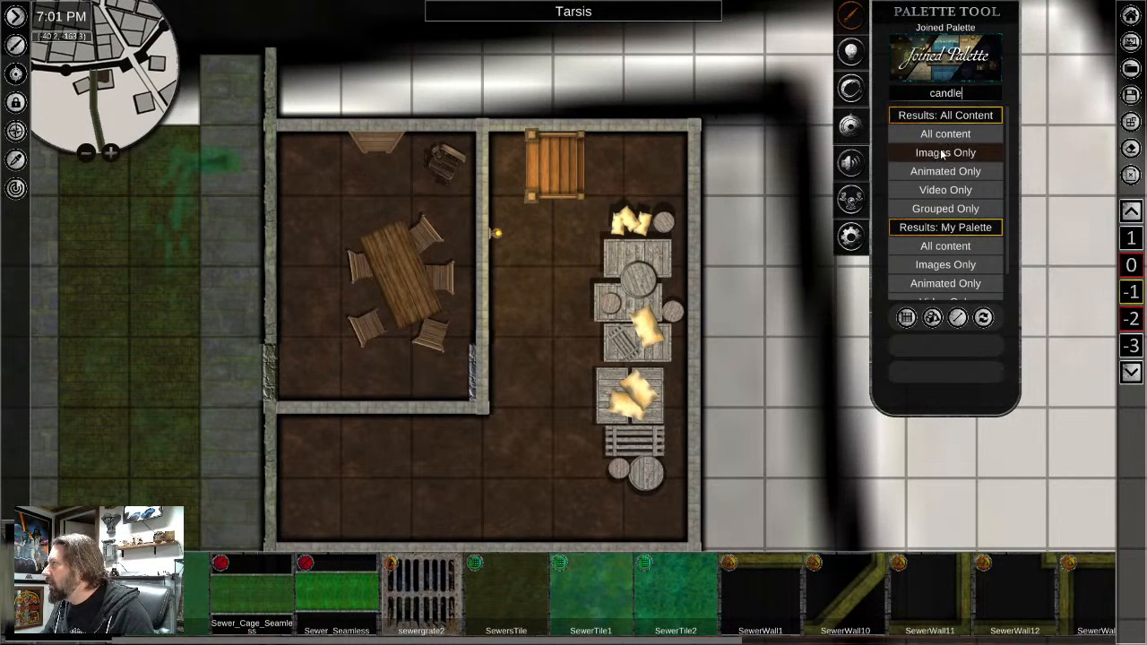
left_click(945, 152)
right_click(345, 525)
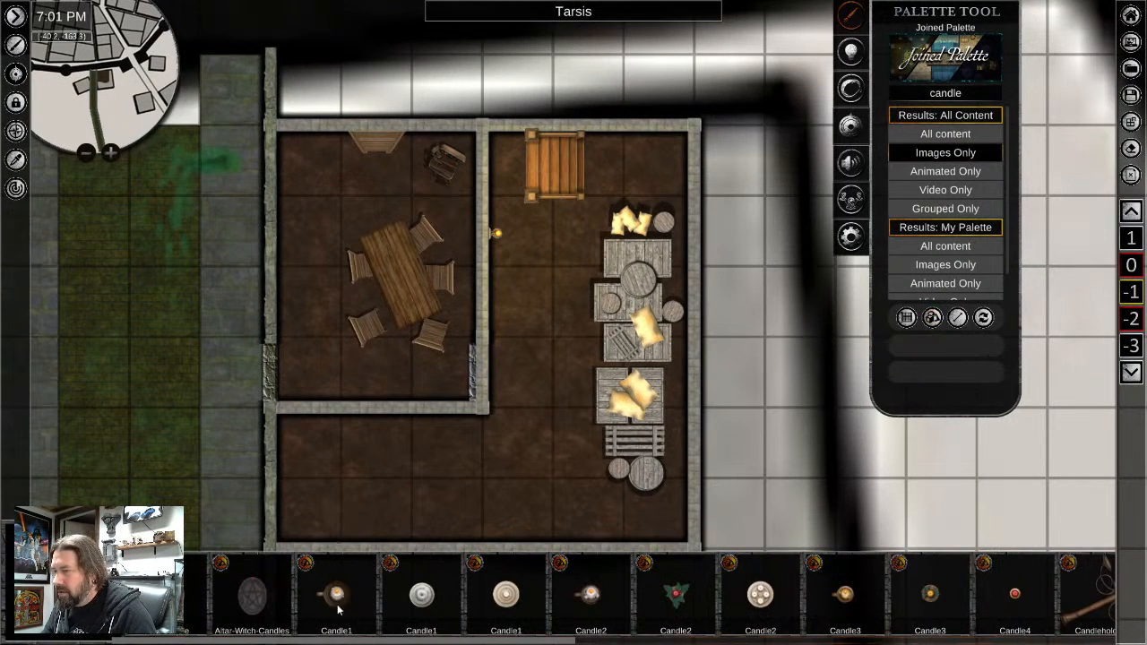
scroll(398, 262, "up", 2)
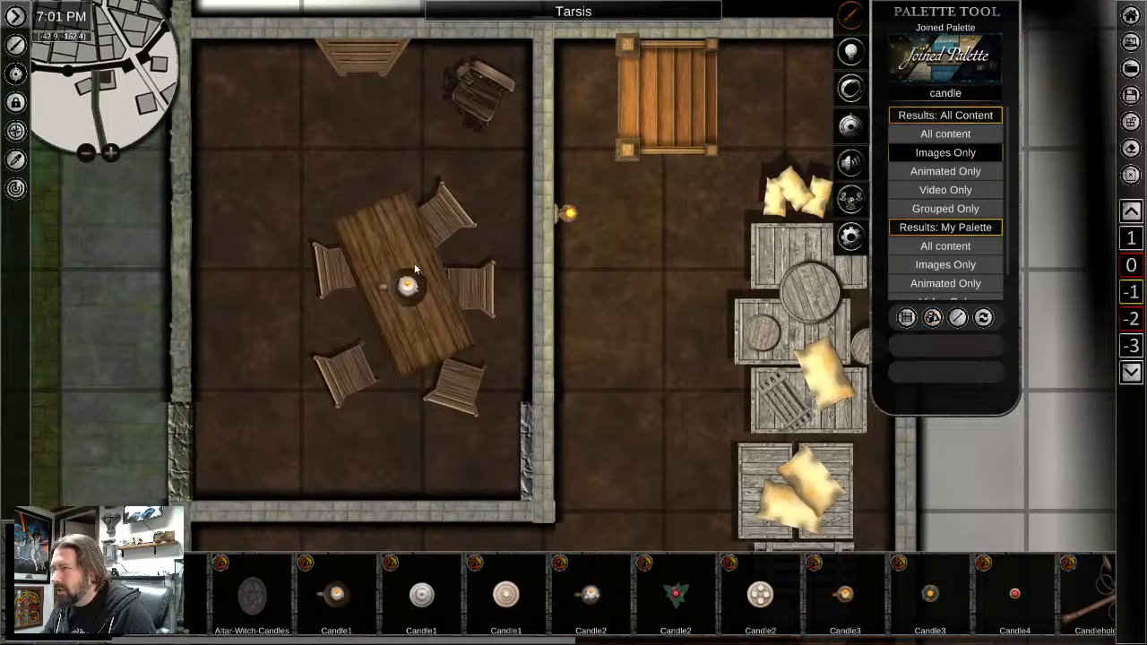
Set the light radius of the candle on the table to 2 squares
left_click(408, 285)
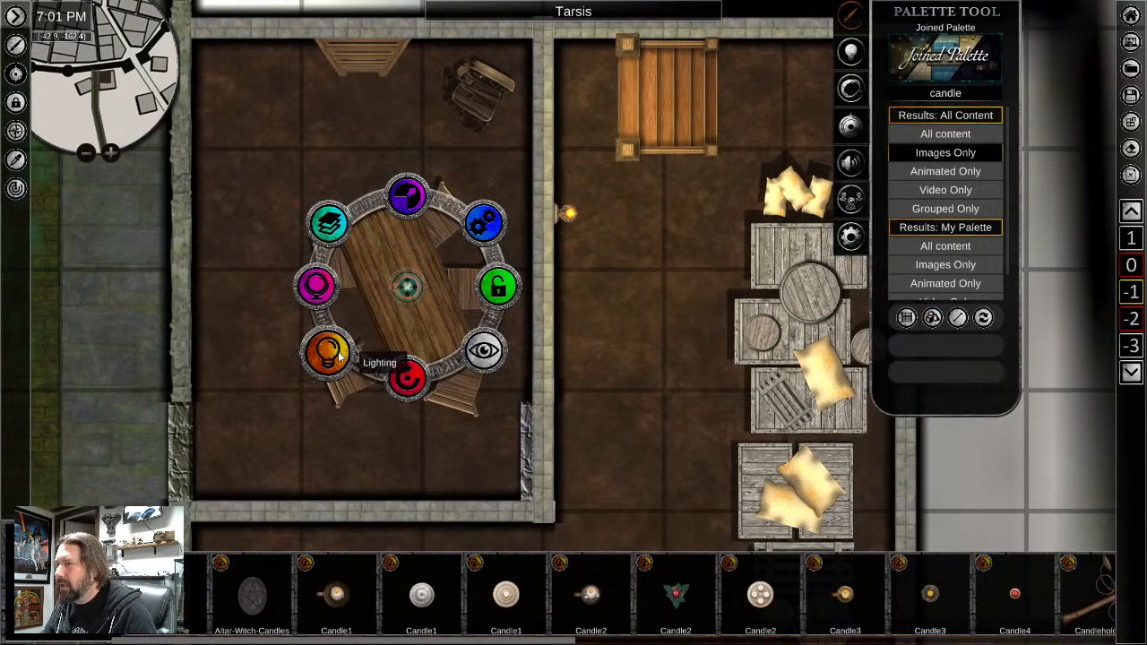
left_click(407, 375)
left_click(414, 199)
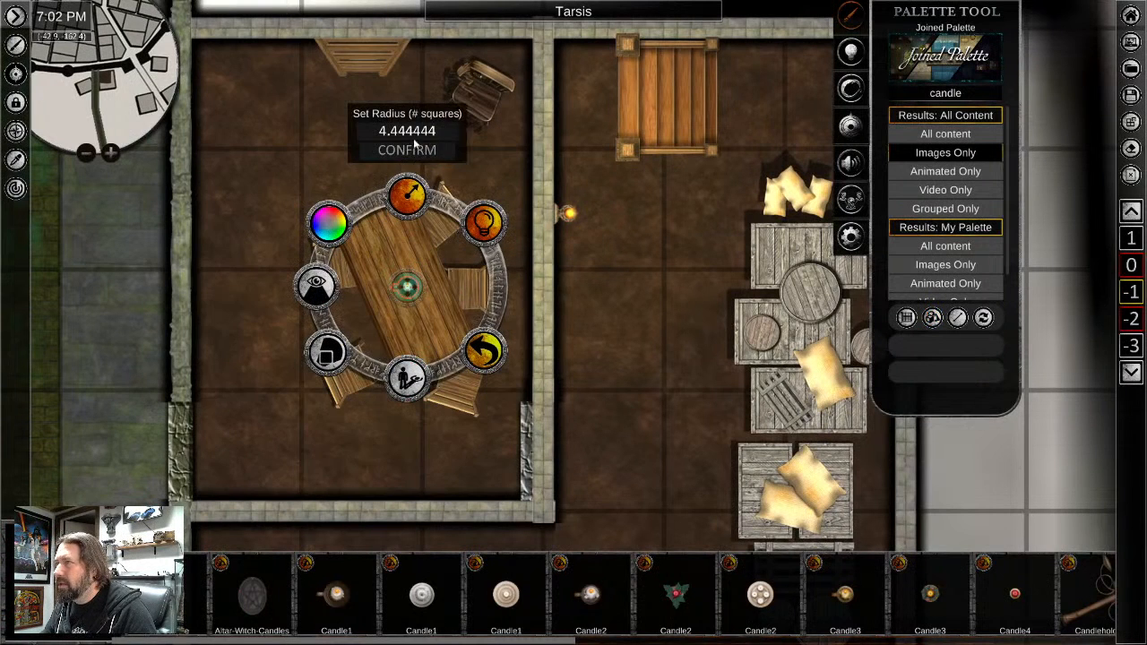
type("2")
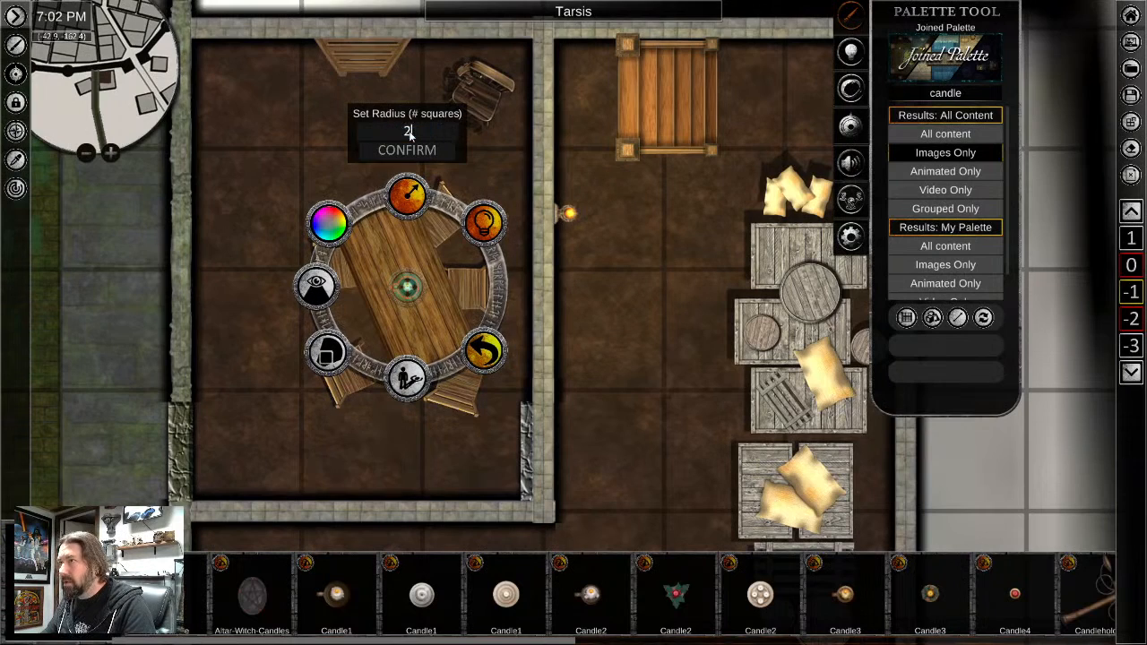
Toggle shadows for the rough stone section in the table room's west wall, and select the wall east of the table
left_click(184, 452)
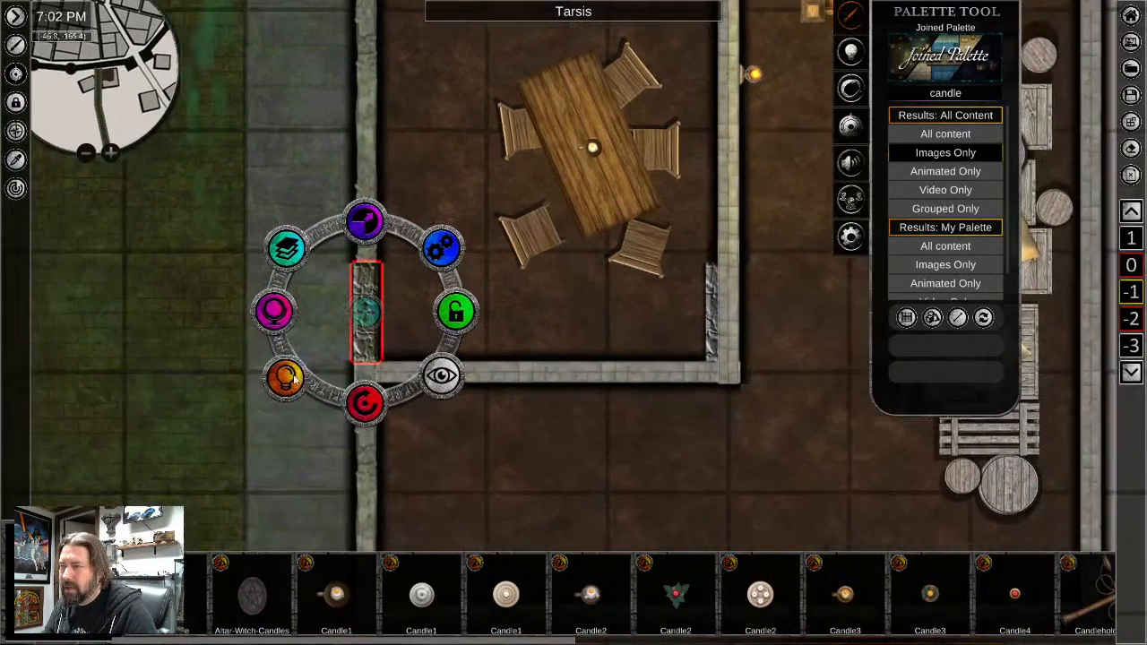
left_click(285, 380)
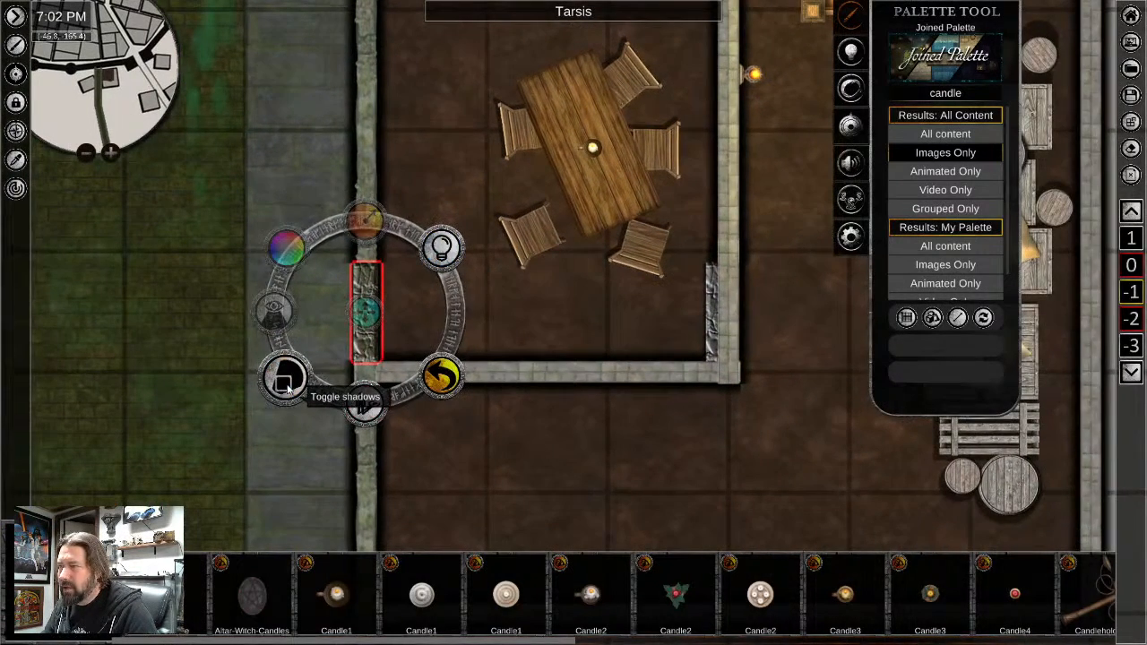
left_click(287, 386)
left_click(375, 411)
left_click(491, 397)
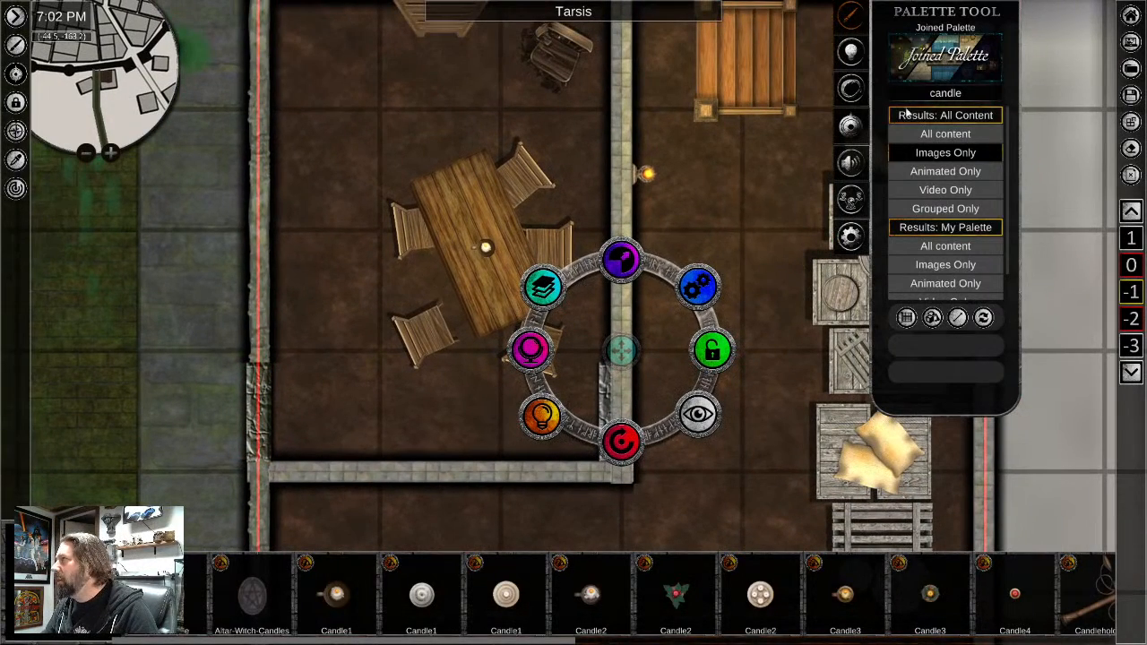
Search the palette for images of cards and place playing cards on the northern half of the wooden table
left_click(955, 94)
type("cards")
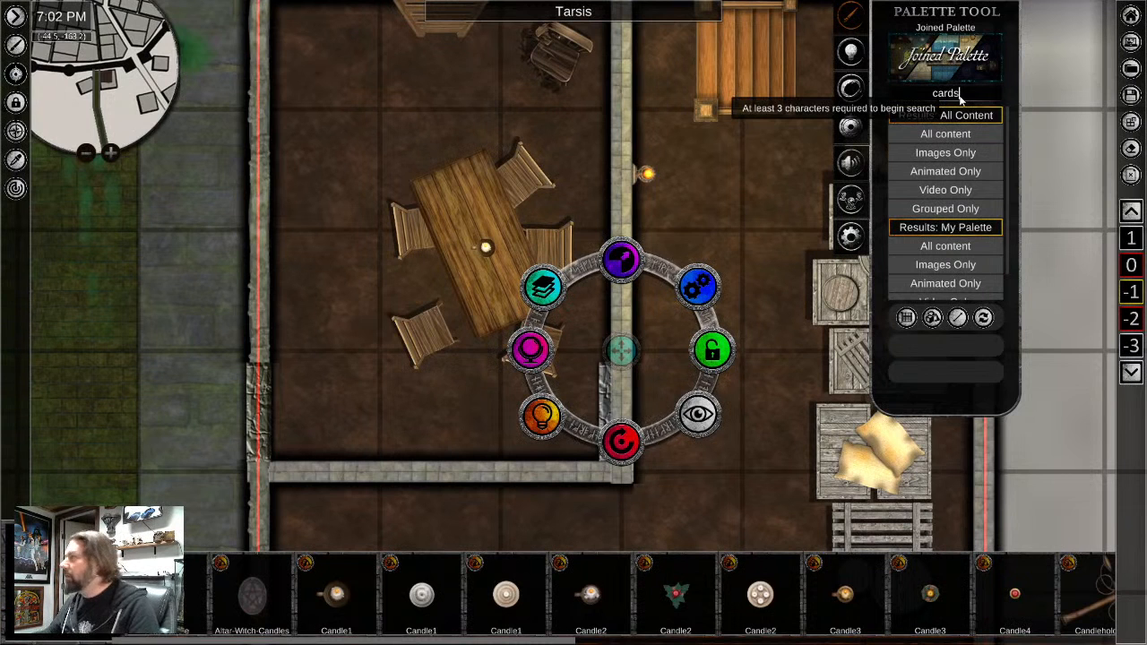
left_click(955, 150)
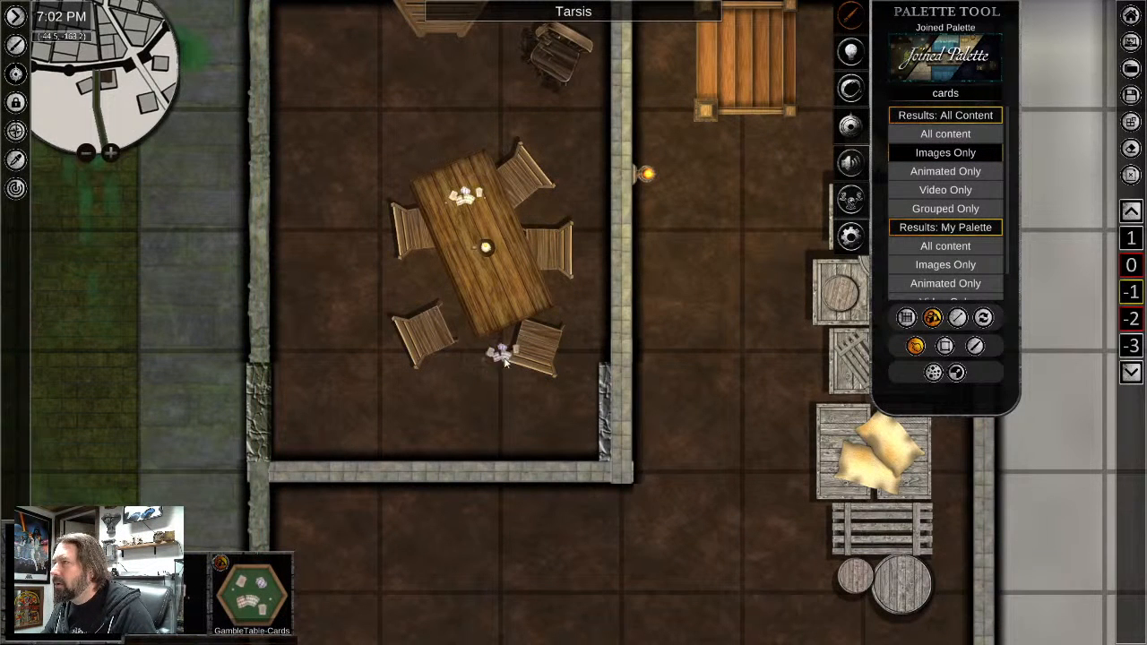
scroll(504, 360, "up", 2)
Search the palette's image content for coins and look through the coin assets
left_click(955, 94)
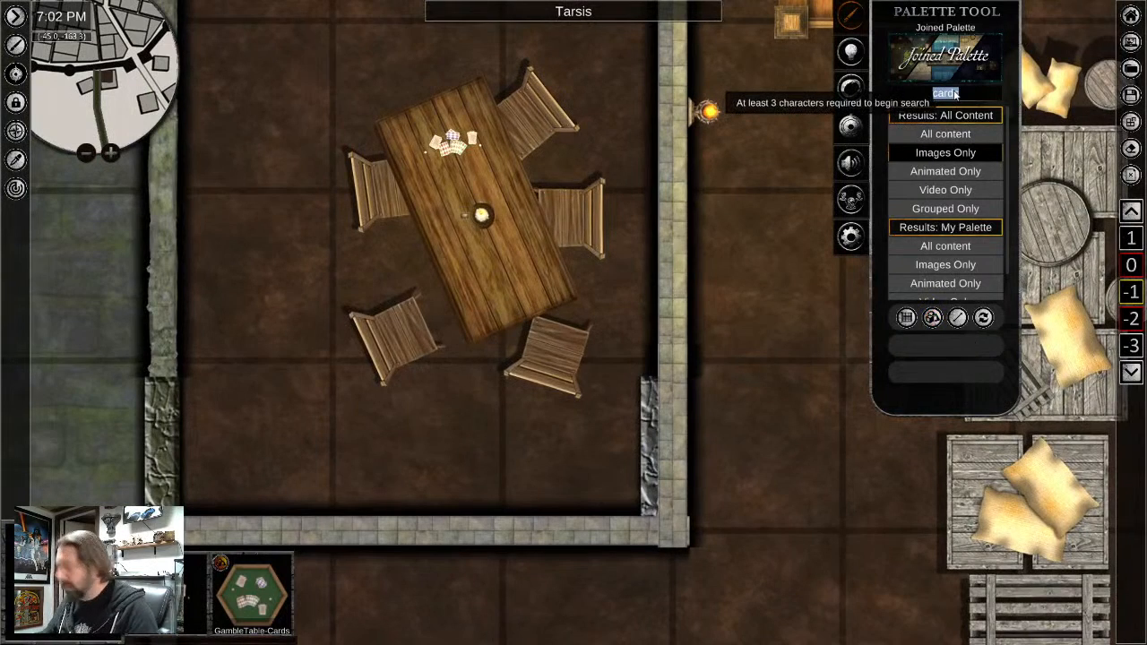
type("coin")
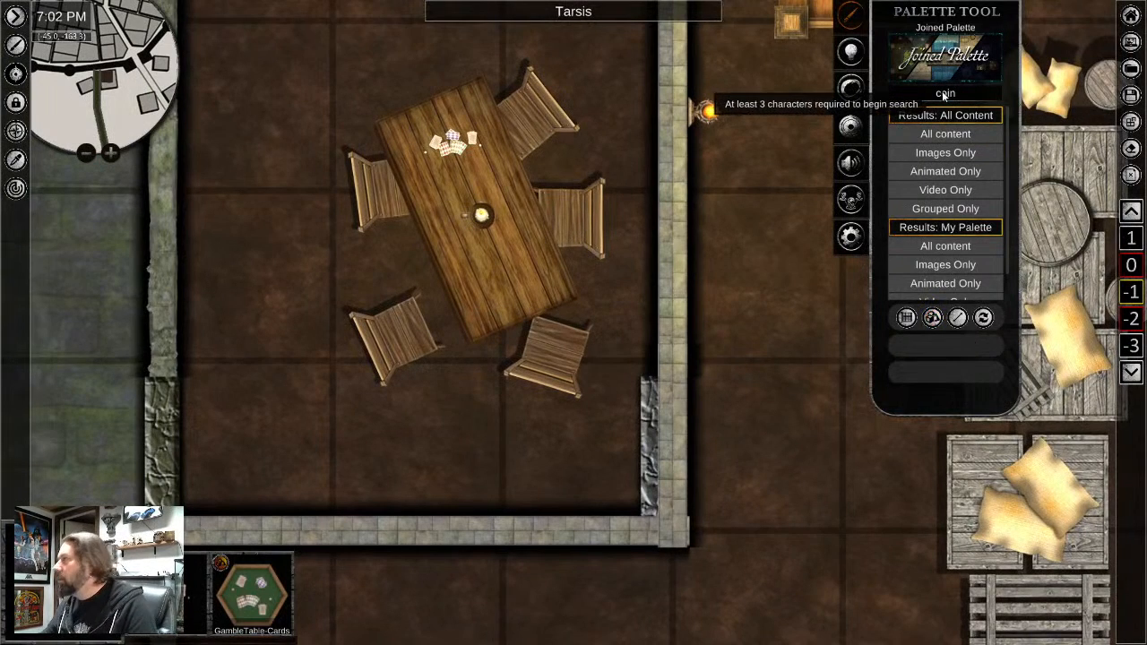
left_click(945, 152)
right_click(363, 367)
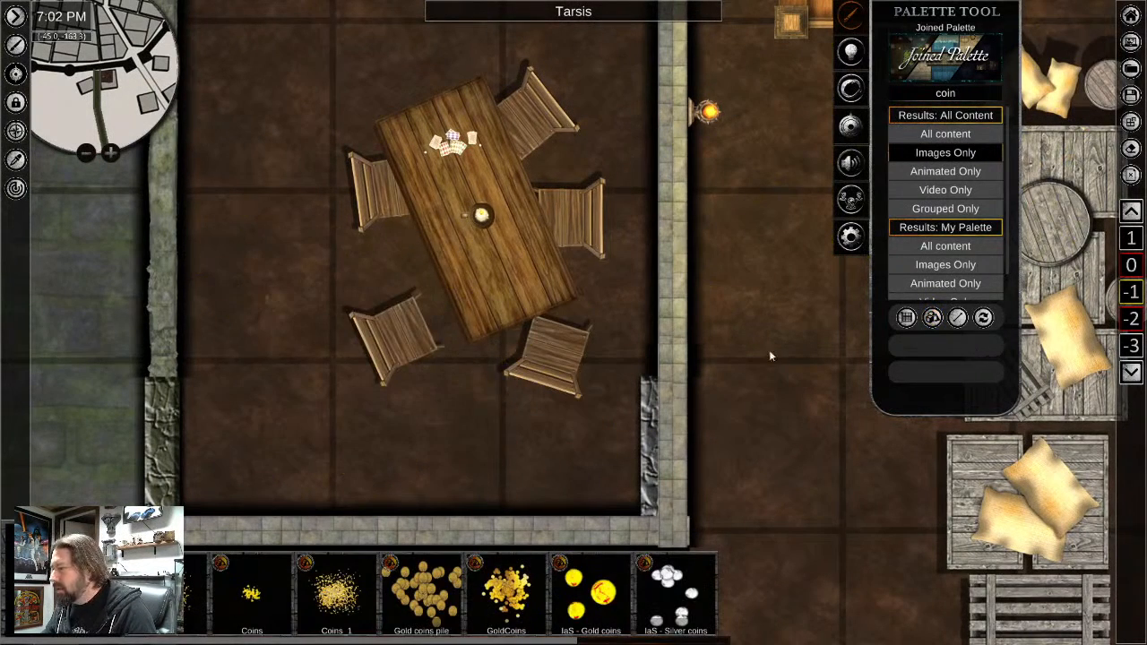
Search the palette for purse images, then place a purse with spilled coins on the wooden table's southern half and rotate it
left_click(955, 95)
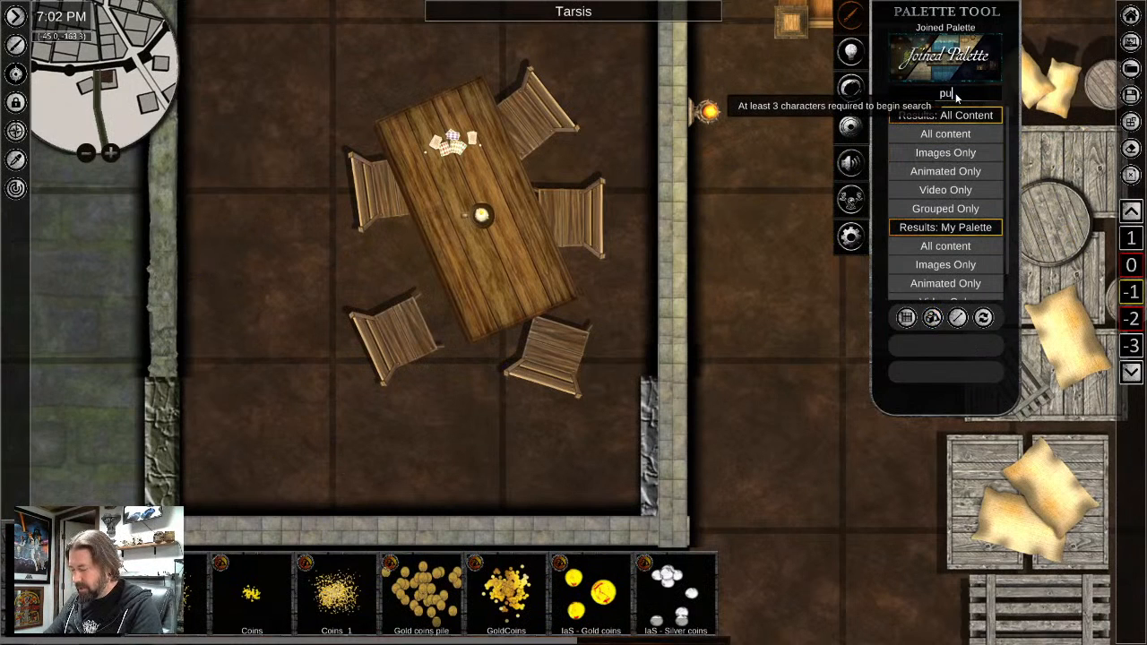
left_click(949, 151)
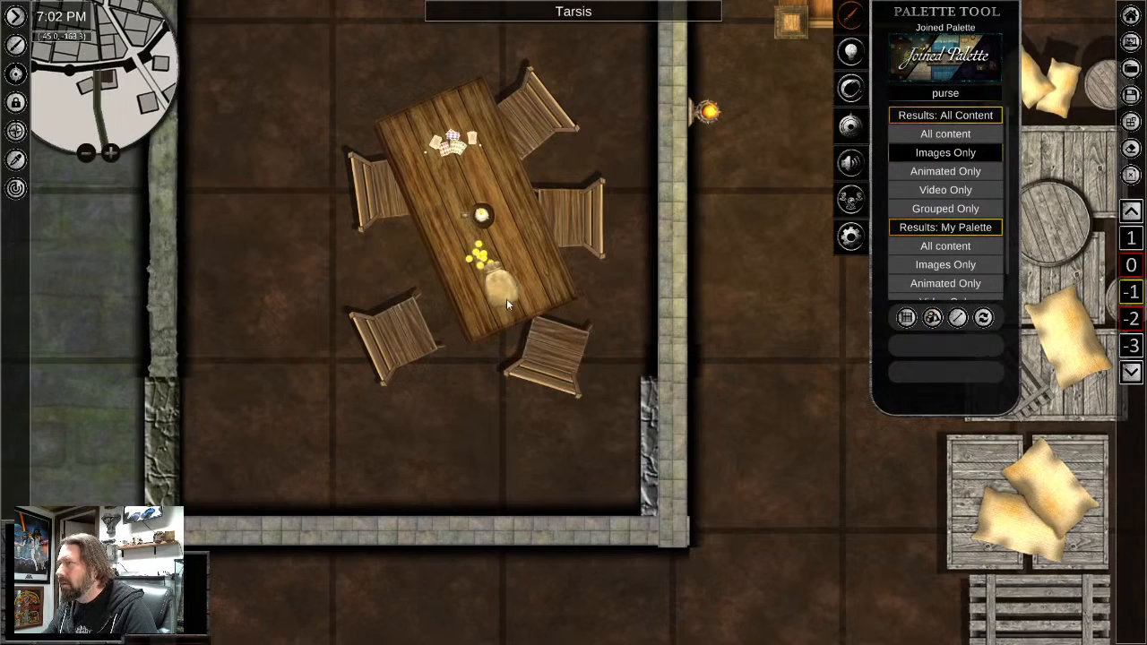
right_click(506, 302)
left_click_drag(498, 190, 499, 235)
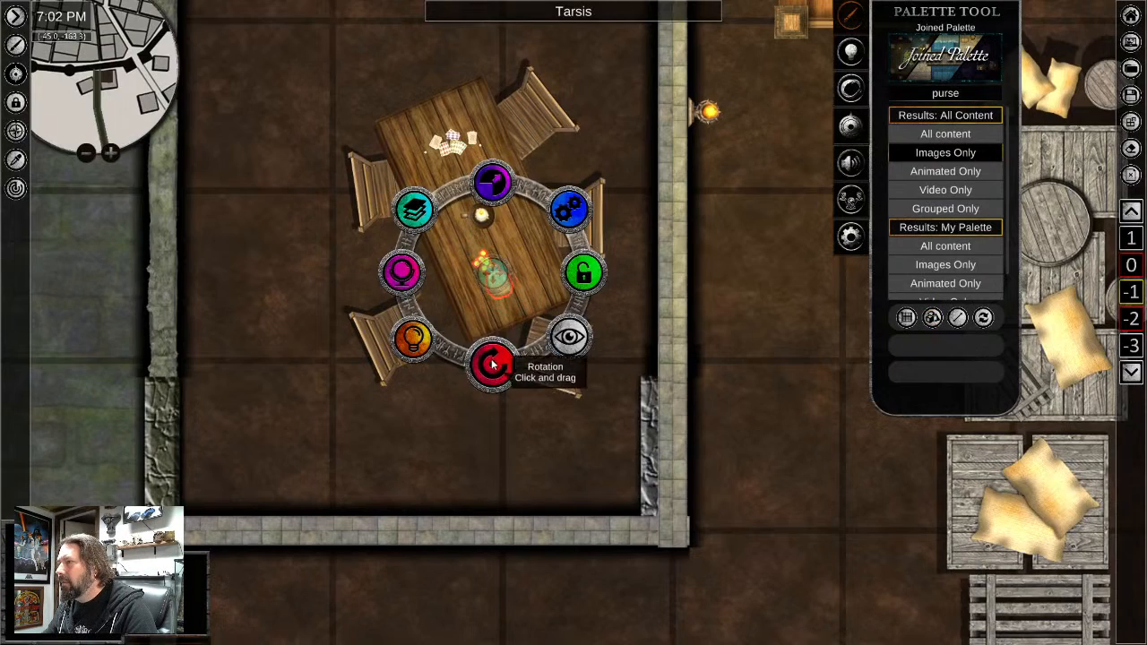
left_click_drag(491, 364, 528, 333)
right_click(394, 461)
Examine the level -1 sewer from the cellar south to where it runs out at the harbour
scroll(392, 464, "down", 5)
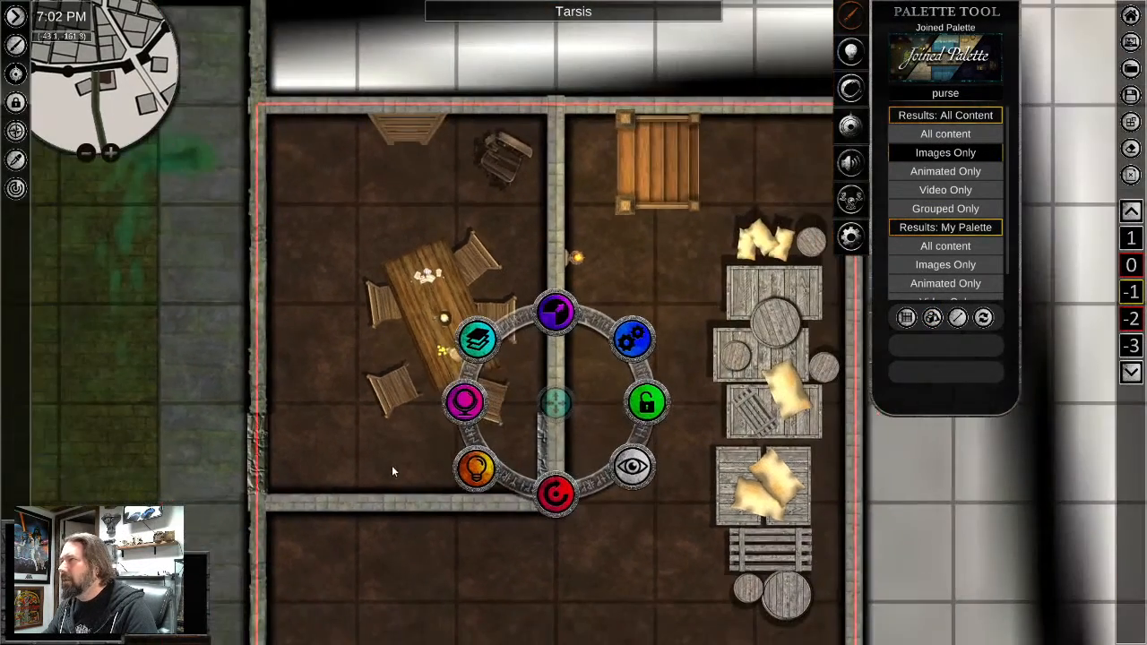
scroll(392, 466, "down", 3)
middle_click_drag(598, 557, 531, 442)
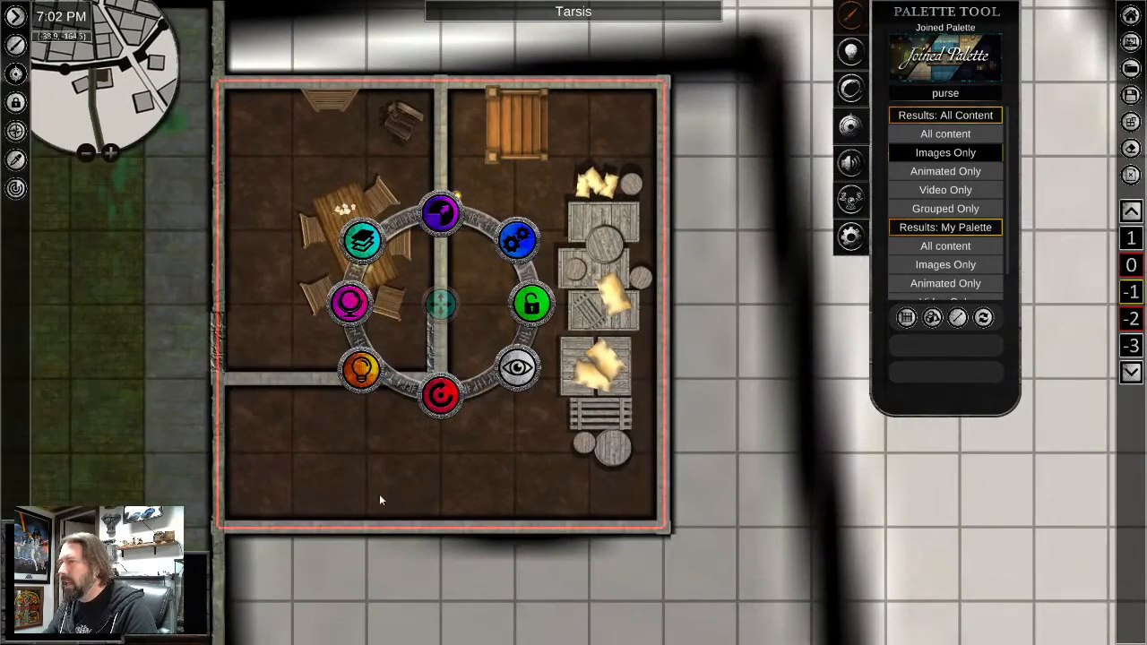
middle_click_drag(290, 196, 499, 115)
scroll(380, 439, "down", 2)
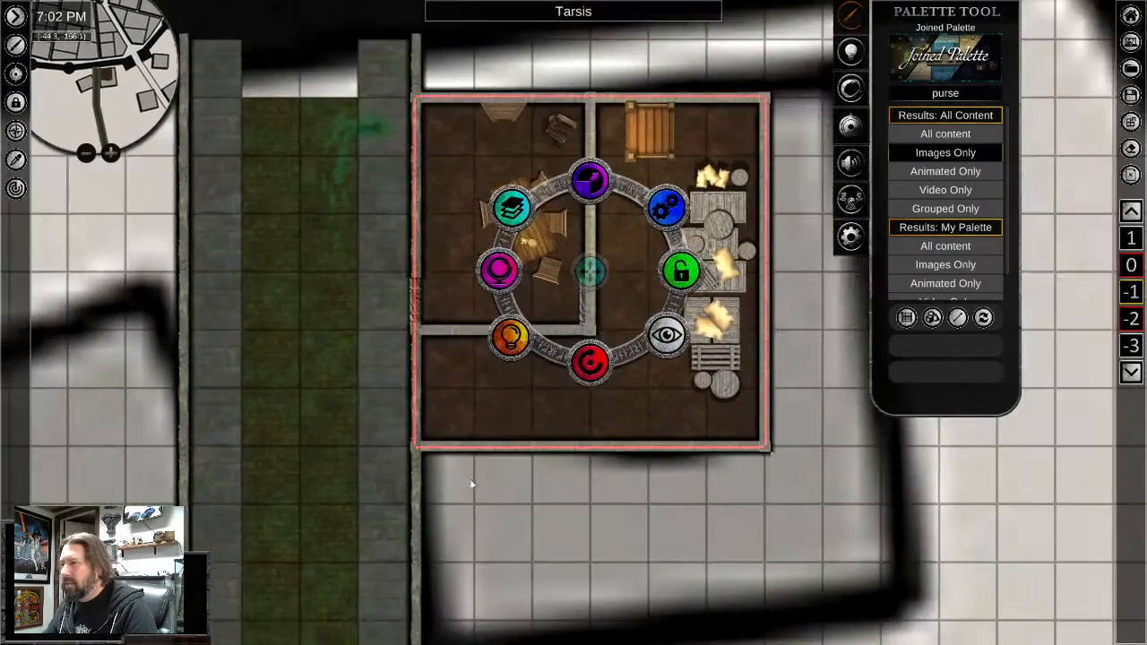
middle_click_drag(609, 591, 493, 273)
scroll(453, 399, "down", 2)
middle_click_drag(403, 578, 561, 277)
scroll(697, 349, "down", 4)
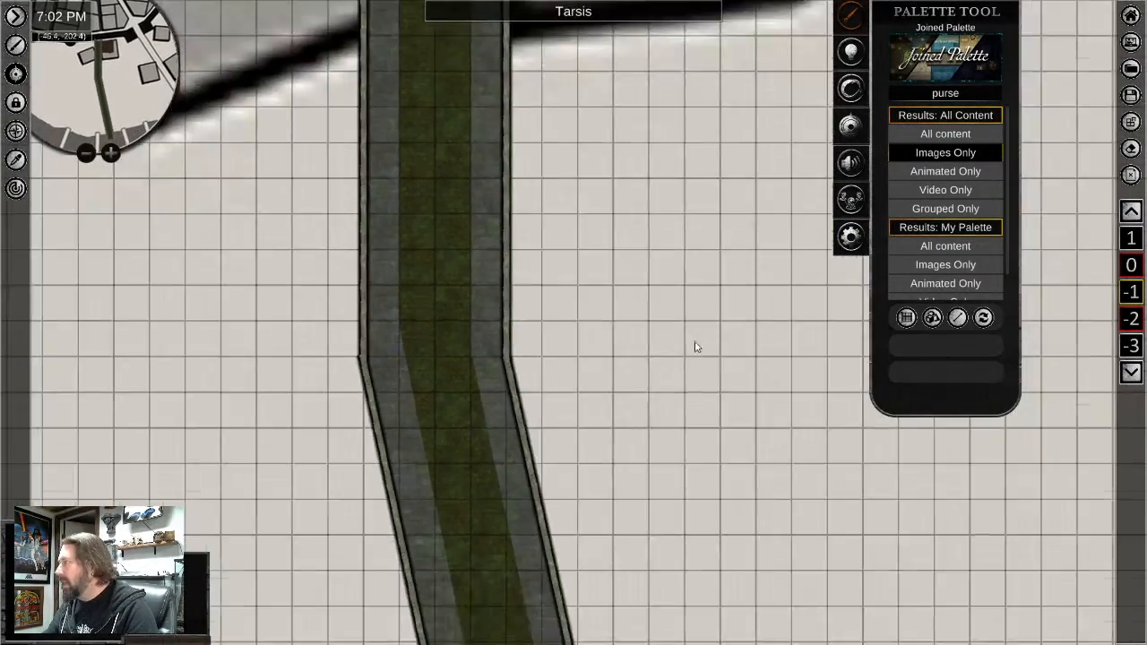
middle_click_drag(780, 619, 500, 321)
scroll(500, 325, "down", 2)
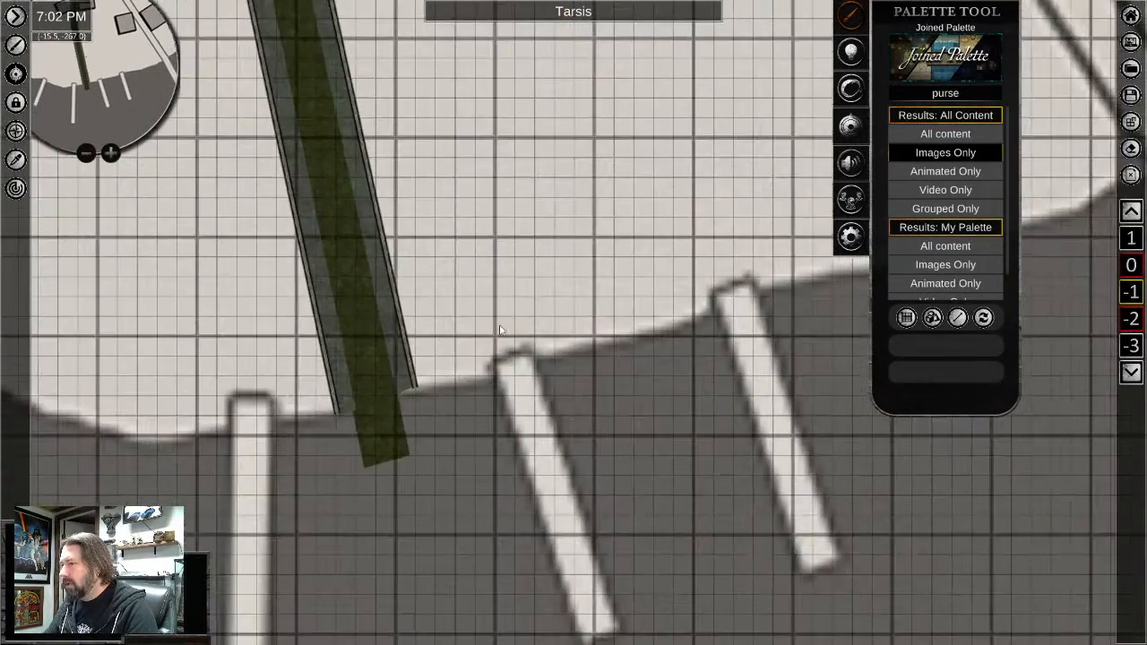
middle_click_drag(466, 267, 699, 376)
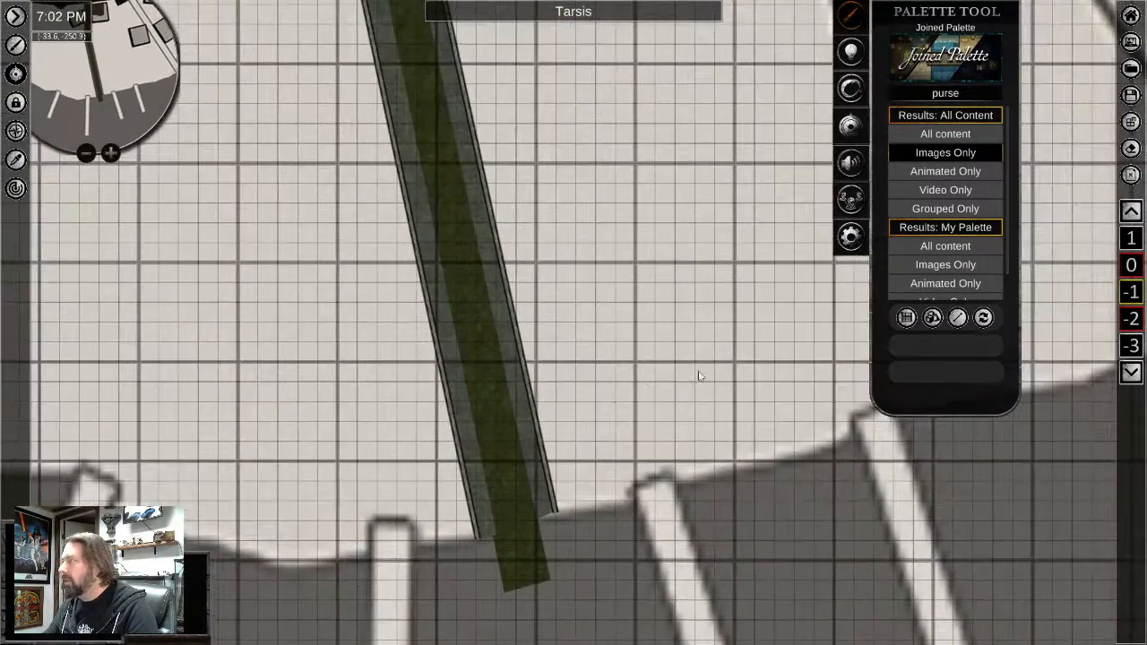
Switch to level 0 and examine the shoreline between the docks above the sewer outlet
left_click(1132, 265)
scroll(444, 237, "down", 3)
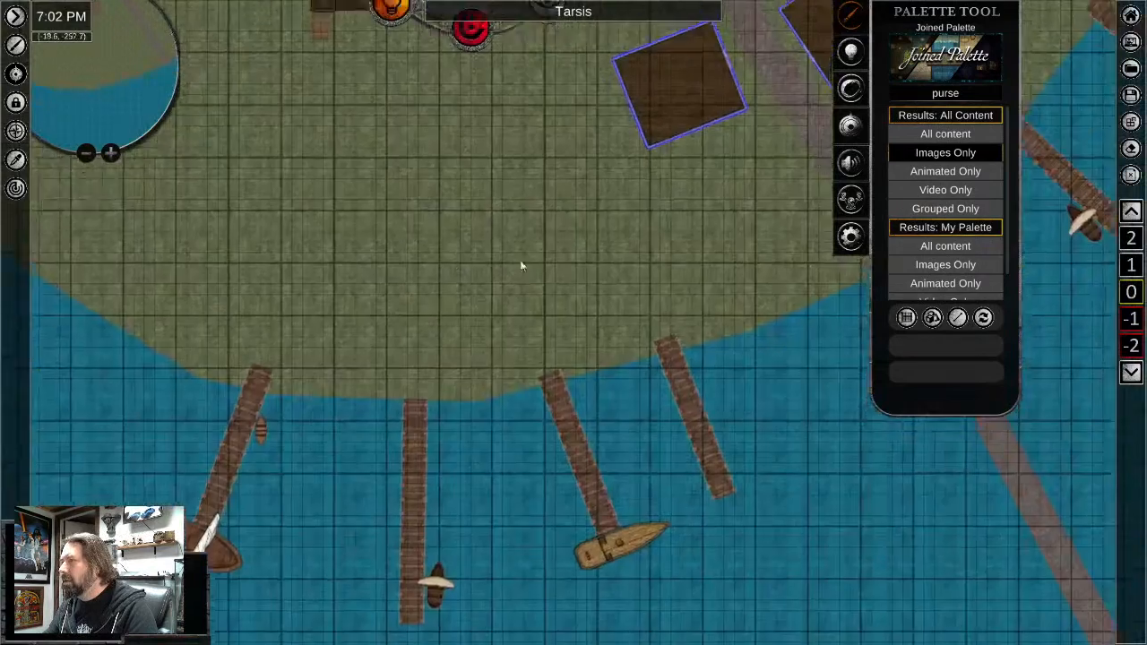
middle_click_drag(522, 263, 490, 358)
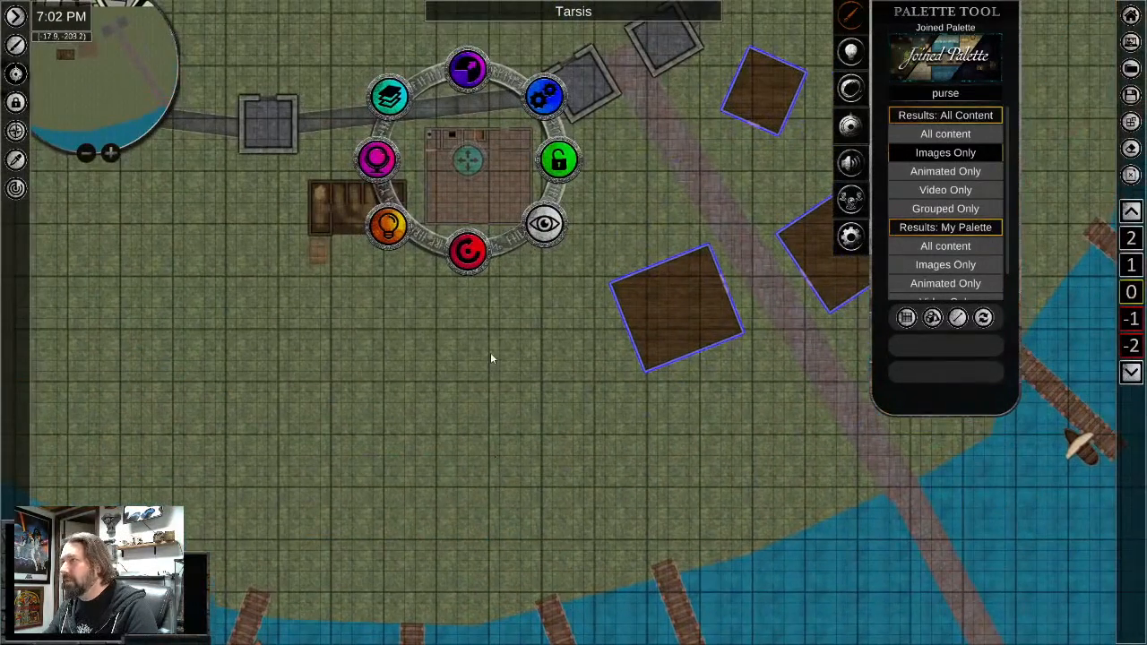
middle_click_drag(442, 493, 413, 326)
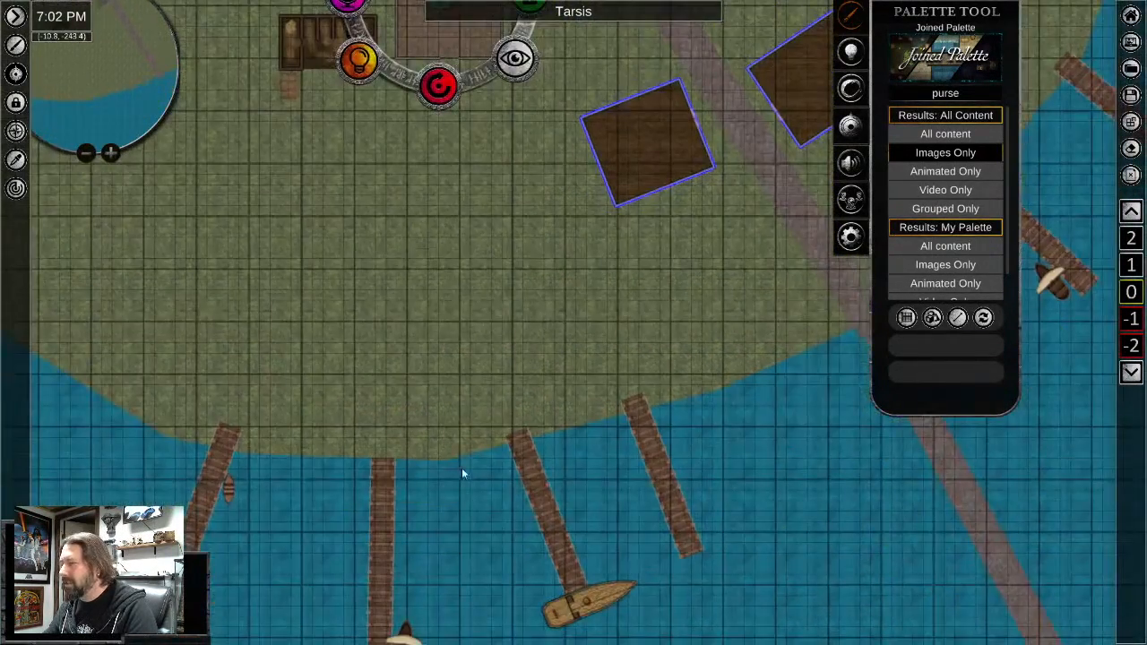
middle_click_drag(461, 471, 422, 397)
scroll(407, 394, "up", 4)
scroll(401, 393, "down", 4)
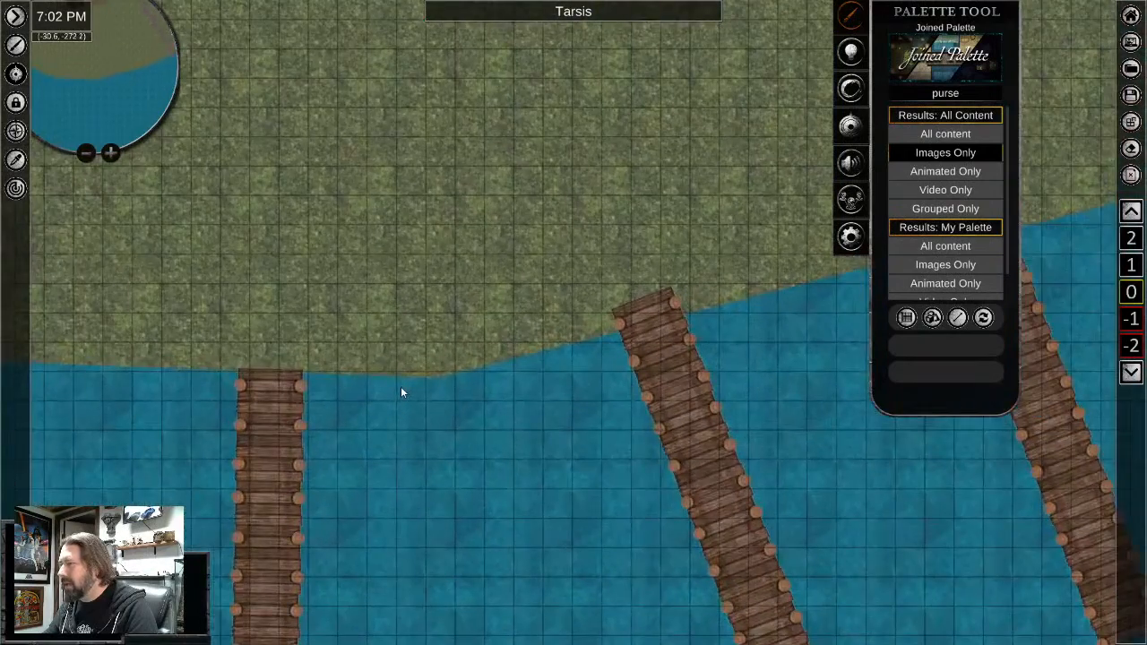
scroll(436, 399, "up", 4)
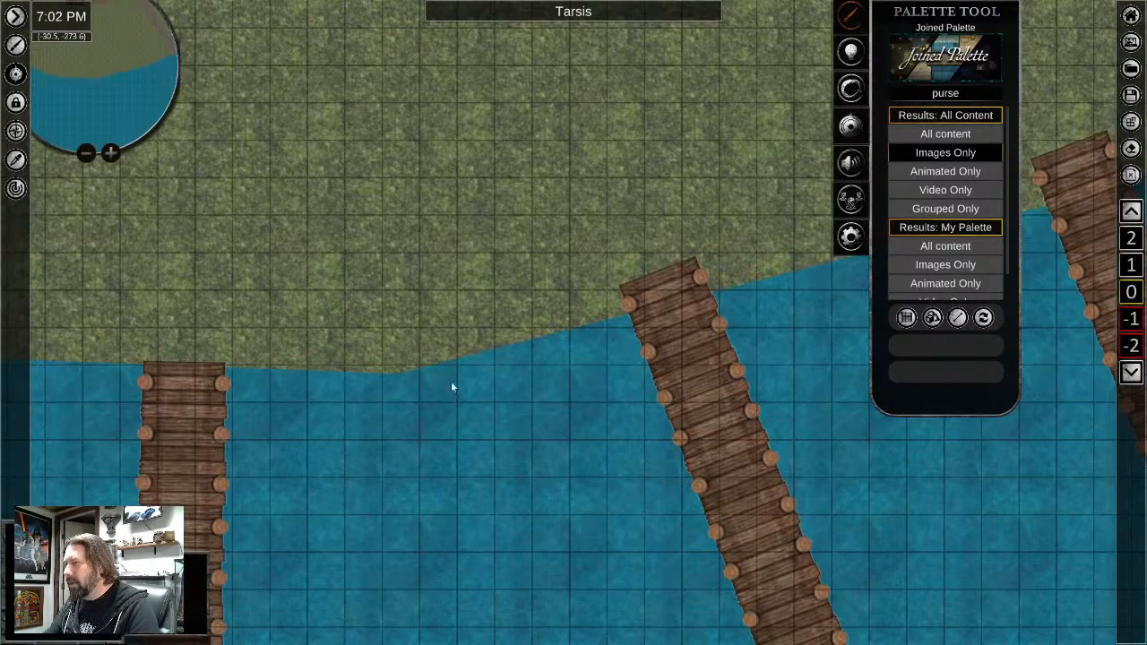
middle_click_drag(457, 306, 460, 187)
middle_click_drag(520, 333, 416, 402)
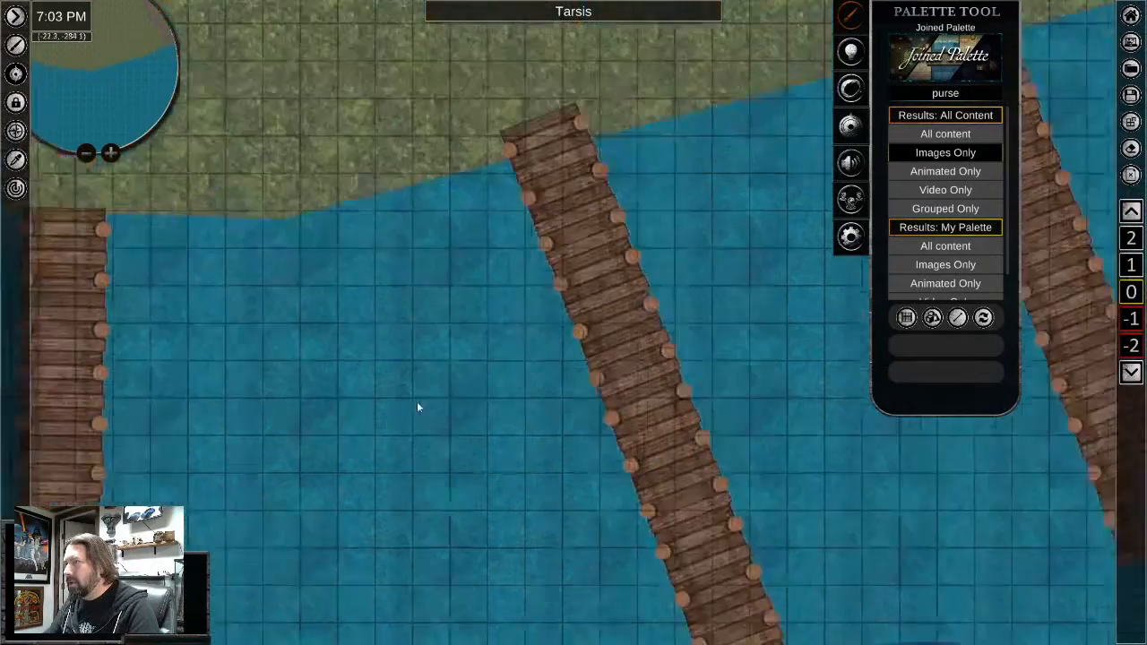
middle_click_drag(324, 132, 430, 397)
middle_click_drag(353, 193, 382, 346)
scroll(399, 322, "down", 2)
scroll(399, 321, "down", 2)
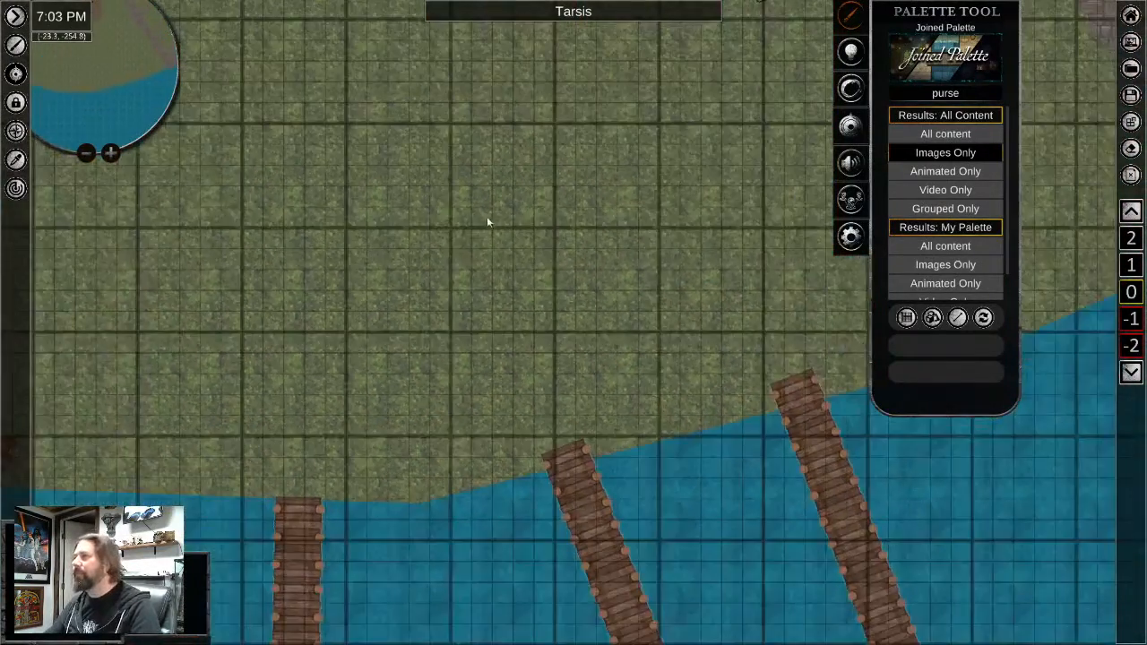
Search the palette for table images and place CookingTable in the northeast room of the ground-floor building
middle_click_drag(498, 27, 507, 500)
scroll(509, 185, "down", 2)
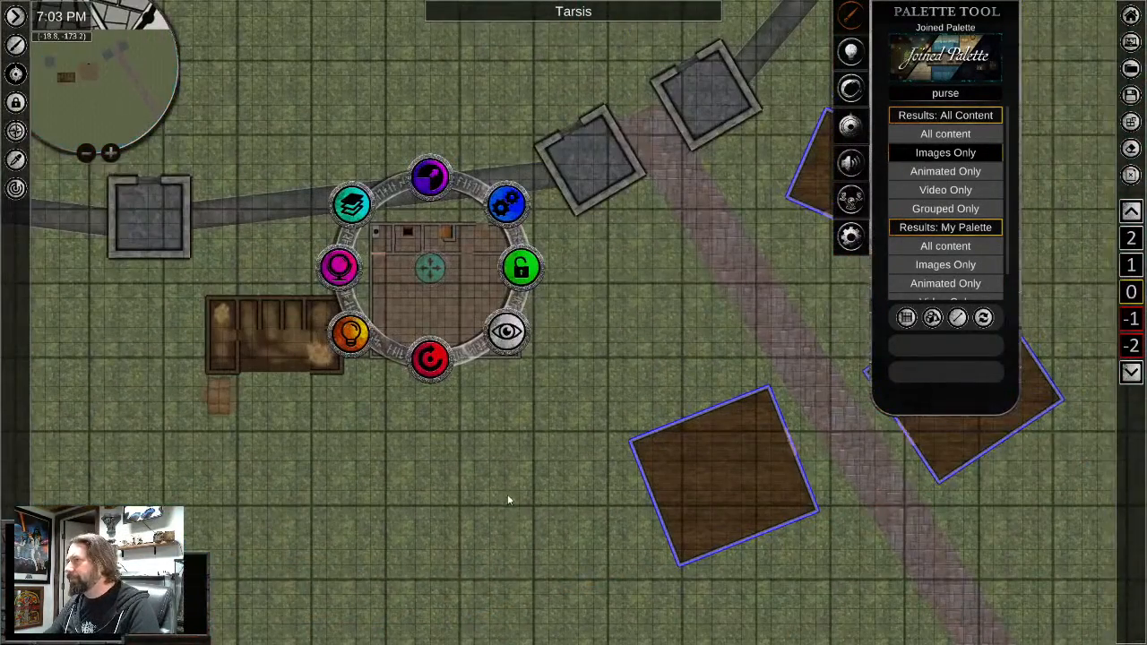
left_click(479, 411)
scroll(479, 411, "up", 3)
middle_click_drag(480, 411, 509, 543)
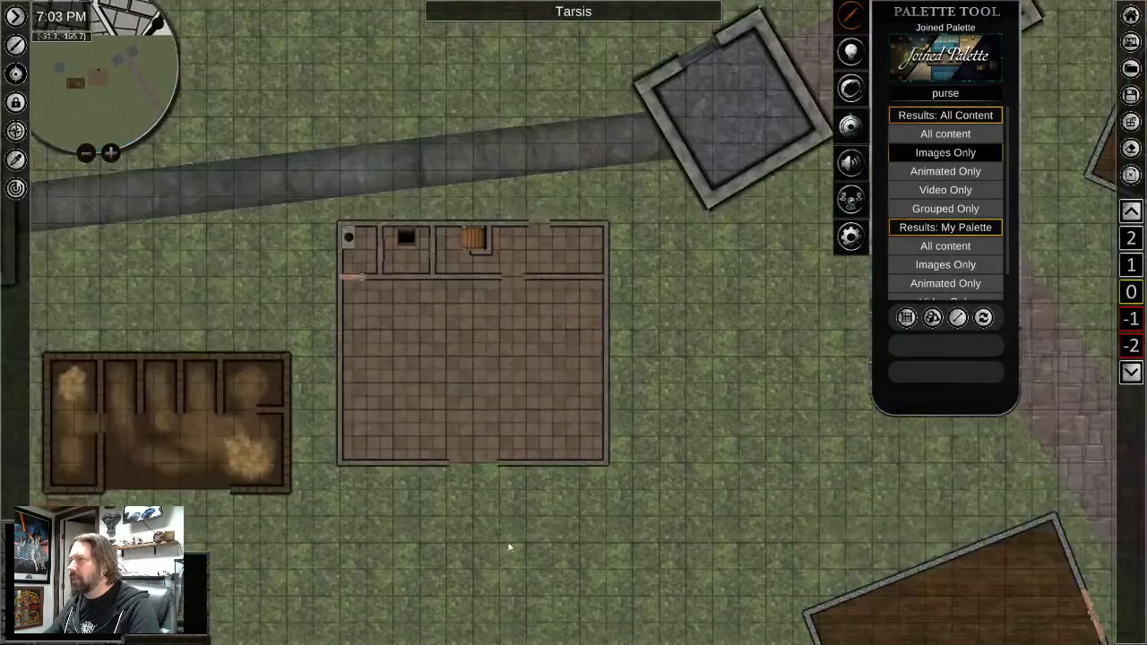
scroll(495, 425, "up", 2)
scroll(495, 431, "up", 1)
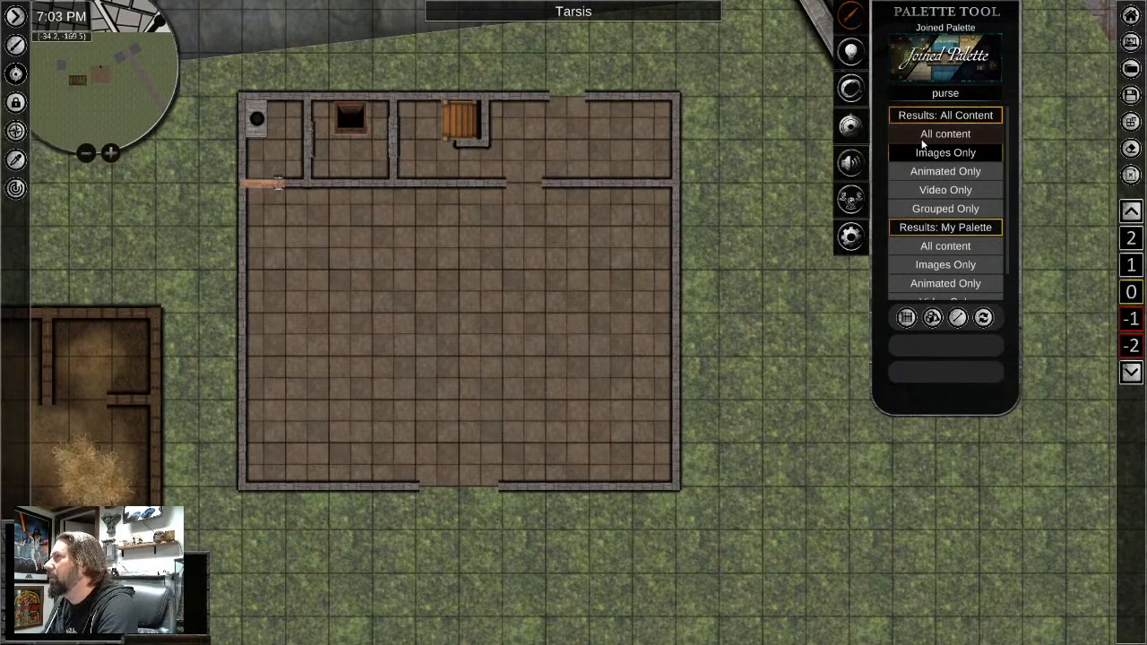
left_click(951, 96)
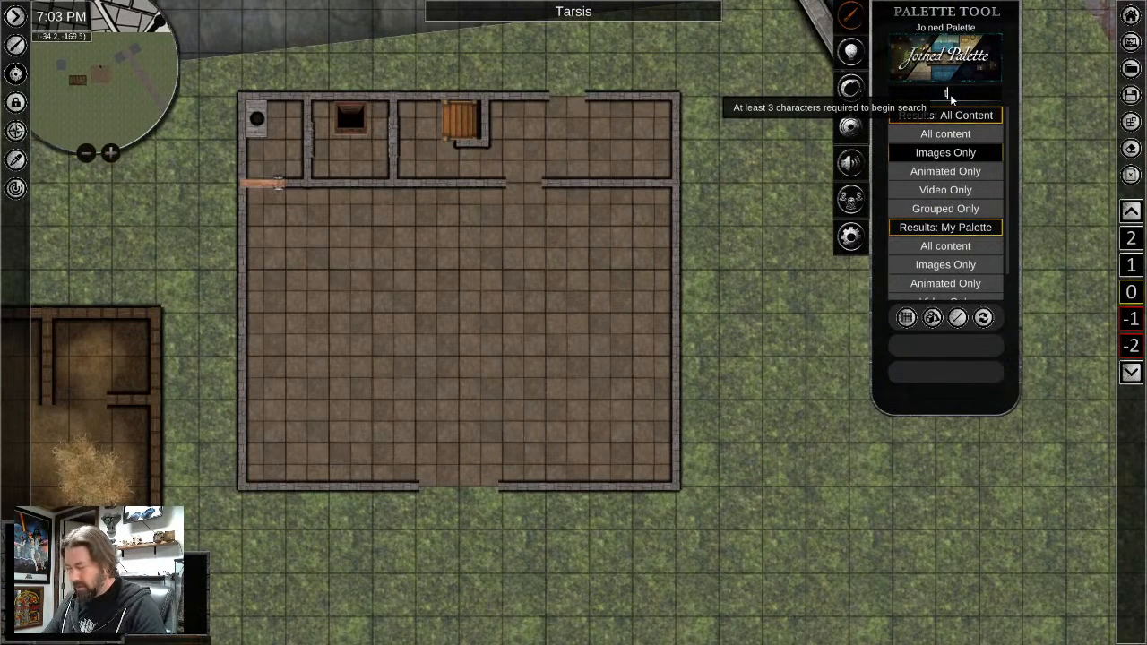
left_click(950, 153)
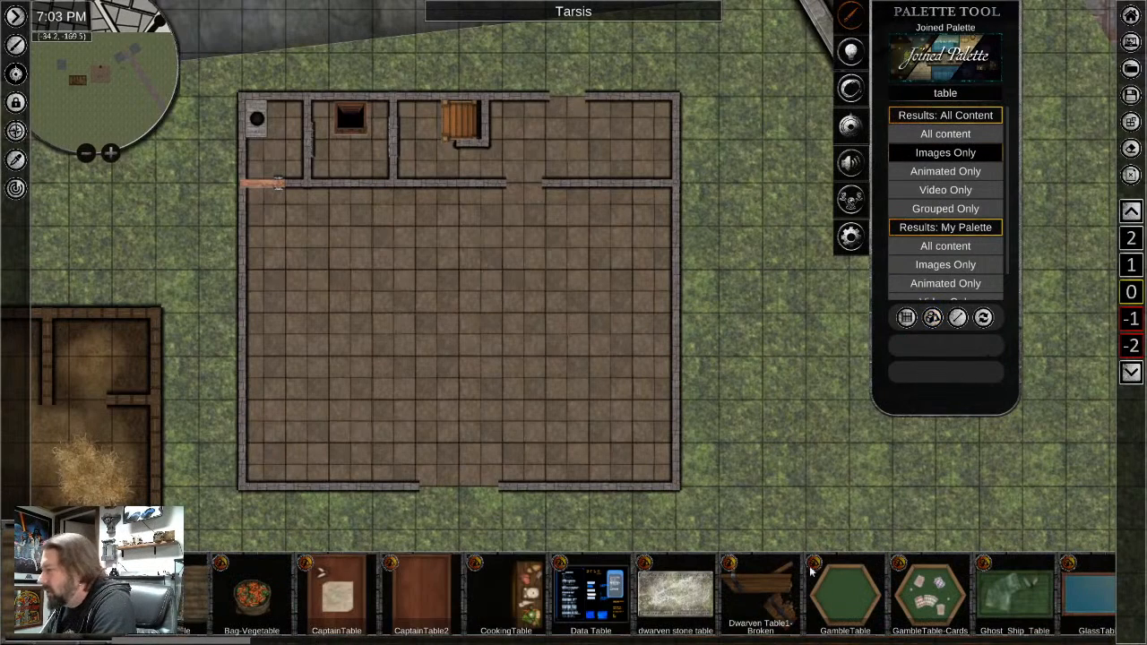
scroll(894, 600, "down", 4)
scroll(584, 580, "down", 5)
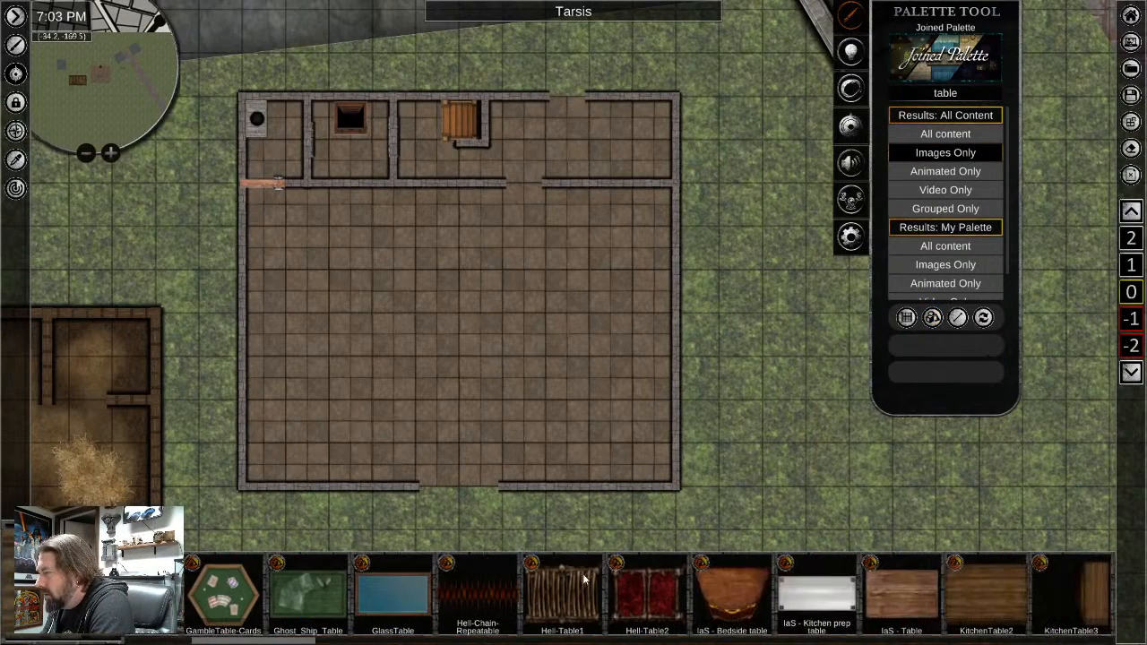
scroll(430, 587, "up", 5)
left_click(224, 600)
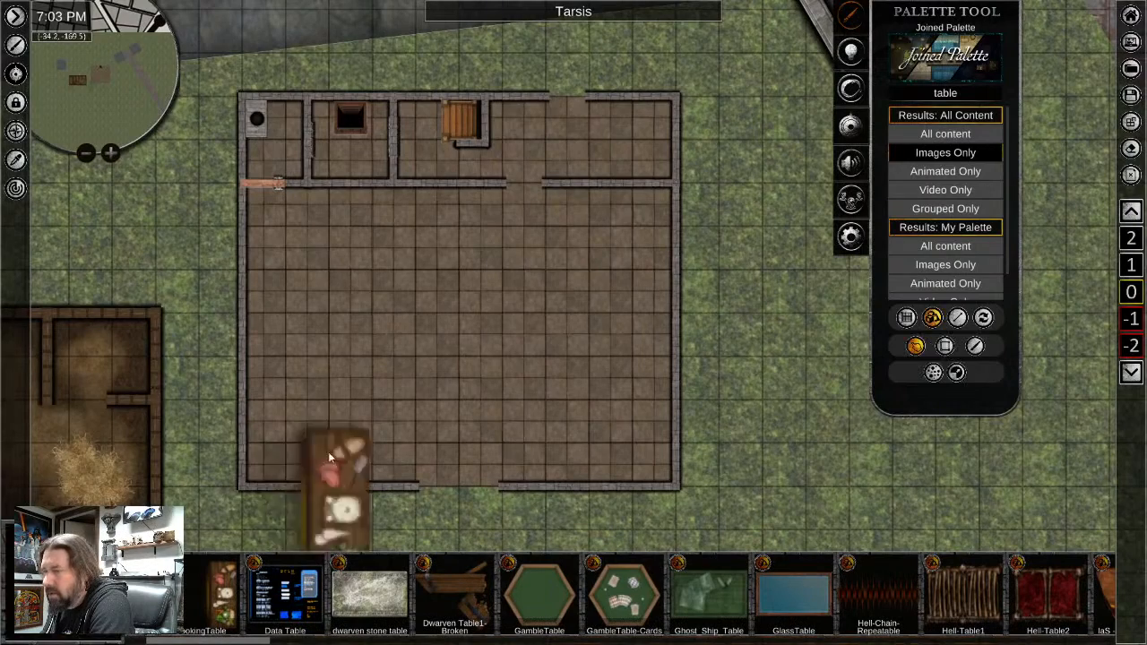
middle_click_drag(438, 306, 427, 391)
left_click(568, 242)
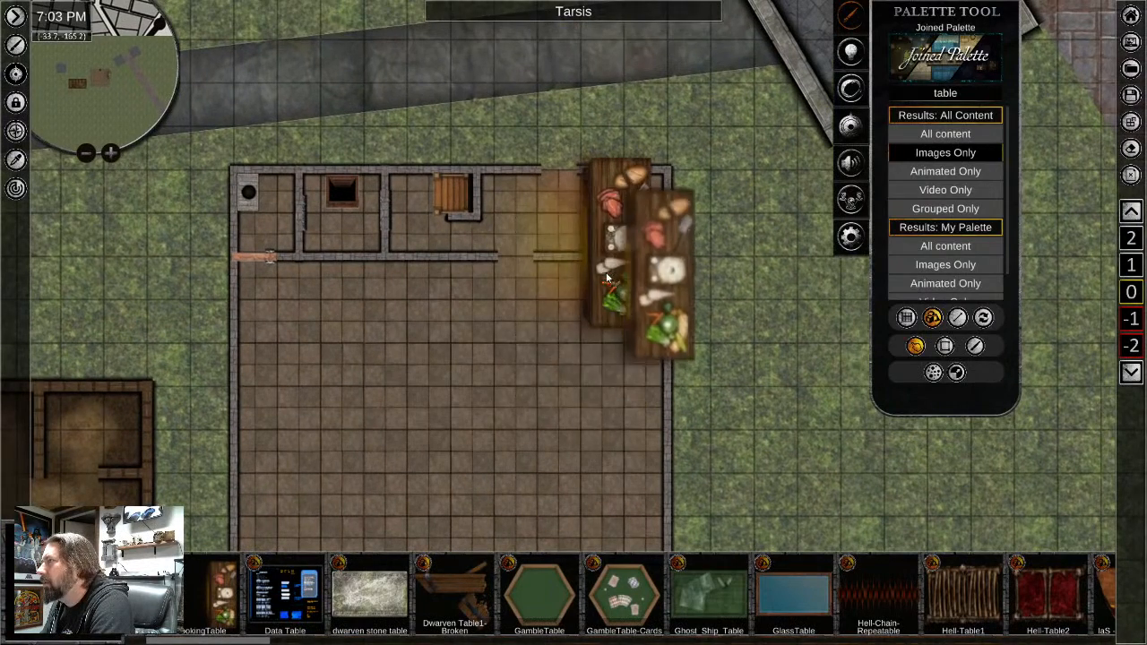
Shrink the cooking table and fit it against the east wall of the northeast room
right_click(532, 351)
left_click(621, 256)
left_click_drag(585, 150, 646, 225)
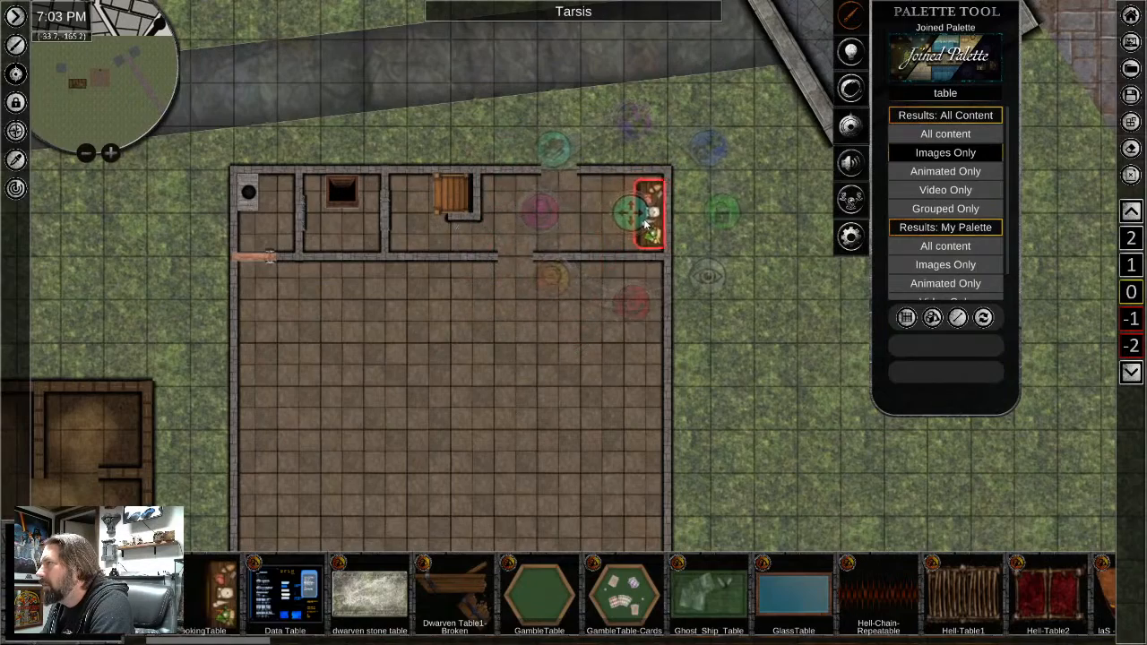
Turn on a warm light for the cooking table in the northeast room
scroll(638, 439, "up", 4)
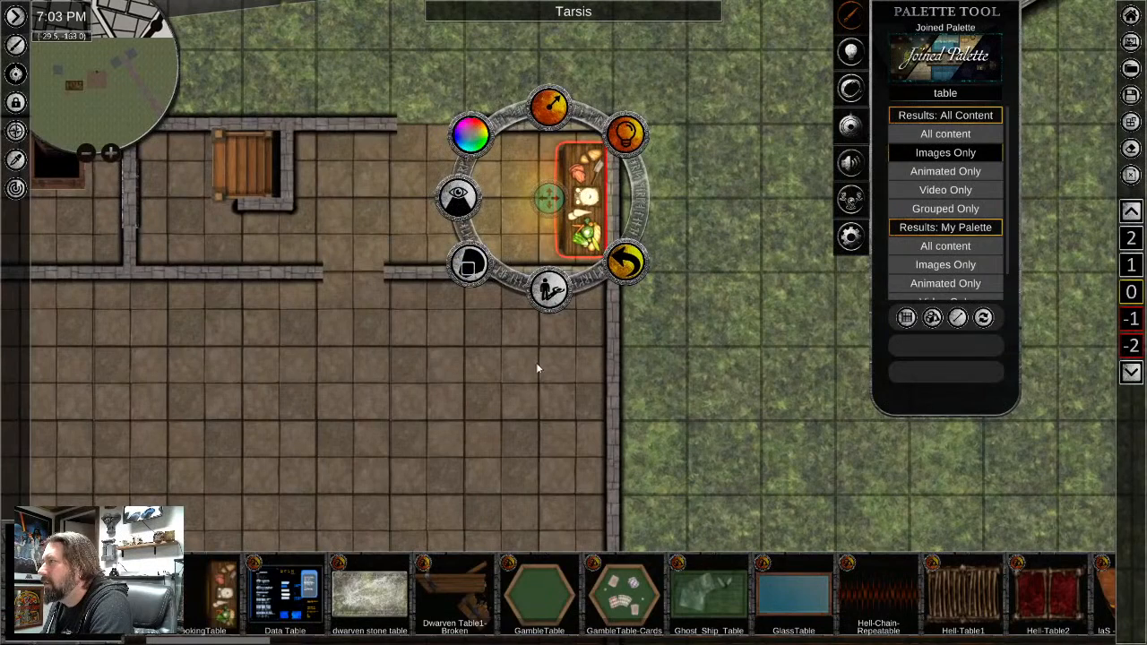
left_click(514, 394)
left_click(520, 128)
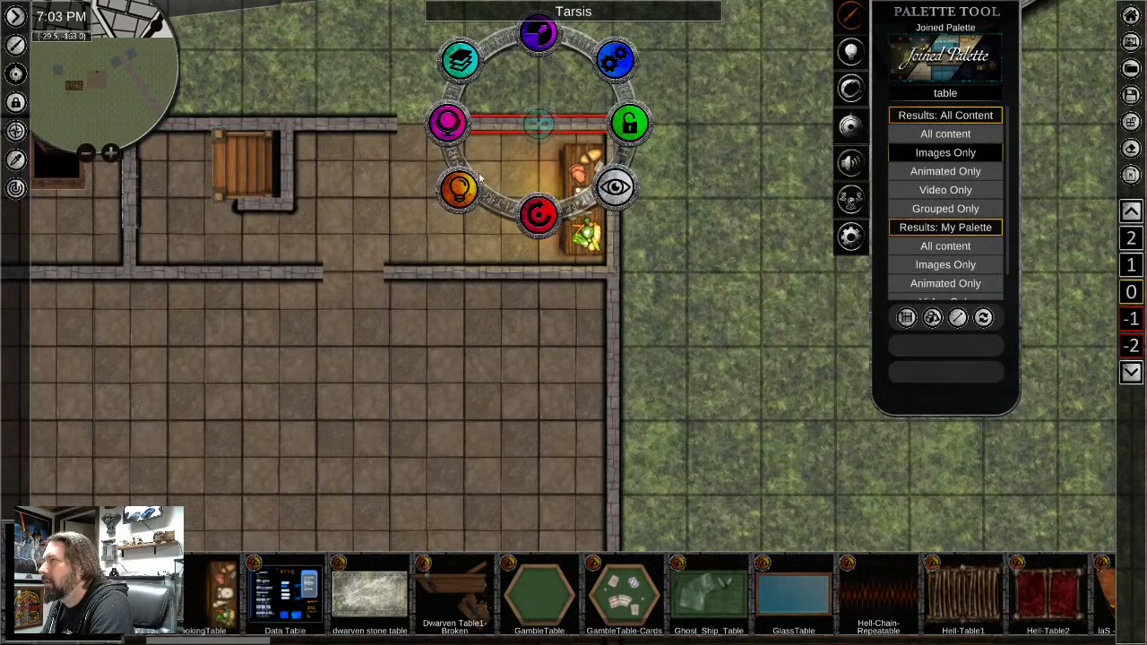
left_click(509, 407)
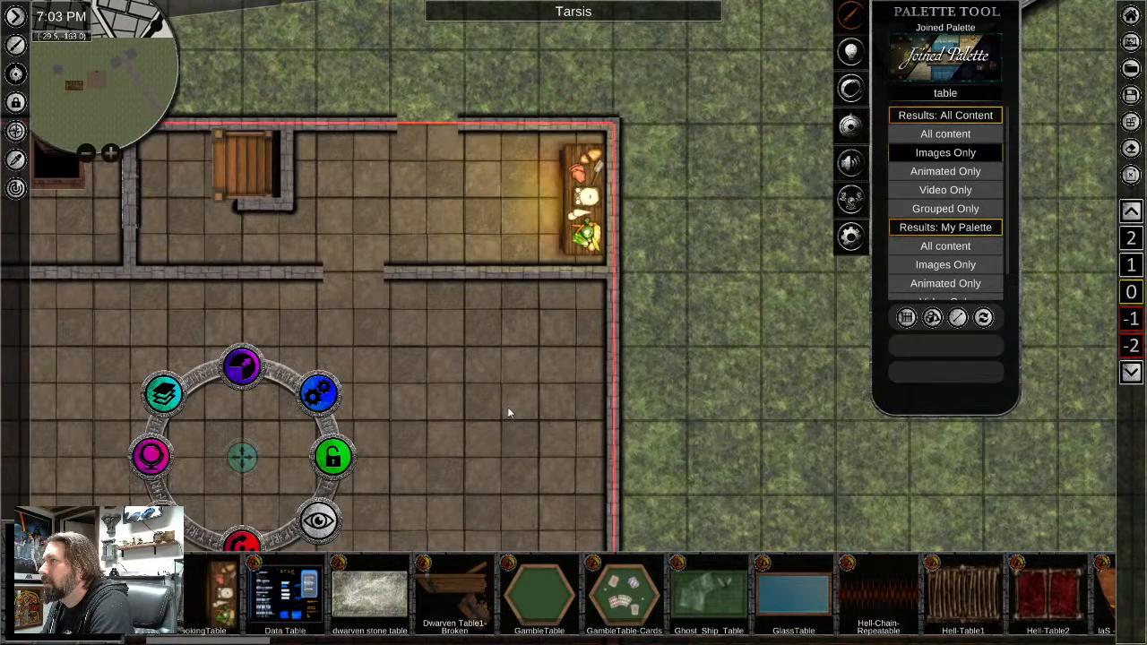
Search the palette for fireplace images across all content
middle_click_drag(498, 414, 615, 224)
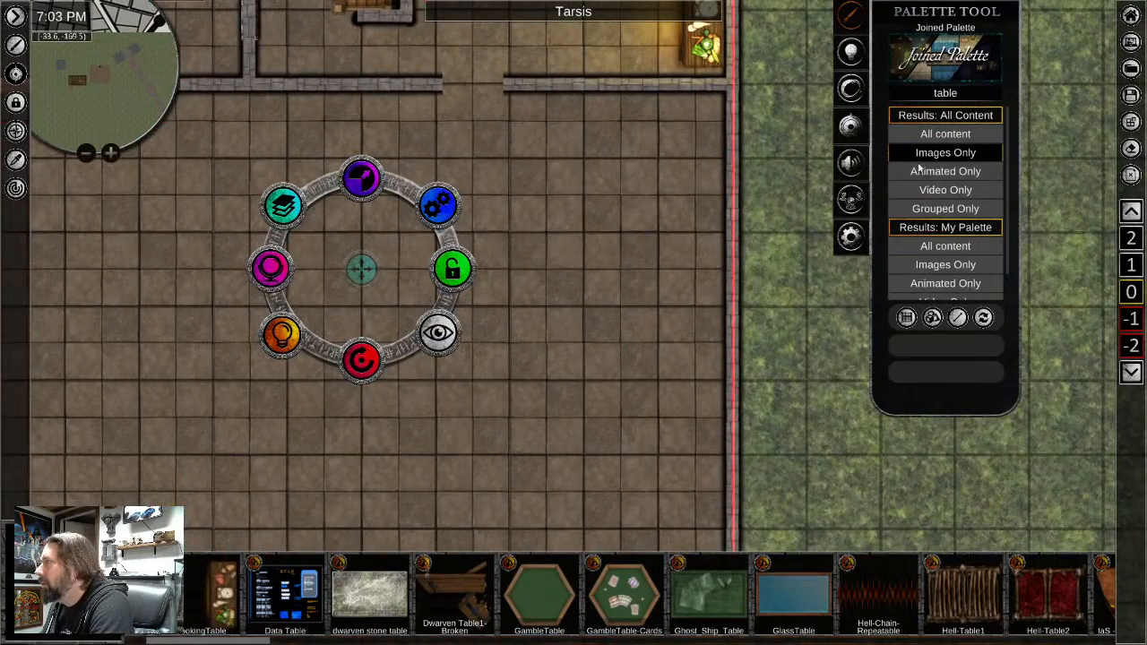
left_click(955, 93)
type("f")
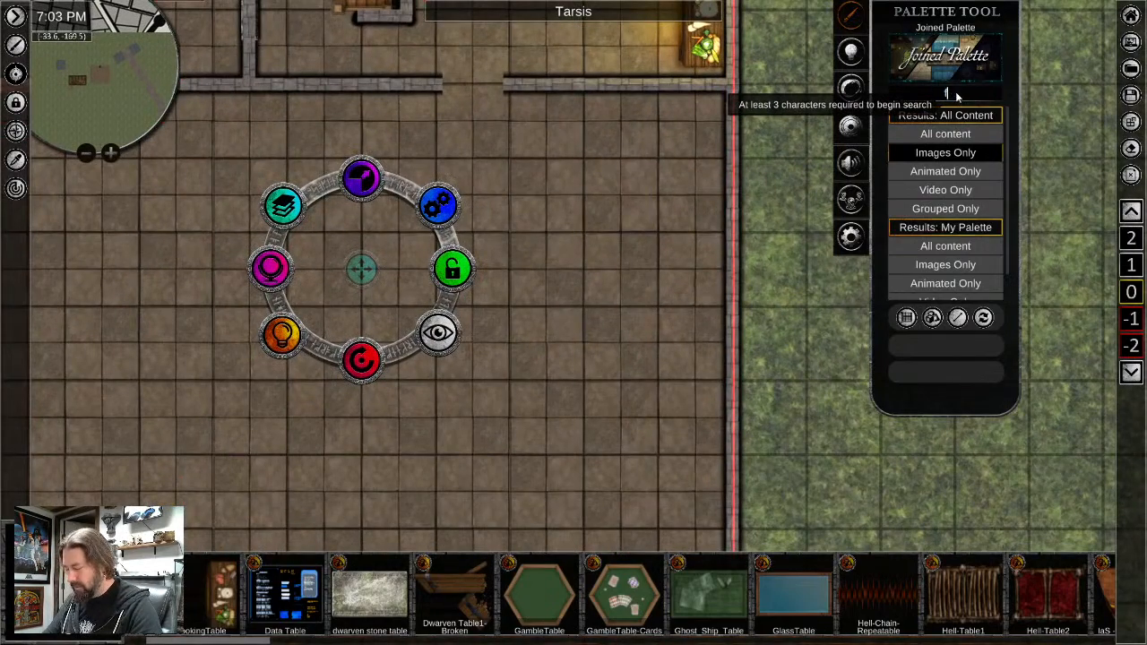
type("ireplace")
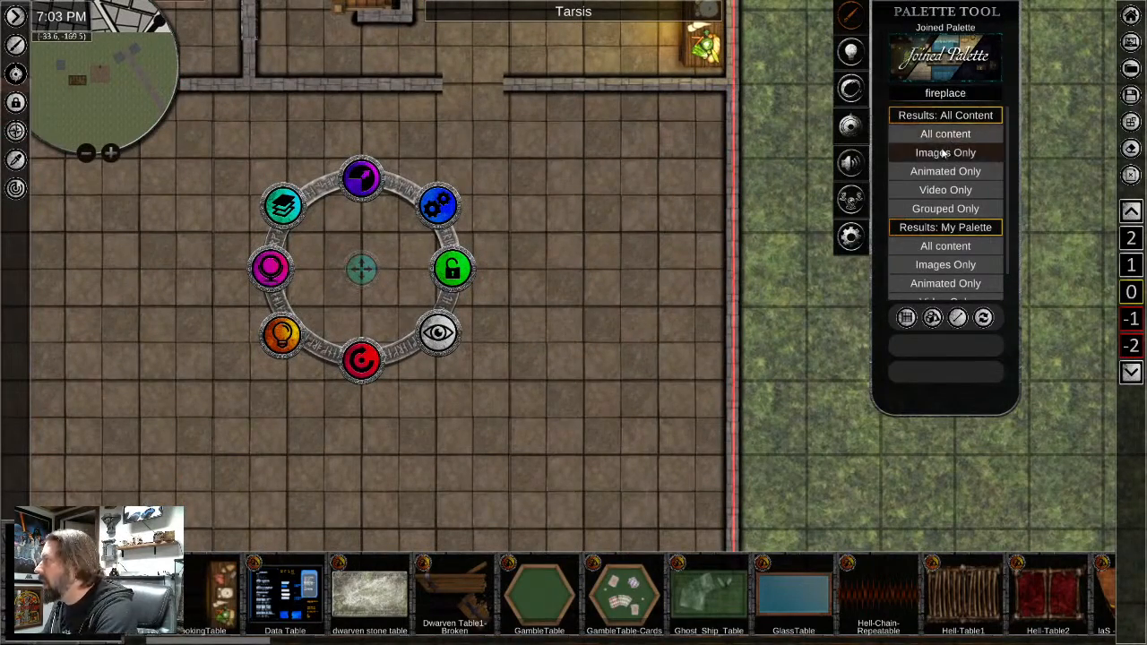
left_click(945, 152)
scroll(312, 451, "down", 5)
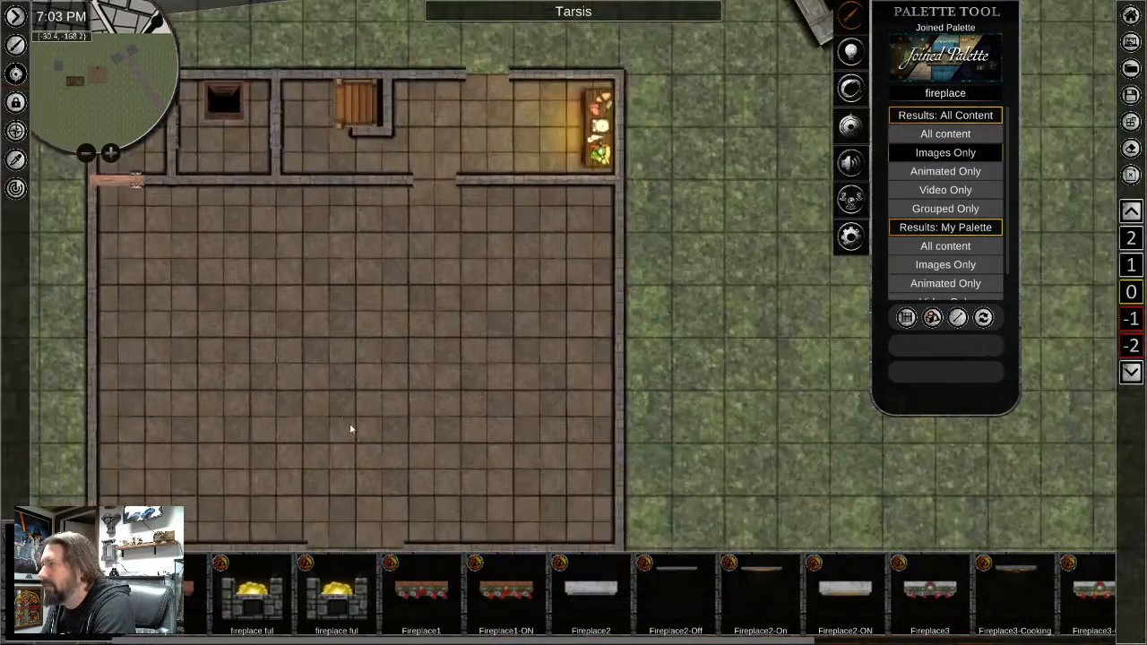
Place FireplaceOn in the middle of the large ground-floor room and delete the extra fireplace just north of it
scroll(469, 359, "down", 2)
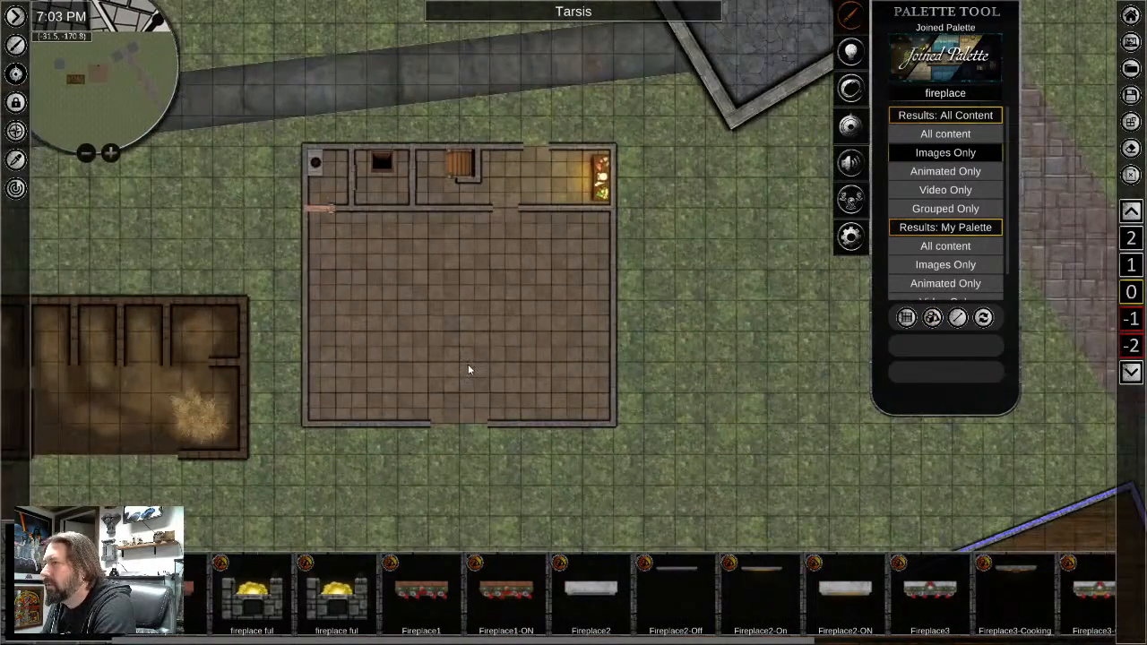
scroll(468, 367, "up", 2)
scroll(477, 596, "down", 5)
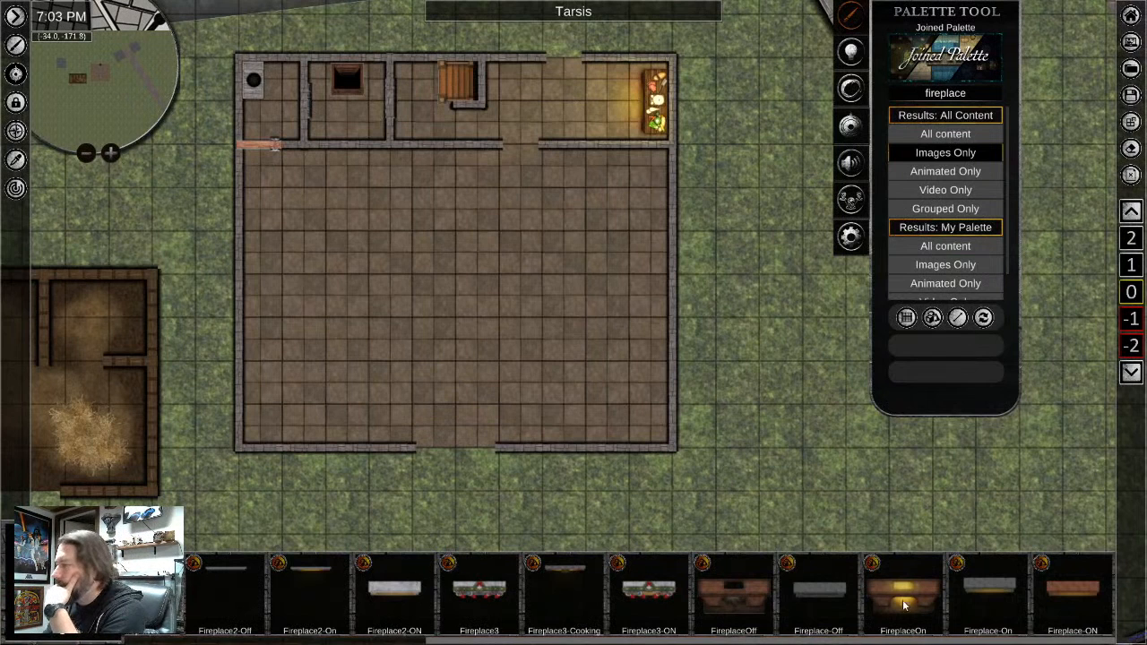
left_click_drag(911, 598, 456, 286)
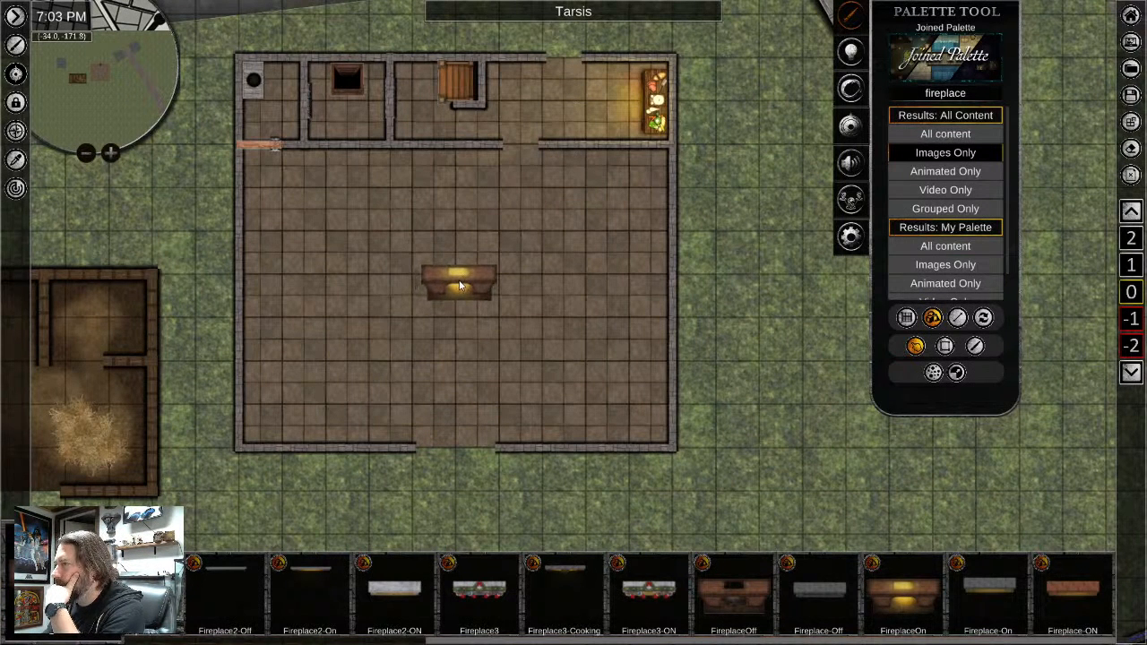
left_click(463, 237)
right_click(486, 408)
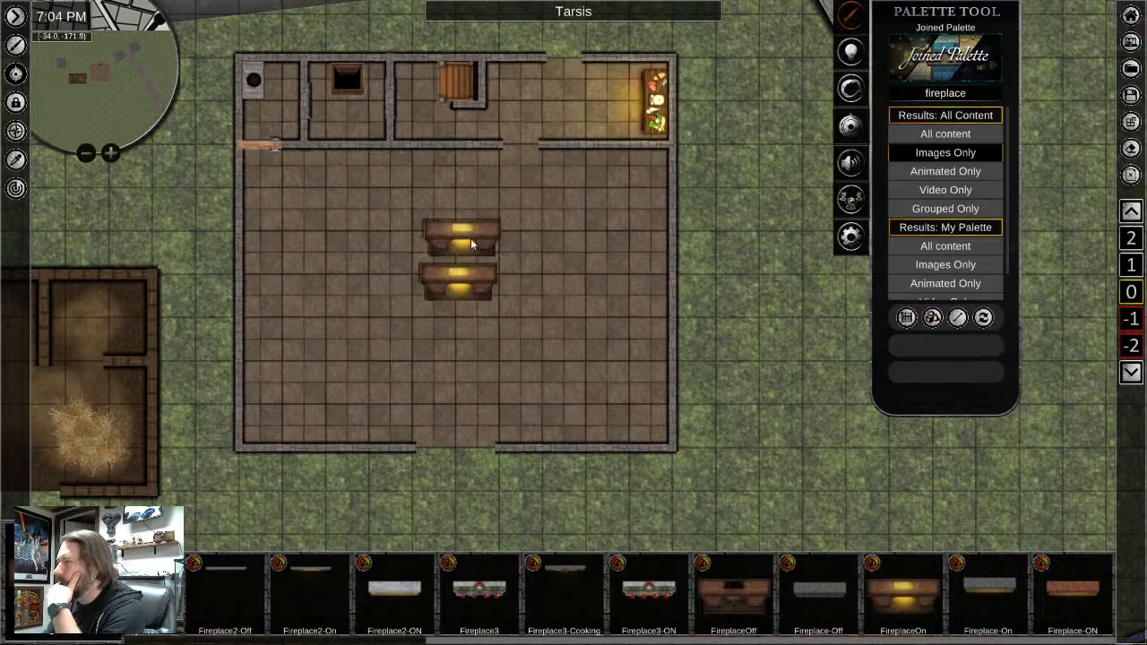
left_click(471, 242)
key("Delete")
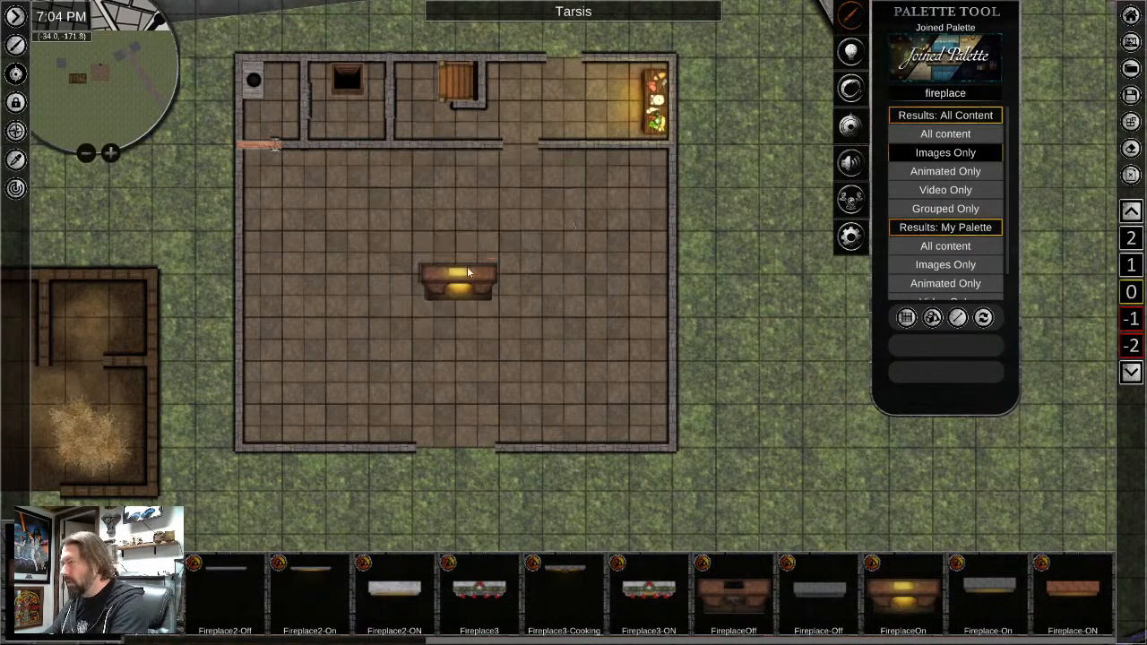
Turn on the object light of the fireplace in the middle of the large room
left_click(460, 284)
left_click(459, 367)
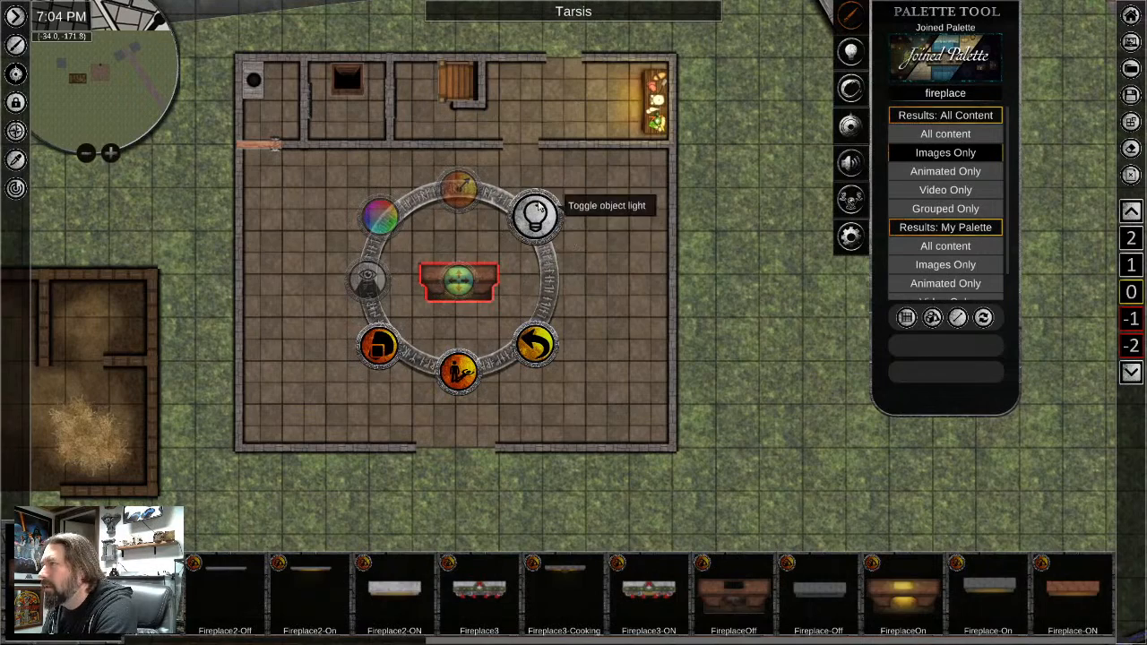
left_click(480, 285)
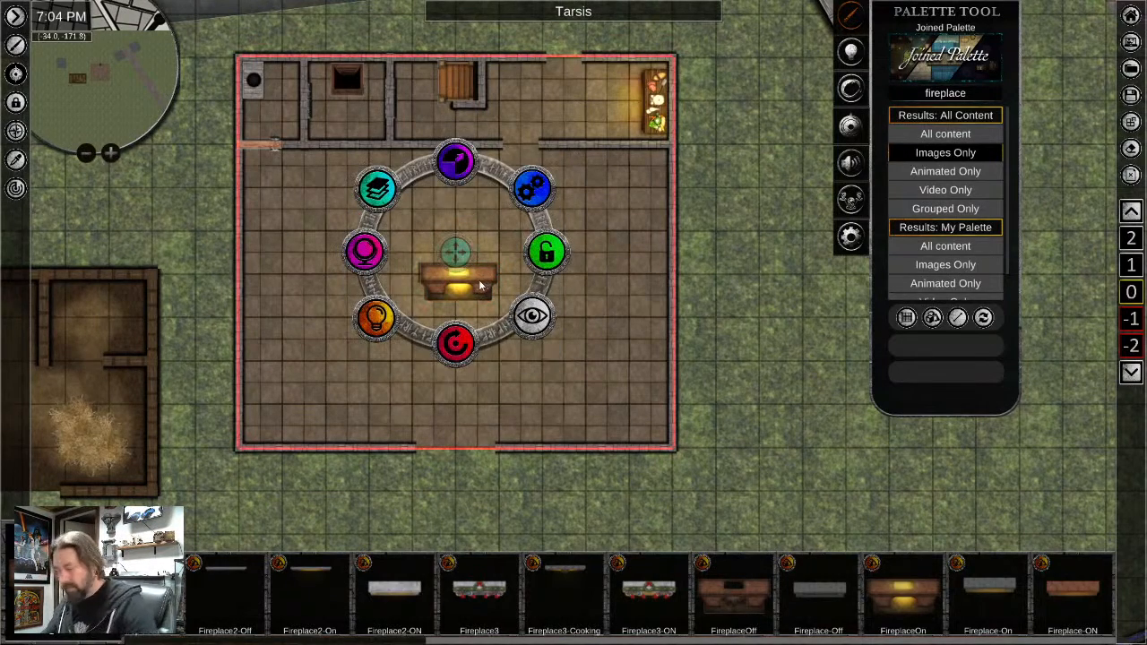
scroll(478, 240, "up", 1)
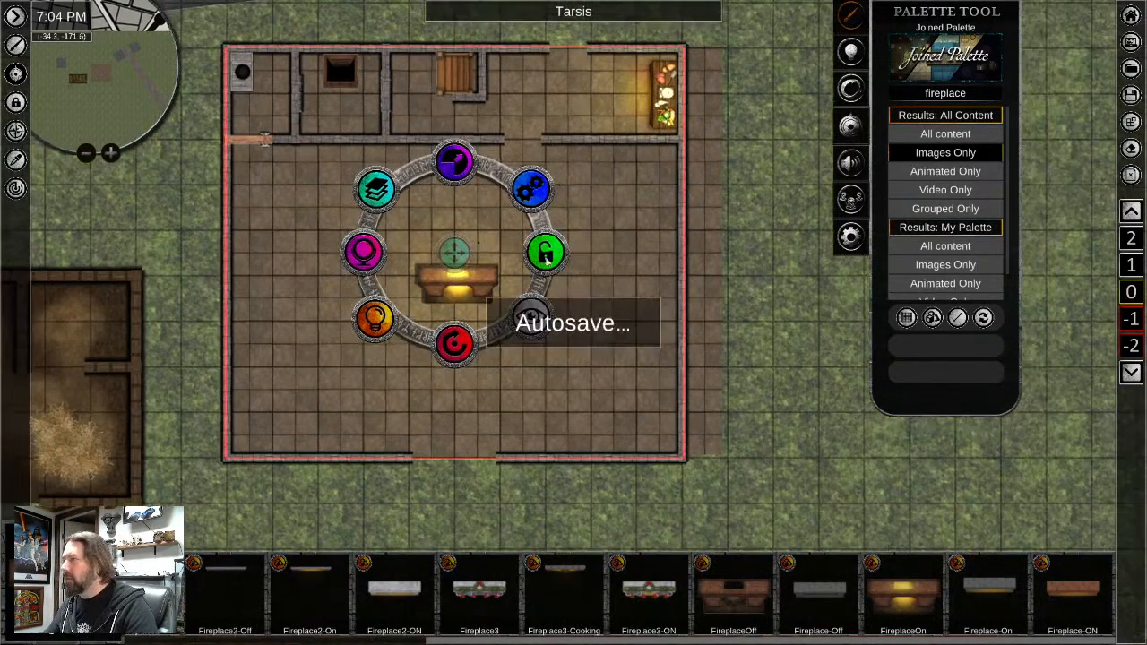
Duplicate the lit fireplace just north of the original and rotate the copy 180° so it faces north
left_click(485, 290)
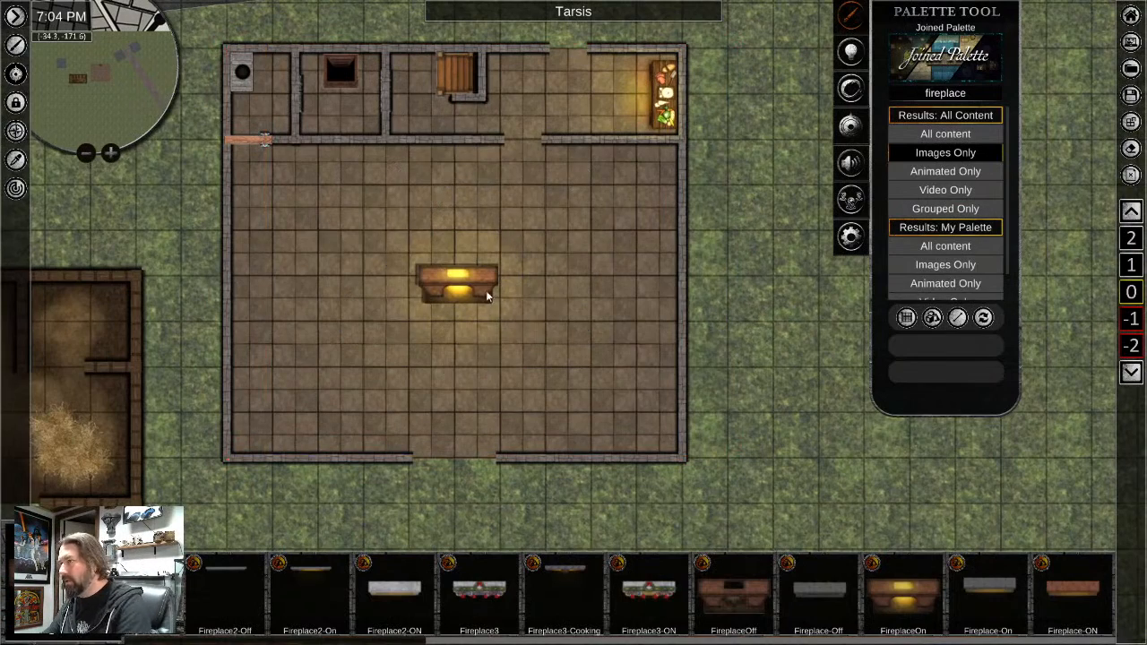
key("ctrl+v")
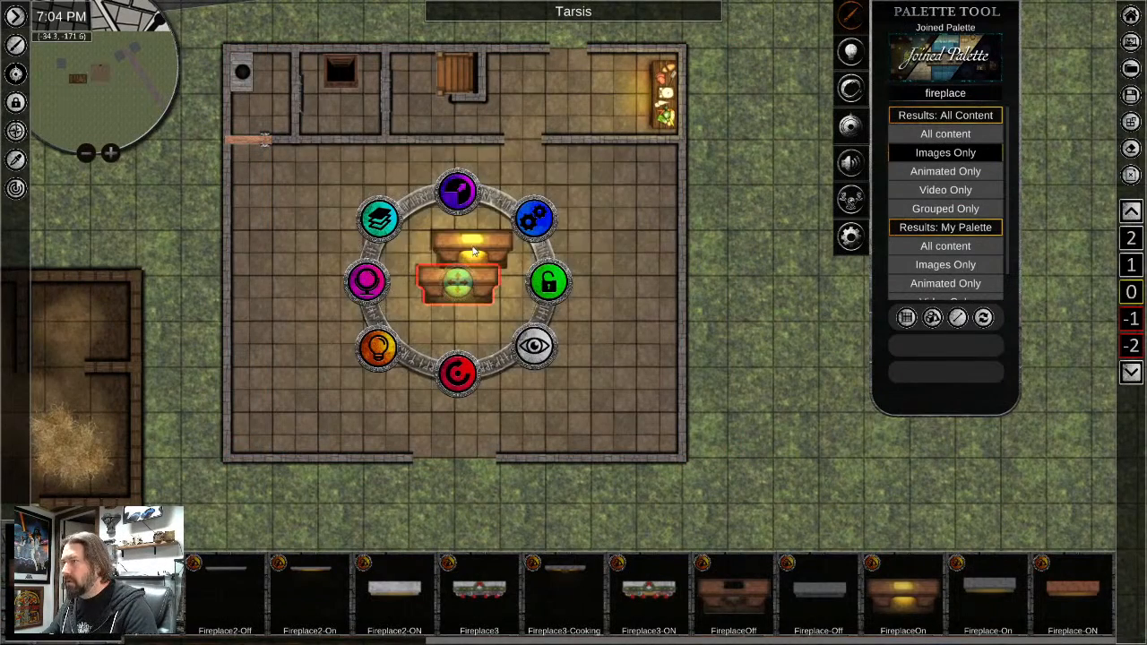
left_click(474, 253)
left_click_drag(472, 341, 474, 163)
Move the north-facing fireplace copy against the original so the two stand back to back with their chimneys overlapping
scroll(465, 407, "up", 4)
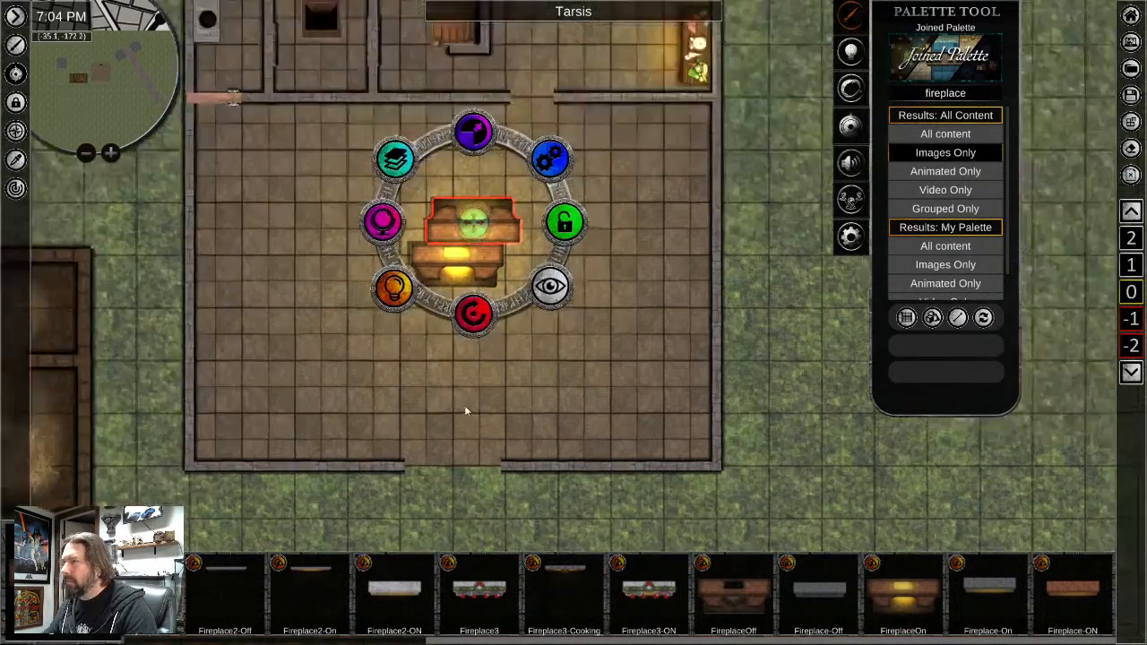
middle_click_drag(506, 347, 516, 455)
left_click_drag(484, 231, 455, 268)
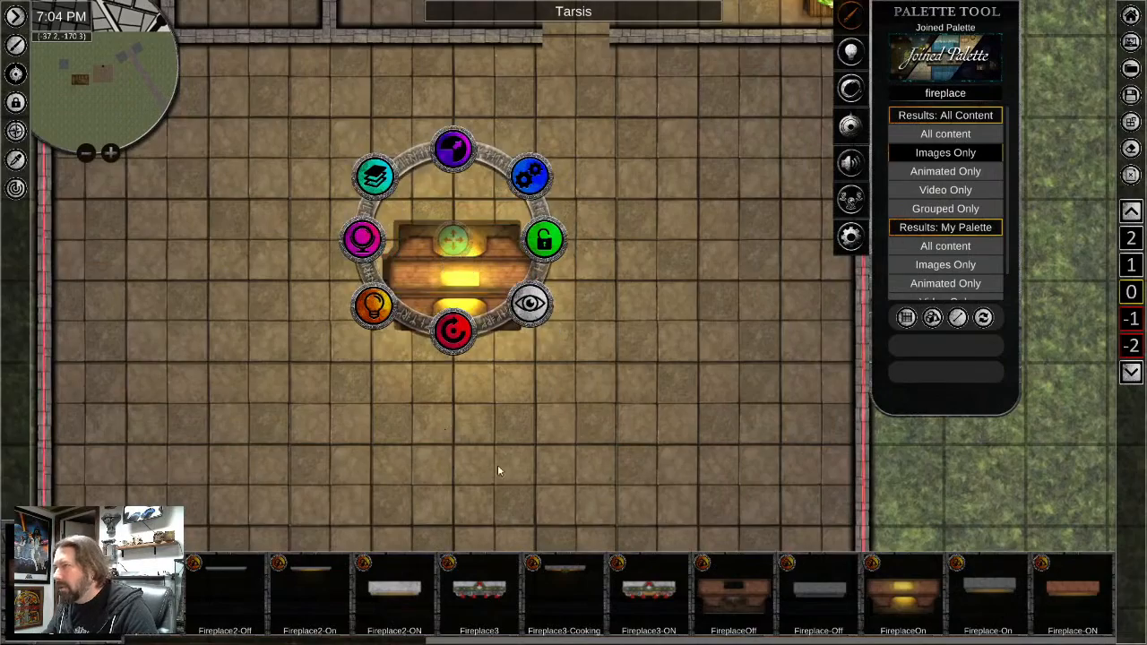
scroll(497, 464, "down", 2)
scroll(517, 287, "up", 5)
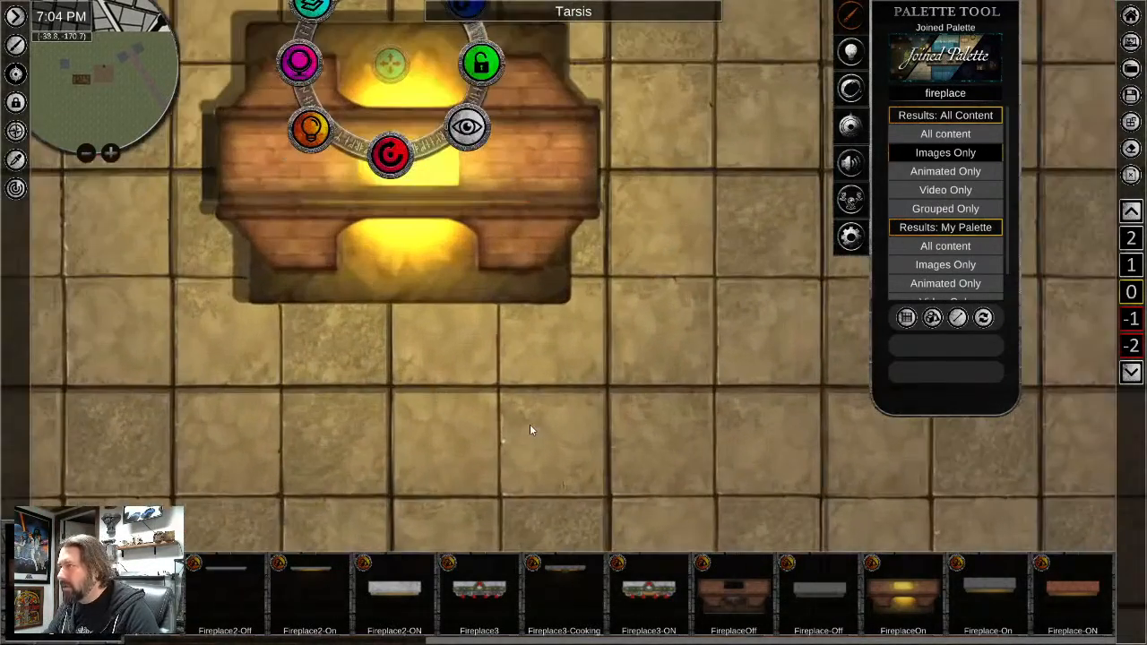
middle_click_drag(530, 424, 547, 537)
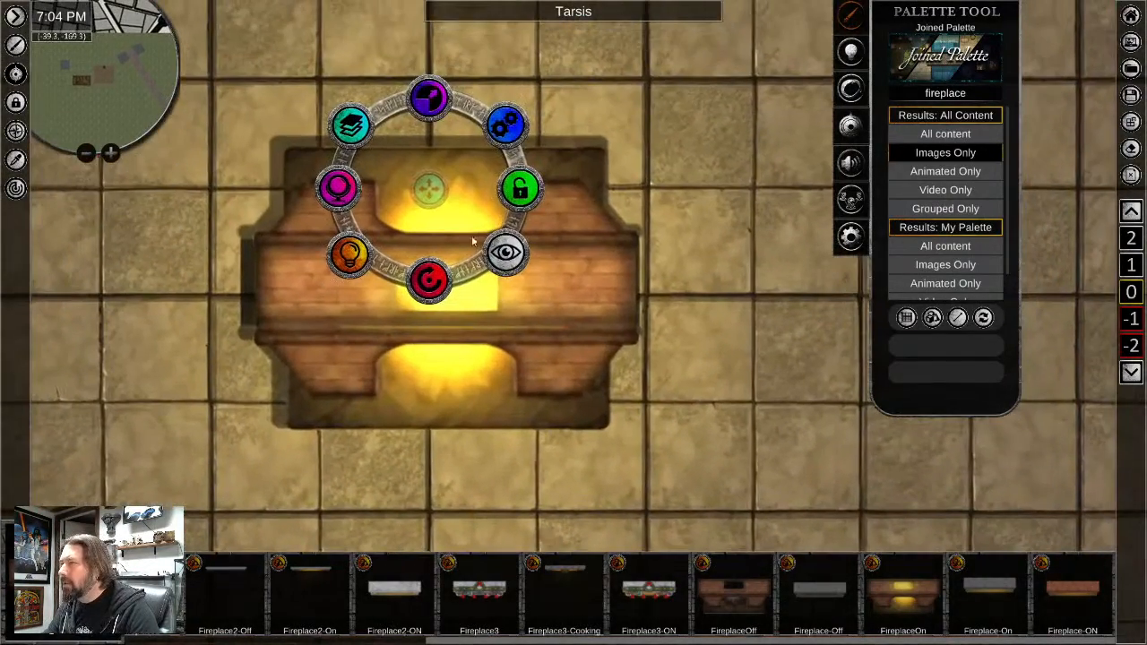
left_click_drag(432, 199, 432, 209)
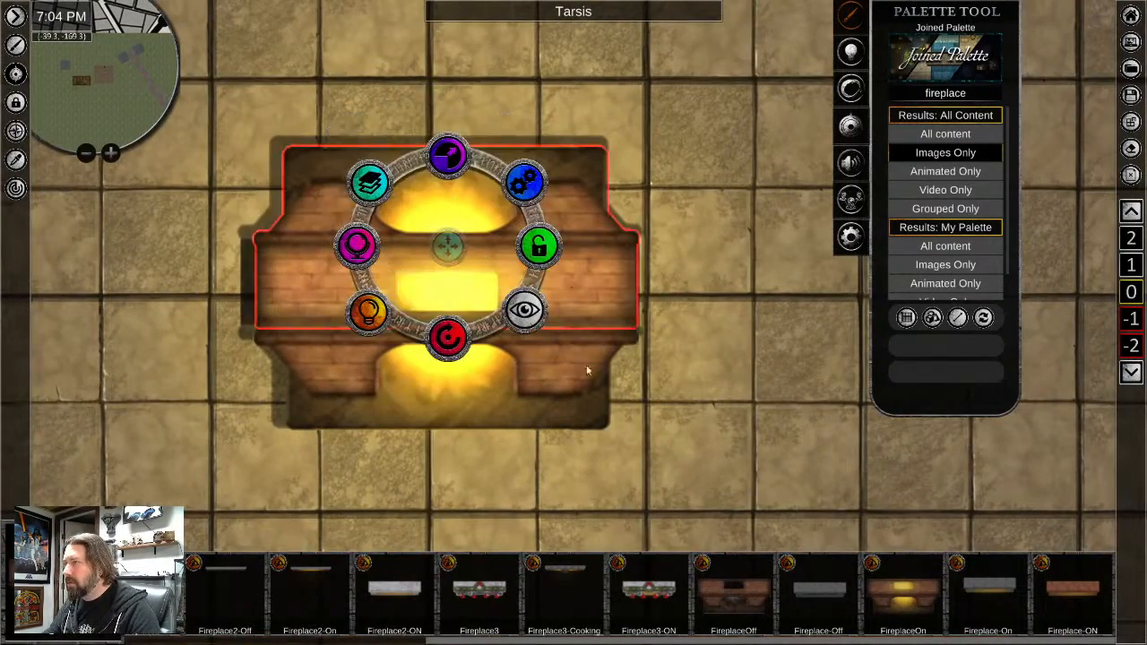
Nudge the north-facing fireplace so its edges line up with the south-facing one, forming a single double-sided hearth
scroll(586, 364, "down", 3)
middle_click_drag(657, 359, 777, 56)
scroll(740, 92, "down", 2)
middle_click_drag(704, 128, 671, 379)
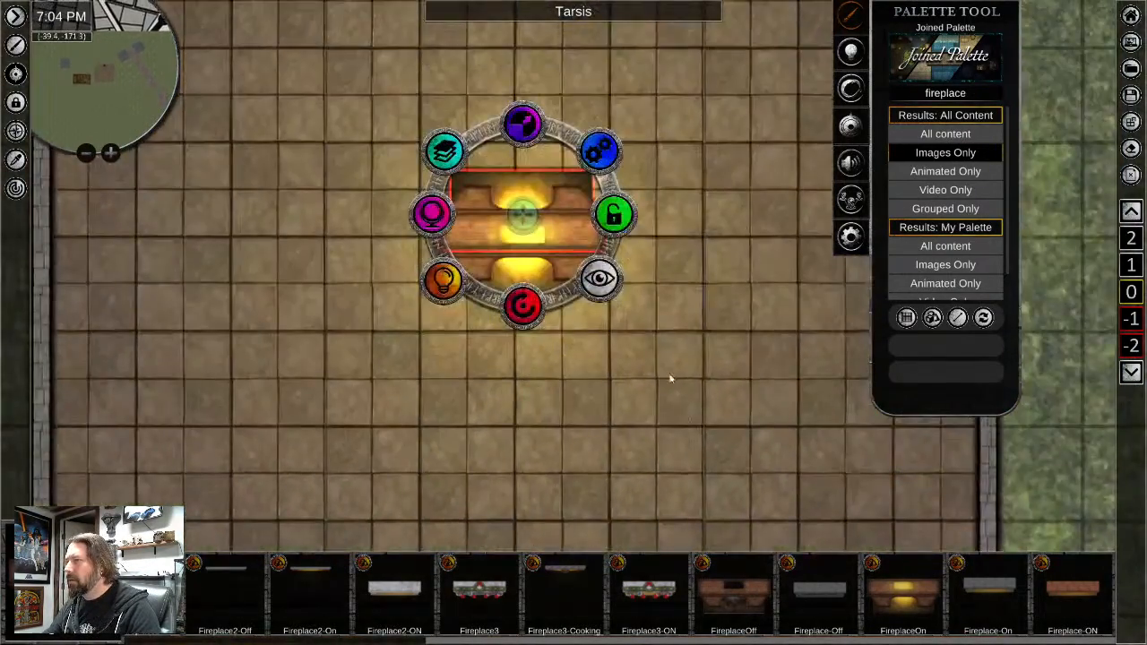
scroll(646, 314, "up", 4)
left_click_drag(471, 215, 474, 219)
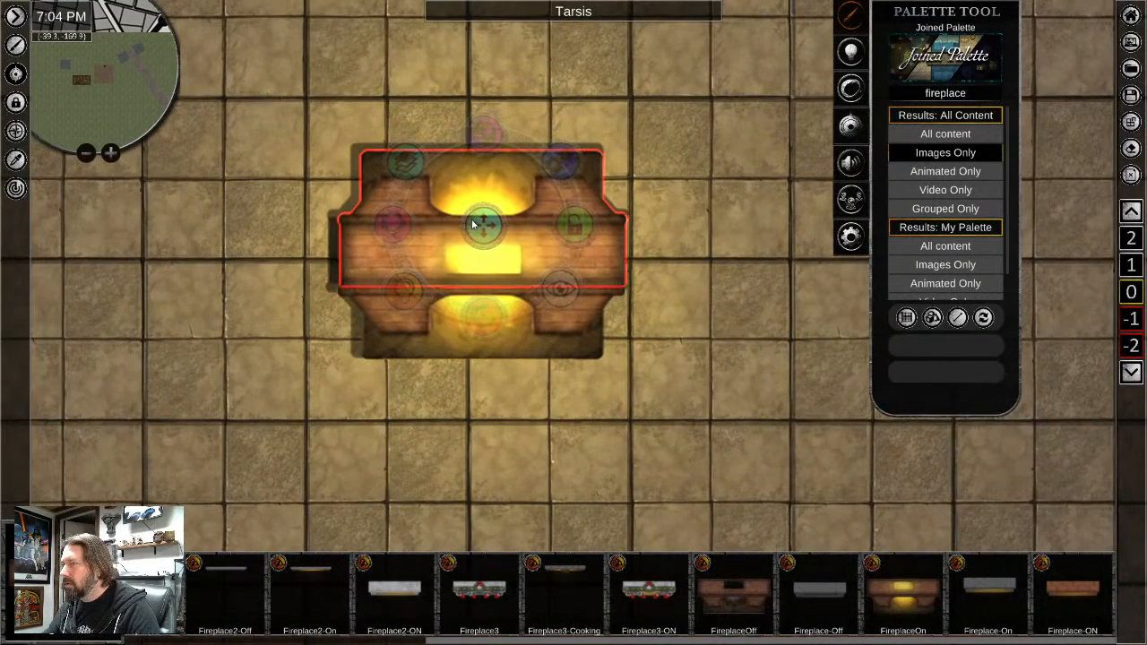
left_click(591, 418)
scroll(594, 414, "down", 2)
left_click(694, 460)
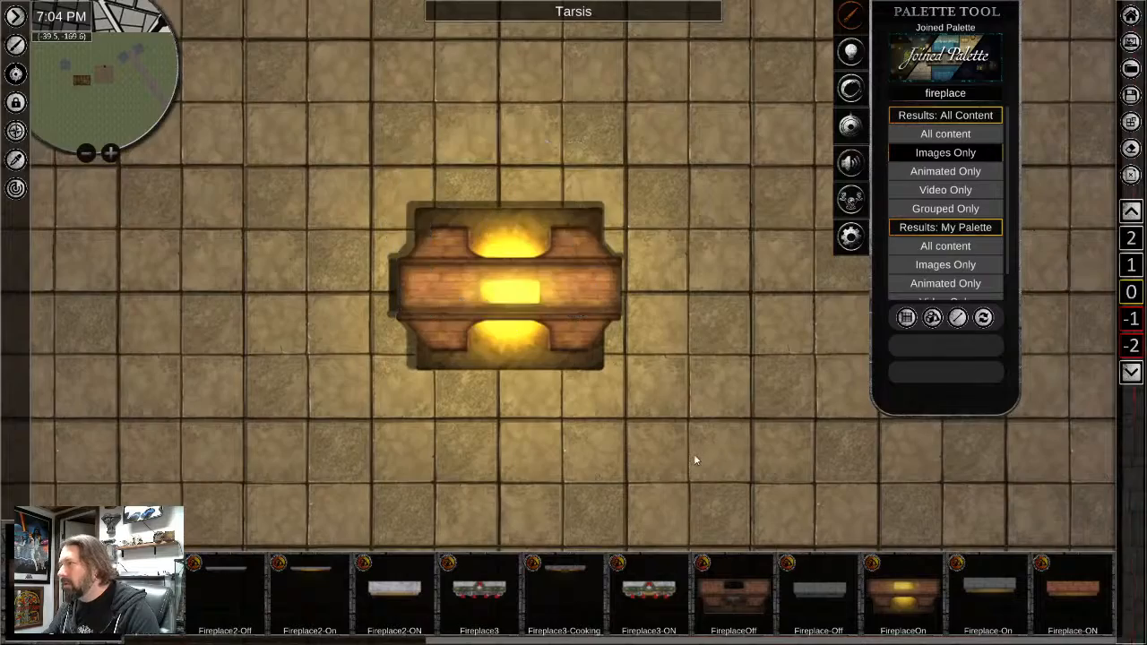
Select both halves of the double-sided fireplace and group them into one object
middle_click_drag(694, 460, 703, 294)
scroll(664, 358, "down", 3)
middle_click_drag(656, 373, 694, 389)
left_click(608, 280)
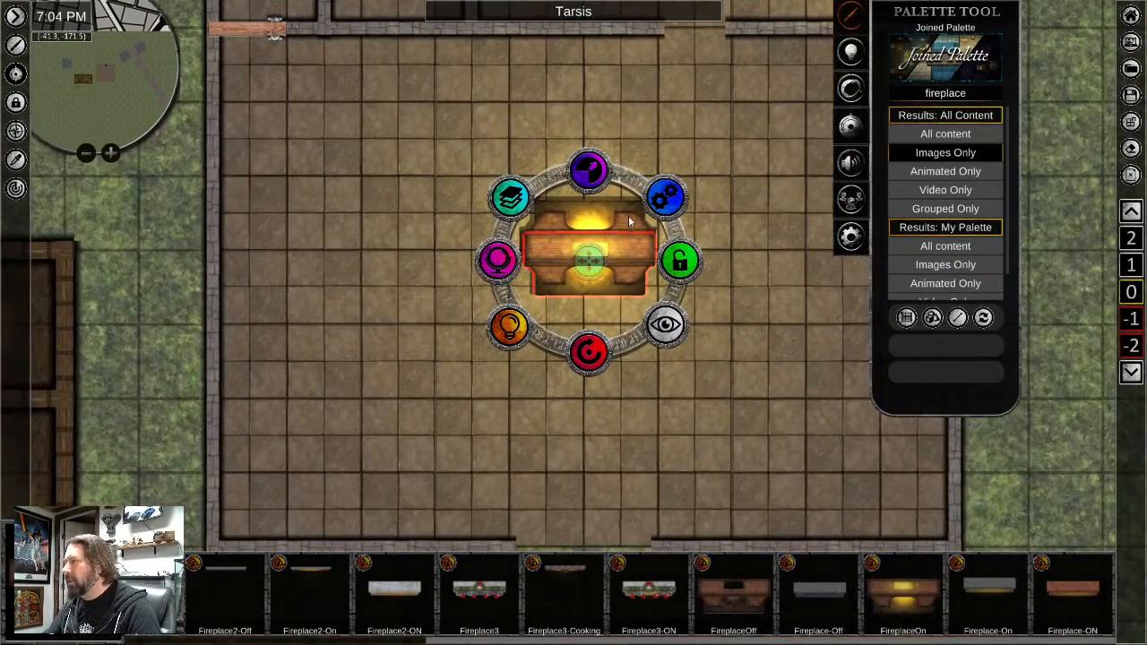
left_click(629, 222, "shift")
left_click(662, 190)
left_click(685, 255)
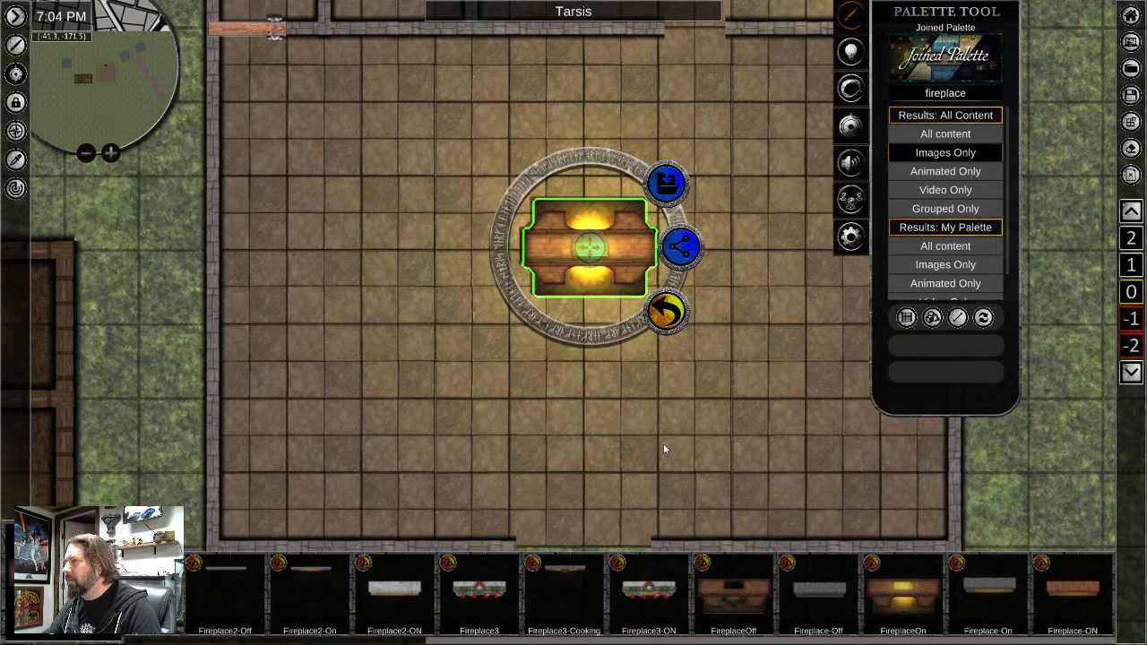
Search the palette for table and limit the results to grouped content
middle_click_drag(662, 447, 612, 443)
left_click(945, 93)
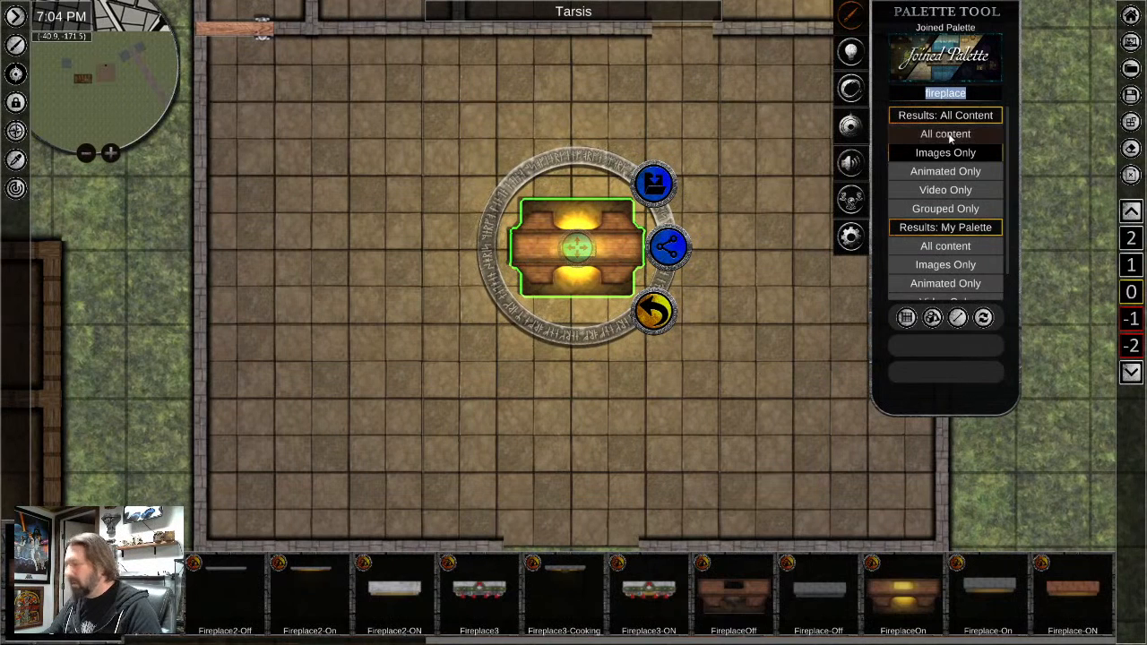
type("table")
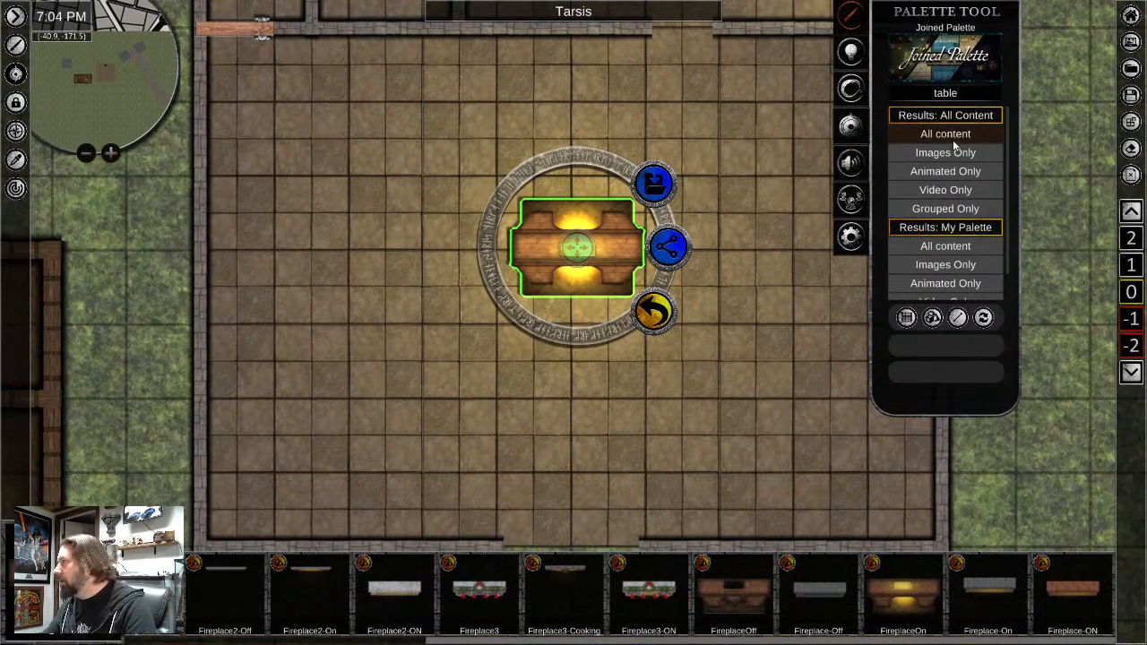
left_click(949, 153)
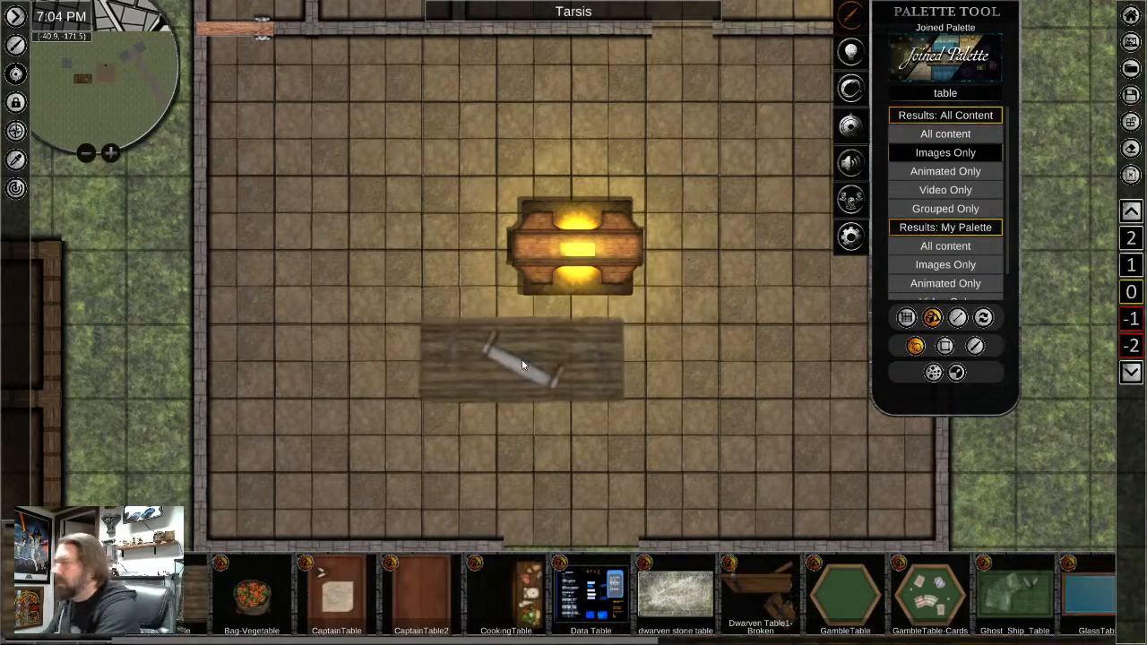
left_click(923, 209)
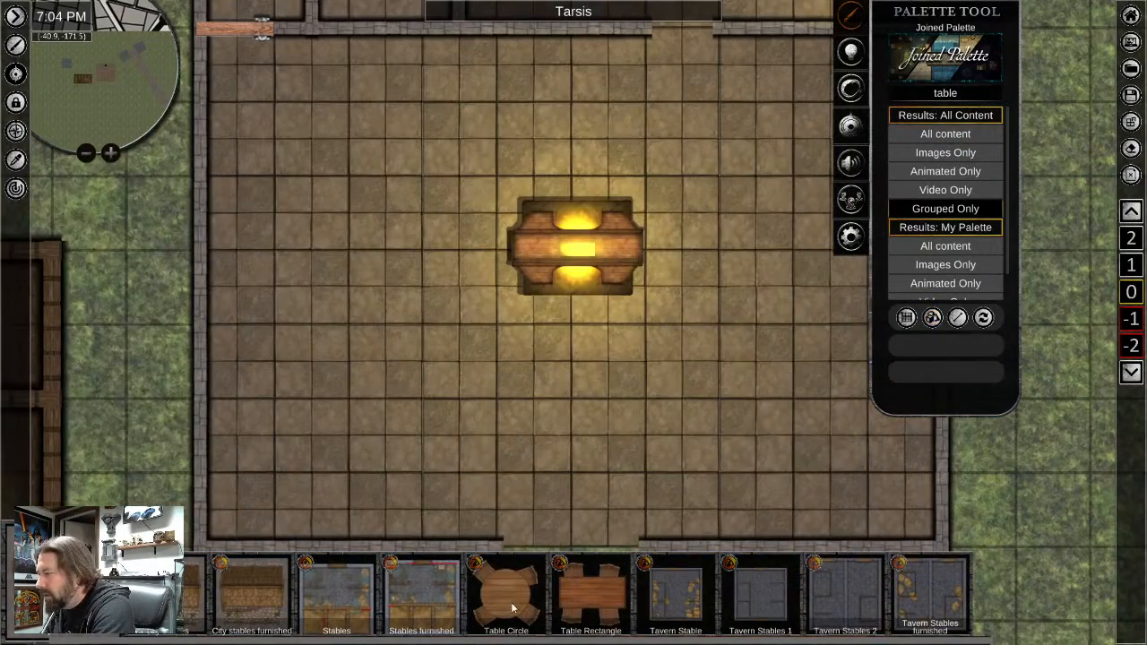
Place three Table Rectangle groups in a column along the west wall of the large room
left_click_drag(608, 600, 319, 285)
scroll(320, 286, "down", 3)
scroll(321, 305, "up", 4)
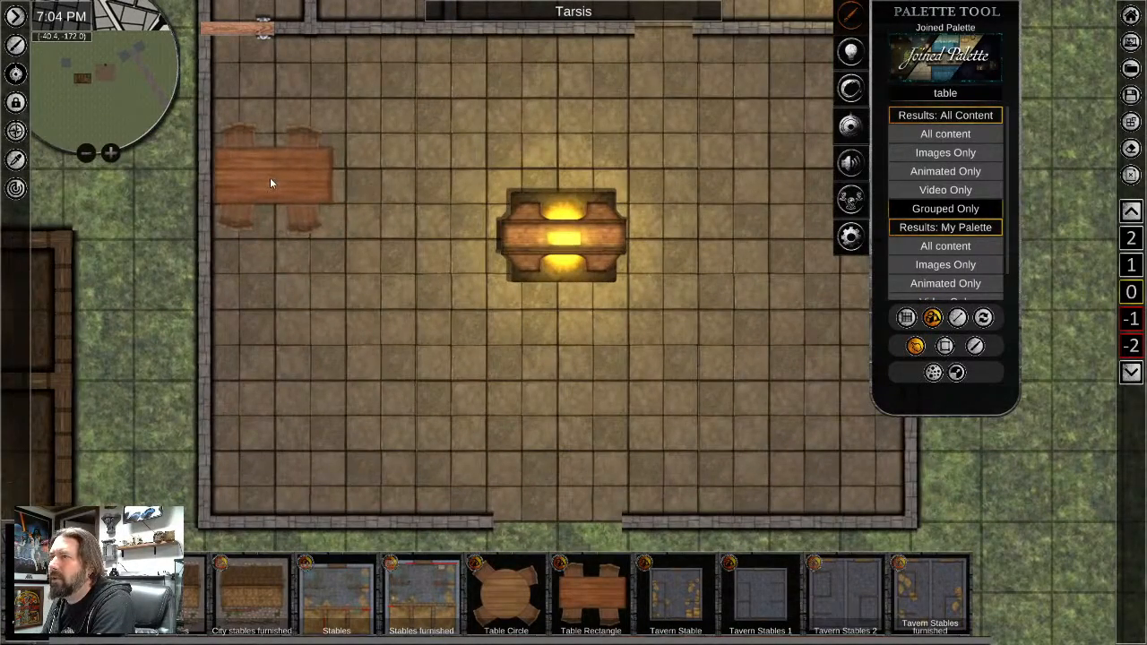
left_click(269, 181)
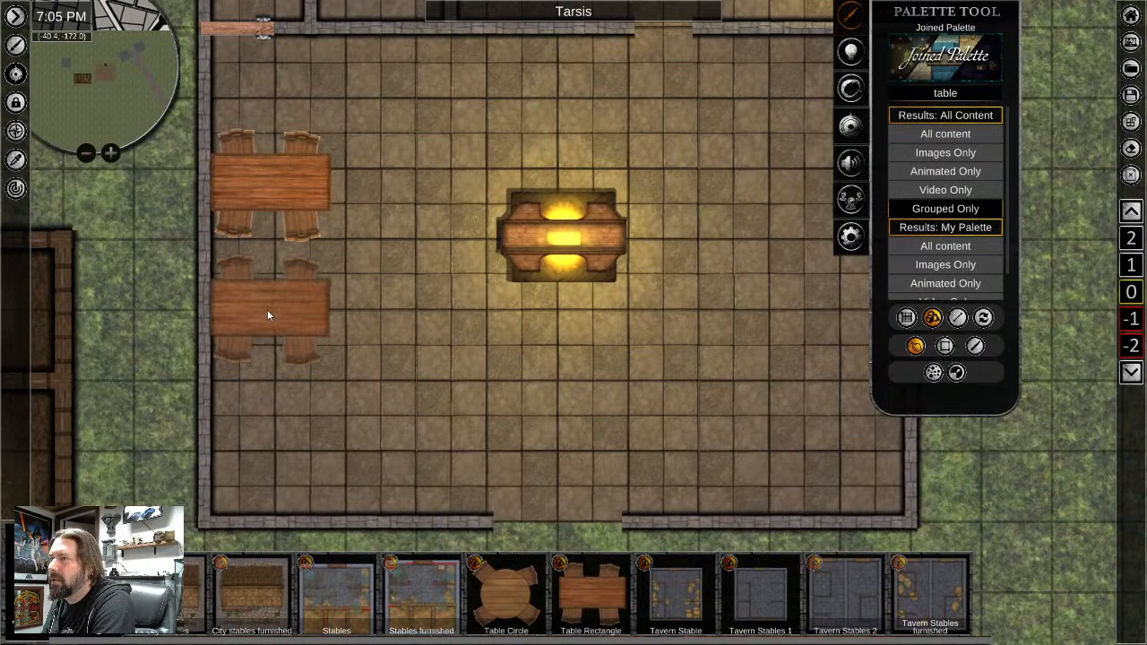
left_click(268, 309)
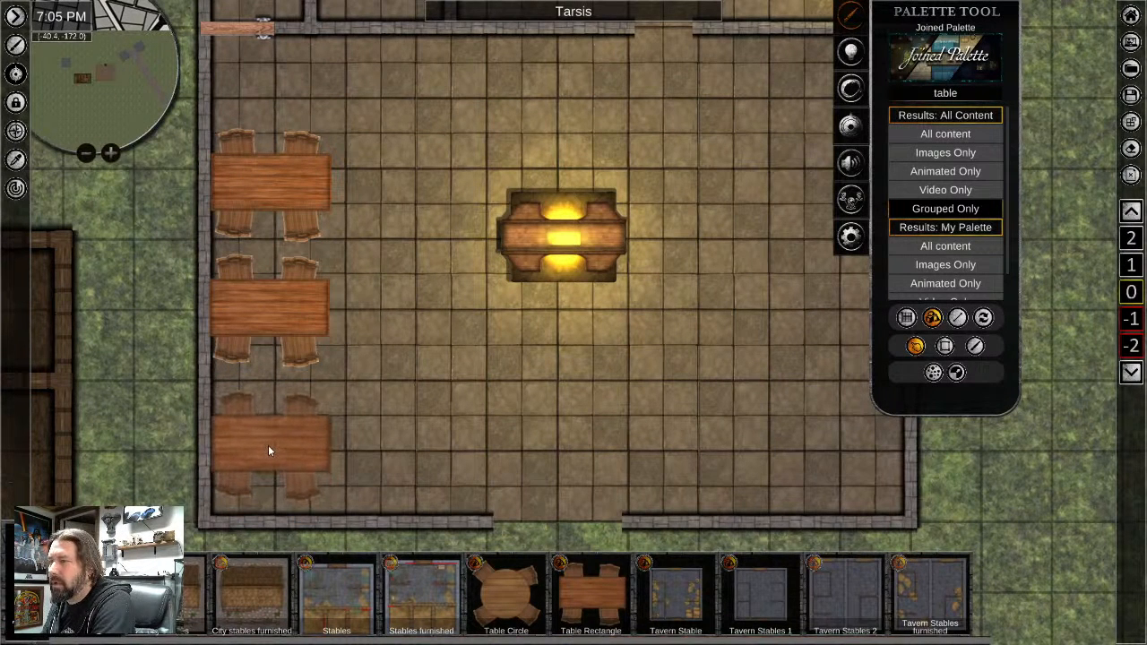
left_click(268, 446)
Place two Table Rectangle groups along the east wall in the southern part of the large room
middle_click_drag(701, 449, 676, 451)
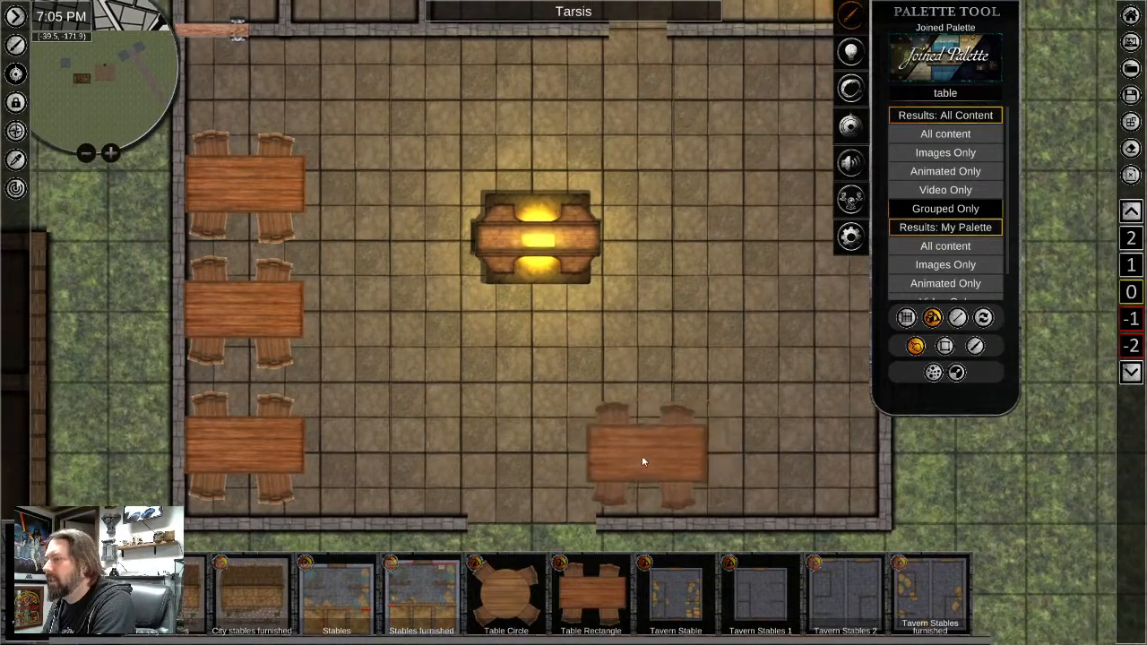
middle_click_drag(654, 405, 599, 452)
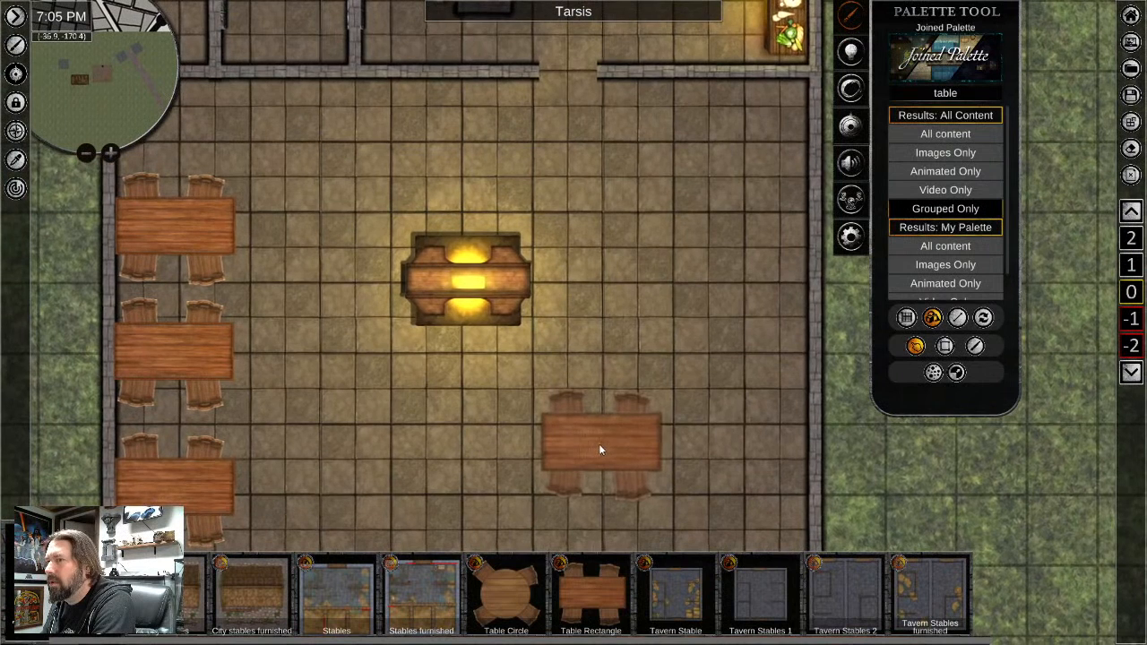
left_click_drag(602, 439, 747, 329)
left_click(746, 323)
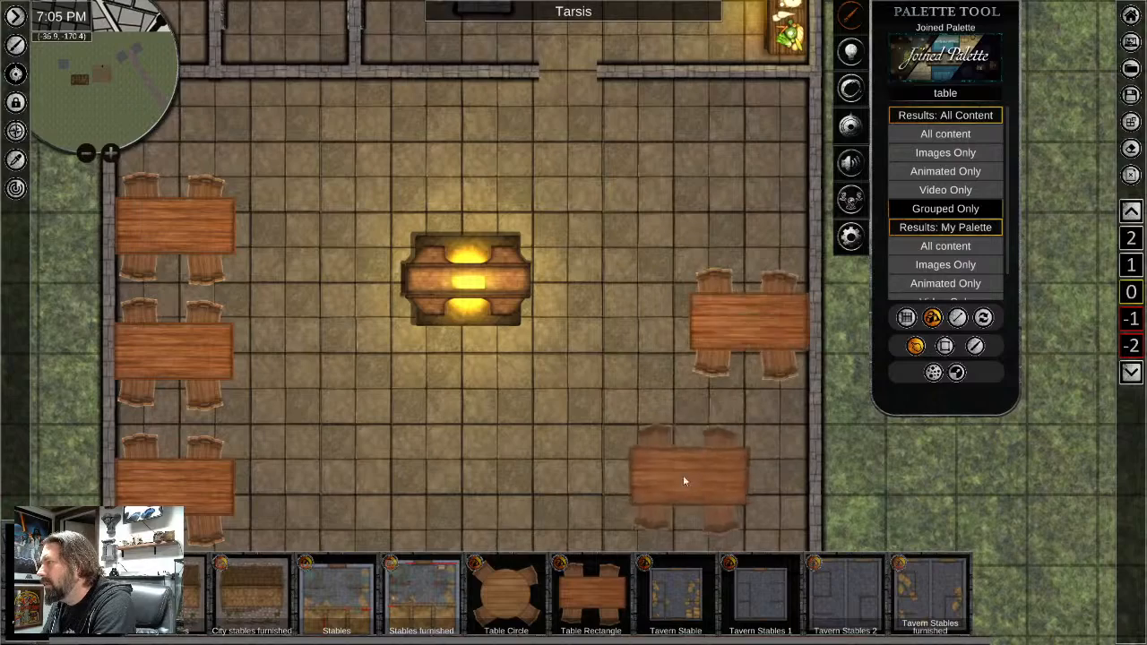
middle_click_drag(682, 475, 648, 334)
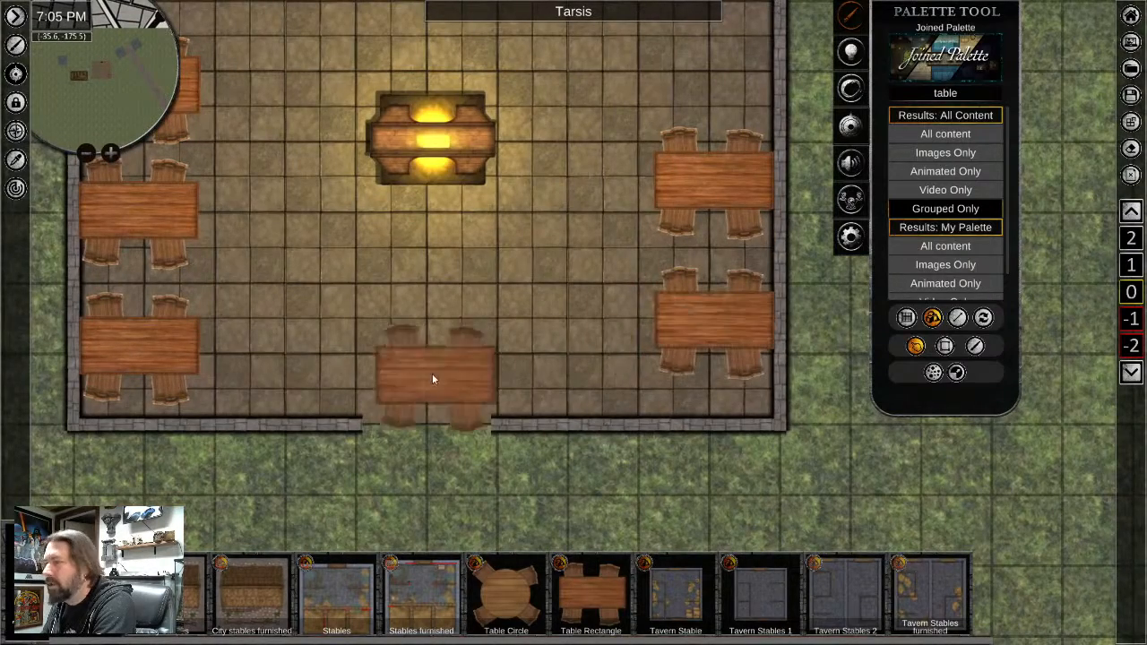
Place three Table Circle groups around the fireplace, two on its west side and one to the southeast
left_click(488, 607)
left_click(323, 288)
middle_click_drag(322, 289, 407, 448)
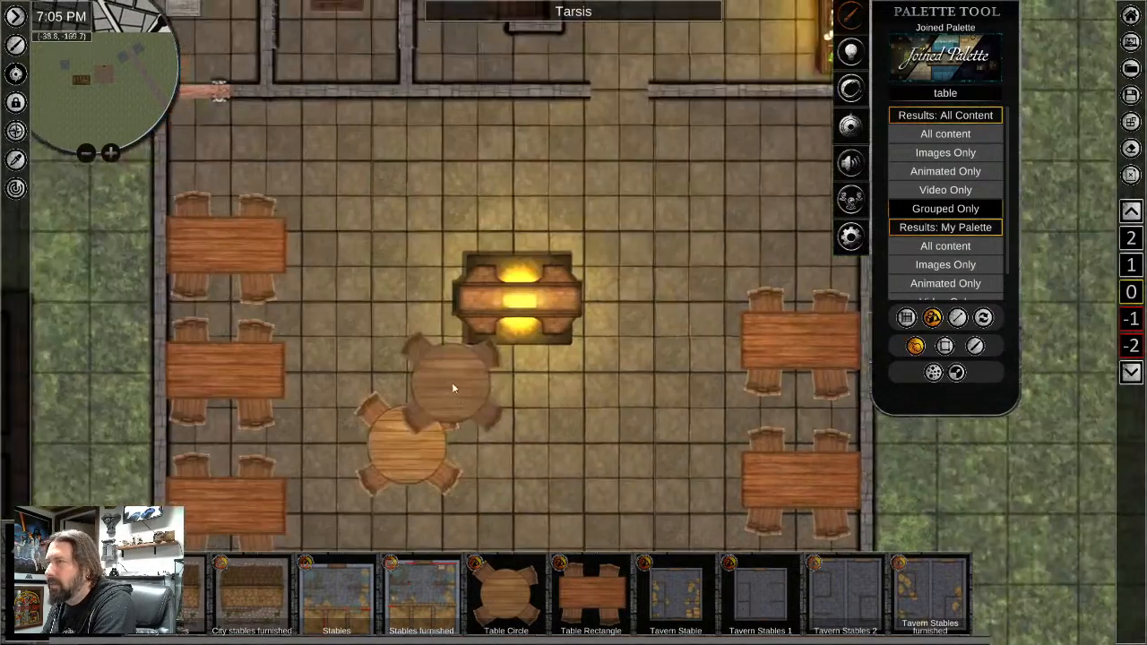
left_click(369, 262)
left_click(645, 421)
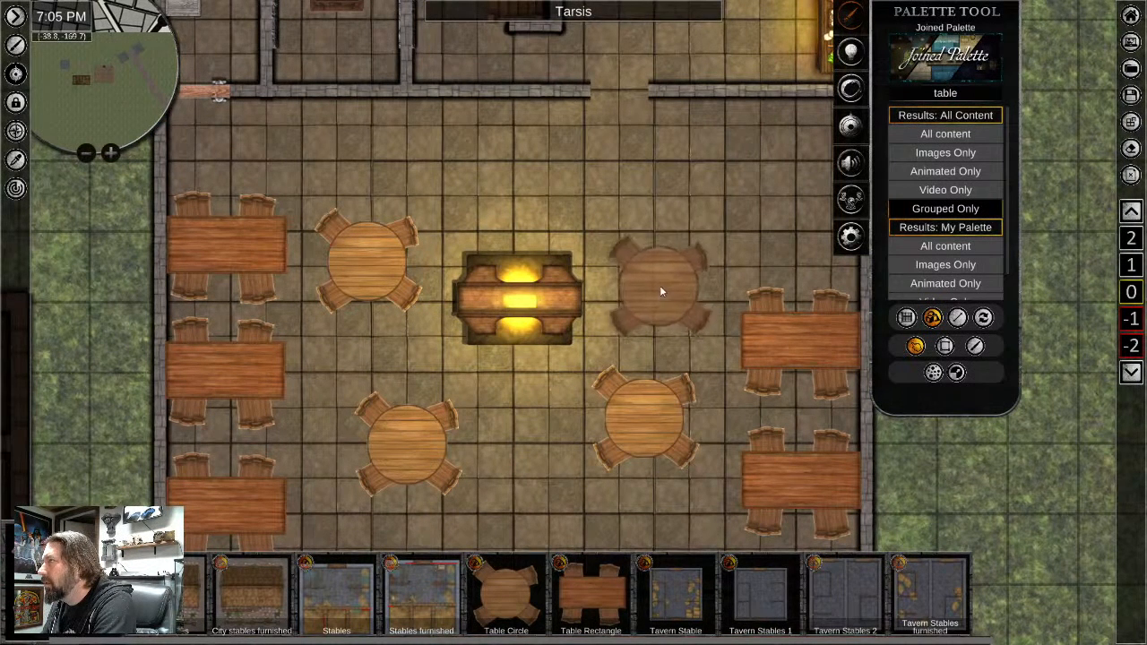
right_click(660, 287)
Rotate the southeast round table and move it slightly west, closer to the fireplace
left_click(647, 424)
left_click_drag(643, 507, 553, 480)
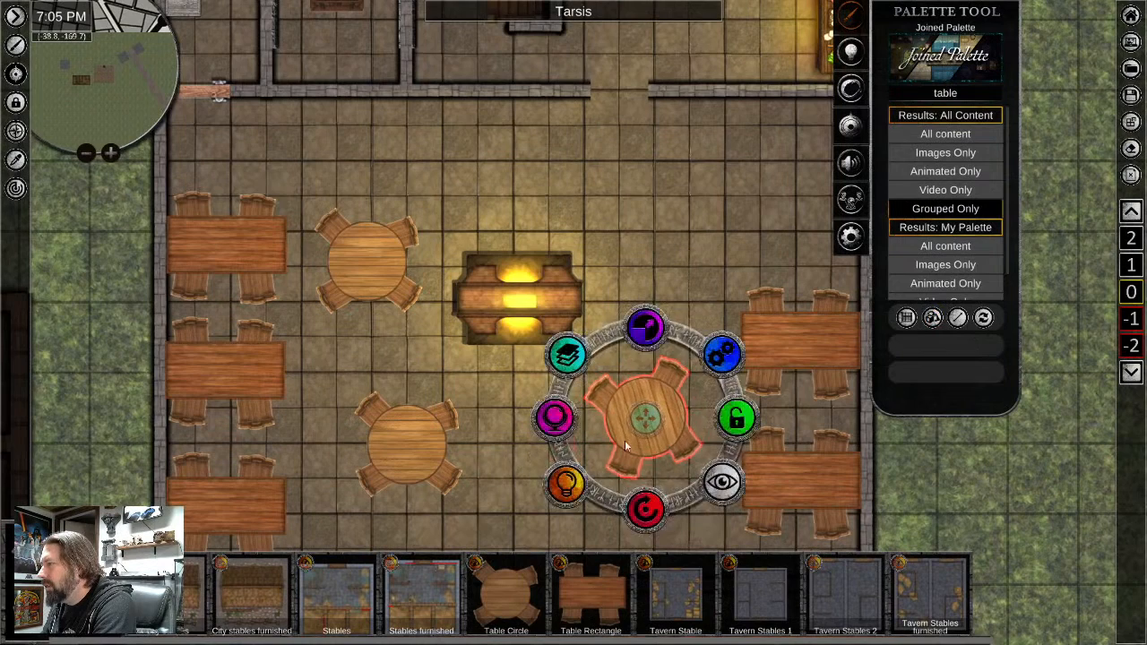
left_click_drag(645, 418, 605, 439)
Rotate the two round tables southwest and northwest of the fireplace so their chairs sit at varied angles
left_click(445, 482)
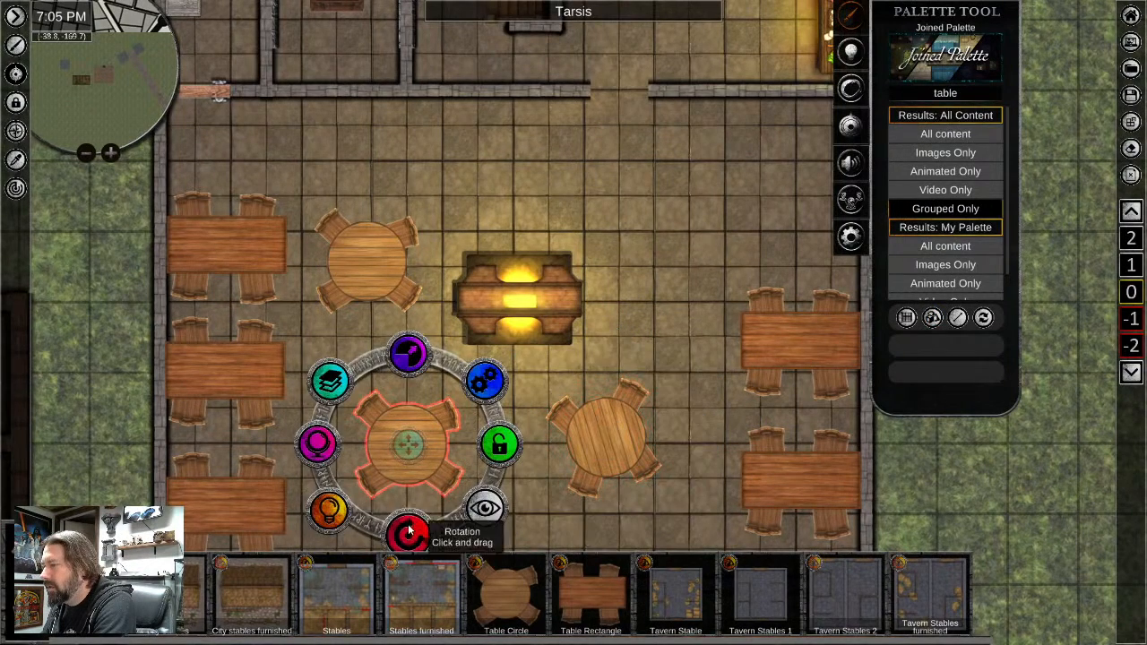
left_click(367, 260)
left_click_drag(368, 349, 447, 295)
left_click(797, 345)
left_click_drag(795, 457, 758, 161)
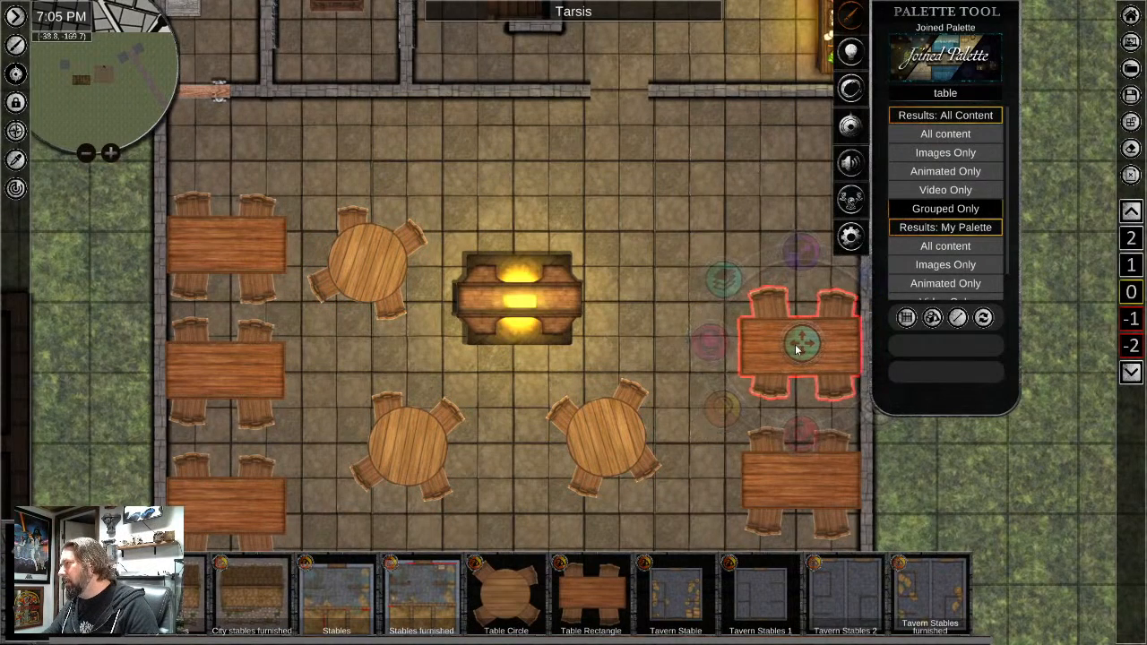
left_click(518, 295)
Turn the northwest and southeast round tables further to vary their orientation
left_click(389, 309)
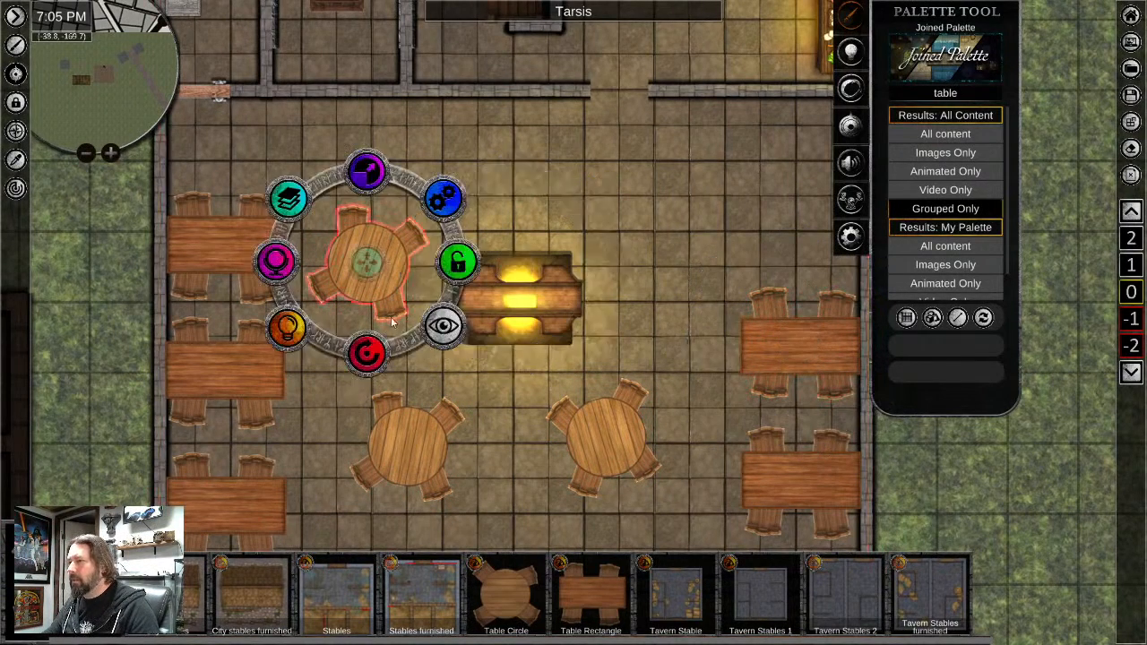
left_click_drag(366, 353, 417, 317)
left_click(578, 476)
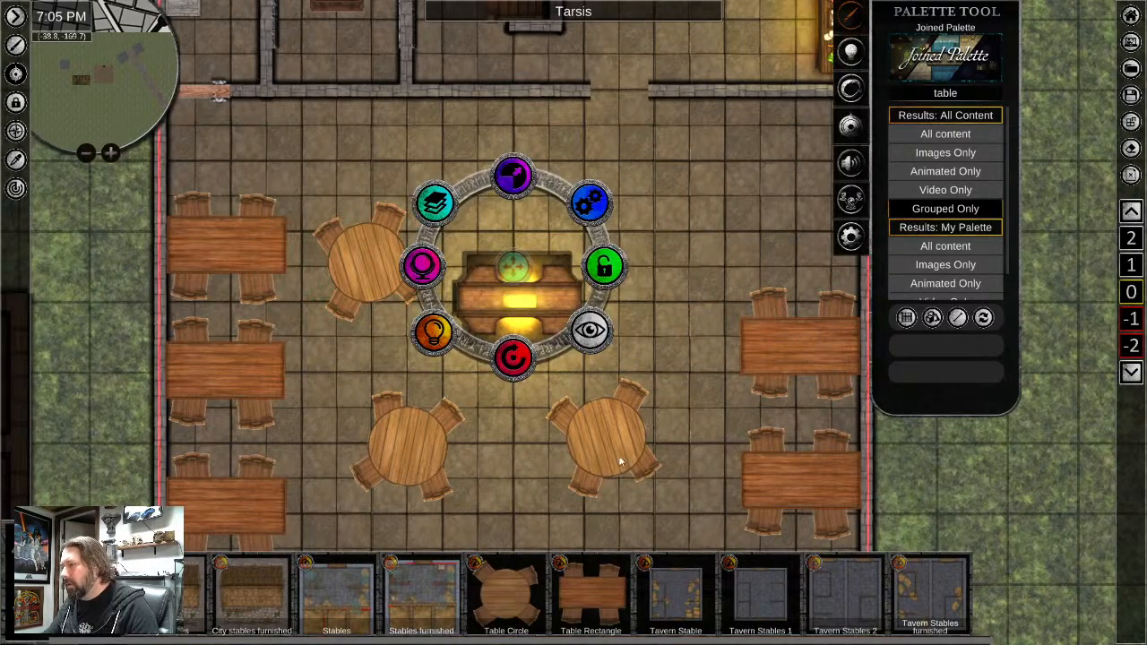
left_click(613, 459)
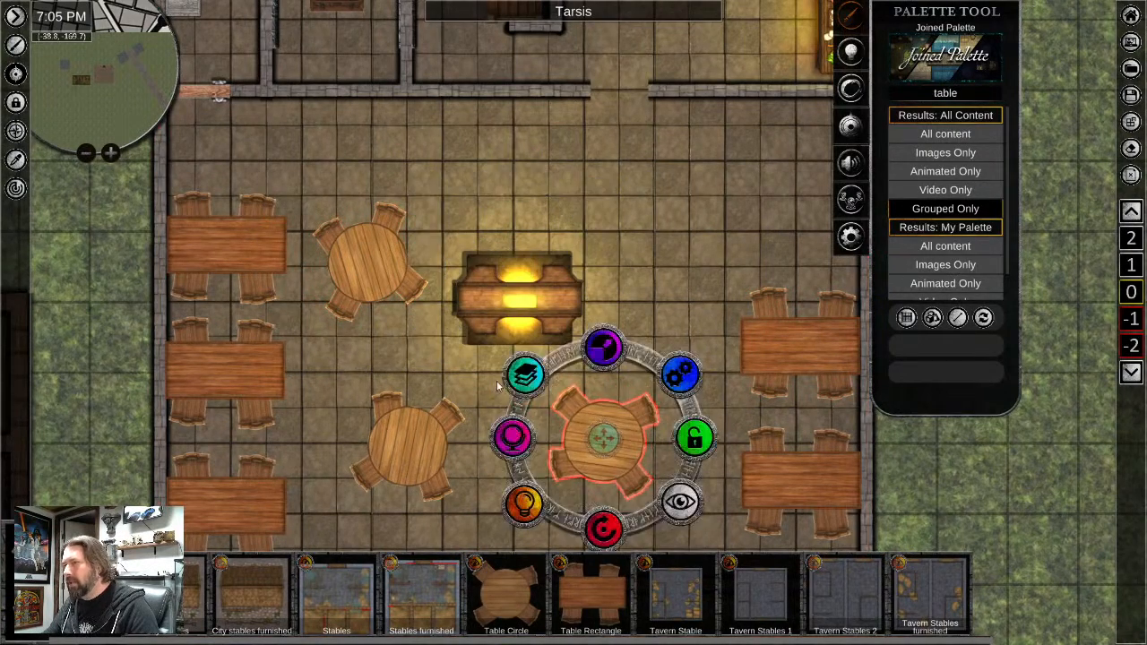
left_click(511, 300)
Search the palette for bar and limit the results to images
scroll(502, 300, "down", 3)
scroll(582, 439, "down", 2)
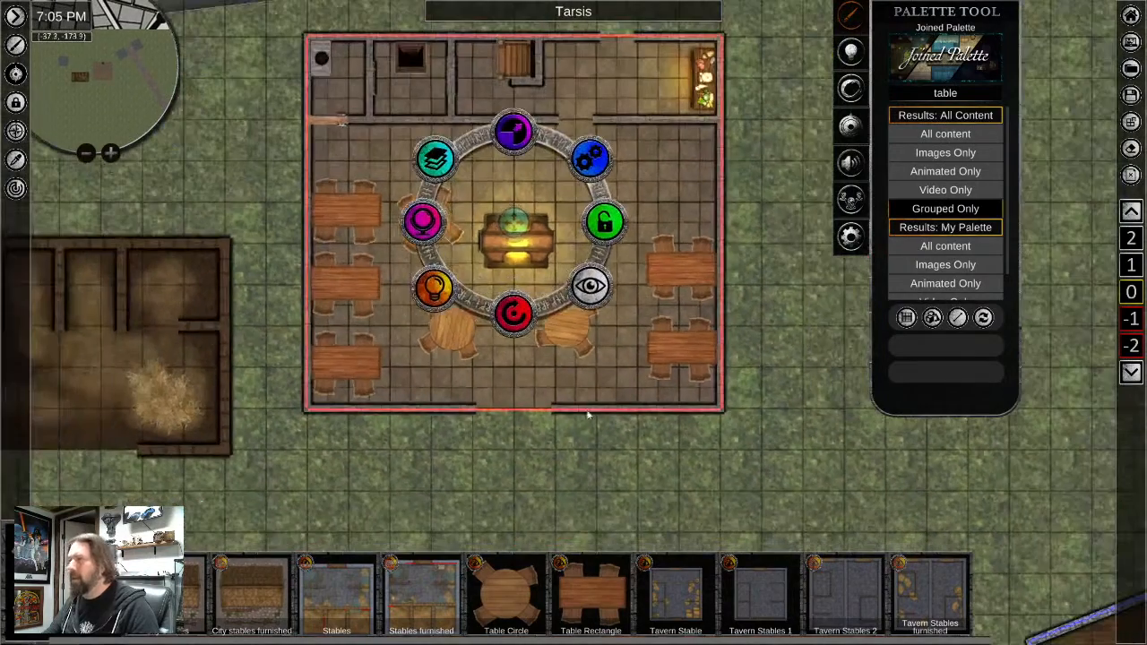
double_click(945, 93)
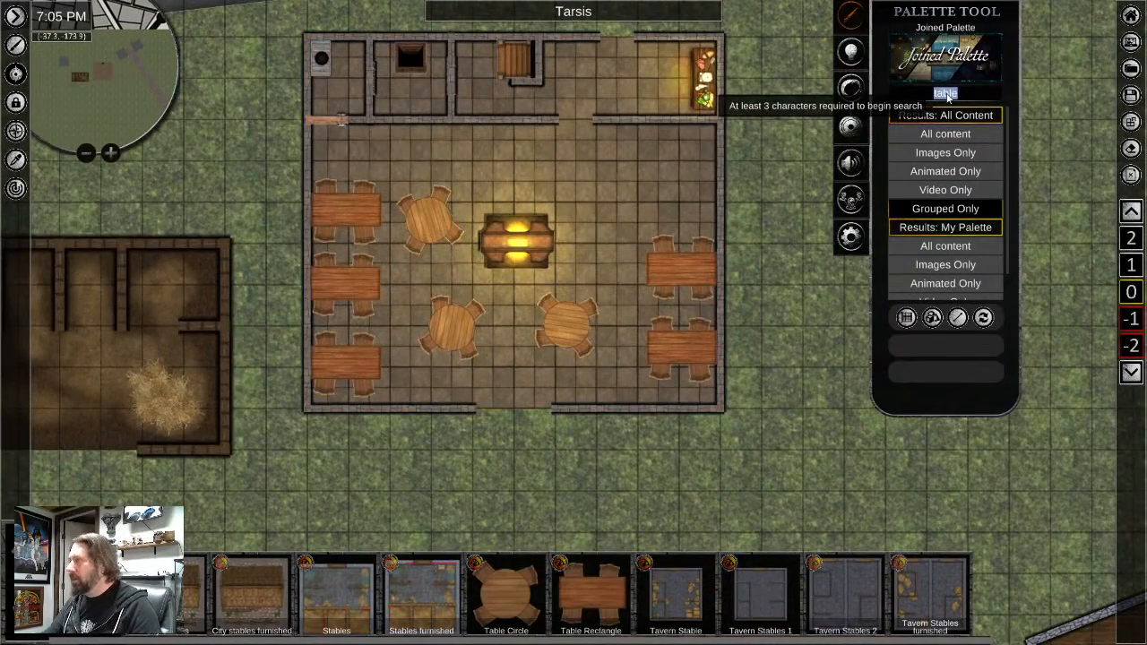
type("bar")
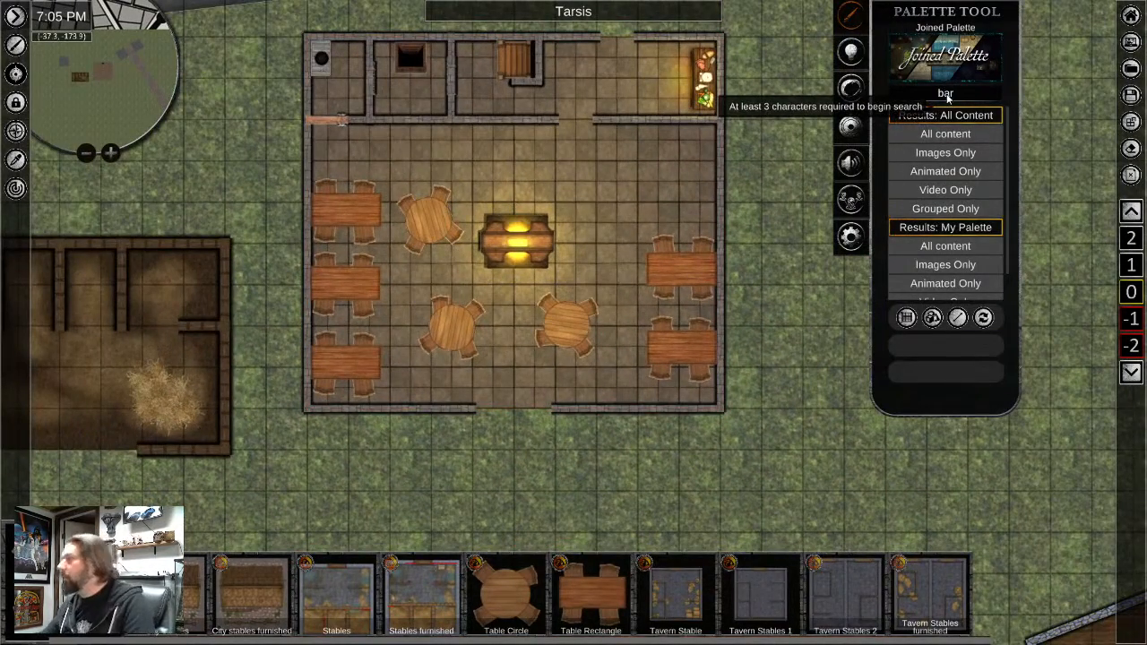
left_click(972, 155)
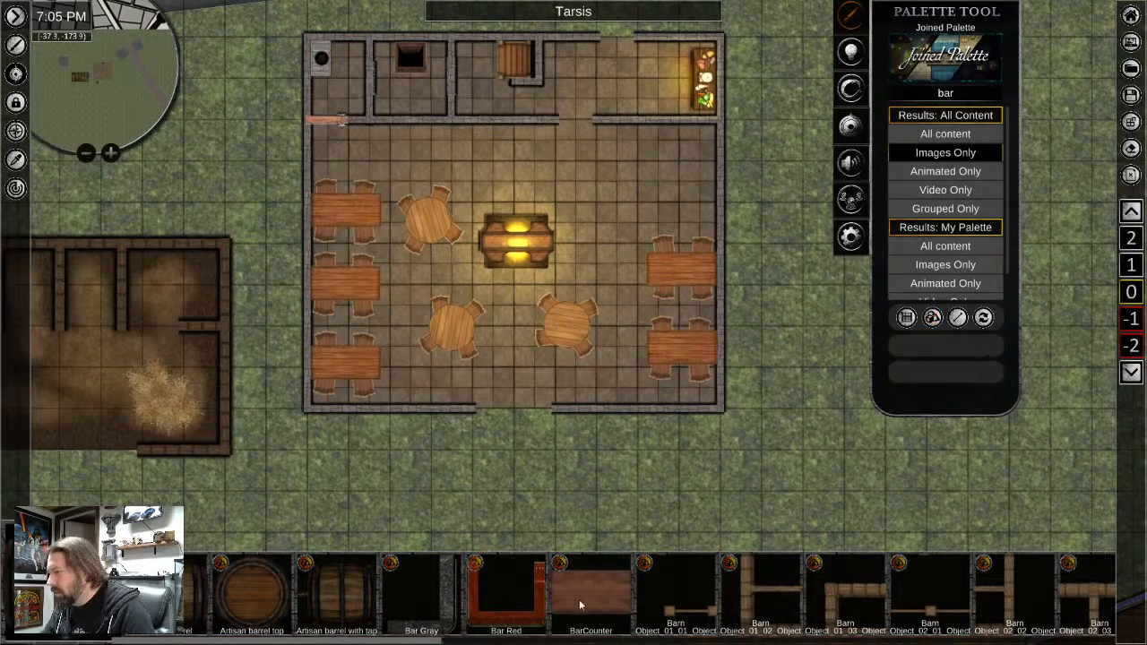
Place three BarCounter pieces end to end in a row running west from the east wall, north of the fireplace
left_click(582, 600)
scroll(594, 192, "up", 3)
middle_click_drag(561, 239, 525, 241)
middle_click_drag(663, 197, 555, 296)
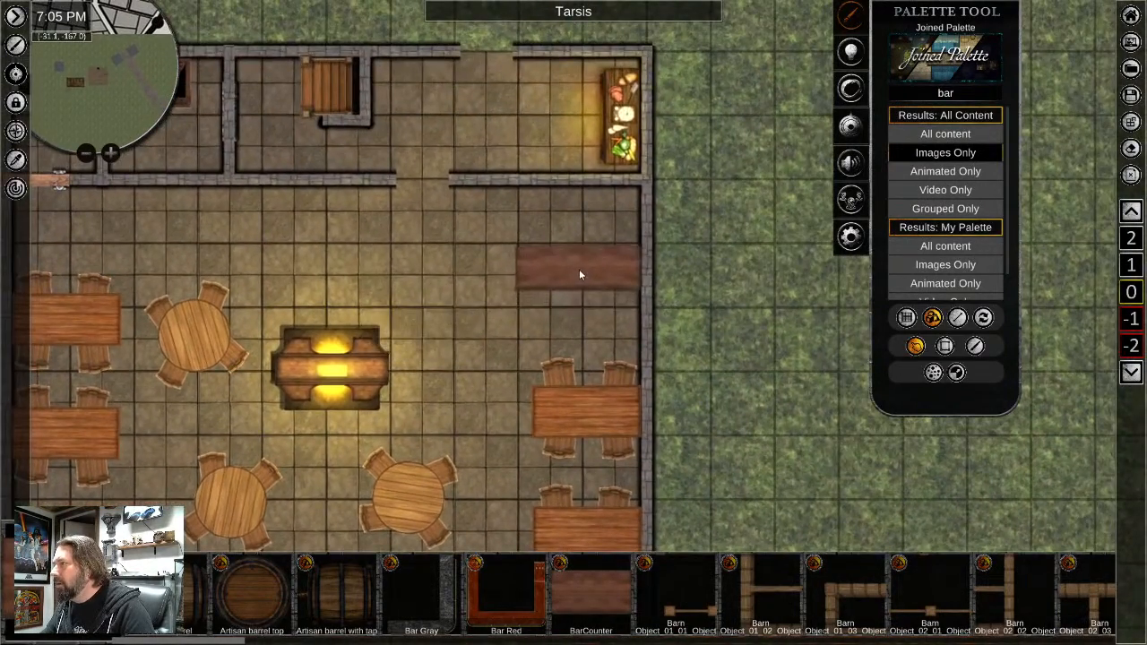
left_click(579, 274)
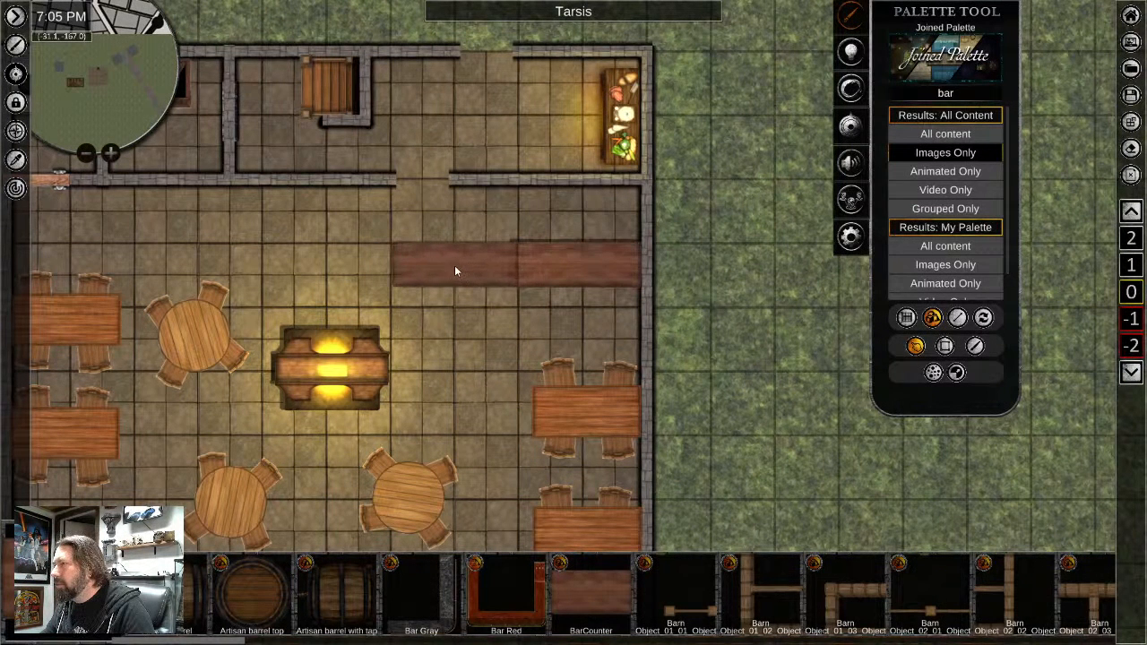
left_click(453, 269)
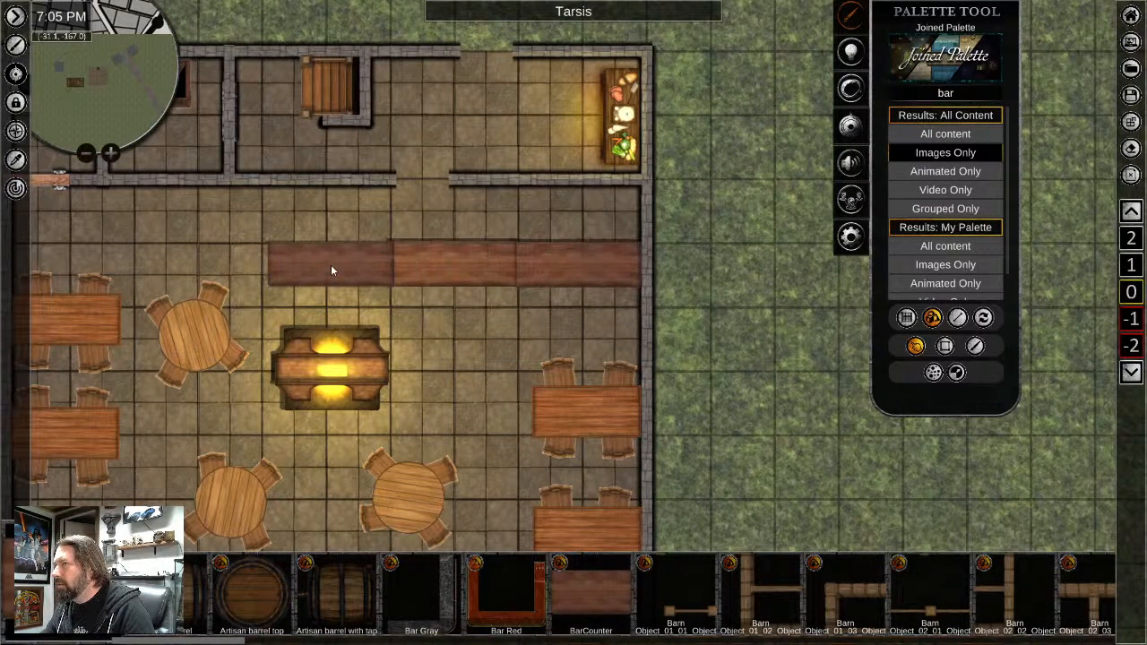
left_click(330, 264)
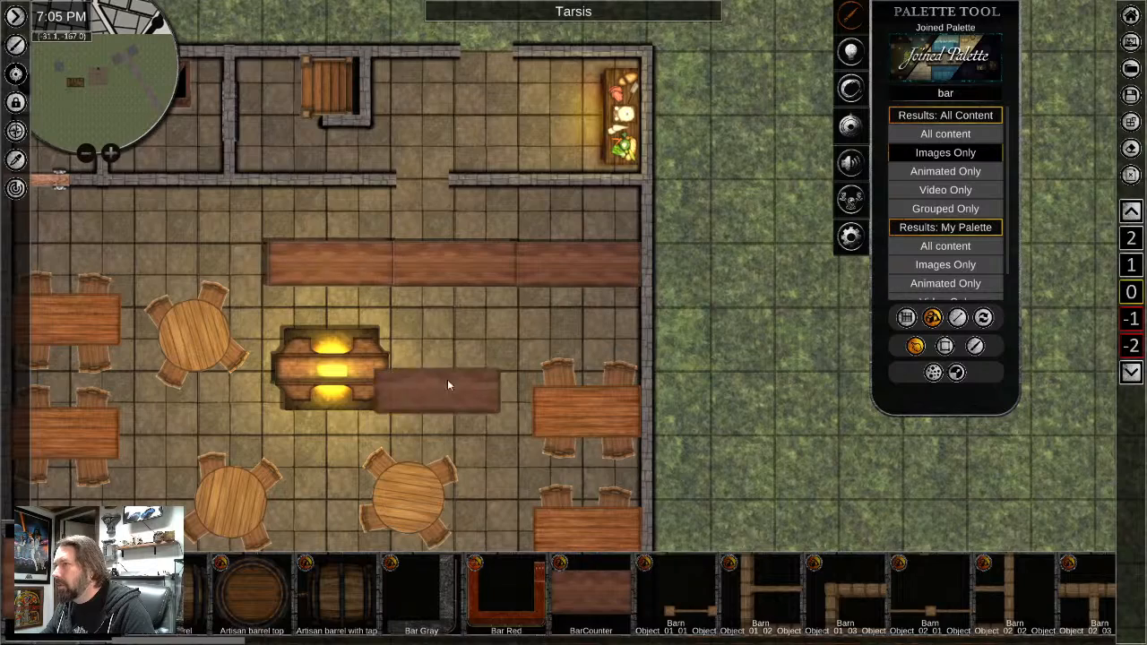
Delete all three BarCounter pieces north of the fireplace
scroll(447, 377, "up", 4)
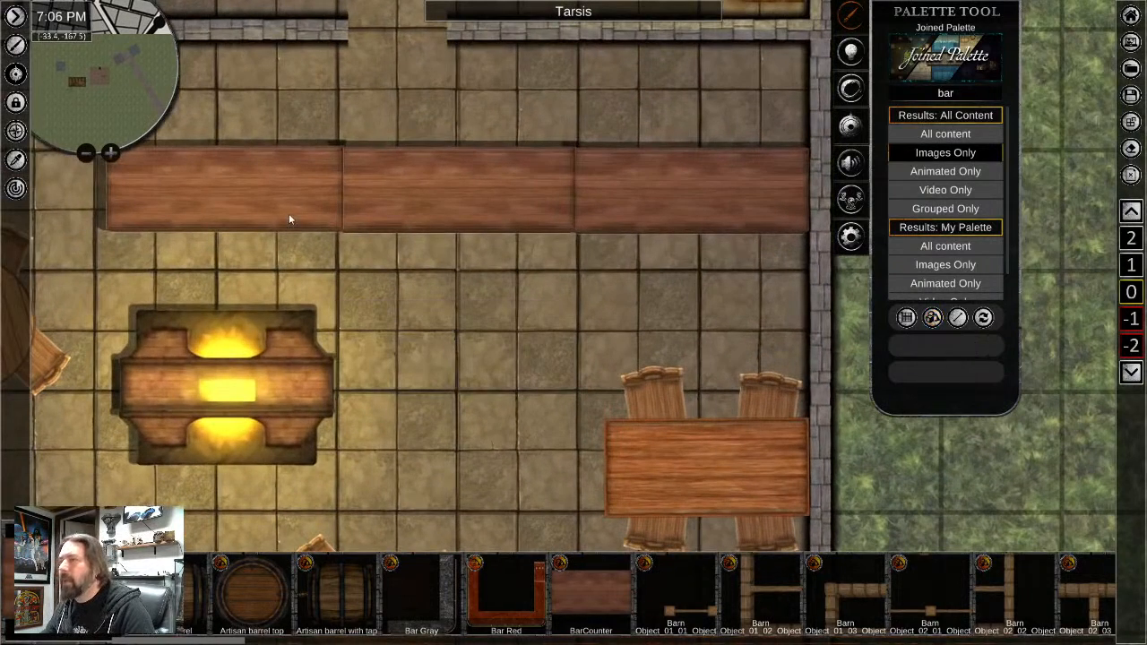
right_click(266, 180)
key("Delete")
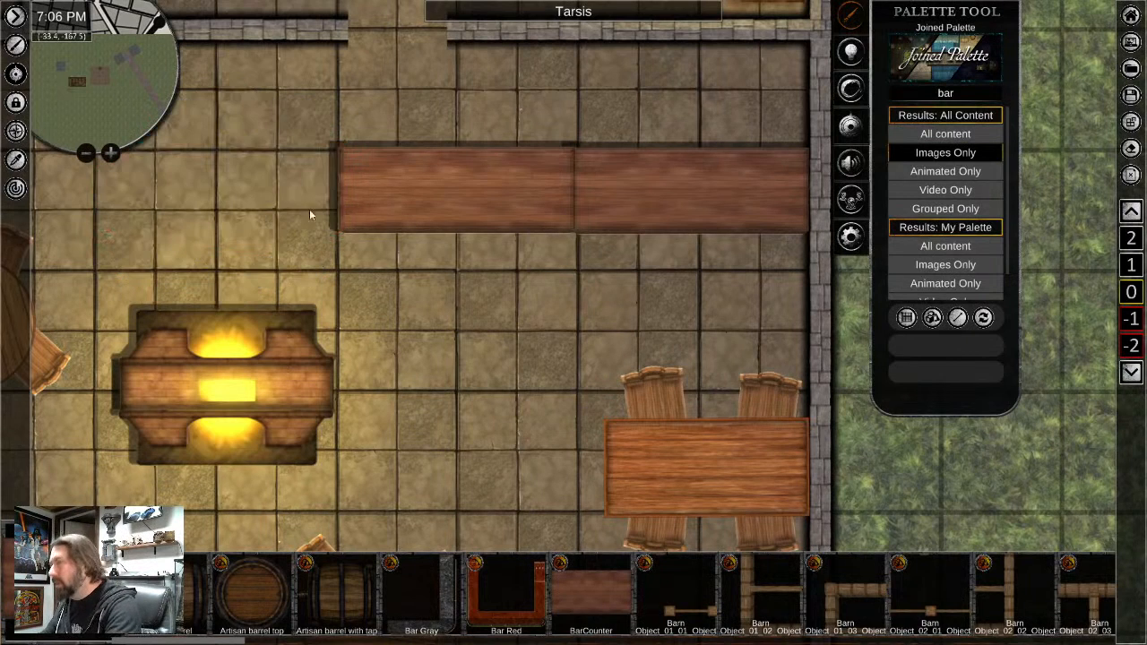
right_click(475, 198)
key("Delete")
right_click(646, 212)
key("Delete")
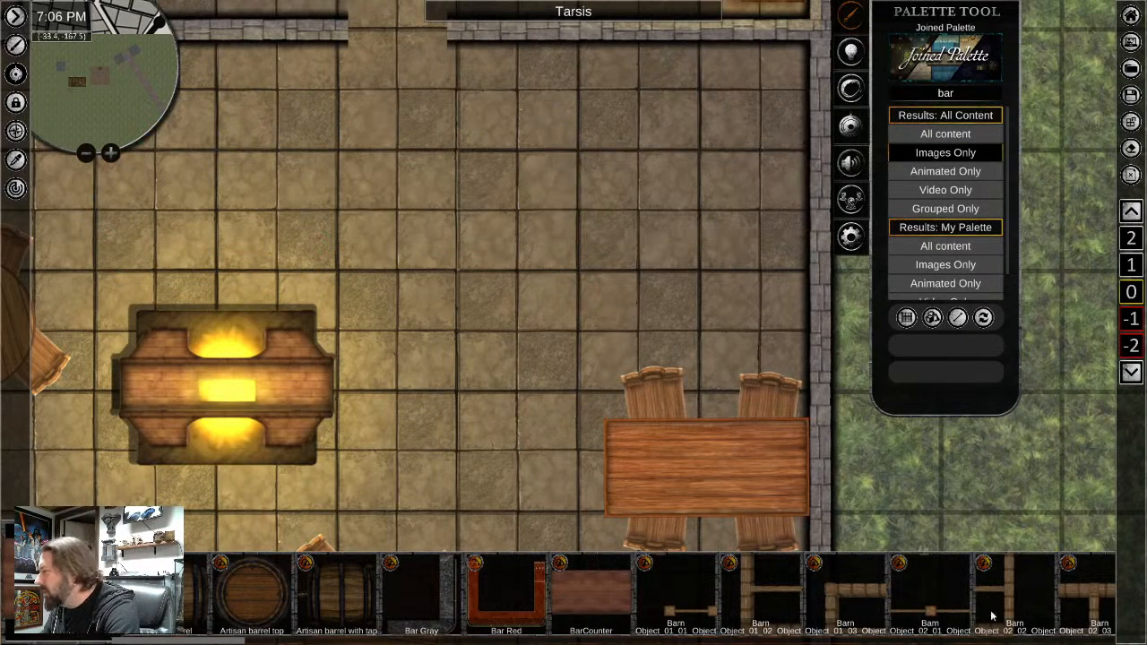
Search the palette for wood and limit the results to images
scroll(992, 616, "down", 5)
double_click(947, 95)
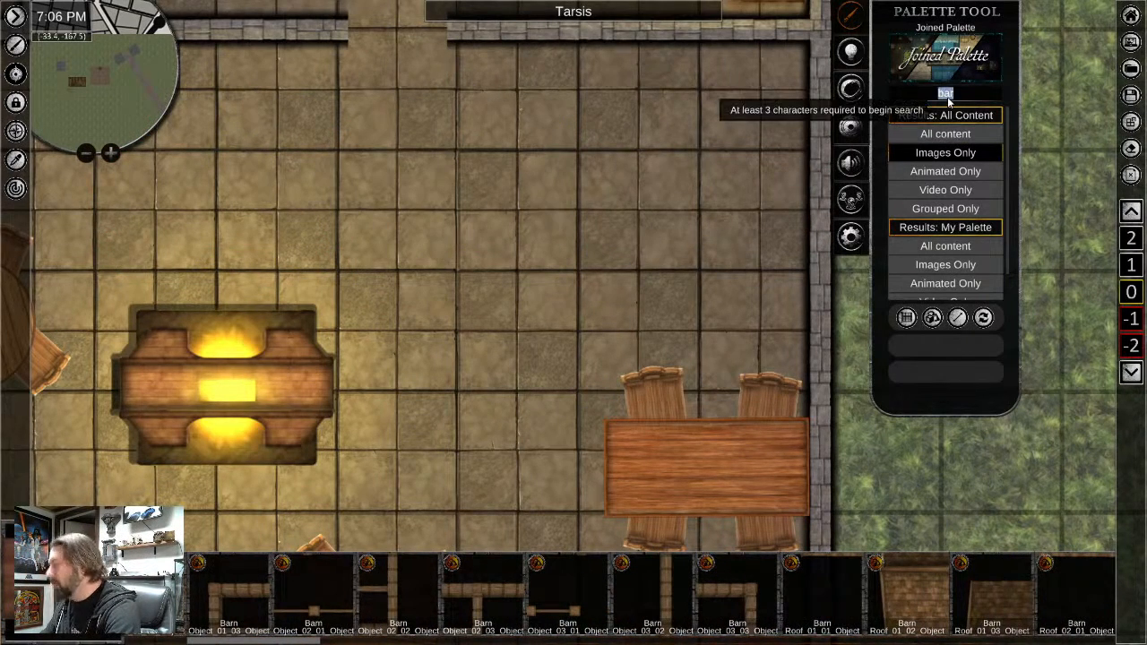
type("wood")
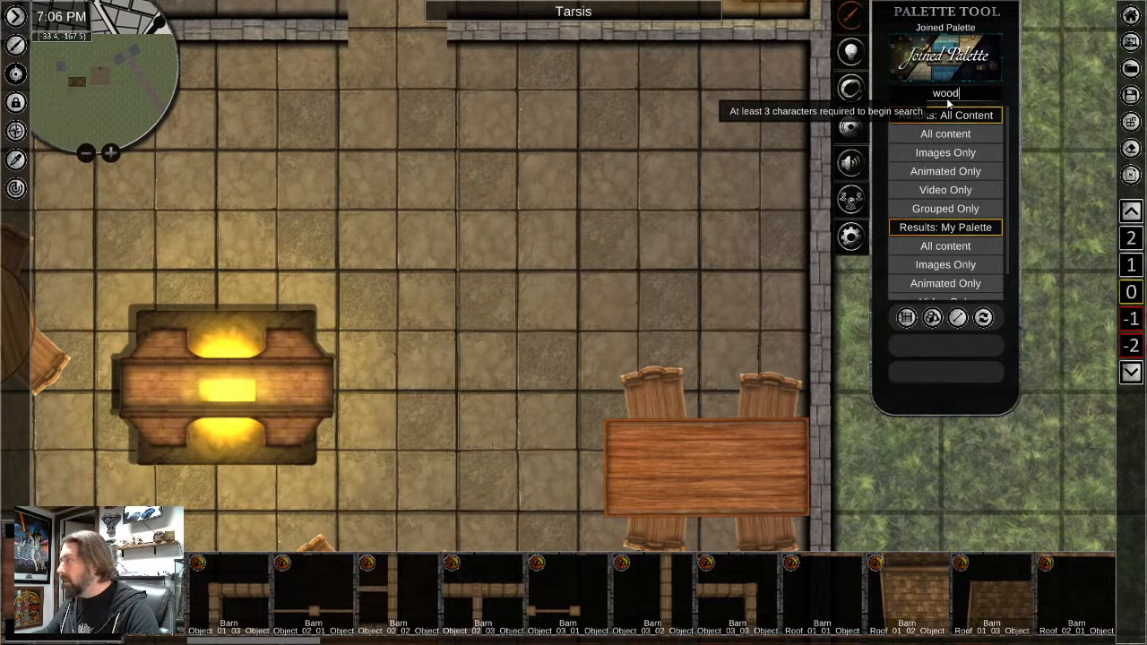
left_click(948, 153)
scroll(939, 598, "down", 4)
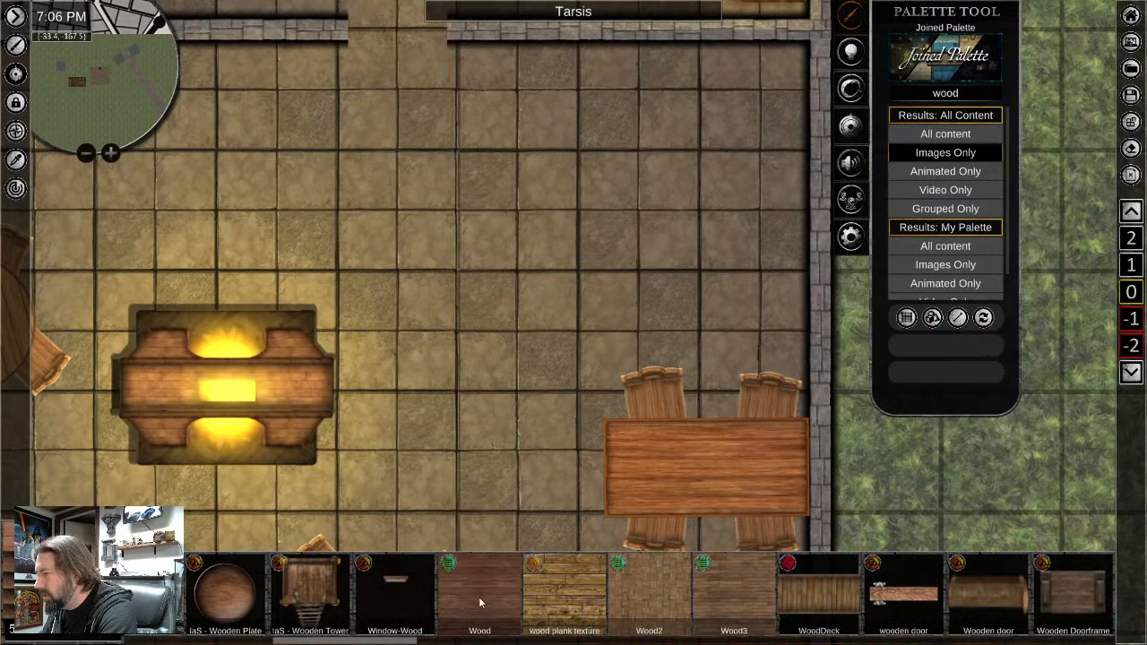
Draw an L-shaped bar counter with the Wood texture as a 0.50 wide repeatable, reaching the east wall with a short northward leg at its west end
left_click(479, 600)
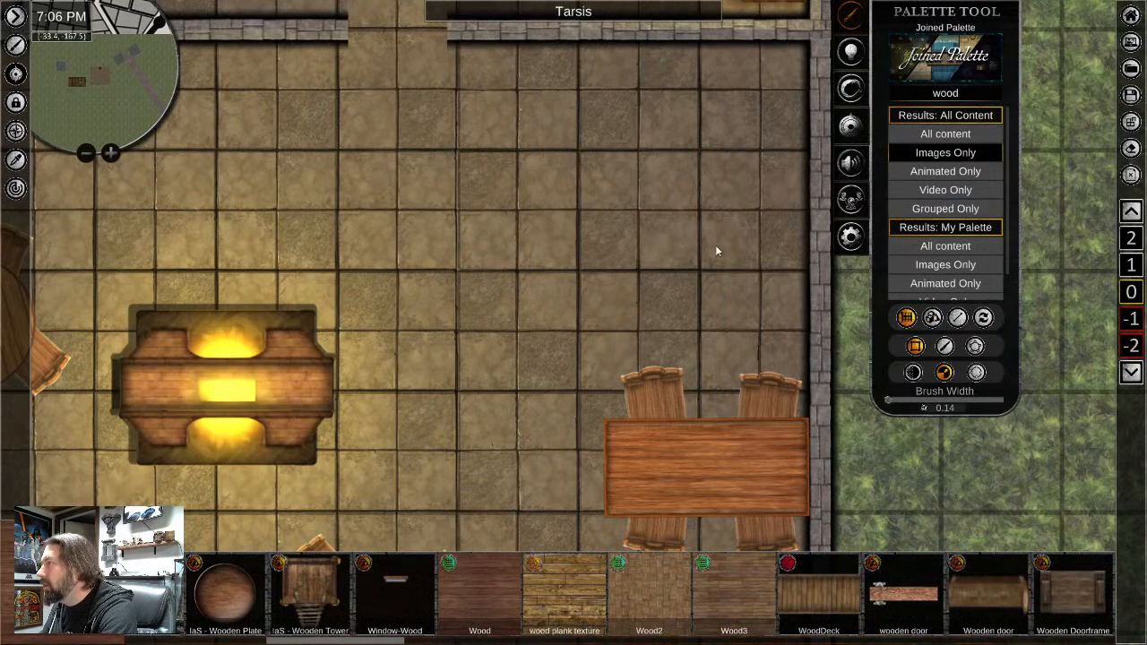
left_click(955, 321)
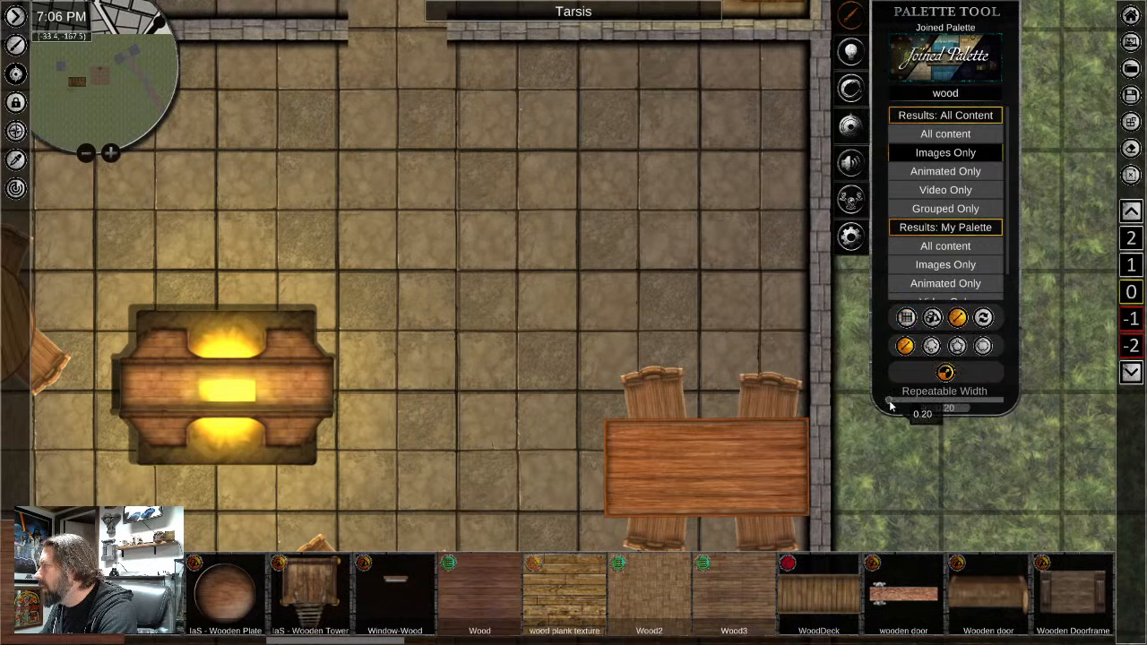
left_click_drag(890, 406, 951, 412)
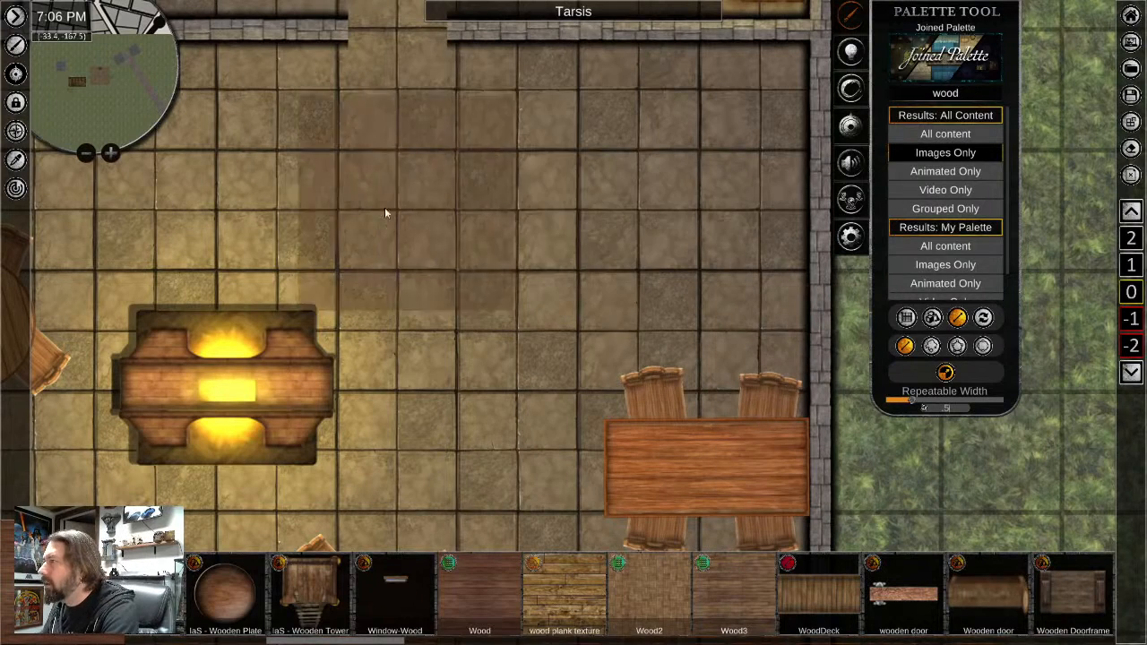
left_click_drag(378, 211, 787, 208)
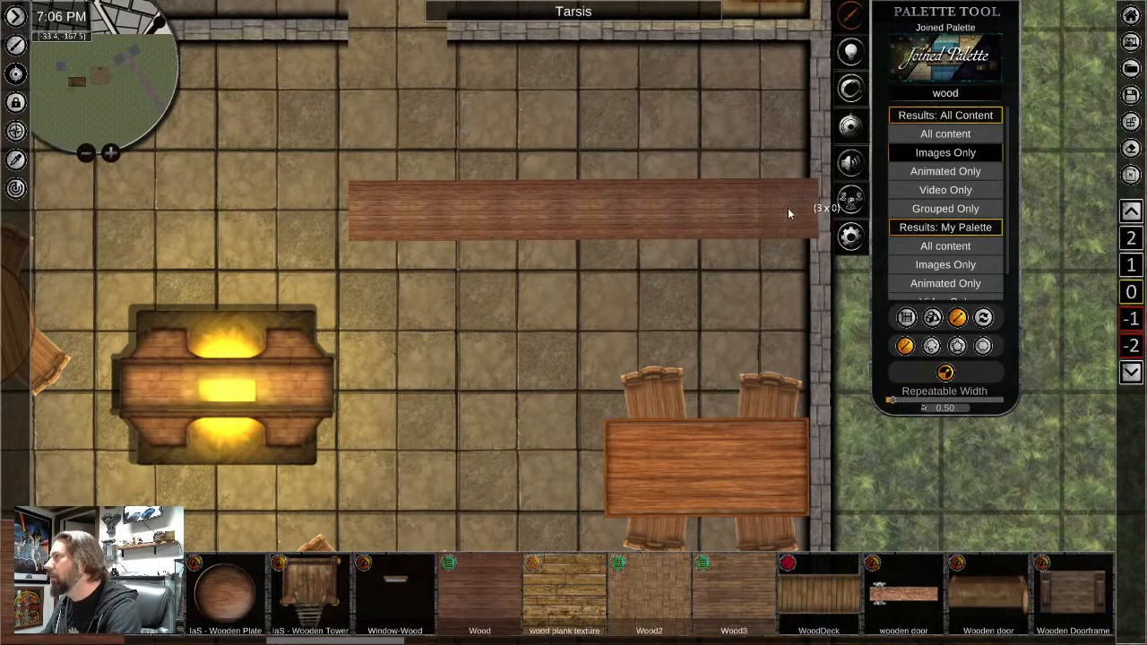
key("ctrl+z")
left_click_drag(309, 211, 800, 199)
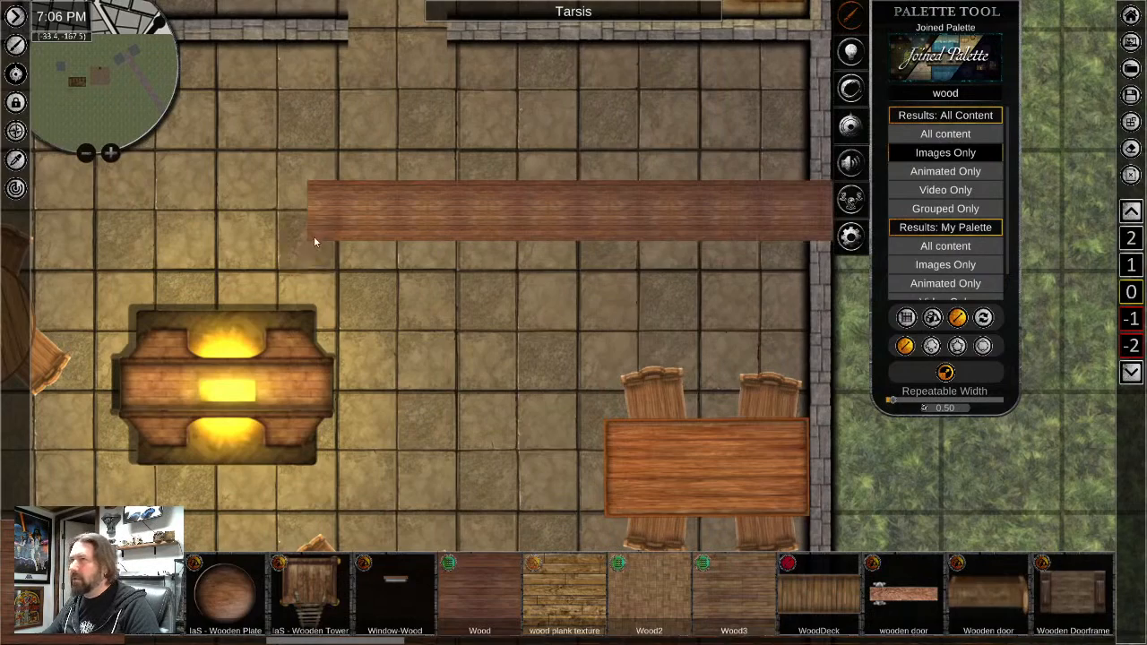
left_click_drag(324, 222, 331, 144)
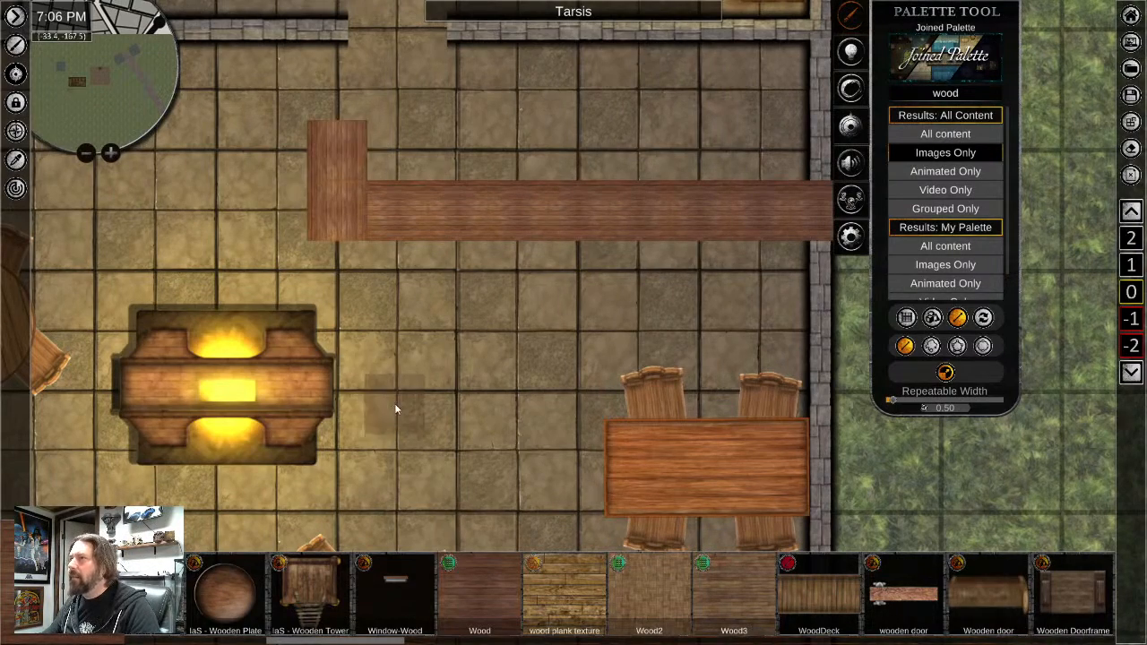
Group the two wooden counter pieces into one object and move it west so its end meets the east wall
scroll(412, 456, "down", 2)
scroll(412, 456, "down", 1)
scroll(443, 390, "up", 3)
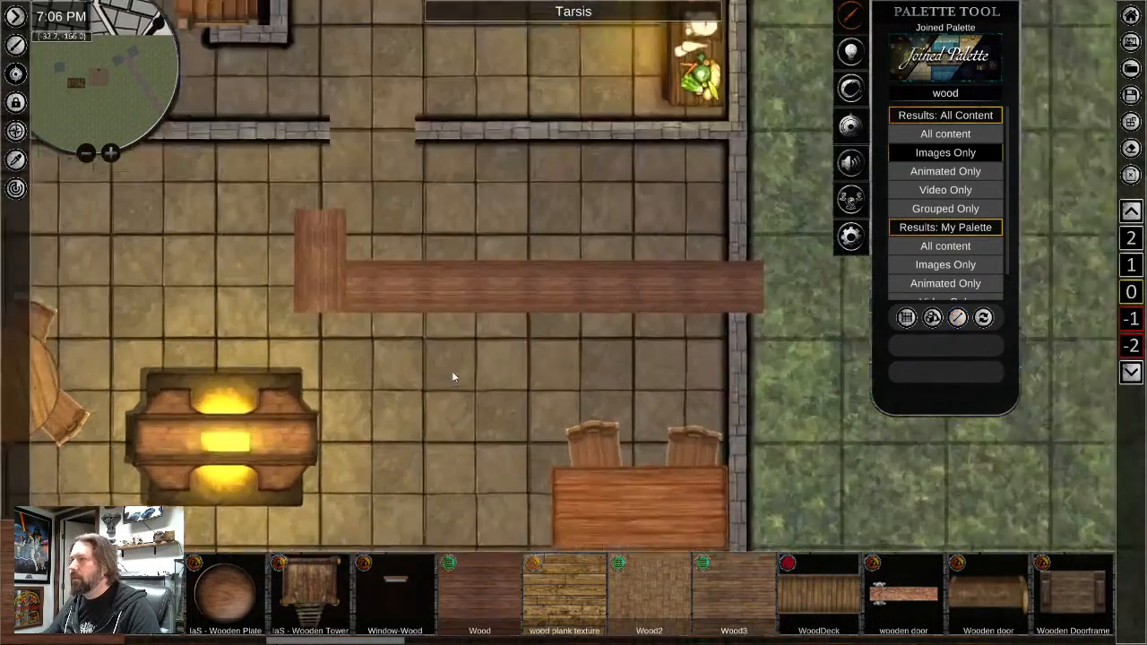
left_click(493, 285)
left_click(314, 243, "shift")
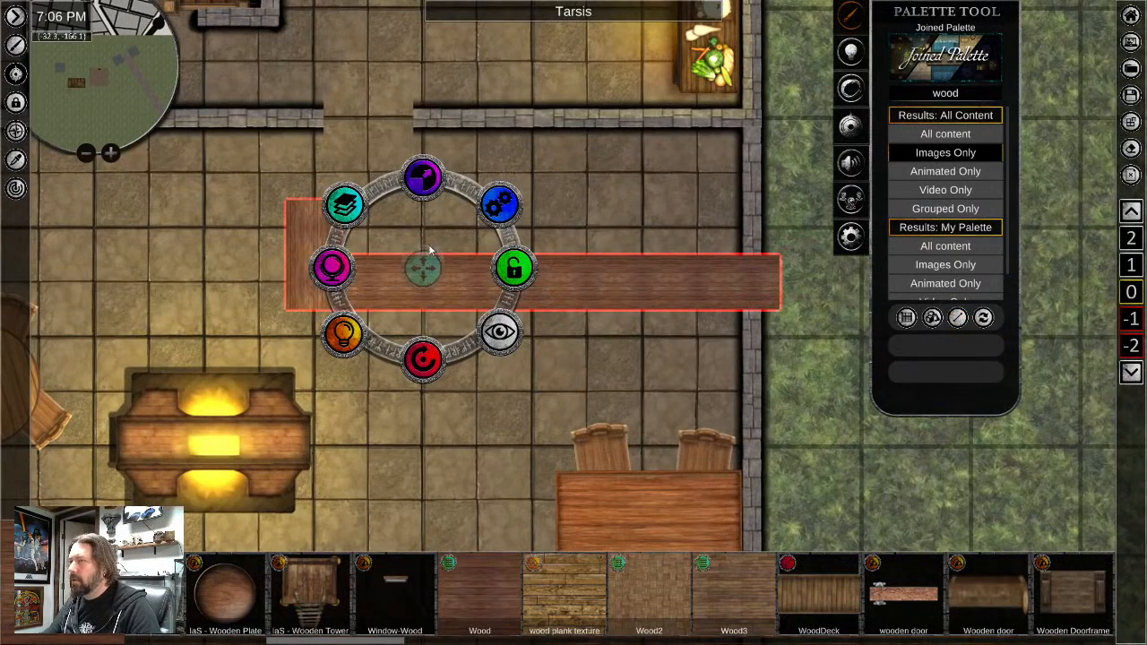
left_click(503, 221)
left_click(511, 267)
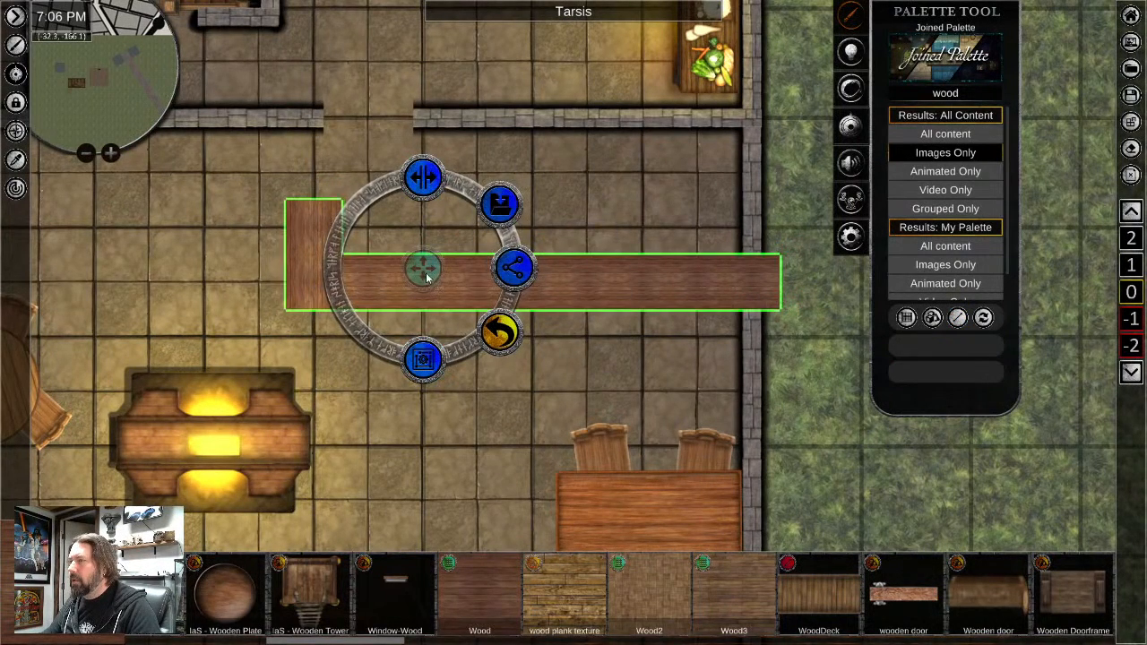
mouse_move(387, 270)
left_mouse_down()
mouse_move(385, 250)
mouse_move(391, 266)
left_mouse_up()
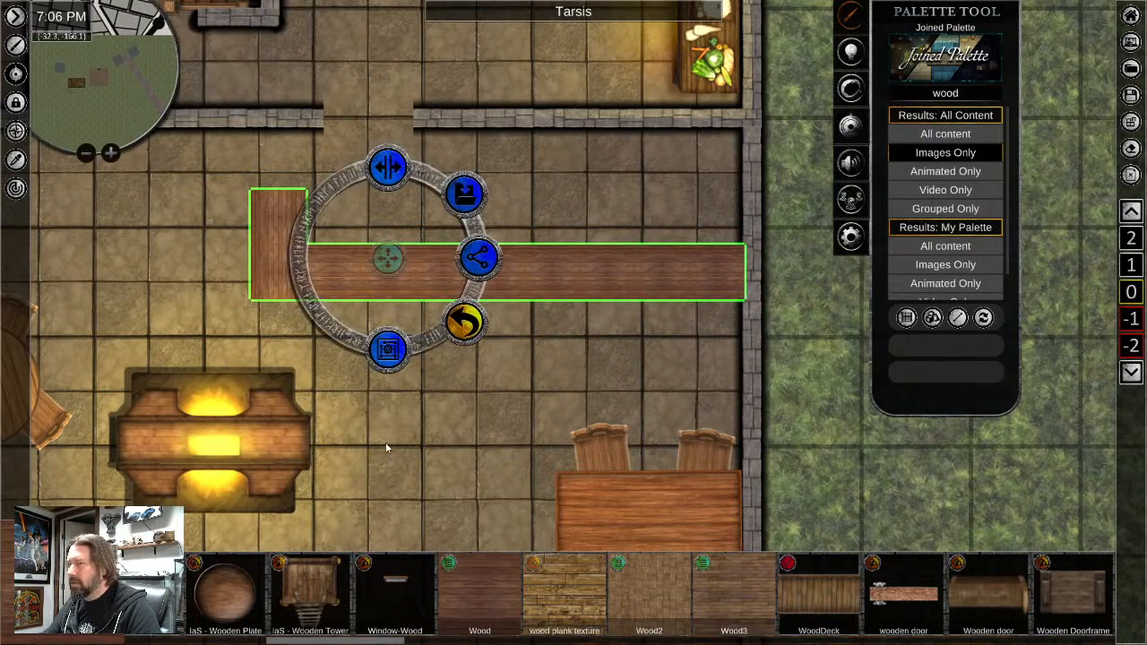
left_click(337, 505)
Turn on the drop shadow for the grouped L-shaped counter
scroll(432, 370, "down", 2)
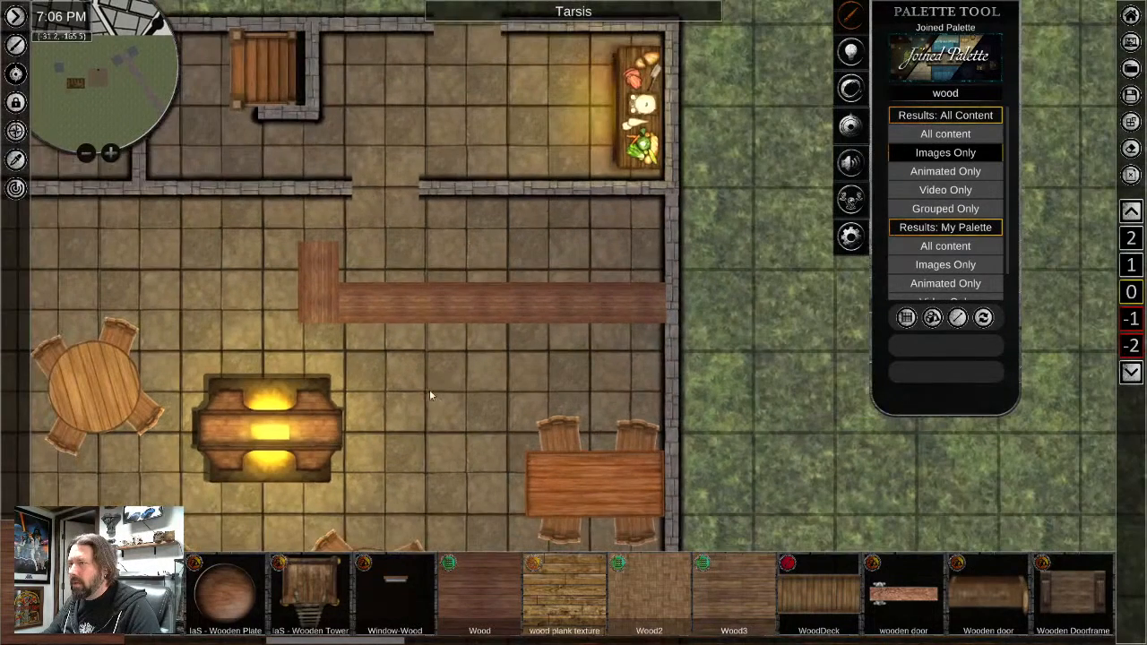
left_click(387, 290)
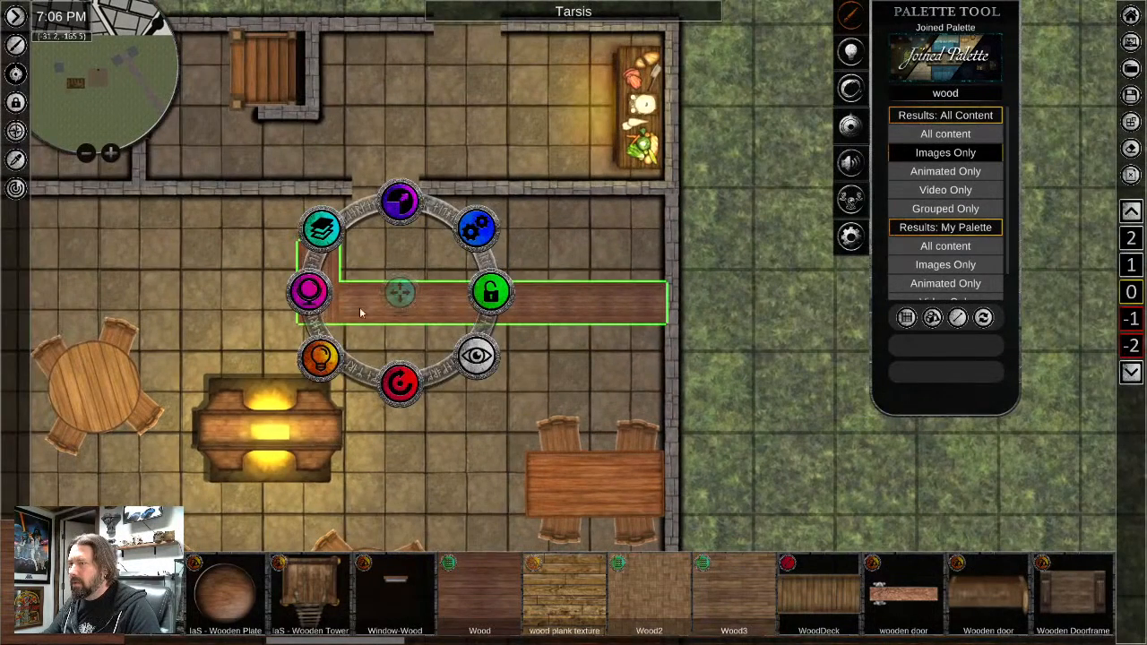
left_click(309, 290)
left_click(390, 384)
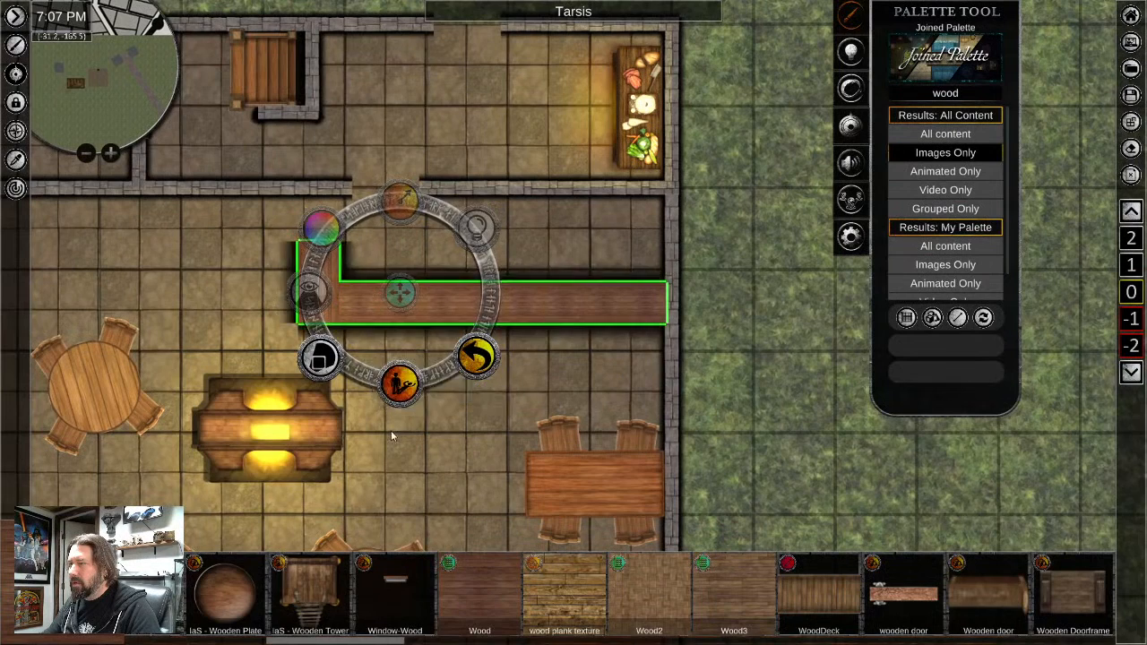
Turn off the drop shadow for the grouped L-shaped counter and deselect it
left_click(391, 430)
left_click(421, 298)
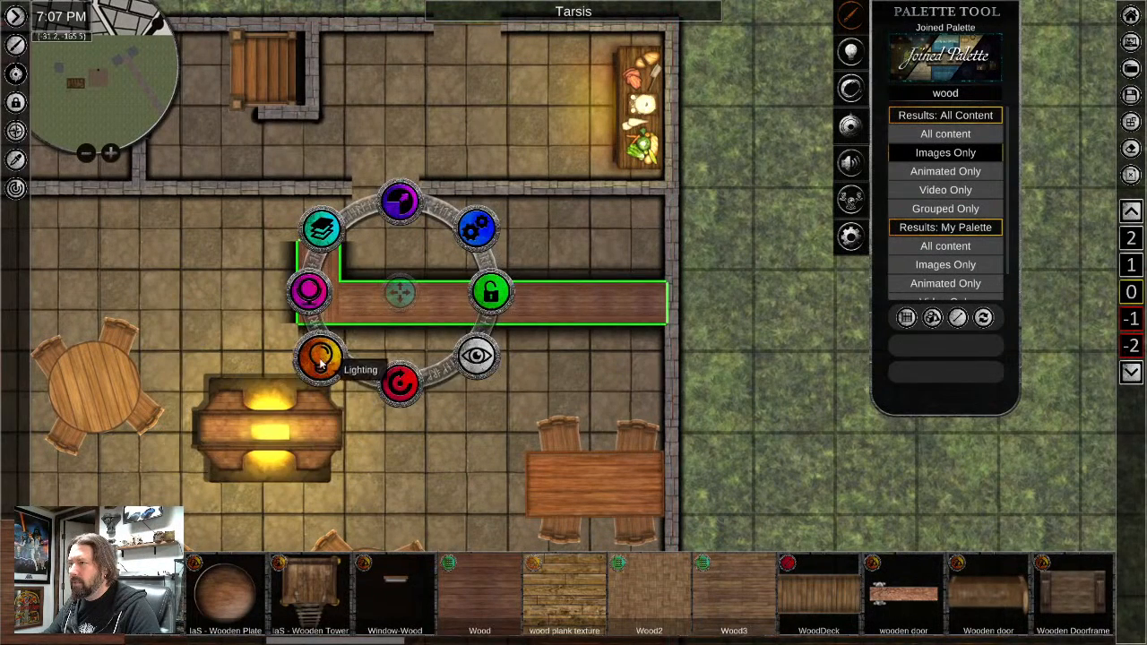
left_click(307, 293)
left_click(384, 374)
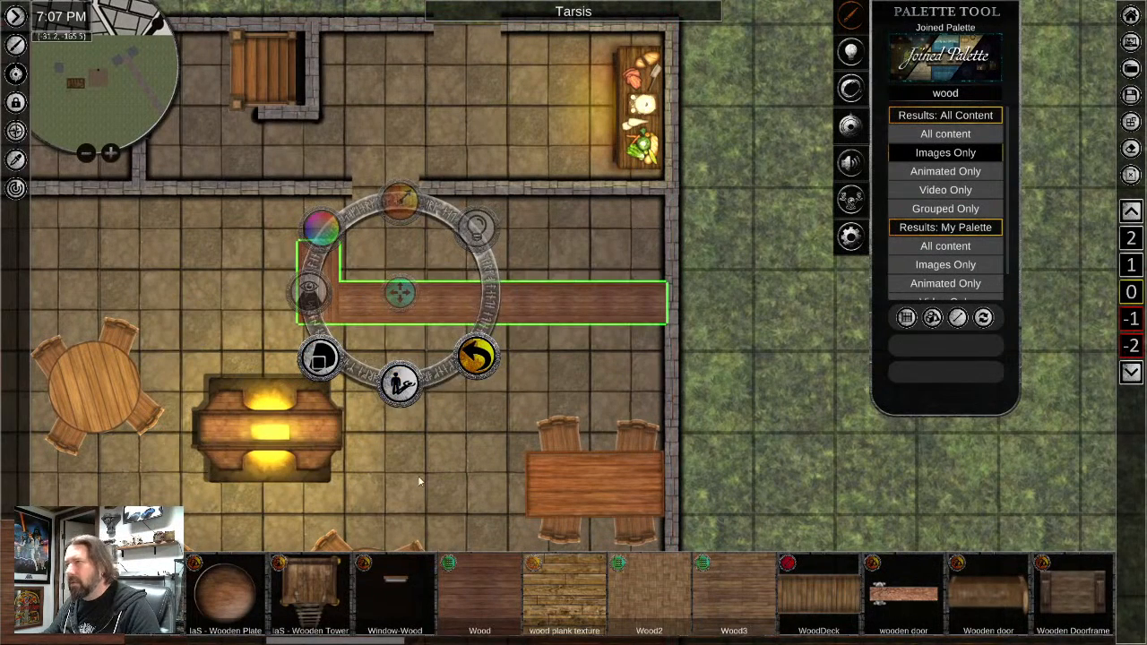
left_click(442, 471)
scroll(445, 470, "down", 2)
middle_click_drag(445, 470, 577, 315)
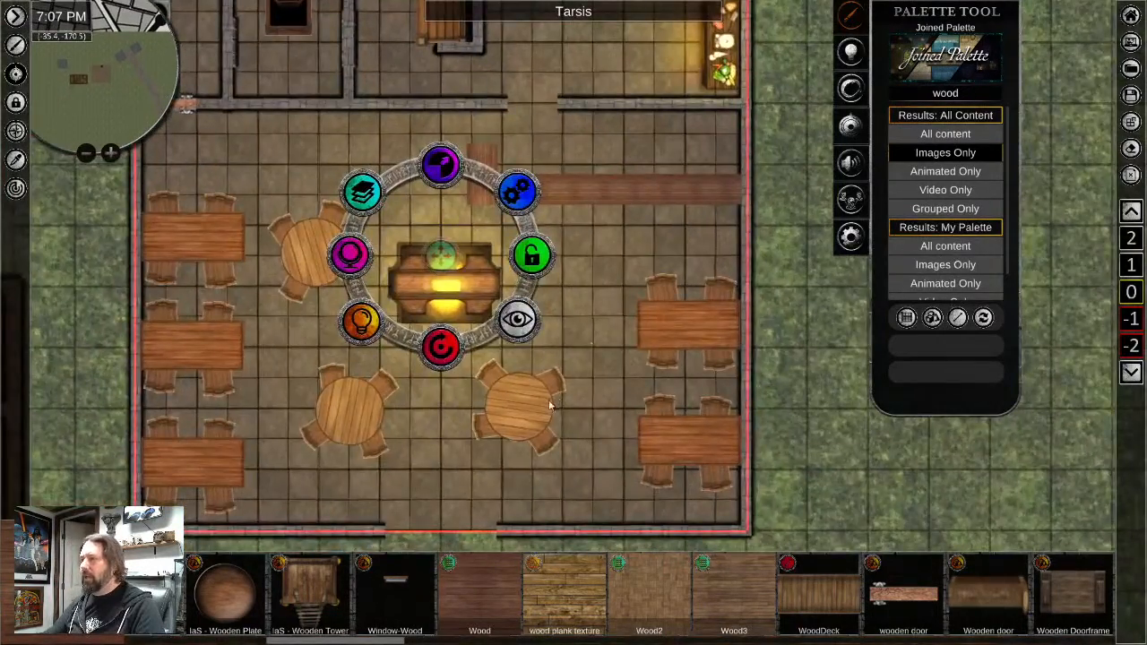
scroll(547, 416, "down", 2)
right_click(571, 419)
Search the palette for shelf and limit the results to images
double_click(961, 95)
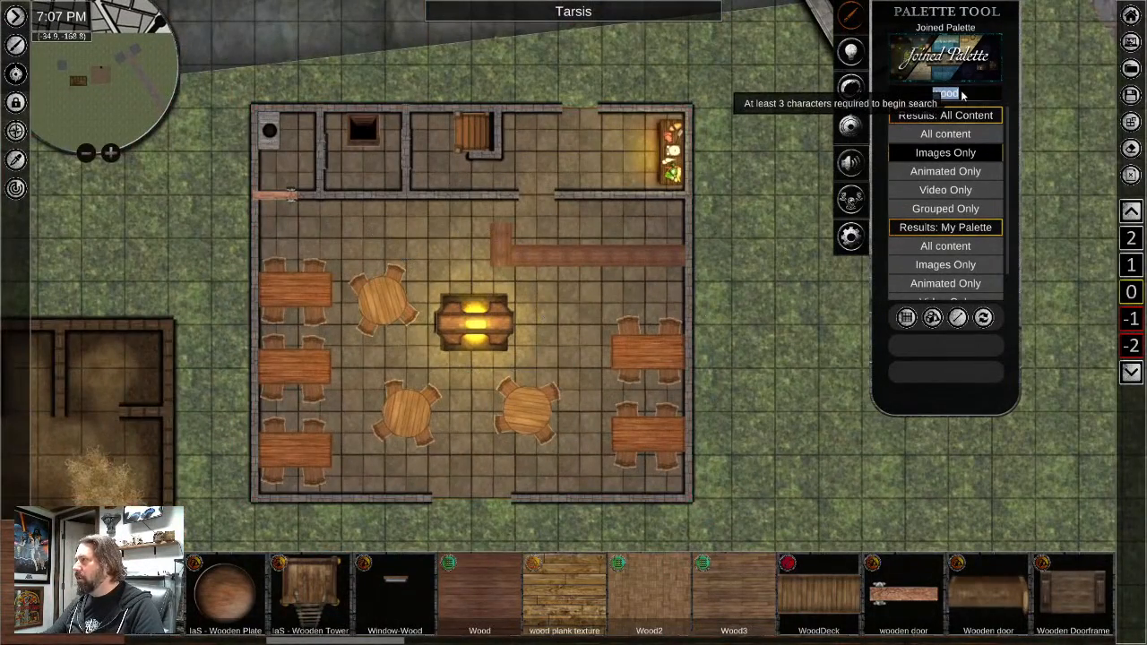
type("che")
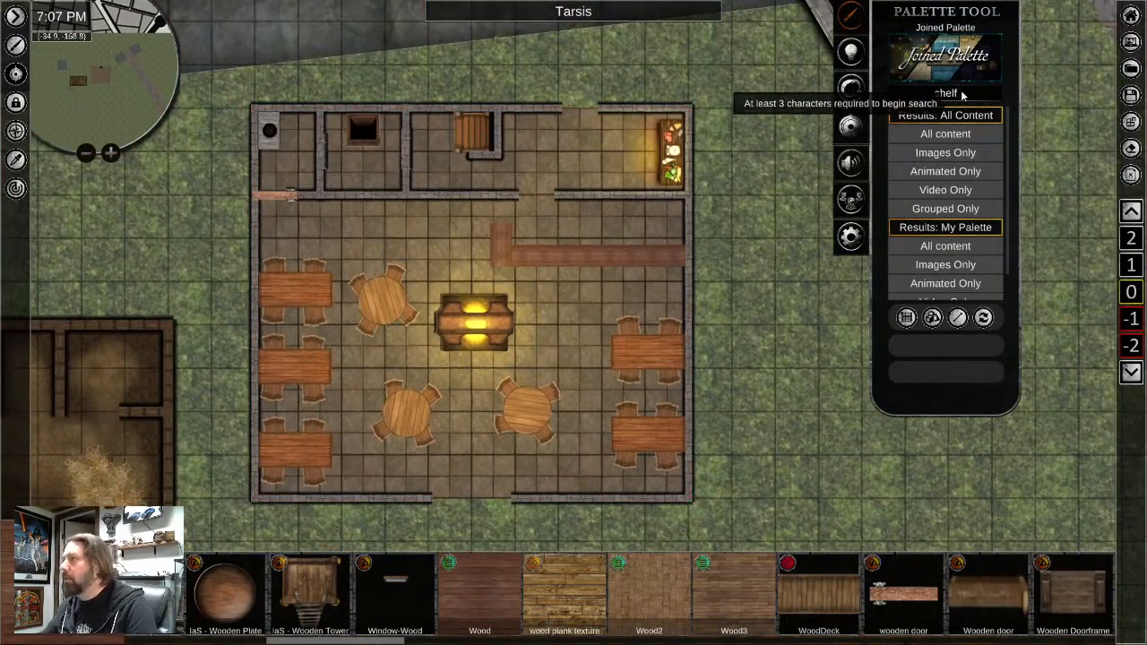
left_click(945, 152)
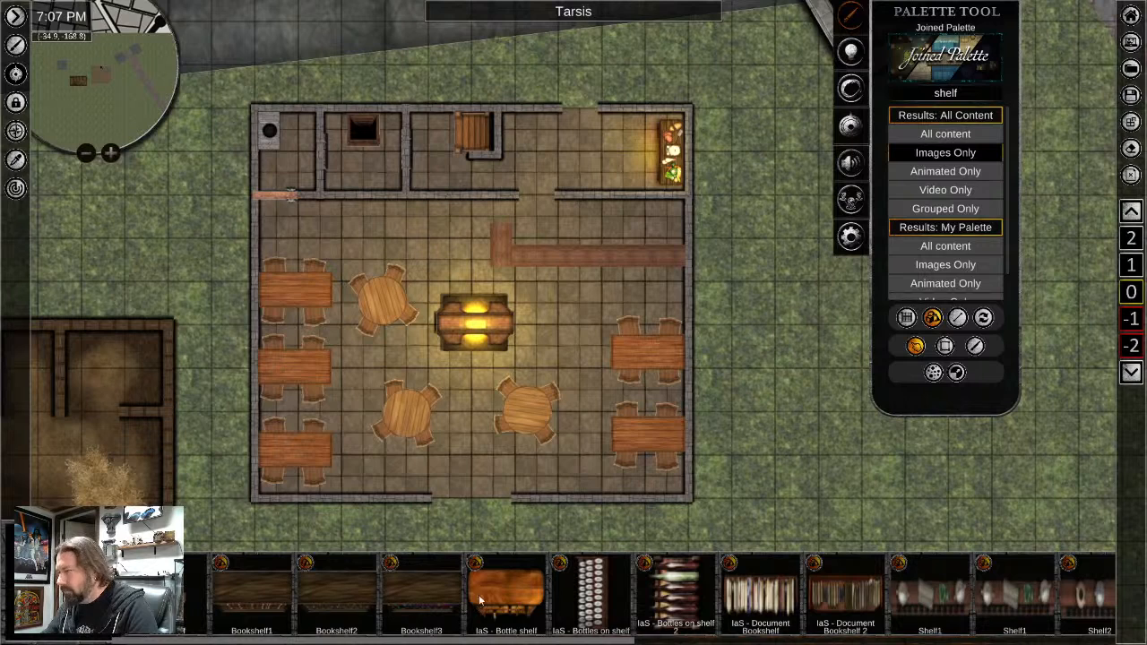
Place the Shelf-Bar image against the wall behind the counter and move it west along the wall, close to the doorway
scroll(841, 609, "down", 3)
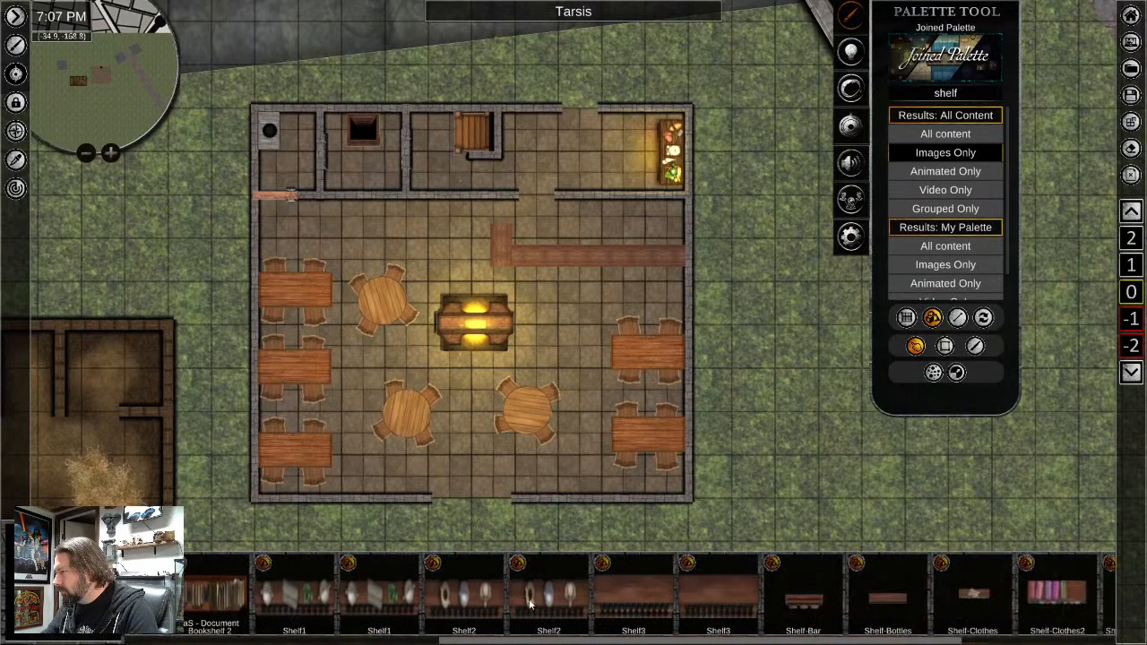
scroll(605, 609, "down", 2)
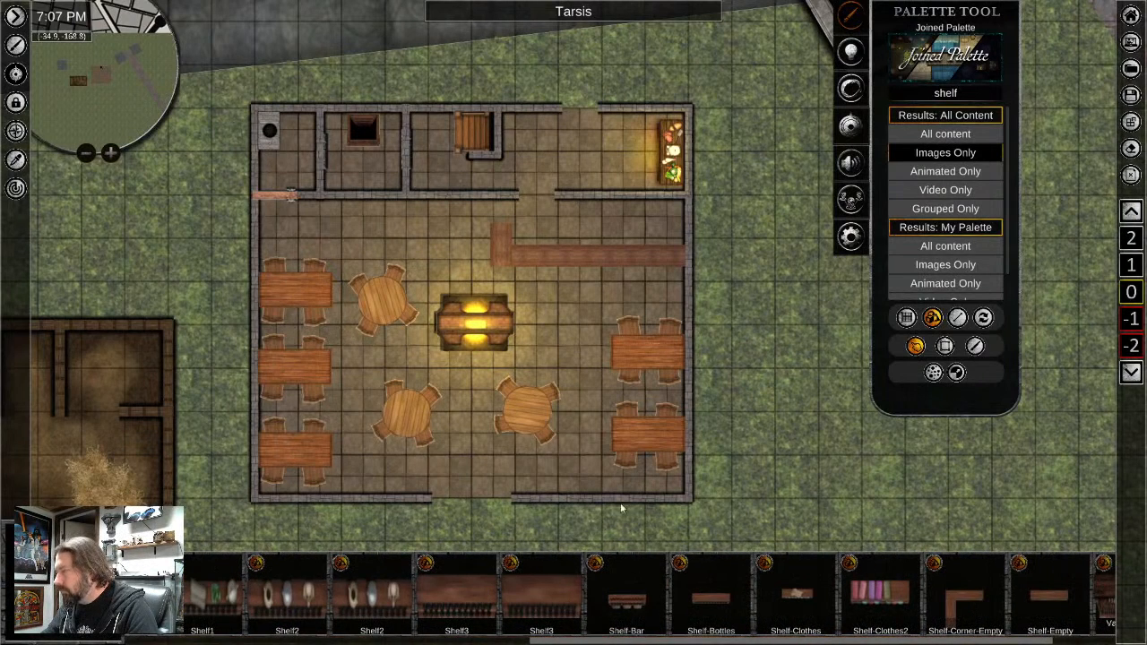
scroll(586, 208, "up", 5)
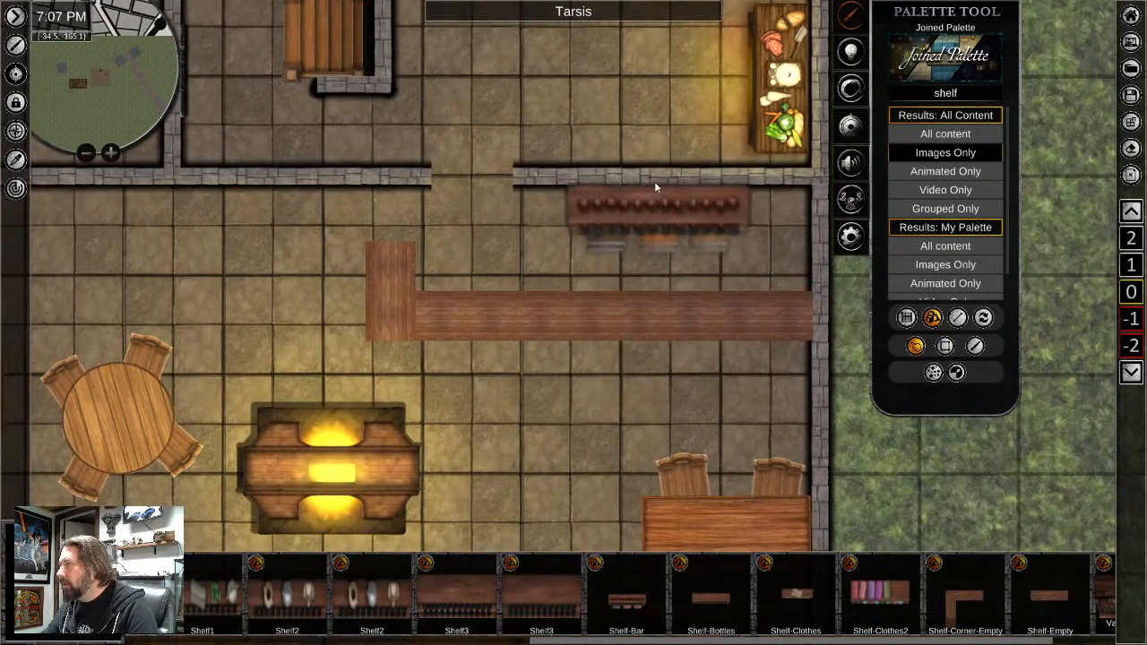
left_click(654, 186)
right_click(636, 347)
left_click(668, 218)
left_click_drag(654, 97, 590, 195)
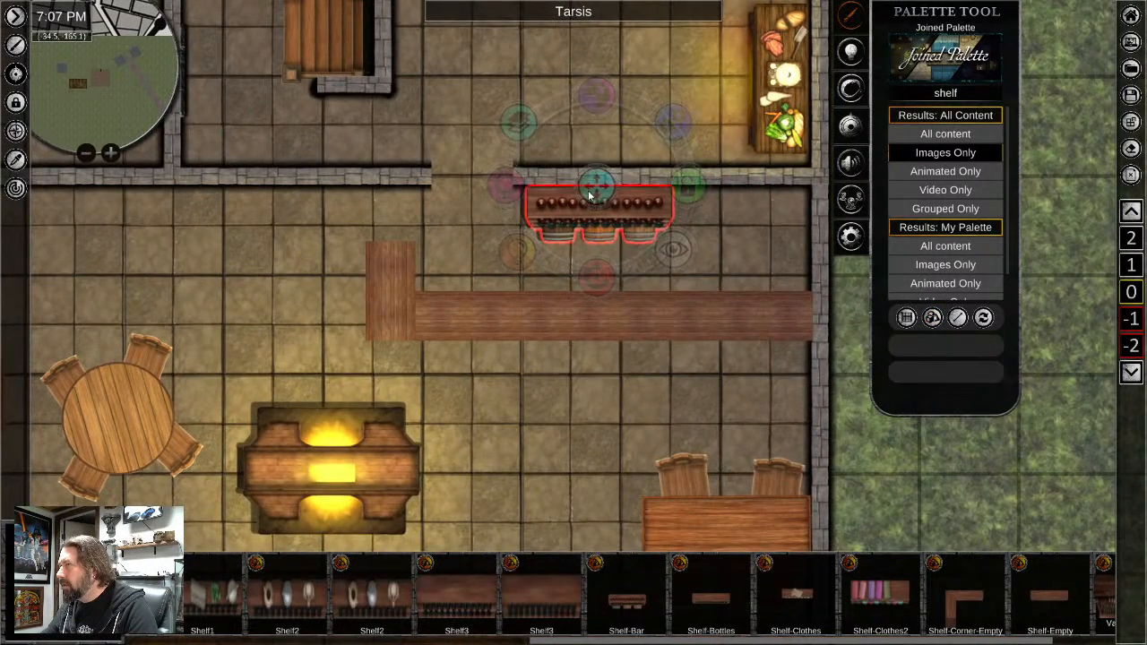
left_click(665, 416)
Look over the furnished ground floor and the open grass between the building, its neighbours and the paved road
scroll(665, 415, "down", 3)
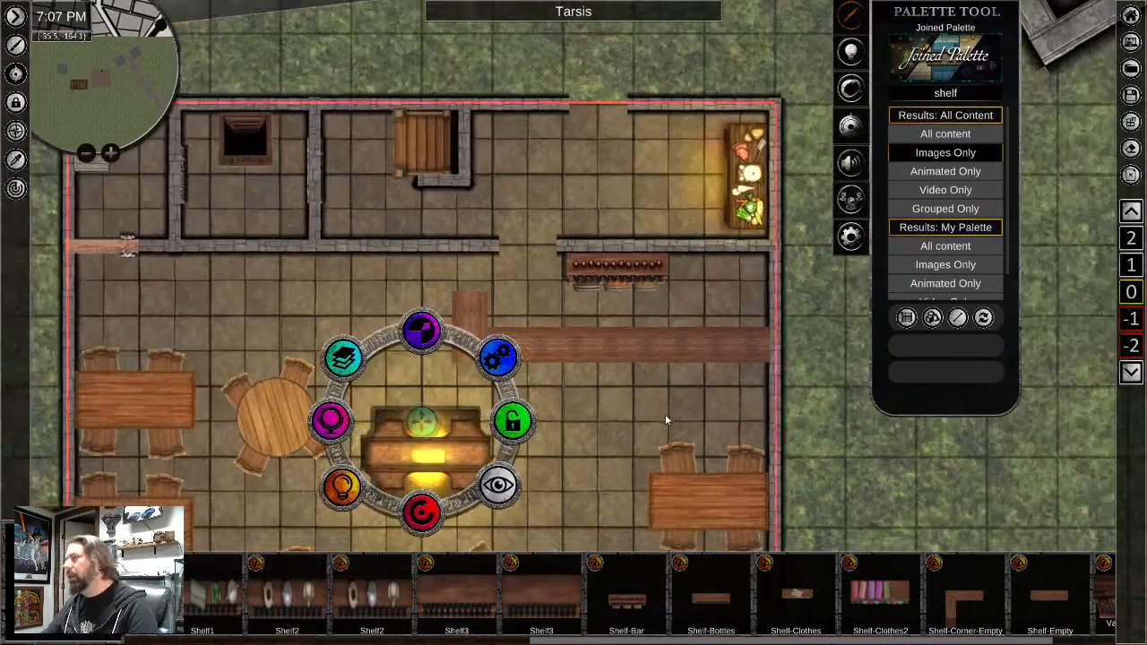
scroll(595, 422, "down", 2)
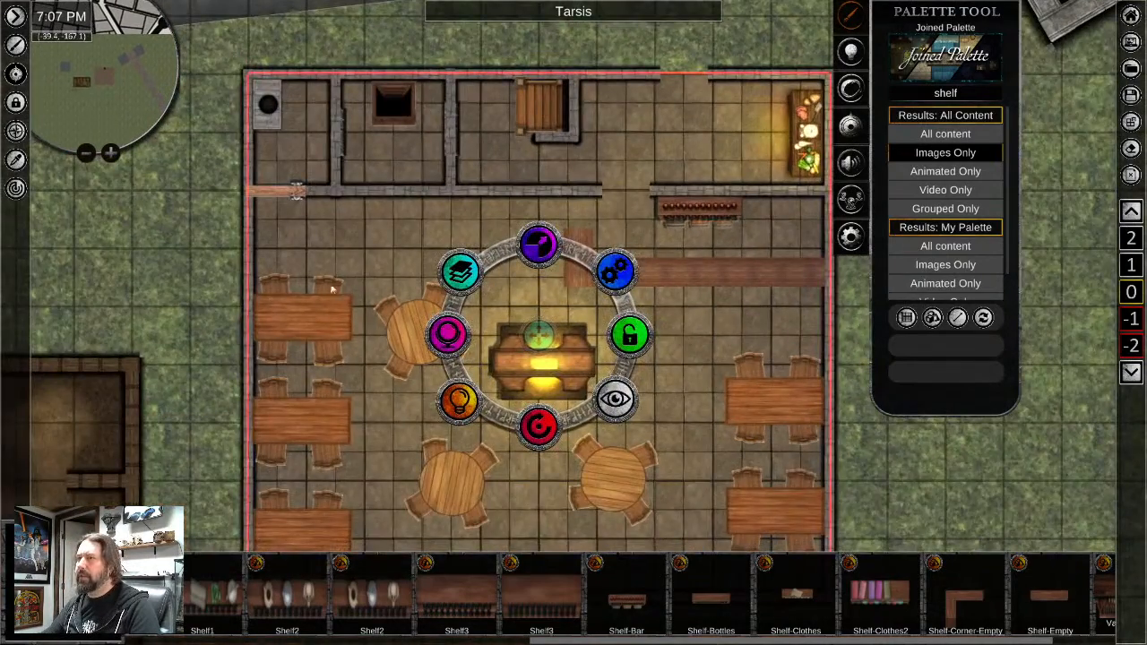
scroll(276, 325, "down", 2)
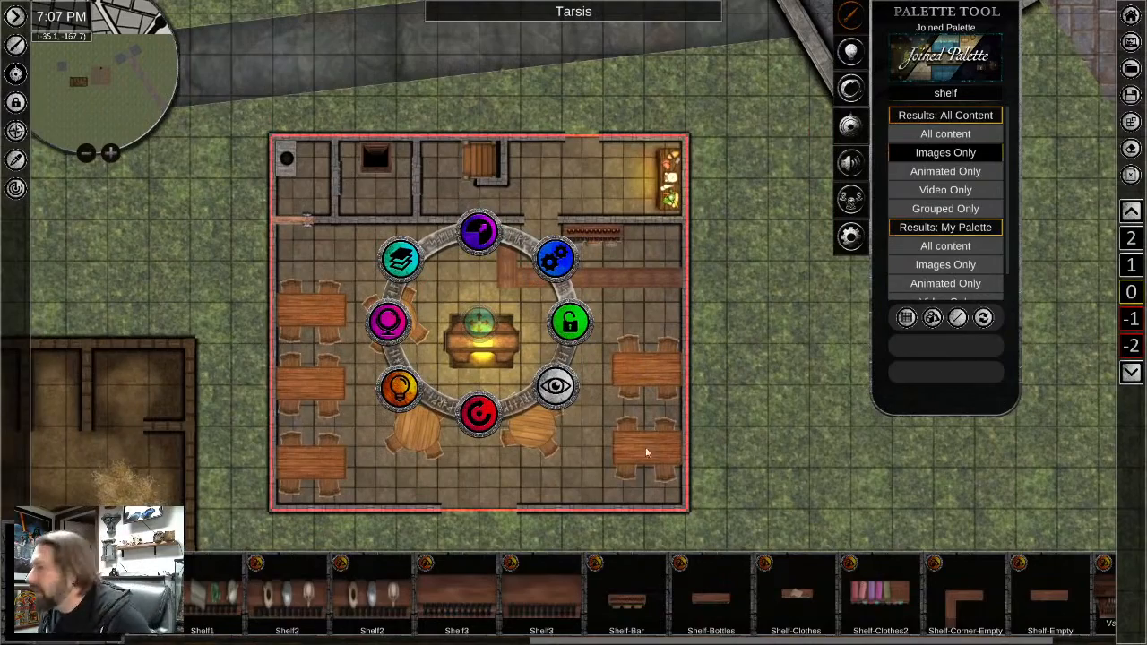
middle_click_drag(674, 549, 692, 352)
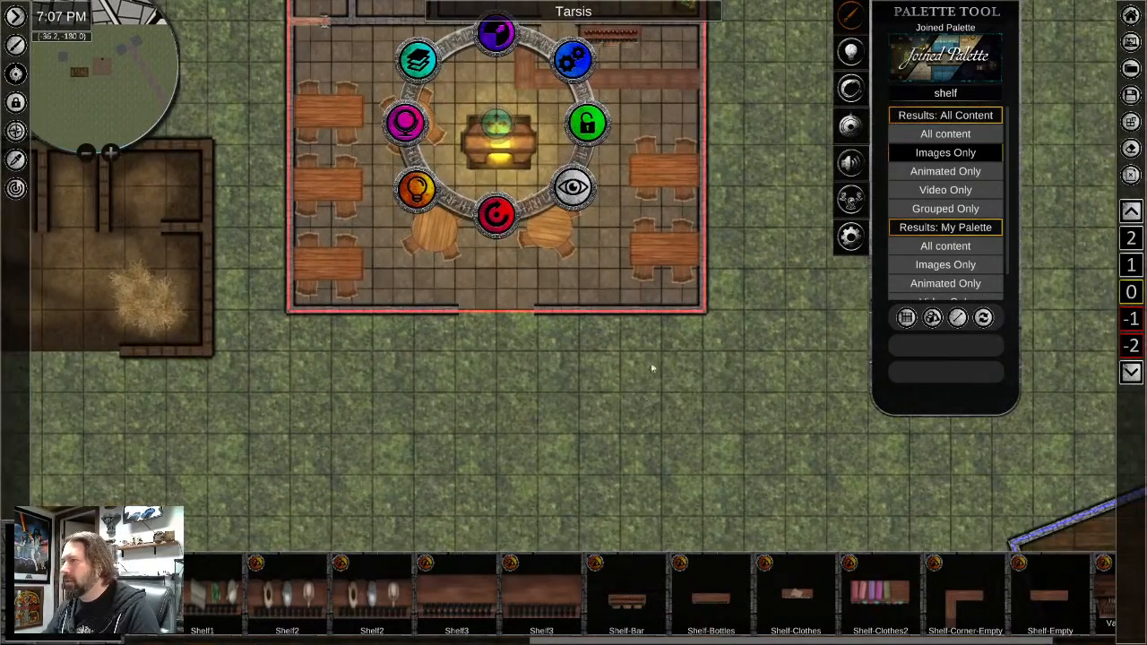
middle_click_drag(652, 227, 651, 337)
scroll(381, 117, "up", 2)
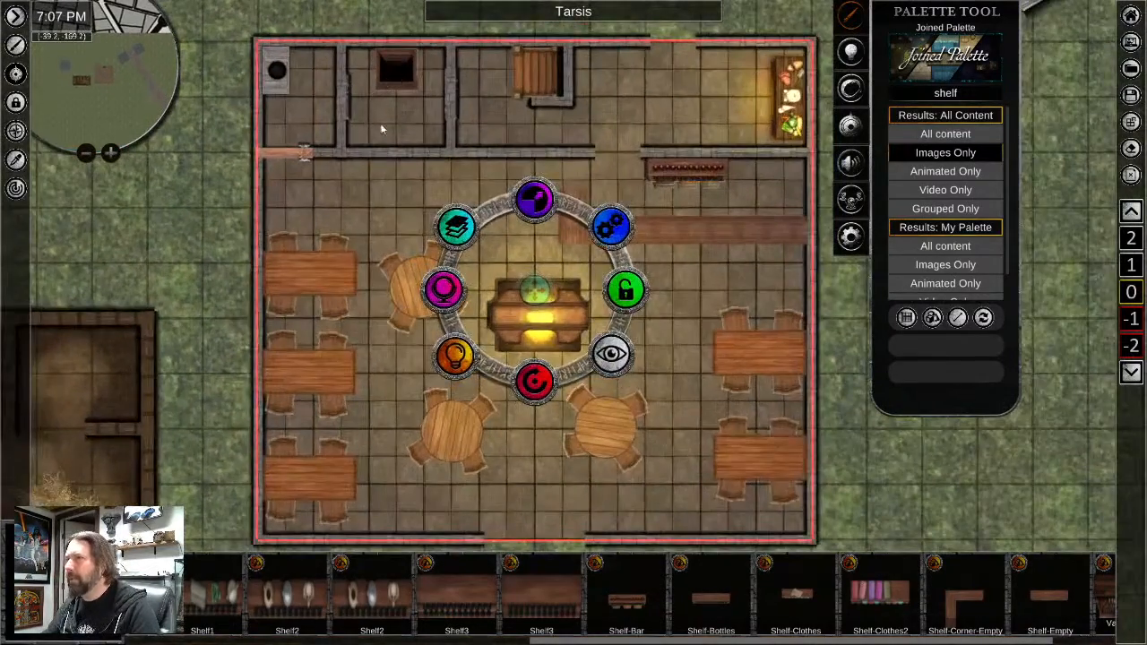
middle_click_drag(380, 123, 372, 251)
scroll(388, 269, "up", 2)
middle_click_drag(427, 316, 254, 59)
scroll(836, 480, "down", 2)
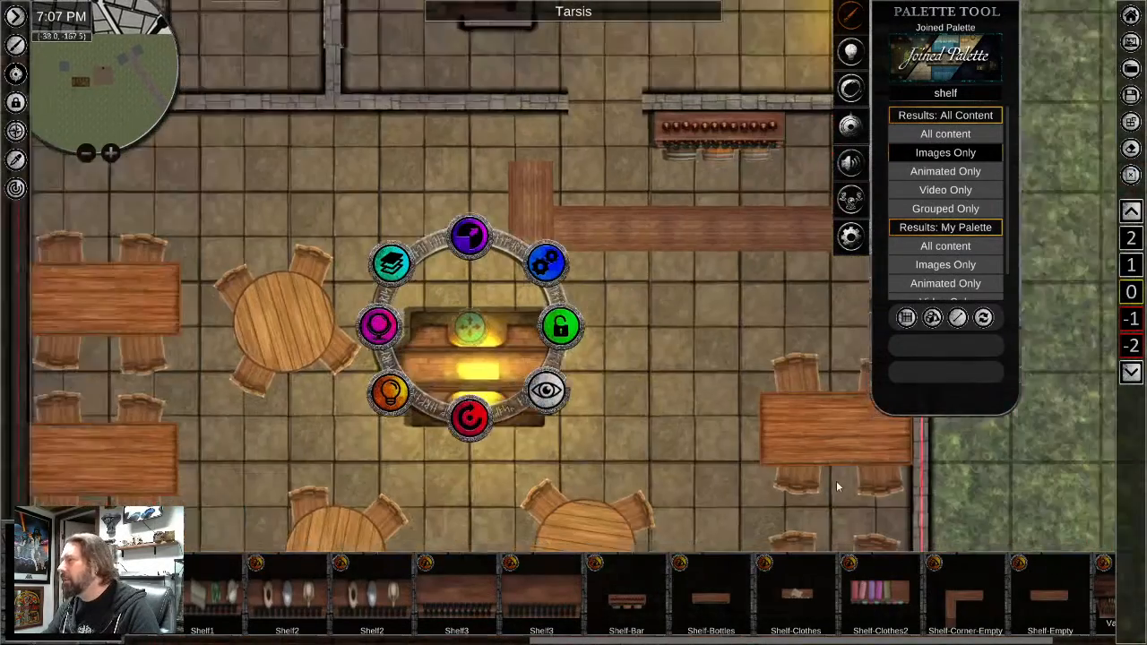
middle_click_drag(836, 514, 576, 152)
scroll(694, 409, "down", 2)
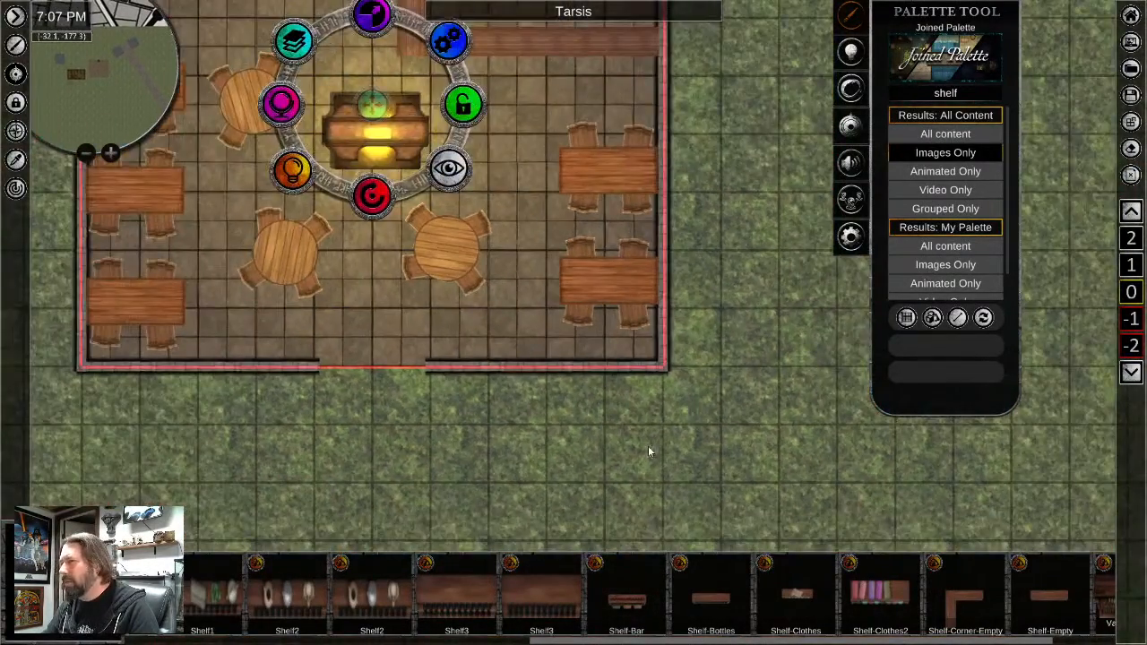
middle_click_drag(626, 484, 561, 203)
scroll(639, 206, "down", 1)
middle_click_drag(640, 205, 660, 371)
scroll(672, 362, "down", 2)
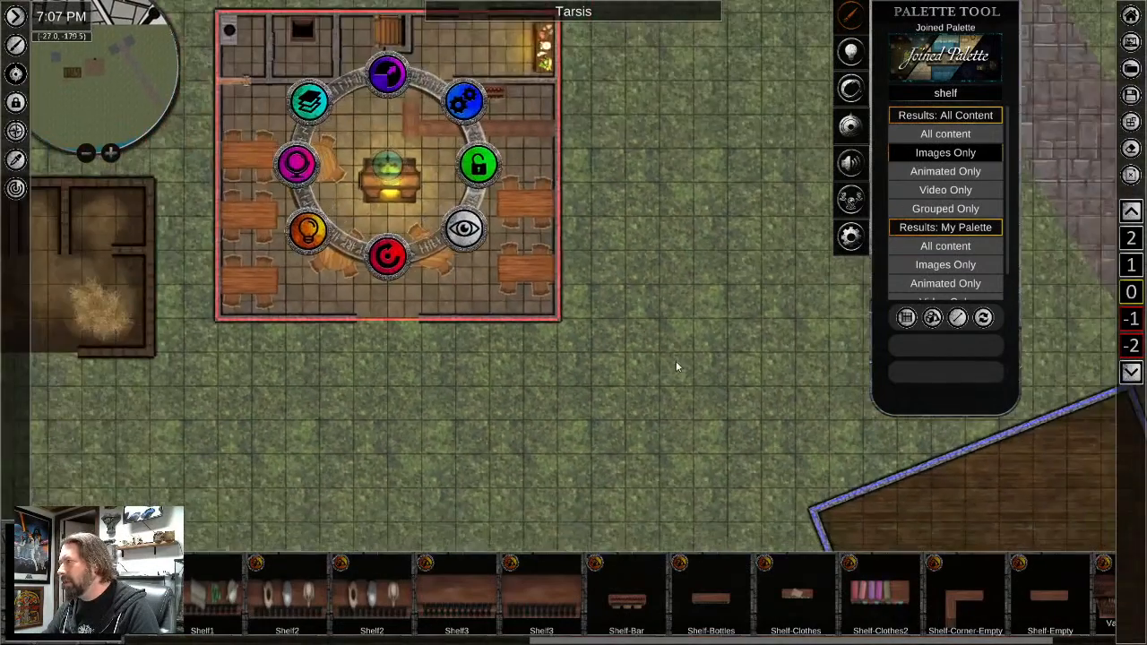
middle_click_drag(563, 400, 460, 448)
middle_click_drag(678, 403, 610, 406)
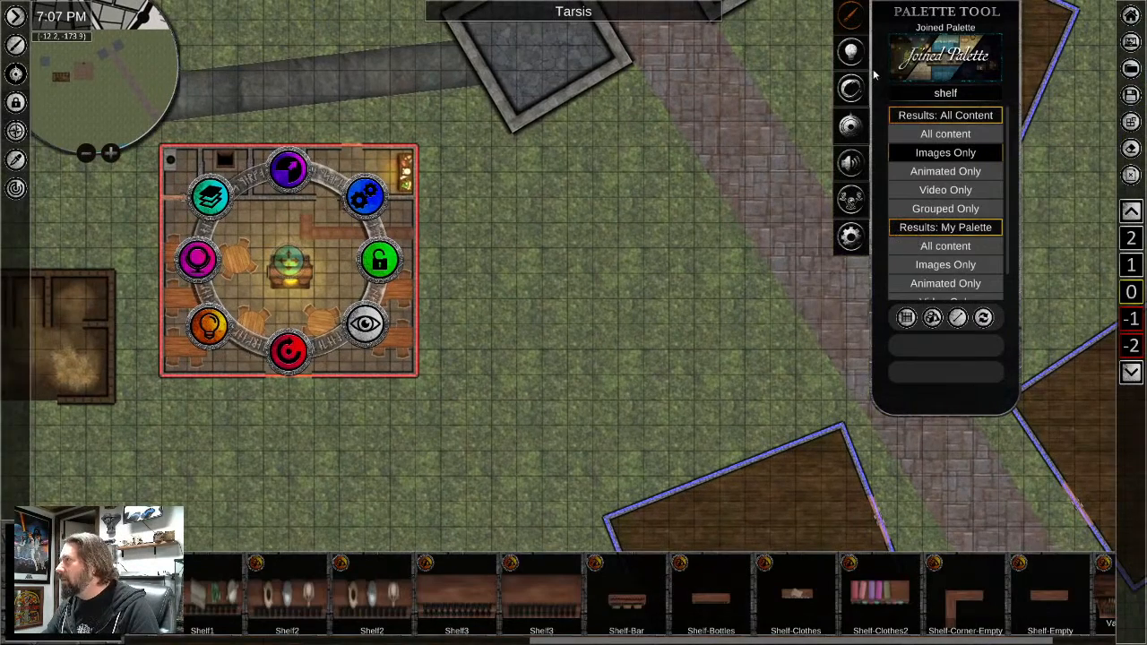
Search the palette for dirt and limit the results to images
left_click(945, 93)
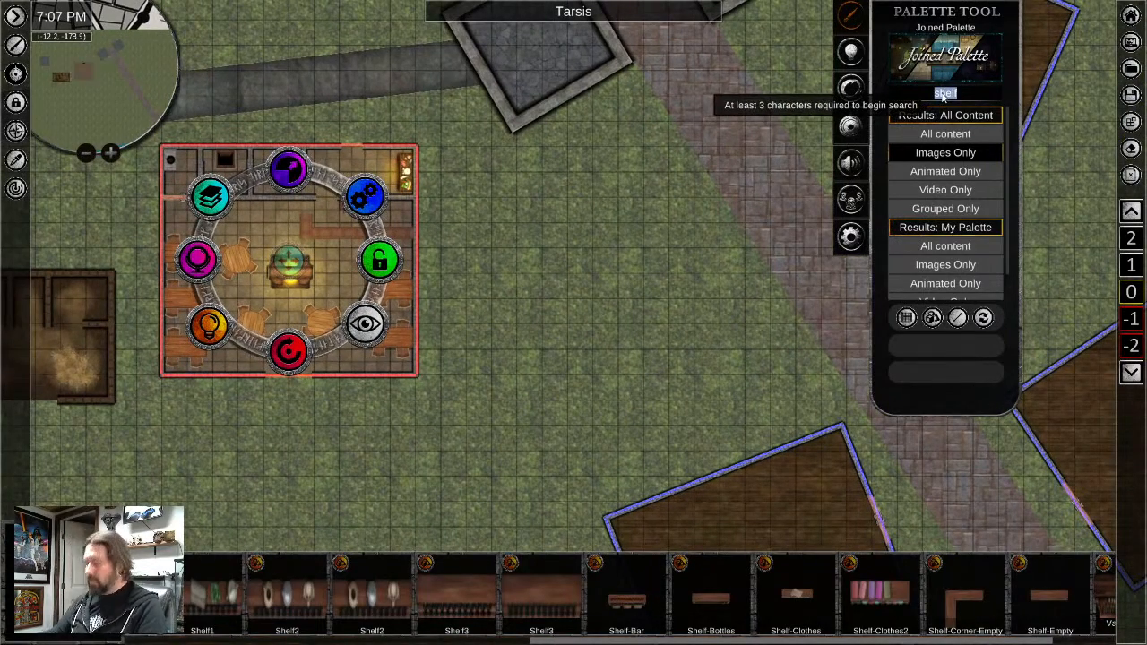
type("dirt")
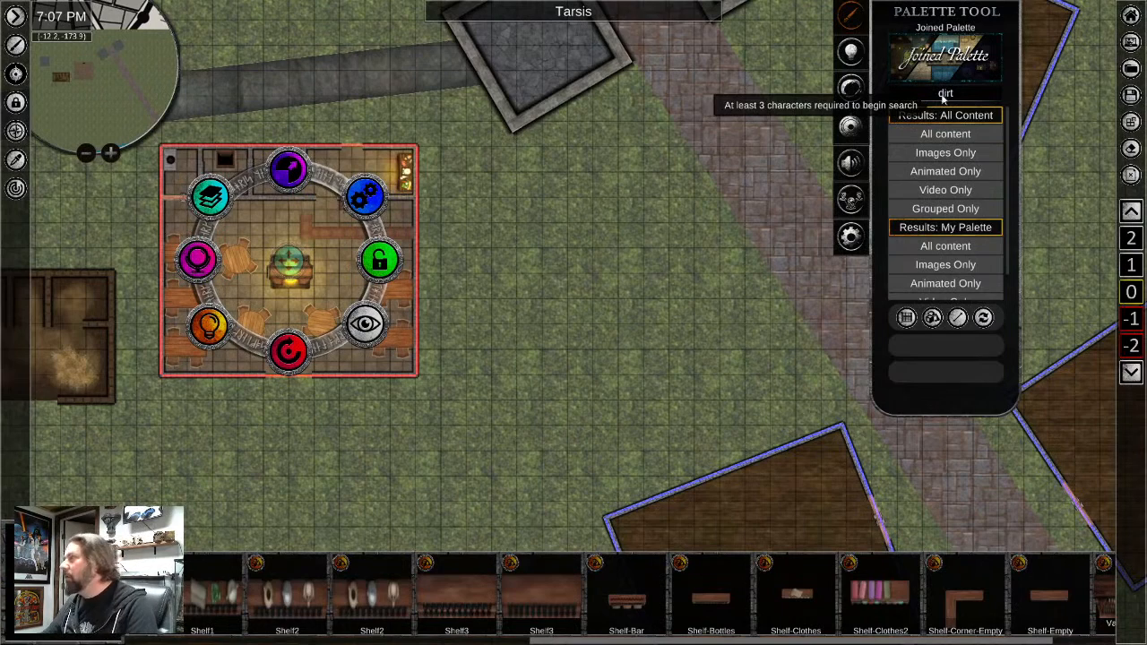
left_click(944, 153)
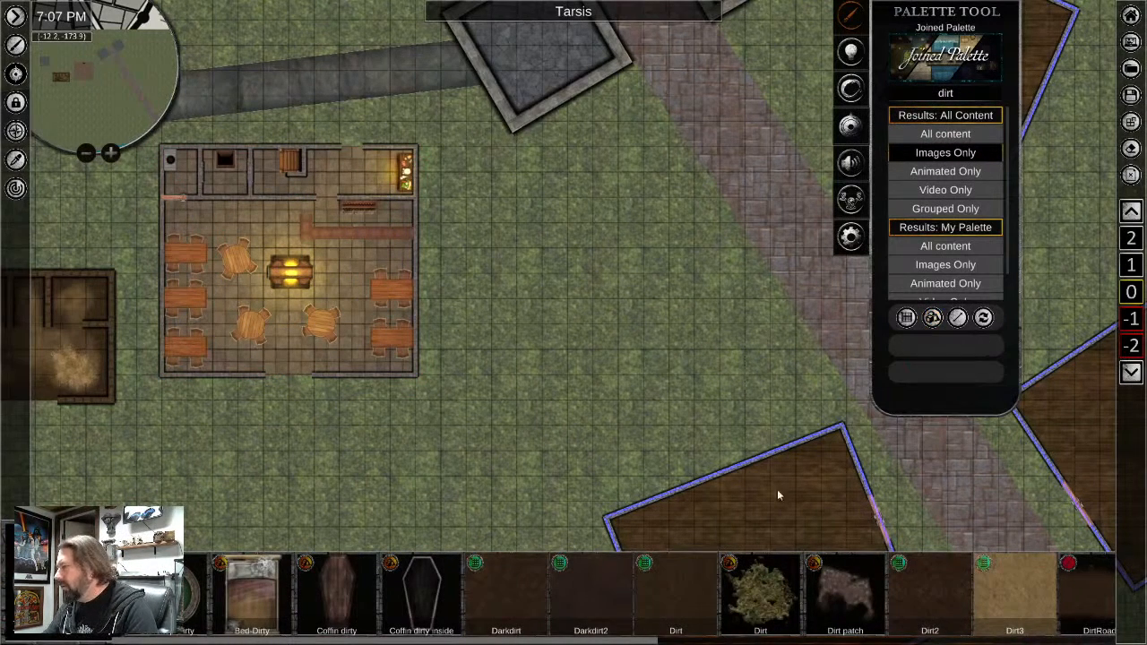
Try a diagonal DirtRoad strip as a 0.50 wide repeatable on the grass east of the building, and undo it
left_click_drag(1004, 607, 549, 553)
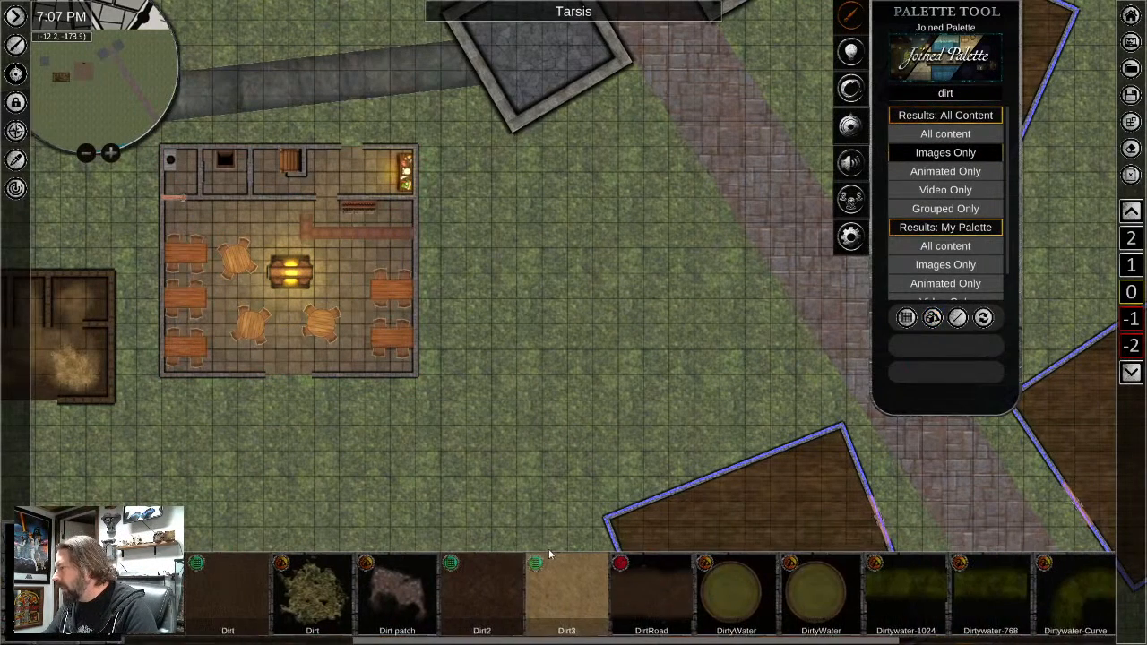
left_click(654, 606)
mouse_move(709, 296)
left_mouse_down()
mouse_move(651, 292)
mouse_move(535, 408)
left_mouse_up()
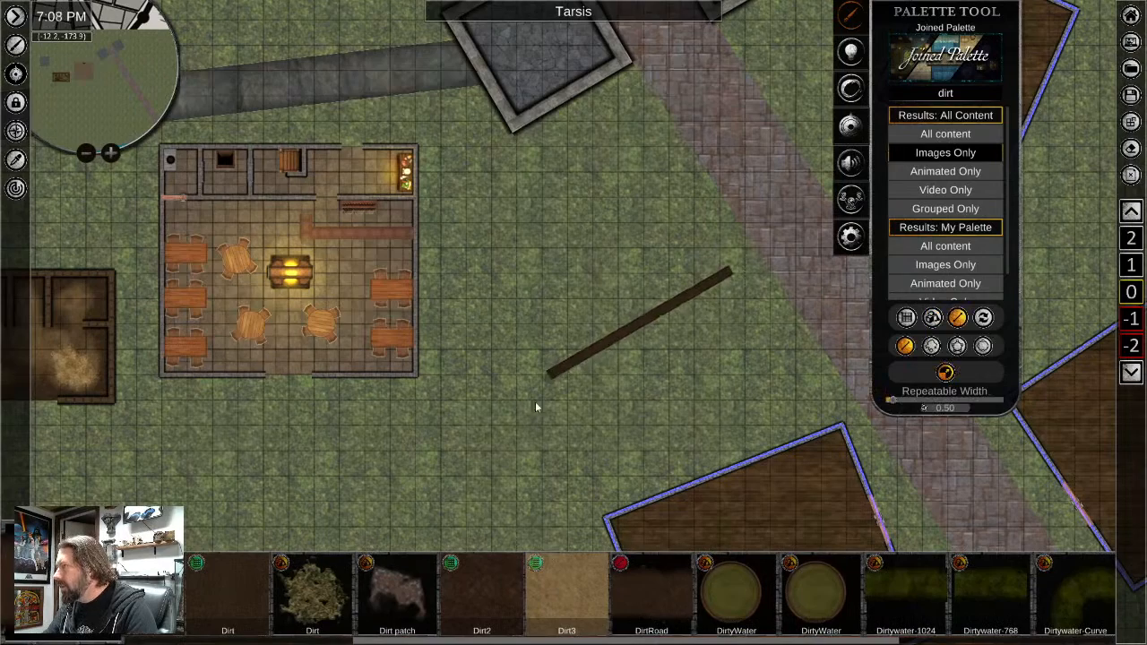
scroll(585, 366, "up", 5)
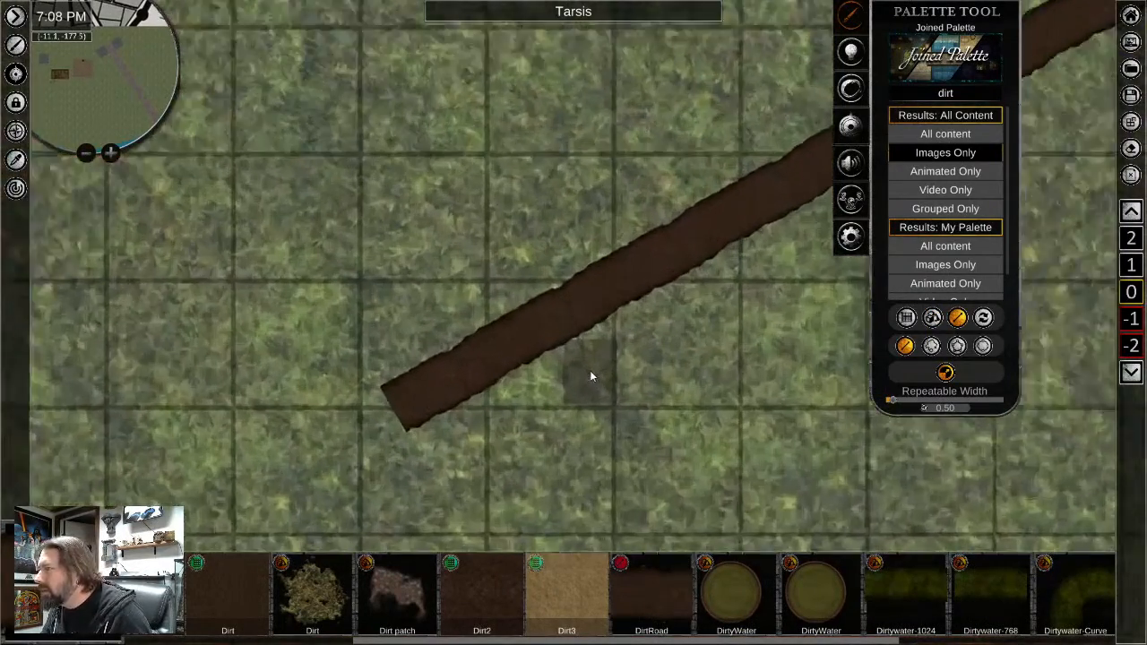
scroll(589, 370, "up", 2)
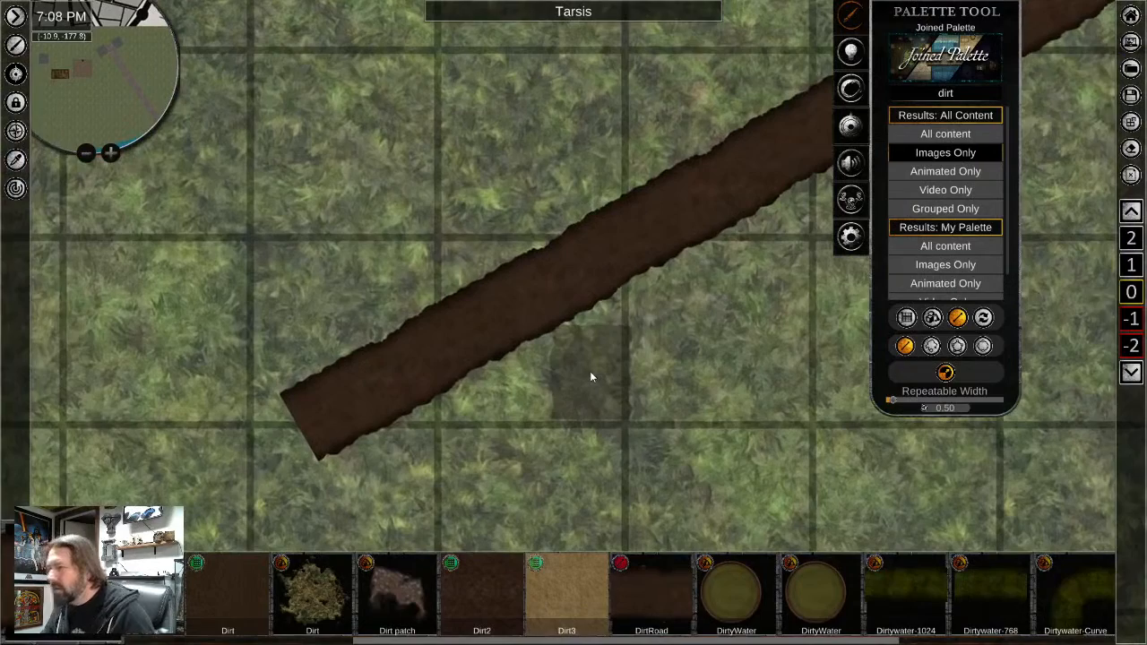
key("ctrl+z")
Set up a freehand tile brush with the Dirt2 texture, brush width 2.00 and brush softness 1.00
left_click(489, 602)
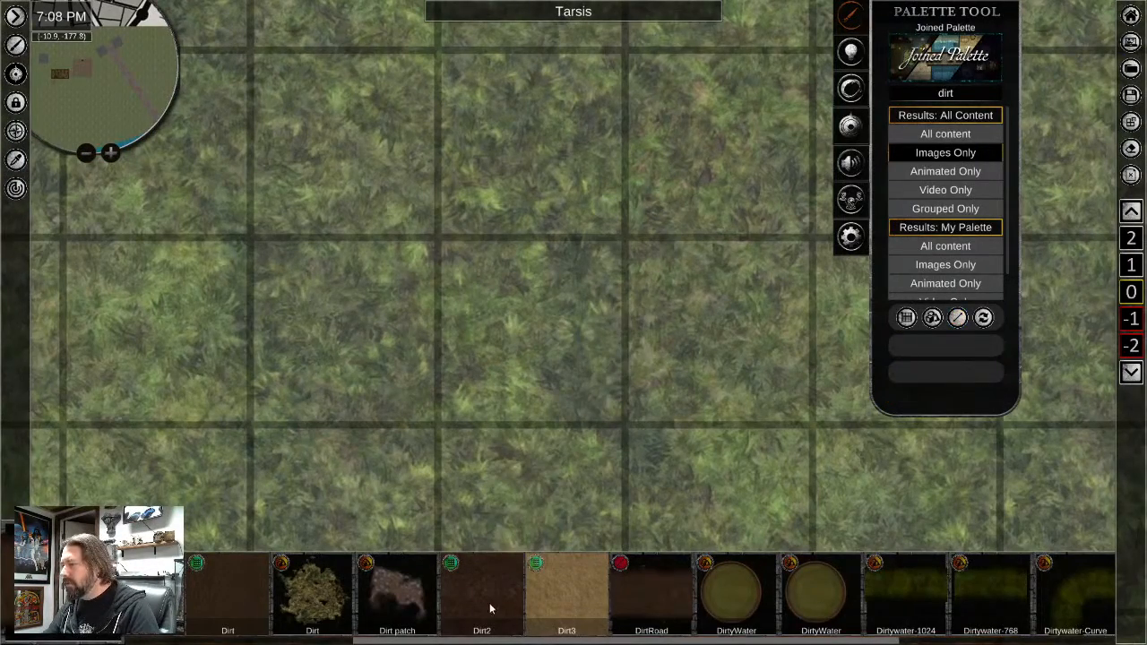
scroll(536, 421, "down", 3)
left_click(906, 318)
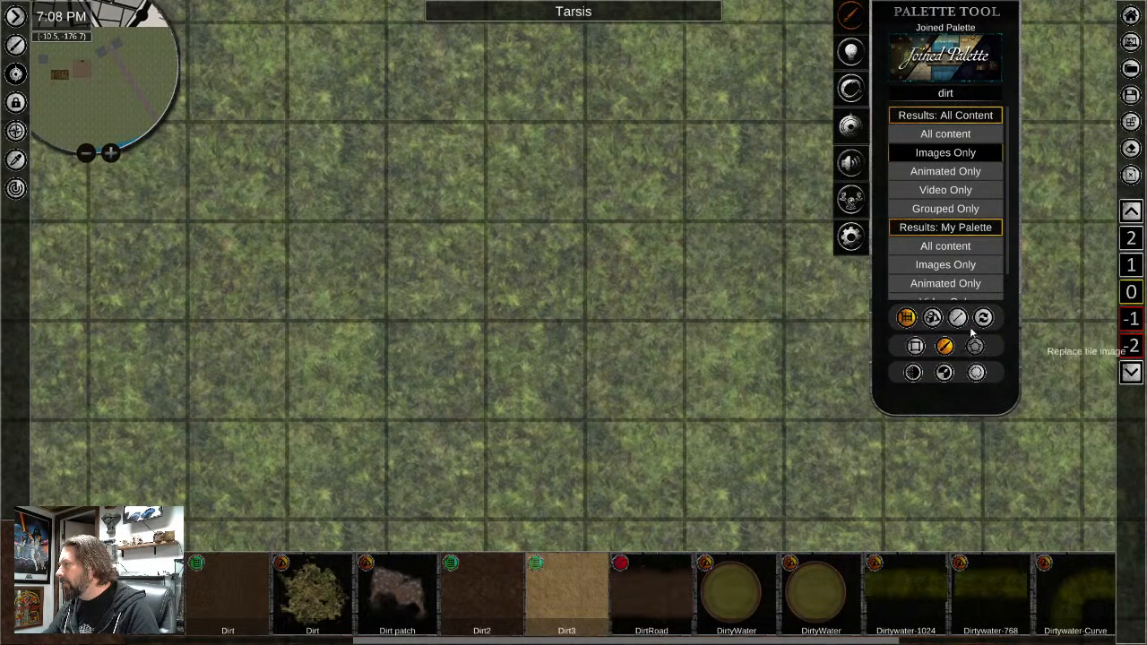
left_click(912, 372)
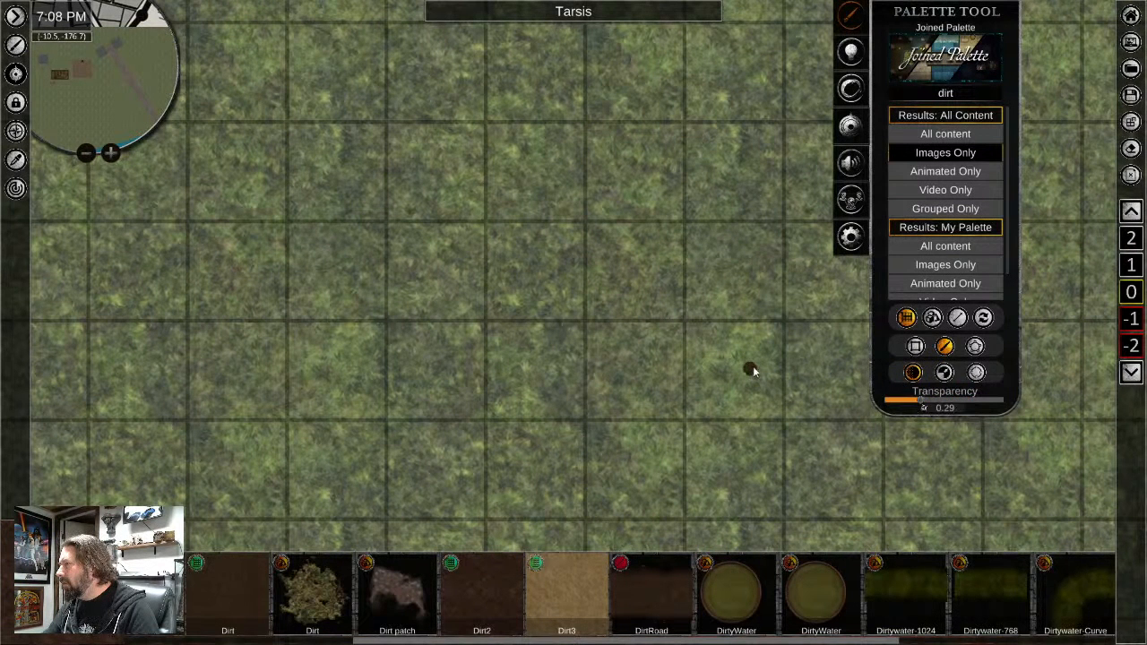
left_click(944, 372)
left_click_drag(913, 405, 1003, 403)
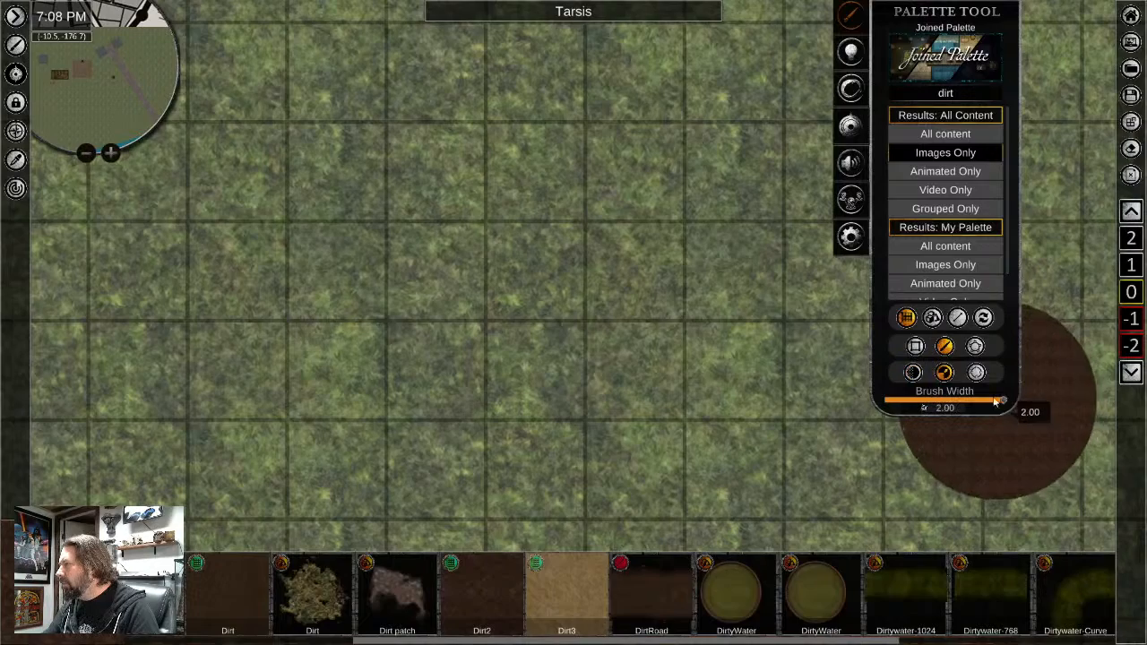
left_click(975, 374)
Paint a winding dirt path from the paved road west past the building's south entrance to below the neighbouring building
scroll(665, 316, "down", 6)
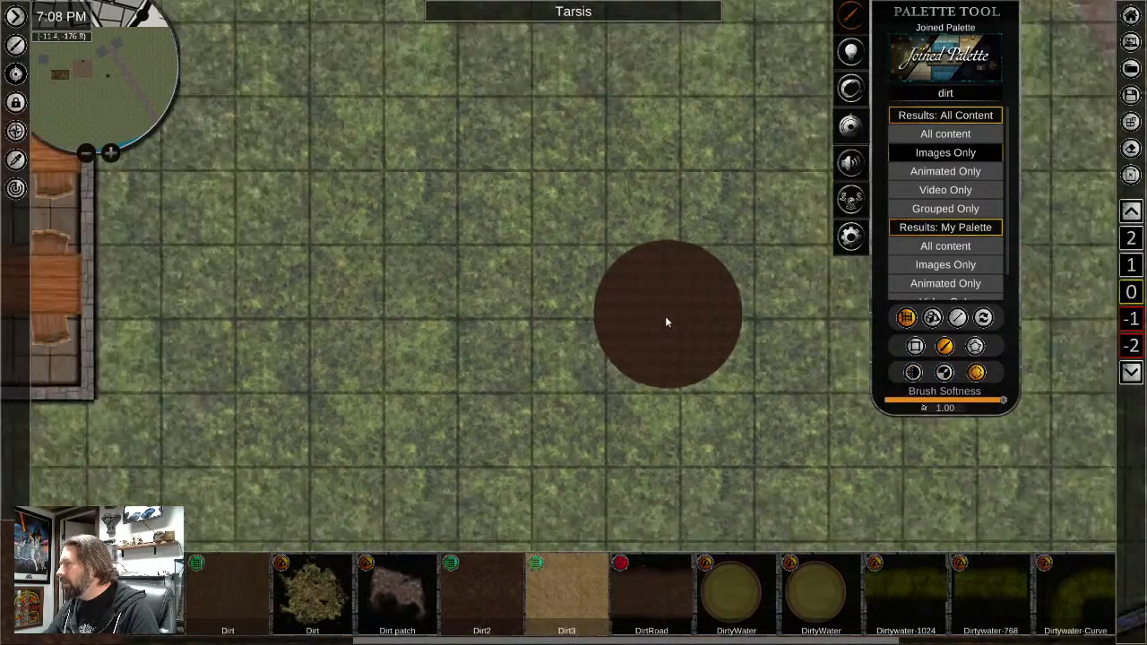
scroll(660, 358, "down", 2)
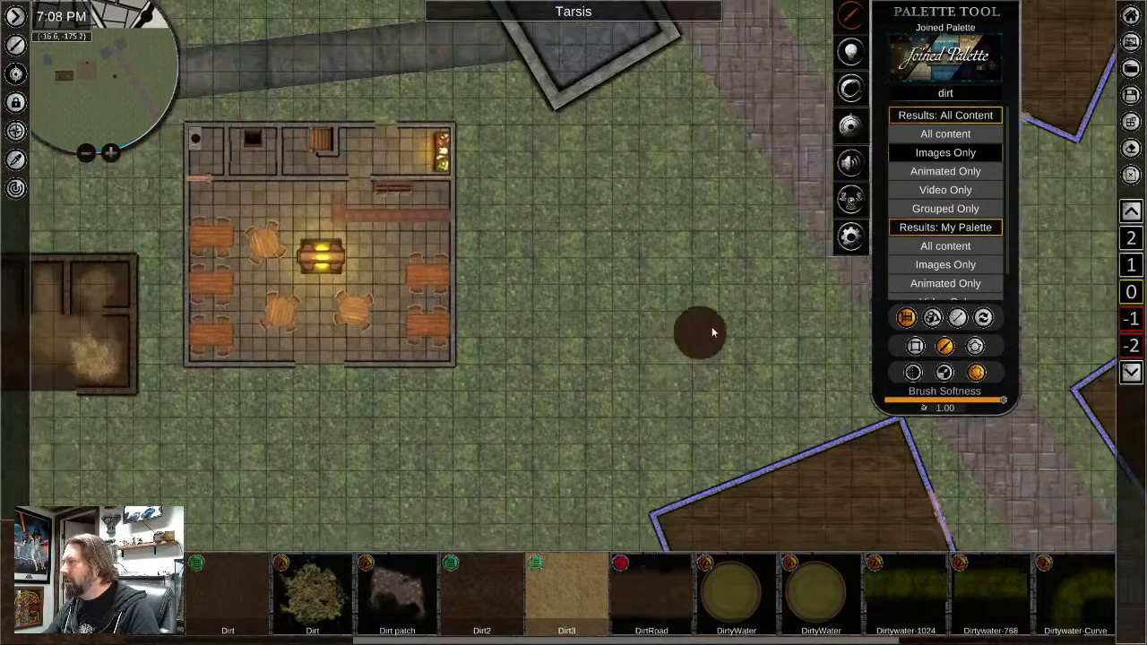
left_click_drag(840, 303, 766, 327)
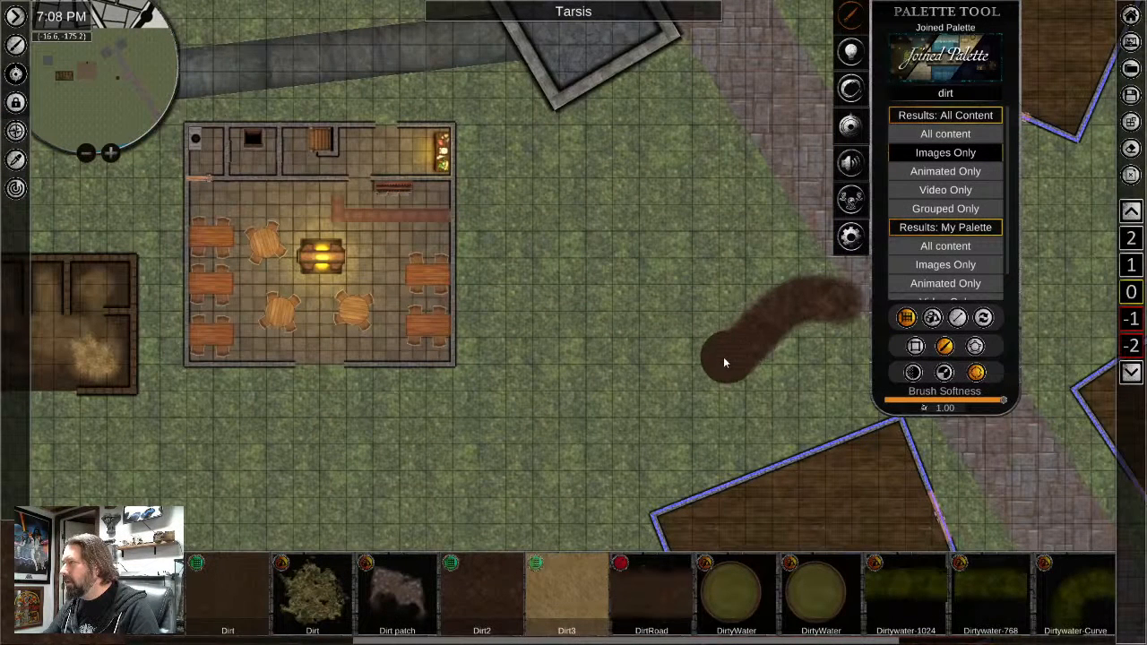
left_click_drag(482, 415, 384, 406)
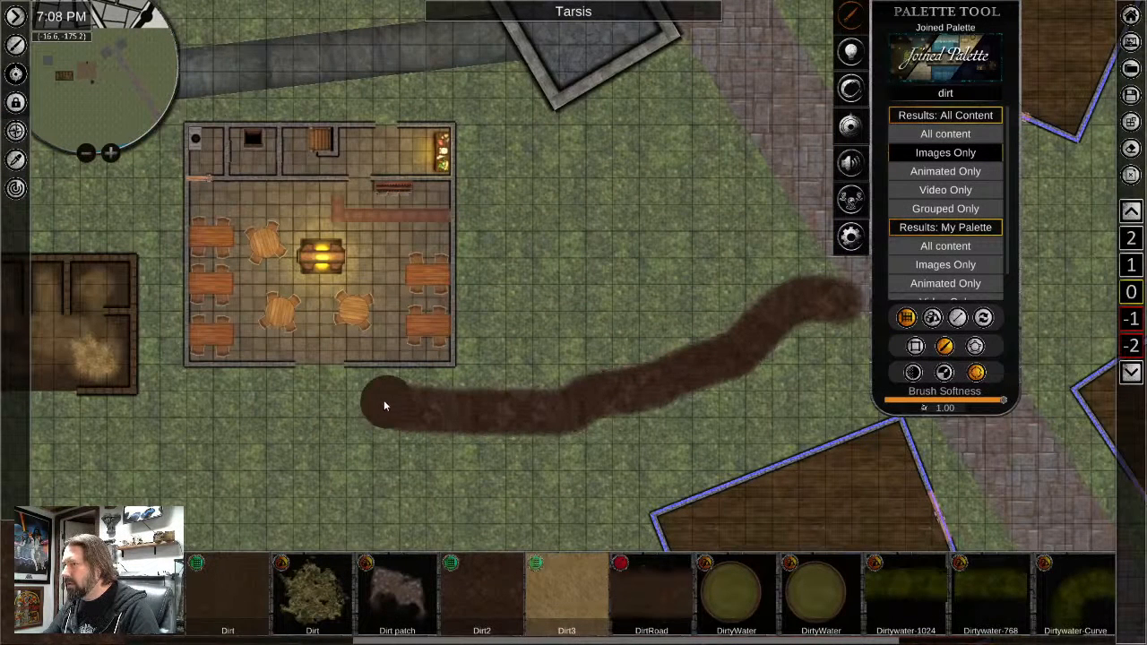
left_click_drag(313, 389, 84, 437)
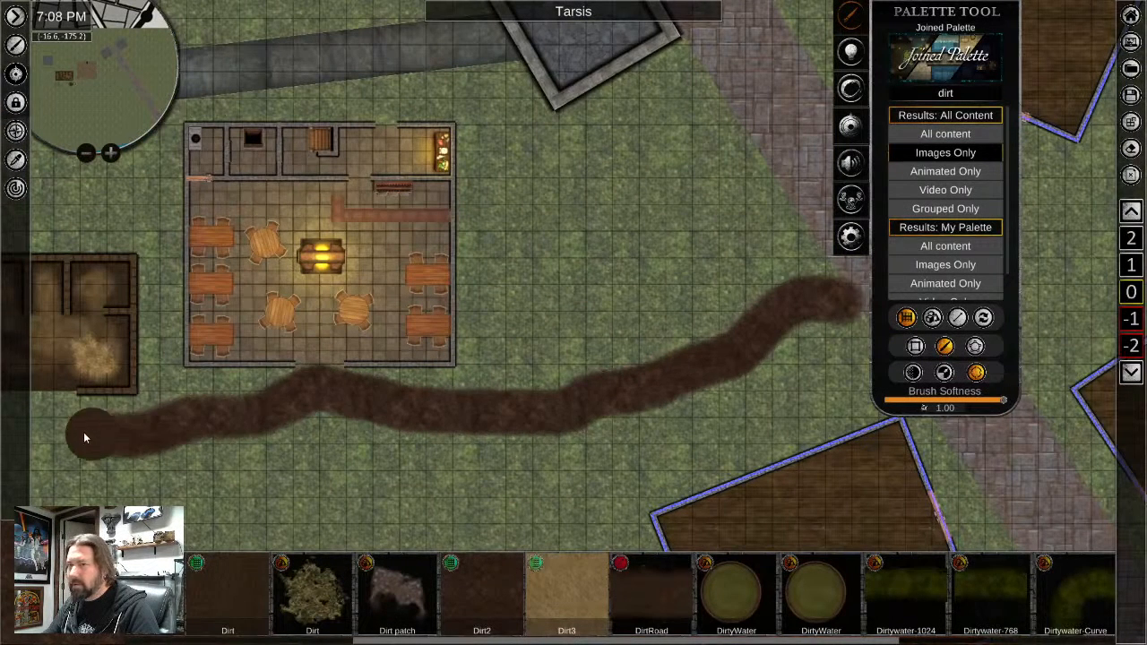
Extend the west end of the dirt path up to the neighbouring building's south opening with a freehand Dirt tile brush
scroll(475, 435, "up", 5)
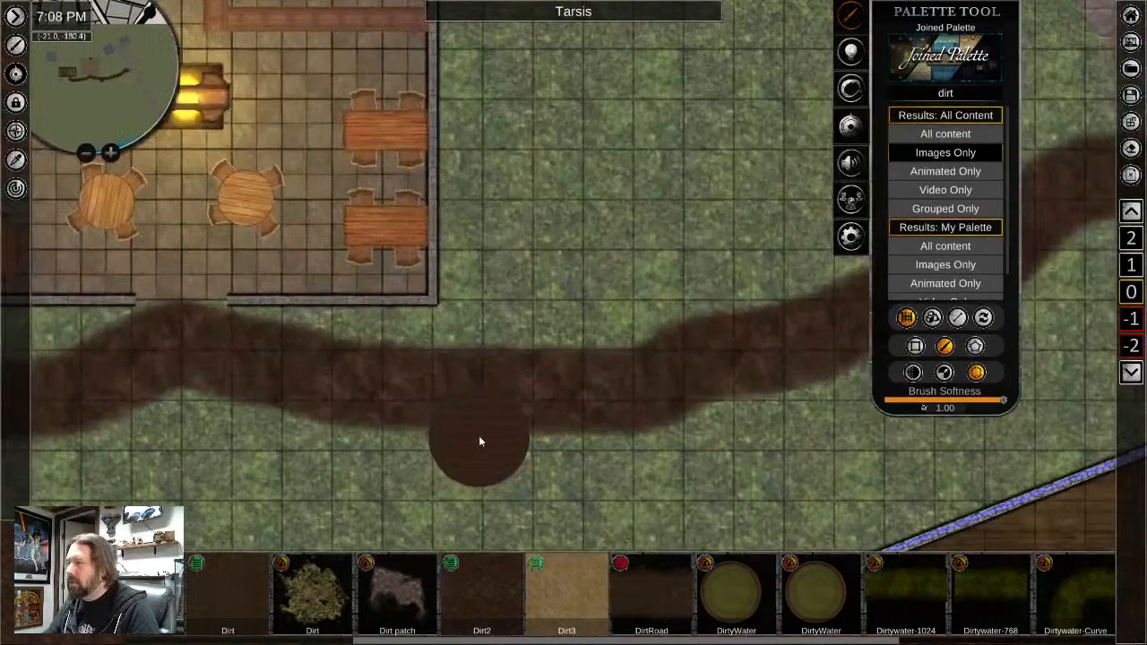
key("Escape")
scroll(413, 428, "down", 4)
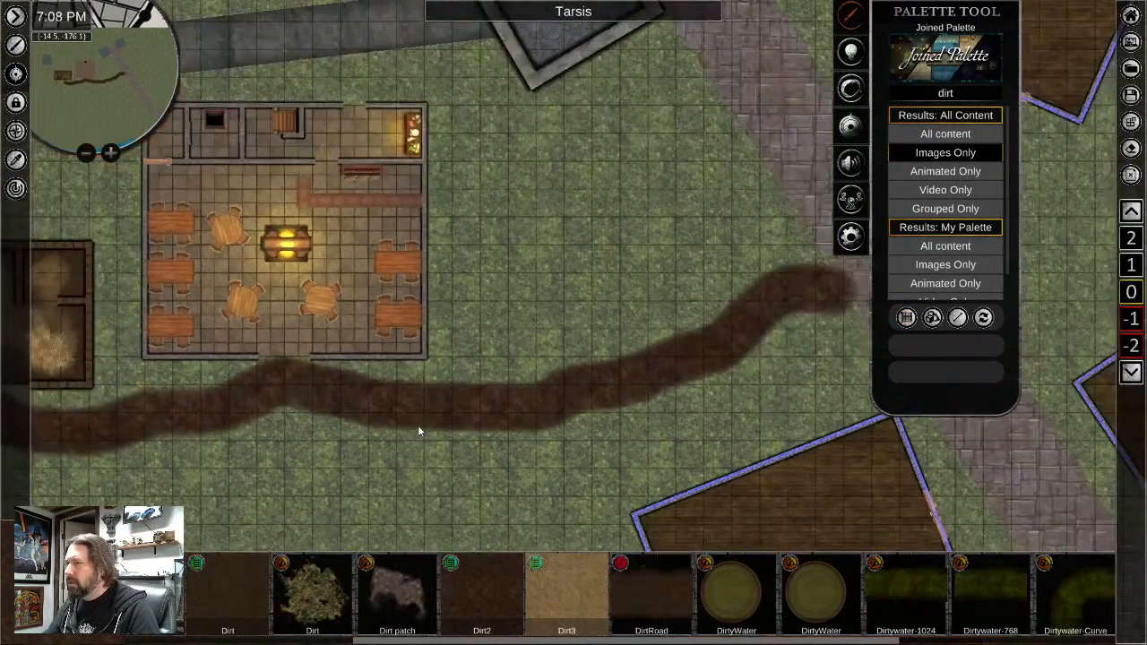
middle_click_drag(419, 426, 432, 397)
left_click(227, 591)
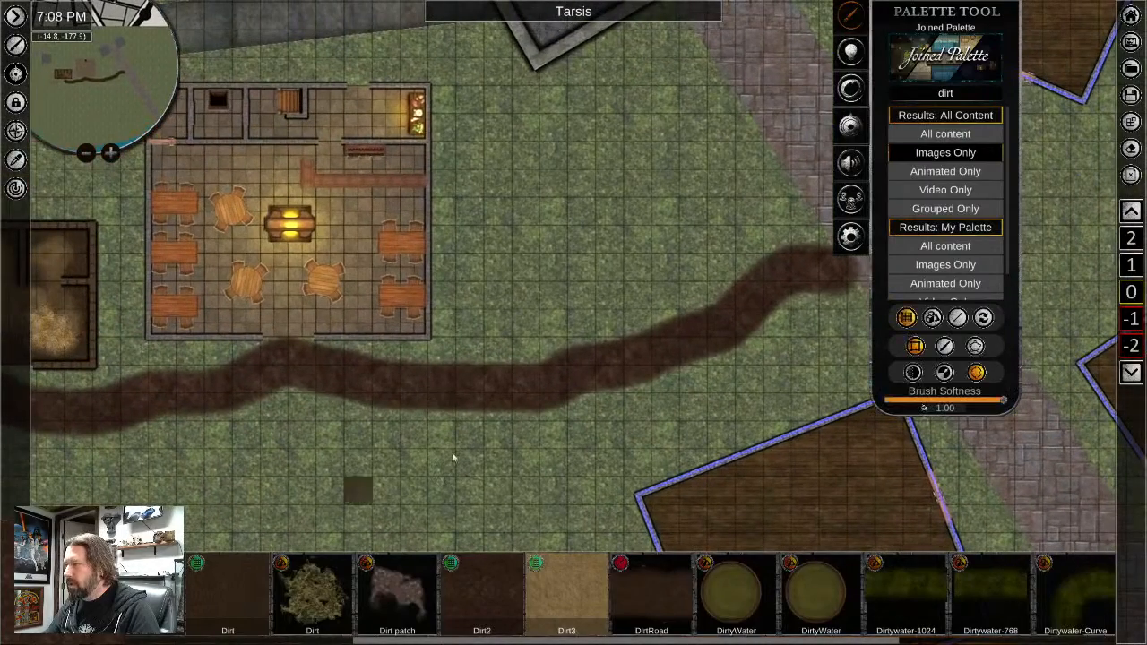
left_click(945, 345)
scroll(839, 327, "down", 2)
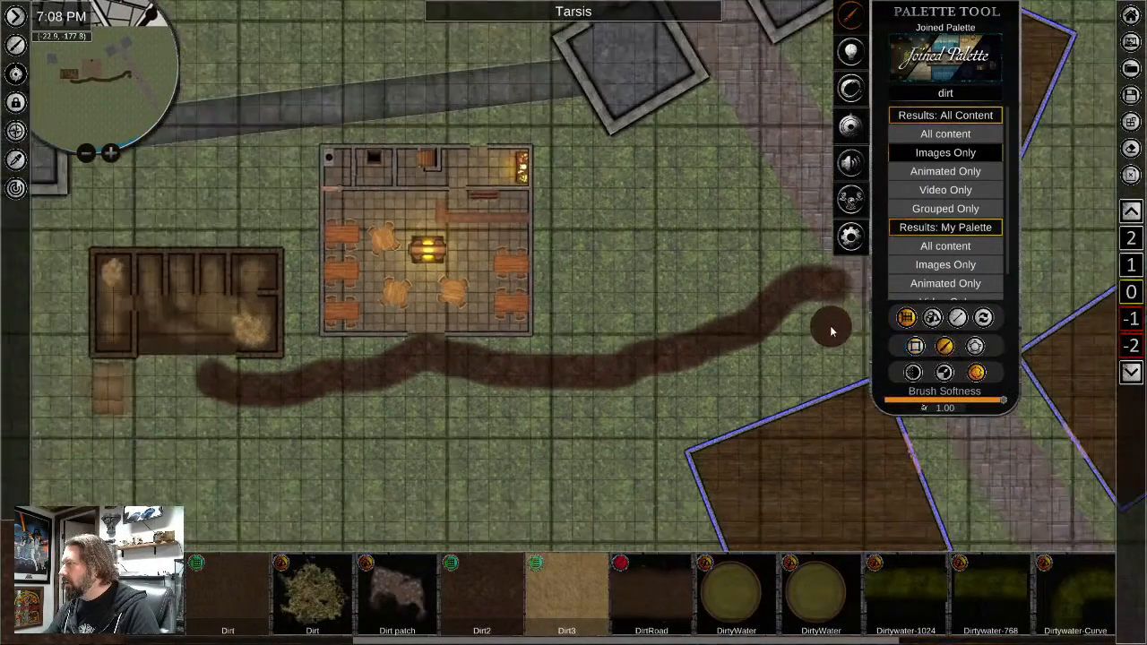
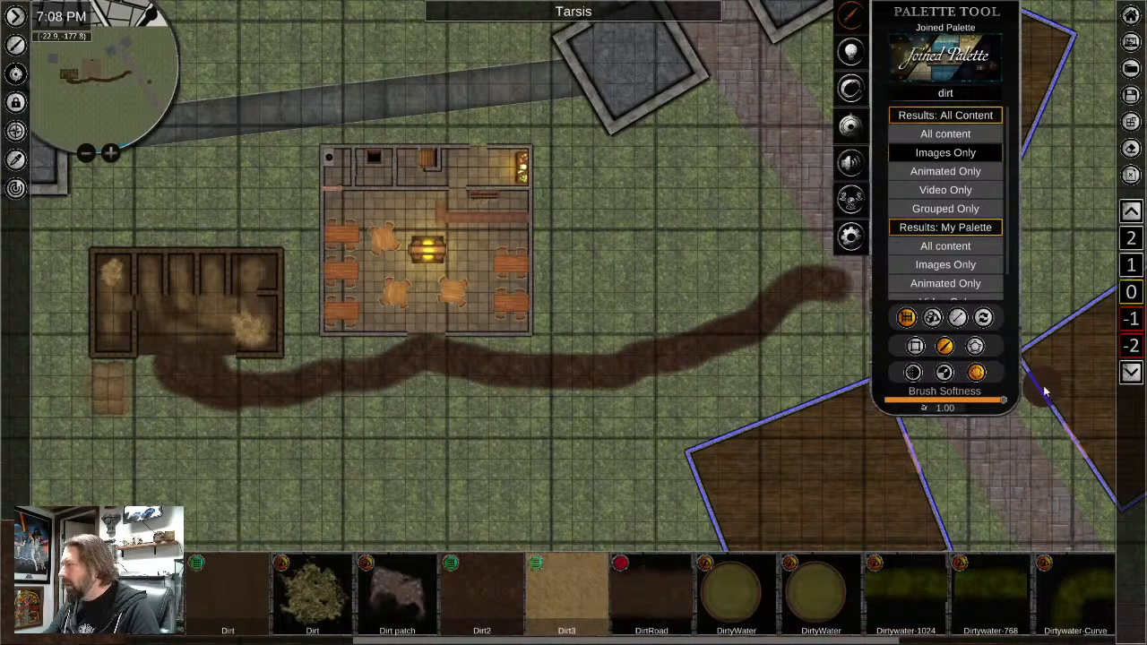
Set the dirt brush's transparency to 0.86 and paint along the path's edges to widen and blend it
left_click(913, 378)
left_click_drag(1002, 401, 993, 408)
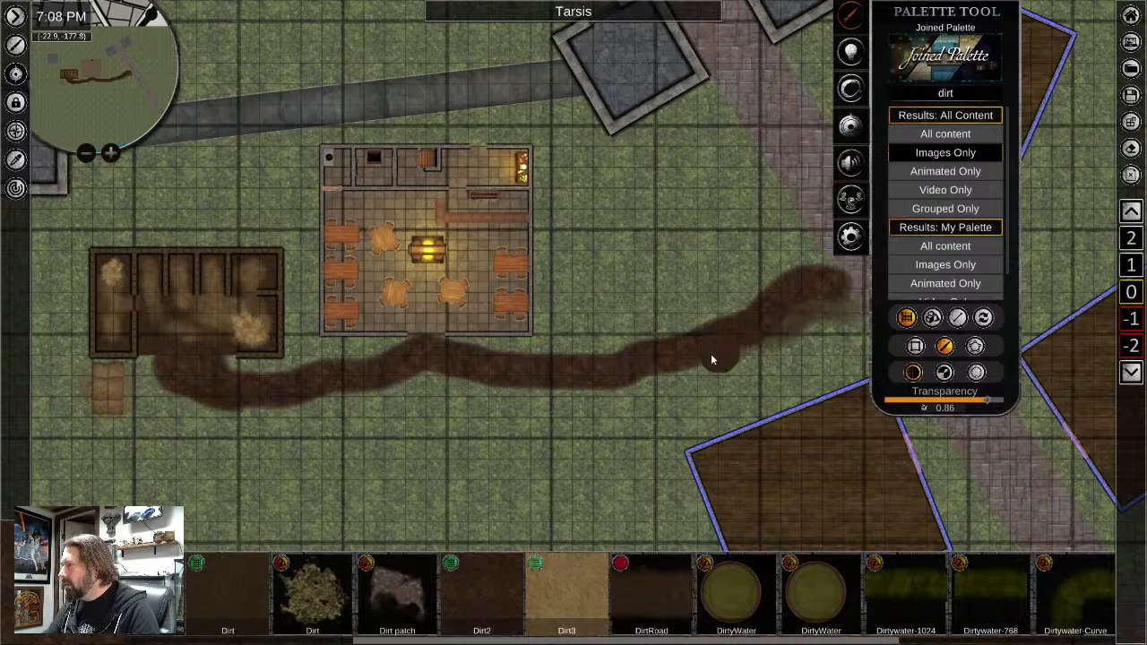
mouse_move(797, 276)
left_mouse_down()
mouse_move(619, 367)
mouse_move(490, 364)
left_mouse_up()
mouse_move(411, 338)
left_mouse_down()
mouse_move(496, 377)
mouse_move(422, 397)
left_mouse_up()
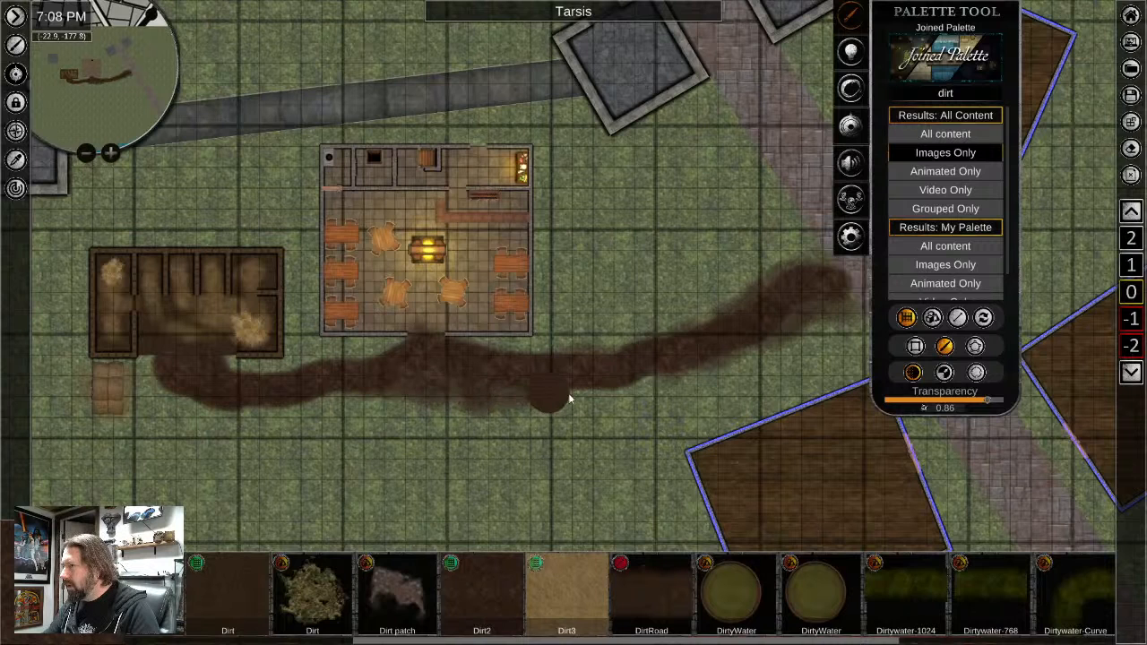
mouse_move(569, 399)
left_mouse_down()
mouse_move(512, 415)
mouse_move(506, 374)
left_mouse_up()
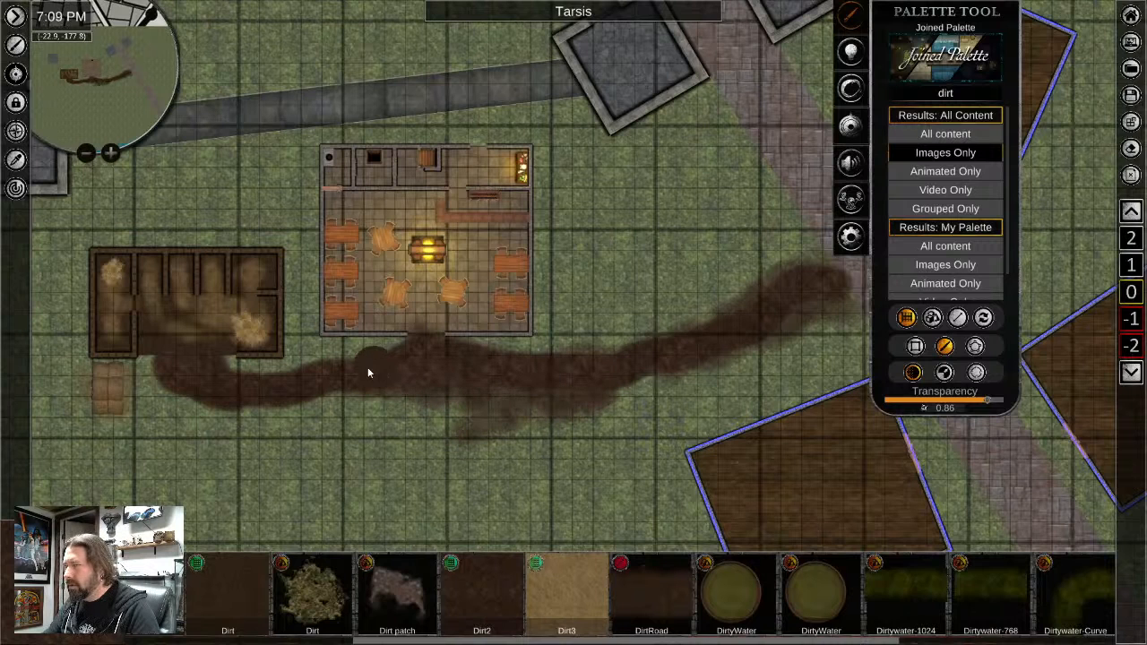
mouse_move(367, 373)
left_mouse_down()
mouse_move(226, 371)
mouse_move(138, 355)
mouse_move(297, 410)
mouse_move(430, 421)
left_mouse_up()
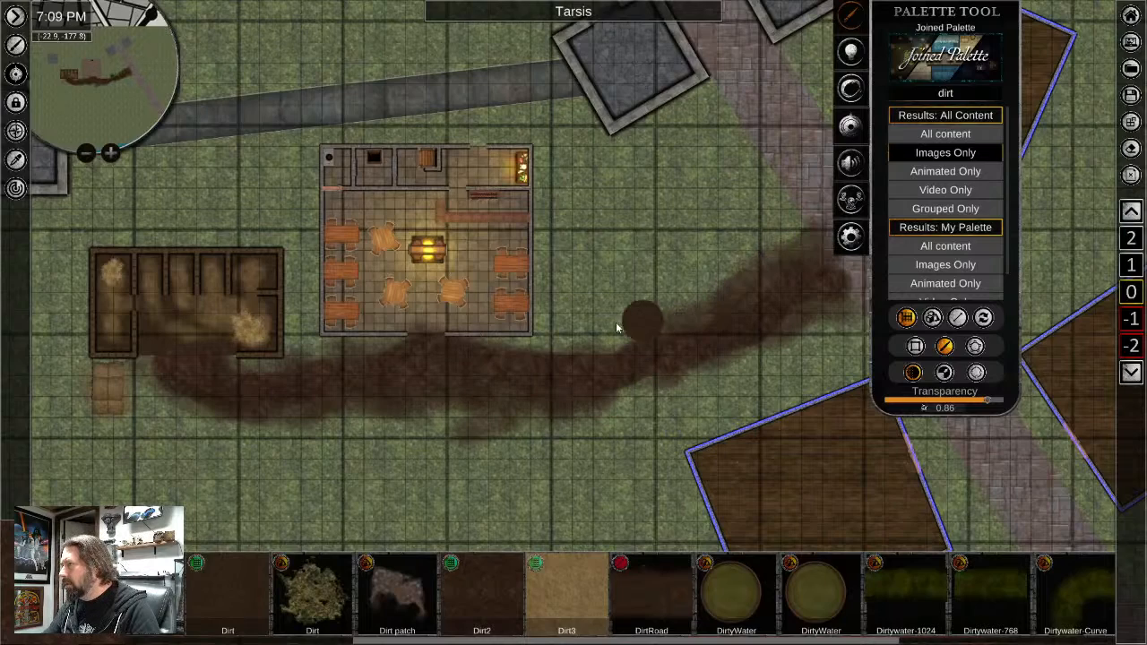
Examine how the dirt blends into the furnished building's south doorway and the neighbouring building's opening
scroll(448, 349, "up", 5)
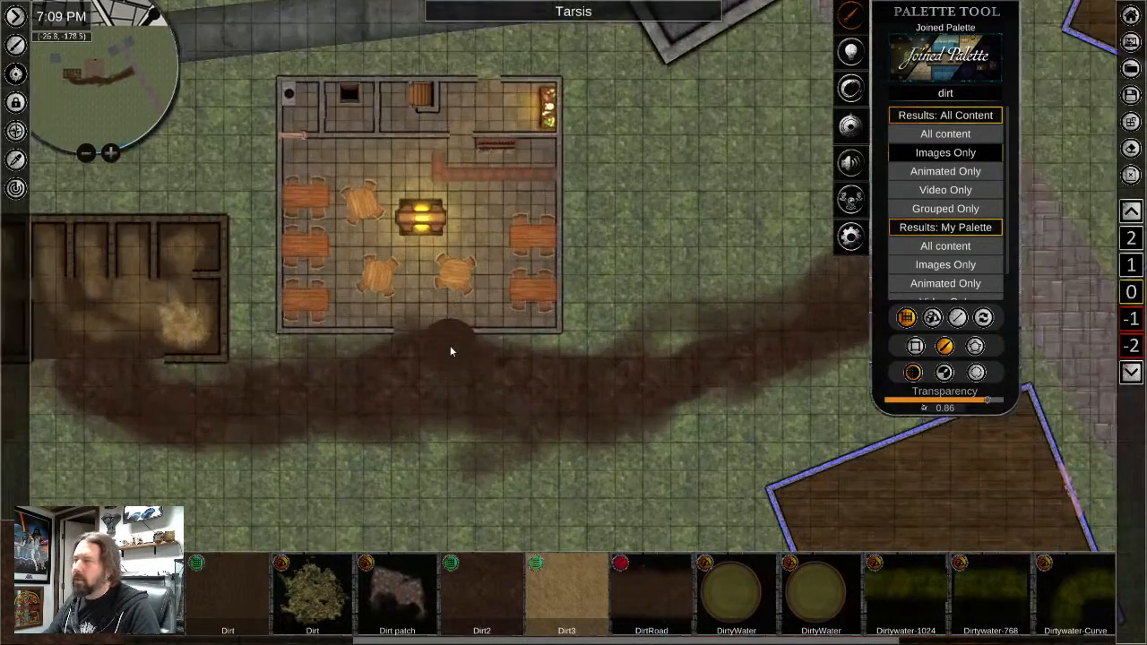
scroll(445, 355, "up", 2)
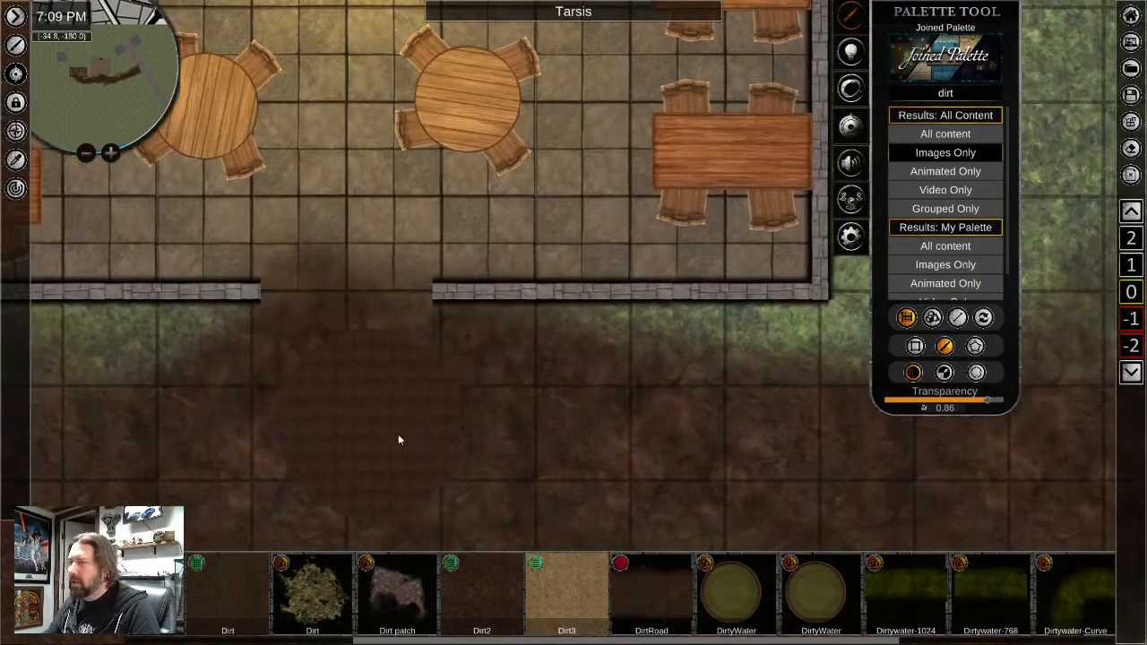
scroll(406, 472, "down", 4)
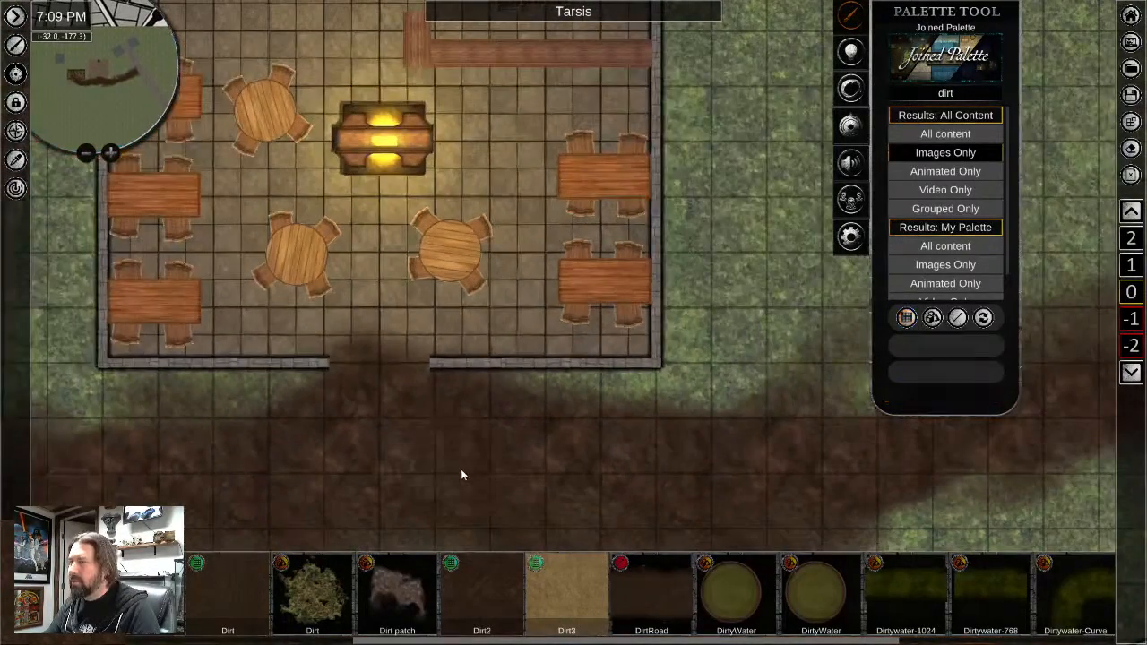
scroll(381, 412, "up", 1)
scroll(349, 402, "up", 2)
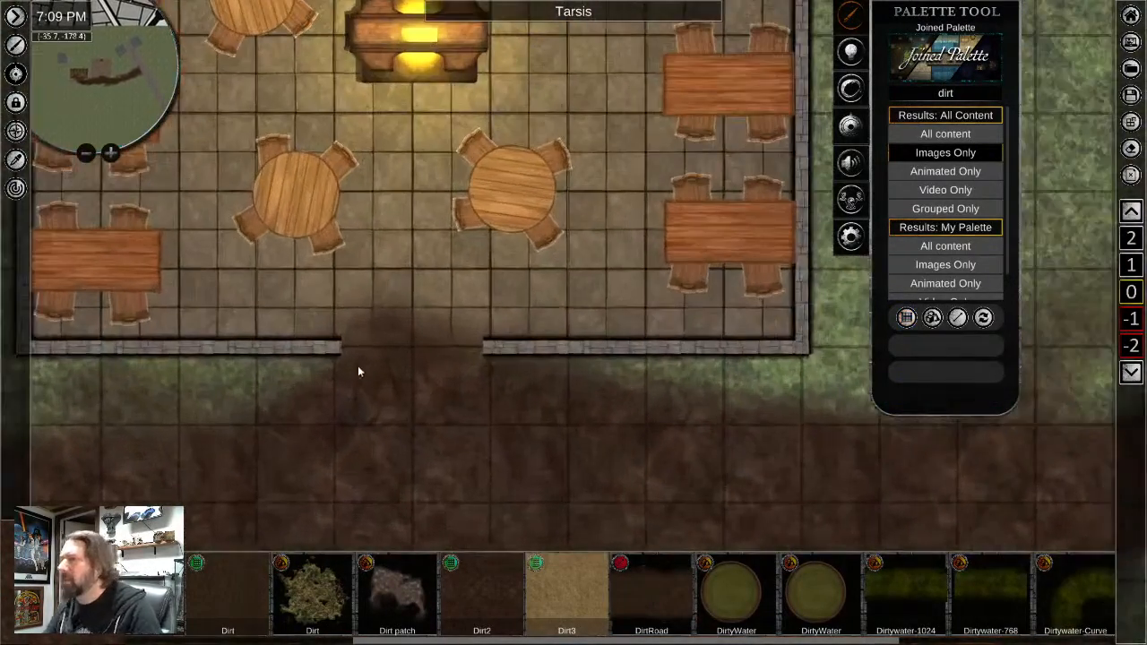
scroll(358, 363, "down", 1)
middle_click_drag(309, 407, 994, 457)
scroll(584, 453, "up", 2)
scroll(582, 451, "up", 2)
scroll(475, 446, "down", 2)
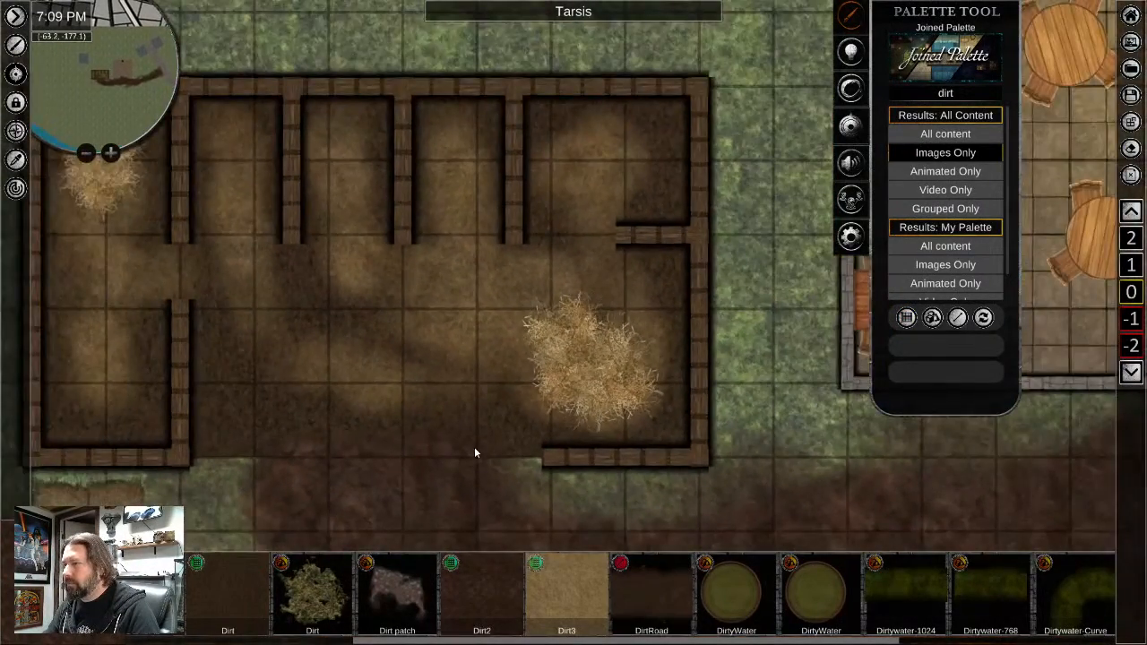
Paint more translucent dirt freehand across the neighbouring building's opening and around the path's west end
middle_click_drag(474, 448, 442, 346)
scroll(442, 348, "down", 2)
scroll(486, 404, "down", 1)
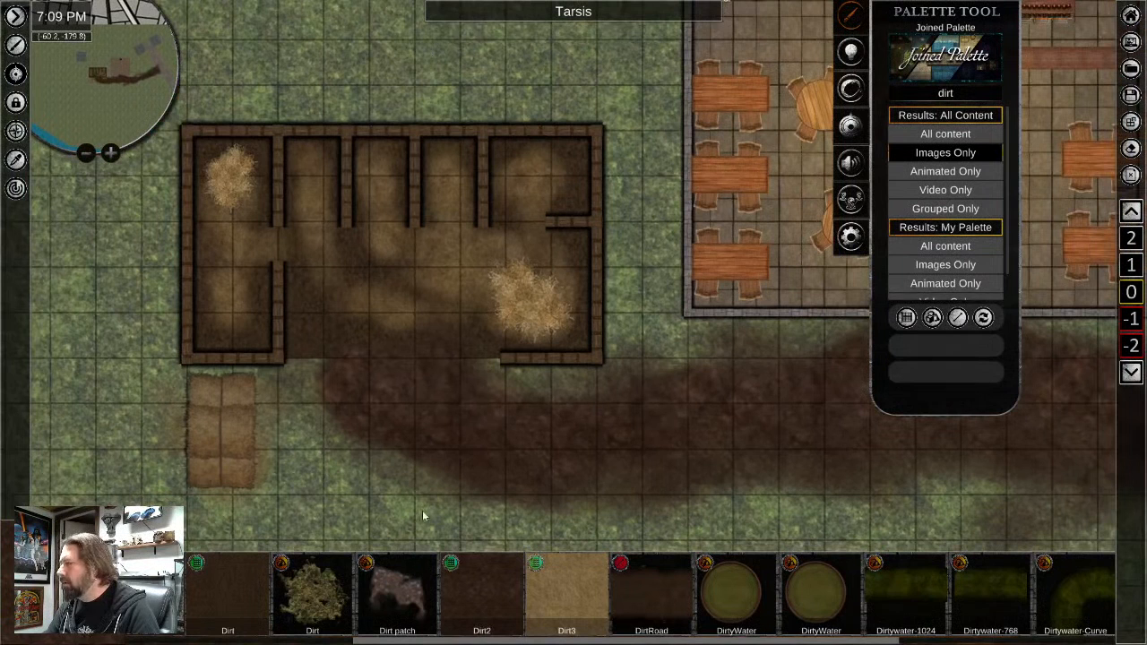
mouse_move(984, 350)
left_click(944, 345)
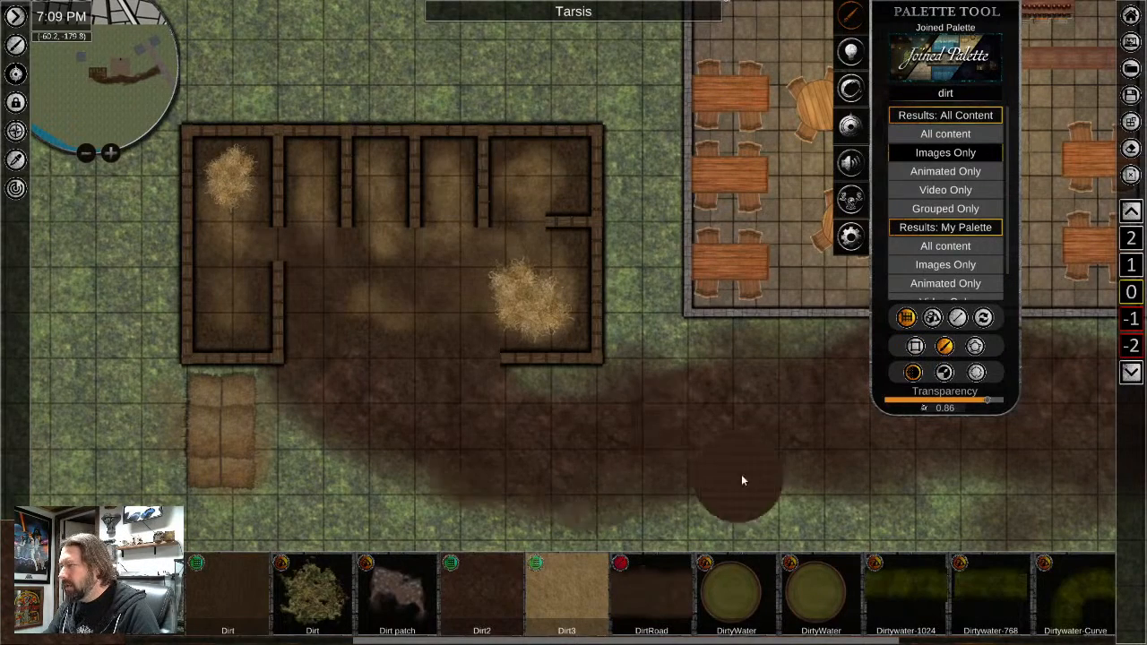
Widen the path's east end with translucent dirt strokes where it meets the paved road
middle_click_drag(806, 455, 172, 372)
middle_click_drag(599, 357, 84, 404)
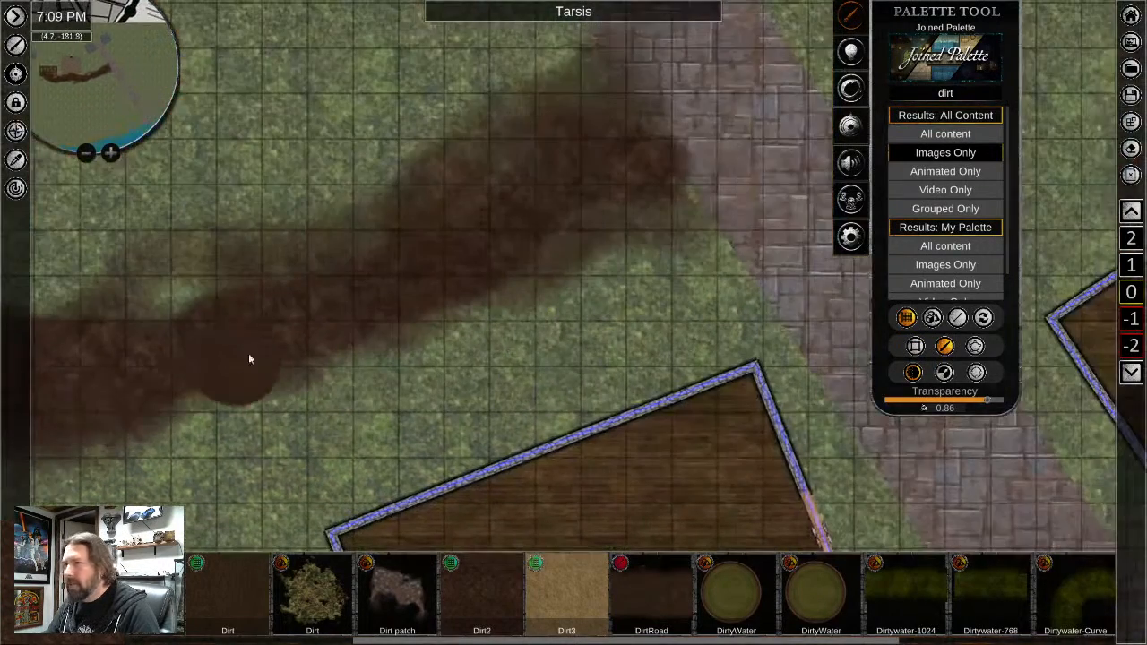
mouse_move(604, 255)
left_mouse_down()
mouse_move(677, 127)
mouse_move(555, 211)
mouse_move(628, 104)
left_mouse_up()
middle_click_drag(386, 278, 177, 580)
scroll(416, 388, "down", 3)
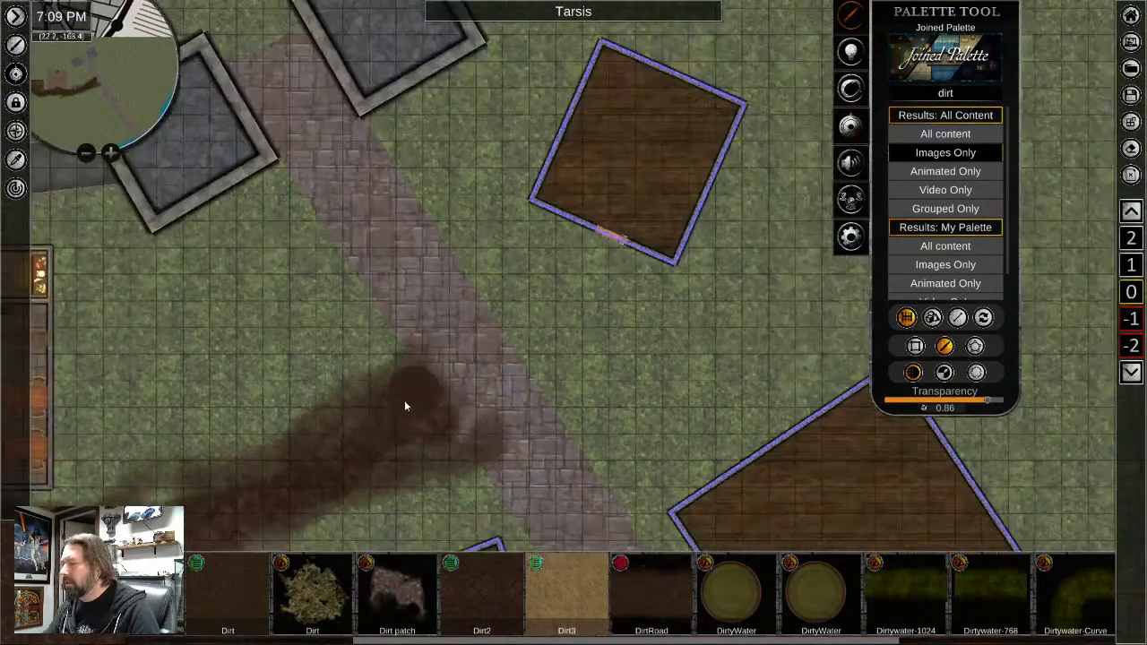
middle_click_drag(328, 418, 858, 158)
scroll(681, 345, "down", 2)
scroll(604, 366, "down", 3)
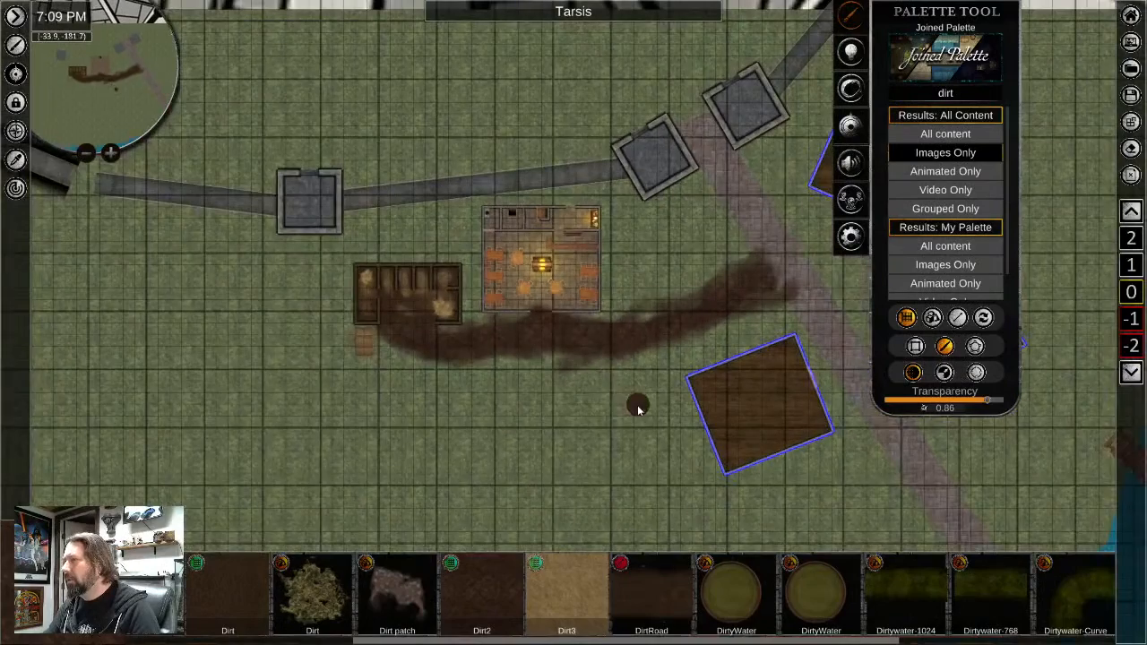
scroll(630, 261, "up", 2)
scroll(631, 265, "up", 2)
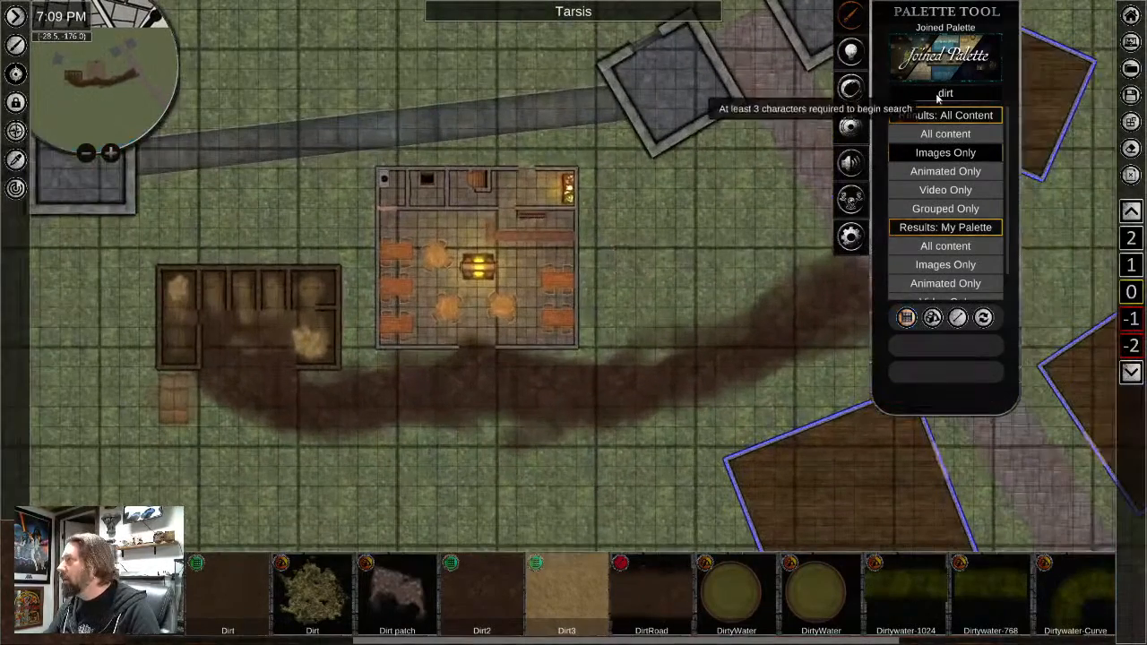
Shift the map's time of day to a darker setting and check the glow around the building's fireplace
left_click(850, 51)
left_click_drag(942, 45, 896, 51)
scroll(596, 232, "up", 4)
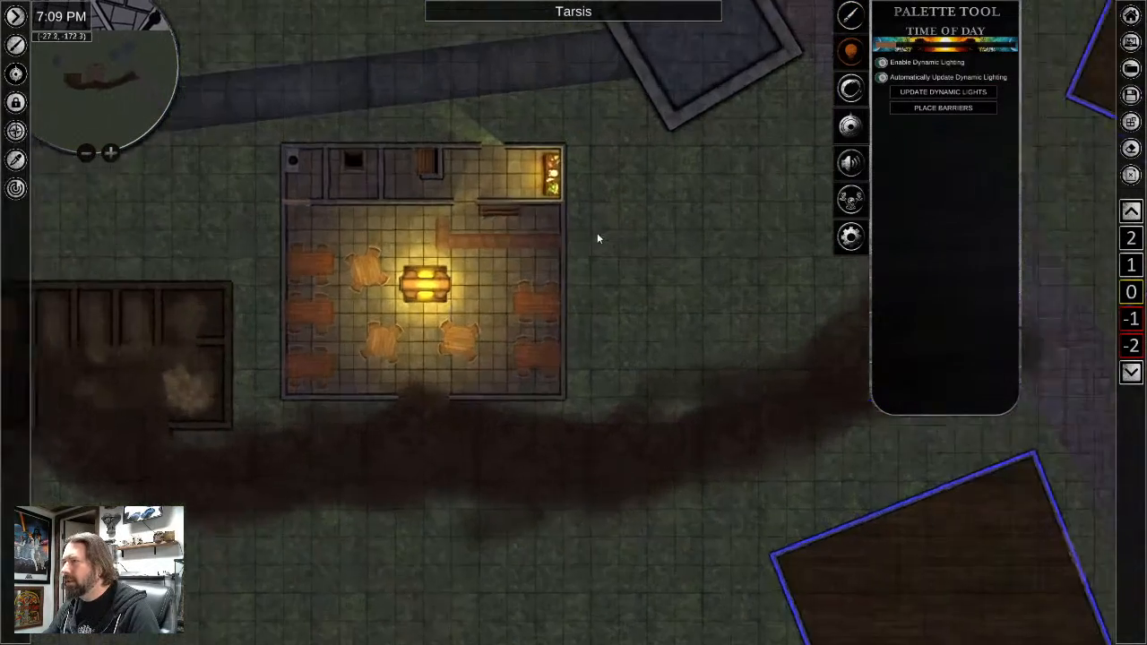
scroll(645, 248, "down", 4)
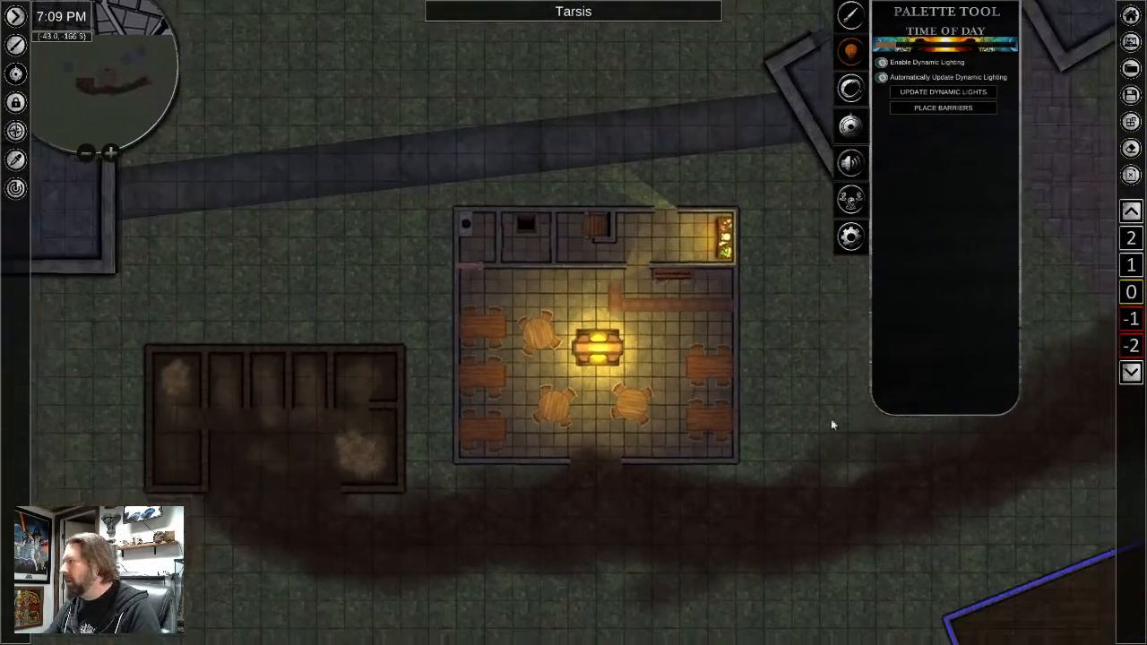
Survey the darkened map along the paved road, the empty building plots and the docks to the south
middle_click_drag(830, 419, 538, 206)
scroll(600, 331, "down", 3)
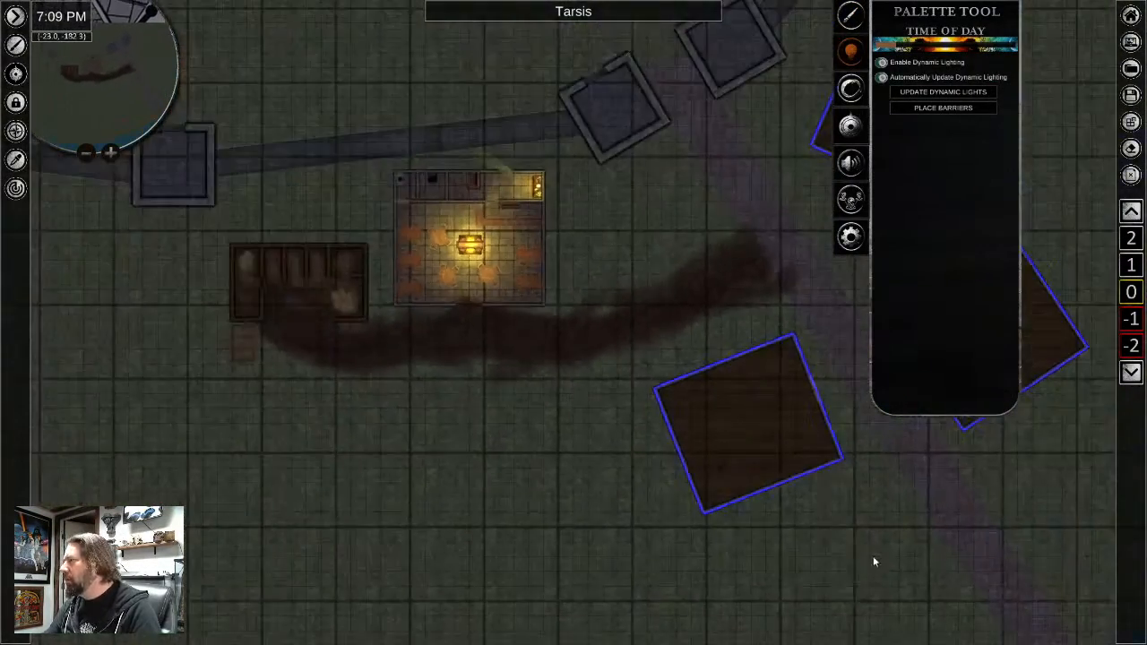
middle_click_drag(872, 558, 521, 189)
middle_click_drag(572, 339, 420, 8)
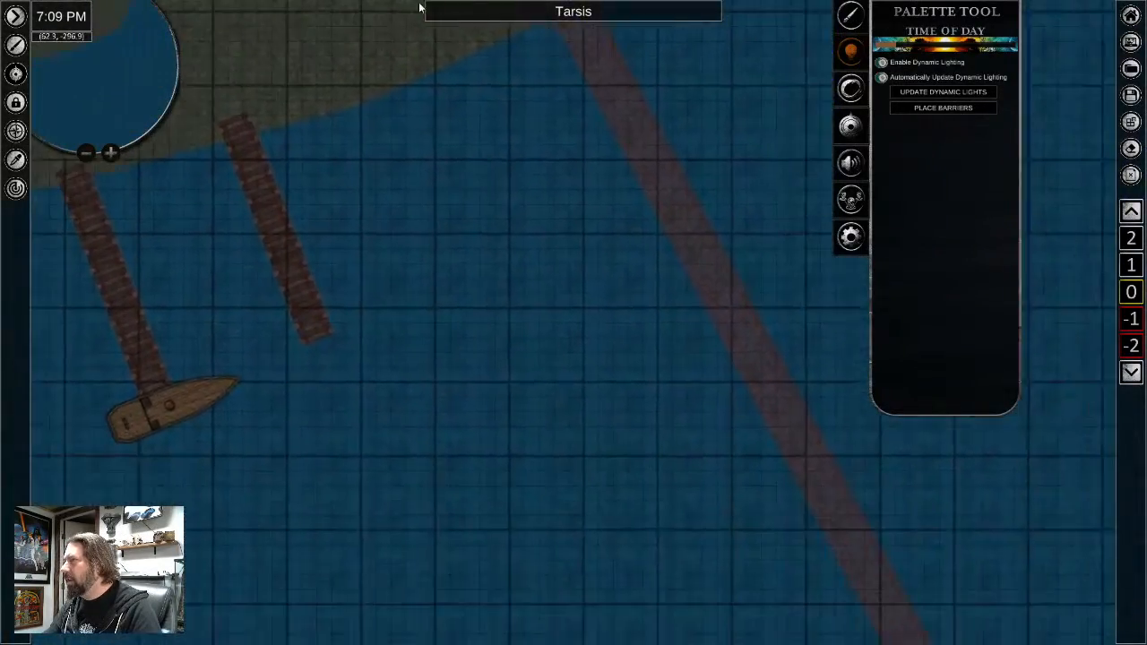
scroll(806, 464, "down", 2)
middle_click_drag(807, 464, 992, 530)
middle_click_drag(703, 267, 806, 455)
middle_click_drag(498, 149, 482, 281)
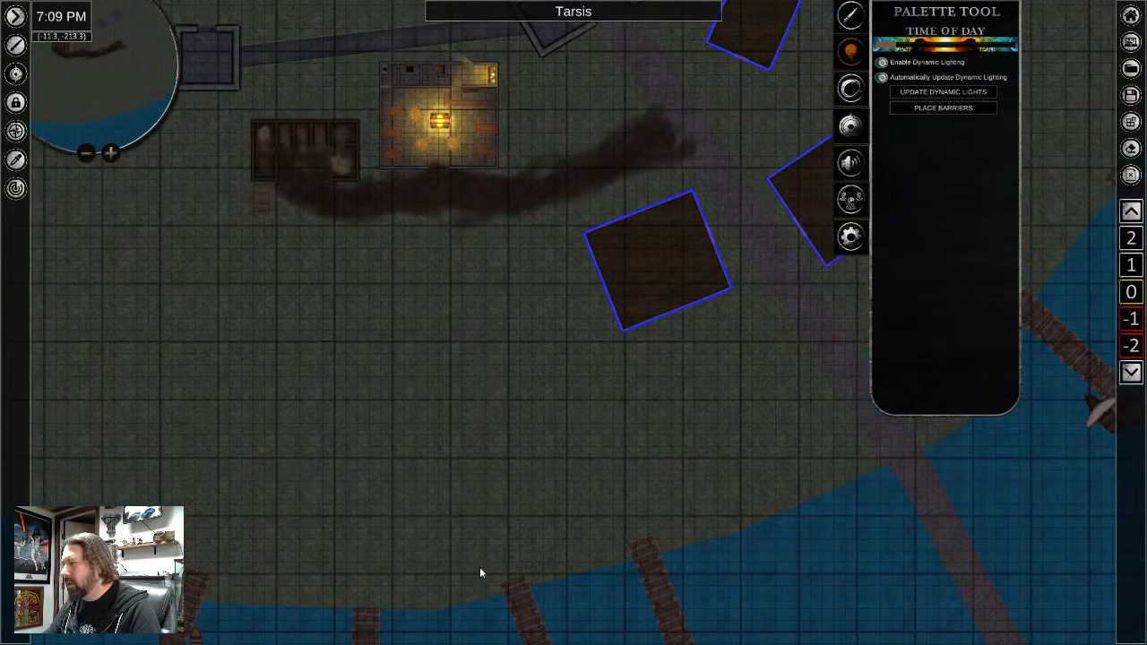
middle_click_drag(479, 573, 410, 564)
middle_click_drag(523, 417, 456, 535)
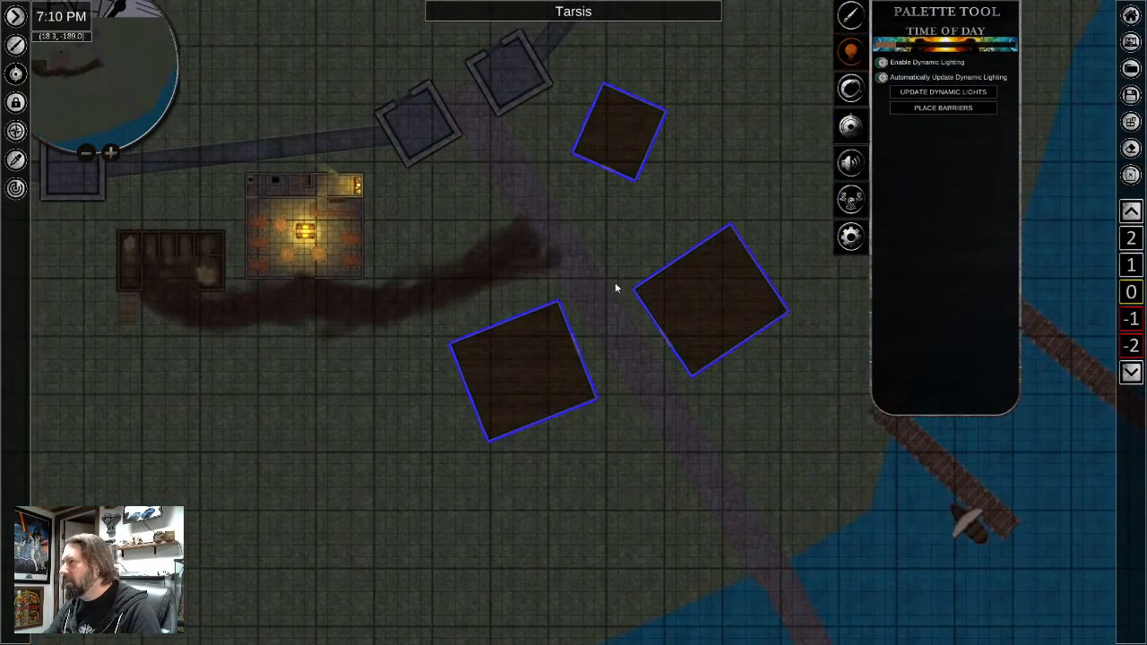
scroll(614, 281, "up", 3)
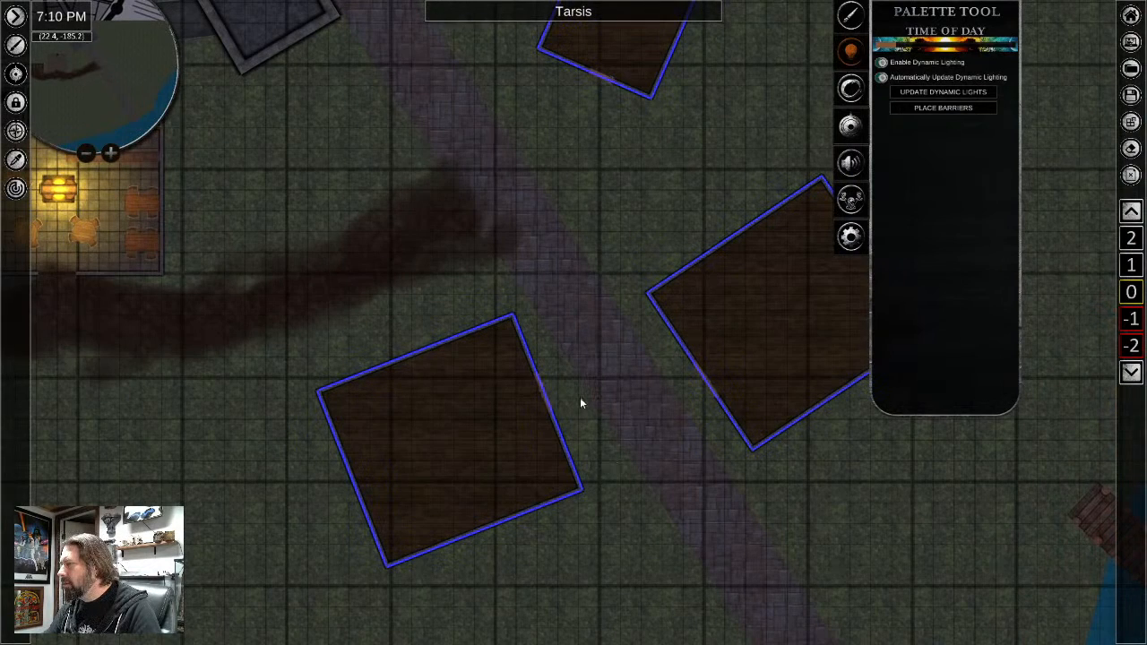
scroll(240, 404, "down", 2)
middle_click_drag(234, 404, 447, 186)
scroll(543, 504, "down", 2)
scroll(463, 302, "down", 2)
middle_click_drag(502, 365, 461, 222)
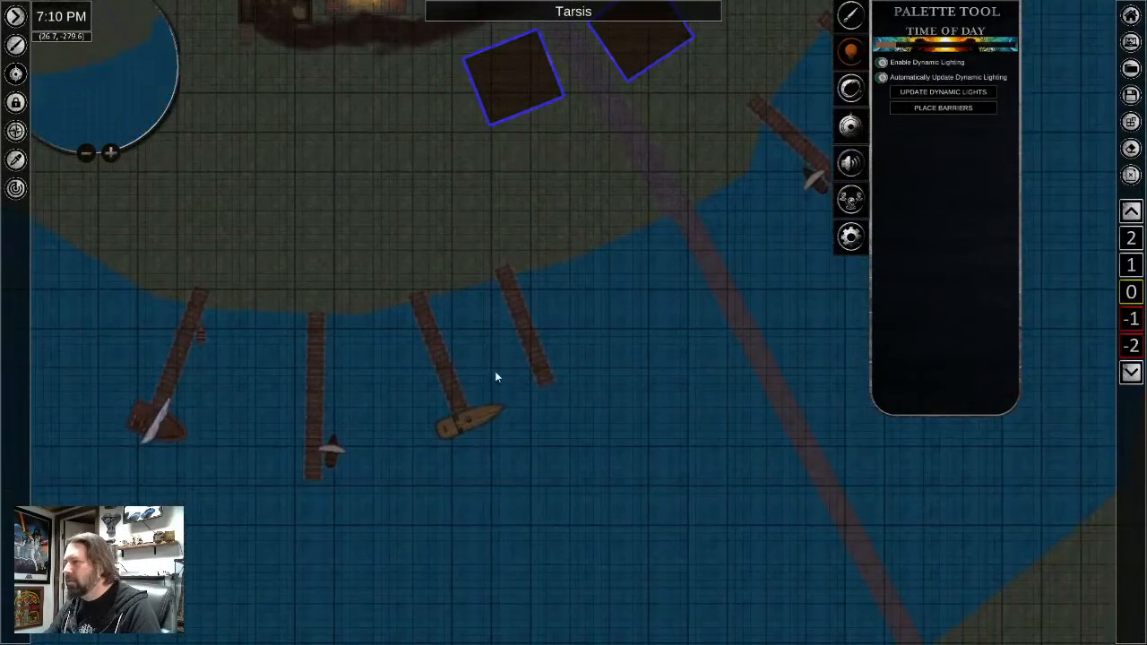
scroll(580, 437, "down", 2)
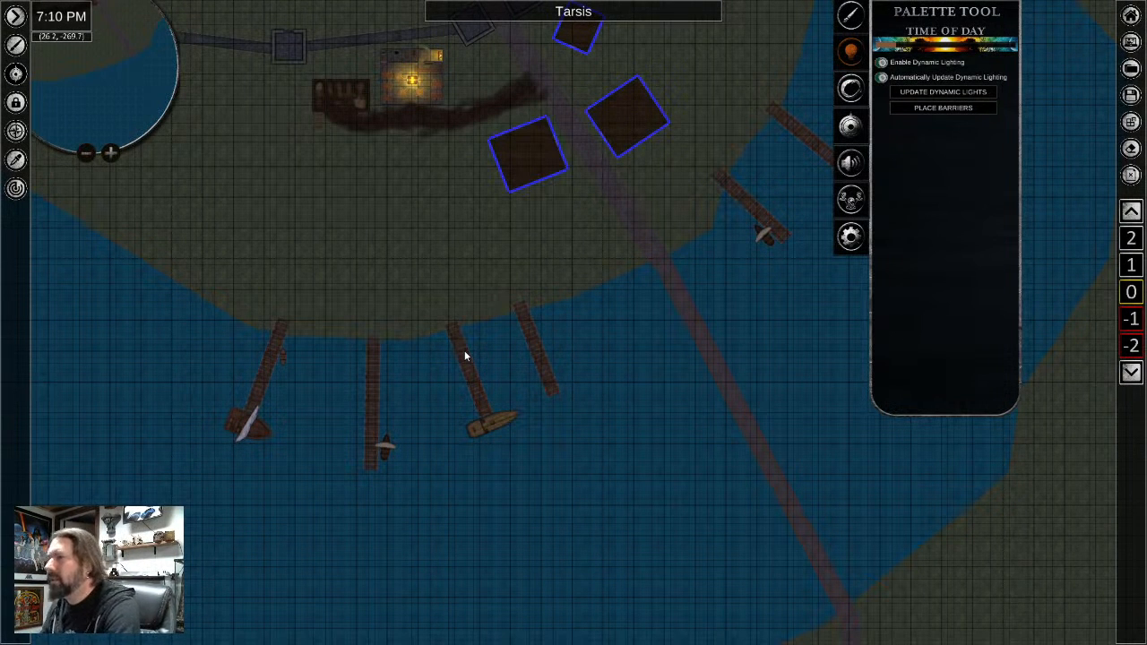
Examine the firelit building, the finished dirt path and the open land south of them under the dark lighting
scroll(604, 211, "up", 3)
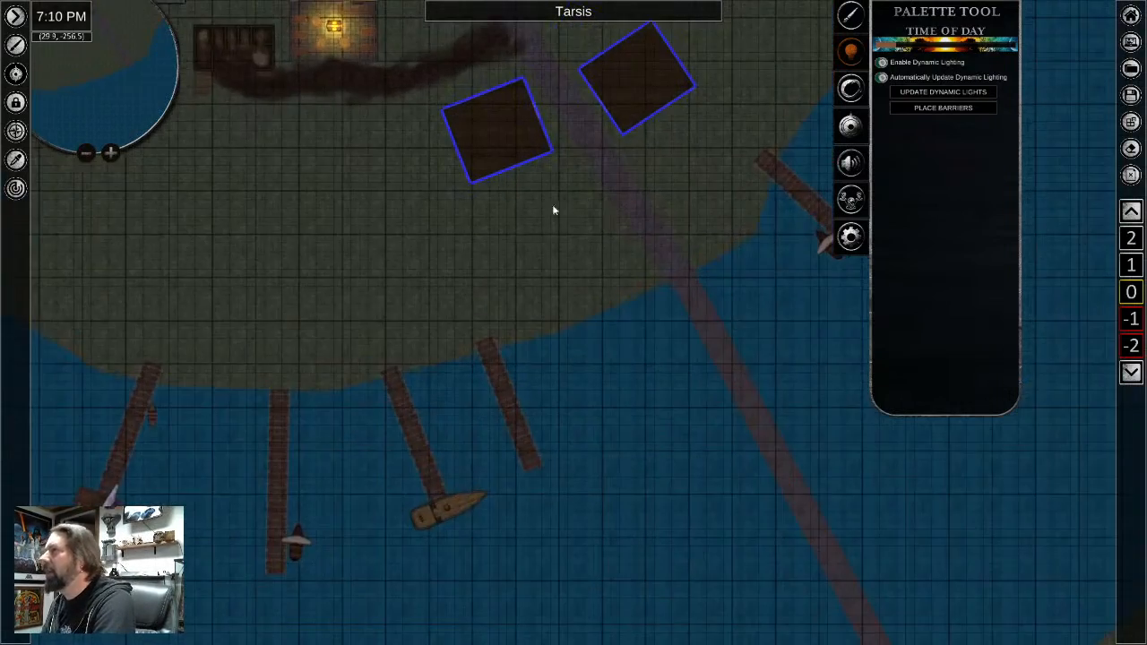
middle_click_drag(414, 174, 618, 541)
scroll(467, 370, "up", 4)
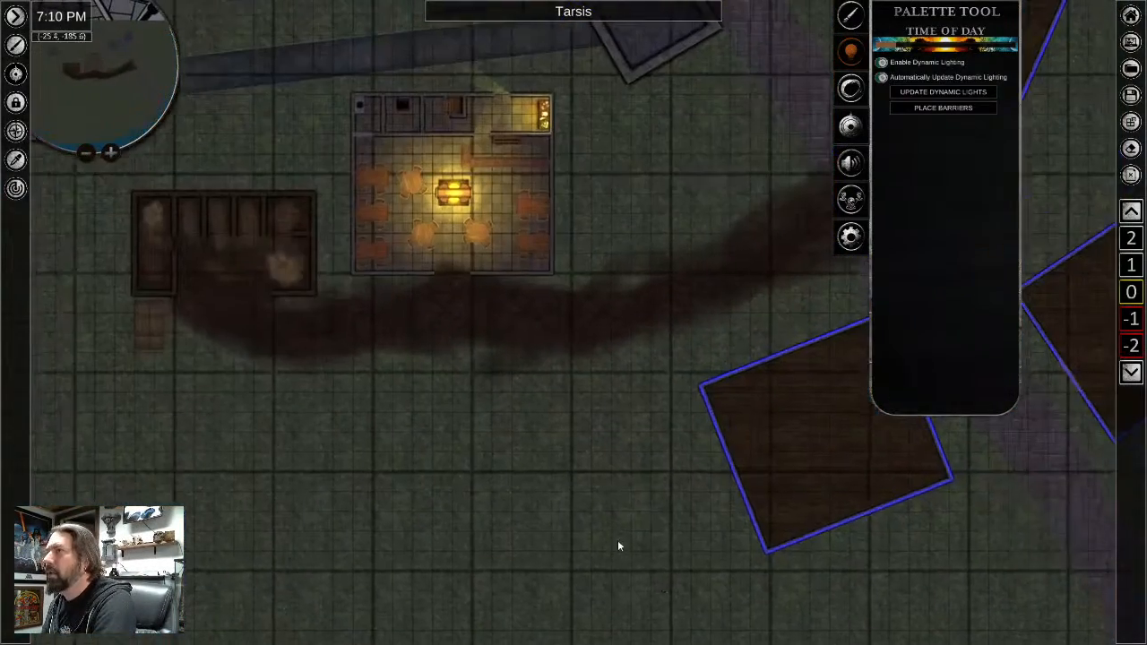
middle_click_drag(425, 447, 538, 486)
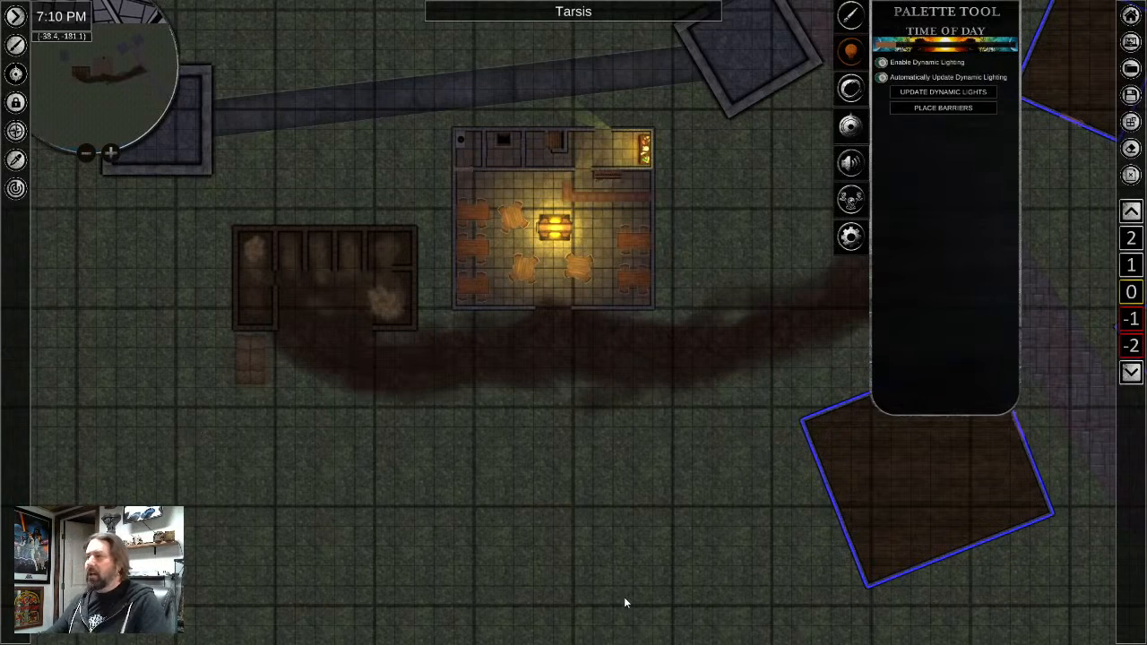
scroll(589, 420, "up", 5)
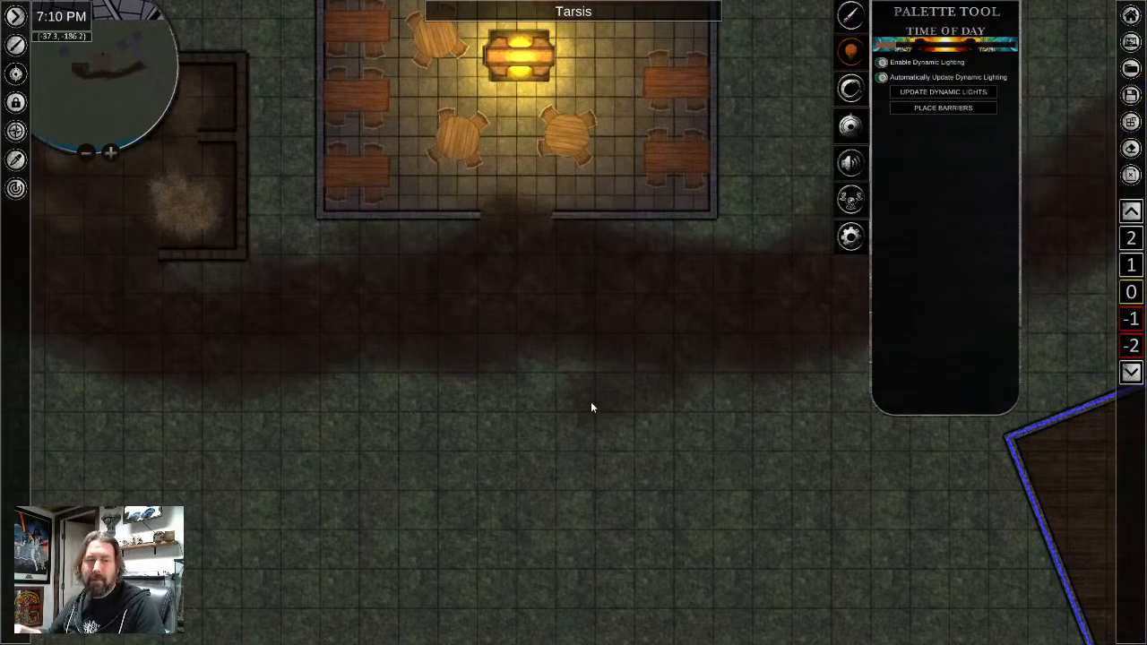
scroll(627, 394, "down", 4)
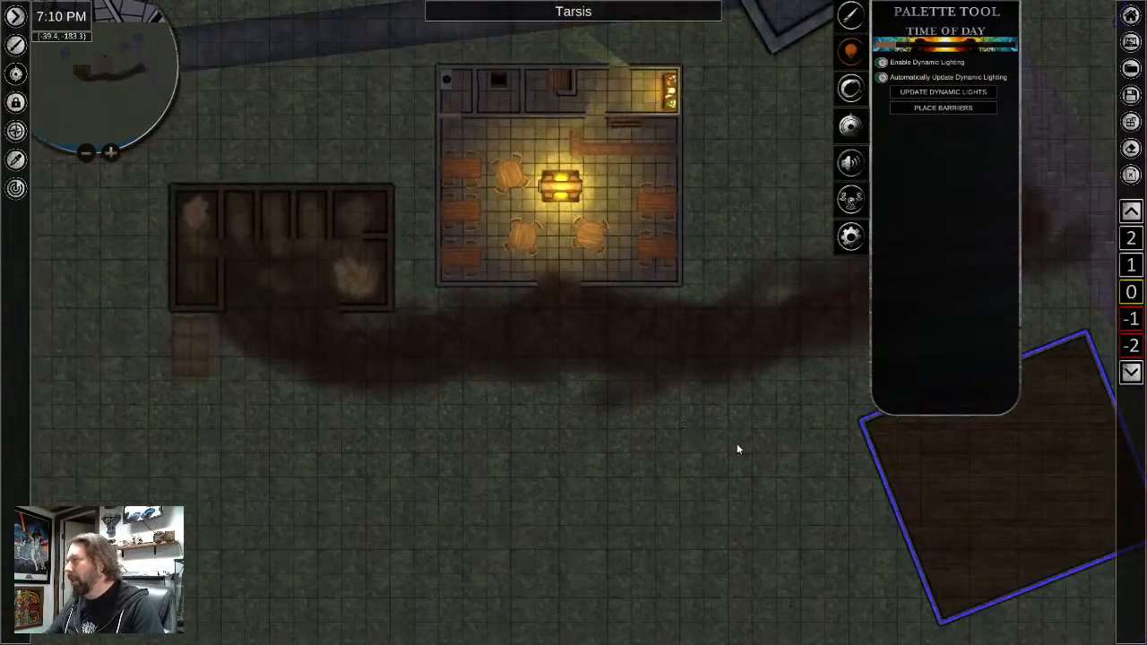
middle_click_drag(806, 347, 484, 434)
scroll(511, 441, "down", 5)
middle_click_drag(649, 627, 663, 451)
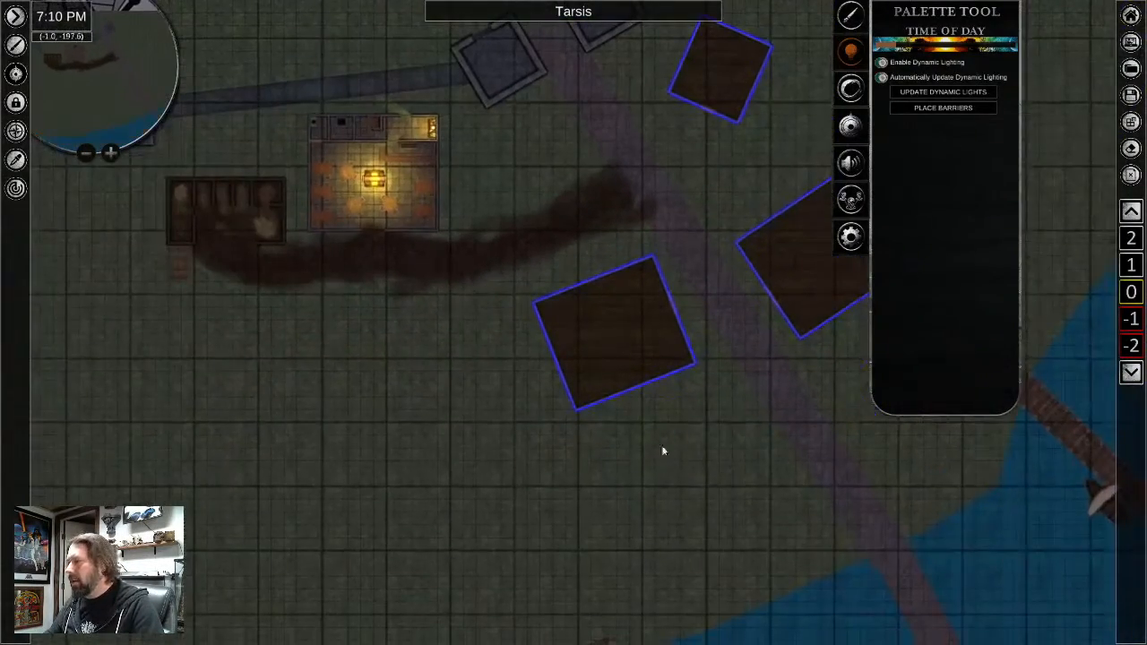
middle_click_drag(462, 404, 593, 483)
scroll(471, 419, "up", 5)
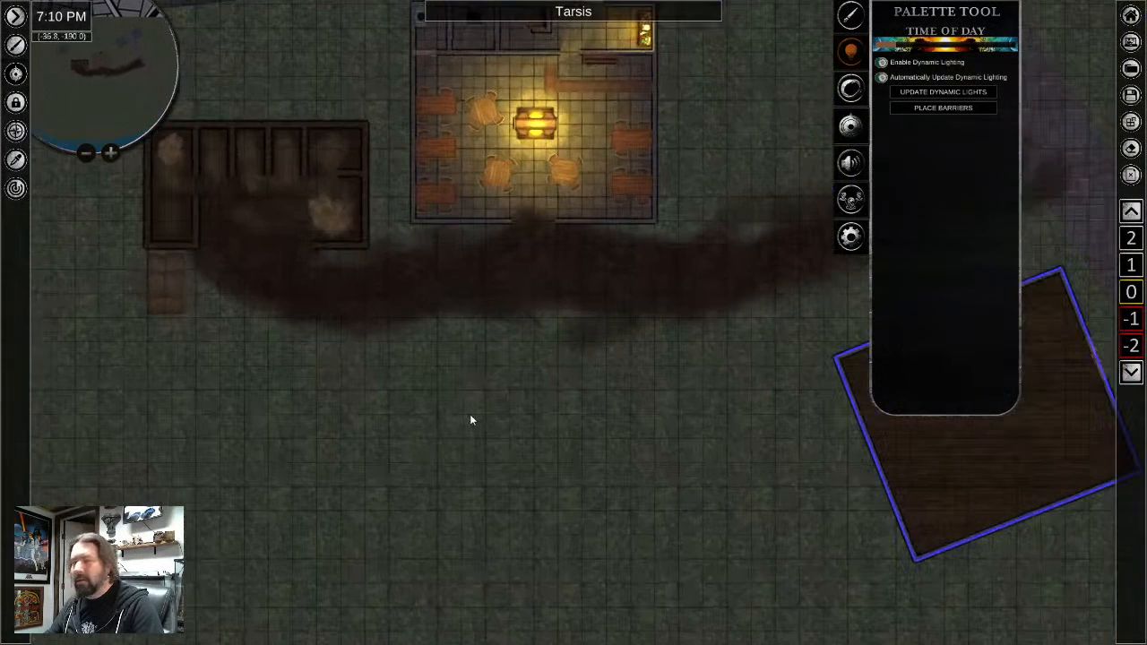